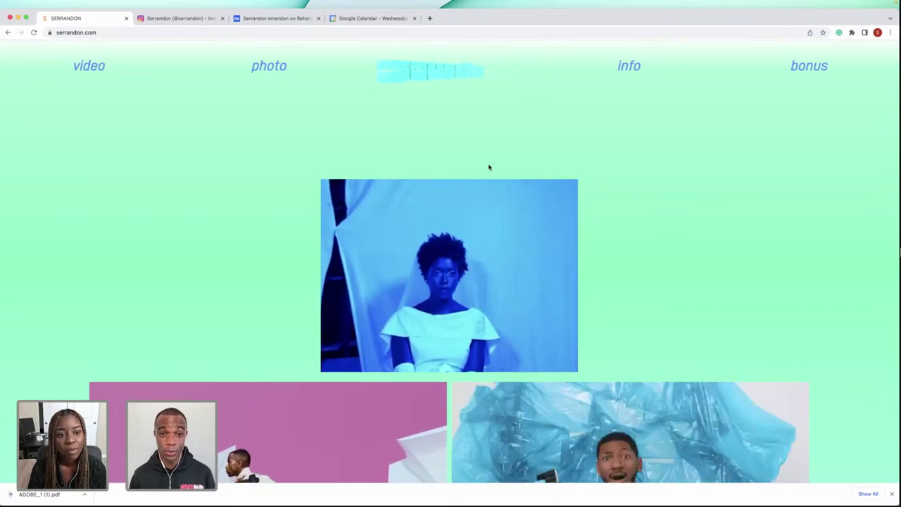
- Look through the video project thumbnails on the portfolio's home page, from the blue-lit bride clip down to the cherry blossom clip
scroll(481, 220, "down", 1)
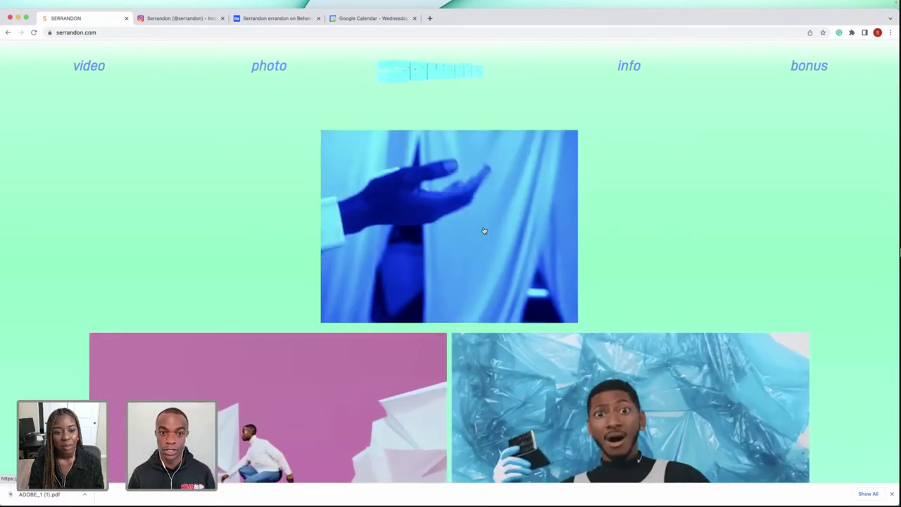
scroll(479, 232, "down", 3)
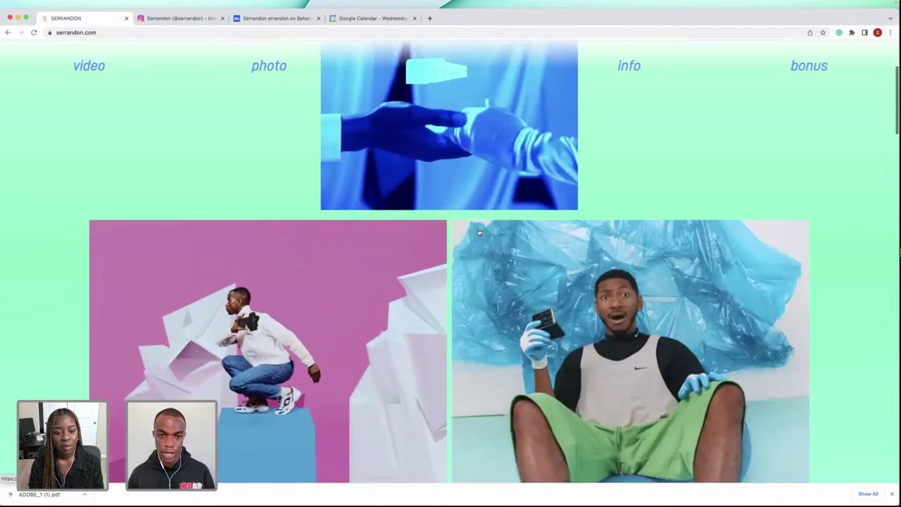
scroll(479, 232, "down", 1)
scroll(479, 233, "down", 1)
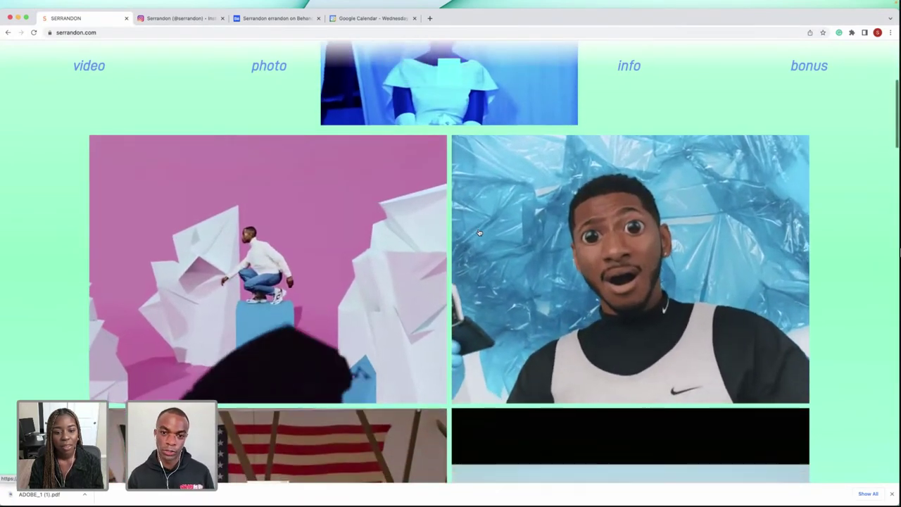
scroll(479, 232, "up", 2)
scroll(480, 232, "down", 5)
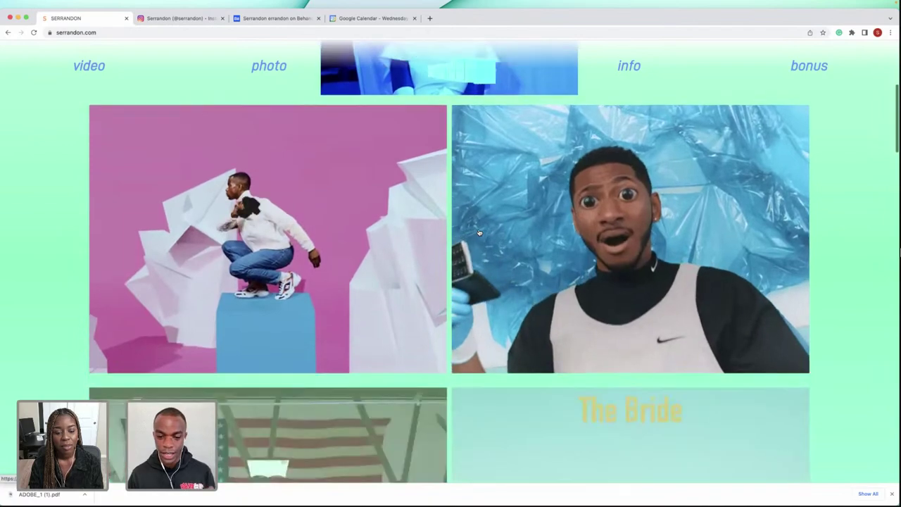
scroll(479, 232, "down", 6)
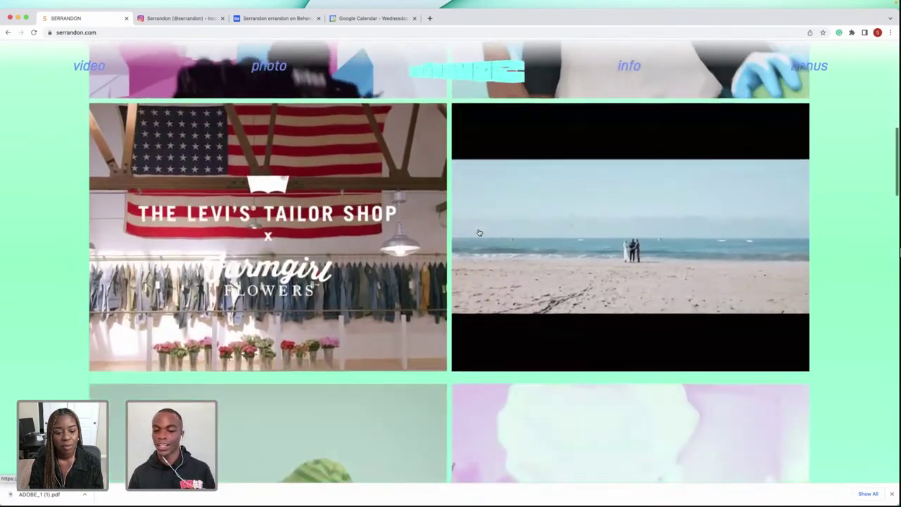
scroll(479, 232, "down", 5)
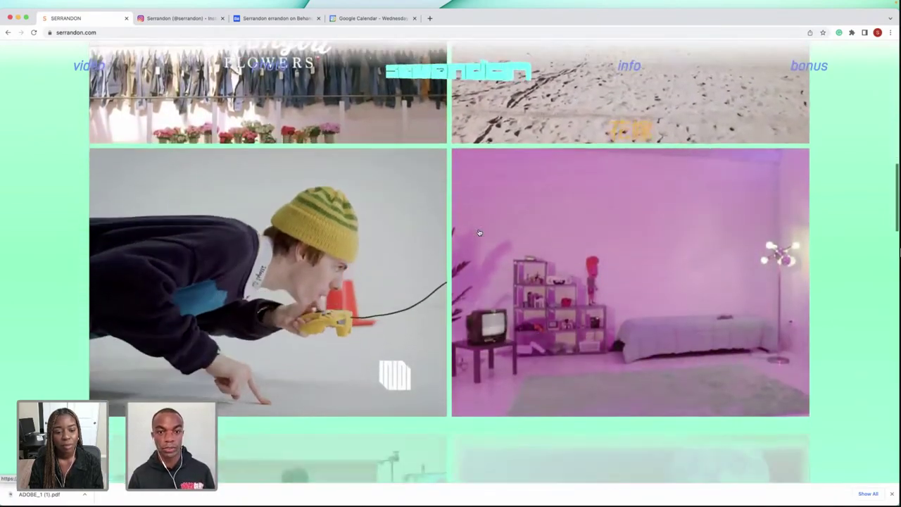
scroll(480, 232, "down", 3)
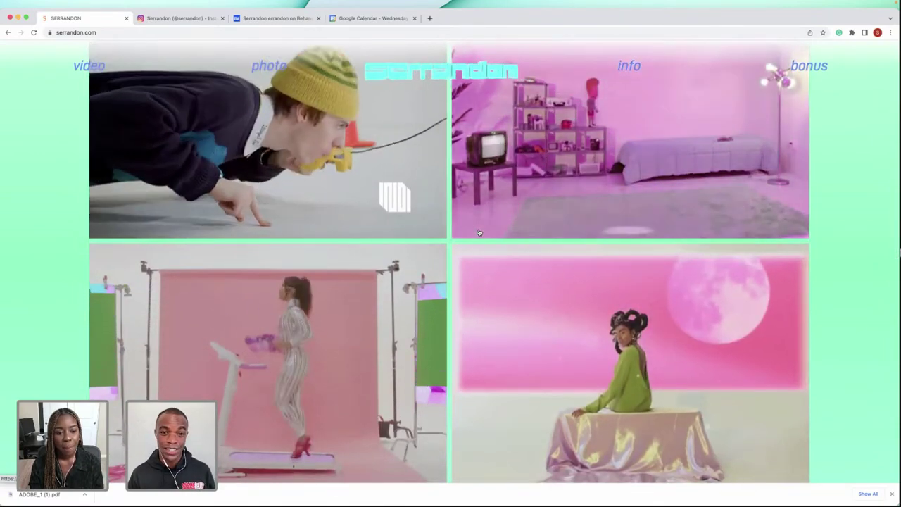
scroll(479, 232, "down", 2)
scroll(480, 232, "down", 4)
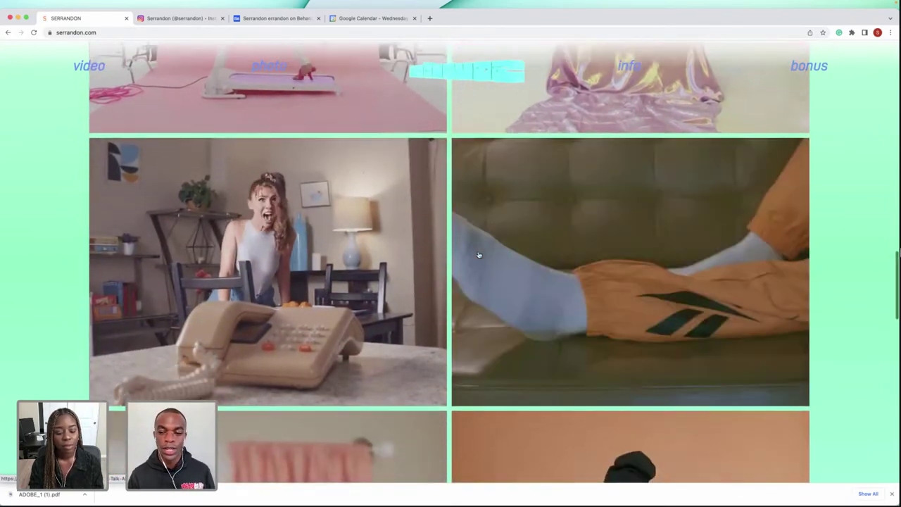
scroll(479, 254, "down", 5)
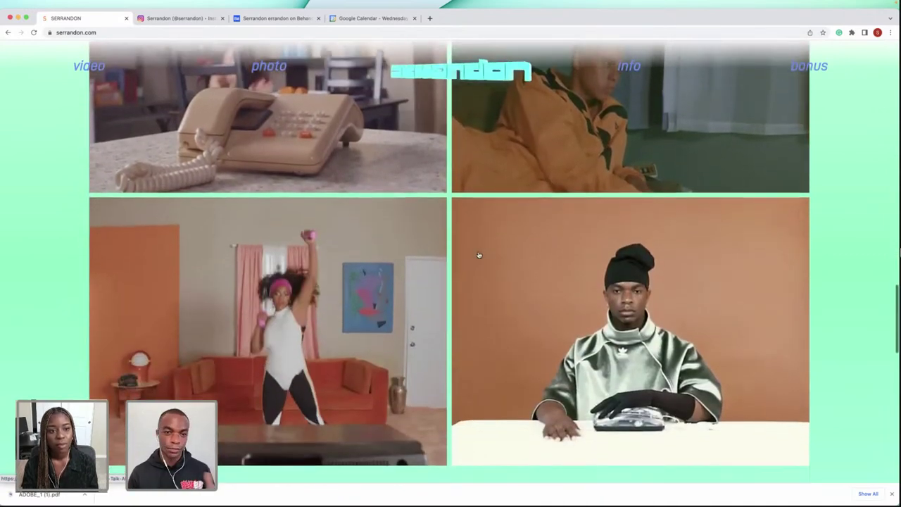
scroll(479, 254, "down", 5)
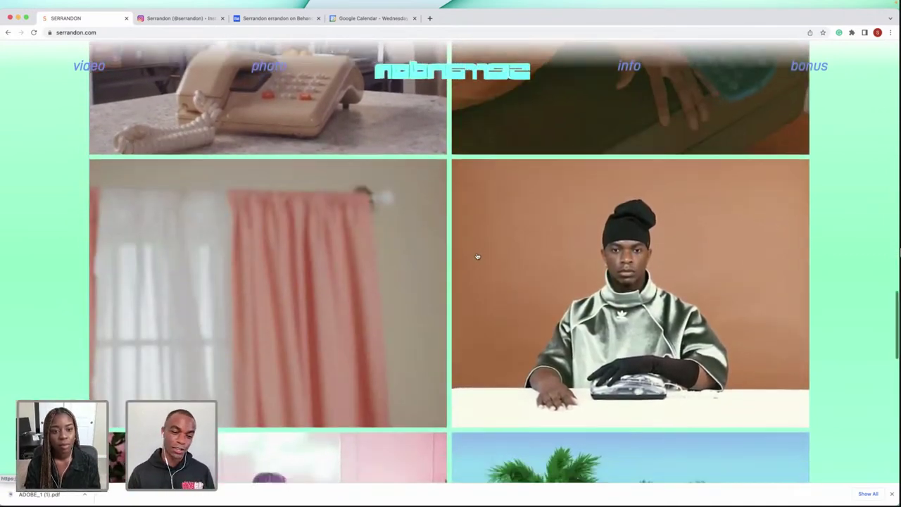
scroll(476, 257, "down", 2)
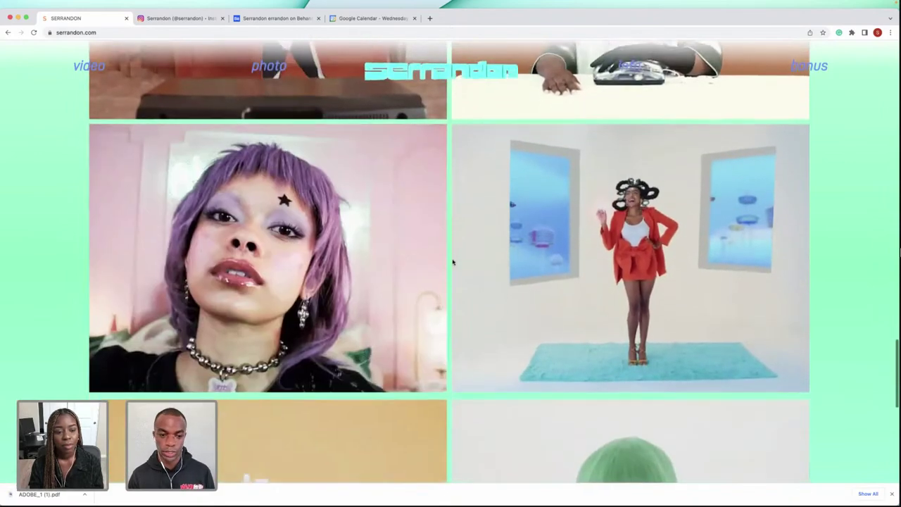
scroll(452, 262, "down", 3)
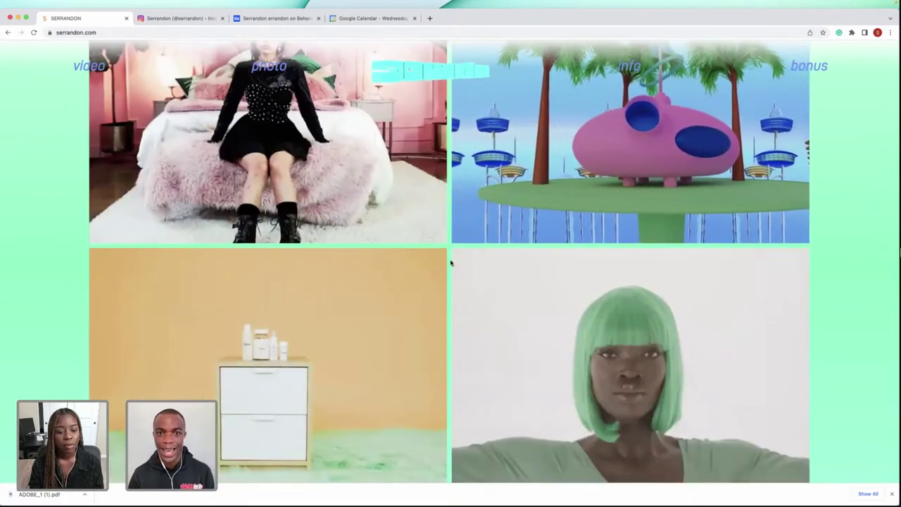
scroll(446, 263, "down", 5)
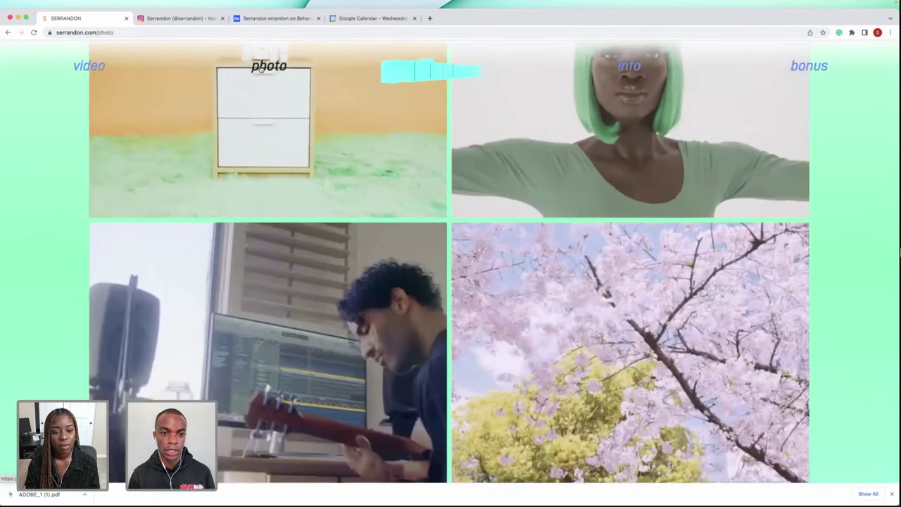
- Open the portfolio's photo page and examine its gallery, from the "Here Comes The Bride" series down to the blue raincoat shots
left_click(260, 67)
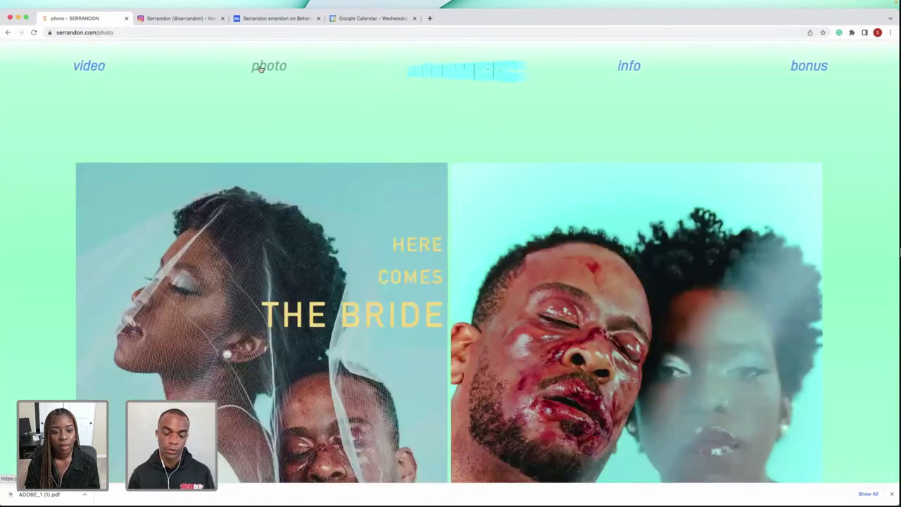
scroll(354, 98, "down", 2)
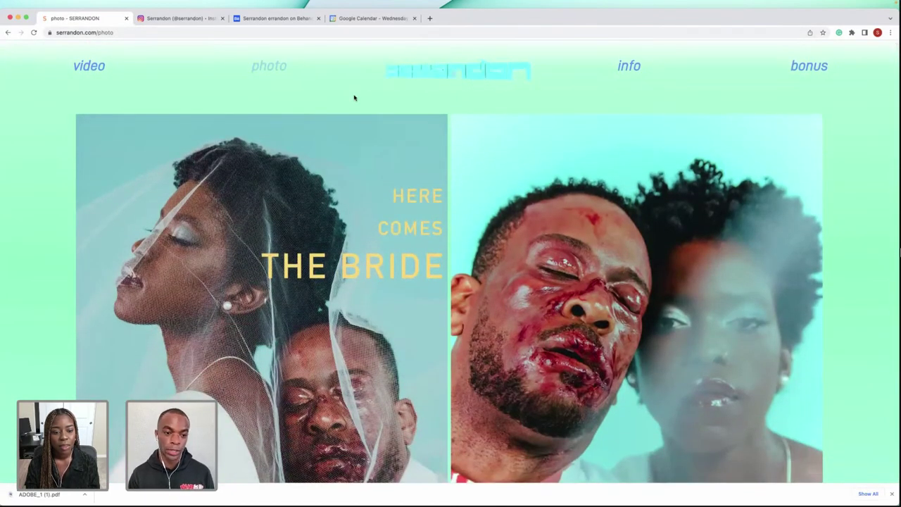
scroll(354, 98, "down", 2)
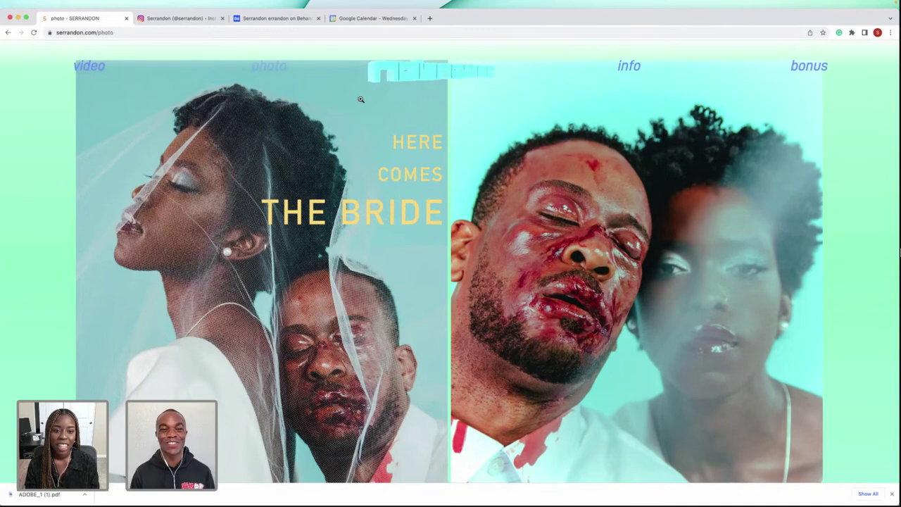
scroll(403, 180, "down", 3)
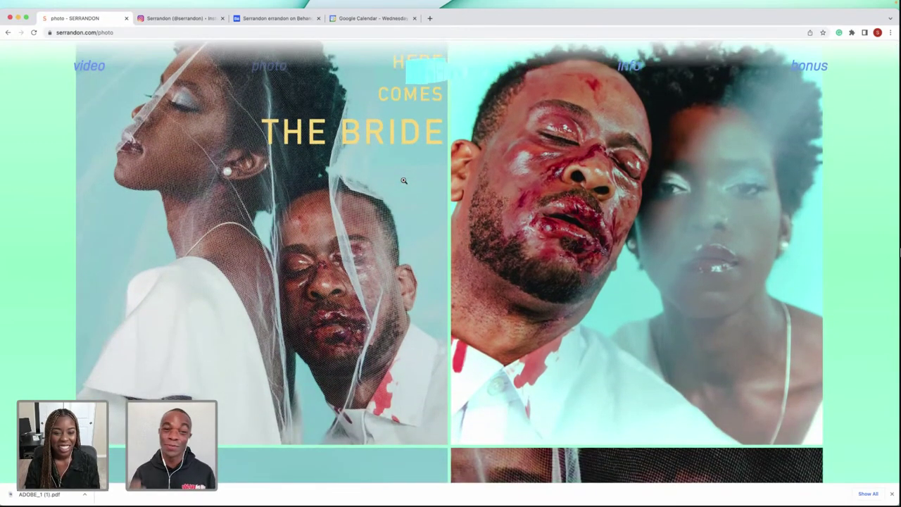
scroll(403, 181, "down", 10)
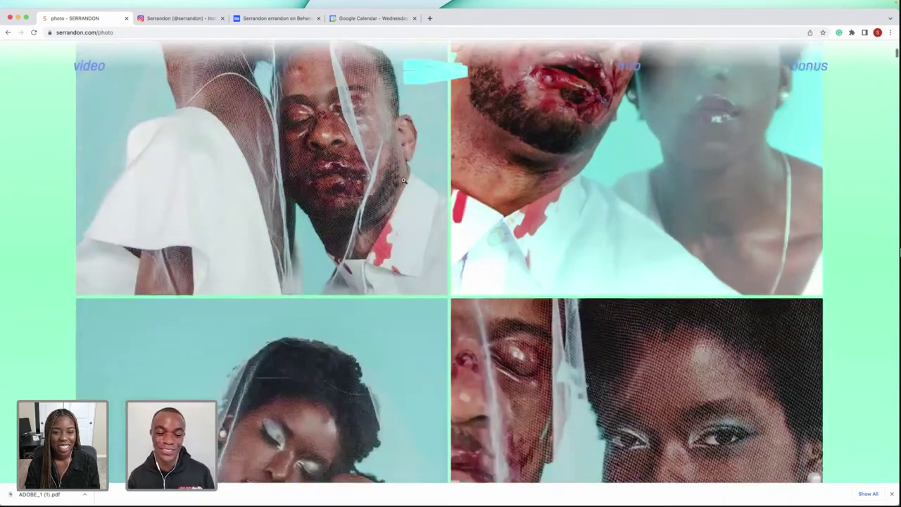
scroll(406, 182, "down", 10)
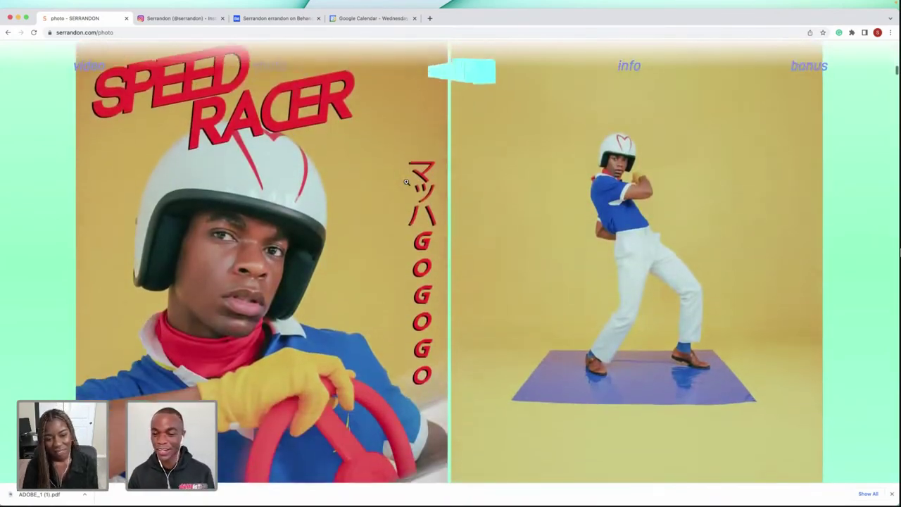
scroll(406, 188, "down", 10)
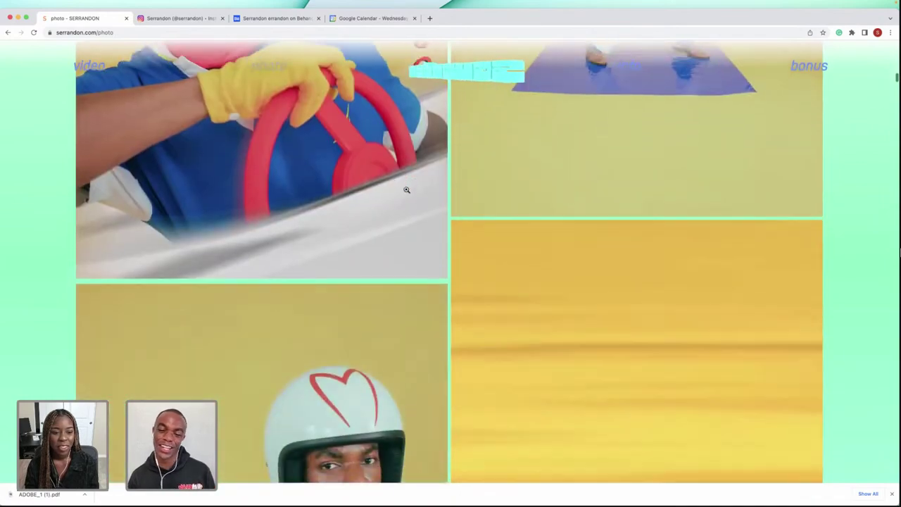
scroll(406, 190, "down", 10)
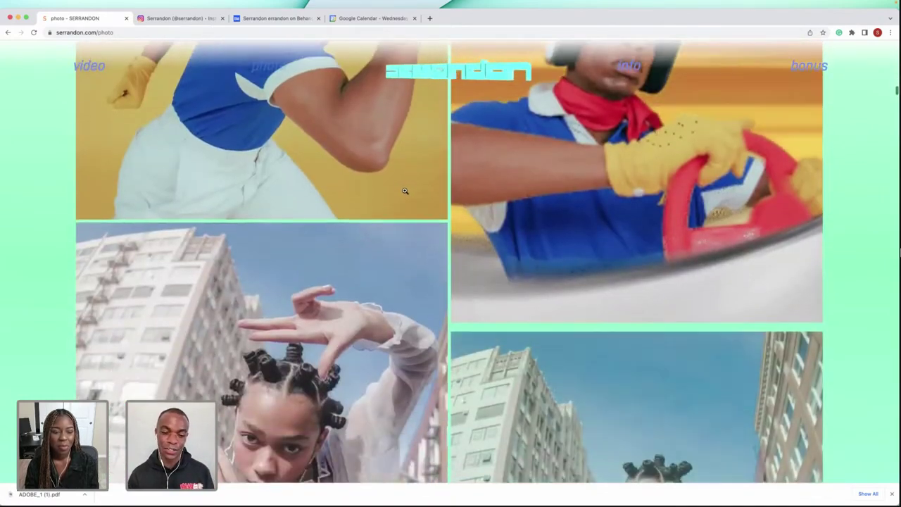
scroll(406, 192, "up", 2)
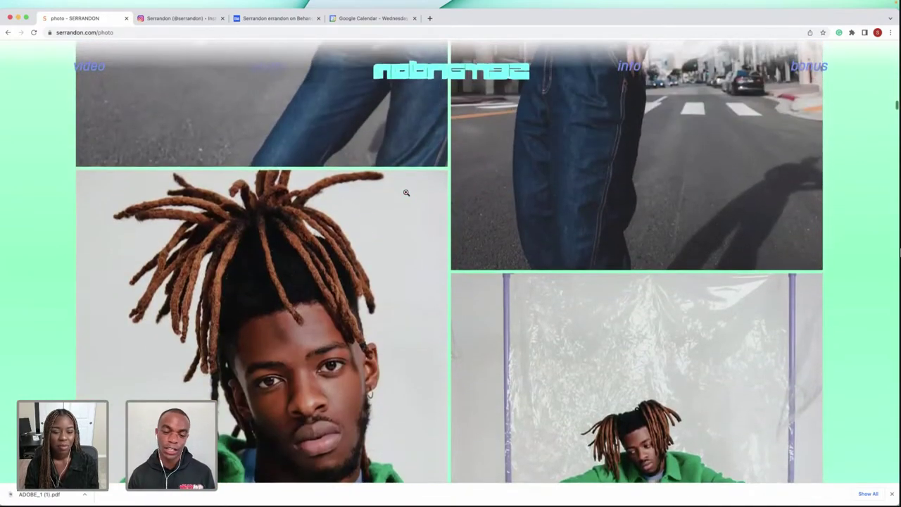
scroll(405, 192, "down", 10)
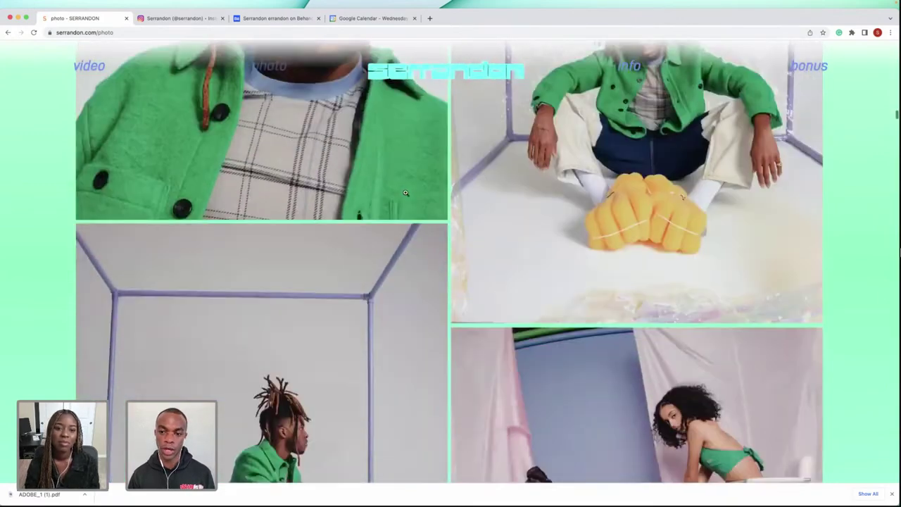
scroll(523, 176, "up", 2)
scroll(505, 173, "down", 8)
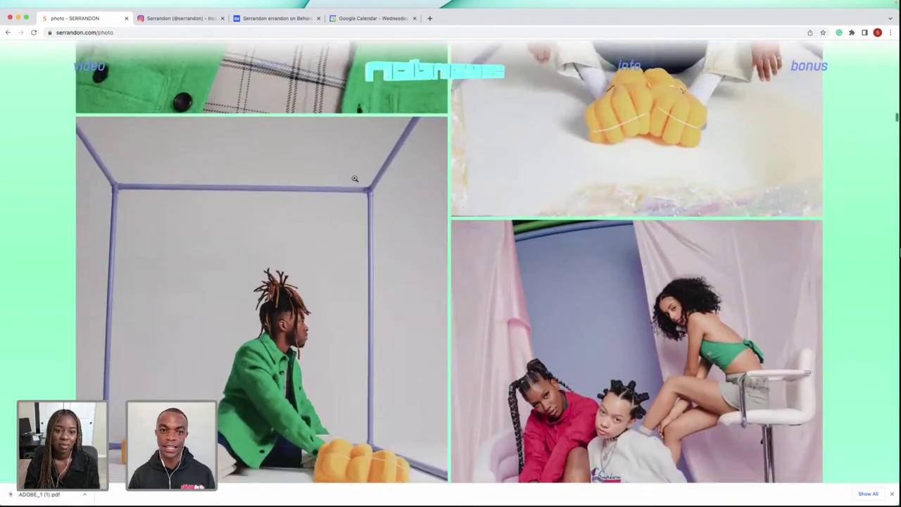
scroll(395, 318, "down", 8)
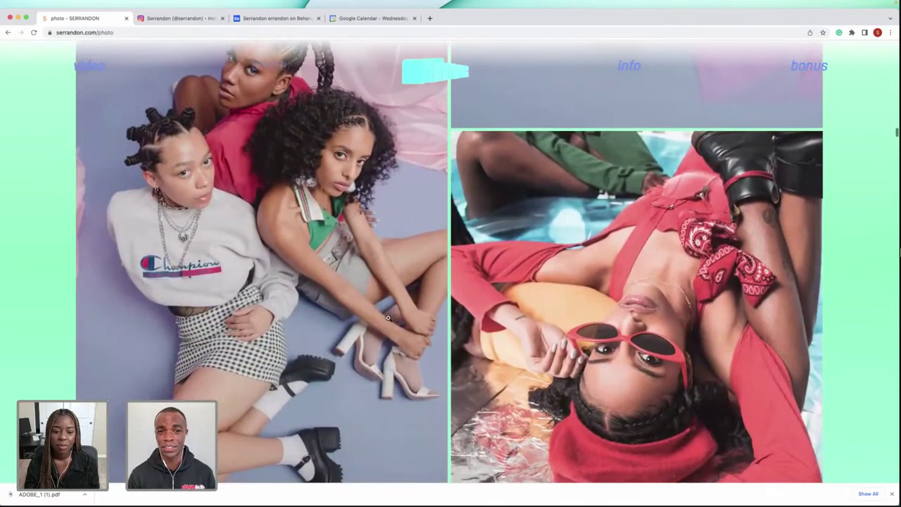
scroll(387, 318, "down", 7)
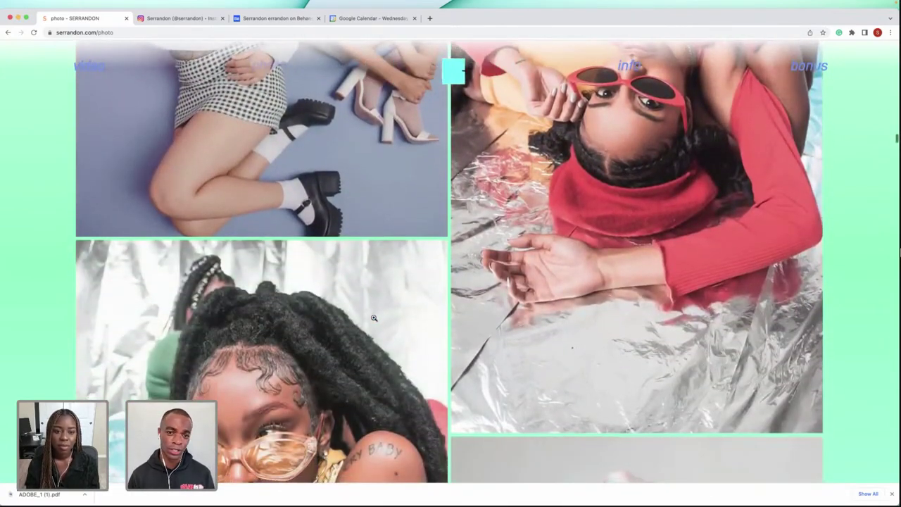
scroll(374, 318, "down", 6)
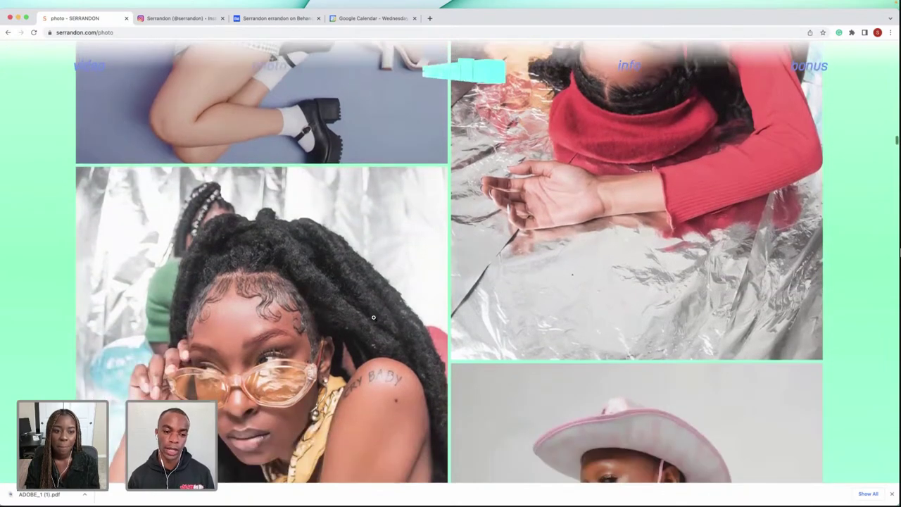
scroll(374, 318, "down", 1)
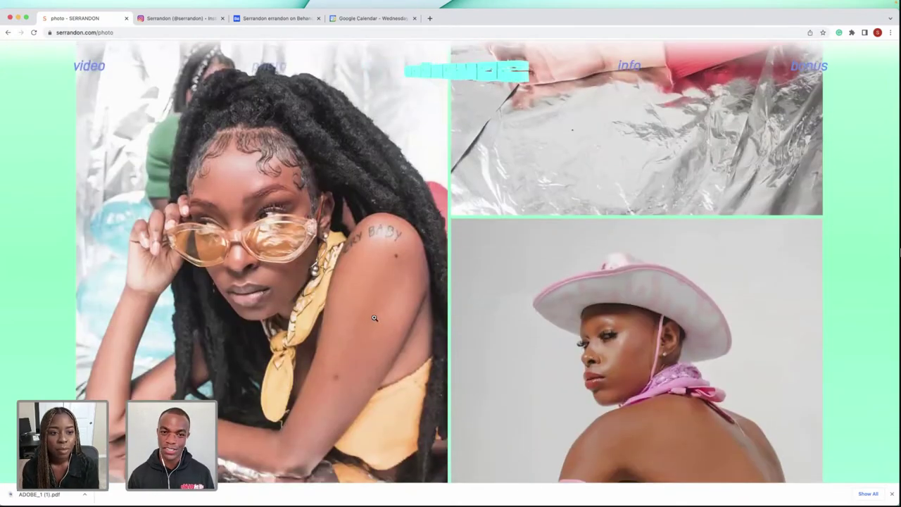
scroll(374, 318, "down", 3)
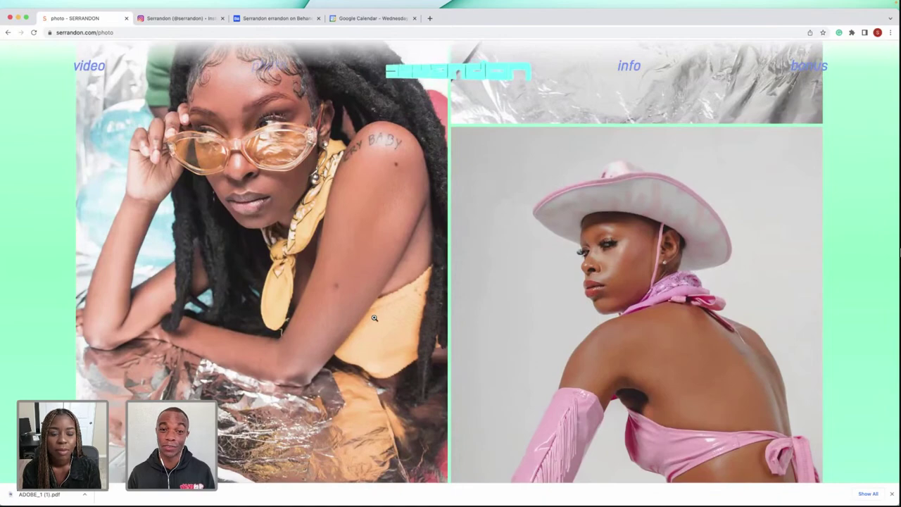
scroll(374, 318, "down", 12)
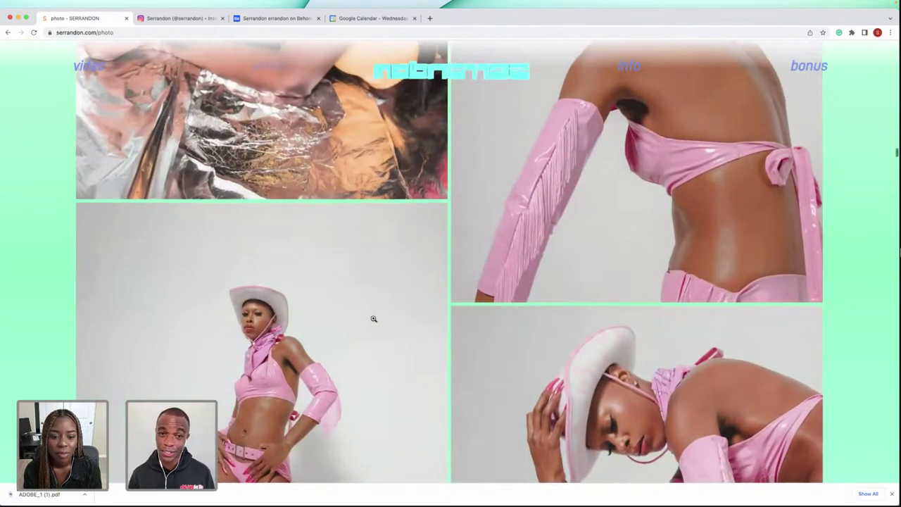
scroll(373, 318, "down", 20)
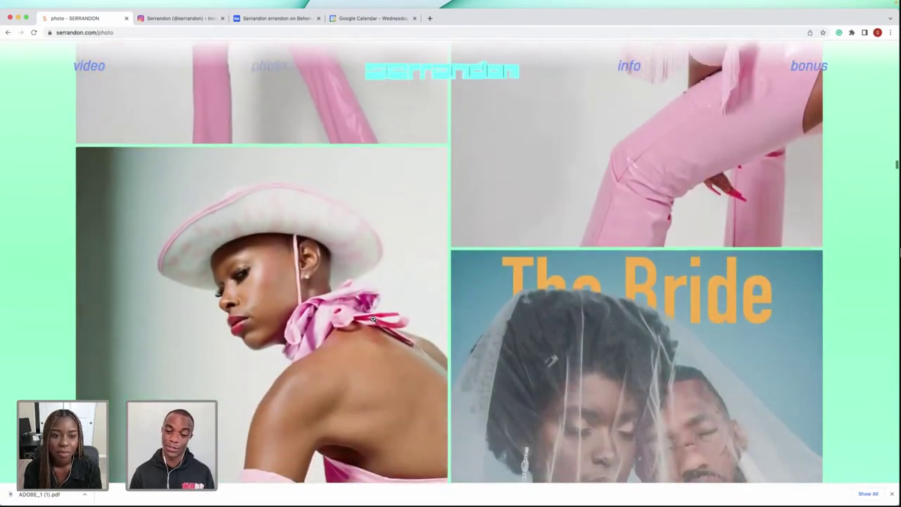
scroll(373, 318, "down", 20)
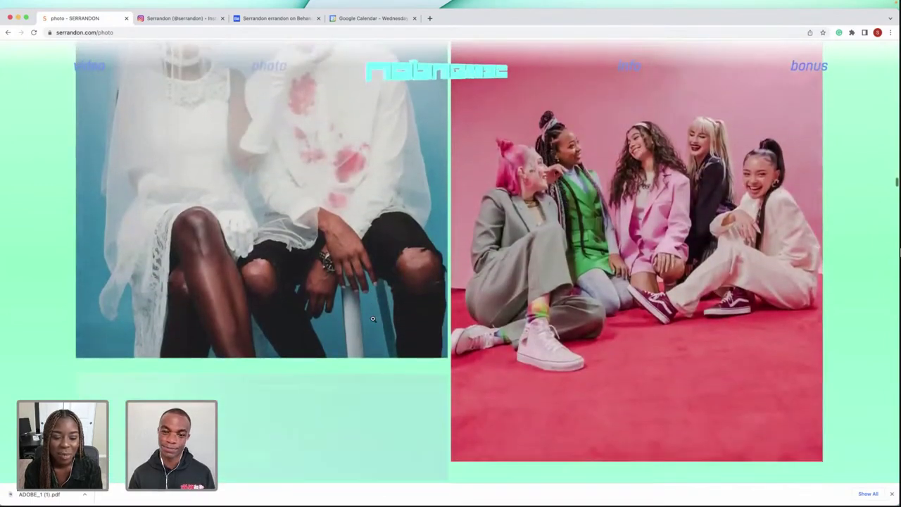
scroll(373, 319, "down", 5)
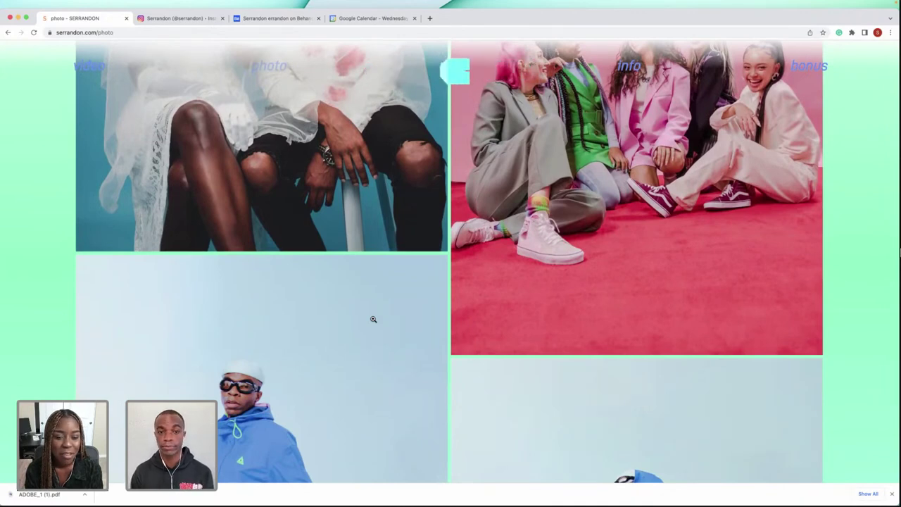
scroll(373, 318, "down", 15)
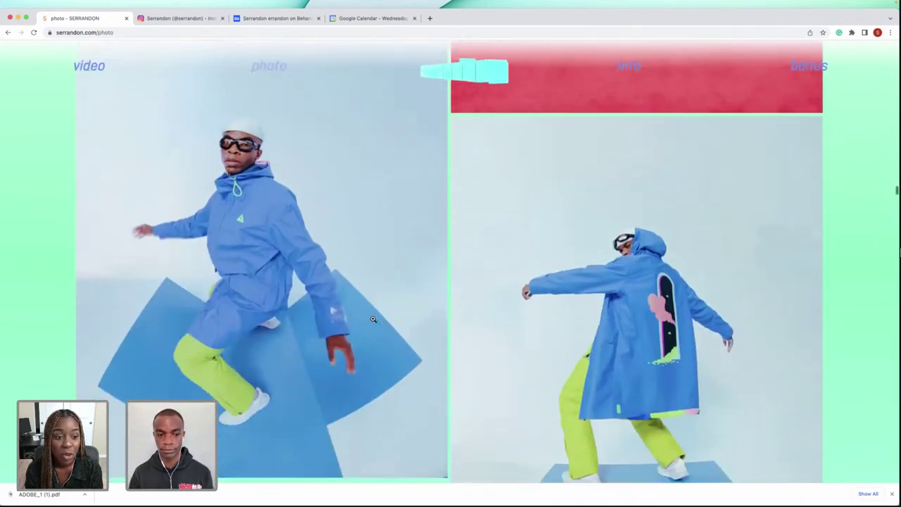
scroll(373, 319, "down", 10)
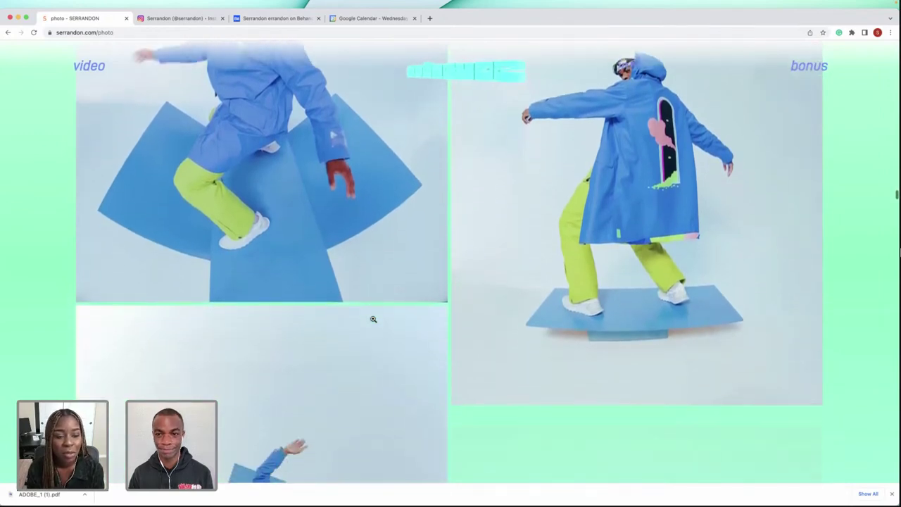
- Examine the photo gallery from the blue raincoat shots down to the green blazer series and the red-and-green jacket portrait
scroll(372, 319, "down", 20)
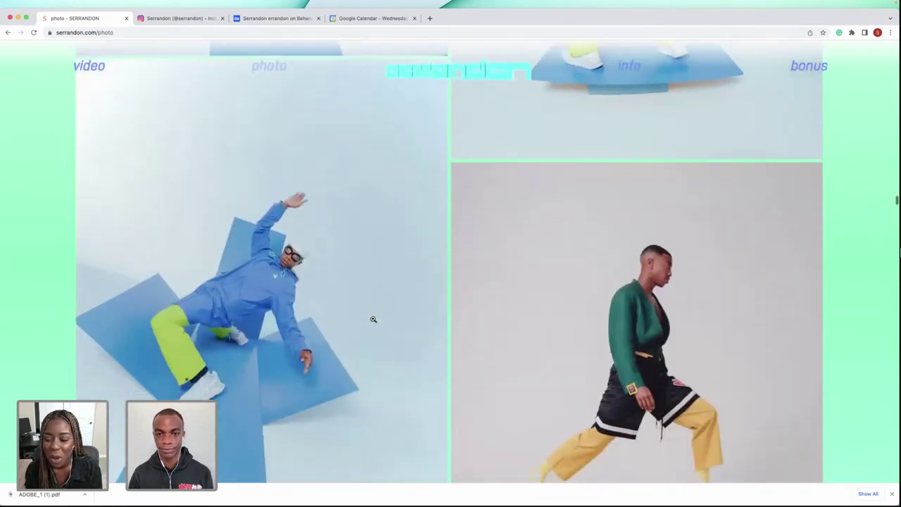
scroll(373, 319, "down", 12)
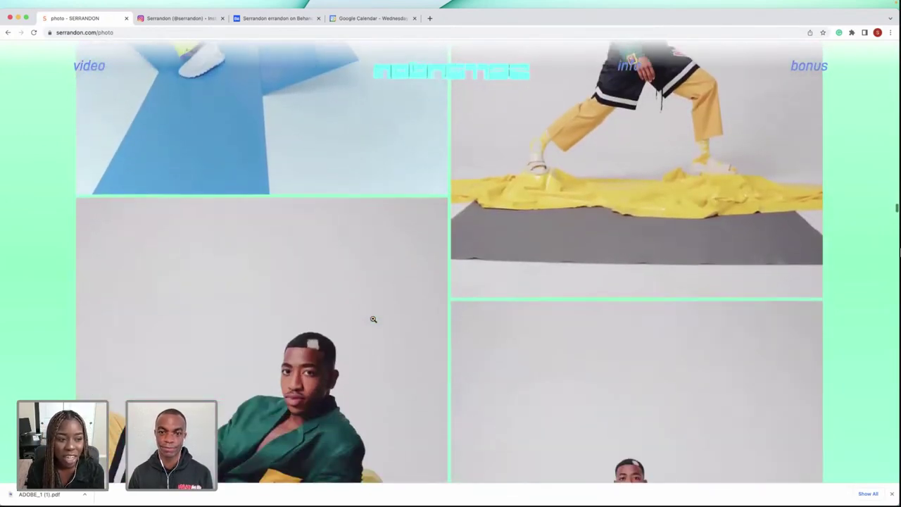
scroll(373, 319, "down", 5)
scroll(373, 319, "down", 4)
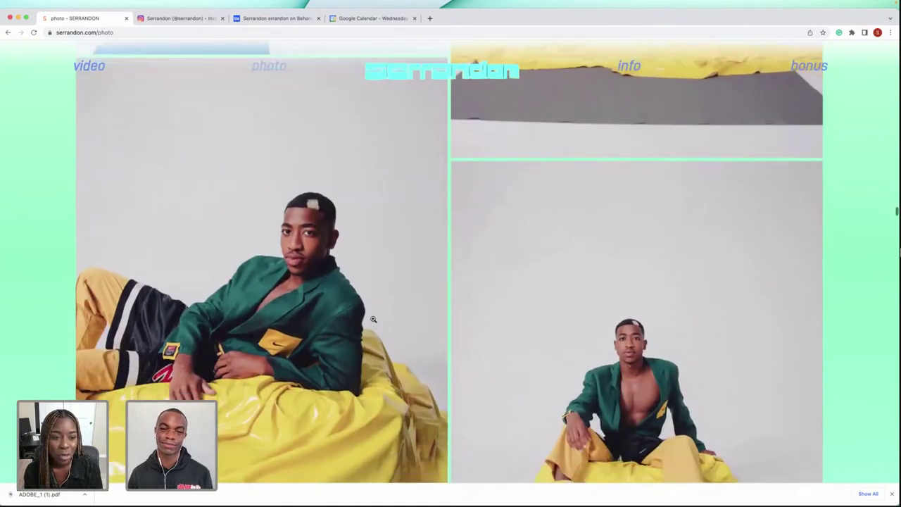
scroll(373, 319, "down", 5)
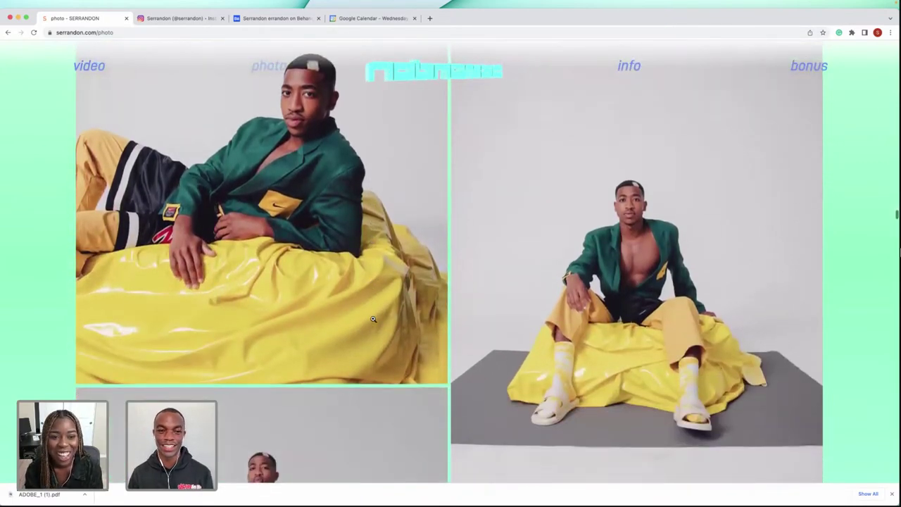
scroll(373, 319, "down", 4)
scroll(373, 319, "down", 6)
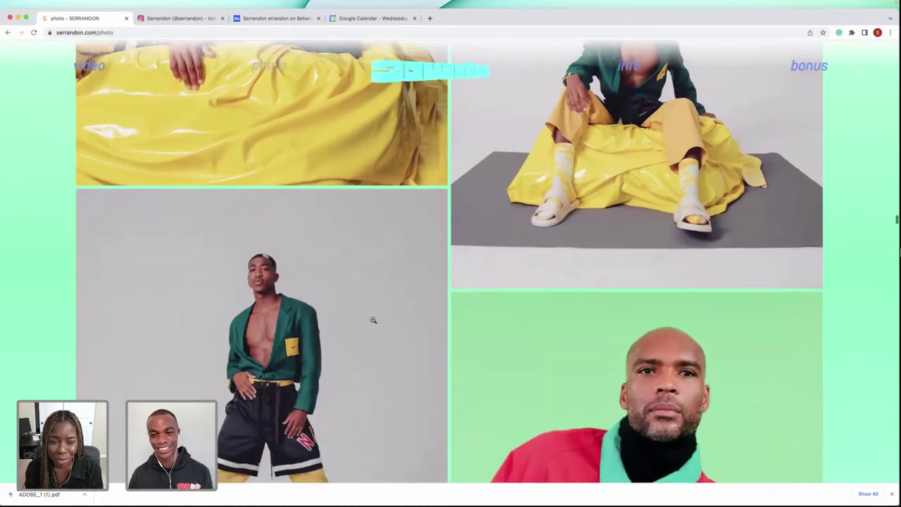
scroll(373, 319, "down", 7)
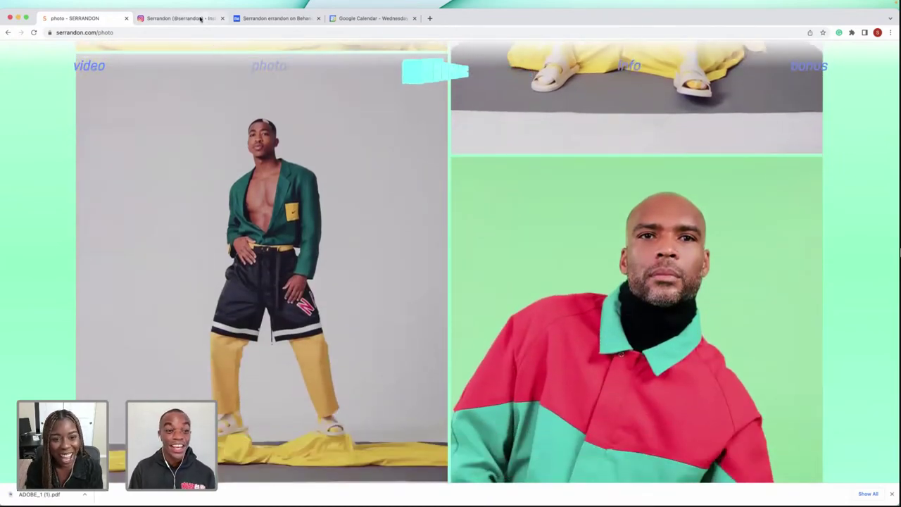
- Switch to the artist's Instagram profile and look through its grid of posts down to the "Here Comes The Bride" images
left_click(201, 19)
scroll(294, 218, "down", 4)
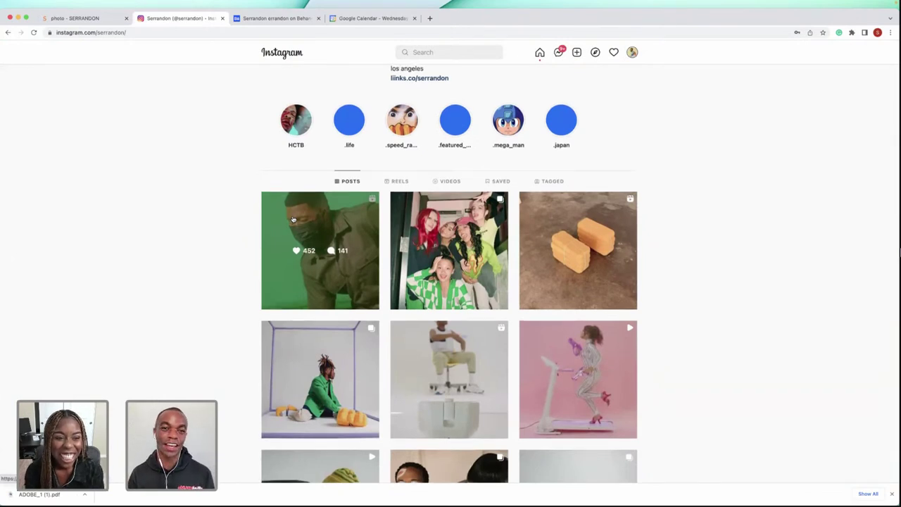
scroll(294, 219, "up", 4)
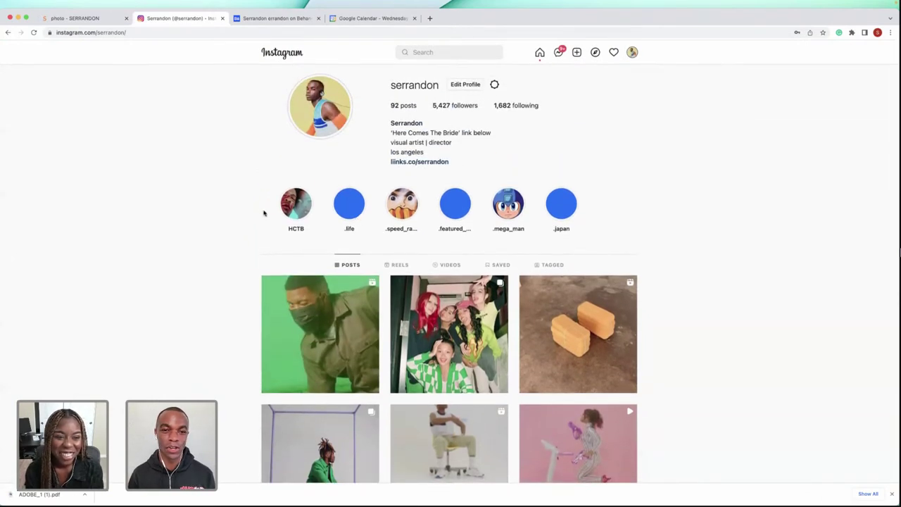
scroll(259, 213, "down", 3)
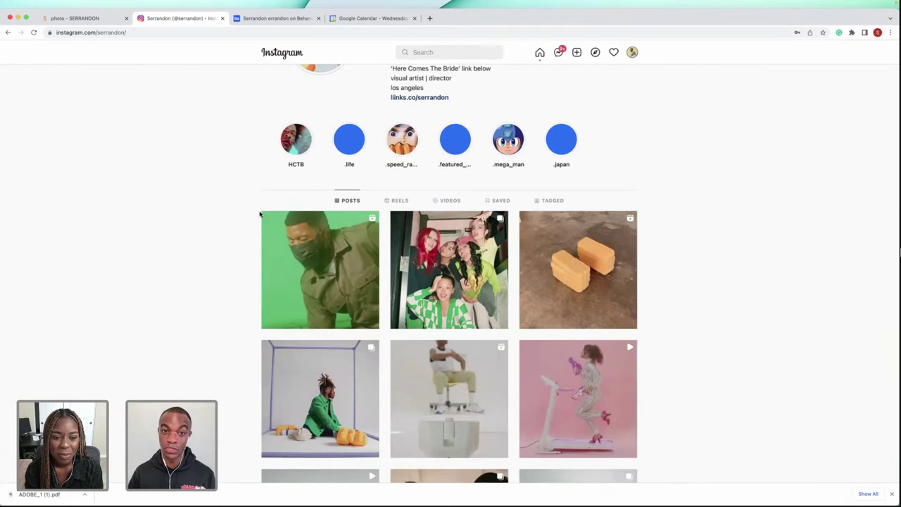
scroll(260, 213, "down", 5)
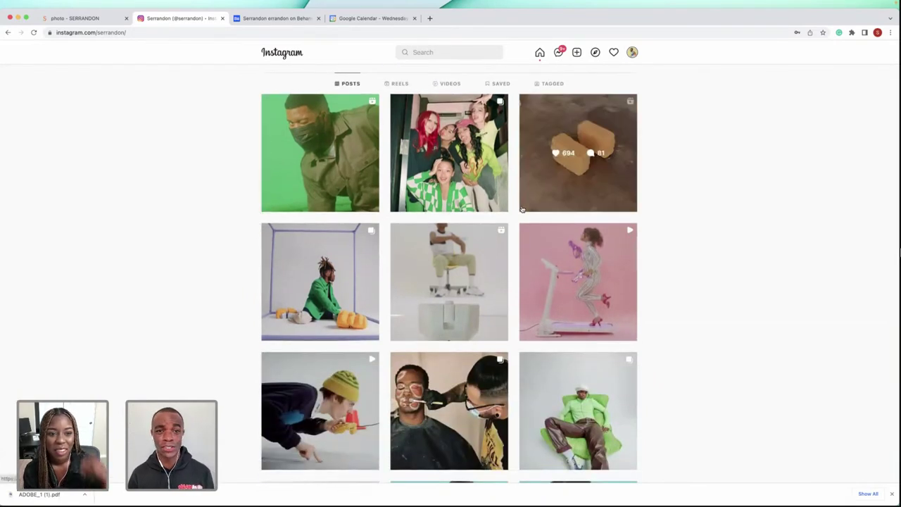
scroll(559, 123, "down", 2)
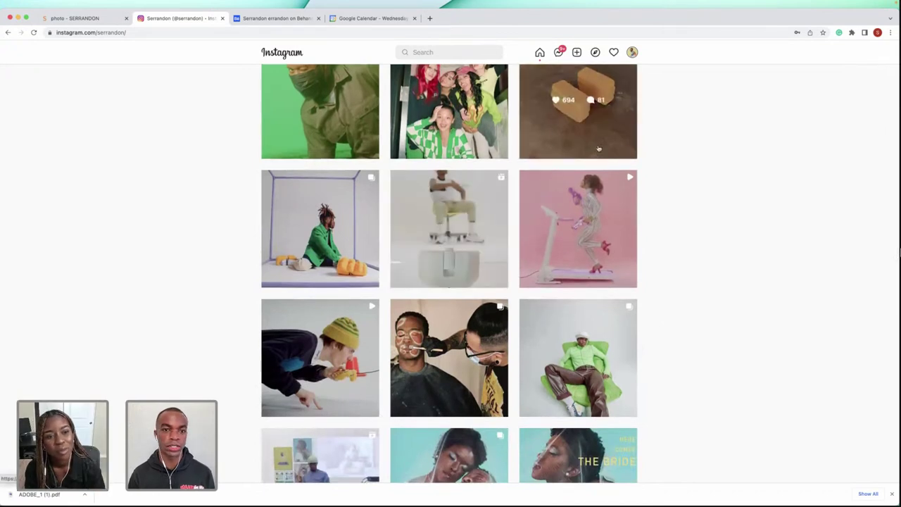
scroll(635, 163, "down", 2)
scroll(486, 162, "down", 3)
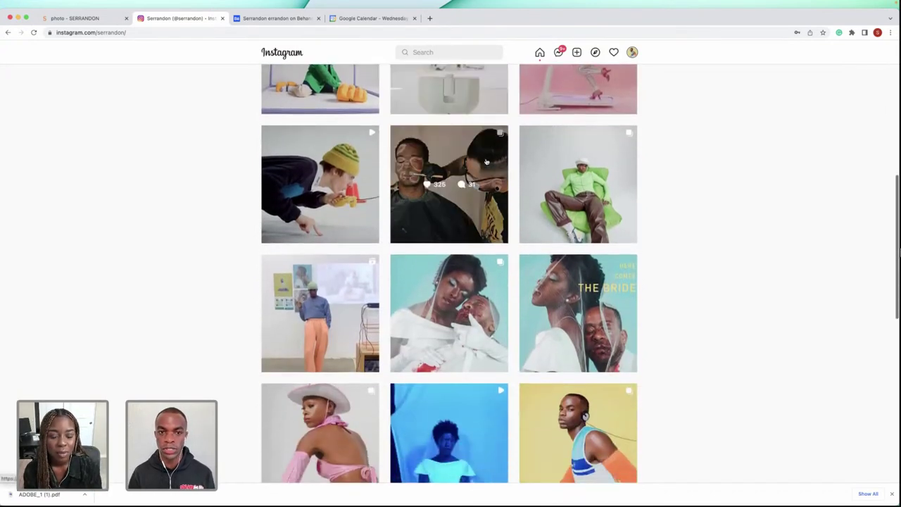
scroll(477, 177, "down", 3)
scroll(478, 177, "up", 4)
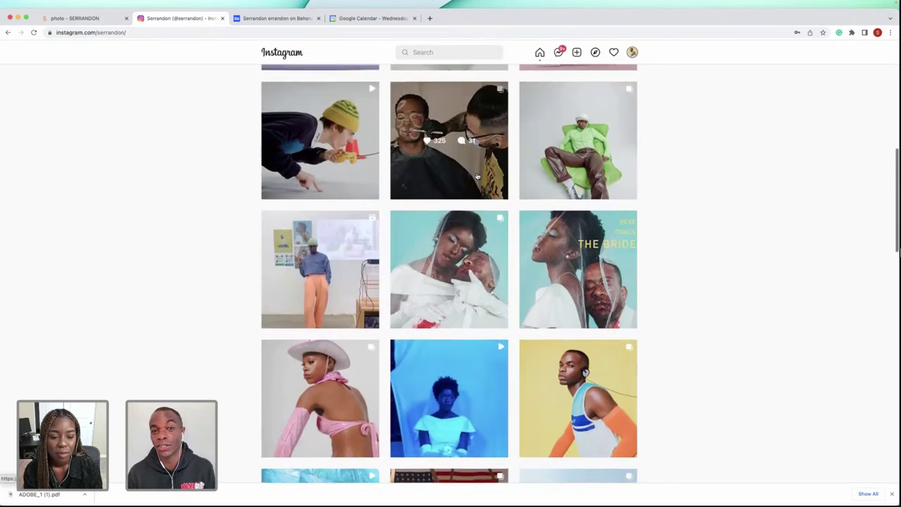
scroll(476, 178, "up", 4)
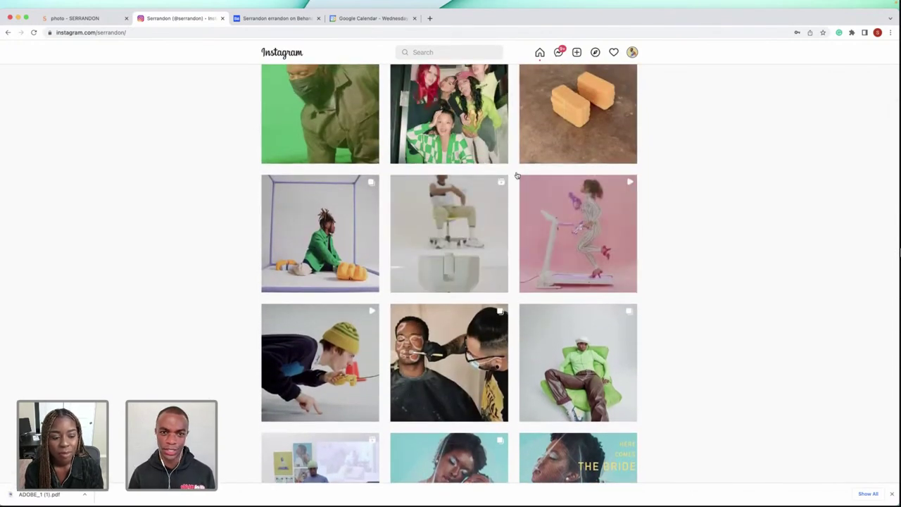
- Return to the head of the Instagram profile and point out the 'Here Comes The Bride' line in the bio
scroll(520, 180, "up", 5)
scroll(533, 184, "up", 1)
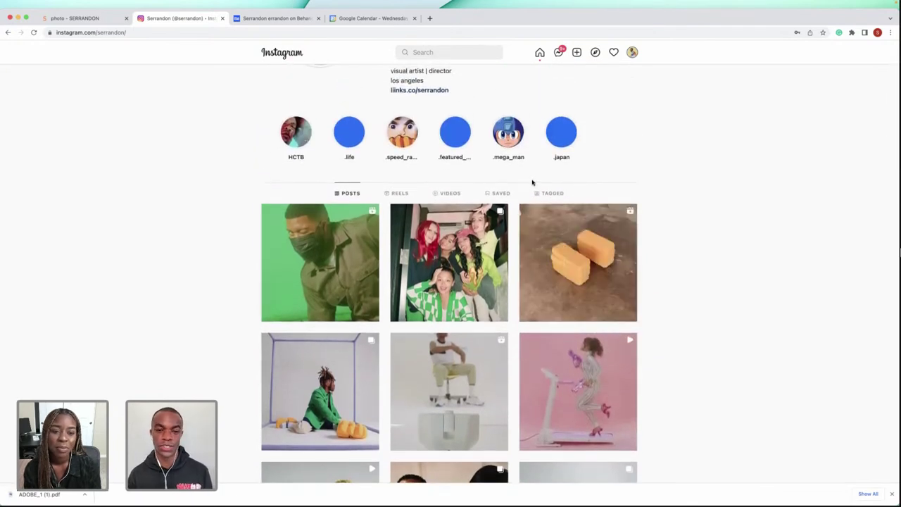
scroll(532, 183, "up", 3)
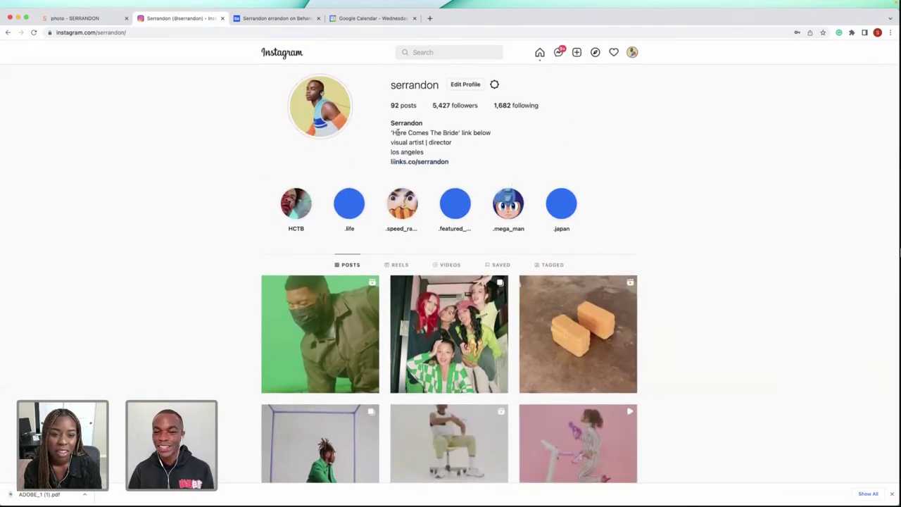
left_click_drag(392, 132, 478, 132)
left_click(516, 142)
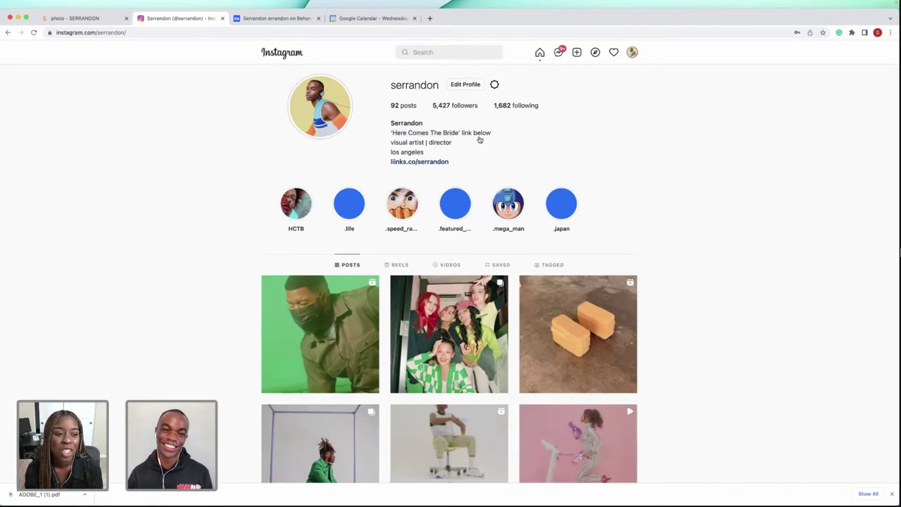
- Go back to the portfolio site, minimize the browser, and show ADOBE_1 (1).pdf in full screen
left_click(81, 20)
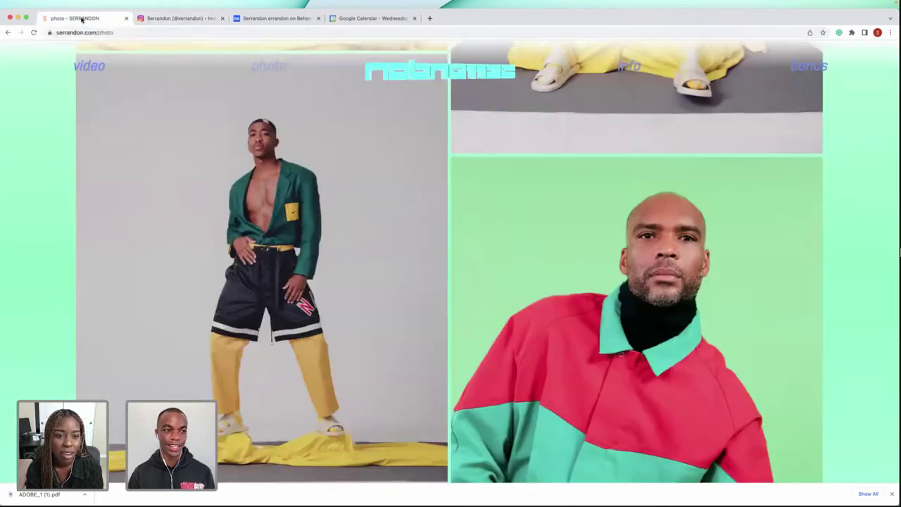
left_click(18, 18)
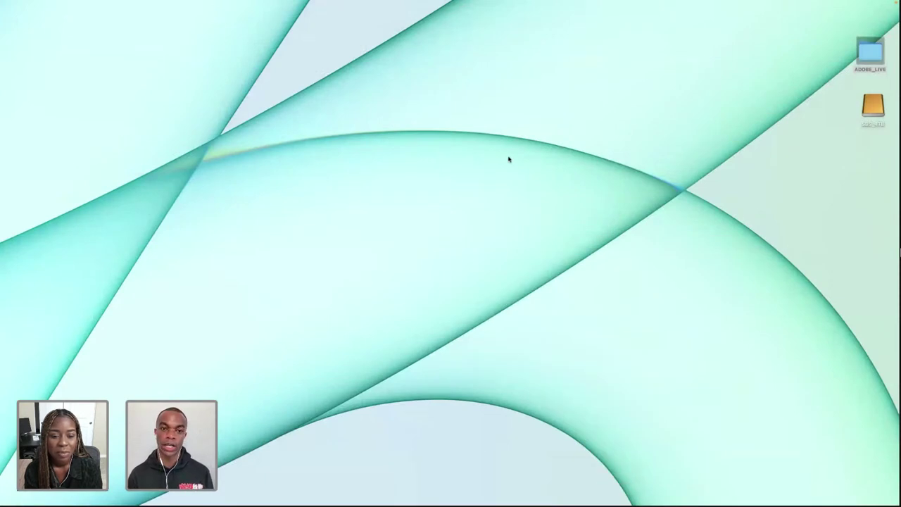
mouse_move(647, 489)
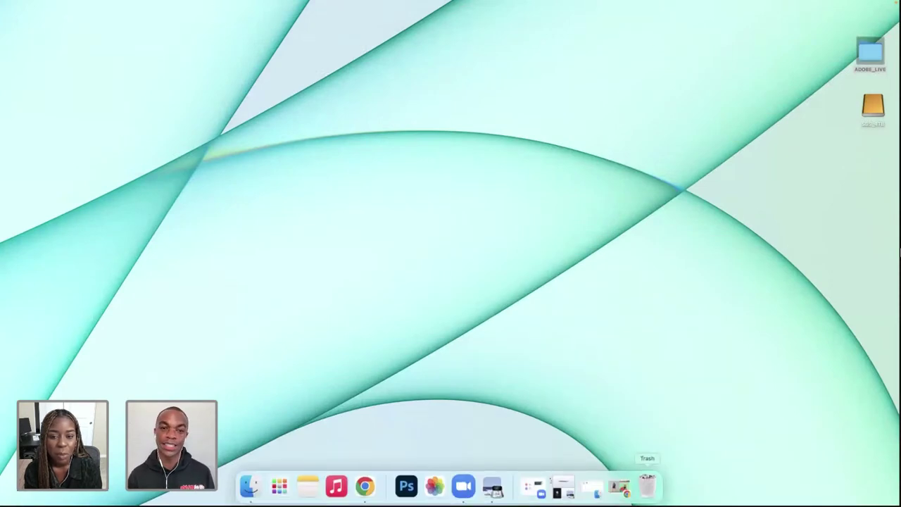
left_click(563, 486)
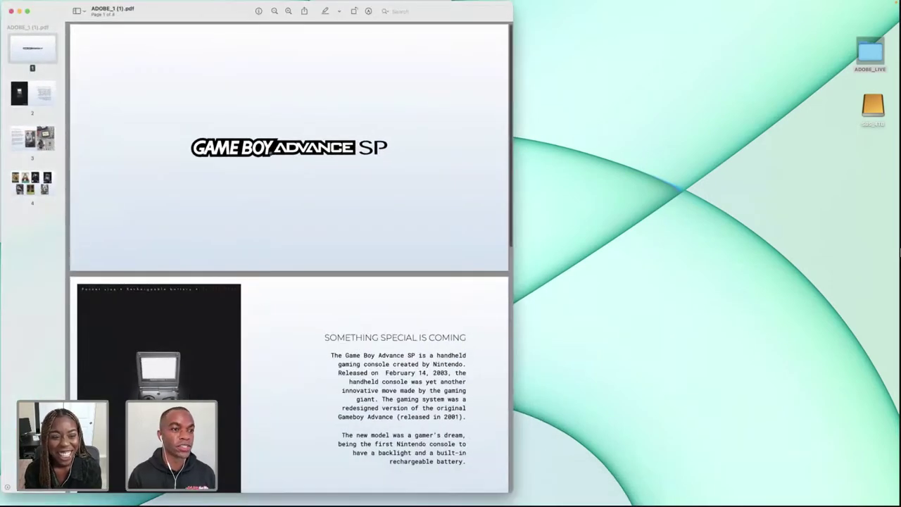
left_click(26, 11)
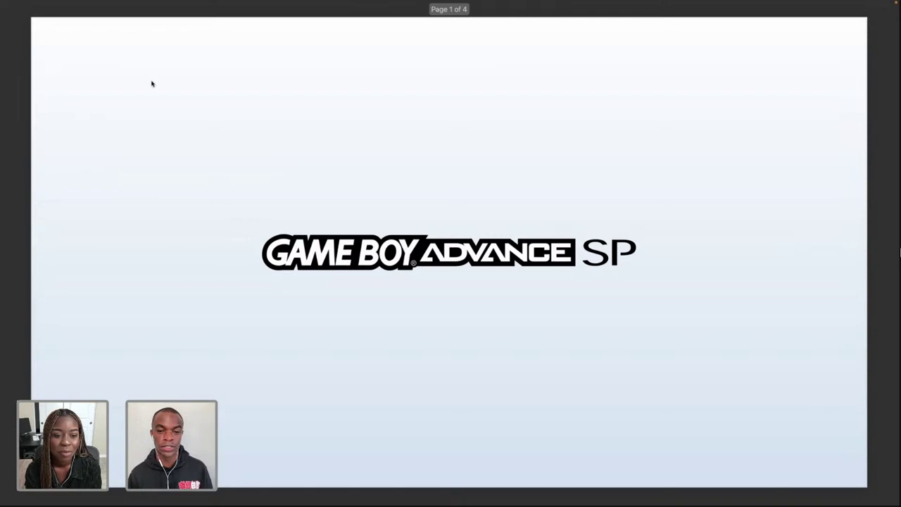
- Page through the Game Boy Advance SP moodboard PDF from page 2 to page 4, leave full screen, and minimize the document
key("Down")
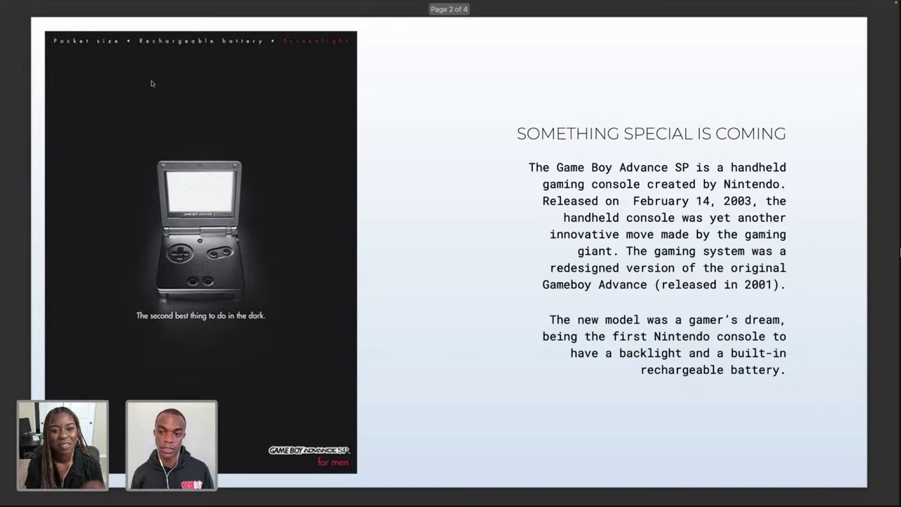
key("Right")
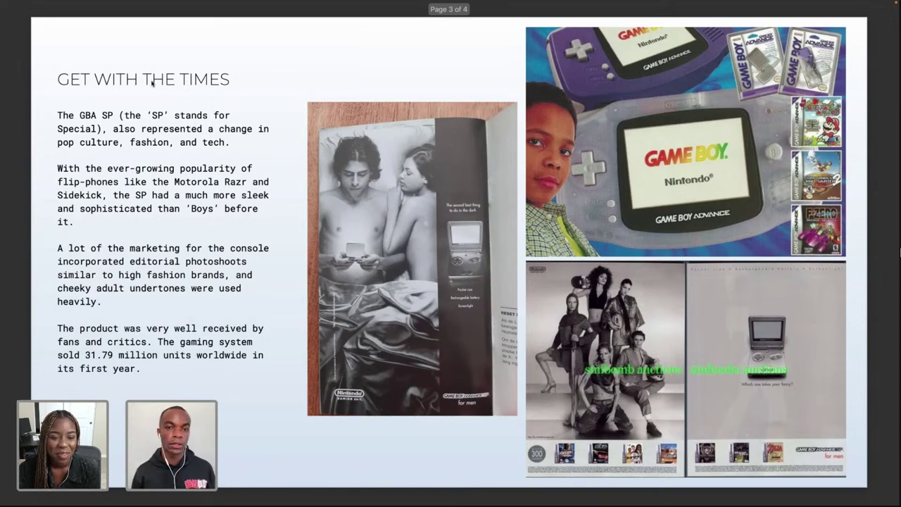
key("Right")
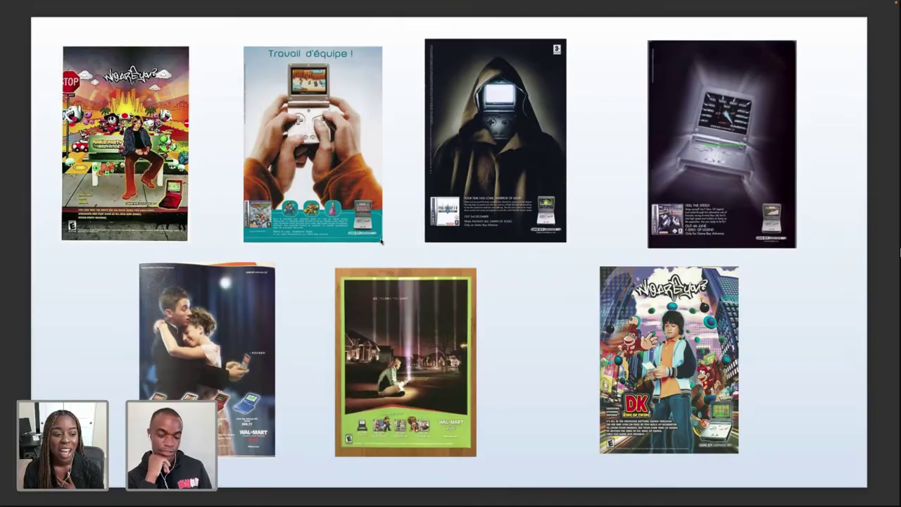
key("Escape")
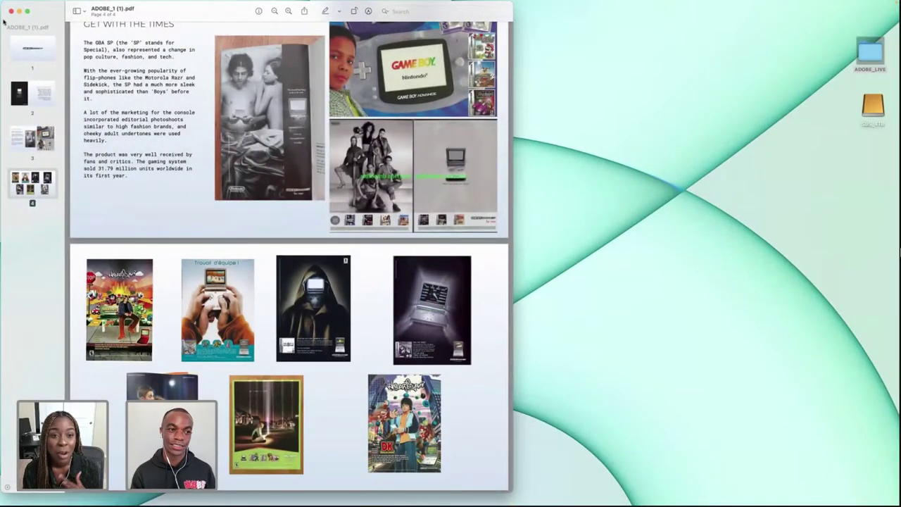
left_click(20, 11)
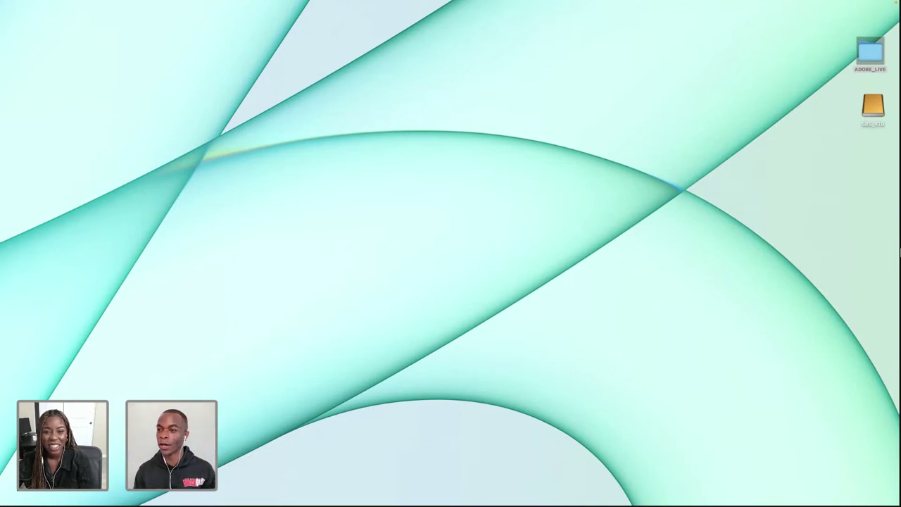
- Open the PROJECT folder inside DAY_1_PHOTOS in the desktop's ADOBE_LIVE folder
left_click(870, 57)
double_click(871, 56)
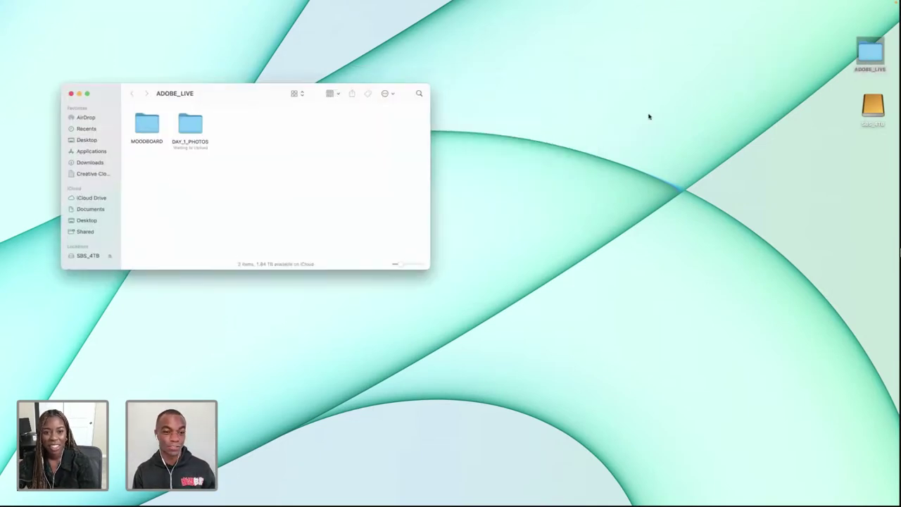
left_click(190, 128)
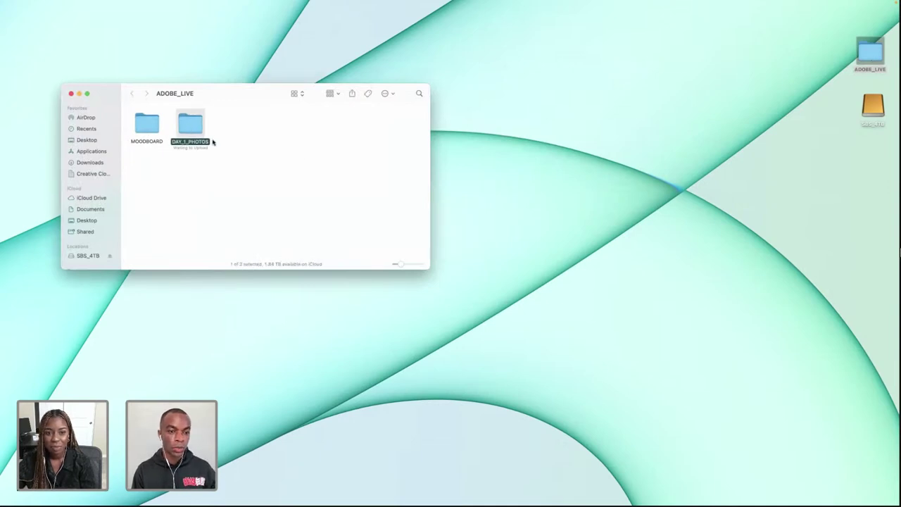
double_click(186, 127)
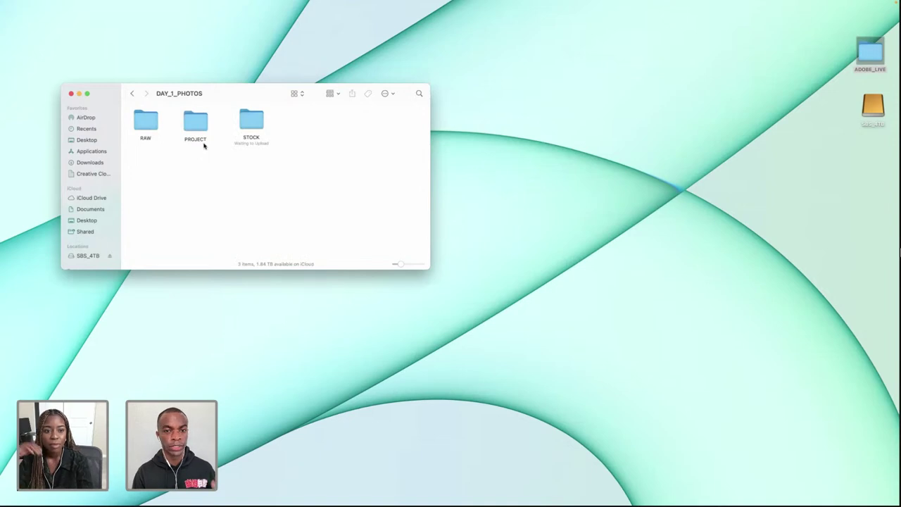
left_click(194, 121)
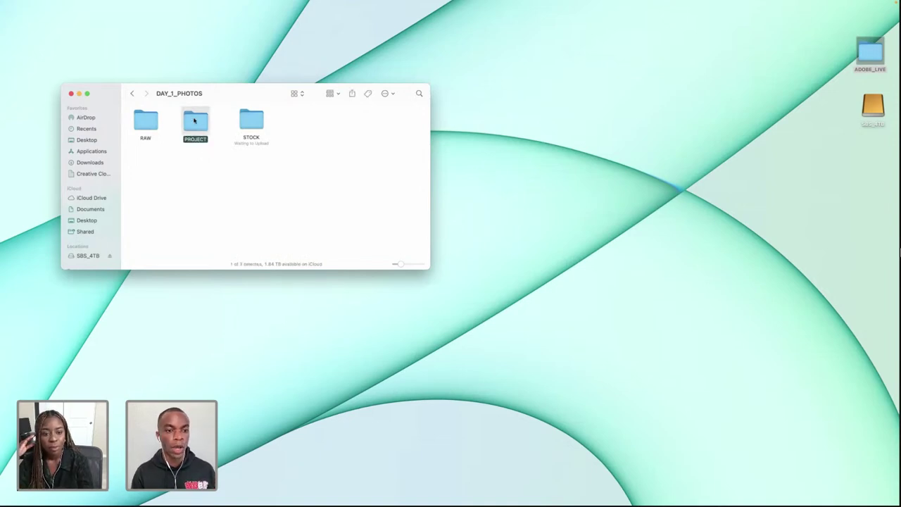
double_click(194, 121)
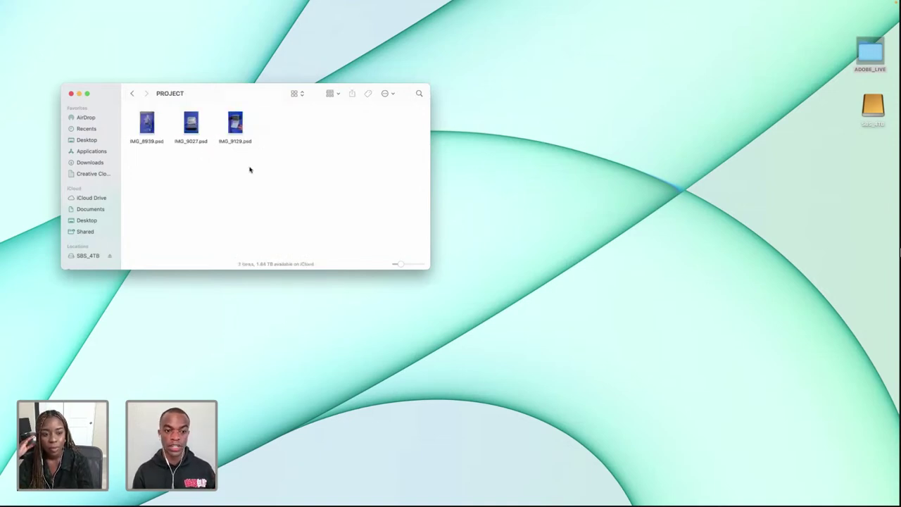
- Show the three PSD files in the PROJECT folder and open IMG_9027.psd in Photoshop
left_click_drag(276, 154, 142, 129)
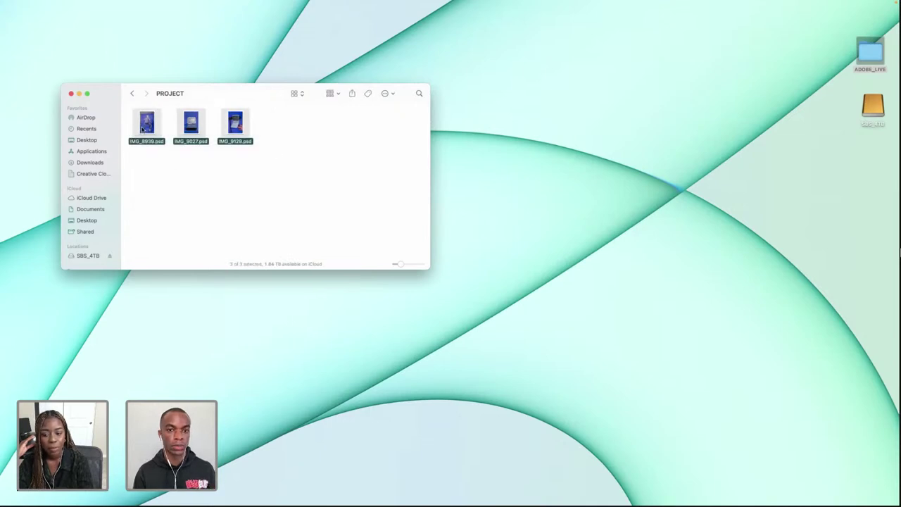
left_click(197, 175)
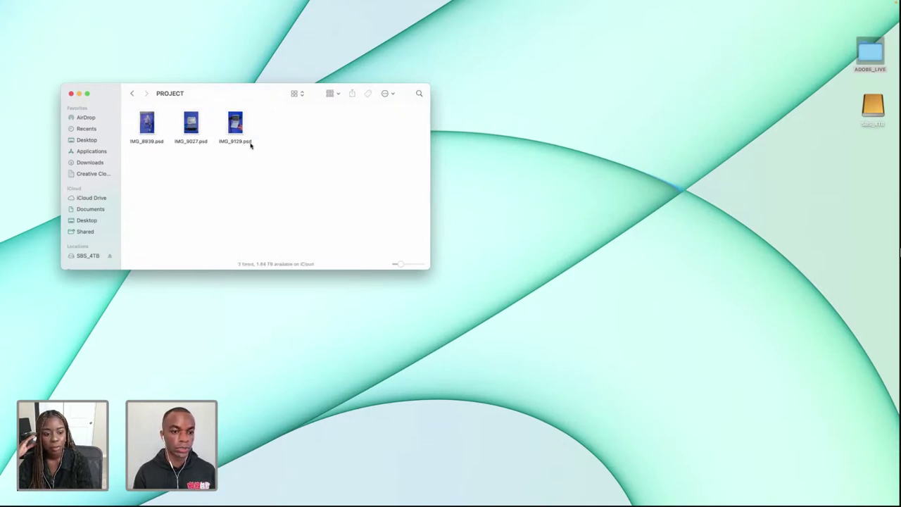
double_click(192, 125)
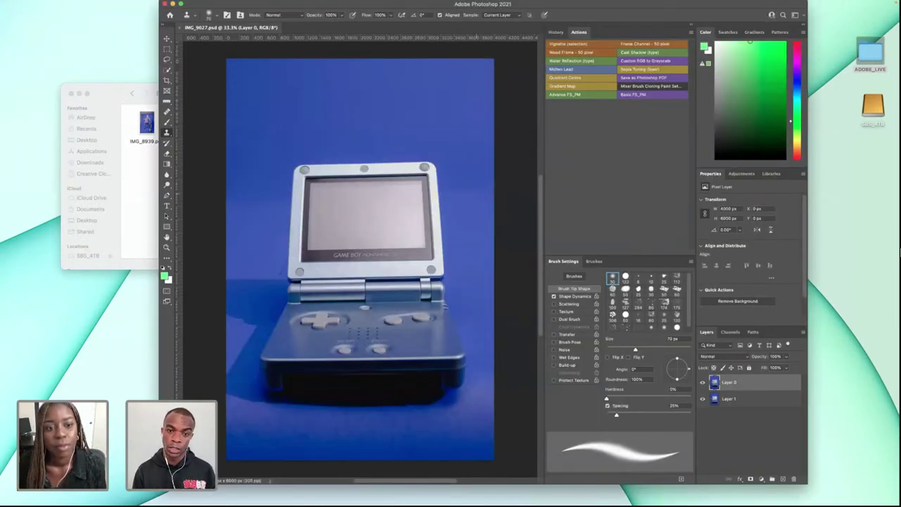
- Hide and reshow Layer 0 in IMG_9027.psd to compare it with the layer beneath
left_click(700, 384)
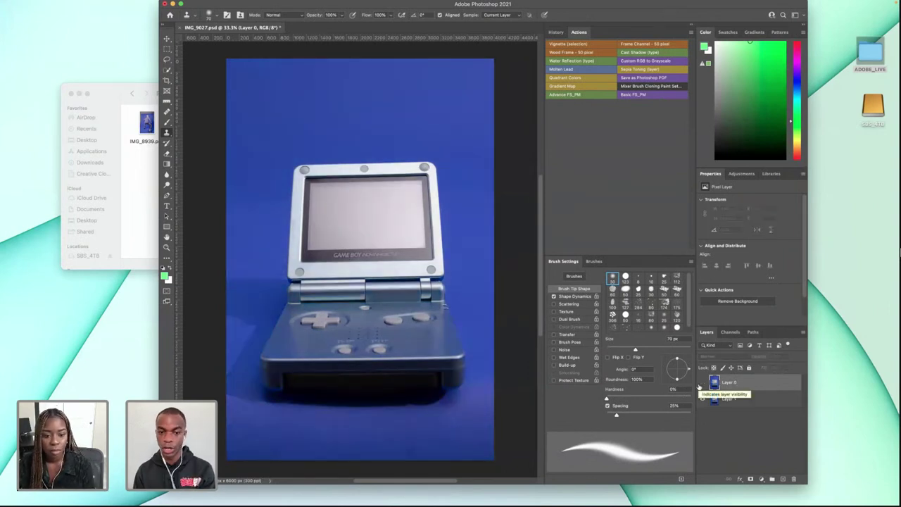
left_click(701, 384)
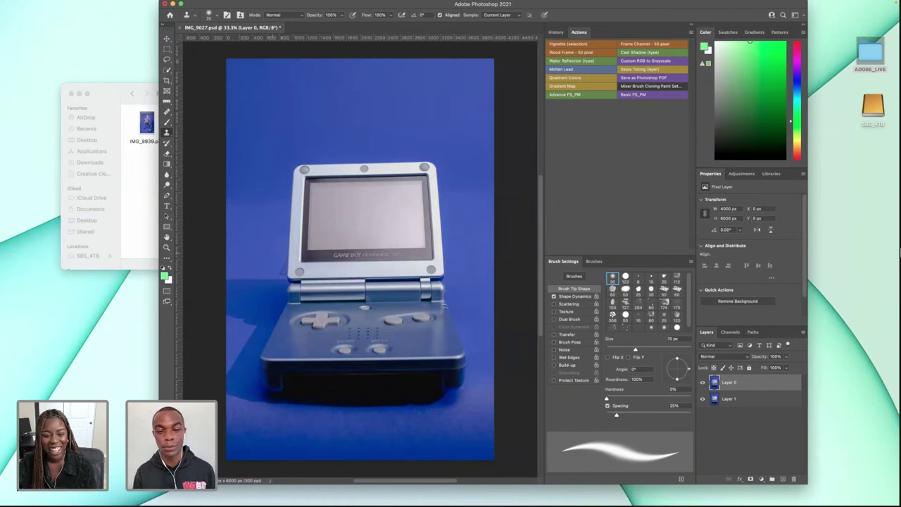
- Open IMG_8939.psd and IMG_9129.psd from the PROJECT folder and enlarge the Photoshop window to fill the screen
left_click(145, 163)
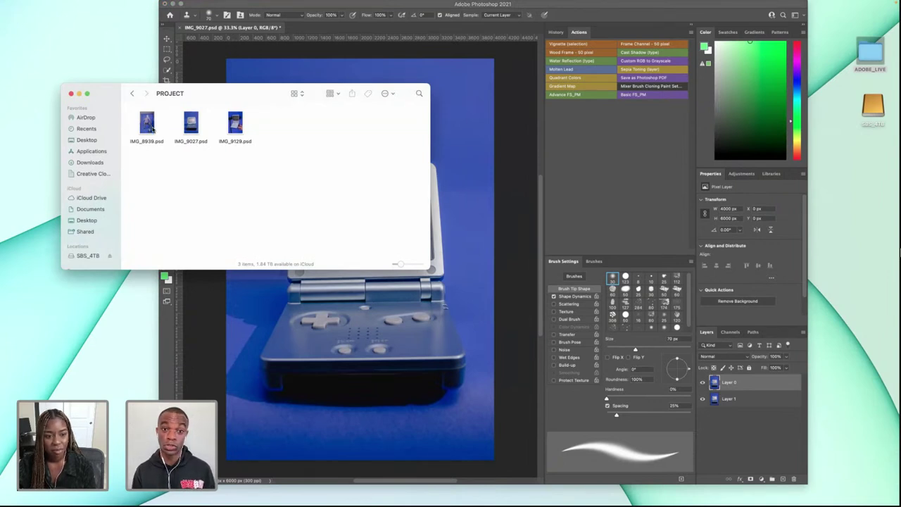
double_click(148, 131)
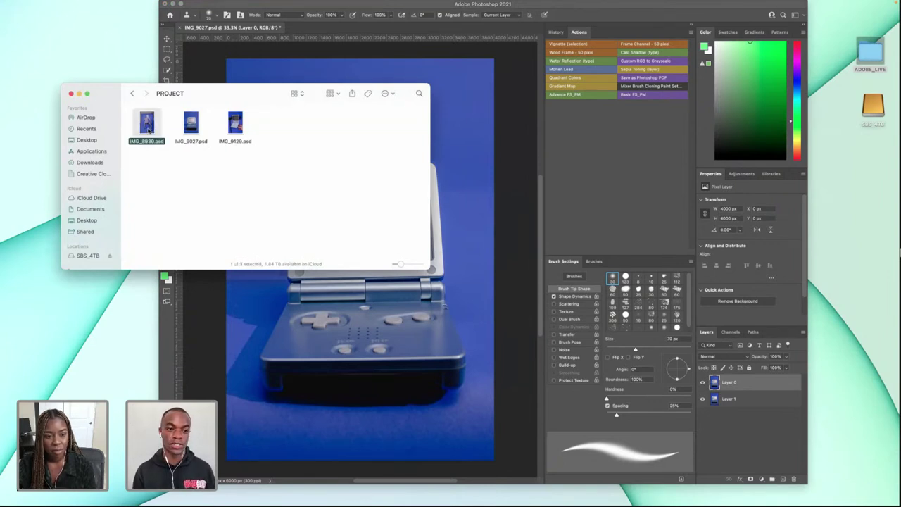
left_click(130, 183)
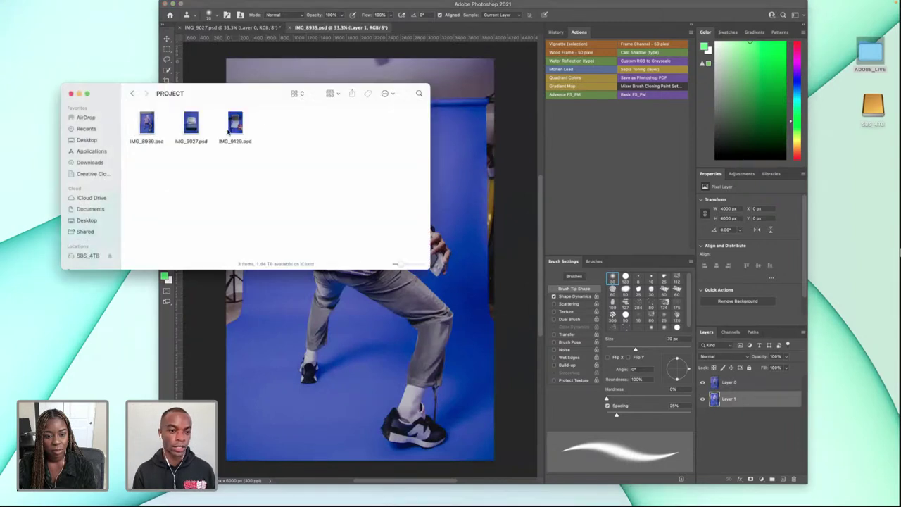
double_click(236, 123)
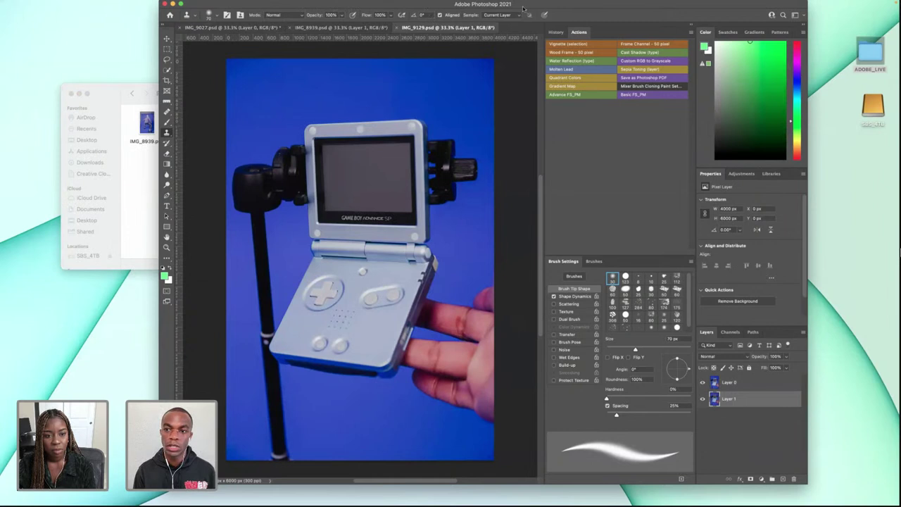
left_click(180, 6)
- Show IMG_9027.psd, and examine the handheld console, trouser leg and shoes in IMG_8939.psd up close and as a whole
left_click(49, 27)
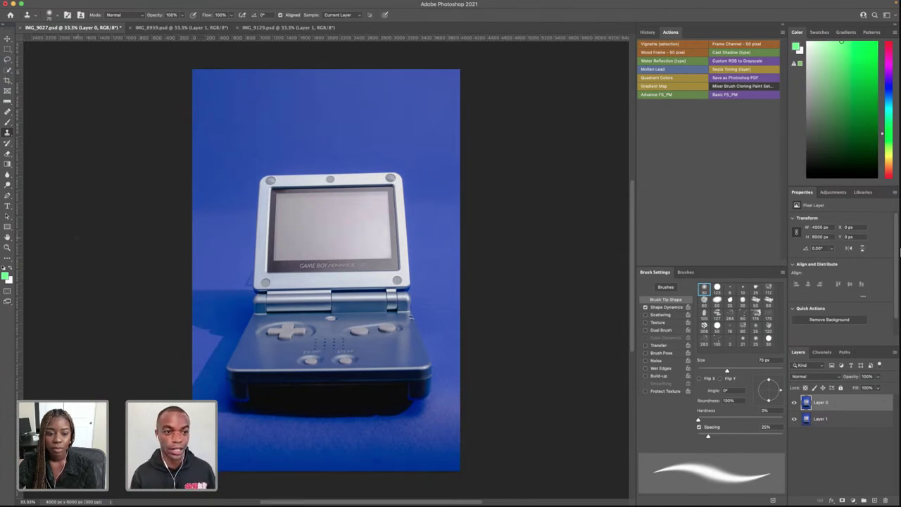
left_click(151, 29)
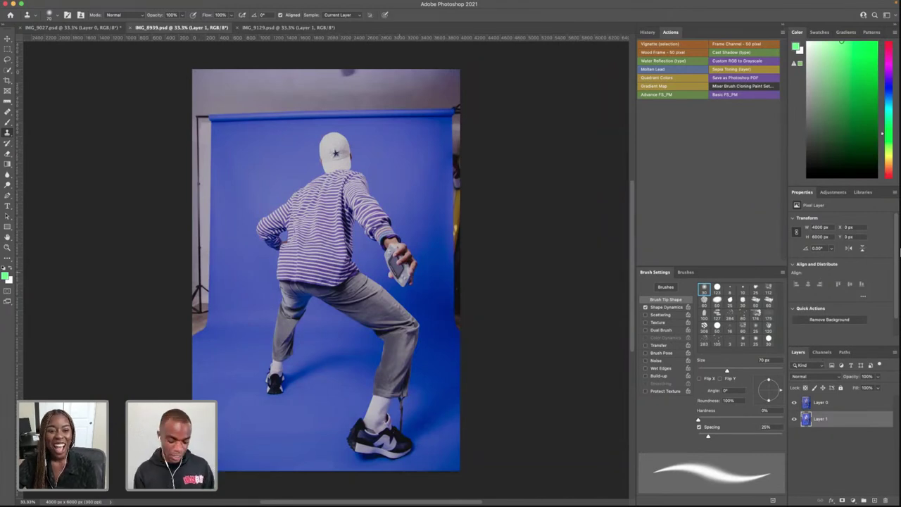
scroll(399, 271, "up", 10)
scroll(399, 272, "down", 6)
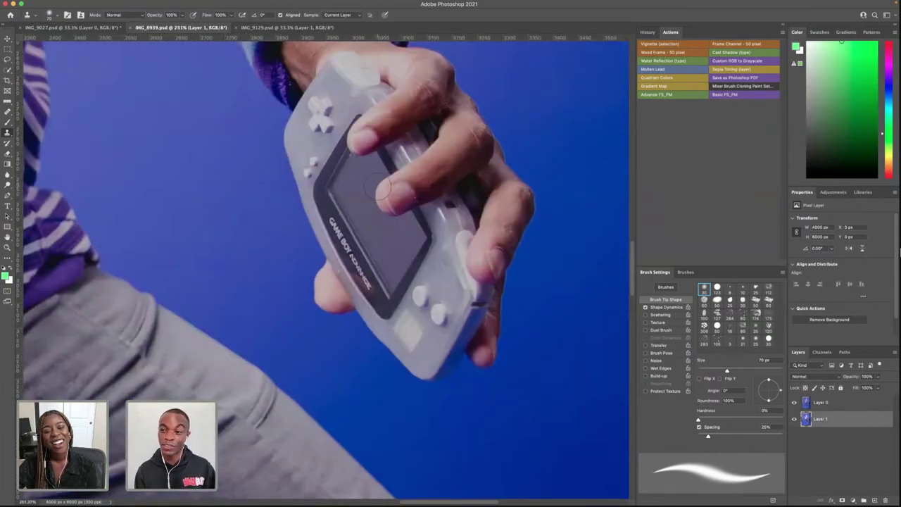
scroll(380, 189, "down", 3)
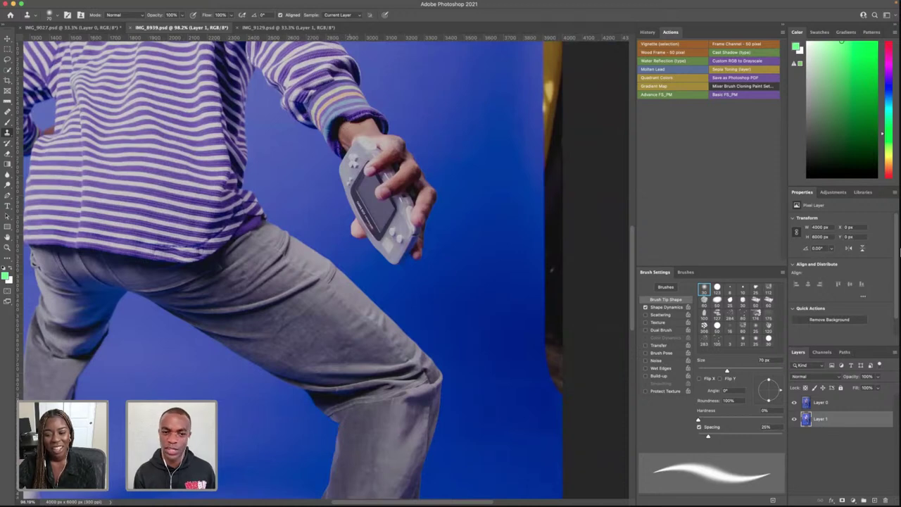
scroll(354, 107, "down", 5)
scroll(333, 251, "down", 1)
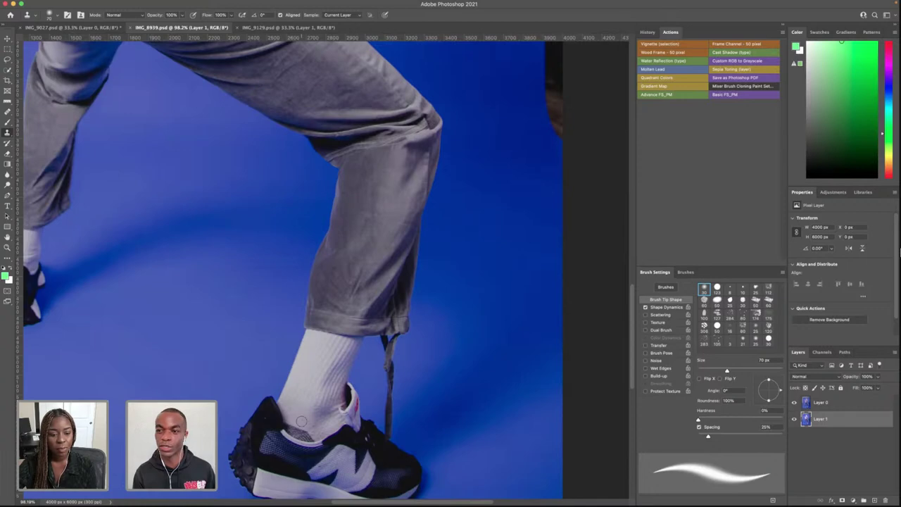
scroll(268, 374, "down", 10)
scroll(268, 374, "up", 8)
scroll(268, 375, "down", 3)
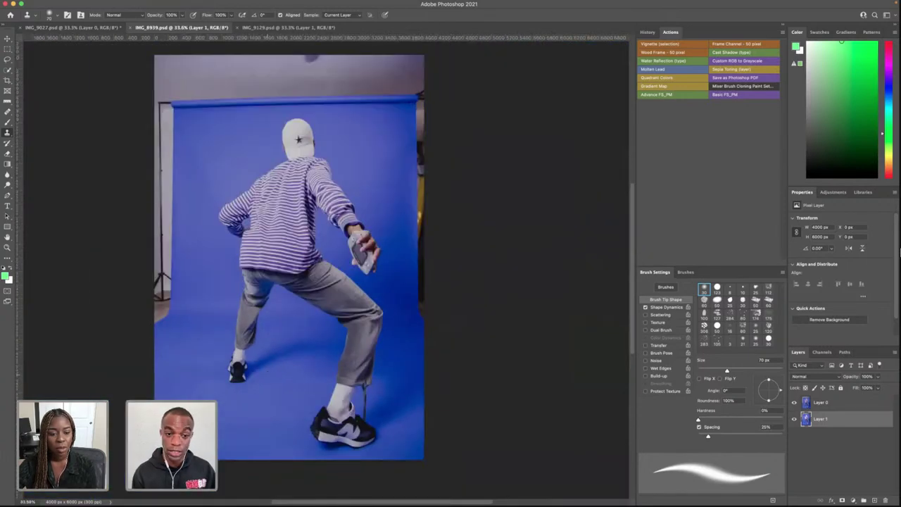
- Flip through the open documents and show the hand-held Game Boy photo IMG_9129.psd
left_click(71, 27)
left_click(192, 30)
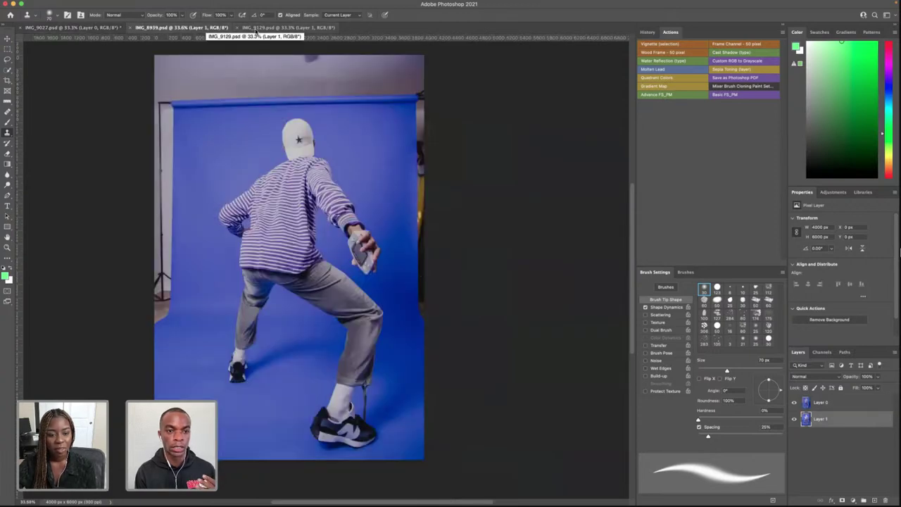
left_click(255, 30)
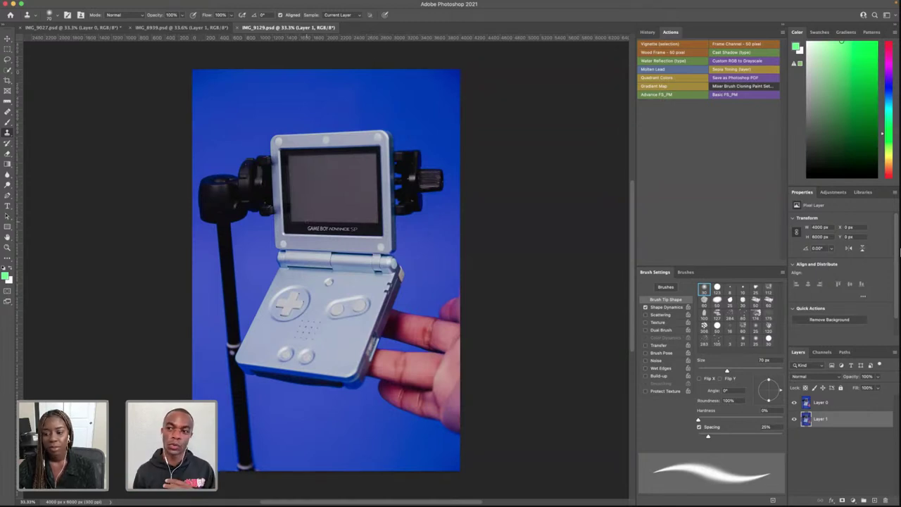
scroll(292, 143, "up", 1)
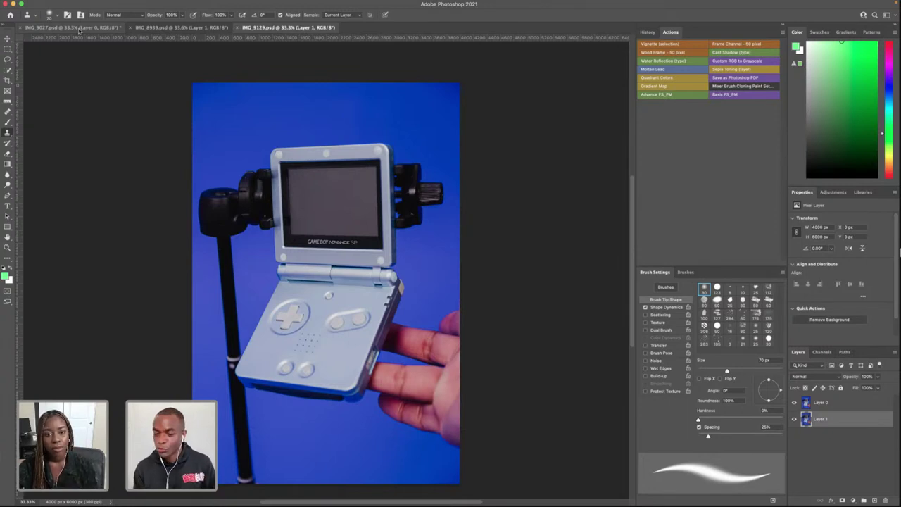
- Return to IMG_9027.psd and examine the Game Boy's hinge, screen and body up close and as a whole
left_click(71, 28)
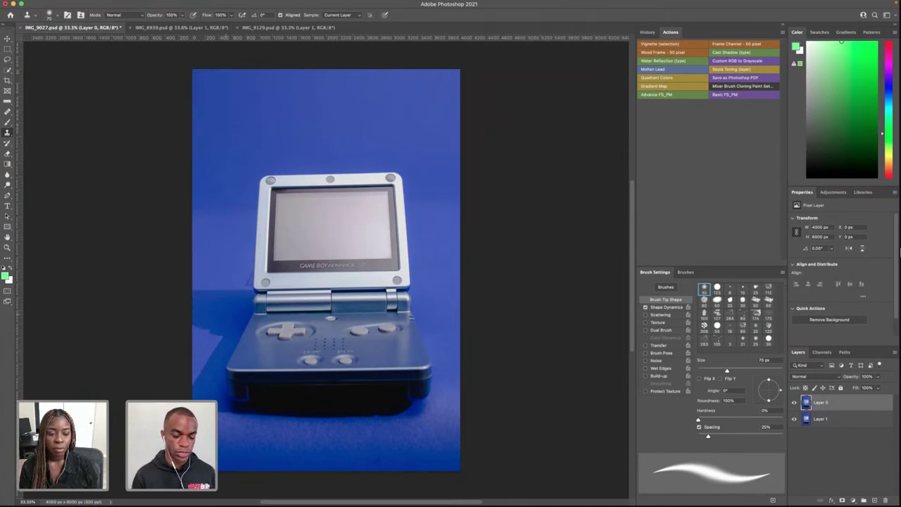
scroll(243, 286, "up", 5)
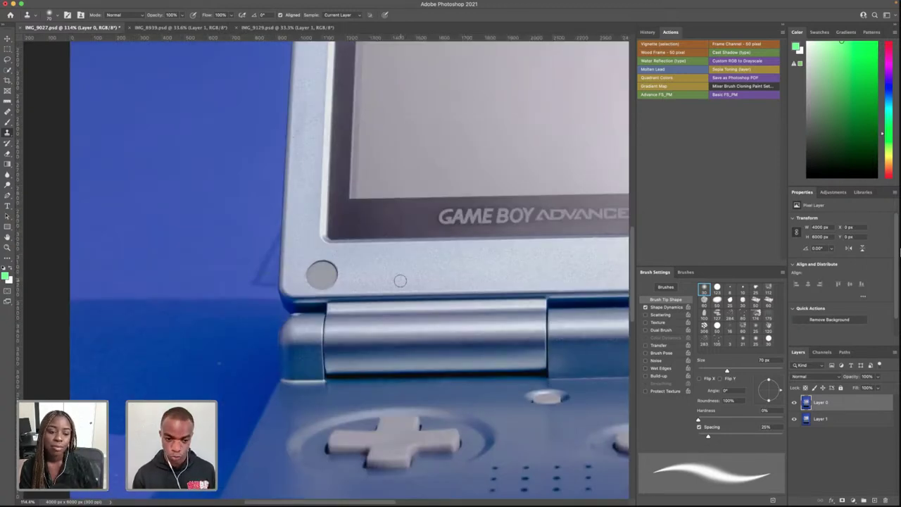
scroll(399, 280, "down", 7)
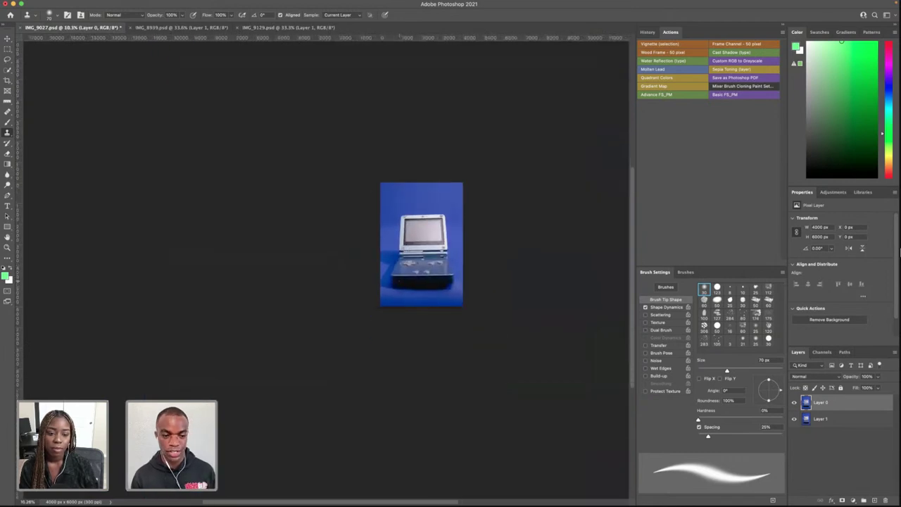
scroll(437, 272, "up", 4)
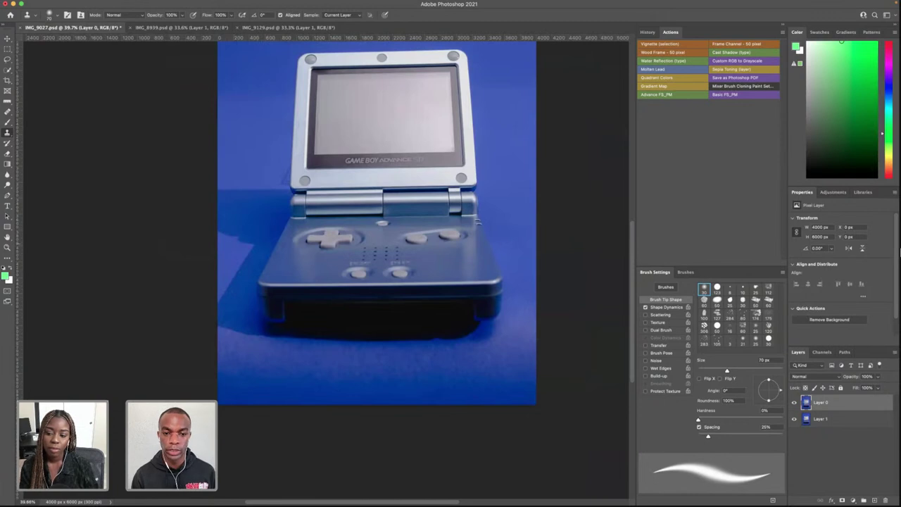
scroll(377, 268, "up", 5)
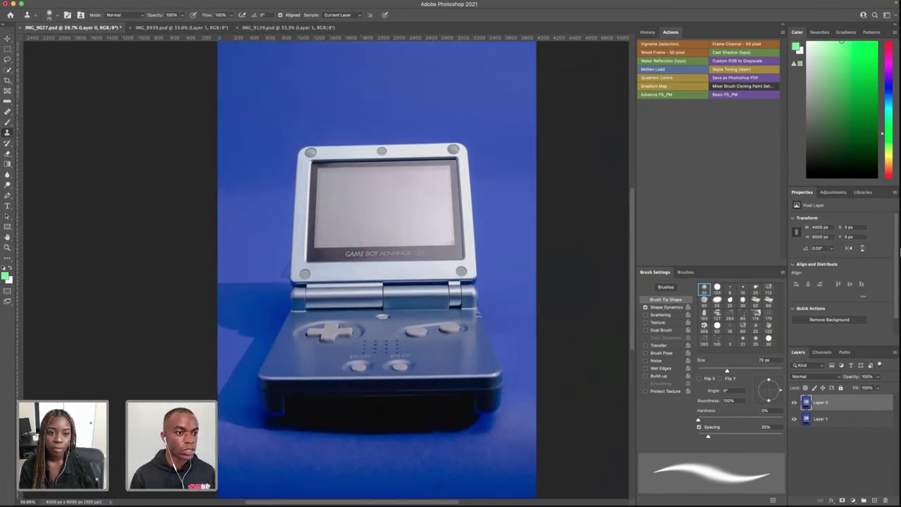
- Straighten the photo with the 4:5 Crop tool by aligning it to the top edge of the Game Boy's lid
left_click(6, 81)
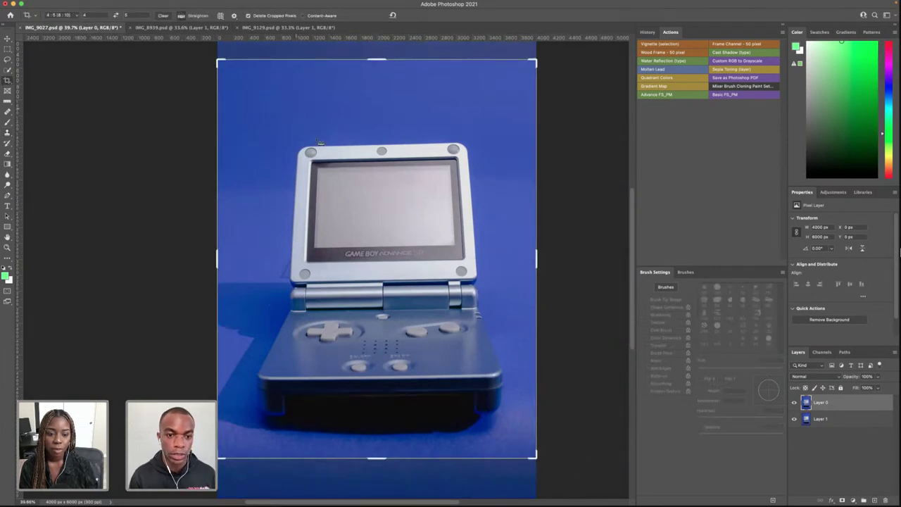
left_click_drag(306, 146, 455, 144)
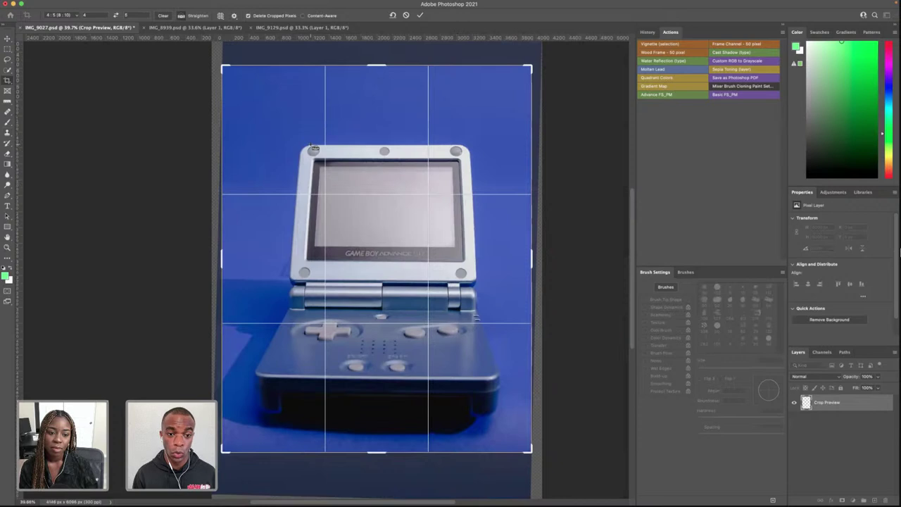
left_click_drag(315, 148, 458, 148)
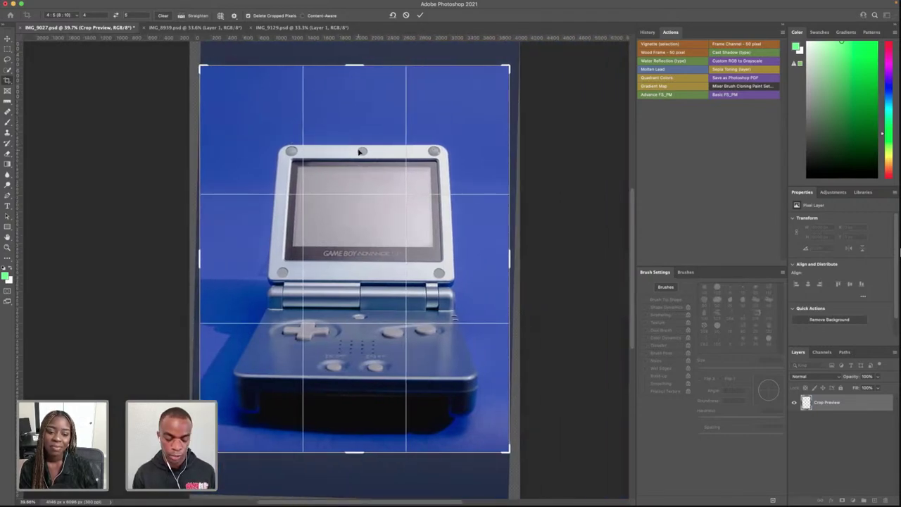
- Rotate the crop slightly counterclockwise to fine-tune the levelling of the Game Boy's lid
scroll(359, 151, "up", 8)
scroll(359, 152, "down", 10)
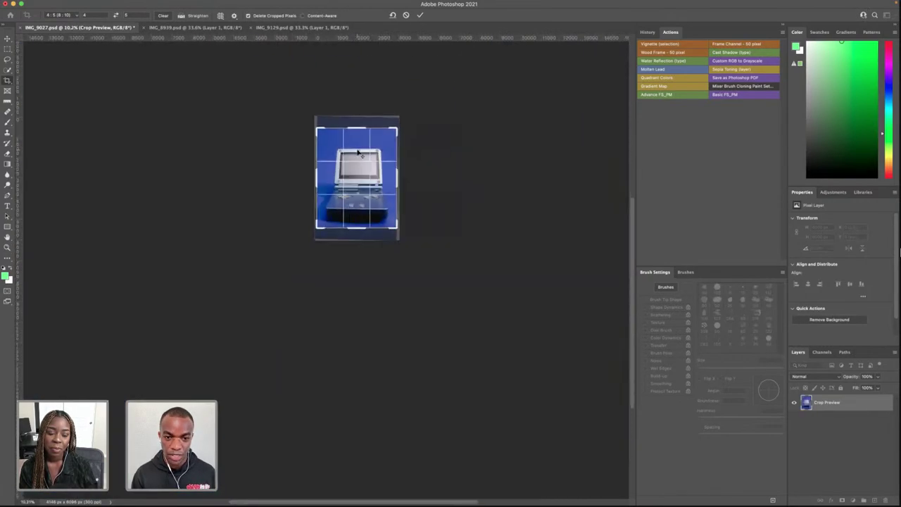
scroll(359, 151, "up", 8)
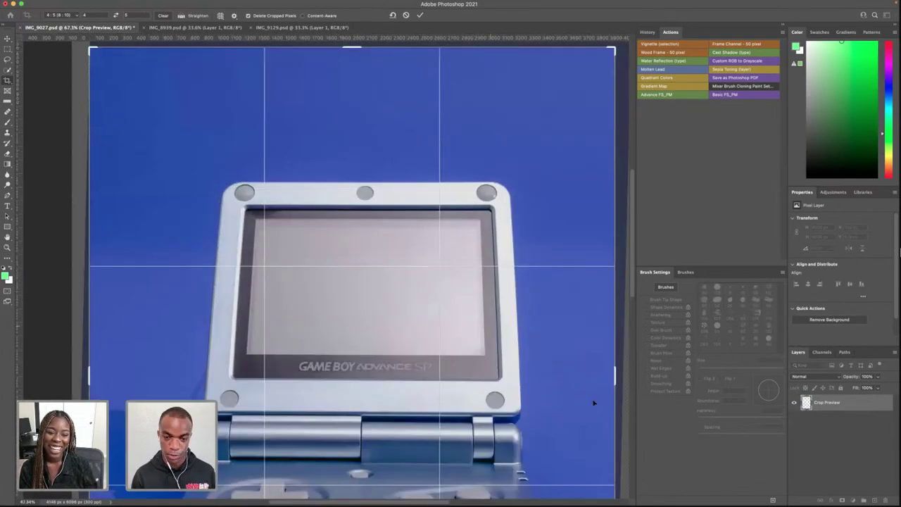
scroll(522, 221, "up", 3)
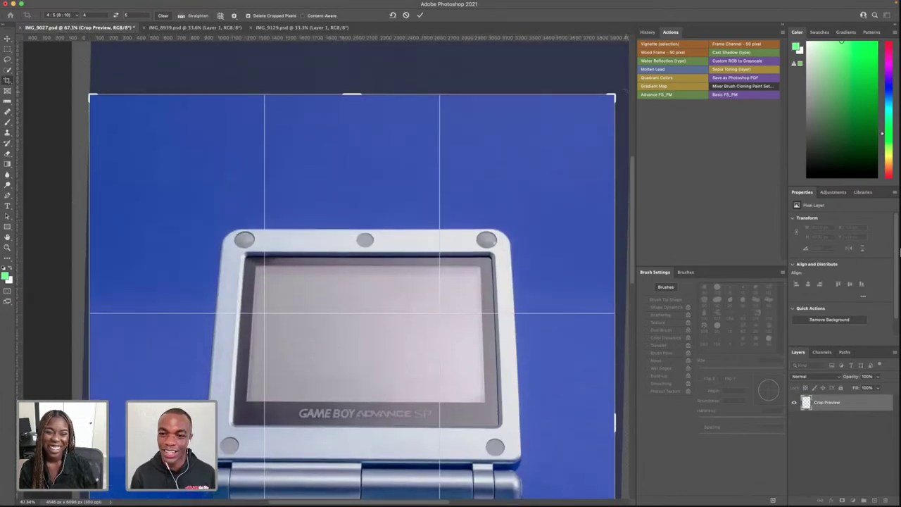
mouse_move(625, 92)
left_mouse_down()
mouse_move(615, 88)
mouse_move(628, 83)
left_mouse_up()
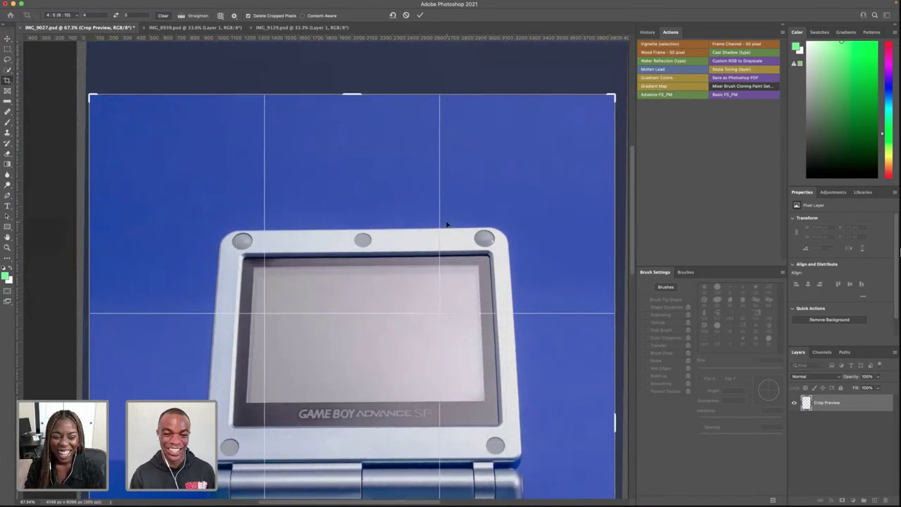
- Examine the crop preview up close and as a whole to check the Game Boy's alignment and framing
scroll(447, 225, "down", 10)
scroll(447, 225, "up", 8)
scroll(446, 225, "down", 4)
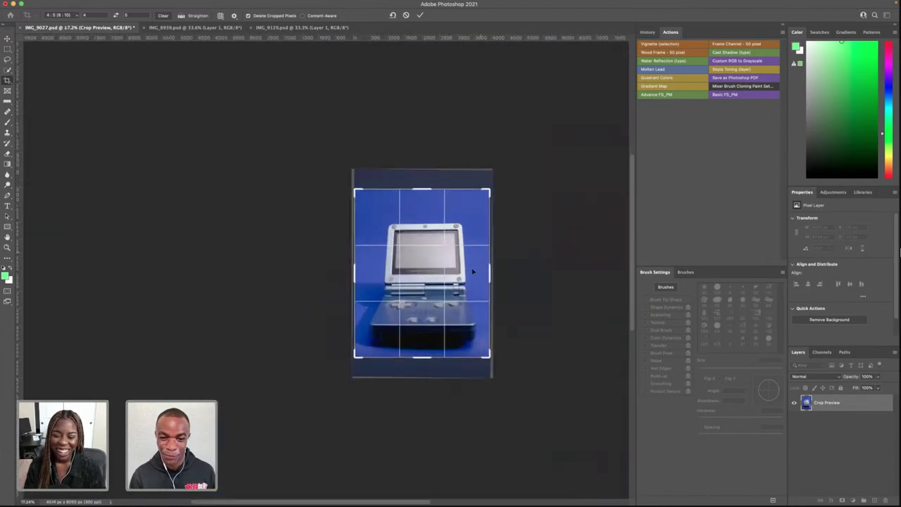
scroll(473, 271, "up", 5)
scroll(450, 273, "down", 3)
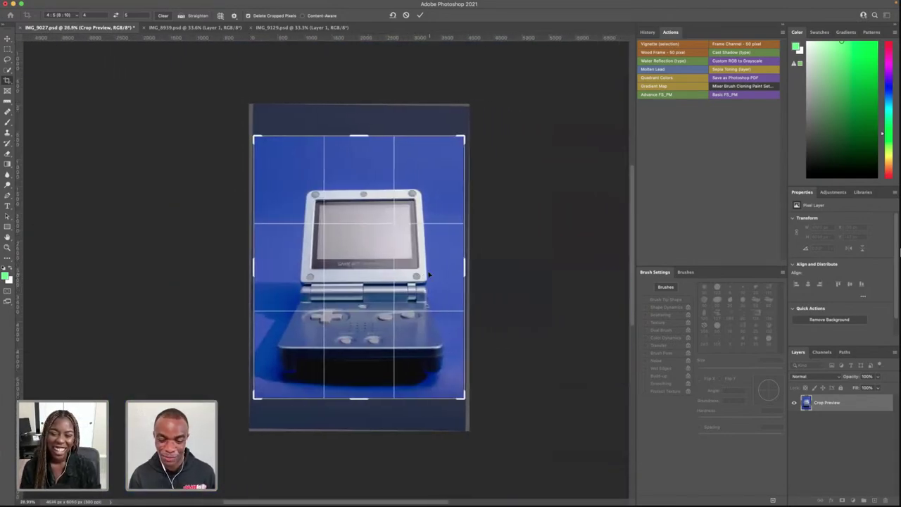
scroll(429, 275, "up", 4)
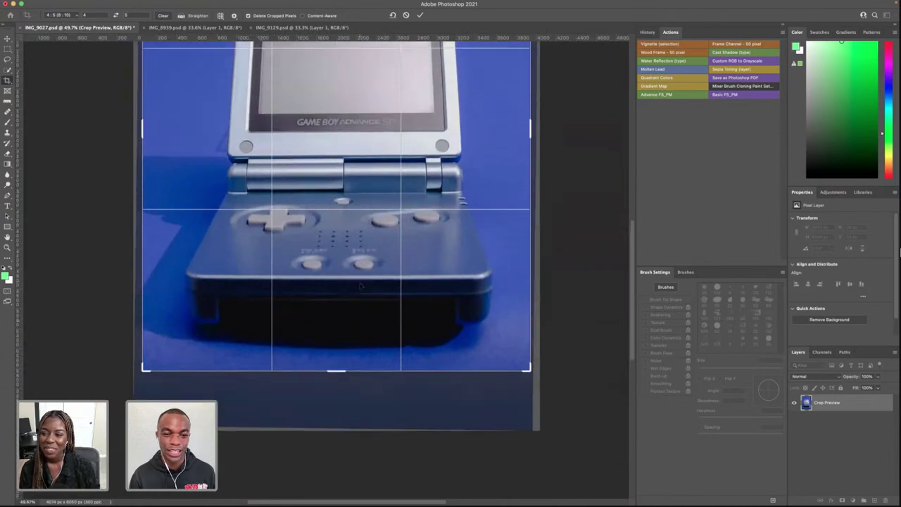
scroll(360, 283, "up", 3)
scroll(360, 285, "up", 1)
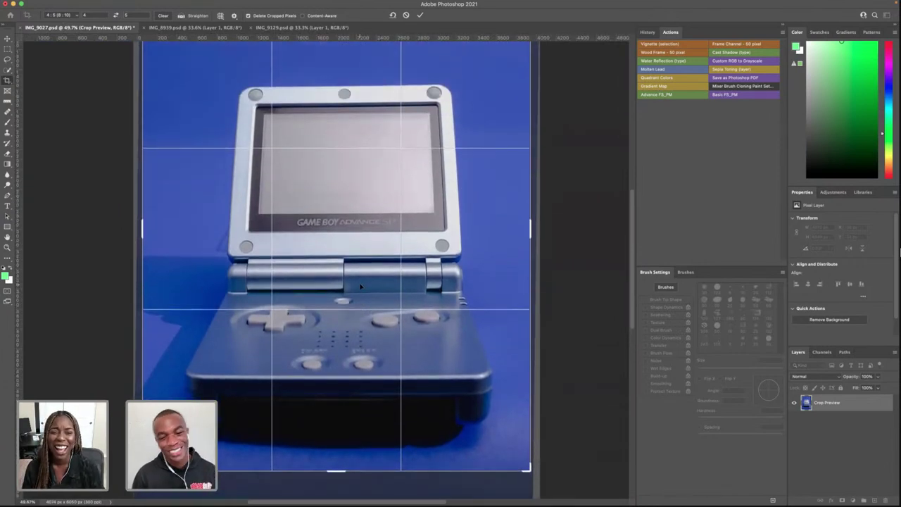
scroll(360, 287, "down", 4)
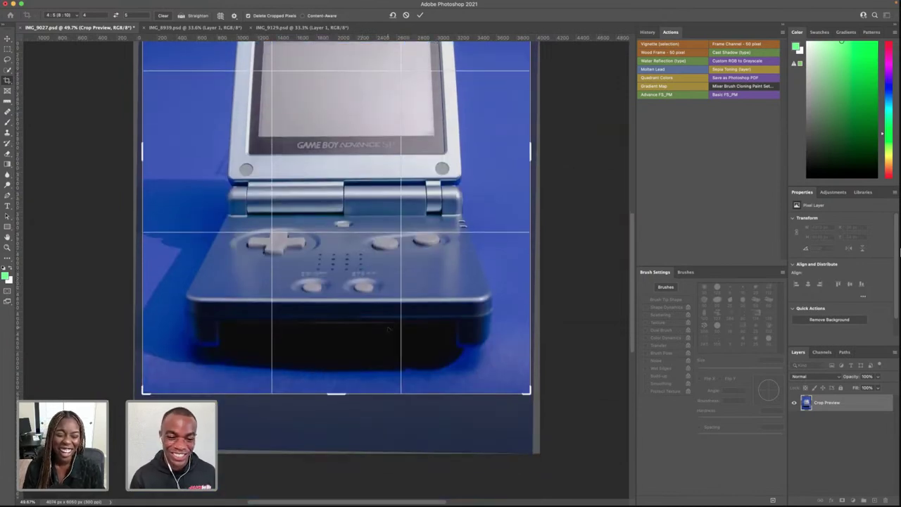
scroll(387, 329, "up", 4)
scroll(386, 327, "down", 1)
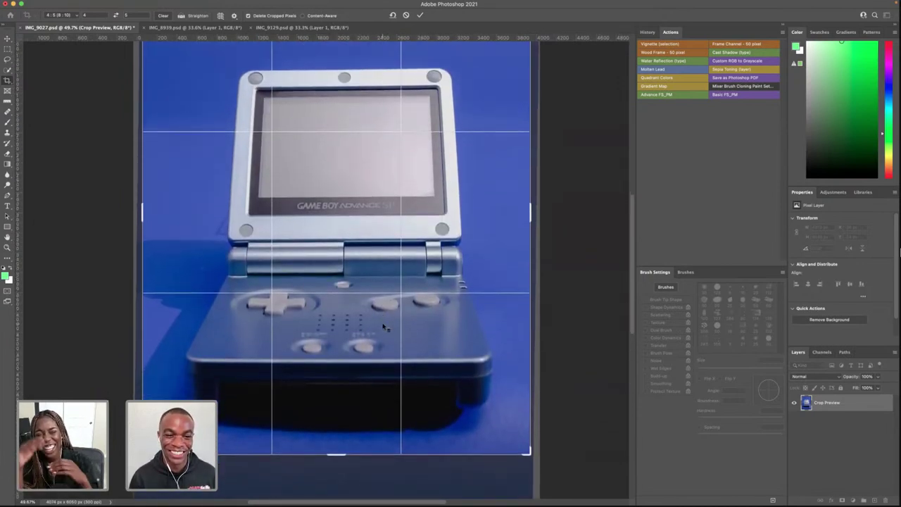
scroll(383, 326, "up", 3)
scroll(383, 326, "down", 8)
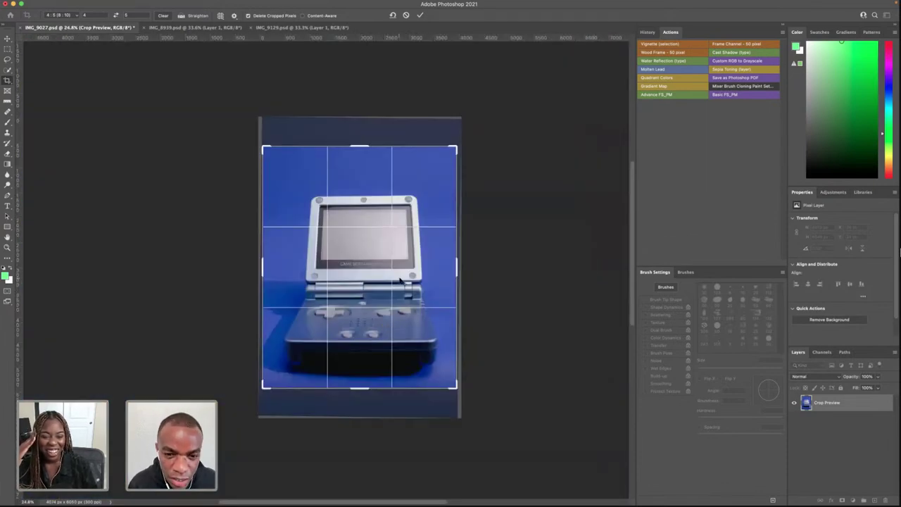
- Nudge the crop rotation slightly once more and apply the 4:5 crop to IMG_9027.psd
left_click_drag(461, 144, 459, 145)
scroll(364, 202, "up", 4)
scroll(364, 202, "up", 5)
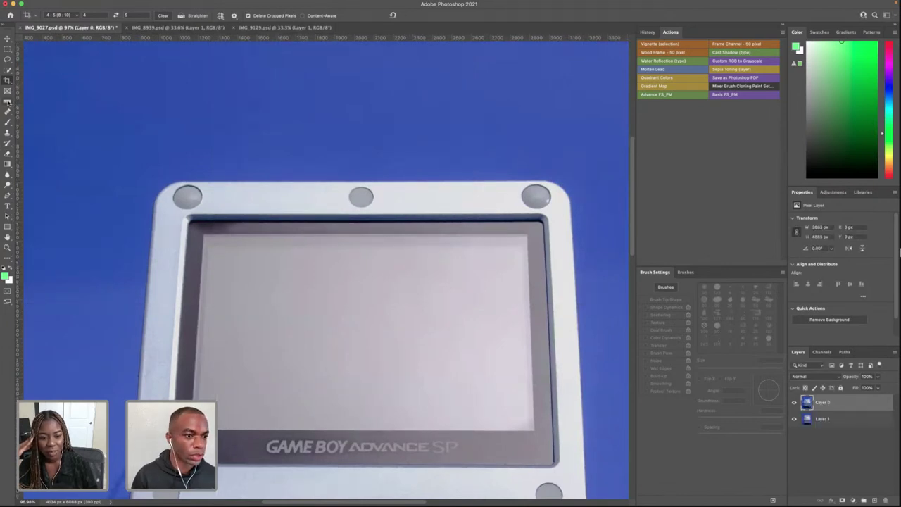
- Measure along the top edge of the Game Boy's lid with the Ruler tool, between its two outer screw covers
left_click_drag(7, 101, 48, 131)
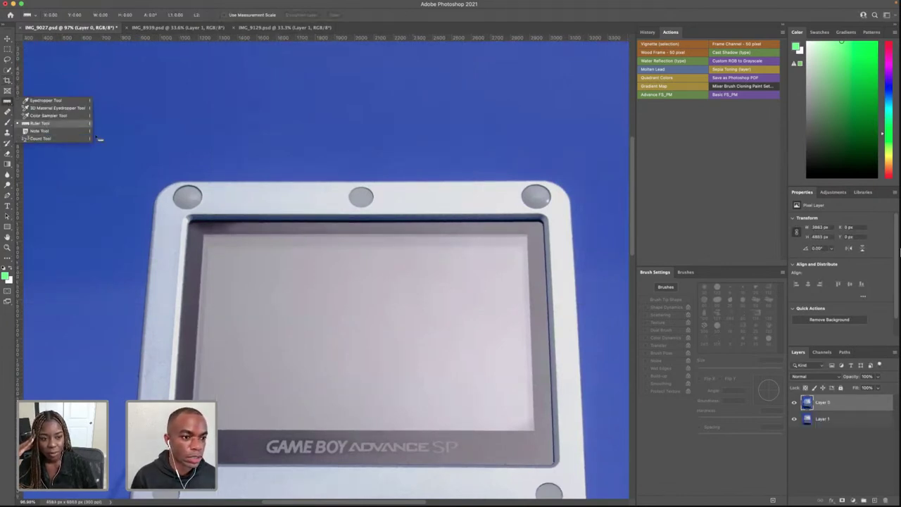
scroll(179, 173, "up", 5)
scroll(209, 213, "down", 5)
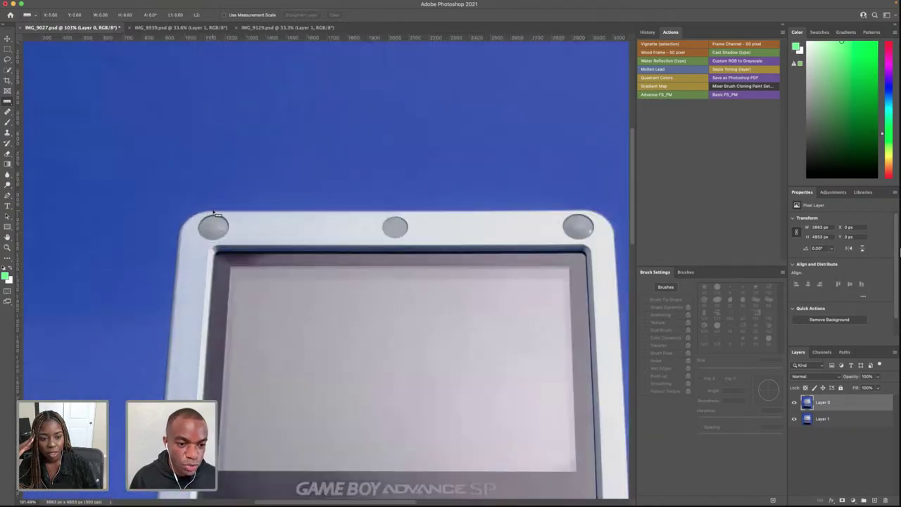
left_click_drag(214, 212, 576, 211)
scroll(575, 211, "up", 7)
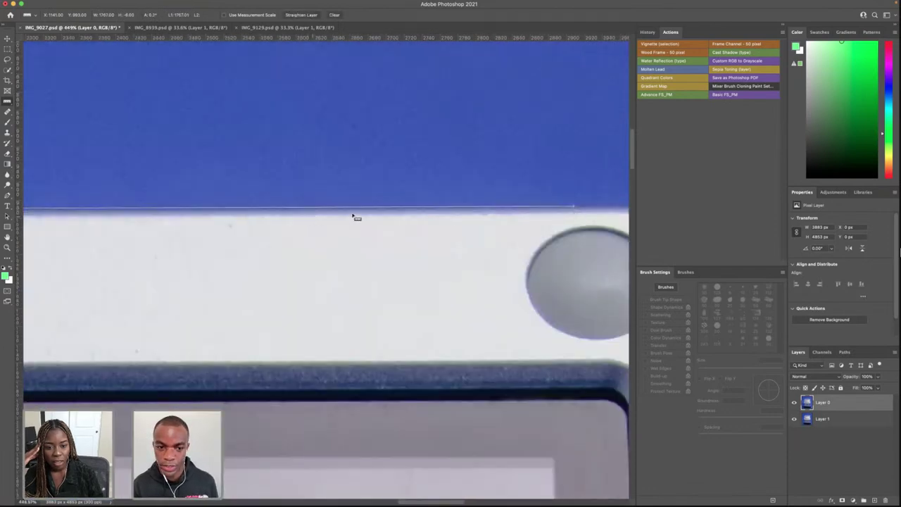
- Fine-tune the ruler line's left endpoint so it sits on the lid's top edge
scroll(366, 215, "left", 20)
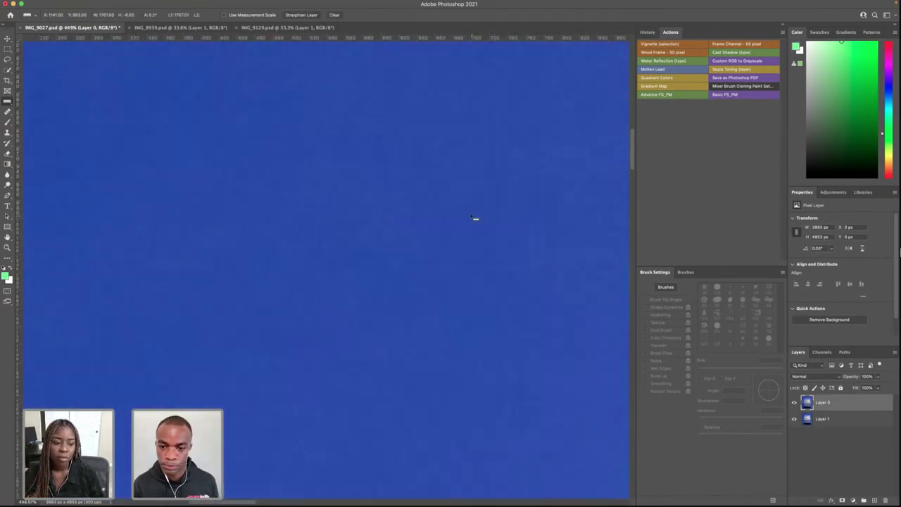
scroll(474, 218, "down", 10)
scroll(474, 217, "right", 15)
scroll(234, 211, "left", 1)
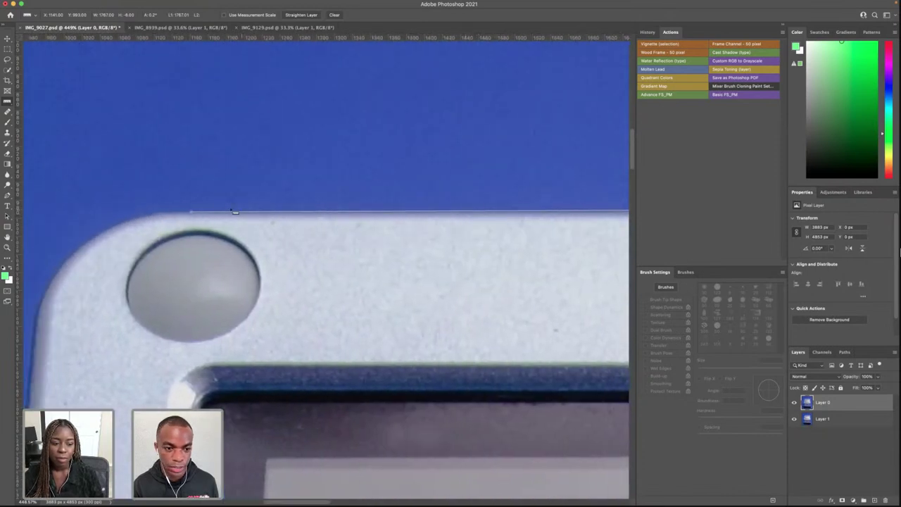
left_click_drag(192, 214, 195, 213)
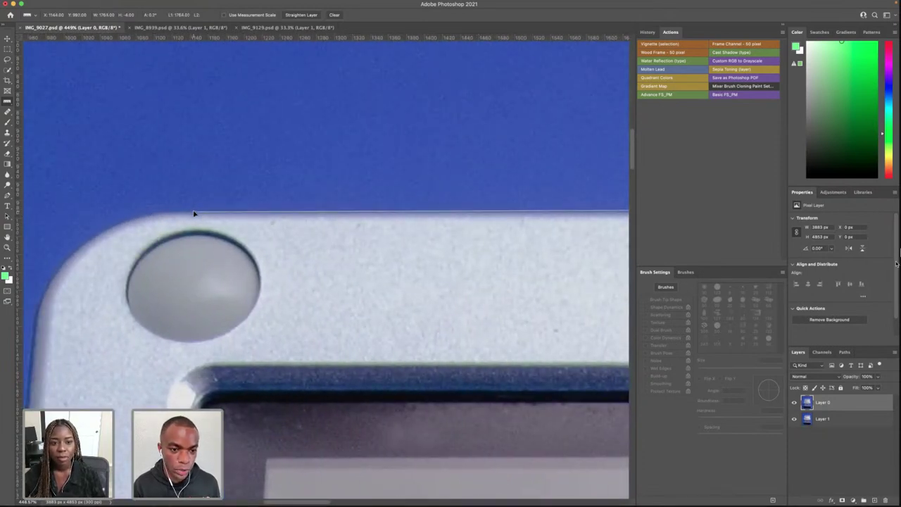
- Check the ruler line's right end against the lid, and rotate the canvas 0.19° clockwise with an arbitrary Image Rotation
key("super+0")
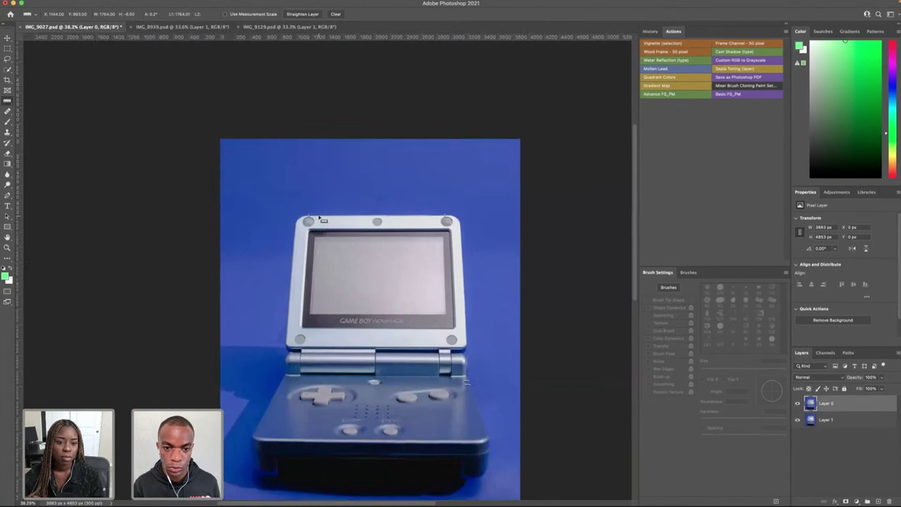
scroll(452, 219, "up", 5)
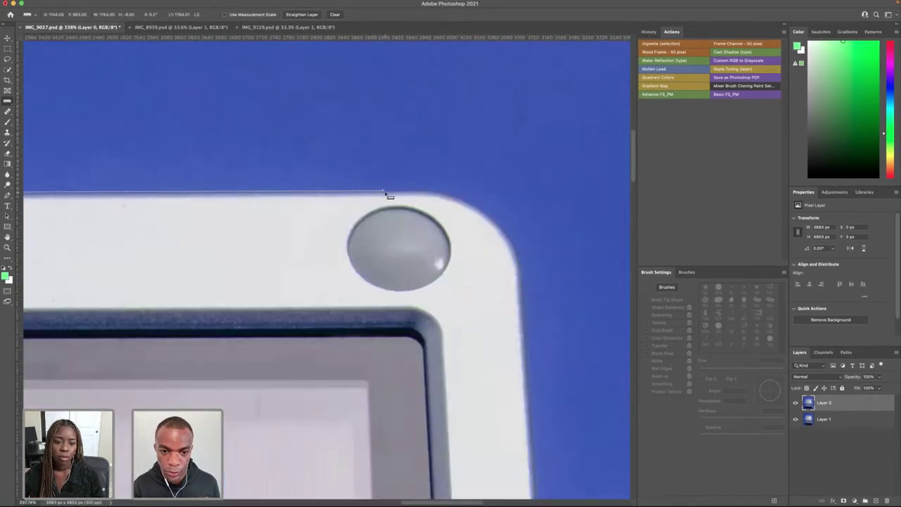
scroll(387, 193, "up", 5)
scroll(365, 193, "down", 10)
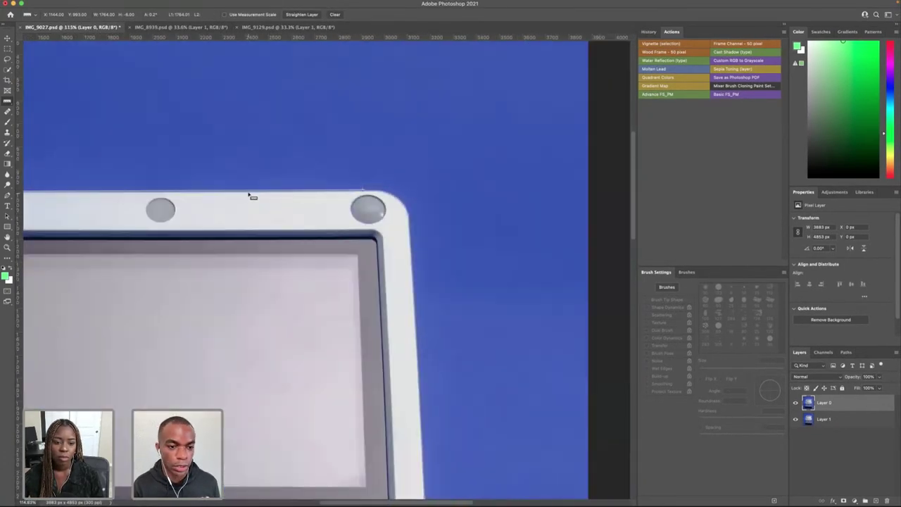
scroll(241, 197, "left", 3)
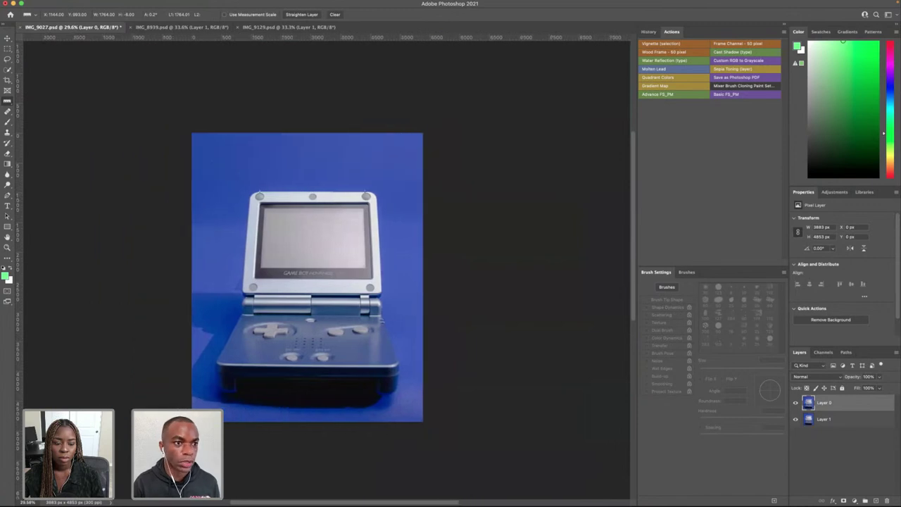
left_click(78, 4)
mouse_move(98, 3)
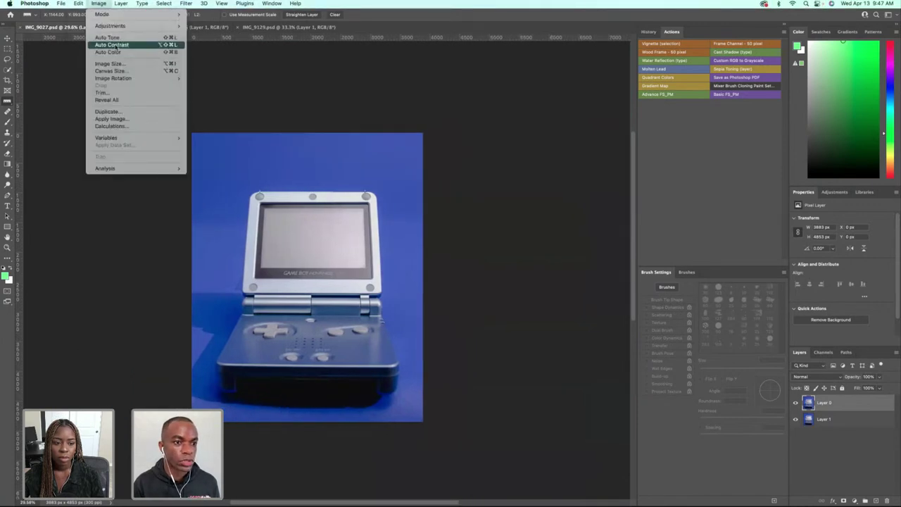
mouse_move(130, 78)
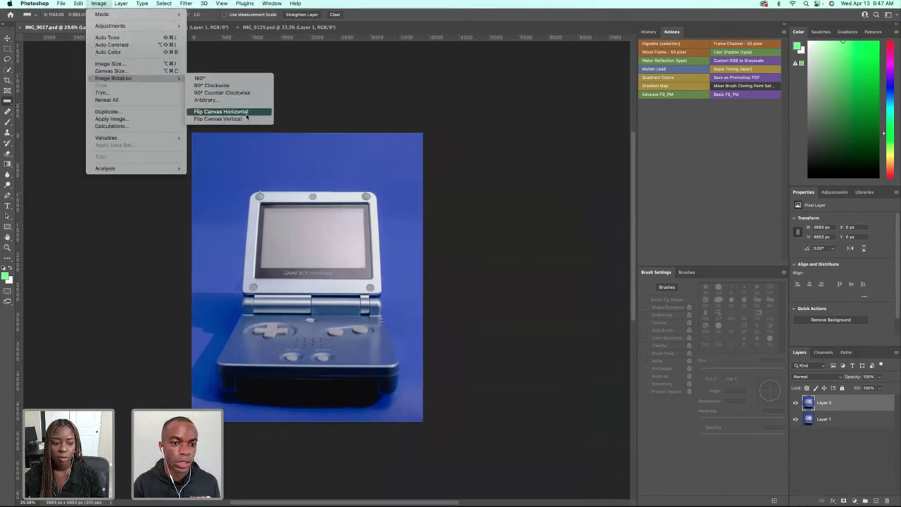
left_click(207, 99)
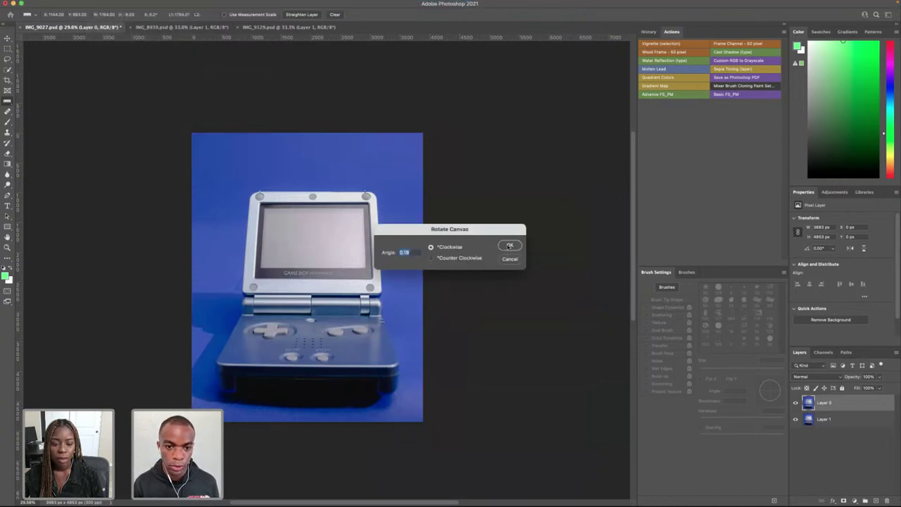
left_click(510, 246)
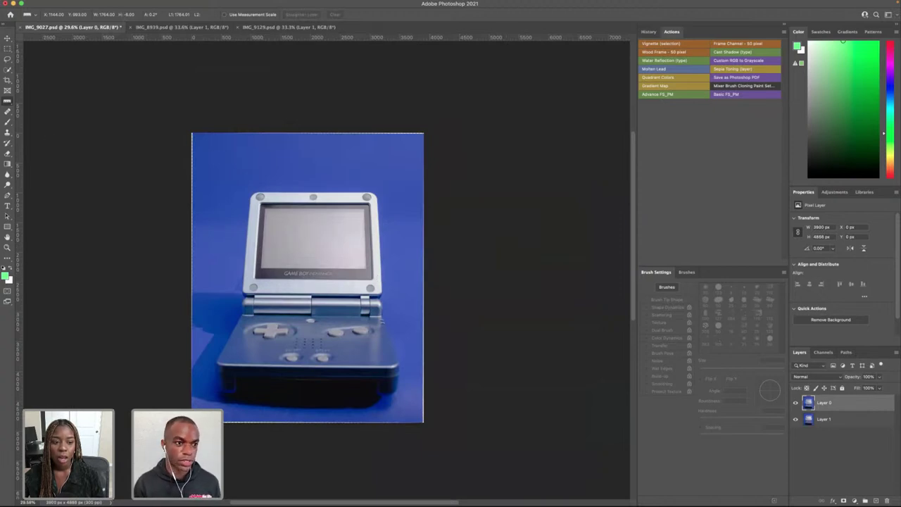
- Start a 4:5 crop on the rotated photo and turn it slightly, checking the photo's upper-right corner for transparent edges
left_click(7, 79)
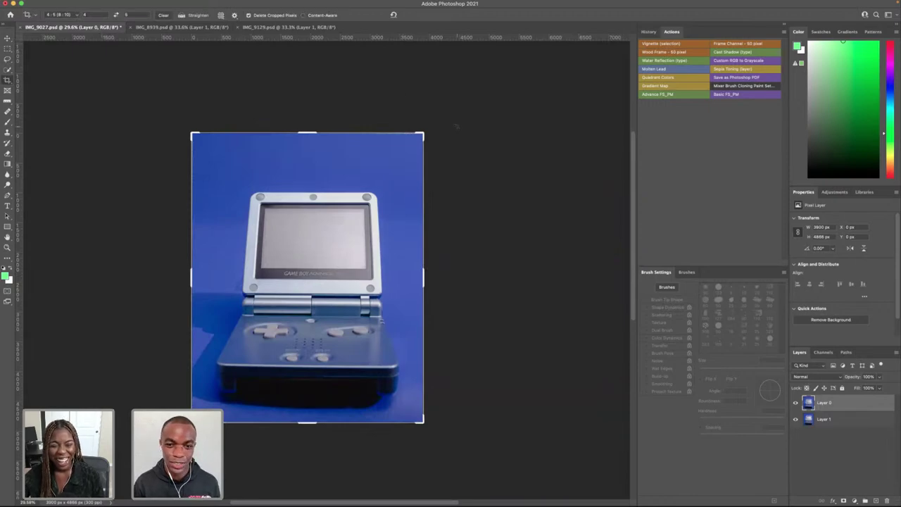
left_click_drag(456, 126, 452, 138)
scroll(496, 131, "up", 10)
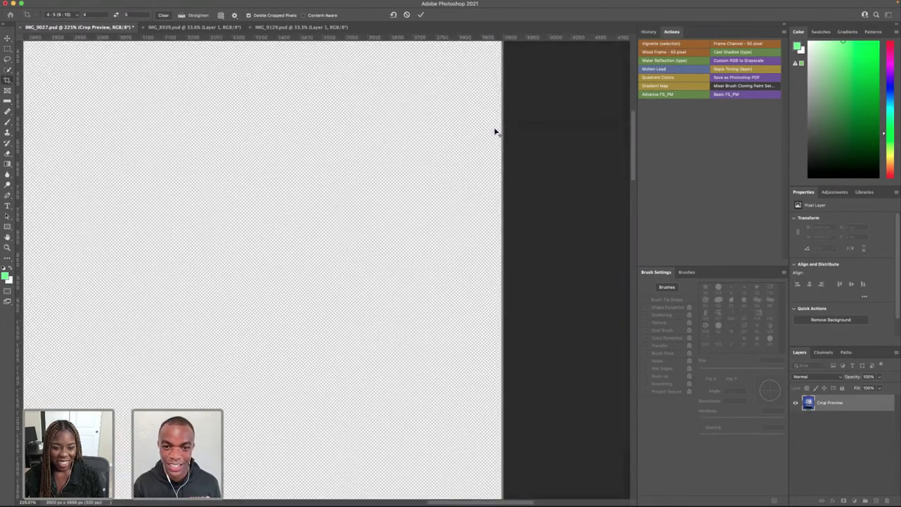
scroll(482, 133, "right", 3)
scroll(480, 136, "right", 15)
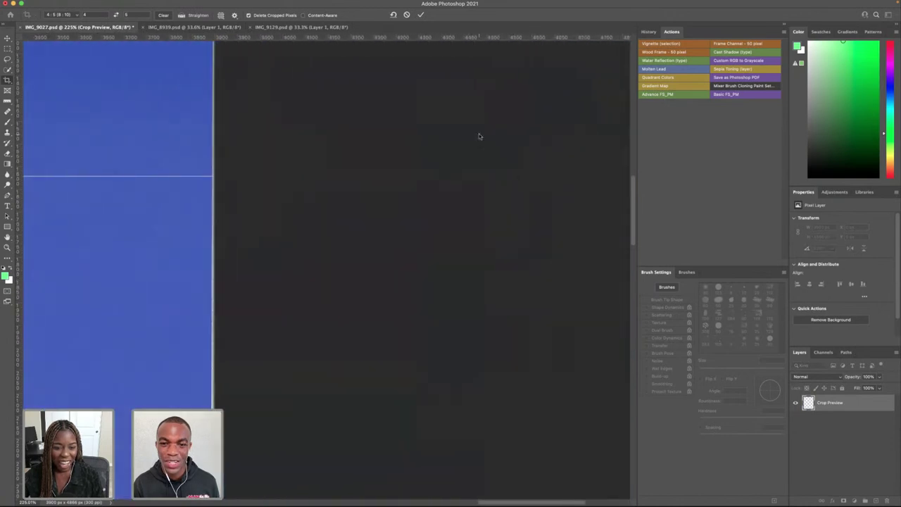
scroll(314, 148, "left", 5)
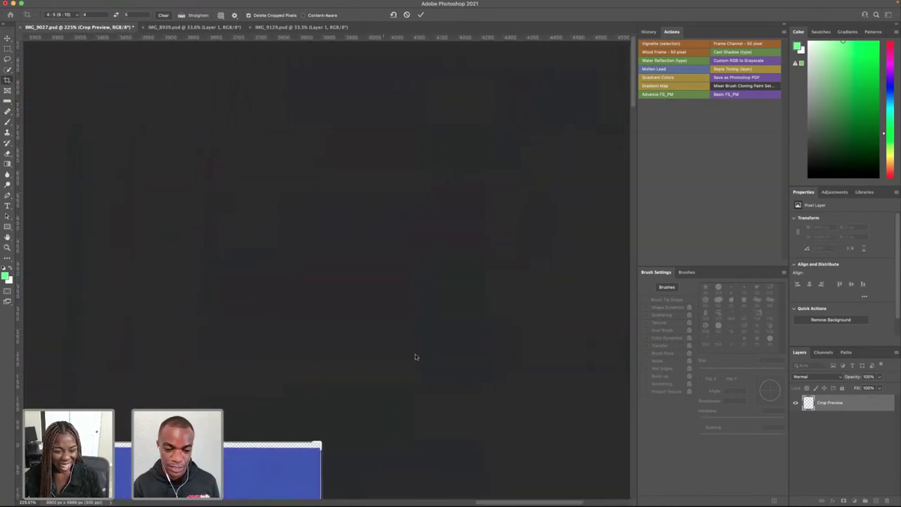
scroll(398, 262, "down", 5)
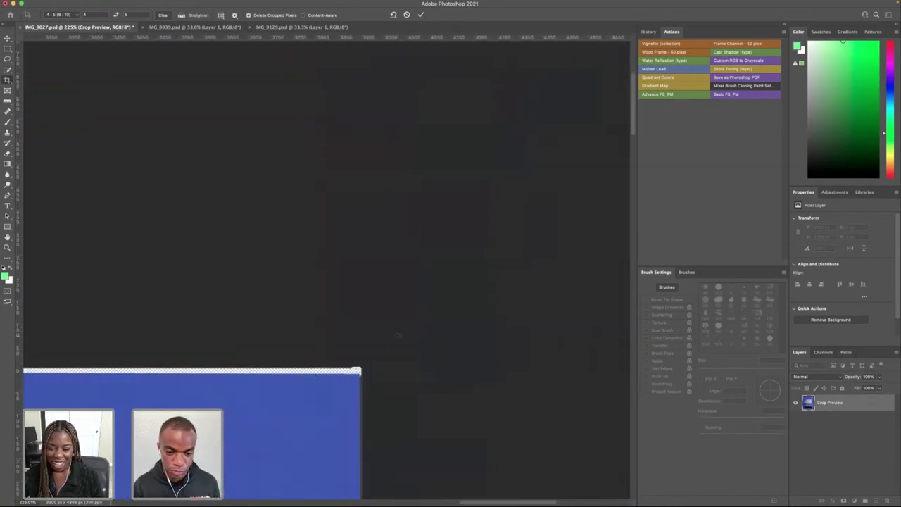
left_click_drag(375, 281, 370, 266)
- Examine the crop preview's edges up close and its overall framing around the Game Boy
scroll(298, 318, "down", 10)
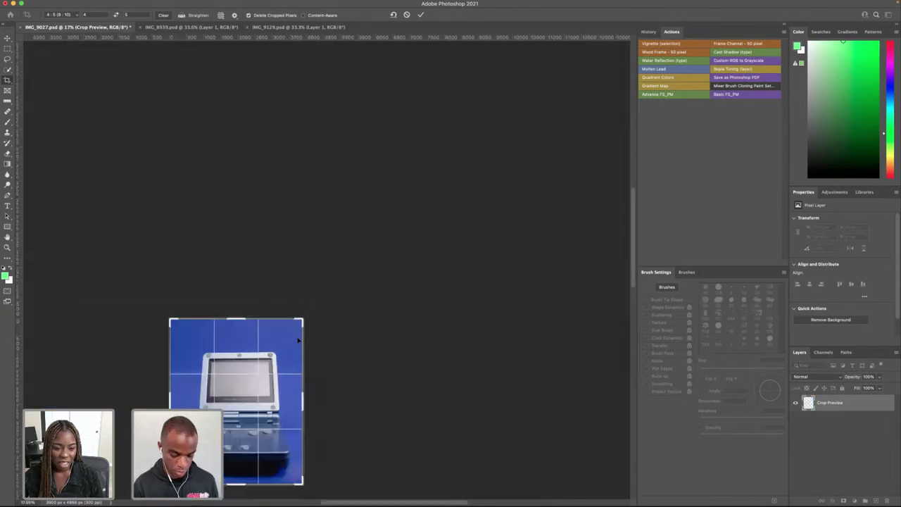
scroll(299, 337, "up", 10)
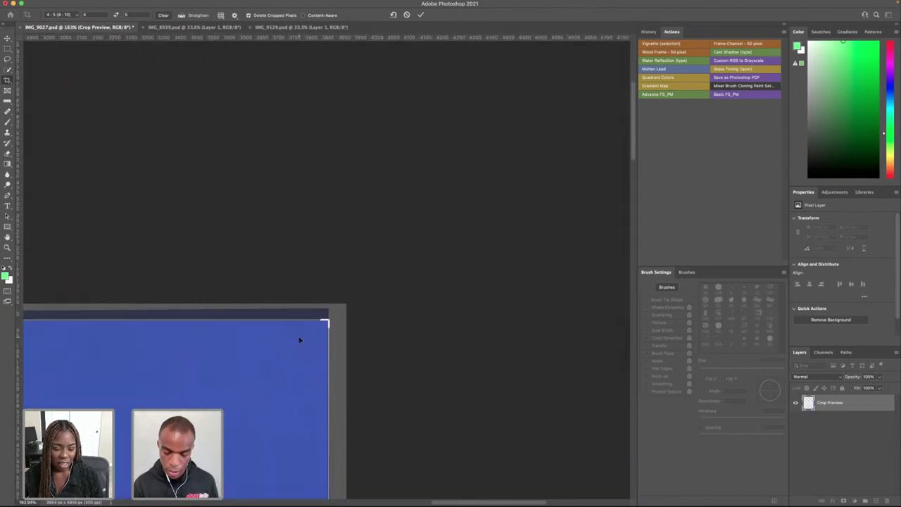
scroll(297, 343, "down", 5)
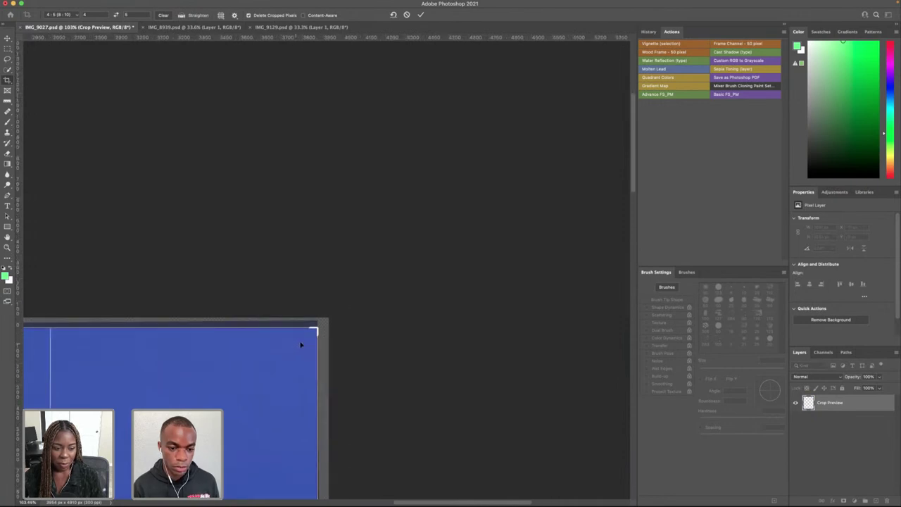
scroll(307, 343, "up", 5)
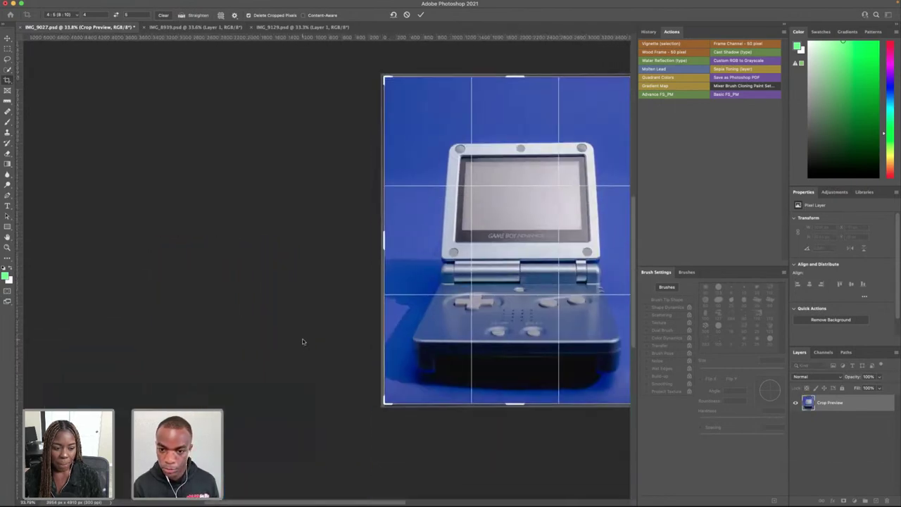
scroll(341, 343, "left", 5)
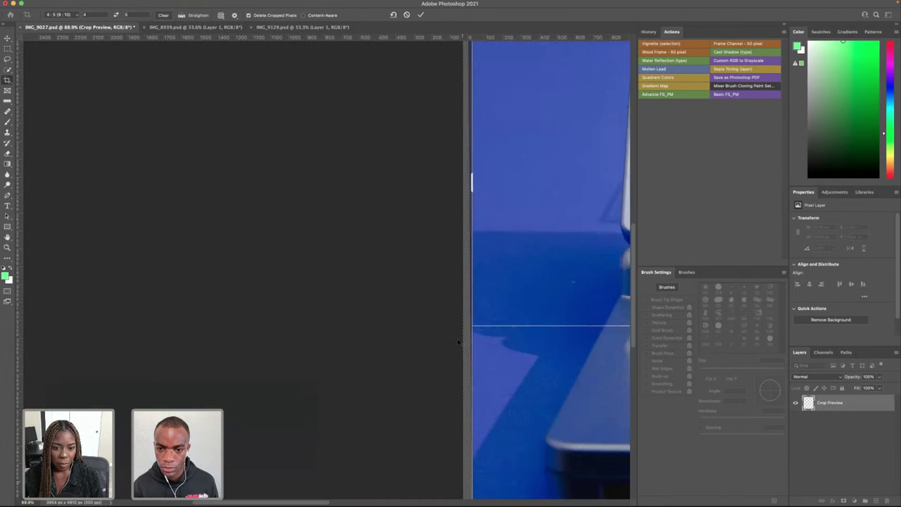
scroll(468, 339, "left", 10)
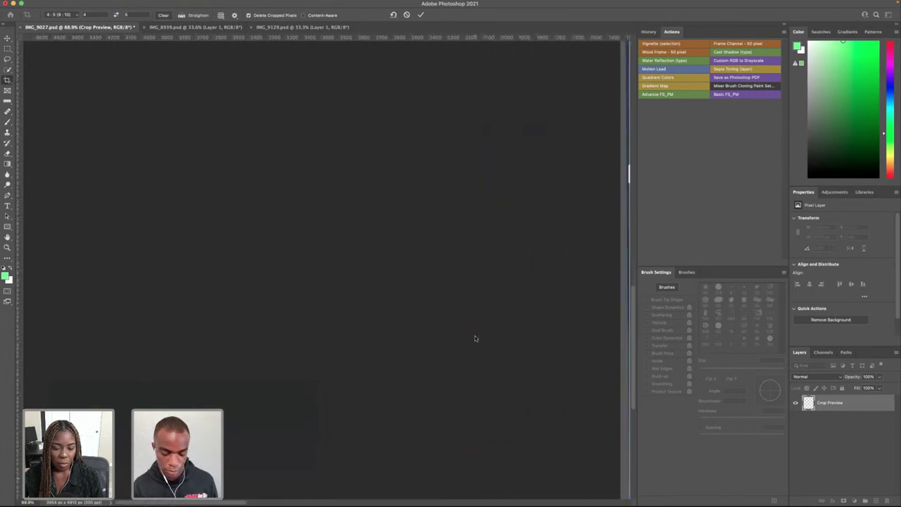
scroll(475, 340, "right", 15)
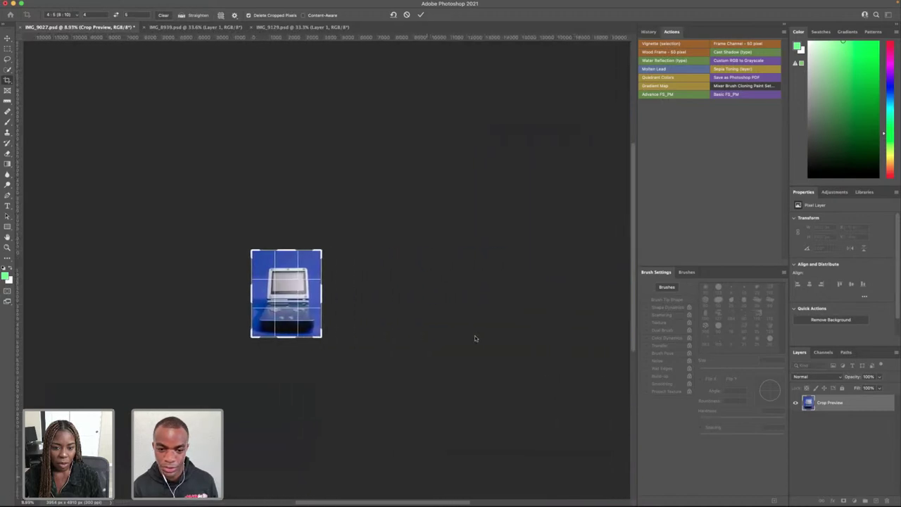
scroll(218, 342, "down", 10)
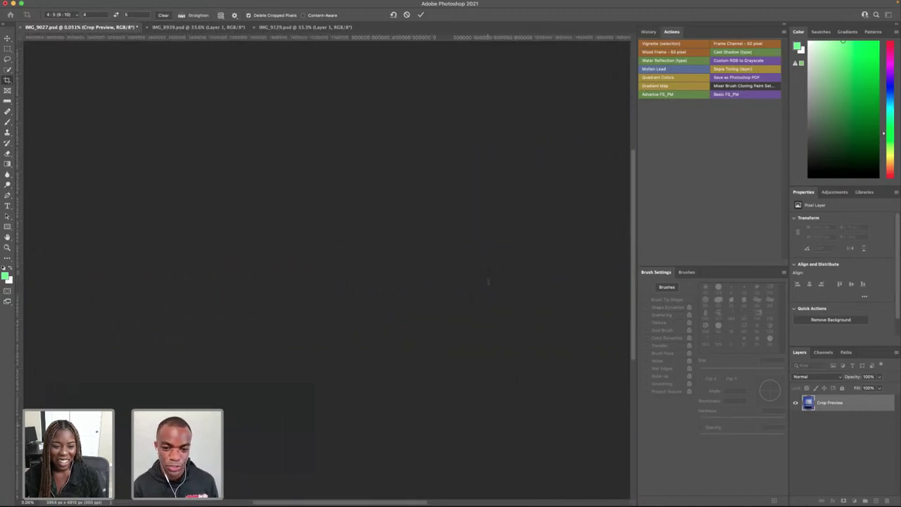
scroll(450, 281, "up", 10)
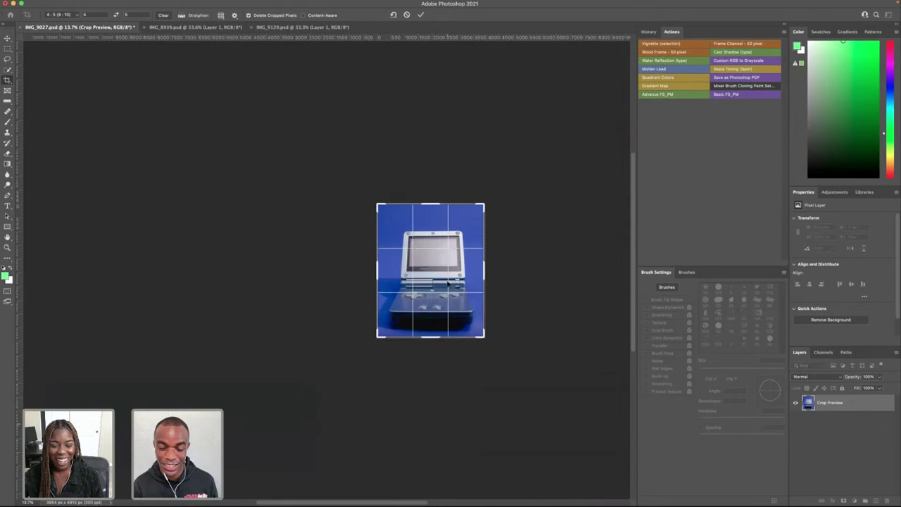
scroll(448, 282, "up", 5)
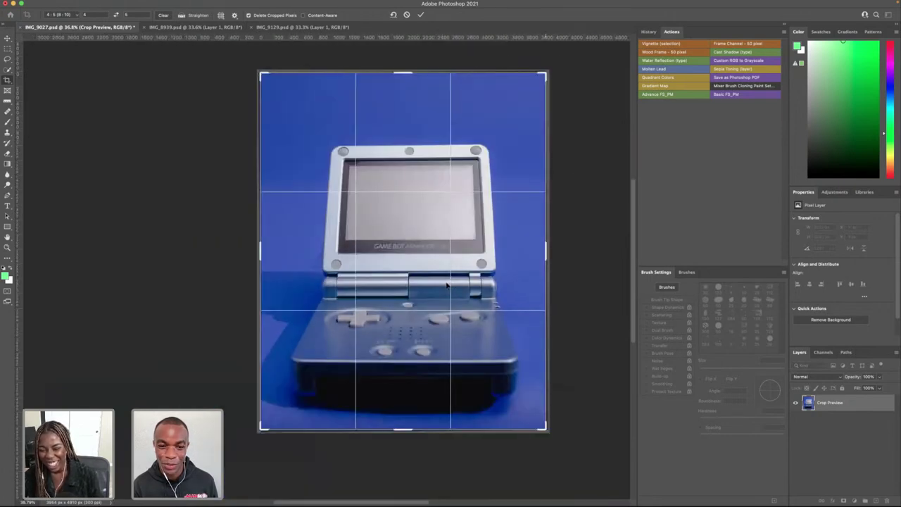
scroll(456, 286, "up", 1)
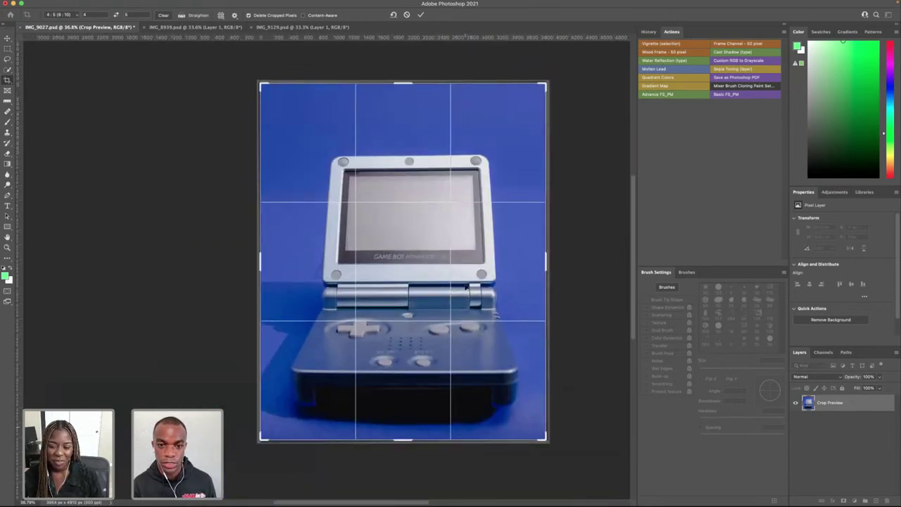
- Shift the photo about 54 px left inside the crop frame to centre the Game Boy, and apply the crop
left_click_drag(426, 272, 421, 272)
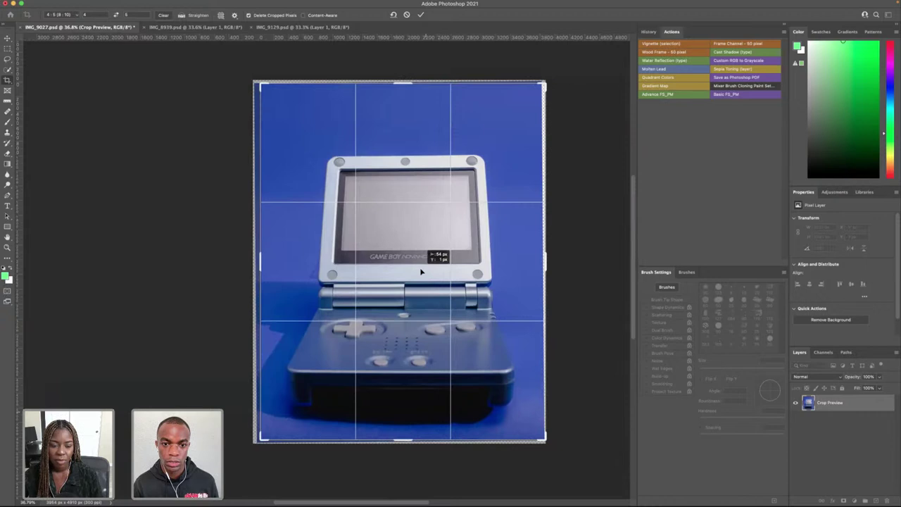
left_click_drag(420, 271, 421, 272)
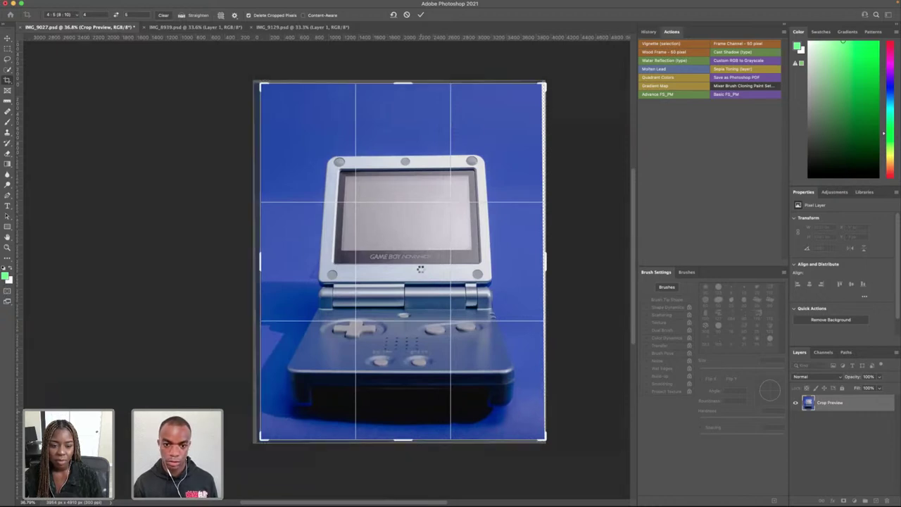
key("Return")
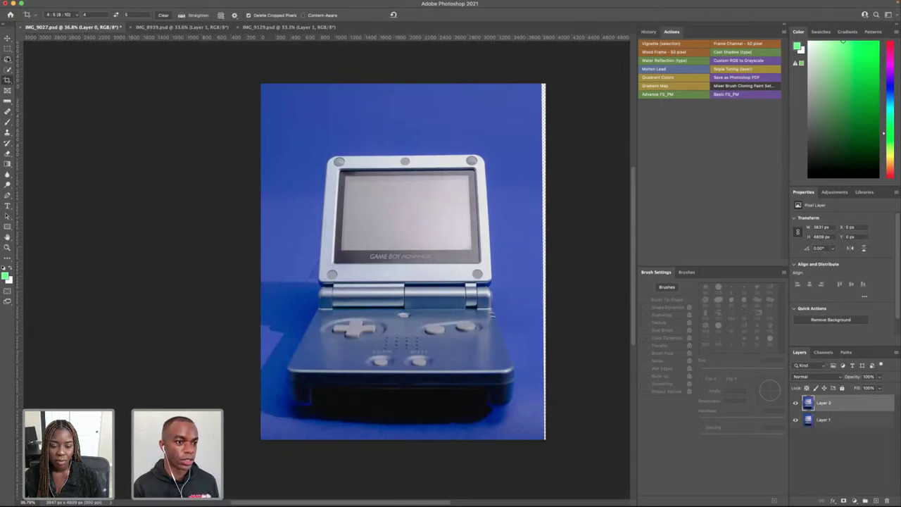
- Lasso the transparent strip along the photo's right edge, fill it with Content-Aware at 100% opacity, and deselect
left_click(8, 60)
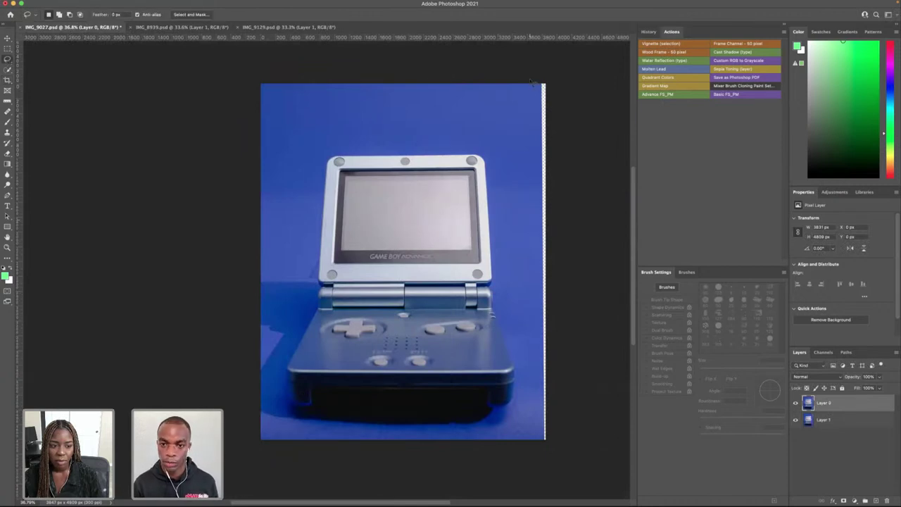
mouse_move(533, 83)
left_mouse_down()
mouse_move(530, 394)
mouse_move(549, 460)
mouse_move(546, 441)
left_mouse_up()
right_click(544, 99)
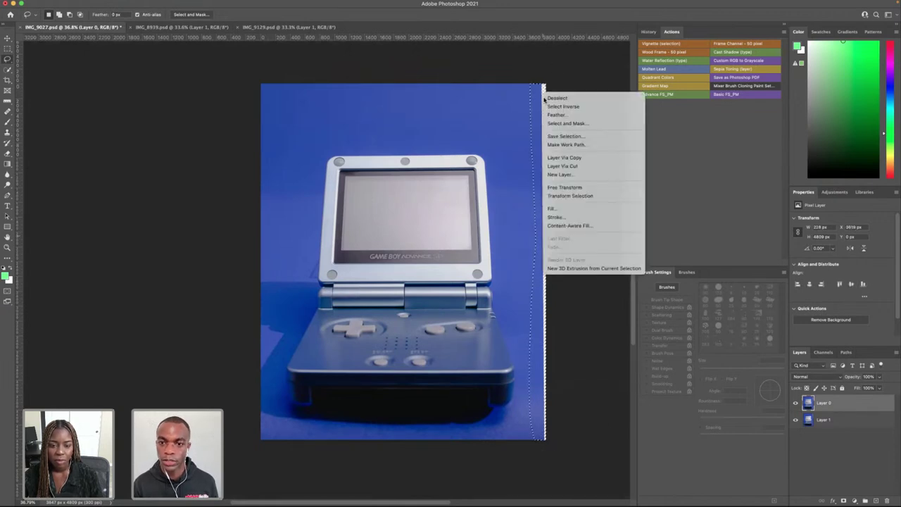
left_click(572, 210)
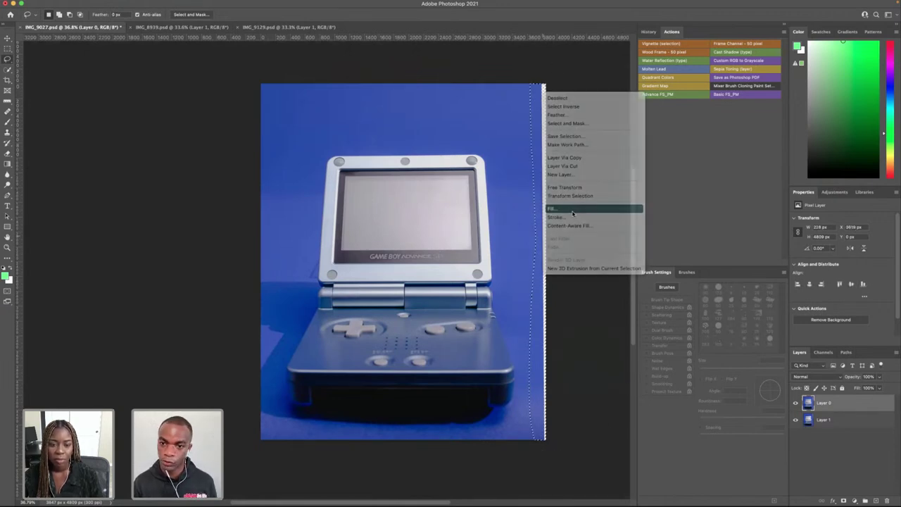
left_click(504, 191)
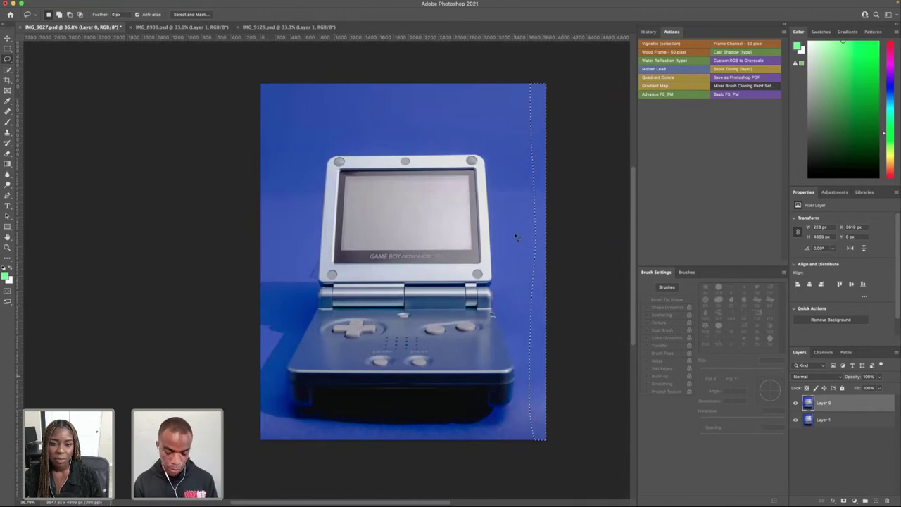
key("ctrl+d")
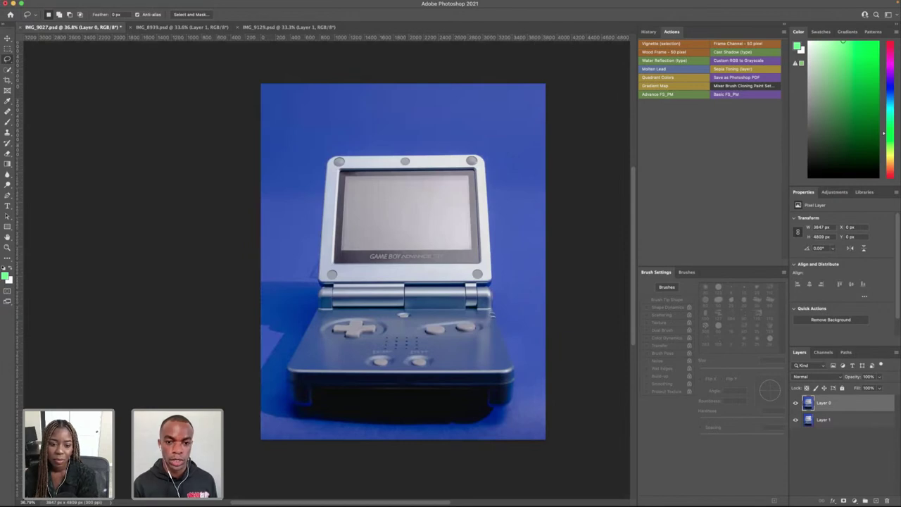
- Lasso the hard-edged shadow between the photo's left edge and the hinge, apply a Content-Aware fill, and deselect
scroll(279, 306, "up", 3)
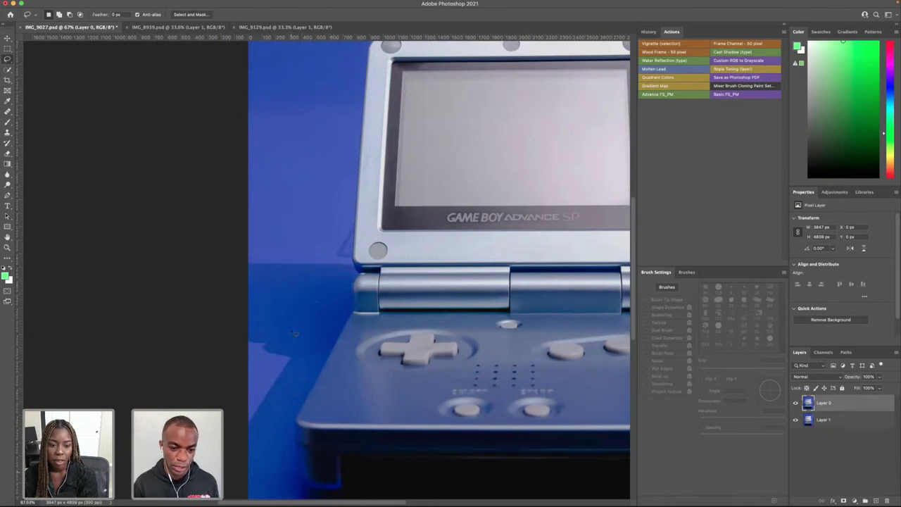
mouse_move(338, 261)
left_mouse_down()
mouse_move(297, 361)
mouse_move(263, 359)
mouse_move(232, 340)
mouse_move(230, 273)
mouse_move(248, 249)
mouse_move(338, 265)
left_mouse_up()
right_click(287, 285)
left_click(302, 396)
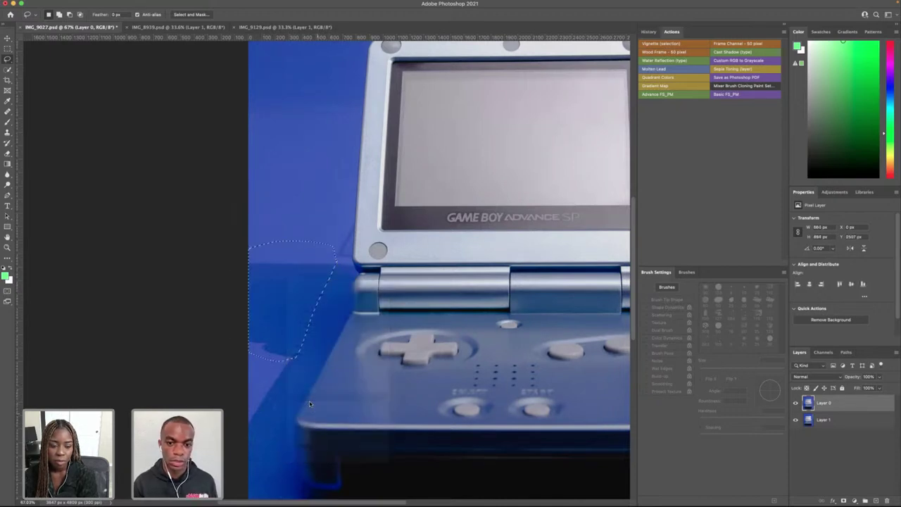
left_click(503, 190)
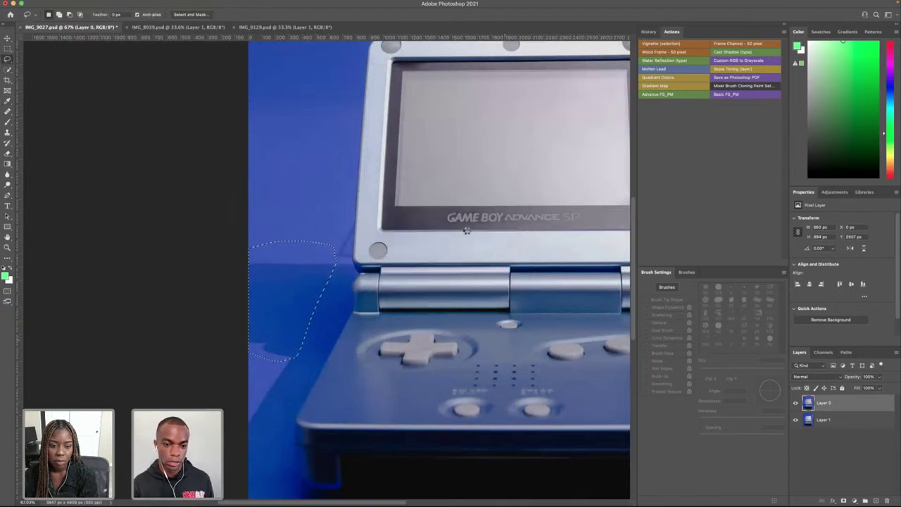
key("super+d")
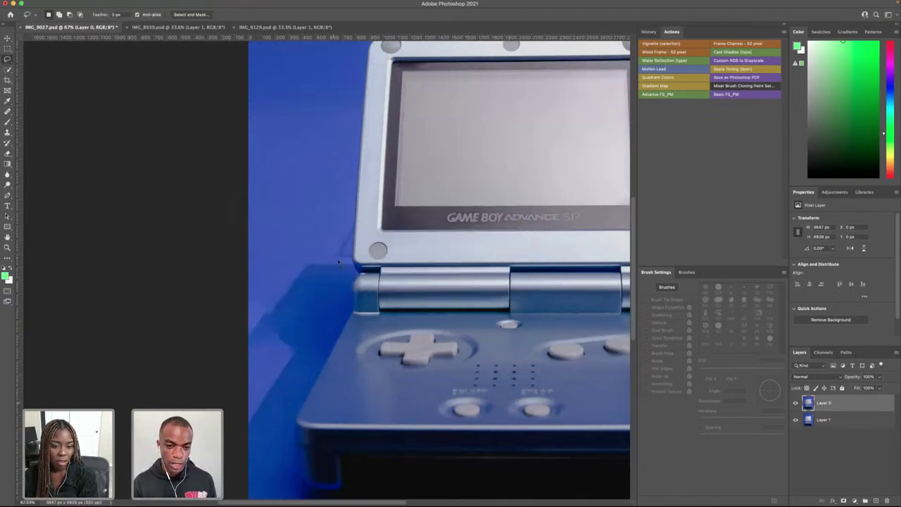
- Content-Aware fill a tall lassoed area along the photo's left edge, from beside the screen down past the hinge, and deselect
mouse_move(300, 343)
left_mouse_down()
mouse_move(264, 373)
mouse_move(233, 358)
mouse_move(266, 212)
left_mouse_up()
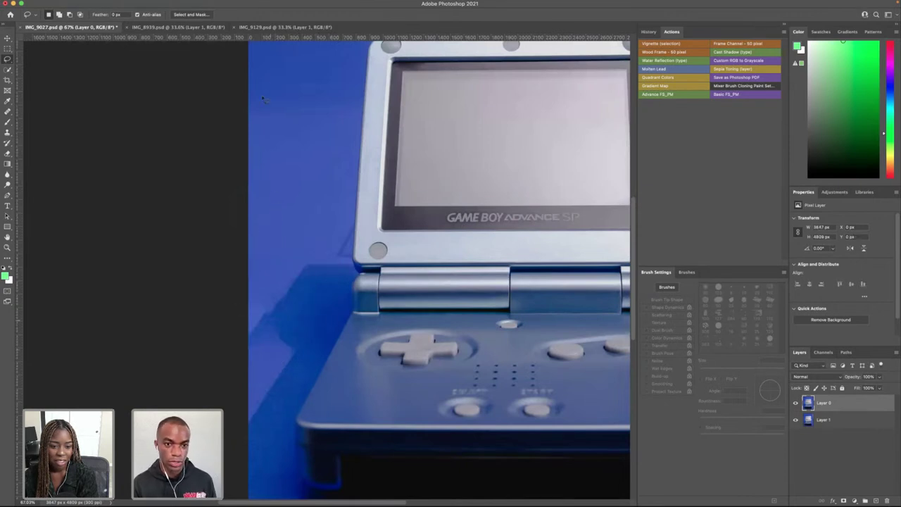
mouse_move(243, 90)
left_mouse_down()
mouse_move(266, 82)
mouse_move(304, 104)
mouse_move(335, 270)
mouse_move(302, 347)
mouse_move(254, 371)
mouse_move(227, 355)
mouse_move(248, 81)
left_mouse_up()
right_click(297, 156)
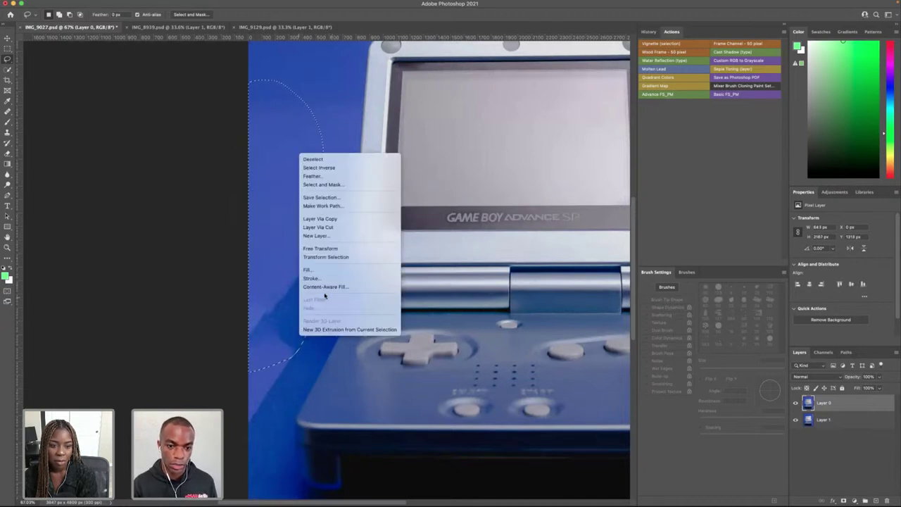
left_click(328, 270)
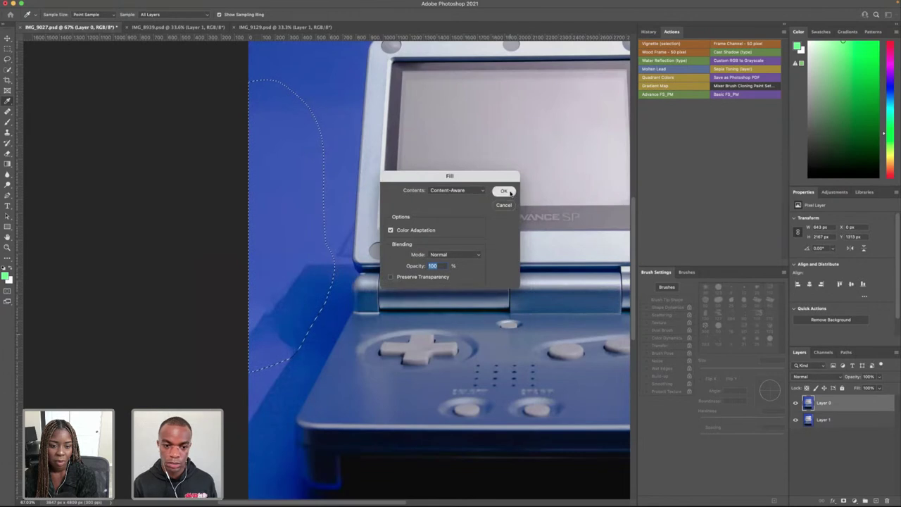
left_click(503, 191)
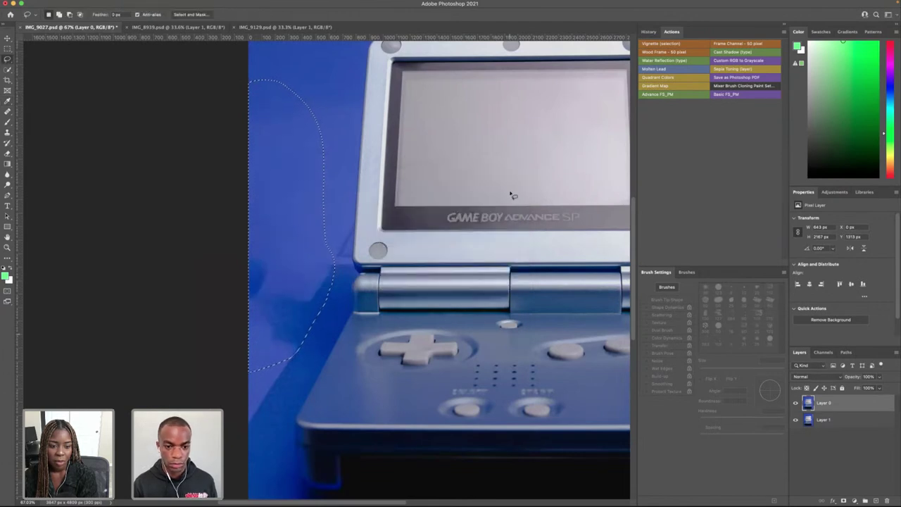
key("ctrl+d")
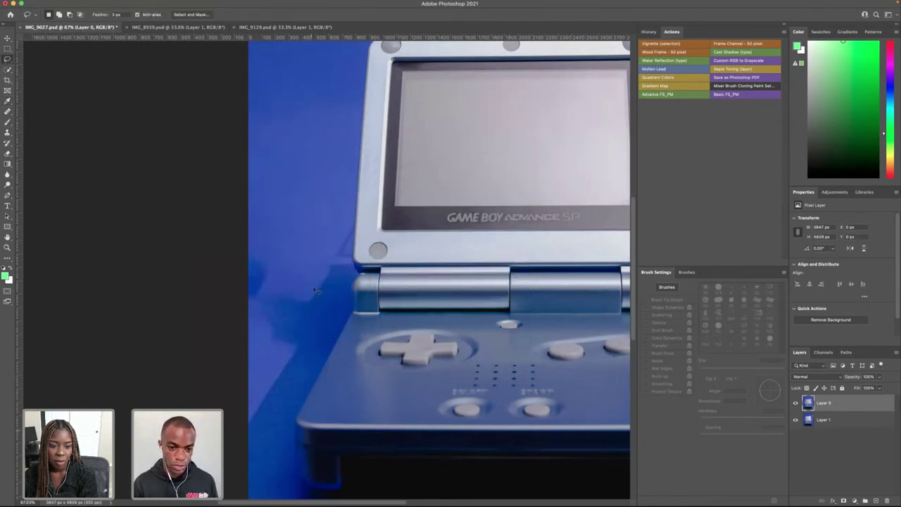
- Lasso the dark blotches at the photo's left edge level with the hinge, fill them with Content-Aware, and deselect
mouse_move(315, 290)
left_mouse_down()
mouse_move(284, 352)
mouse_move(239, 352)
mouse_move(226, 297)
mouse_move(243, 247)
mouse_move(302, 247)
mouse_move(315, 290)
left_mouse_up()
right_click(268, 279)
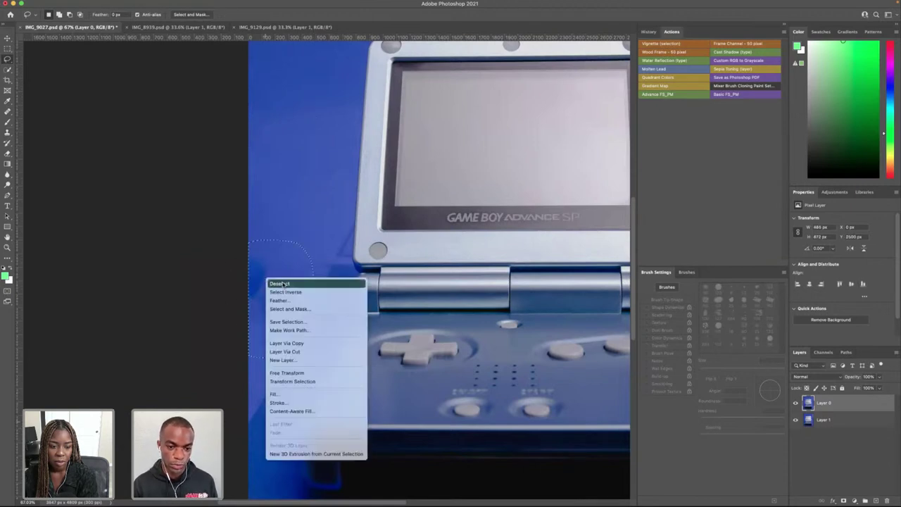
left_click(296, 395)
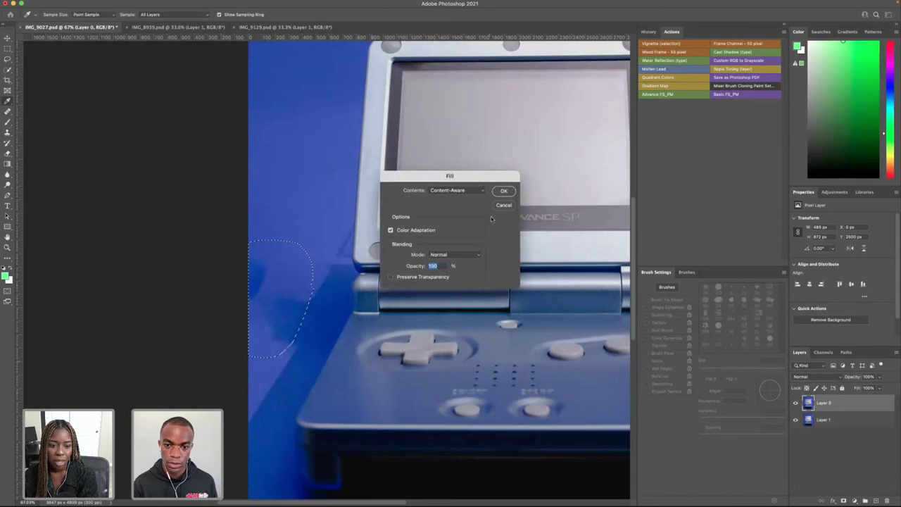
left_click(510, 191)
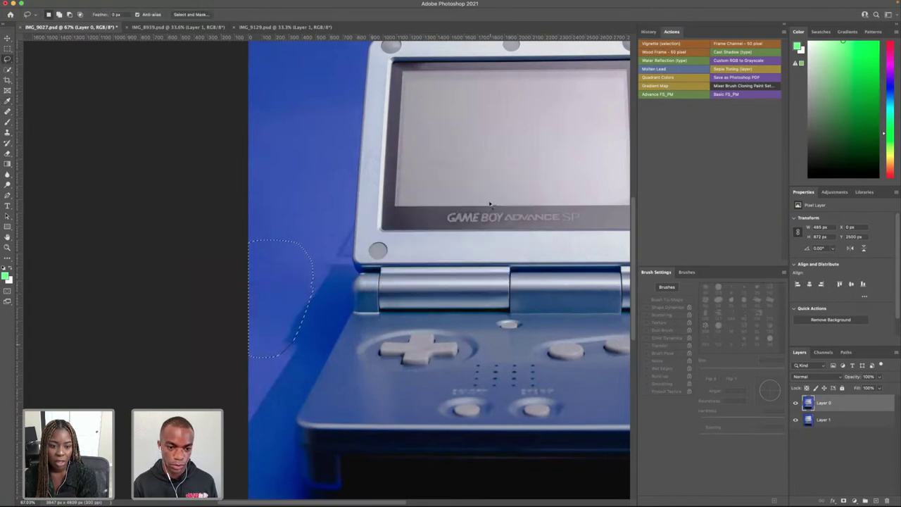
key("super+d")
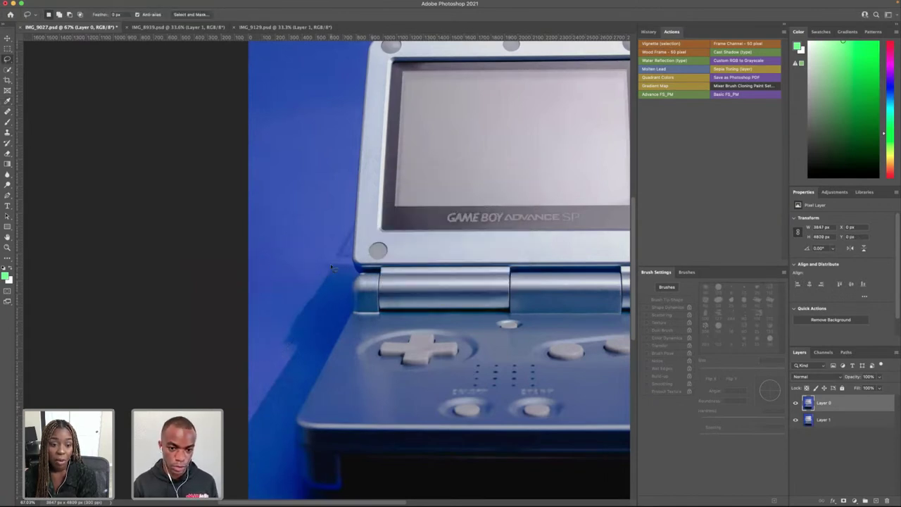
- Smooth the background from the left edge to near the lid's lower-left corner with another lassoed Content-Aware fill, and deselect
mouse_move(333, 267)
left_mouse_down()
mouse_move(286, 338)
mouse_move(262, 355)
mouse_move(229, 312)
mouse_move(247, 265)
mouse_move(311, 247)
mouse_move(335, 262)
left_mouse_up()
right_click(303, 275)
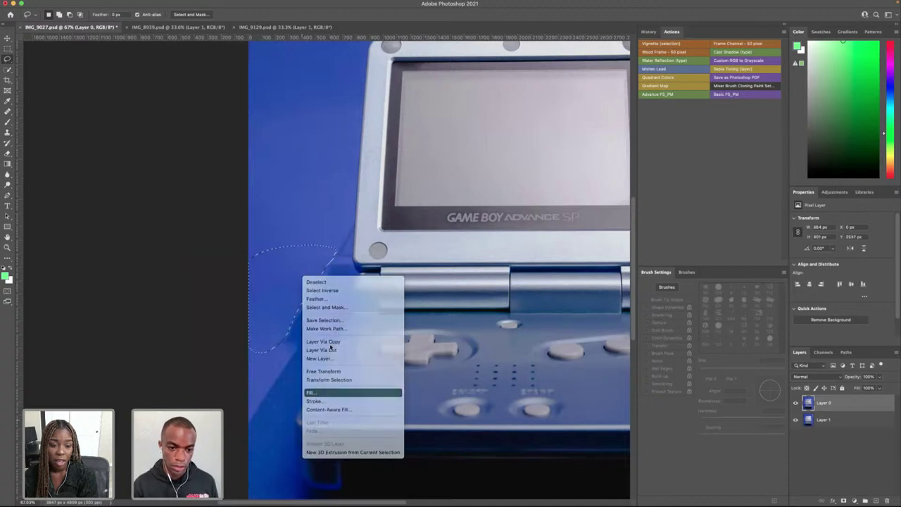
left_click(330, 392)
left_click(502, 192)
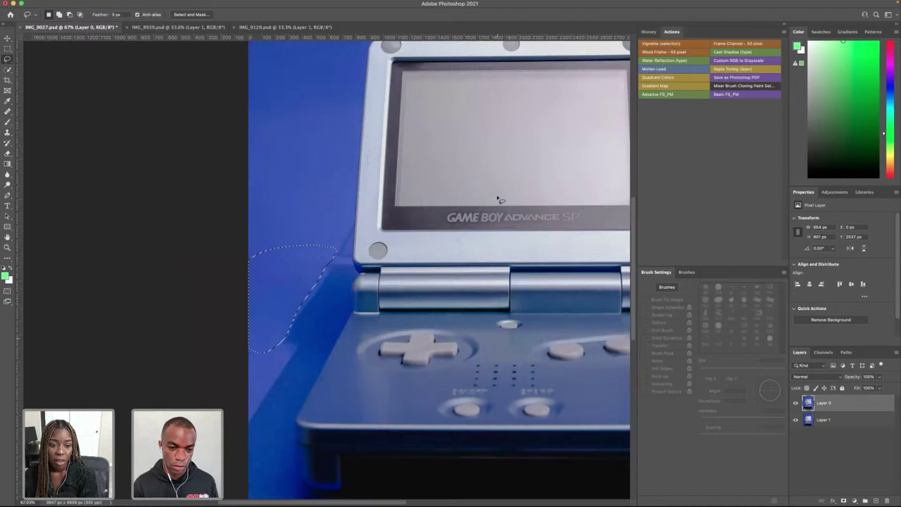
key("super+d")
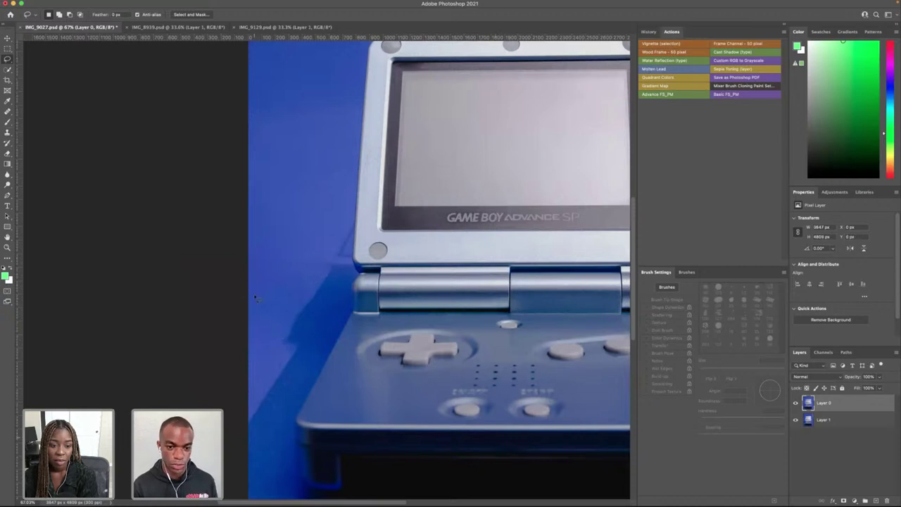
scroll(256, 297, "down", 10)
scroll(255, 297, "up", 6)
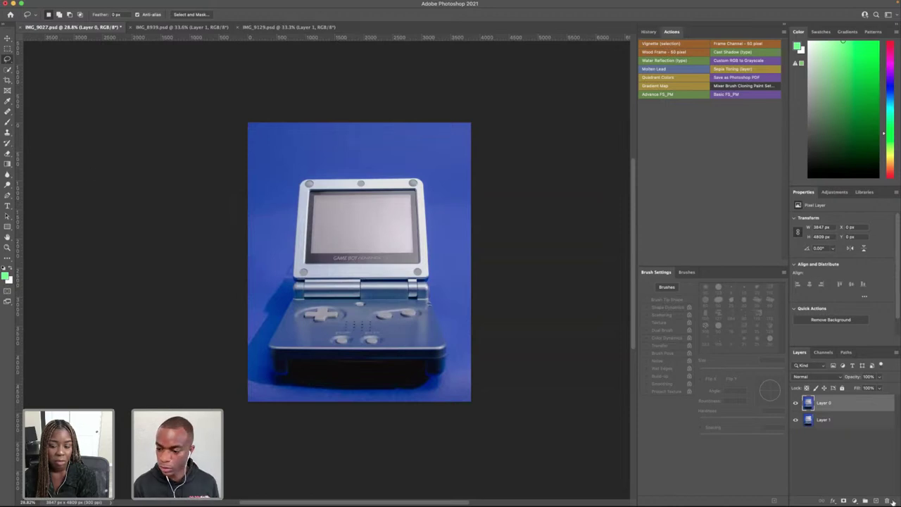
left_click(875, 500)
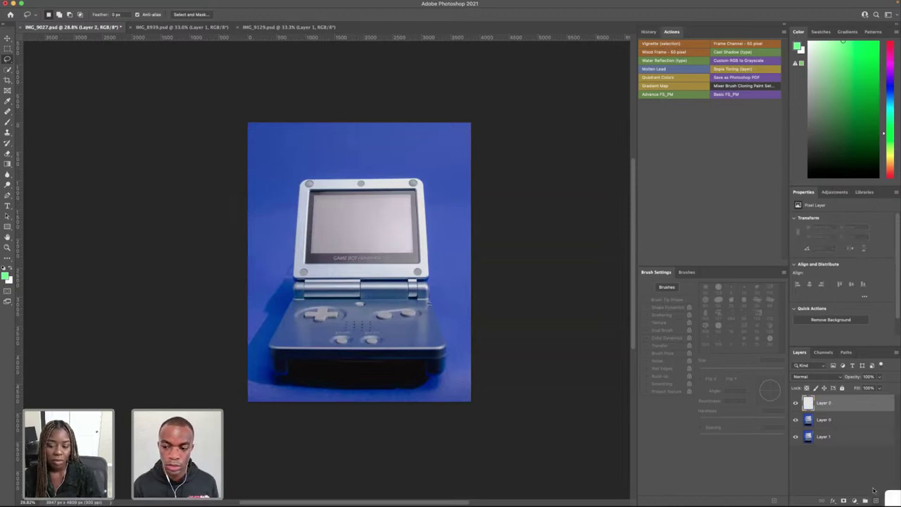
key("Delete")
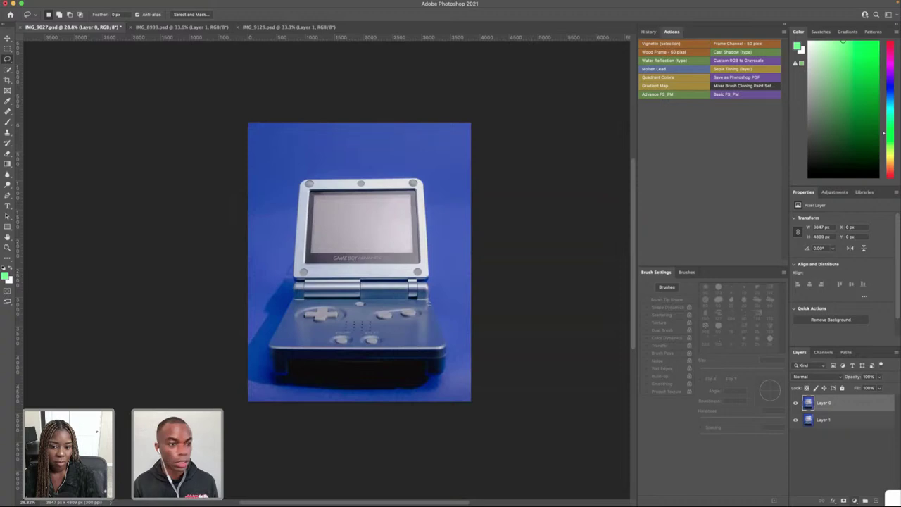
- Choose the Clone Stamp tool and enlarge its soft brush to 300 px
left_click(8, 133)
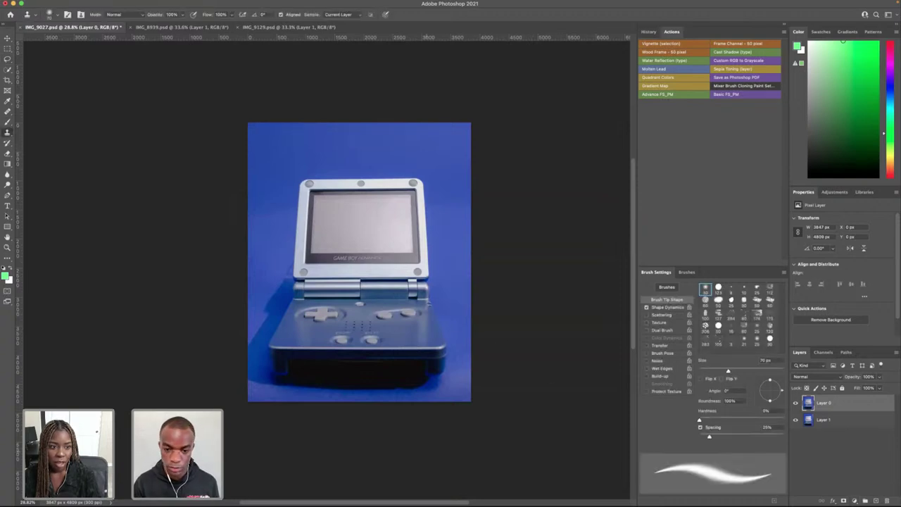
key("bracketright")
key("bracketright")
key("bracketright")
key("bracketright")
key("bracketright")
key("bracketright")
key("bracketright")
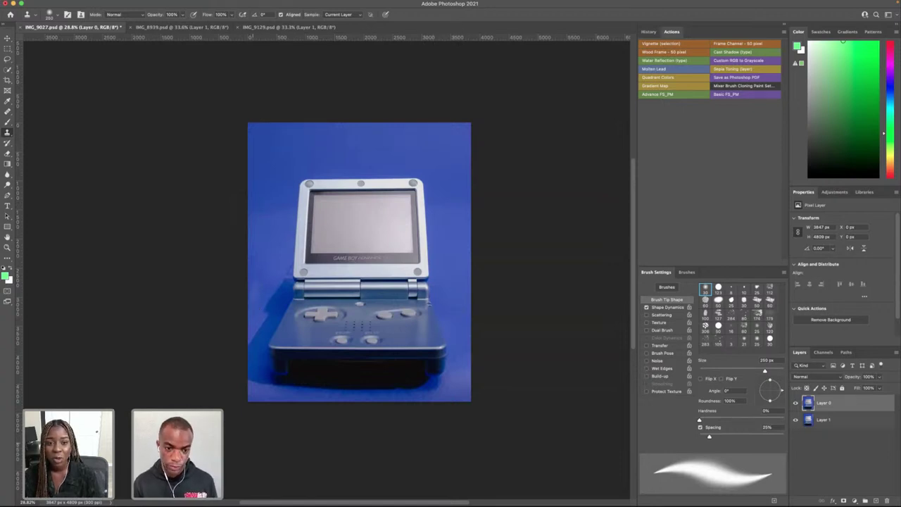
scroll(271, 289, "up", 5)
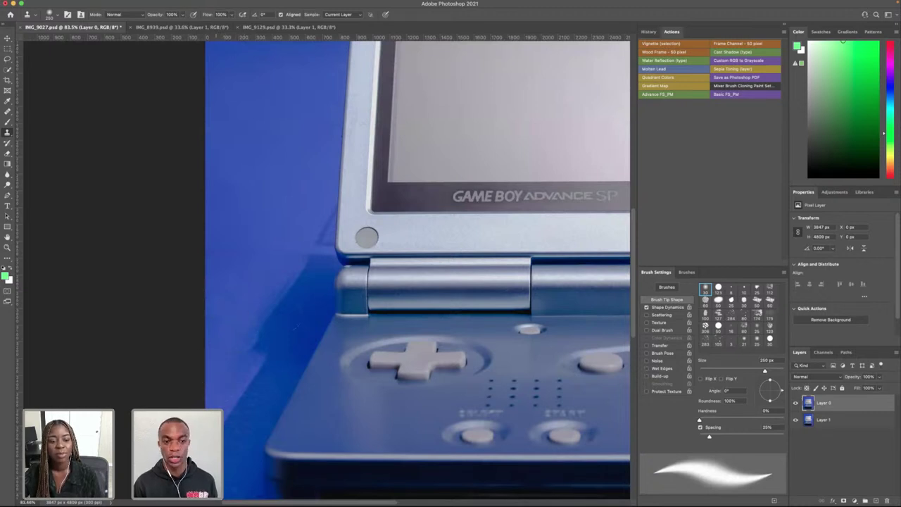
scroll(281, 308, "down", 5)
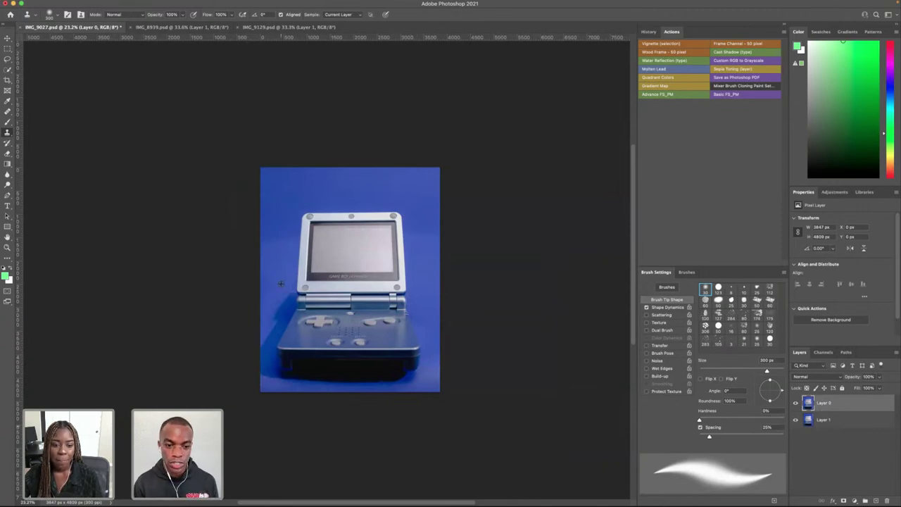
- Shrink the Clone Stamp brush and paint clean blue background over the thin shadow lines beside the lid's lower-left corner
scroll(280, 284, "up", 5)
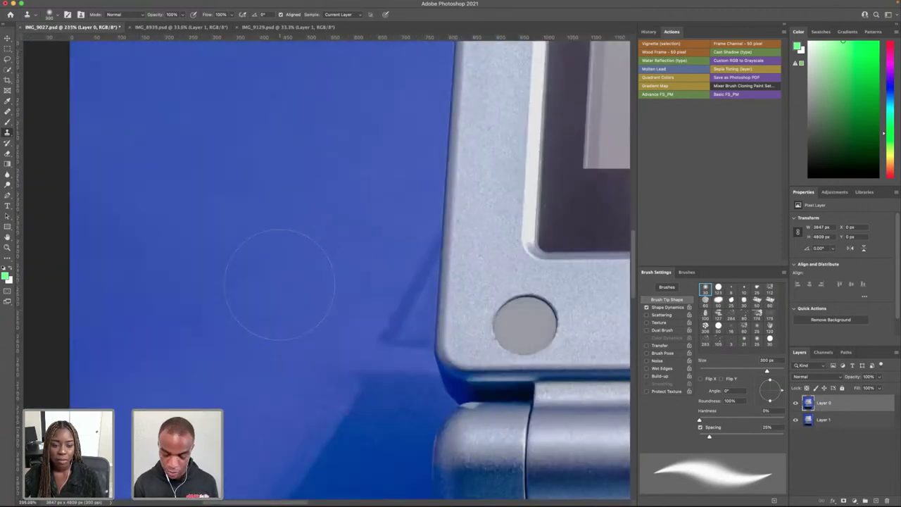
key("bracketleft")
key("bracketleft")
key("bracketleft")
key("bracketleft")
key("bracketleft")
key("bracketleft")
key("bracketleft")
key("bracketleft")
key("bracketleft")
key("bracketleft")
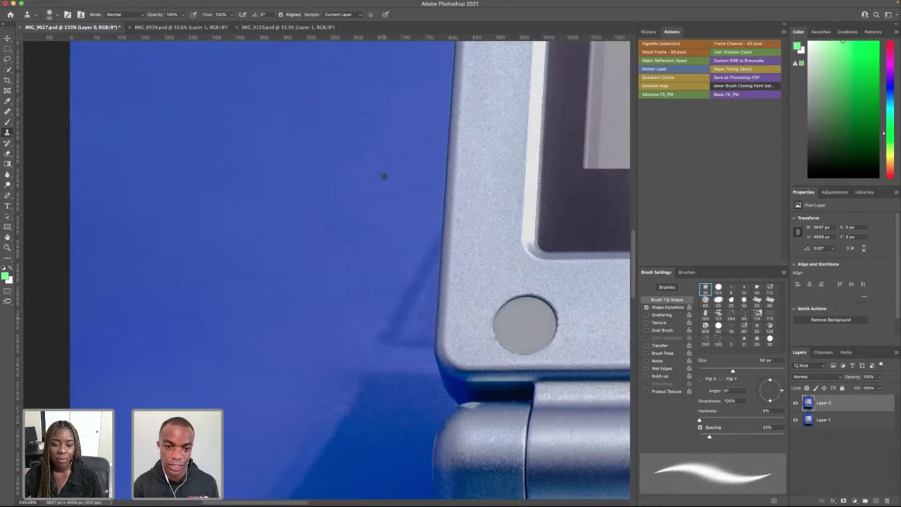
left_click_drag(378, 179, 370, 244)
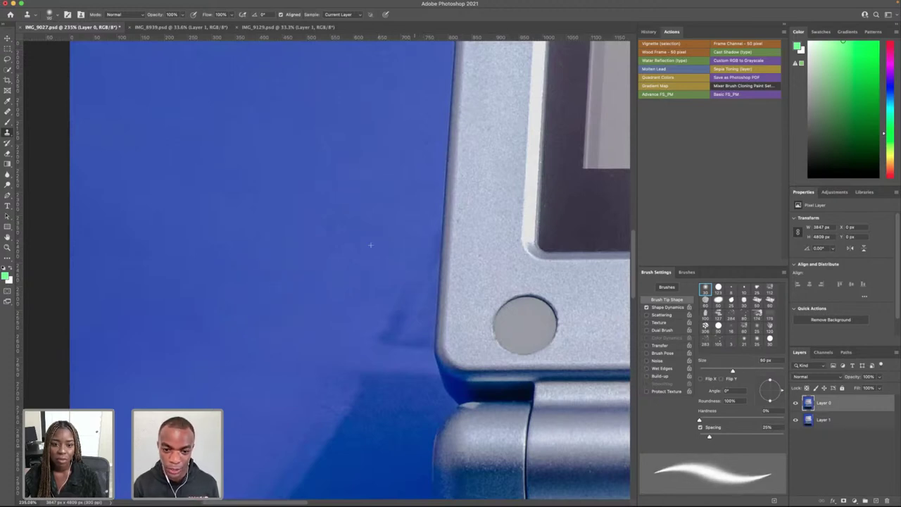
left_click_drag(377, 166, 359, 274)
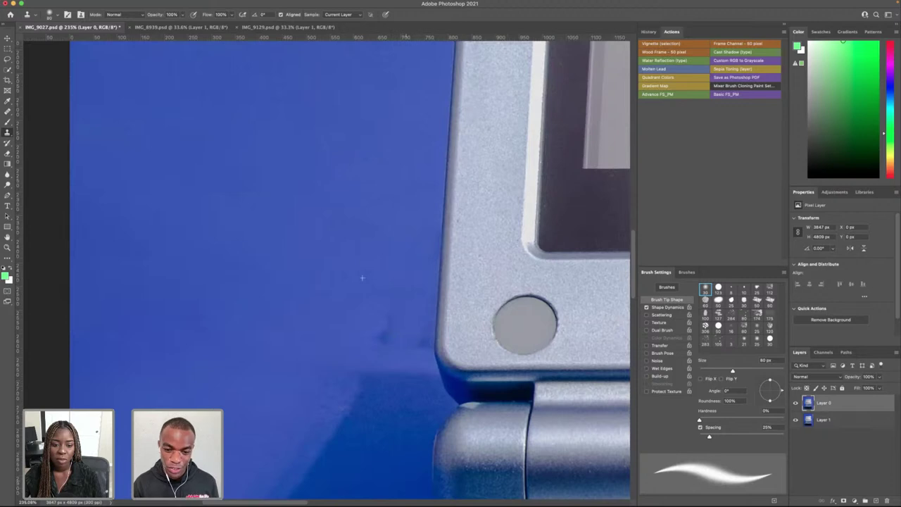
mouse_move(418, 338)
left_mouse_down()
mouse_move(414, 279)
mouse_move(378, 336)
left_mouse_up()
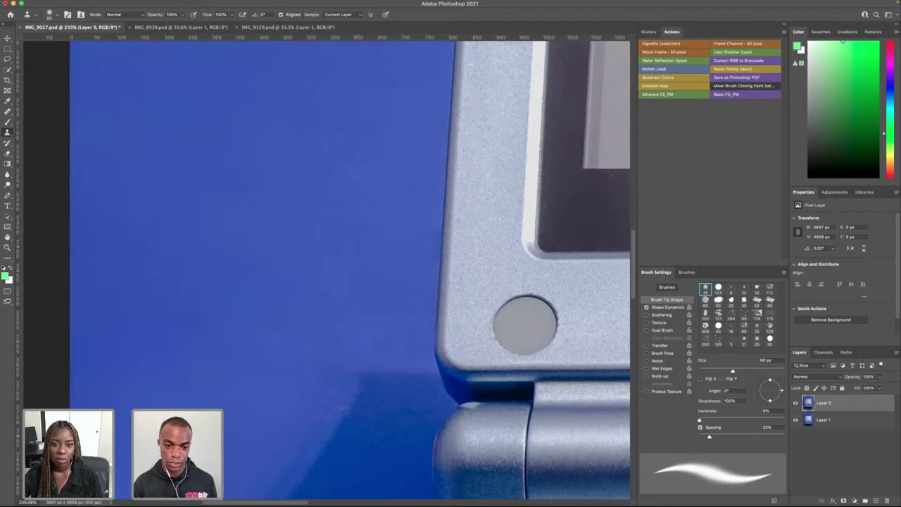
- Enlarge the Clone Stamp brush to 200 px for the wider background areas
scroll(337, 278, "down", 5)
scroll(330, 305, "down", 2)
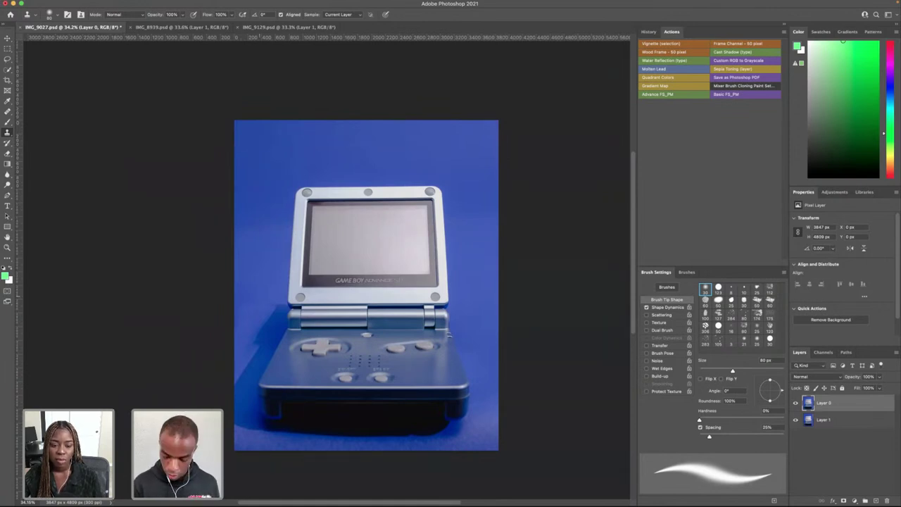
key("bracketright")
key("bracketright")
key("bracketright")
key("bracketright")
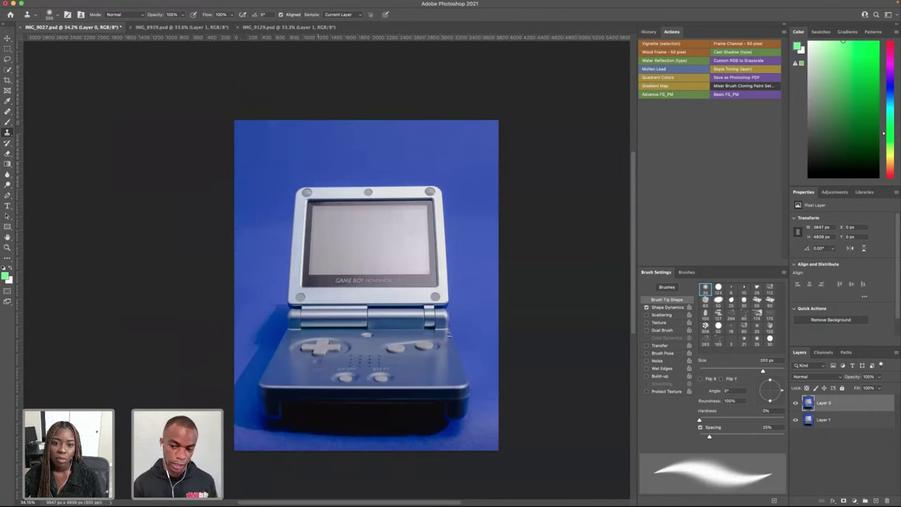
- Duplicate Layer 0 and rename the original layer "Ckeen Up"
left_click(831, 425)
left_click(844, 408)
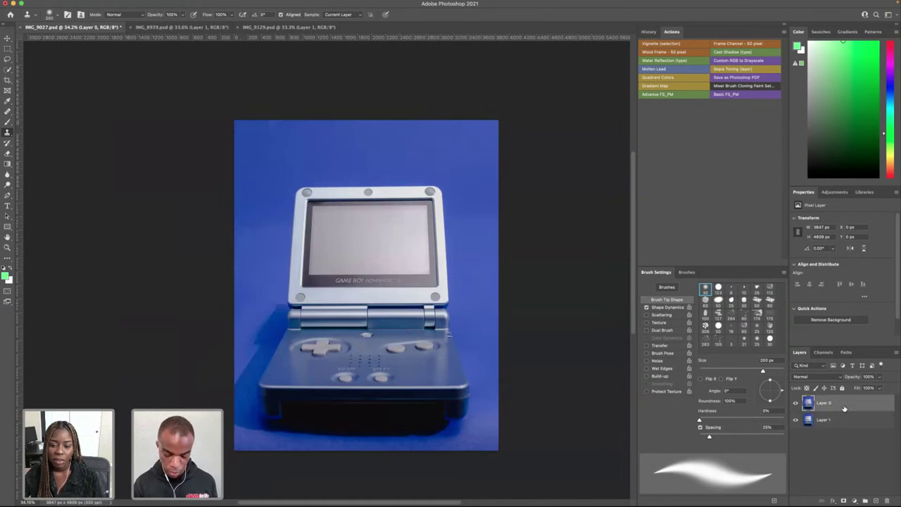
key("ctrl+j")
double_click(822, 420)
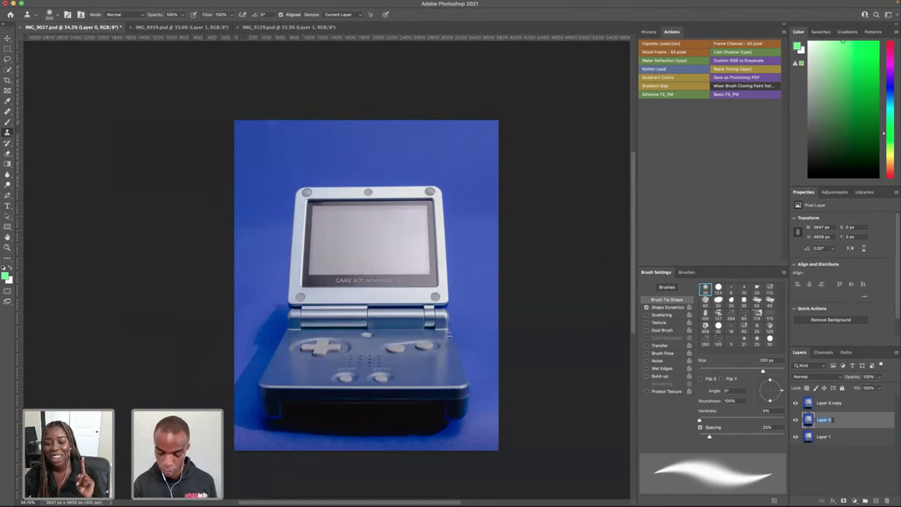
type("Ckeen Up")
- Rename the duplicated top layer "Base"
double_click(838, 403)
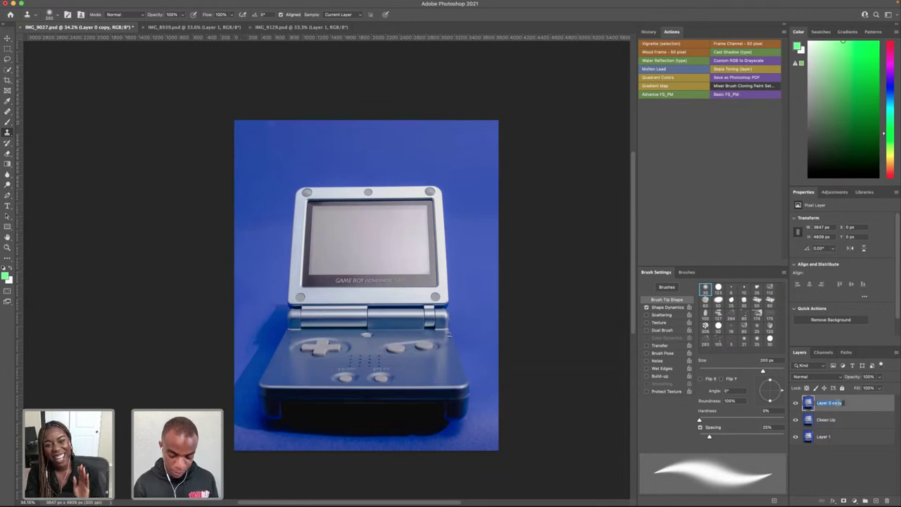
type("B")
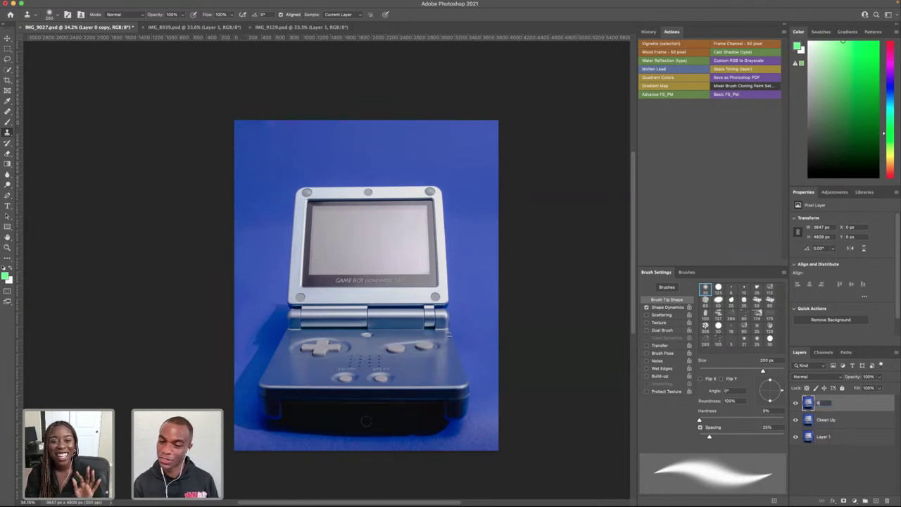
type("ase")
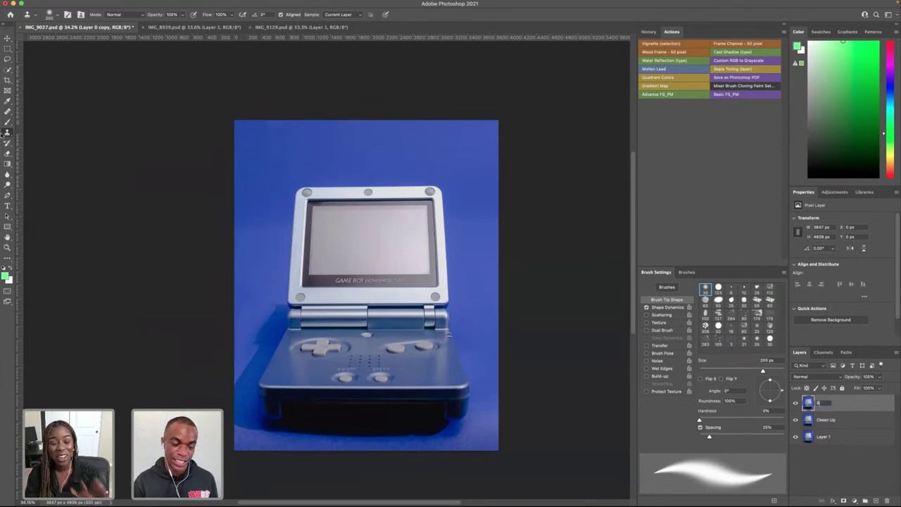
key("Return")
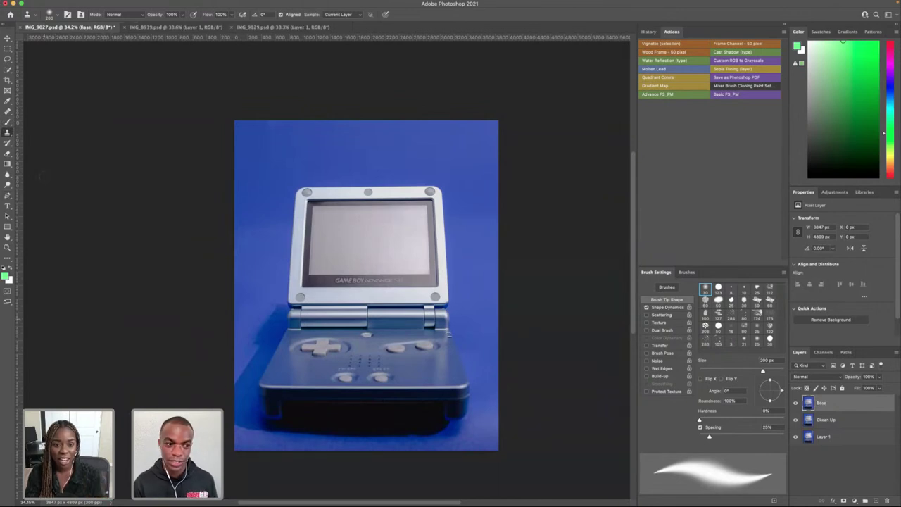
- Start a Pen tool path around the outer curve of the foot at the console base's lower-left corner
left_click(11, 195)
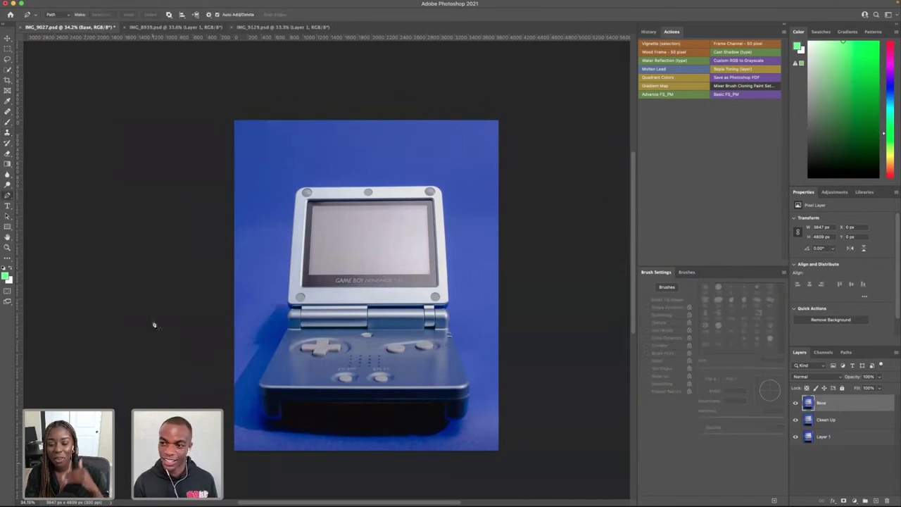
scroll(289, 366, "up", 5)
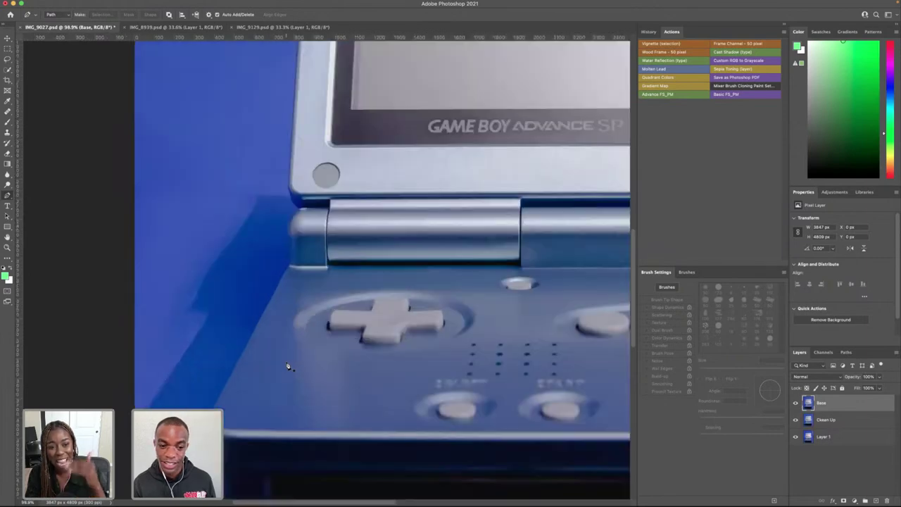
scroll(293, 298, "down", 5)
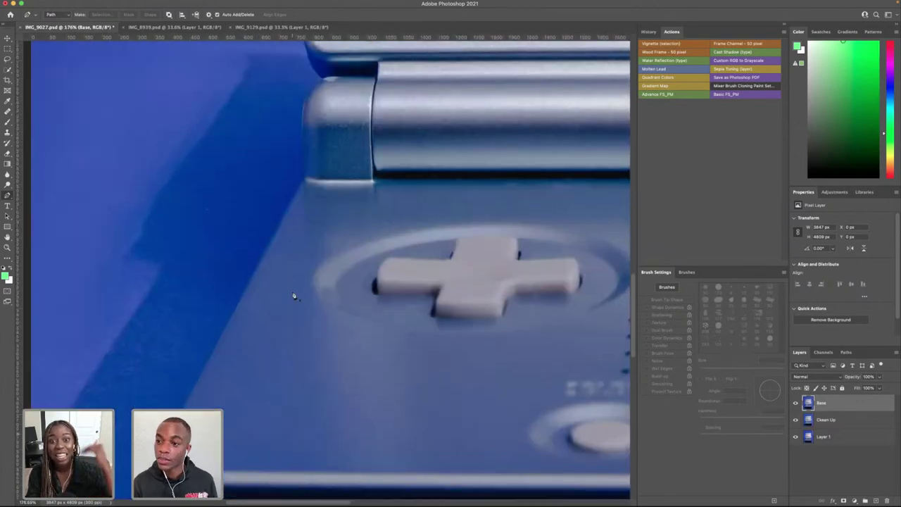
scroll(116, 401, "down", 3)
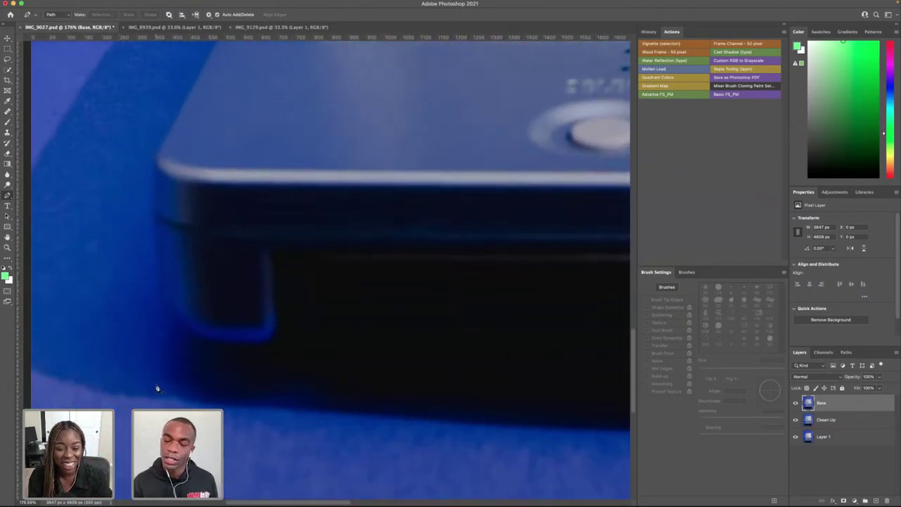
left_click(199, 342)
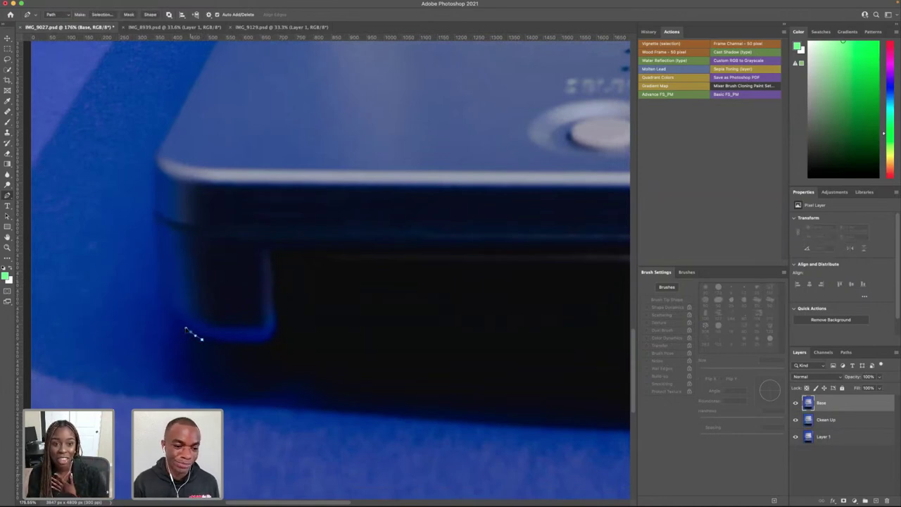
left_click(176, 327)
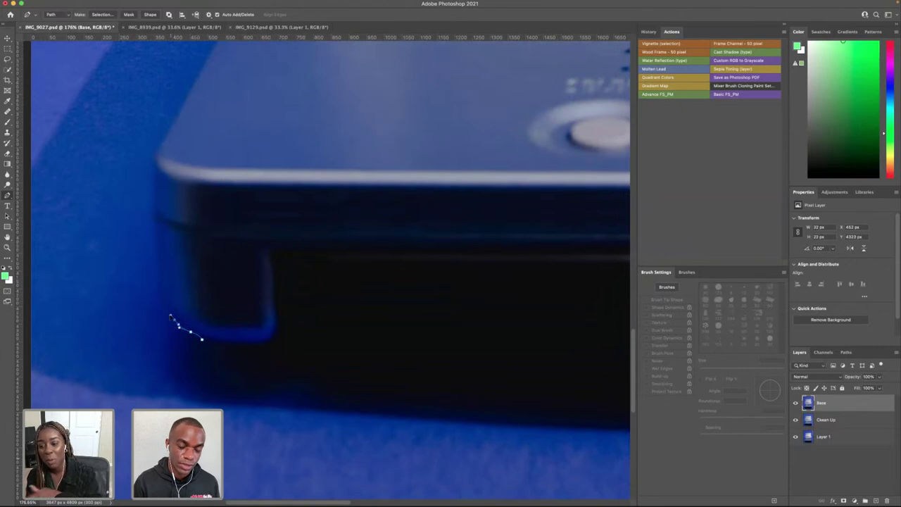
left_click_drag(161, 285, 159, 257)
- Continue the pen path up the left side of the base's front edge to its upper-left corner
scroll(159, 264, "up", 3)
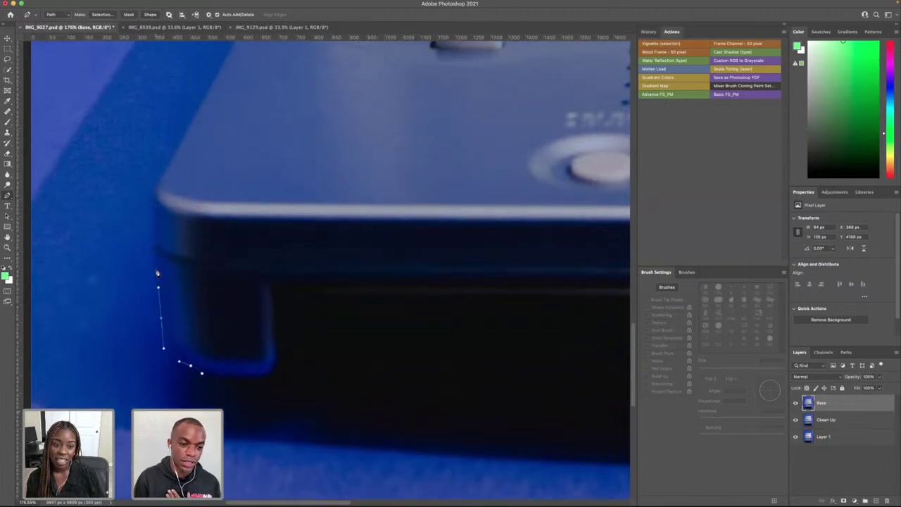
left_click_drag(155, 236, 158, 235)
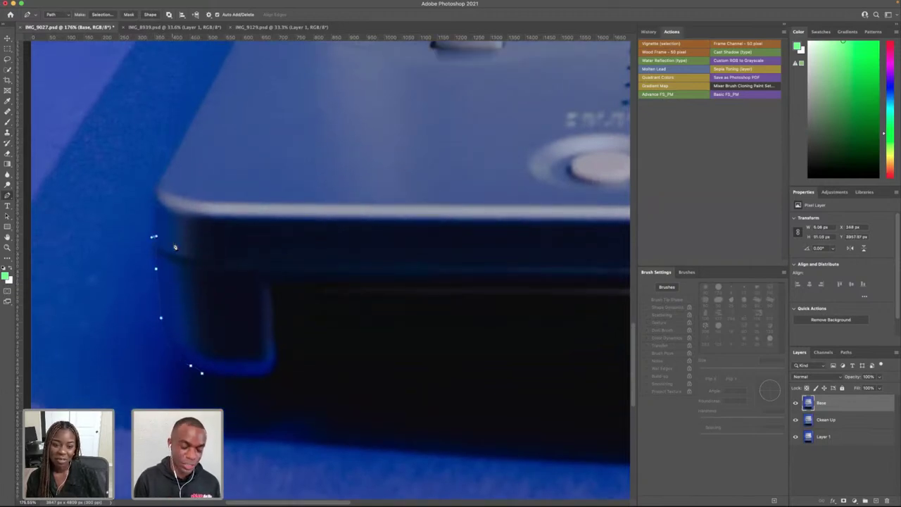
key("super+z")
left_click(154, 253)
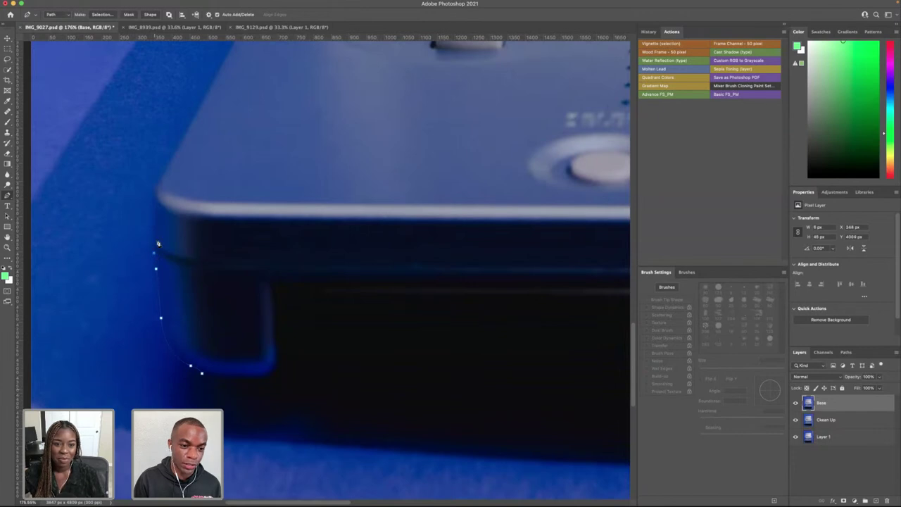
left_click(154, 230)
left_click(154, 218)
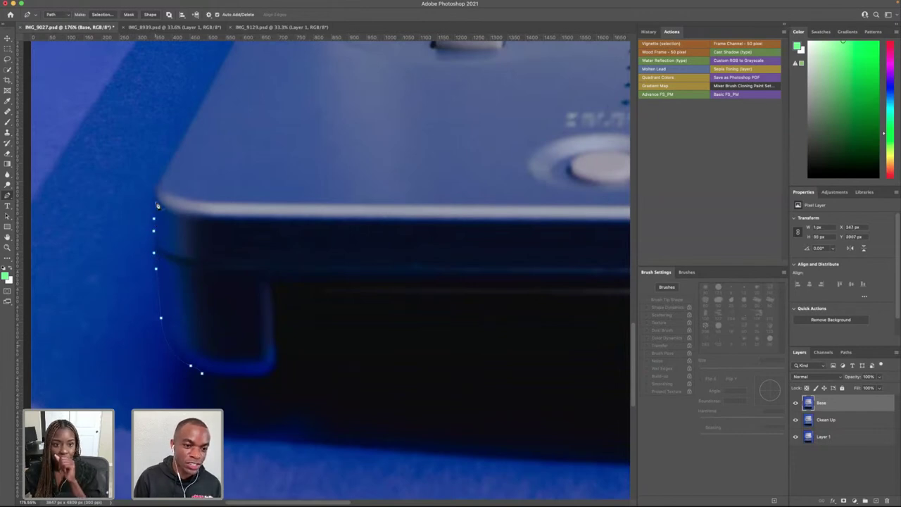
left_click(155, 203)
scroll(165, 211, "up", 3)
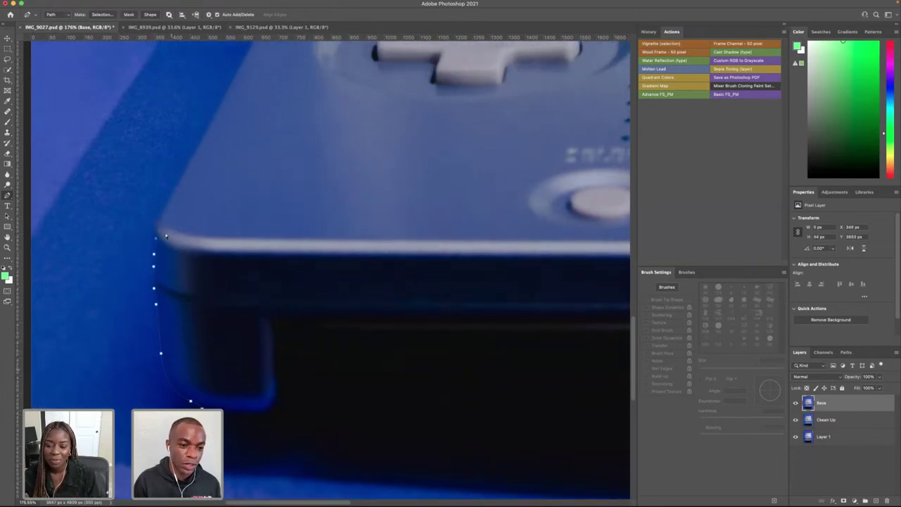
left_click(154, 242)
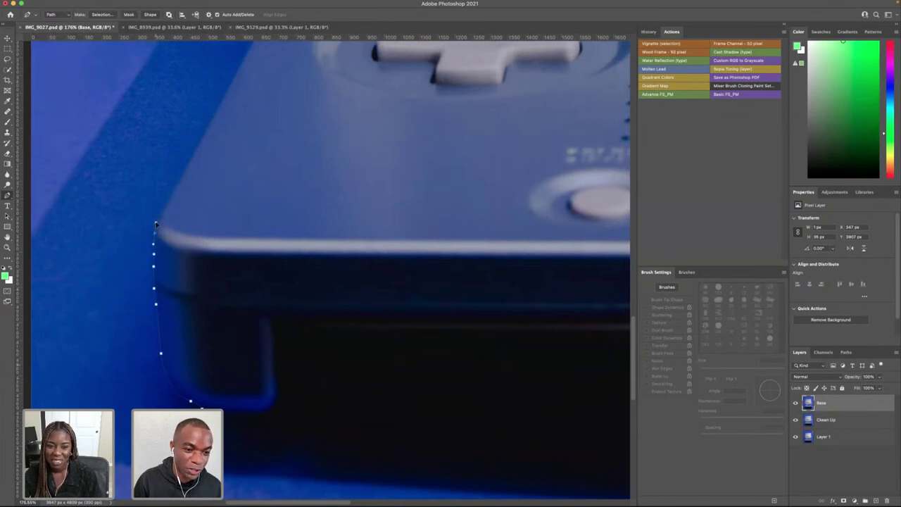
- Extend the pen path along the sloping left edge of the button deck up to the hinge
scroll(169, 207, "up", 5)
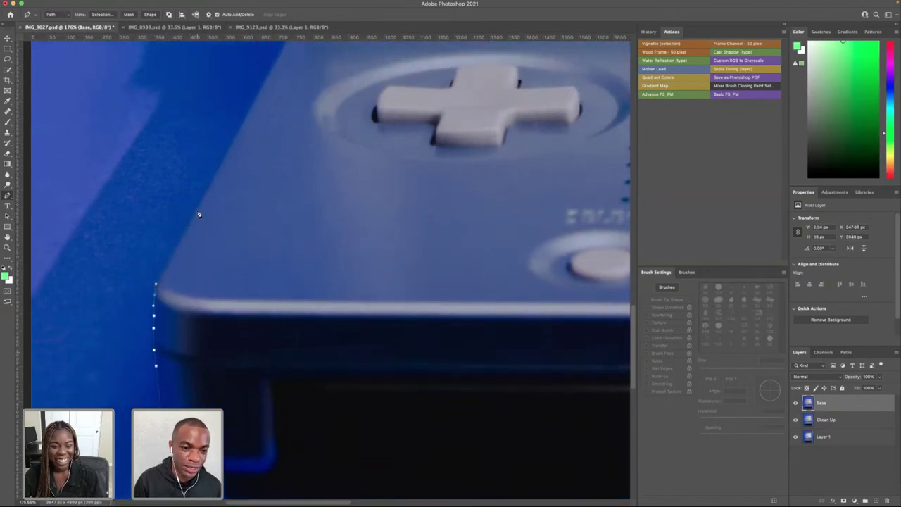
left_click_drag(199, 213, 209, 189)
scroll(225, 216, "up", 10)
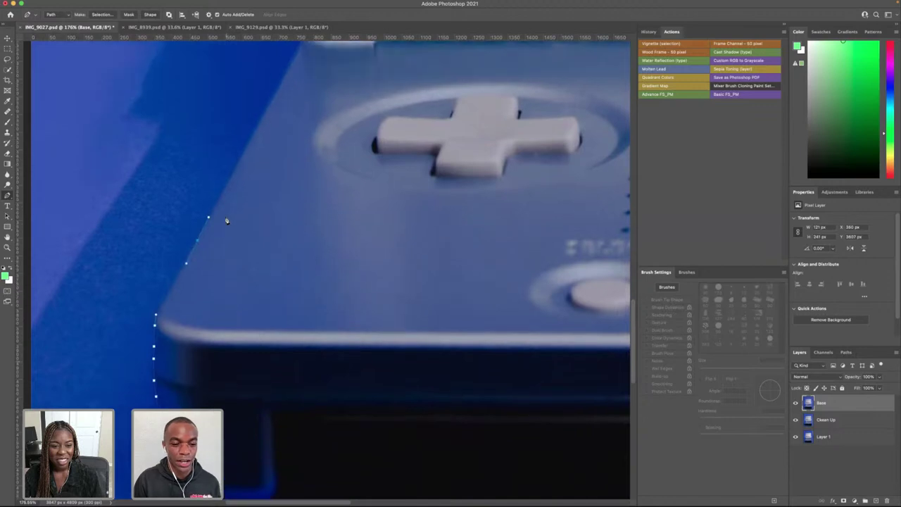
scroll(246, 239, "up", 5)
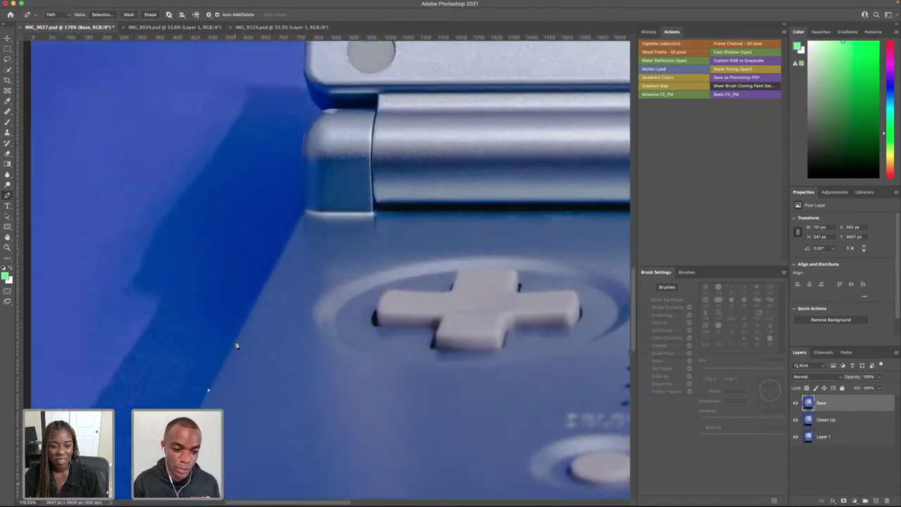
left_click(254, 304)
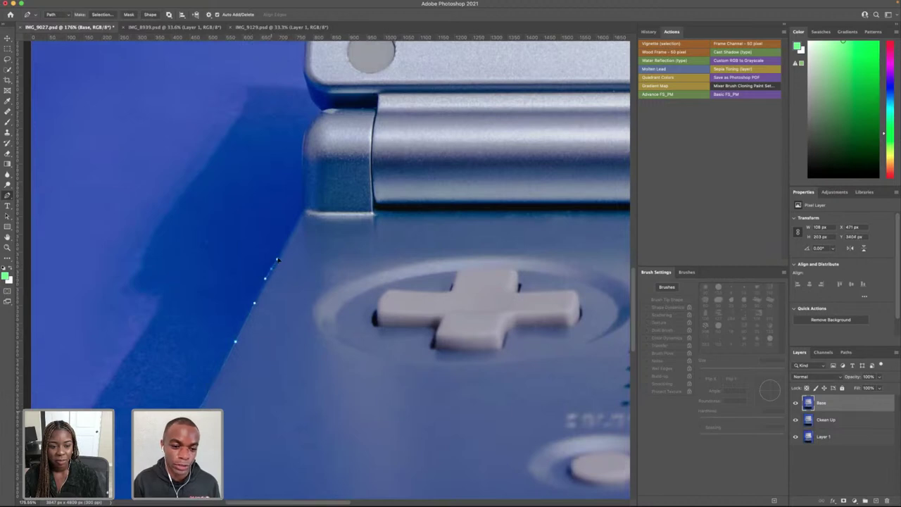
left_click(288, 242)
scroll(289, 246, "up", 3)
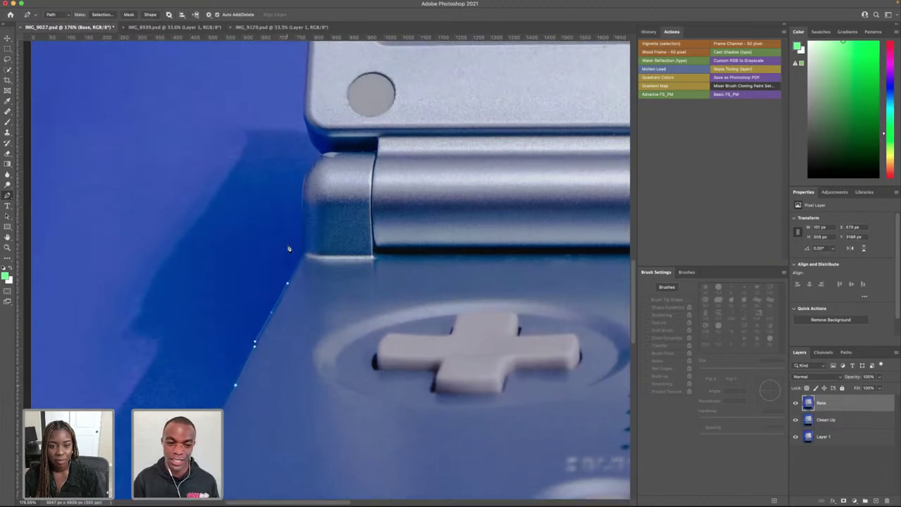
scroll(290, 248, "up", 1)
left_click_drag(292, 284, 296, 275)
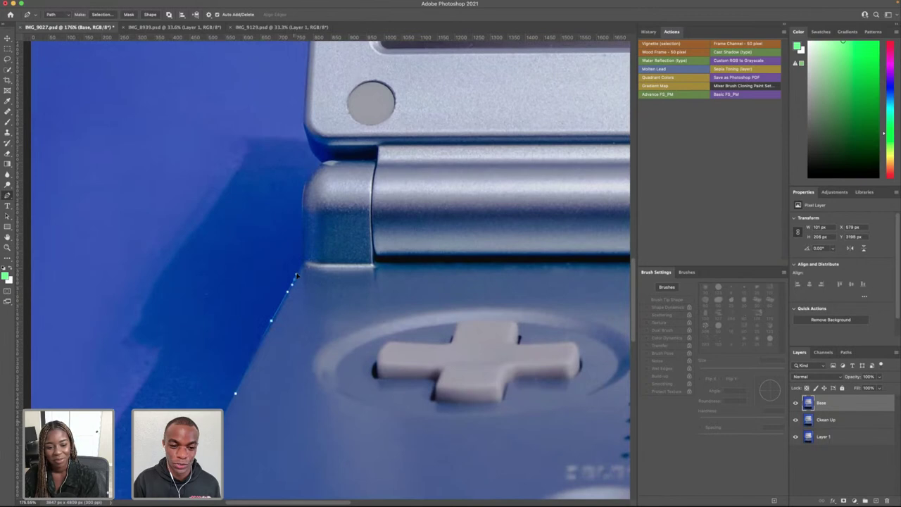
left_click(294, 279)
left_click(298, 268)
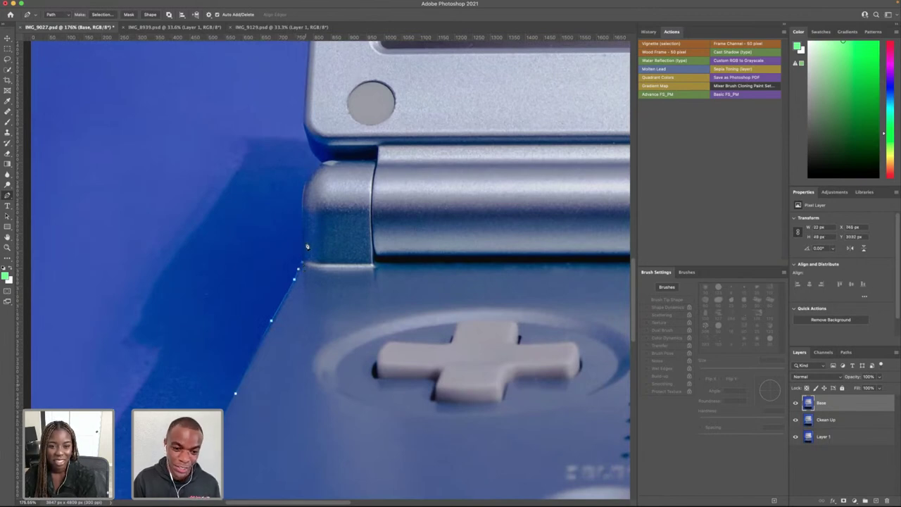
- Trace the pen path up the hinge's left side, around its rounded corner and along the top of its end cap
left_click(302, 248)
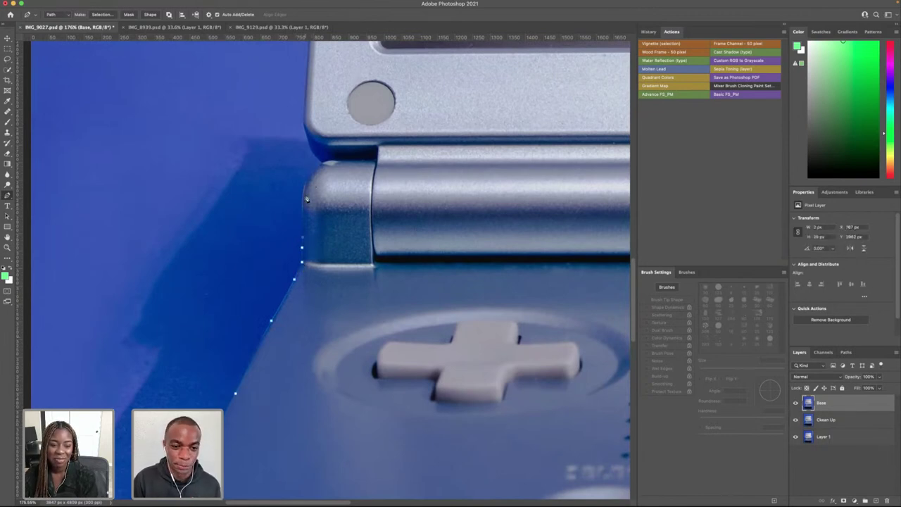
left_click(304, 219)
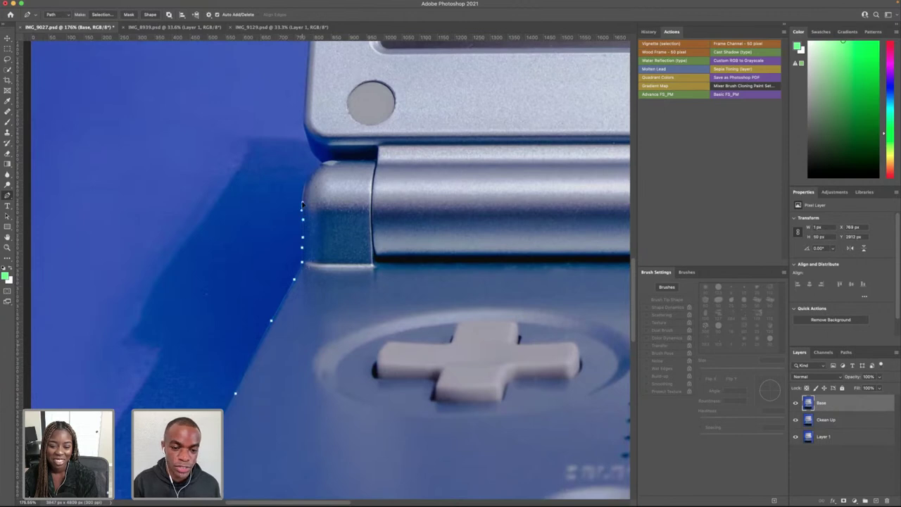
left_click_drag(303, 204, 304, 205)
key("super+z")
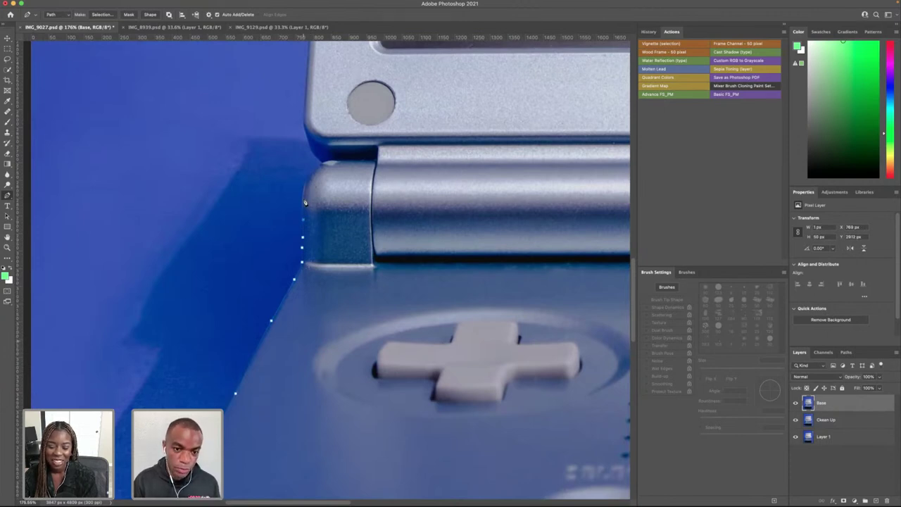
left_click(303, 188)
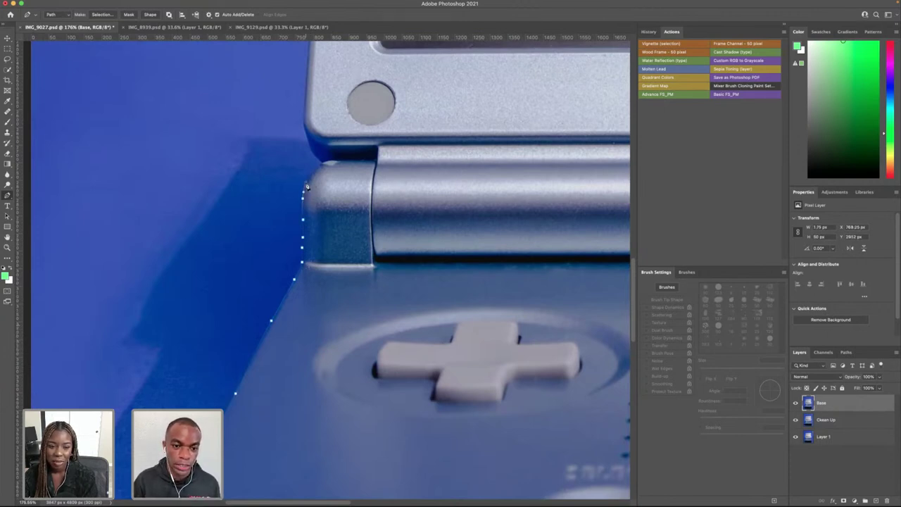
left_click(308, 176)
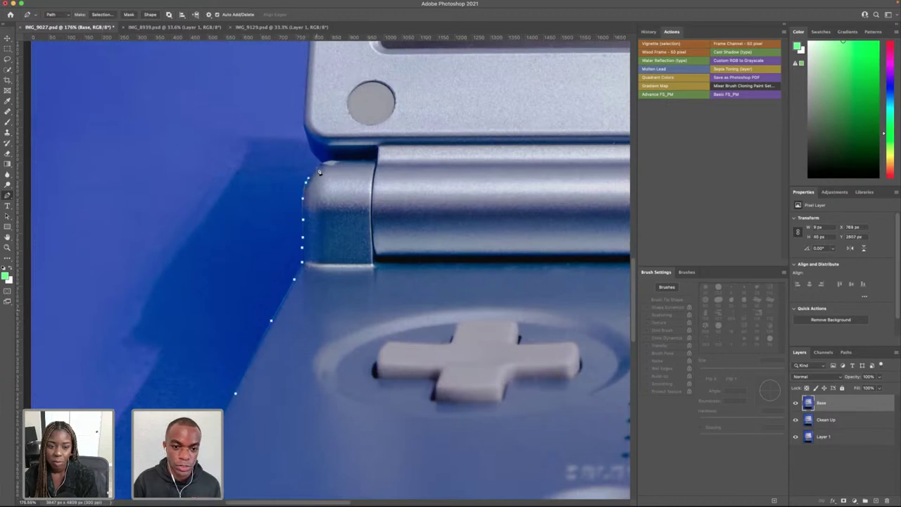
left_click(320, 166)
left_click_drag(327, 162, 344, 161)
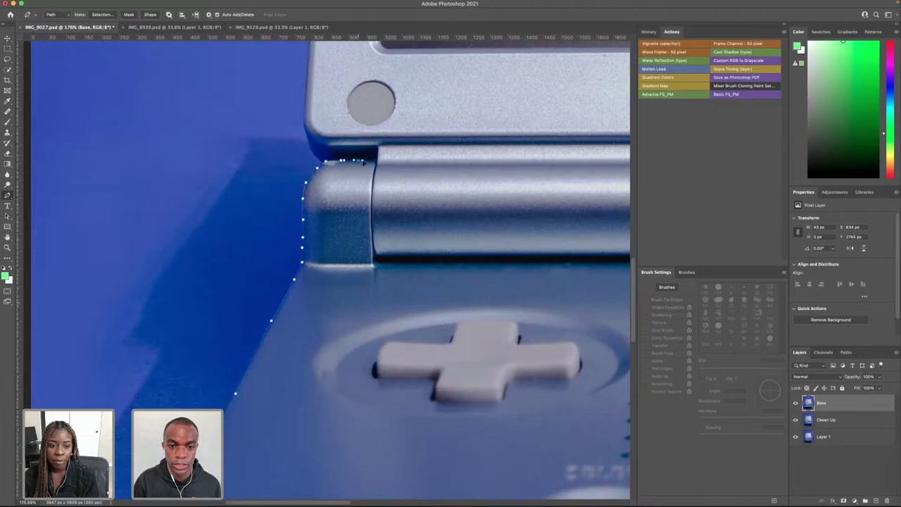
left_click(362, 162)
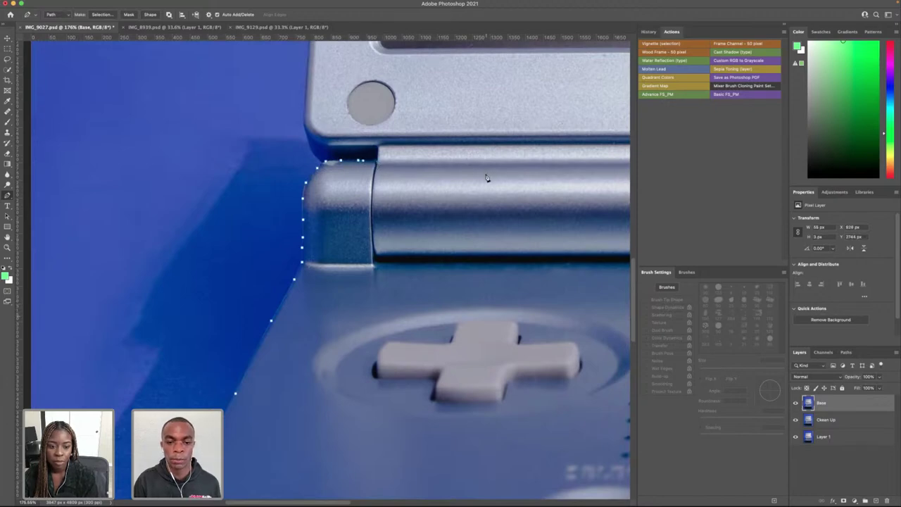
- Continue the pen path around the hinge's rounded right corner and down its right side to the button deck
scroll(486, 177, "right", 15)
scroll(483, 178, "left", 5)
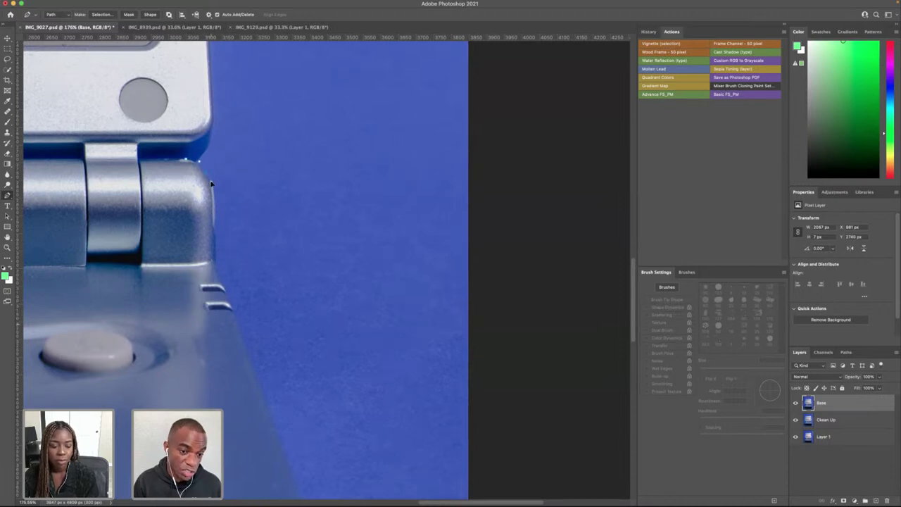
left_click(213, 183)
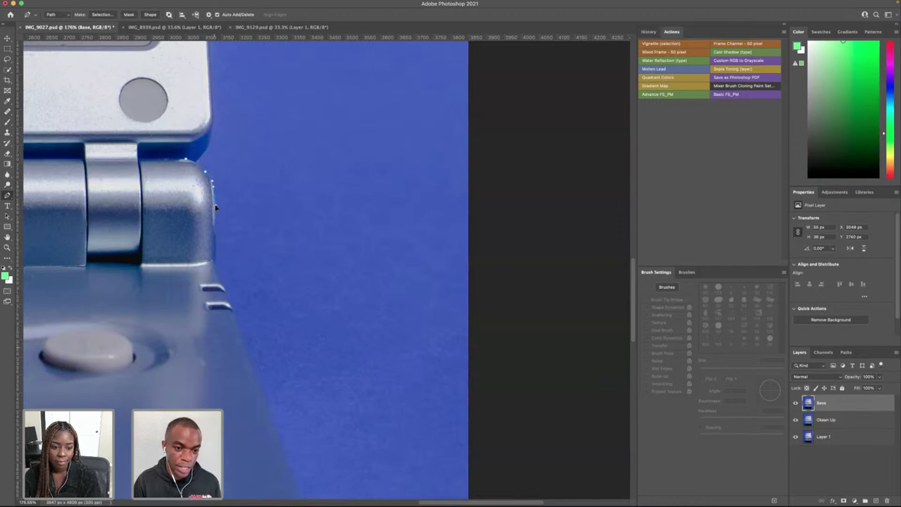
left_click_drag(214, 206, 215, 226)
left_click(215, 236)
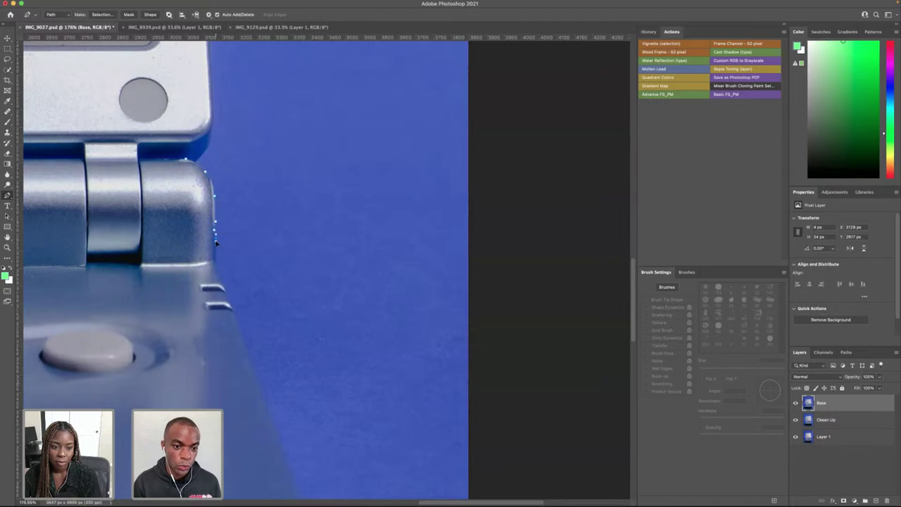
left_click(216, 244)
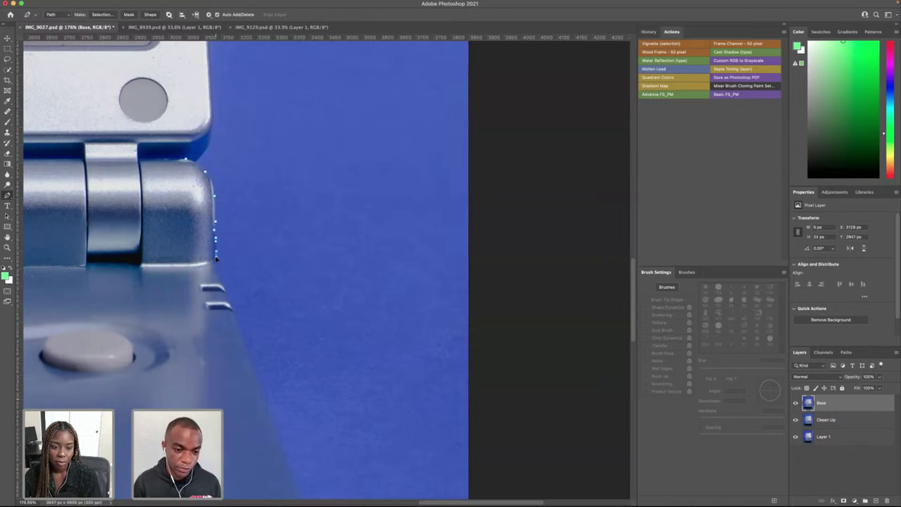
left_click(216, 261)
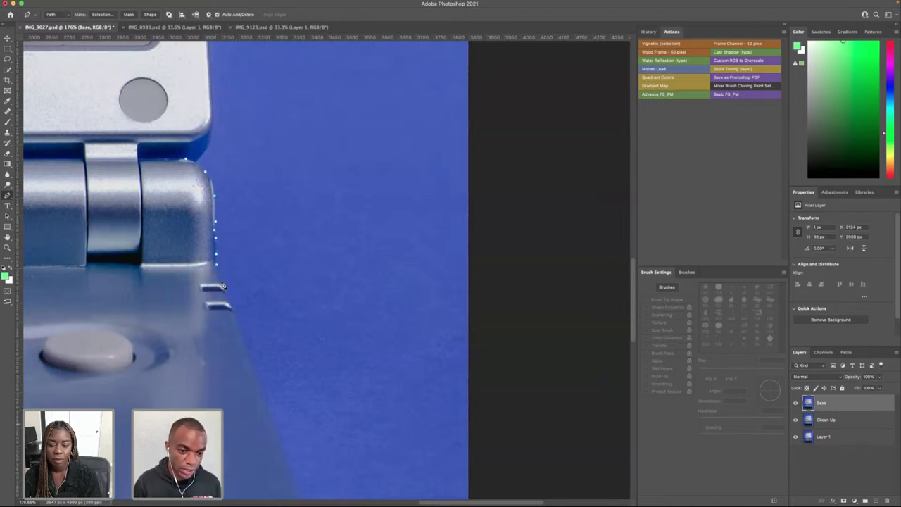
- Extend the pen path down the sloping right edge of the button deck to the base's front corner
left_click_drag(222, 282, 225, 290)
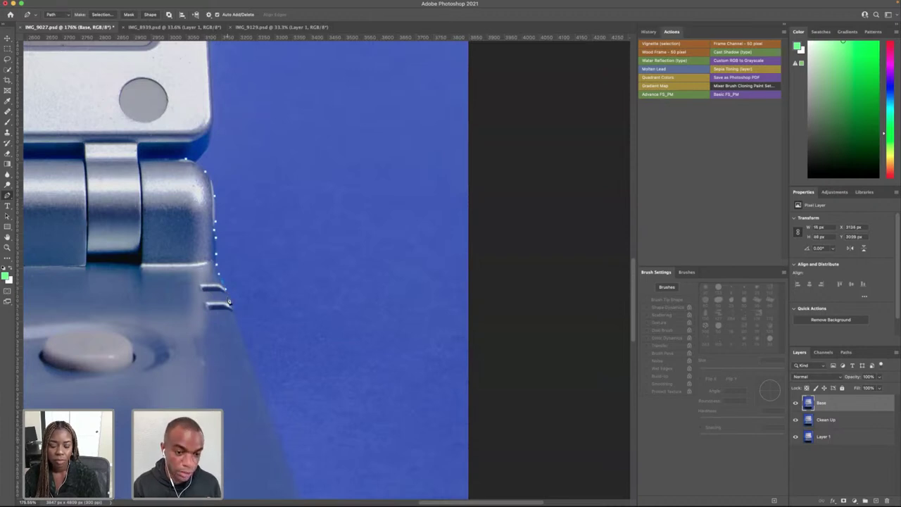
scroll(228, 301, "up", 3)
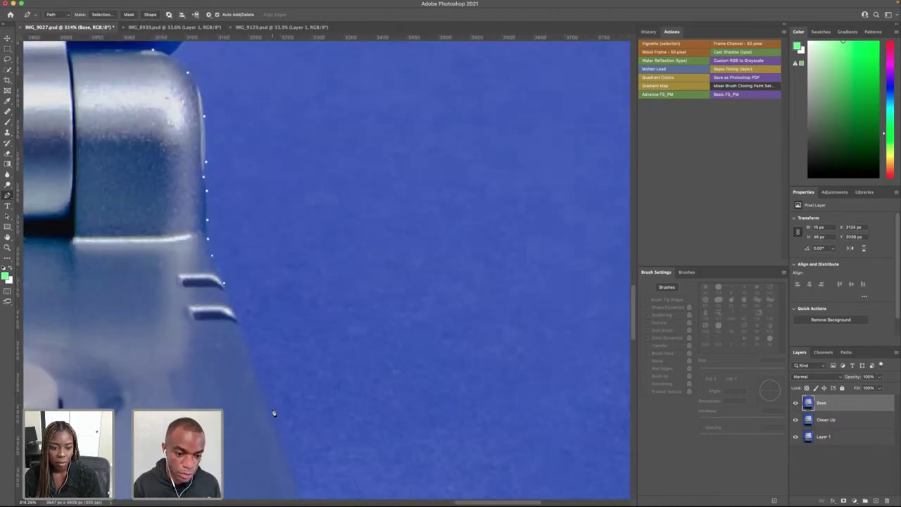
left_click(273, 413)
scroll(290, 422, "down", 5)
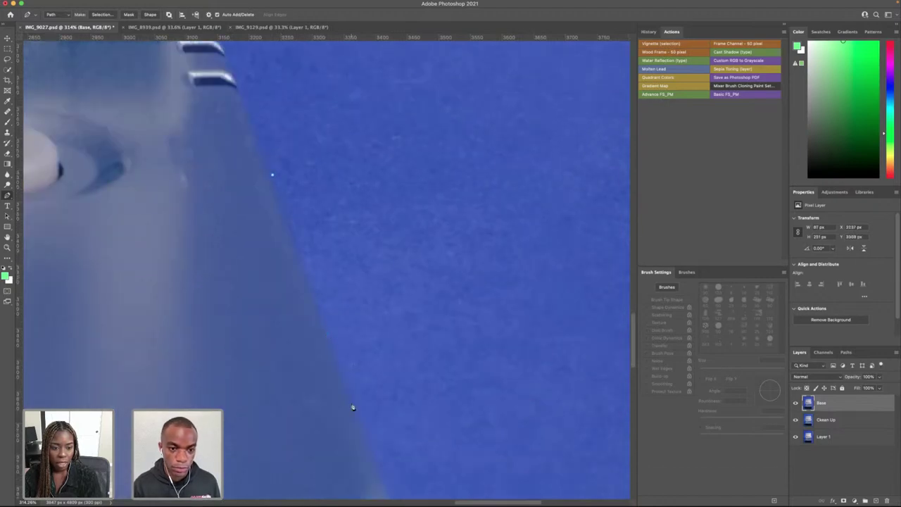
scroll(352, 408, "down", 4)
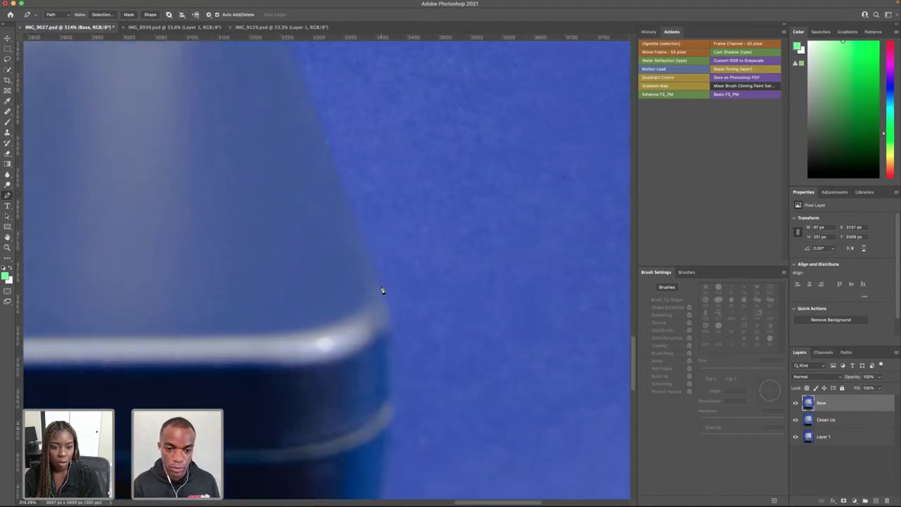
left_click(389, 315)
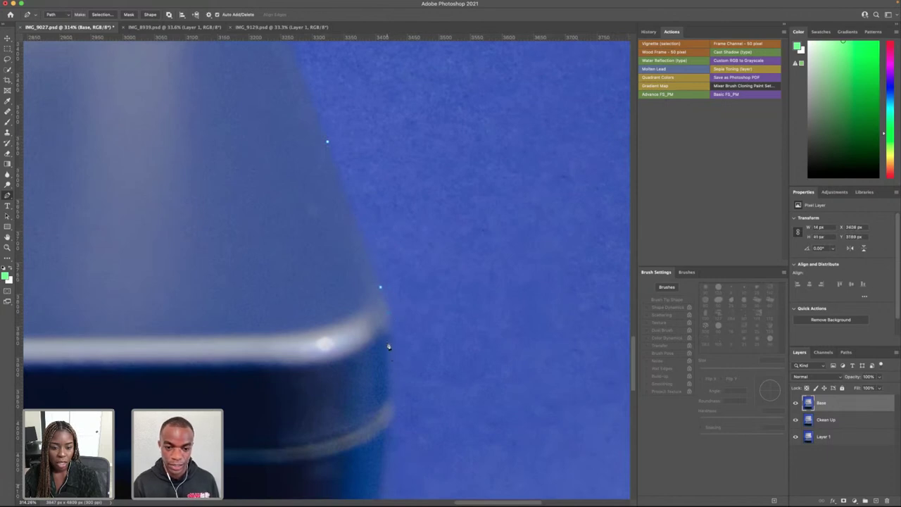
- Trace the pen path down the right side of the base's front edge, past the thin trim line
left_click(391, 341)
scroll(399, 409, "down", 3)
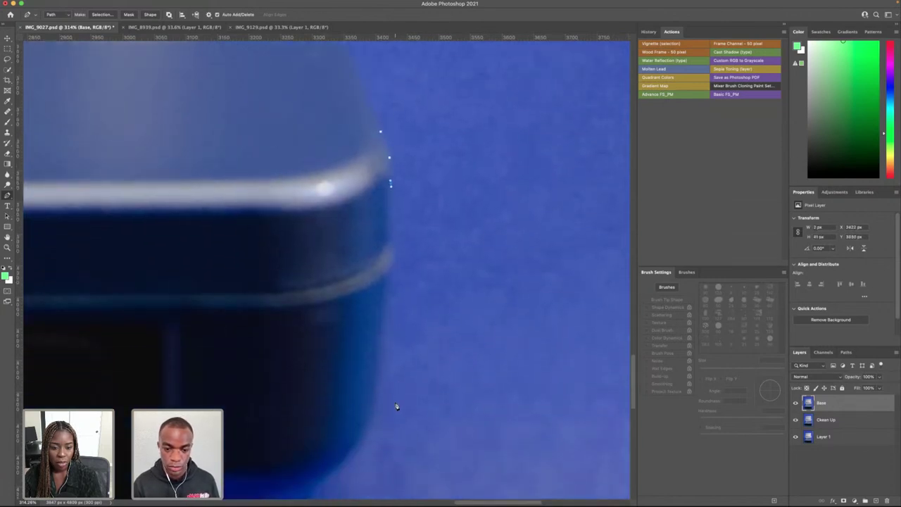
left_click(392, 230)
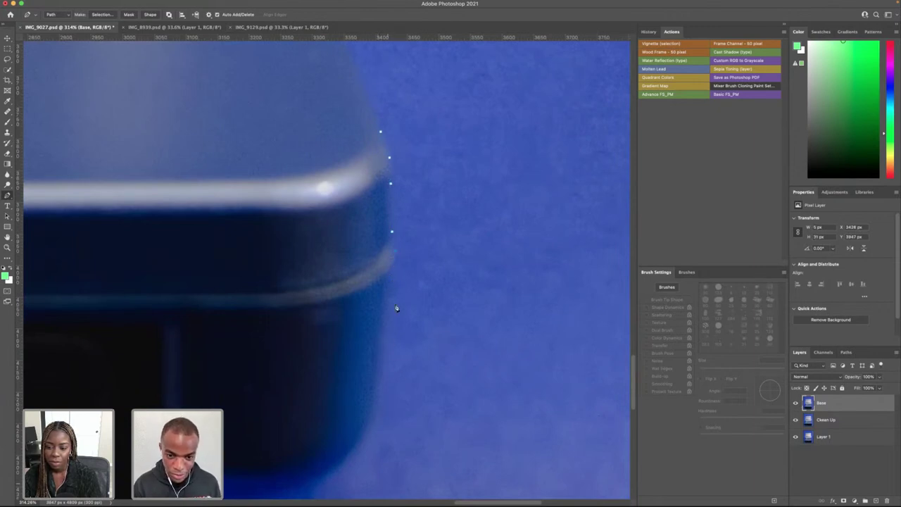
left_click(395, 251)
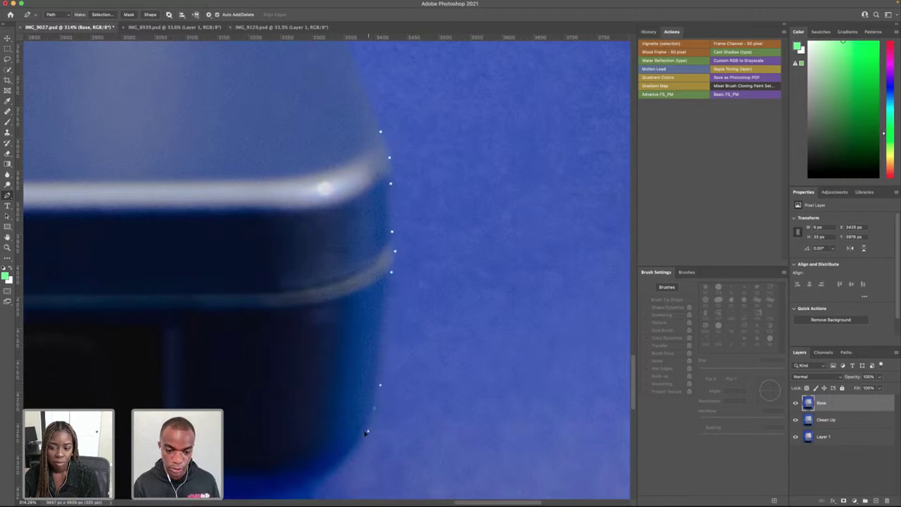
- Curve the pen path around the foot at the base's lower-right corner and along its underside
left_click(365, 432)
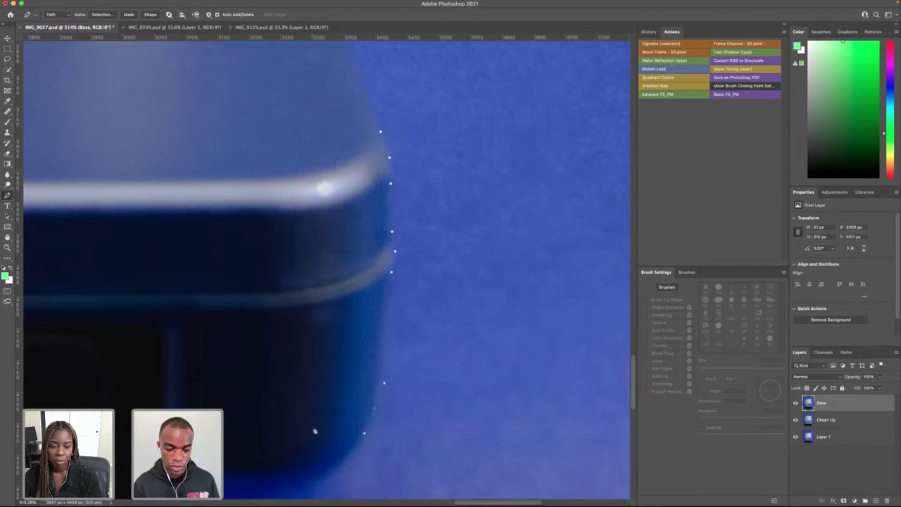
scroll(316, 425, "down", 3)
scroll(316, 425, "left", 2)
scroll(325, 421, "left", 2)
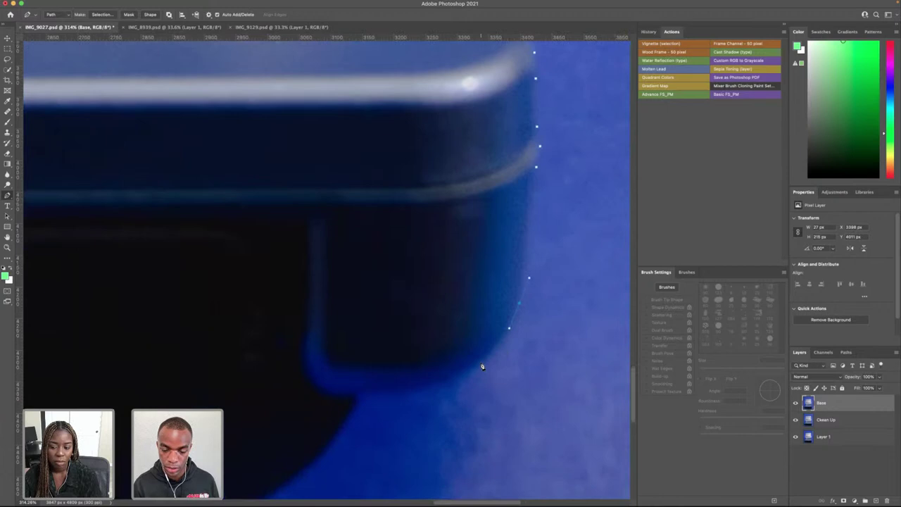
left_click_drag(494, 355, 467, 371)
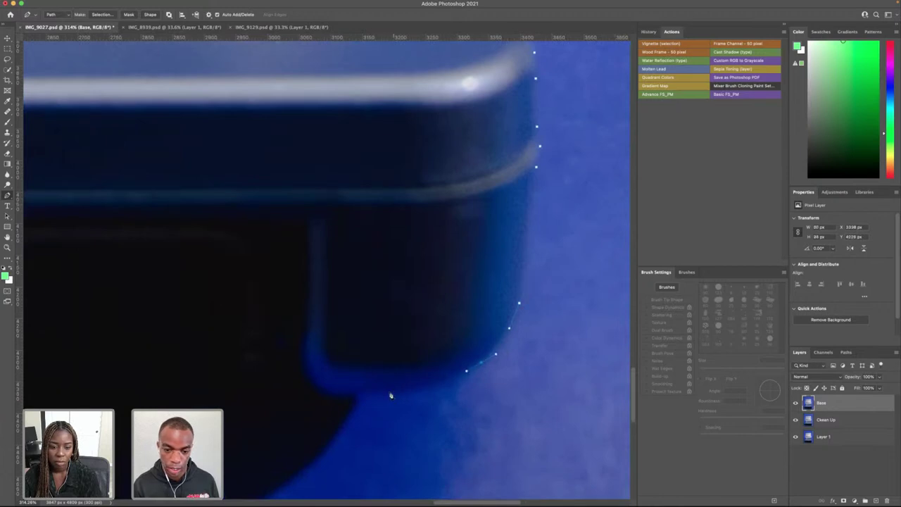
left_click_drag(380, 392, 320, 398)
- Run the pen path straight along the base's bottom to the left foot and close it at its starting point
scroll(254, 374, "left", 20)
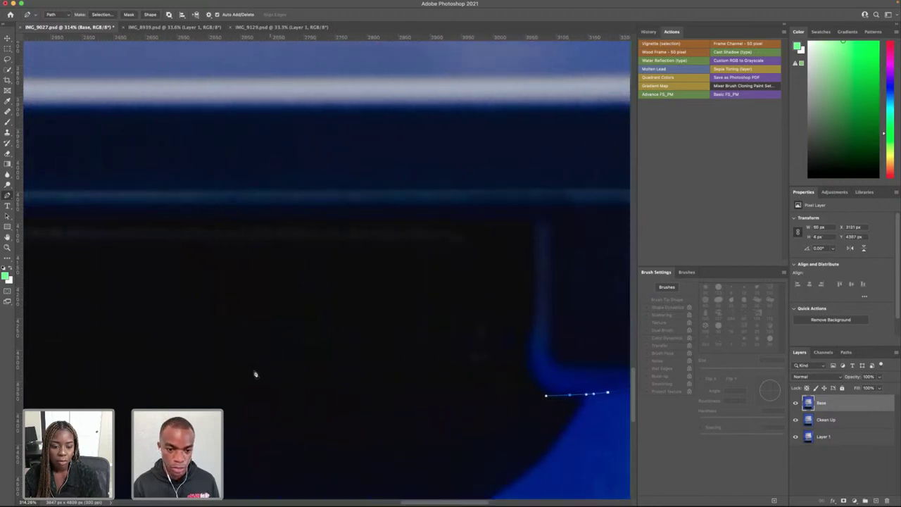
scroll(429, 367, "left", 15)
scroll(429, 367, "right", 20)
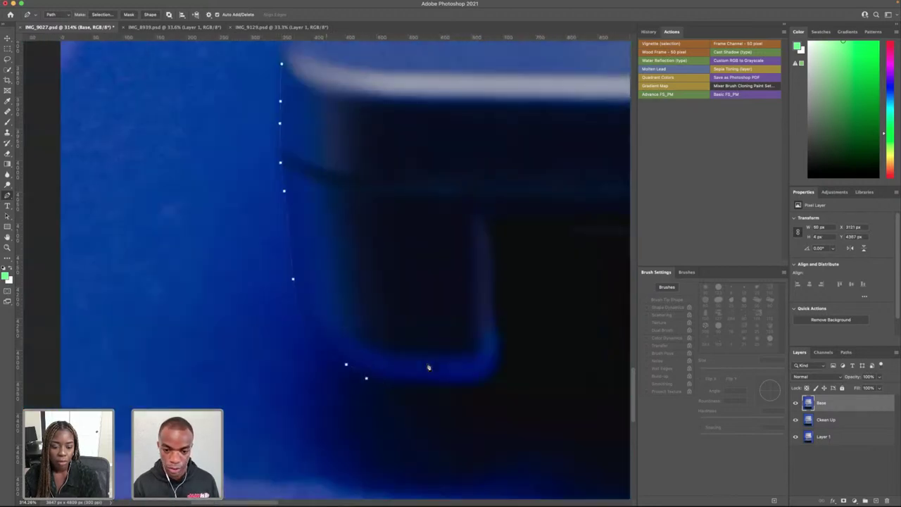
scroll(428, 366, "left", 1)
left_click(153, 384)
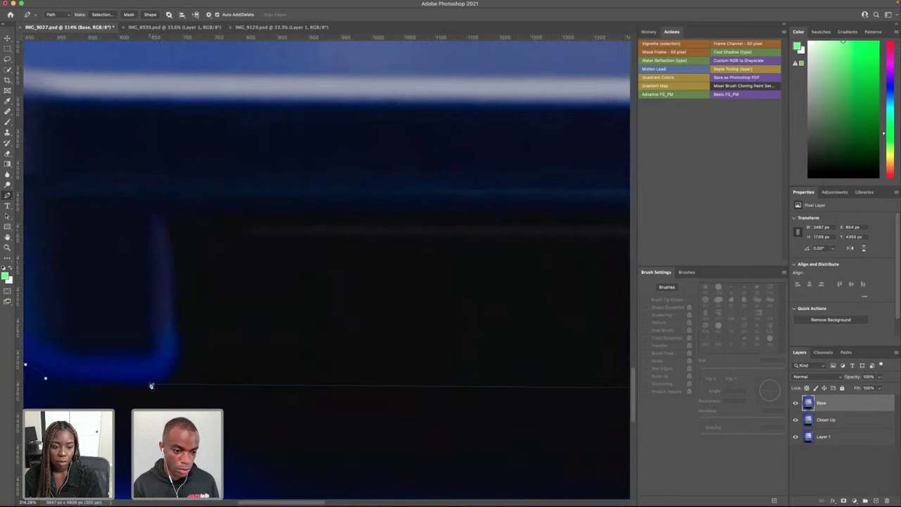
left_click_drag(100, 384, 89, 385)
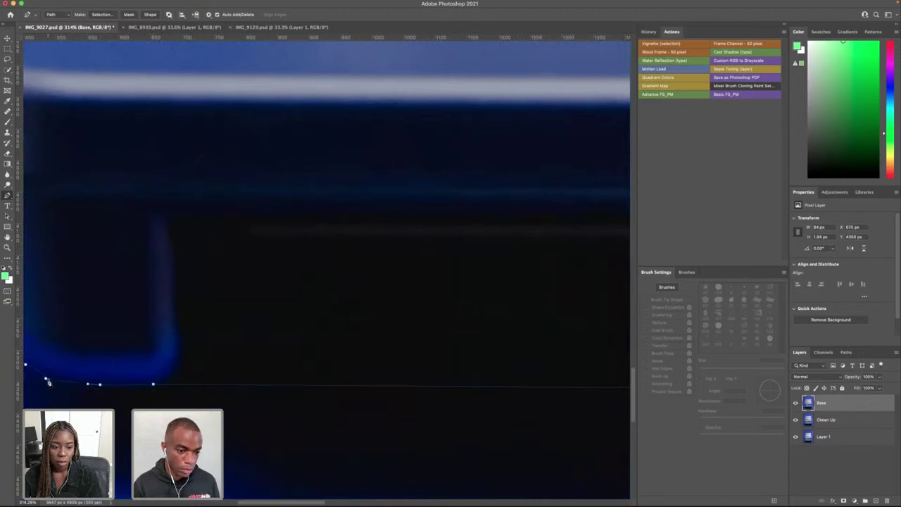
scroll(301, 365, "down", 2)
scroll(207, 367, "down", 8)
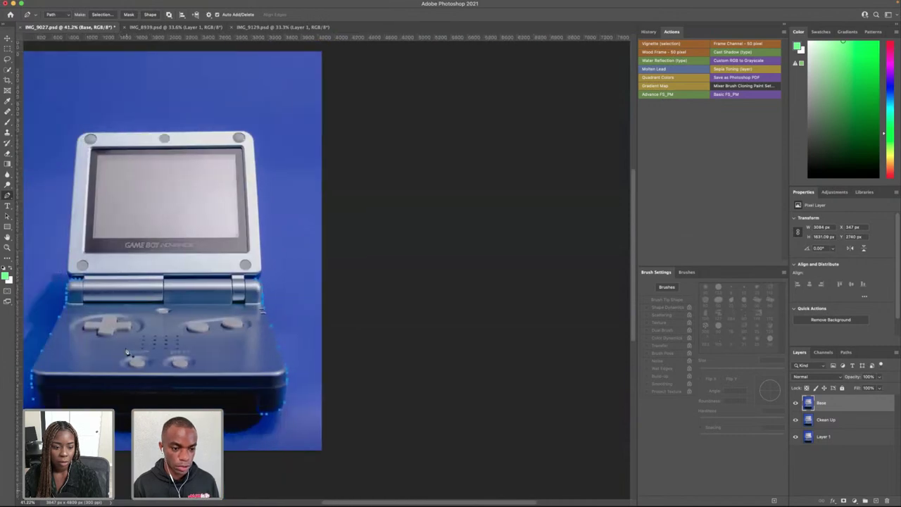
right_click(164, 339)
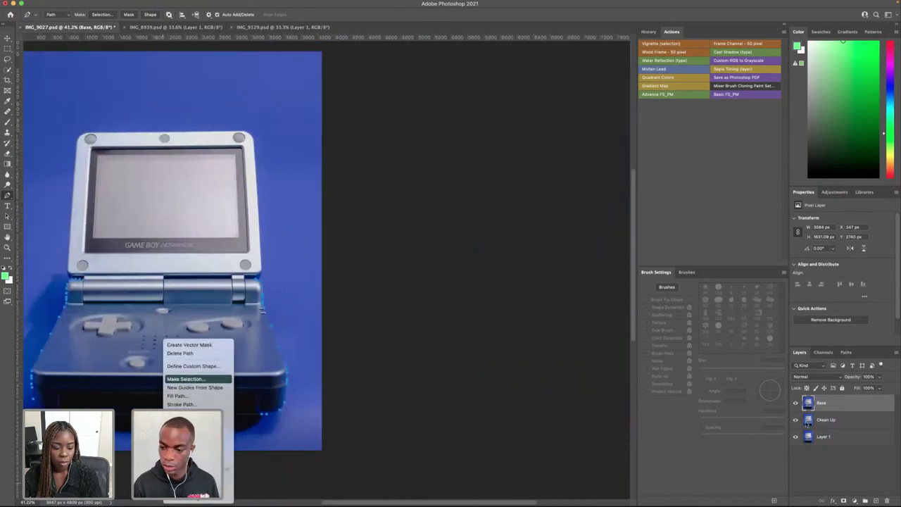
left_click(186, 379)
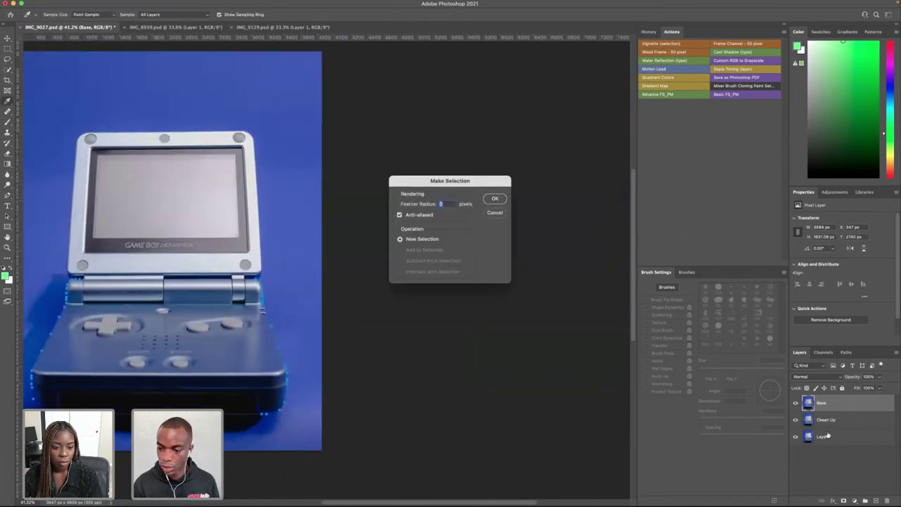
left_click(501, 214)
- Hide the Clean Up and Layer 1 layers and turn the closed path into a new anti-aliased selection with a 0-pixel feather radius
left_click_drag(797, 427, 797, 438)
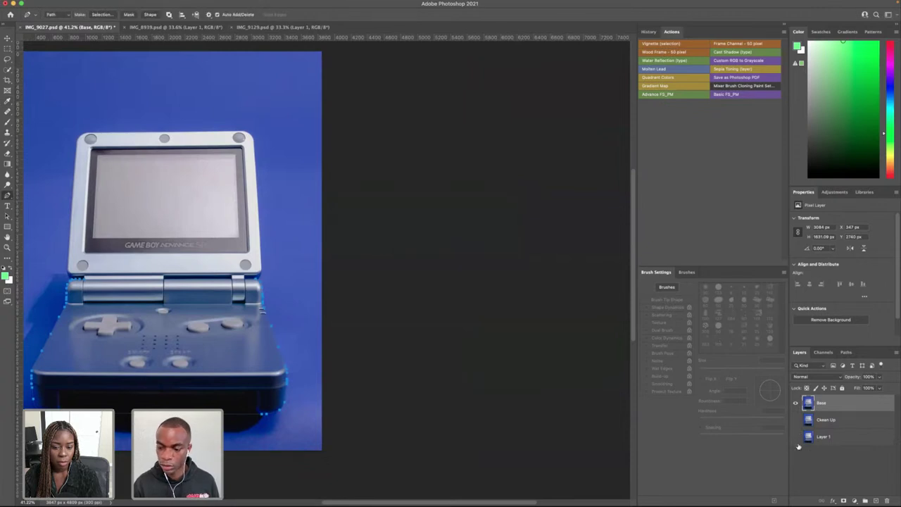
scroll(106, 342, "left", 2)
right_click(130, 342)
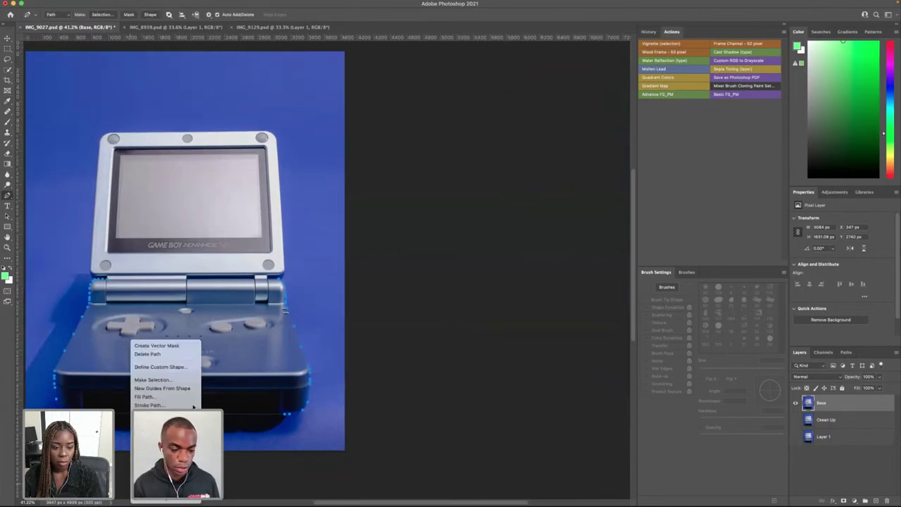
left_click(166, 379)
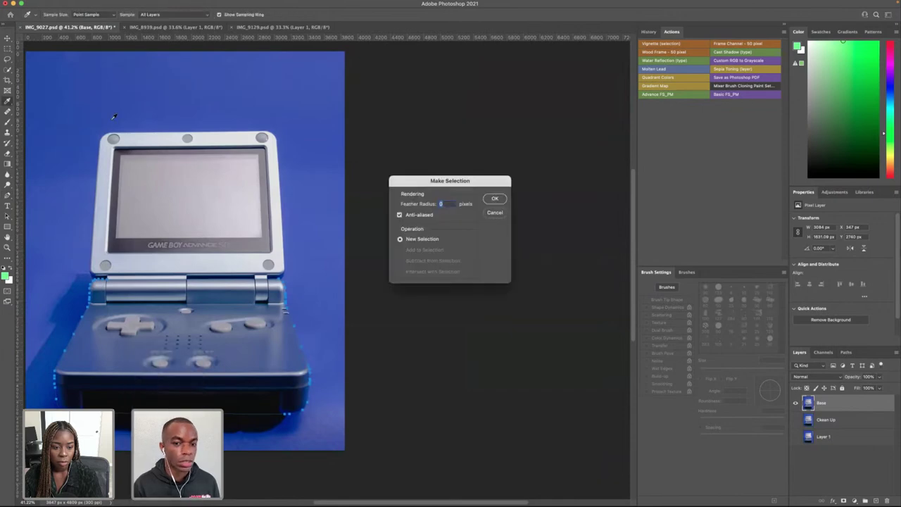
left_click(494, 200)
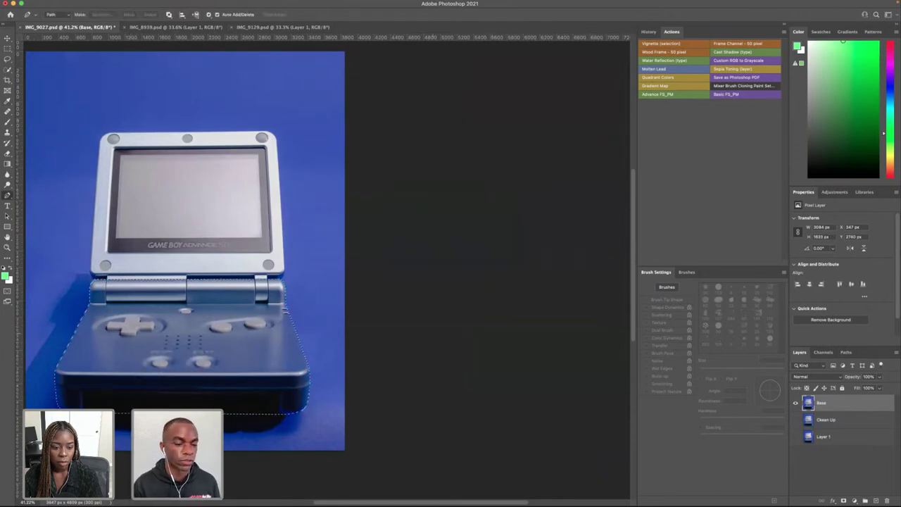
- Refine the base selection in Select and Mask with a feather of about 3.8 px
left_click(328, 15)
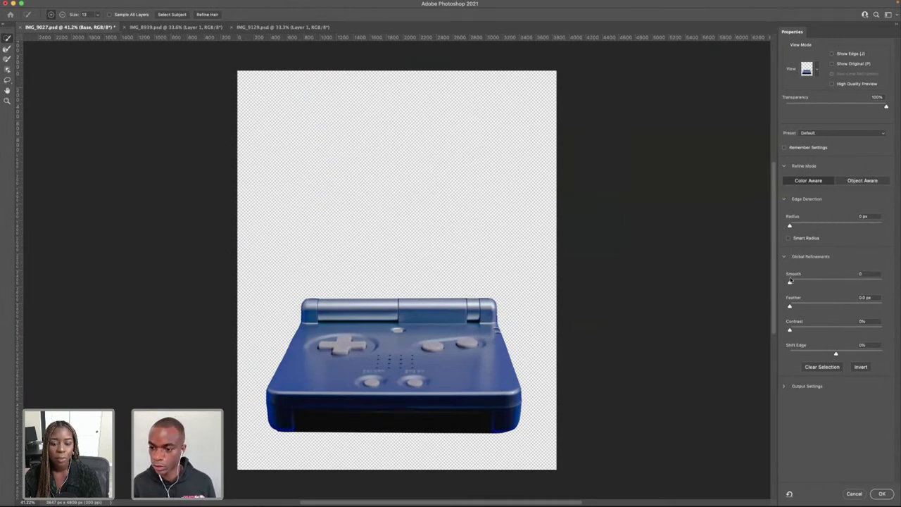
mouse_move(790, 306)
left_mouse_down()
mouse_move(819, 307)
mouse_move(802, 308)
left_mouse_up()
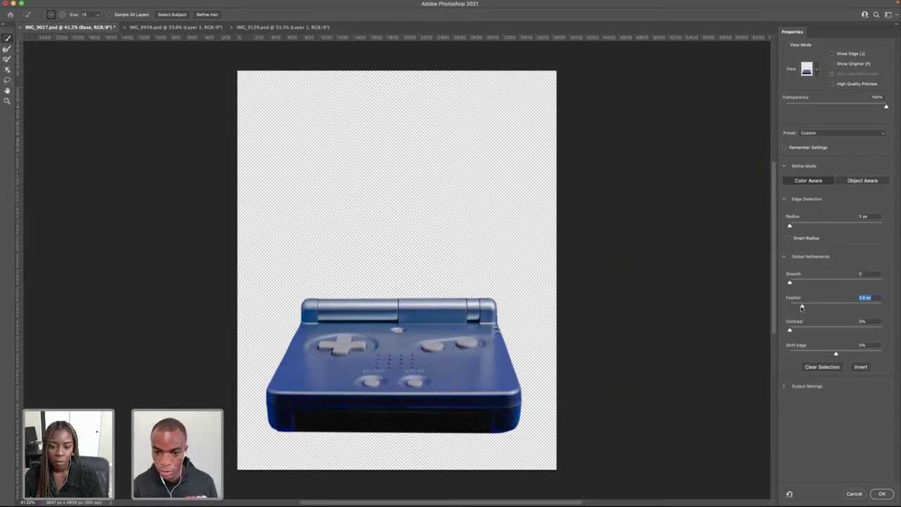
left_click(880, 494)
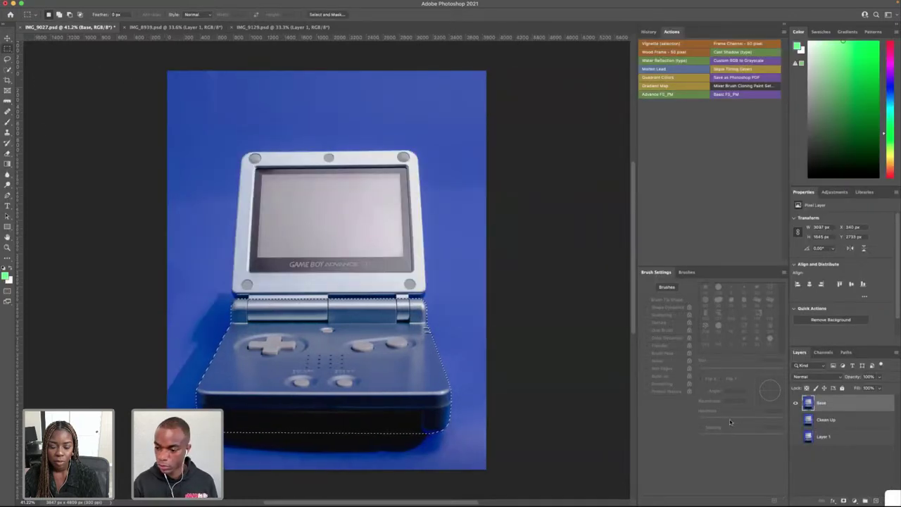
- Show the Clean Up and Layer 1 layers, and delete everything outside the console base from the Base layer by inverting the selection
left_click(795, 419)
left_click(795, 436)
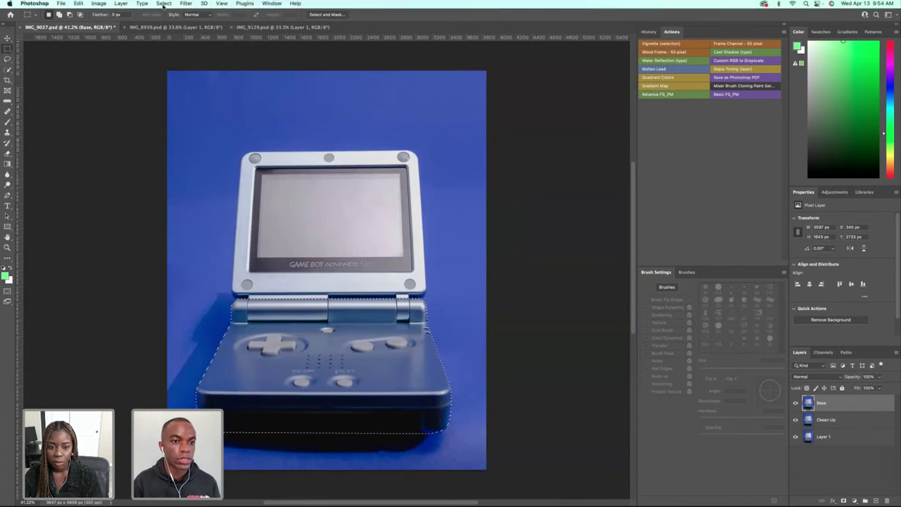
left_click(164, 4)
key("super+shift+i")
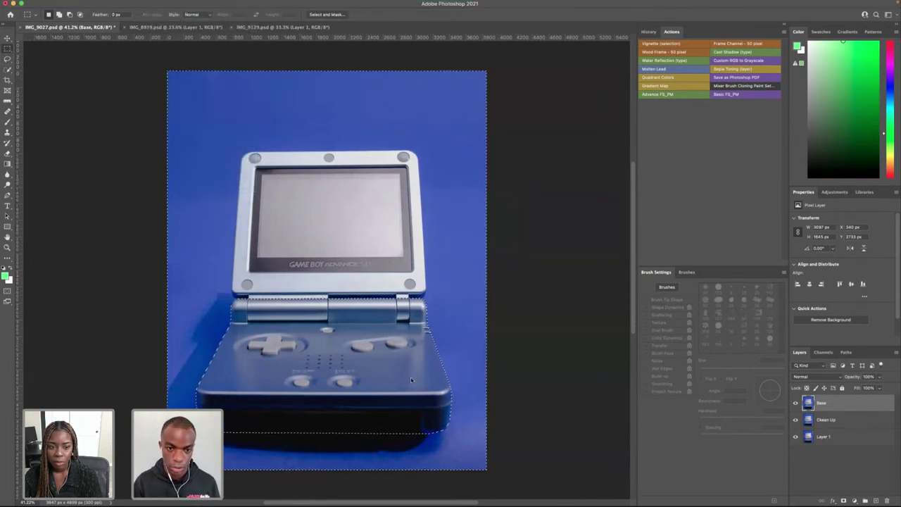
key("Delete")
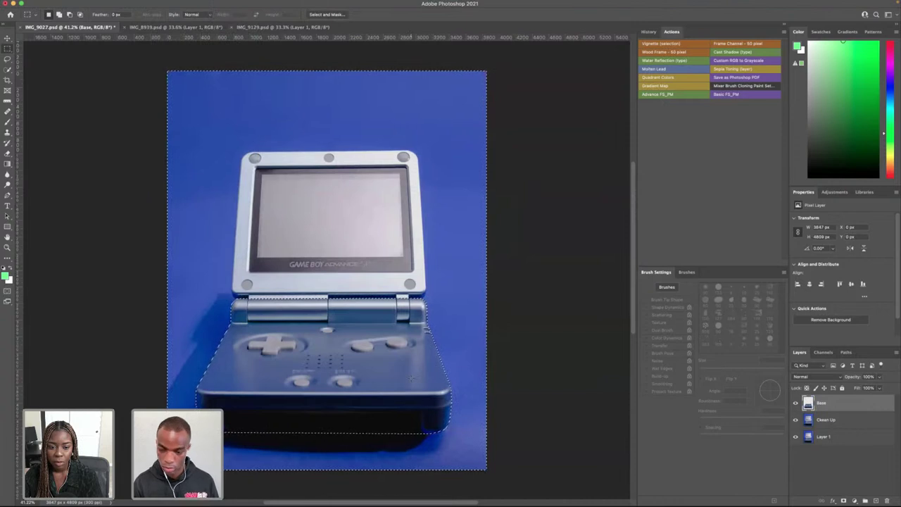
key("super+d")
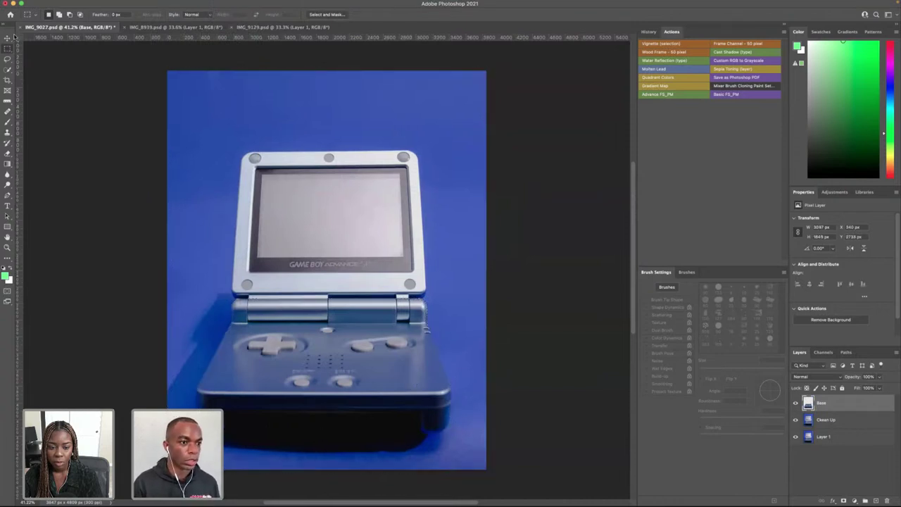
- Distort the Base layer with Free Transform, pulling its two lower corners down and outward past the canvas edges
left_click(8, 38)
key("super+t")
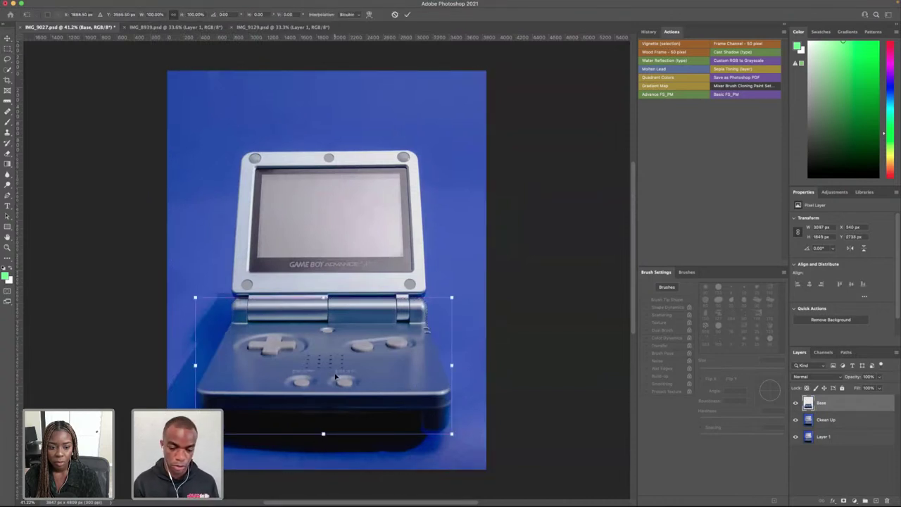
scroll(337, 378, "down", 3)
scroll(338, 352, "left", 1)
right_click(342, 315)
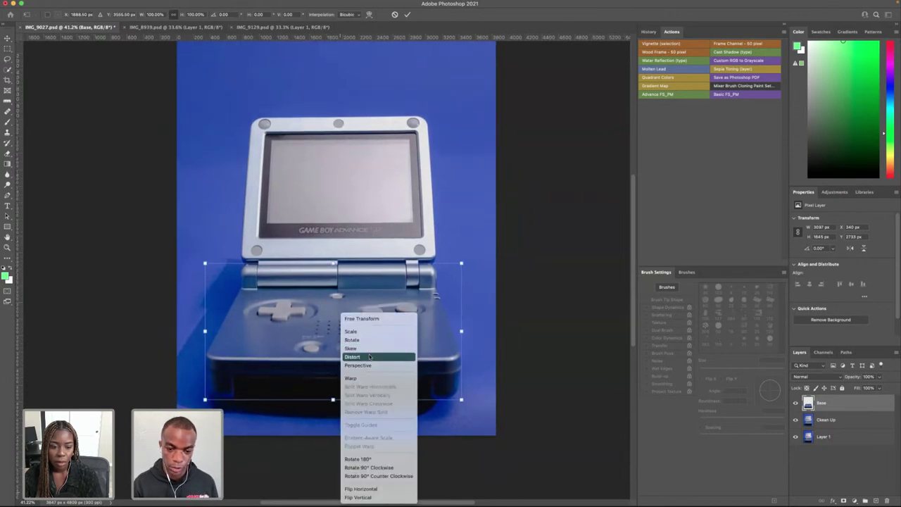
left_click(370, 357)
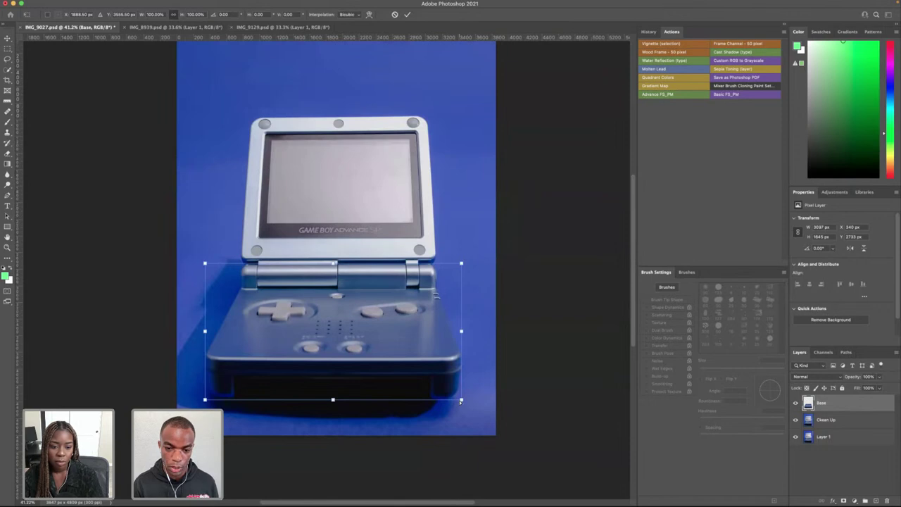
left_click_drag(462, 401, 520, 449)
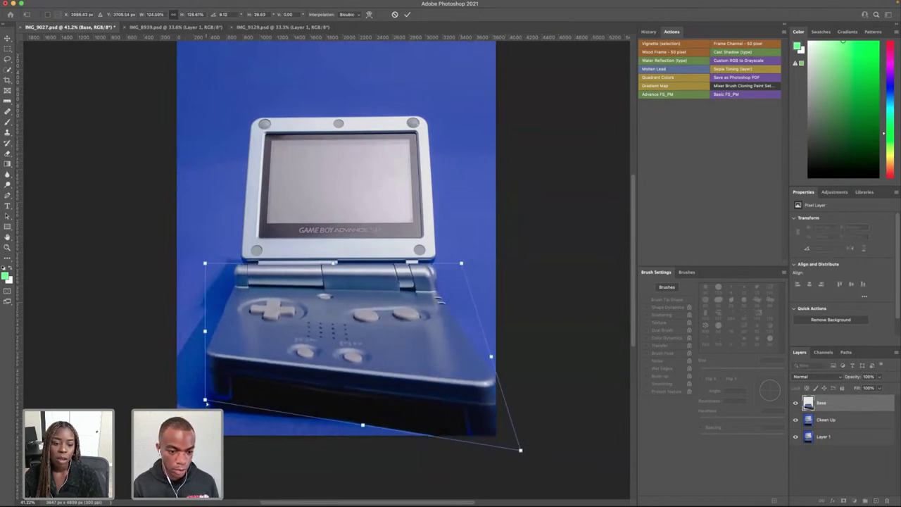
left_click_drag(205, 399, 142, 456)
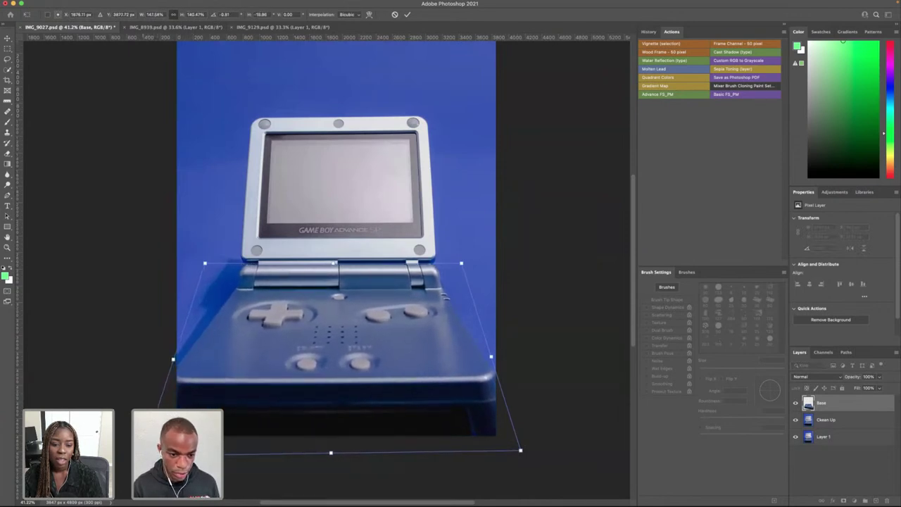
left_click_drag(520, 449, 537, 453)
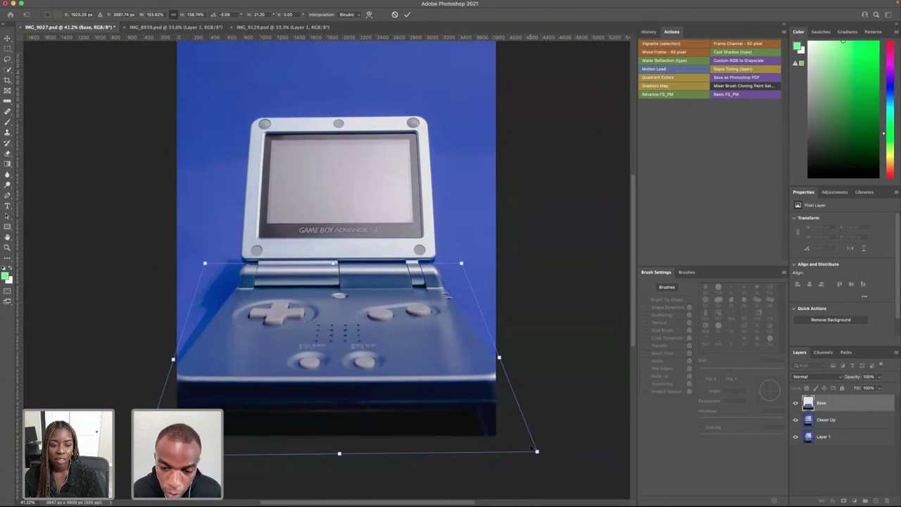
left_click_drag(537, 451, 537, 452)
- Try a Perspective transform on the Base layer's lower and upper handles, undoing the adjustments
right_click(341, 437)
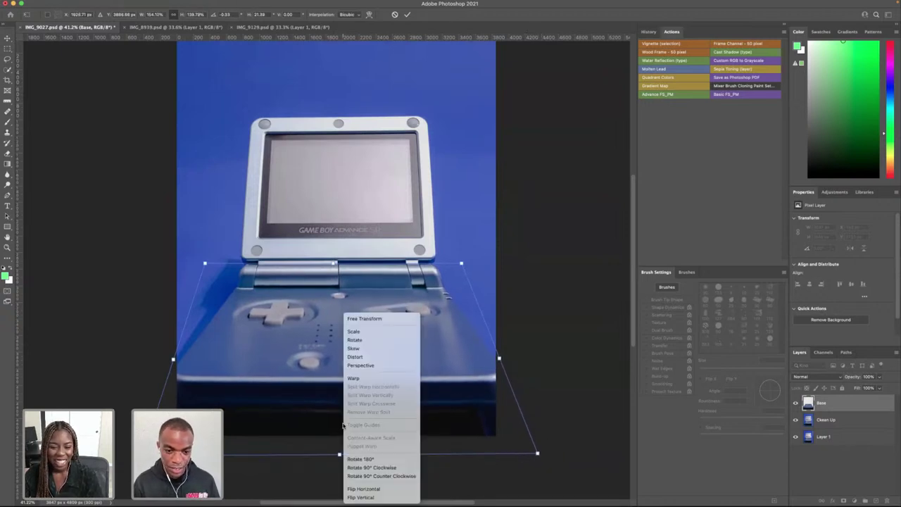
left_click(371, 365)
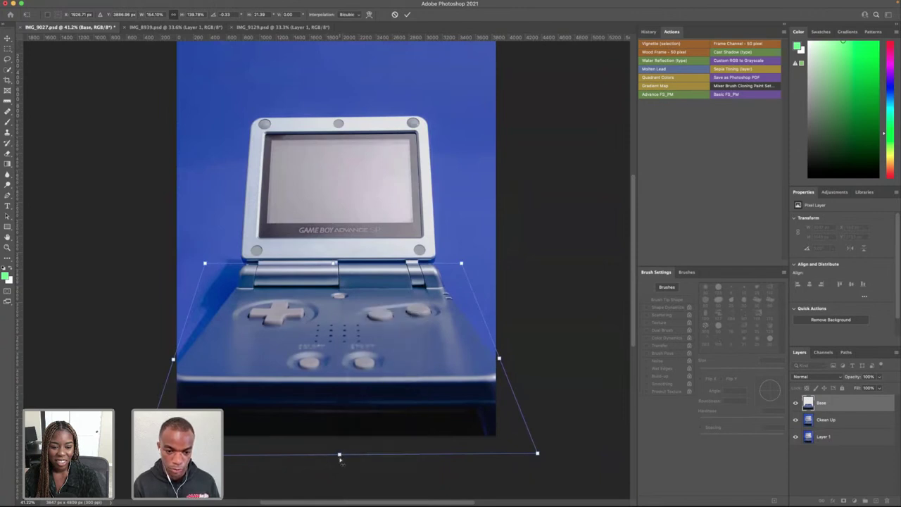
left_click_drag(340, 457, 340, 466)
mouse_move(538, 455)
left_mouse_down()
mouse_move(539, 465)
mouse_move(537, 454)
left_mouse_up()
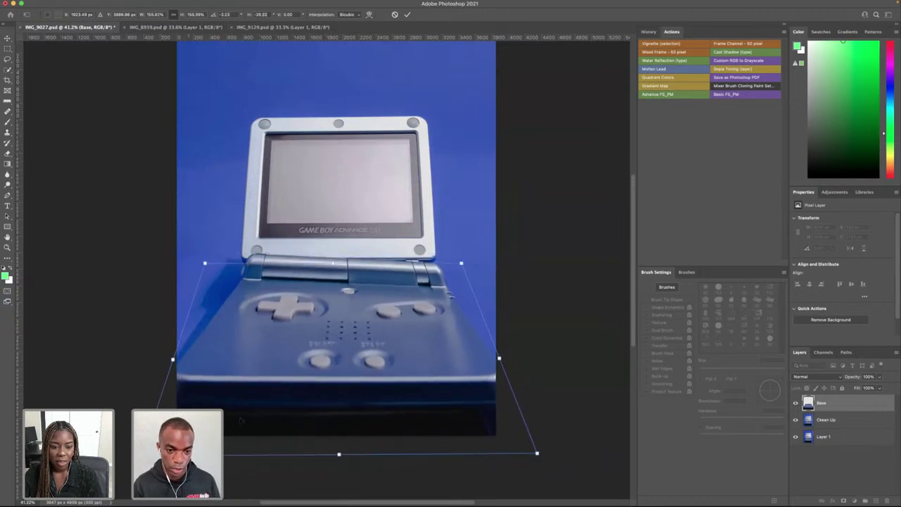
mouse_move(340, 456)
left_mouse_down()
mouse_move(326, 456)
mouse_move(338, 451)
left_mouse_up()
key("super+z")
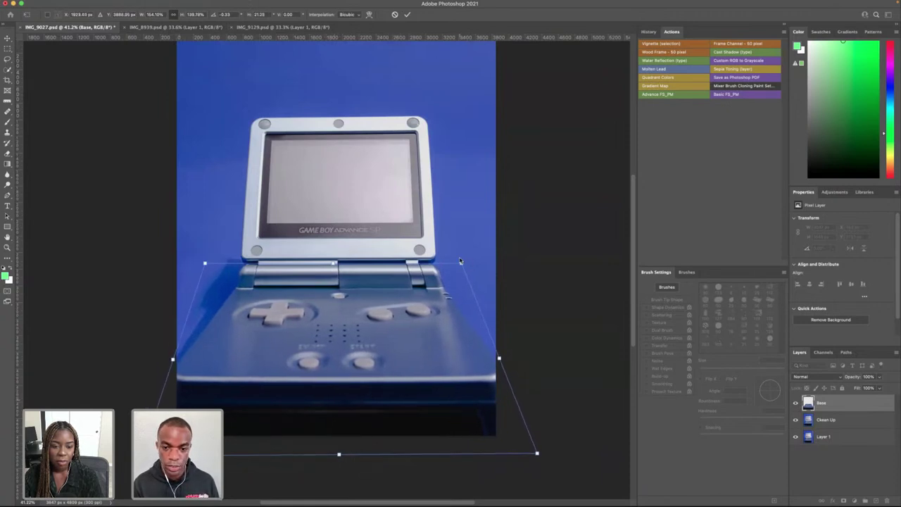
left_click_drag(461, 263, 462, 258)
key("super+z")
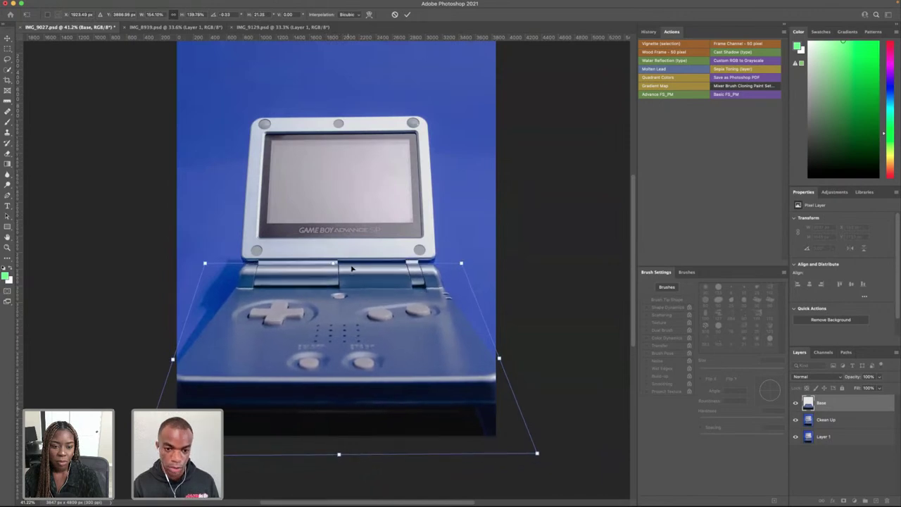
left_click_drag(334, 265, 335, 259)
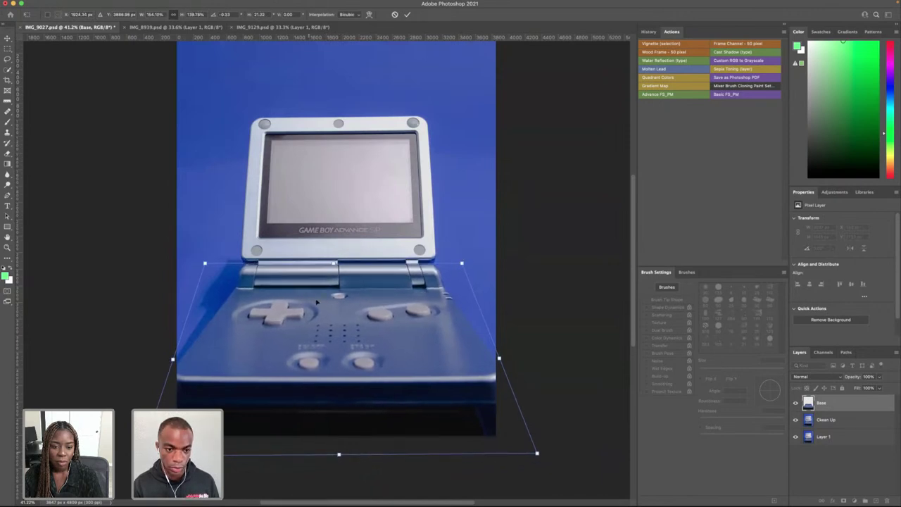
- Stretch the Base layer's two lower corners slightly further down and outward, and apply the transform
right_click(330, 367)
left_click(368, 347)
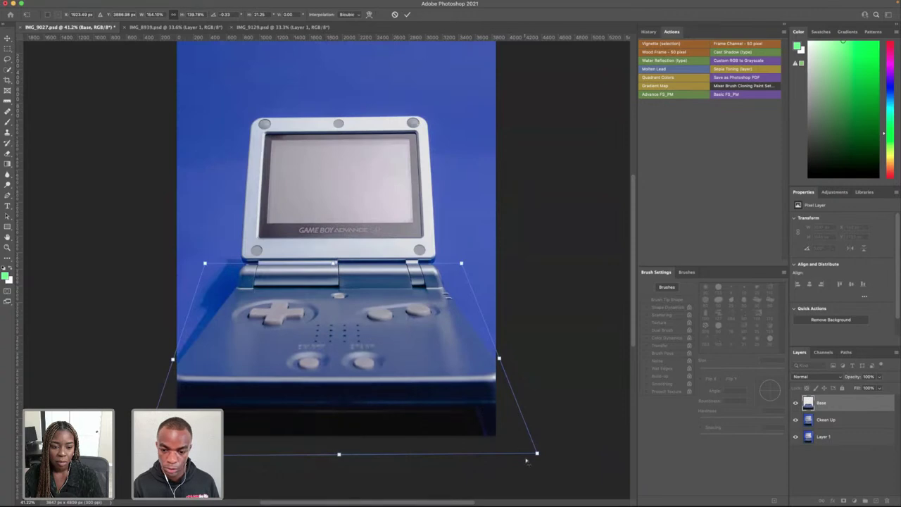
mouse_move(536, 453)
left_mouse_down()
mouse_move(552, 489)
mouse_move(543, 459)
left_mouse_up()
left_click_drag(138, 441, 125, 466)
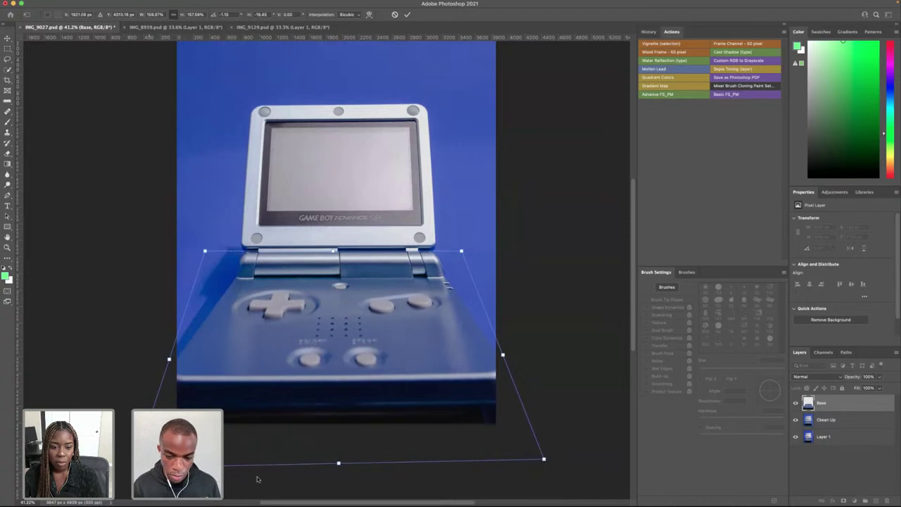
left_click_drag(543, 460, 544, 463)
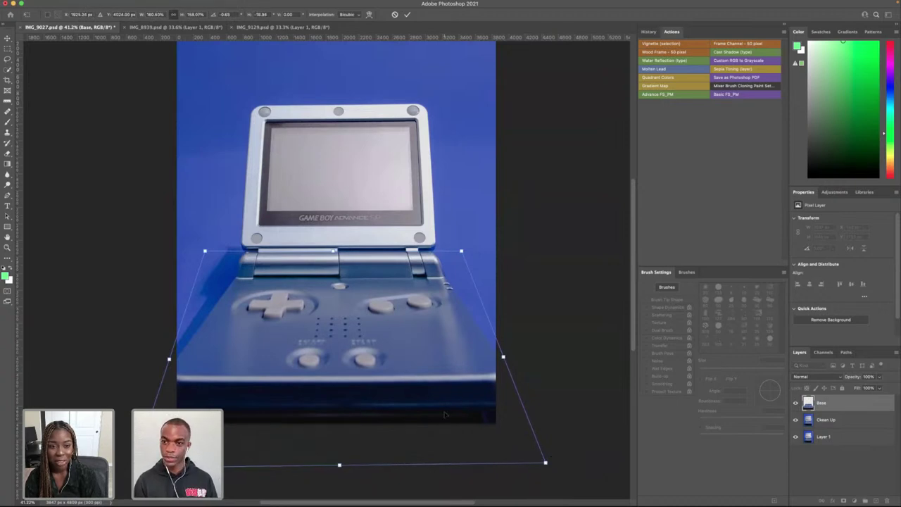
key("Return")
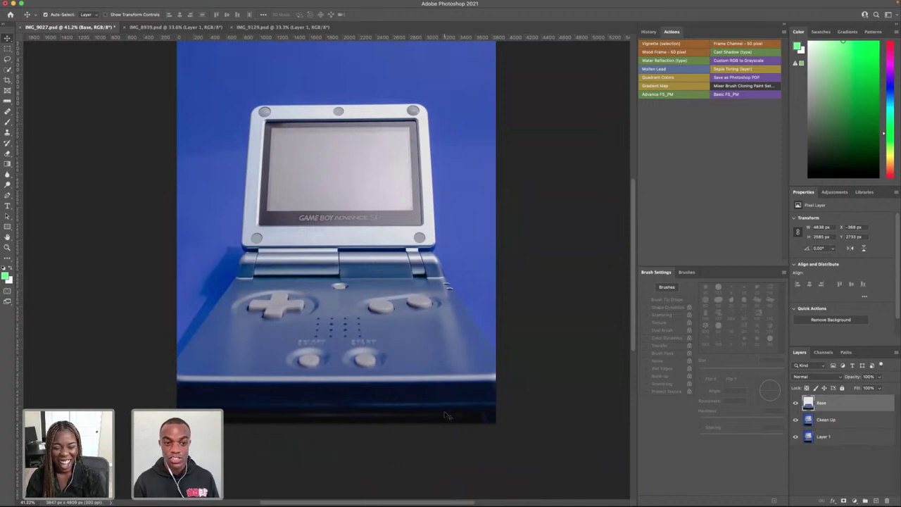
- Compare the image with and without the transformed Base layer and examine the whole composition
scroll(454, 387, "up", 1)
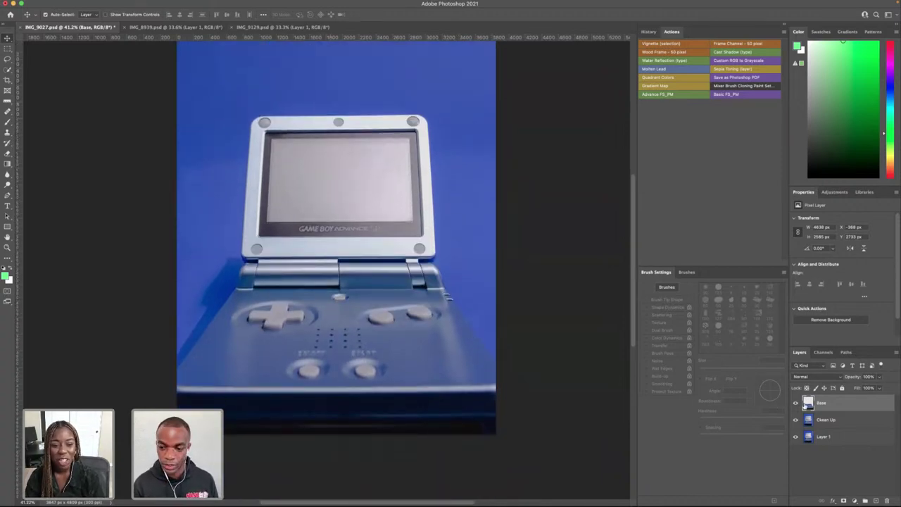
left_click(797, 403)
left_click(797, 404)
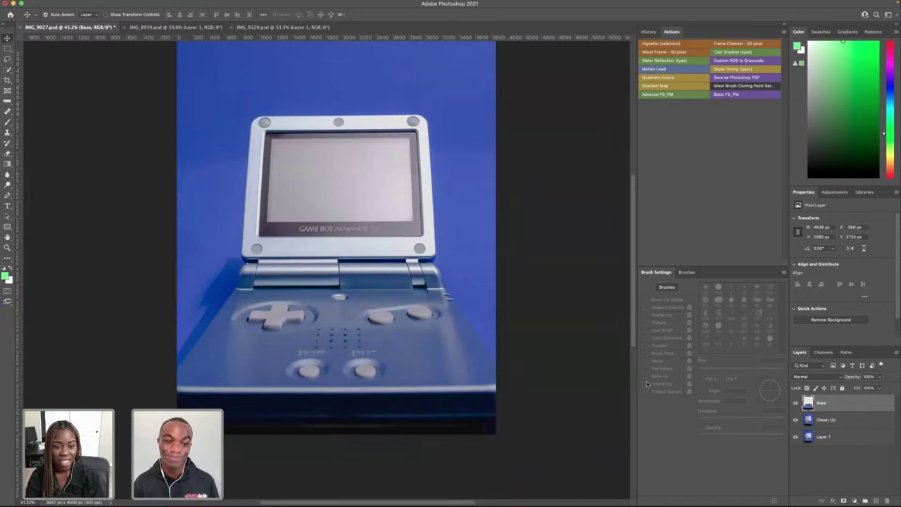
scroll(280, 263, "up", 3)
scroll(280, 262, "down", 3)
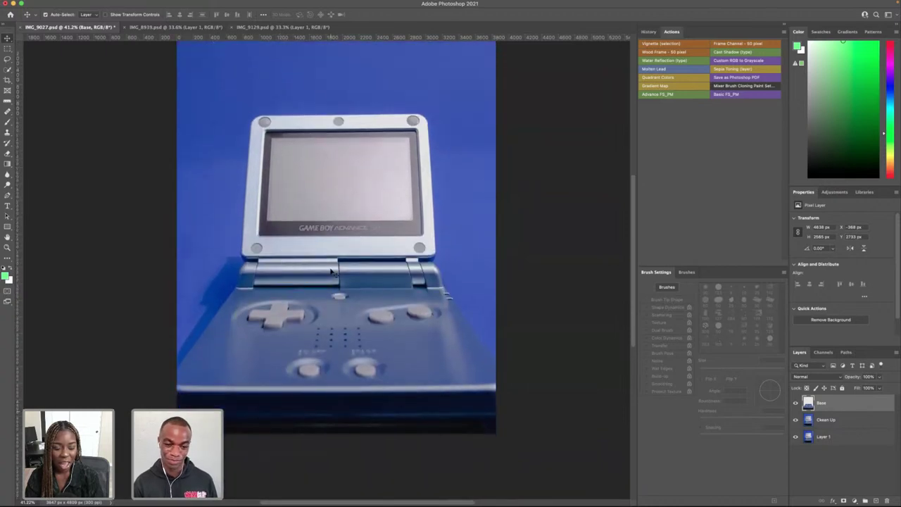
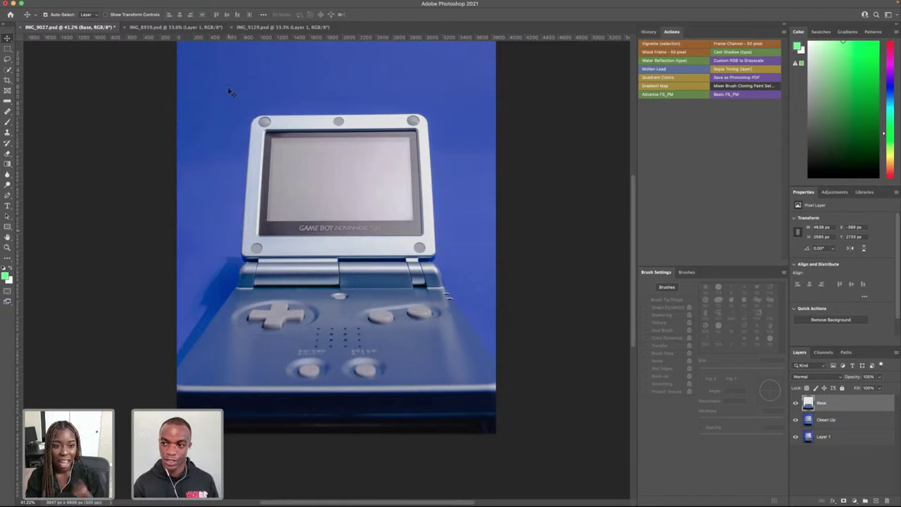
scroll(230, 92, "up", 1)
scroll(230, 92, "right", 1)
scroll(223, 94, "up", 5)
scroll(220, 94, "down", 4)
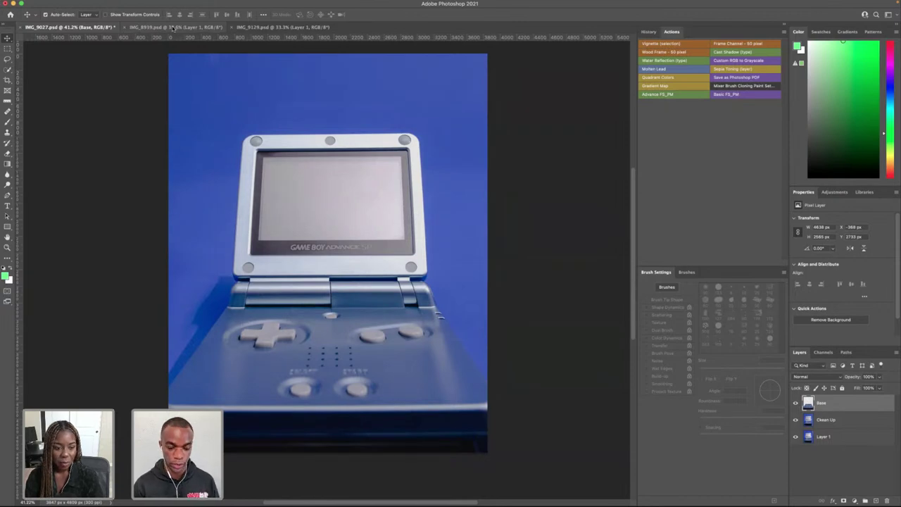
- Switch to IMG_8939.psd and add a new layer above Layer 0 for Clone Stamp retouching around the front foot's sock
left_click(173, 27)
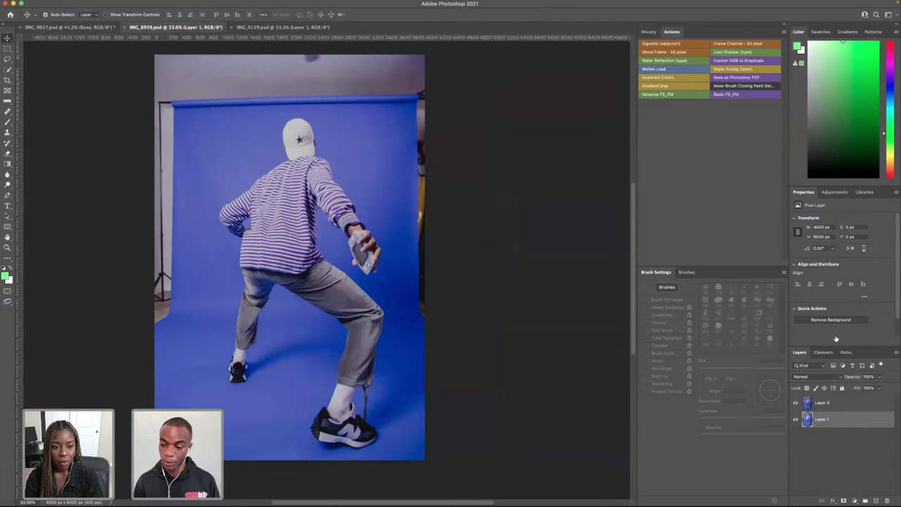
left_click(823, 406)
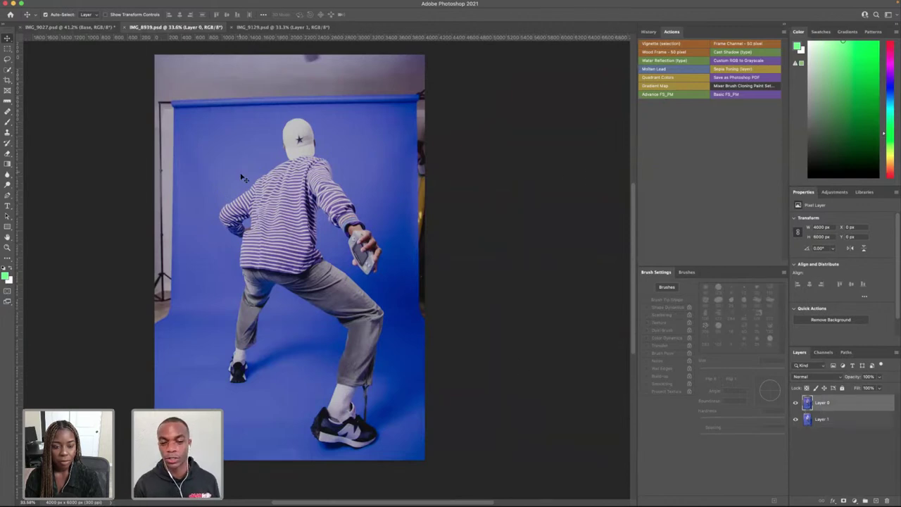
left_click(7, 138)
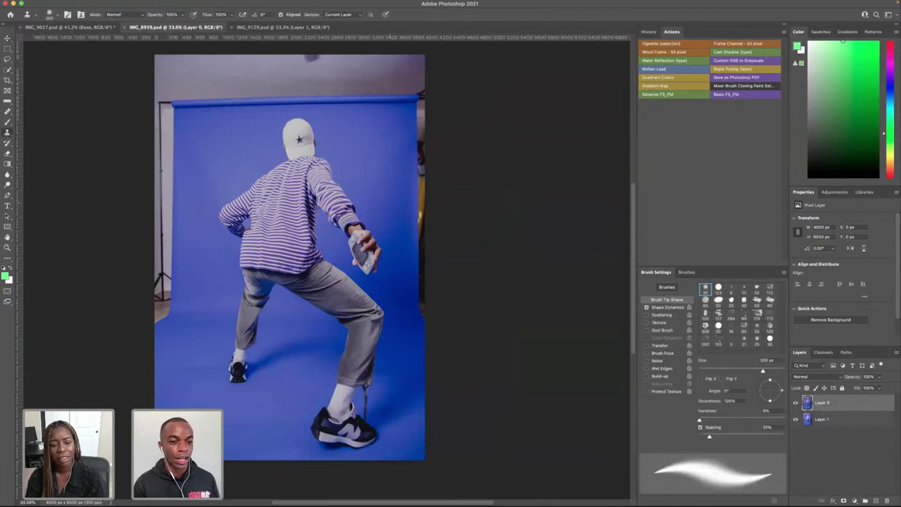
scroll(345, 222, "up", 10)
scroll(348, 221, "down", 6)
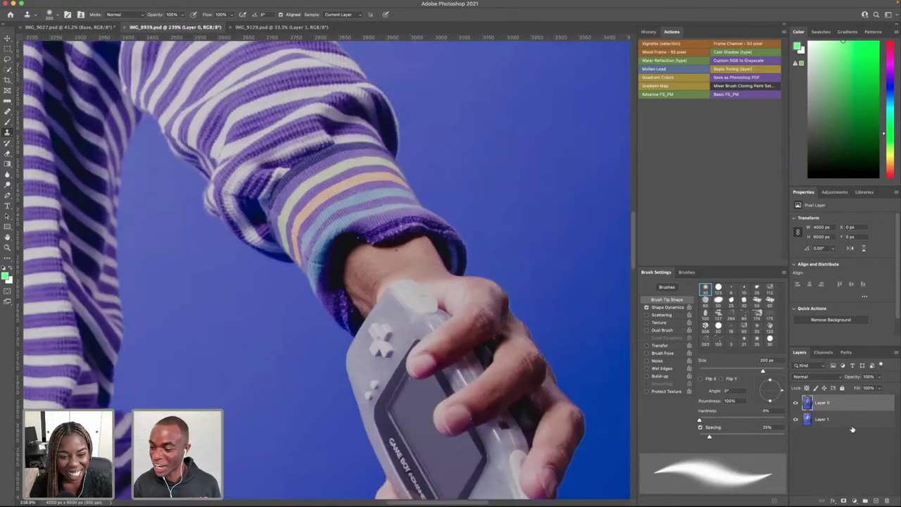
scroll(283, 244, "left", 3)
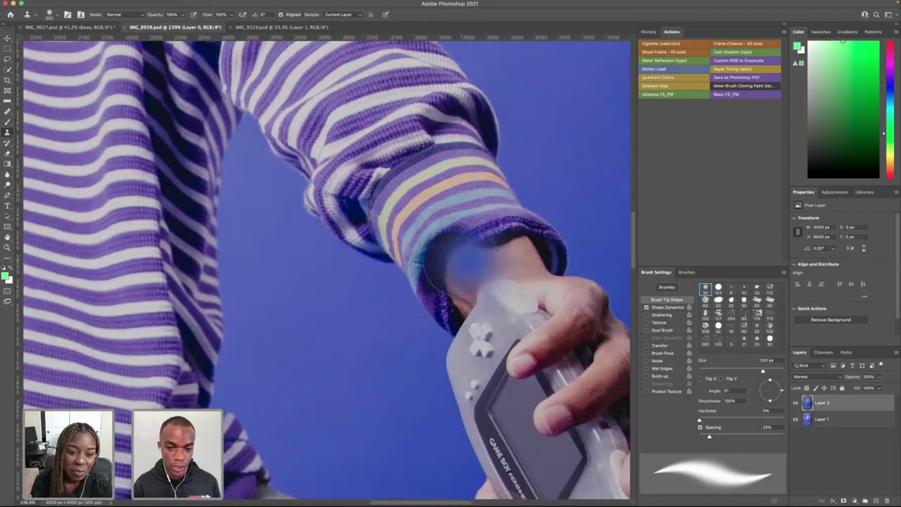
scroll(301, 309, "down", 10)
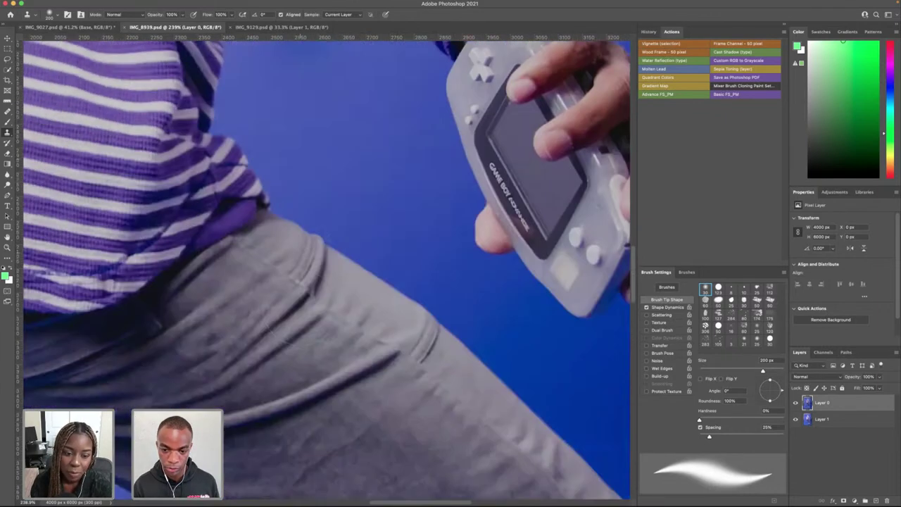
scroll(301, 308, "down", 10)
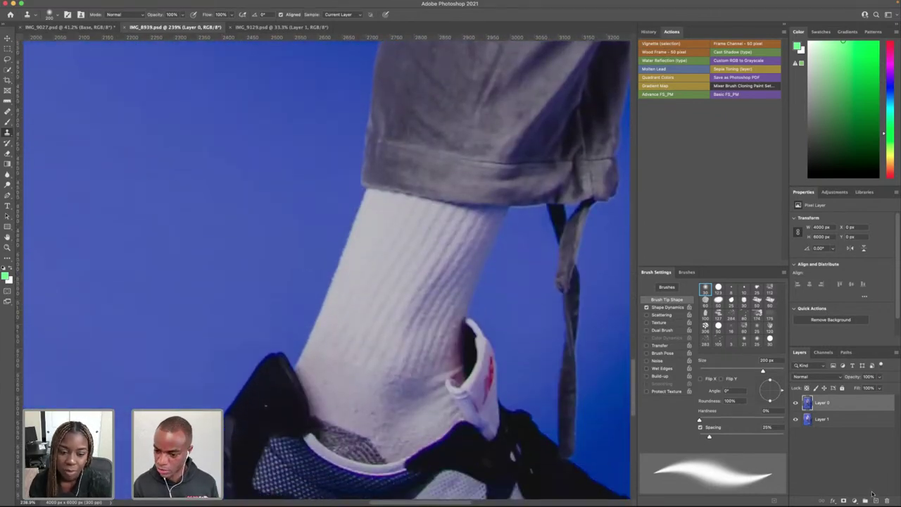
left_click(866, 500)
- Reduce the Clone Stamp brush to 50 px and set it to sample All Layers
key("bracketleft")
key("bracketleft")
key("bracketleft")
key("bracketleft")
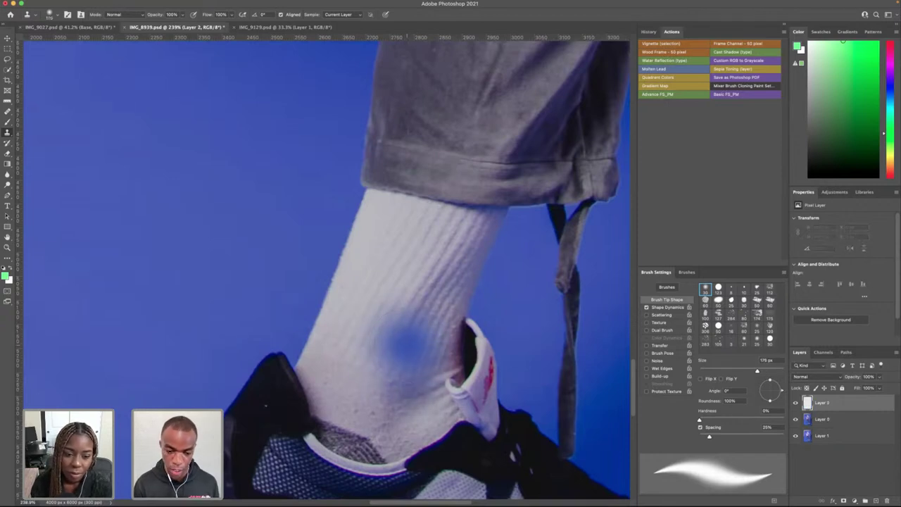
key("bracketleft")
key("bracketleft")
left_click(408, 345, "alt")
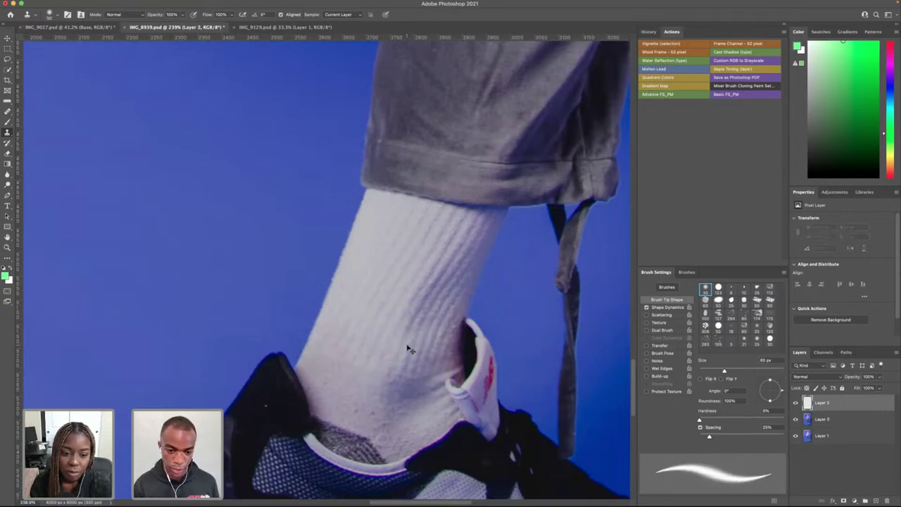
scroll(385, 420, "down", 5)
scroll(407, 291, "down", 1)
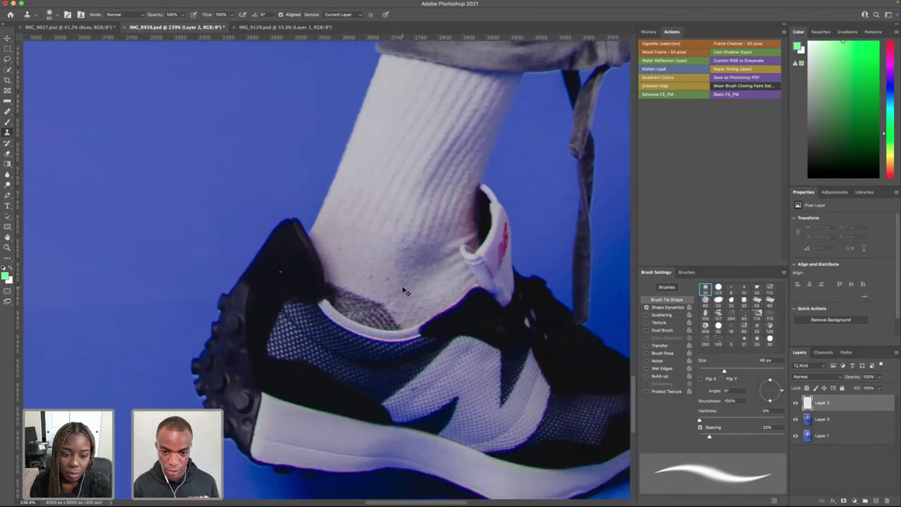
key("bracketleft")
key("bracketleft")
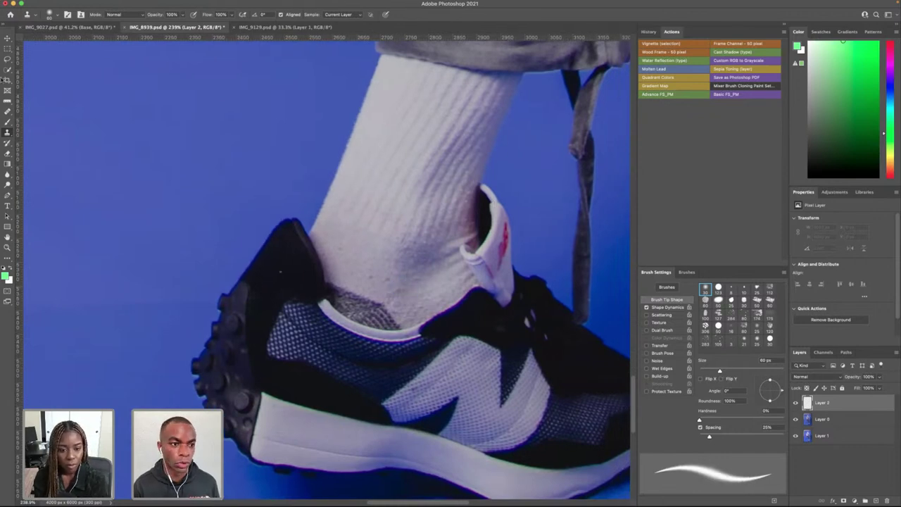
left_click(338, 14)
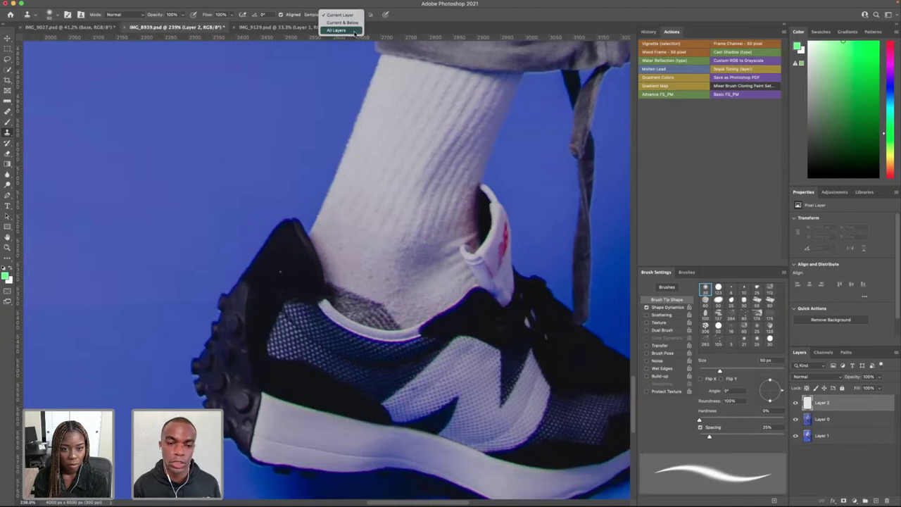
left_click(336, 30)
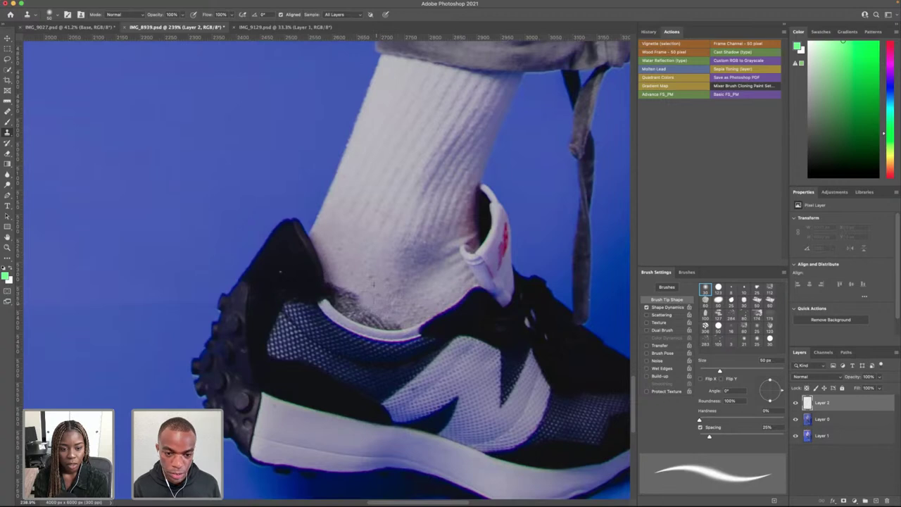
- Clone clean white sock texture over the grey patch above the shoe's collar on the new layer
mouse_move(353, 301)
left_mouse_down()
mouse_move(333, 288)
mouse_move(368, 312)
mouse_move(392, 310)
mouse_move(385, 319)
mouse_move(344, 297)
mouse_move(359, 309)
mouse_move(416, 308)
mouse_move(360, 262)
mouse_move(373, 274)
mouse_move(362, 299)
mouse_move(377, 284)
left_mouse_up()
left_click(397, 320)
left_click(363, 305, "alt")
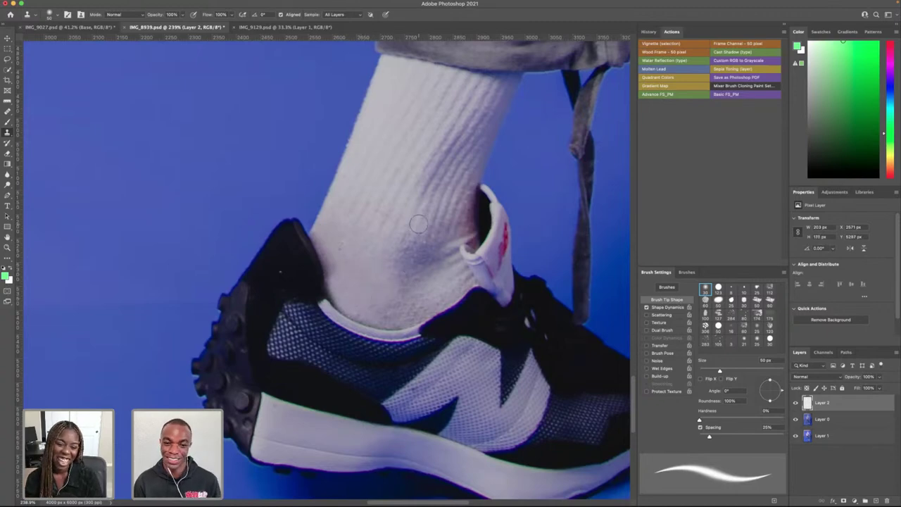
- Add a new layer above Layer 2 for retouching the striped sleeve's cuff at the wrist holding the Game Boy
scroll(418, 225, "up", 10)
scroll(418, 225, "up", 5)
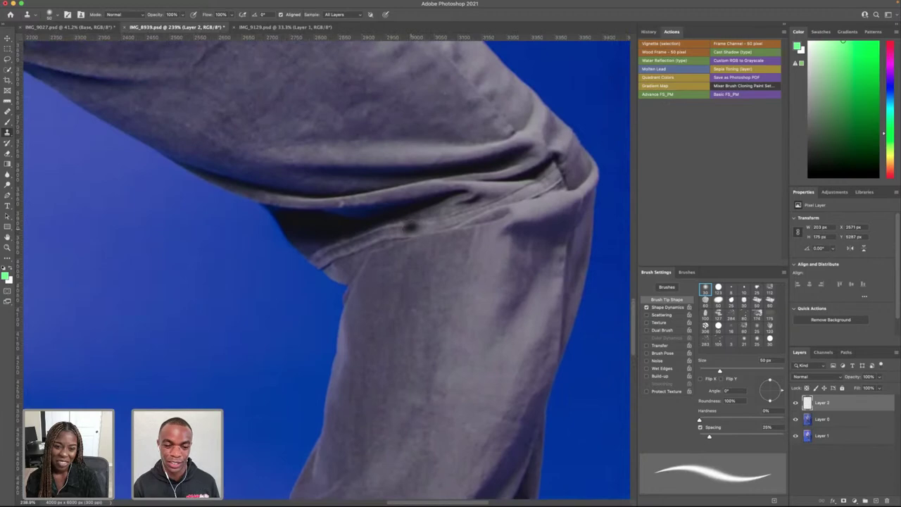
scroll(415, 226, "up", 10)
scroll(415, 227, "up", 15)
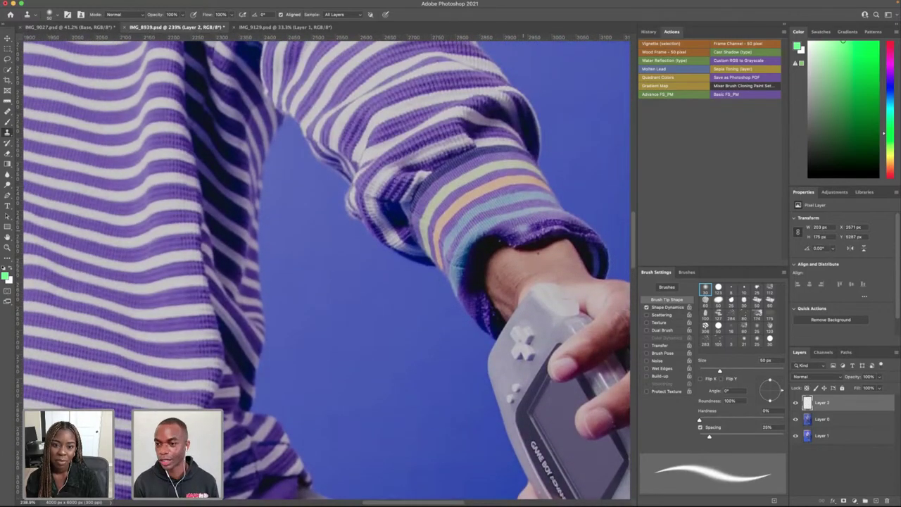
scroll(522, 232, "up", 5)
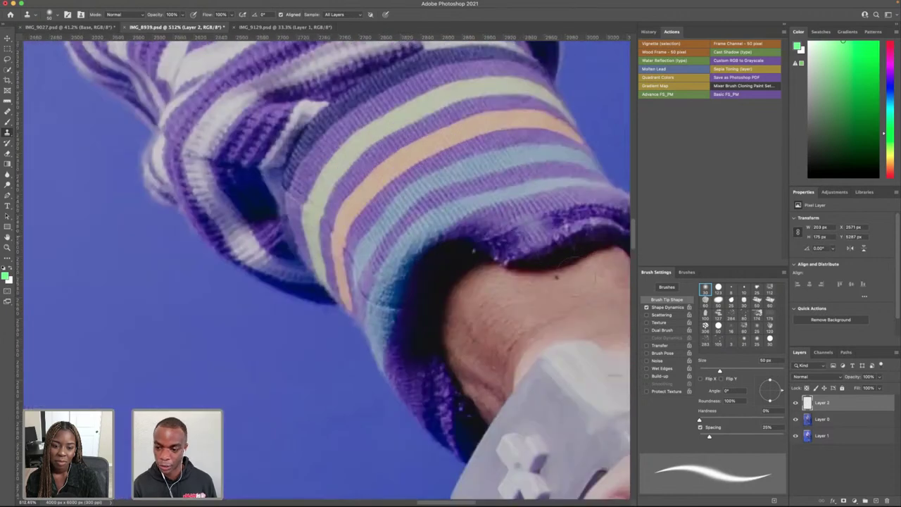
scroll(518, 278, "right", 5)
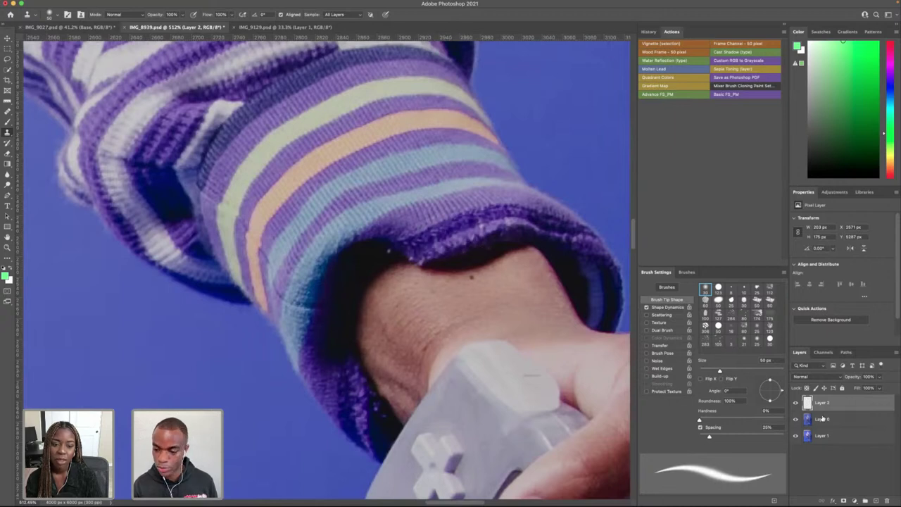
left_click(876, 500)
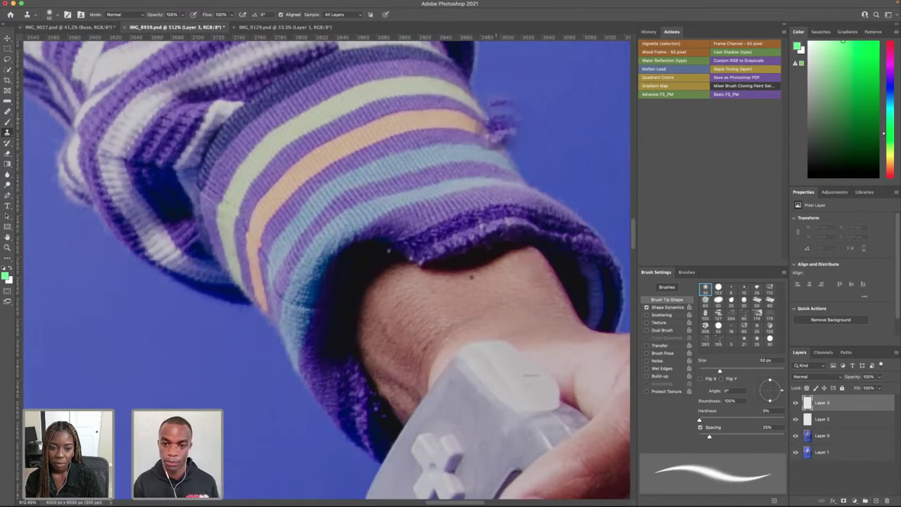
- Clone the sleeve's cuff edge onto the blue background beside the wrist on Layer 3
scroll(493, 132, "down", 3)
scroll(493, 132, "down", 2)
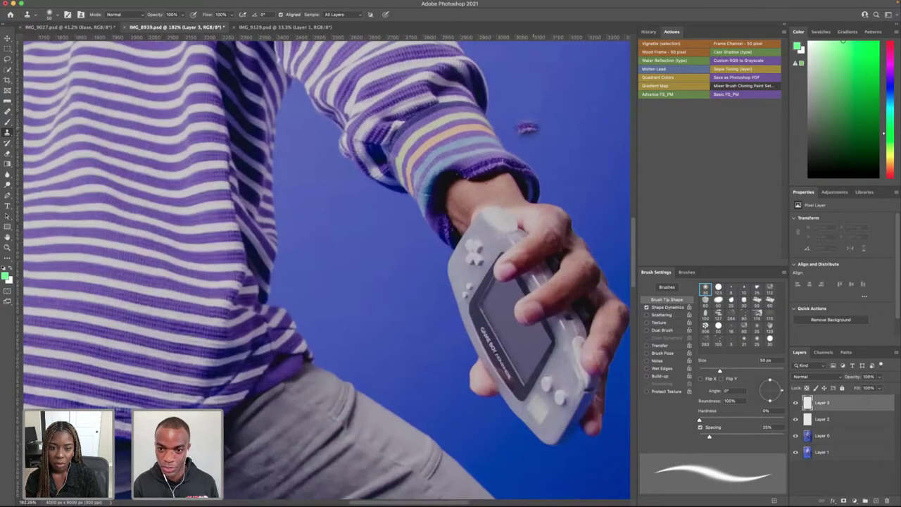
mouse_move(532, 128)
left_mouse_down()
mouse_move(558, 141)
mouse_move(565, 166)
mouse_move(517, 114)
mouse_move(496, 107)
mouse_move(496, 132)
mouse_move(510, 139)
mouse_move(475, 143)
mouse_move(486, 113)
left_mouse_up()
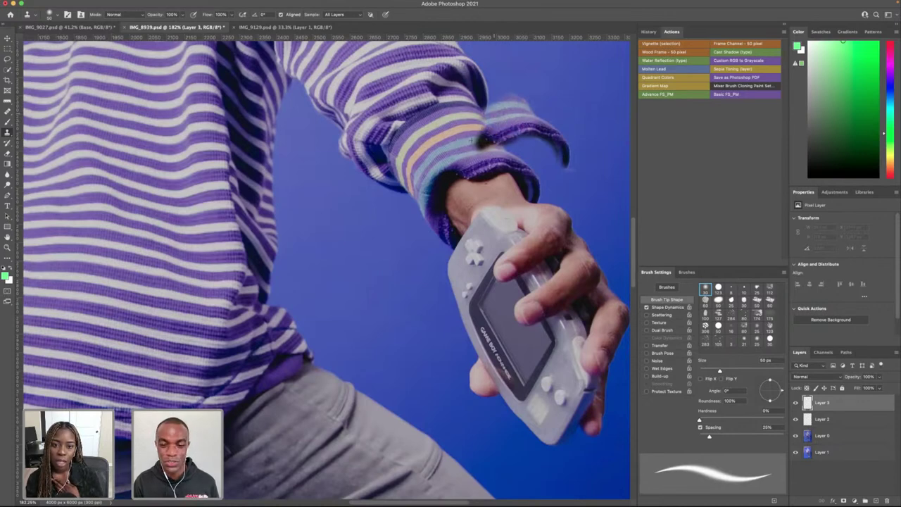
- Move the cloned cuff piece onto the sleeve opening and rotate it about -58° to follow the cuff's inner curve
left_click(7, 39)
mouse_move(502, 147)
left_mouse_down()
mouse_move(477, 166)
mouse_move(482, 221)
left_mouse_up()
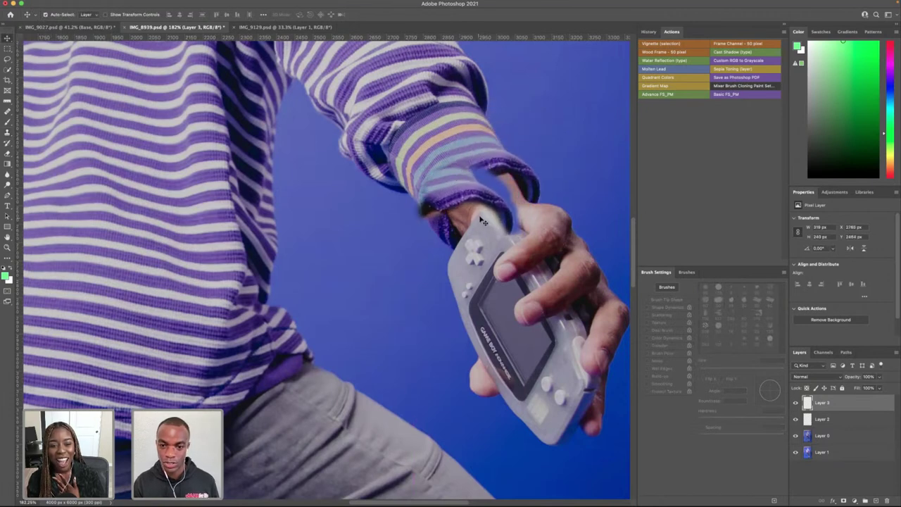
key("super+t")
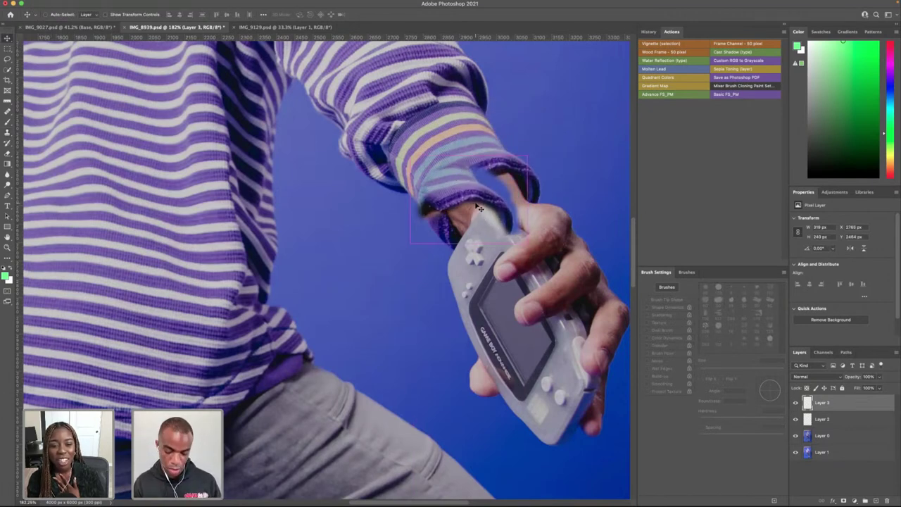
left_click_drag(538, 248, 587, 171)
left_click_drag(476, 204, 436, 198)
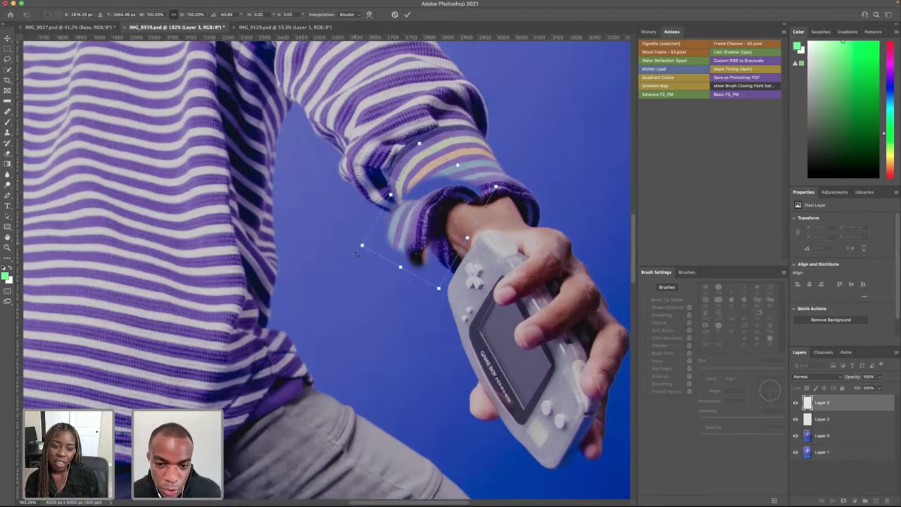
left_click_drag(443, 178, 489, 169)
left_click_drag(544, 166, 441, 169)
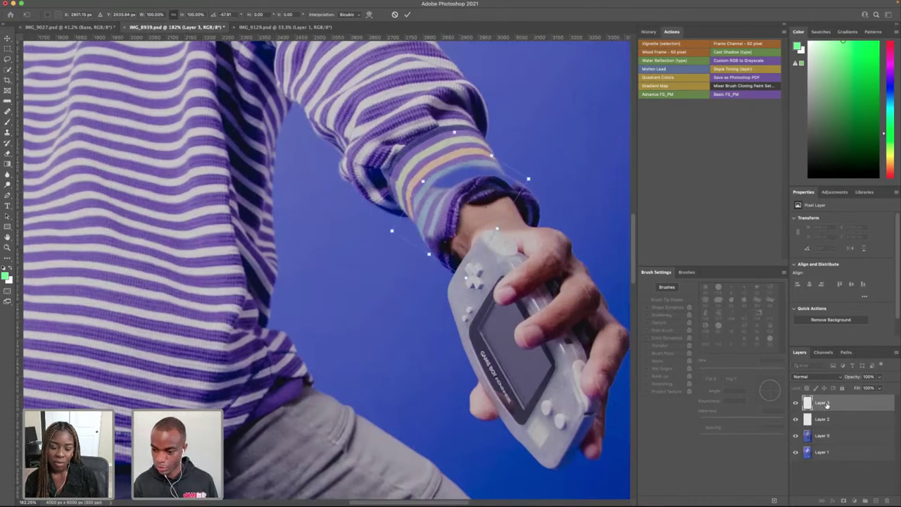
key("Return")
- Try to reveal the cloned cuff piece through an inverted layer mask on Layer 3 with a 50 px brush
left_click(843, 501)
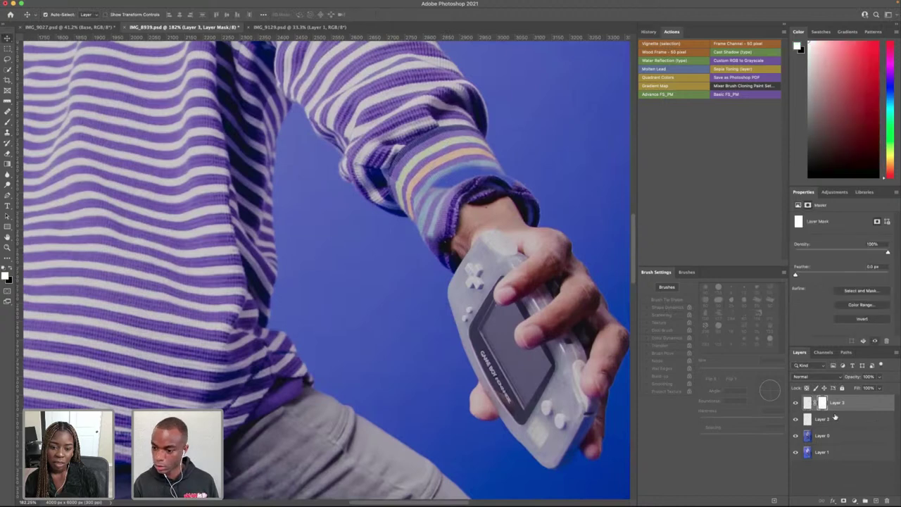
key("super+i")
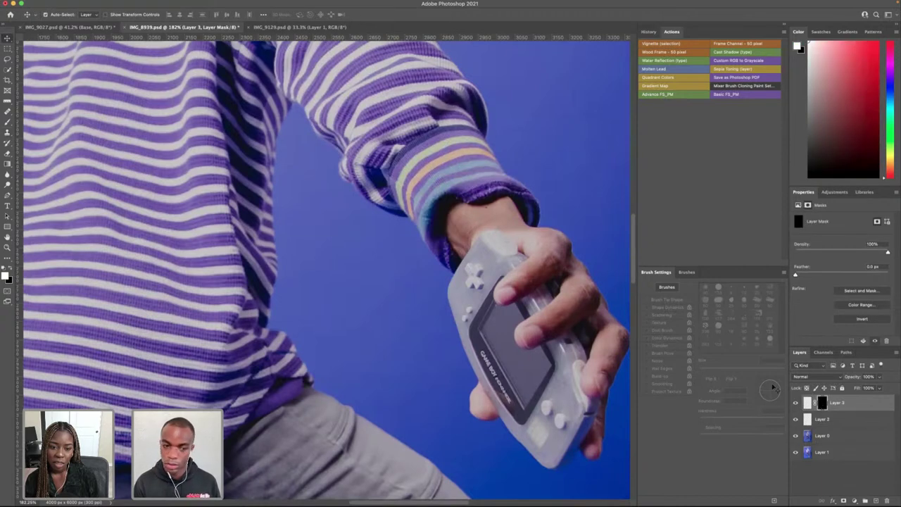
left_click(8, 121)
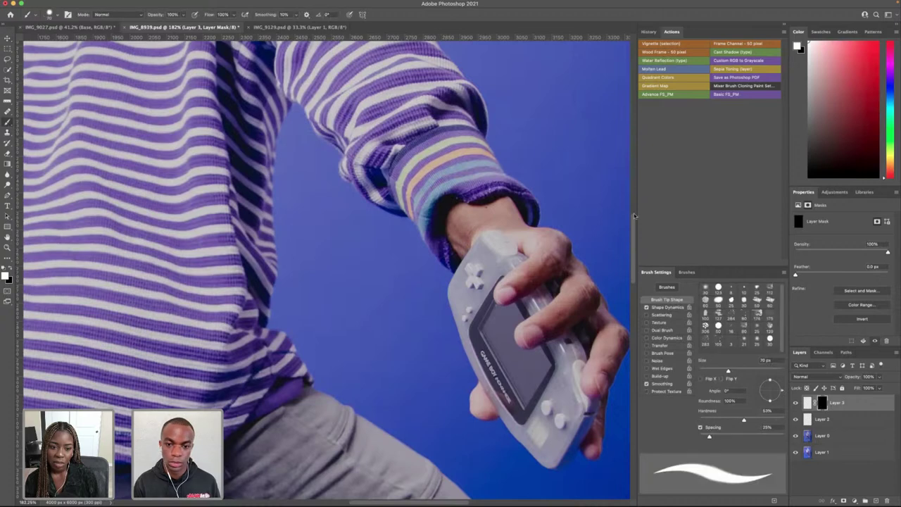
scroll(492, 181, "up", 5)
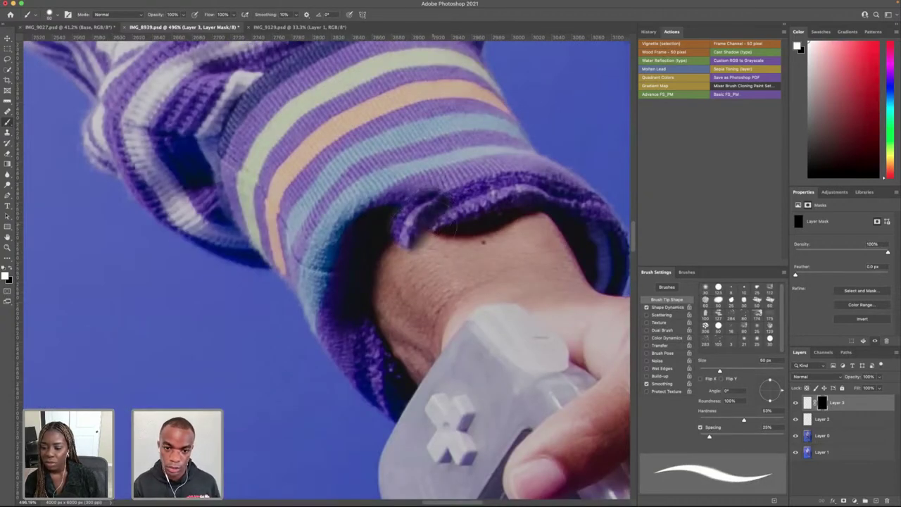
left_click(807, 405)
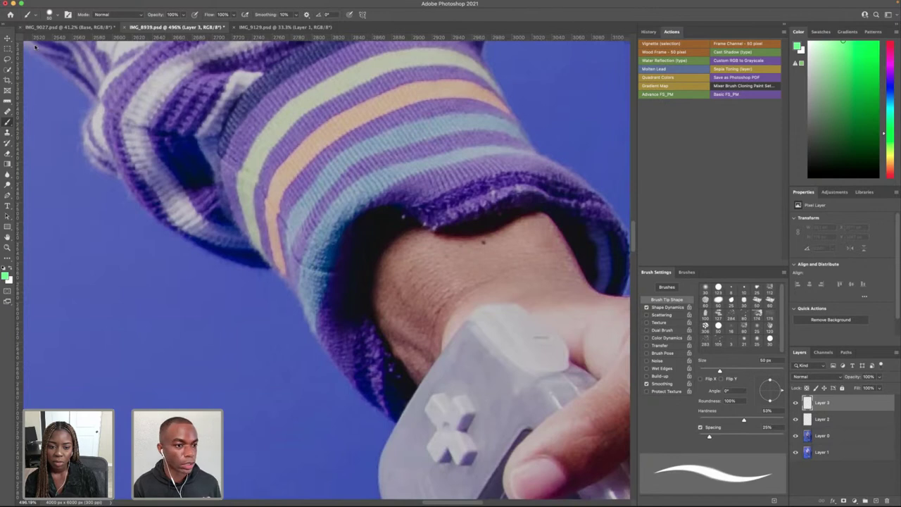
- Clone the purple cuff edge onto Layer 3 as a separate strip across the sleeve's stripes above the wrist
left_click(8, 132)
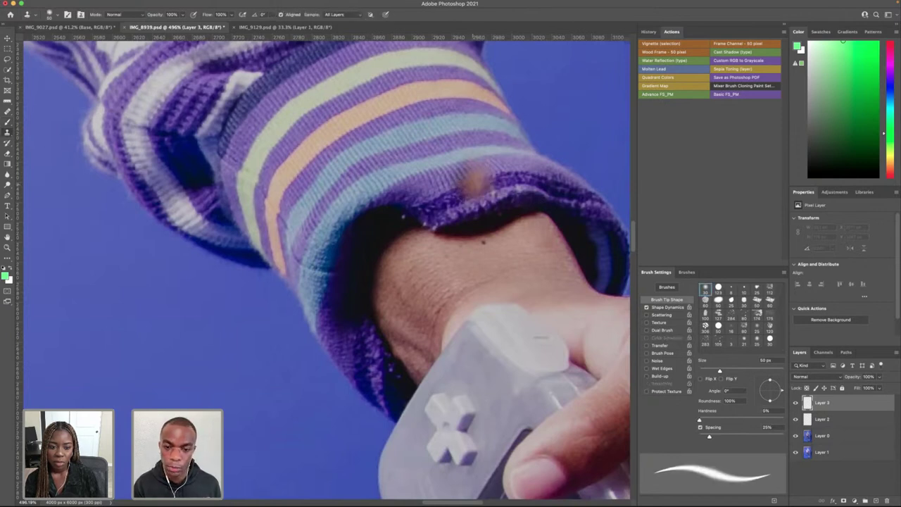
left_click(471, 190)
left_click(466, 198)
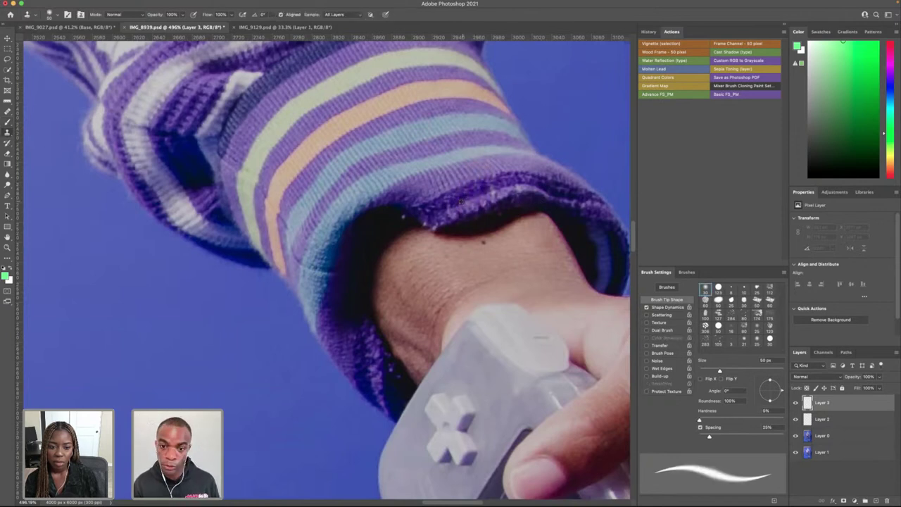
left_click(442, 148)
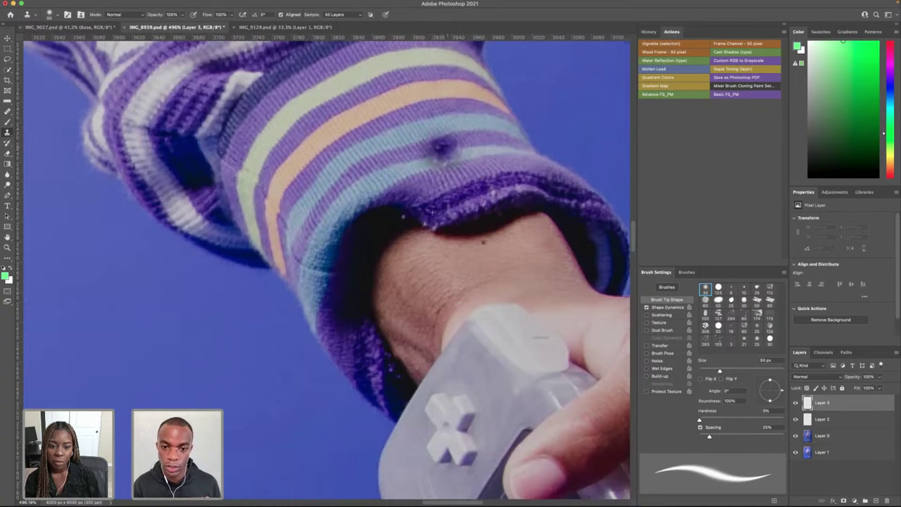
mouse_move(442, 148)
left_mouse_down()
mouse_move(545, 113)
mouse_move(587, 116)
mouse_move(591, 128)
left_mouse_up()
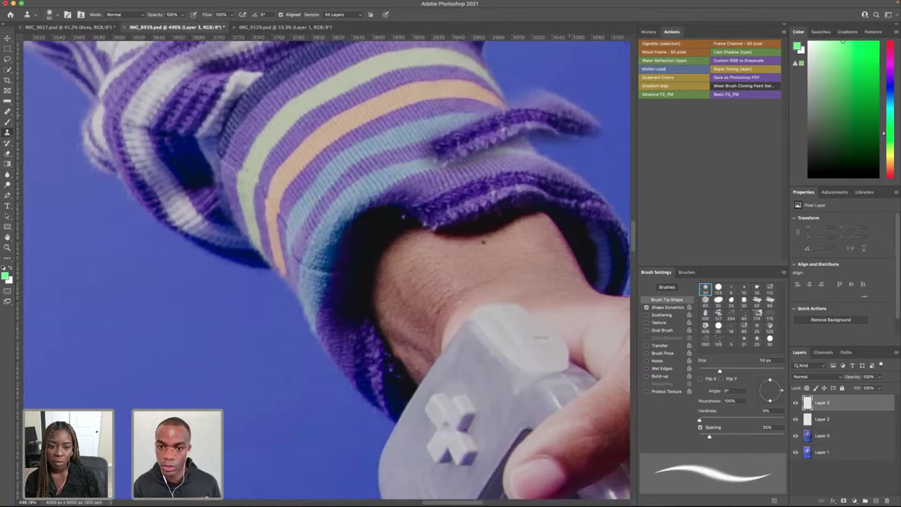
left_click(193, 194)
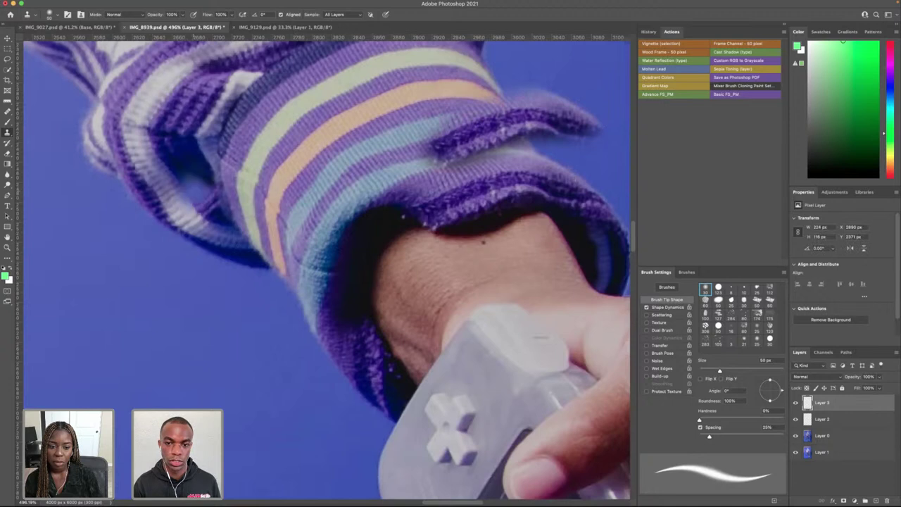
key("ctrl+z")
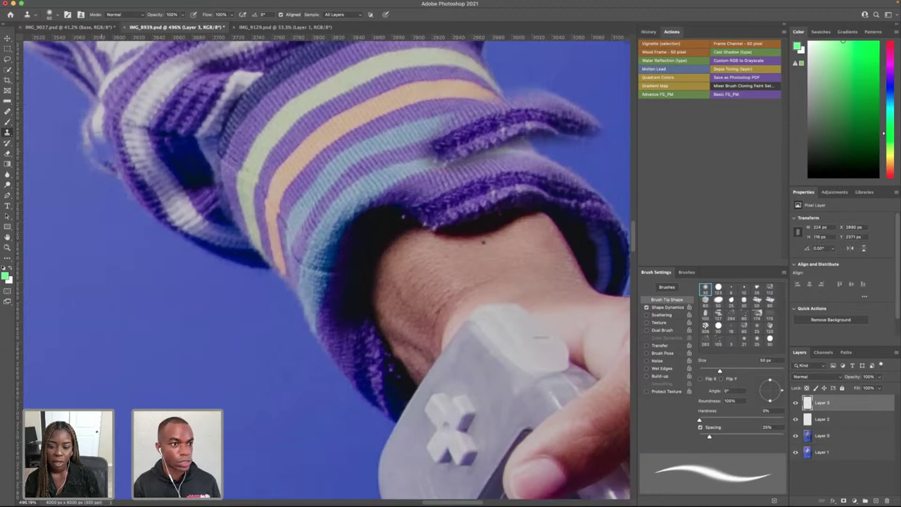
- Move the cloned cuff strip over the dark gap in the sleeve opening and rotate it about -66° with Free Transform
left_click(8, 38)
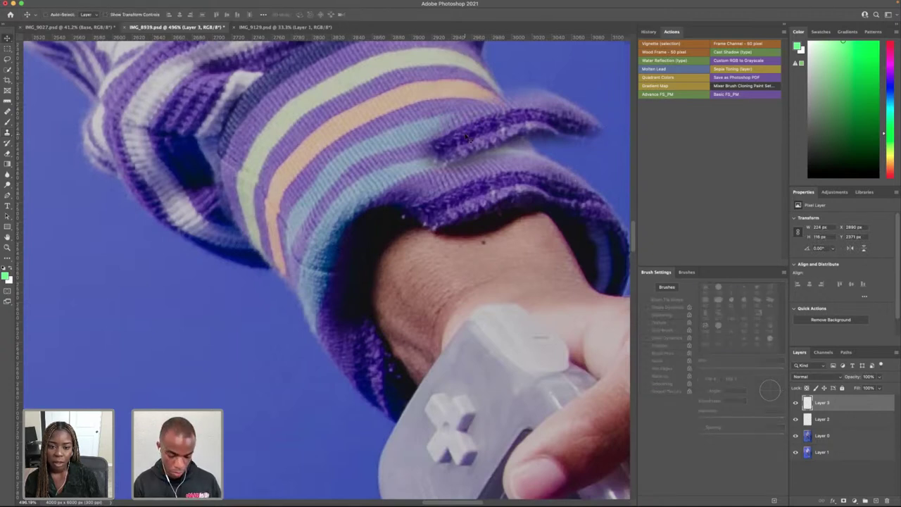
key("ctrl+t")
left_click_drag(464, 131, 300, 337)
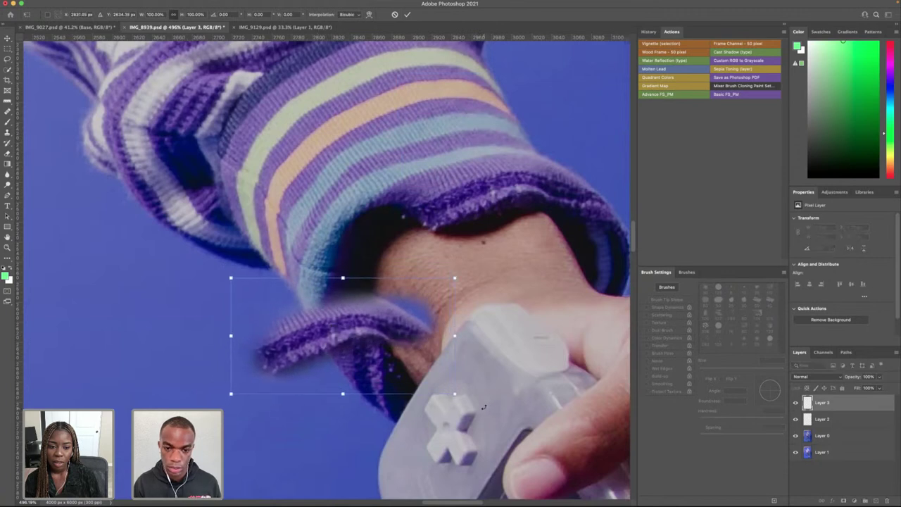
left_click_drag(483, 406, 393, 250)
- Warp the rotated cuff strip on Layer 3 so its upper end bends along the existing purple cuff edge above the wrist
right_click(425, 223)
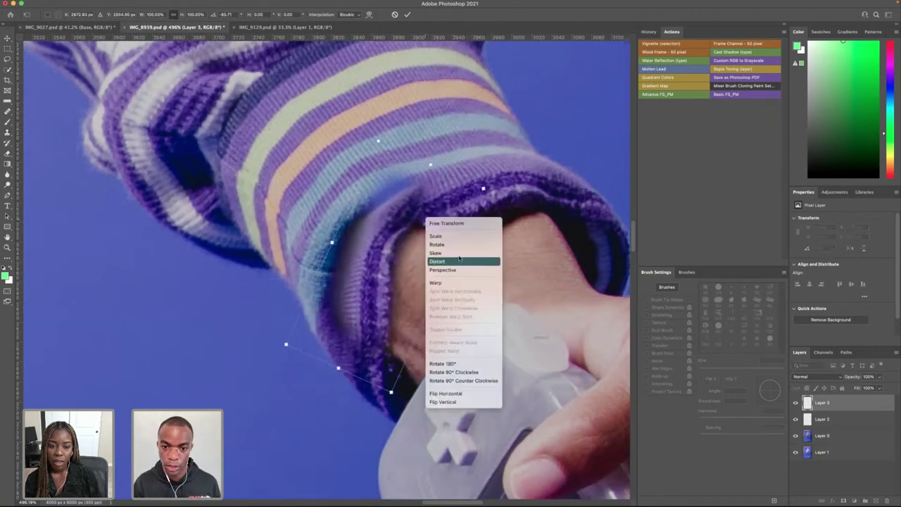
left_click(453, 285)
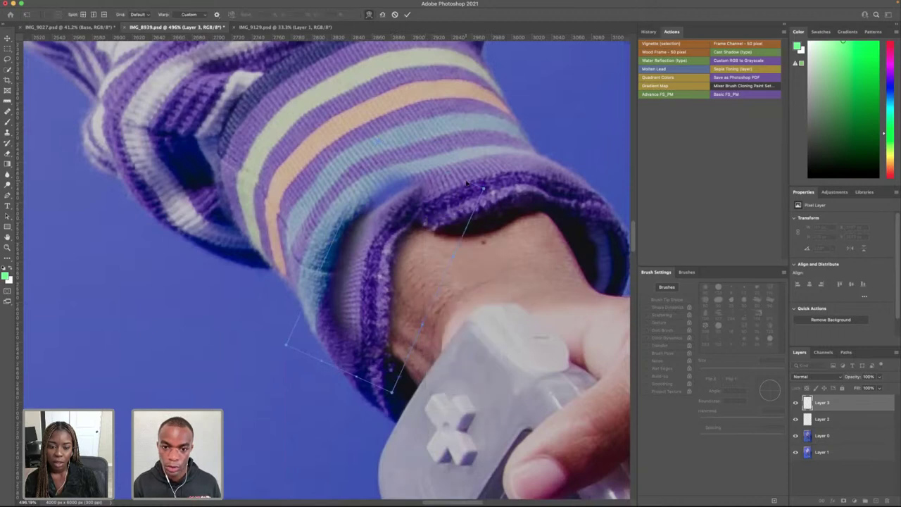
left_click_drag(448, 174, 525, 222)
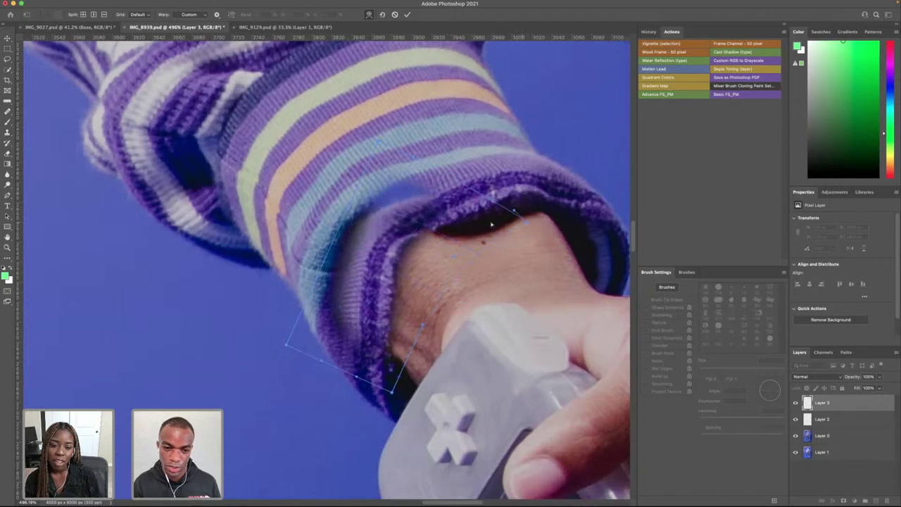
mouse_move(356, 212)
left_mouse_down()
mouse_move(362, 224)
mouse_move(369, 209)
left_mouse_up()
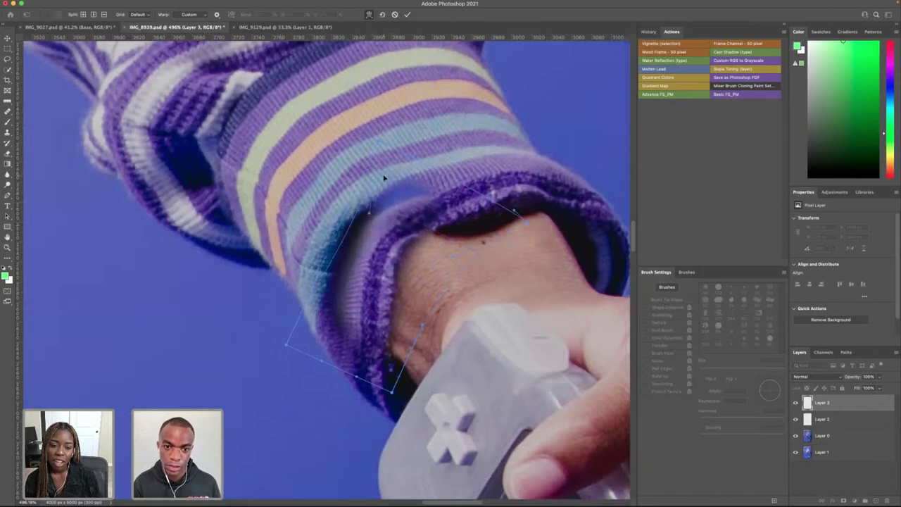
left_click_drag(379, 144, 476, 145)
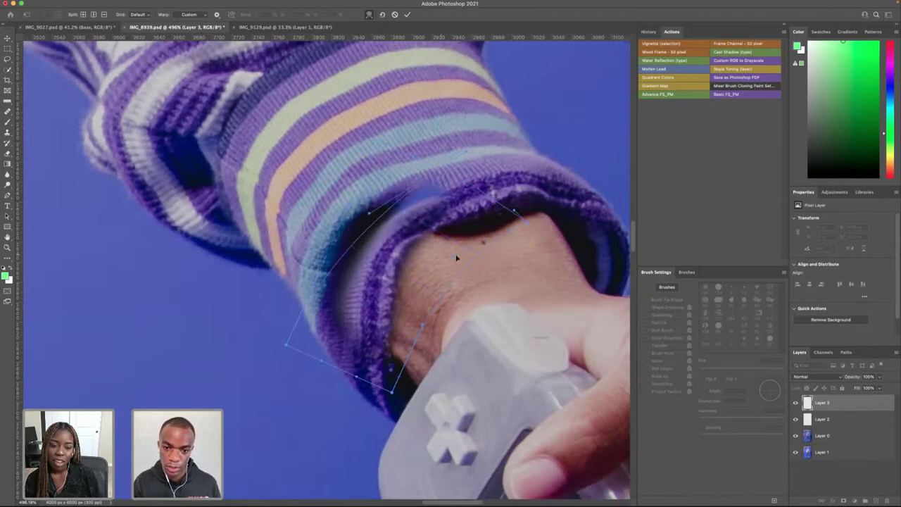
mouse_move(456, 258)
left_mouse_down()
mouse_move(444, 263)
mouse_move(453, 266)
left_mouse_up()
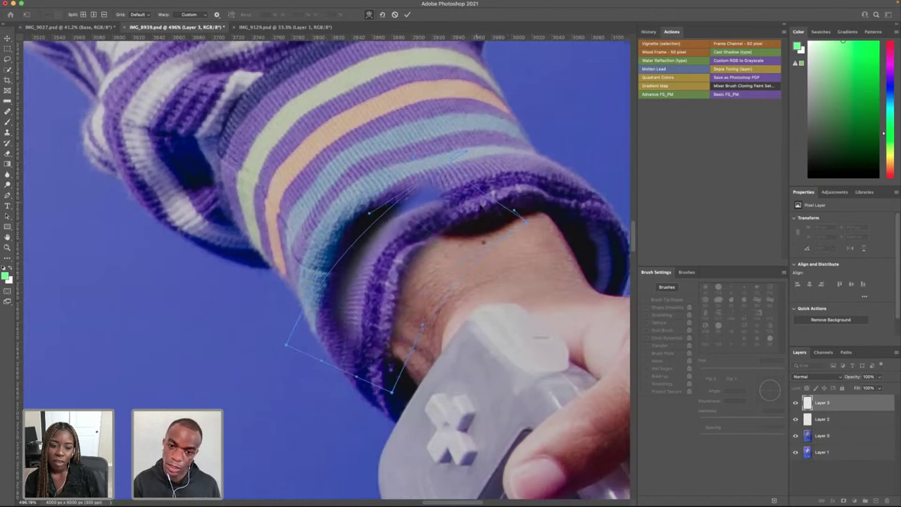
left_click_drag(516, 211, 559, 188)
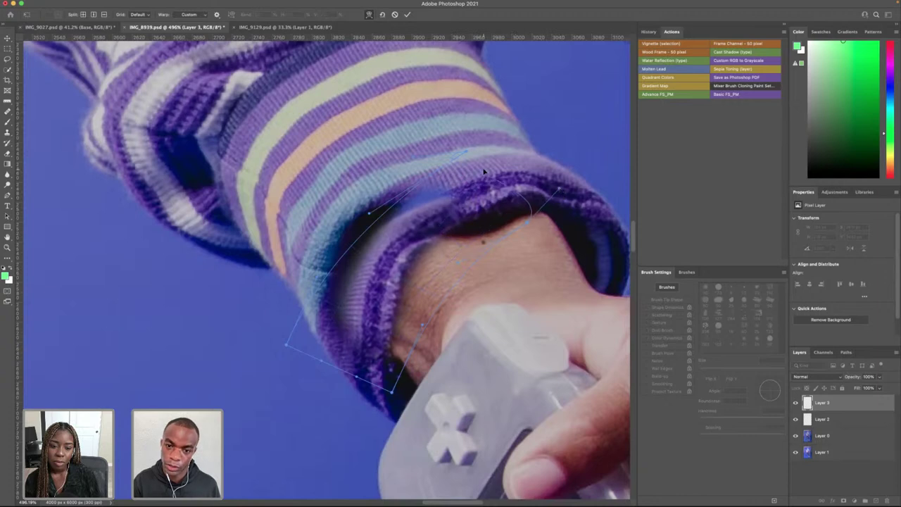
left_click_drag(470, 155, 491, 150)
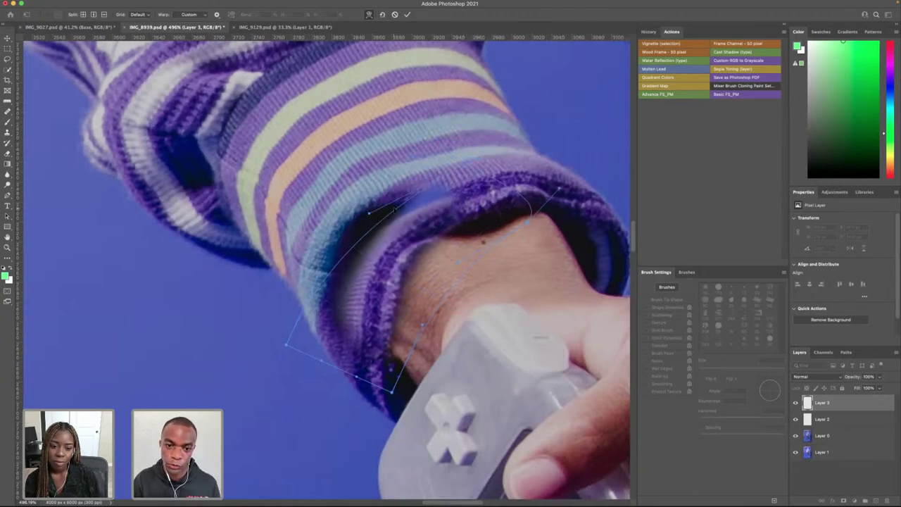
mouse_move(370, 214)
left_mouse_down()
mouse_move(331, 189)
mouse_move(362, 205)
left_mouse_up()
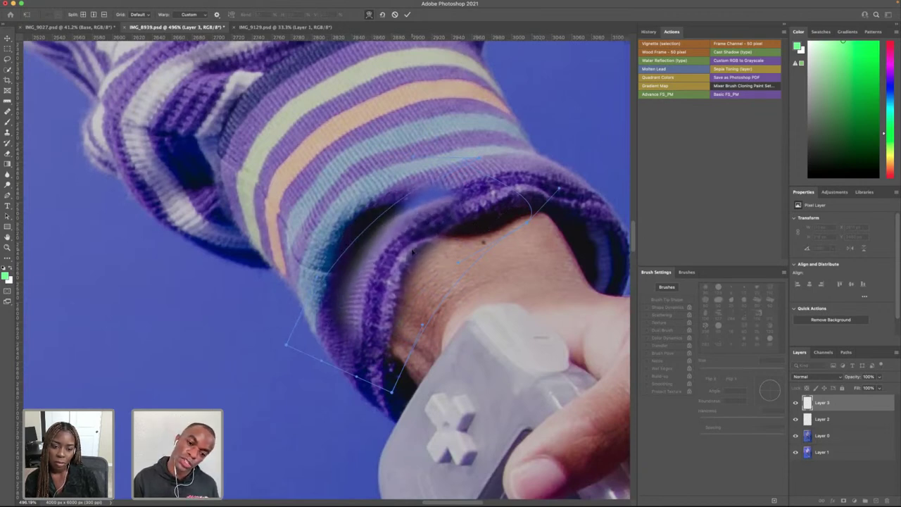
- Pull the warp's lower corner beside the Game Boy slightly away from the wrist and apply the transformation
scroll(434, 252, "right", 2)
scroll(422, 253, "down", 10)
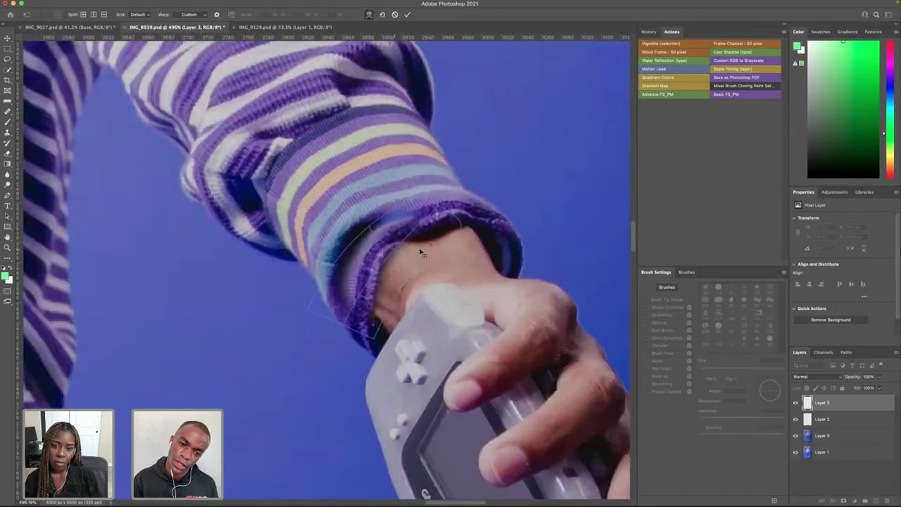
scroll(395, 252, "up", 8)
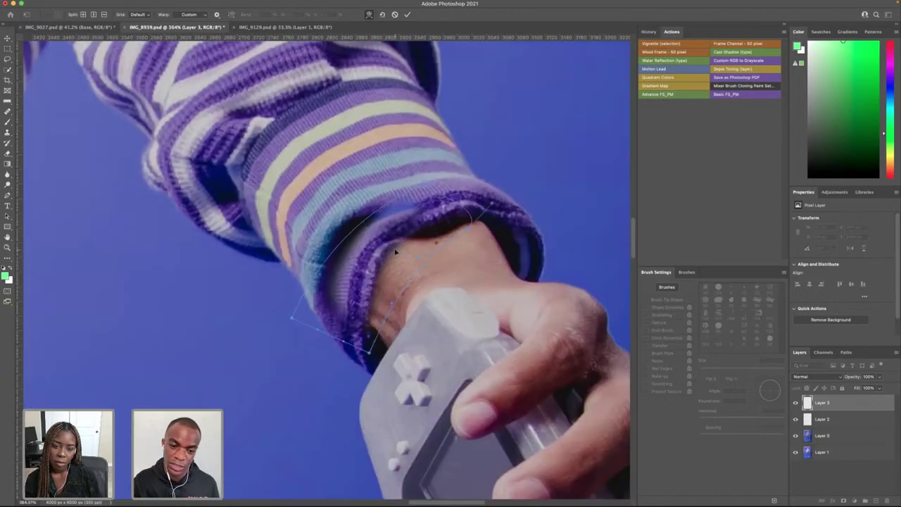
left_click_drag(370, 354, 364, 353)
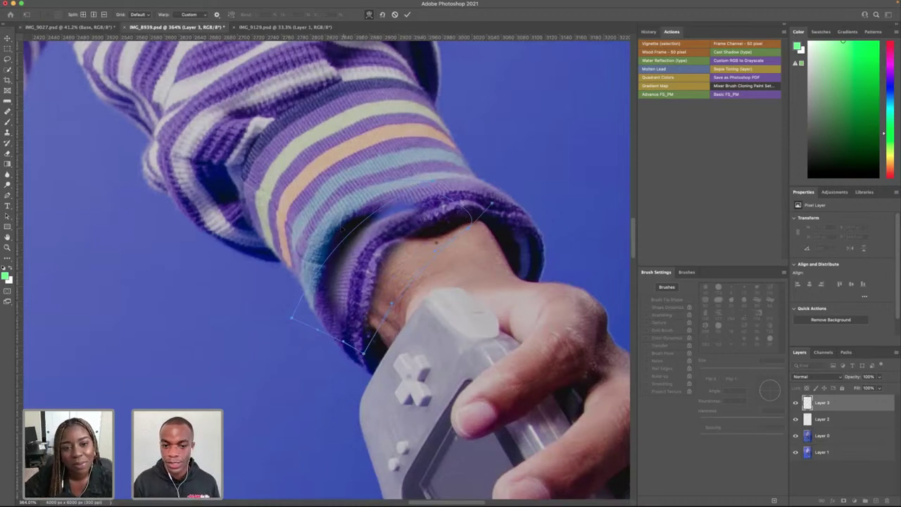
key("Return")
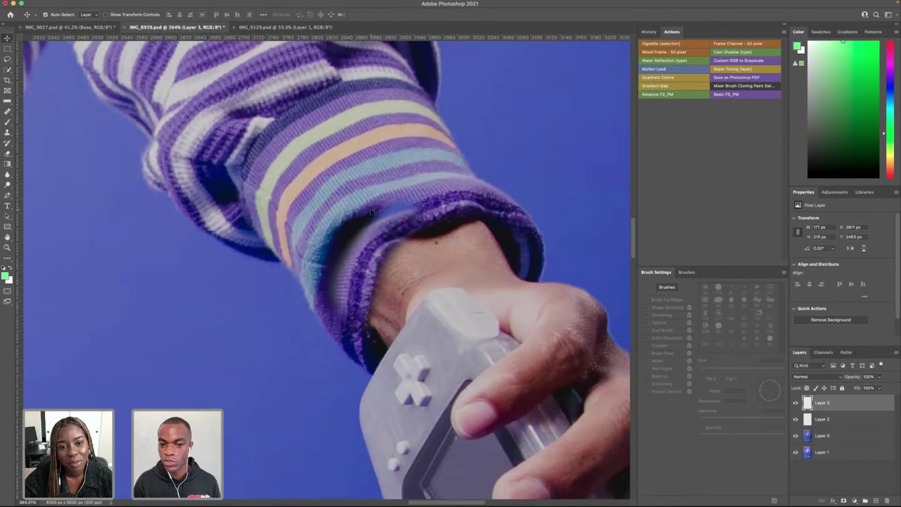
- Add a new layer and clone purple knit over the blue gap above the cuff strip with a 50 px Clone Stamp
left_click(876, 501)
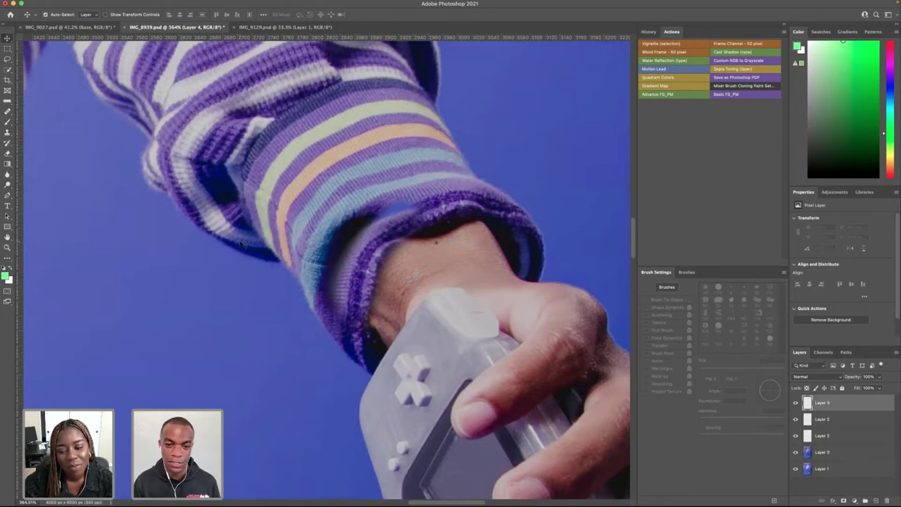
left_click(7, 131)
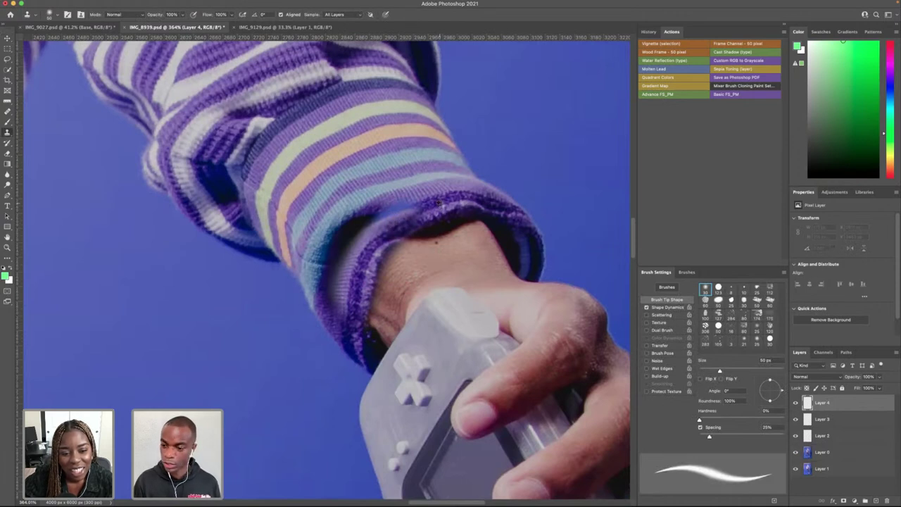
mouse_move(406, 199)
left_mouse_down()
mouse_move(364, 217)
mouse_move(338, 252)
left_mouse_up()
left_click(369, 213)
key("super+z")
left_click(380, 217)
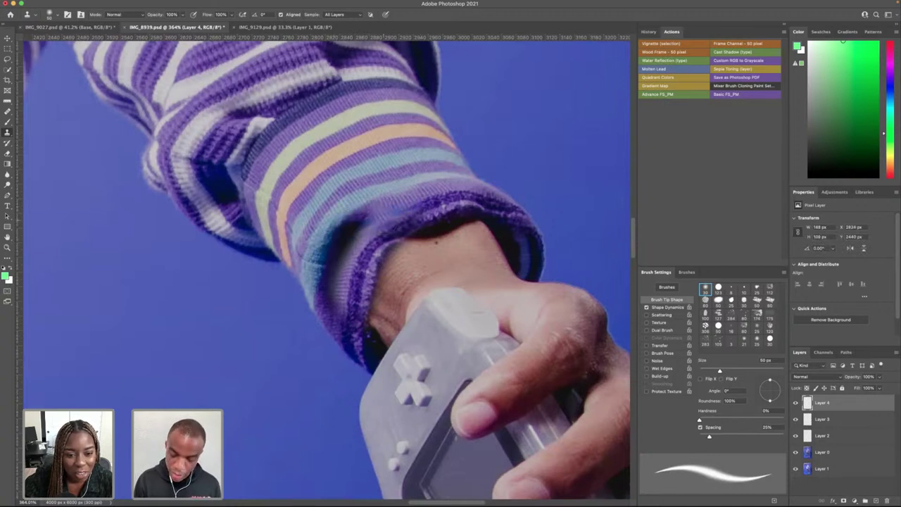
- Clone more purple knit along the cuff strip, from the upper gap down to its lower end, with a 40 px brush
key("bracketleft")
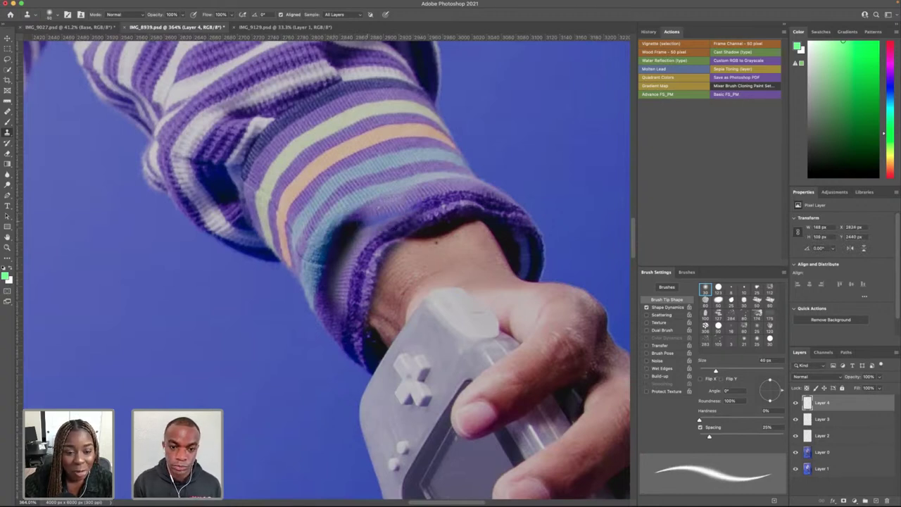
left_click_drag(416, 205, 363, 225)
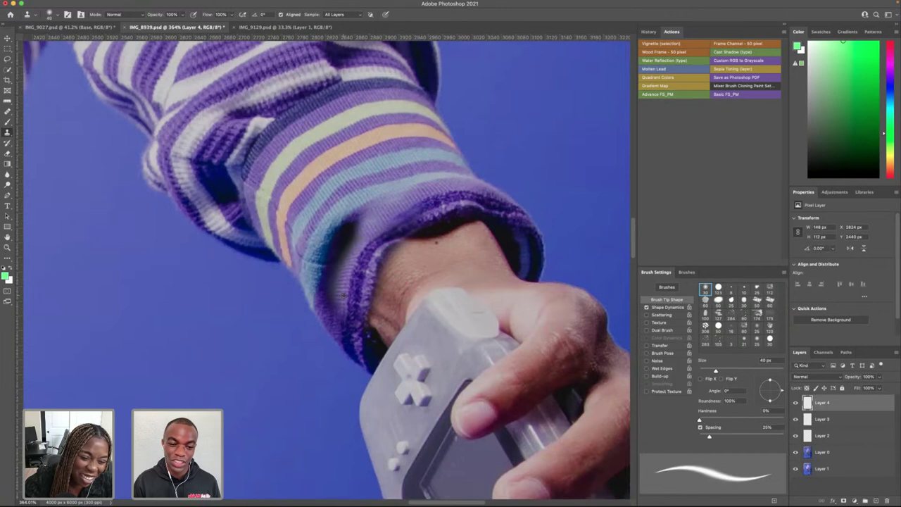
mouse_move(339, 306)
left_mouse_down()
mouse_move(341, 280)
mouse_move(371, 243)
left_mouse_up()
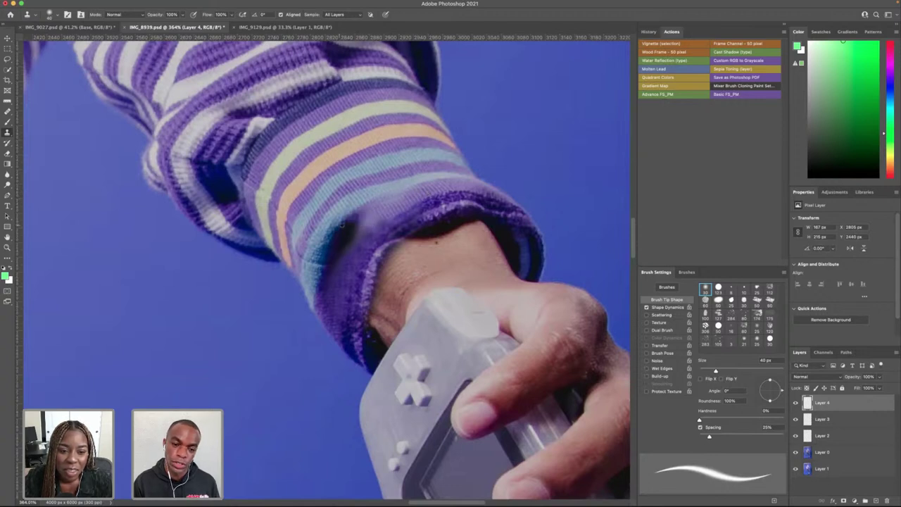
- Clone the blue stripe and adjoining purple knit over the remaining dark gap in the sleeve with a 35 px brush
key("[")
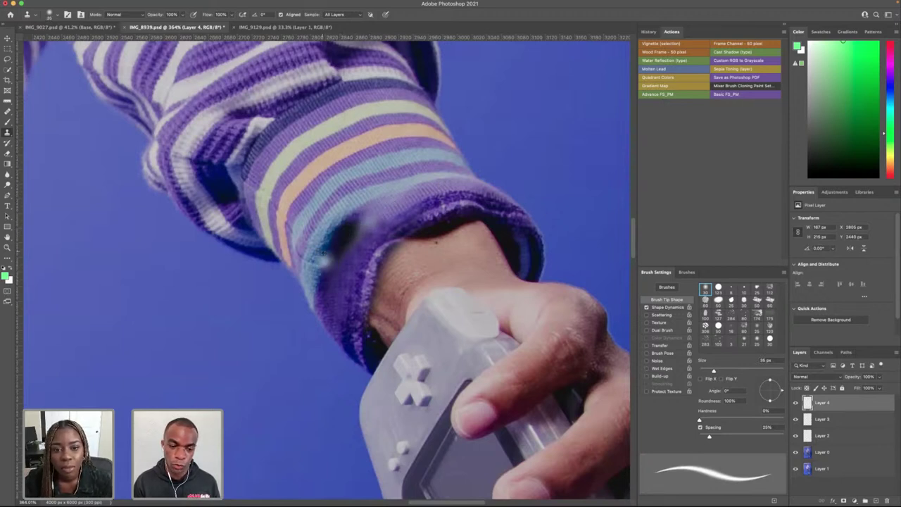
left_click_drag(324, 273, 345, 235)
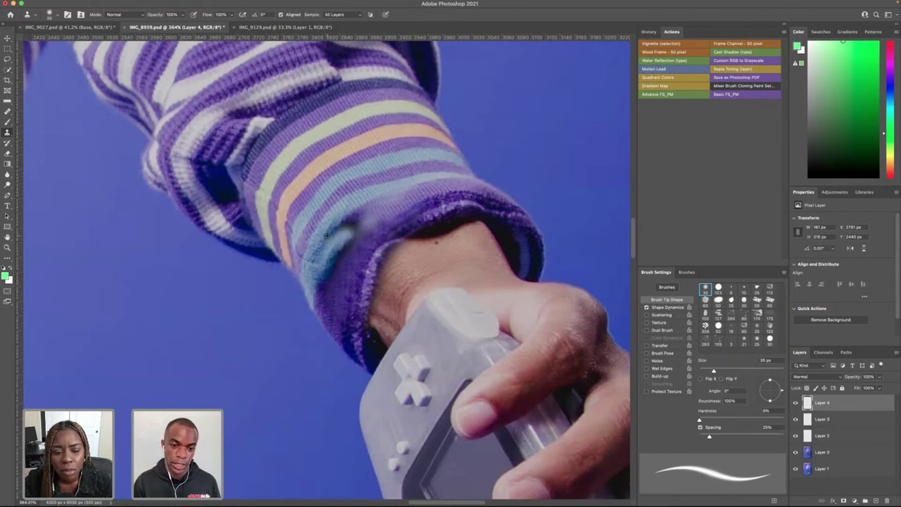
mouse_move(334, 238)
left_mouse_down()
mouse_move(352, 229)
mouse_move(343, 243)
mouse_move(354, 238)
left_mouse_up()
left_click(353, 267, "alt")
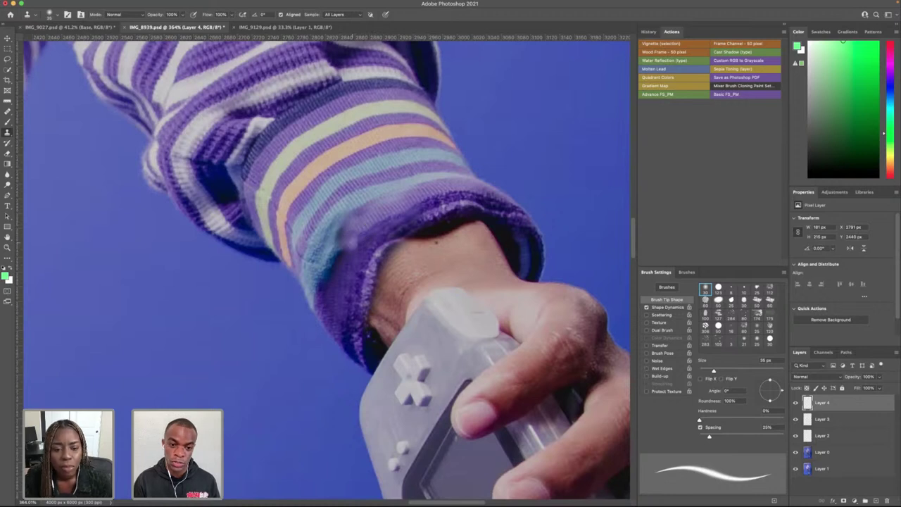
left_click(334, 216, "alt")
left_click_drag(326, 231, 321, 243)
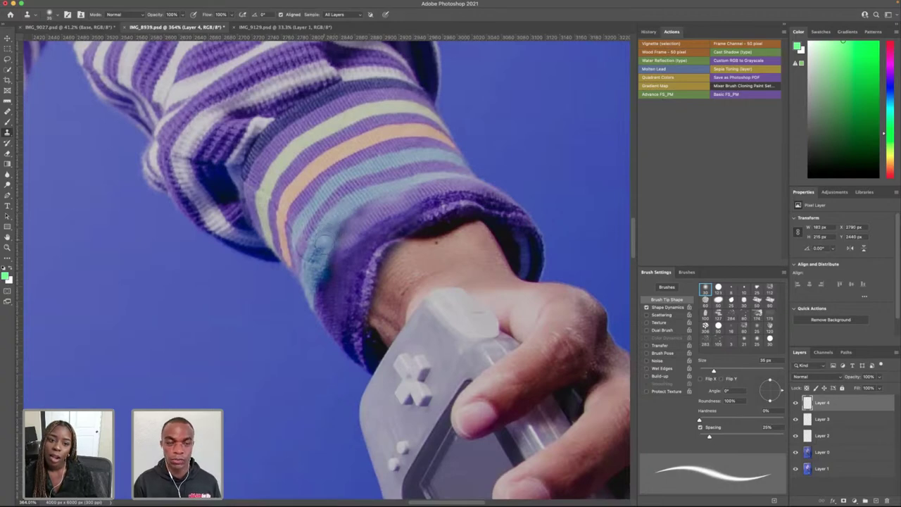
- Stamp all visible layers into a new merged layer at the top of the stack
scroll(367, 244, "down", 5)
scroll(366, 243, "down", 1)
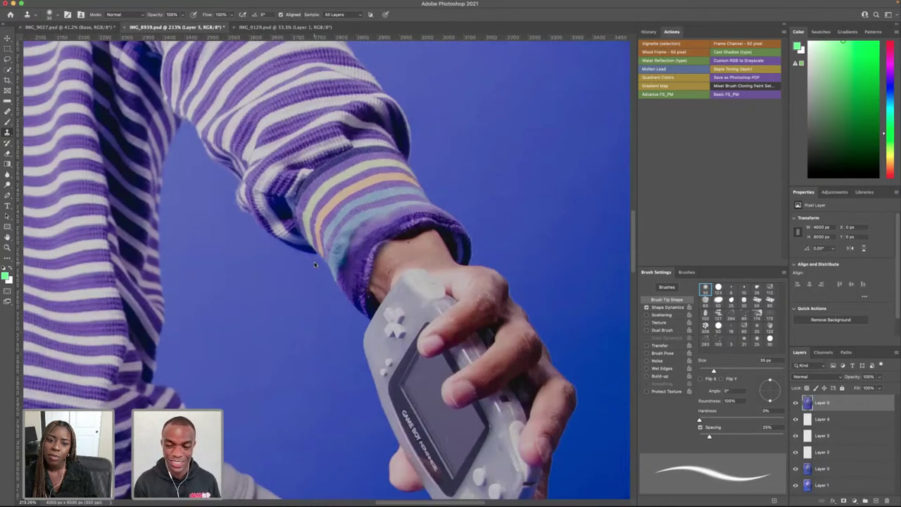
key("alt+shift+super+e")
- Lasso the blurry patch between the blue stripe and the cuff, apply a Content-Aware fill at 100% opacity, and deselect
left_click(7, 60)
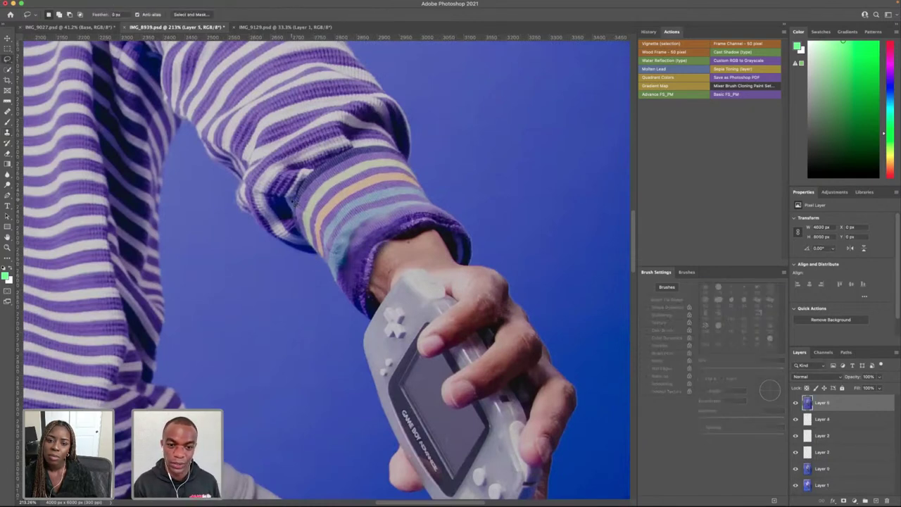
mouse_move(384, 219)
left_mouse_down()
mouse_move(350, 226)
mouse_move(340, 254)
mouse_move(347, 262)
mouse_move(384, 219)
left_mouse_up()
right_click(371, 231)
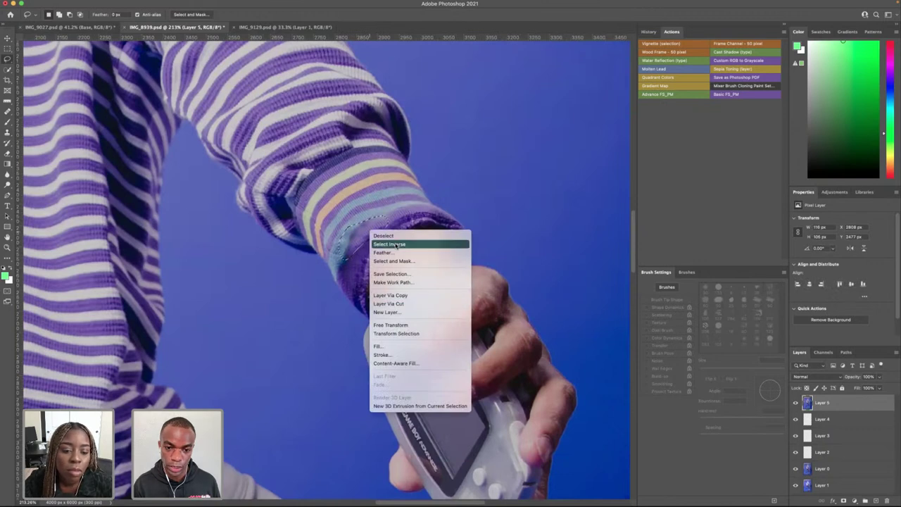
left_click(385, 350)
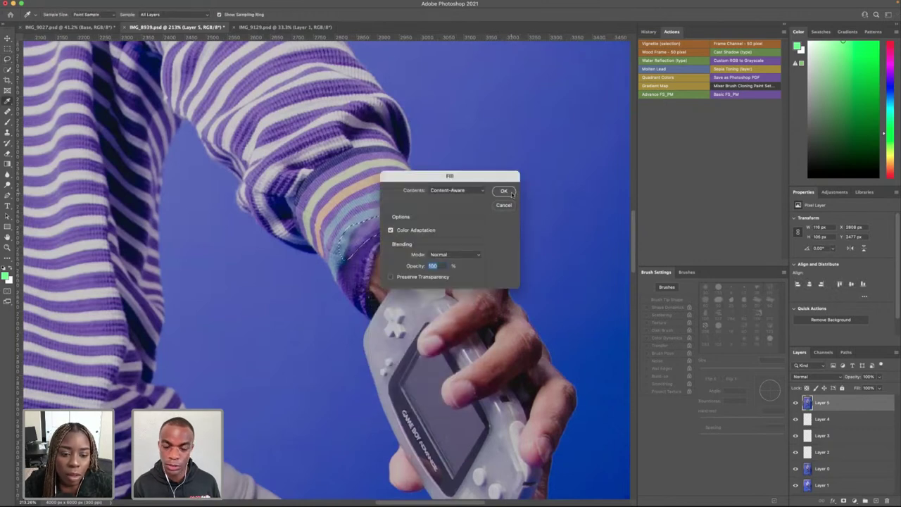
left_click(507, 194)
key("ctrl+d")
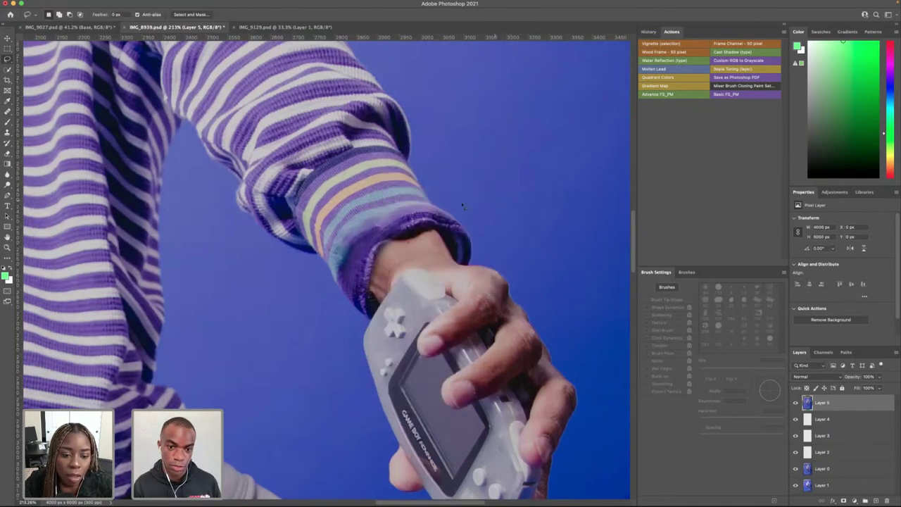
- Add a new layer and rebuild the lower blue stripe near the sleeve's outer edge with a 30 px Clone Stamp
scroll(355, 227, "up", 5)
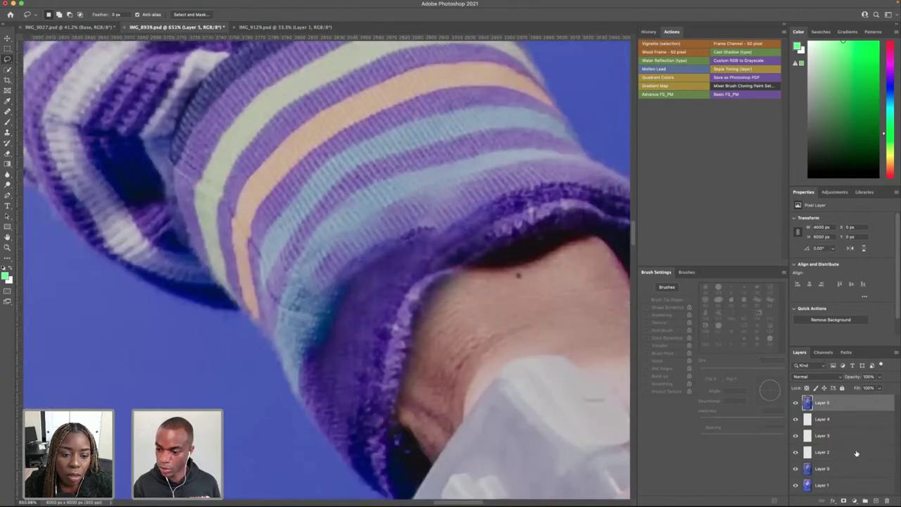
left_click(875, 500)
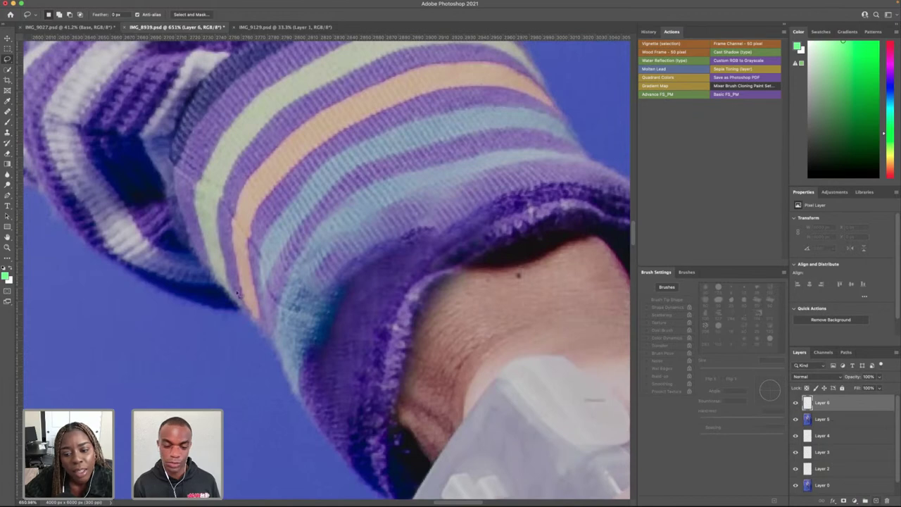
left_click(8, 132)
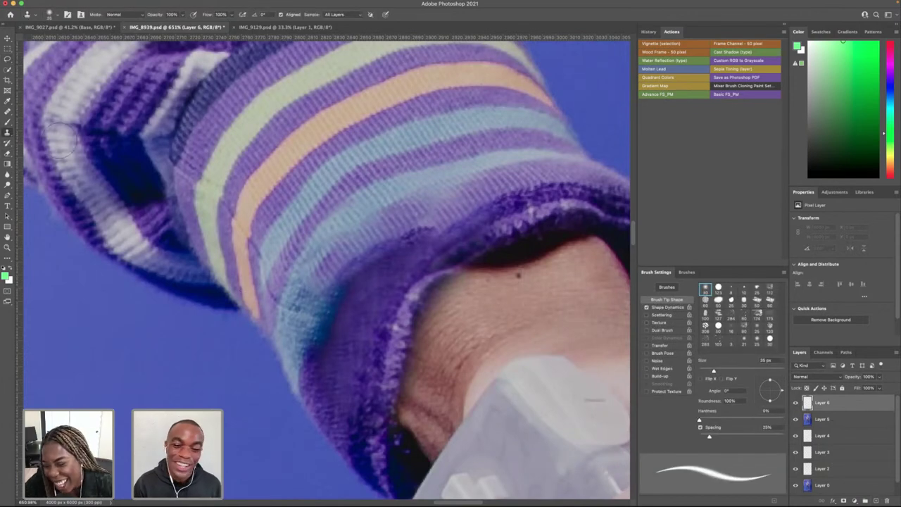
key("bracketleft")
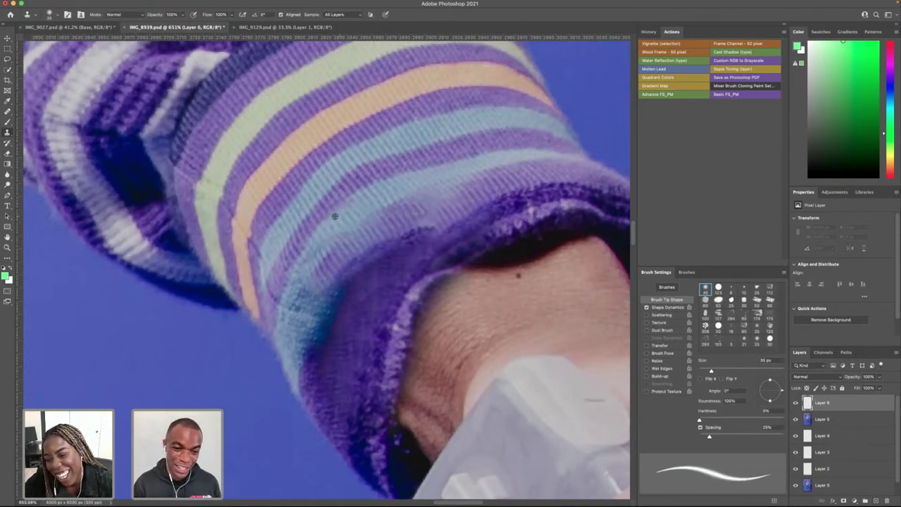
left_click(352, 216, "alt")
left_click_drag(337, 224, 308, 261)
- Clone clean purple knit over the blurry patch between the lower blue stripe and the cuff with a 30 px brush
left_click(435, 205, "alt")
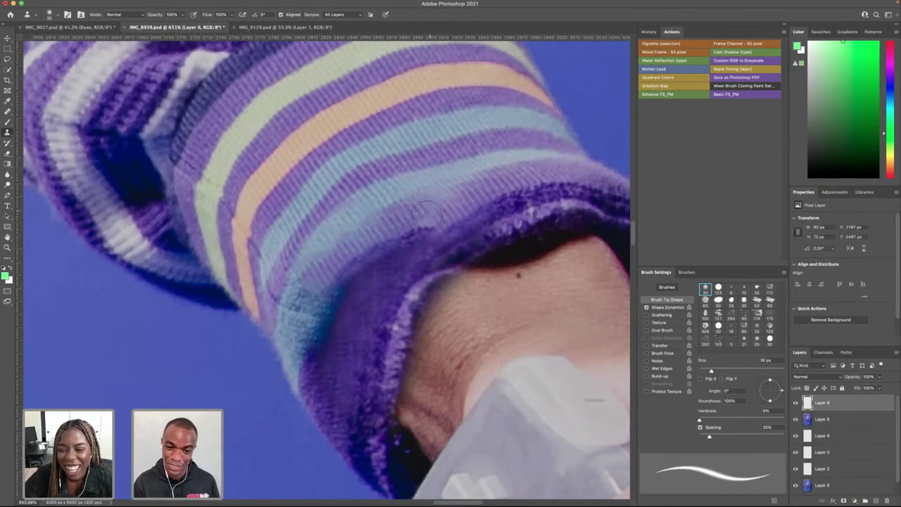
left_click_drag(421, 228, 346, 273)
left_click(412, 237, "alt")
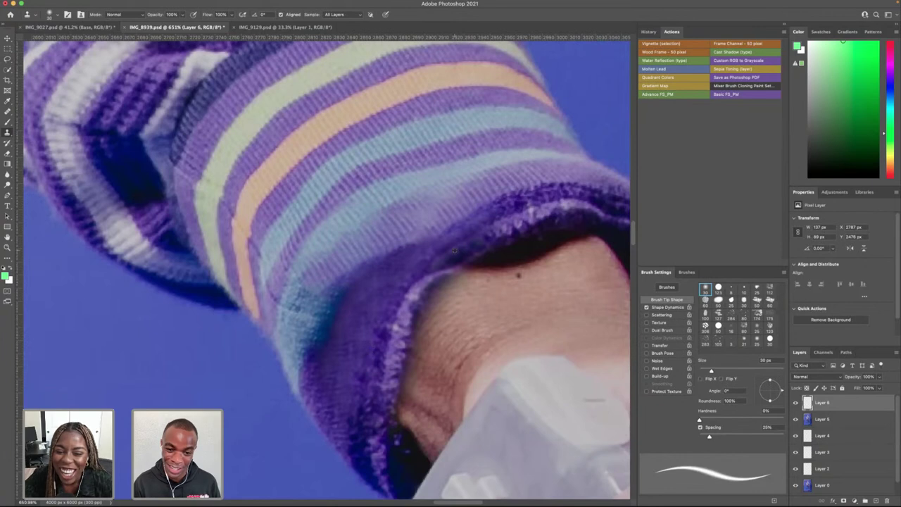
left_click_drag(430, 254, 369, 327)
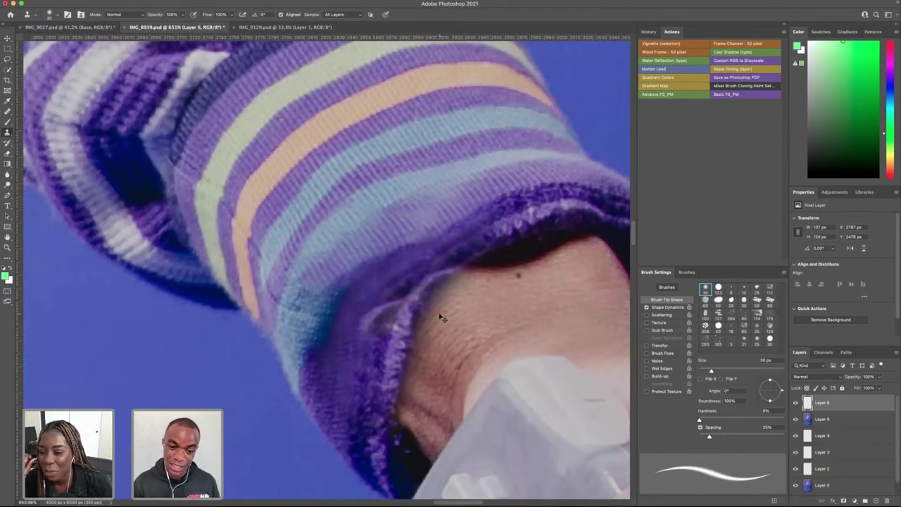
key("ctrl+z")
mouse_move(456, 276)
left_mouse_down()
mouse_move(478, 253)
mouse_move(412, 296)
left_mouse_up()
key("ctrl+z")
- Clone along the cuff's upper edge and touch up the knit beneath the lower blue stripe with a 20 px brush
left_click(411, 304, "alt")
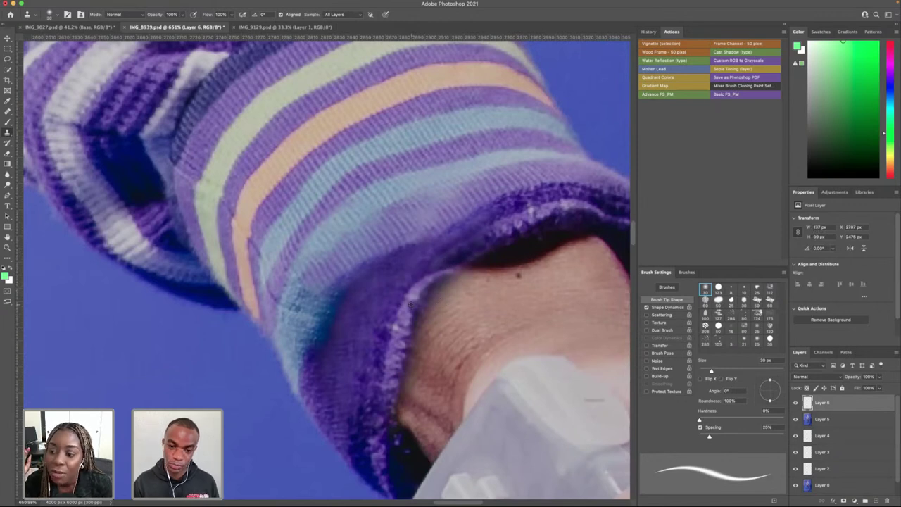
left_click_drag(451, 263, 535, 213)
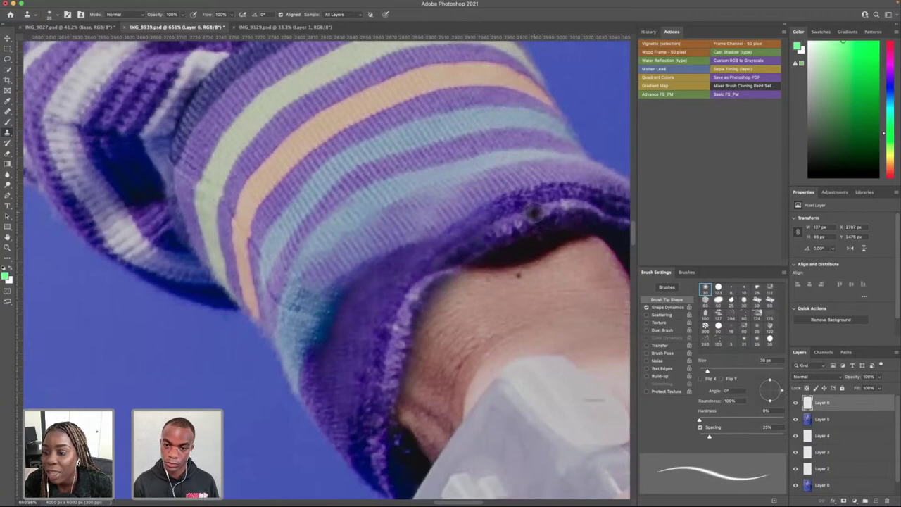
scroll(535, 213, "down", 3)
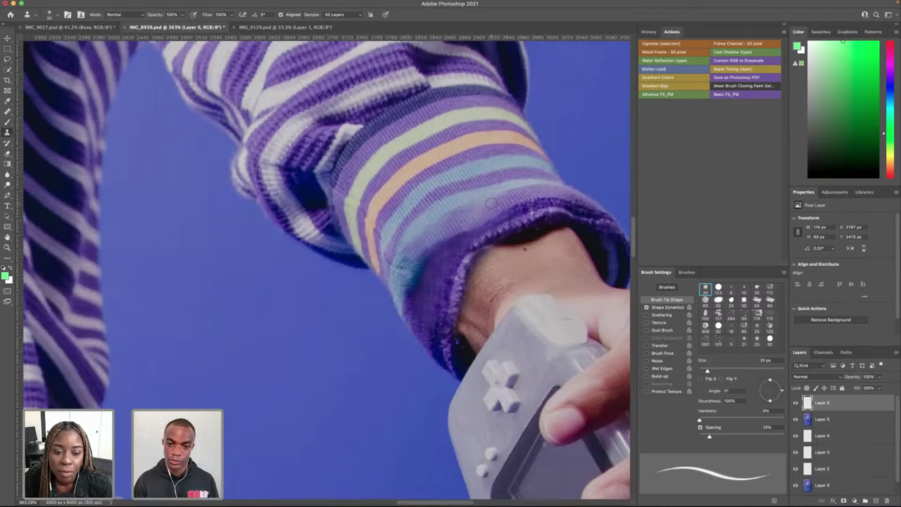
left_click_drag(490, 204, 456, 217)
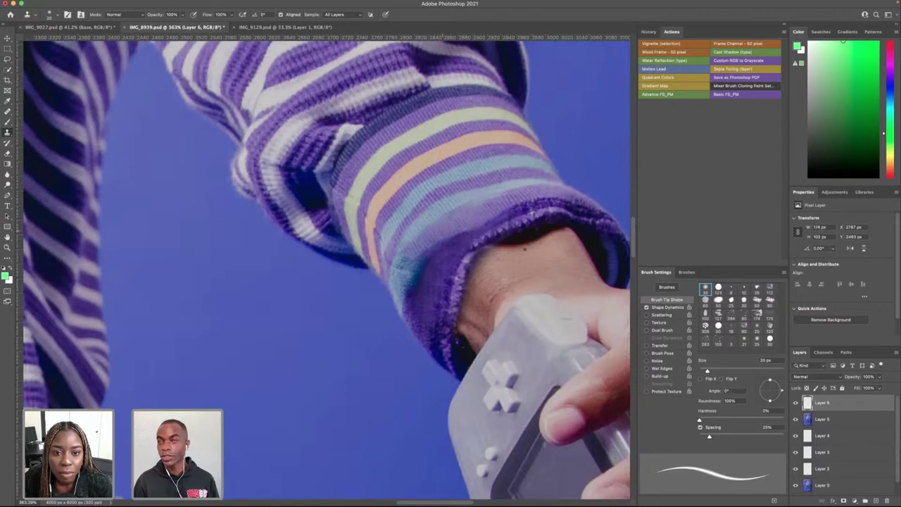
- Examine the retouched sleeve, the whole photo and the cap, and toggle the retouch layers' visibility to compare
scroll(482, 200, "down", 10)
scroll(486, 204, "up", 5)
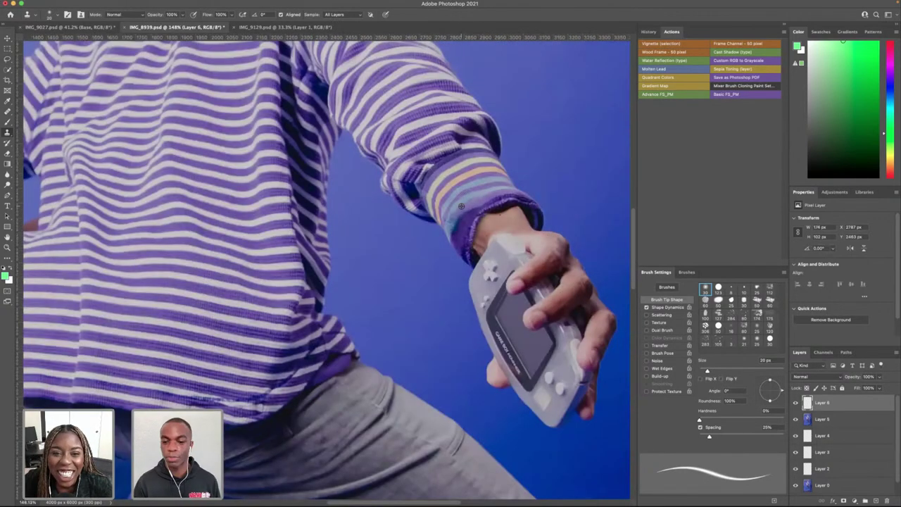
scroll(461, 206, "down", 2)
scroll(461, 205, "down", 3)
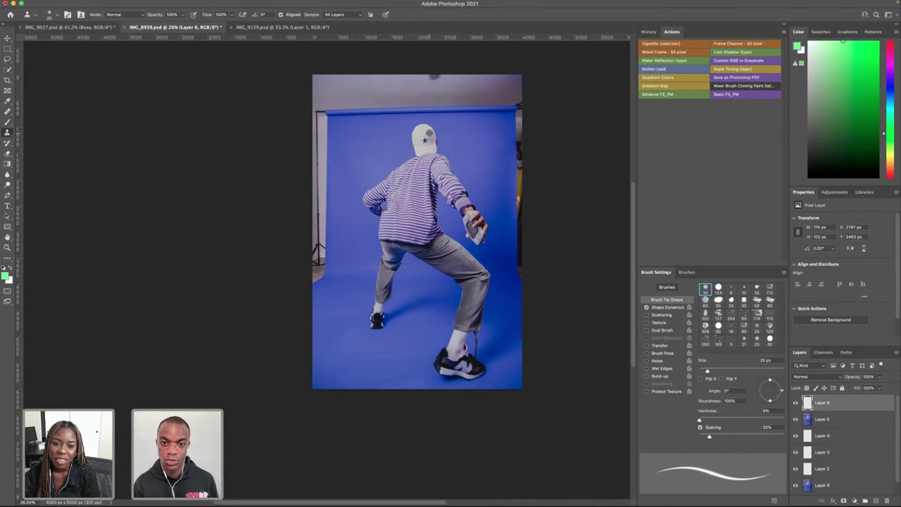
scroll(429, 131, "up", 6)
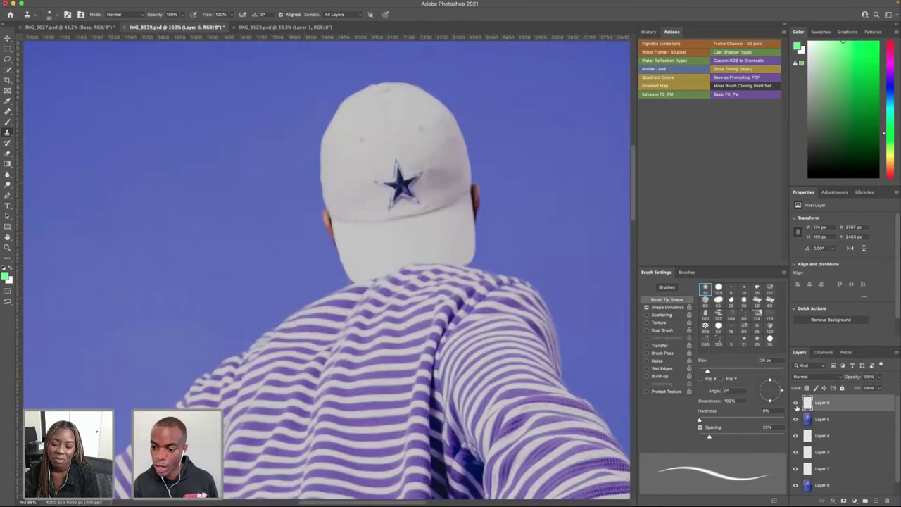
left_click(796, 403)
left_click(796, 403)
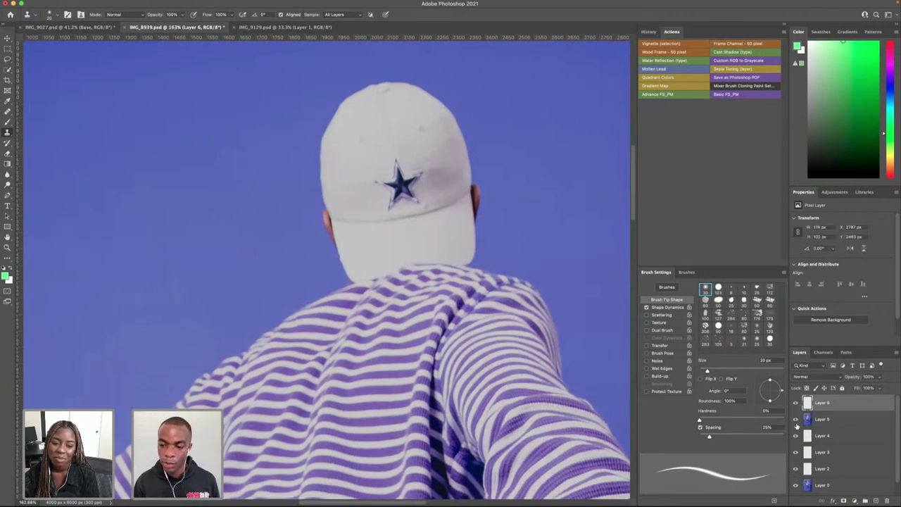
left_click(796, 453)
left_click(796, 454)
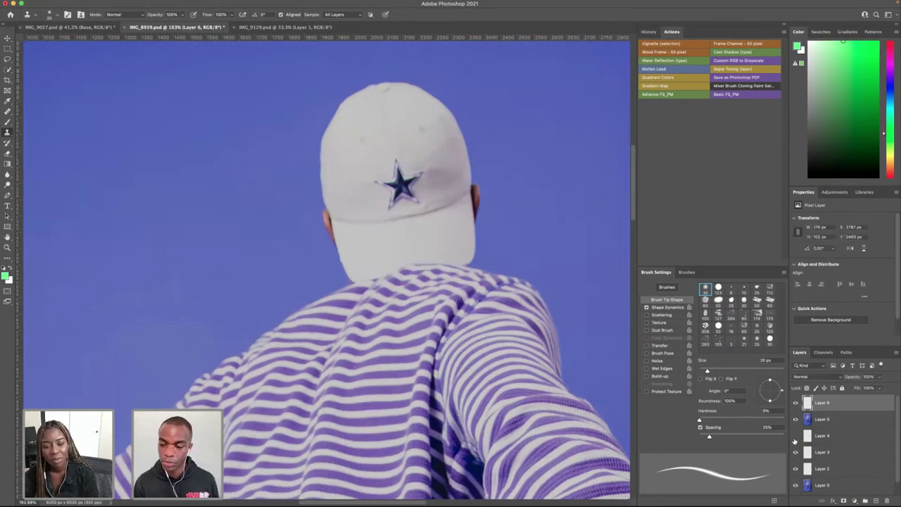
left_click(795, 437)
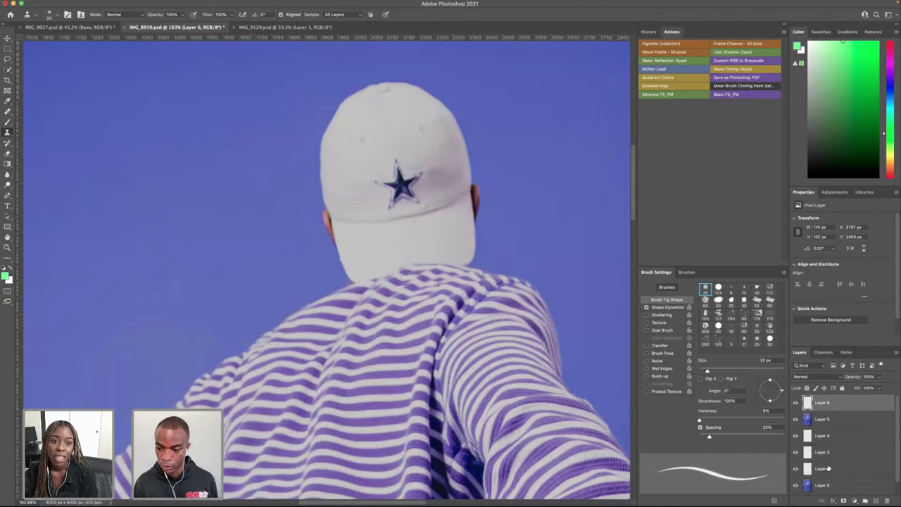
- Select Layer 2 through Layer 6 and merge all visible layers into one
left_click(826, 470)
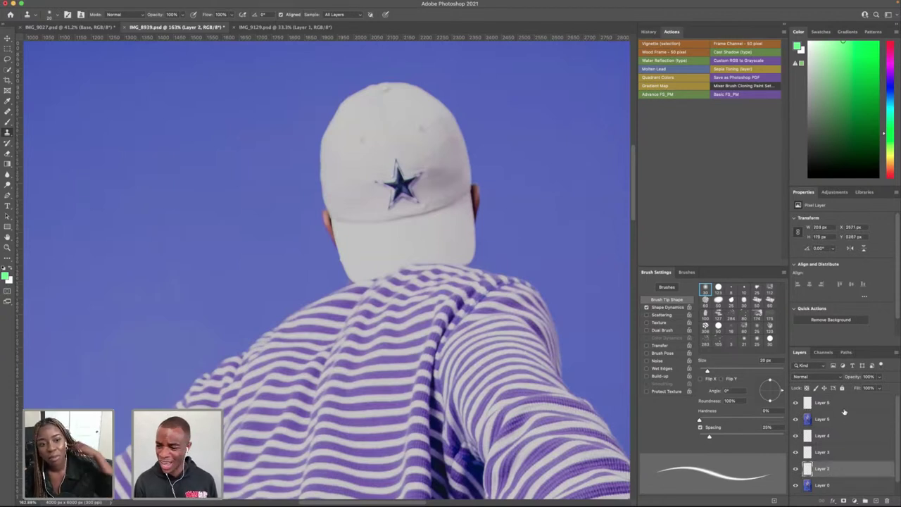
left_click(844, 408, "shift")
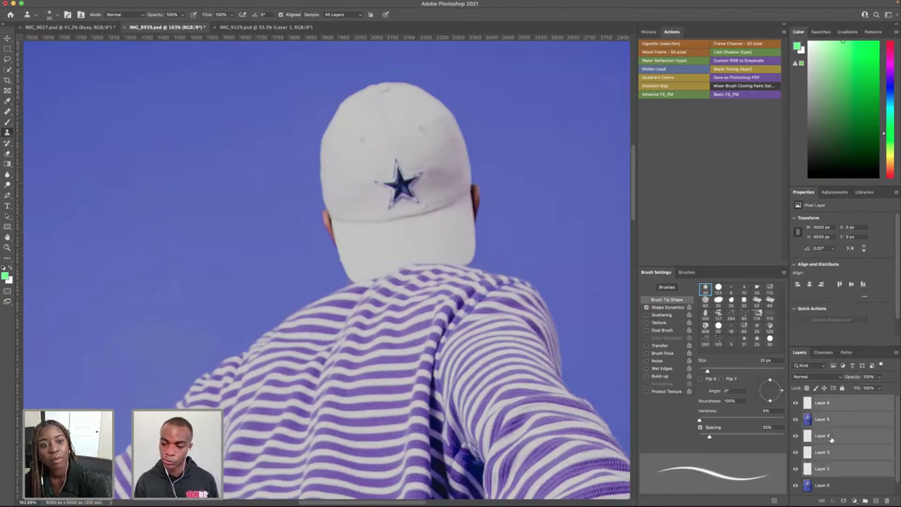
right_click(831, 439)
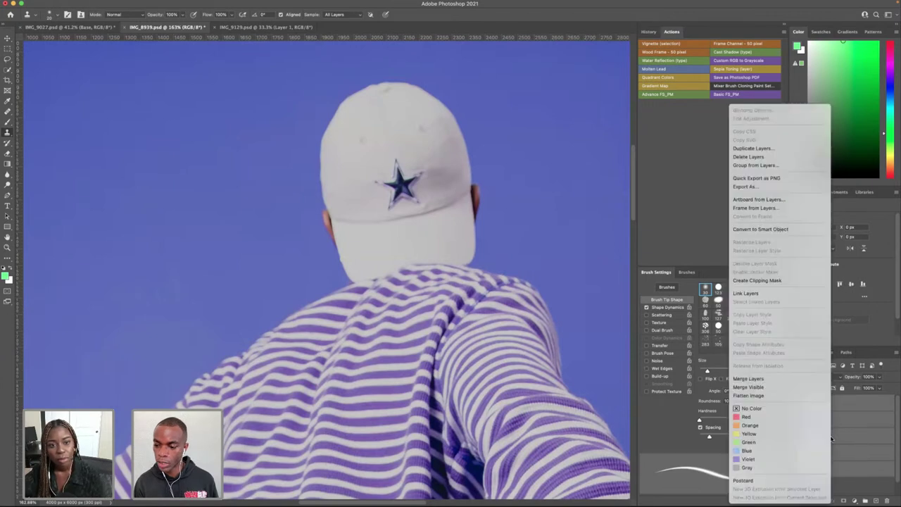
left_click(765, 388)
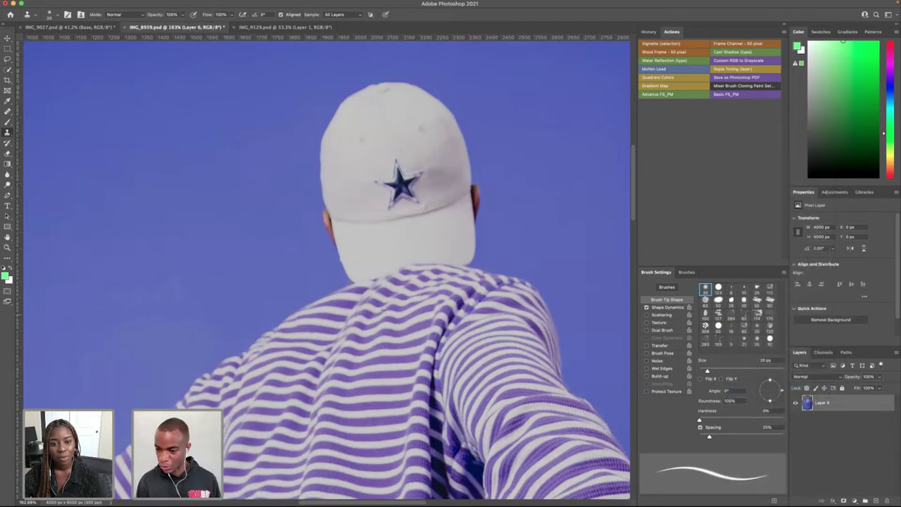
- Lasso the star logo on the white cap, remove it with a Content-Aware fill at 100% opacity, and deselect
scroll(451, 327, "down", 1)
scroll(447, 320, "up", 1)
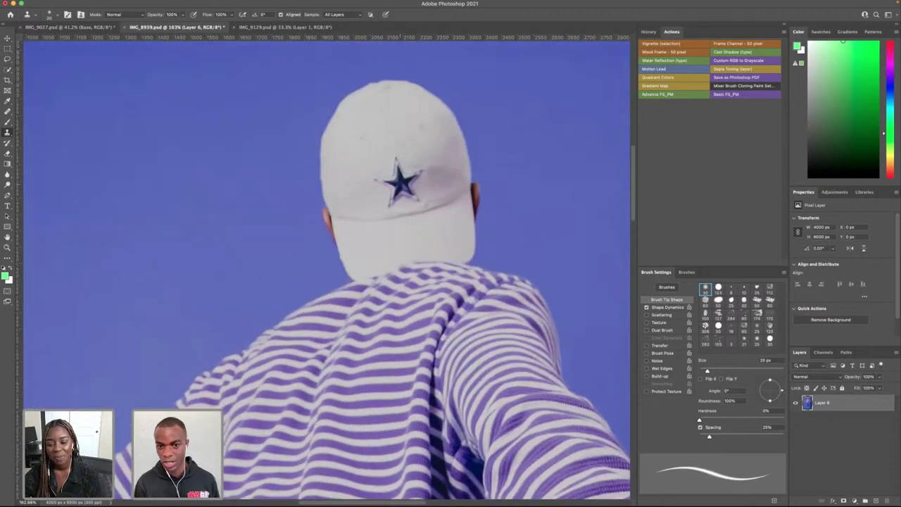
left_click(8, 59)
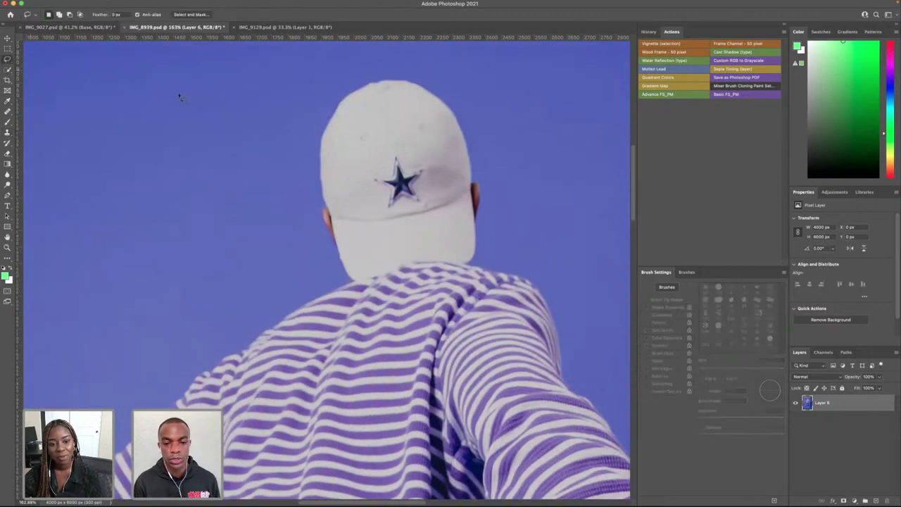
mouse_move(387, 171)
left_mouse_down()
mouse_move(406, 166)
mouse_move(430, 167)
mouse_move(420, 188)
mouse_move(425, 206)
mouse_move(381, 216)
mouse_move(384, 194)
mouse_move(367, 178)
mouse_move(390, 172)
left_mouse_up()
right_click(401, 175)
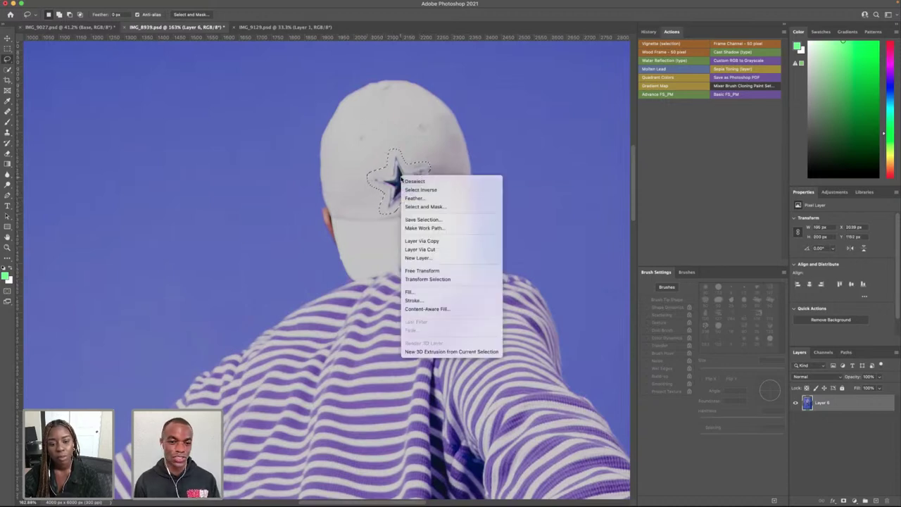
left_click(439, 293)
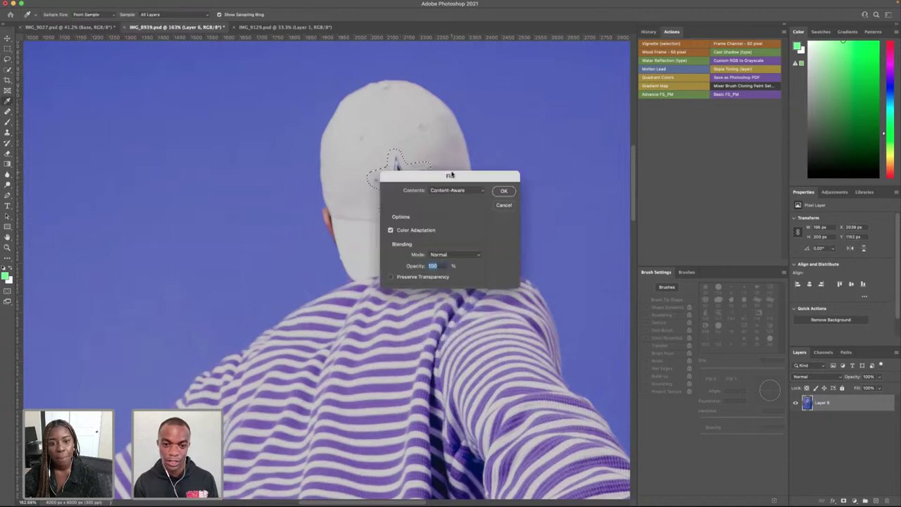
left_click(504, 192)
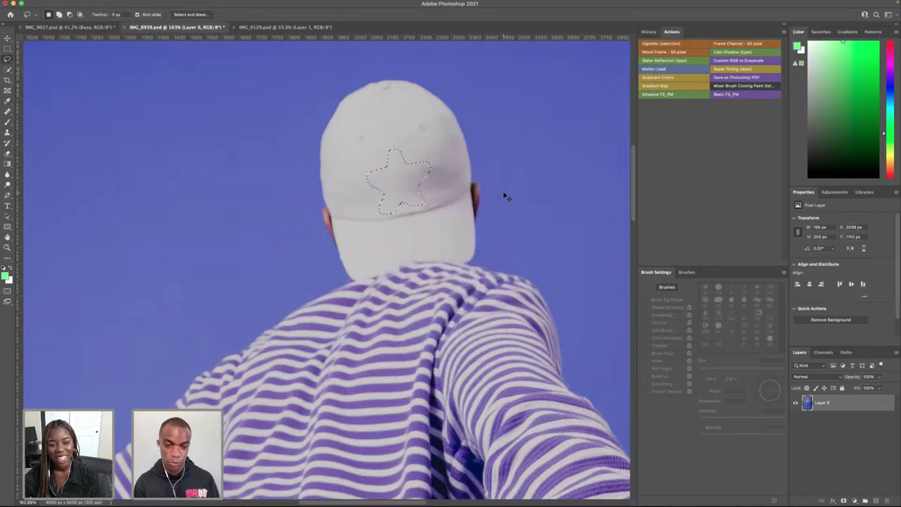
key("ctrl+d")
- Lasso the small remnant at the cap's seam where the logo was, fill it with Content-Aware, and deselect
mouse_move(432, 201)
left_mouse_down()
mouse_move(421, 213)
mouse_move(428, 202)
left_mouse_up()
right_click(427, 202)
left_click(474, 318)
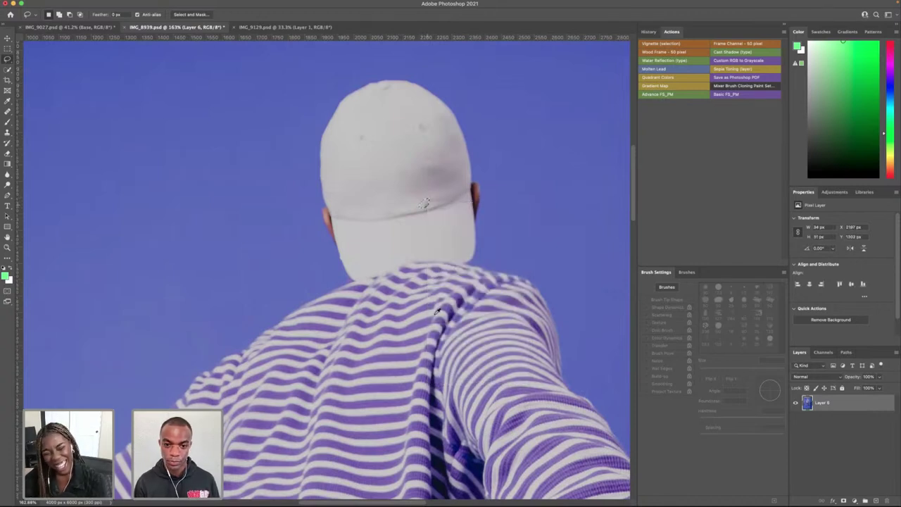
left_click(501, 192)
right_click(422, 204)
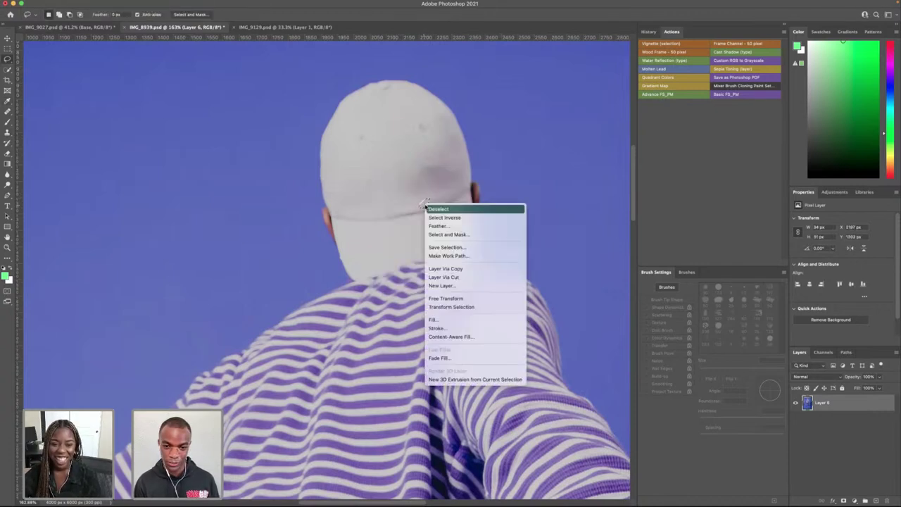
left_click(389, 211)
key("ctrl+d")
- Select the man from the cap down to both shoes with the Quick Selection tool
key("ctrl+0")
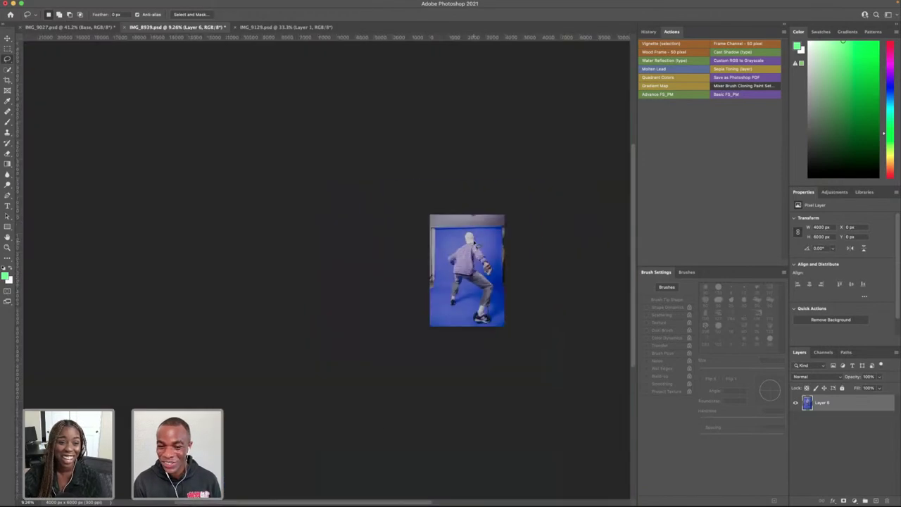
scroll(456, 314, "down", 5)
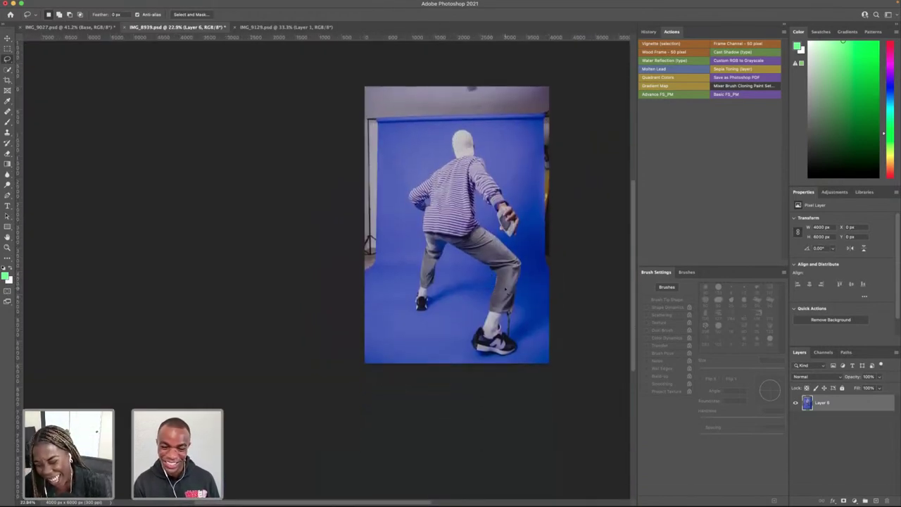
scroll(506, 273, "up", 3)
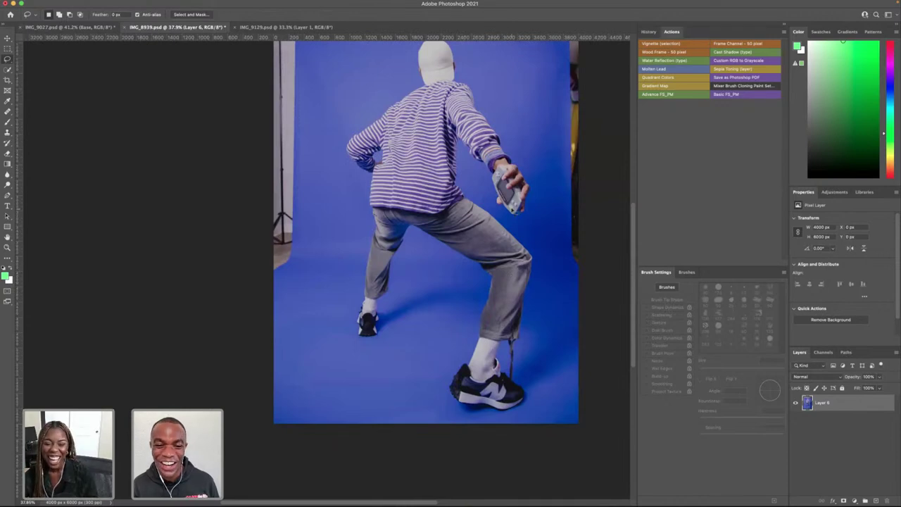
scroll(514, 213, "right", 1)
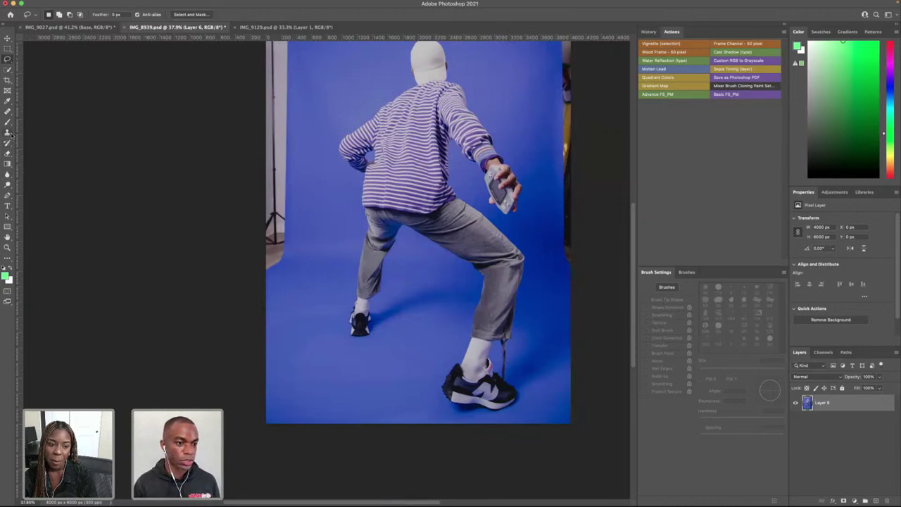
left_click(7, 69)
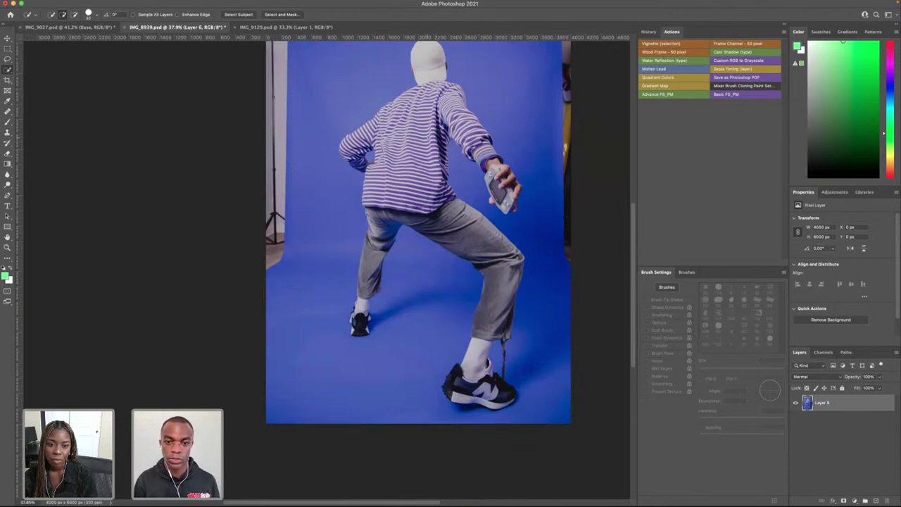
scroll(427, 121, "up", 3)
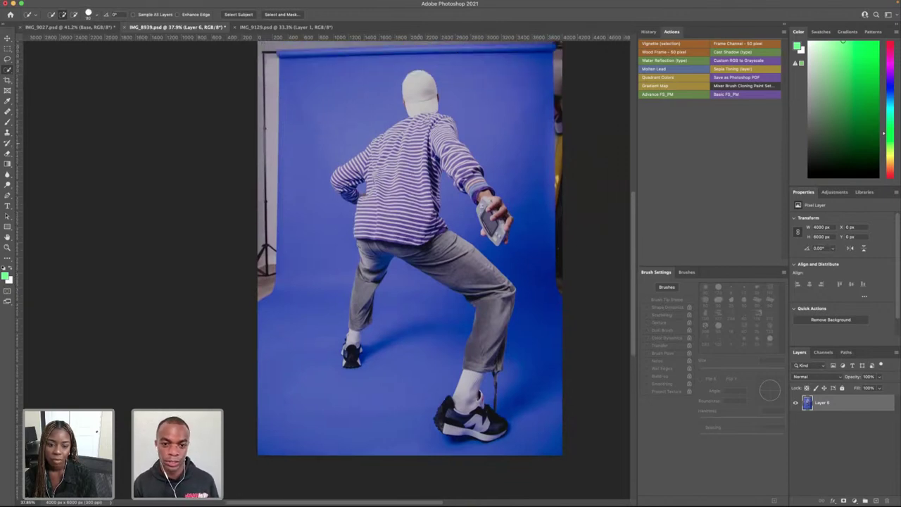
mouse_move(419, 90)
left_mouse_down()
mouse_move(421, 139)
mouse_move(406, 158)
mouse_move(394, 233)
mouse_move(382, 242)
left_mouse_up()
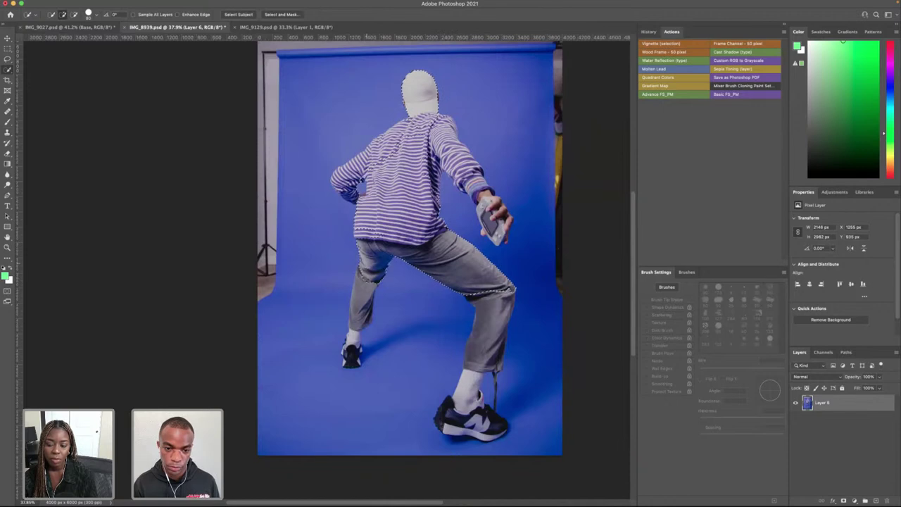
left_click_drag(353, 350, 353, 352)
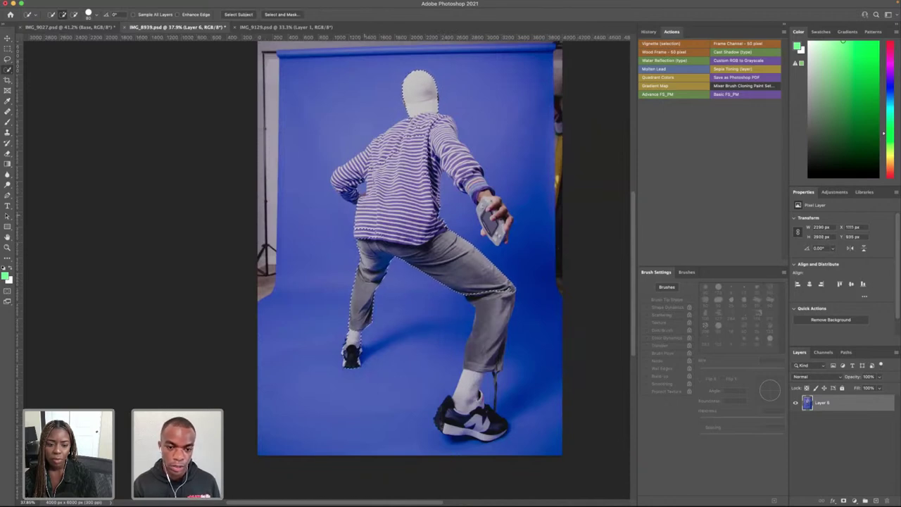
left_click_drag(380, 150, 337, 178)
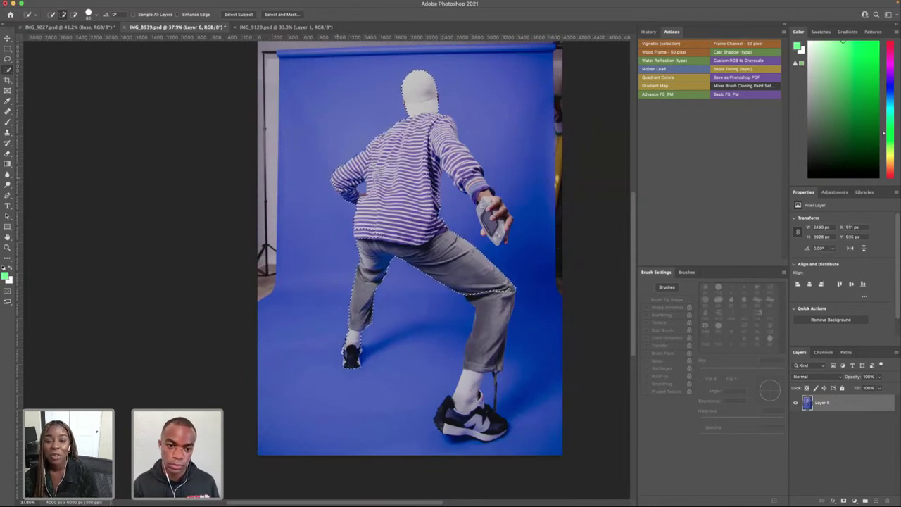
left_click_drag(366, 198, 373, 205)
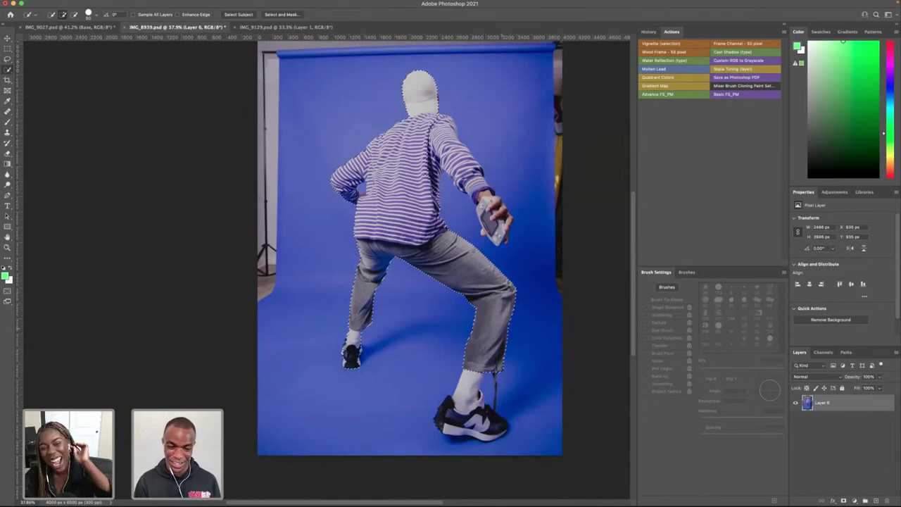
left_click_drag(463, 403, 461, 425)
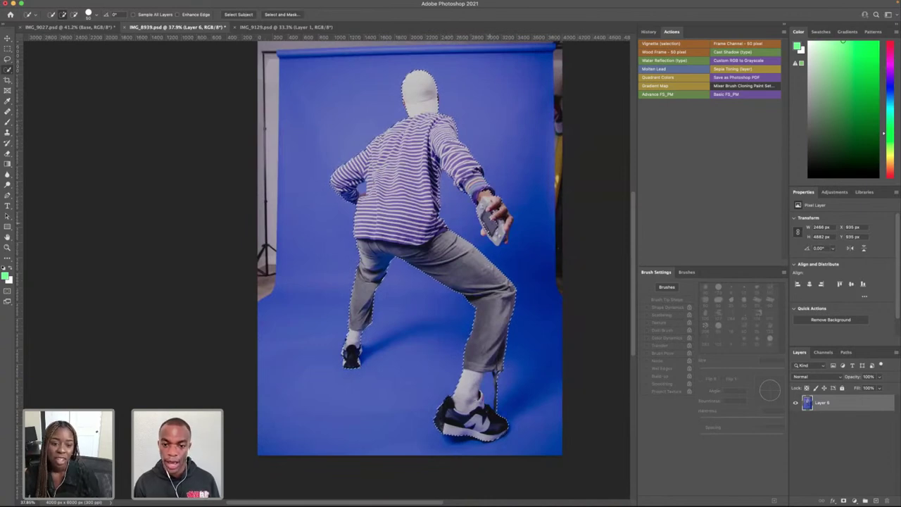
- Add the lower fingertip and the lower side edge of the handheld console to the Quick Selection
key("alt")
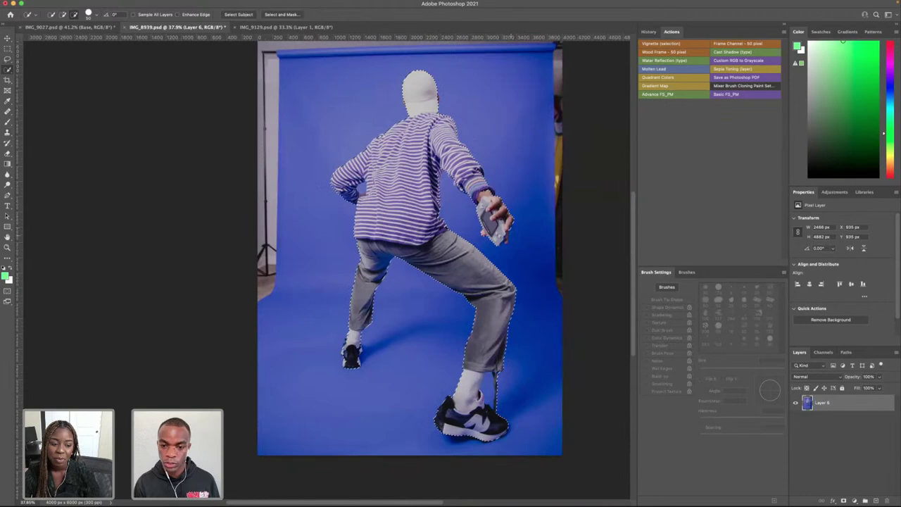
scroll(511, 233, "up", 10)
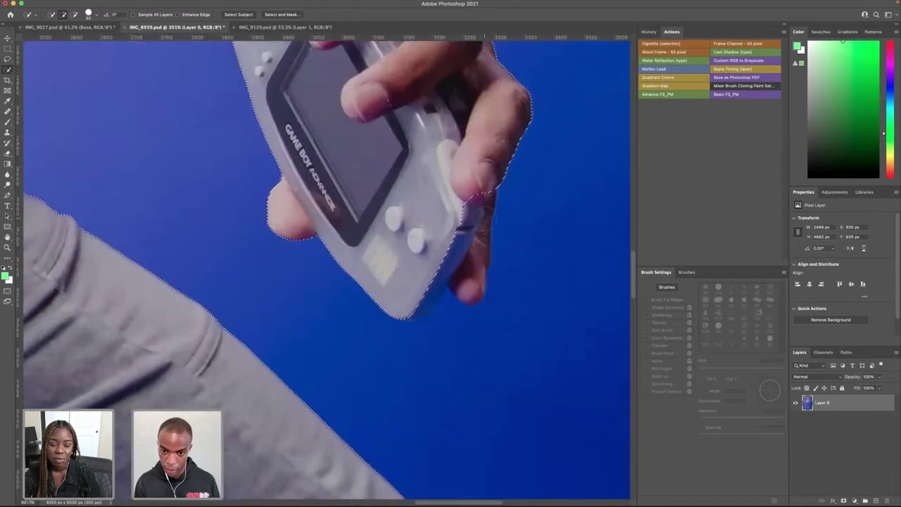
mouse_move(487, 196)
left_mouse_down()
mouse_move(484, 273)
mouse_move(465, 291)
left_mouse_up()
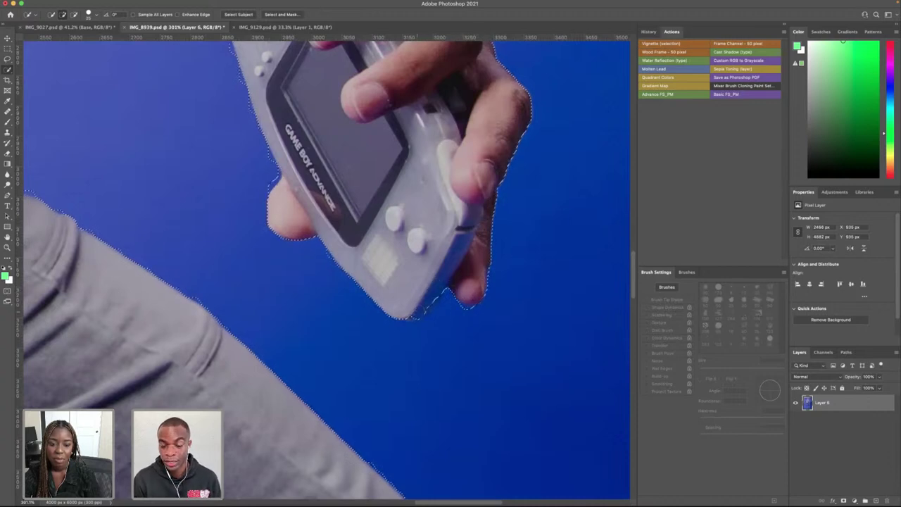
left_click_drag(433, 294, 422, 306)
- Extend the selection over the wrist opening and the striped cuff of the arm holding the console, following the sleeve's edge
scroll(290, 176, "up", 1)
scroll(289, 176, "up", 10)
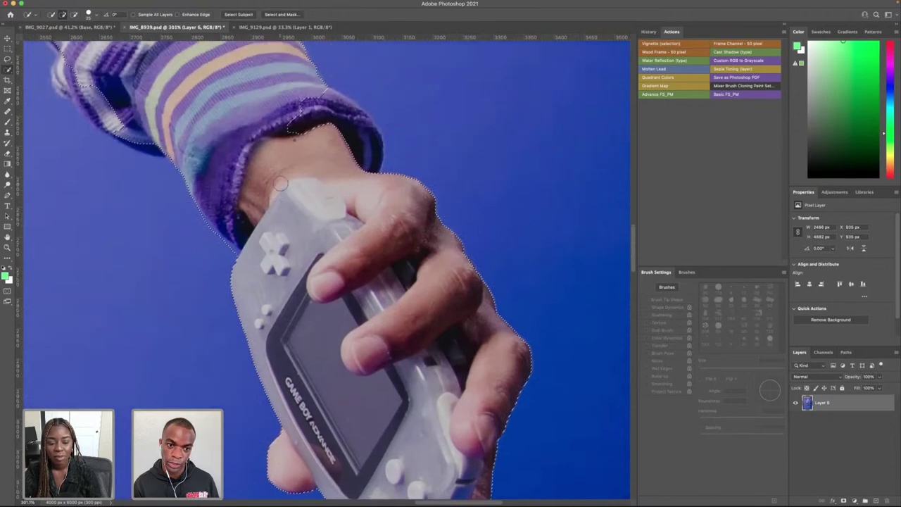
left_click_drag(378, 242, 406, 240)
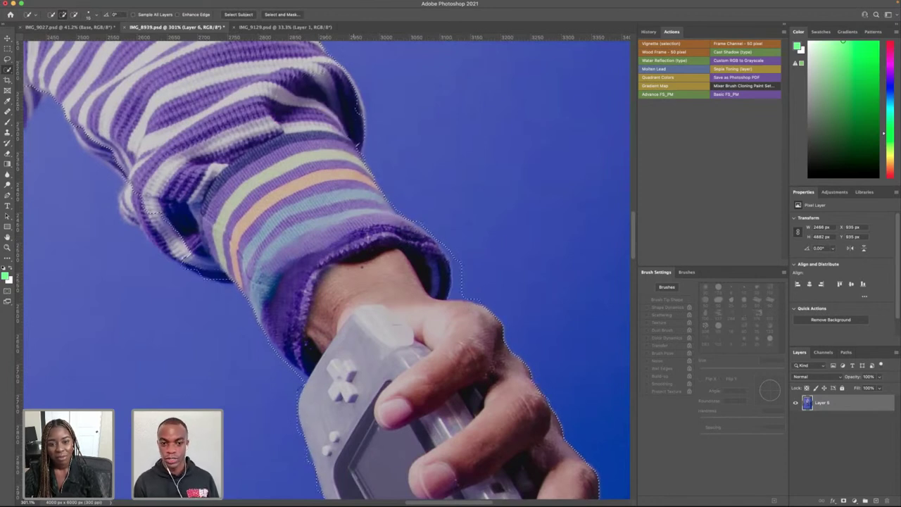
scroll(327, 270, "up", 4)
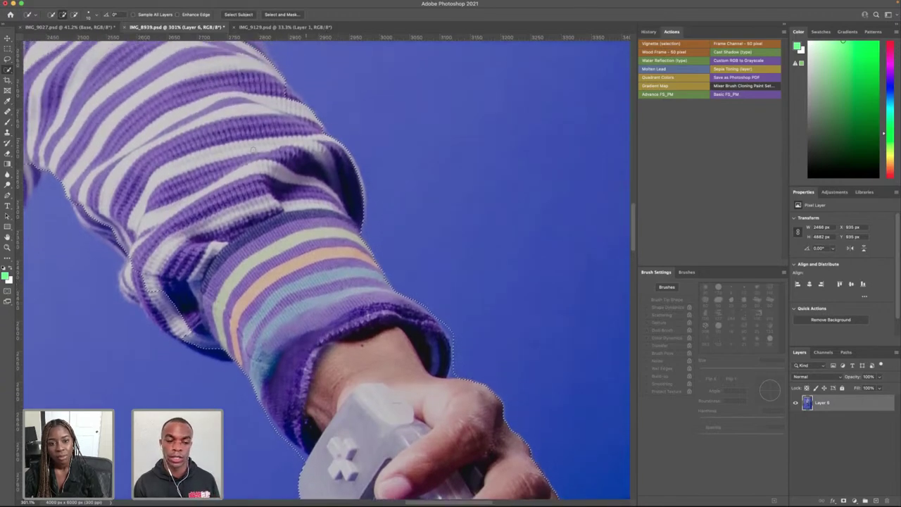
scroll(326, 270, "left", 4)
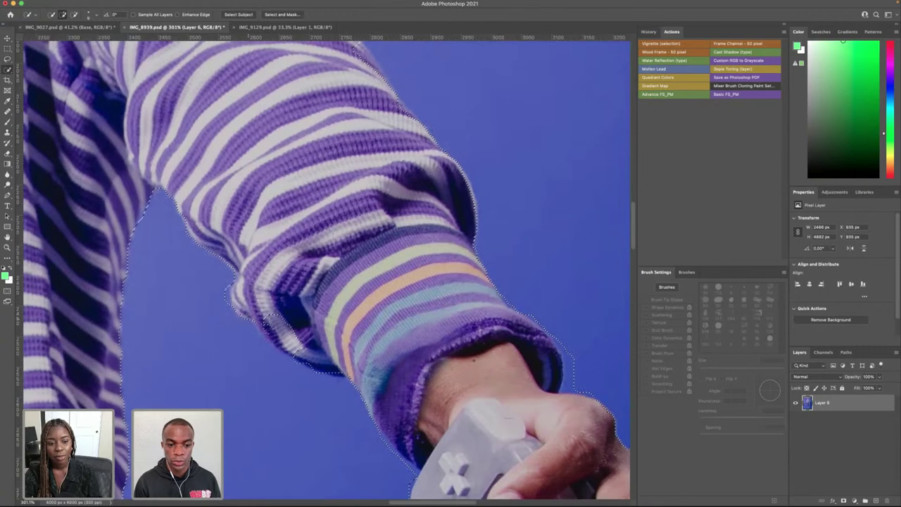
- Subtract the blue background between the torso and the outstretched arm from the selection
scroll(259, 316, "down", 15)
scroll(260, 316, "up", 3)
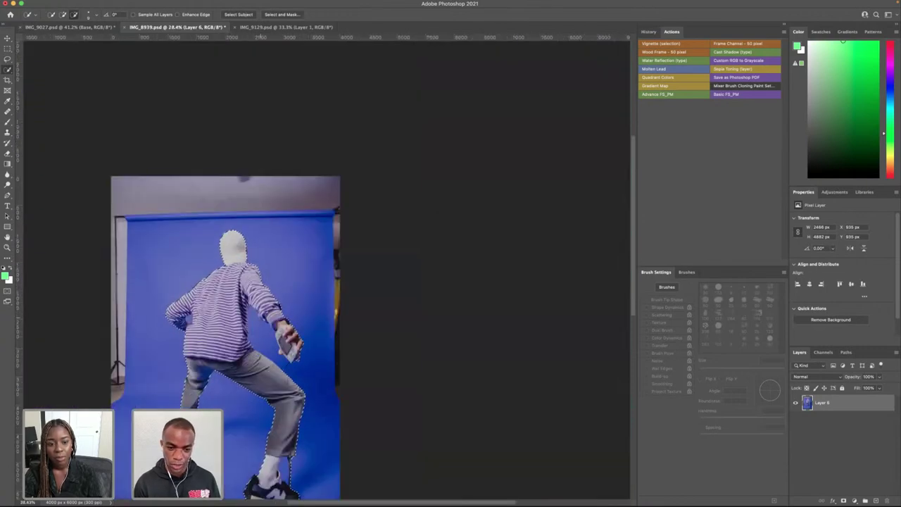
scroll(214, 335, "up", 5)
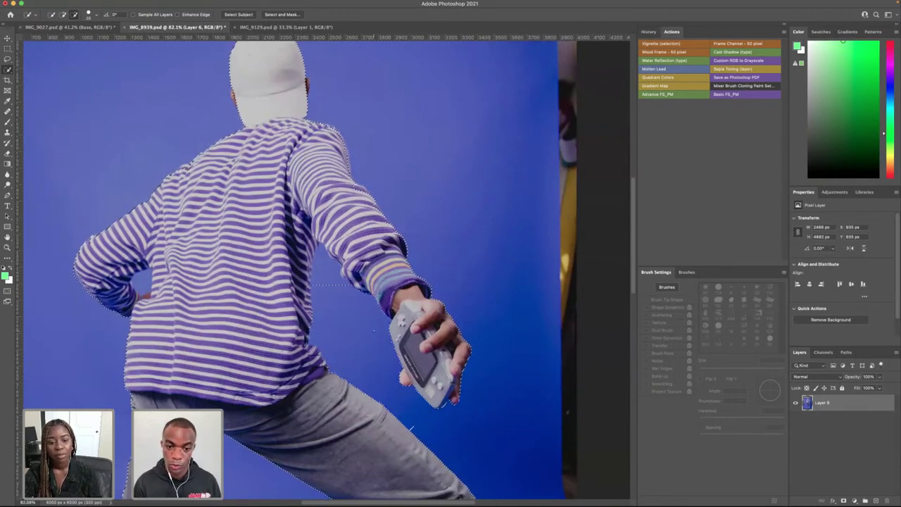
left_click_drag(341, 280, 329, 264)
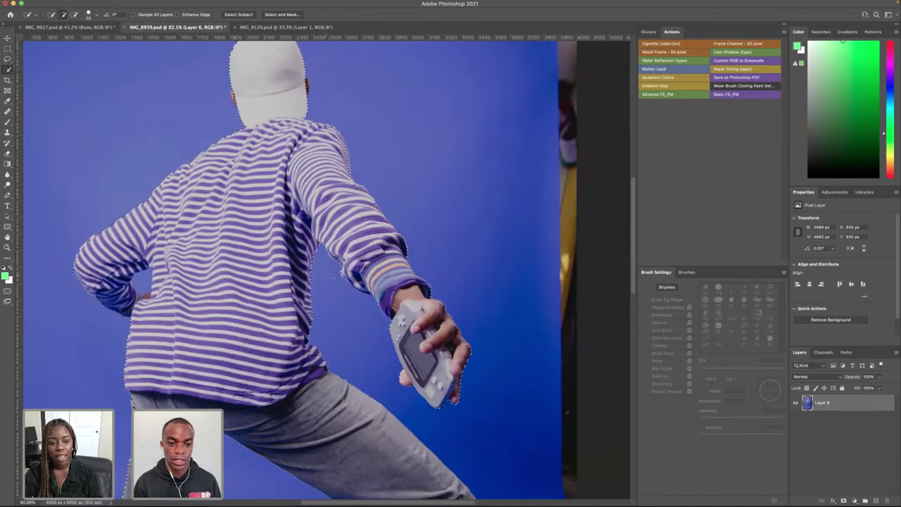
scroll(307, 356, "up", 5)
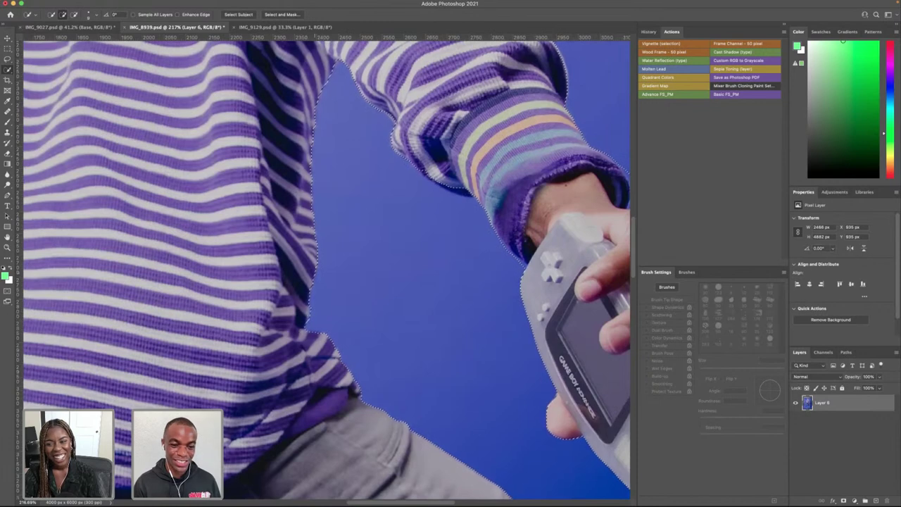
- Add the ears on both sides of the white cap to the selection and refine the edge around the left ear
scroll(312, 281, "up", 10)
scroll(313, 247, "down", 3)
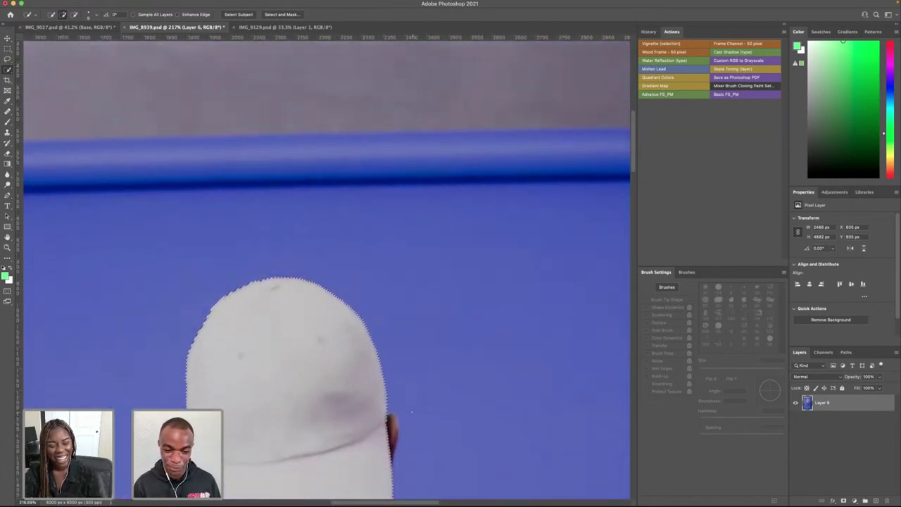
scroll(387, 401, "up", 8)
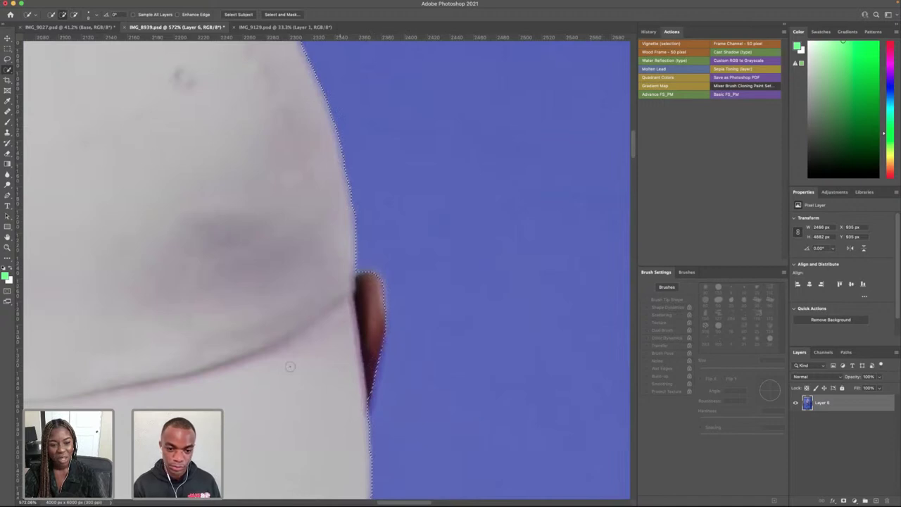
scroll(289, 366, "left", 10)
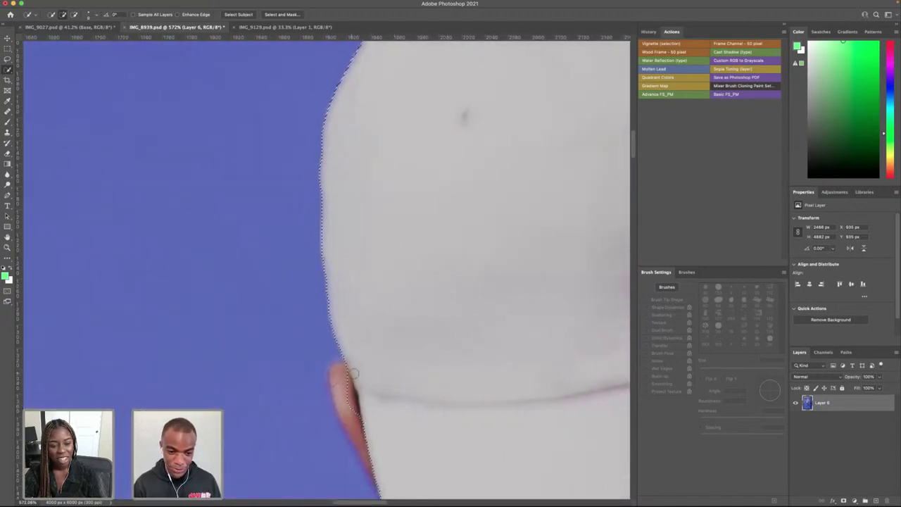
left_click_drag(351, 372, 334, 378)
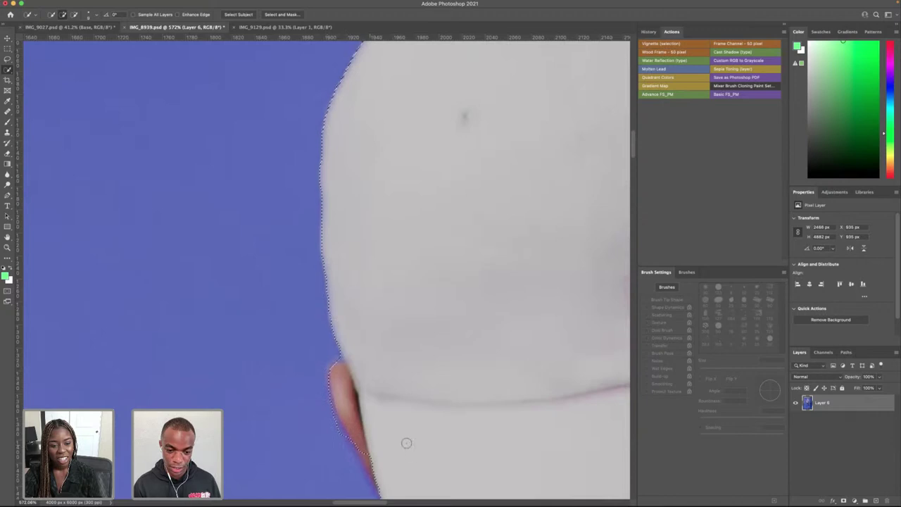
scroll(402, 438, "down", 5)
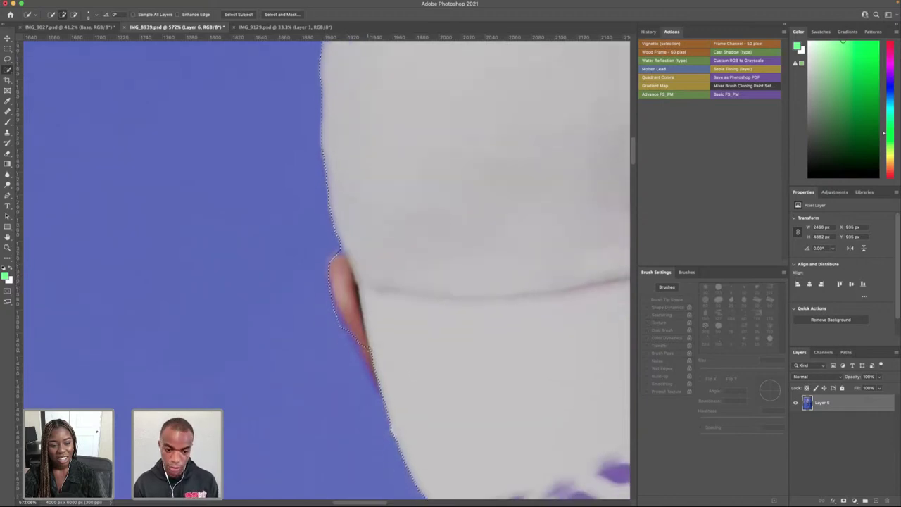
left_click_drag(362, 345, 381, 380)
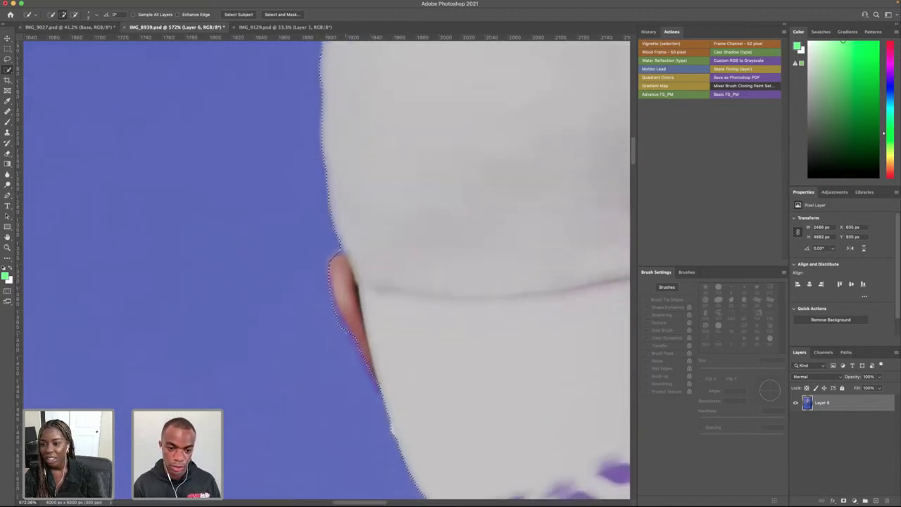
key("alt")
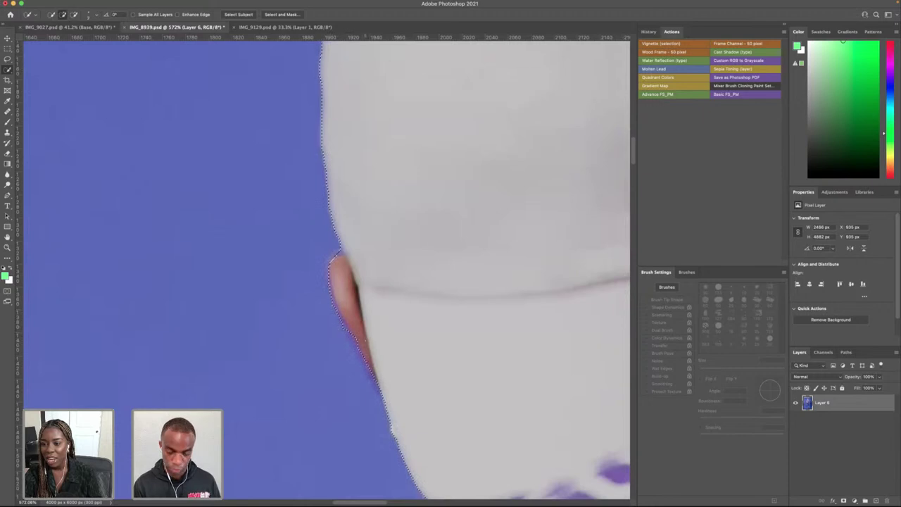
left_click(354, 331)
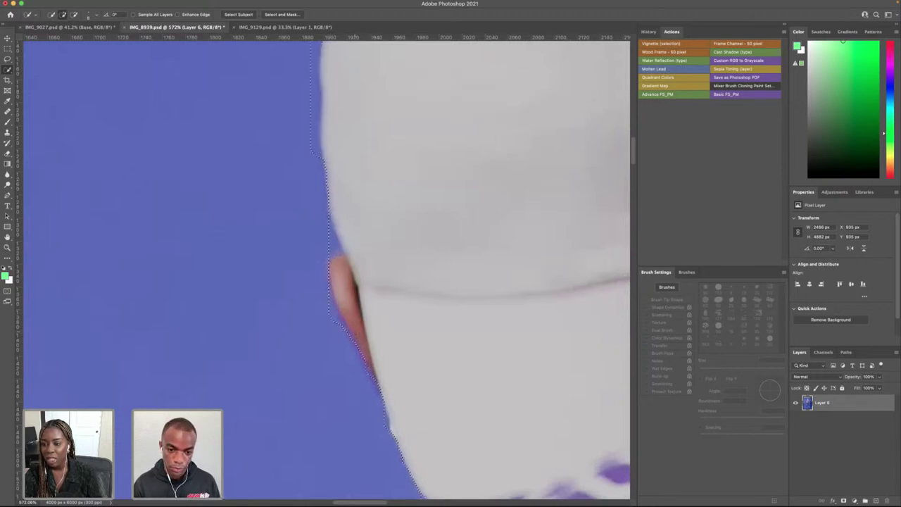
- Refine the Quick Selection edge where the neck below the cap meets the striped shoulder
scroll(376, 342, "down", 8)
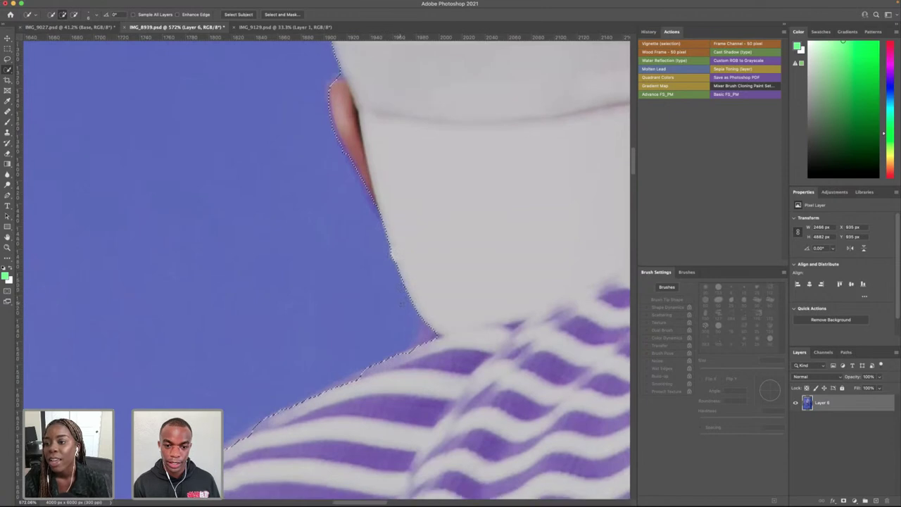
left_click(427, 190)
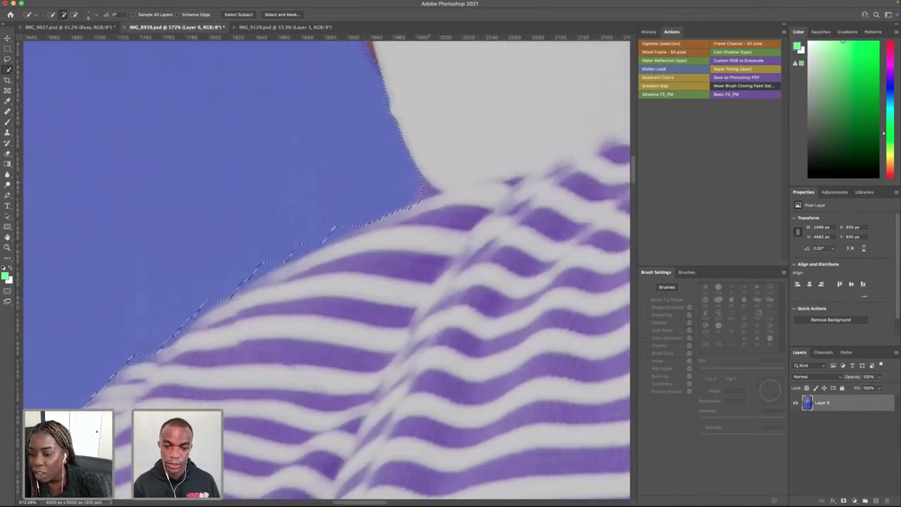
left_click(411, 206)
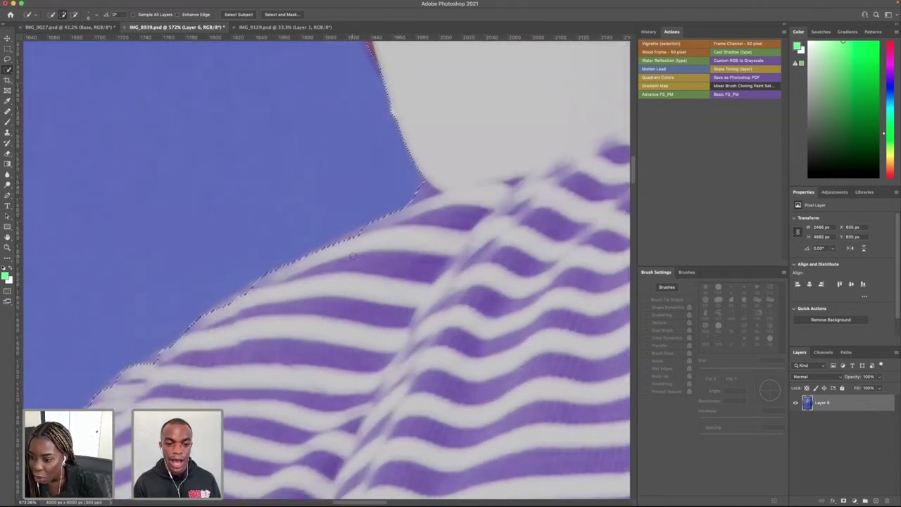
scroll(352, 256, "down", 5)
scroll(362, 199, "up", 2)
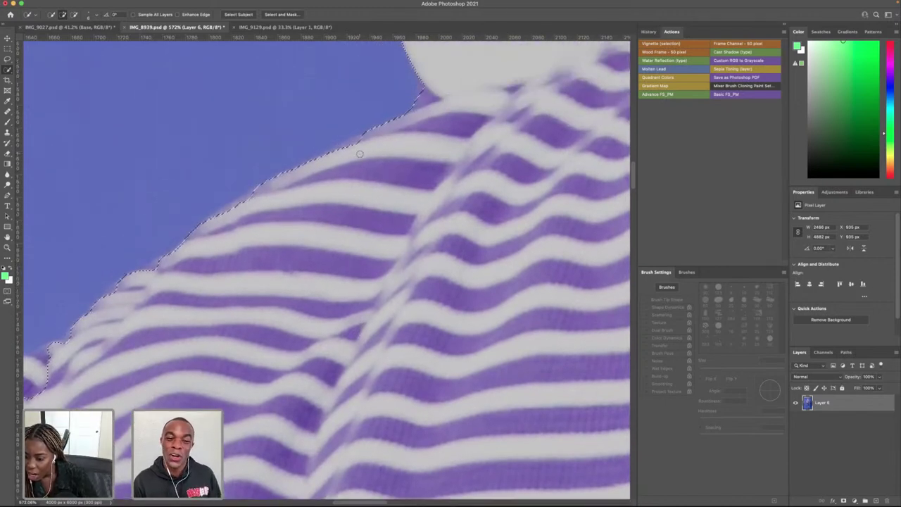
left_click_drag(359, 140, 342, 152)
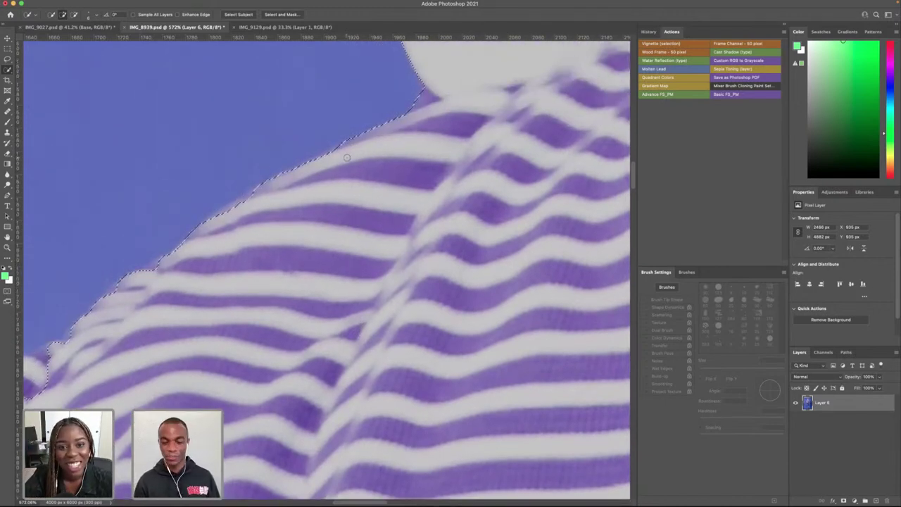
- Add the missed striped fabric folds along the outer shoulder edge to the figure's selection
scroll(329, 170, "down", 8)
scroll(329, 169, "left", 5)
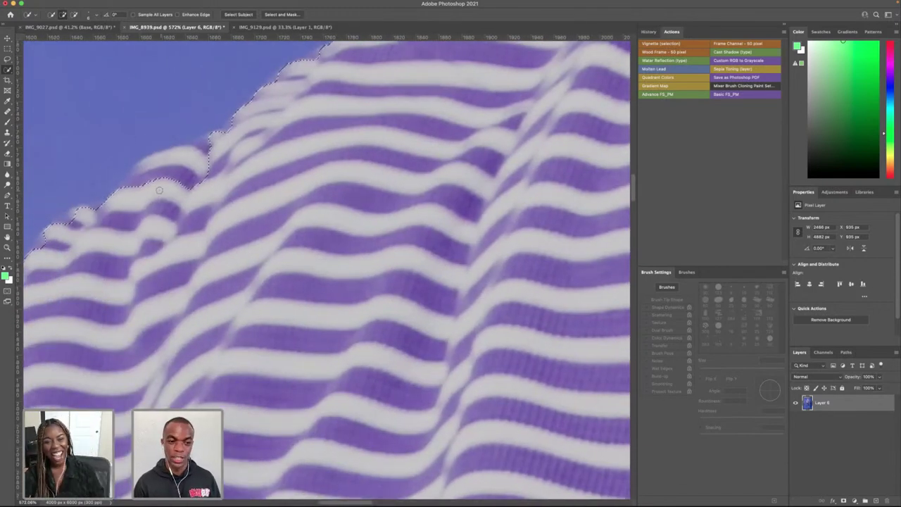
left_click_drag(211, 166, 161, 176)
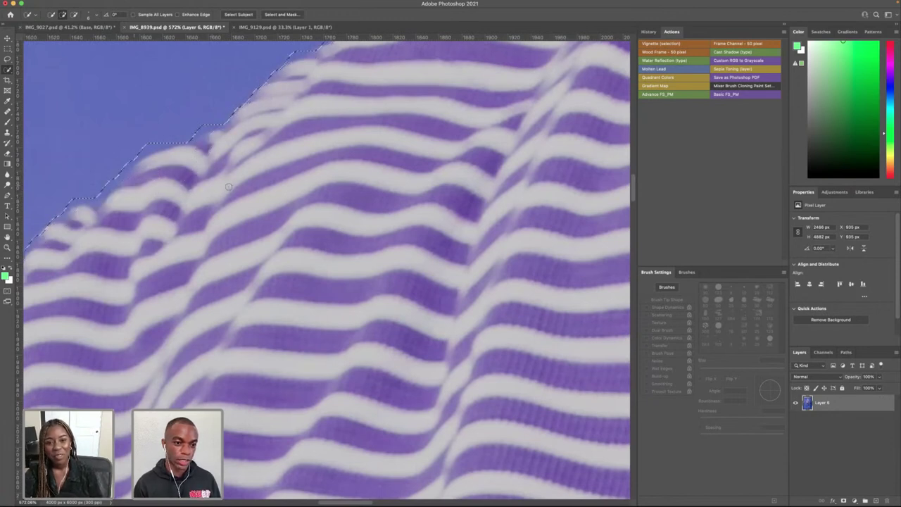
scroll(228, 186, "left", 5)
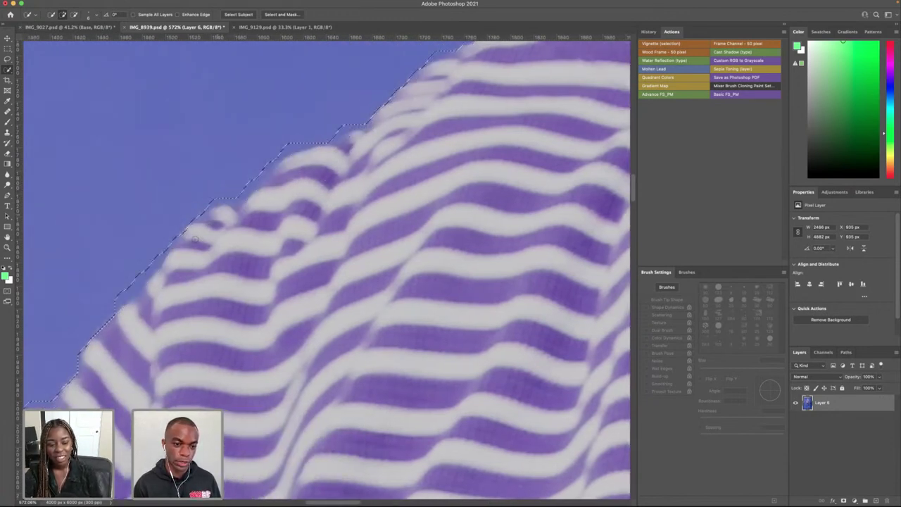
left_click(185, 255)
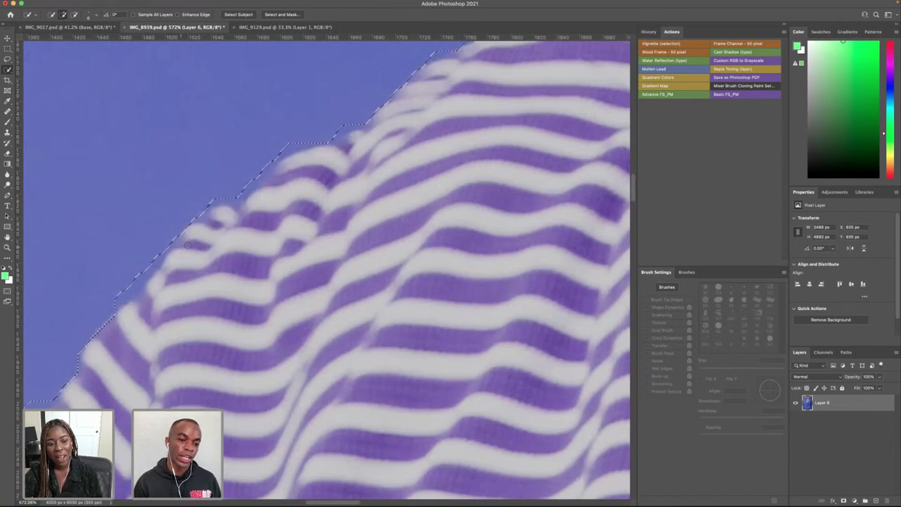
scroll(220, 248, "down", 5)
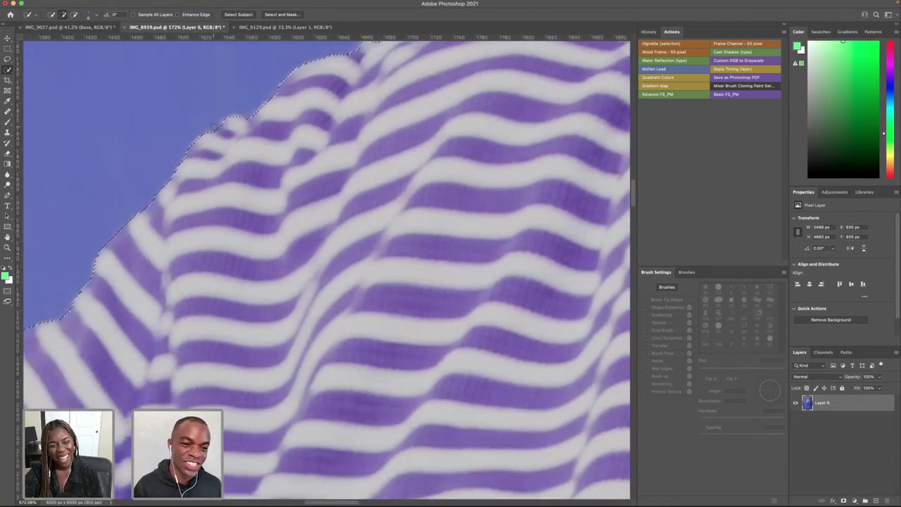
- Extend the selection over the missed purple stripes along the outer edge of the bent arm's upper sleeve
scroll(298, 134, "left", 10)
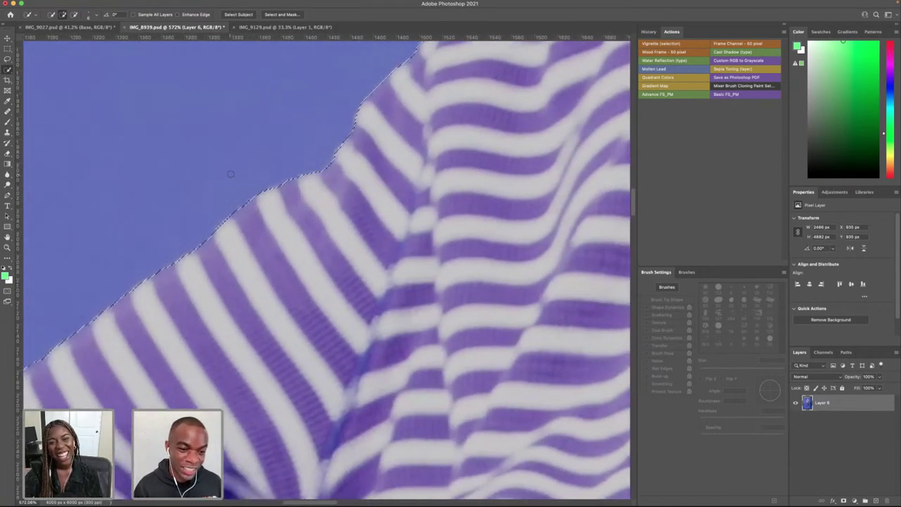
scroll(385, 229, "down", 3)
scroll(386, 229, "left", 3)
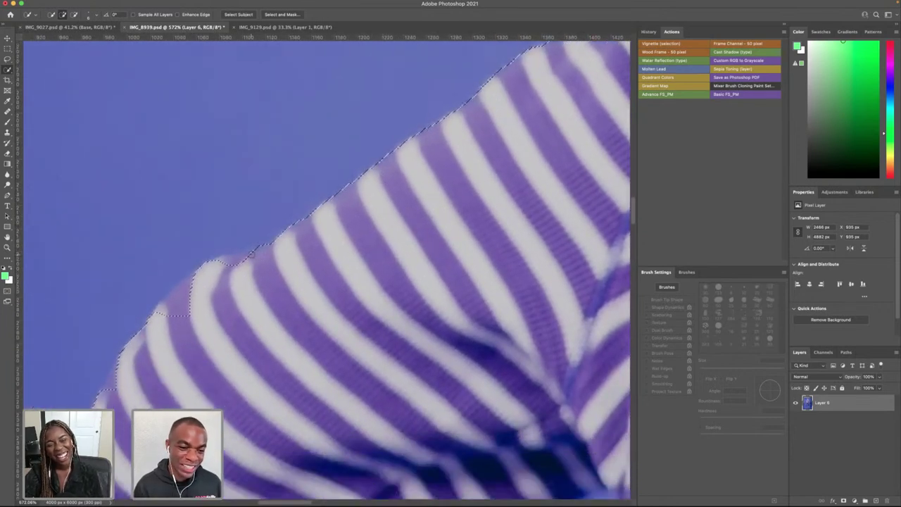
left_click(245, 260)
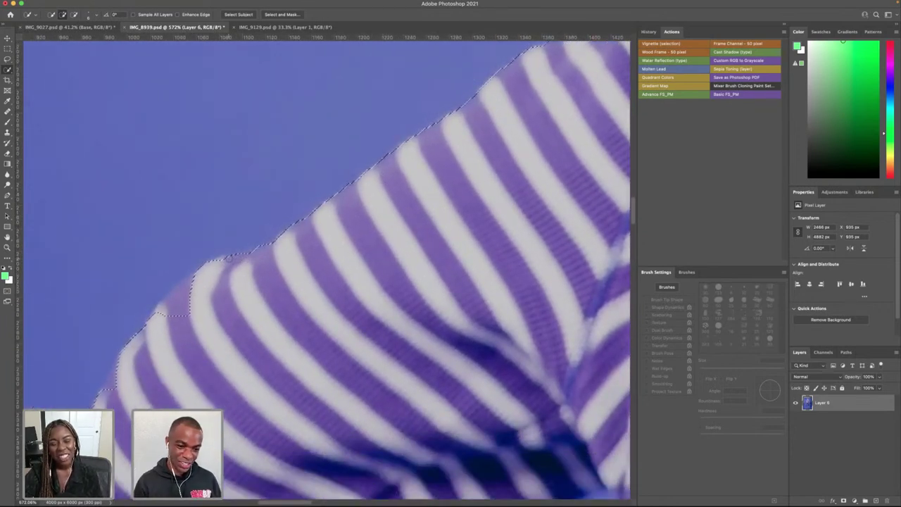
left_click(216, 263)
mouse_move(216, 262)
left_mouse_down()
mouse_move(205, 303)
mouse_move(185, 302)
mouse_move(189, 292)
mouse_move(150, 324)
left_mouse_up()
scroll(150, 324, "down", 2)
scroll(150, 324, "left", 3)
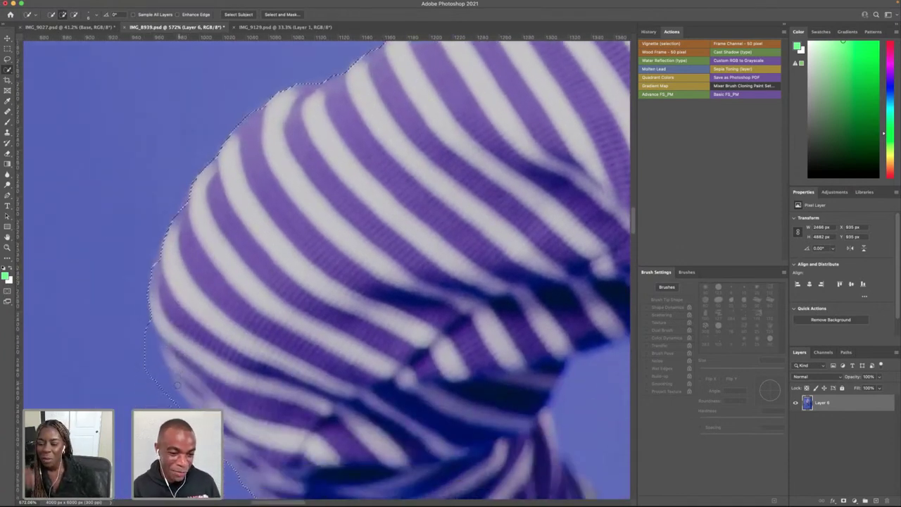
- Tighten the selection along the outer edge of the bent elbow and forearm, removing the excess blue background
scroll(163, 367, "down", 2)
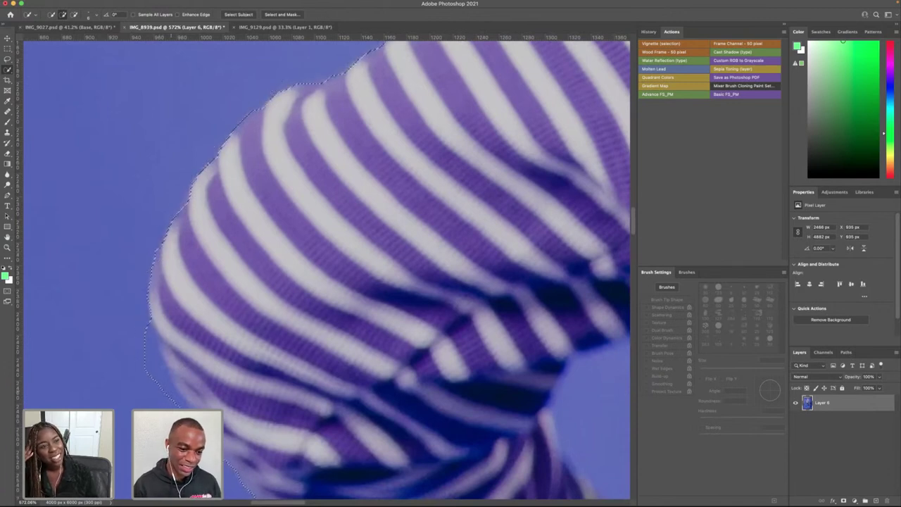
scroll(170, 335, "down", 1)
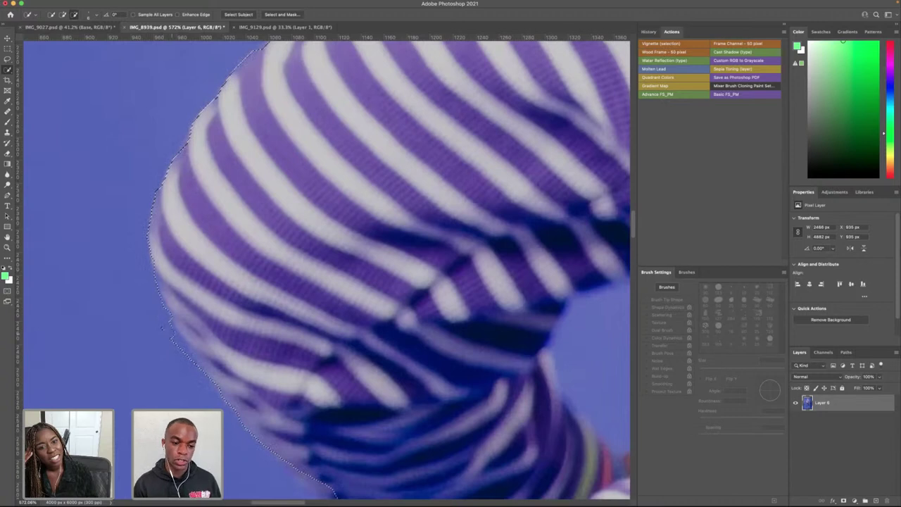
left_click_drag(172, 333, 181, 349)
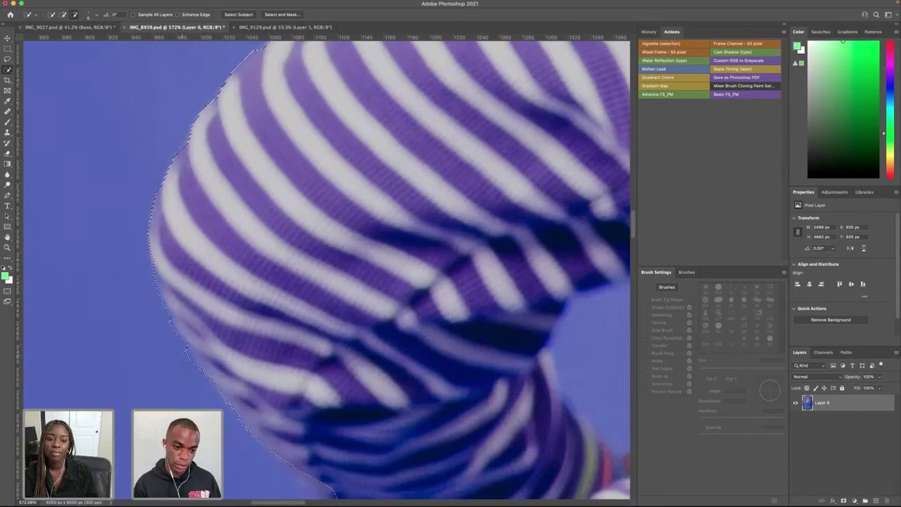
scroll(211, 106, "down", 4)
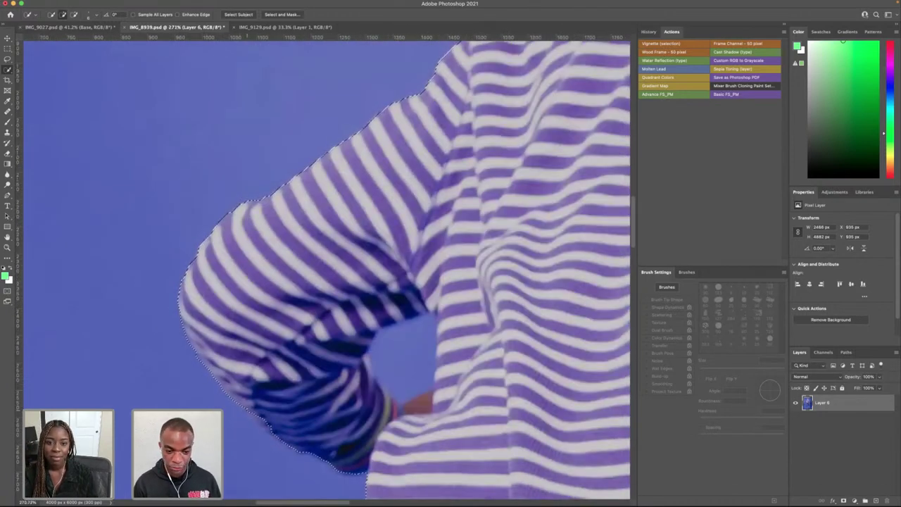
left_click_drag(247, 410, 258, 421)
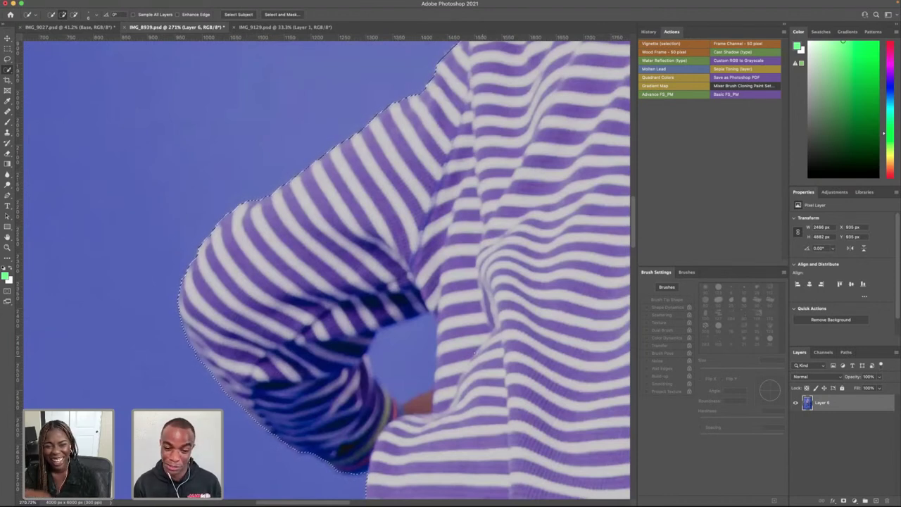
- Subtract the enclosed blue background gap between the bent arm and the torso from the selection
mouse_move(420, 348)
left_mouse_down()
mouse_move(414, 368)
mouse_move(367, 369)
left_mouse_up()
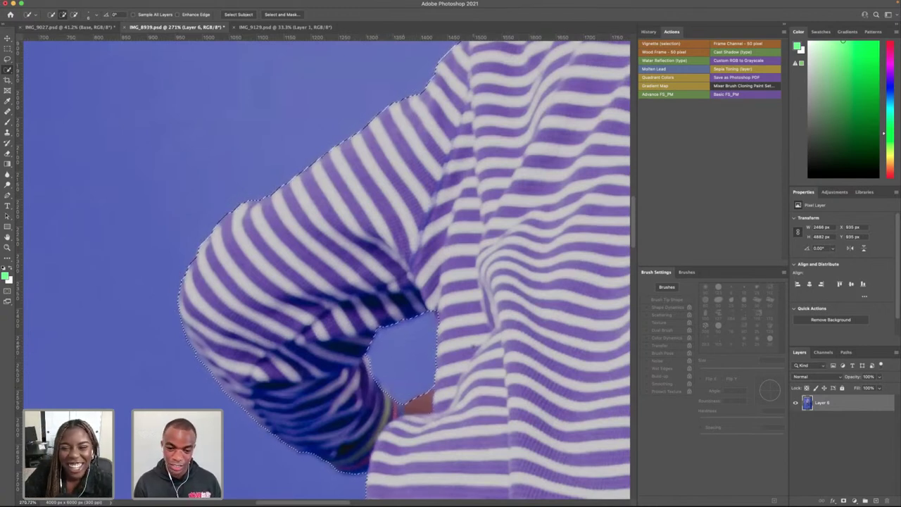
scroll(333, 270, "right", 3)
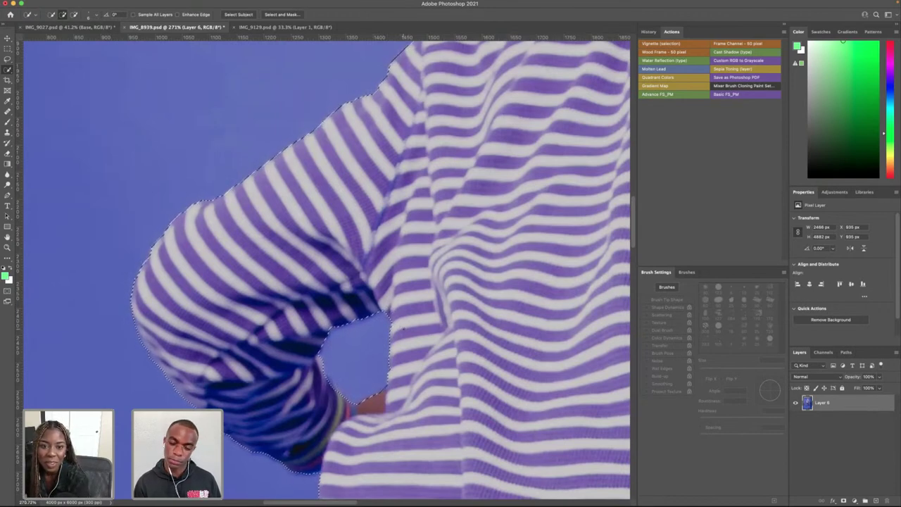
scroll(403, 329, "right", 3)
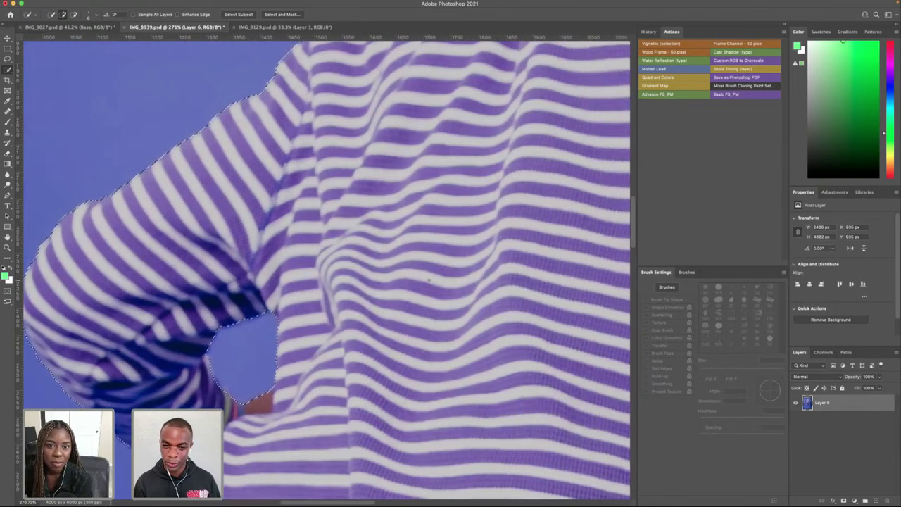
scroll(422, 287, "right", 5)
key("super+0")
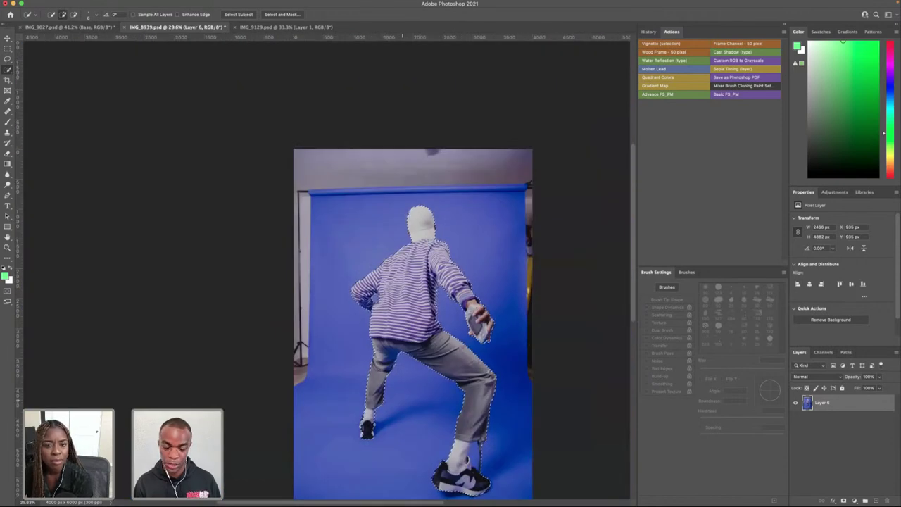
- Subtract the blue background between the front leg's sock and the hanging trouser strap from the selection
scroll(370, 368, "up", 10)
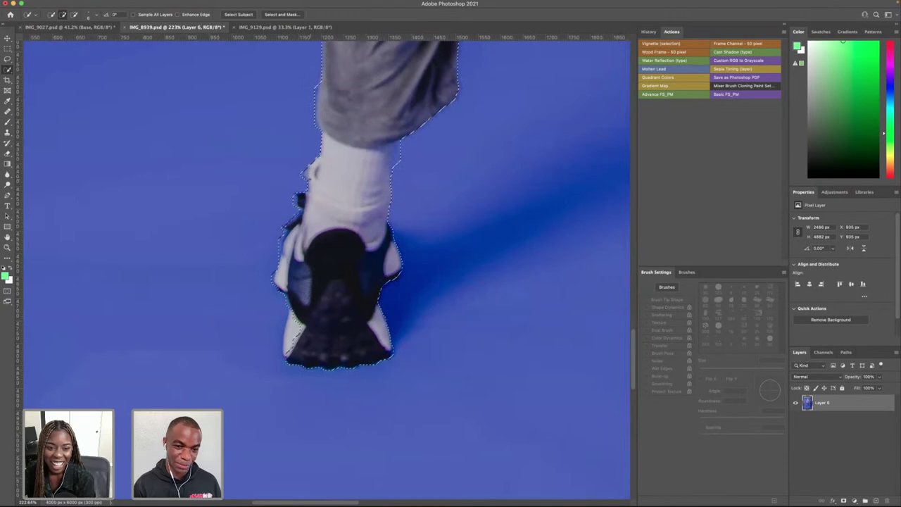
scroll(465, 180, "right", 10)
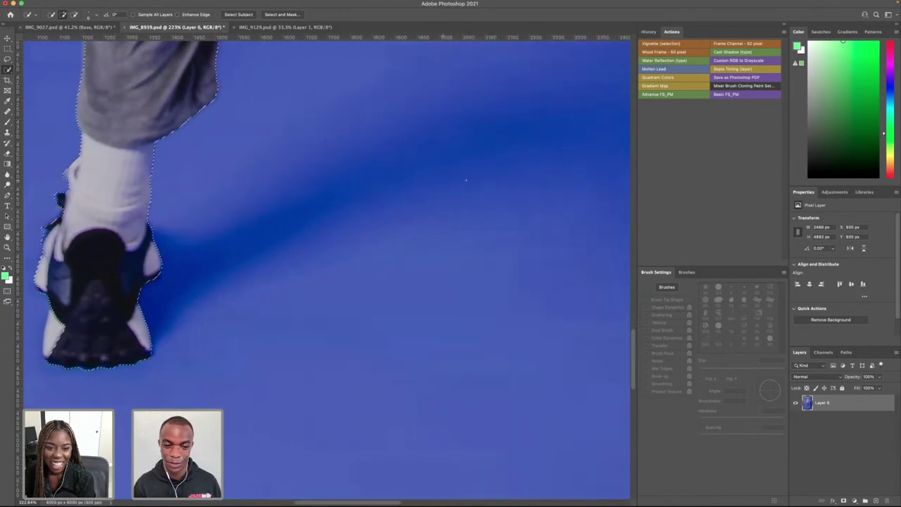
scroll(465, 180, "left", 10)
scroll(465, 180, "down", 10)
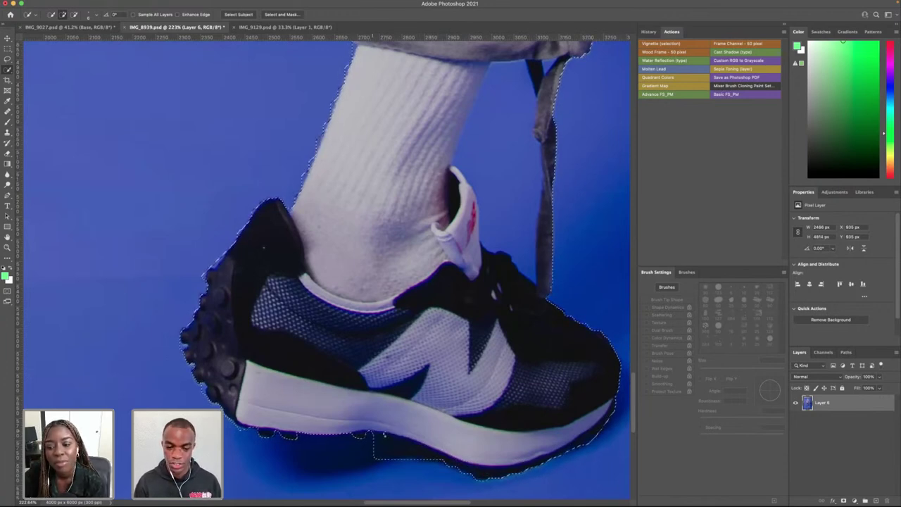
scroll(401, 260, "up", 2)
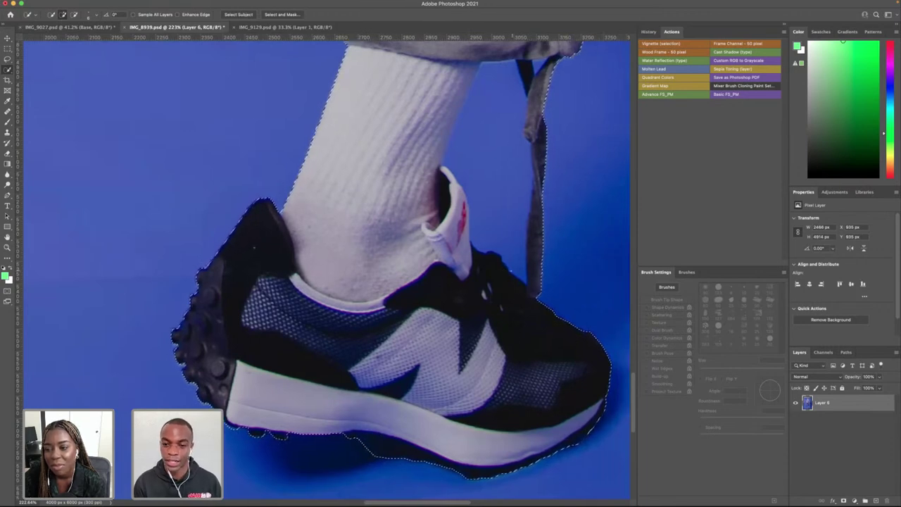
key("alt")
left_click_drag(499, 116, 487, 239)
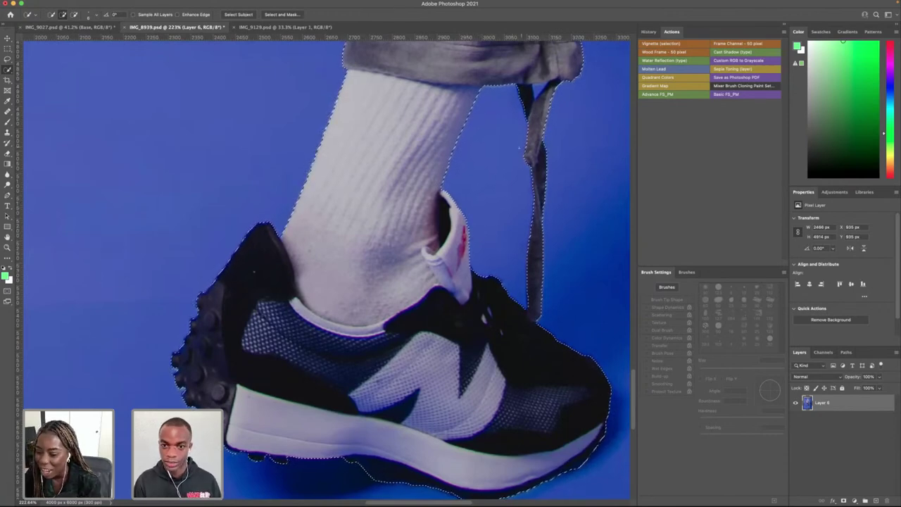
- Inspect the selection outline around the extended arm, the cap and the whole figure for missed or excess areas
scroll(517, 141, "down", 10)
scroll(464, 145, "up", 8)
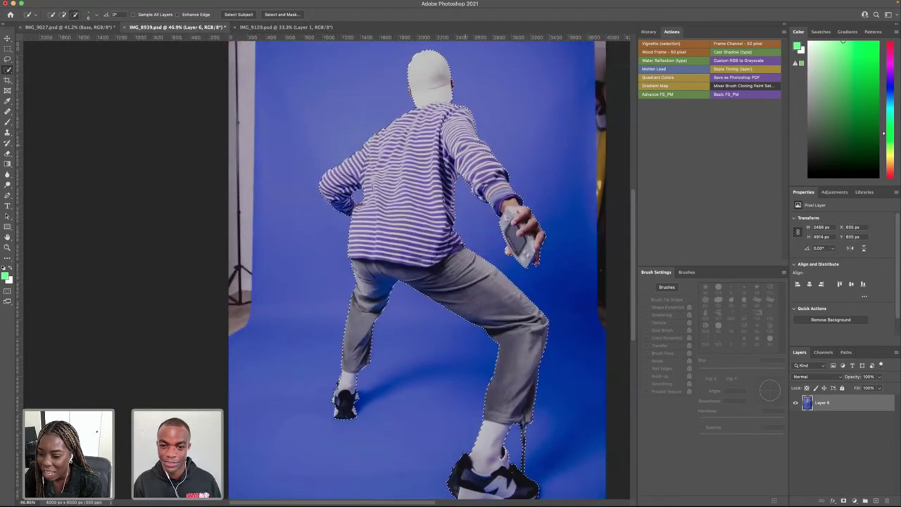
scroll(501, 119, "up", 10)
scroll(600, 48, "up", 2)
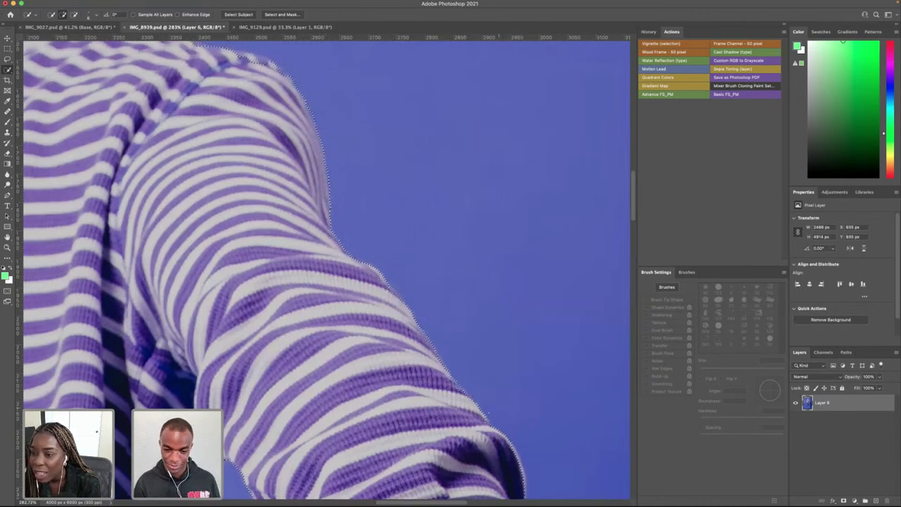
scroll(464, 384, "down", 2)
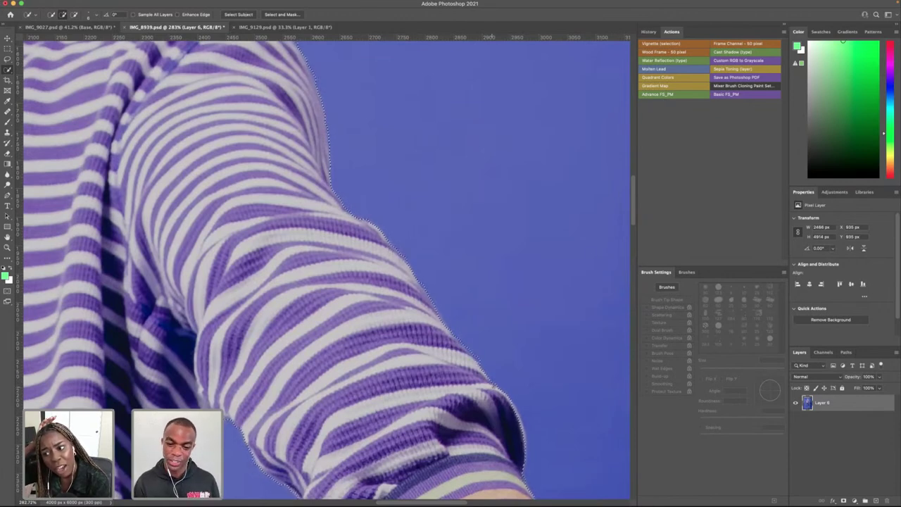
scroll(207, 312, "up", 10)
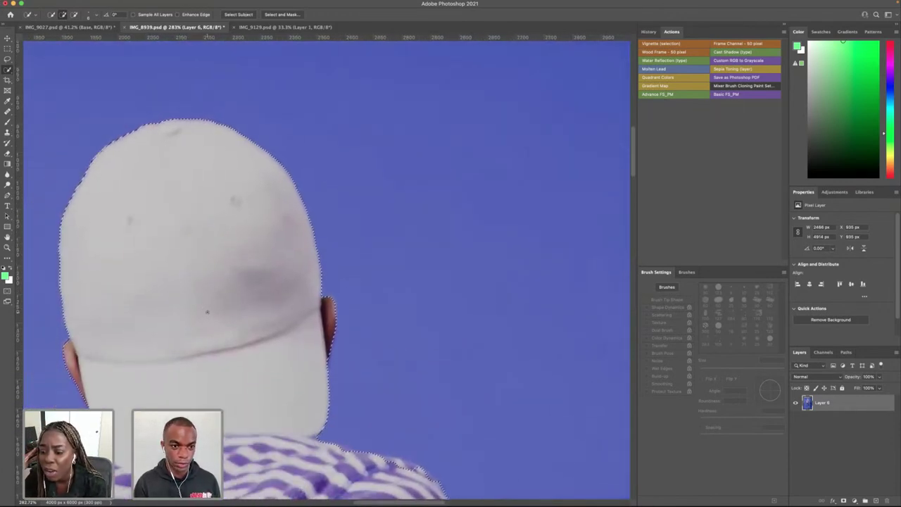
scroll(207, 312, "down", 1)
scroll(207, 312, "down", 10)
scroll(204, 352, "up", 5)
scroll(204, 398, "up", 2)
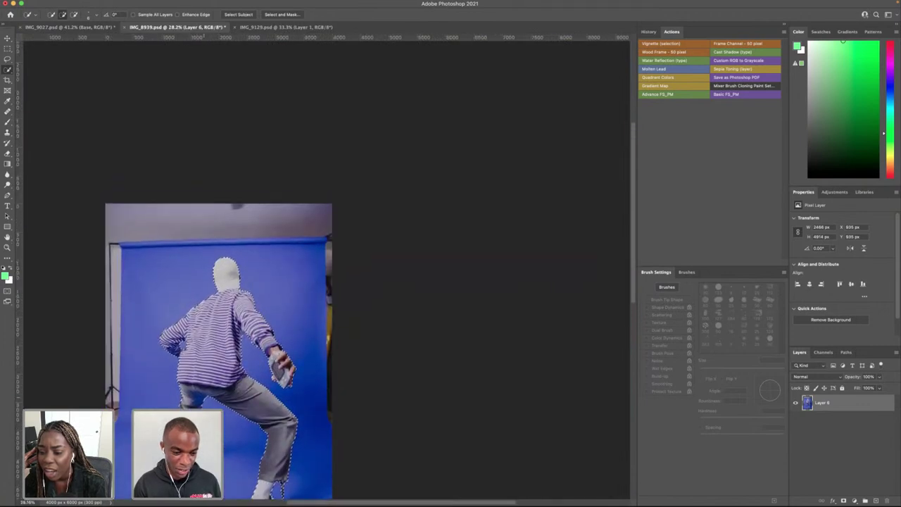
scroll(206, 312, "down", 3)
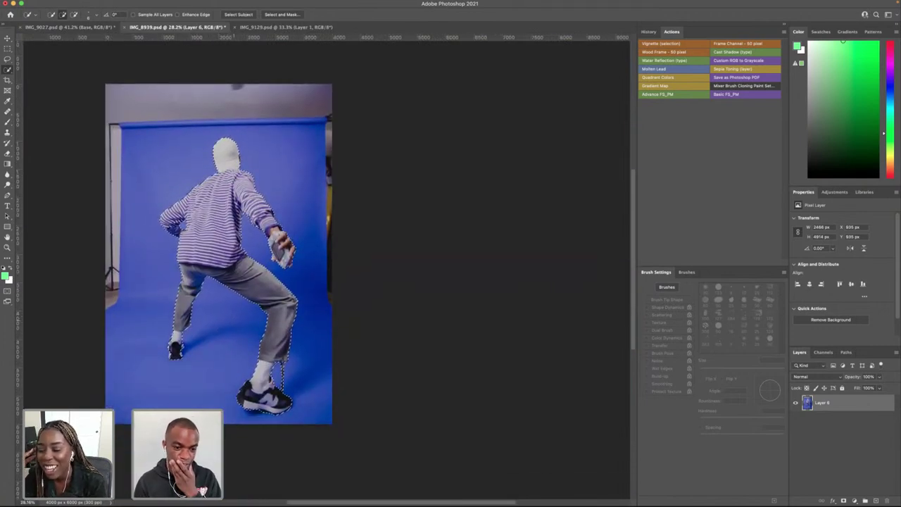
- Preview the cut-out figure in Select and Mask, then cancel and examine the selection around the rear leg's sock and shoe
left_click(7, 49)
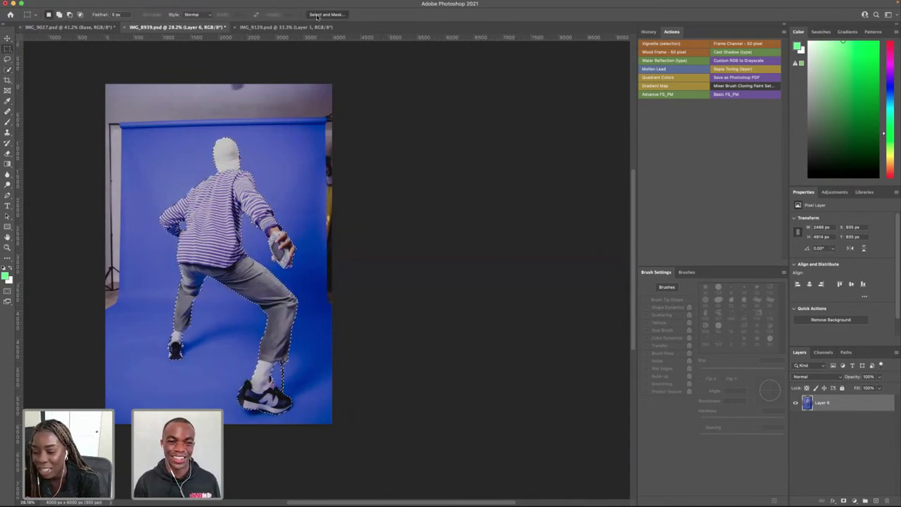
left_click(326, 14)
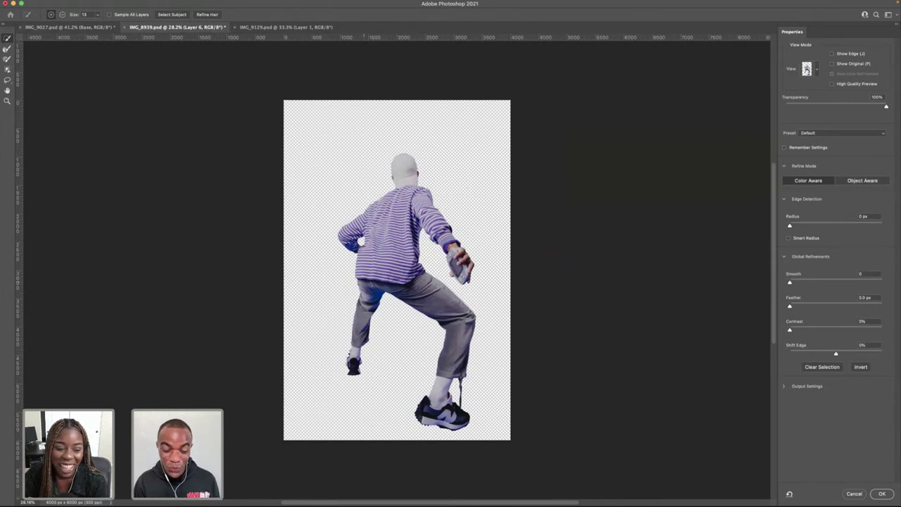
scroll(336, 359, "up", 5)
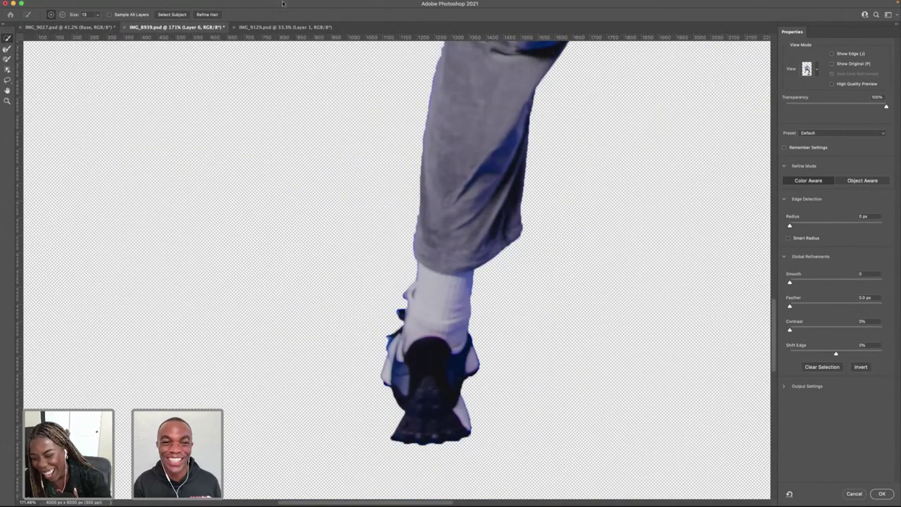
left_click(852, 493)
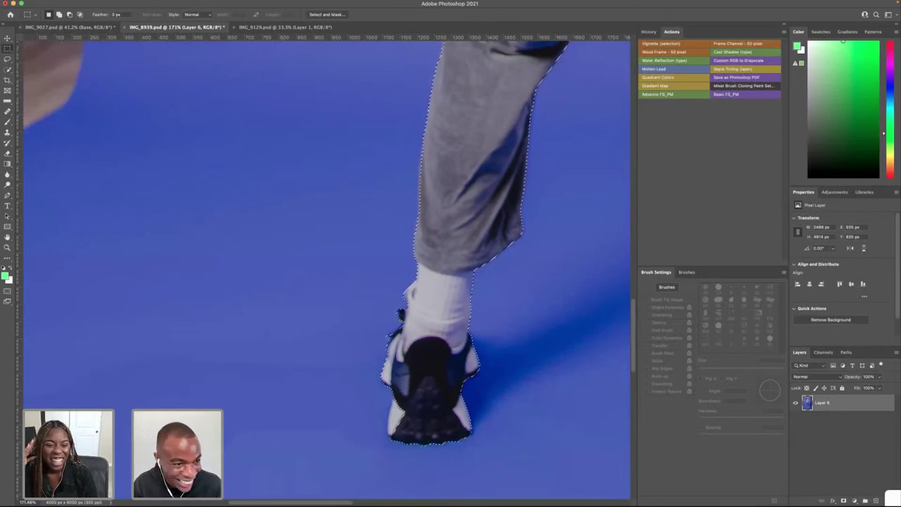
key("w")
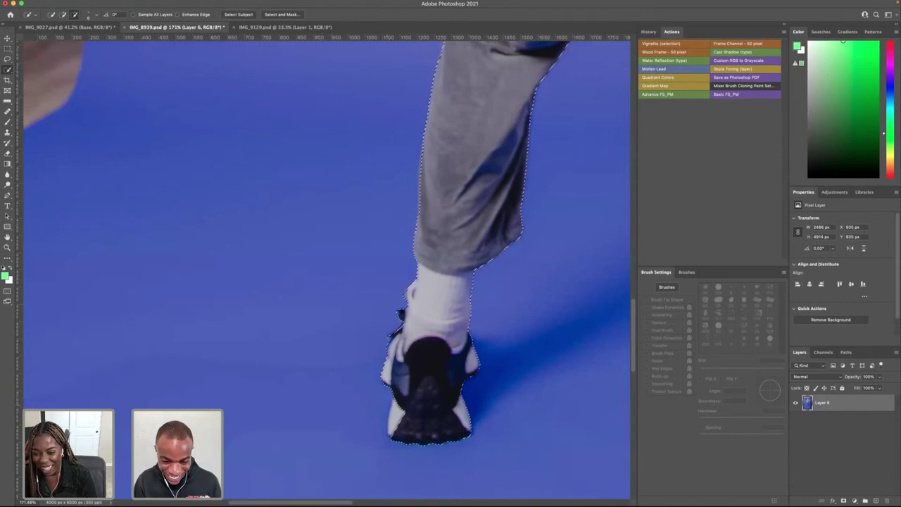
scroll(388, 408, "up", 5)
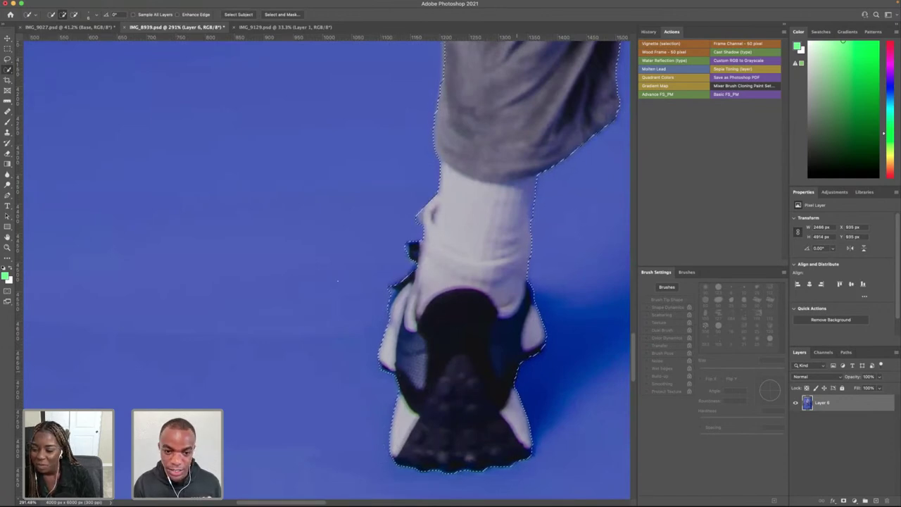
- Check the whole figure's cut-out edges against transparency in Select and Mask again and close it without applying changes
left_click(9, 48)
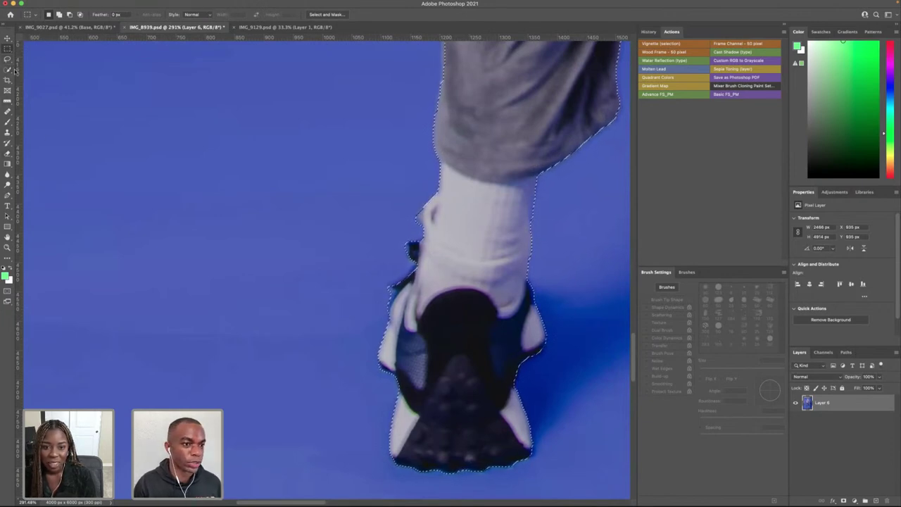
left_click(326, 30)
key("super+0")
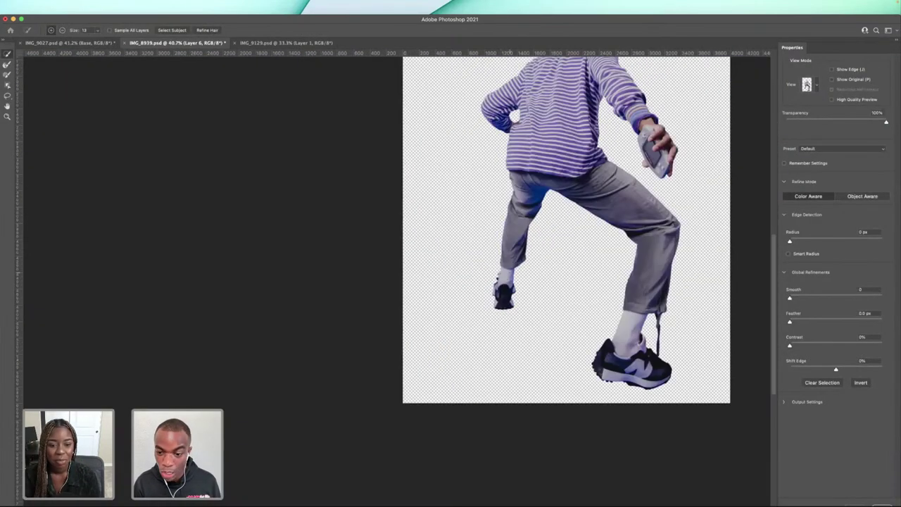
scroll(509, 272, "right", 4)
scroll(509, 273, "up", 5)
scroll(493, 254, "down", 10)
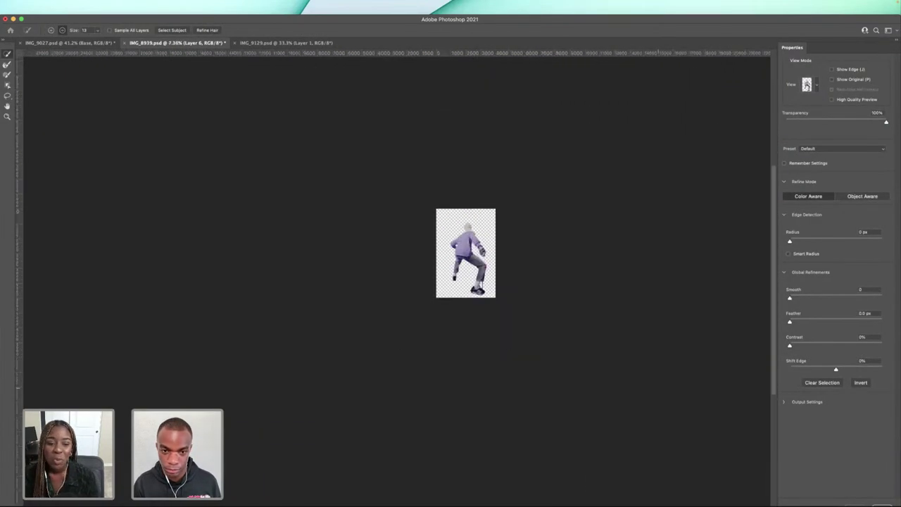
scroll(476, 242, "up", 5)
scroll(479, 247, "up", 2)
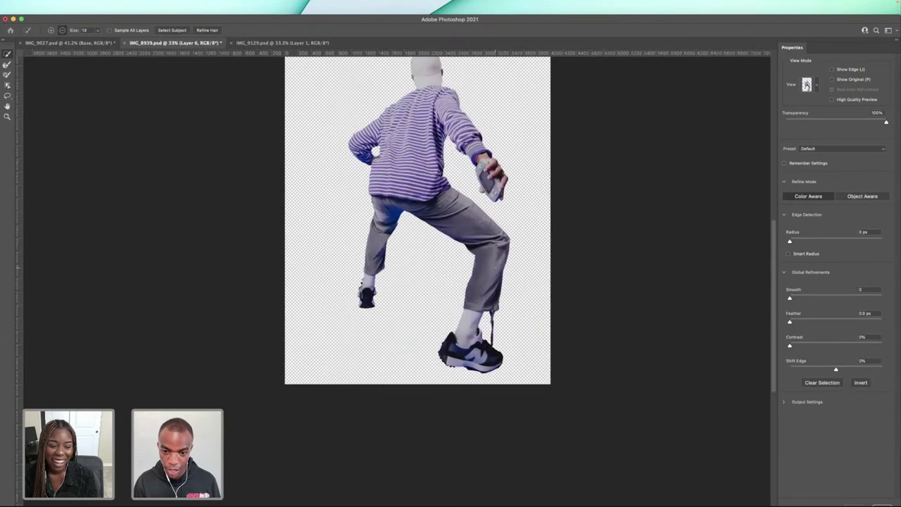
key("alt")
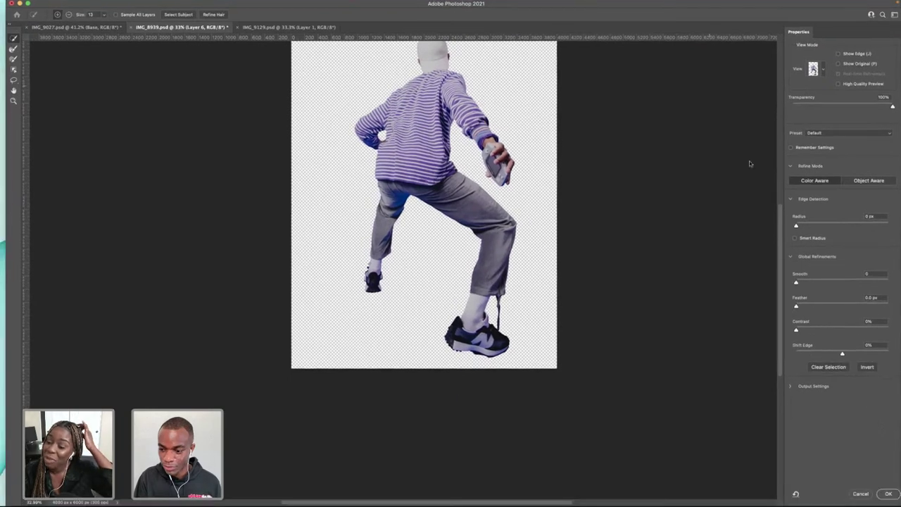
left_click(866, 497)
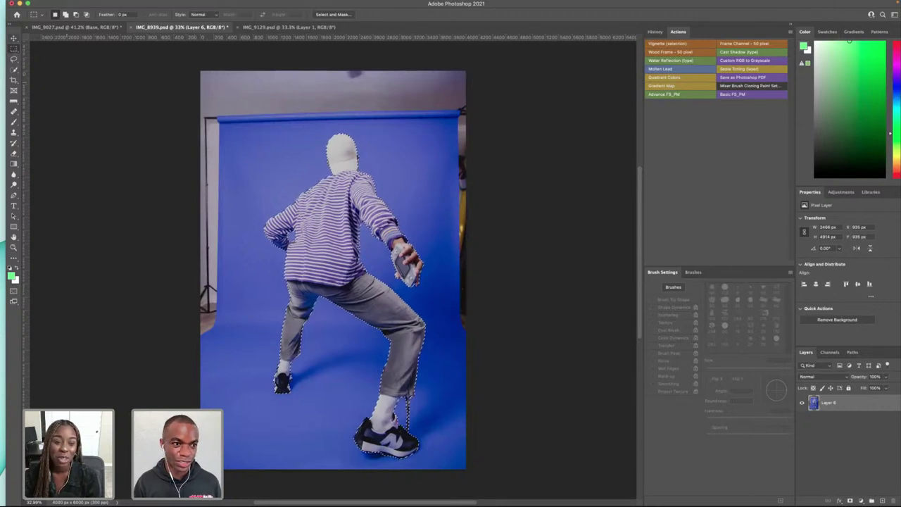
- Copy the selected figure onto a new layer and bring it into the Game Boy image IMG_9027.psd
right_click(314, 220)
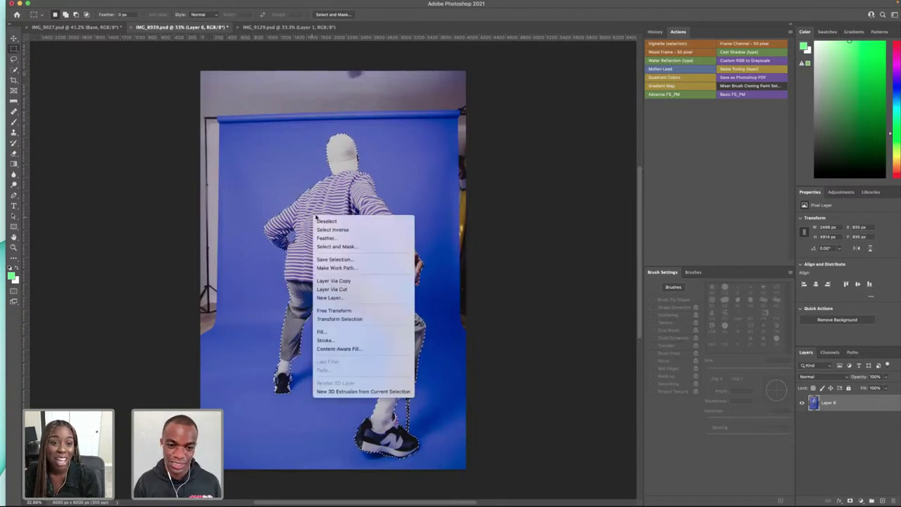
left_click(355, 280)
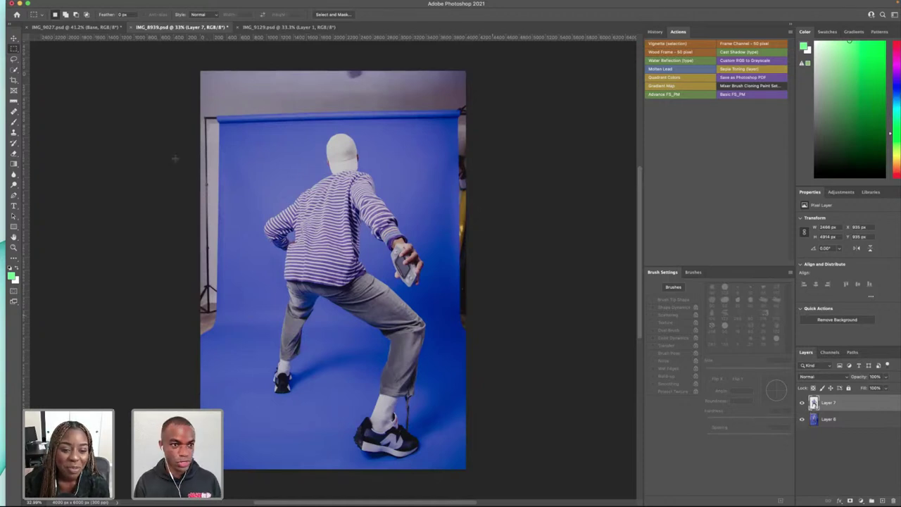
left_click(73, 27)
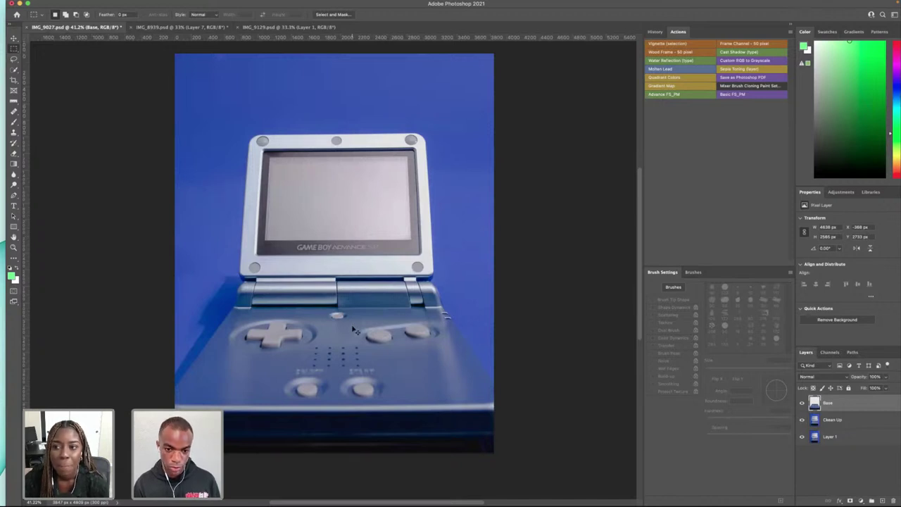
left_click_drag(355, 331, 356, 332)
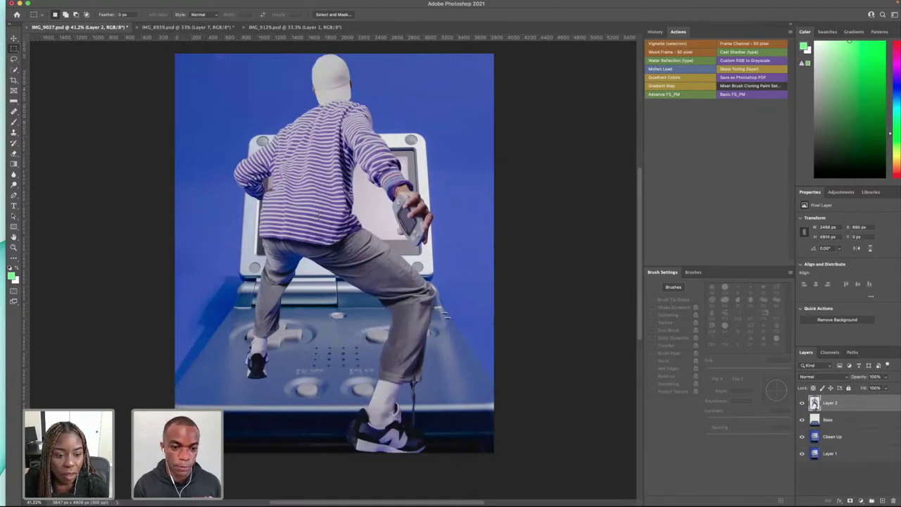
- Scale the figure down to about 560 px wide and place it on the console's control surface beside the A and B buttons
left_click(14, 38)
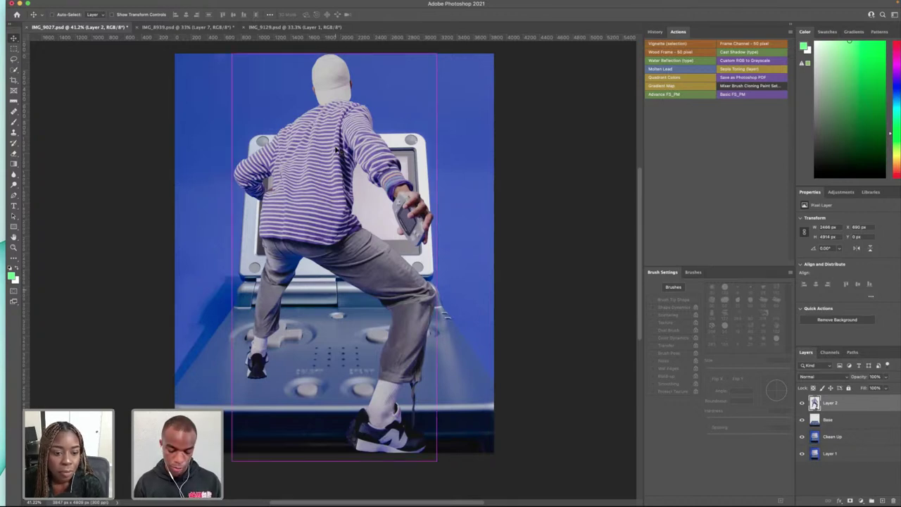
key("ctrl+t")
left_click_drag(231, 54, 376, 343)
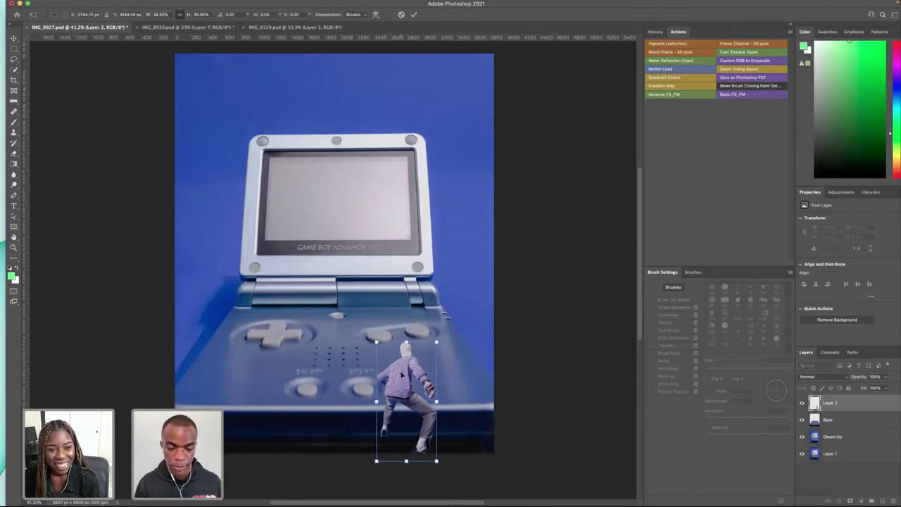
left_click_drag(402, 375, 398, 306)
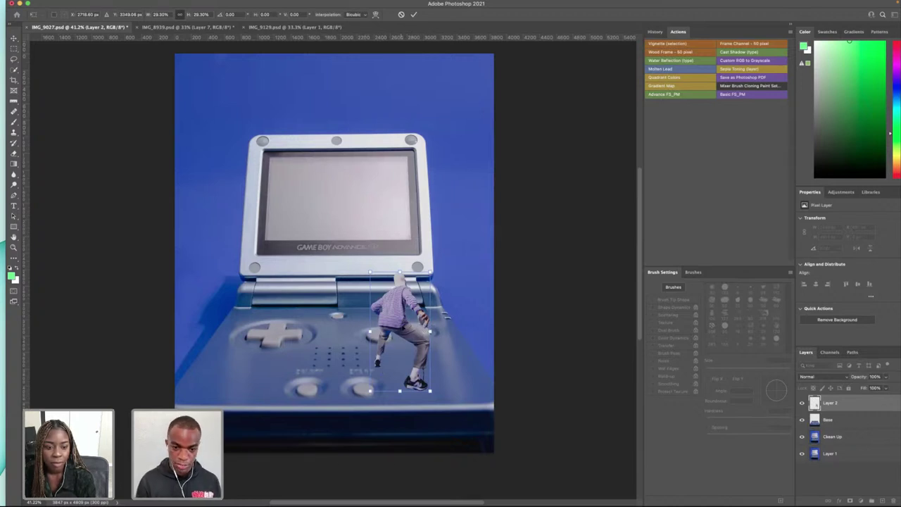
left_click_drag(411, 308, 349, 292)
left_click_drag(306, 253, 394, 321)
key("Return")
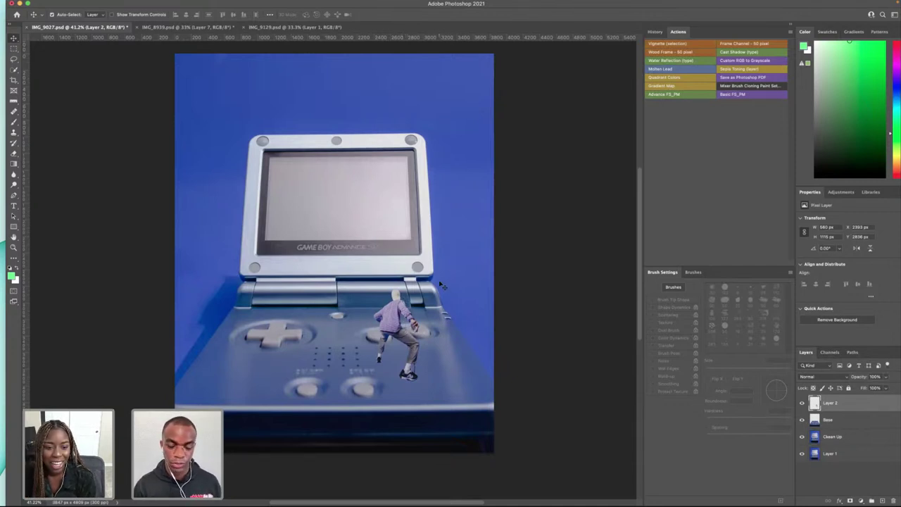
- Examine the front leg's trouser hem and hanging strap for leftover blue background and activate the Pen tool
scroll(437, 349, "down", 5)
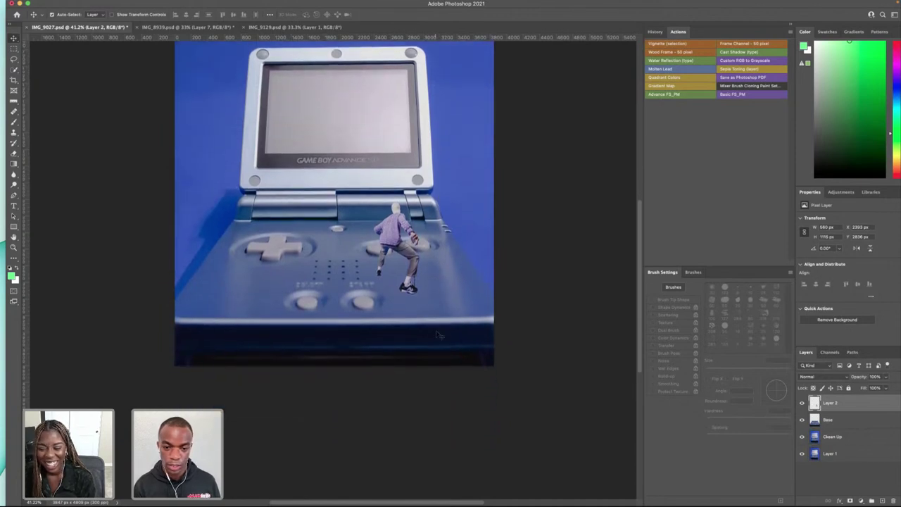
scroll(381, 283, "up", 2)
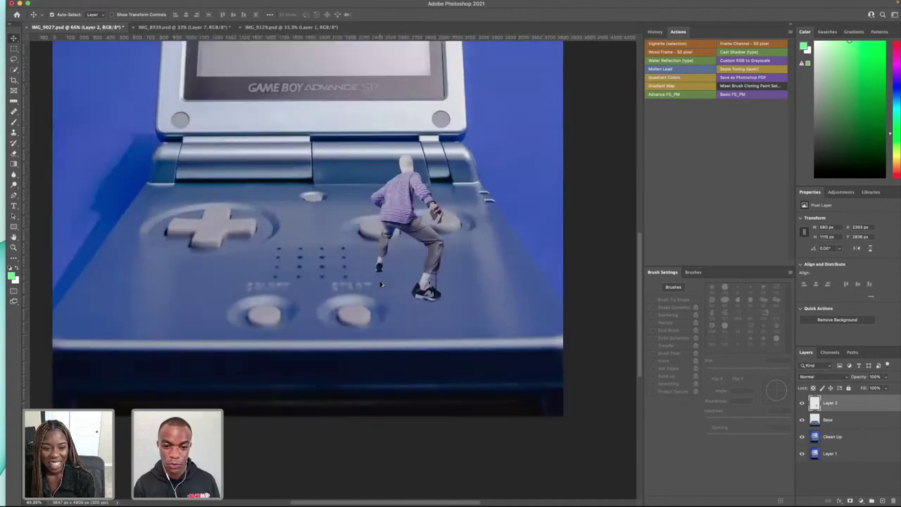
scroll(380, 283, "up", 3)
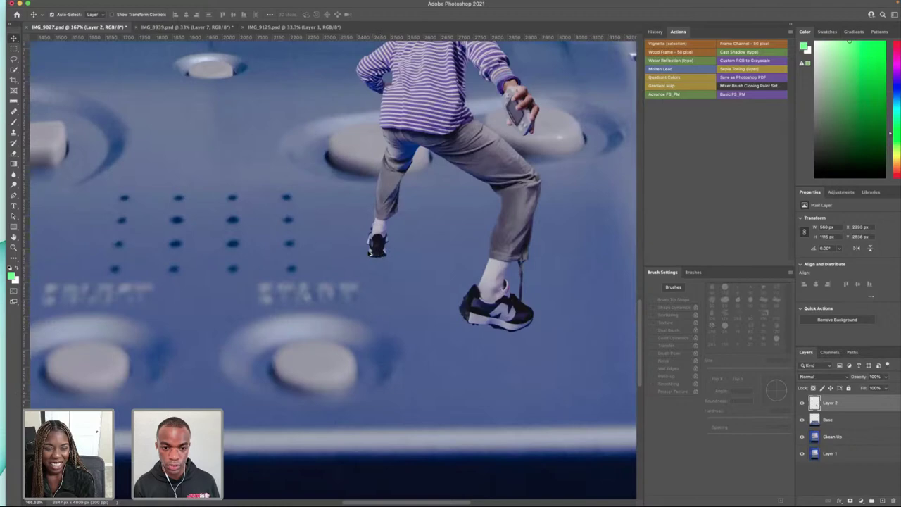
scroll(380, 248, "up", 2)
scroll(549, 268, "right", 3)
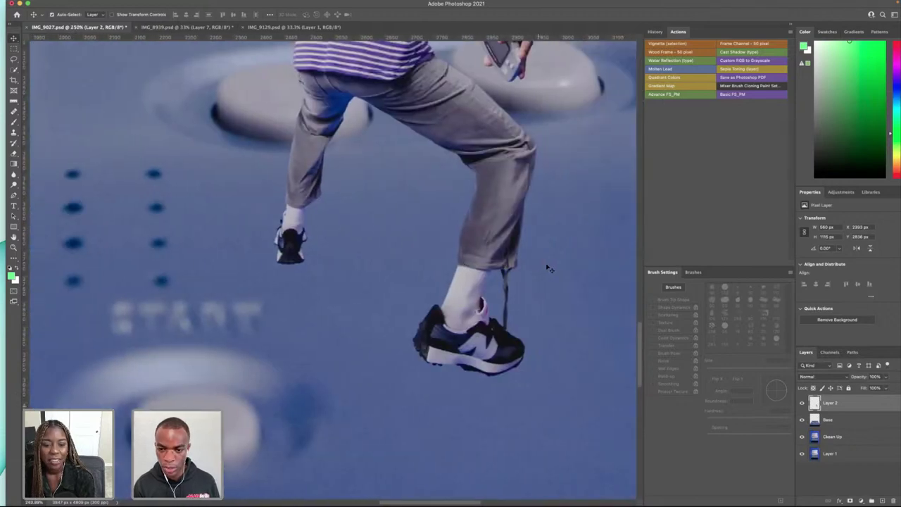
scroll(549, 268, "up", 10)
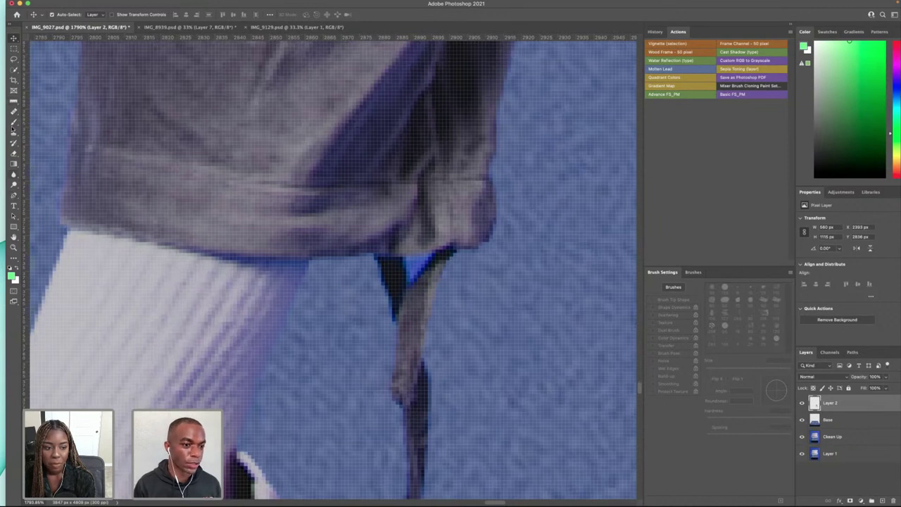
left_click(14, 197)
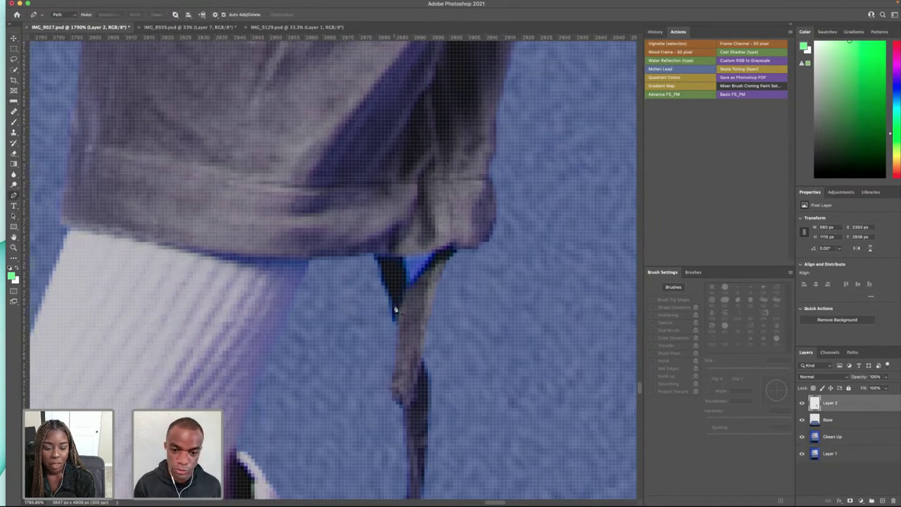
left_click(406, 262)
left_click(430, 253)
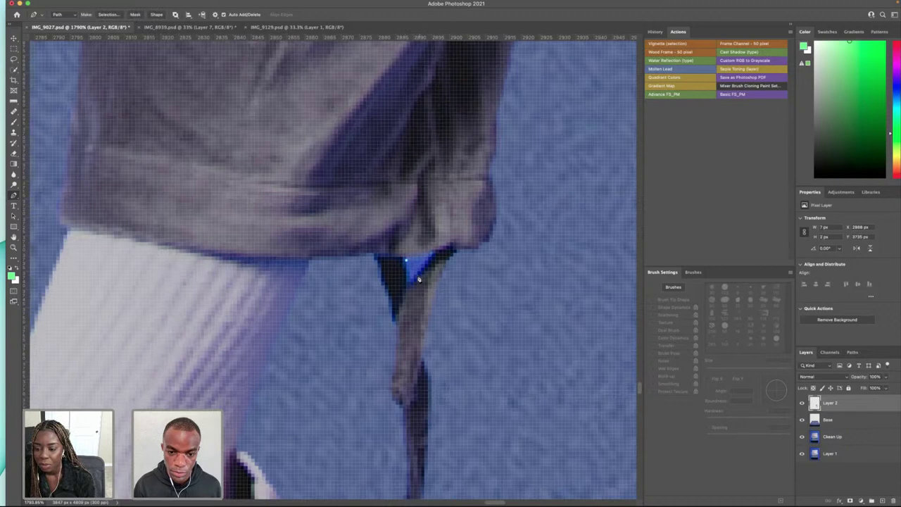
left_click(406, 261)
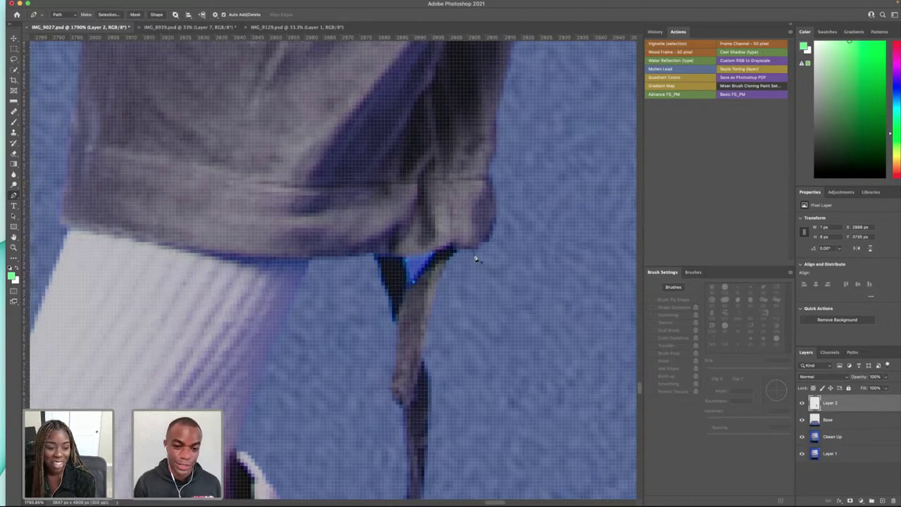
key("super+z")
key("super+z")
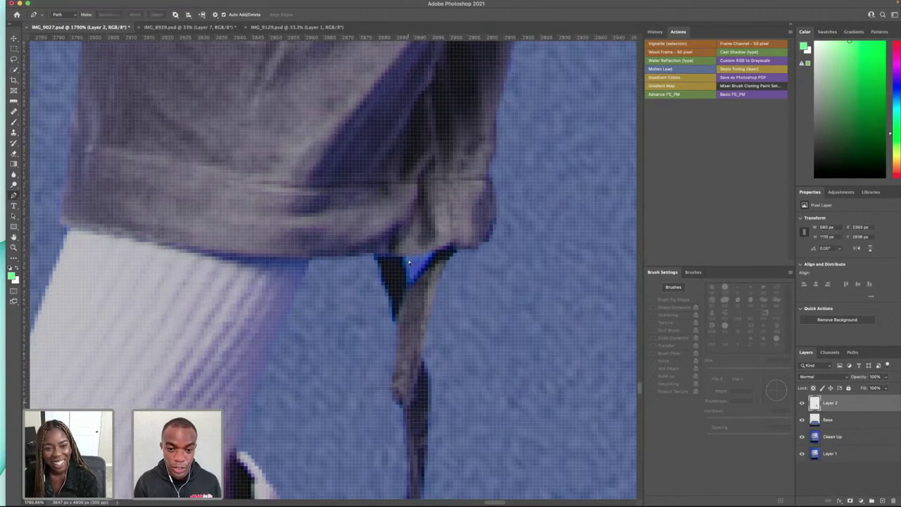
- Draw a closed Pen path around the small leftover blue patch between the trouser hem and the hanging strap
left_click(406, 262)
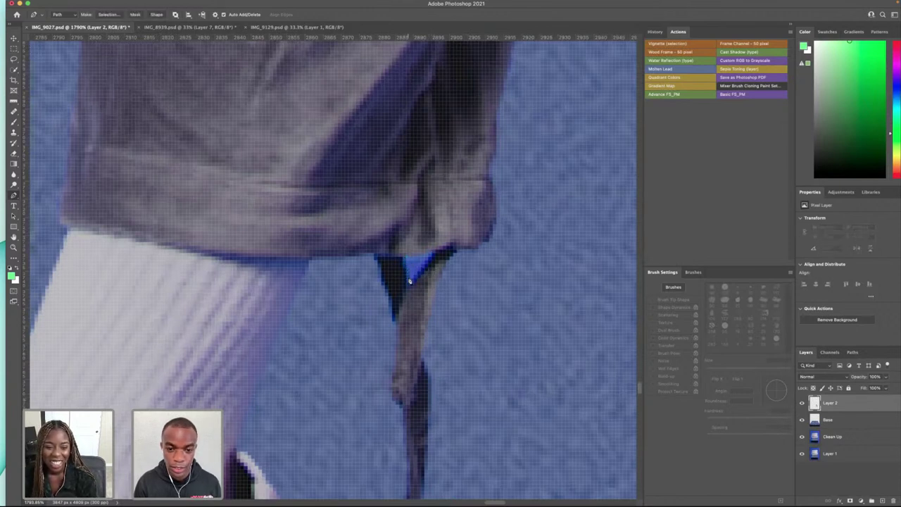
left_click(409, 283)
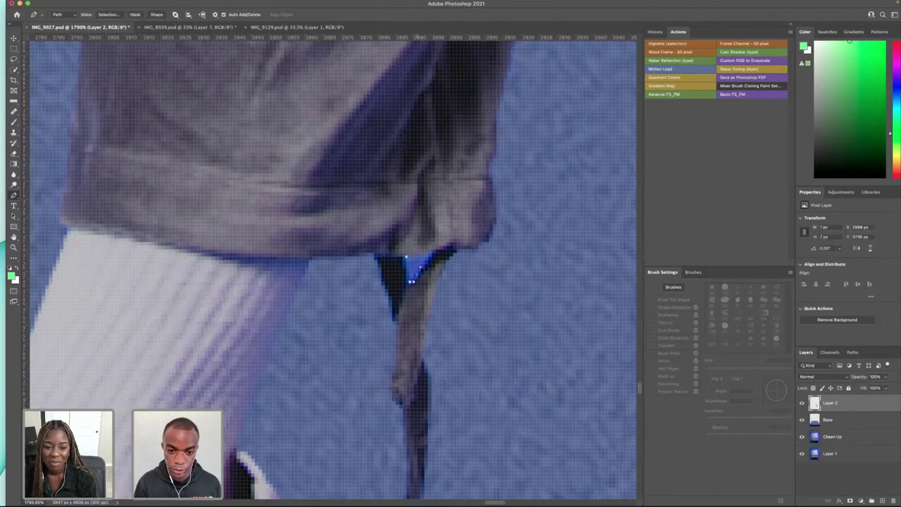
left_click(429, 262)
left_click_drag(428, 256, 432, 254)
left_click(406, 257)
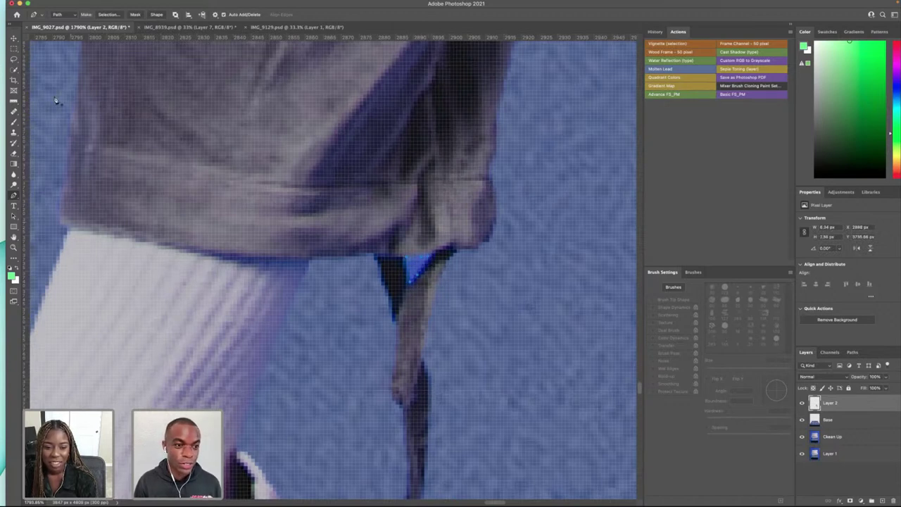
- Convert the closed path between the trouser hem and strap into a selection, delete the blue patch inside it, and deselect
left_click(13, 50)
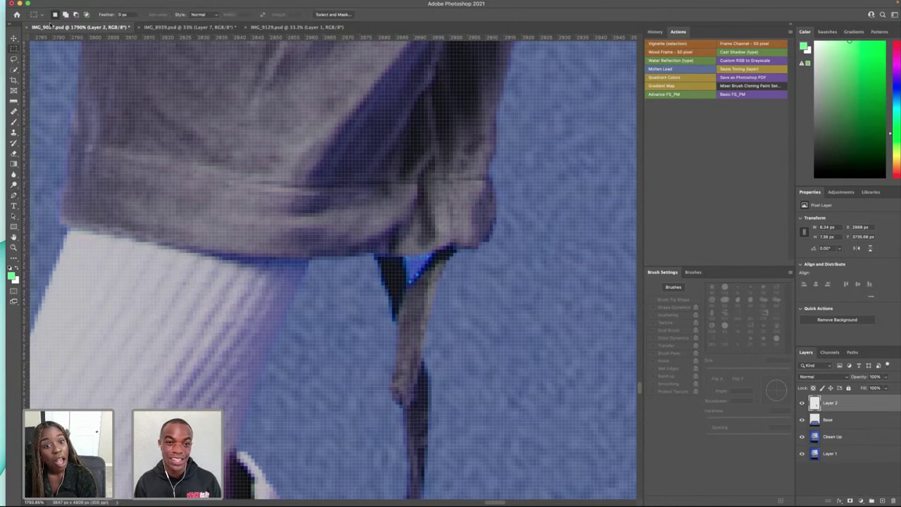
left_click(12, 38)
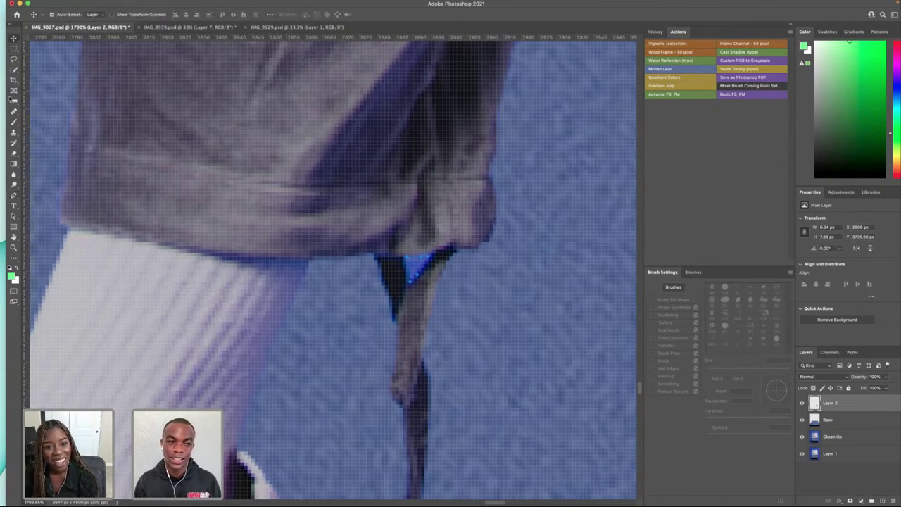
left_click(14, 195)
right_click(413, 263)
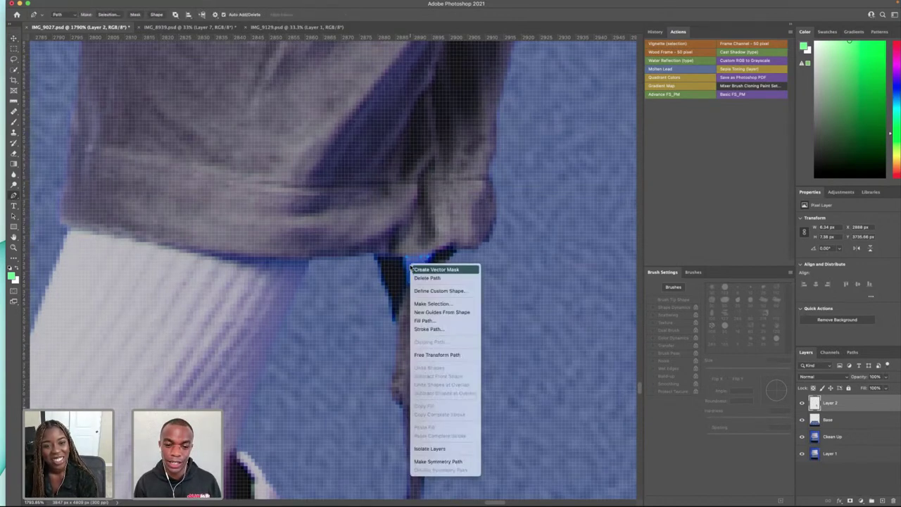
left_click(433, 304)
left_click(494, 200)
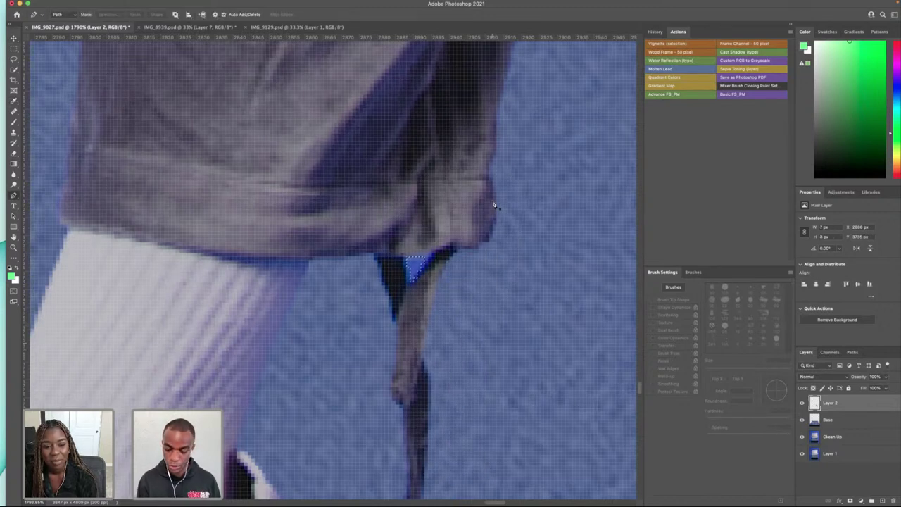
key("super+d")
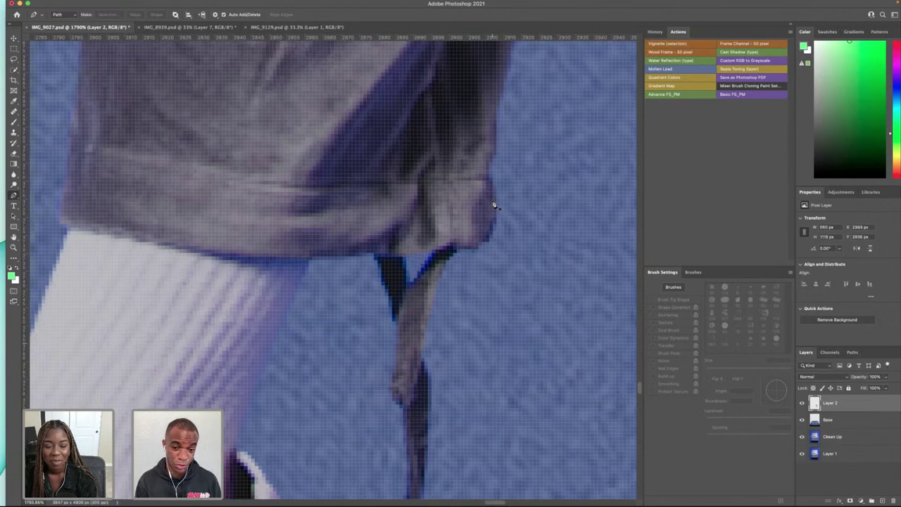
- Duplicate the figure's layer in IMG_9027.psd
scroll(339, 321, "down", 3)
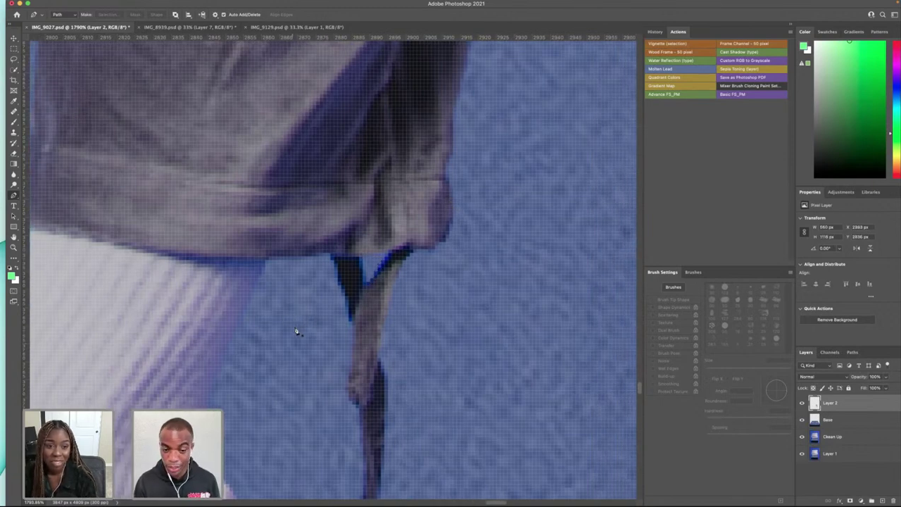
scroll(294, 332, "down", 10)
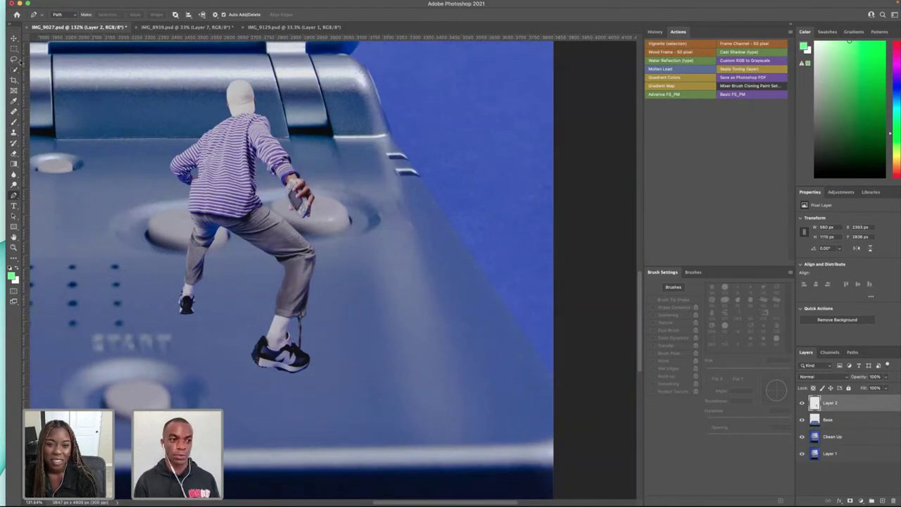
left_click(13, 36)
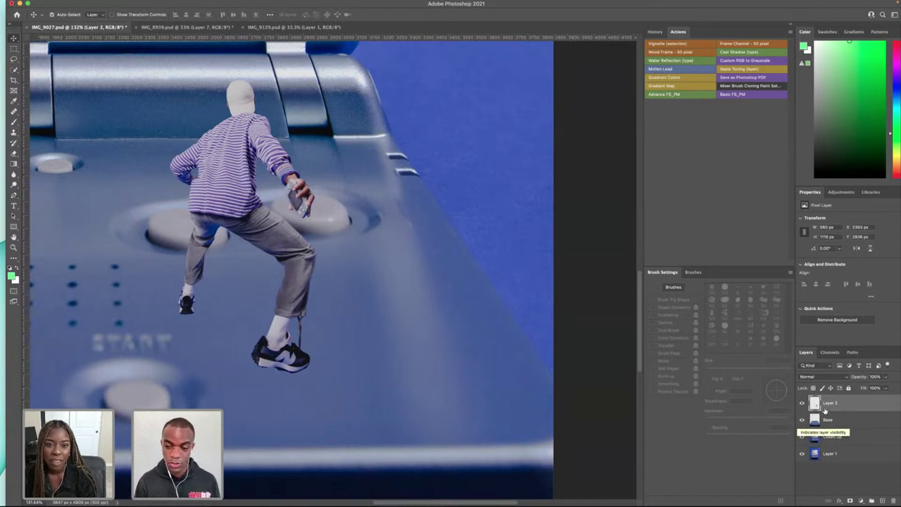
key("super+t")
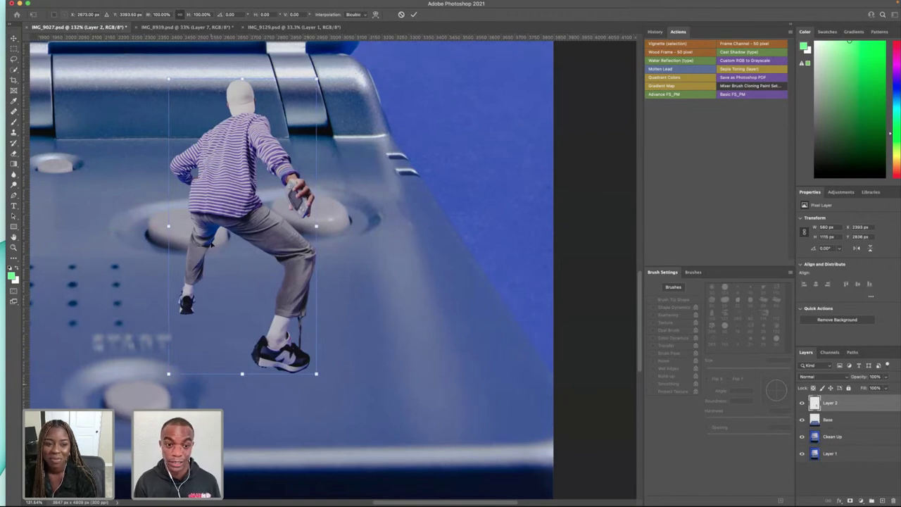
key("Return")
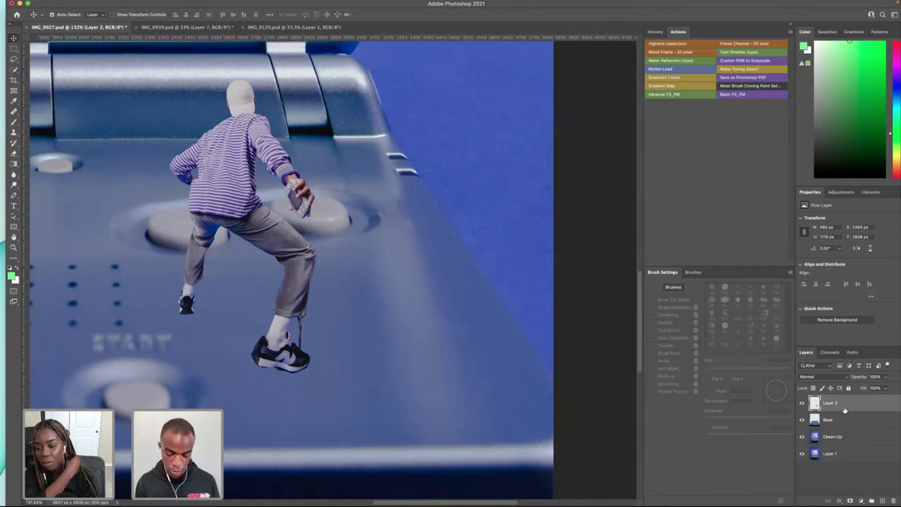
key("super+j")
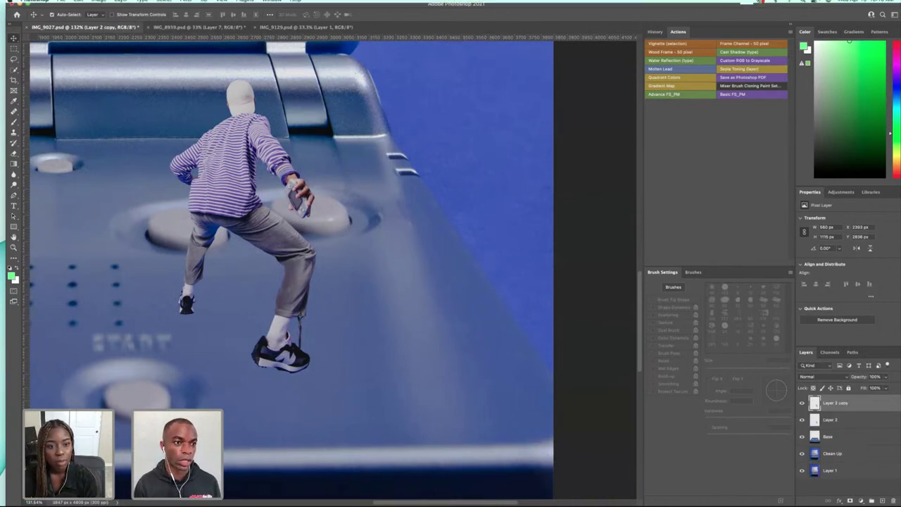
- Turn the duplicated figure into a solid black silhouette with Curves by lowering the white point all the way down
left_click(80, 3)
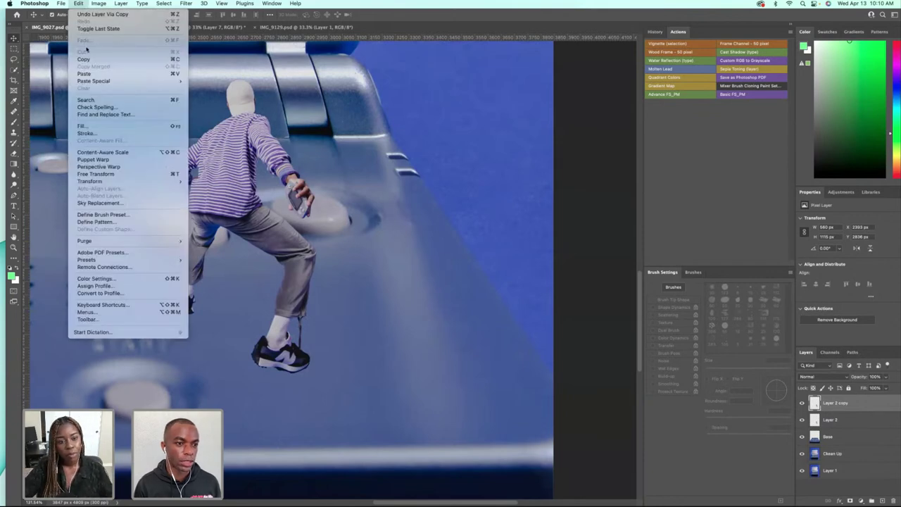
mouse_move(99, 3)
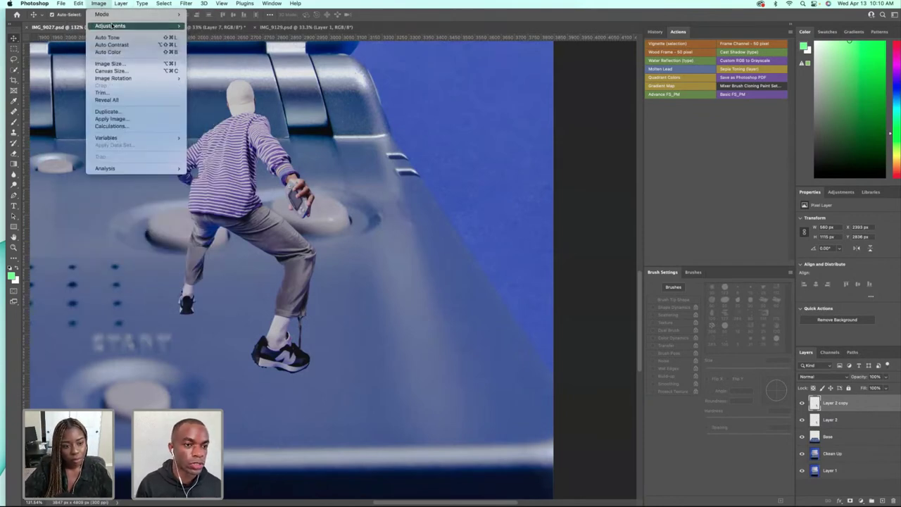
mouse_move(111, 25)
left_click(219, 42)
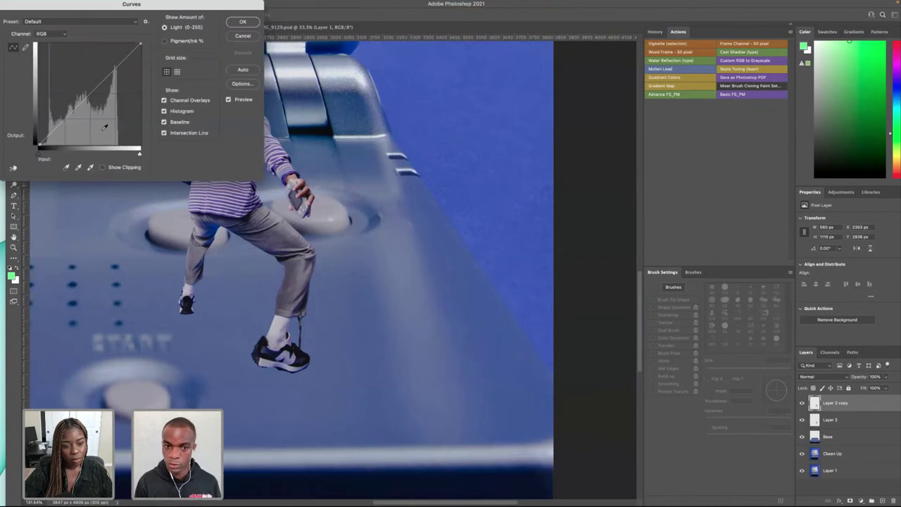
left_click_drag(143, 41, 140, 147)
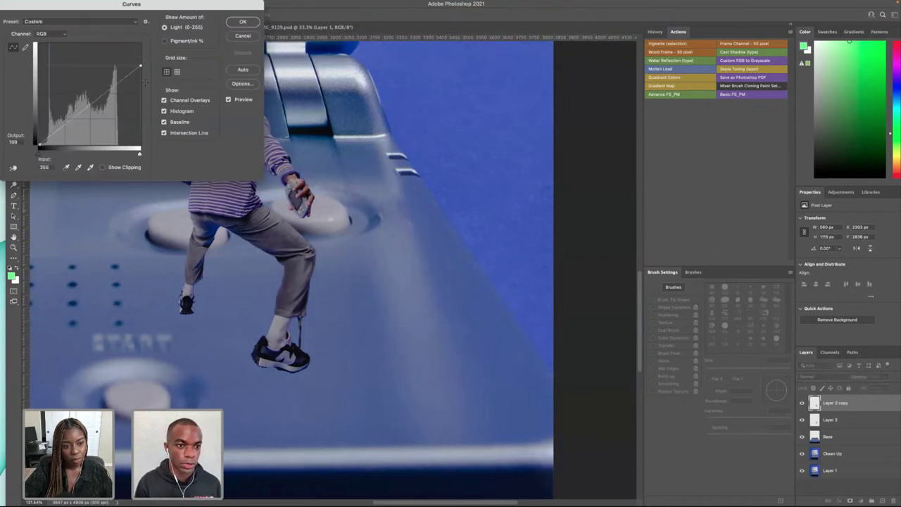
left_click(243, 22)
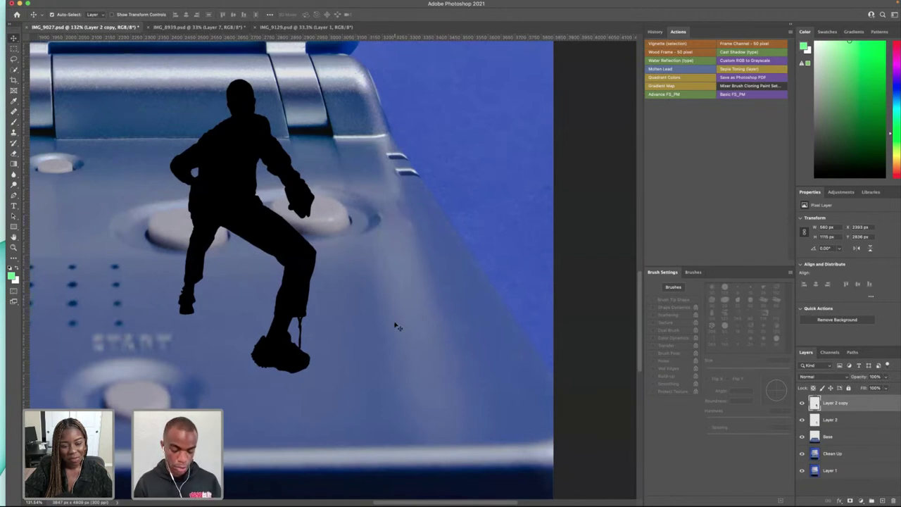
- Flip the silhouette upside down at about 620 × 1234 px and place it beneath the figure's feet
key("super")
key("super+t")
scroll(253, 255, "down", 5)
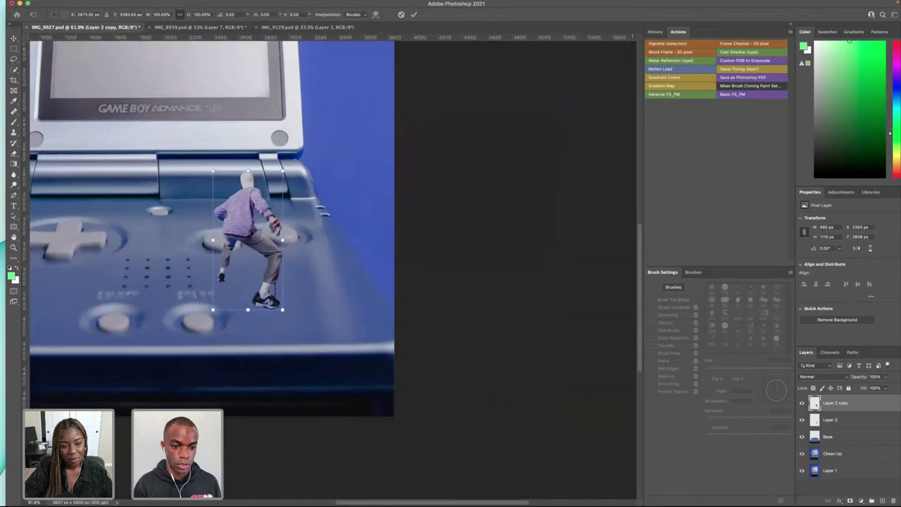
left_click_drag(247, 170, 232, 470)
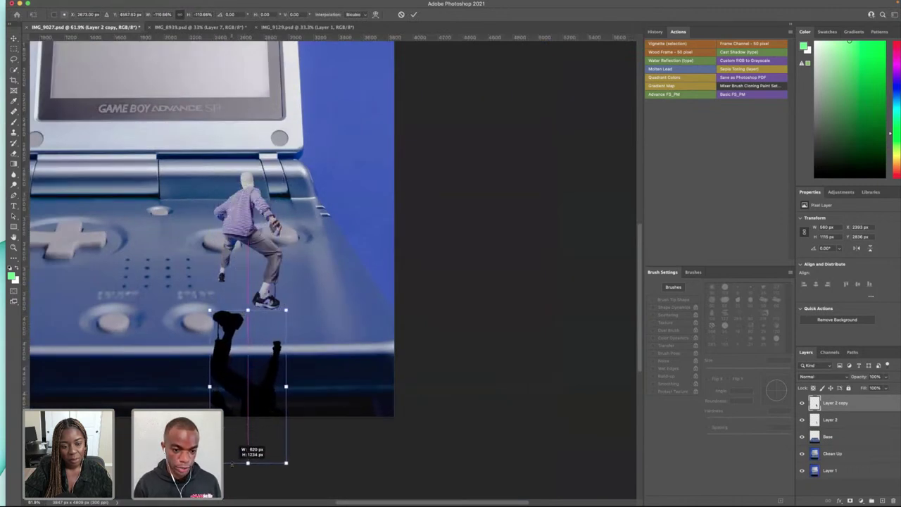
left_click_drag(242, 382, 236, 357)
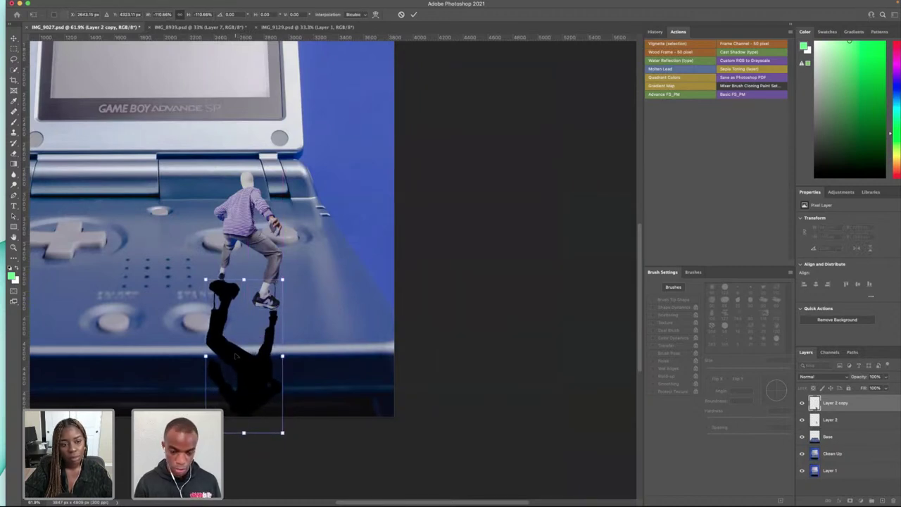
key("Return")
- Flip the silhouette horizontally and move it up so its smaller foot meets the figure's back foot
right_click(248, 369)
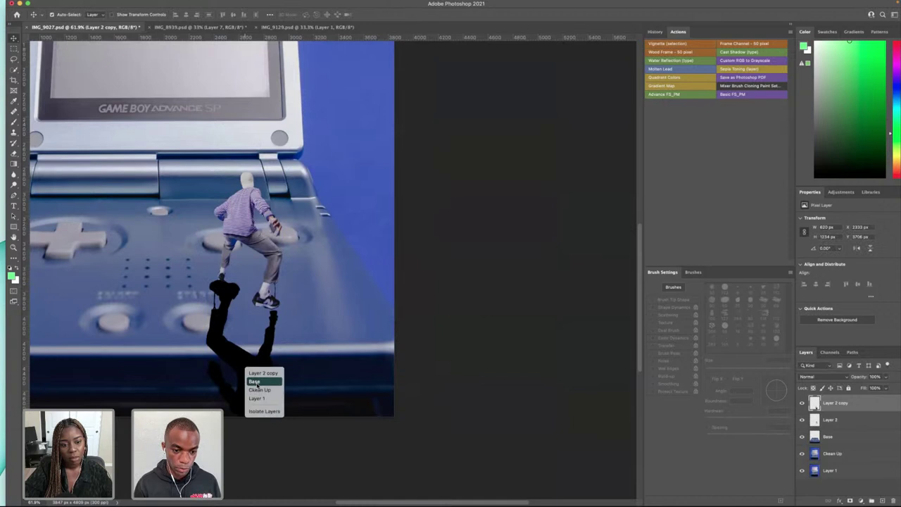
key("Escape")
key("super+t")
right_click(240, 370)
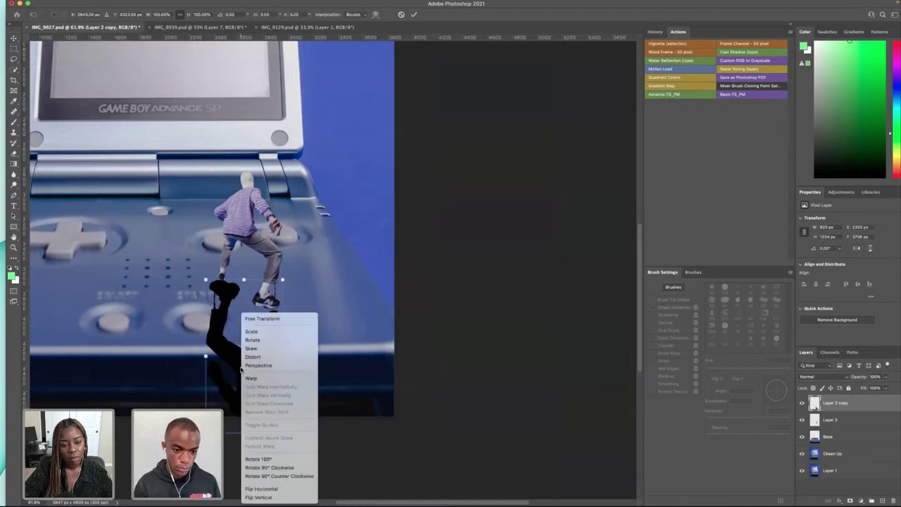
left_click(262, 488)
left_click_drag(255, 391, 274, 380)
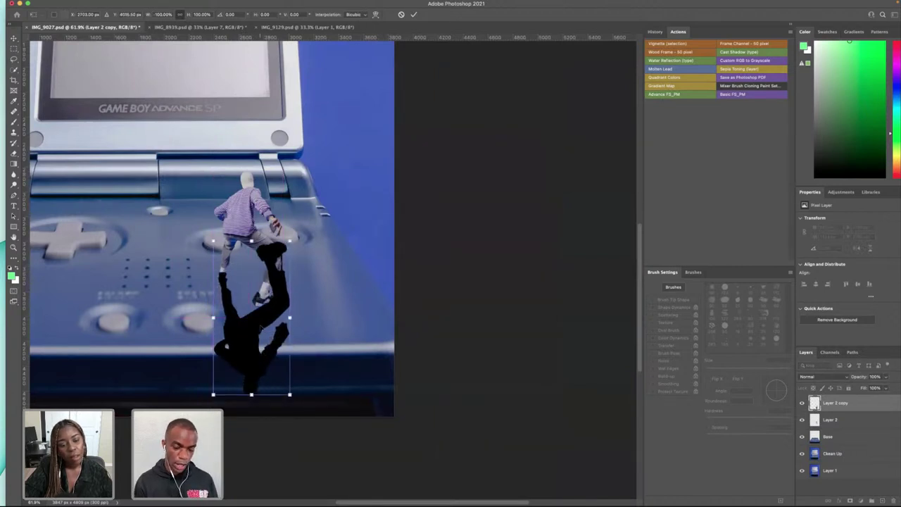
- Skew the silhouette vertically by about 46° and nudge it up so both of its feet line up with the figure's shoes
right_click(260, 314)
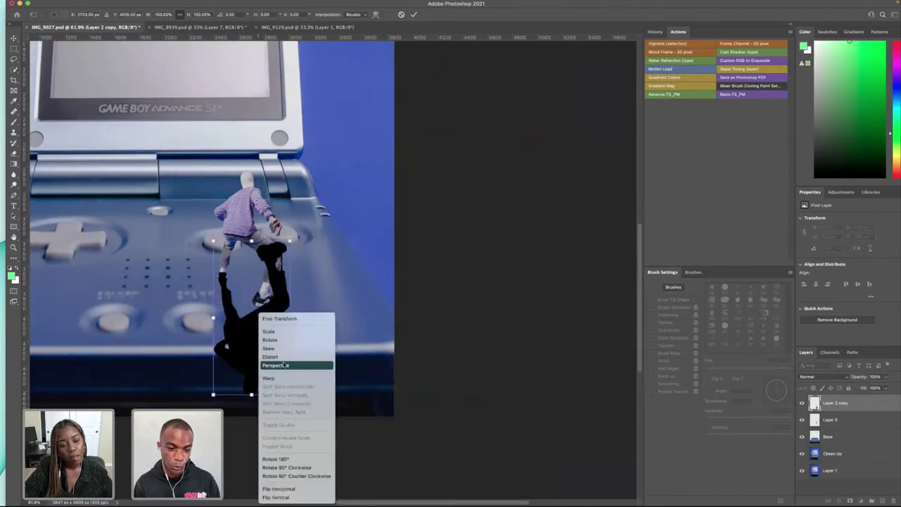
left_click(267, 356)
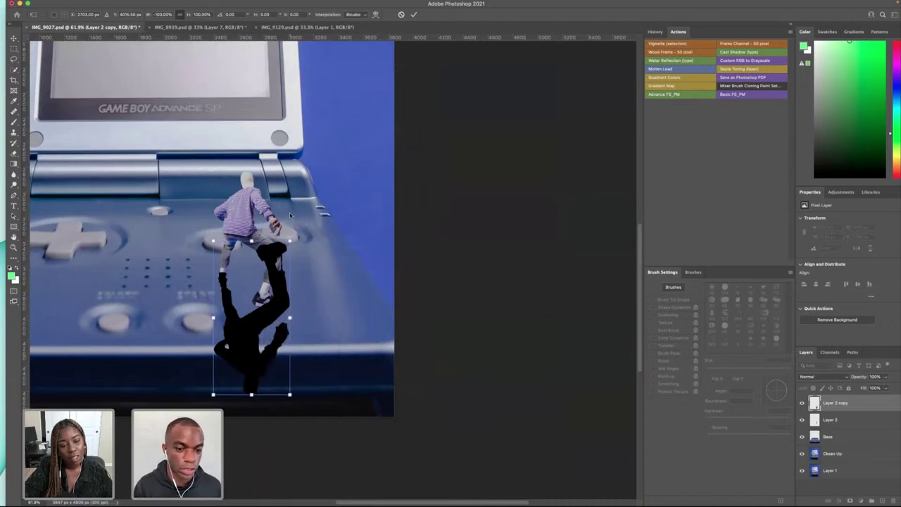
right_click(262, 313)
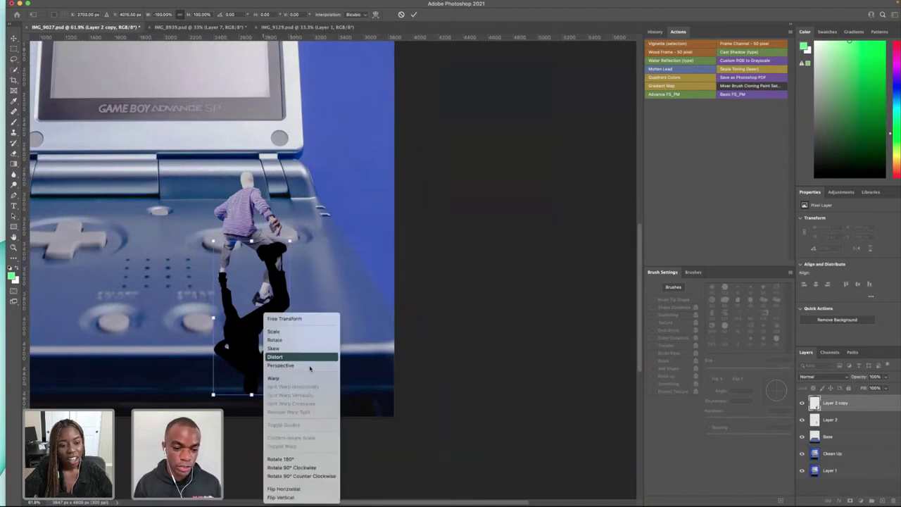
left_click(296, 345)
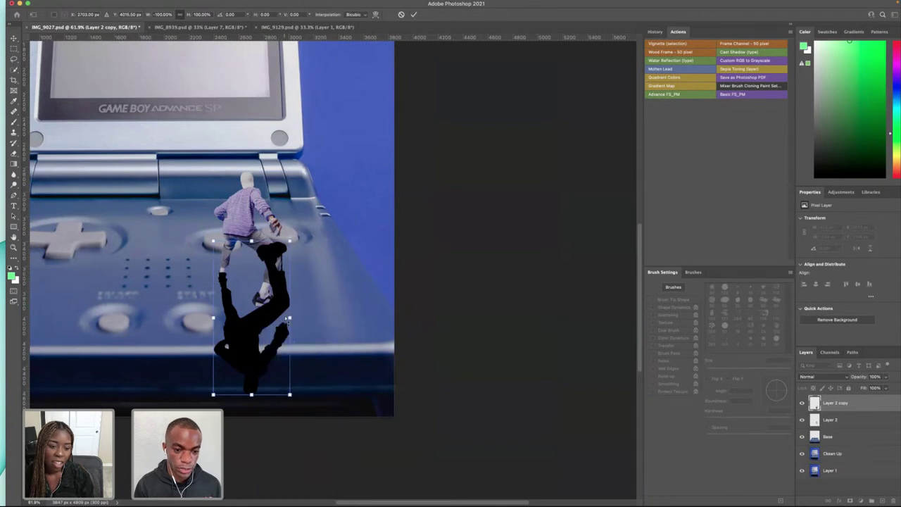
left_click_drag(289, 318, 289, 398)
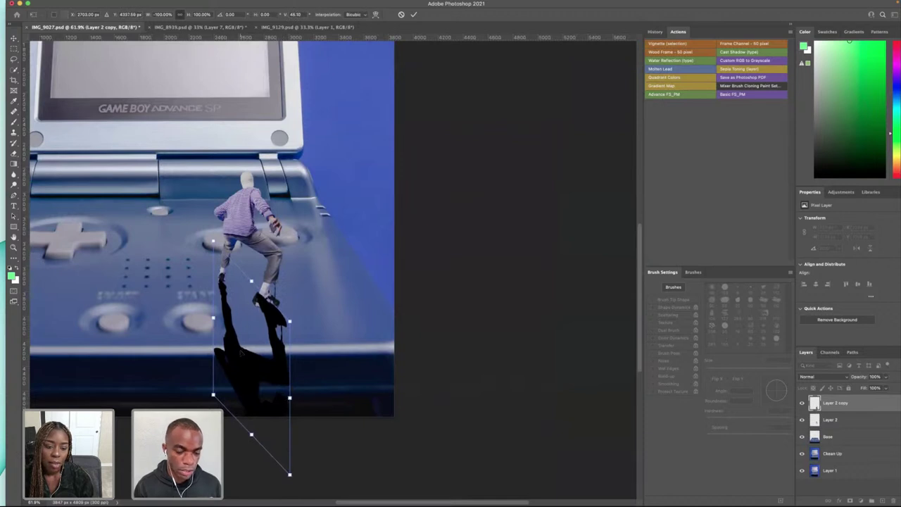
left_click_drag(242, 352, 242, 345)
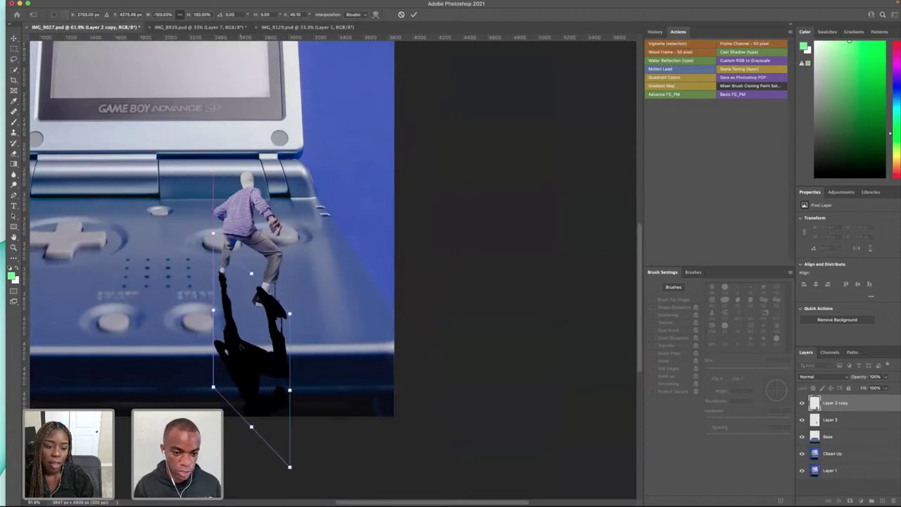
- Distort the silhouette by pulling its far edge down and to the right, so the shadow slants diagonally away from the figure's feet
scroll(258, 394, "down", 5)
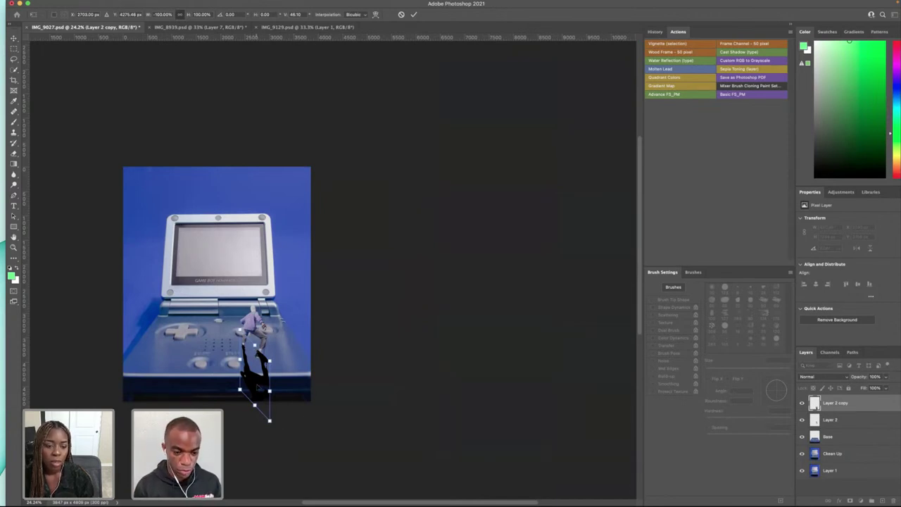
right_click(257, 313)
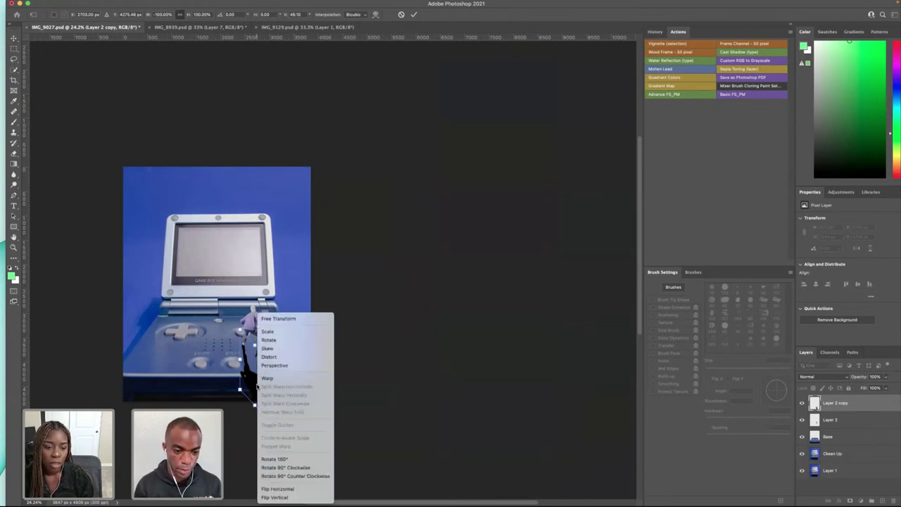
left_click(268, 356)
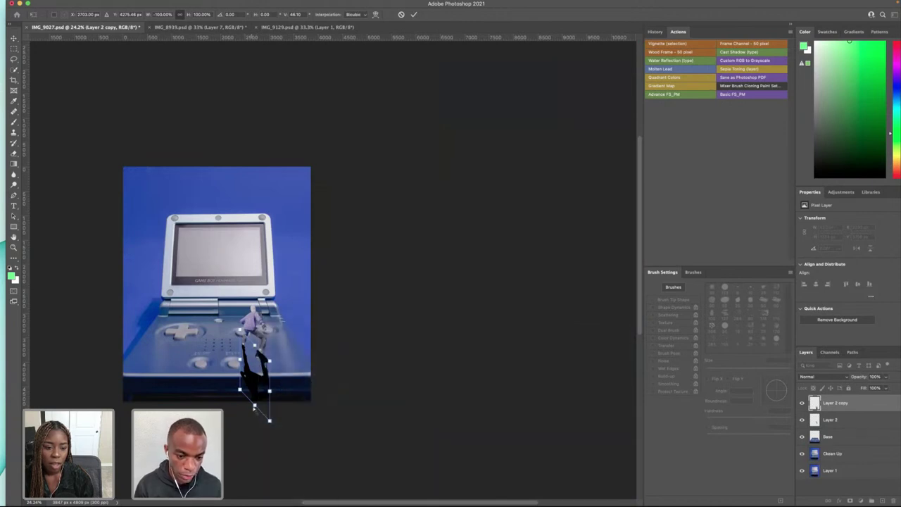
left_click_drag(255, 404, 282, 434)
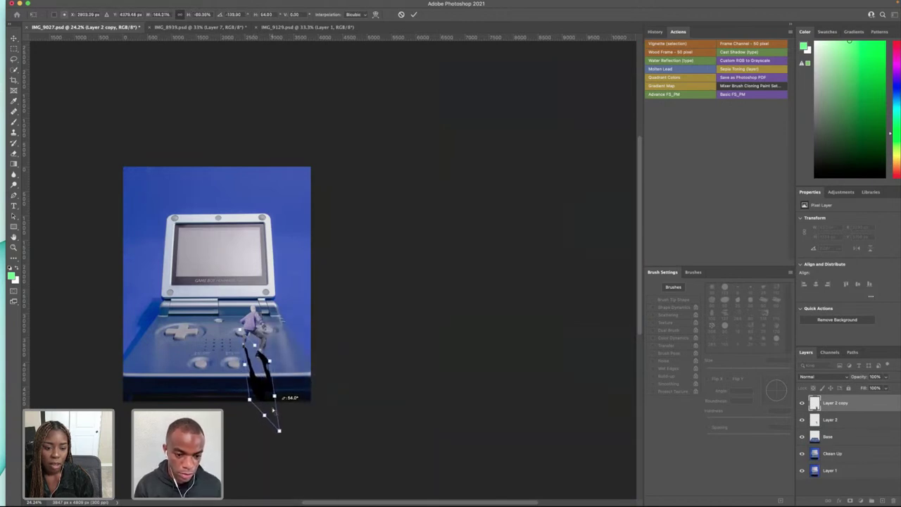
right_click(257, 313)
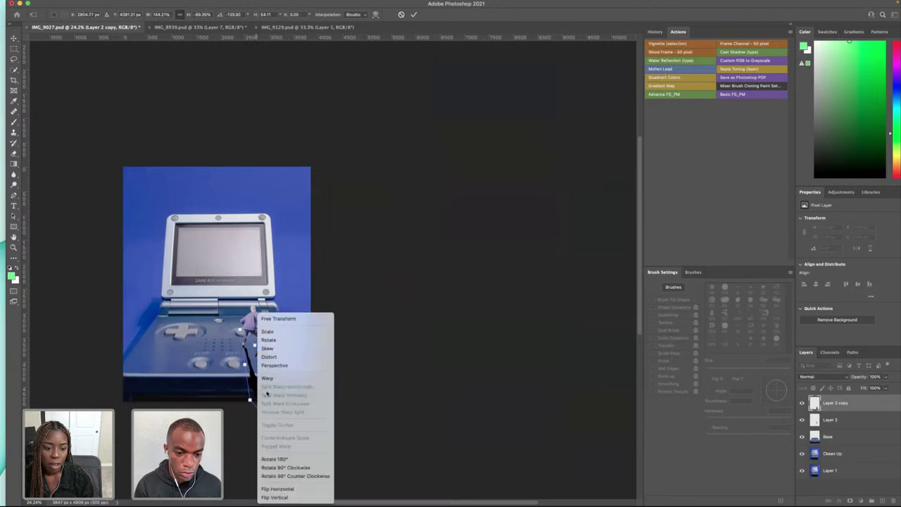
left_click(269, 357)
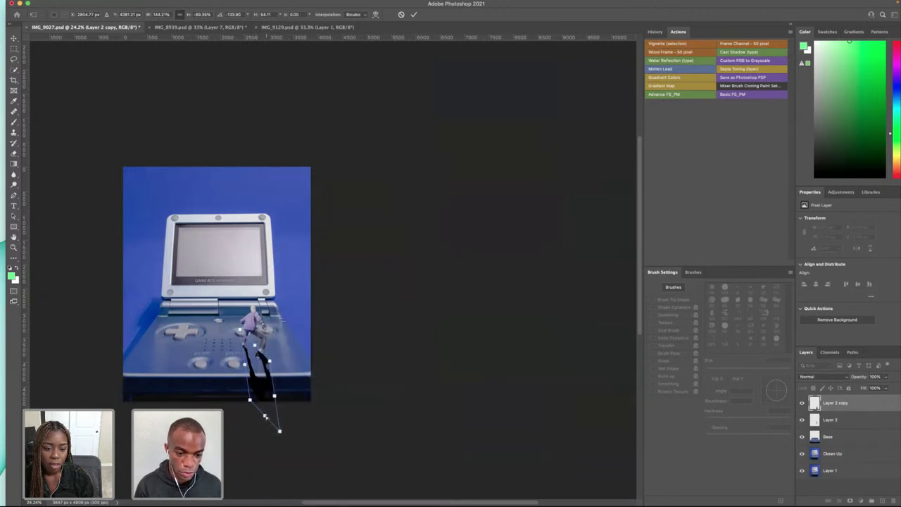
mouse_move(267, 416)
left_mouse_down()
mouse_move(285, 413)
mouse_move(272, 417)
left_mouse_up()
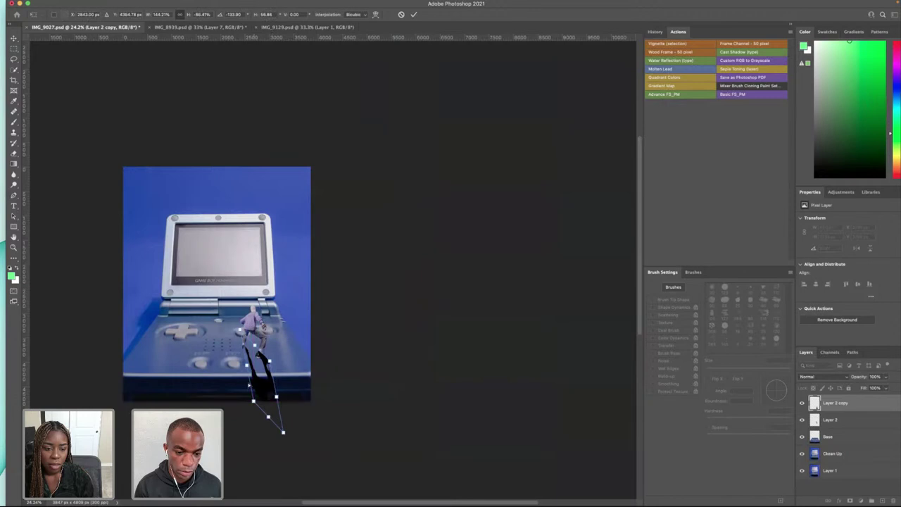
- Distort the silhouette's two far corners outward to the lower right, making the shadow longer, narrower and more steeply angled
scroll(243, 371, "up", 5)
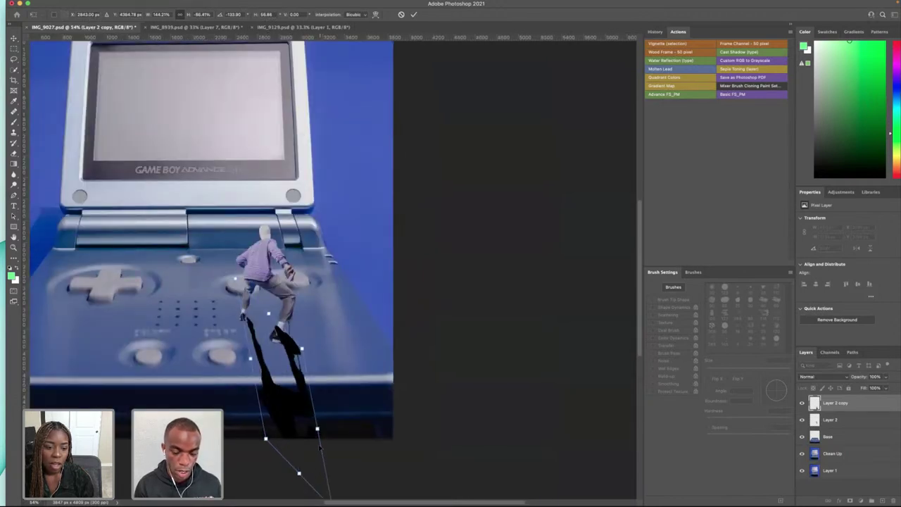
scroll(320, 448, "down", 2)
left_click_drag(335, 494, 358, 484)
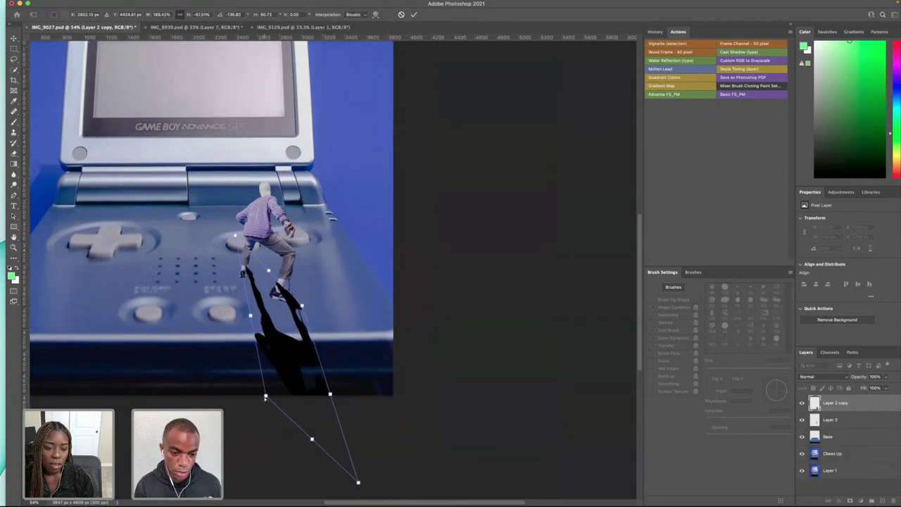
left_click_drag(266, 398, 331, 398)
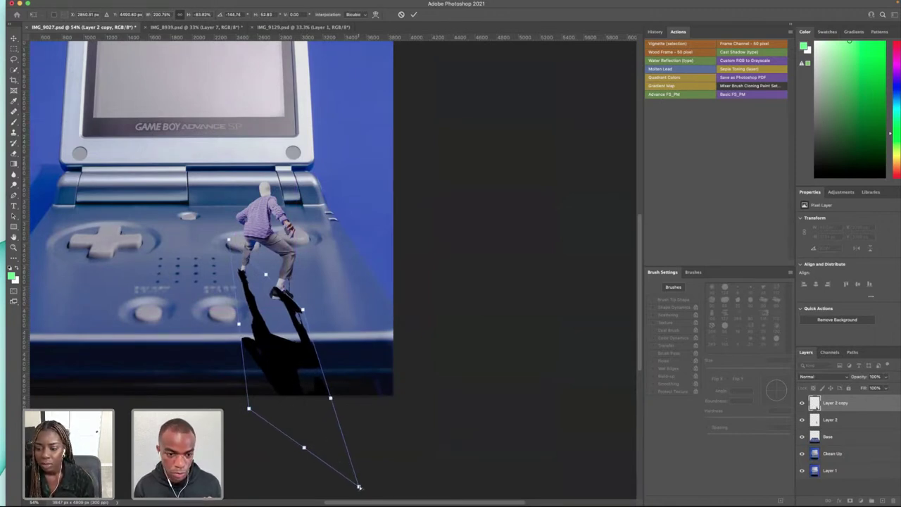
left_click_drag(358, 487, 373, 485)
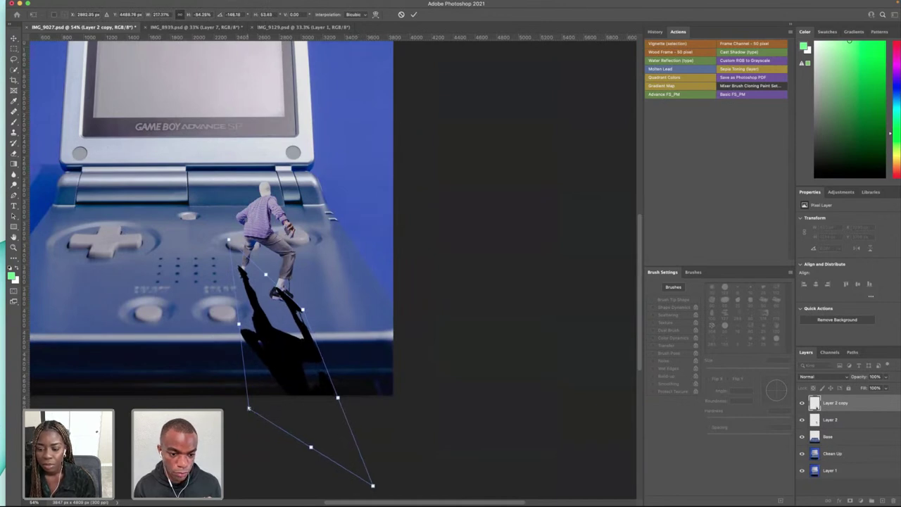
left_click_drag(249, 407, 278, 416)
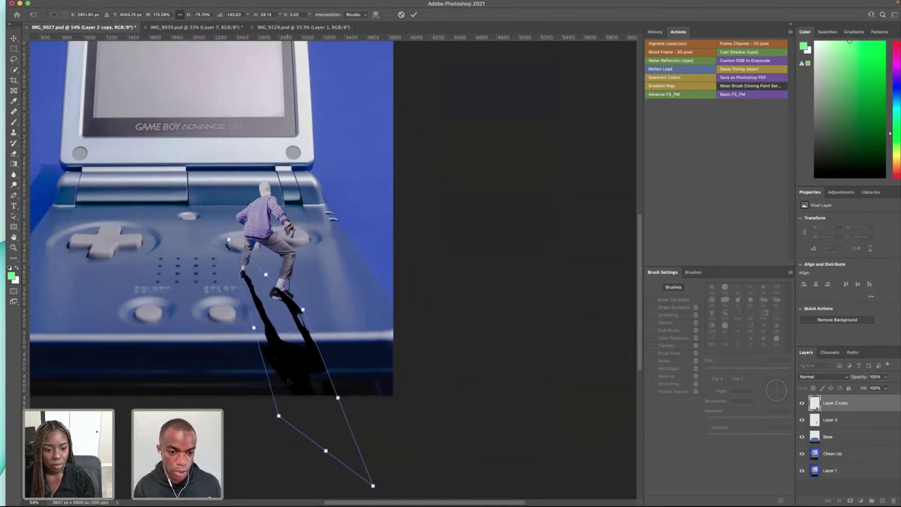
- Move the silhouette about 65 px up and left, skew its right side down toward the front shoe, and apply the transform
left_click_drag(291, 322, 277, 336)
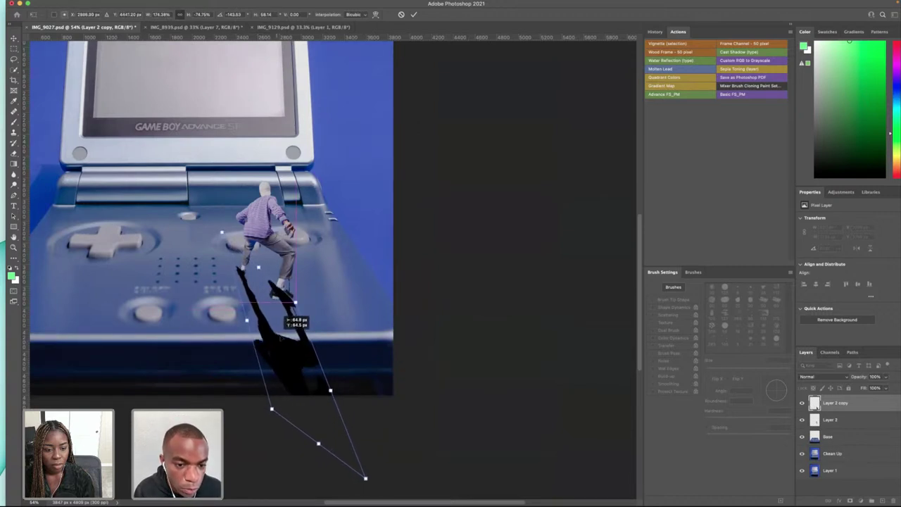
right_click(295, 313)
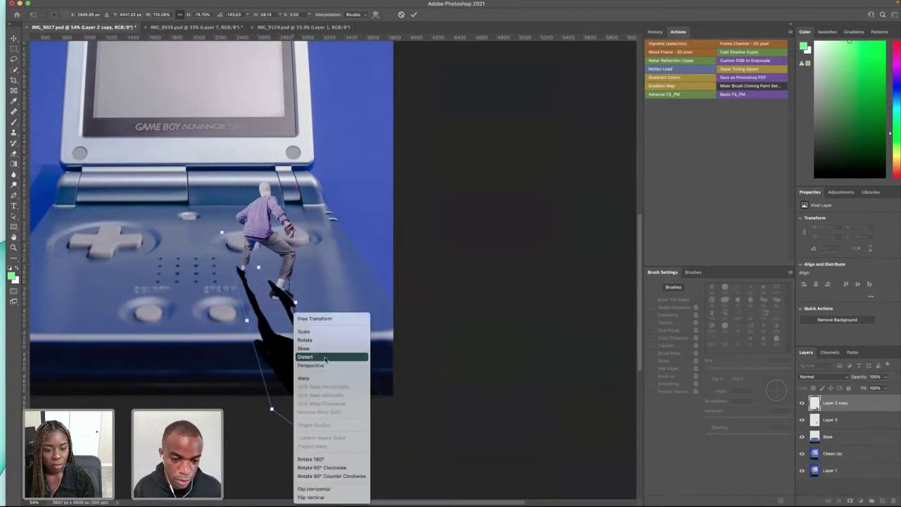
left_click(318, 349)
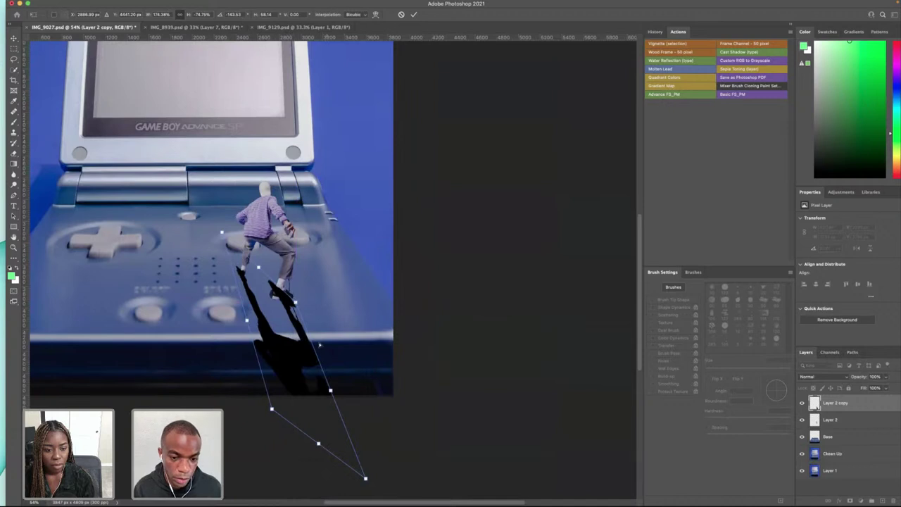
left_click_drag(330, 390, 334, 401)
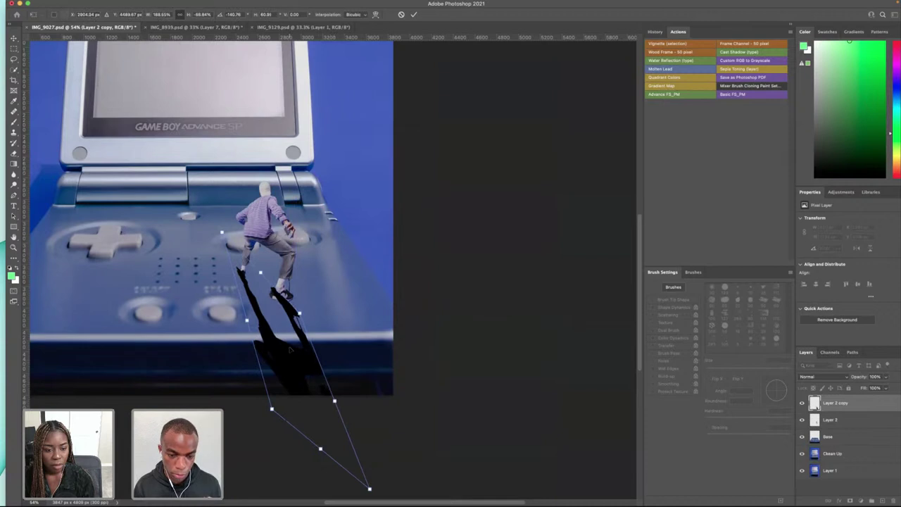
key("Return")
- Warp the silhouette's upper-left corner and left side so its back foot shifts onto the figure's back shoe
right_click(292, 344)
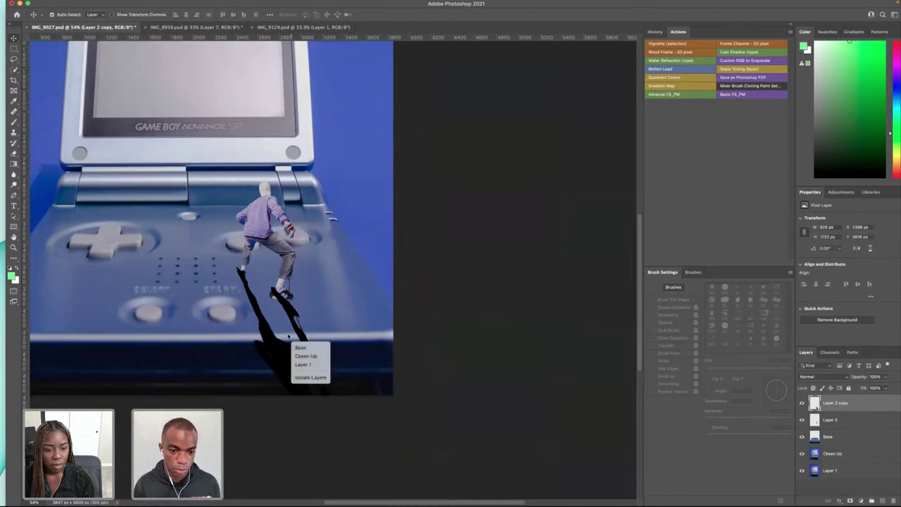
left_click(255, 297)
scroll(279, 276, "left", 1)
scroll(280, 278, "up", 5)
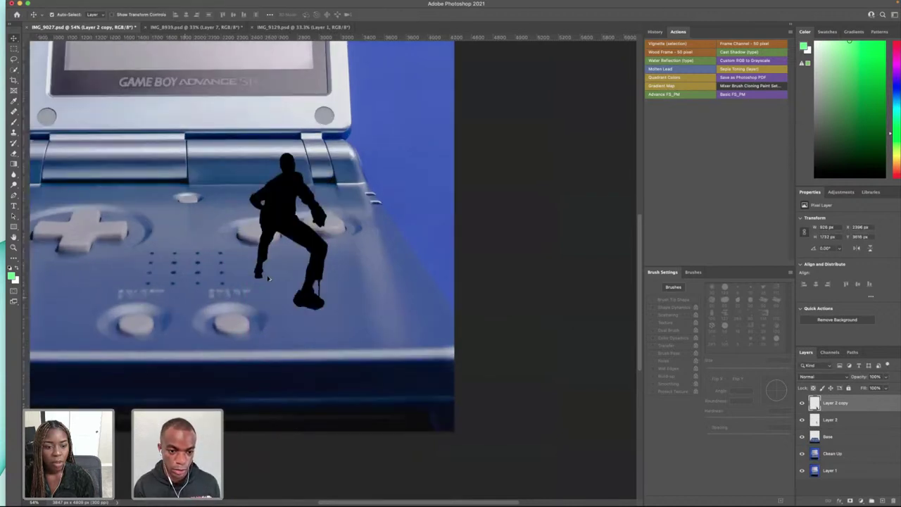
right_click(234, 277)
left_click(250, 282)
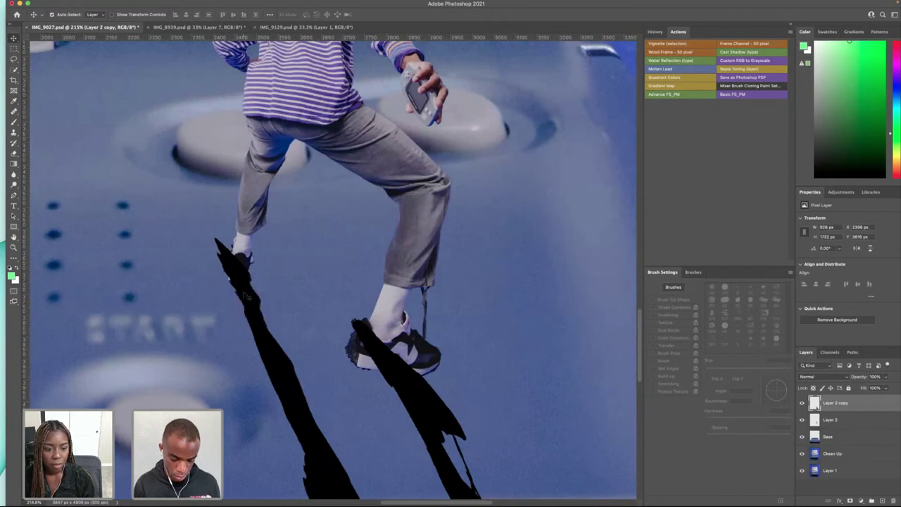
key("ctrl+t")
right_click(246, 294)
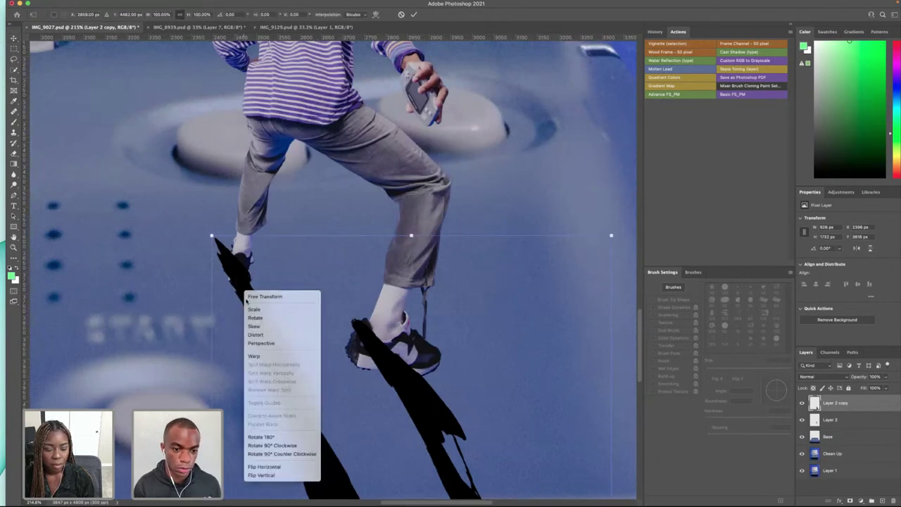
left_click(274, 355)
left_click_drag(212, 235, 221, 233)
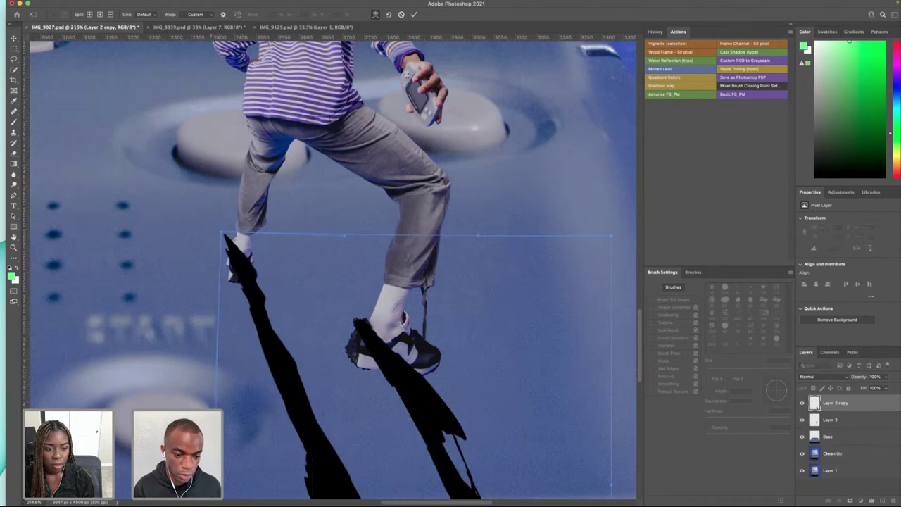
left_click_drag(211, 486, 159, 486)
left_click_drag(251, 324, 239, 320)
left_click_drag(227, 230, 237, 230)
- Bend the silhouette's upper edge upward and its left side outward to curve the back leg, and apply the warp
left_click_drag(345, 237, 367, 219)
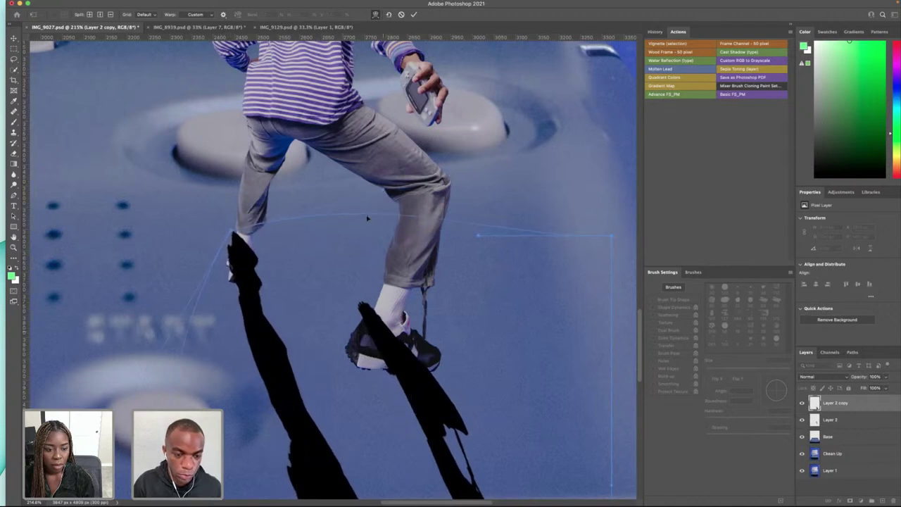
left_click_drag(97, 454, 69, 436)
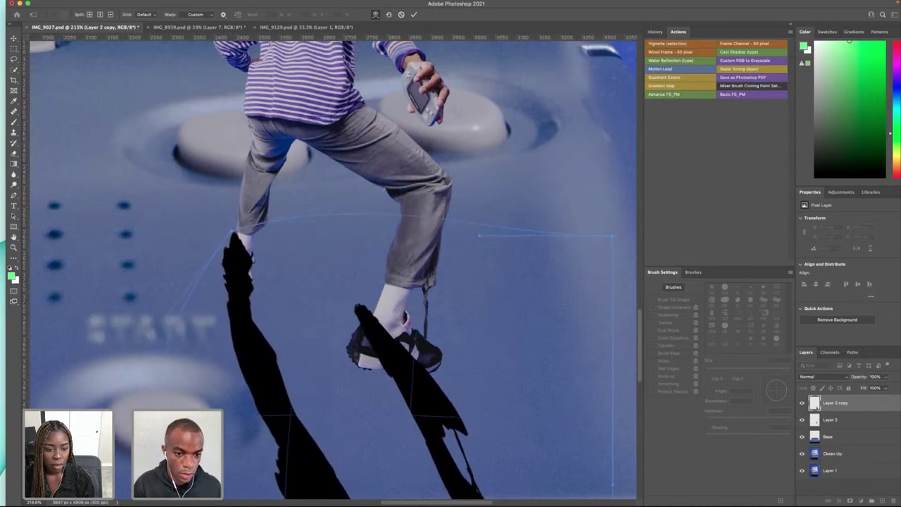
left_click_drag(384, 188, 408, 163)
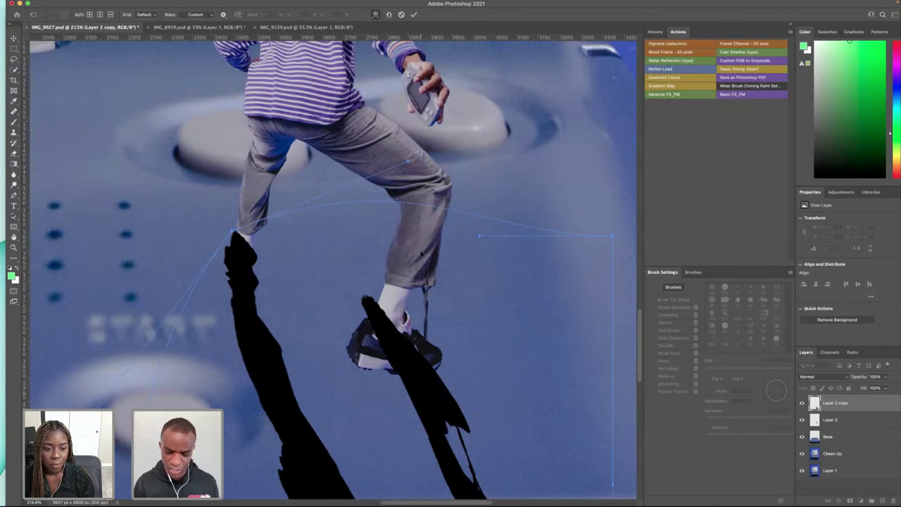
key("Return")
- Try to warp the silhouette's front foot toward the figure's front shoe, and undo the warp adjustments
scroll(366, 378, "down", 5)
scroll(366, 378, "right", 5)
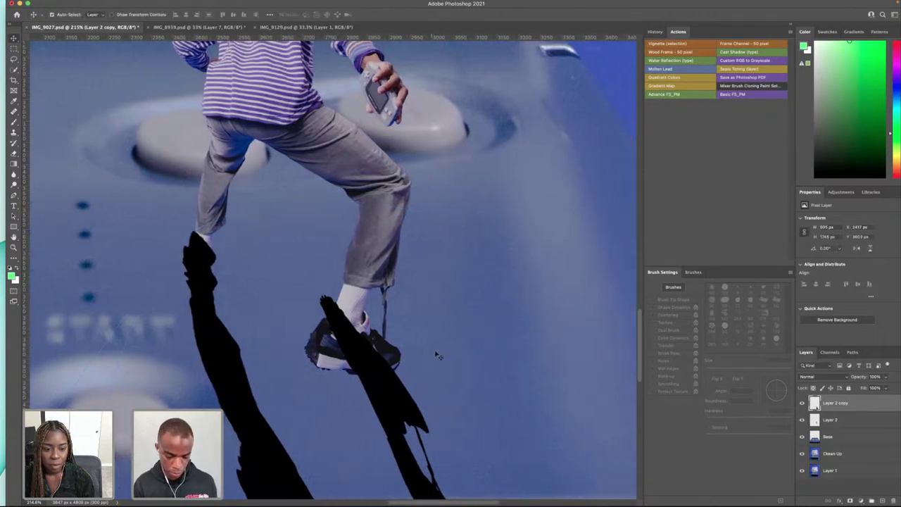
key("super+t")
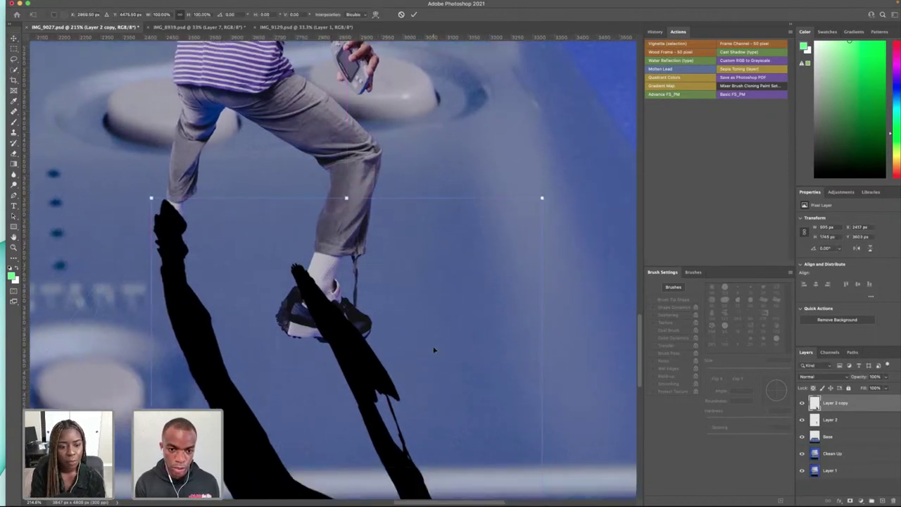
right_click(350, 285)
left_click(388, 350)
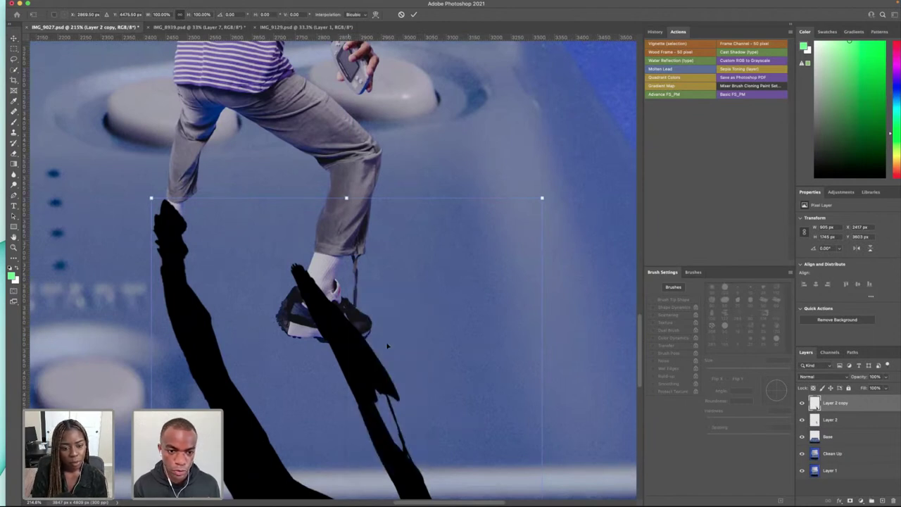
left_click_drag(543, 197, 544, 110)
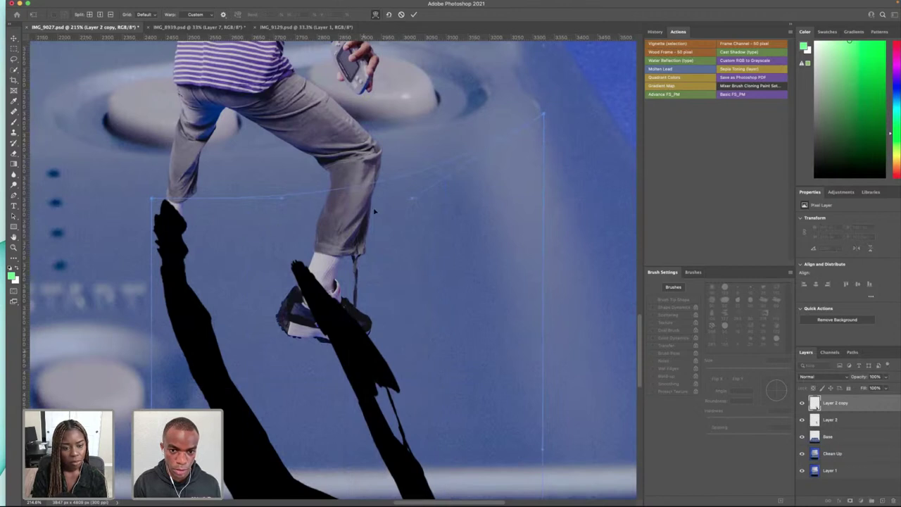
left_click_drag(414, 200, 364, 283)
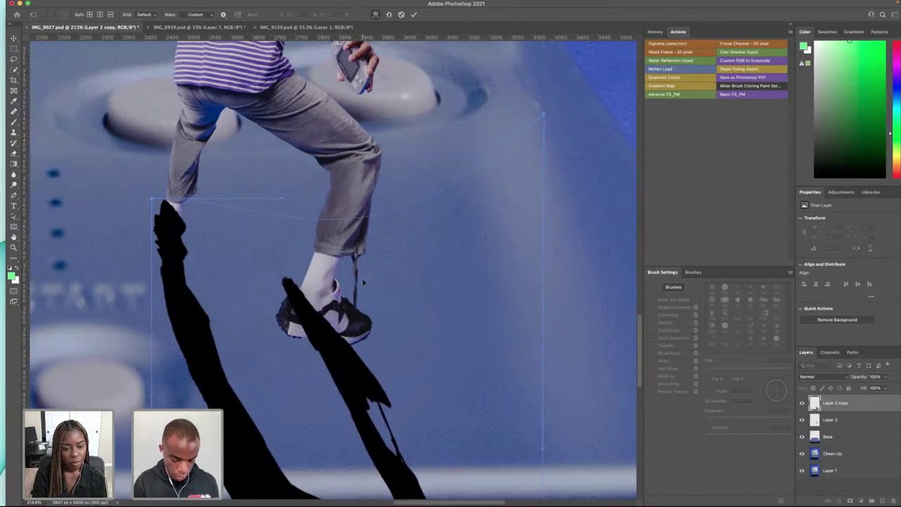
key("super+z")
key("ctrl+z")
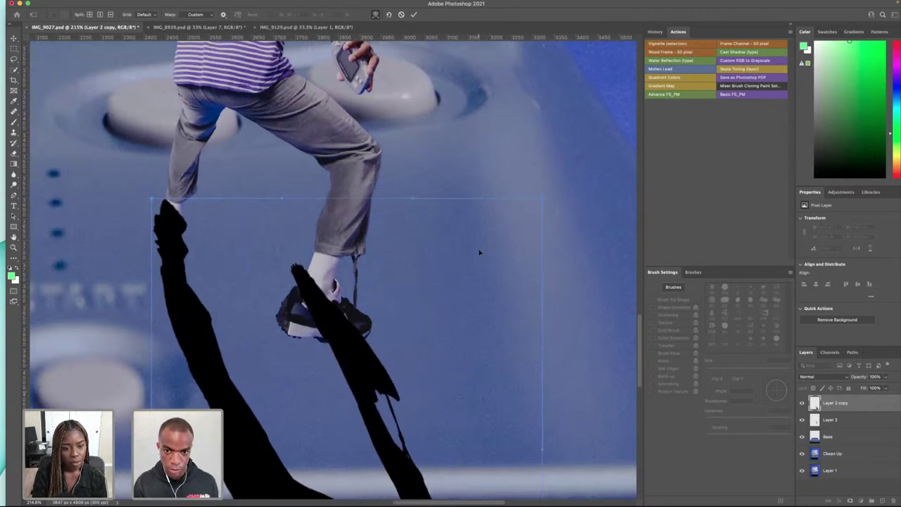
key("Return")
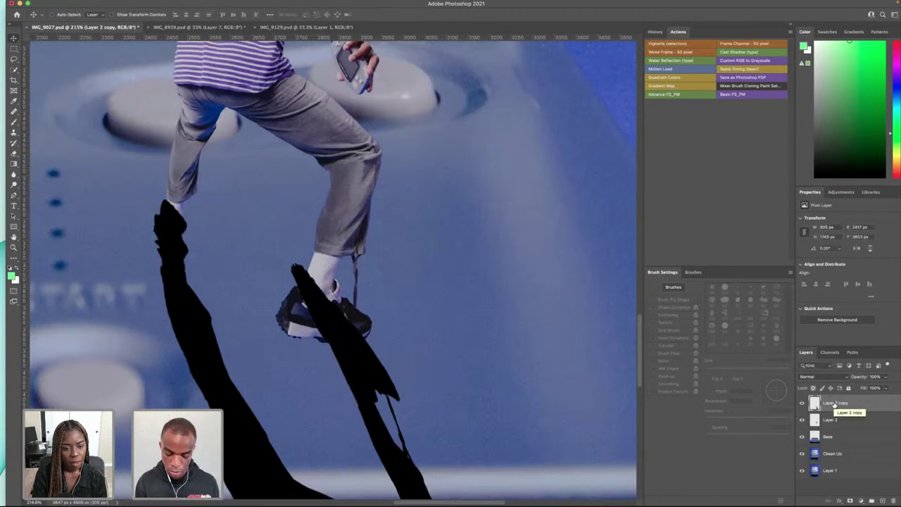
- Select a rectangle of about 448 × 410 px around the silhouette's front foot and cut it onto its own layer
left_click(14, 49)
left_click_drag(265, 244, 459, 408)
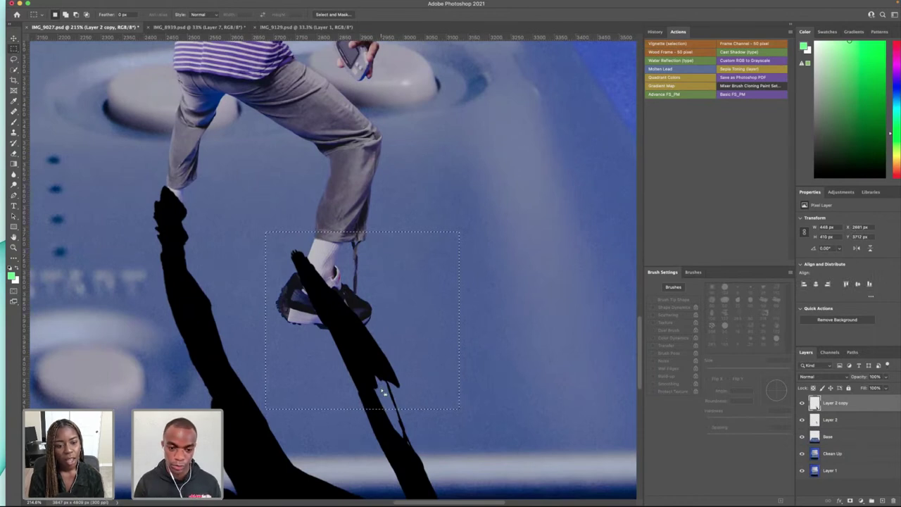
right_click(383, 392)
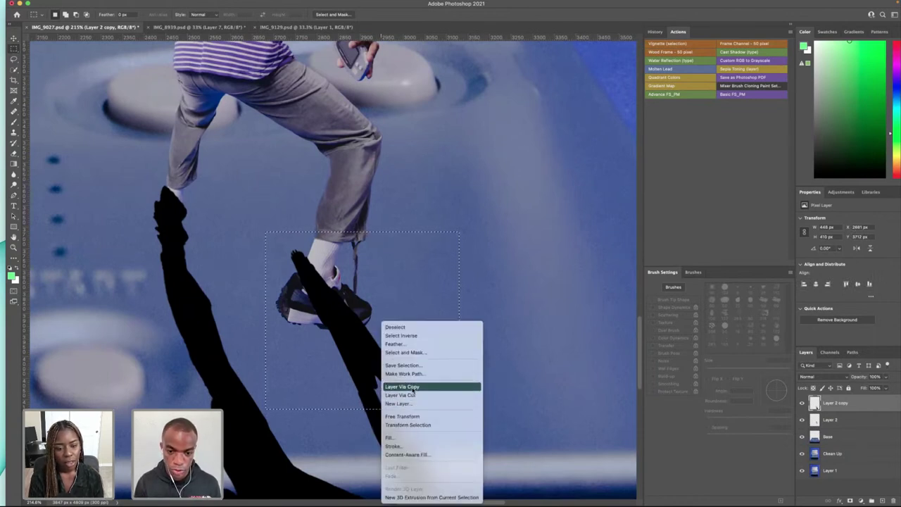
left_click(401, 395)
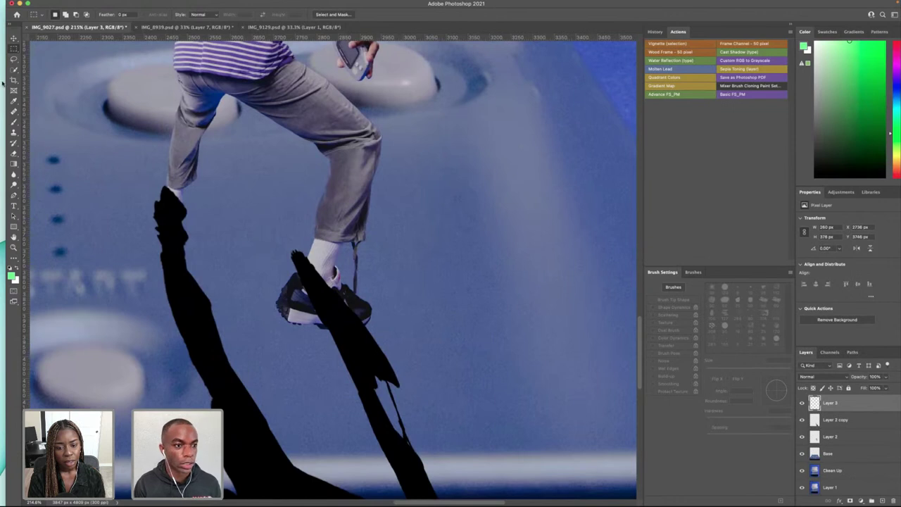
- Try to rotate and warp the cut-out front foot of the silhouette, and undo the adjustments
left_click(14, 38)
key("super+t")
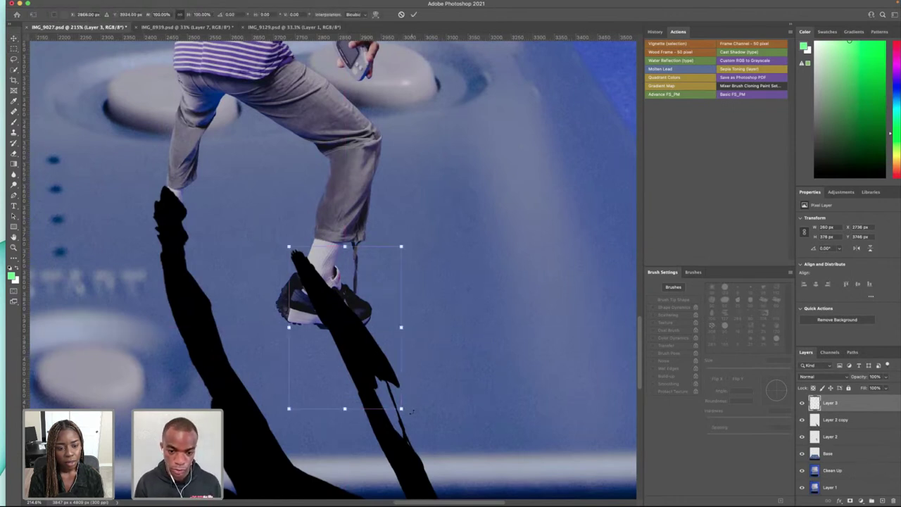
left_click_drag(411, 412, 440, 304)
left_click_drag(440, 332, 440, 349)
key("super+z")
right_click(338, 313)
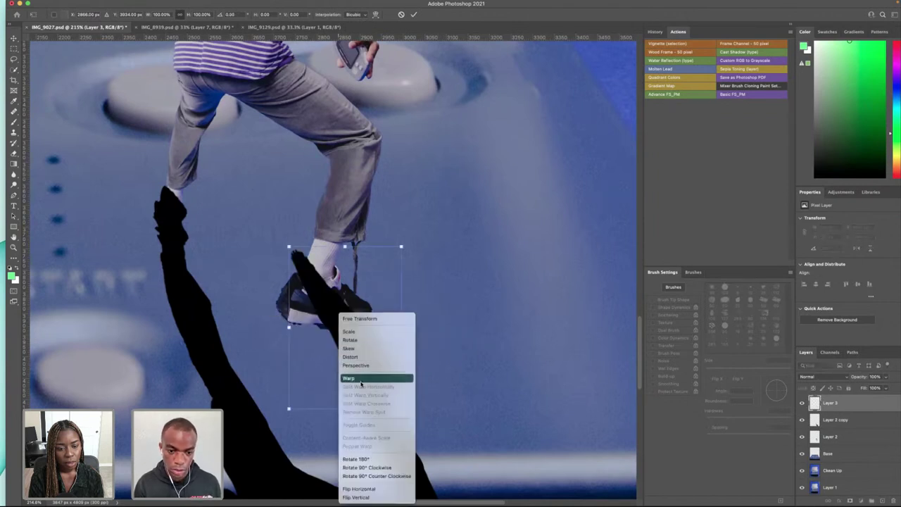
left_click(355, 377)
left_click_drag(290, 249, 292, 276)
key("ctrl+z")
key("ctrl+z")
key("ctrl+z")
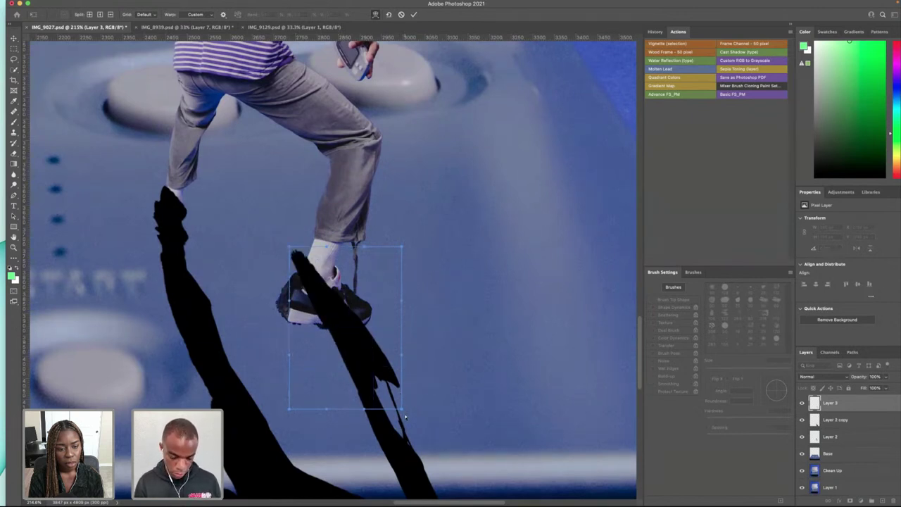
key("ctrl+z")
- Rotate the cut-out foot silhouette to about -48° under the front shoe, distort its corners to follow the sole, and apply the transform
left_click_drag(403, 412, 347, 354)
right_click(322, 304)
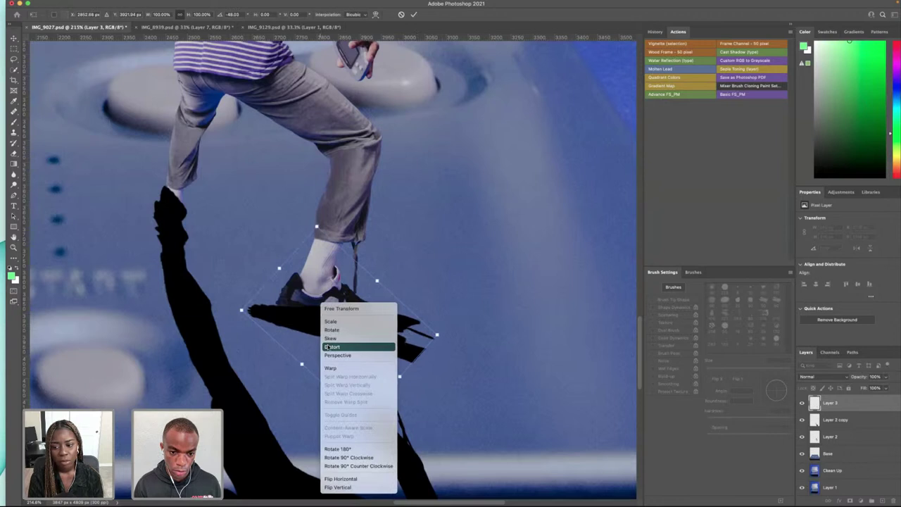
left_click(337, 346)
left_click_drag(256, 311, 266, 309)
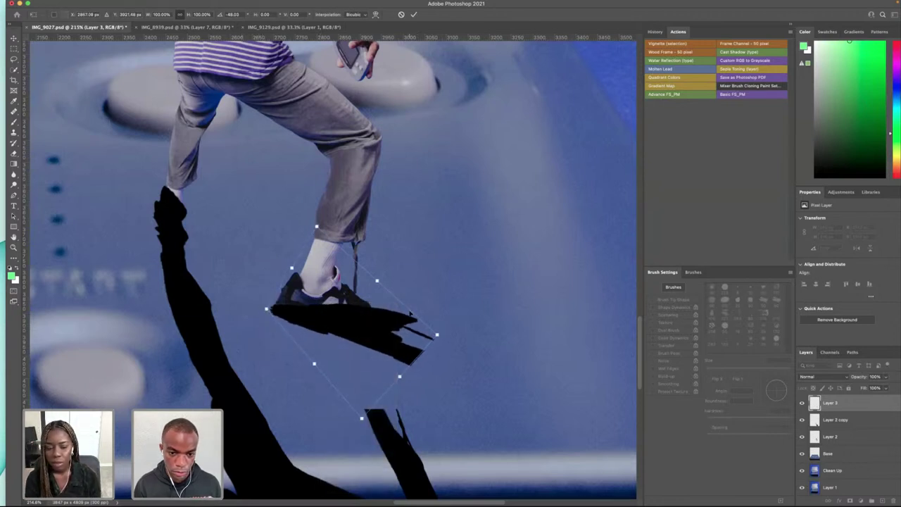
left_click_drag(375, 282, 349, 278)
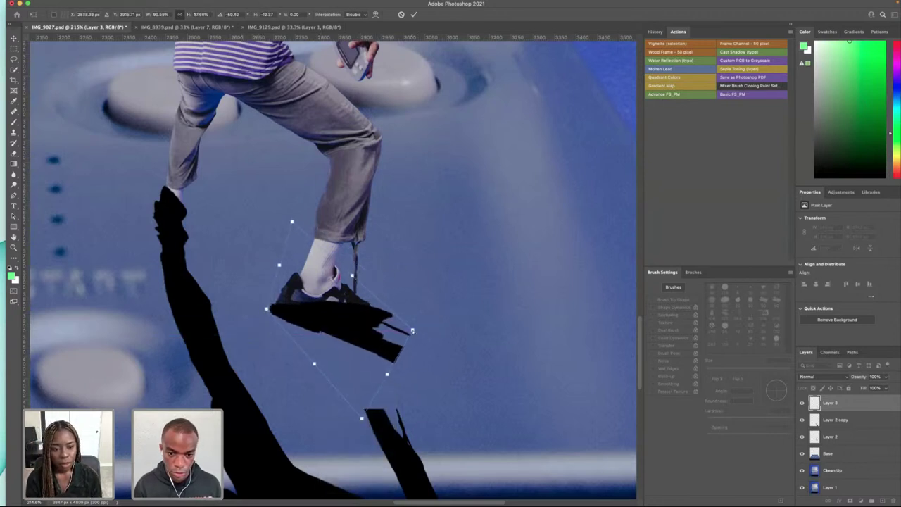
left_click_drag(413, 330, 400, 337)
left_click_drag(381, 378, 370, 386)
left_click_drag(388, 345, 394, 335)
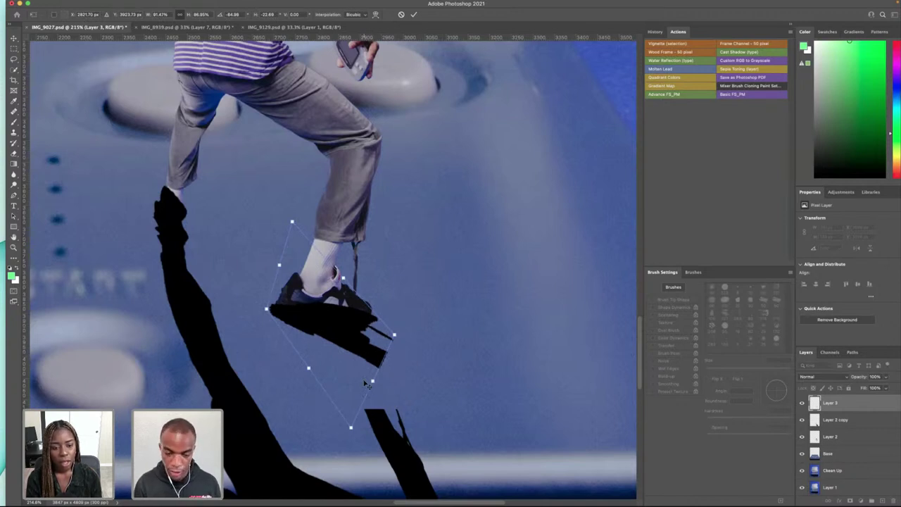
key("Return")
- Warp the foot piece's lower-right corner and adjoining edge downward so it meets the cut end of the silhouette's front leg
right_click(367, 371)
left_click(323, 345)
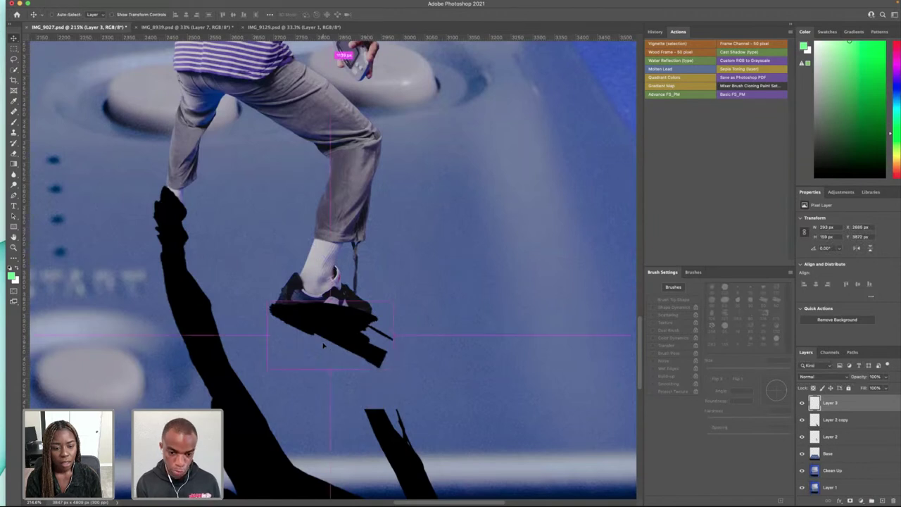
key("cmd+t")
right_click(324, 345)
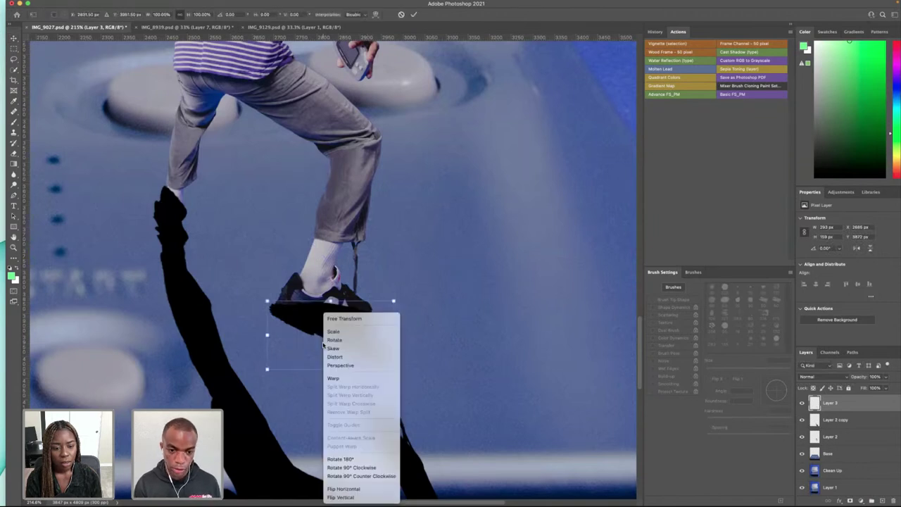
left_click(378, 381)
left_click_drag(396, 369, 367, 411)
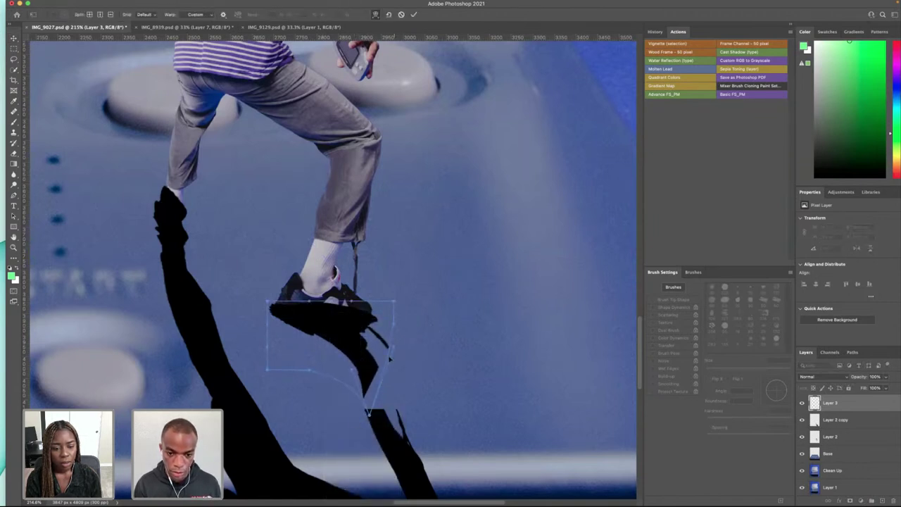
left_click_drag(394, 347, 416, 456)
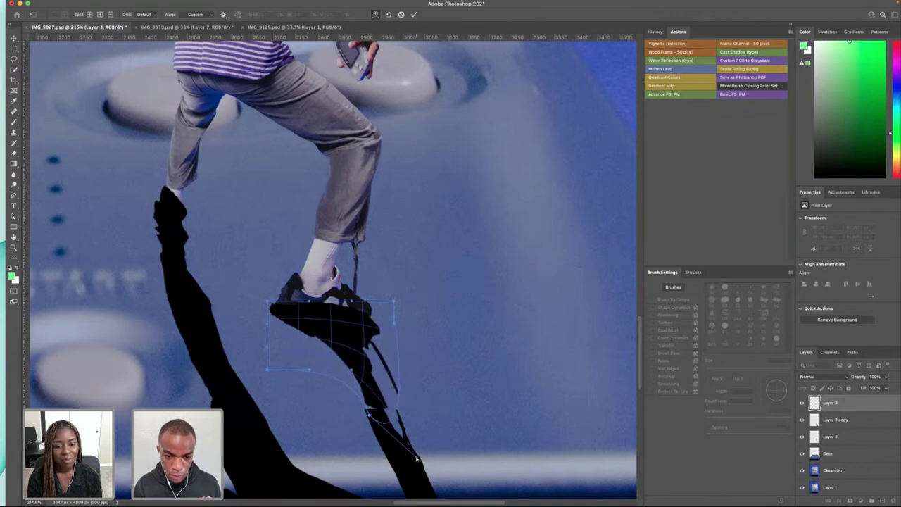
mouse_move(369, 415)
left_mouse_down()
mouse_move(361, 424)
mouse_move(369, 433)
left_mouse_up()
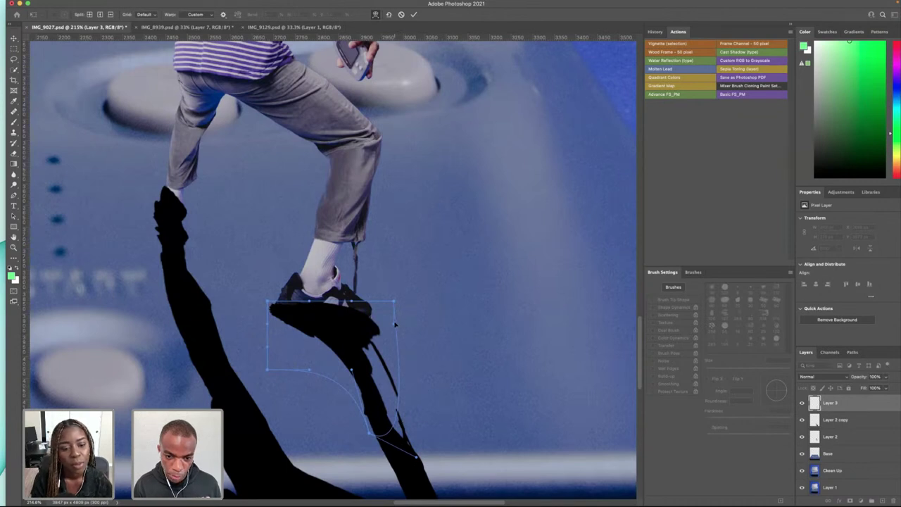
- Bend the foot piece's upper corners and edges to fit the front shoe's sole, align its lower end with the leg, and apply the warp
left_click_drag(395, 324, 394, 369)
left_click_drag(392, 306, 273, 295)
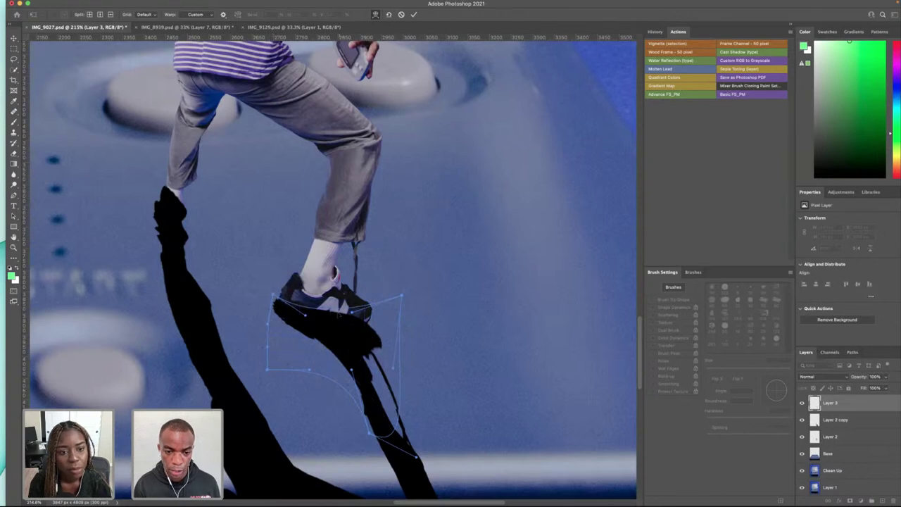
left_click_drag(393, 370, 292, 376)
left_click_drag(359, 305, 411, 276)
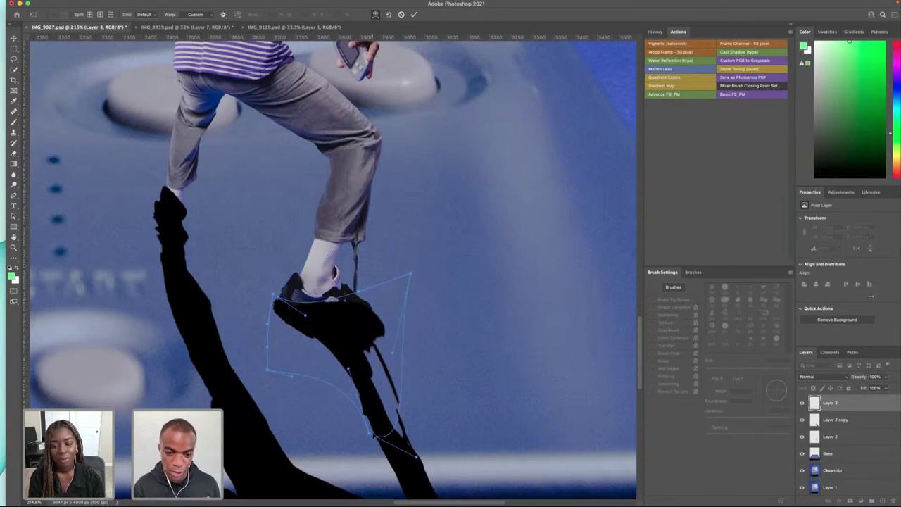
left_click_drag(370, 434, 375, 437)
key("Return")
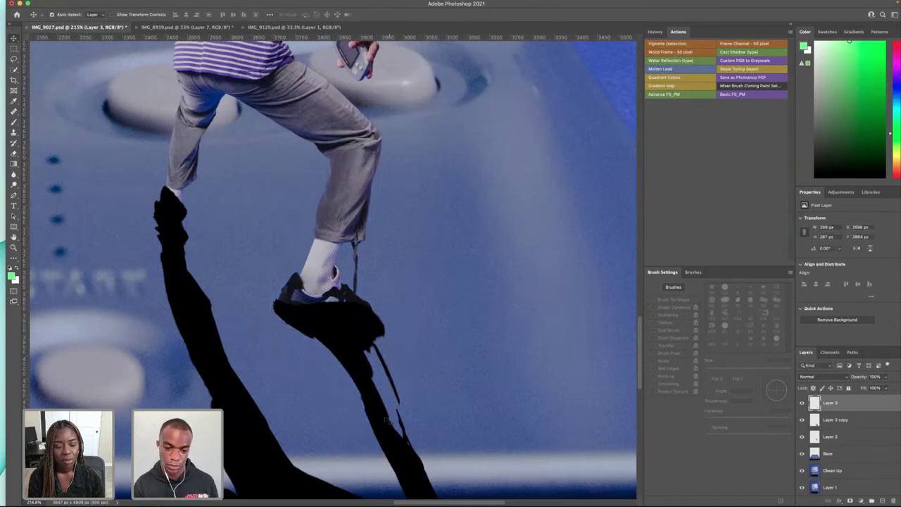
- Choose the Brush tool with a black foreground color and a 9 px brush size
scroll(374, 361, "right", 3)
scroll(374, 360, "right", 2)
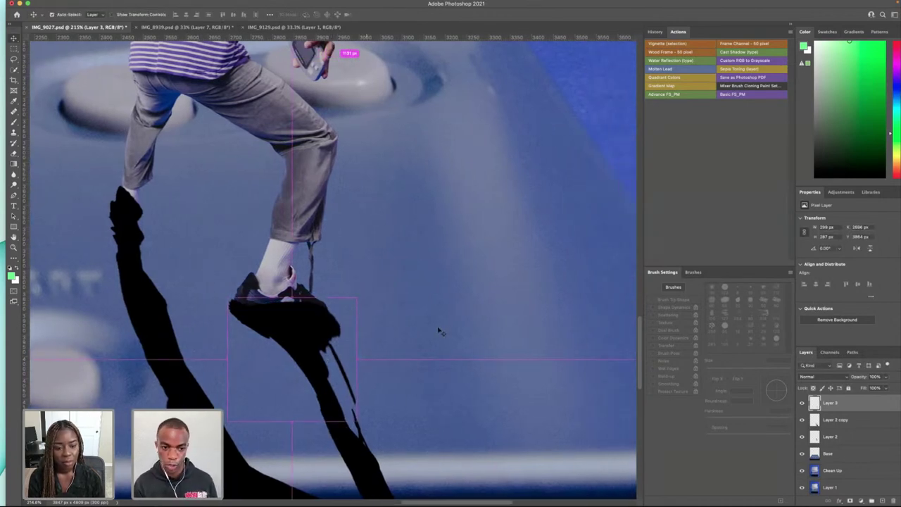
key("super+0")
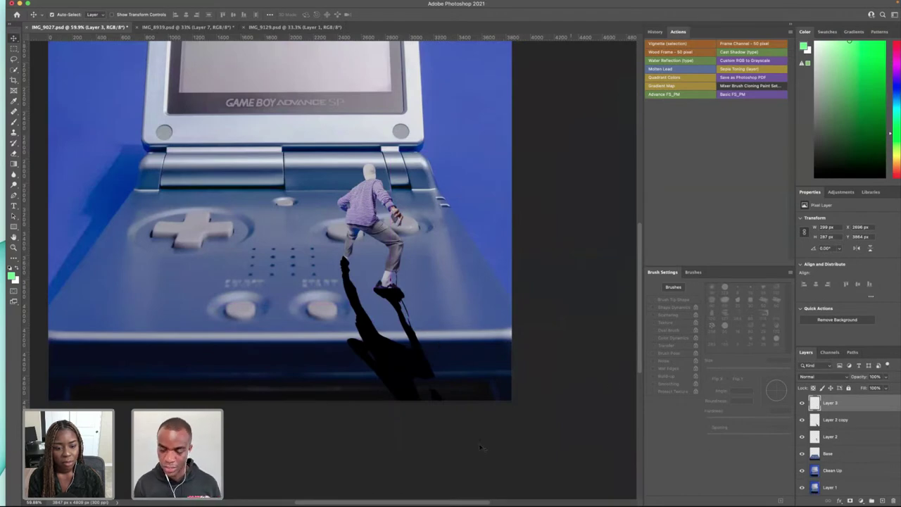
key("s")
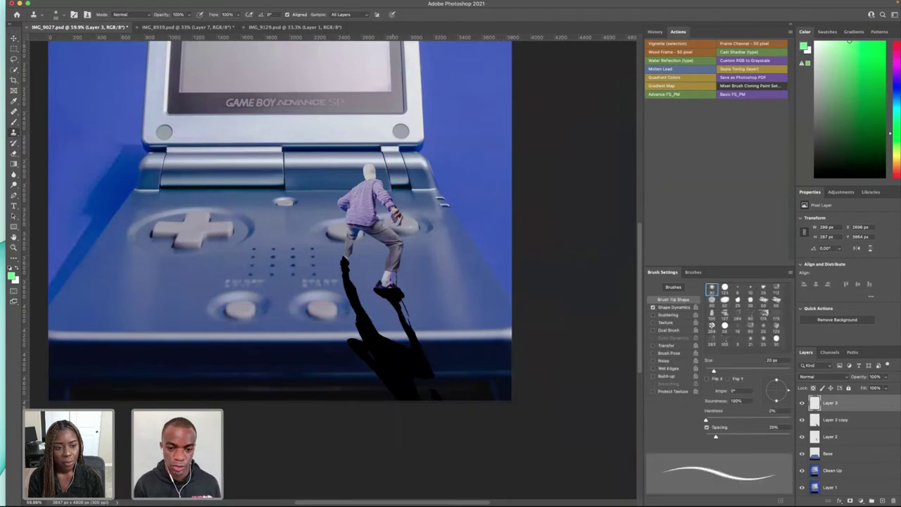
scroll(406, 323, "up", 15)
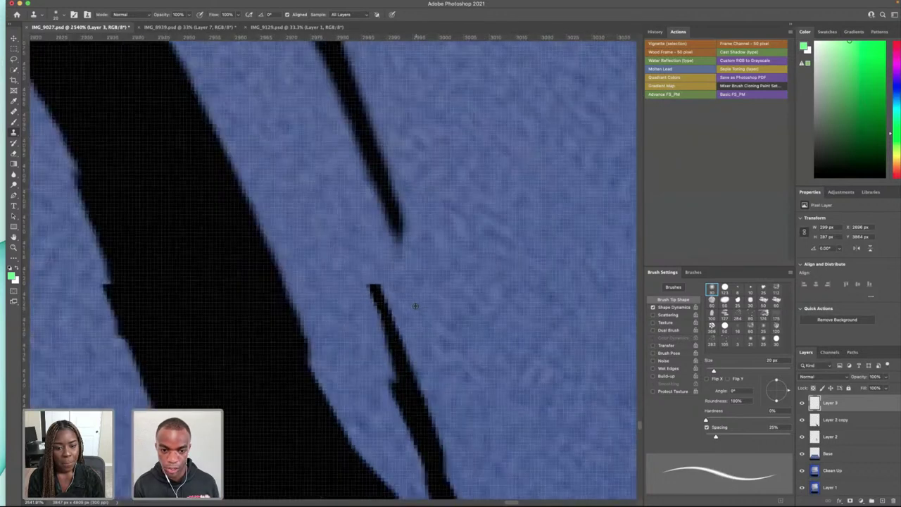
scroll(414, 306, "down", 5)
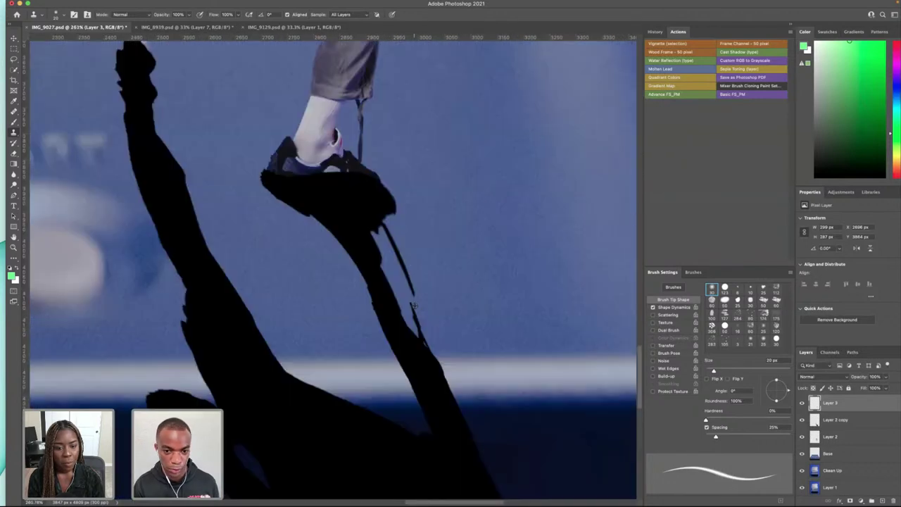
left_click(14, 121)
left_click(13, 277)
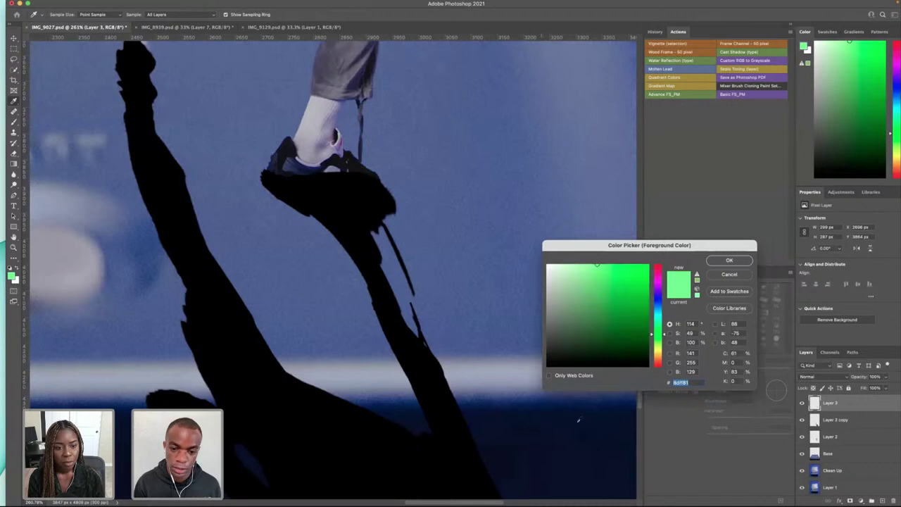
left_click(596, 363)
left_click(729, 261)
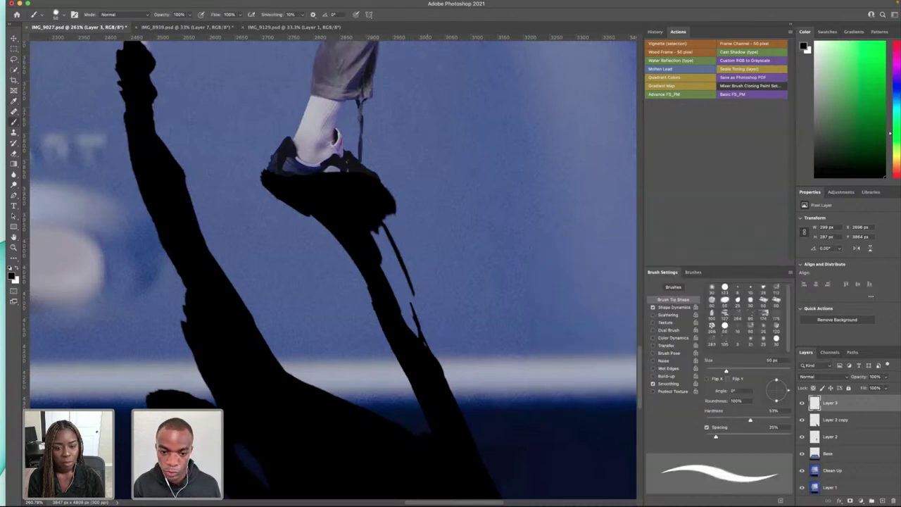
key("bracketleft")
key("bracketleft")
key("bracketleft")
key("bracketleft")
key("bracketleft")
key("bracketleft")
key("bracketleft")
key("bracketleft")
key("bracketleft")
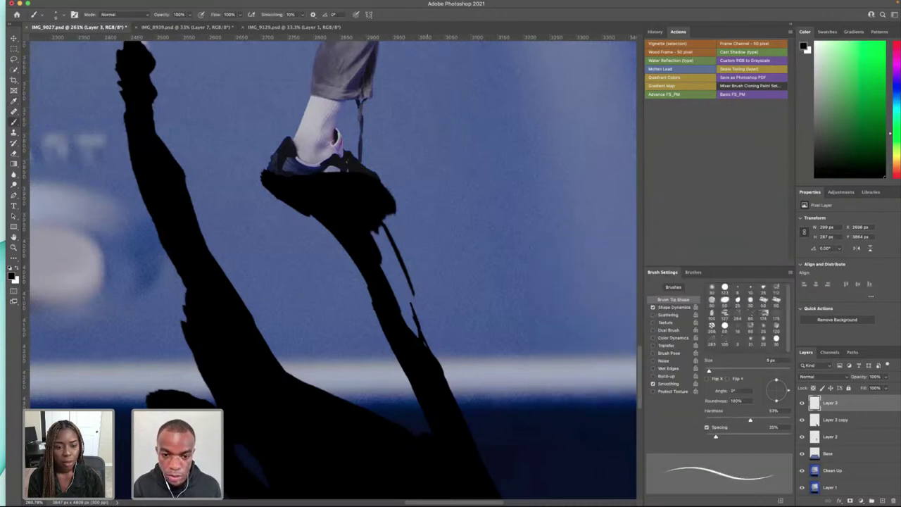
left_click_drag(413, 287, 415, 323)
key("super+z")
key("super+z")
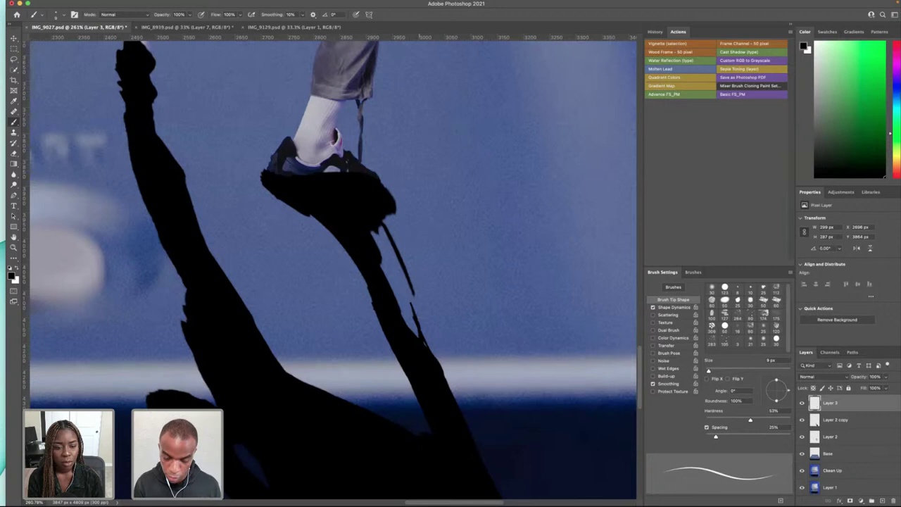
- Paint across the gap in the thin lace shadow beside the front leg with an 8 px brush
key("bracketleft")
key("bracketleft")
mouse_move(413, 311)
left_mouse_down()
mouse_move(409, 283)
mouse_move(415, 318)
left_mouse_up()
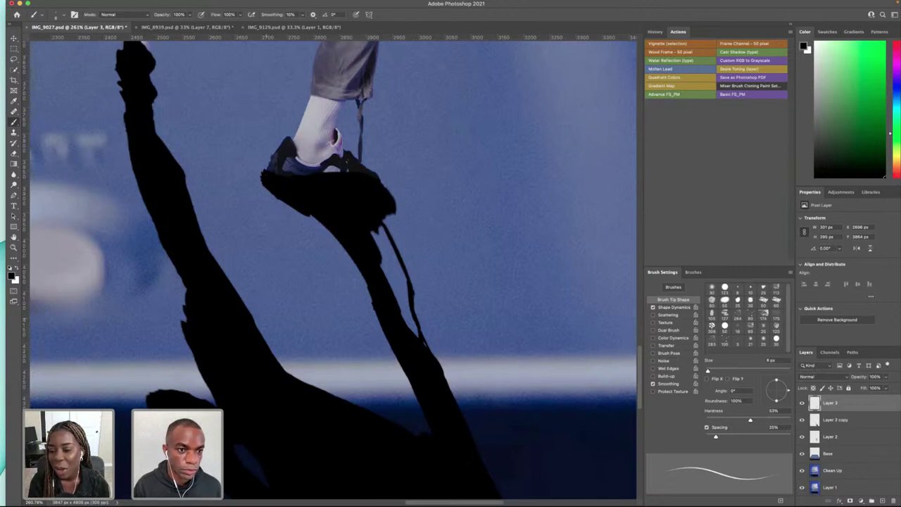
- Move both shadow layers, Layer 3 and Layer 2 copy, beneath the figure's Layer 2 in the layer order
scroll(422, 296, "up", 2)
scroll(422, 296, "left", 2)
scroll(444, 289, "down", 8)
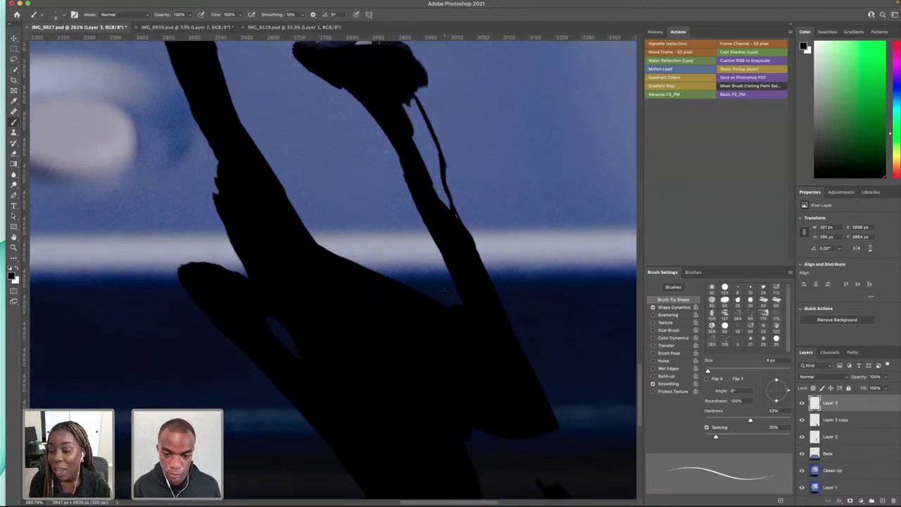
scroll(445, 287, "down", 3)
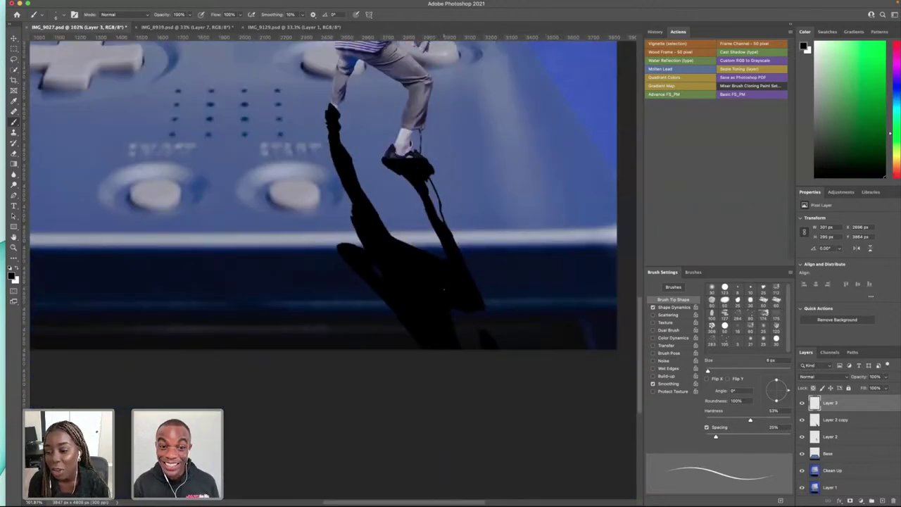
left_click(855, 423, "shift")
left_click_drag(850, 409, 852, 443)
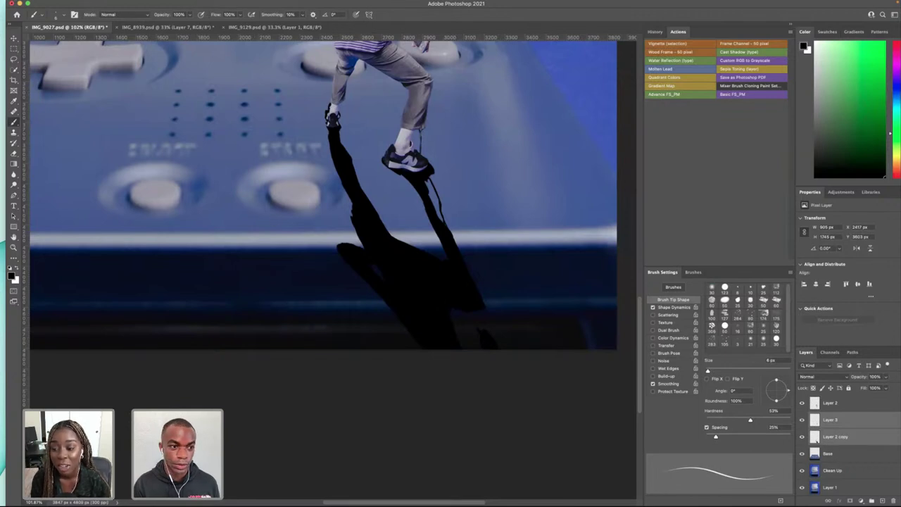
- Paint on Layer 2 copy with a 25 px brush to smooth the front leg shadow where the foot piece joins it
left_click(838, 453)
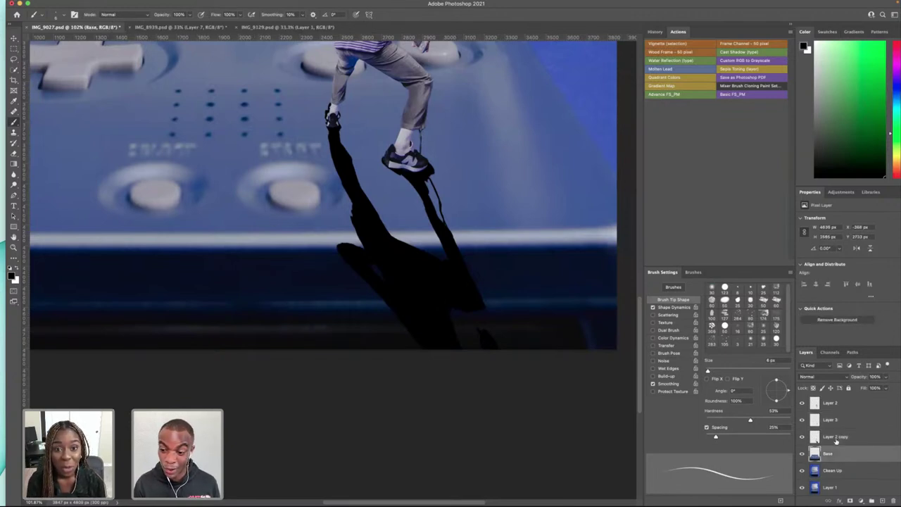
left_click(830, 438)
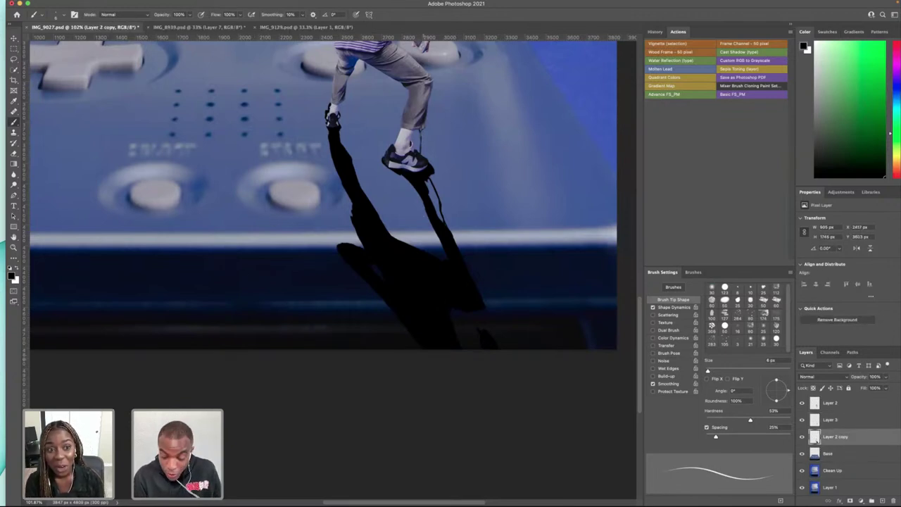
key("bracketright")
key("bracketright")
key("bracketright")
key("bracketright")
key("bracketright")
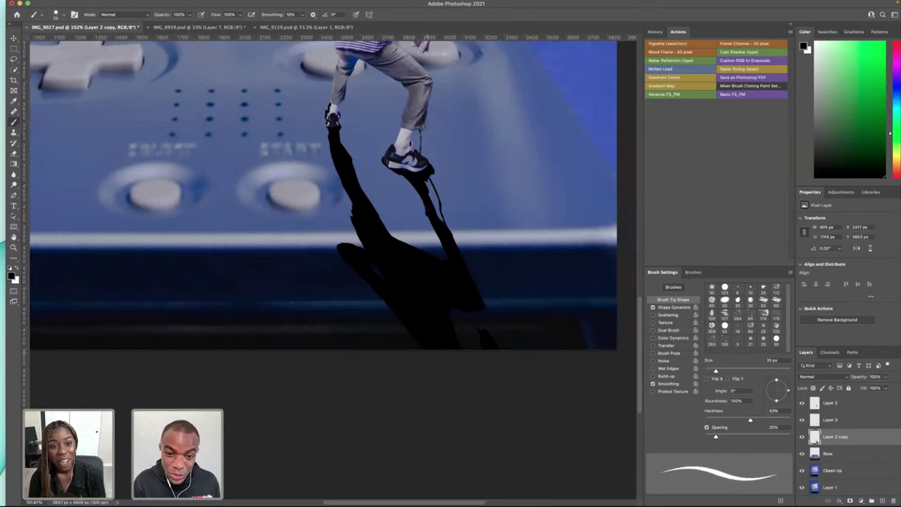
left_click_drag(427, 202, 428, 212)
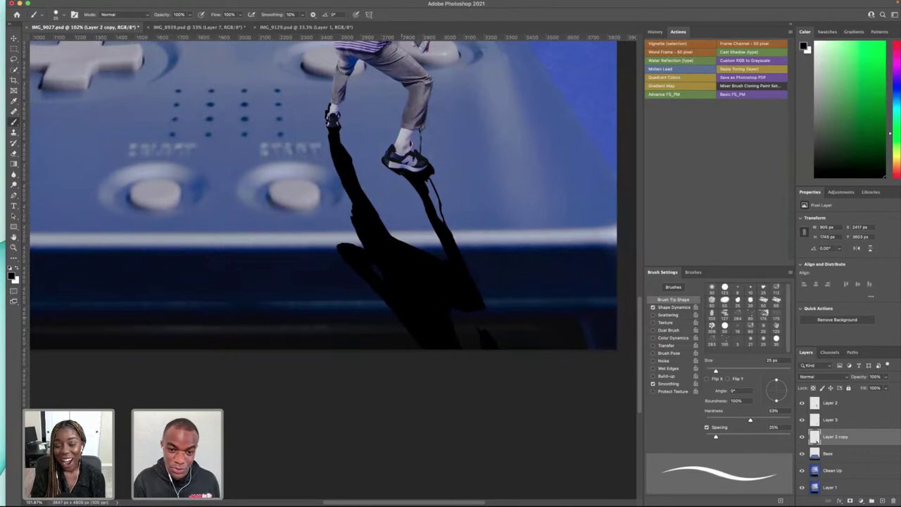
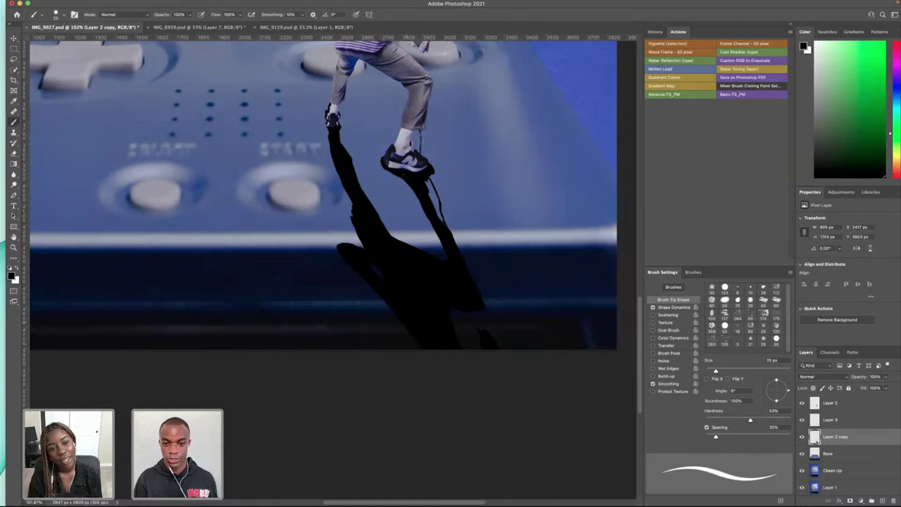
- Set the brush size to 10 px
key("bracketleft")
key("bracketleft")
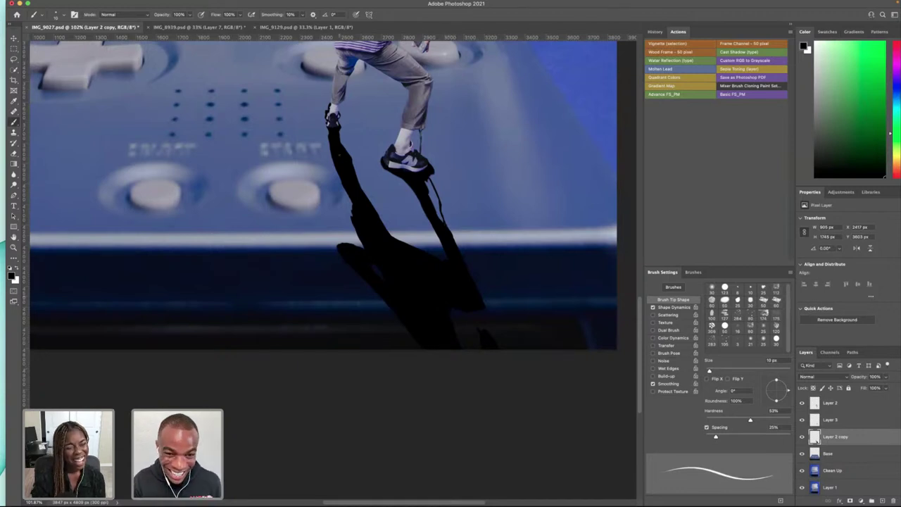
scroll(424, 211, "down", 3)
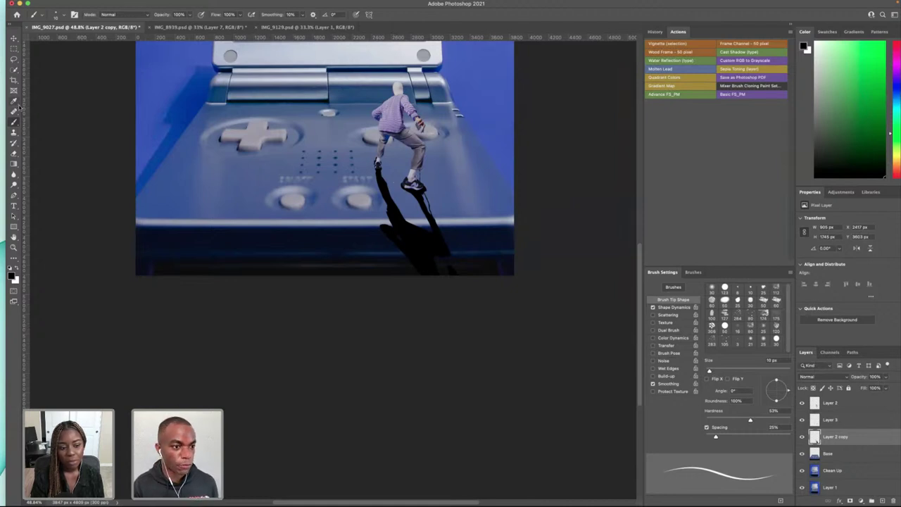
- Merge Layer 3 and Layer 2 copy into a single shadow layer, keeping the figure and background layers separate
left_click(15, 49)
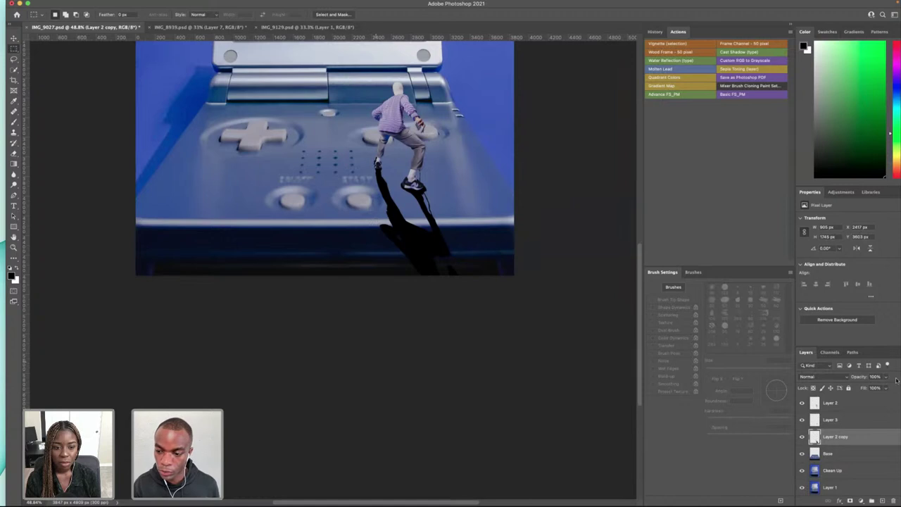
left_click(840, 421, "shift")
right_click(840, 422)
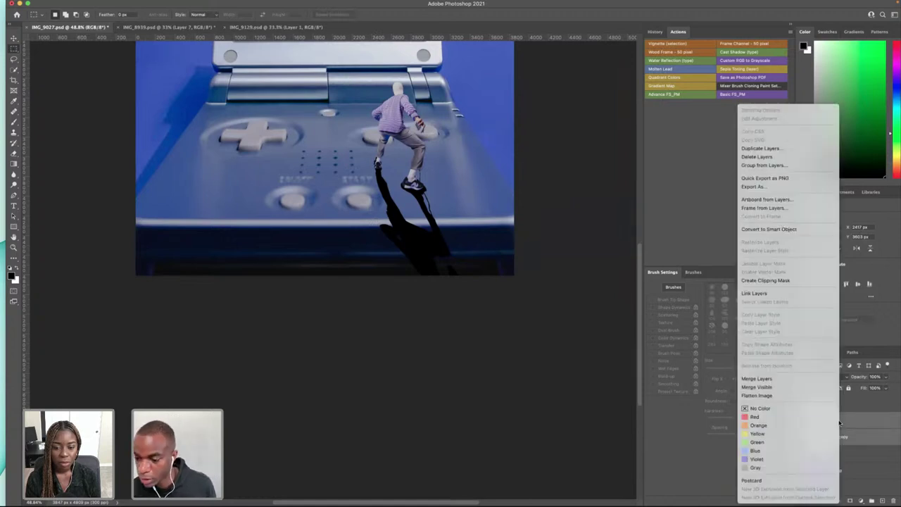
left_click(778, 388)
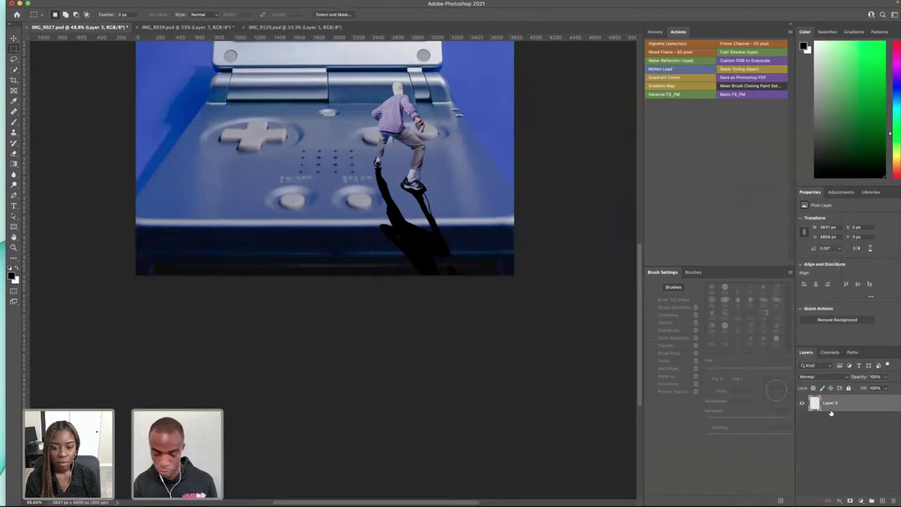
key("super+z")
right_click(832, 423)
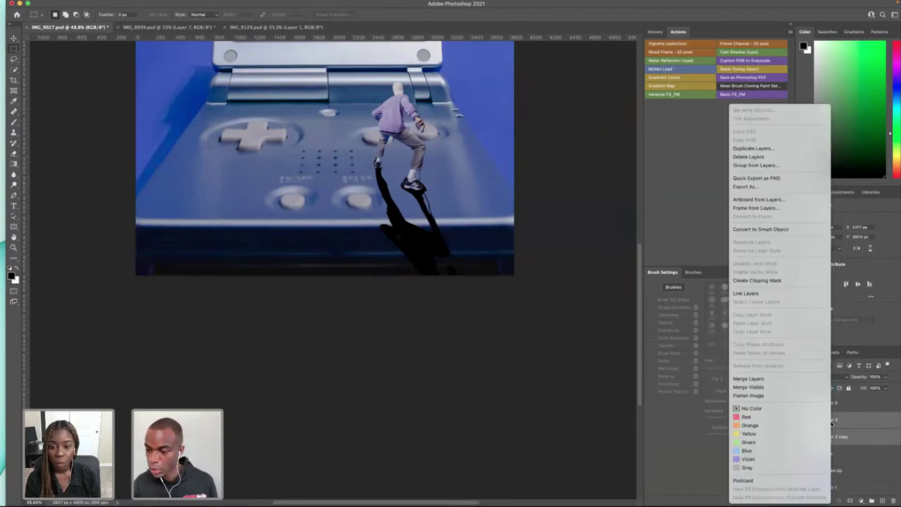
left_click(778, 387)
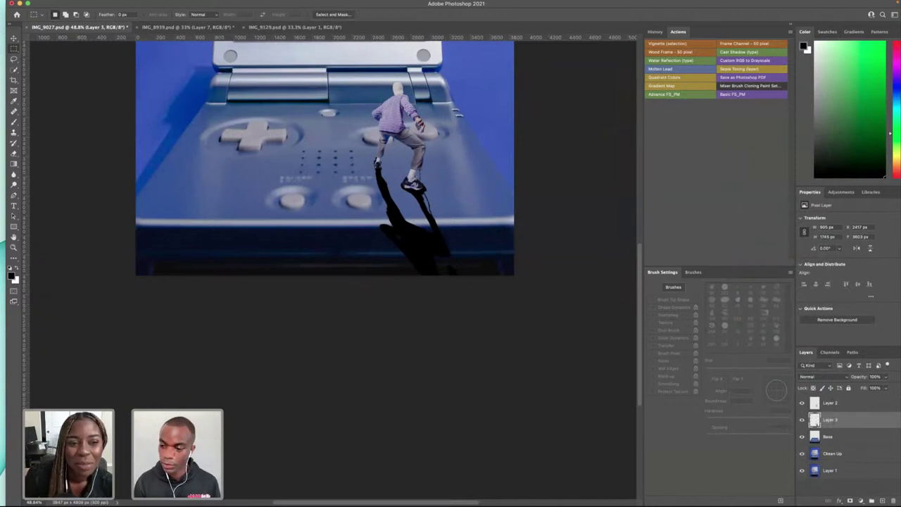
- Rename the merged shadow layer Shadows and the figure's Layer 2 Gamer
double_click(830, 403)
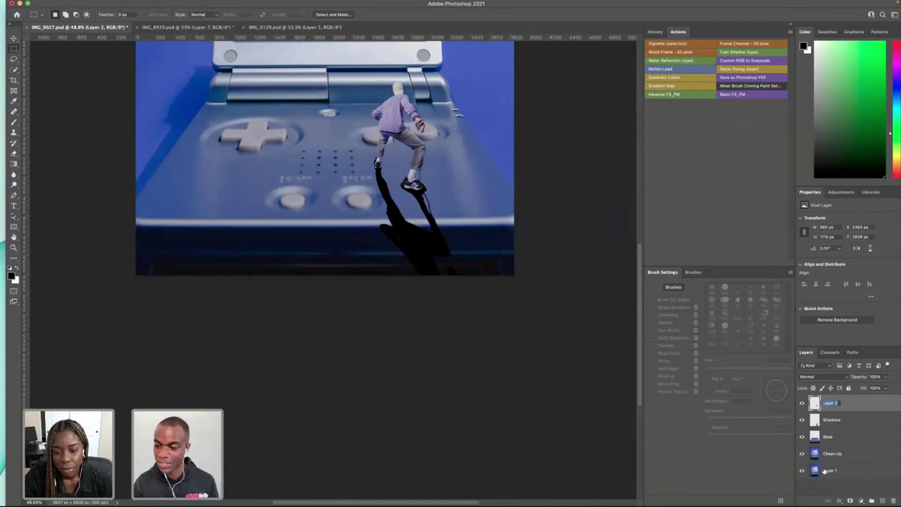
type("Gamer")
key("Return")
- On the Shadows layer, marquee-select the thin strip where the shadow crosses the Game Boy's bright front edge, ready for moving
left_click(842, 421)
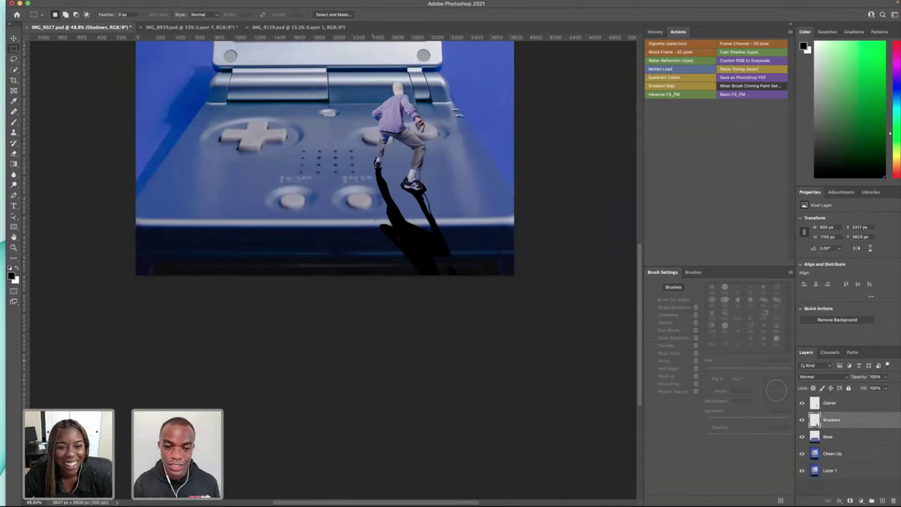
left_click_drag(380, 222, 448, 226)
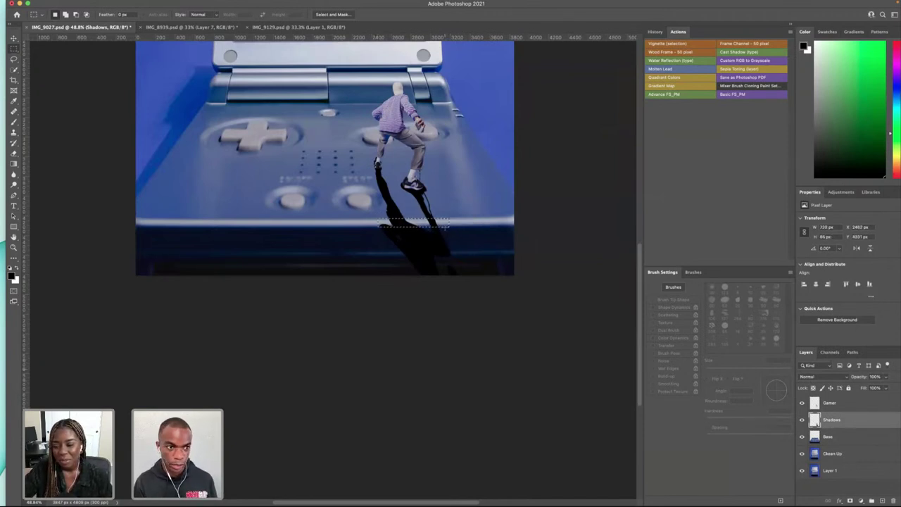
left_click(14, 40)
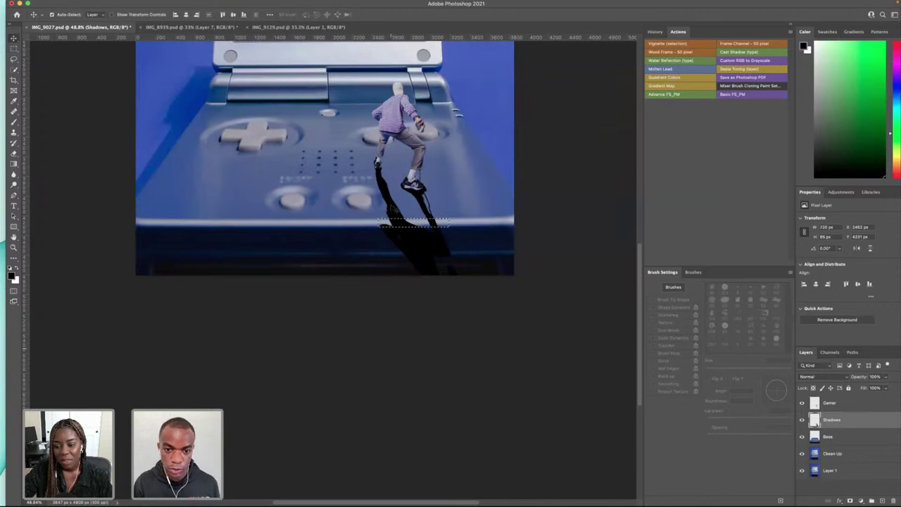
- Try to shift the selected edge strip and the shadow section below it, then undo back to the strip selection
left_click_drag(397, 222, 473, 275)
left_click(378, 240)
left_click(14, 49)
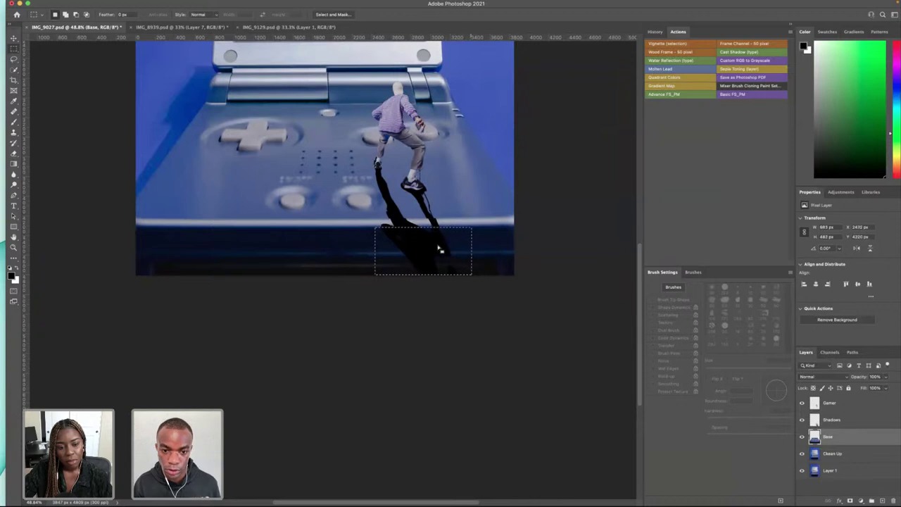
left_click_drag(435, 249, 442, 251)
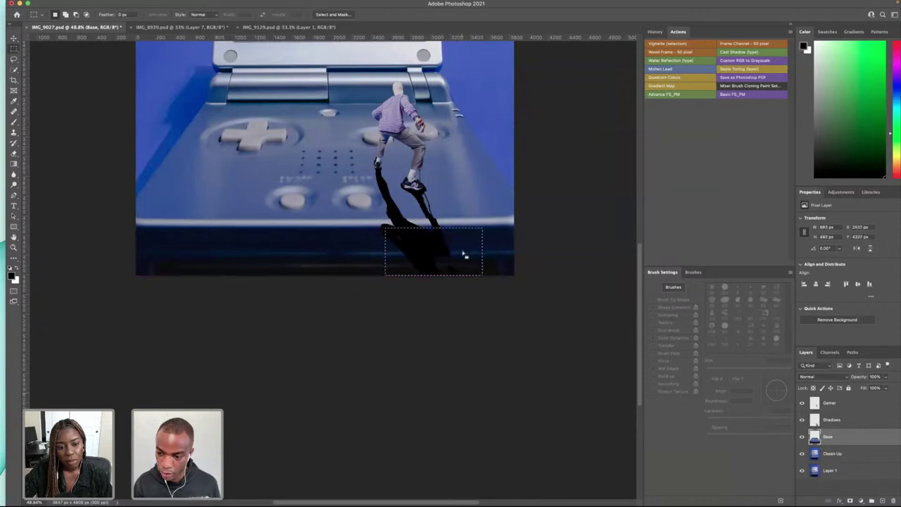
key("super+z")
left_click(841, 425)
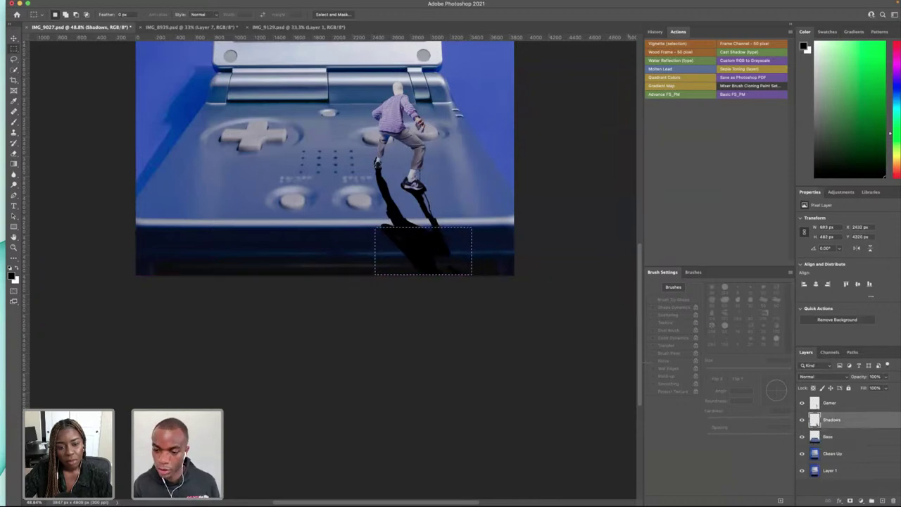
left_click_drag(406, 262, 419, 260)
key("super+z")
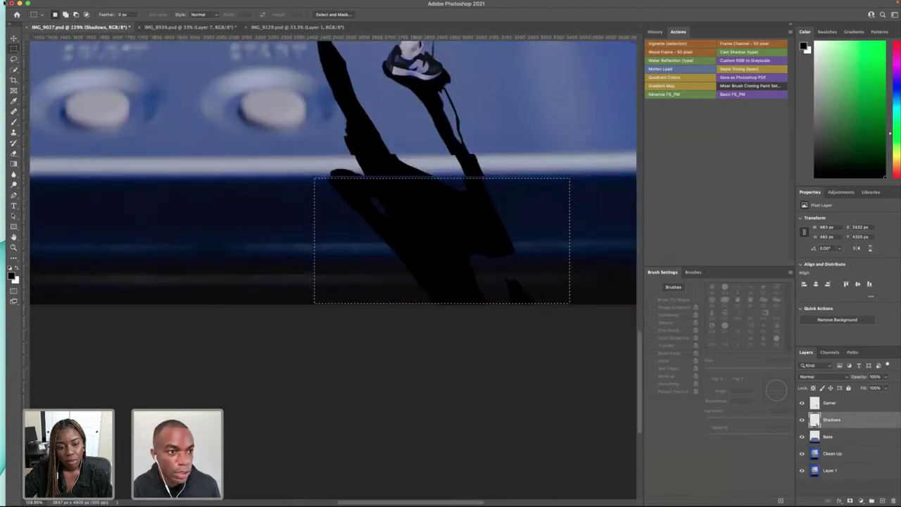
key("v")
left_click_drag(412, 259, 462, 240)
key("super+z")
key("ctrl+z")
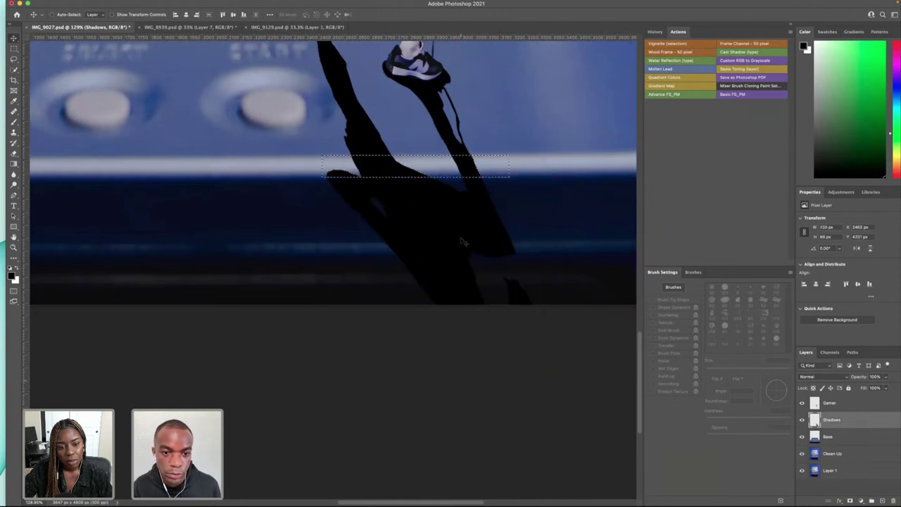
- Nudge the selected edge strip of the shadow slightly right, and shift the shadow section below the front edge further right
left_click_drag(379, 170, 384, 169)
left_click(13, 48)
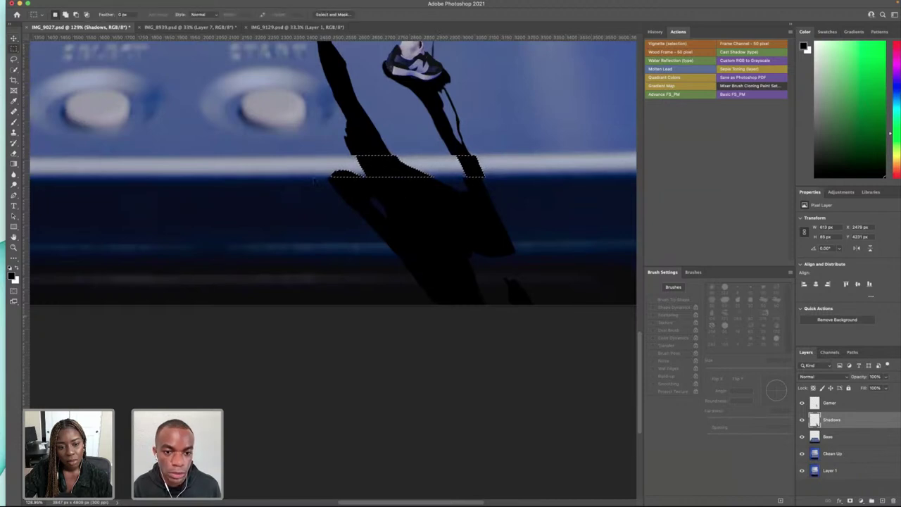
left_click_drag(325, 178, 534, 305)
left_click_drag(433, 233, 429, 214)
key("super+z")
left_click(13, 38)
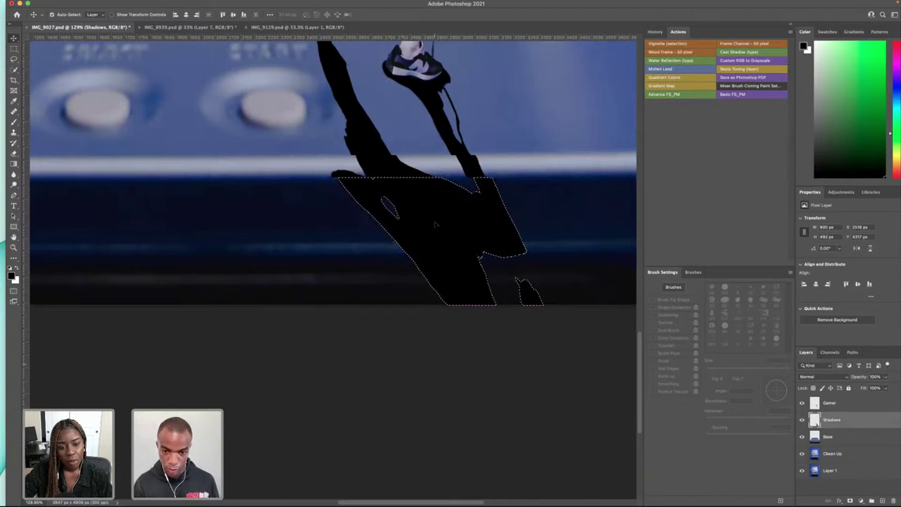
- Make Shadows the active layer again and clear the selection, leaving the layer untransformed
left_click(635, 325)
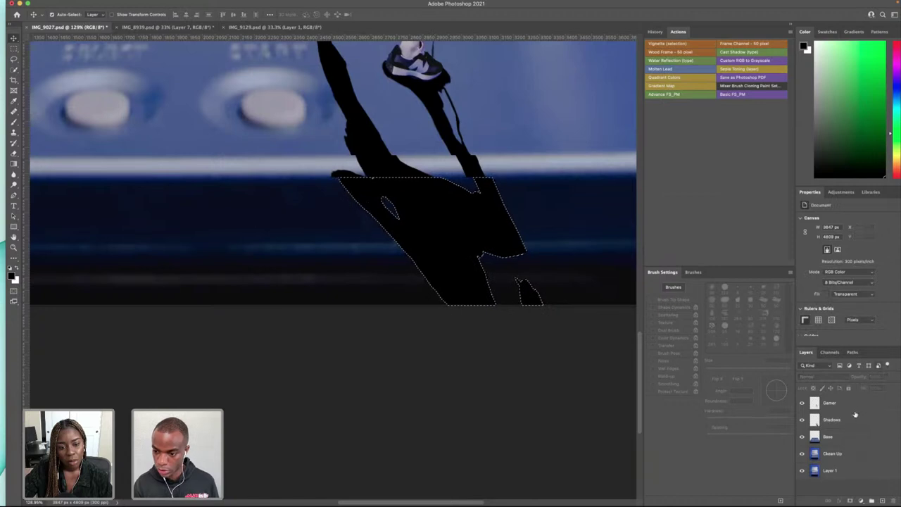
left_click(837, 432)
left_click(838, 423)
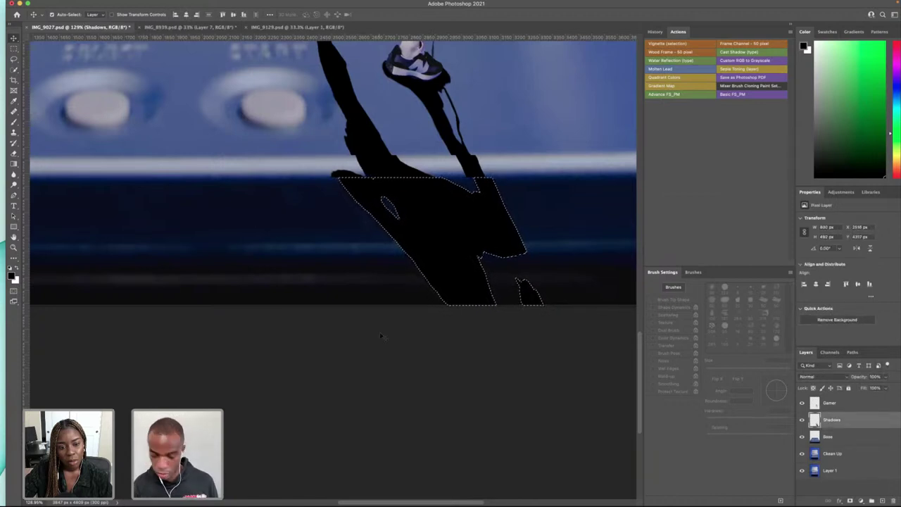
key("super+d")
key("ctrl+t")
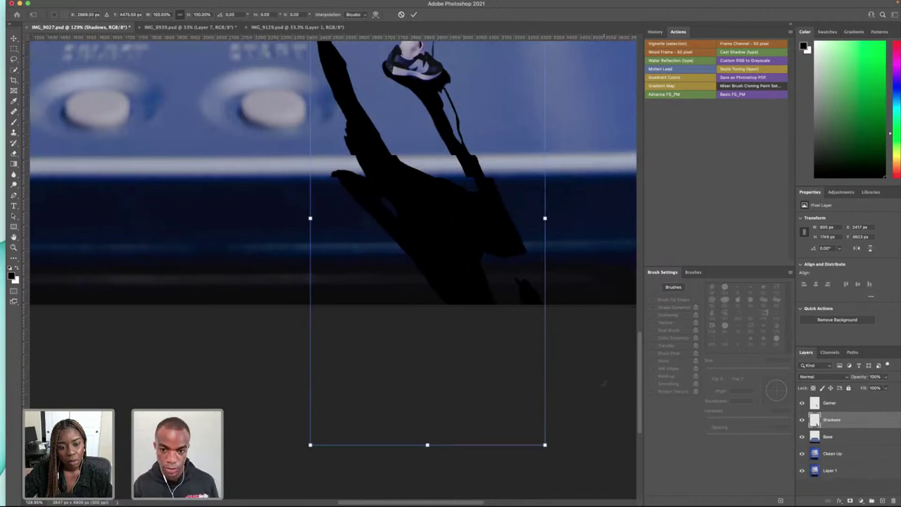
key("Return")
- With a 40 px eraser, remove the stray tip of the arm shadow and the stepped outer edge of the front leg shadow
scroll(434, 237, "down", 2)
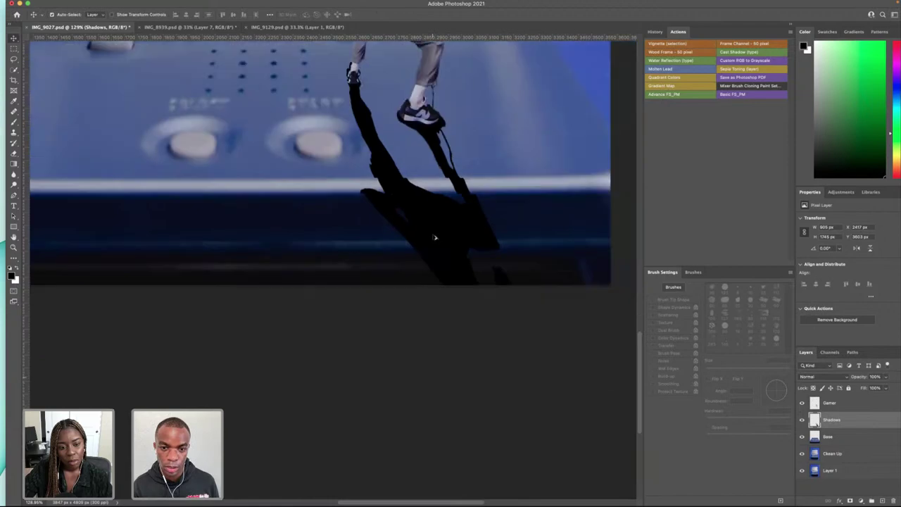
scroll(434, 237, "down", 4)
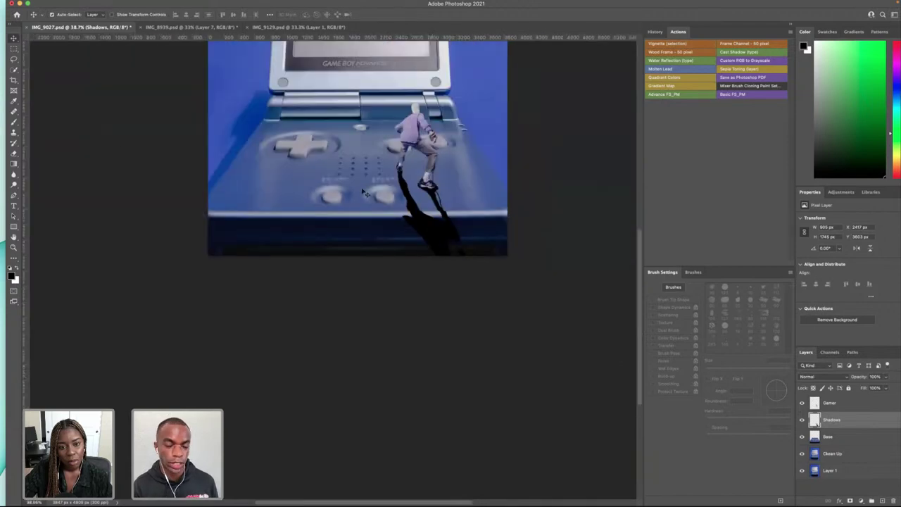
scroll(434, 237, "up", 4)
scroll(435, 232, "up", 2)
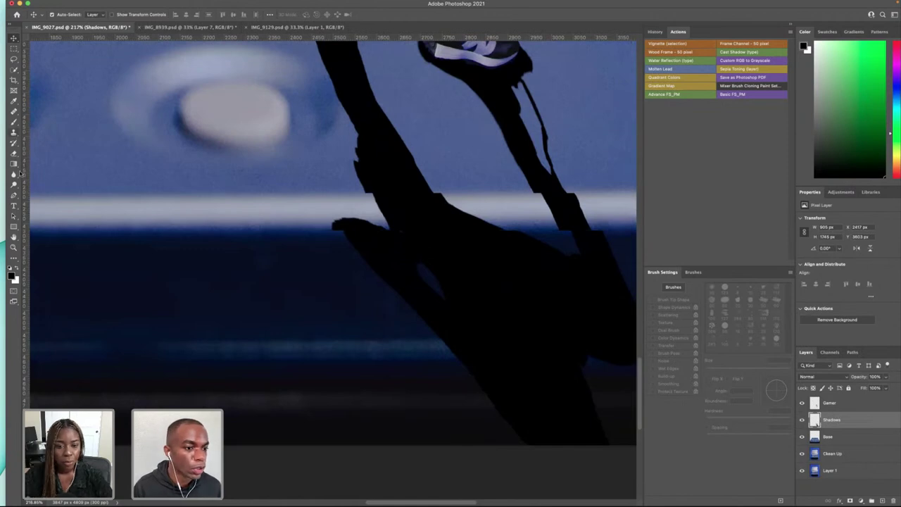
left_click(14, 154)
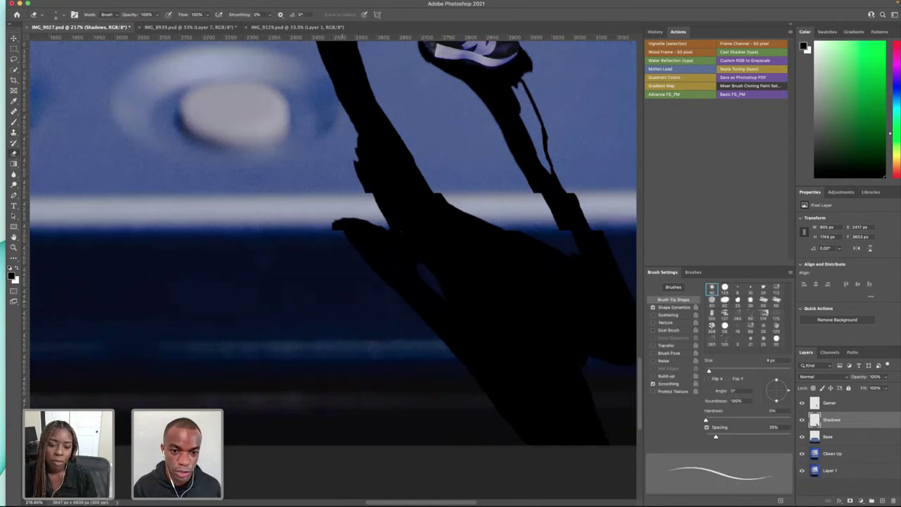
key("bracketright")
key("bracketright")
key("bracketright")
key("bracketright")
key("bracketright")
key("bracketright")
key("bracketright")
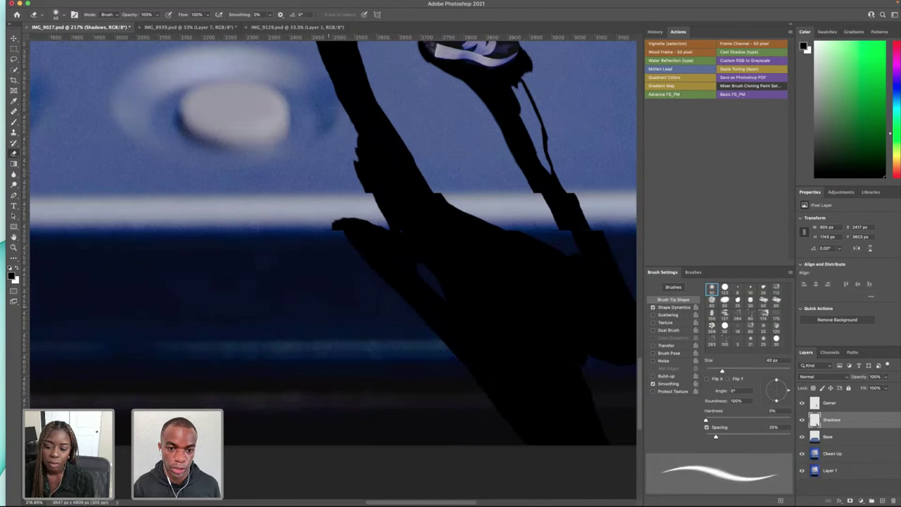
left_click_drag(325, 223, 332, 229)
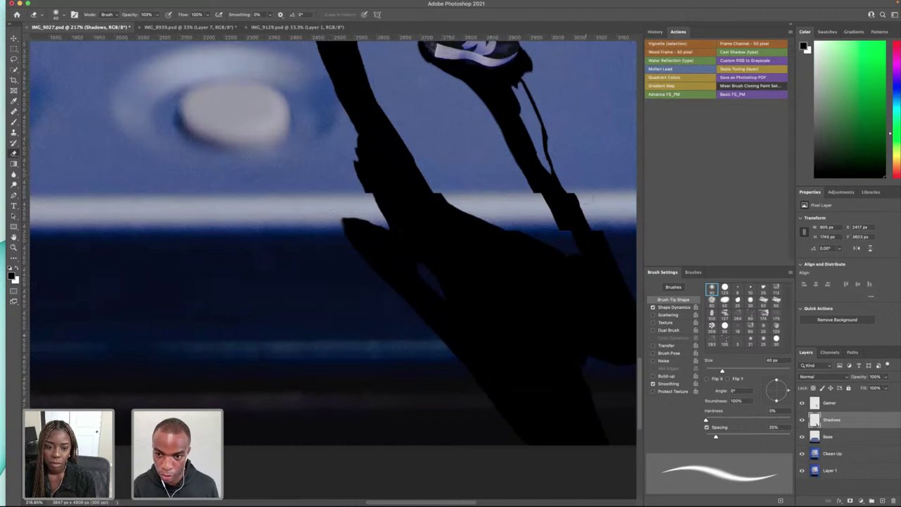
mouse_move(583, 198)
left_mouse_down()
mouse_move(586, 213)
mouse_move(576, 197)
left_mouse_up()
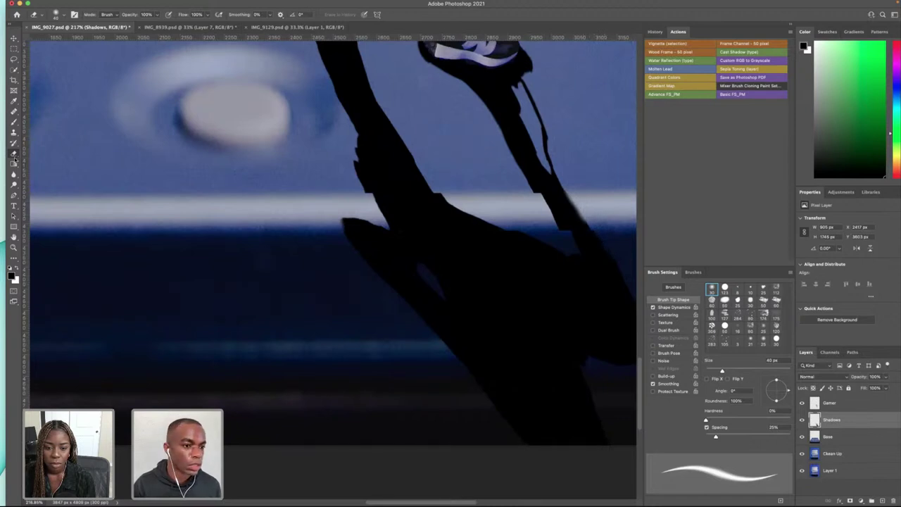
- Paint with a 25 px brush to fill the stepped inner side of the front leg shadow across the bright edge
left_click(14, 121)
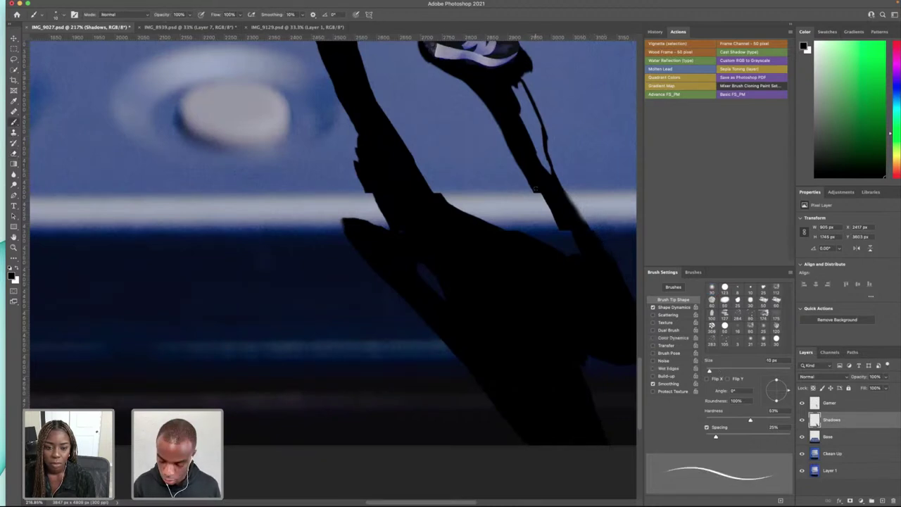
key("bracketright")
left_click_drag(538, 188, 582, 249)
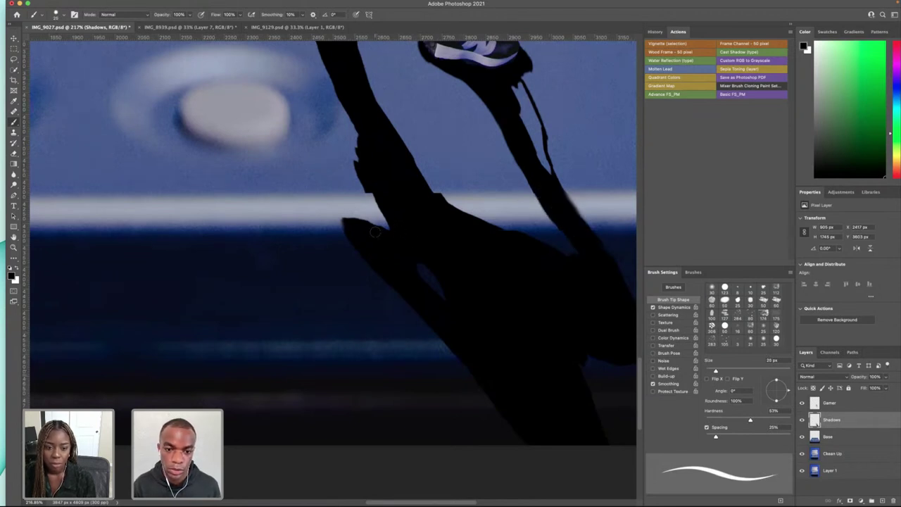
- Soften the edges of both leg shadows above the front edge with a 60 px Blur tool at 100% strength
scroll(332, 269, "up", 3)
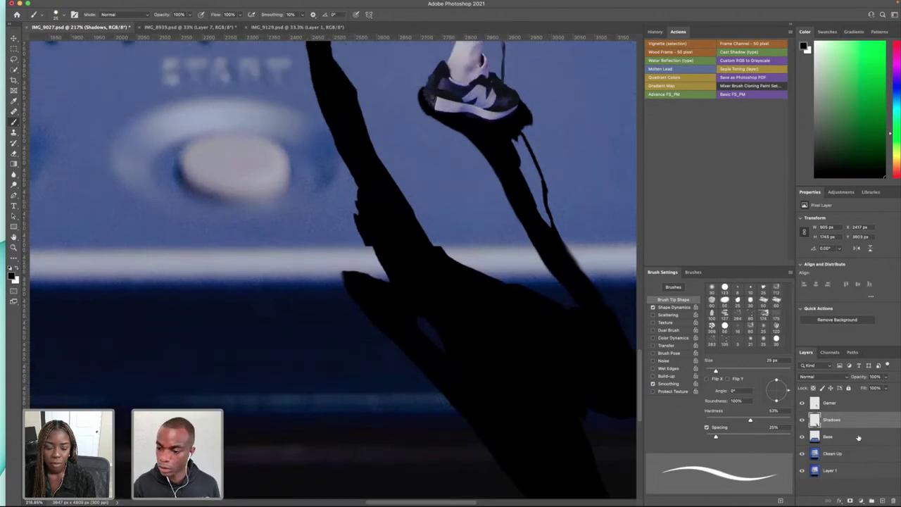
left_click(14, 175)
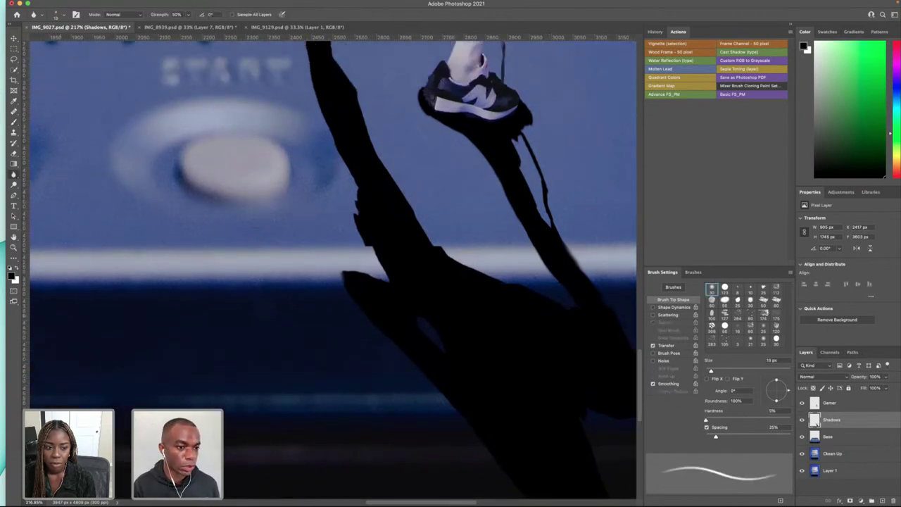
key("bracketright")
key("bracketright")
key("bracketright")
key("bracketright")
key("bracketright")
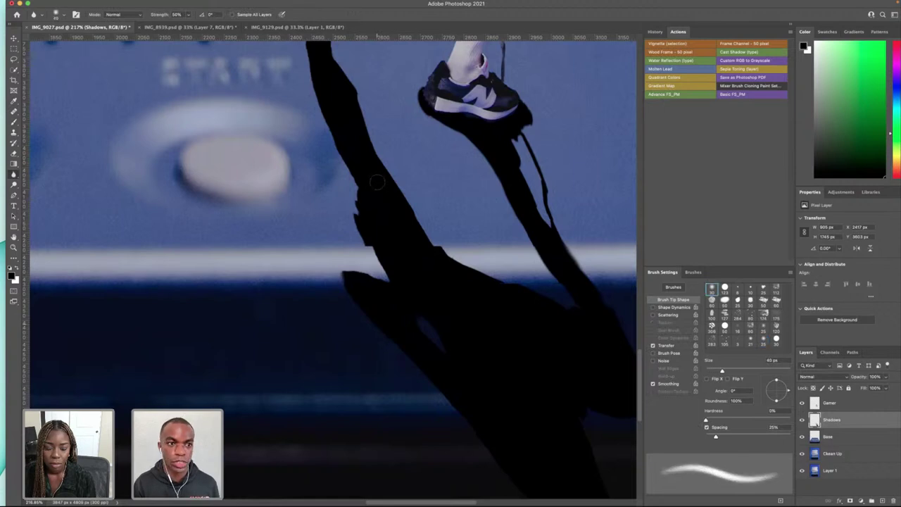
scroll(373, 185, "up", 3)
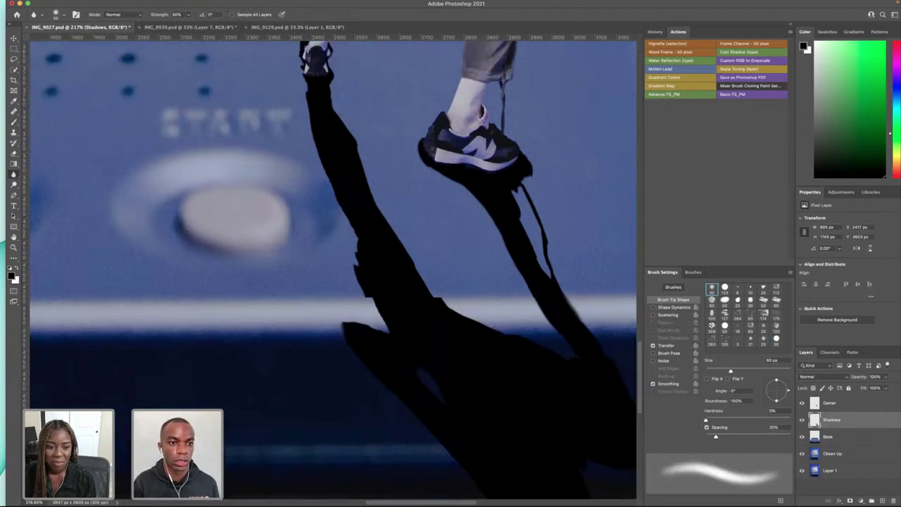
left_click(189, 15)
left_click_drag(188, 24, 209, 26)
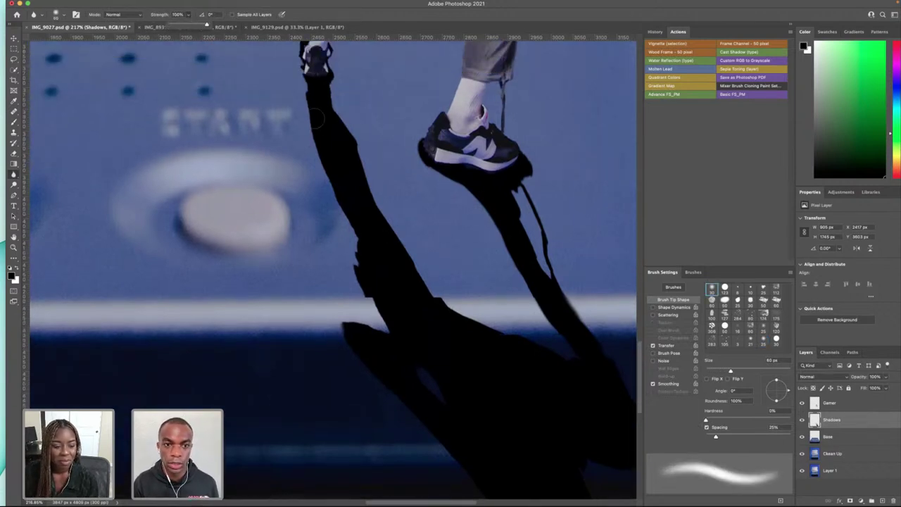
scroll(318, 121, "up", 2)
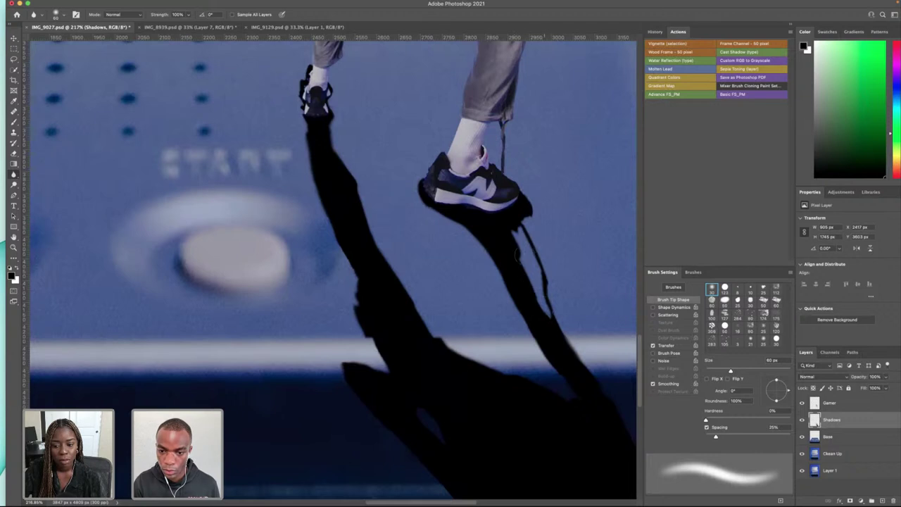
- Blur the outline of the leg, torso and arm shadow across and below the console's front edge
scroll(563, 387, "down", 3)
scroll(563, 387, "right", 3)
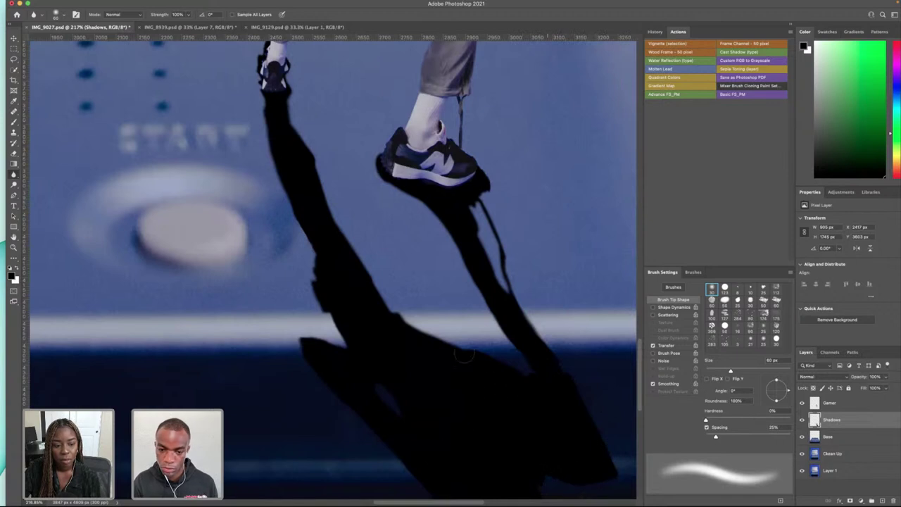
scroll(574, 415, "down", 5)
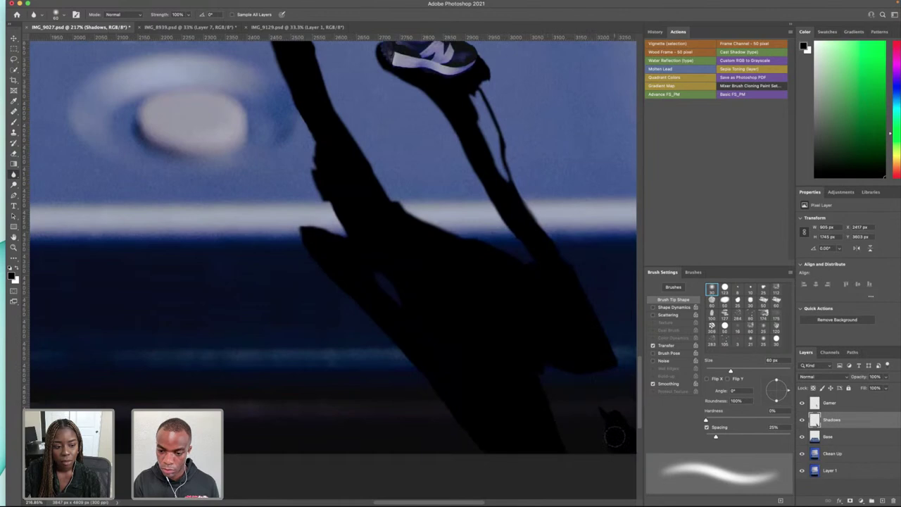
scroll(615, 437, "right", 3)
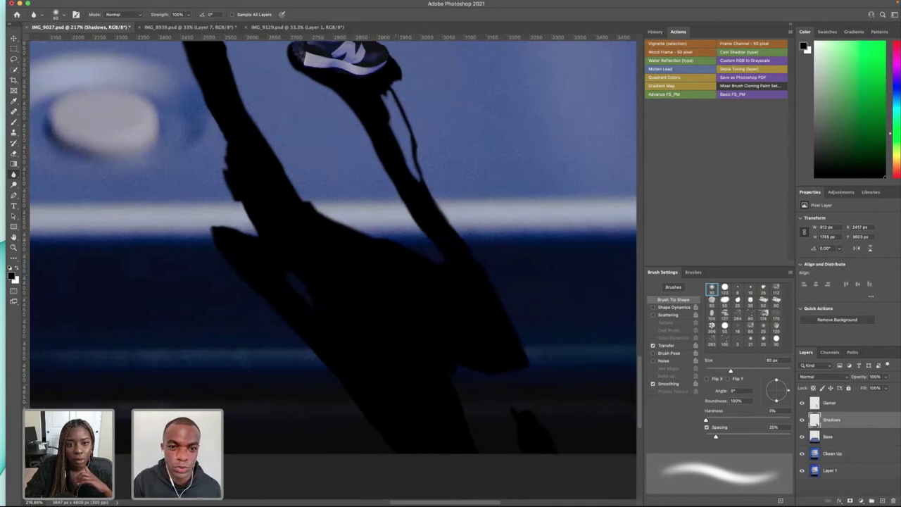
scroll(232, 113, "up", 2)
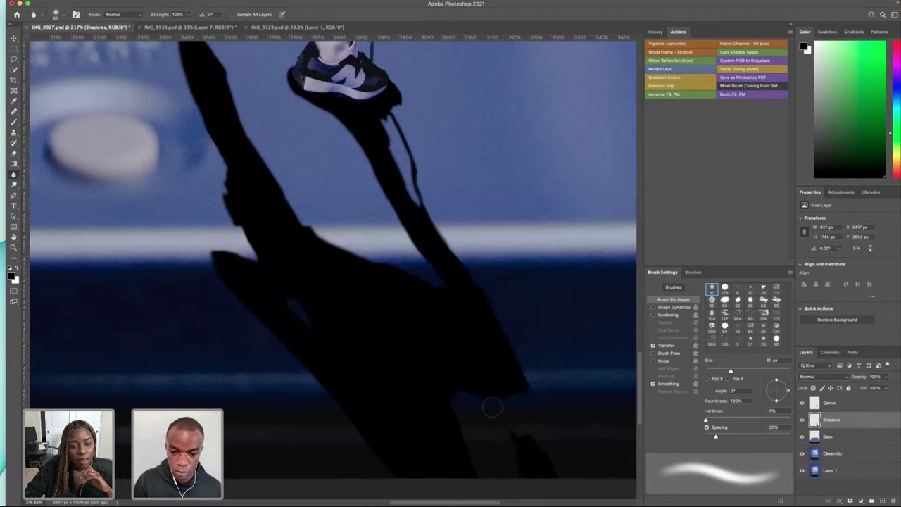
scroll(380, 346, "up", 10)
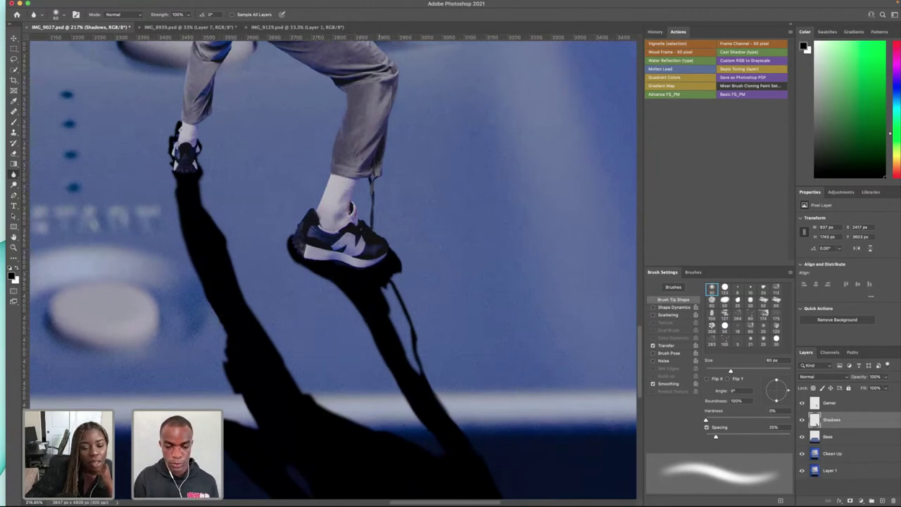
- Add a layer mask to the Shadows layer, invert it to black and invert it back to white
scroll(364, 325, "down", 10)
scroll(365, 325, "up", 3)
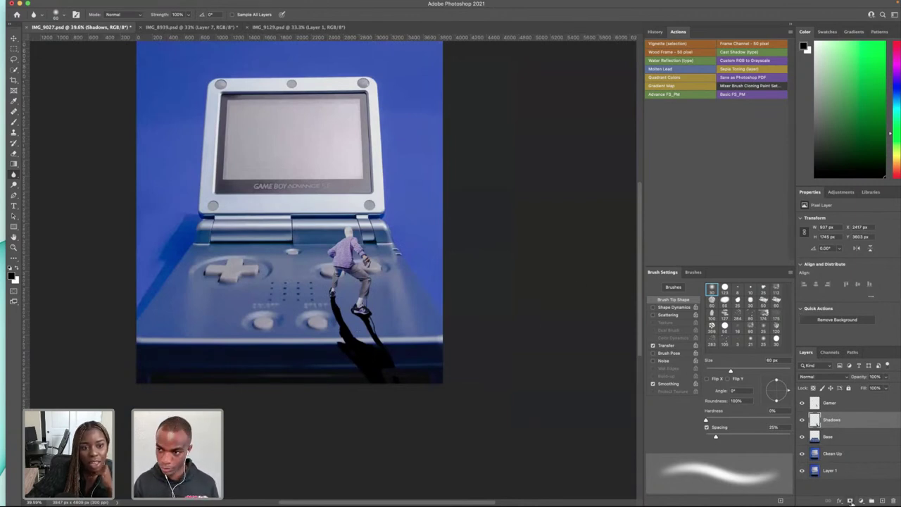
left_click(850, 500)
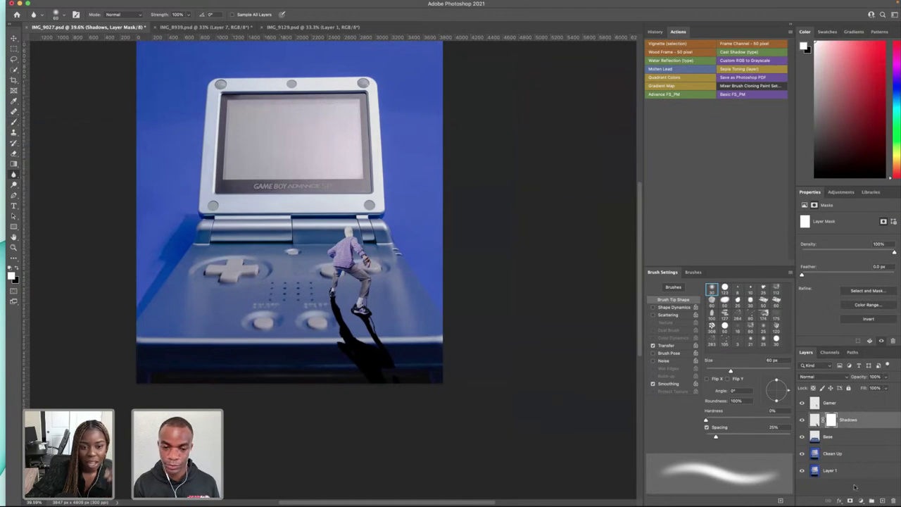
key("ctrl+i")
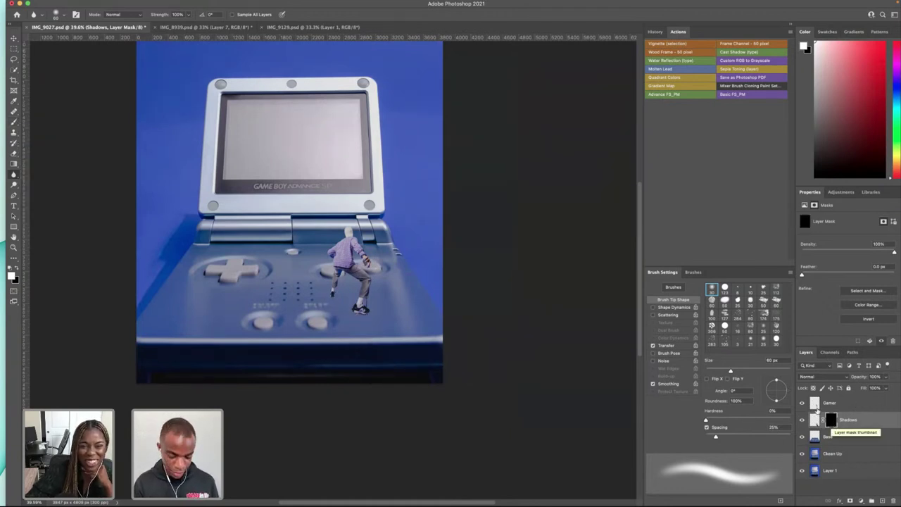
key("ctrl+i")
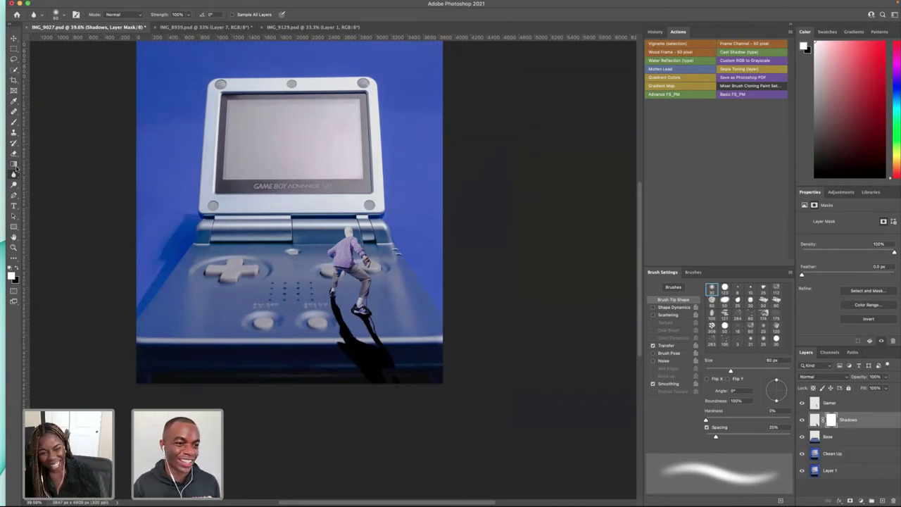
- Switch to the Brush tool and enlarge it to 300 px for painting on the Shadows mask
left_click(14, 121)
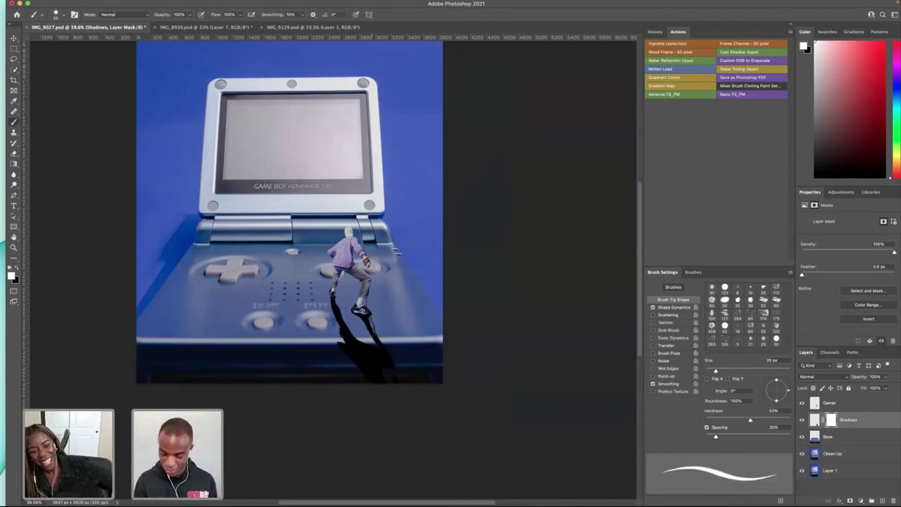
key("bracketright")
key("bracketright")
key("bracketright")
key("bracketright")
key("bracketright")
key("bracketright")
key("bracketright")
key("bracketright")
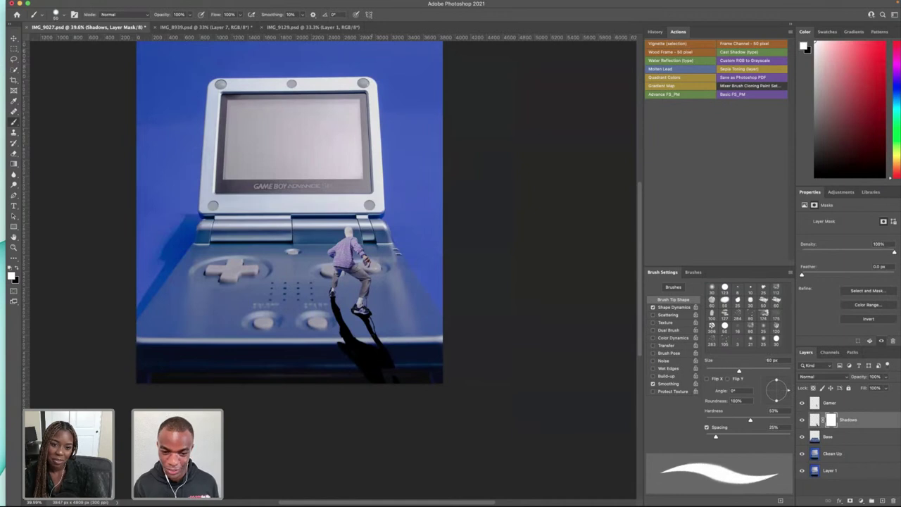
key("bracketright")
key("bracketright")
key("bracketright")
key("bracketright")
key("bracketright")
key("bracketright")
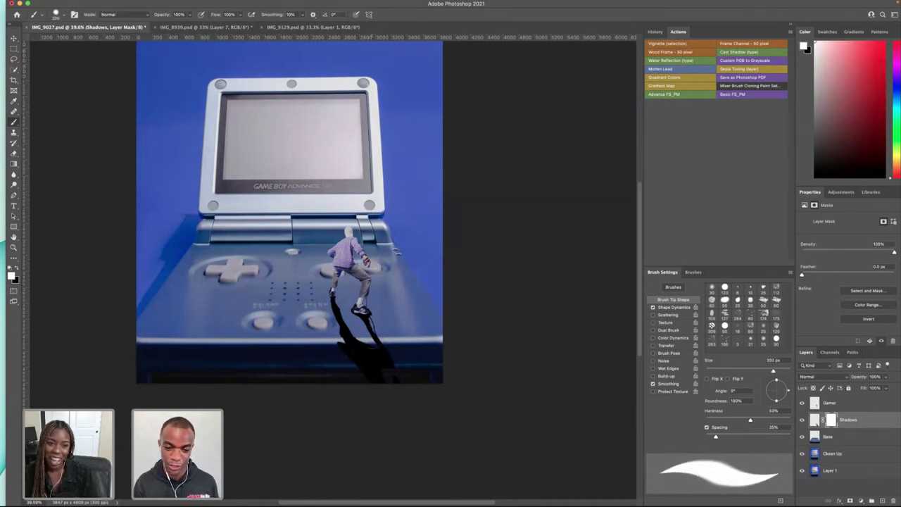
- Try the mask brush at 24% opacity over the shadow's lower end, swapping between white and black
left_click(190, 16)
mouse_move(155, 26)
left_mouse_down()
mouse_move(175, 26)
mouse_move(161, 26)
left_mouse_up()
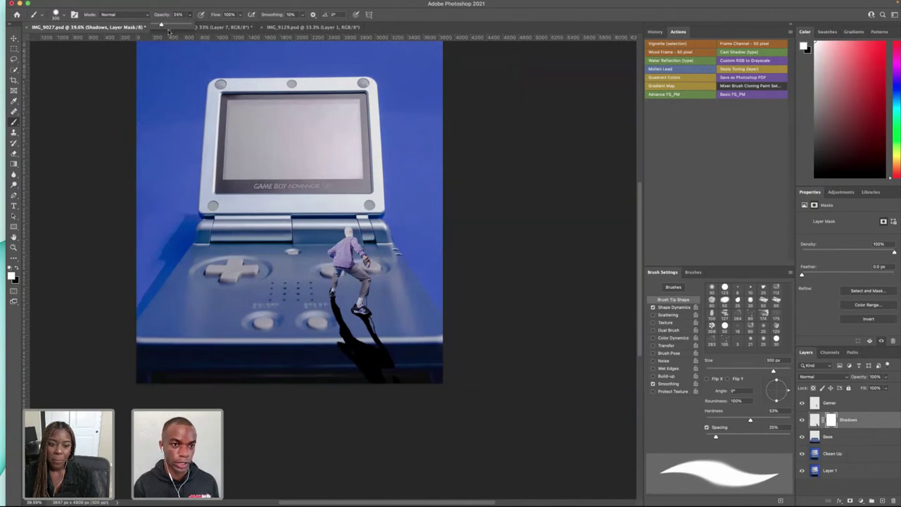
left_click(400, 381)
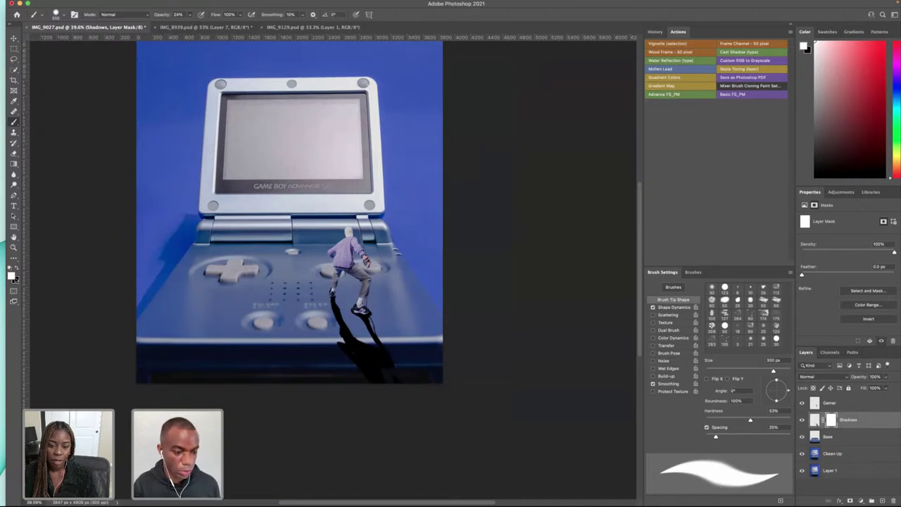
key("x")
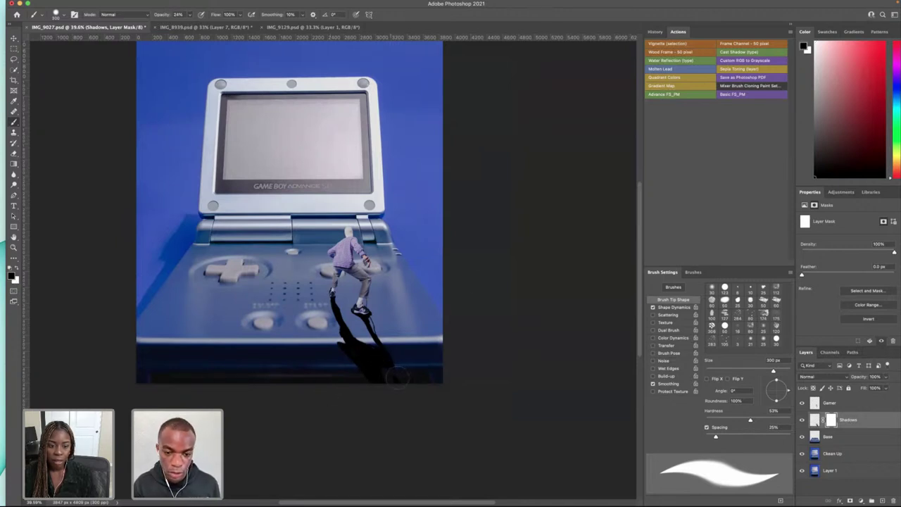
key("x")
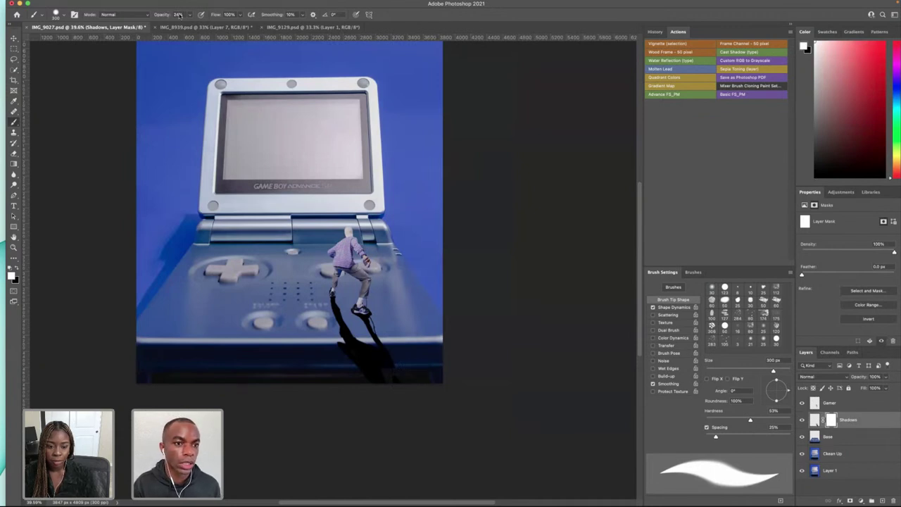
- Paint black on the Shadows mask at 82% brush opacity to hide the shadow section below the front edge
left_click(187, 14)
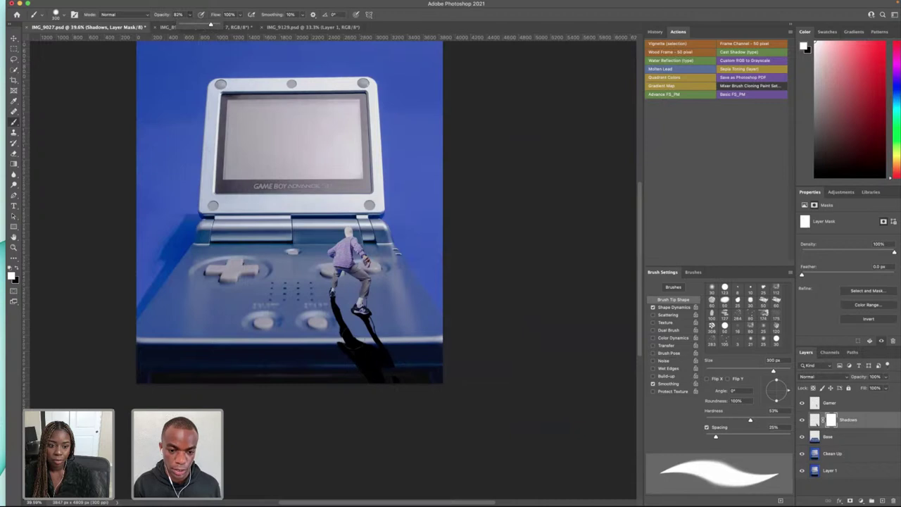
left_click(346, 345)
key("x")
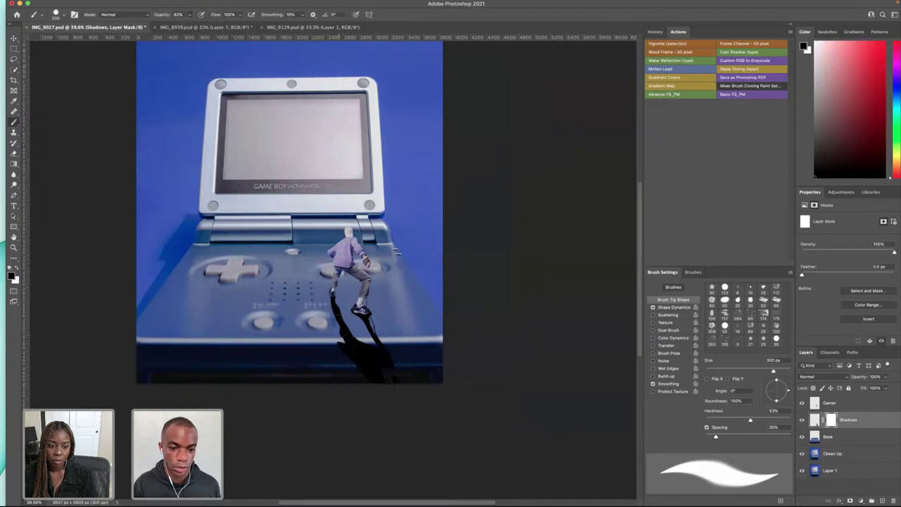
left_click_drag(337, 316, 351, 341)
key("super+z")
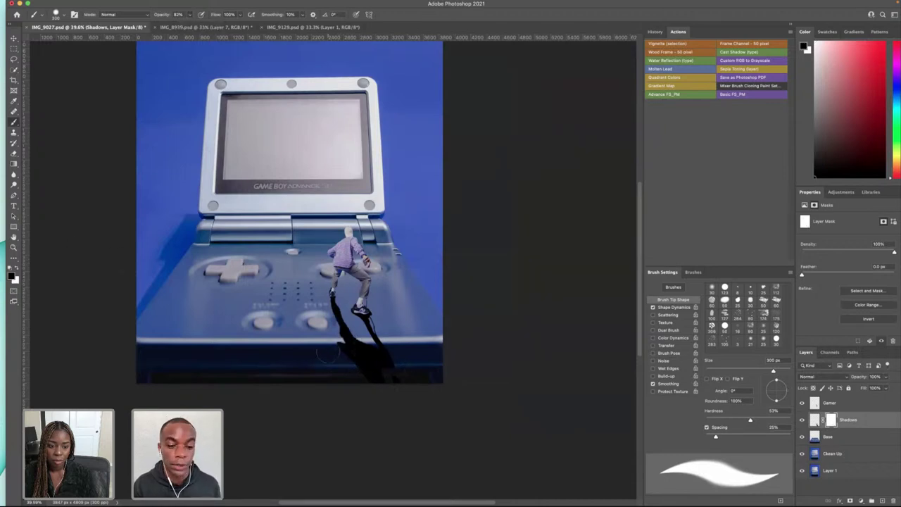
mouse_move(386, 361)
left_mouse_down()
mouse_move(396, 383)
mouse_move(349, 374)
mouse_move(398, 377)
mouse_move(384, 377)
mouse_move(386, 361)
mouse_move(336, 350)
left_mouse_up()
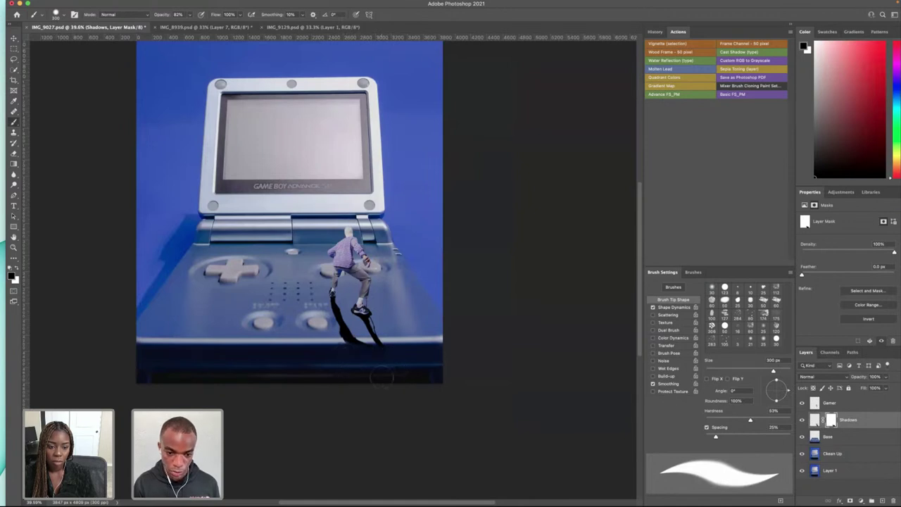
- Fade the lower parts of both leg shadows on the mask with a 45% opacity black brush
left_click(190, 15)
mouse_move(175, 23)
left_mouse_down()
mouse_move(186, 26)
mouse_move(176, 26)
left_mouse_up()
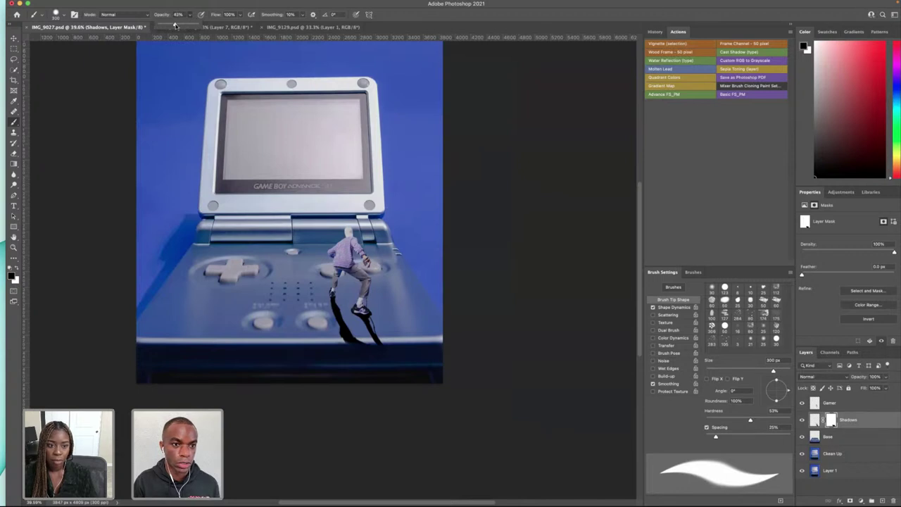
mouse_move(342, 337)
left_mouse_down()
mouse_move(392, 344)
mouse_move(347, 335)
mouse_move(341, 321)
mouse_move(376, 345)
mouse_move(364, 336)
left_mouse_up()
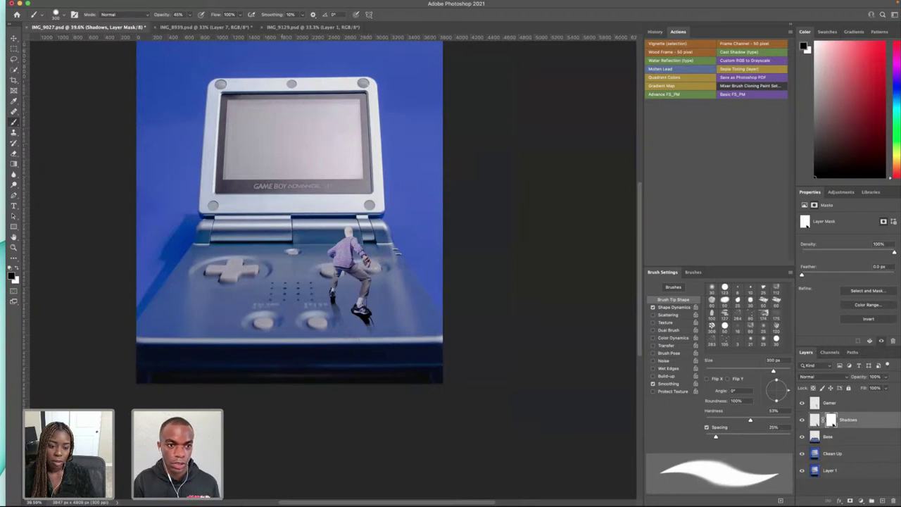
- Lower the brush opacity to 12% and gently fade the remaining tips of the leg shadows on the mask
left_click(189, 15)
left_click(177, 25)
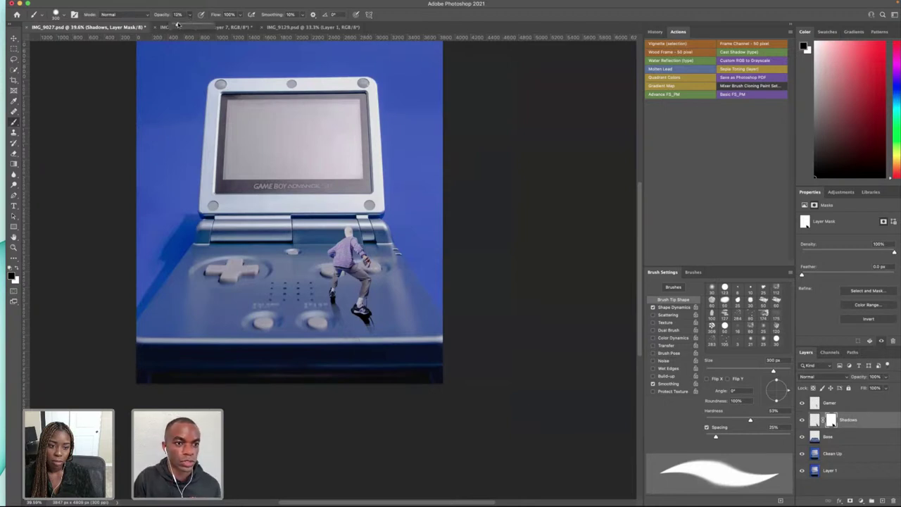
left_click_drag(178, 24, 178, 24)
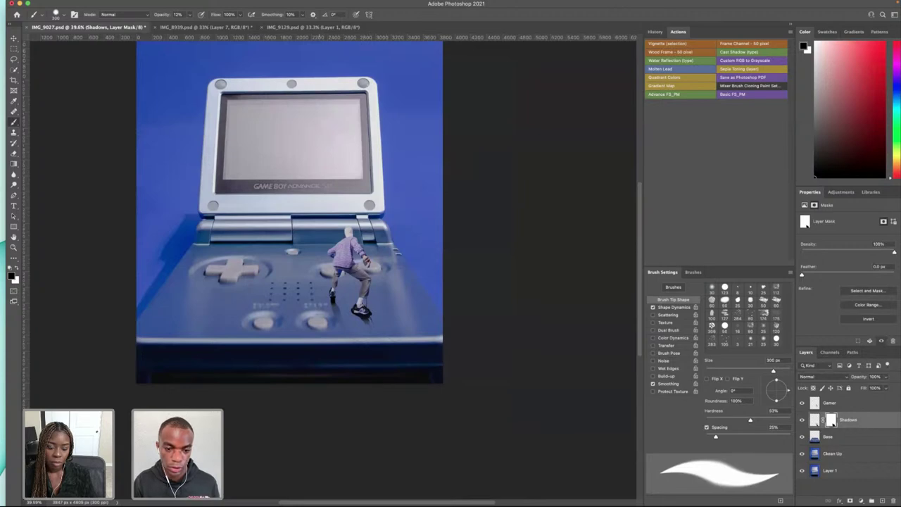
- Reduce the mask brush to 125 px and lighten the shadow just behind the rear shoe
scroll(341, 320, "up", 5)
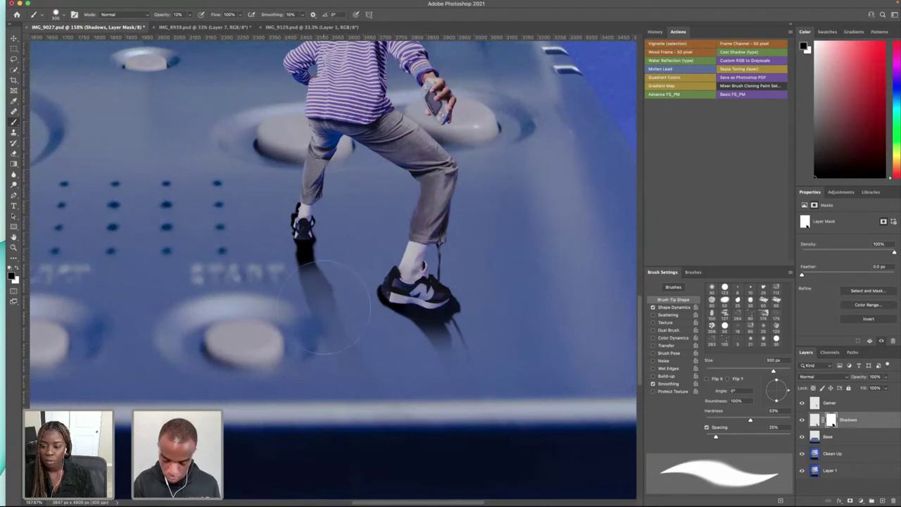
key("bracketleft")
key("bracketleft")
key("bracketleft")
key("bracketleft")
key("bracketleft")
key("bracketleft")
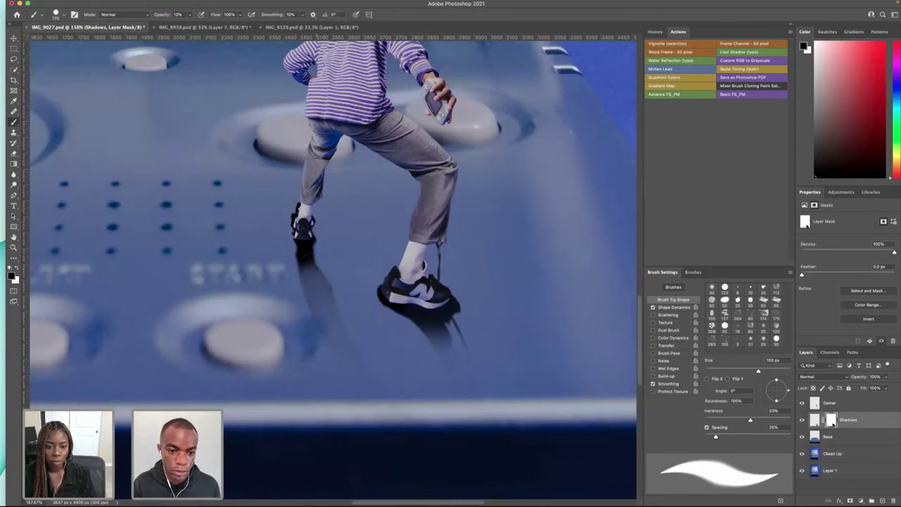
key("bracketleft")
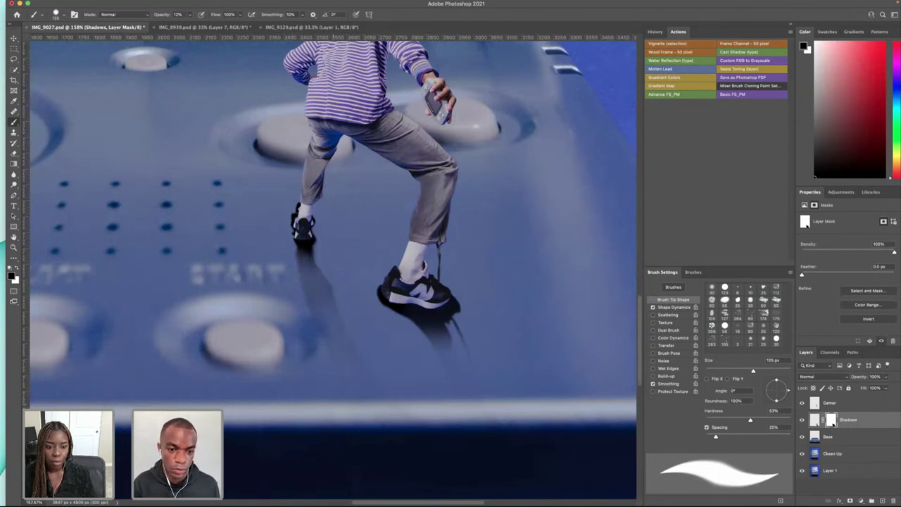
key("bracketleft")
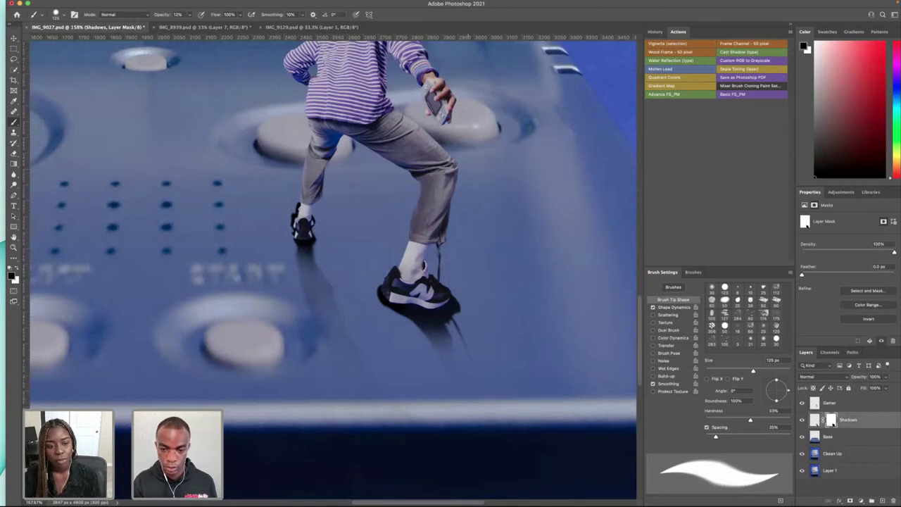
- Reduce the mask brush to 90 px and fade the shadow tip under the front shoe
key("bracketleft")
key("bracketleft")
key("bracketleft")
key("bracketleft")
key("bracketleft")
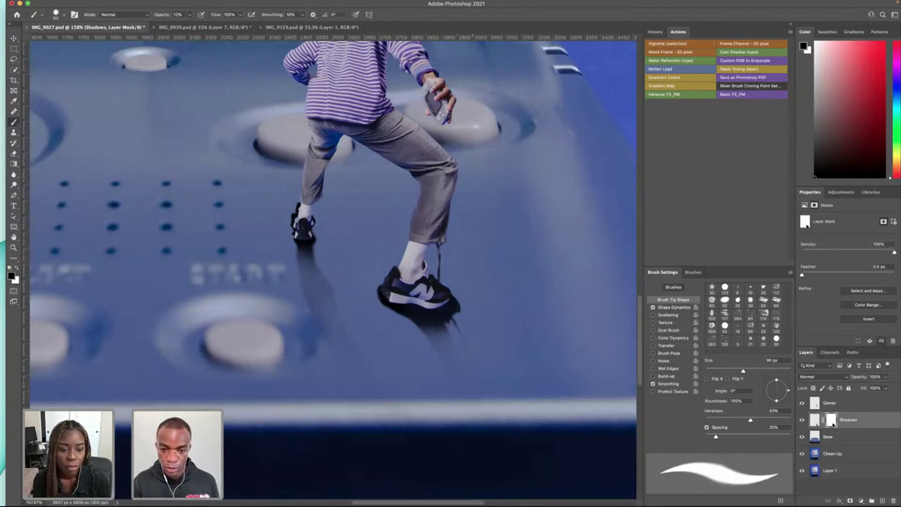
- Fade the thin shadow streaks beside the front shoe's toe on the mask, touching them up at 22% brush opacity
left_click_drag(466, 309, 422, 329)
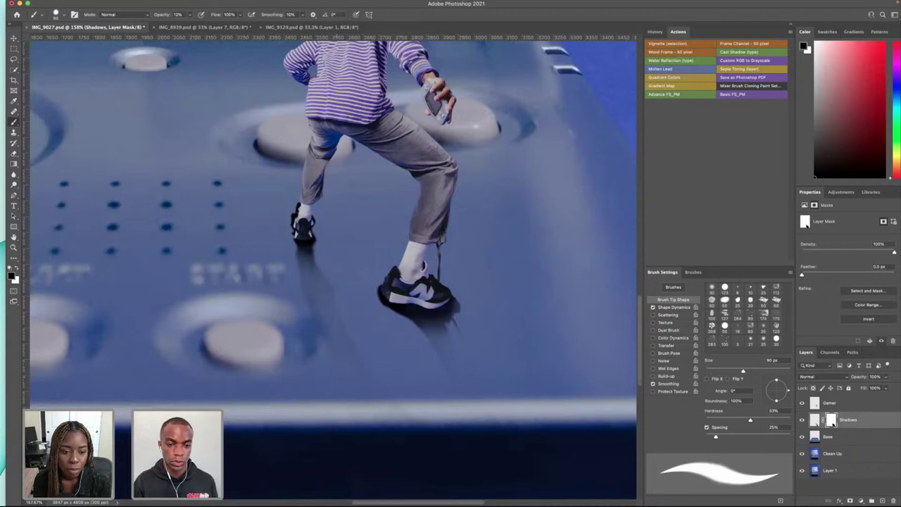
scroll(486, 357, "down", 6)
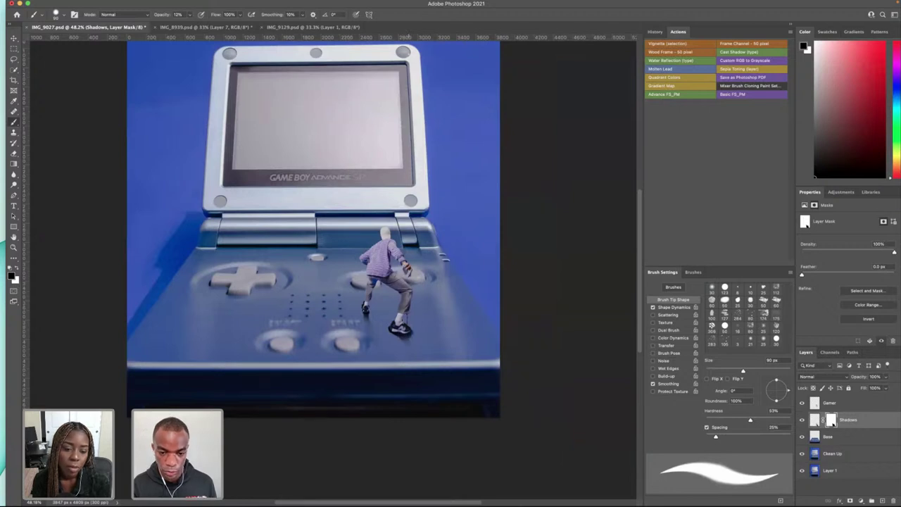
left_click(189, 15)
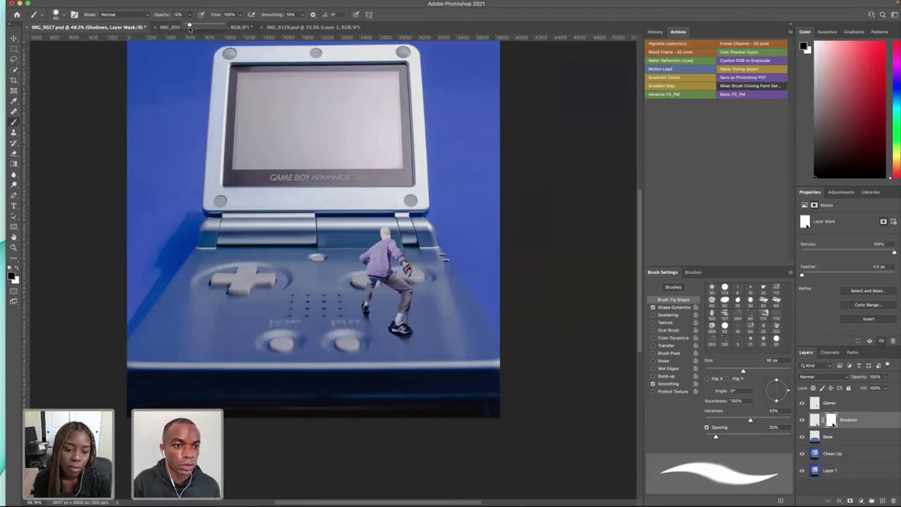
left_click_drag(189, 27, 194, 26)
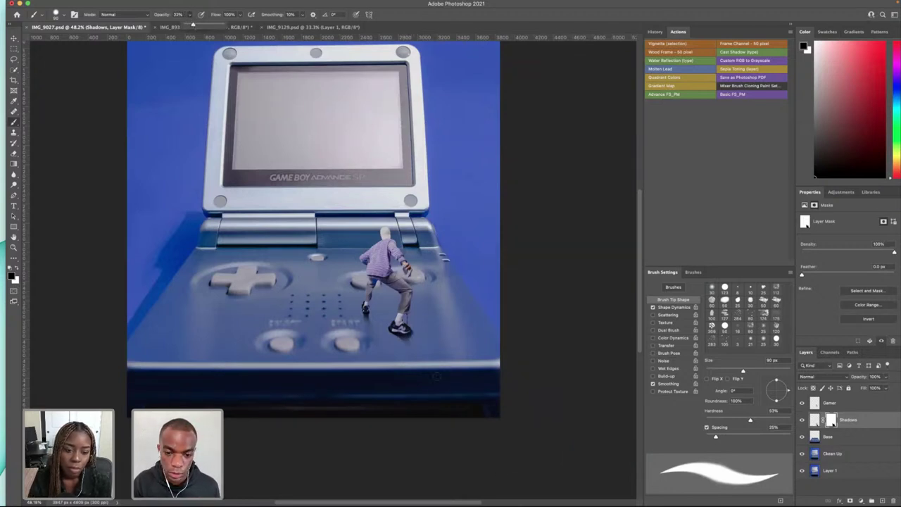
left_click(416, 333)
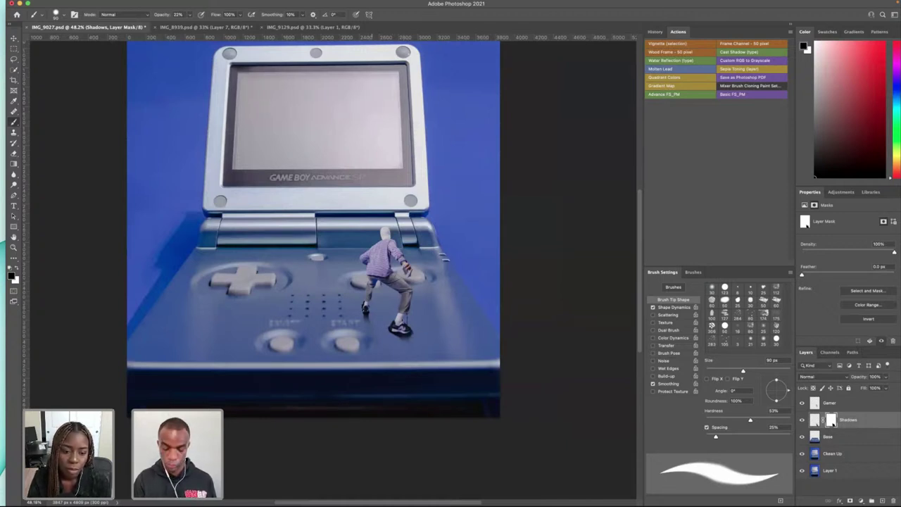
key("bracketright")
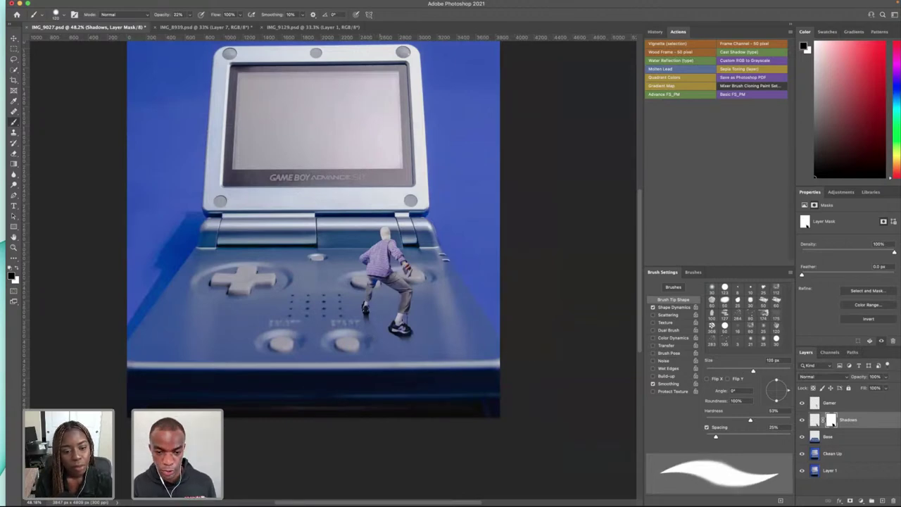
- Create a new empty layer directly above the Gamer layer
scroll(395, 336, "up", 10)
scroll(396, 288, "up", 4)
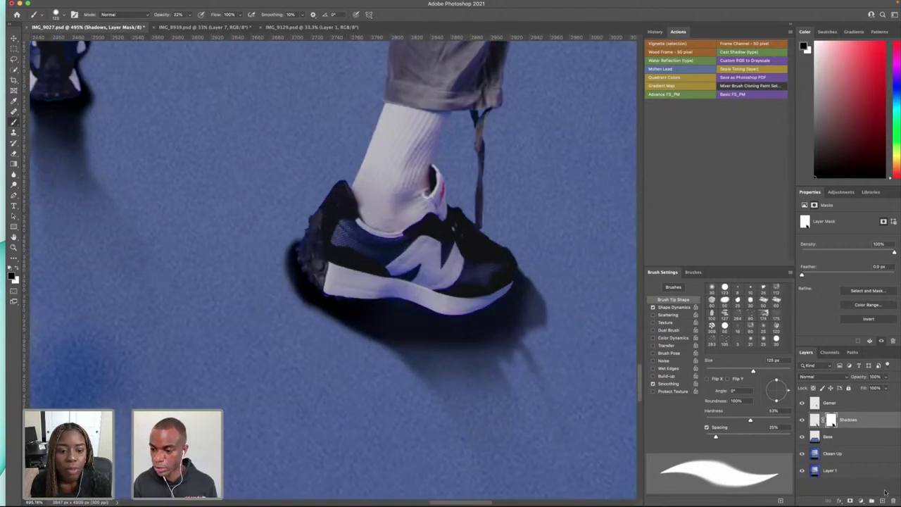
left_click(848, 403)
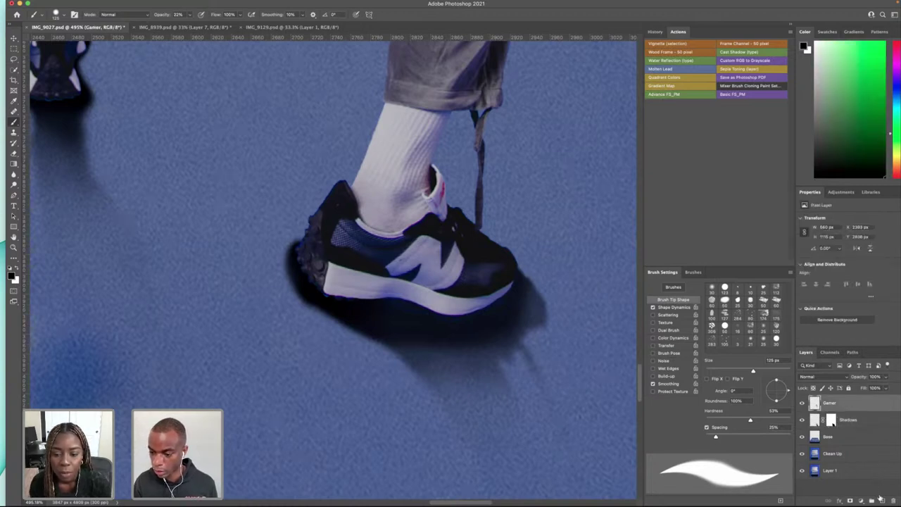
left_click(882, 500)
- Rename the new layer as Shadiw 2
double_click(836, 404)
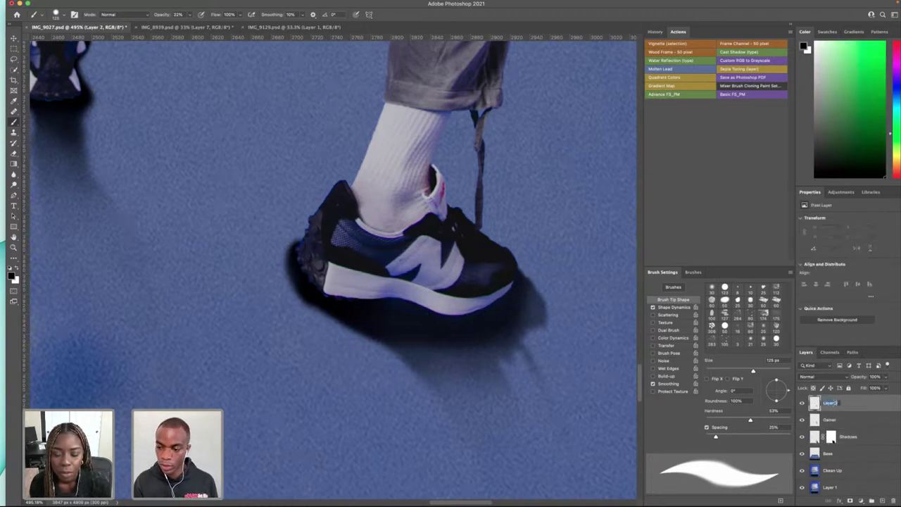
type("S")
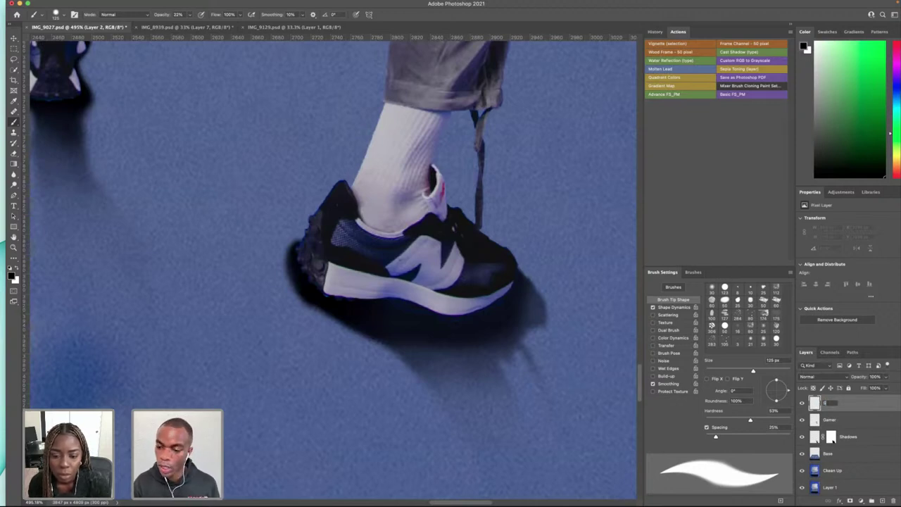
type("Shadow 2")
key("Return")
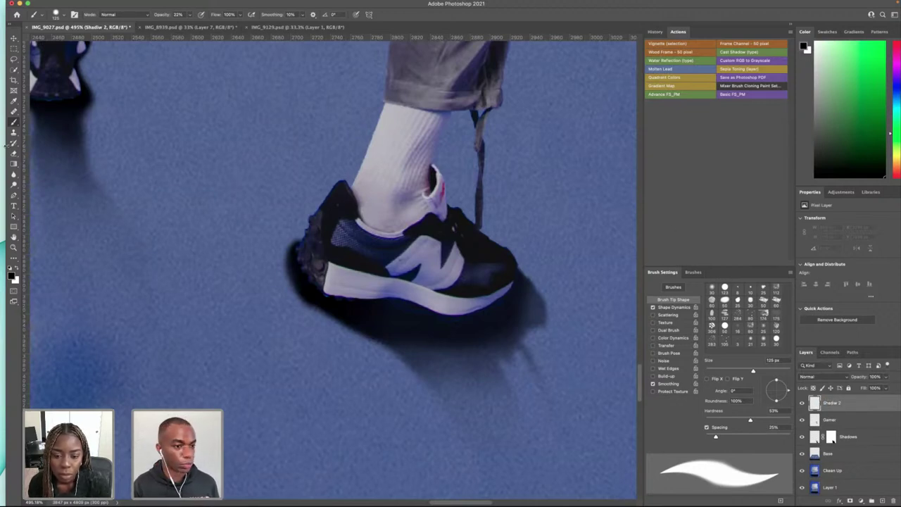
- Reduce the brush to 25 px, try a faint shadow stroke along the front shoe's heel, and undo the stroke and layer rename
key("bracketleft")
key("bracketleft")
key("bracketleft")
key("bracketleft")
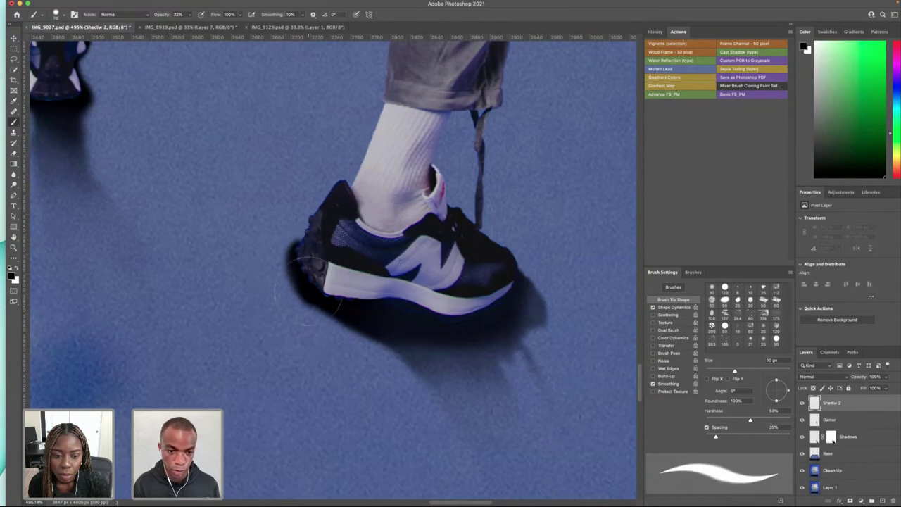
key("bracketleft")
key("bracketleft")
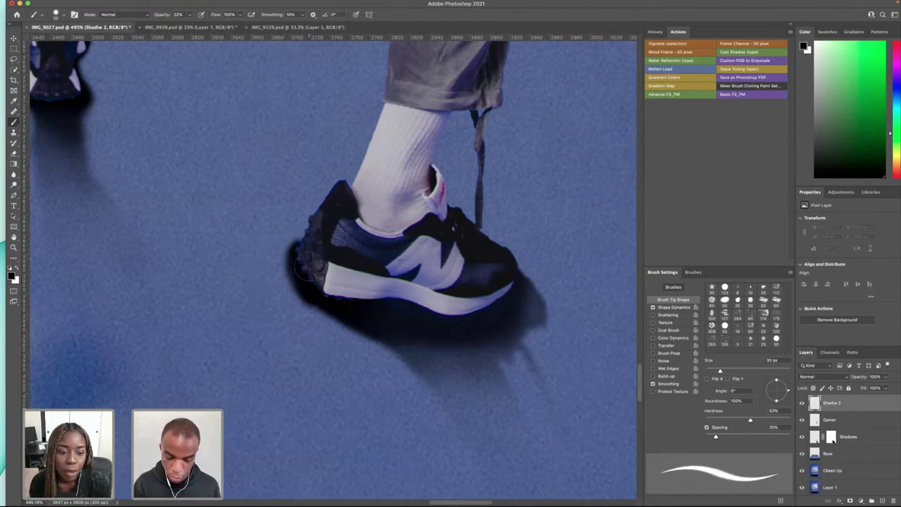
key("bracketleft")
mouse_move(303, 261)
left_mouse_down()
mouse_move(316, 286)
mouse_move(297, 259)
mouse_move(354, 306)
mouse_move(373, 292)
left_mouse_up()
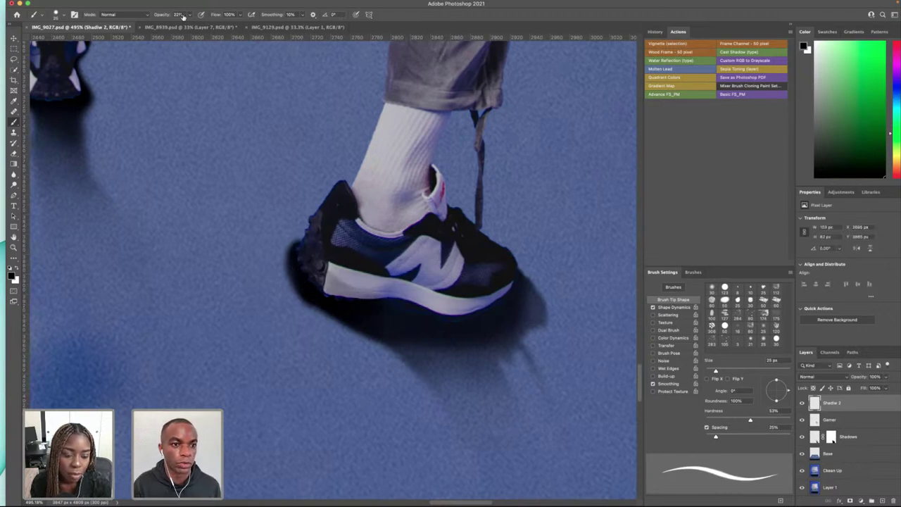
key("super+z")
key("super+z")
- Raise the brush opacity to 73% and paint a dark contact shadow over the front shoe's heel and sole edge
left_click(207, 26)
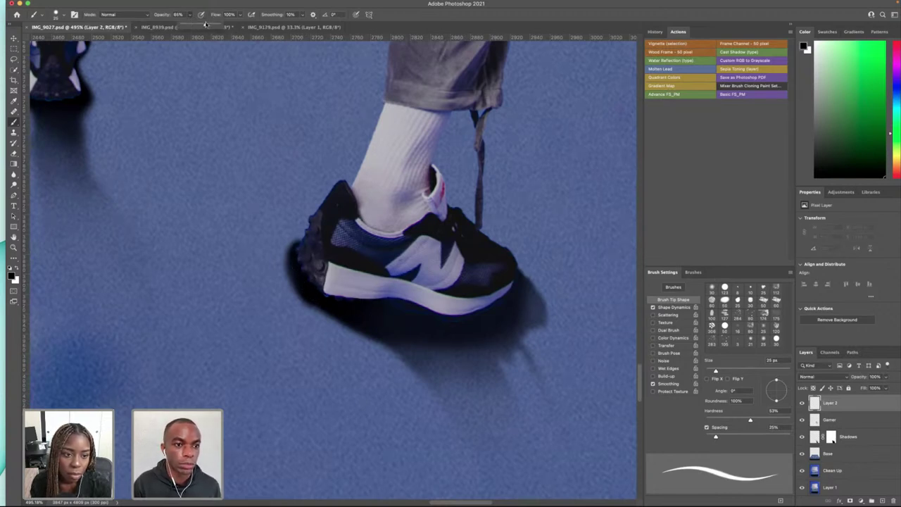
mouse_move(297, 250)
left_mouse_down()
mouse_move(331, 295)
mouse_move(384, 299)
left_mouse_up()
left_click_drag(324, 293, 482, 317)
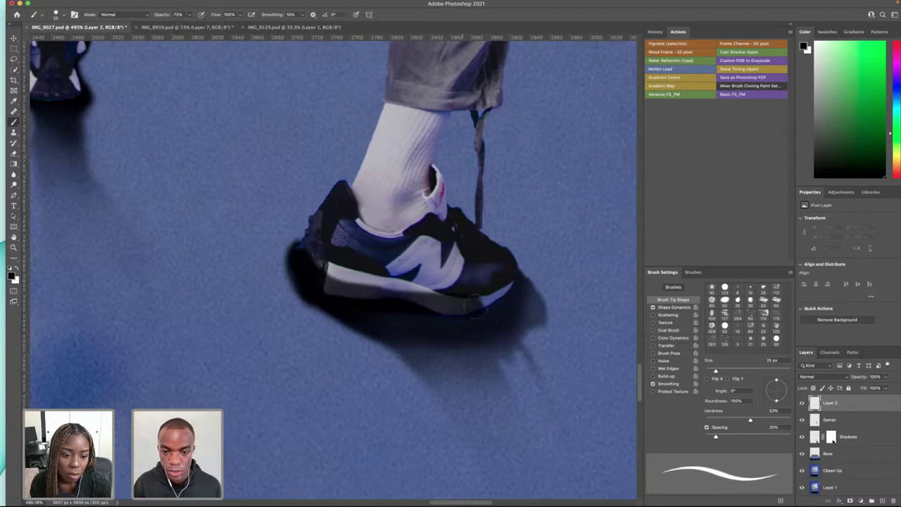
key("super+z")
mouse_move(299, 252)
left_mouse_down()
mouse_move(331, 286)
mouse_move(368, 302)
mouse_move(456, 318)
mouse_move(509, 301)
mouse_move(440, 320)
mouse_move(385, 309)
left_mouse_up()
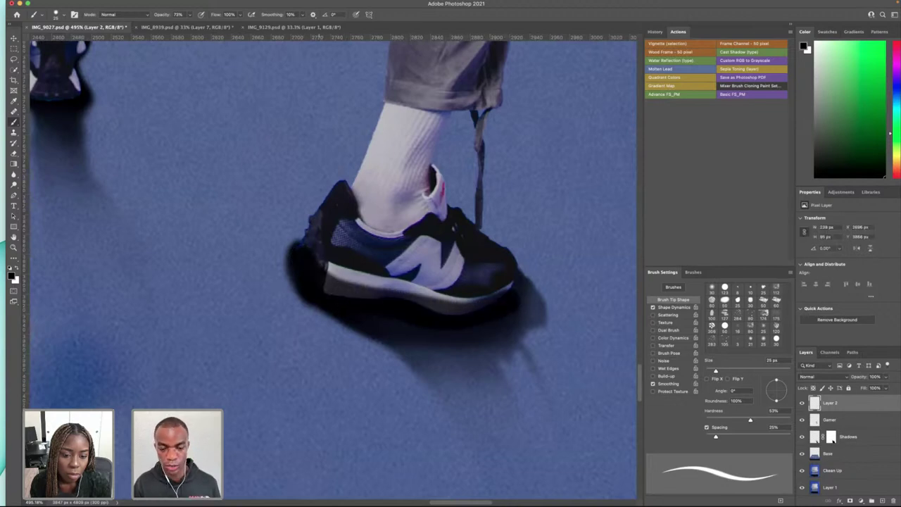
- Paint a dark contact shadow under the rear shoe's sole with a 15 px brush, keeping the front shoe's shadow
scroll(328, 294, "up", 2)
scroll(328, 294, "left", 5)
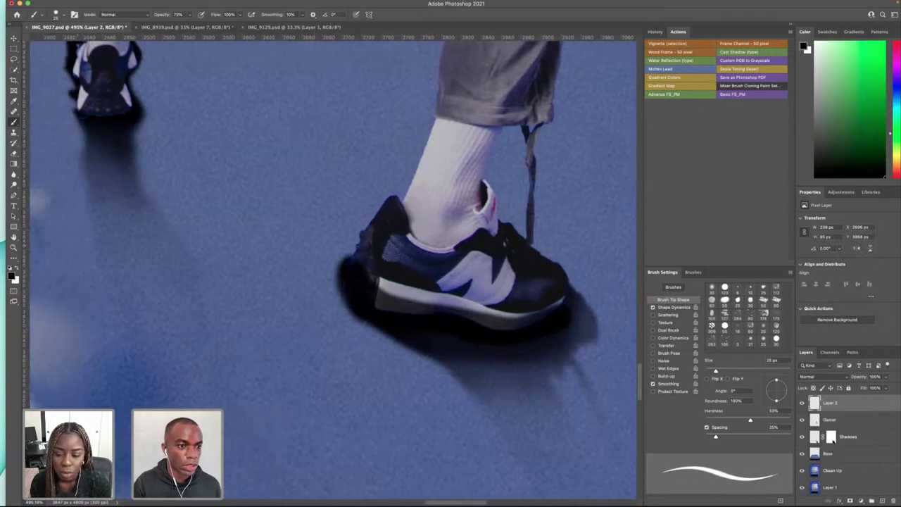
key("bracketleft")
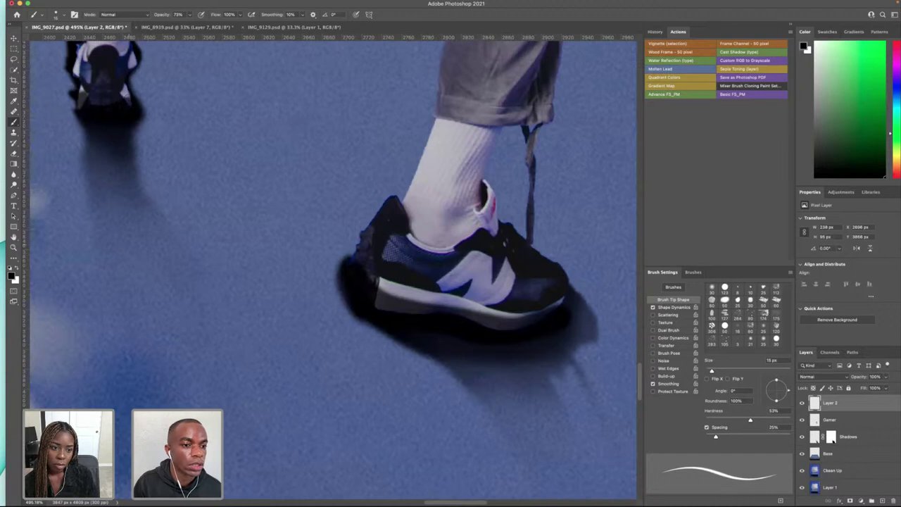
left_click_drag(74, 121, 149, 113)
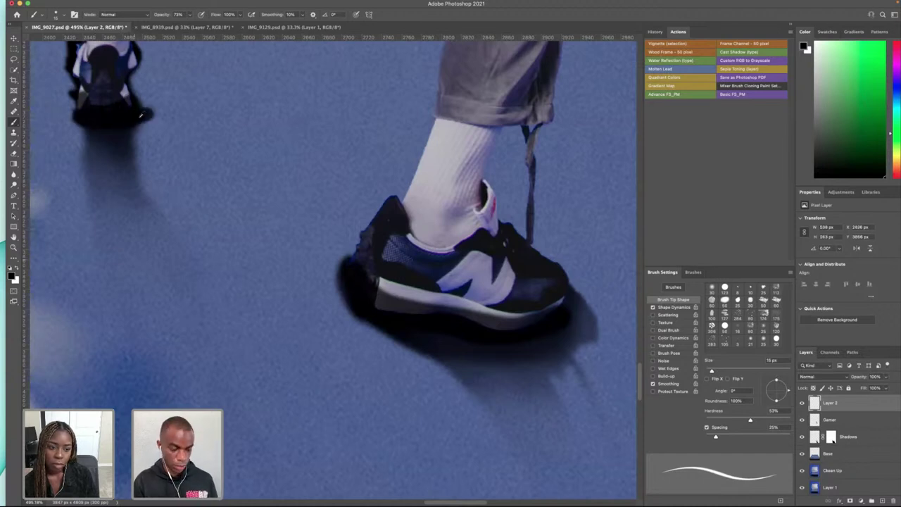
key("super+z")
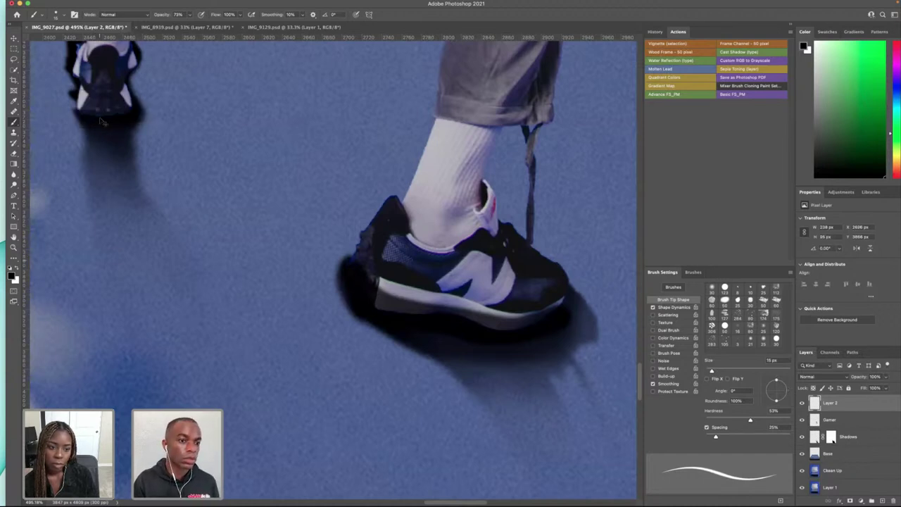
key("super+z")
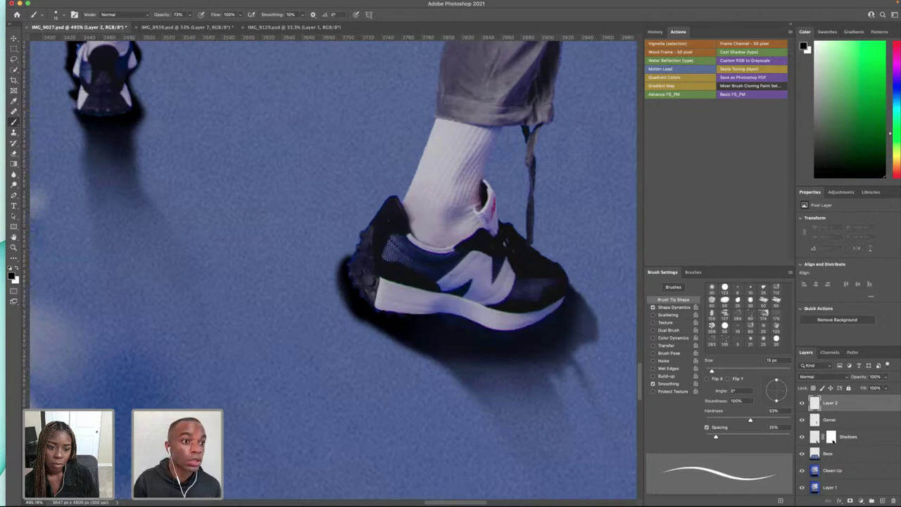
left_click(79, 4)
left_click(80, 74)
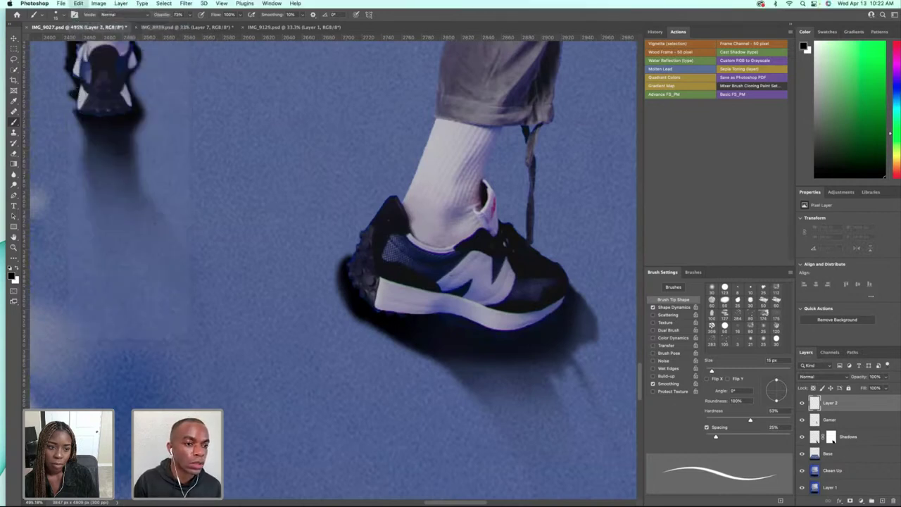
left_click_drag(79, 114, 127, 105)
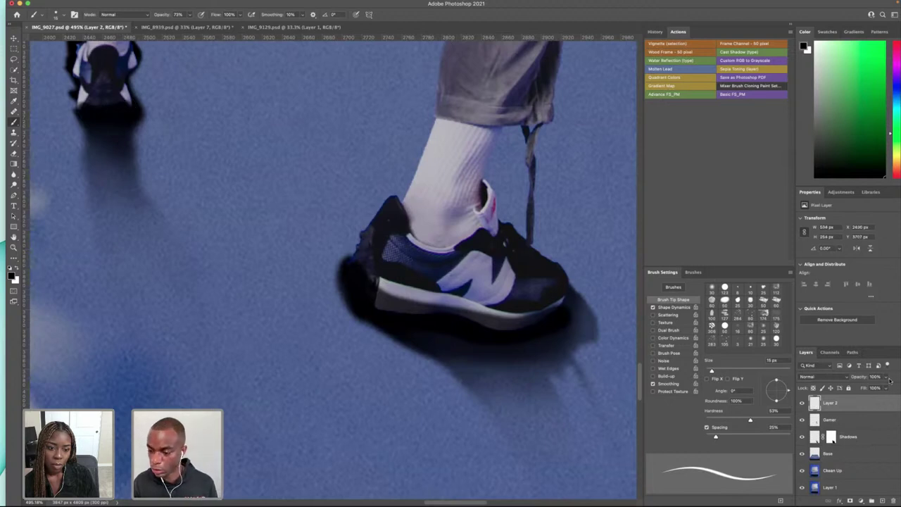
- Add a layer mask to Layer 2 and mask the dark paint off the front shoe's upper and midsole edge
left_click(849, 501)
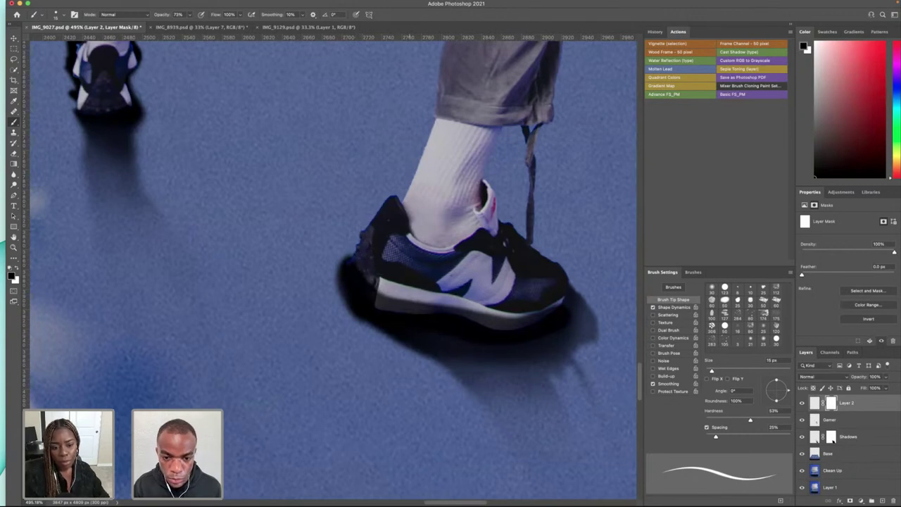
mouse_move(436, 301)
left_mouse_down()
mouse_move(508, 314)
mouse_move(551, 303)
left_mouse_up()
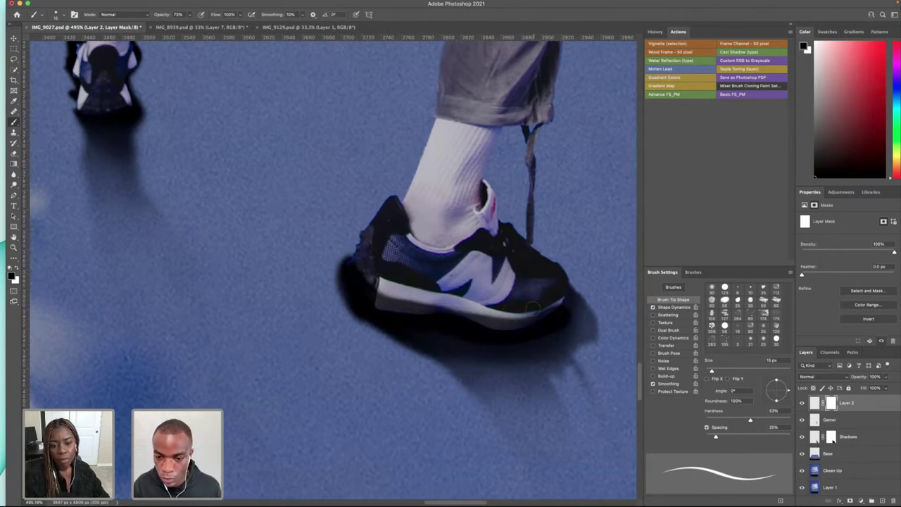
- Set Layer 2's blend mode to Hard Light and make its pixel content active instead of the mask
left_click(819, 377)
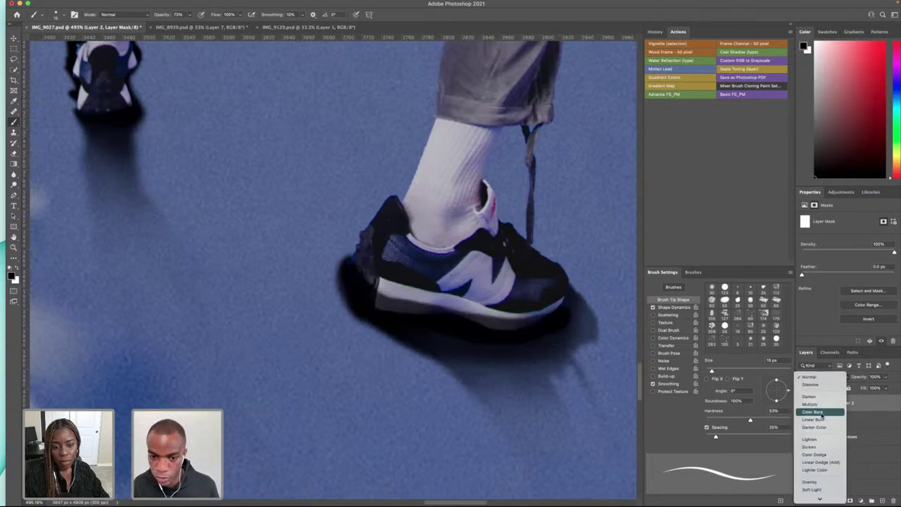
scroll(820, 436, "down", 2)
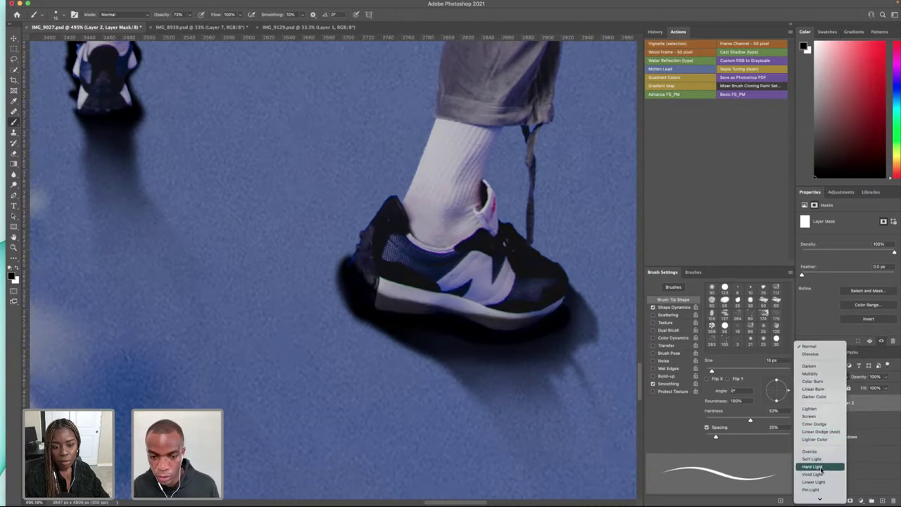
left_click(820, 466)
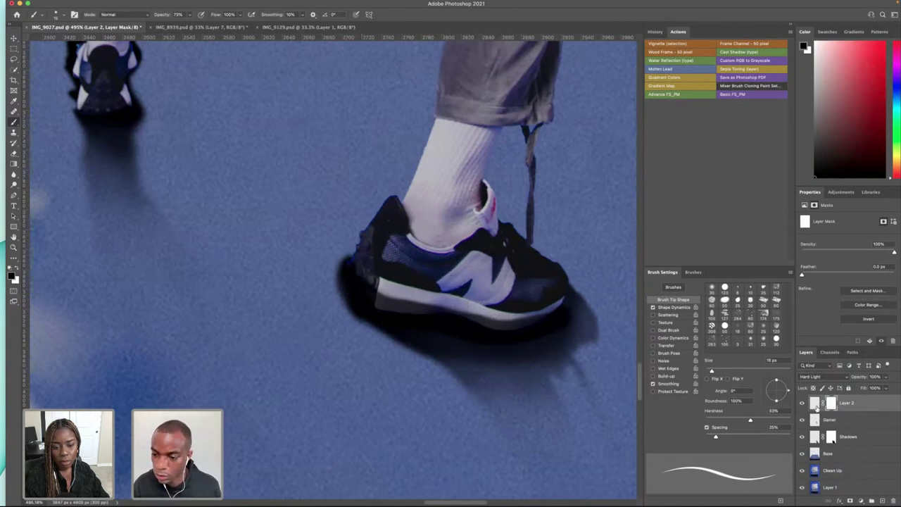
left_click(814, 403)
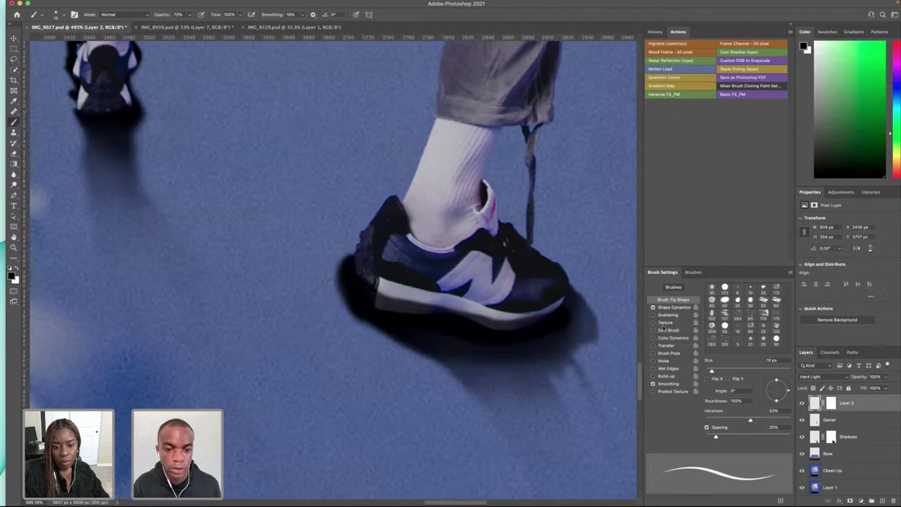
- Open the layer style of the Gamer layer and turn on its Gradient Overlay effect
scroll(450, 320, "left", 3)
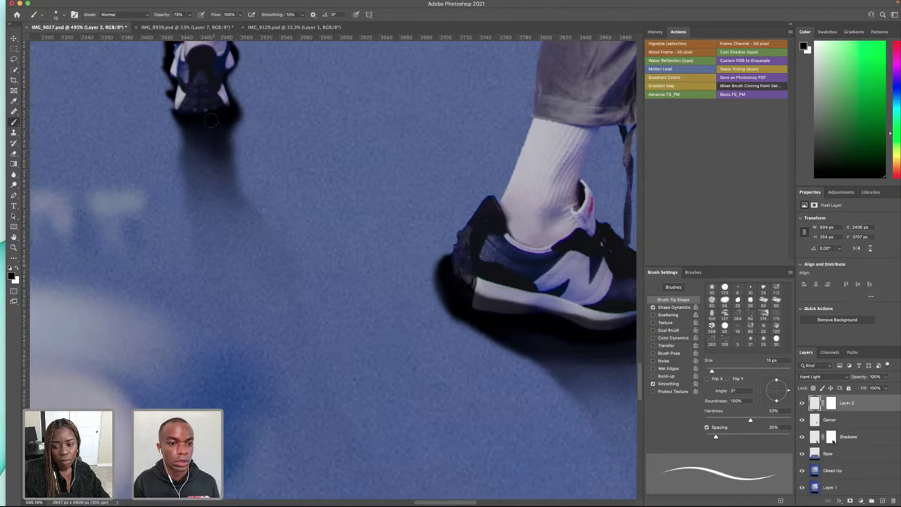
scroll(229, 154, "down", 10)
scroll(173, 312, "up", 5)
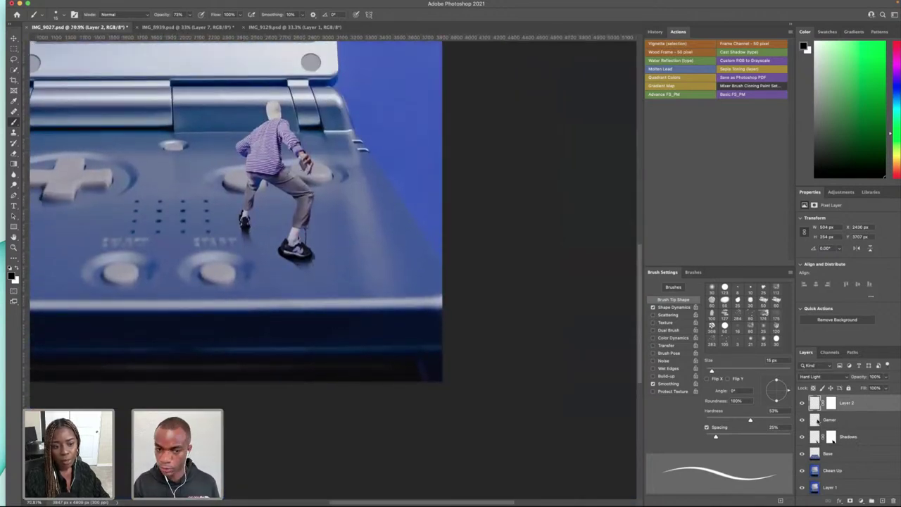
scroll(213, 182, "down", 2)
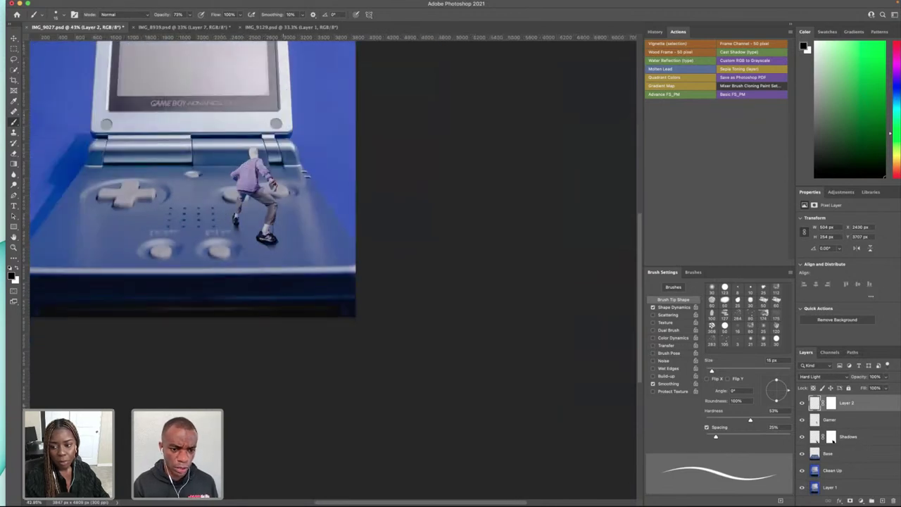
scroll(192, 176, "left", 2)
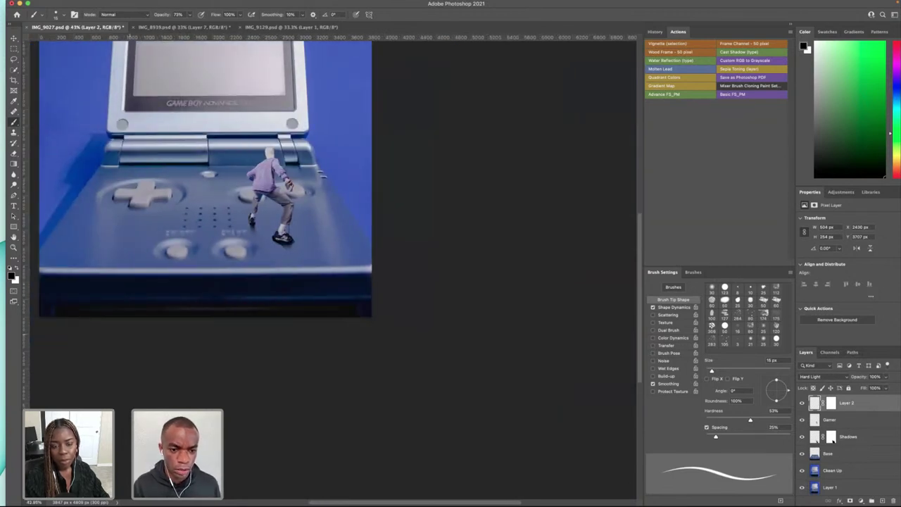
left_click(819, 422)
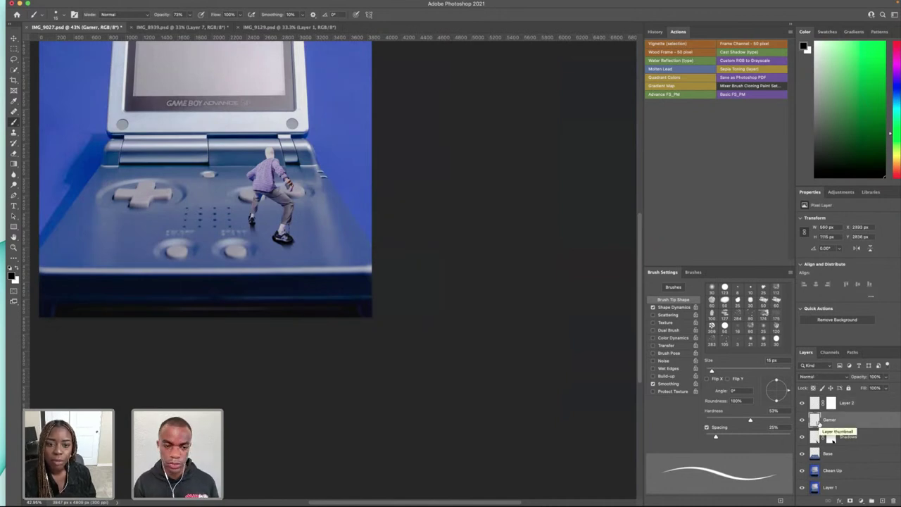
right_click(818, 423)
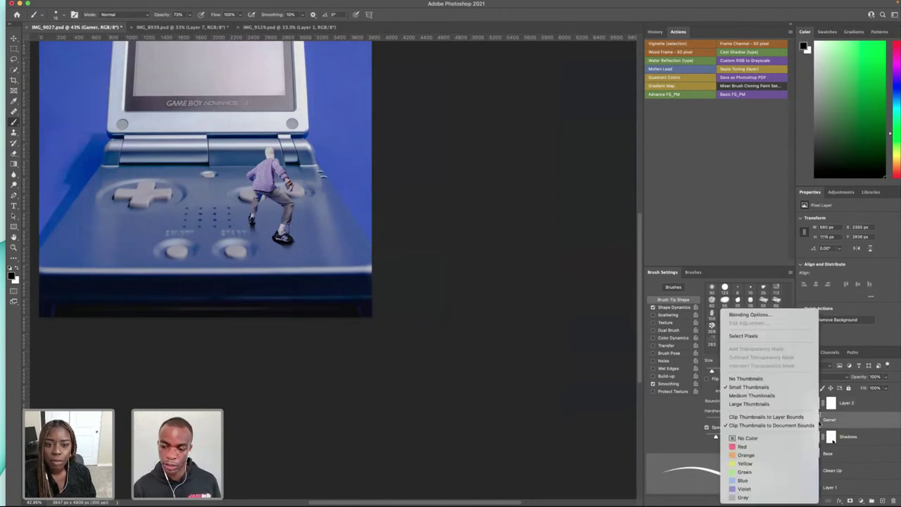
left_click(878, 410)
right_click(828, 422)
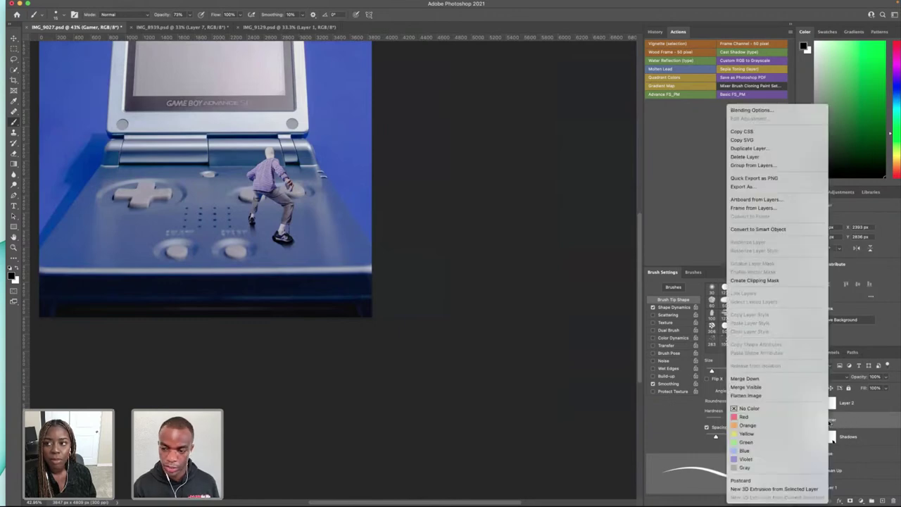
left_click(751, 111)
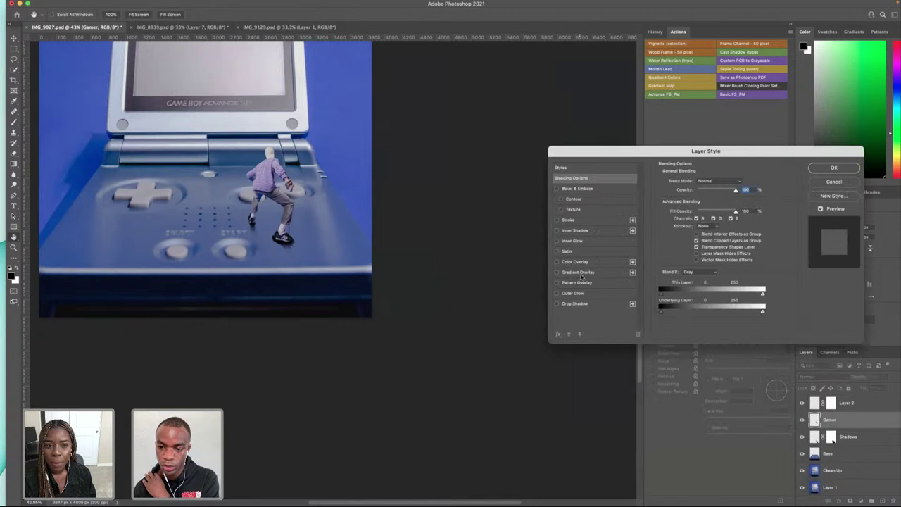
left_click(579, 272)
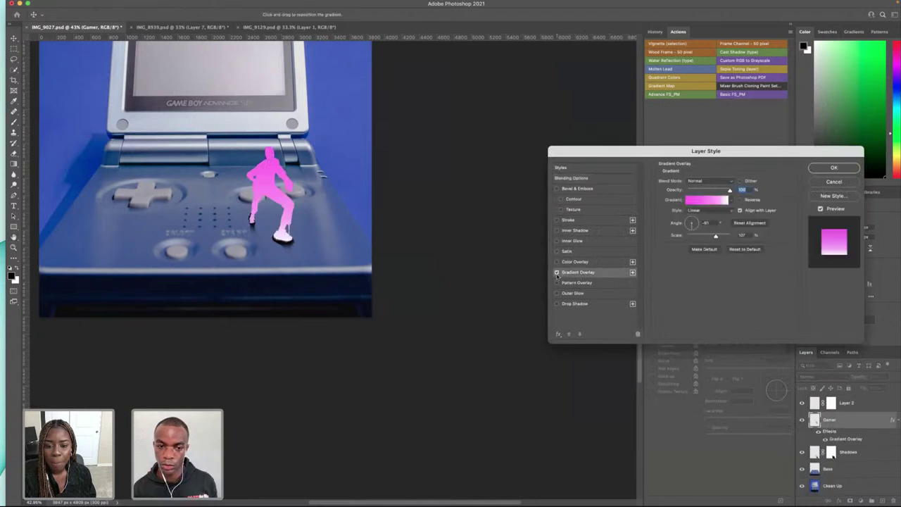
- Change the overlay gradient's pink stop to black (#000000) and set the gradient angle to 90°
left_click(705, 201)
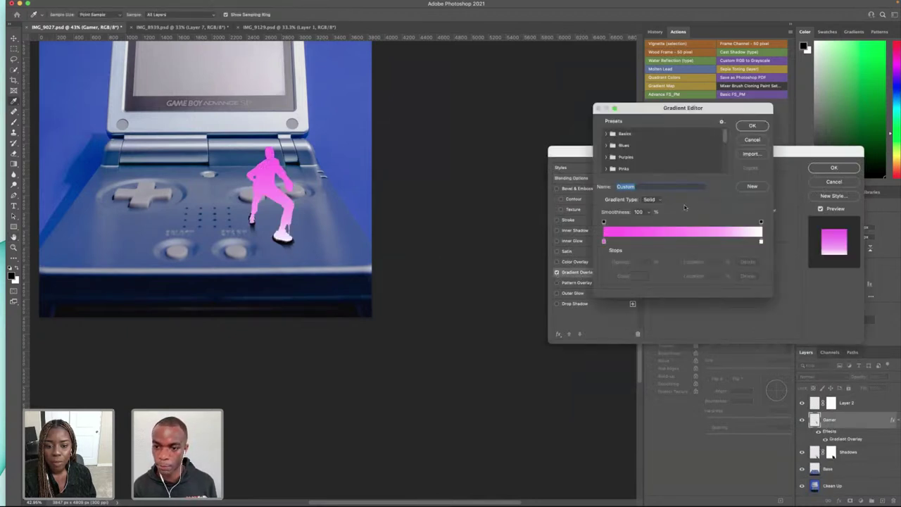
double_click(603, 241)
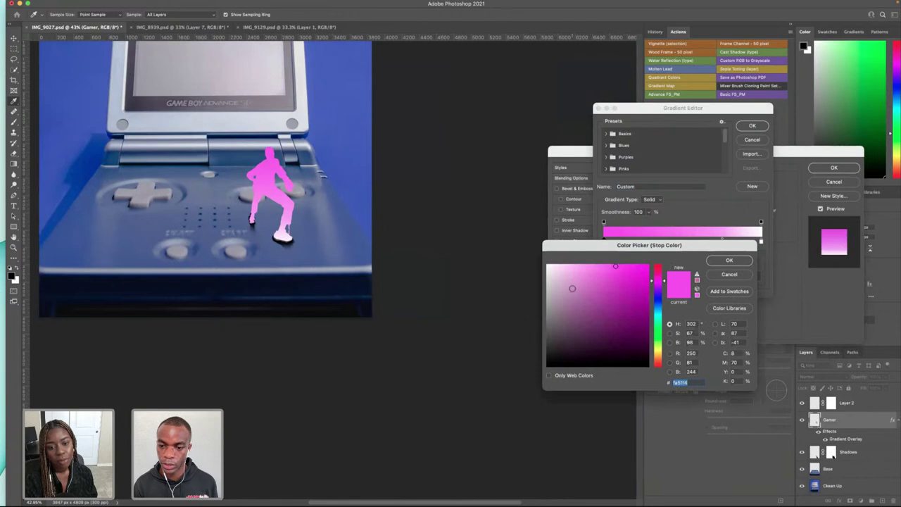
type("000000")
left_click(748, 257)
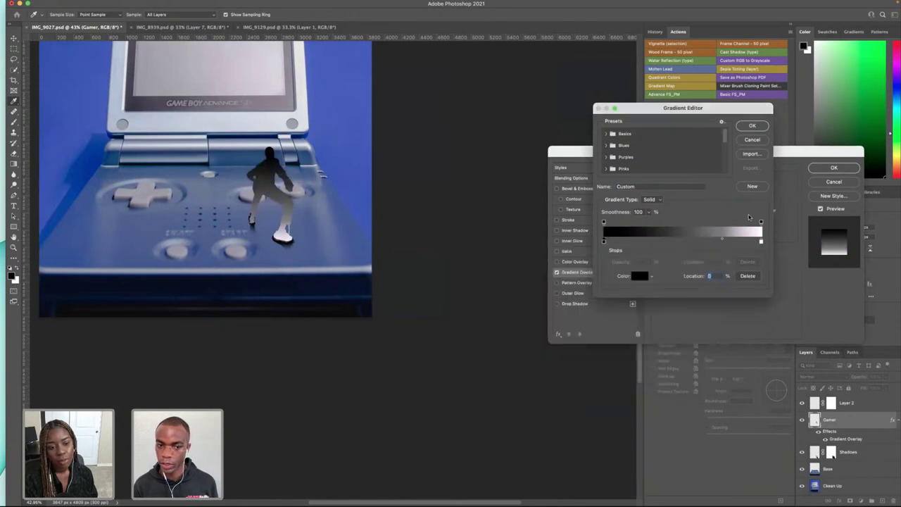
left_click(751, 126)
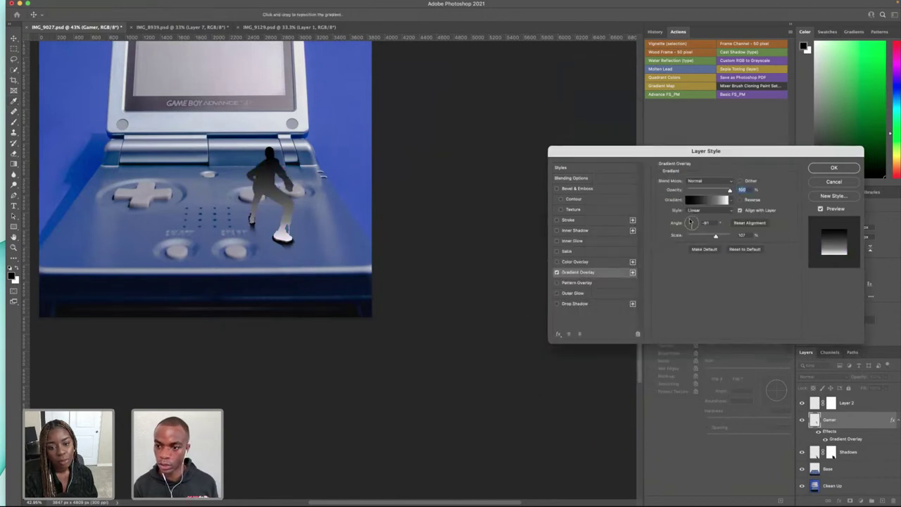
left_click_drag(691, 224, 691, 219)
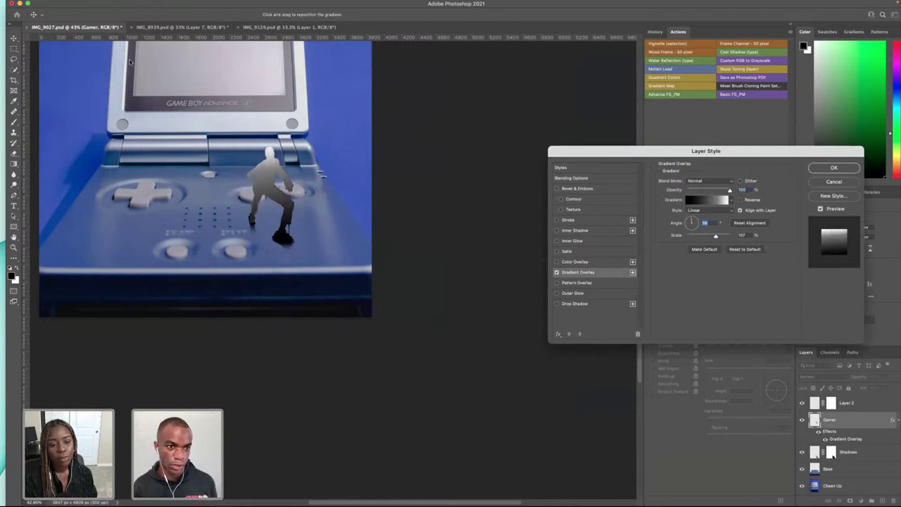
left_click(690, 220)
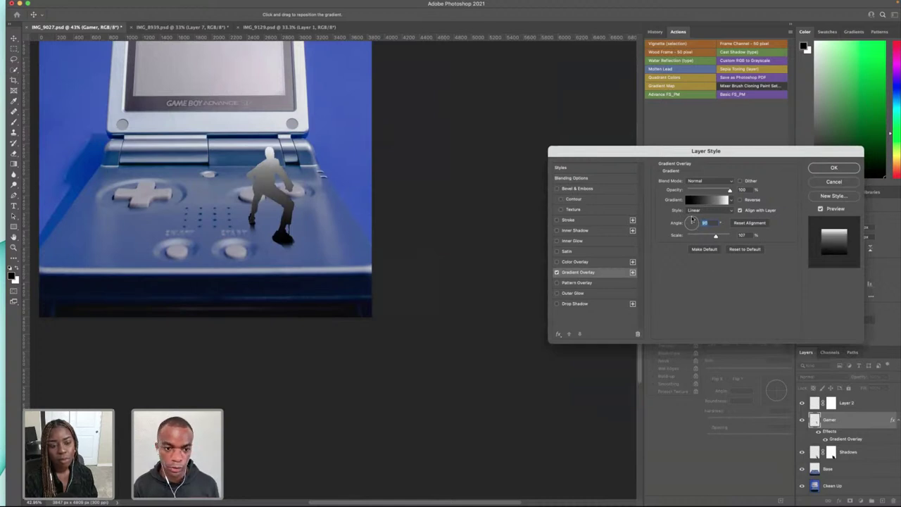
- Try the Darken, Color Burn and Multiply blend modes on the gradient overlay, lowering its opacity to about a third
left_click(708, 181)
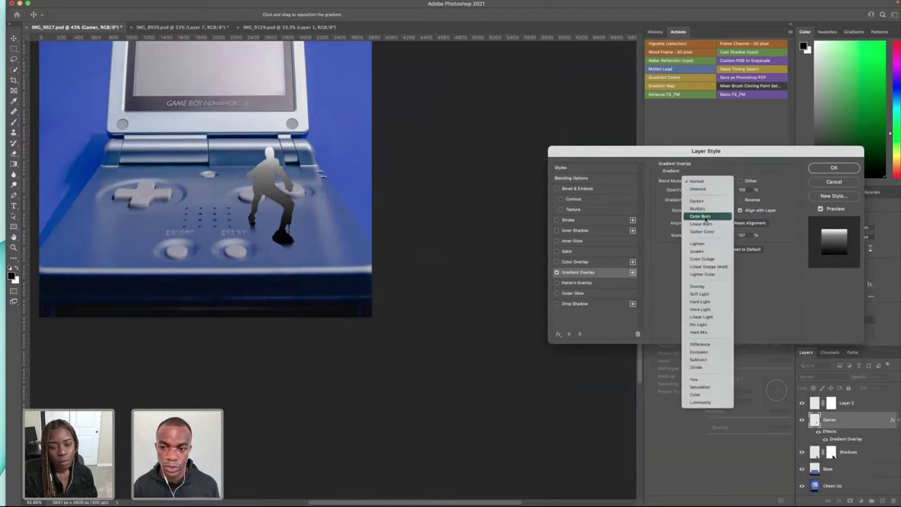
left_click(702, 202)
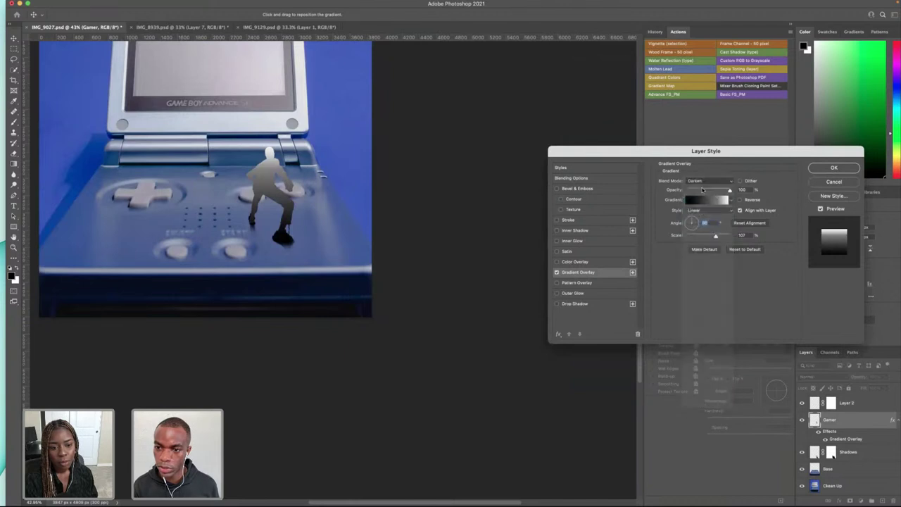
left_click(704, 181)
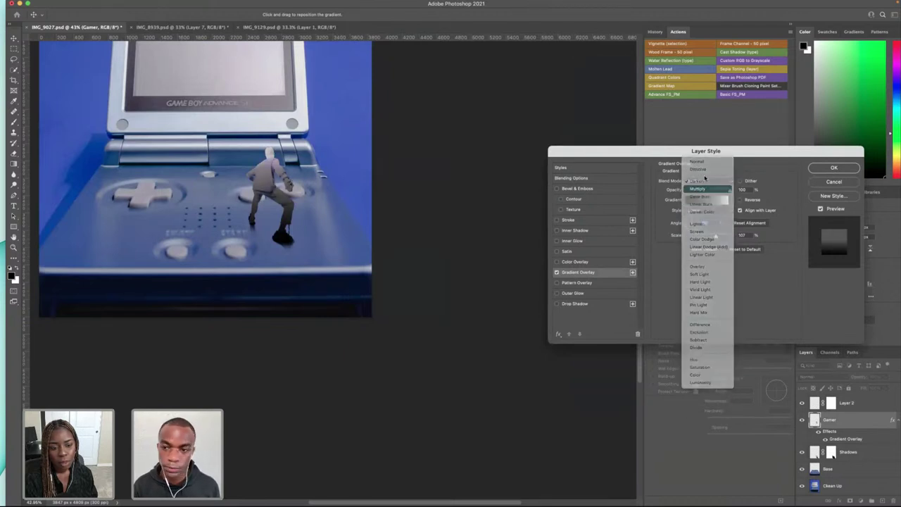
left_click(704, 189)
left_click(703, 181)
left_click(703, 189)
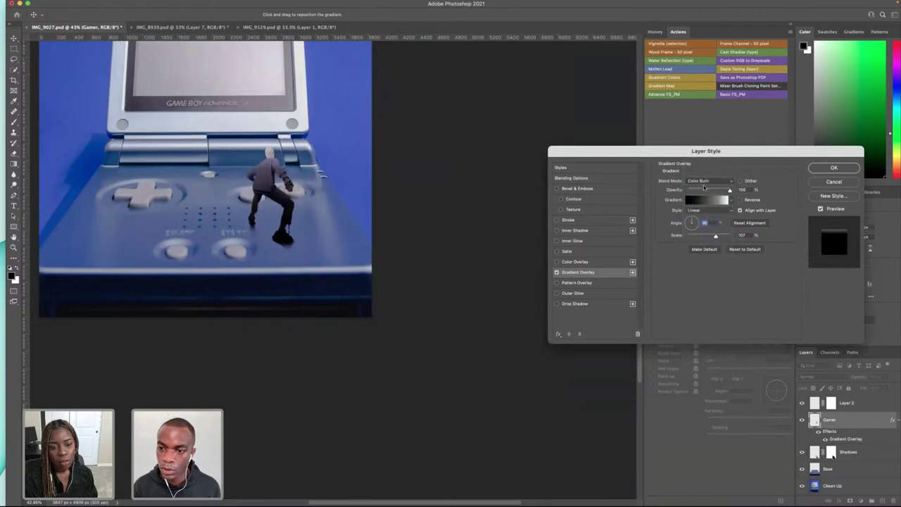
left_click_drag(707, 190, 702, 190)
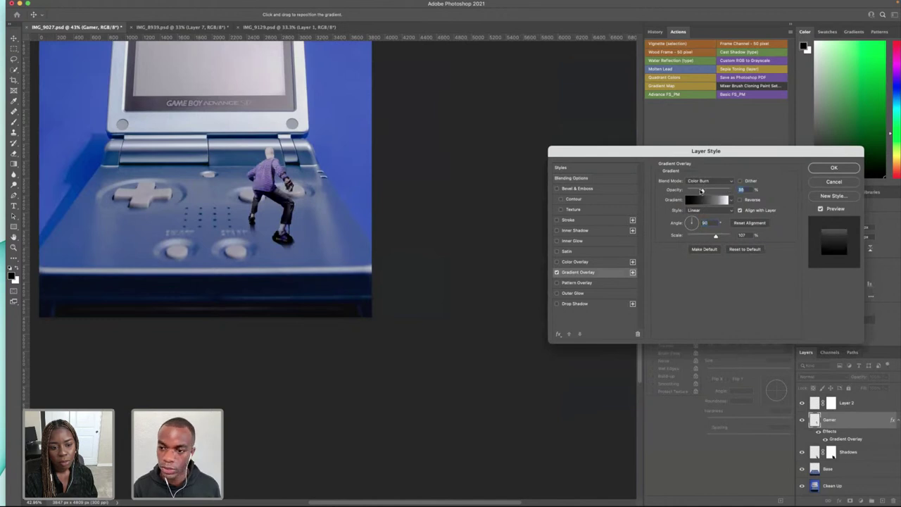
left_click(704, 181)
left_click(700, 175)
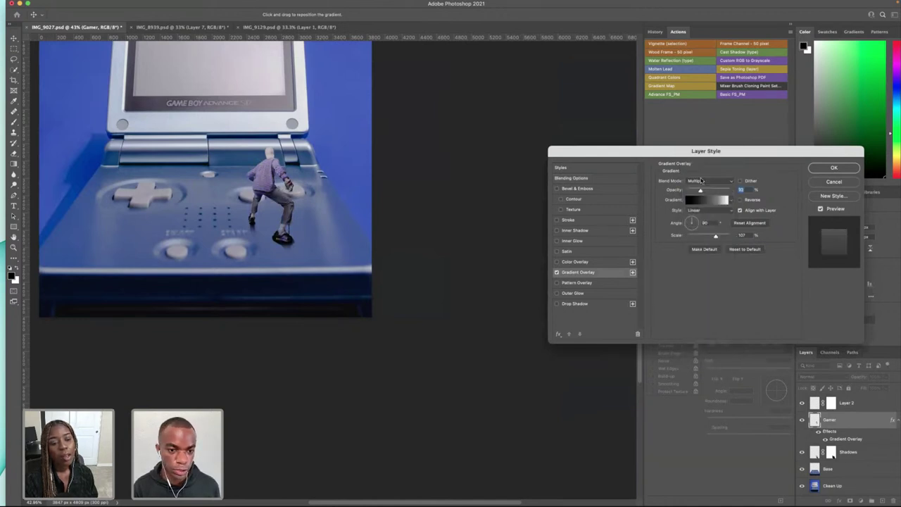
- Try the Screen, Lighten and Linear Dodge (Add) blend modes on the gradient overlay with different opacities
left_click(704, 182)
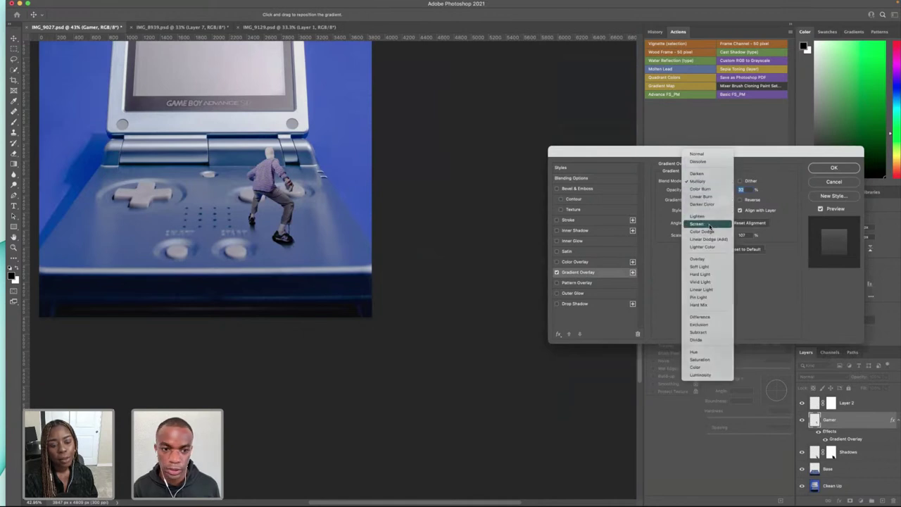
left_click(709, 224)
left_click(704, 184)
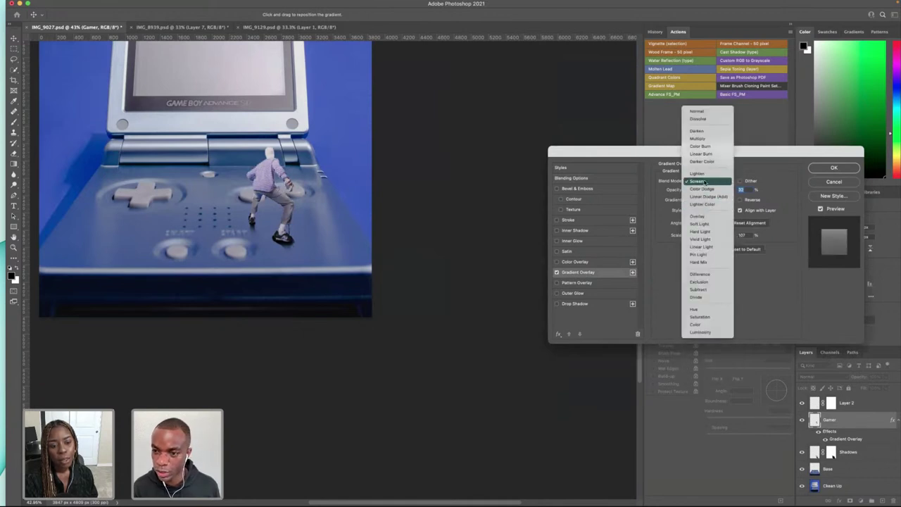
left_click(704, 175)
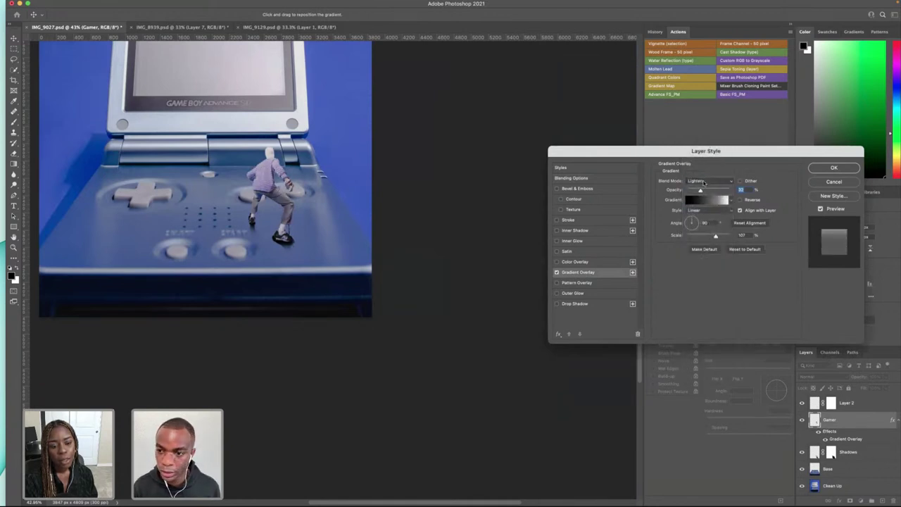
mouse_move(700, 191)
left_mouse_down()
mouse_move(718, 191)
mouse_move(698, 191)
left_mouse_up()
left_click(705, 178)
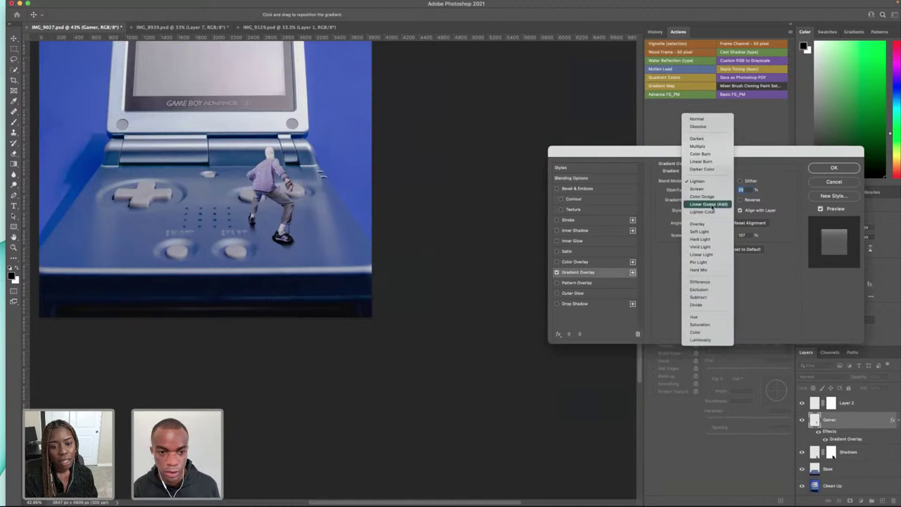
left_click(708, 204)
mouse_move(704, 191)
left_mouse_down()
mouse_move(693, 191)
mouse_move(711, 188)
left_mouse_up()
- Set the gradient overlay to Hard Light at 22% opacity with a scale of about 53%, and apply the layer style
left_click(711, 181)
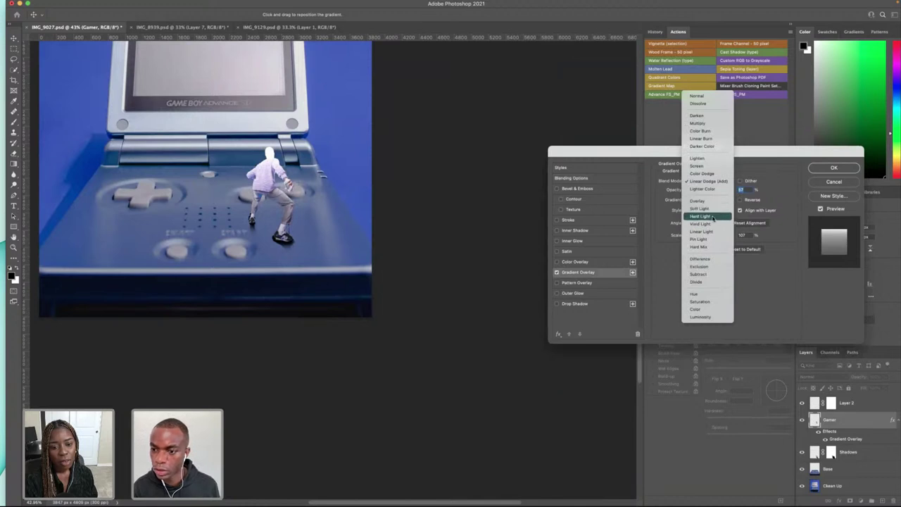
left_click(712, 216)
left_click_drag(715, 190, 701, 191)
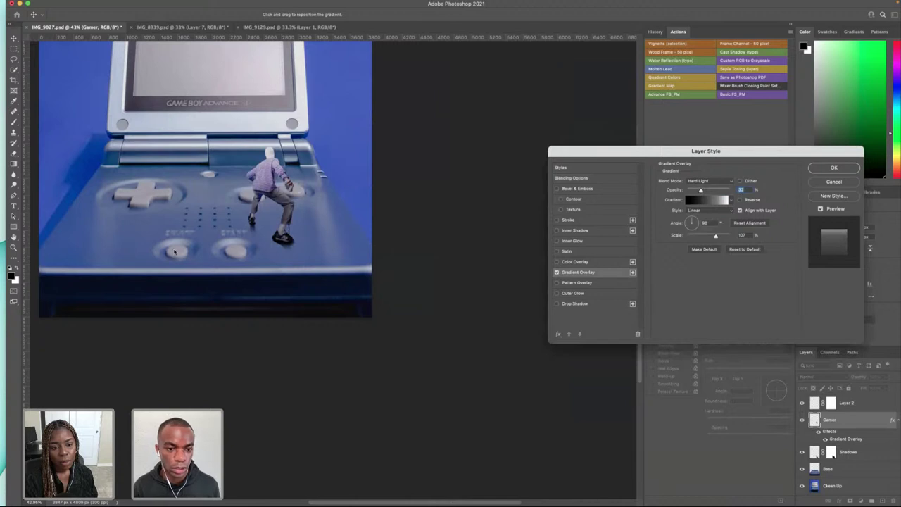
scroll(211, 246, "up", 5)
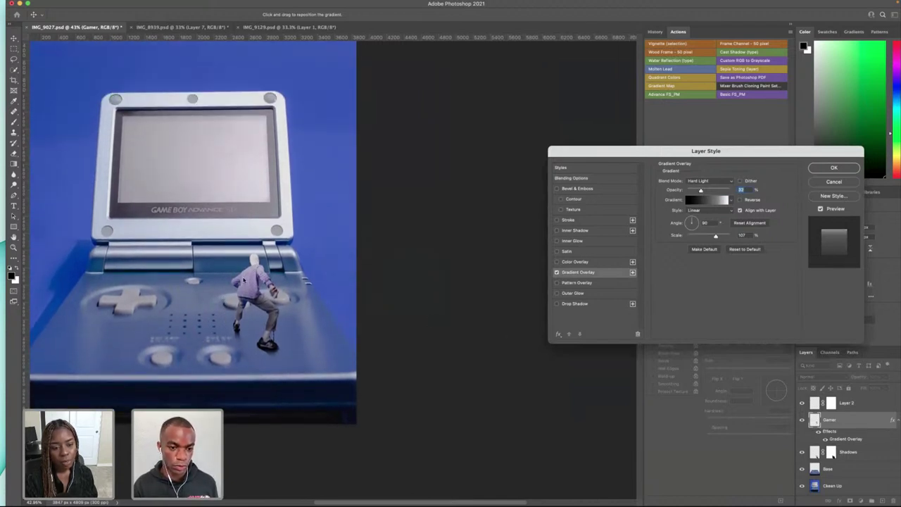
left_click_drag(699, 190, 696, 191)
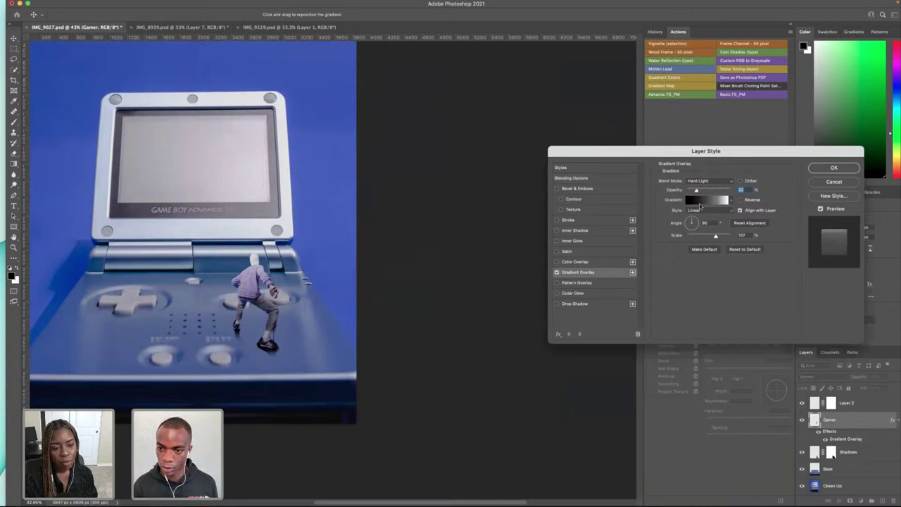
mouse_move(715, 236)
left_mouse_down()
mouse_move(725, 237)
mouse_move(686, 239)
mouse_move(698, 238)
left_mouse_up()
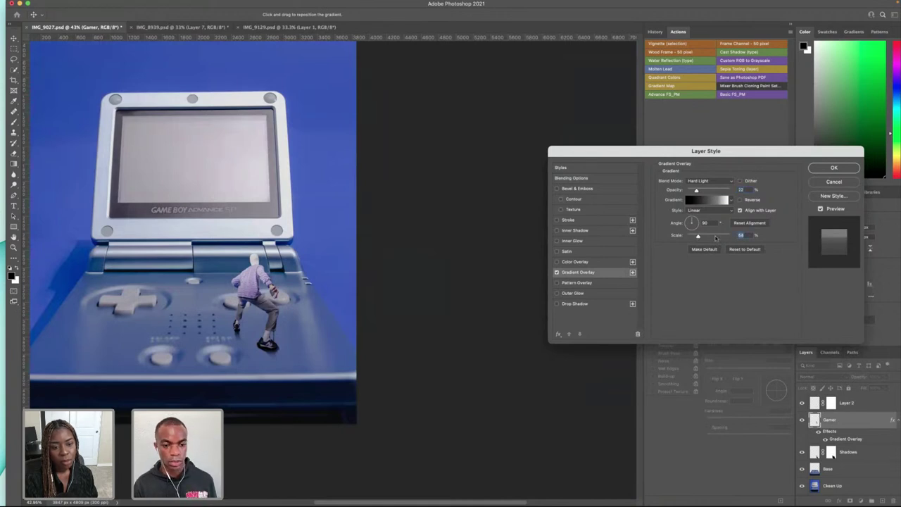
left_click(834, 169)
- Add a Hue/Saturation adjustment layer directly above the Gamer layer
scroll(328, 267, "left", 5)
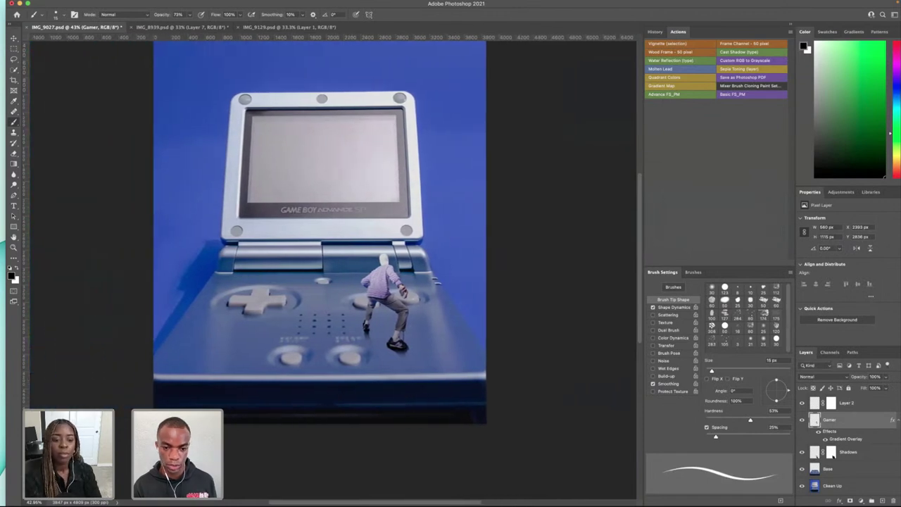
scroll(350, 301, "down", 6)
scroll(350, 301, "up", 5)
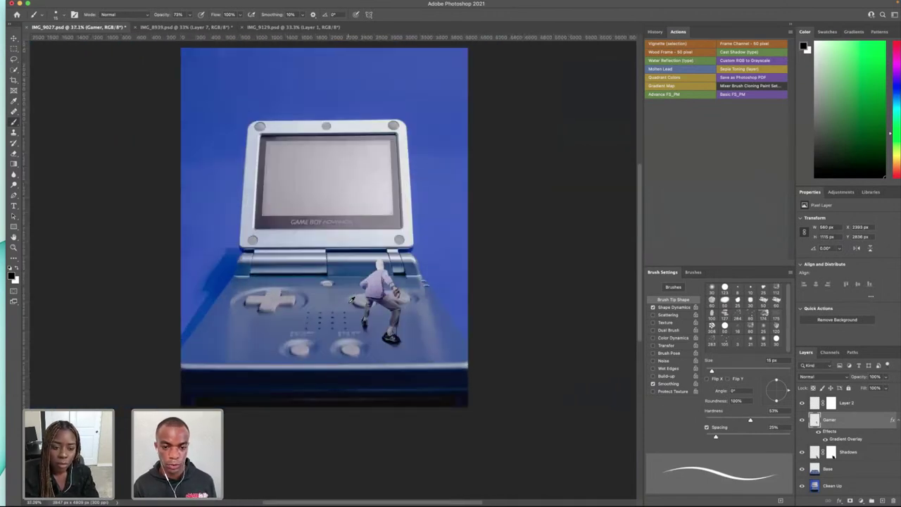
scroll(574, 263, "up", 1)
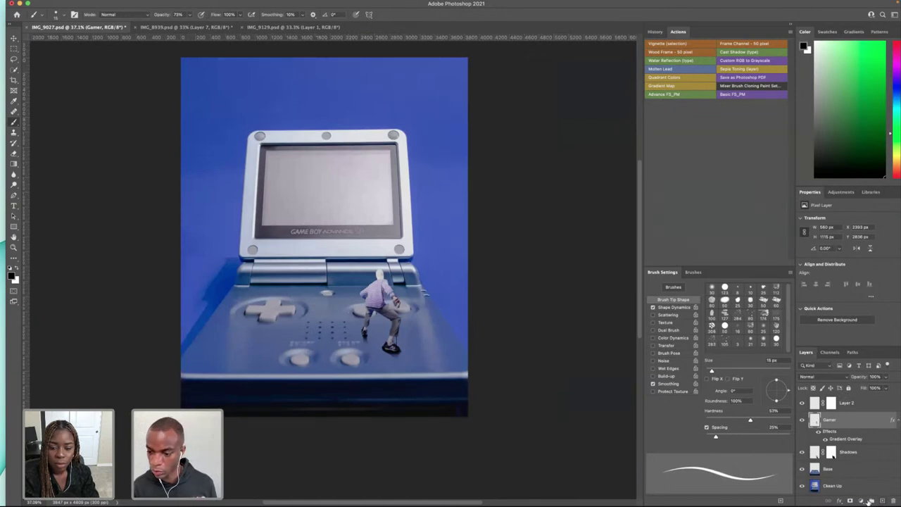
left_click(863, 500)
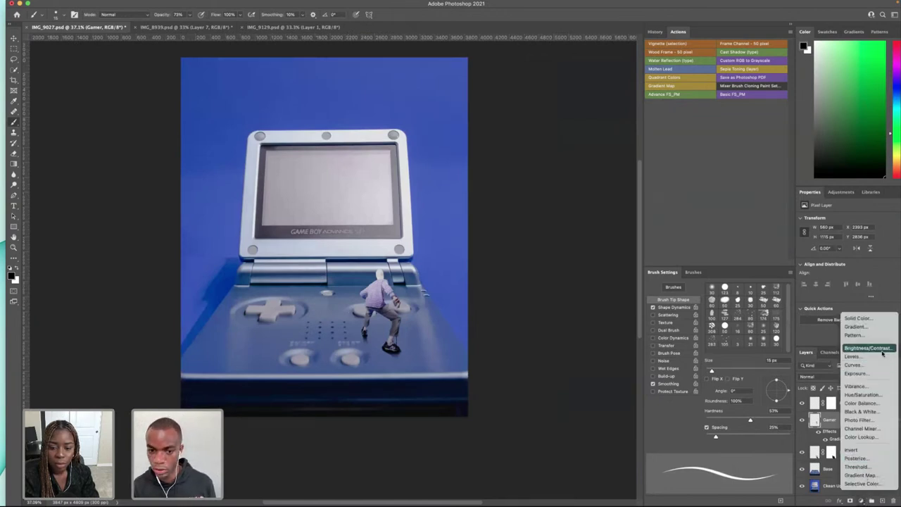
left_click(861, 395)
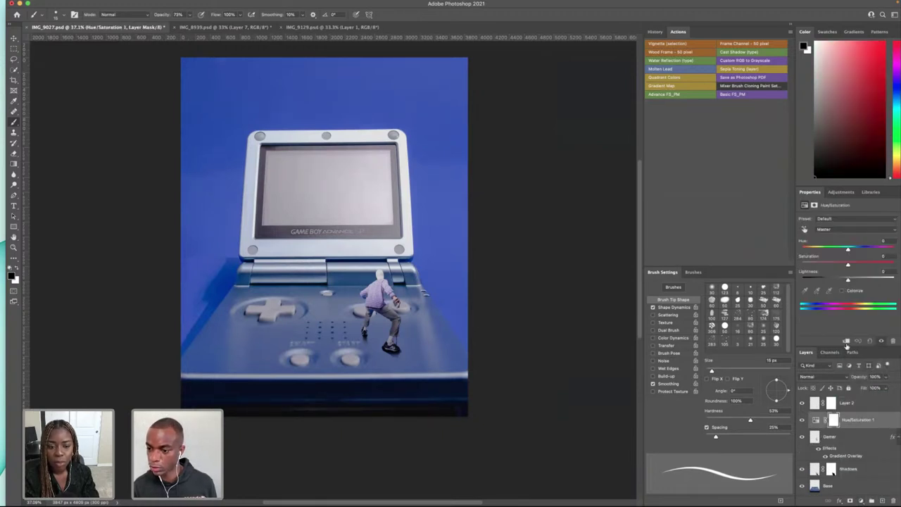
- Clip the Hue/Saturation adjustment to the Gamer layer and set its saturation to -20
left_click_drag(848, 264, 838, 270)
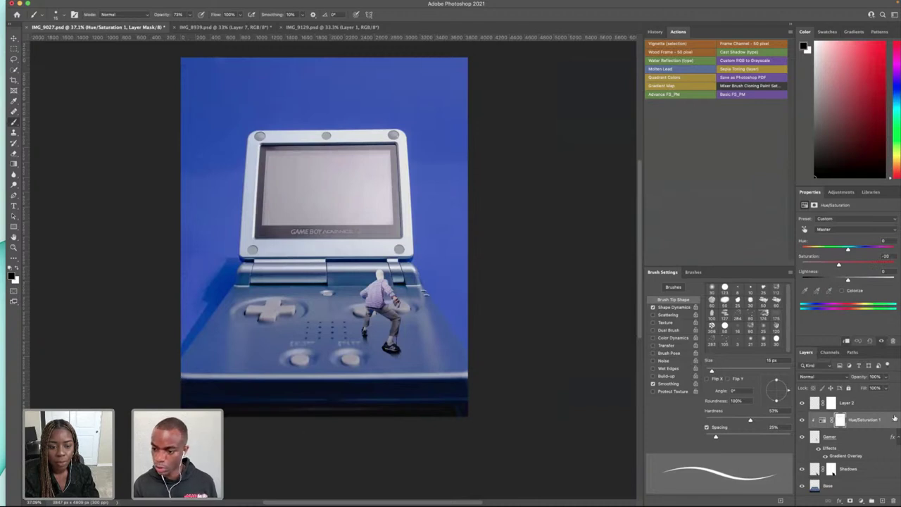
left_click(879, 401)
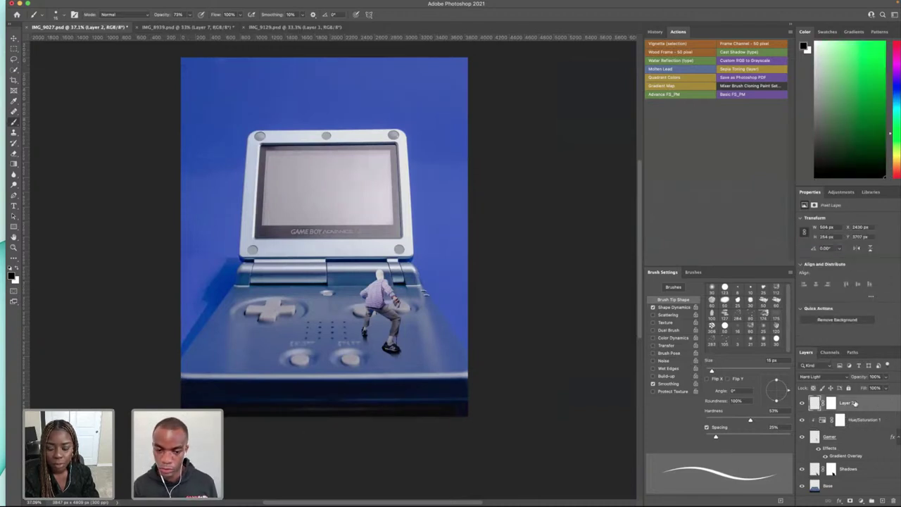
- Enable an Outer Glow effect in the Gamer layer's blending options and open its settings
left_click(848, 440)
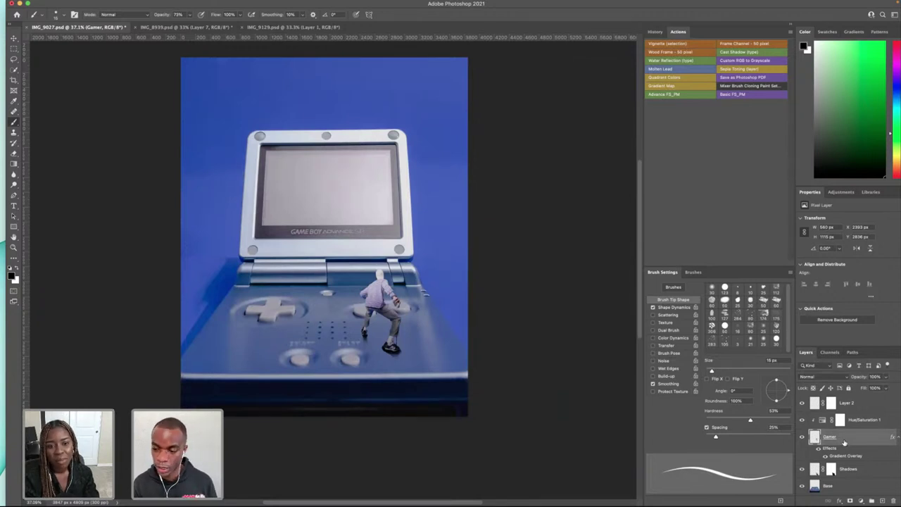
right_click(844, 442)
left_click(818, 109)
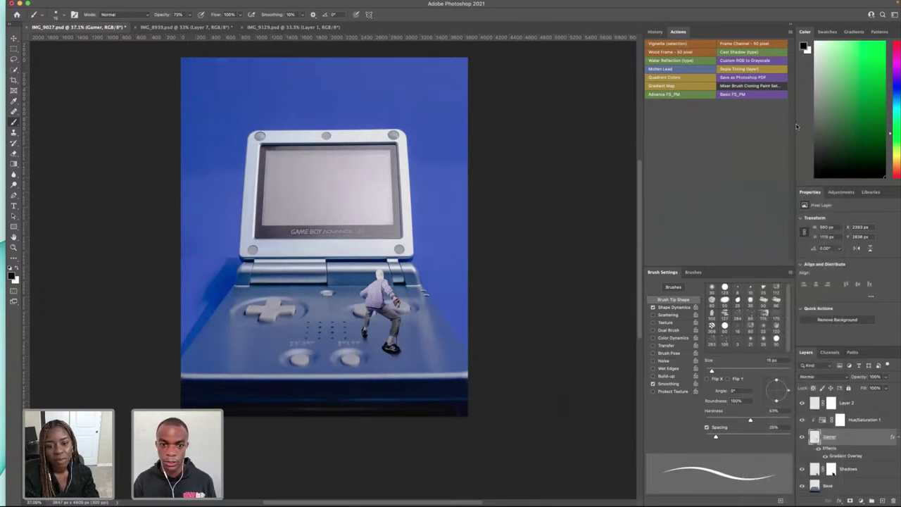
left_click(556, 293)
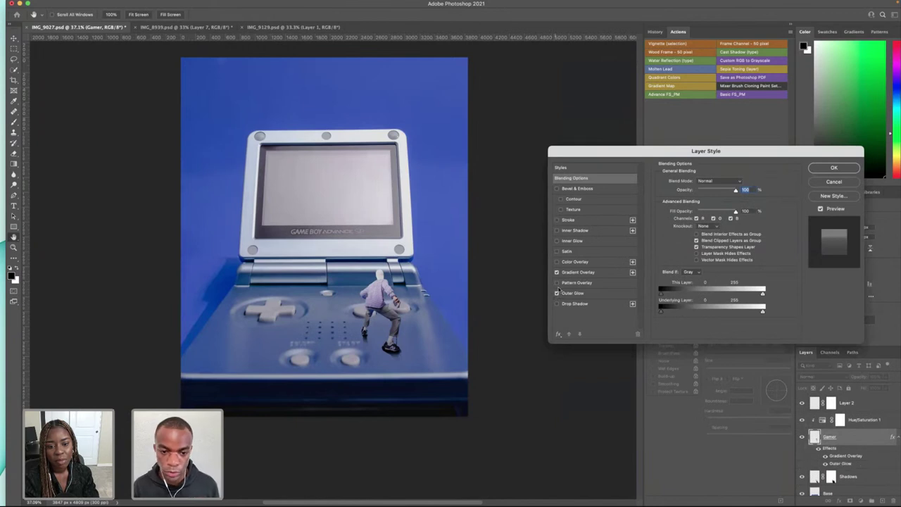
left_click(580, 292)
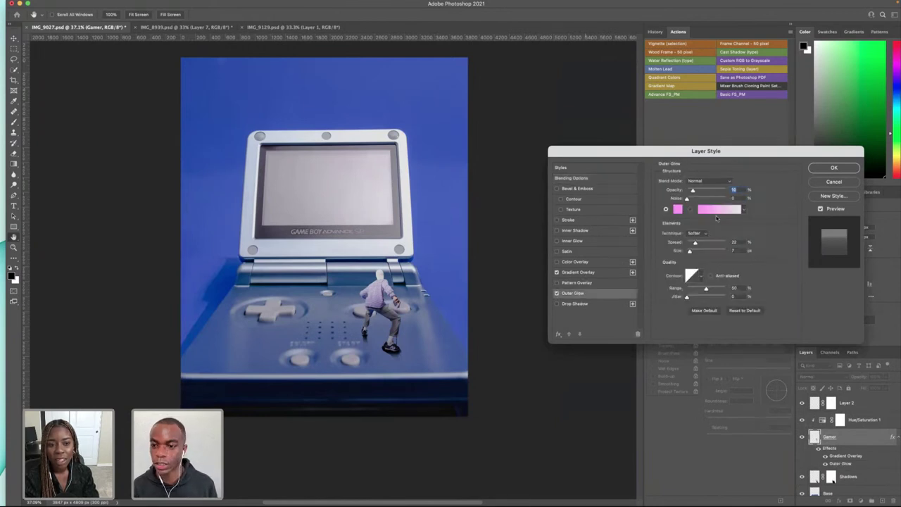
- Change the outer glow color to a light blue with RGB values 192, 223, 255
left_click(677, 208)
left_click(548, 266)
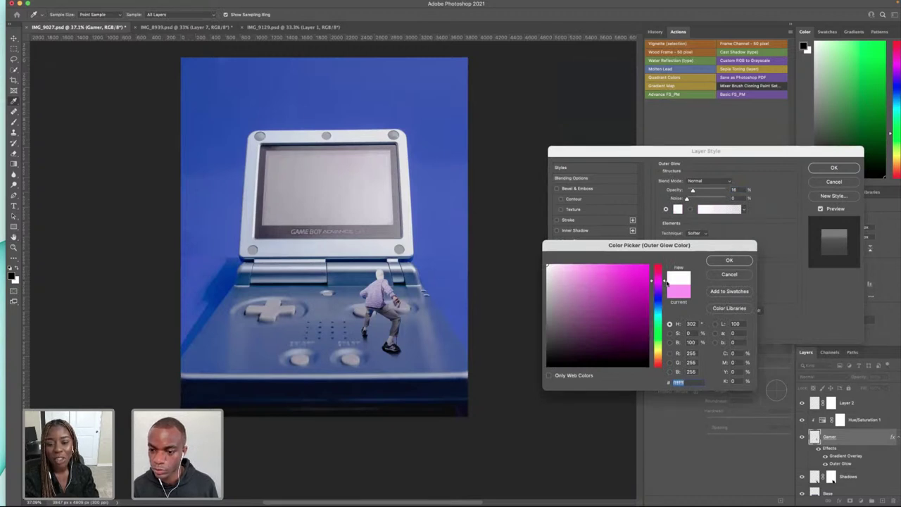
left_click_drag(662, 281, 662, 307)
left_click(580, 268)
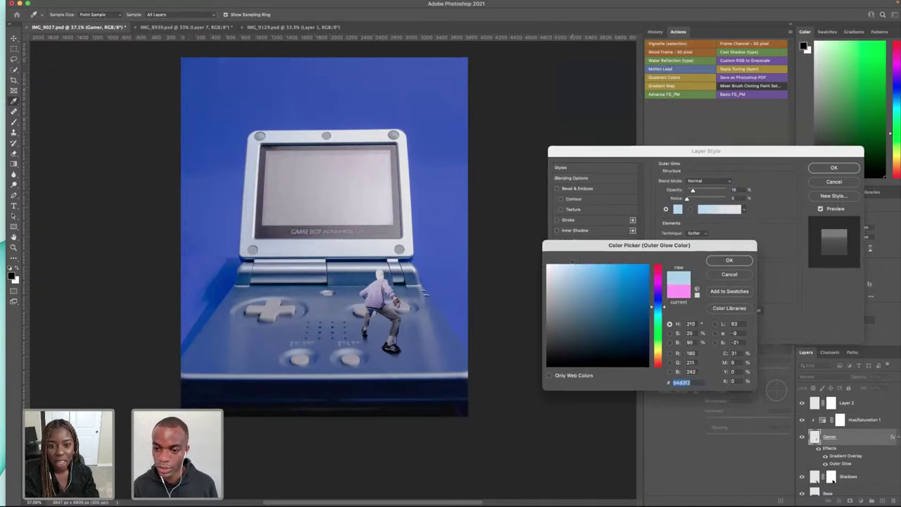
left_click(729, 260)
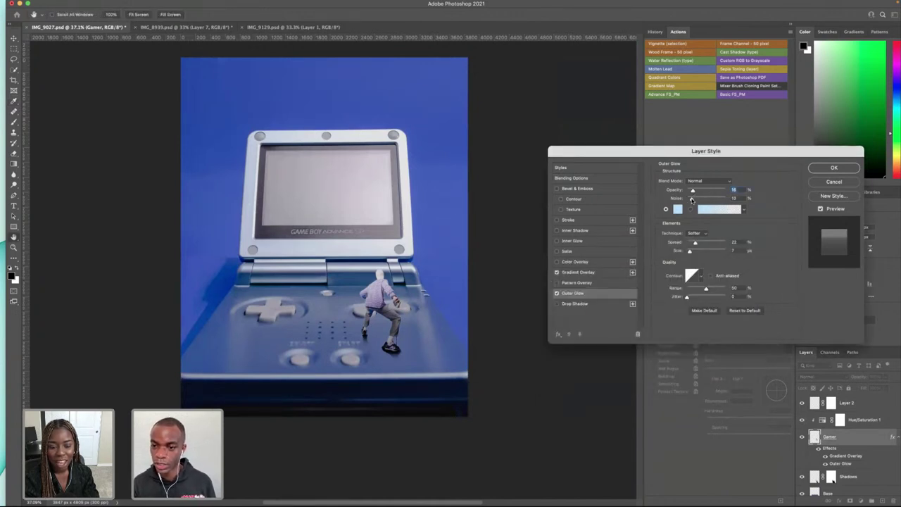
- Set the outer glow to about 49% opacity, 11% noise, 0% spread, 27 px size and 20% jitter, and apply the layer style
left_click_drag(693, 191, 706, 192)
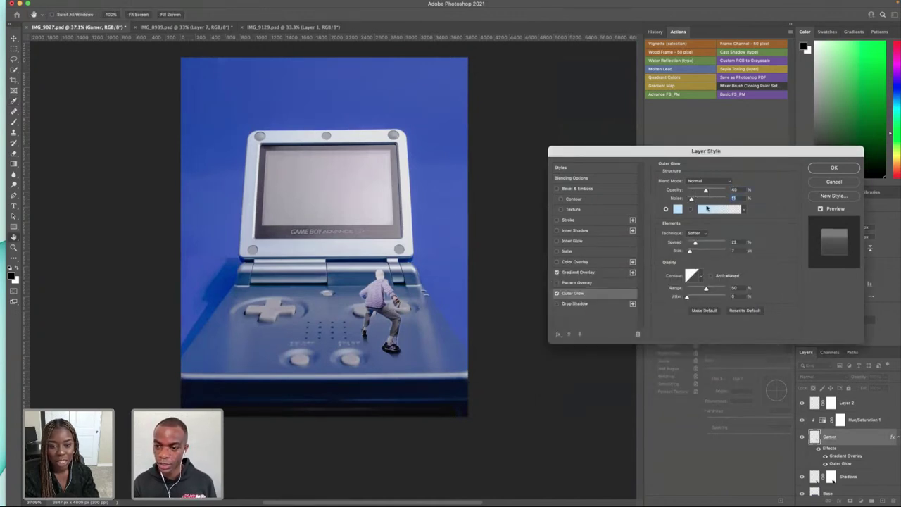
mouse_move(695, 244)
left_mouse_down()
mouse_move(712, 244)
mouse_move(702, 243)
left_mouse_up()
scroll(429, 301, "up", 10)
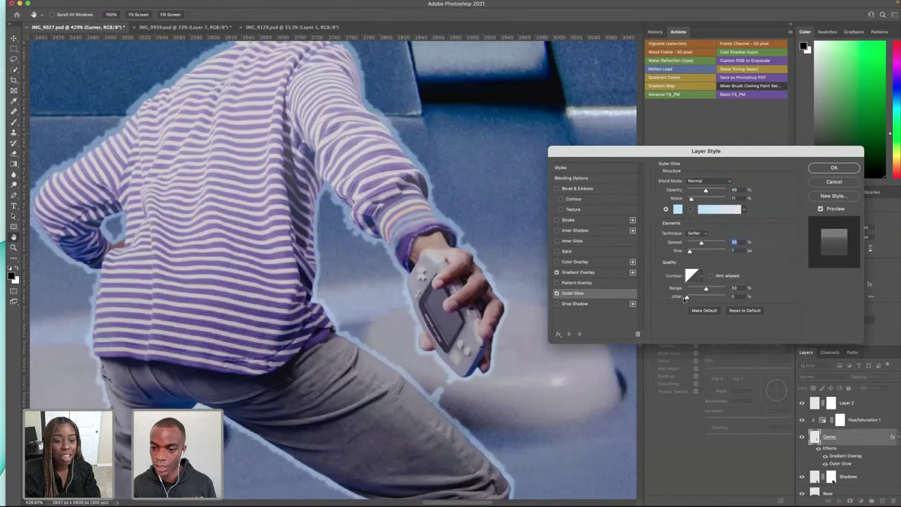
left_click_drag(685, 299, 698, 296)
mouse_move(689, 252)
left_mouse_down()
mouse_move(707, 253)
mouse_move(690, 256)
mouse_move(710, 244)
mouse_move(687, 251)
left_mouse_up()
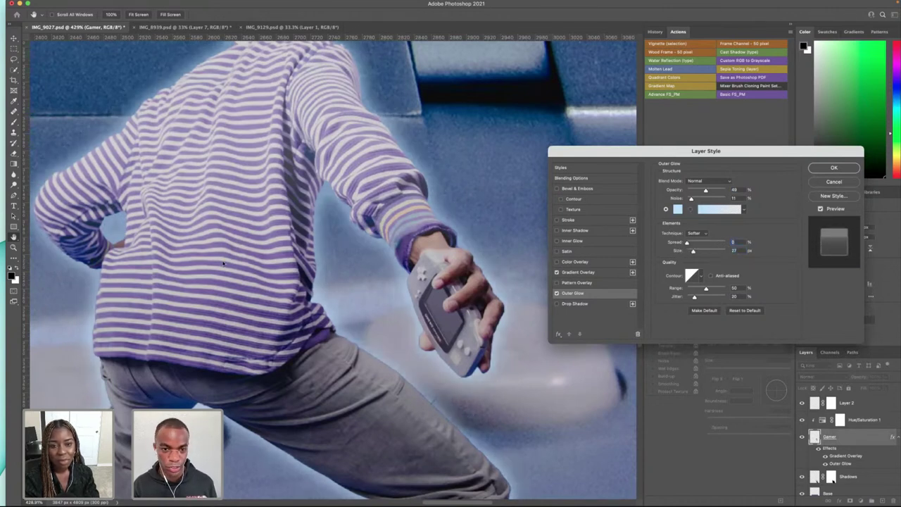
scroll(223, 264, "right", 2)
scroll(267, 262, "up", 5)
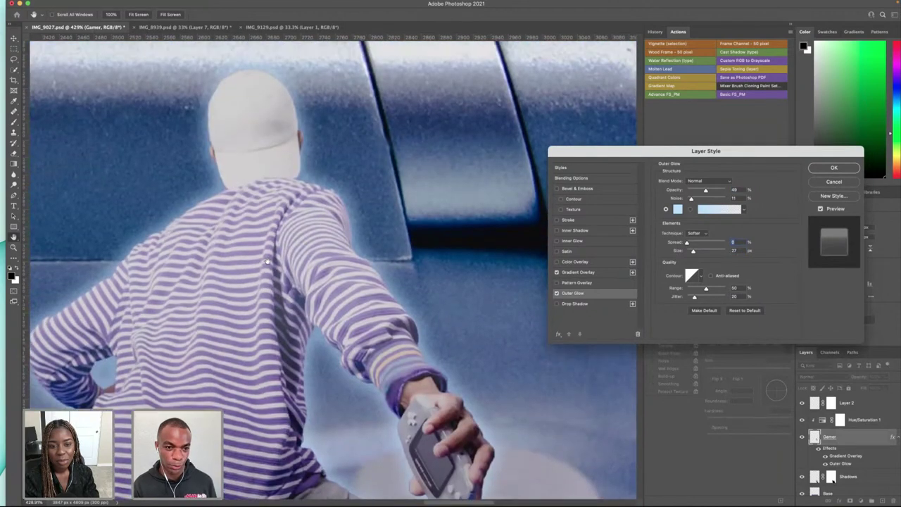
scroll(267, 262, "down", 1)
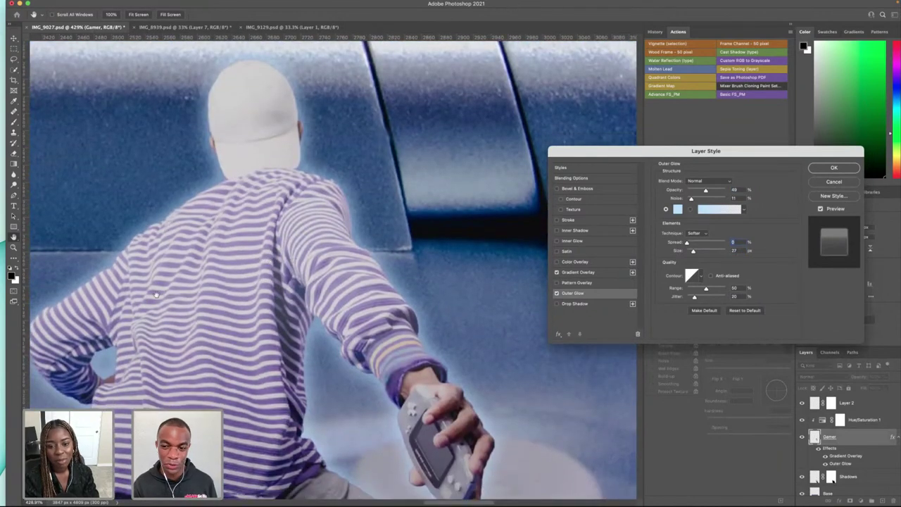
left_click_drag(121, 356, 159, 352)
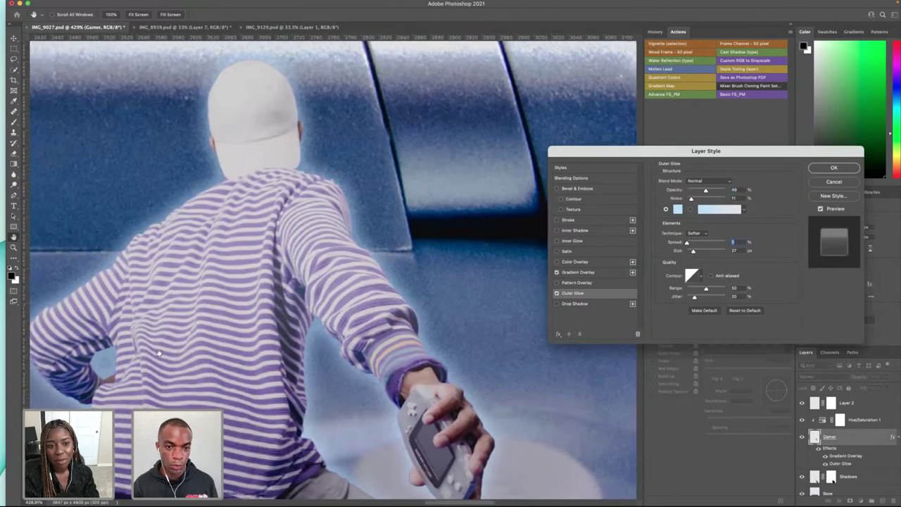
scroll(159, 353, "left", 2)
scroll(159, 353, "down", 2)
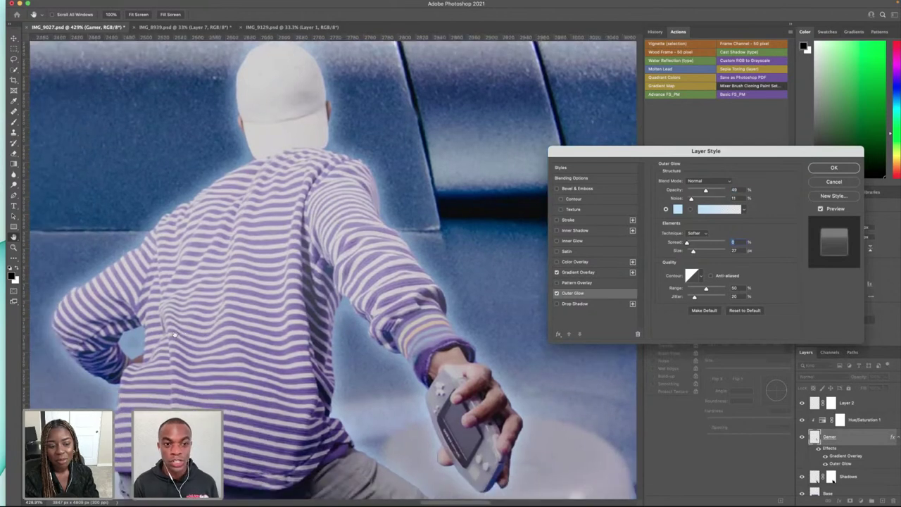
left_click(833, 168)
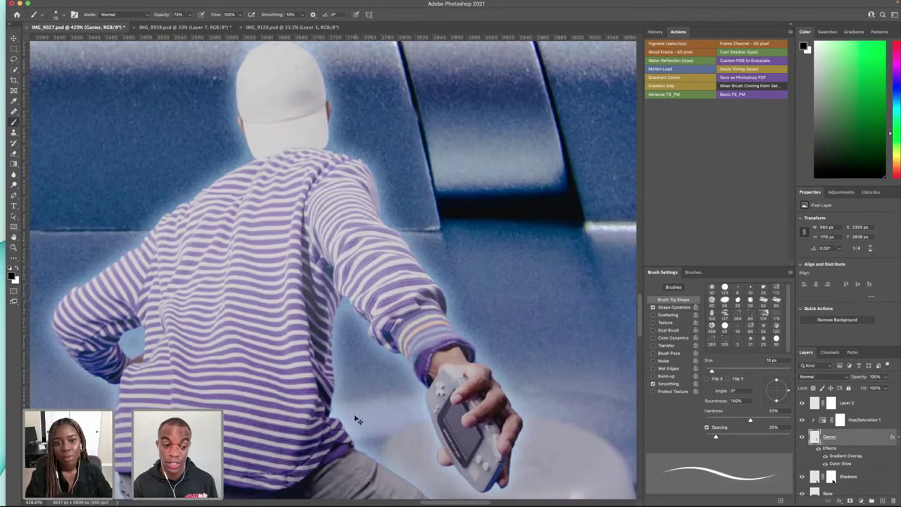
- Reopen the Gamer layer's Outer Glow settings and lower the opacity to 20%
scroll(355, 420, "down", 1)
scroll(356, 417, "down", 3)
scroll(355, 416, "down", 5)
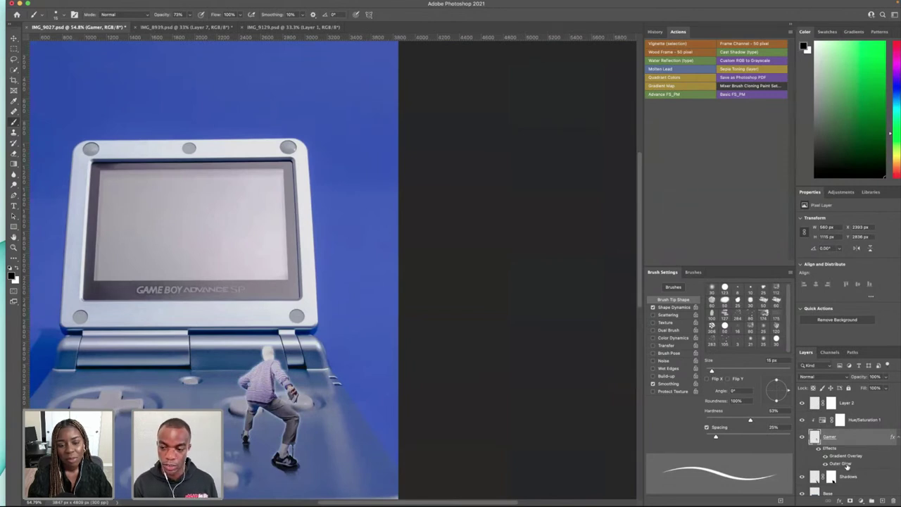
double_click(841, 464)
left_click_drag(701, 191, 697, 193)
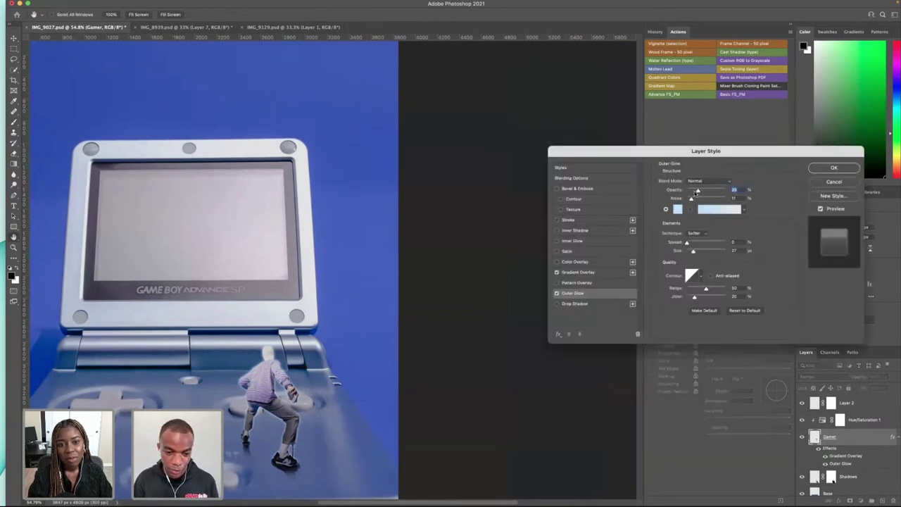
- Lighten the outer glow color to a near-white blue, RGB 232, 243, 255, and apply the layer style
left_click(676, 209)
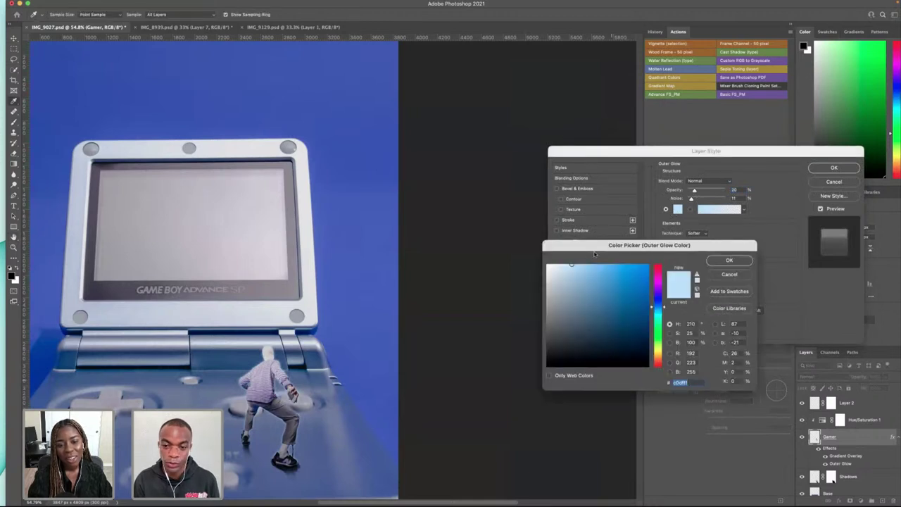
left_click(544, 262)
left_click_drag(543, 261, 555, 264)
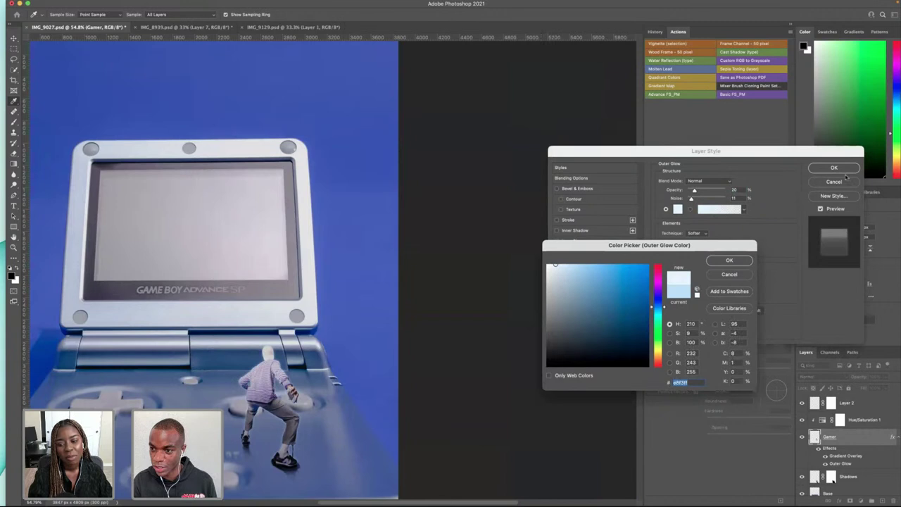
left_click(727, 260)
left_click(832, 169)
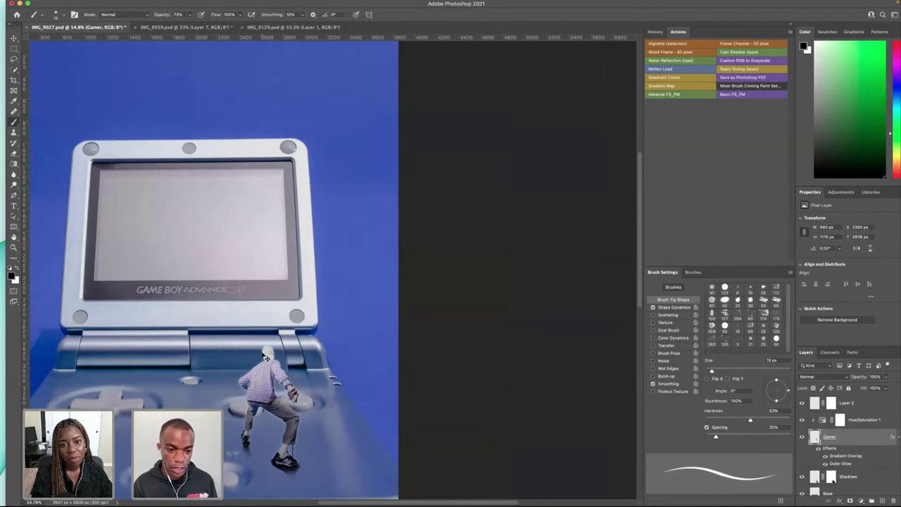
- Set up the Eraser tool with a soft 7 px brush for the edge of the figure's cap
scroll(266, 358, "up", 8)
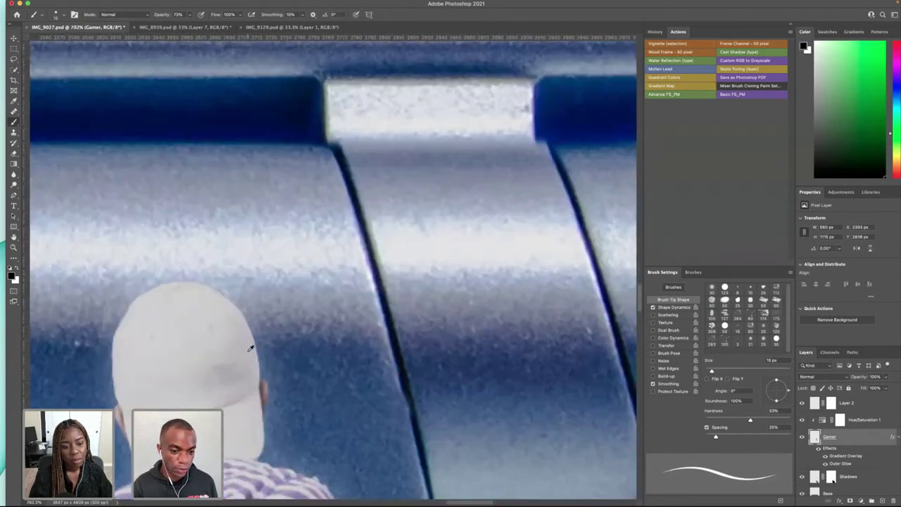
scroll(250, 348, "up", 10)
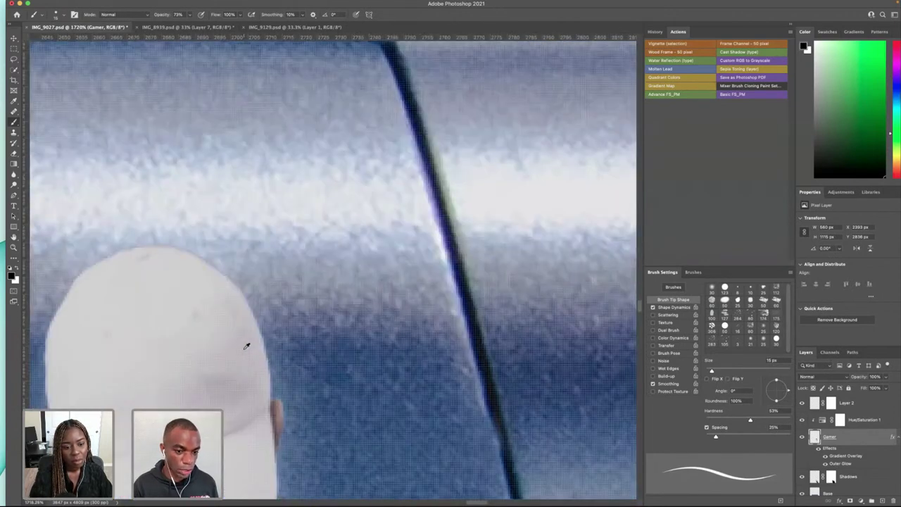
scroll(247, 347, "down", 3)
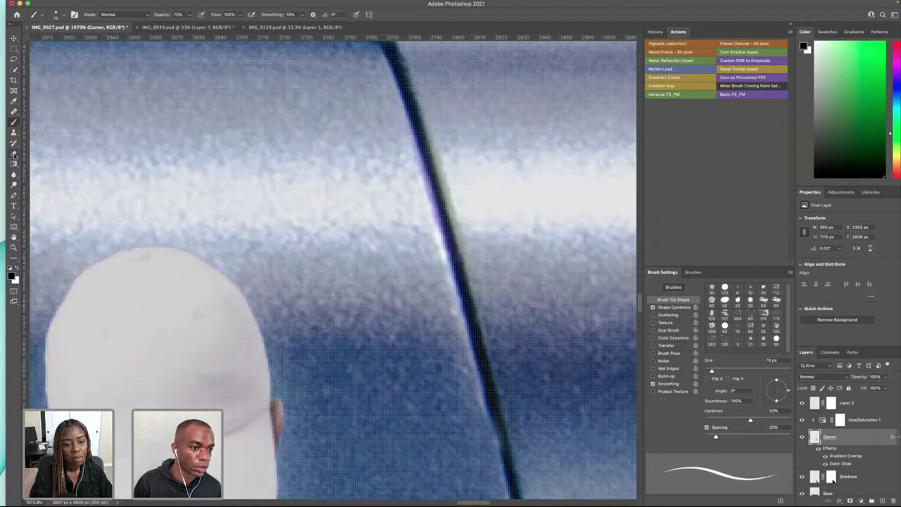
left_click(14, 153)
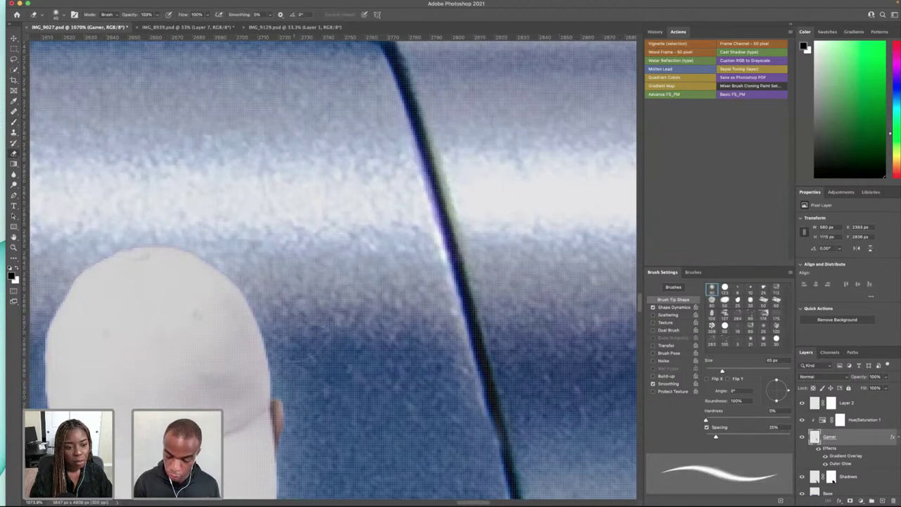
key("bracketleft")
key("bracketleft")
key("bracketleft")
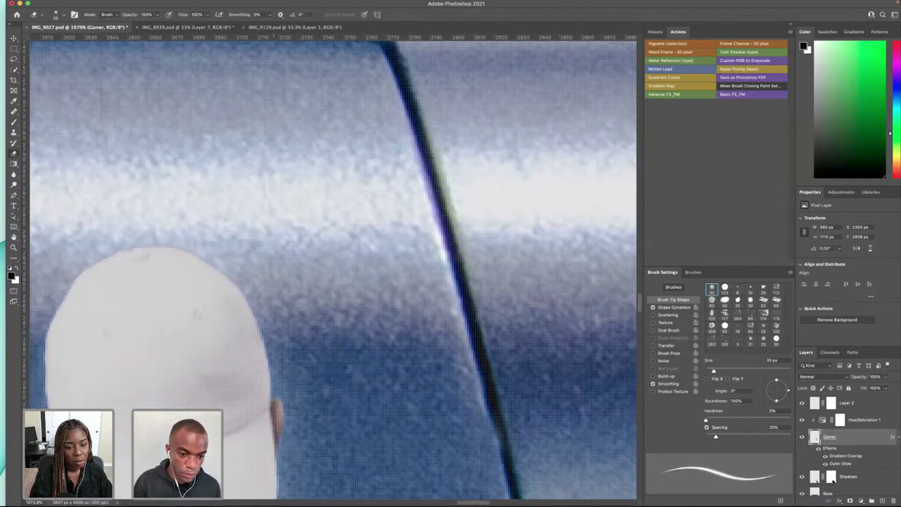
key("bracketleft")
key("bracketleft")
key("bracketleft")
key("bracketleft")
key("bracketleft")
key("bracketleft")
key("bracketleft")
key("bracketleft")
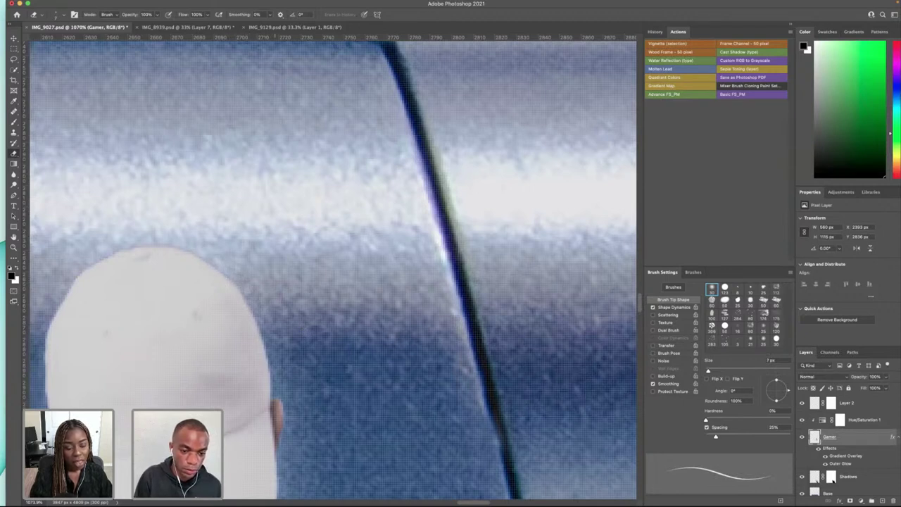
- Examine the edge of the figure's cap up close, and check how the figure blends into the whole image
scroll(207, 271, "left", 4)
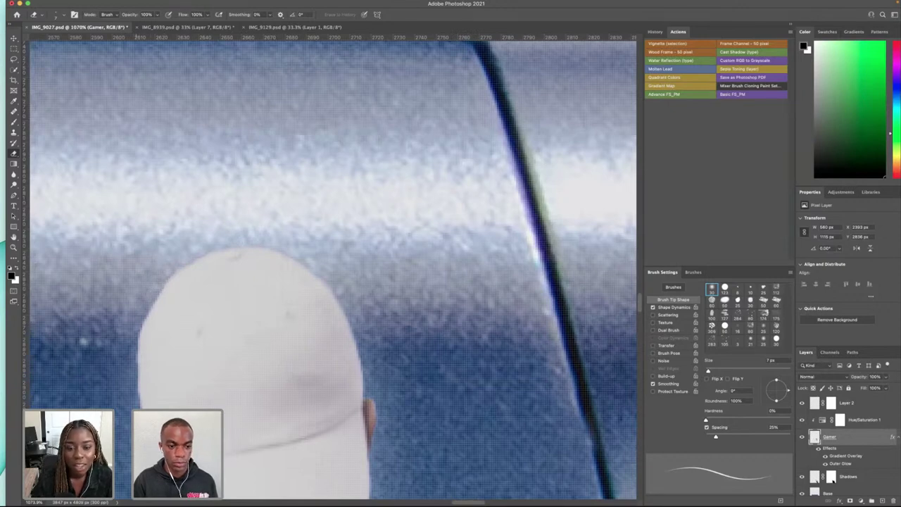
scroll(134, 323, "down", 6)
scroll(183, 278, "up", 10)
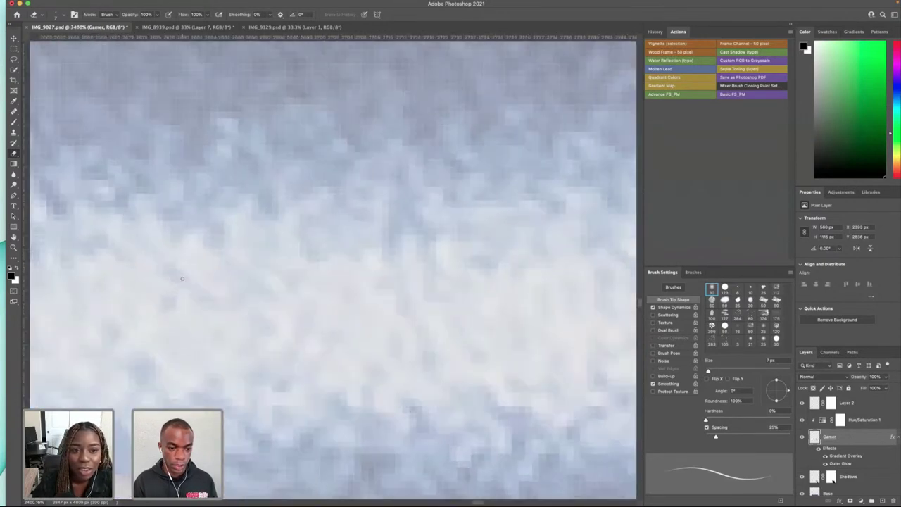
scroll(183, 278, "down", 10)
scroll(183, 282, "up", 5)
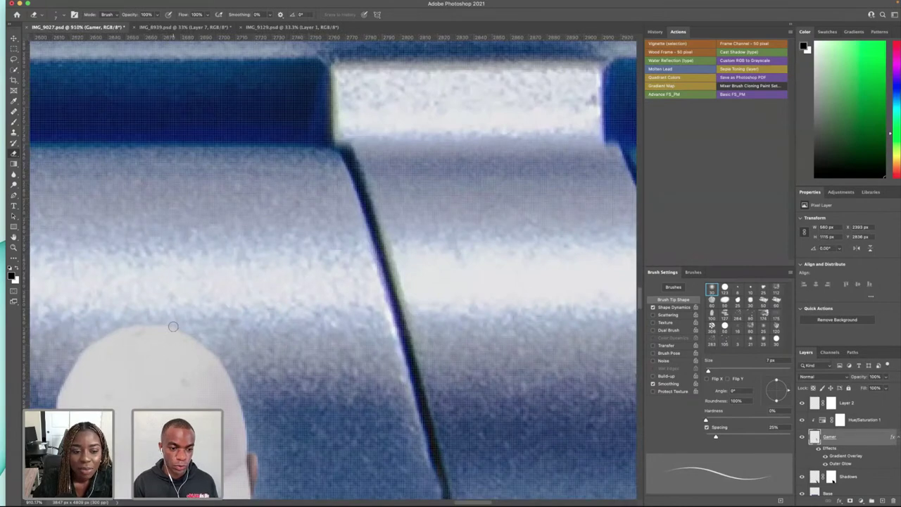
scroll(174, 325, "up", 4)
scroll(179, 320, "down", 2)
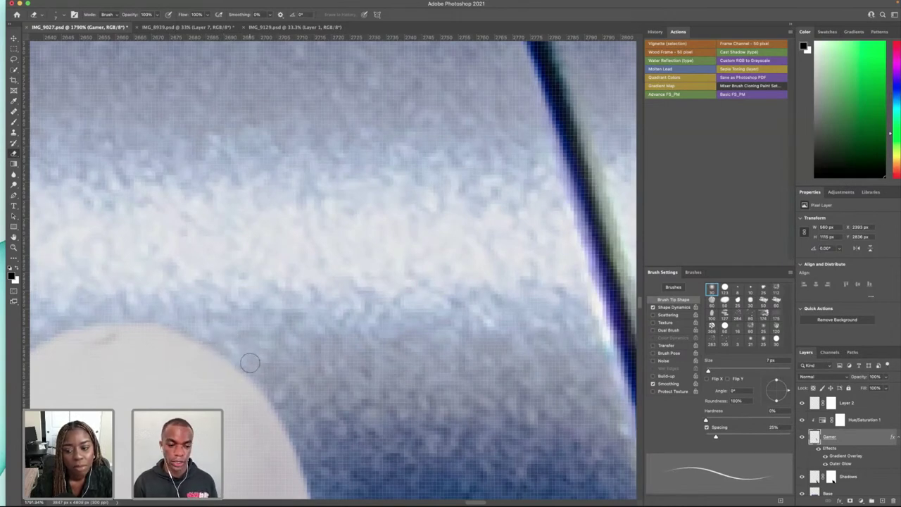
scroll(247, 360, "down", 1)
scroll(239, 359, "down", 10)
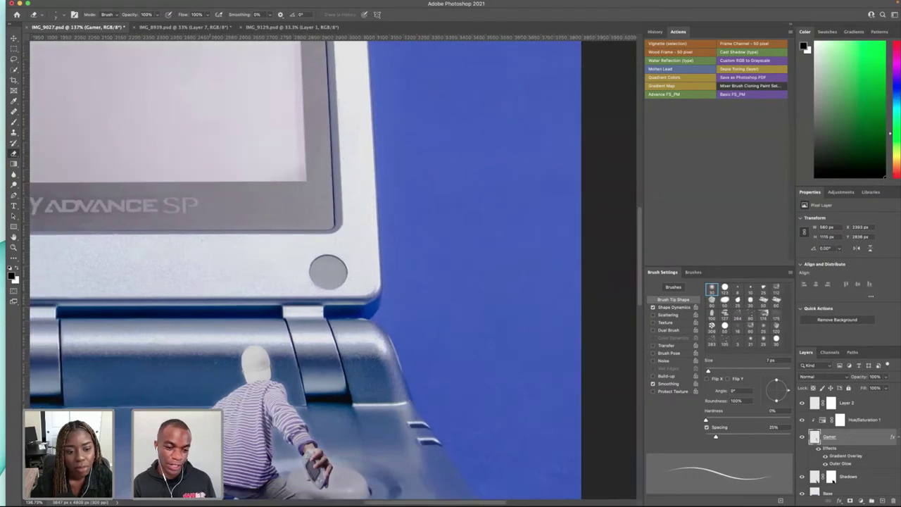
scroll(253, 356, "down", 10)
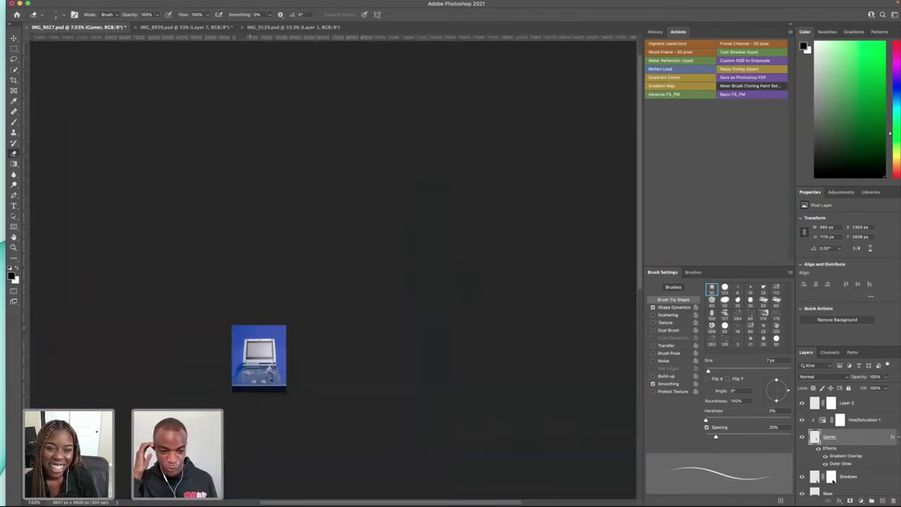
scroll(259, 356, "up", 10)
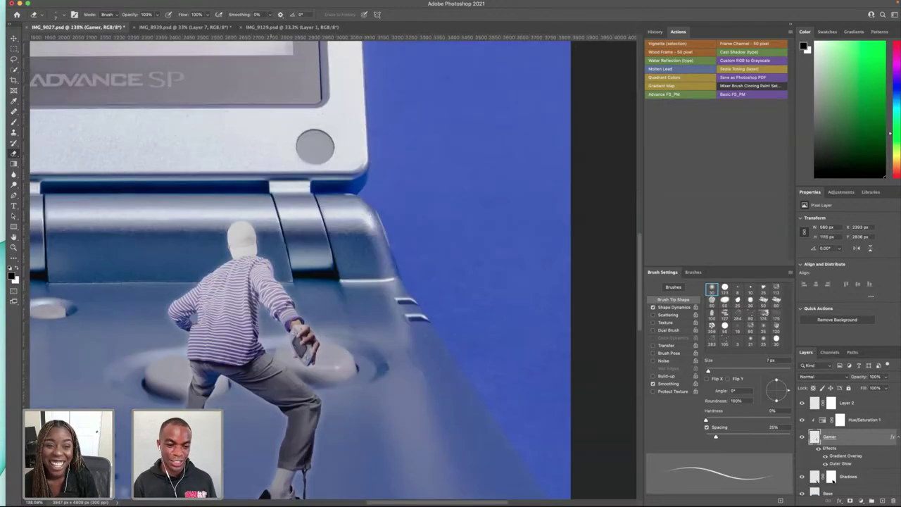
scroll(303, 271, "left", 5)
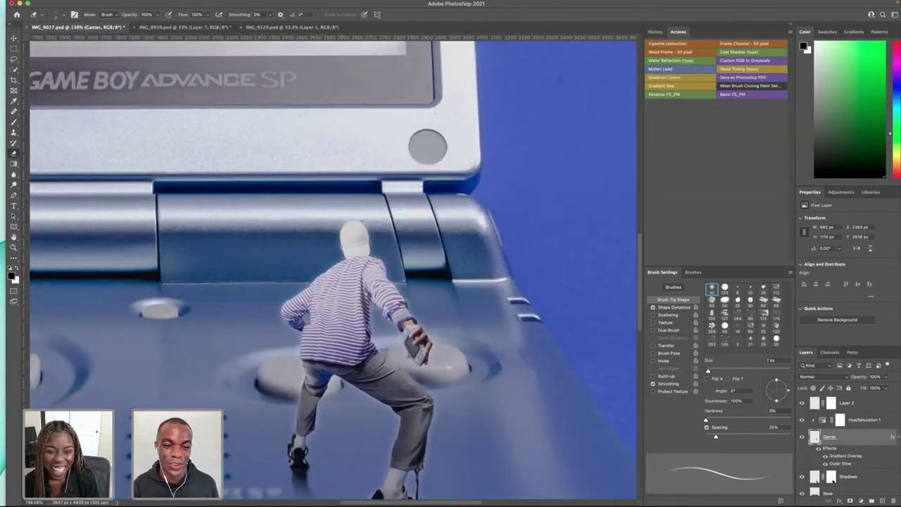
scroll(339, 234, "up", 8)
scroll(347, 246, "down", 10)
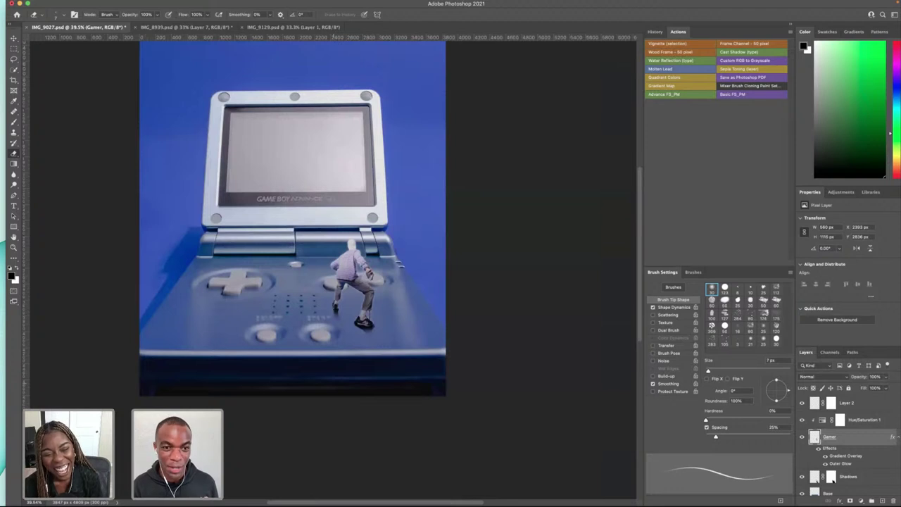
scroll(317, 270, "left", 3)
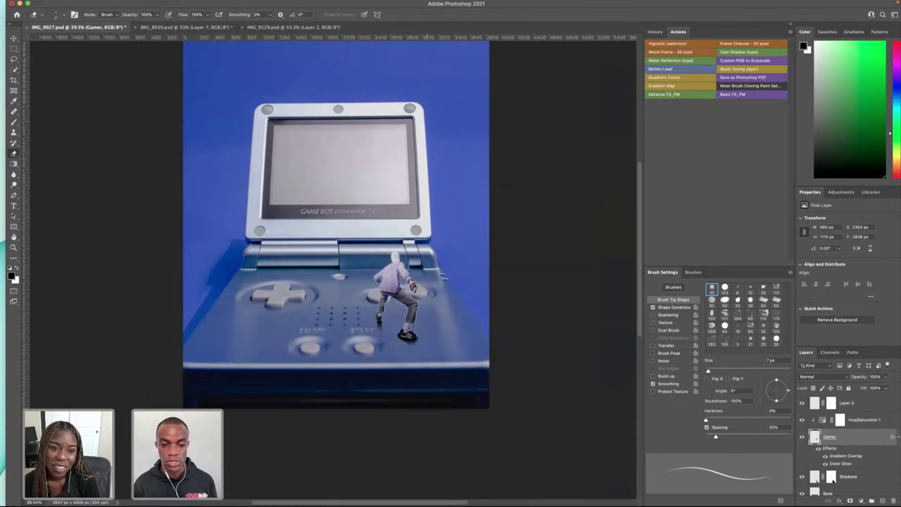
scroll(421, 295, "up", 3)
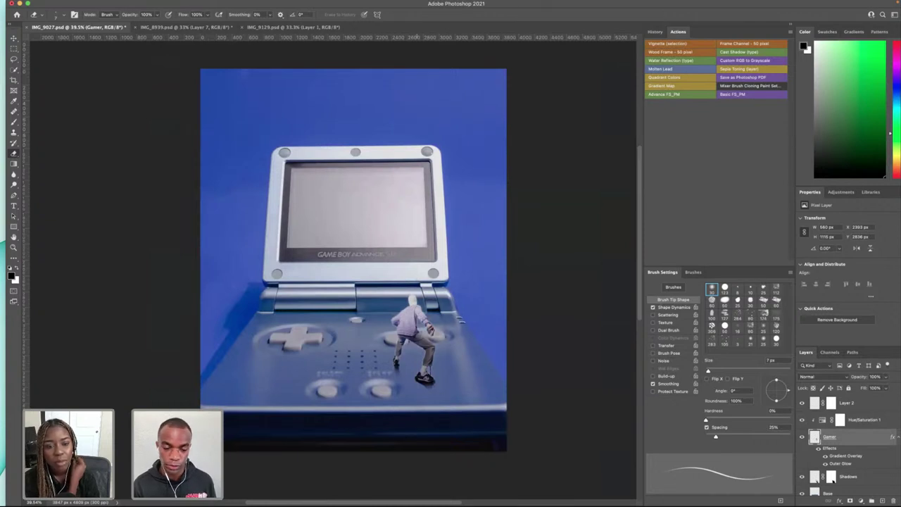
- Rename the Hue/Saturation 1 adjustment layer as Gamer Sat
left_click(869, 420)
left_click(868, 405)
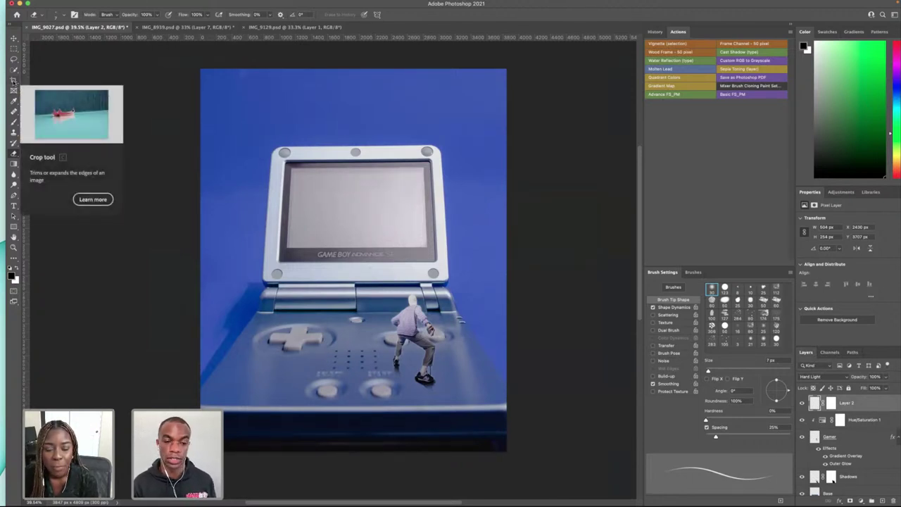
double_click(864, 420)
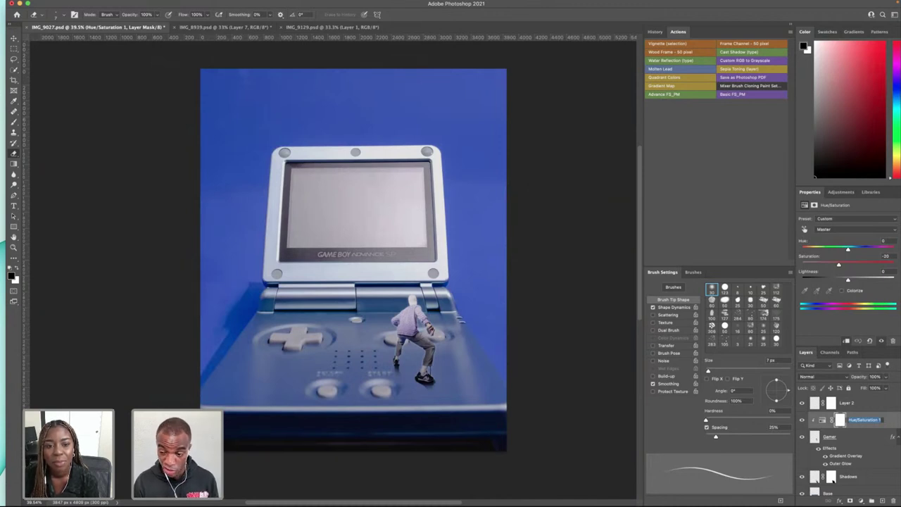
type("Gamer Sat")
key("Return")
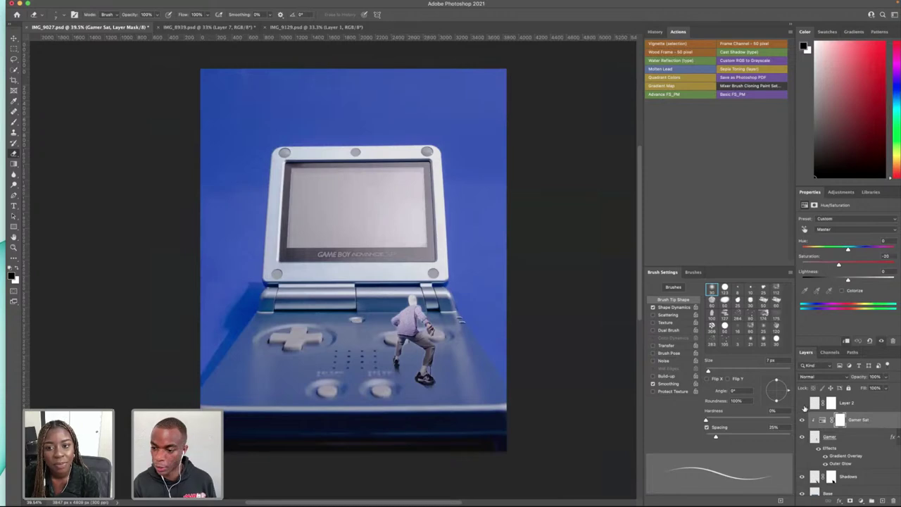
- Rename Layer 2, which holds the extra shadow at the figure's shoes, as Shadow 2
scroll(422, 386, "up", 5)
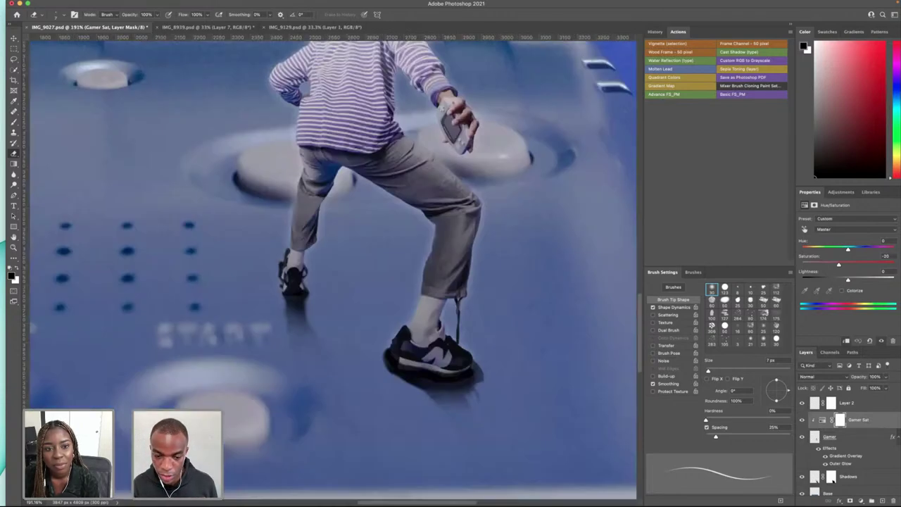
scroll(423, 385, "up", 3)
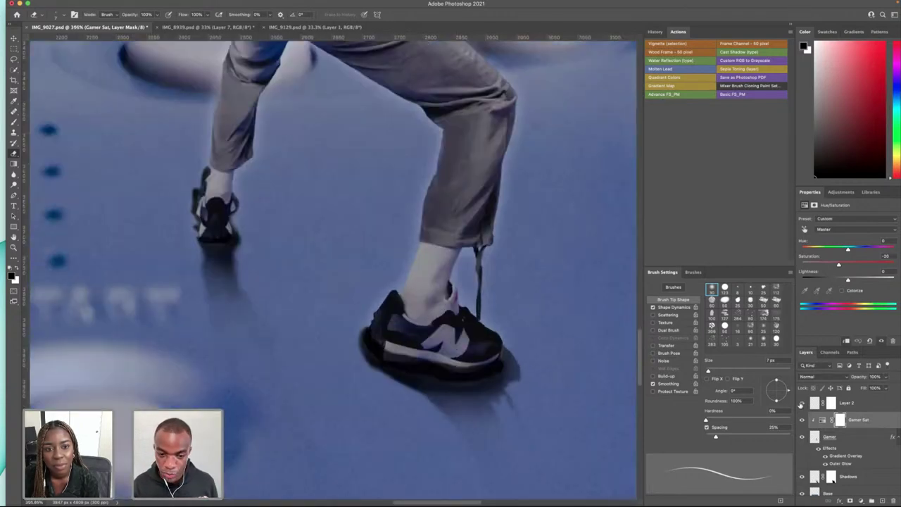
left_click(849, 402)
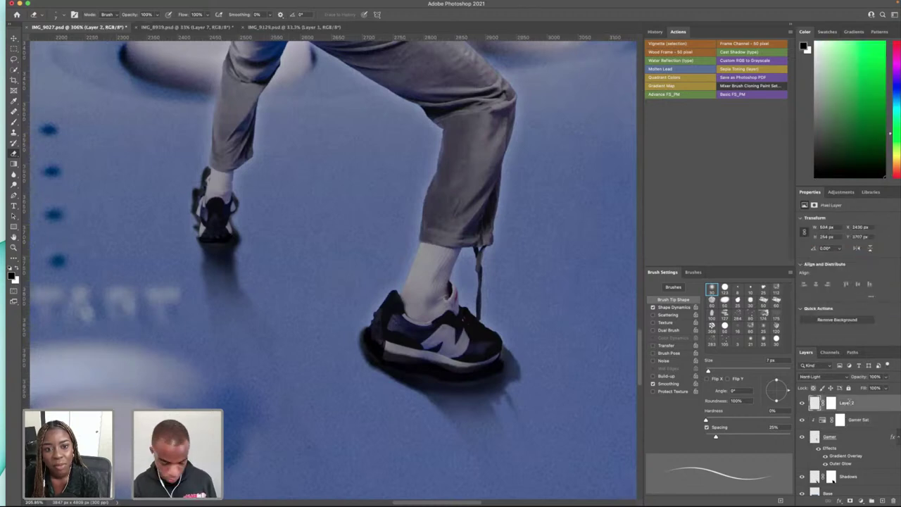
double_click(847, 403)
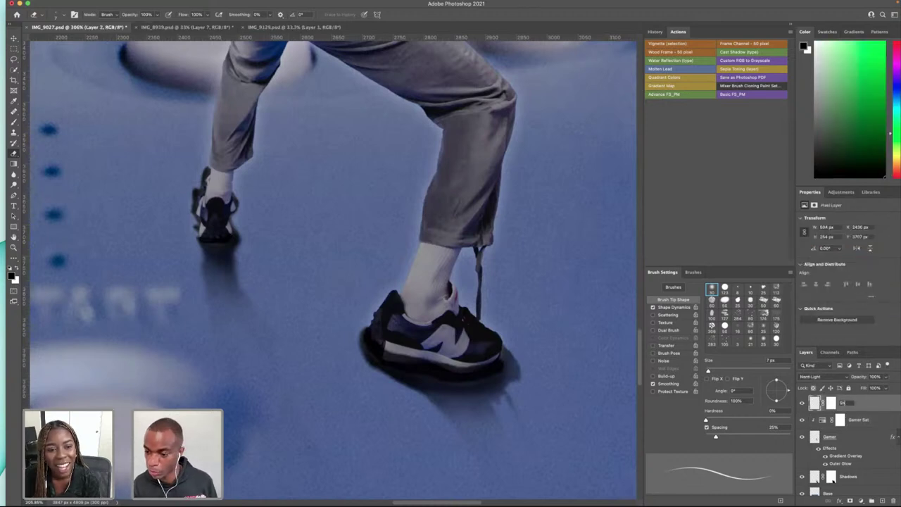
type("Shadow 2")
key("Return")
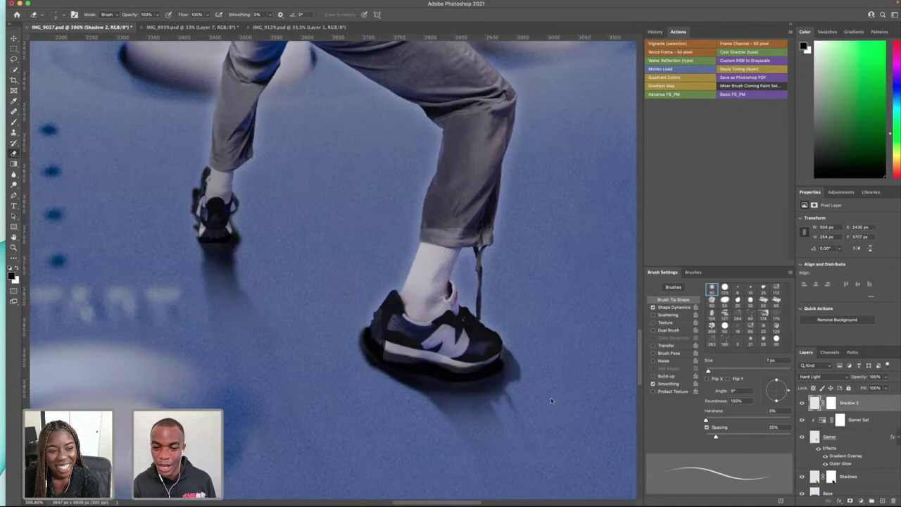
- Compare the contact shadows under both shoes with the Shadow 2 layer hidden and shown
left_click(802, 403)
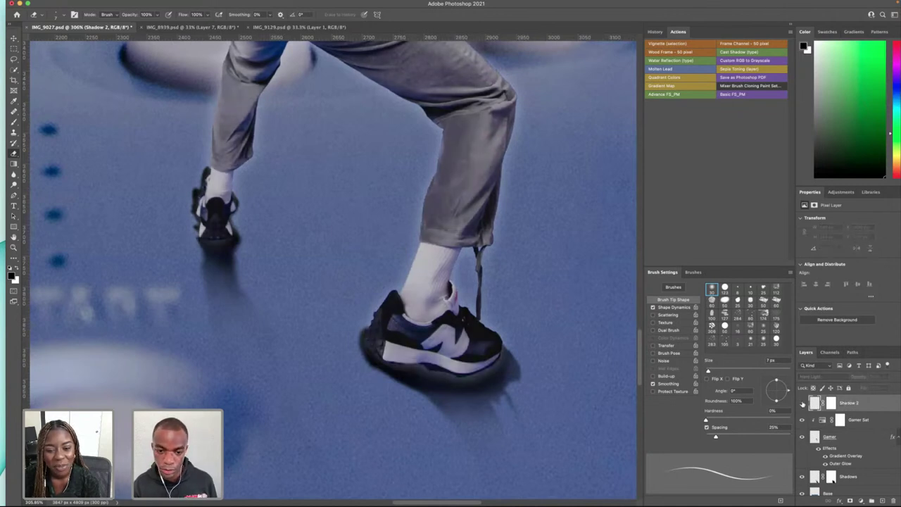
left_click(801, 403)
key("super+comma")
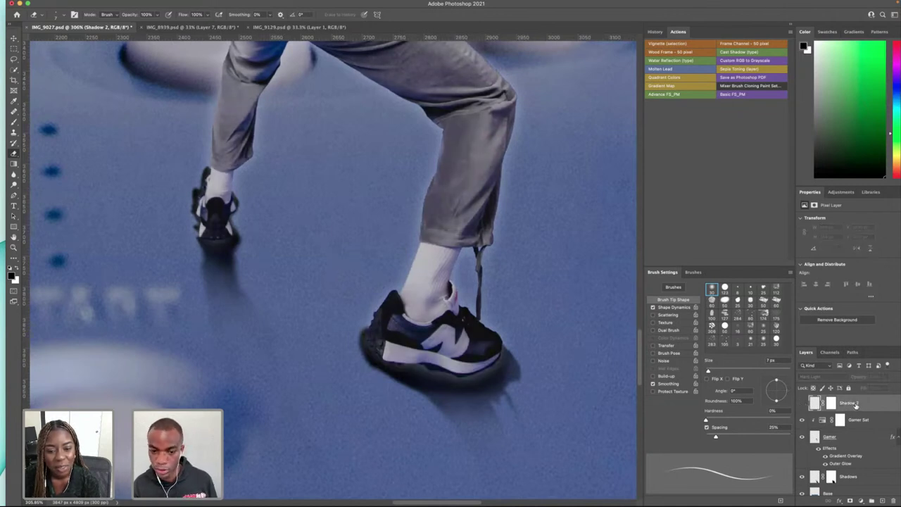
key("super+comma")
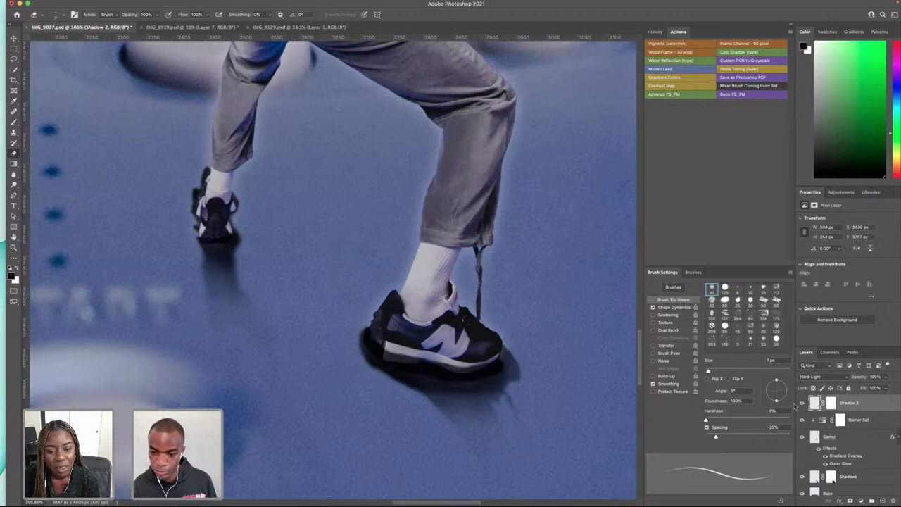
left_click(831, 403)
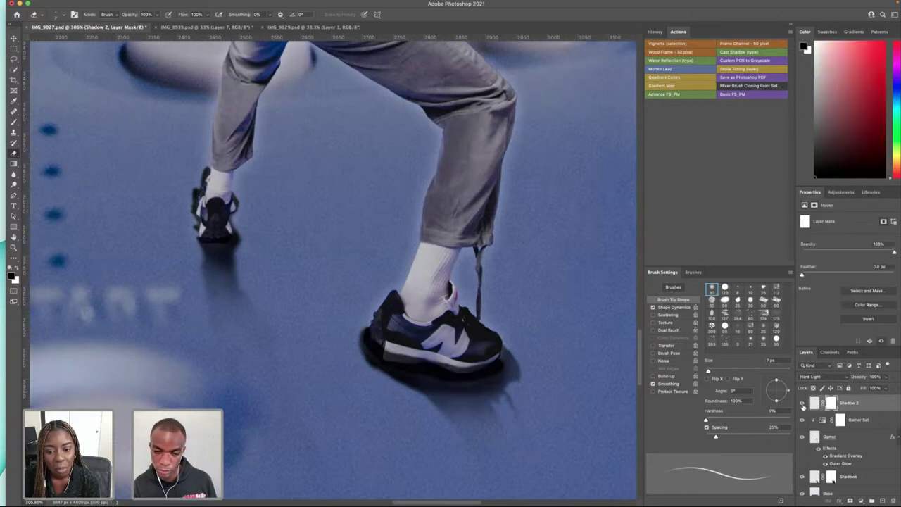
left_click(803, 405)
left_click(801, 404)
left_click(802, 404)
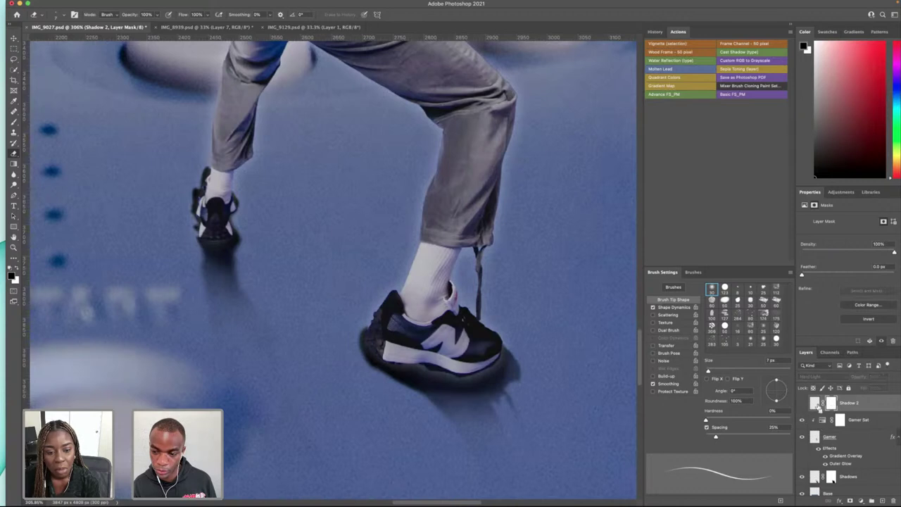
left_click(801, 404)
- Undo the renaming of the Shadow 2 layer and check its effect on the shoes once more
key("super+z")
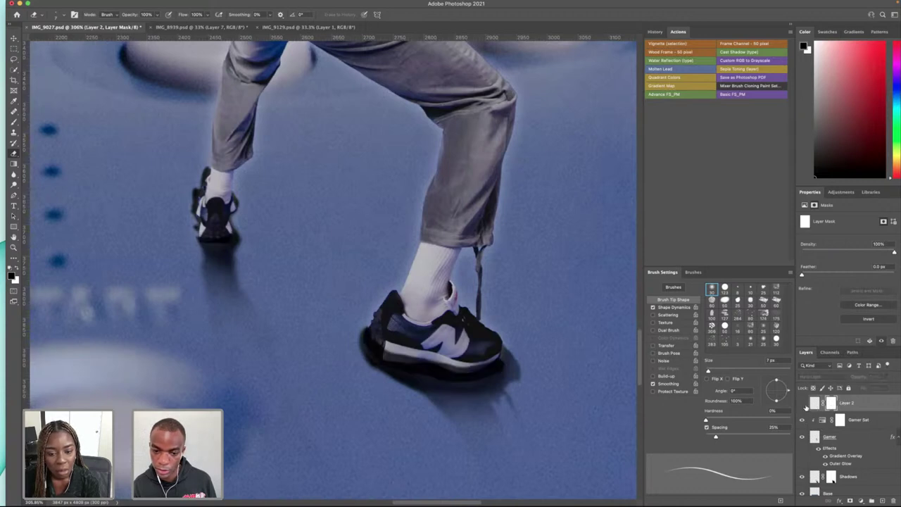
left_click(802, 404)
left_click(801, 404)
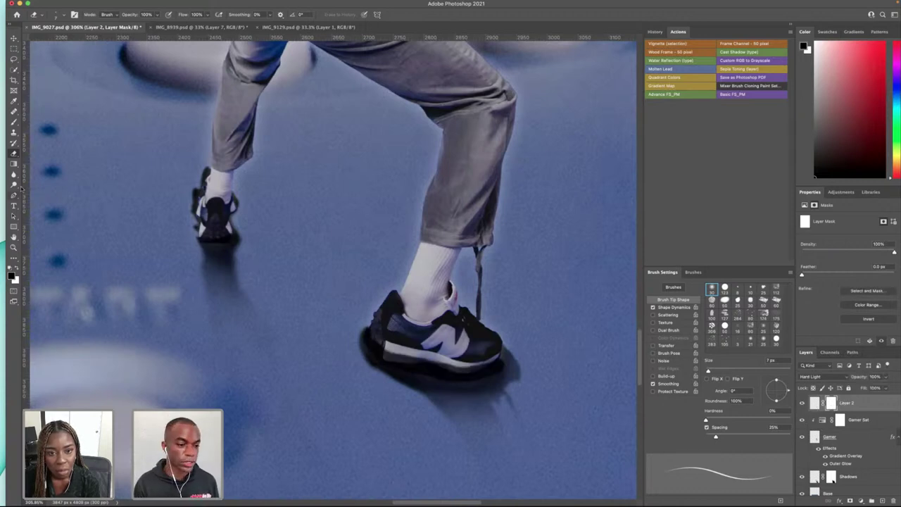
- Set up the Brush tool at a size of 30 px for the Layer 2 mask
left_click(14, 121)
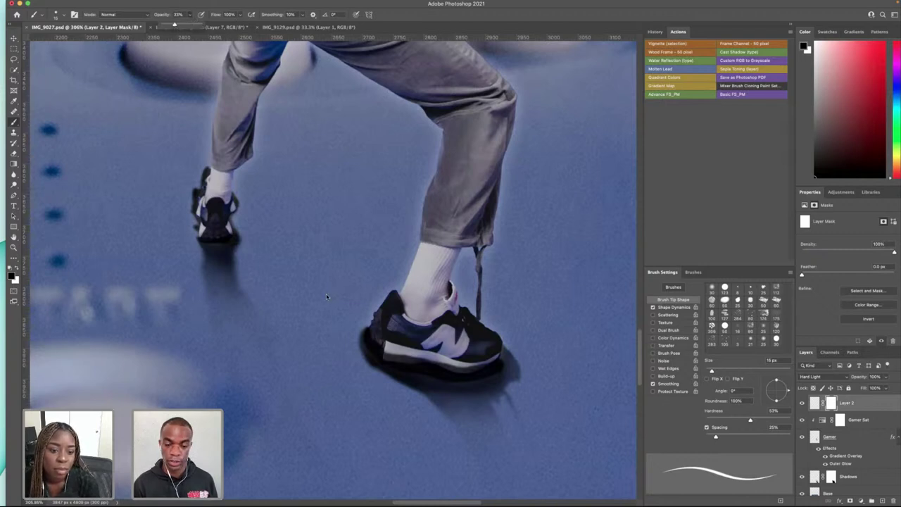
key("bracketright")
key("bracketright")
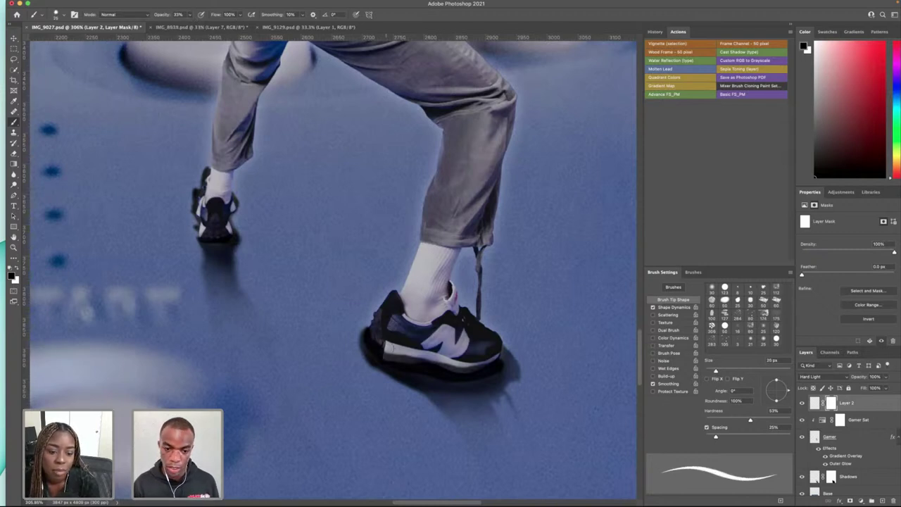
key("bracketright")
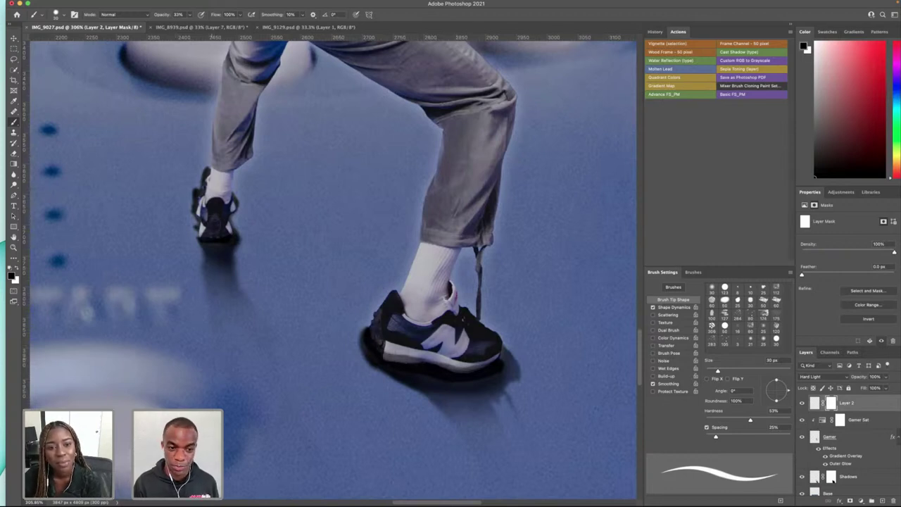
- Name the topmost shadow layer Shadow 2
scroll(261, 264, "down", 10)
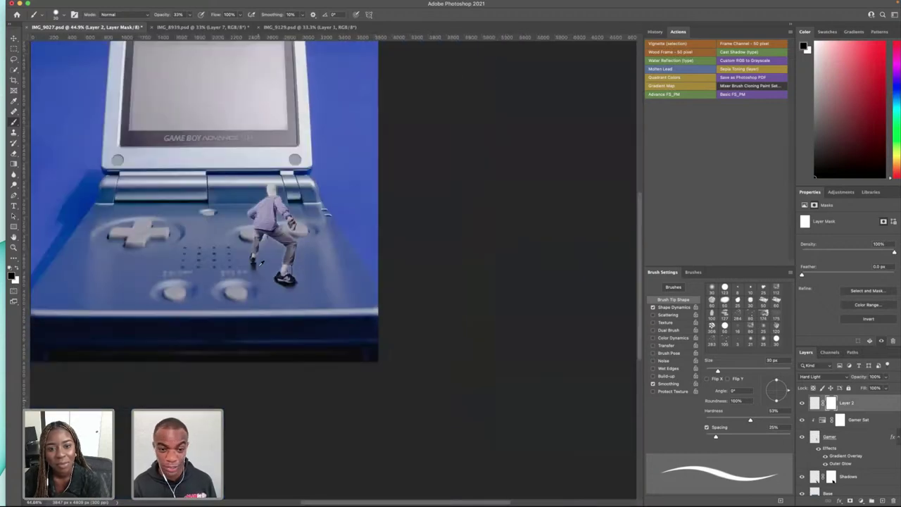
scroll(261, 265, "left", 3)
scroll(267, 265, "up", 3)
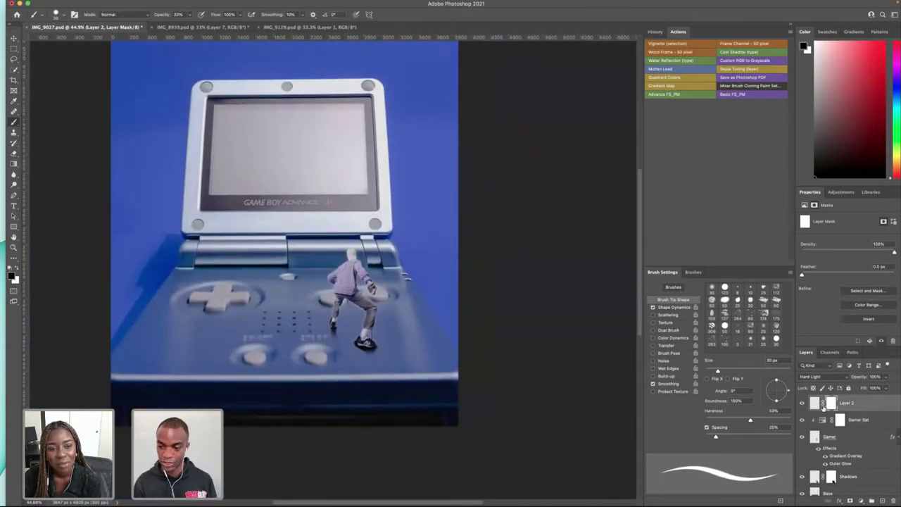
left_click(851, 404)
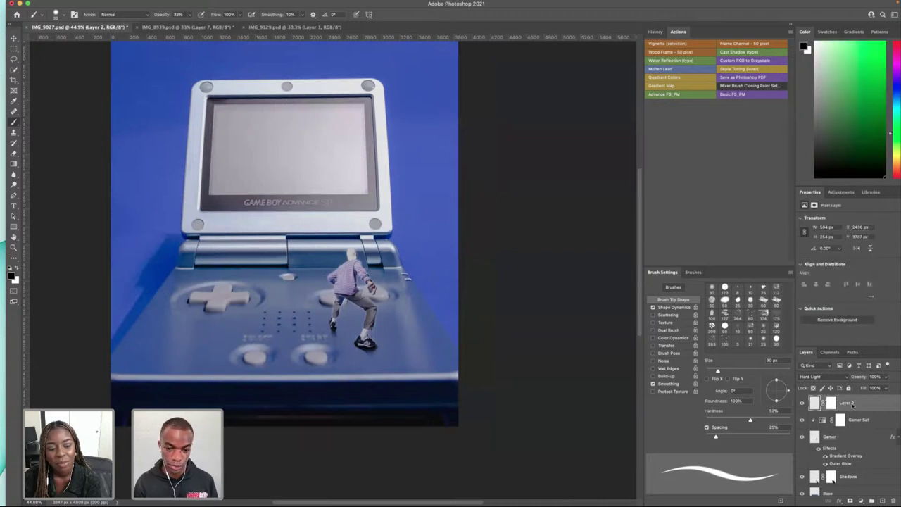
double_click(846, 402)
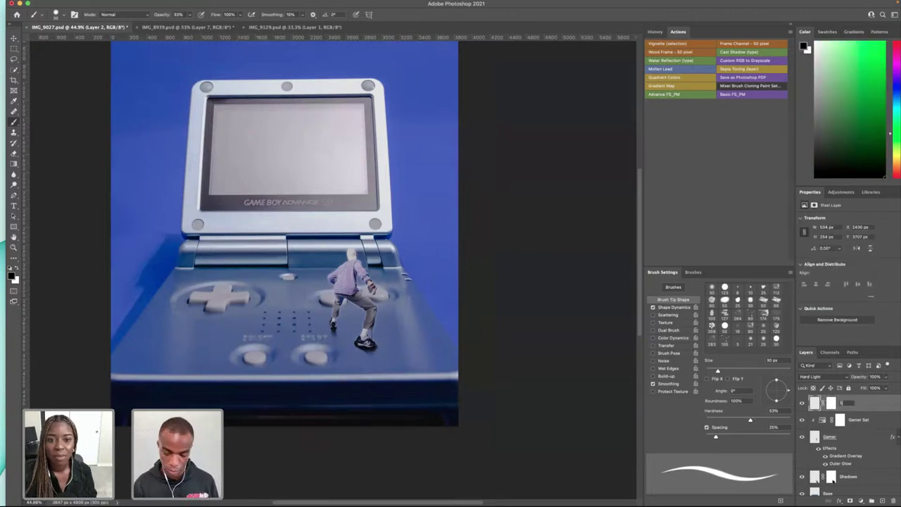
type("Shadow 2")
key("Return")
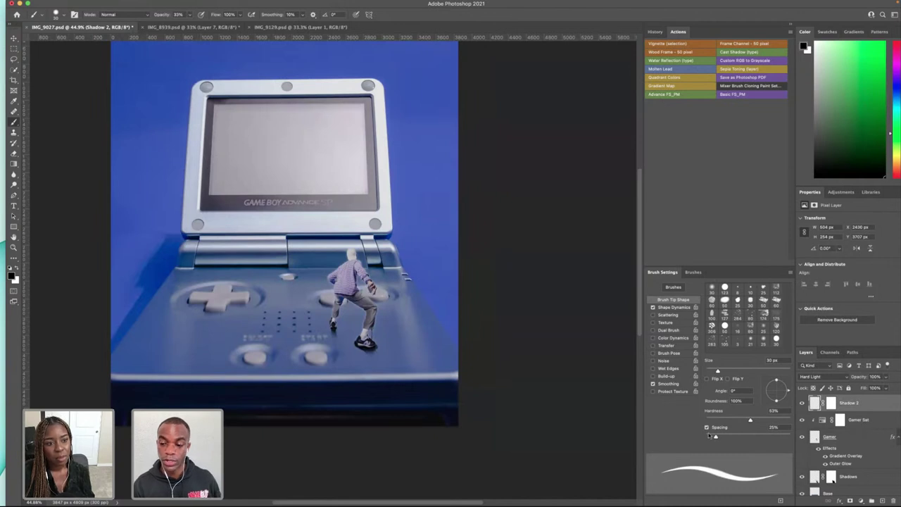
- Group the layers from Shadow 2 down to Shadows and name the group Gamer
scroll(841, 442, "down", 2)
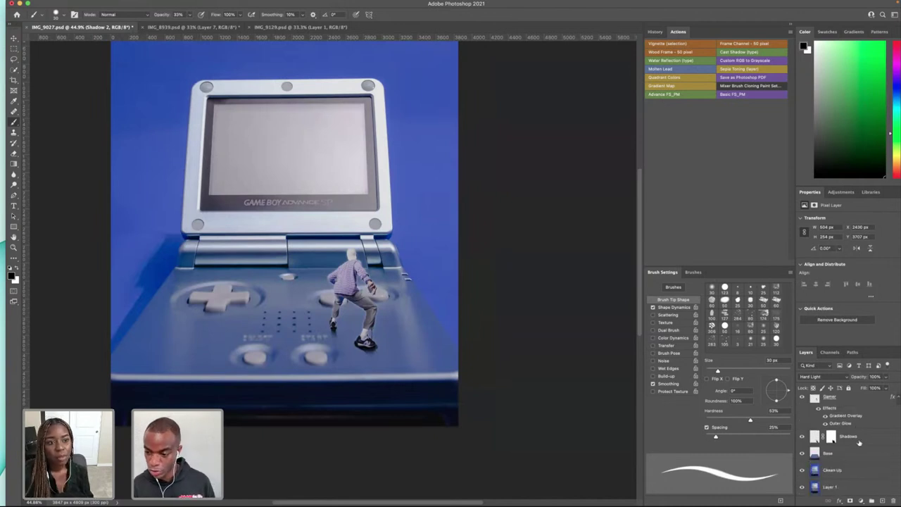
left_click(857, 437, "super")
scroll(858, 407, "up", 2)
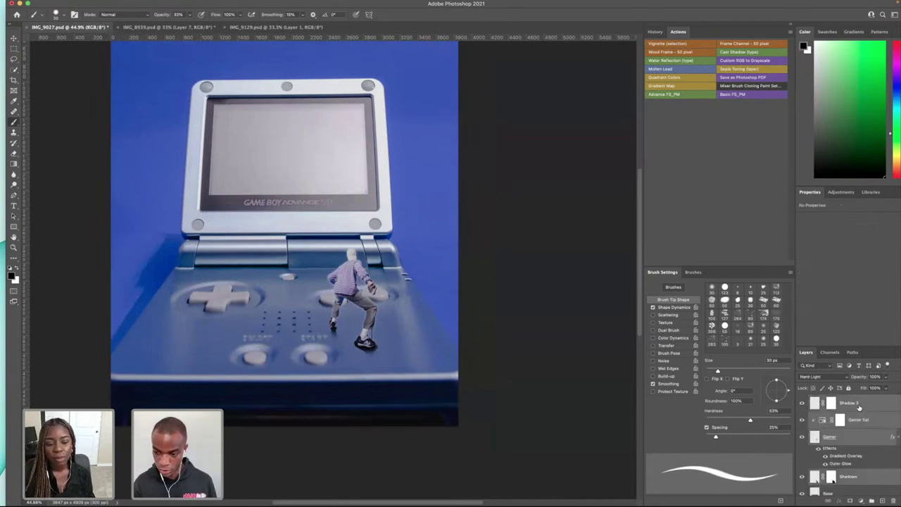
key("super+g")
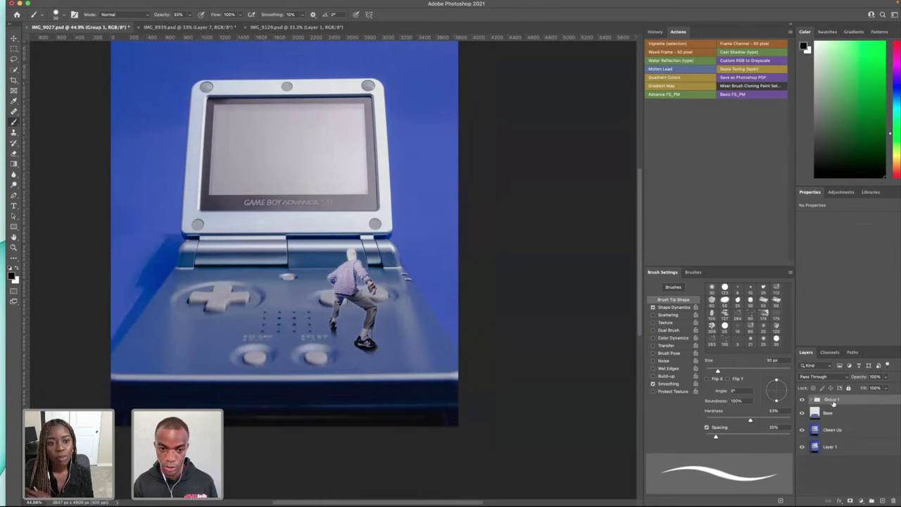
key("super+z")
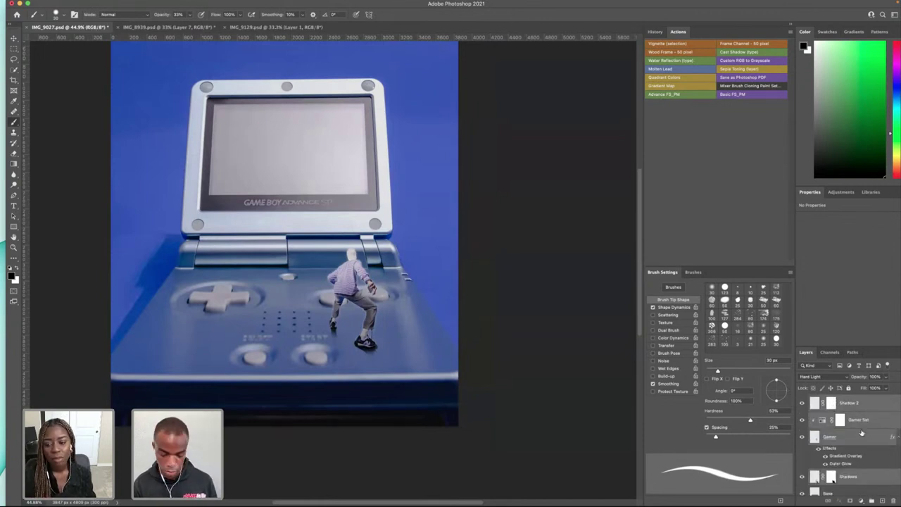
key("super+g")
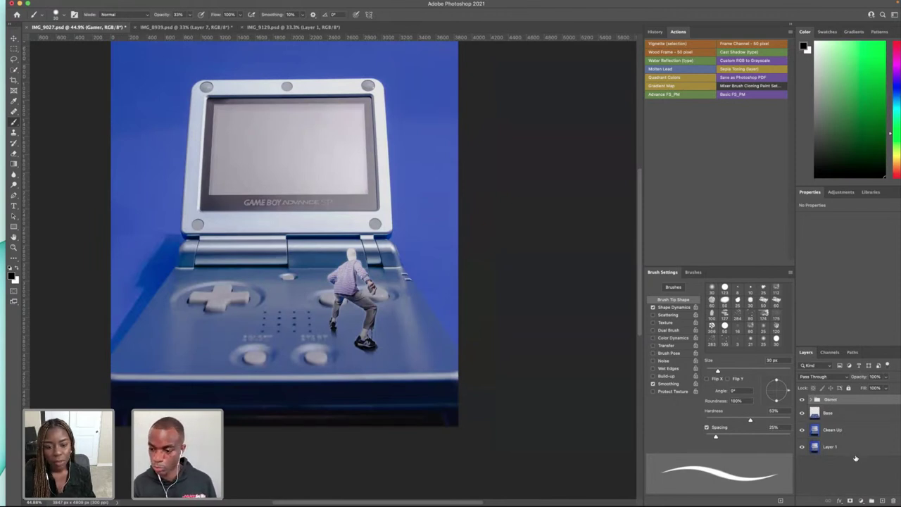
- Trace a closed four-sided Pen path around the Game Boy's display, reaching the outer side edges of its dark bezel
left_click(842, 435)
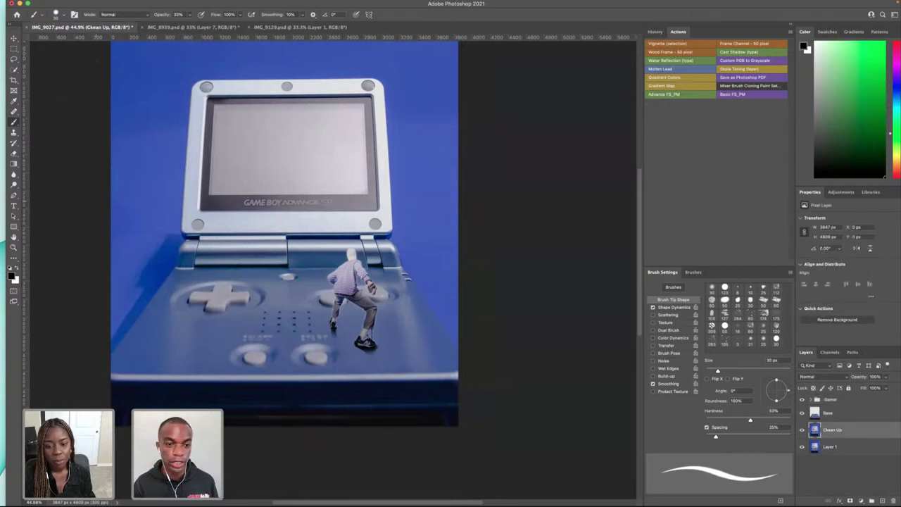
scroll(285, 267, "up", 3)
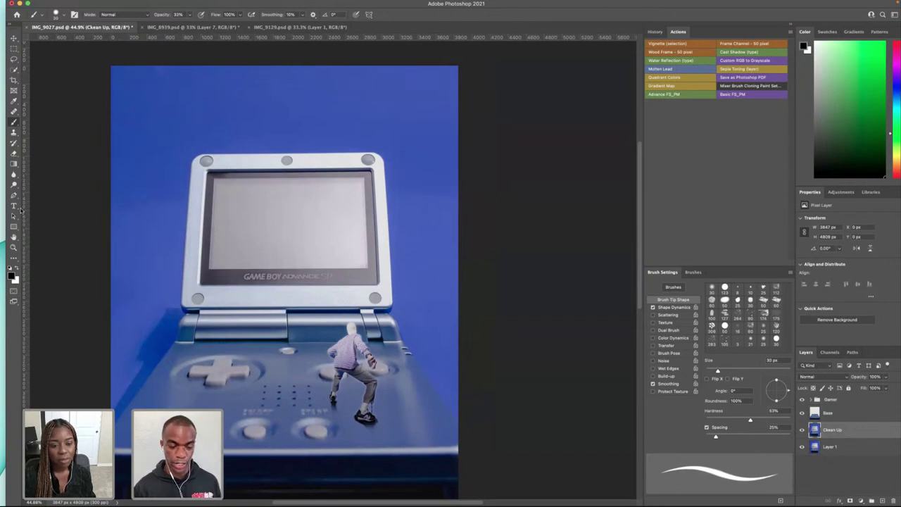
left_click(13, 195)
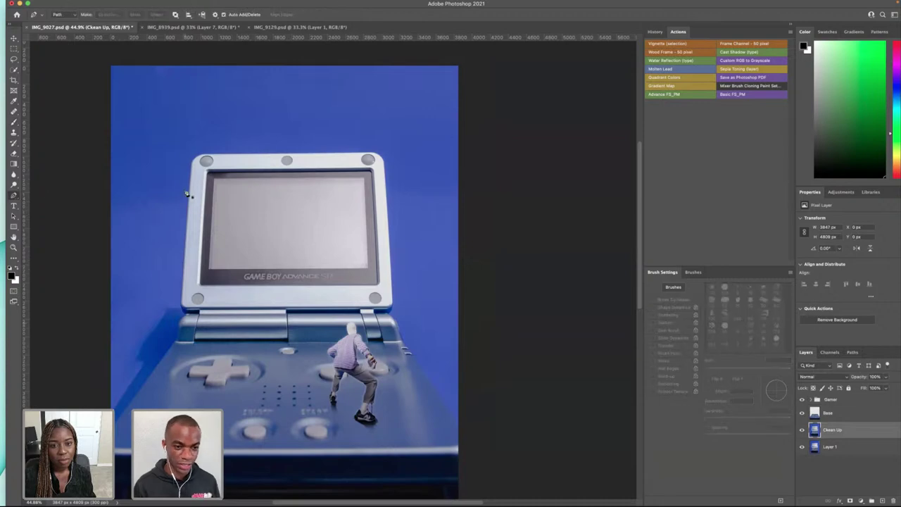
scroll(208, 202, "up", 2)
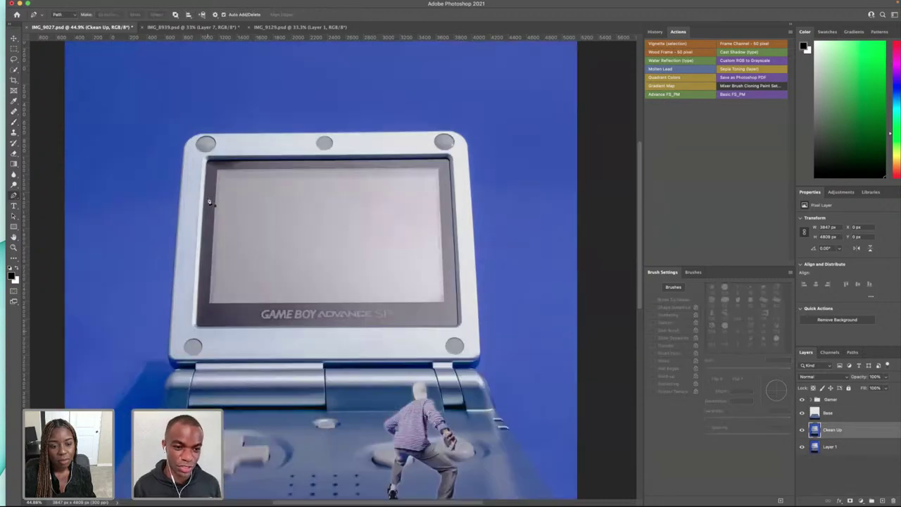
scroll(208, 202, "up", 3)
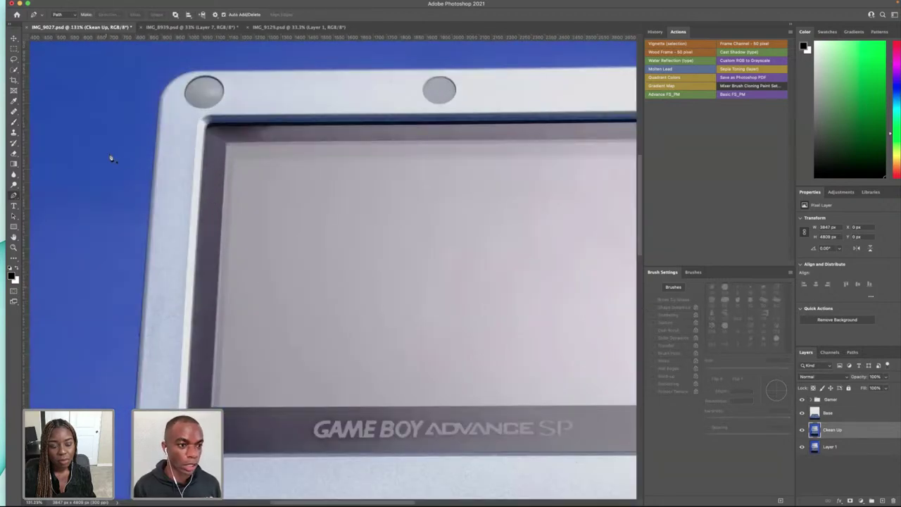
scroll(363, 187, "right", 3)
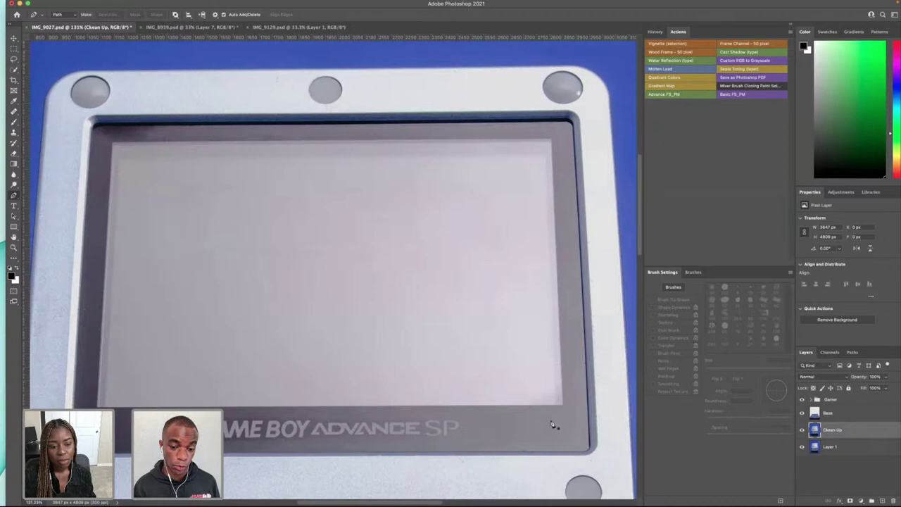
left_click(589, 409)
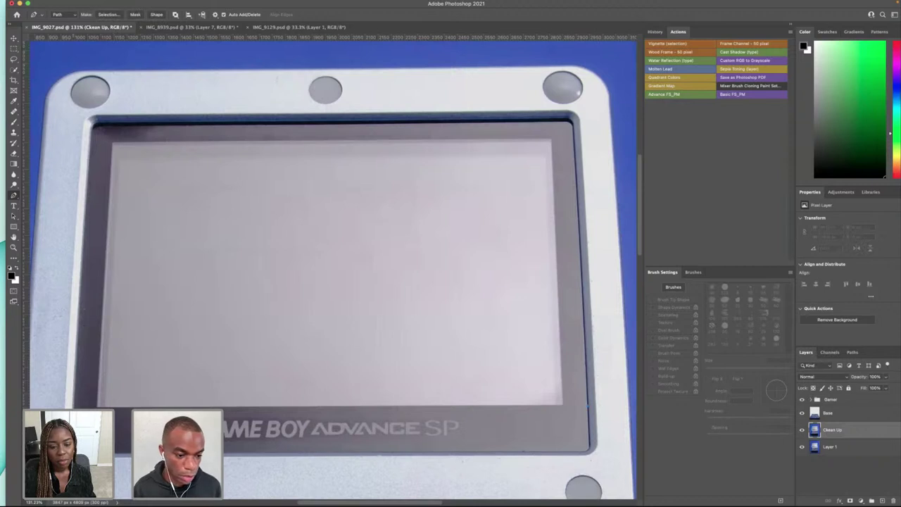
left_click(91, 140)
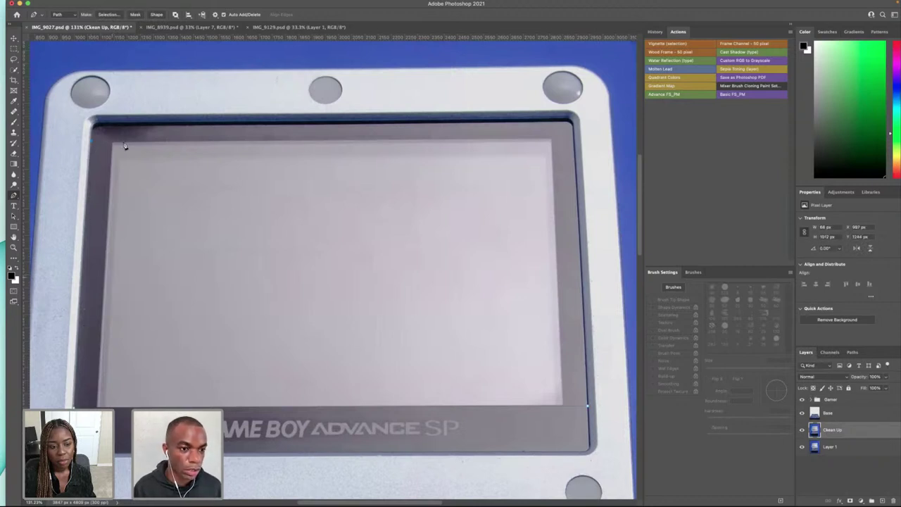
left_click(574, 141)
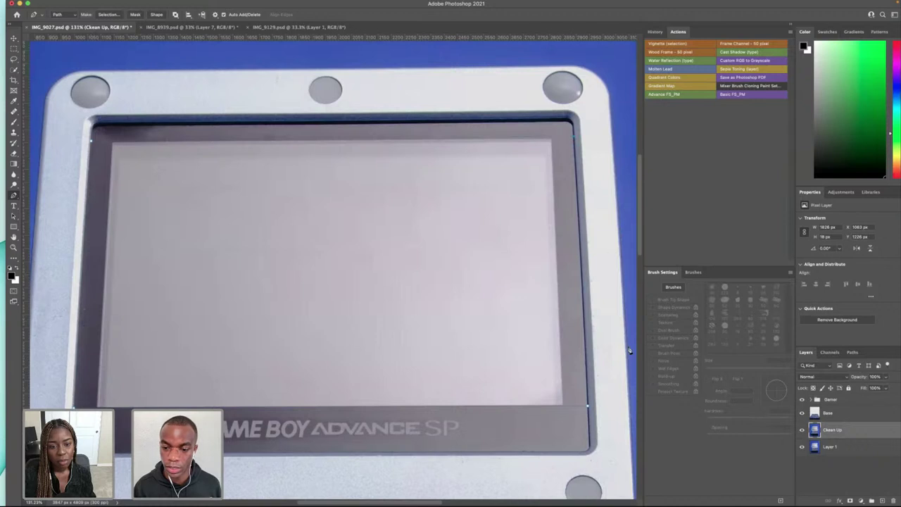
left_click(590, 410)
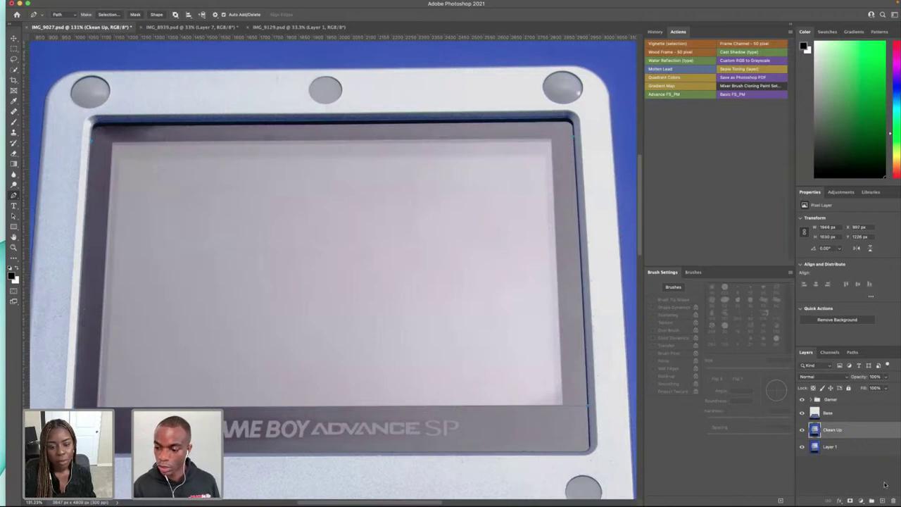
- Add an empty layer above the Gamer group and turn the screen path into a new selection with a 20-pixel feather radius
left_click(882, 499)
left_click_drag(830, 431, 826, 399)
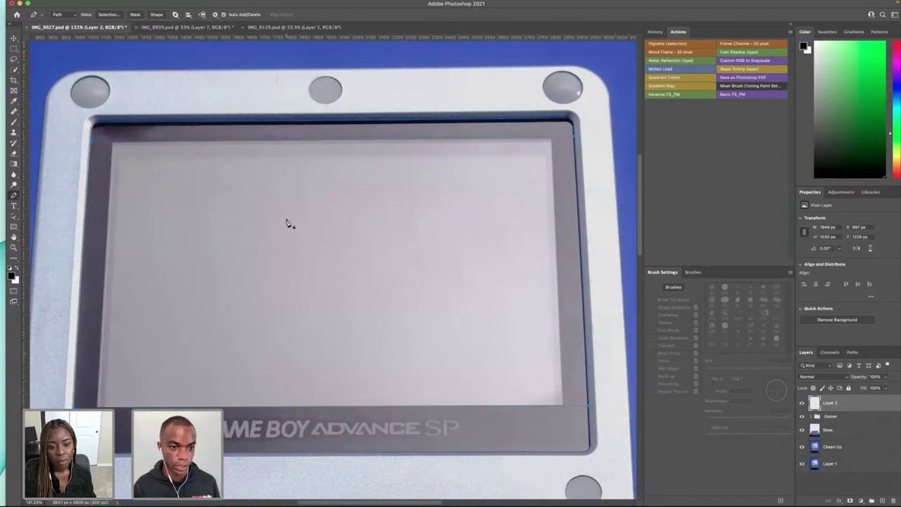
right_click(288, 222)
left_click(330, 257)
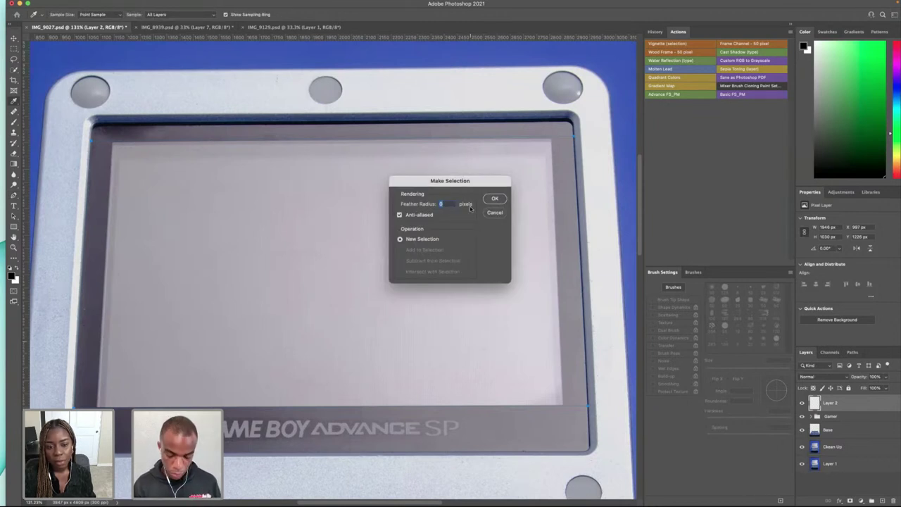
type("20")
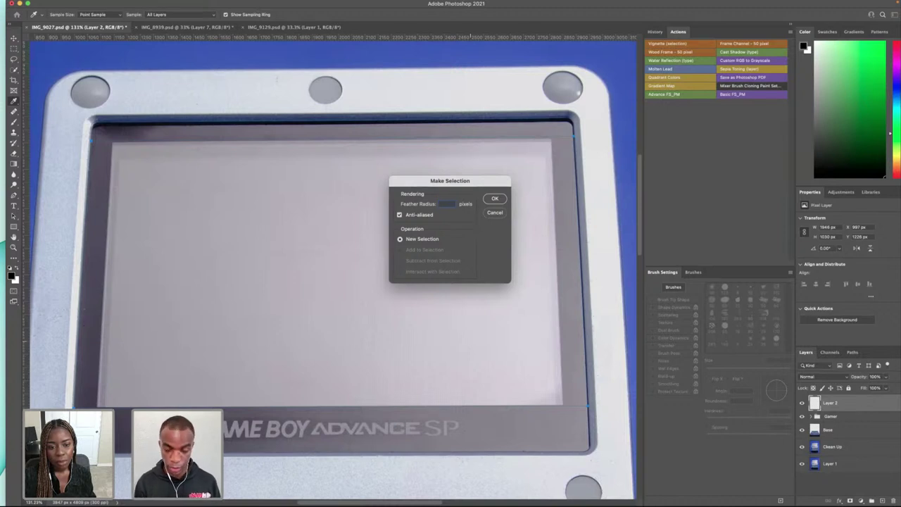
type("20")
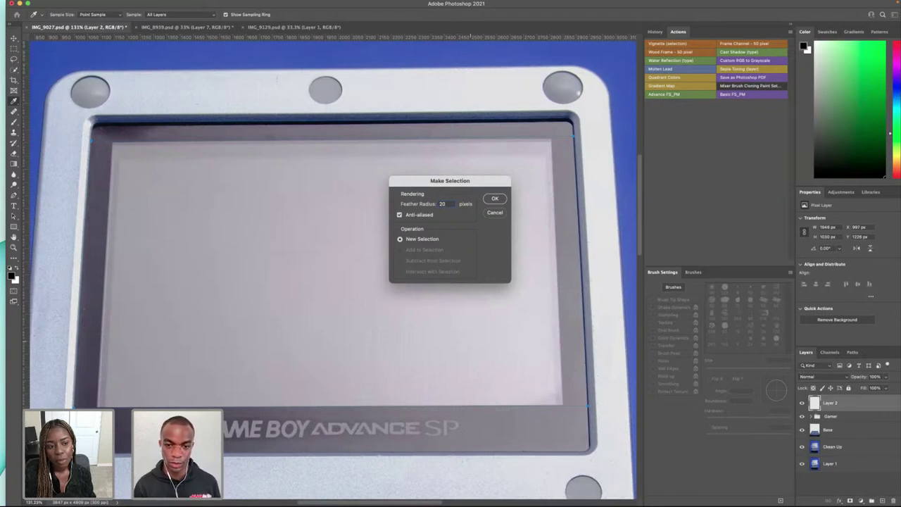
left_click(495, 199)
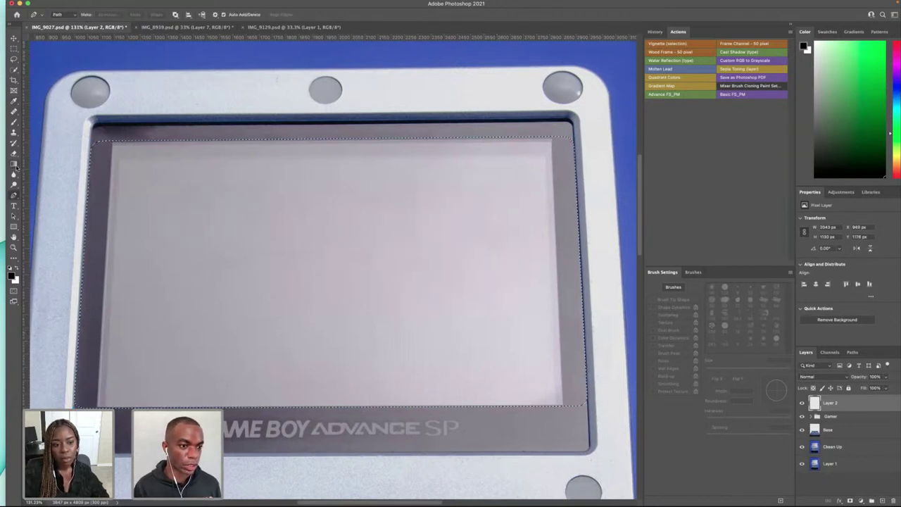
- Set the Gradient tool's green starting color stop to light blue bcd4ff, based on a color sampled from the Game Boy's frame
left_click(14, 166)
scroll(325, 267, "left", 1)
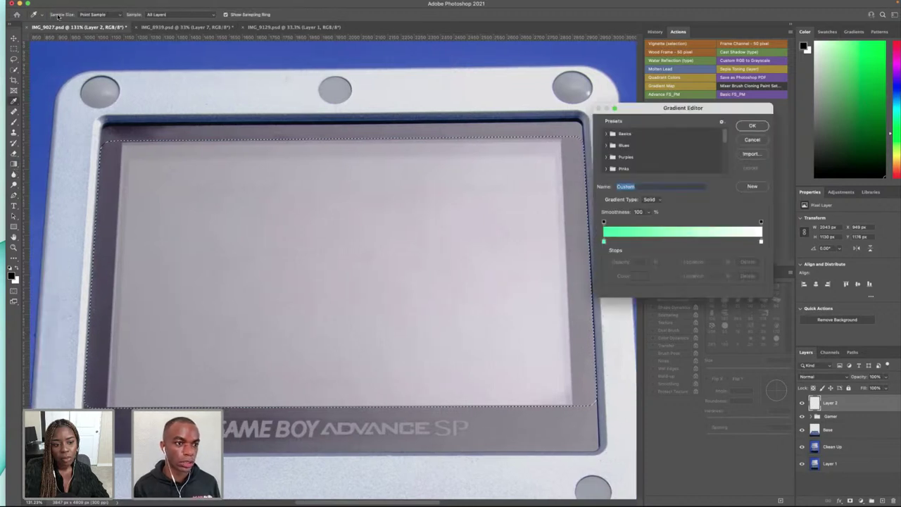
left_click(64, 14)
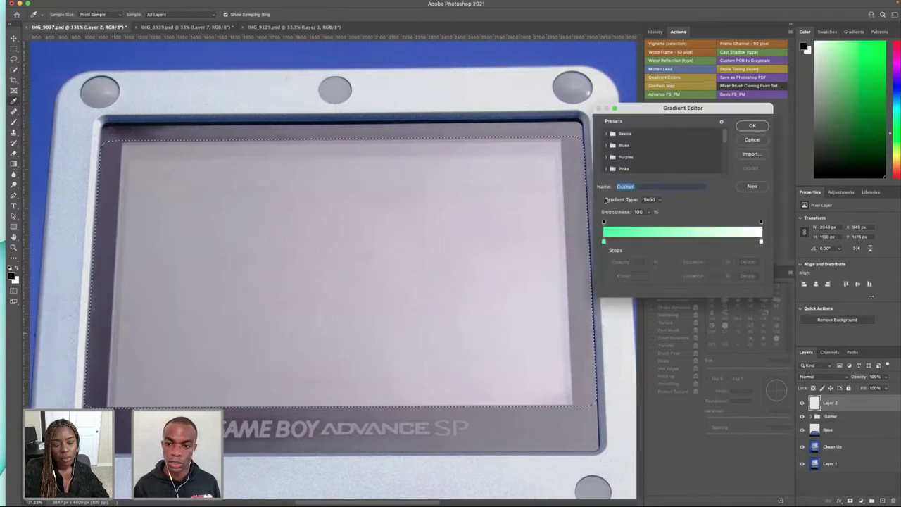
left_click(603, 241)
left_click(639, 275)
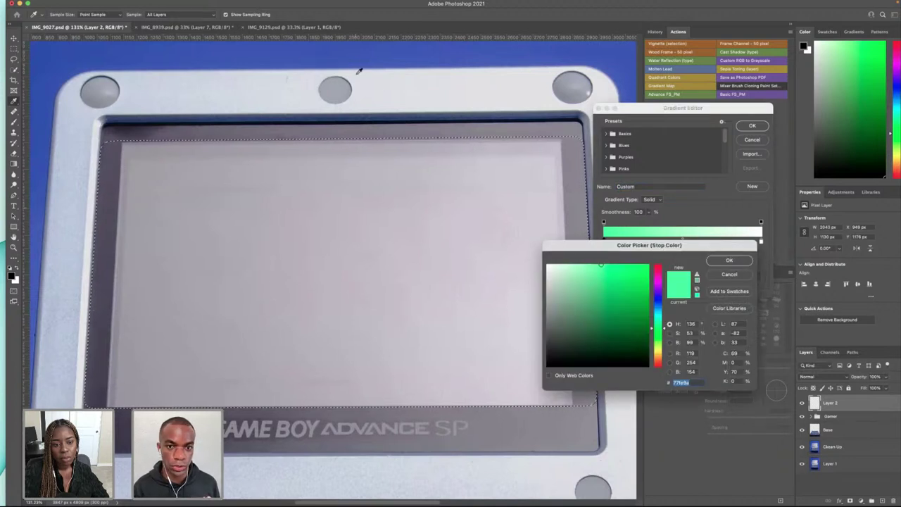
left_click(87, 189)
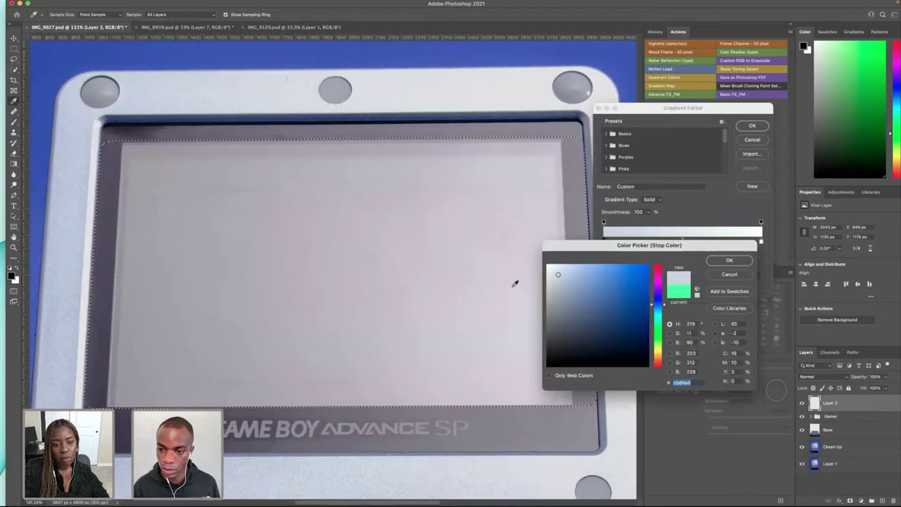
left_click_drag(556, 274, 572, 264)
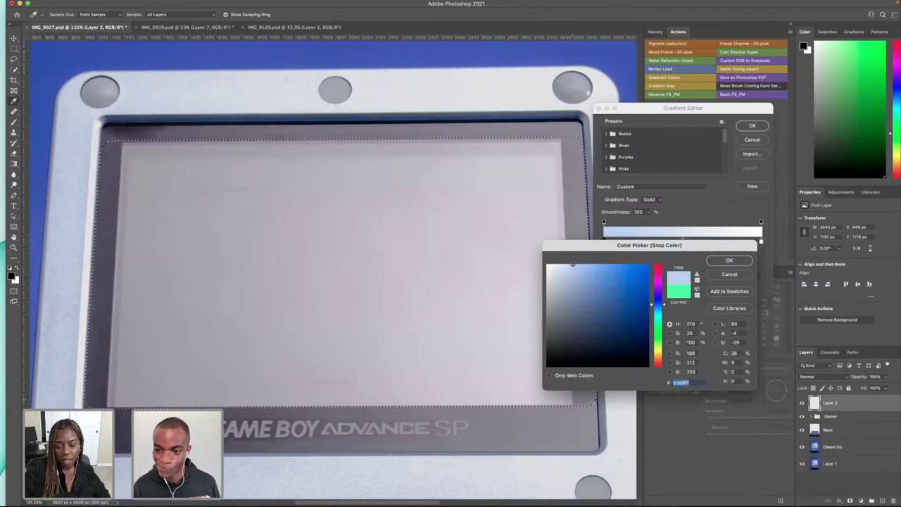
left_click(729, 260)
- Open the color of the gradient's white end stop for editing
scroll(211, 273, "down", 5)
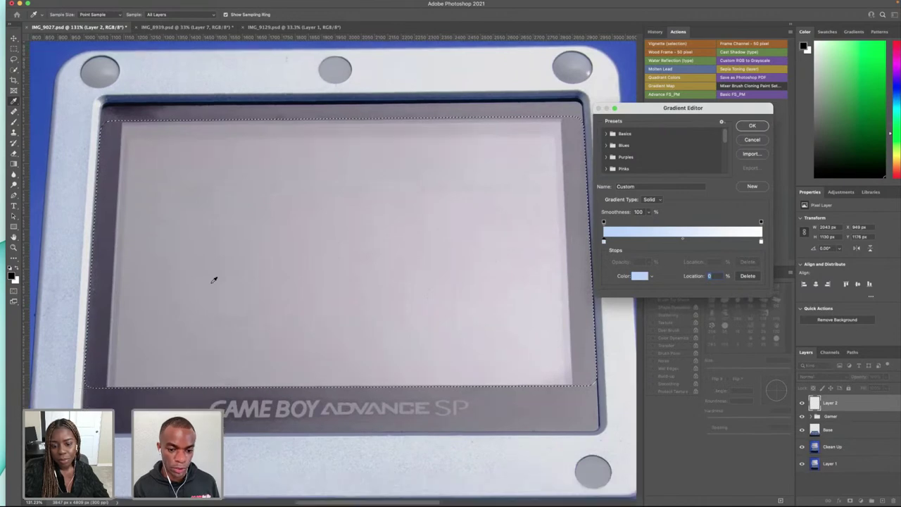
scroll(342, 256, "right", 5)
scroll(221, 272, "up", 3)
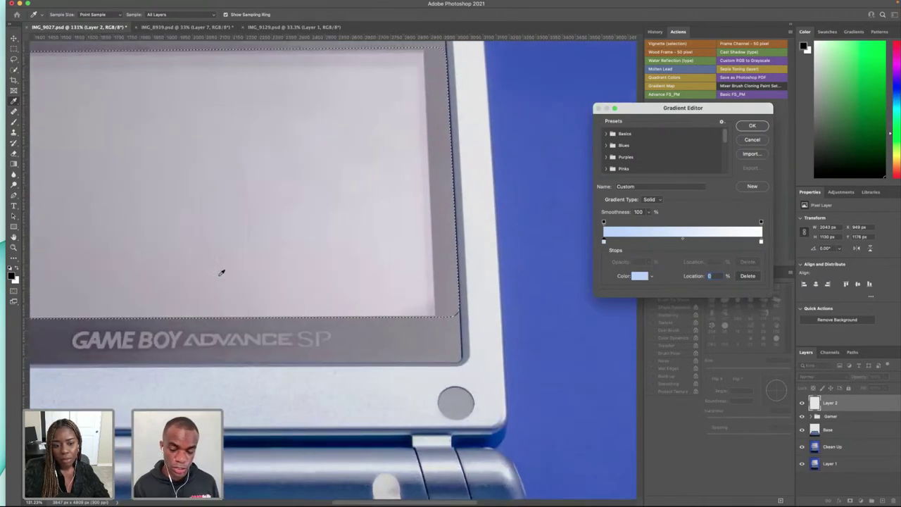
scroll(221, 271, "left", 5)
scroll(222, 273, "left", 2)
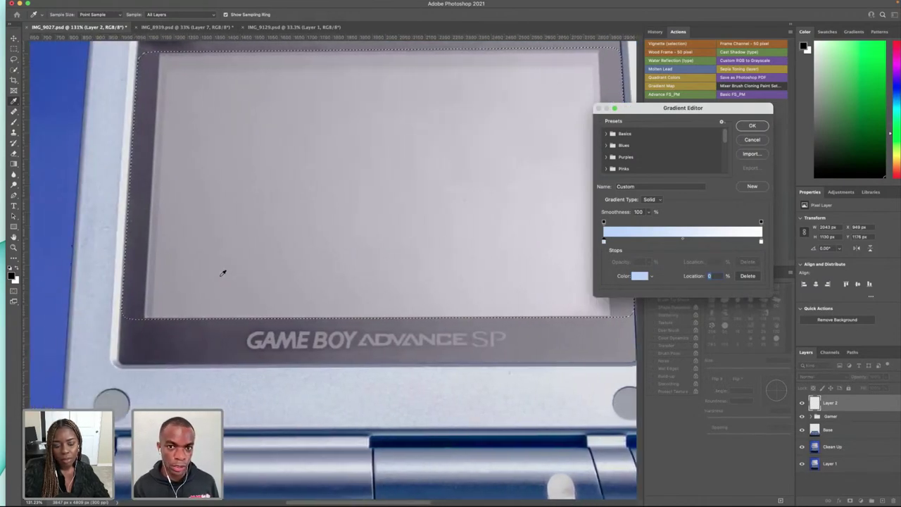
scroll(223, 273, "right", 3)
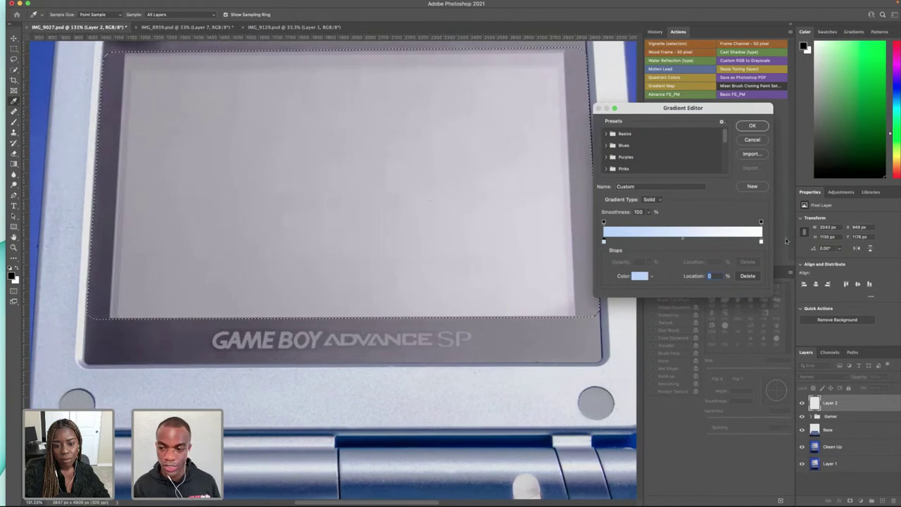
double_click(759, 242)
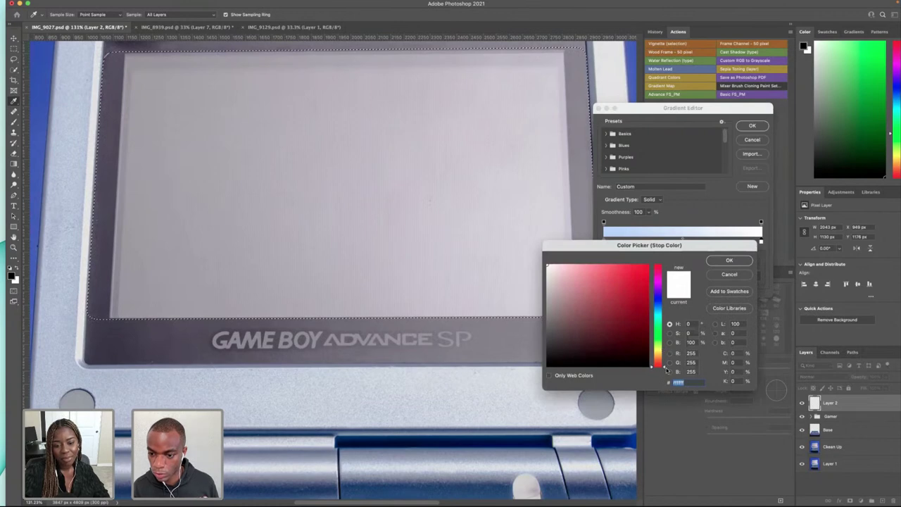
- Set the gradient's end colour stop to a pale yellow and accept the edited gradient
left_click_drag(659, 365, 658, 351)
left_click(574, 265)
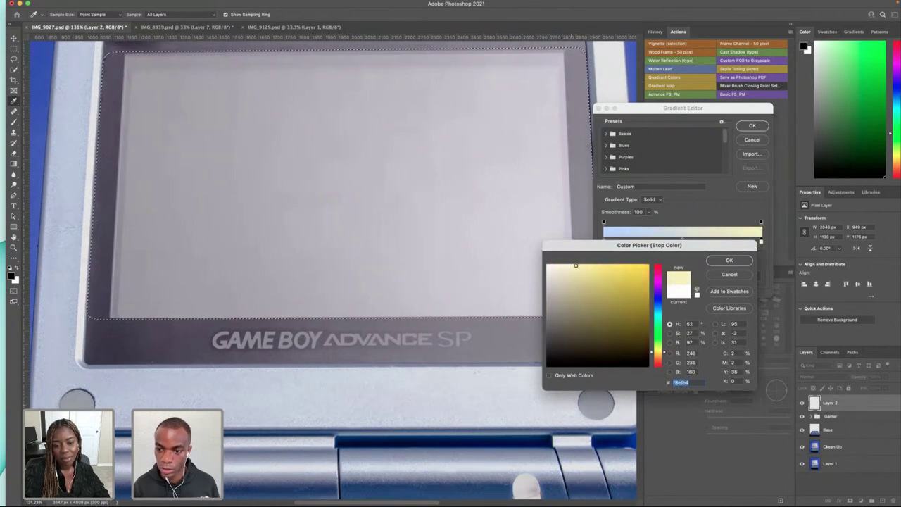
left_click(727, 260)
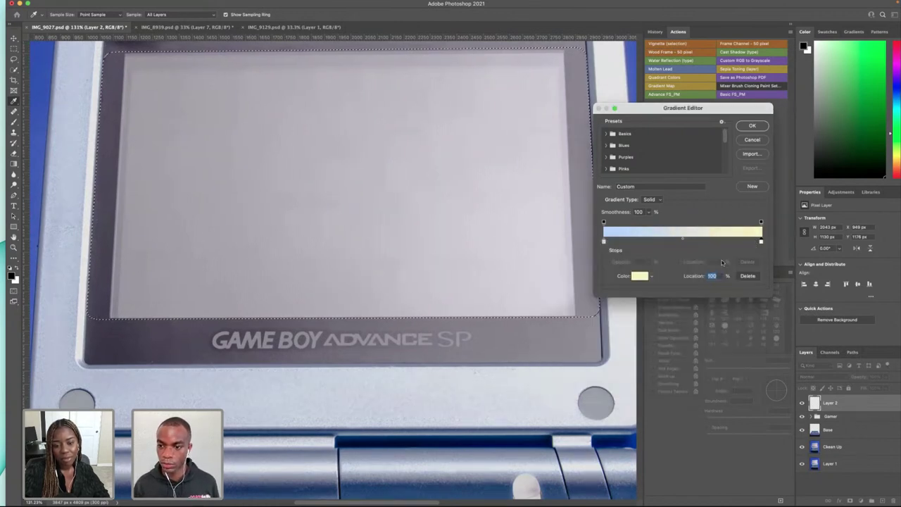
left_click(753, 125)
- Fill the selected Game Boy screen area on Layer 2 with a horizontal light-blue-to-yellow gradient, and deselect
key("ctrl+0")
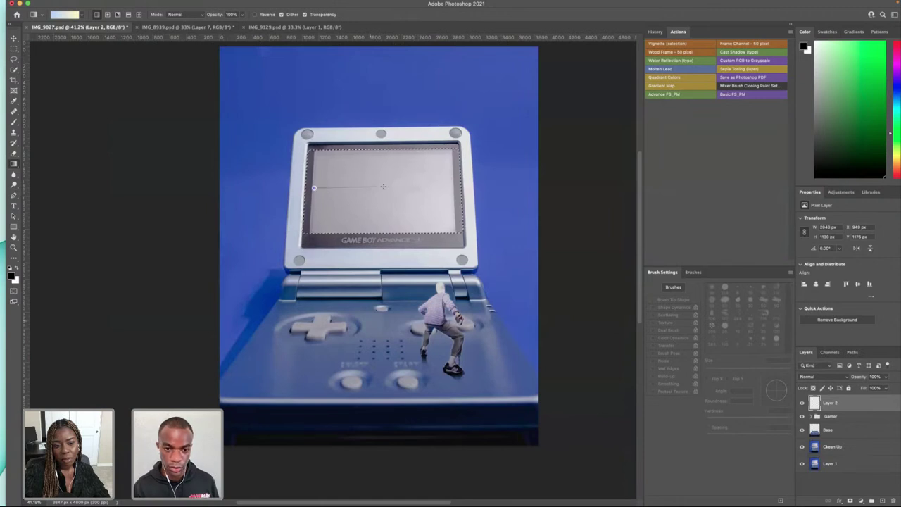
left_click_drag(383, 187, 441, 189)
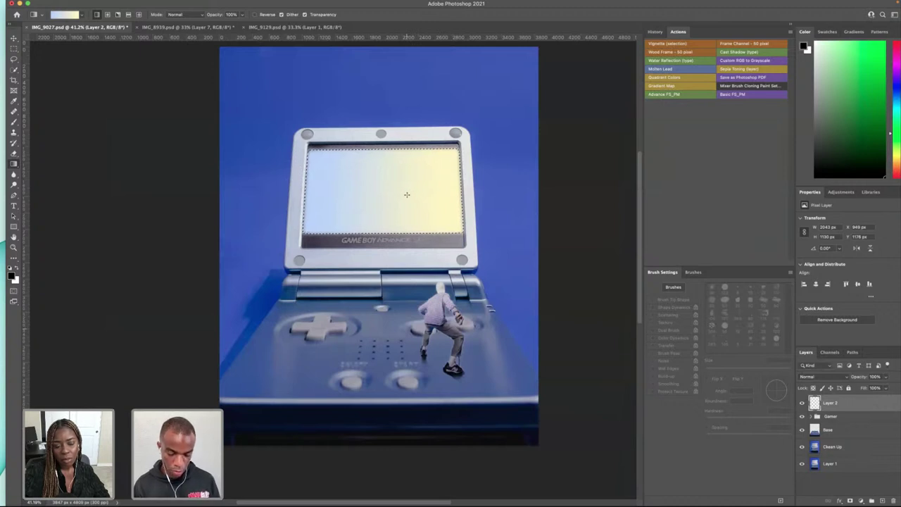
scroll(401, 194, "down", 1)
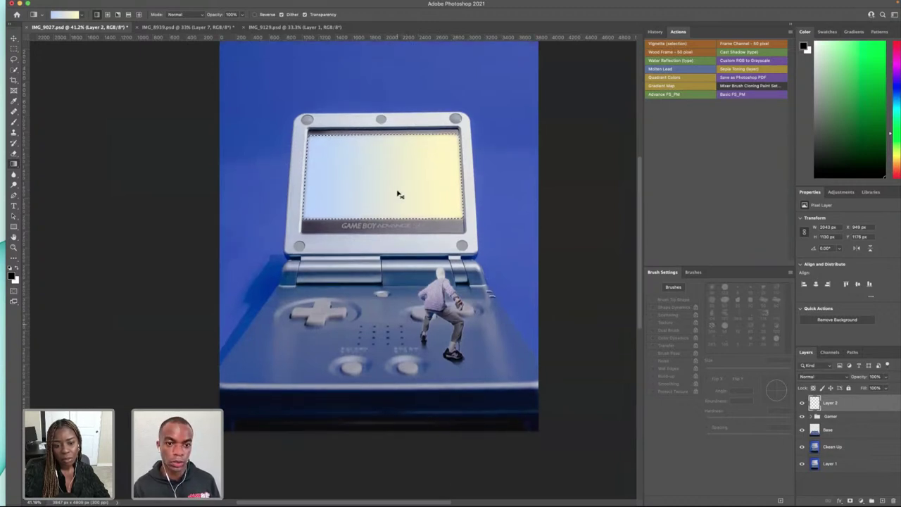
key("ctrl+d")
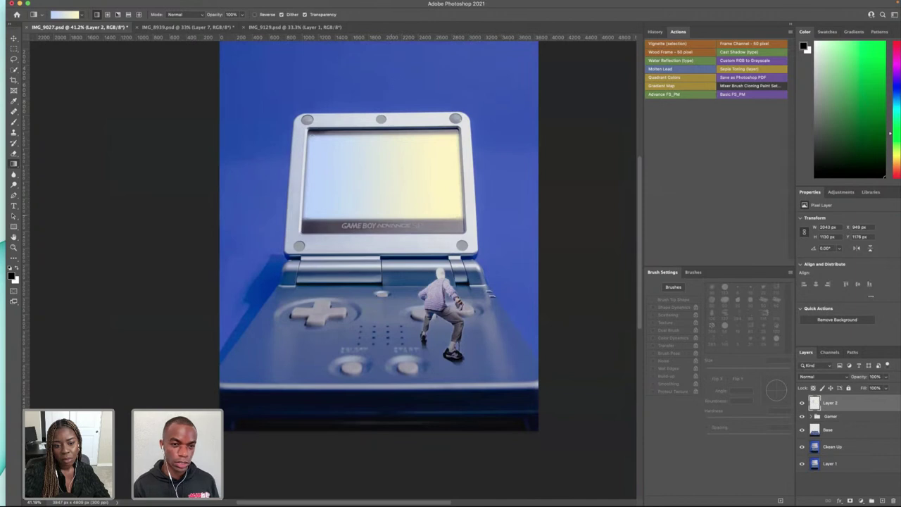
- Apply a Motion Blur to the gradient on Layer 2 at an angle of -1° with a distance of about 1430 pixels
mouse_move(344, 2)
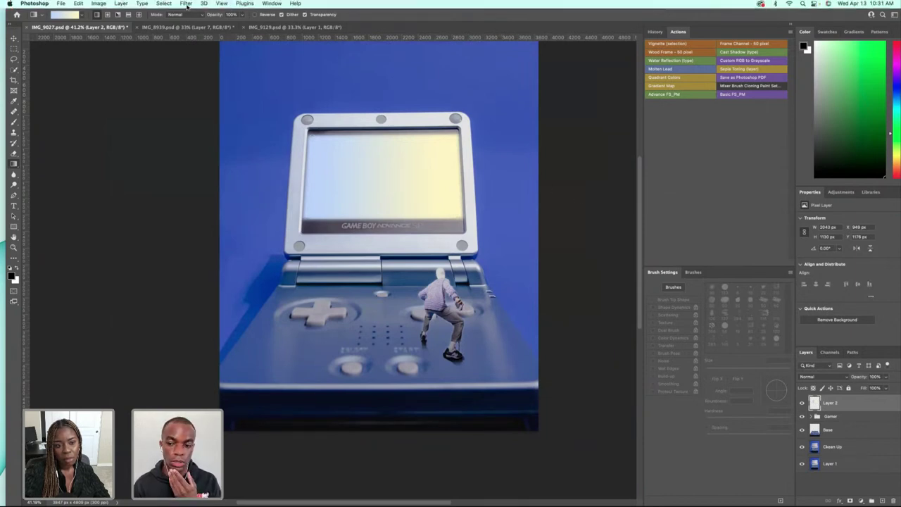
left_click(186, 3)
mouse_move(261, 109)
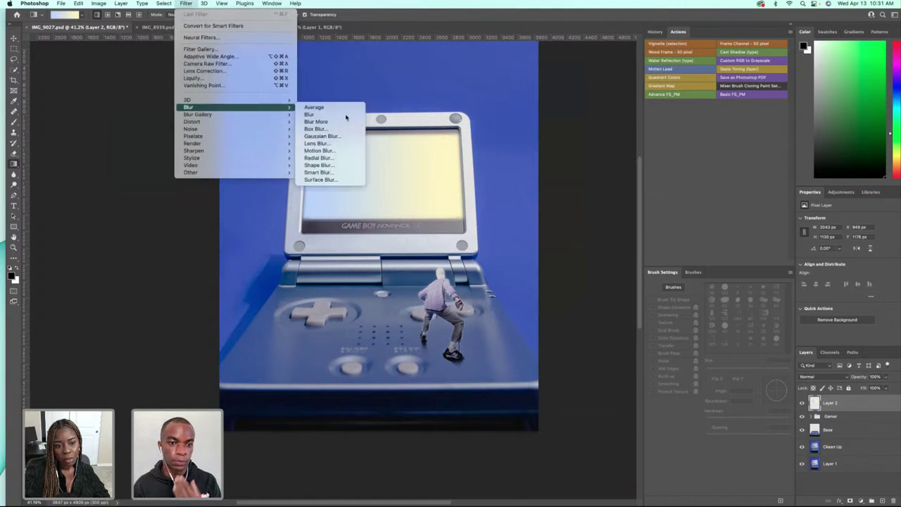
left_click(338, 152)
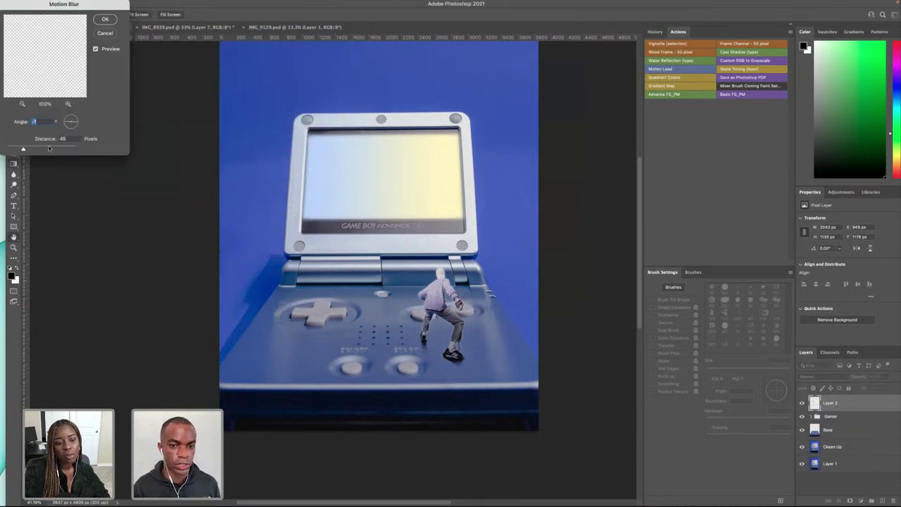
left_click(48, 148)
left_click_drag(51, 148, 64, 149)
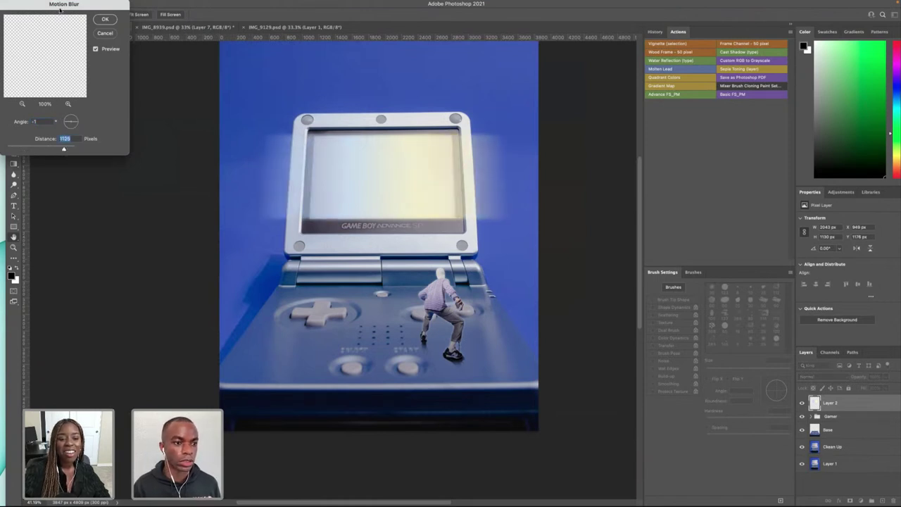
left_click_drag(60, 10, 118, 30)
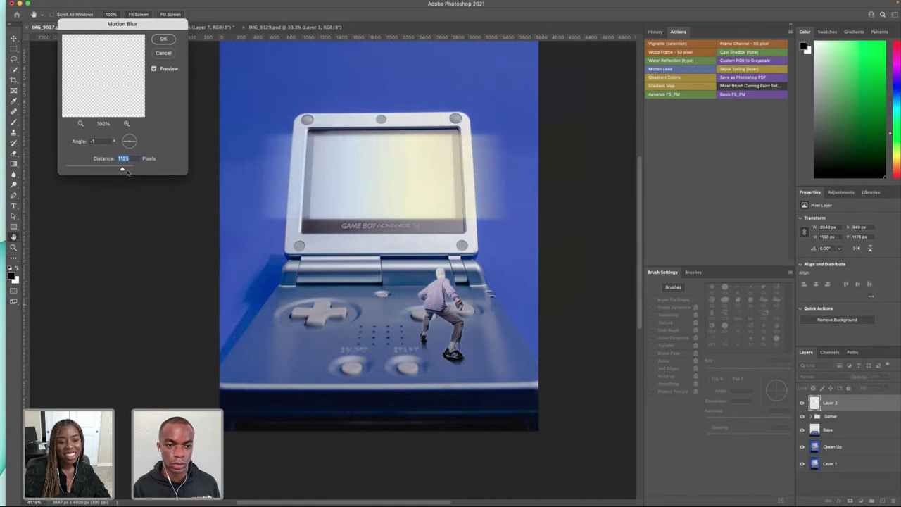
mouse_move(128, 169)
left_mouse_down()
mouse_move(118, 170)
mouse_move(125, 167)
left_mouse_up()
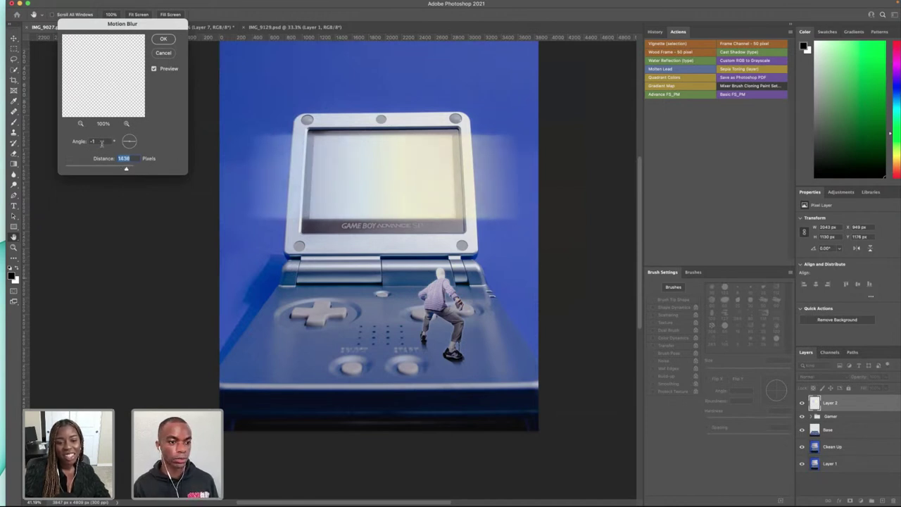
left_click(101, 142)
key("Return")
key("g")
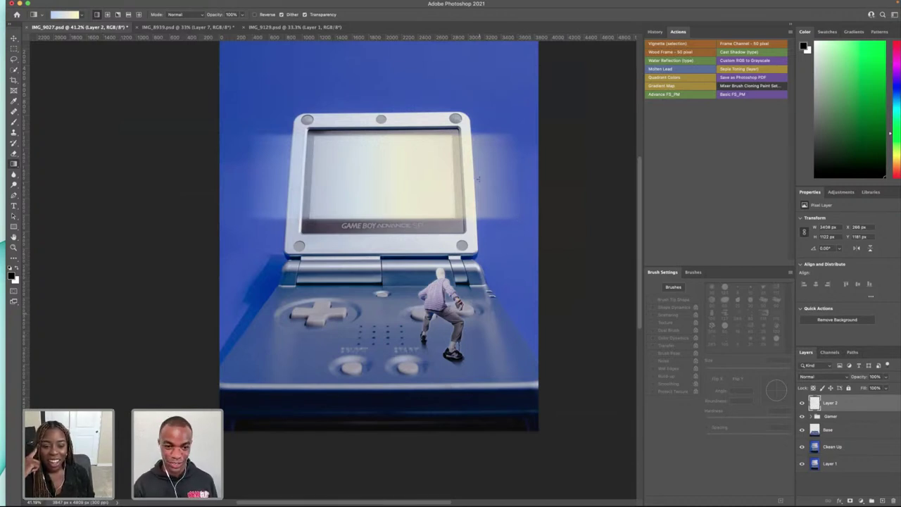
- Add an Outer Glow layer style to the Base layer
scroll(478, 180, "up", 3)
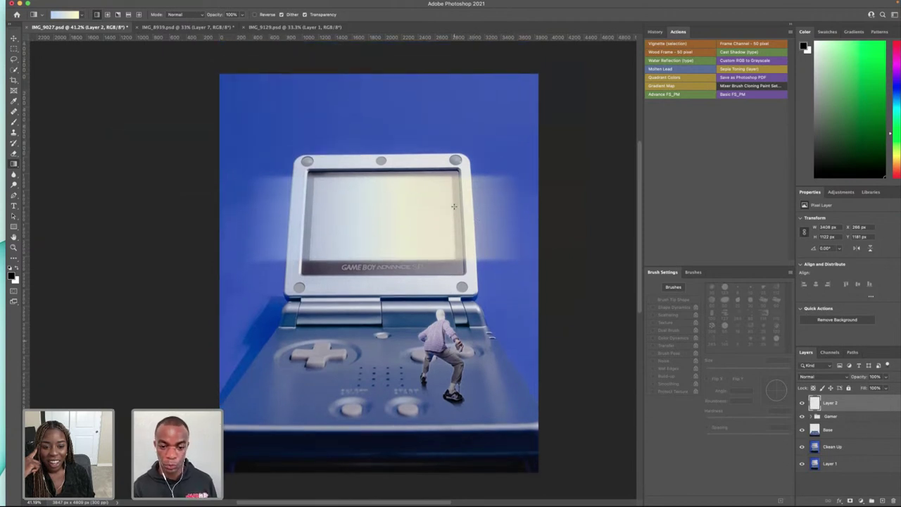
left_click(833, 450)
right_click(837, 432)
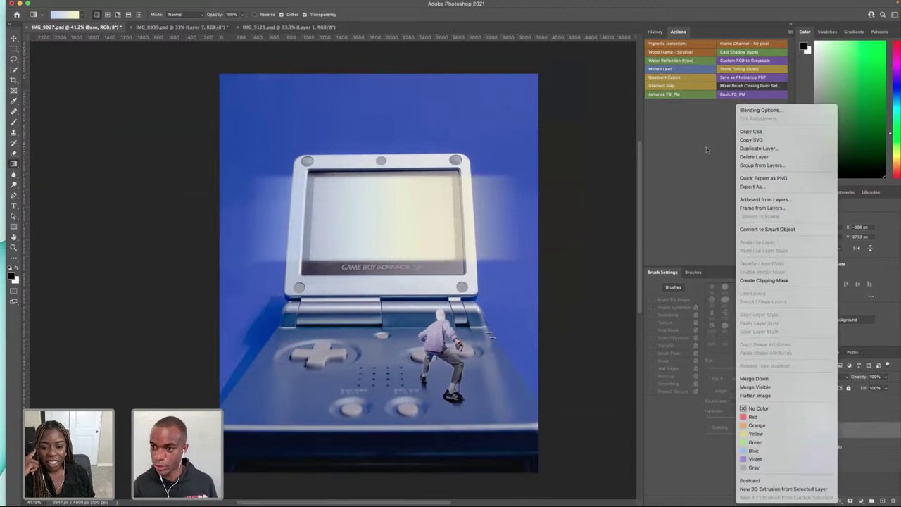
left_click(771, 110)
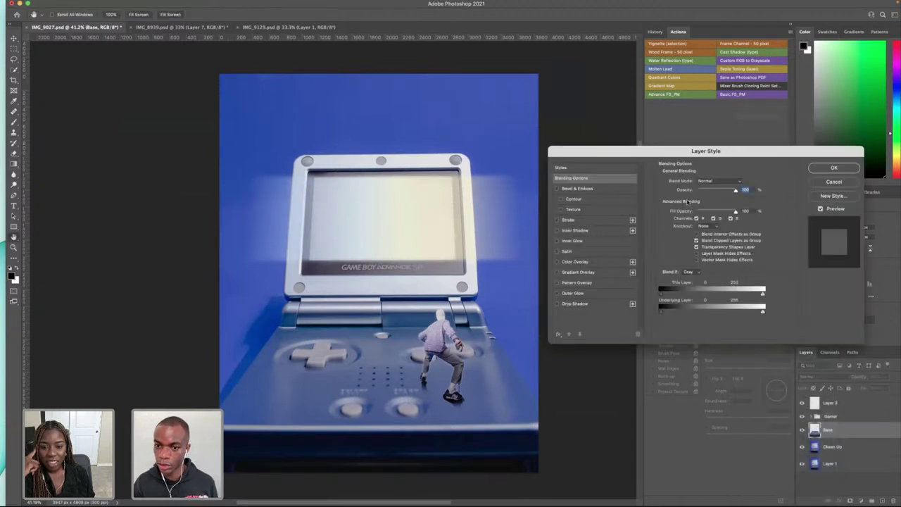
left_click(557, 293)
left_click(597, 291)
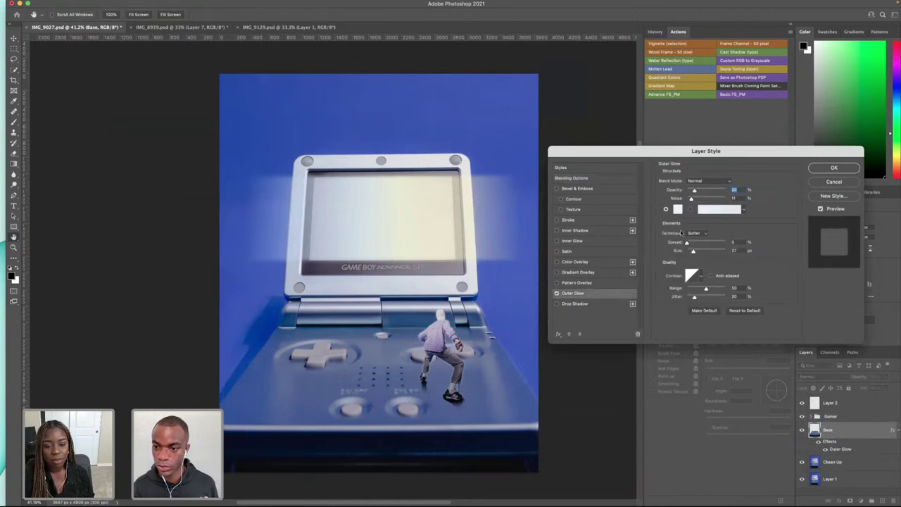
- Set the Outer Glow's opacity to 54%, noise to 17%, spread to 35% and size to 32 px
left_click(707, 201)
left_click_drag(698, 191, 699, 193)
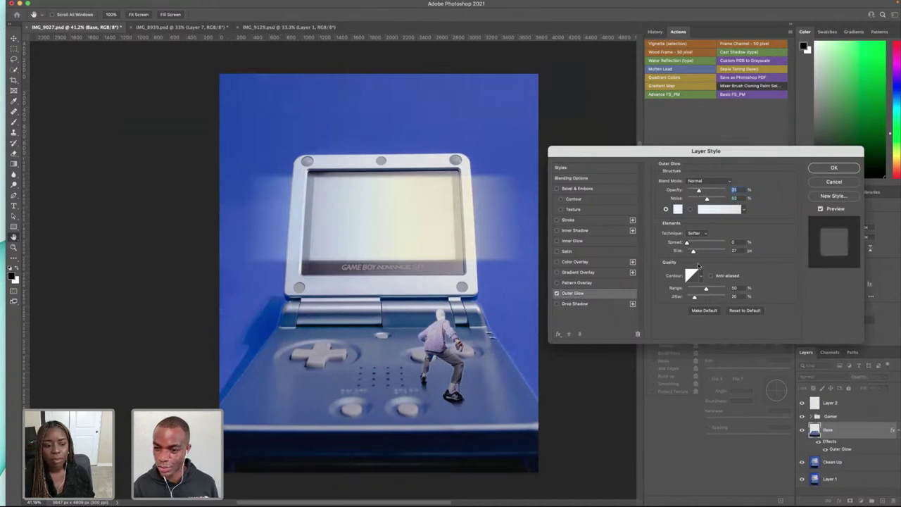
left_click_drag(687, 242, 700, 243)
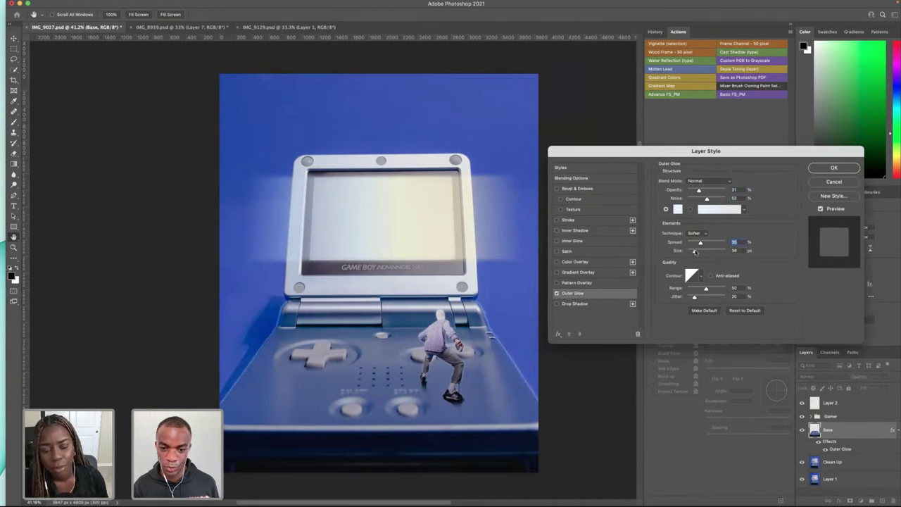
left_click(694, 251)
left_click_drag(698, 191, 707, 193)
left_click(693, 199)
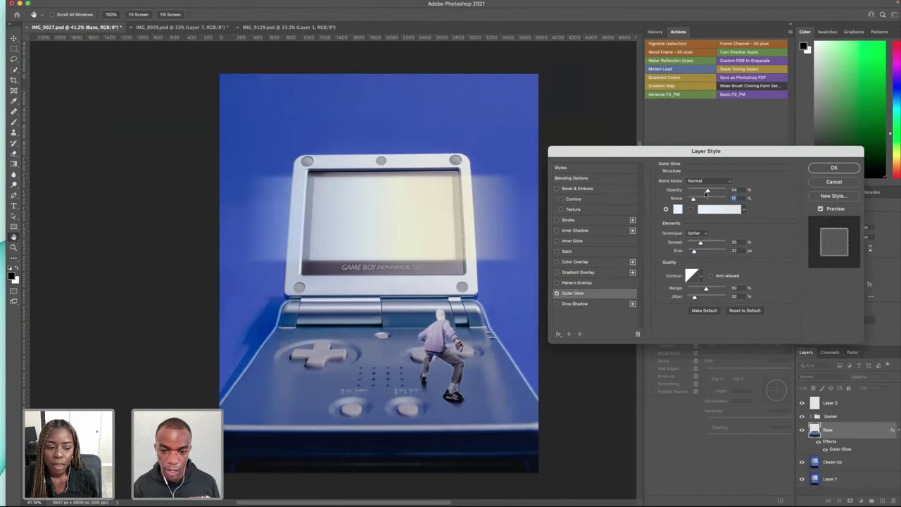
- Try a stronger glow along the console's edge with 55% opacity, 55% spread and a size of about 75 px
scroll(510, 345, "up", 5)
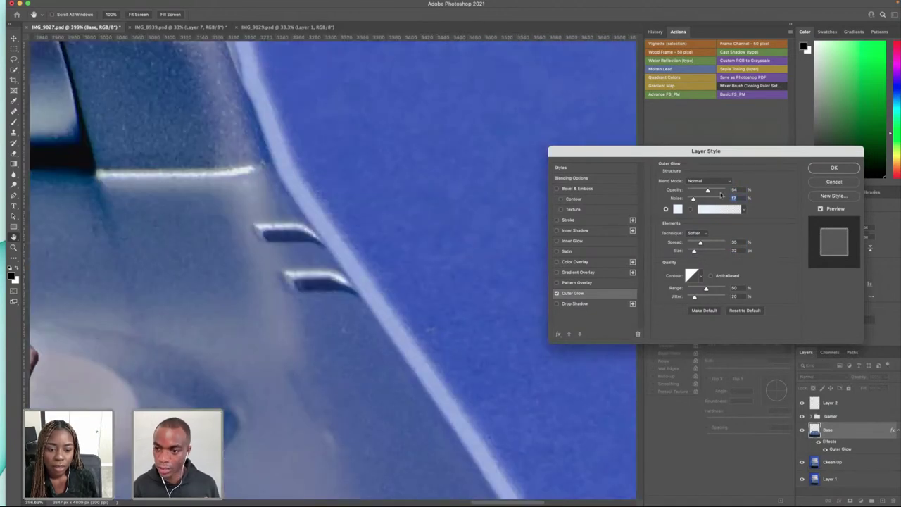
left_click_drag(712, 191, 708, 191)
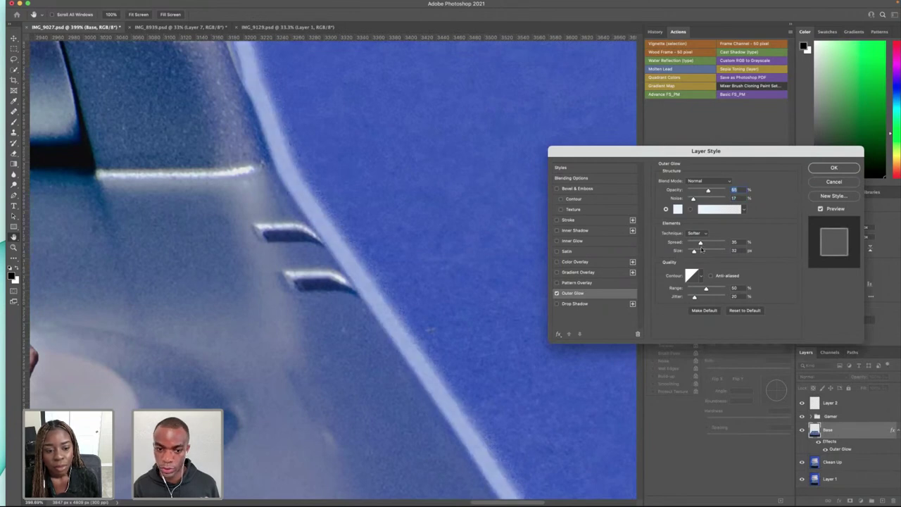
left_click_drag(702, 244, 715, 244)
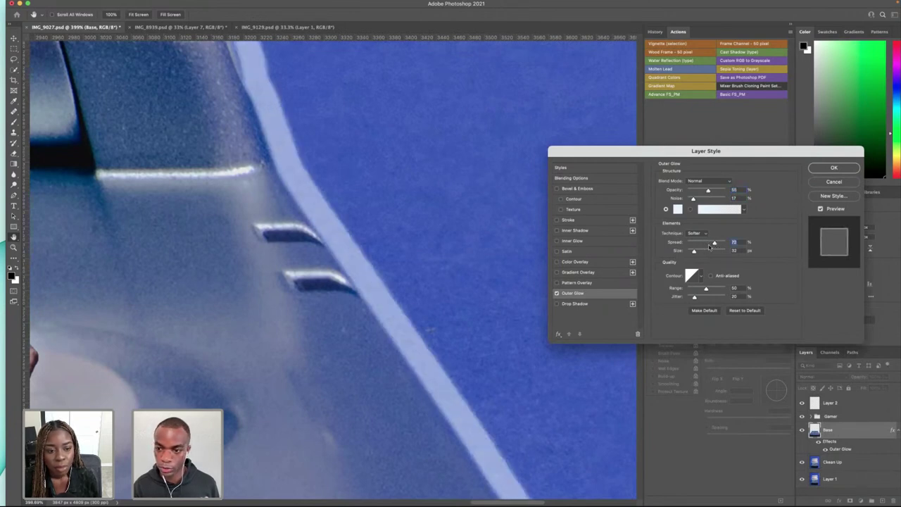
left_click(702, 252)
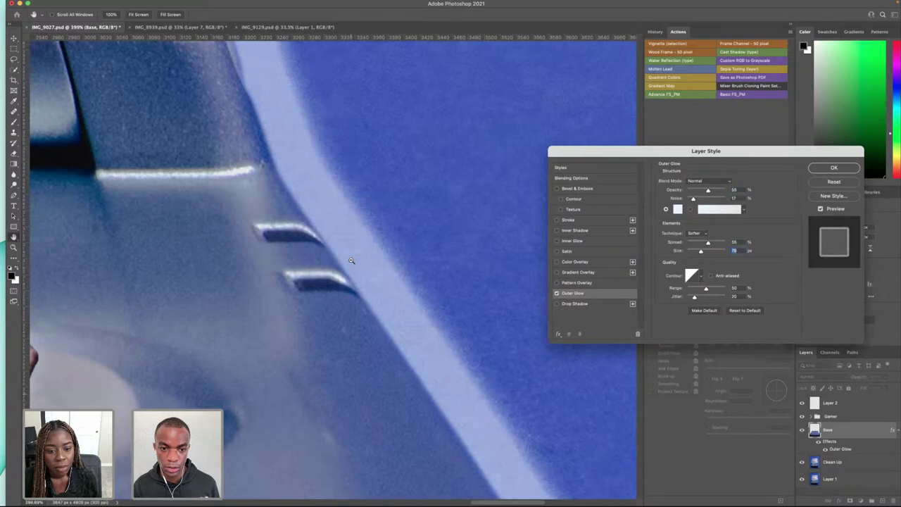
left_click_drag(352, 259, 228, 273)
scroll(228, 273, "up", 1)
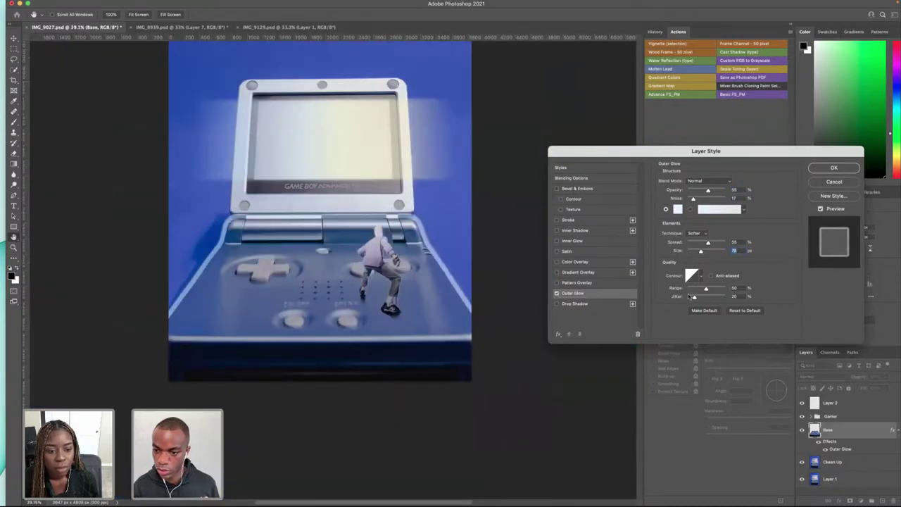
- Set the glow's spread to 22%, size to about 92 px and opacity to 41%, and apply the layer style
left_click(696, 243)
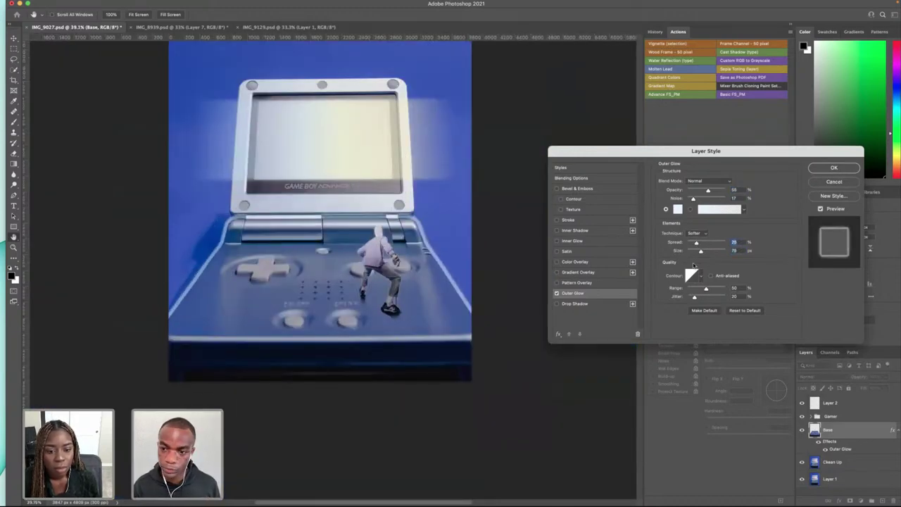
left_click(693, 250)
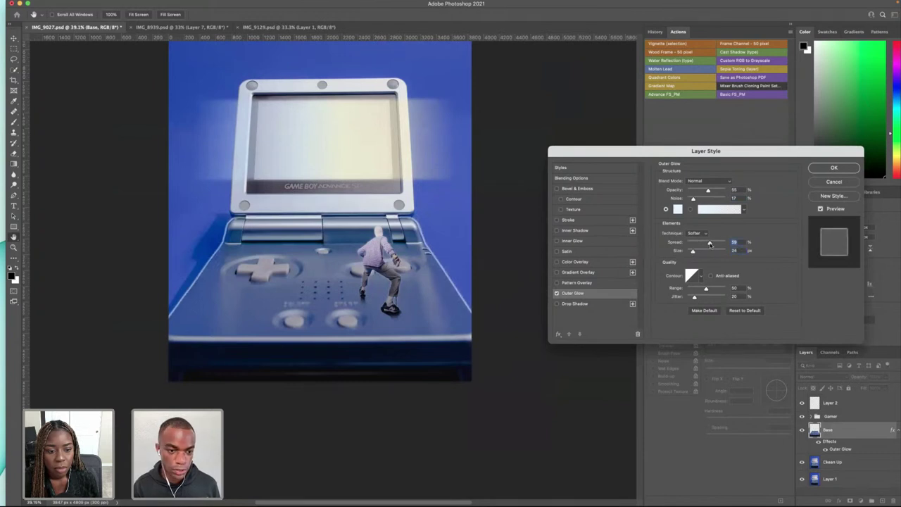
left_click(710, 242)
left_click(696, 242)
left_click(702, 251)
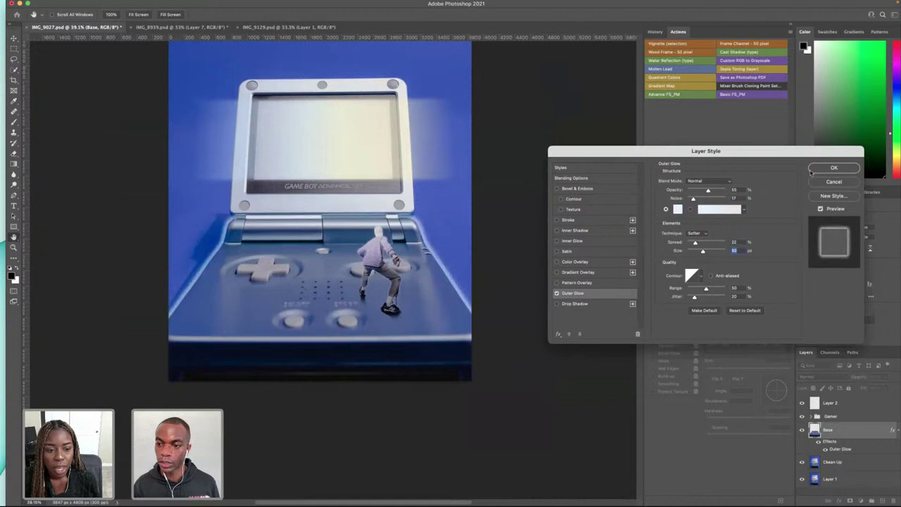
left_click(701, 191)
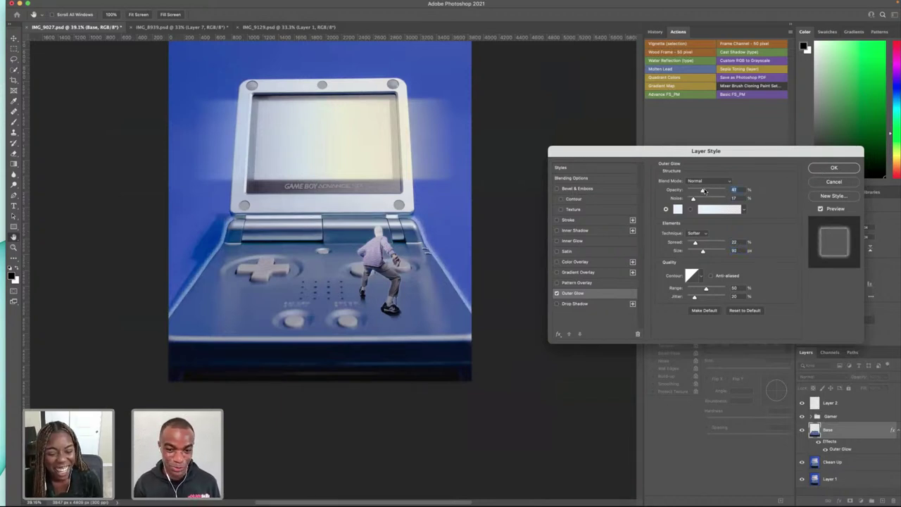
left_click(833, 167)
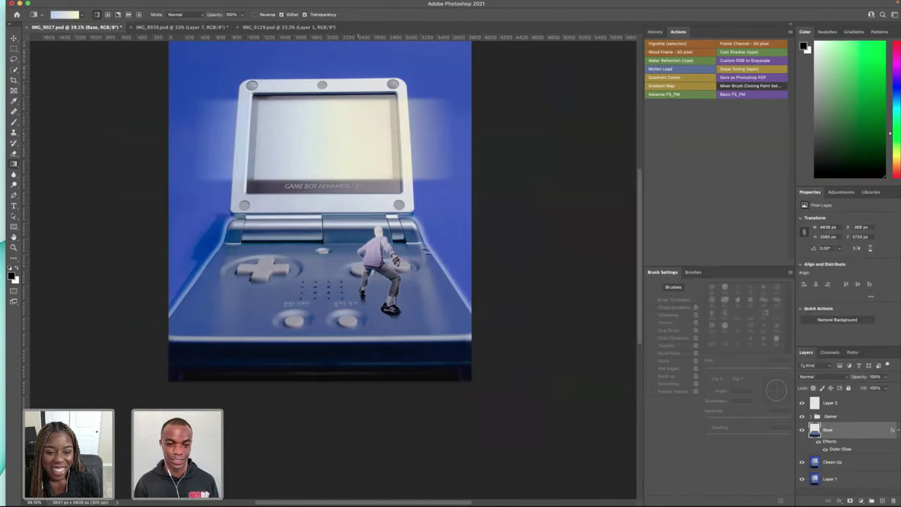
- Select the clean-up layer beneath Base and enlarge the Clone Stamp brush to 150 px
key("g")
scroll(321, 240, "up", 2)
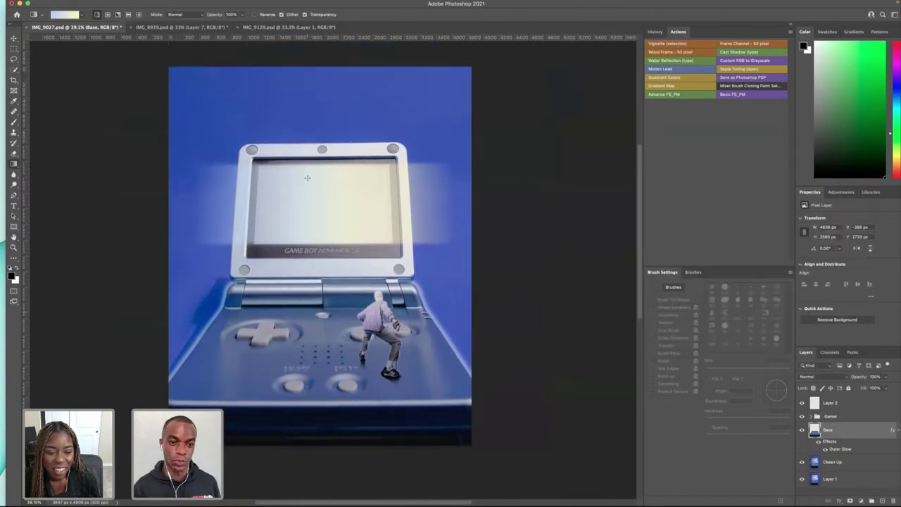
scroll(307, 177, "up", 2)
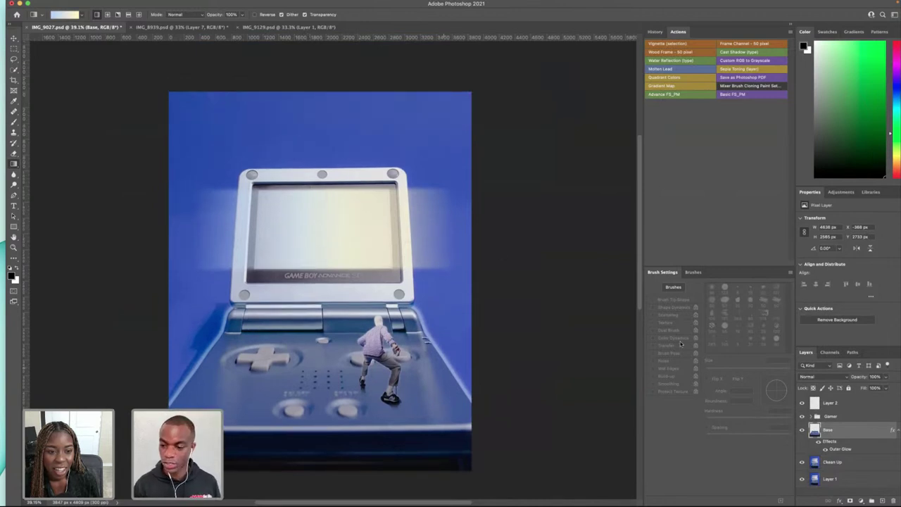
left_click(841, 463)
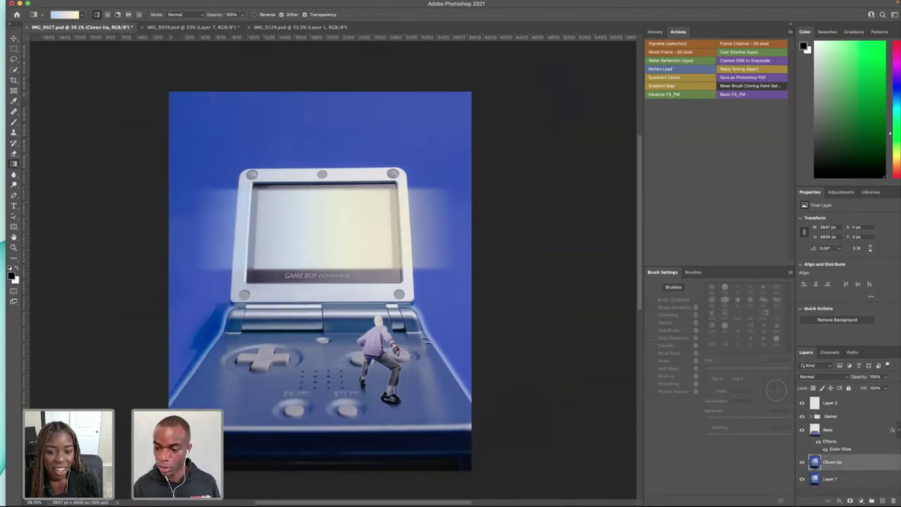
left_click(14, 133)
key("bracketright")
key("bracketright")
key("bracketright")
key("bracketright")
key("bracketright")
key("bracketright")
key("bracketright")
key("bracketright")
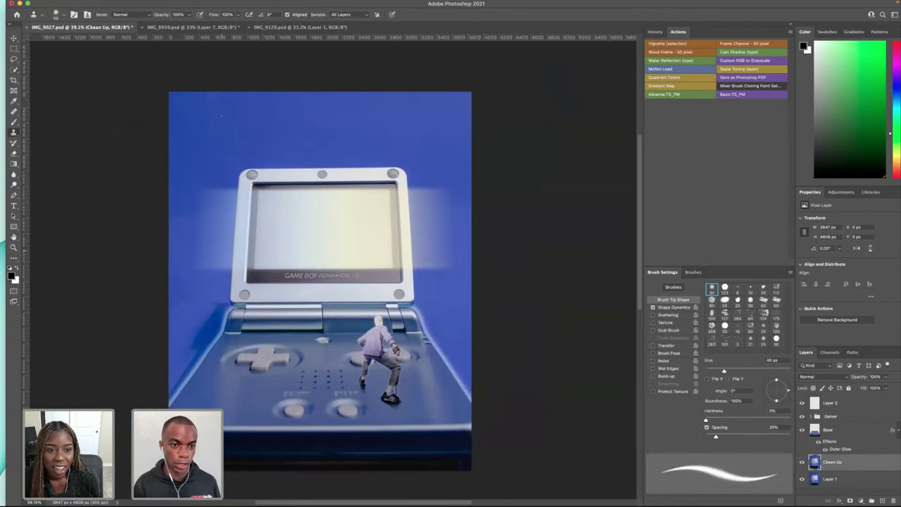
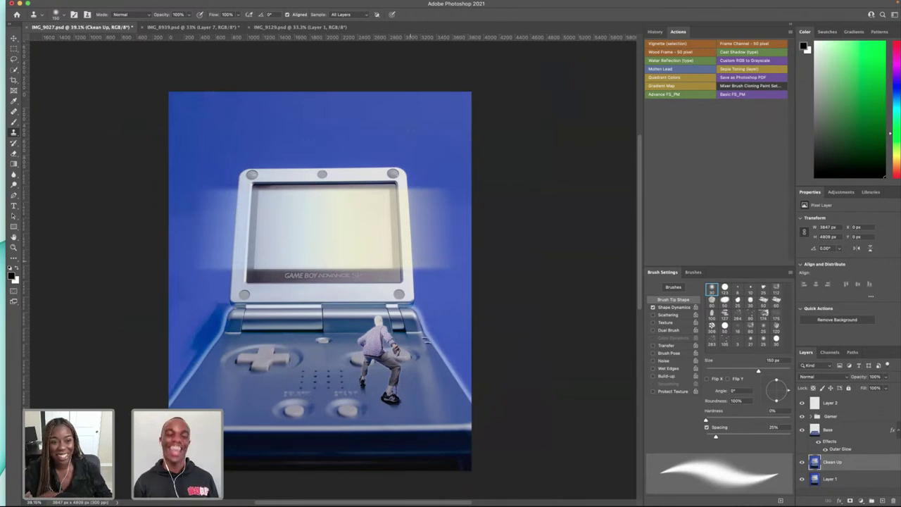
- Examine the game cover images and their pixel dimensions in the GAMES folder of the STOCK files
key("super+o")
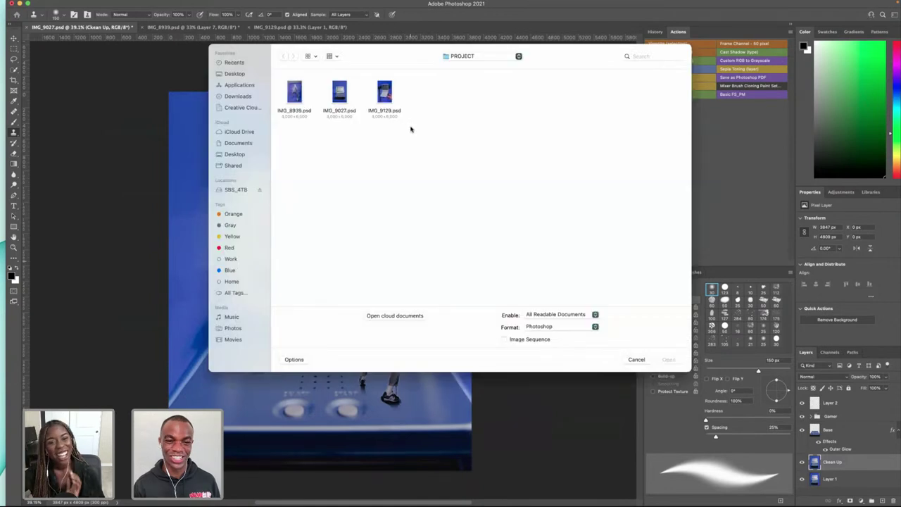
left_click(473, 59)
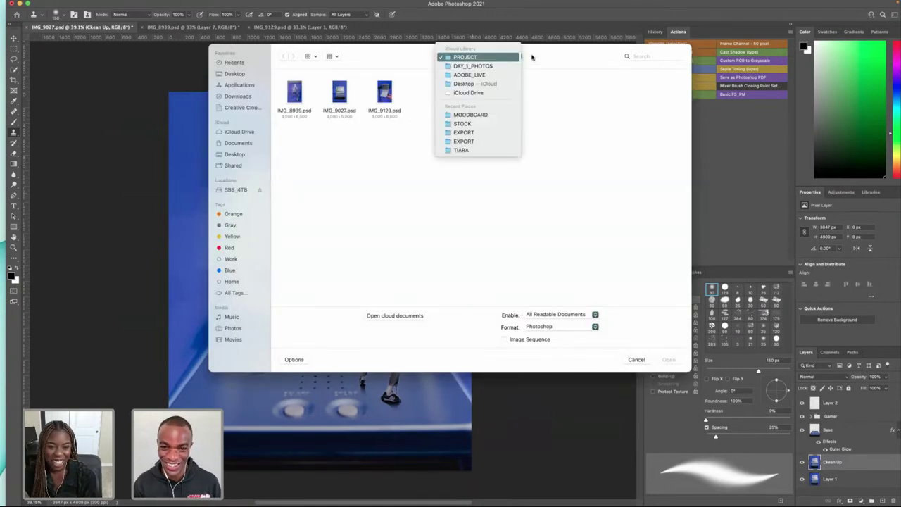
left_click(497, 67)
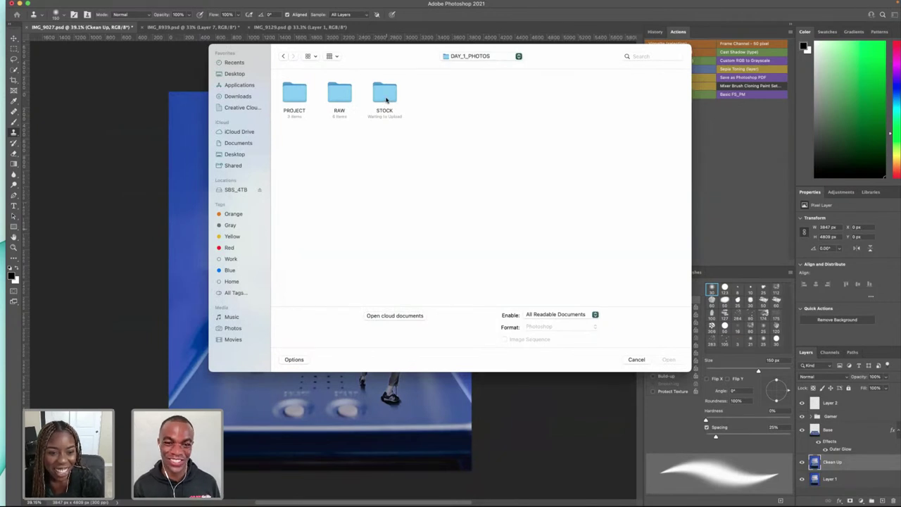
double_click(386, 100)
double_click(385, 97)
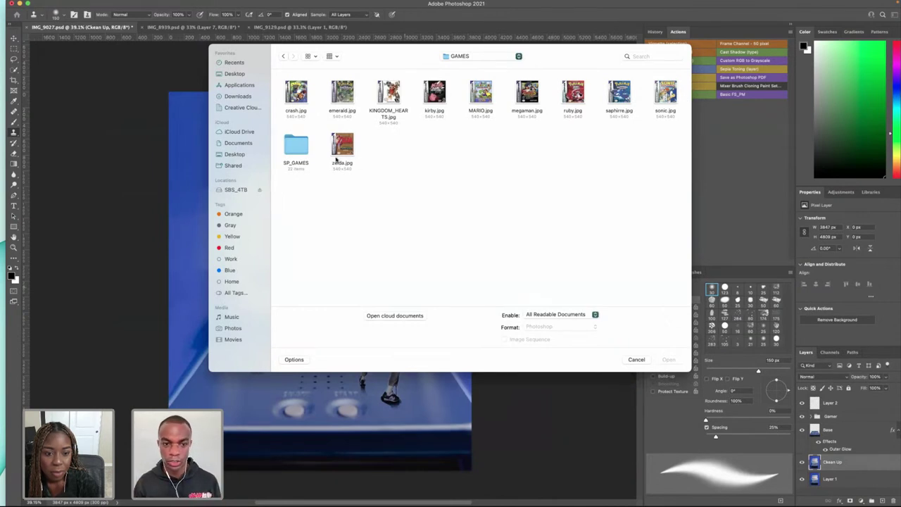
left_click(337, 156)
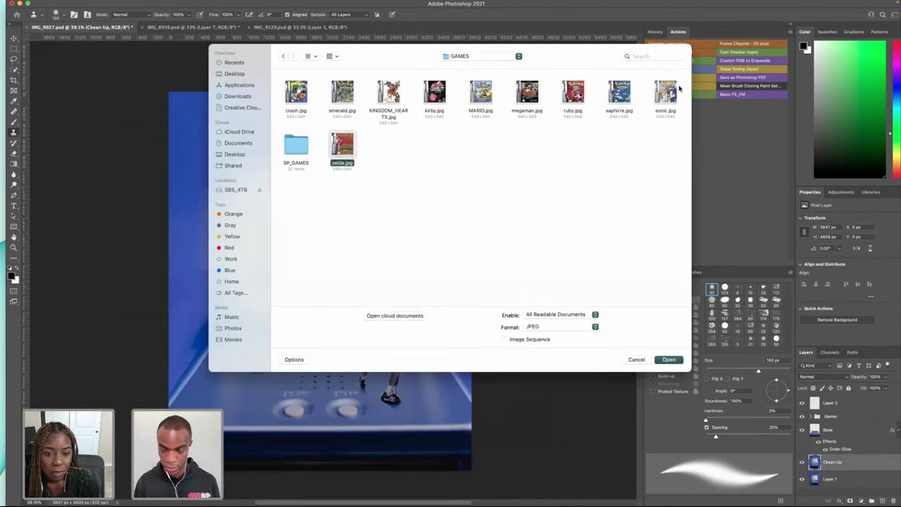
left_click_drag(681, 87, 291, 104)
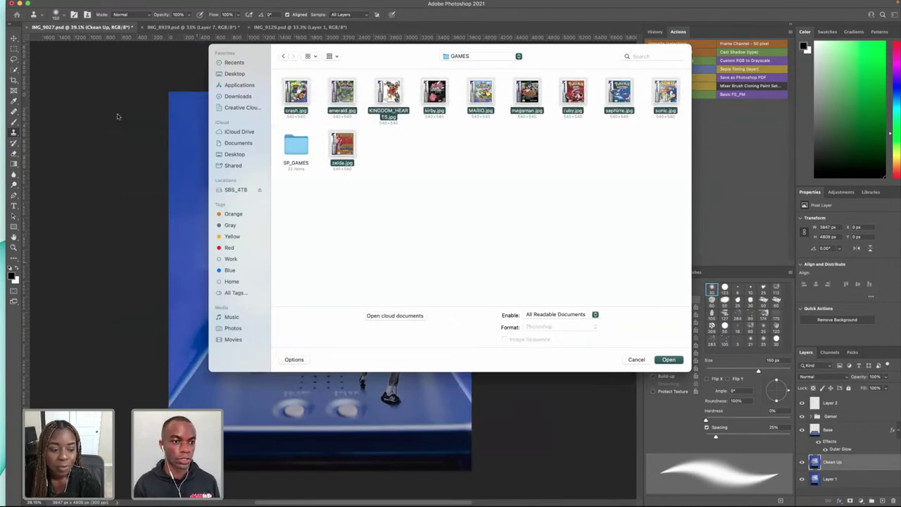
left_click(637, 360)
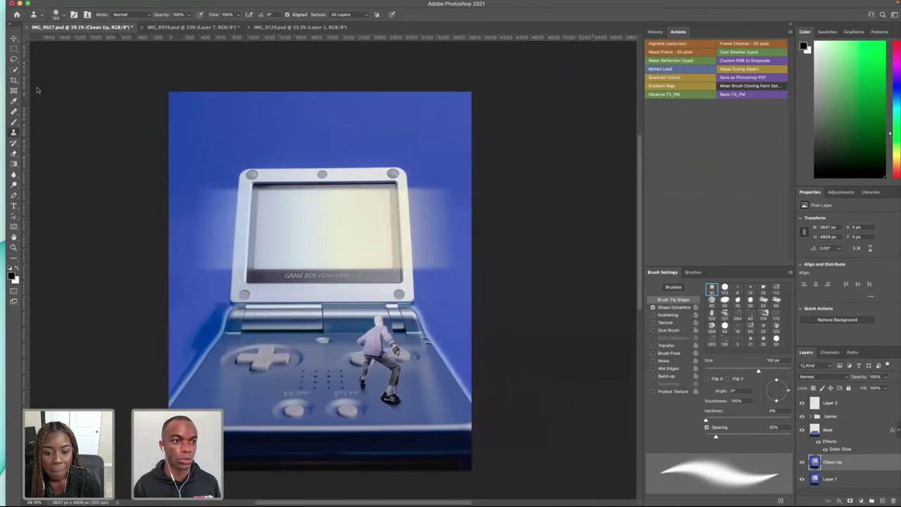
- Set up a new document 2700 pixels wide and 540 pixels high
left_click(62, 4)
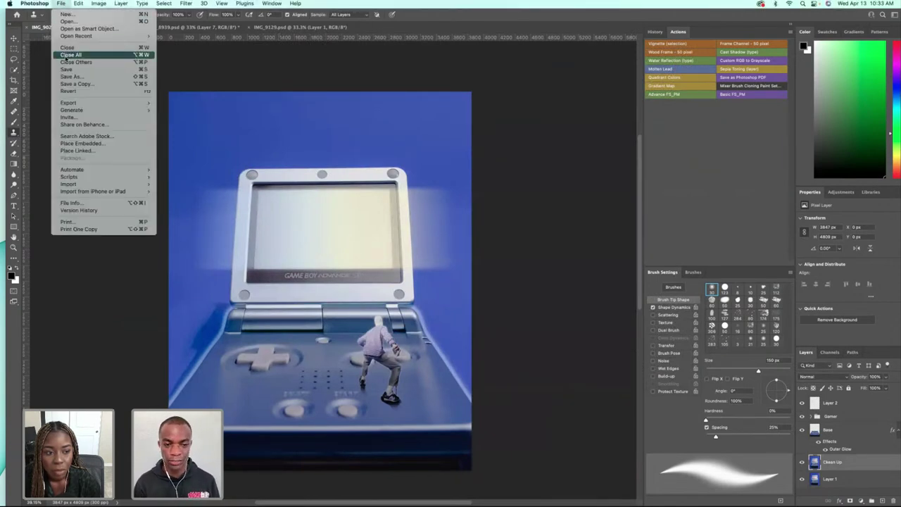
left_click(67, 14)
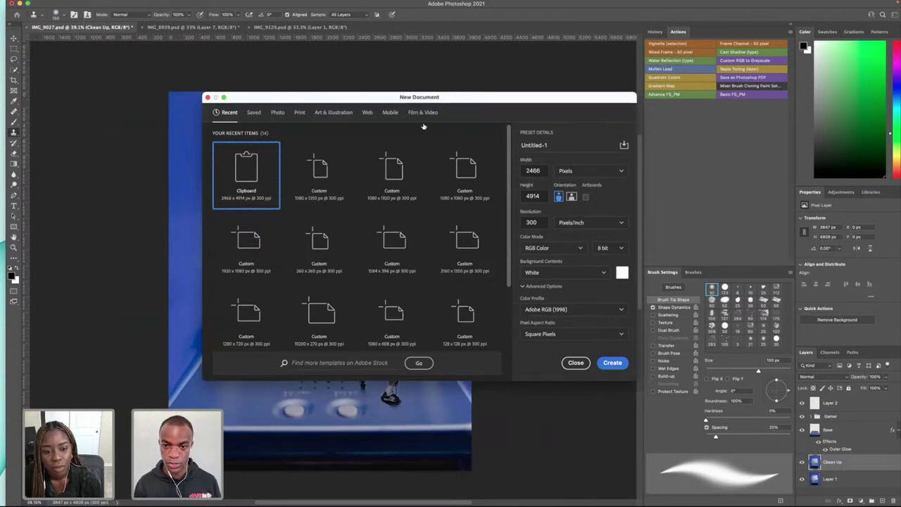
double_click(537, 197)
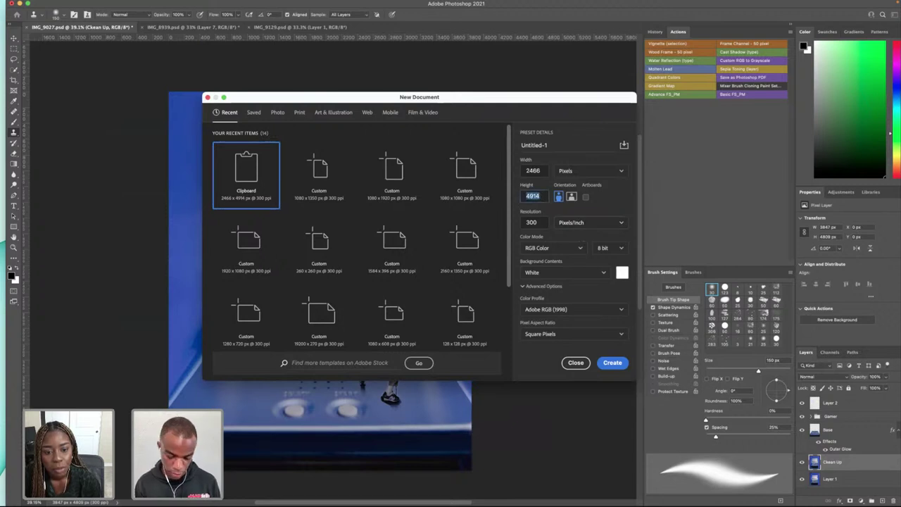
type("549")
key("BackSpace")
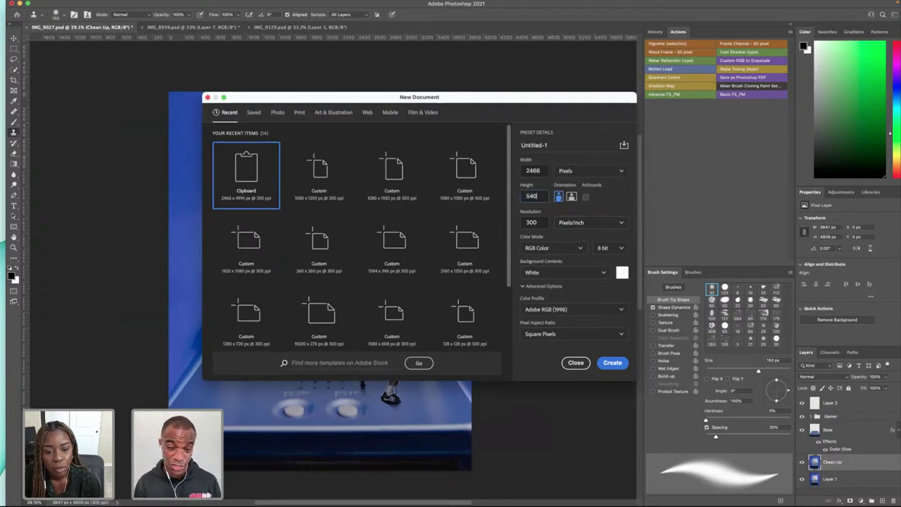
double_click(546, 172)
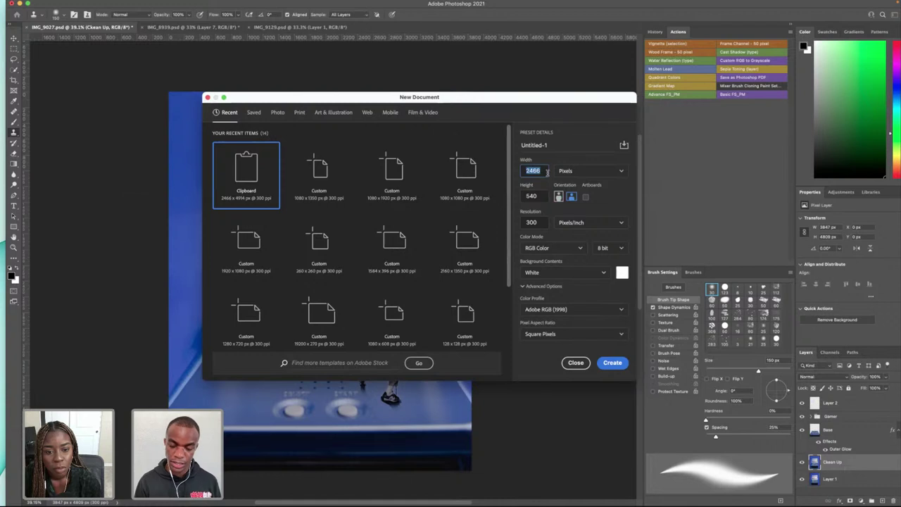
type("2700")
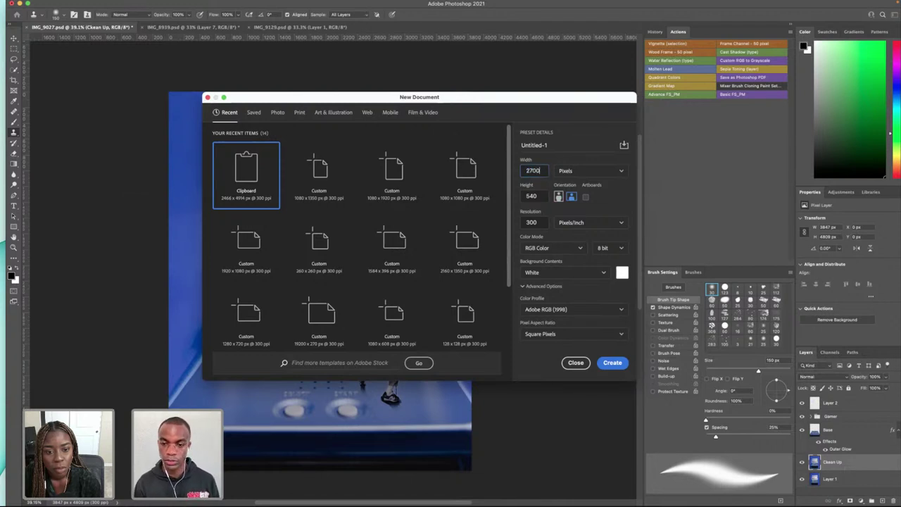
- Name the new document TRAIN LEFT and create it
left_click(550, 144)
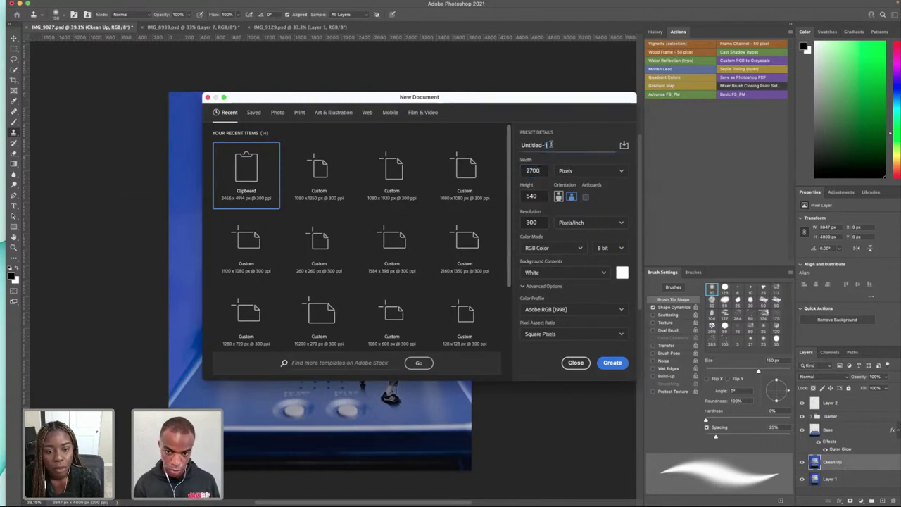
key("BackSpace")
key("super+a")
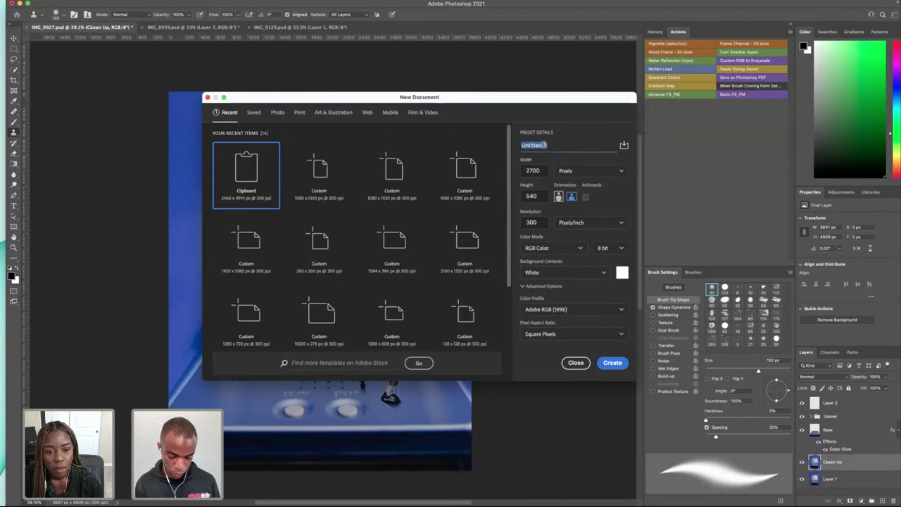
type("L")
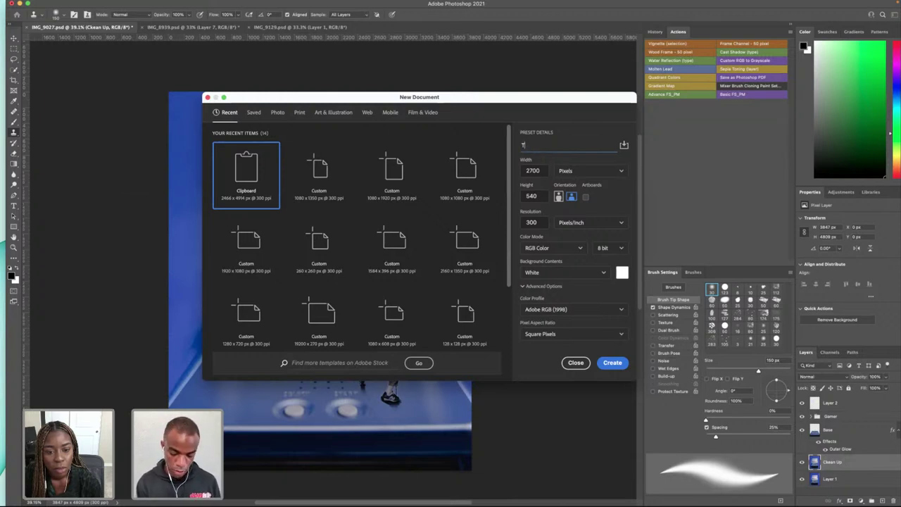
type("RAIN LEFT")
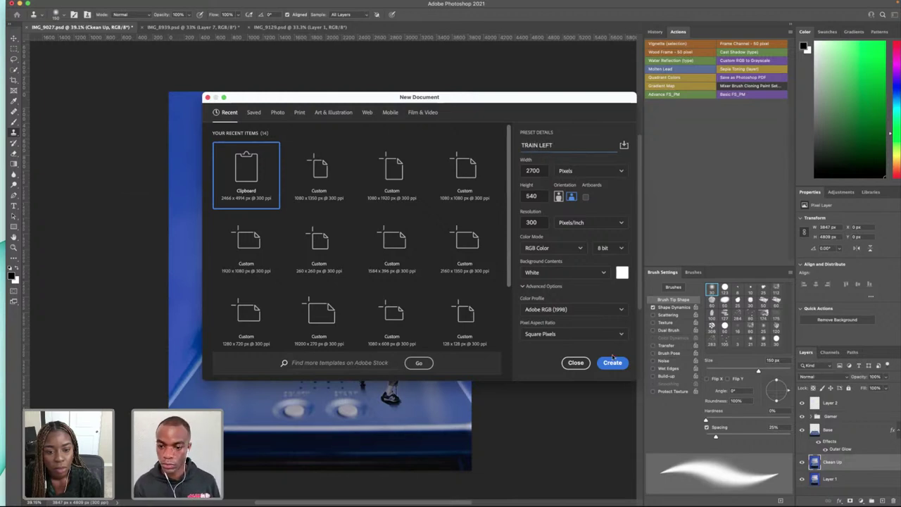
left_click(611, 362)
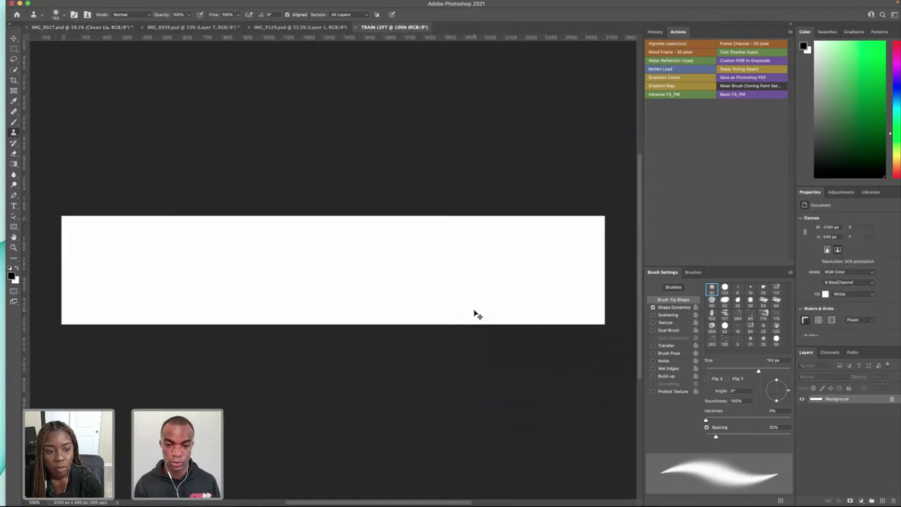
- Browse for files to open in the GAMES folder, inside STOCK under DAY_1_PHOTOS
key("super+o")
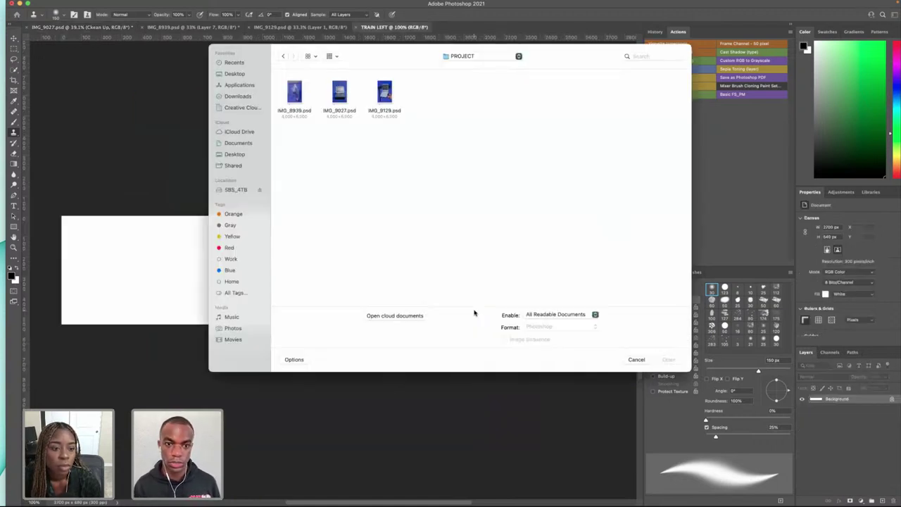
left_click(491, 58)
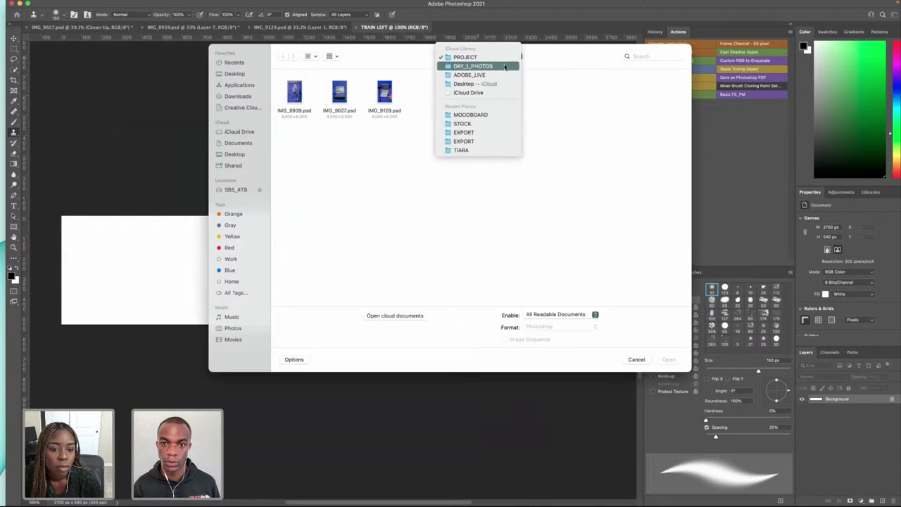
left_click(504, 67)
left_click(378, 99)
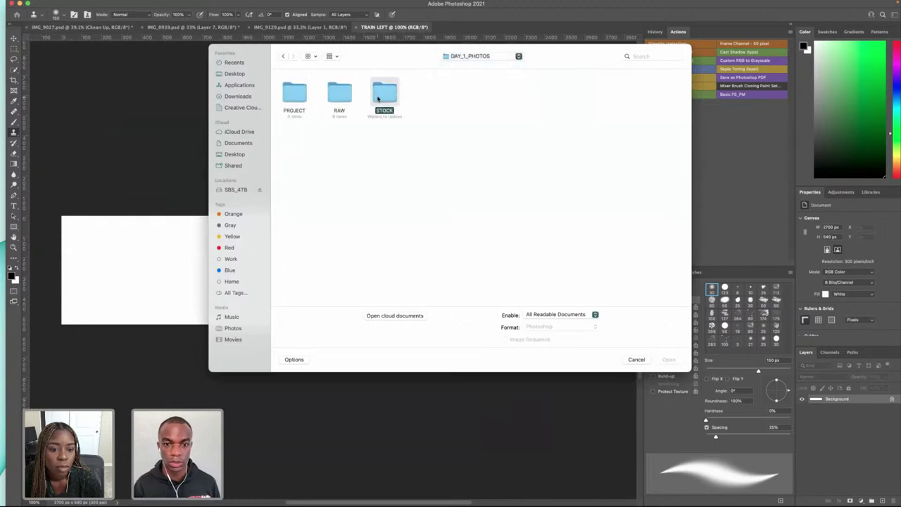
double_click(378, 99)
double_click(383, 95)
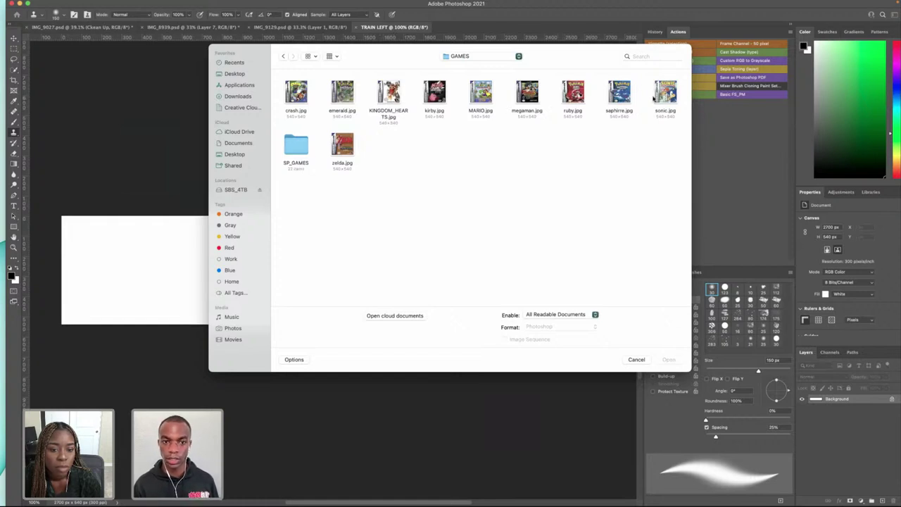
- Open the covers ruby.jpg, saphirre.jpg, emerald.jpg, crash.jpg and zelda.jpg together
left_click(631, 103)
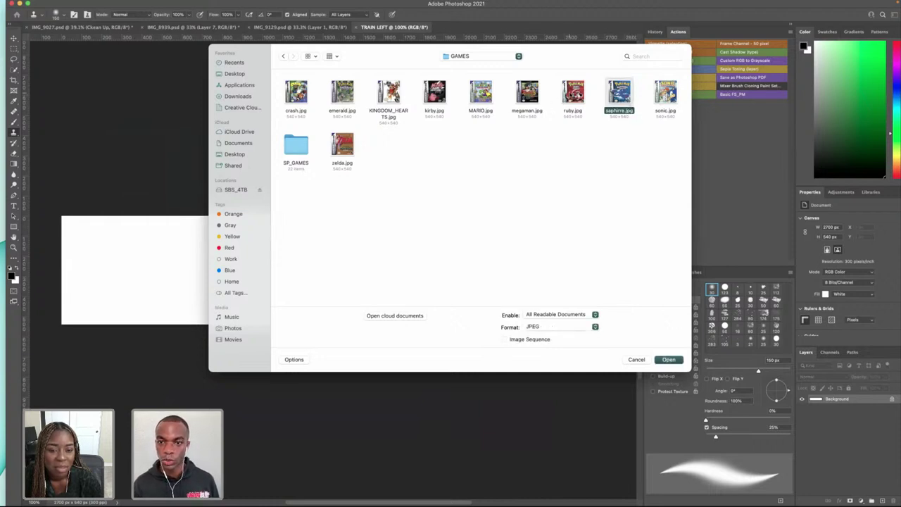
left_click(572, 95)
left_click(619, 95, "shift")
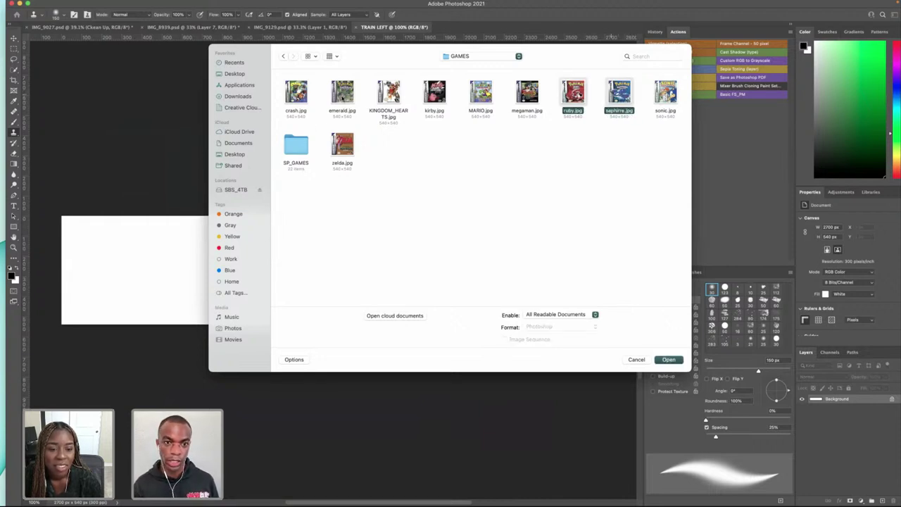
left_click(342, 95, "super")
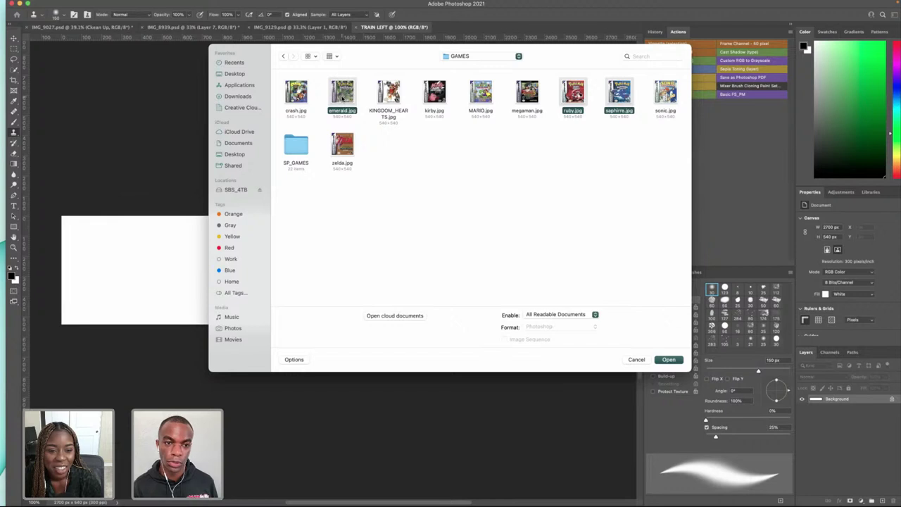
left_click(286, 87, "super")
left_click(352, 138, "super")
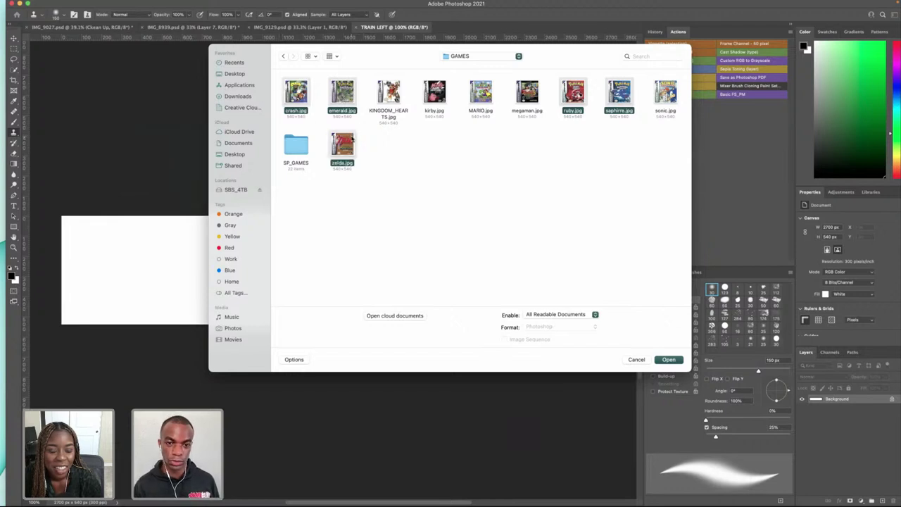
left_click(666, 359)
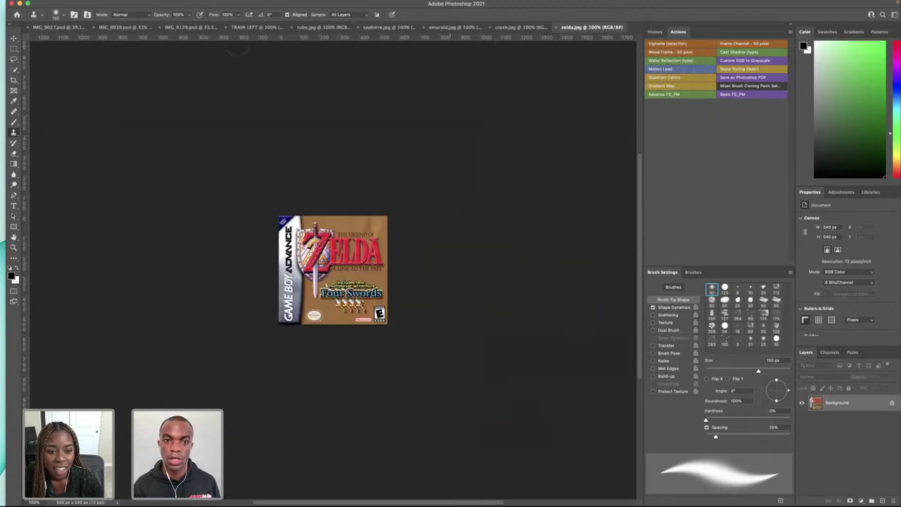
- Unlock the ruby.jpg background layer, copy the cover into TRAIN LEFT and place it flush with the canvas's left edge
left_click(320, 27)
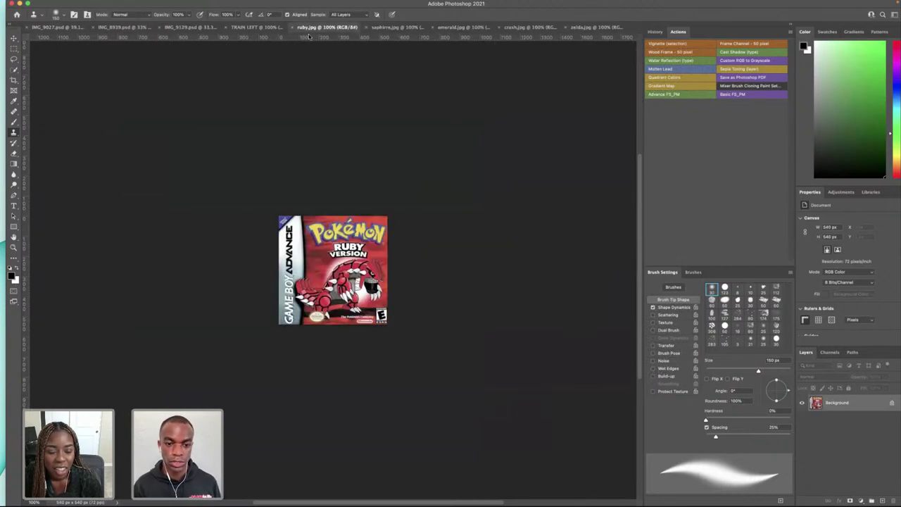
left_click(892, 402)
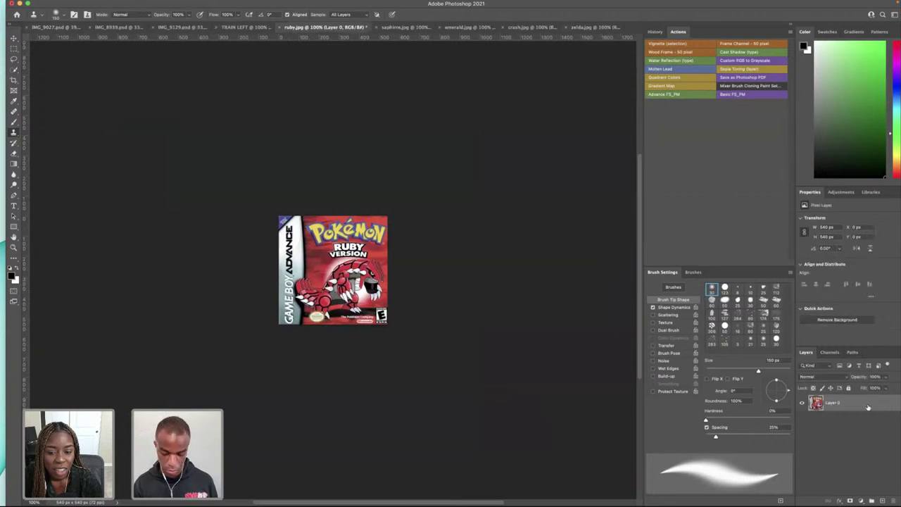
left_click(245, 27)
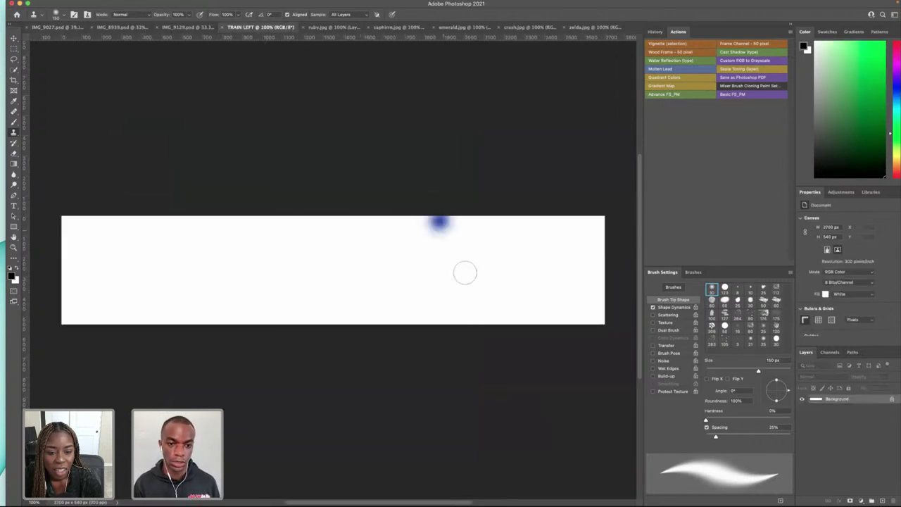
key("super+v")
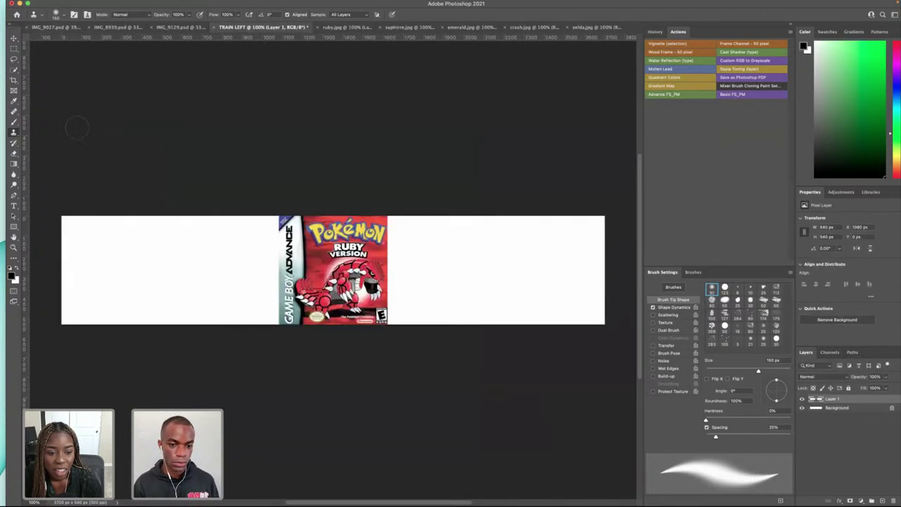
left_click(13, 38)
left_click_drag(342, 249, 125, 248)
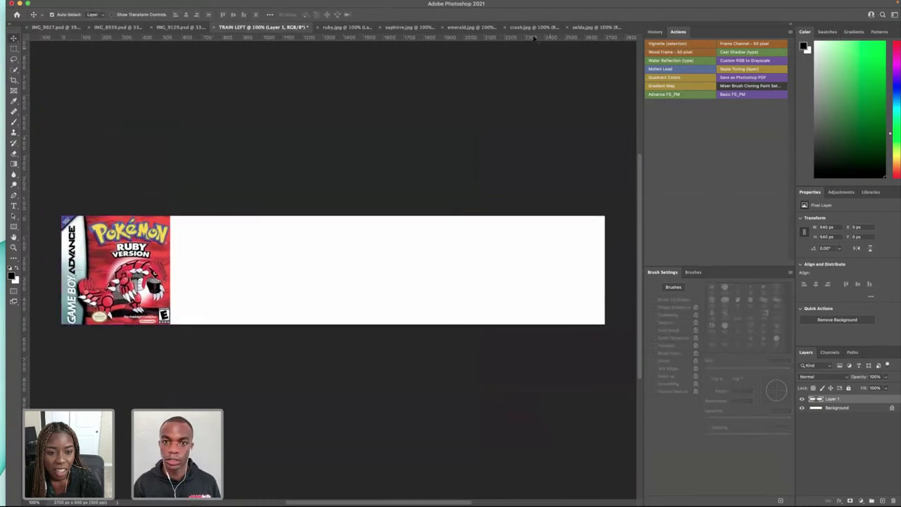
- Unlock the saphirre.jpg background layer, copy the cover into TRAIN LEFT and align it directly right of the Ruby cover
left_click(347, 26)
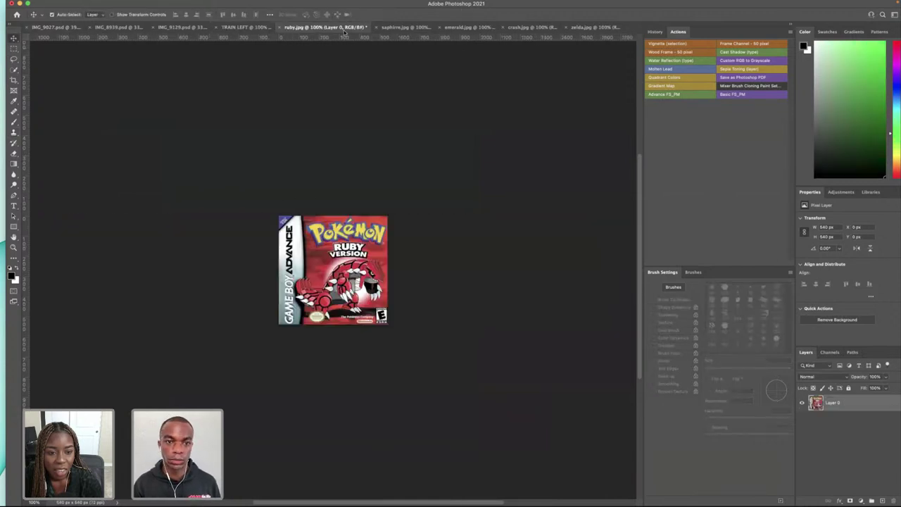
left_click(406, 28)
left_click(891, 404)
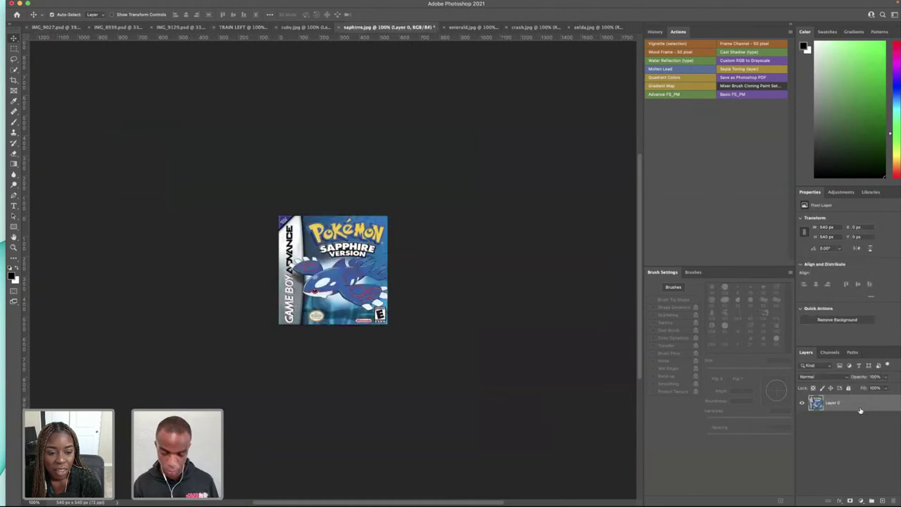
left_click(240, 31)
left_click_drag(240, 35, 238, 272)
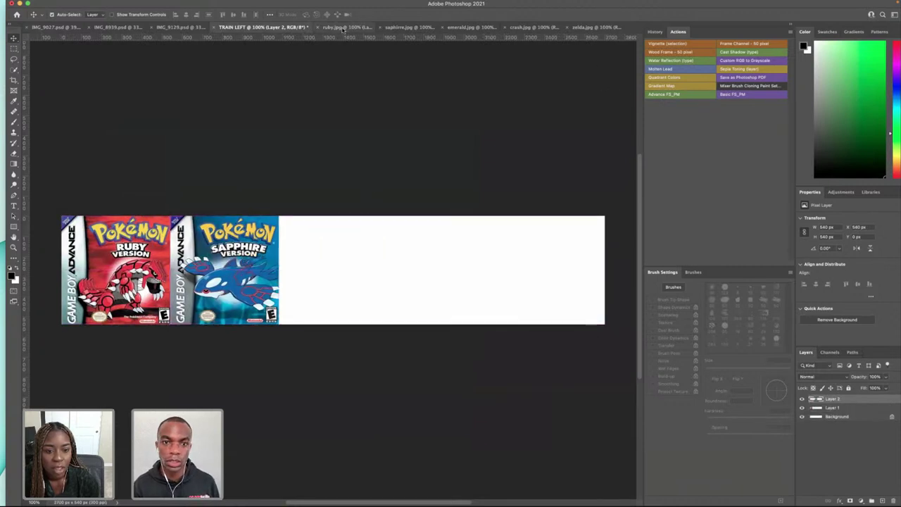
- Unlock the emerald.jpg background layer and copy the cover into TRAIN LEFT, directly right of the Sapphire cover
left_click(484, 28)
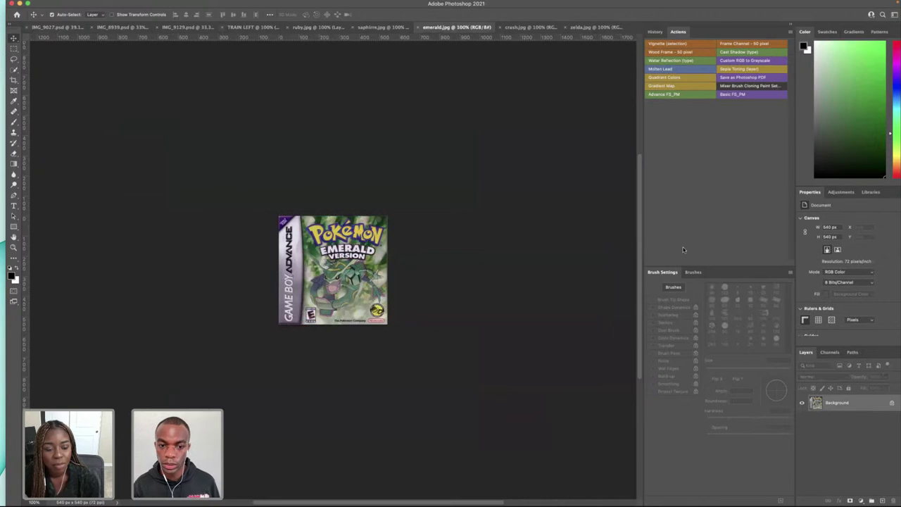
left_click(891, 402)
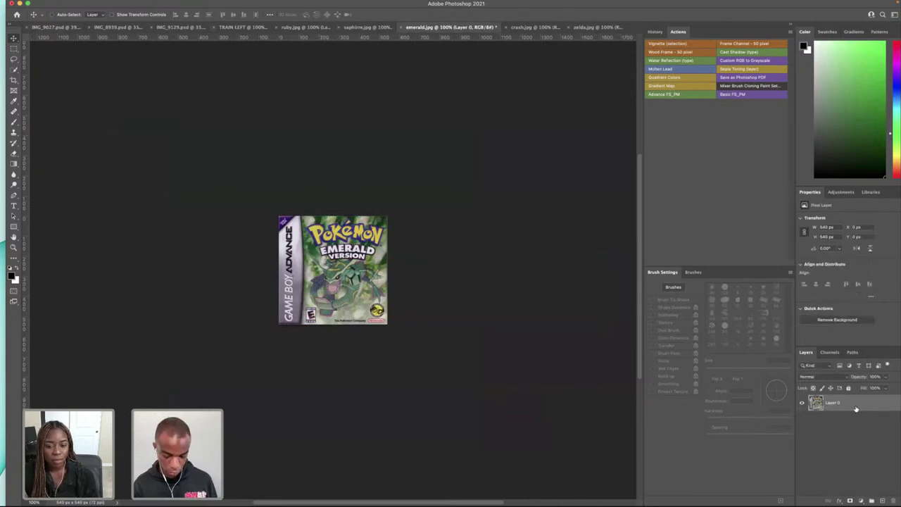
left_click(181, 27)
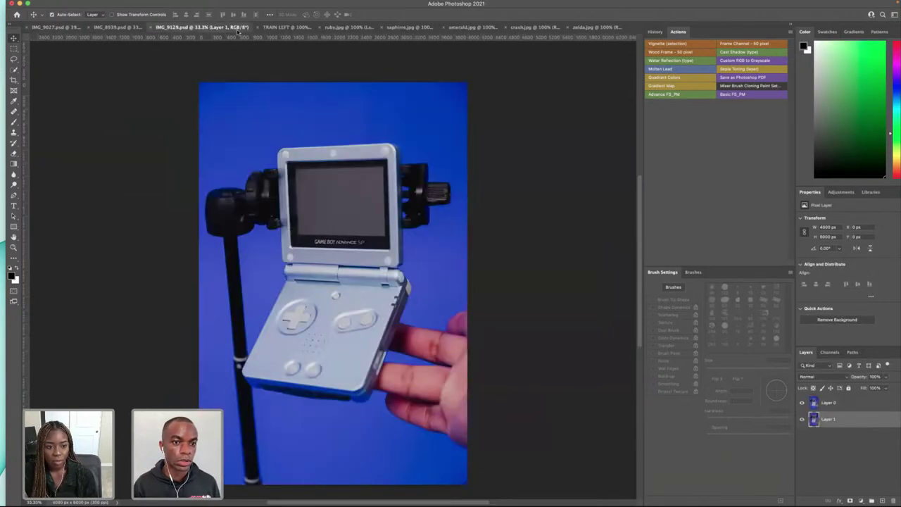
left_click(285, 28)
key("ctrl+v")
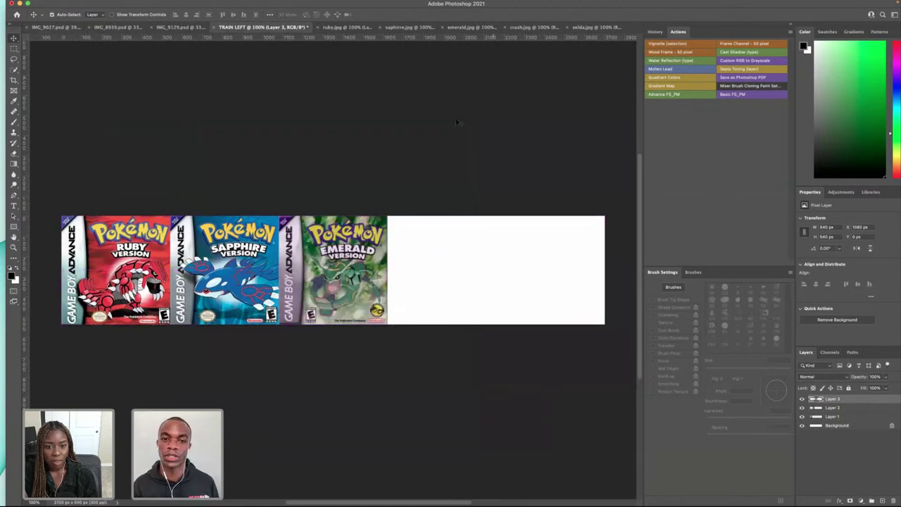
- Unlock the crash.jpg background layer, copy the cover into TRAIN LEFT and align it directly right of the Emerald cover
left_click(410, 28)
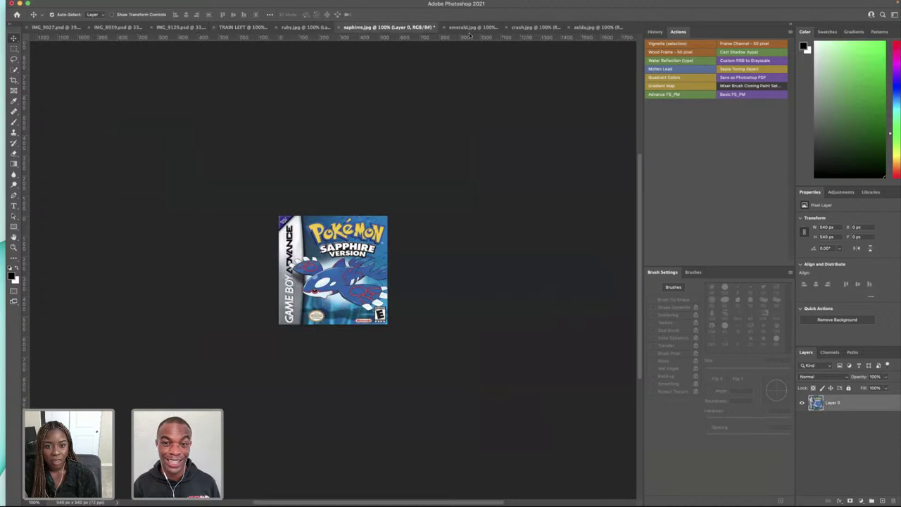
left_click(472, 28)
left_click(532, 29)
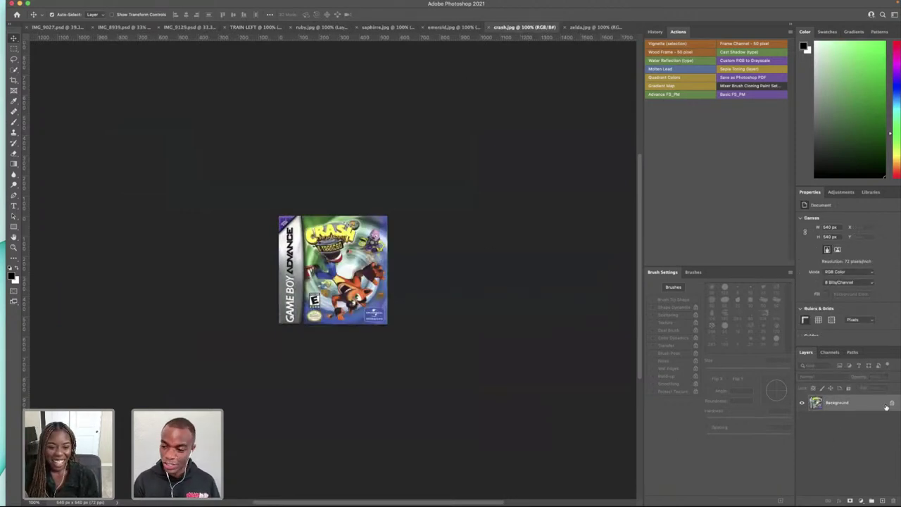
left_click(891, 402)
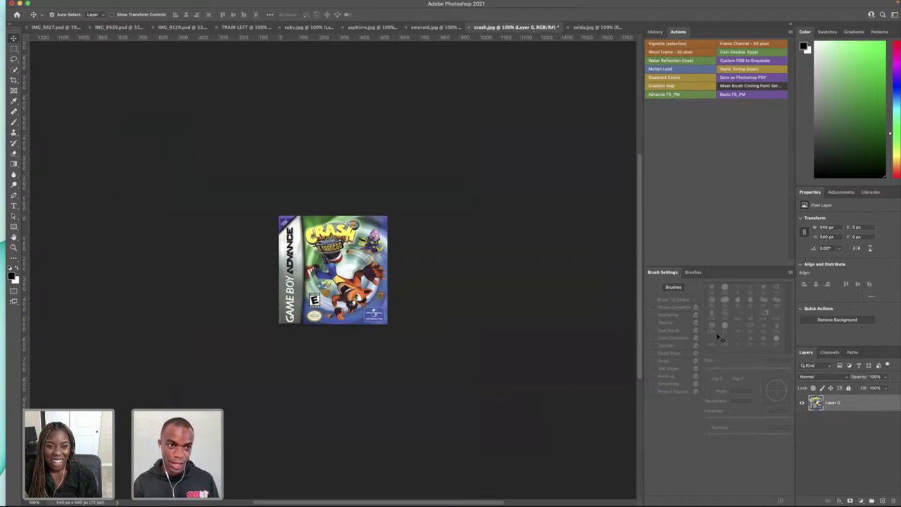
left_click(190, 28)
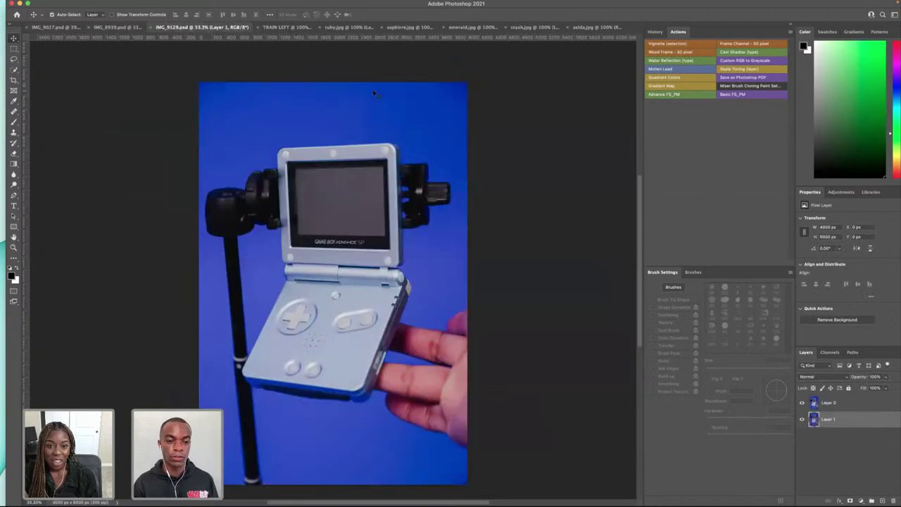
left_click(293, 28)
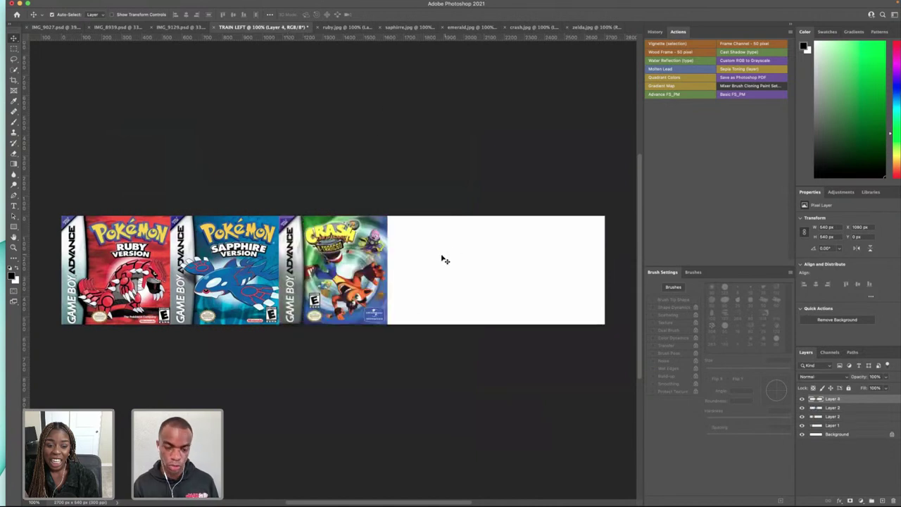
left_click_drag(354, 278, 470, 261)
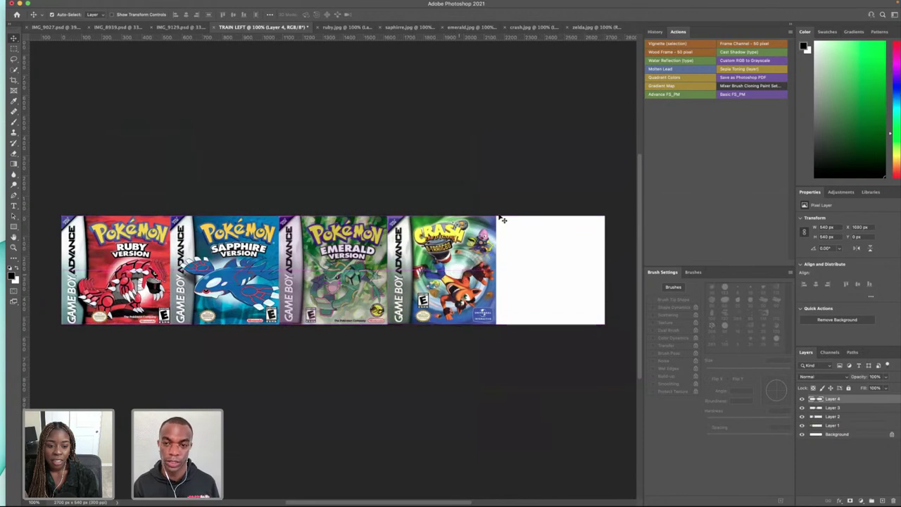
- Unlock the zelda.jpg background layer, copy the cover into TRAIN LEFT and place it in the remaining space right of the Crash cover
left_click(597, 28)
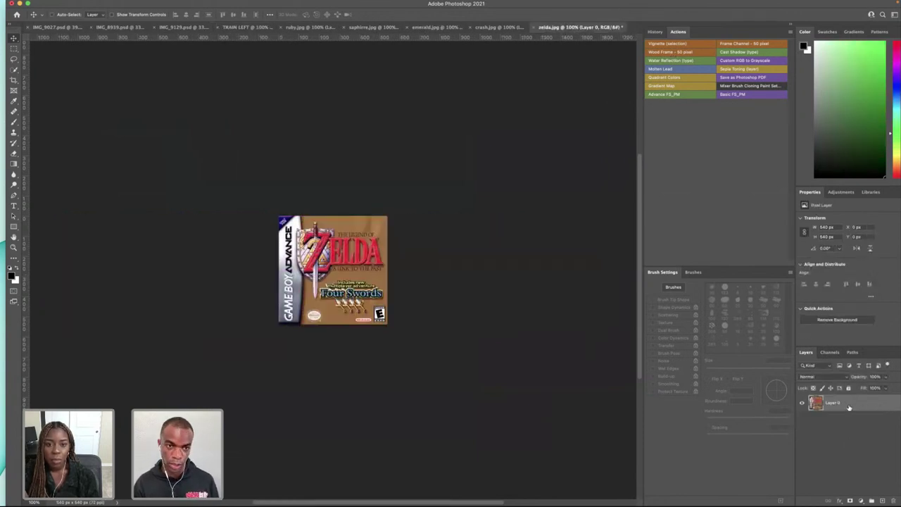
left_click(182, 28)
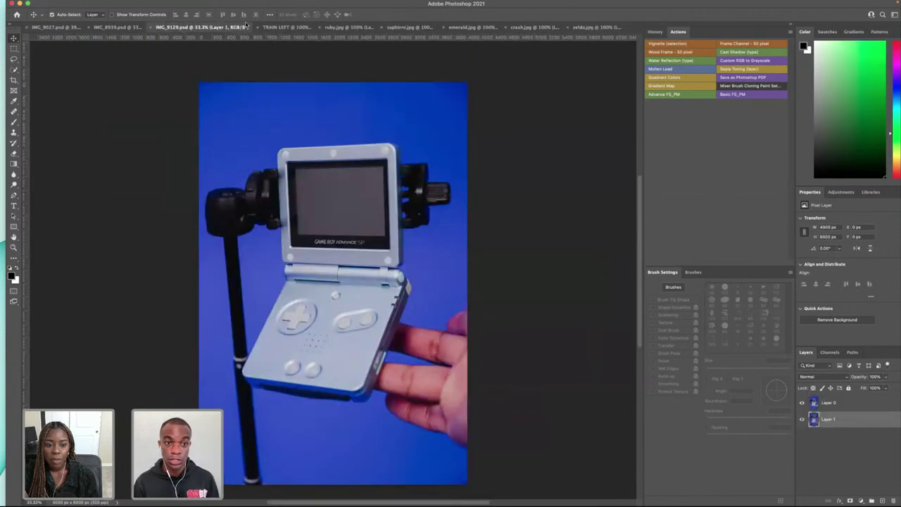
left_click(267, 28)
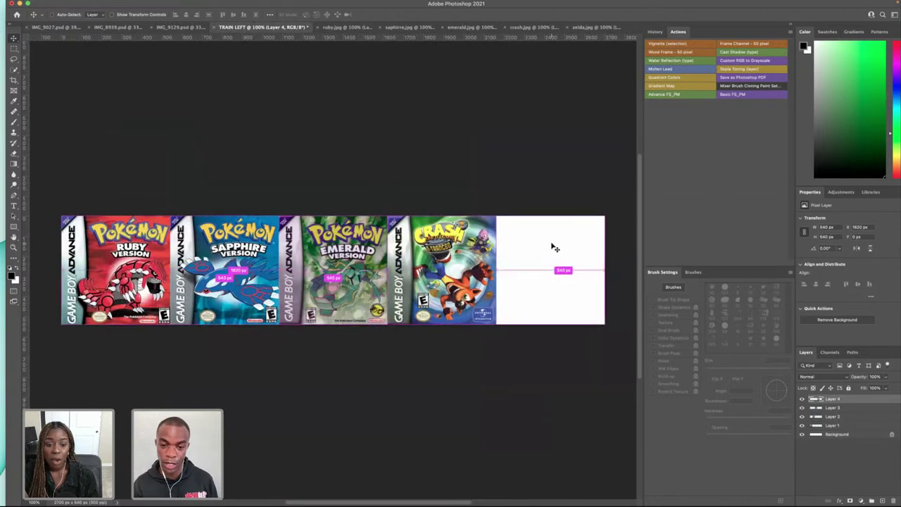
key("cmd+v")
left_click_drag(331, 239, 549, 241)
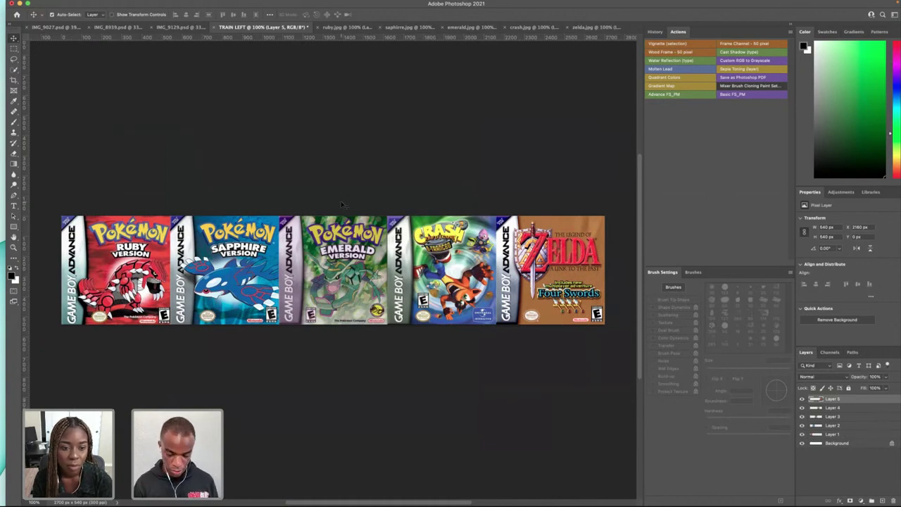
key("super")
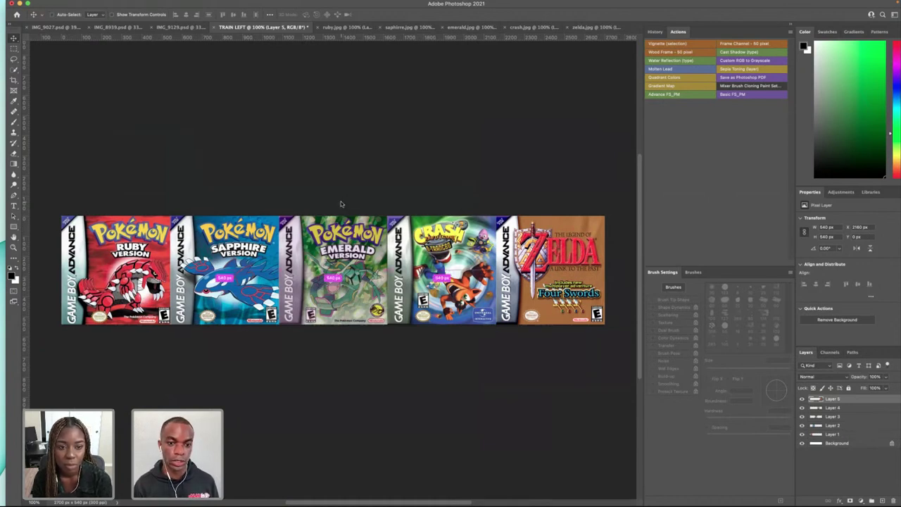
key("super+o")
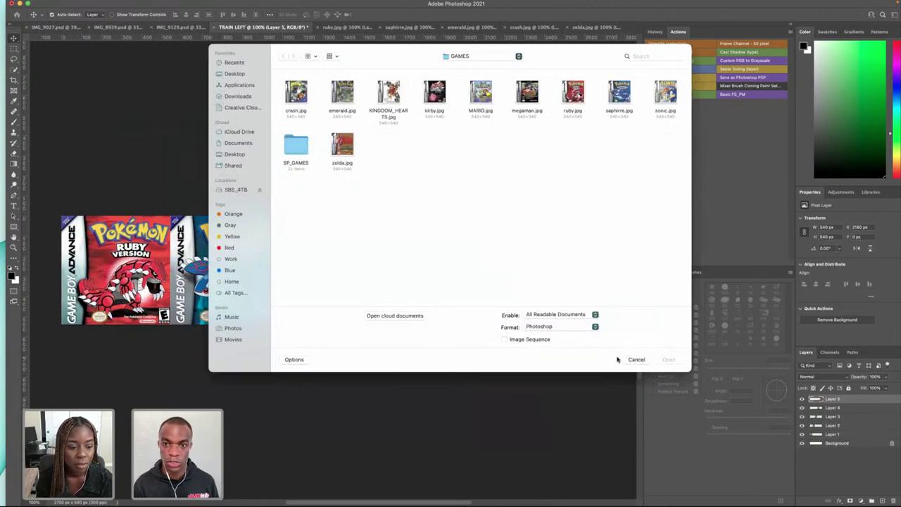
left_click(634, 360)
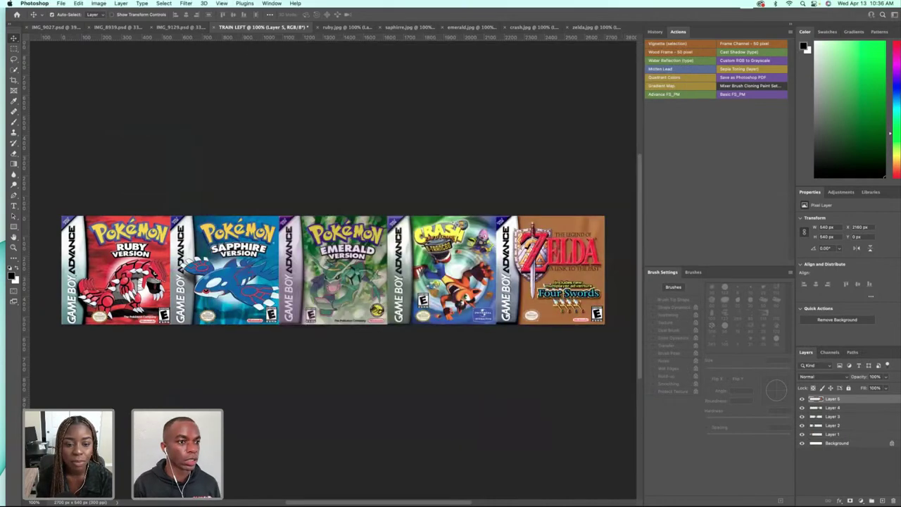
- Create a new 2700 x 540 px document at 300 ppi with a white background, named Train Right
key("super+n")
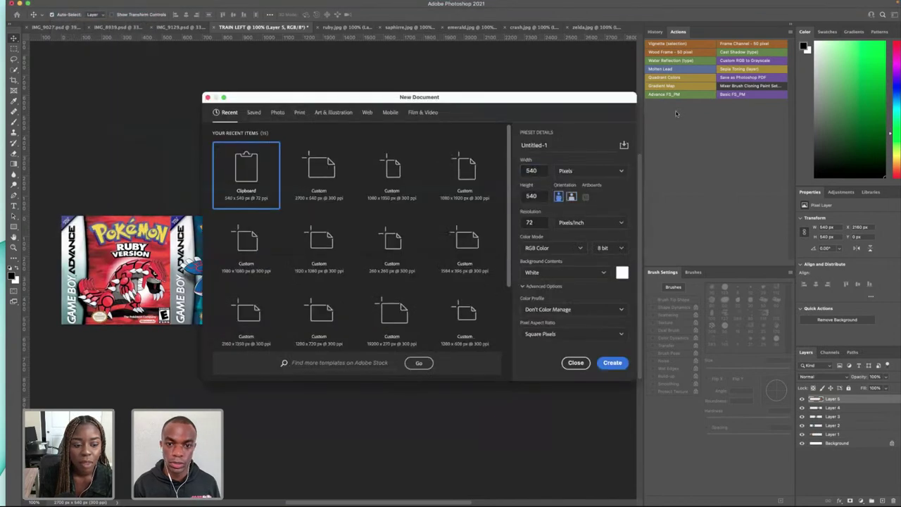
left_click(319, 178)
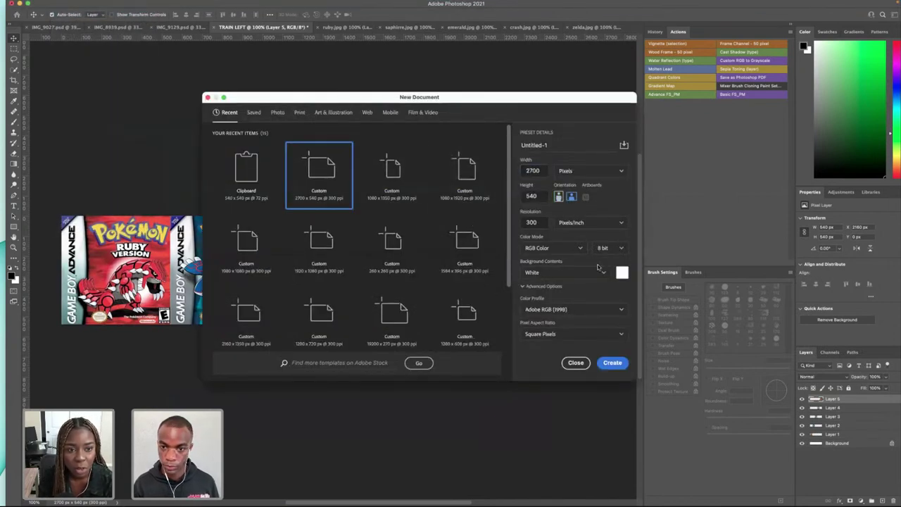
left_click(551, 144)
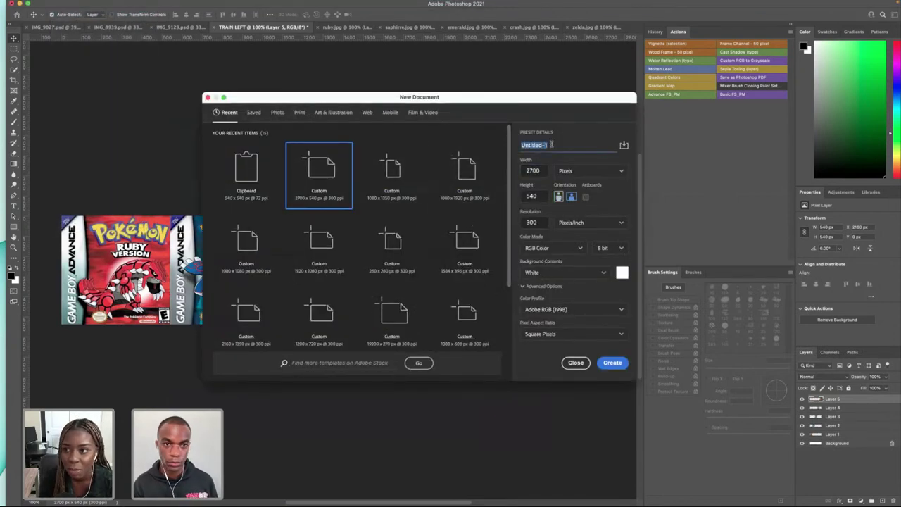
type("Train Right")
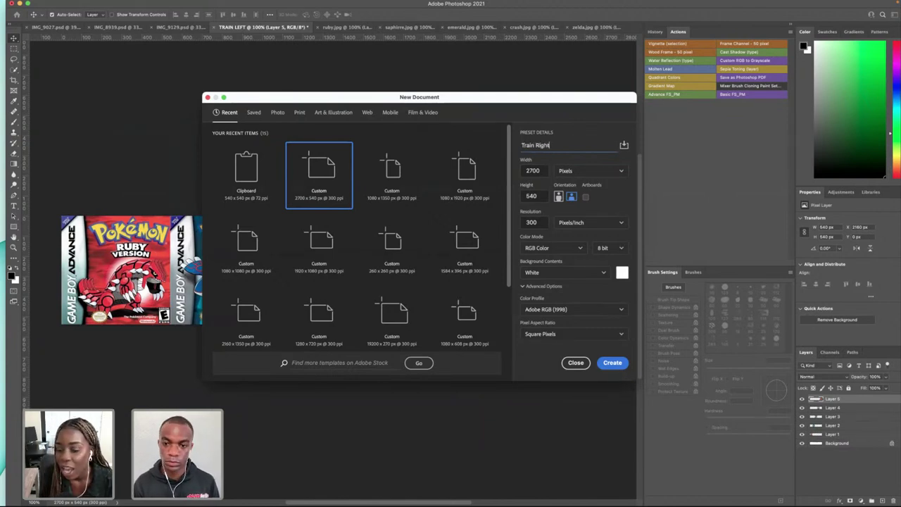
left_click(612, 363)
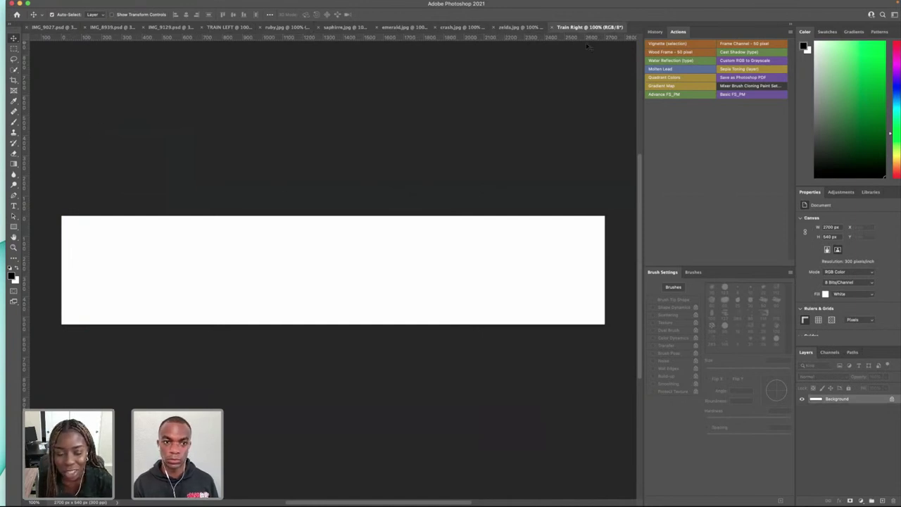
- Open the covers sonic.jpg, megaman.jpg, KINGDOM_HEARTS.jpg, kirby.jpg and MARIO.jpg together from the GAMES folder
key("super+o")
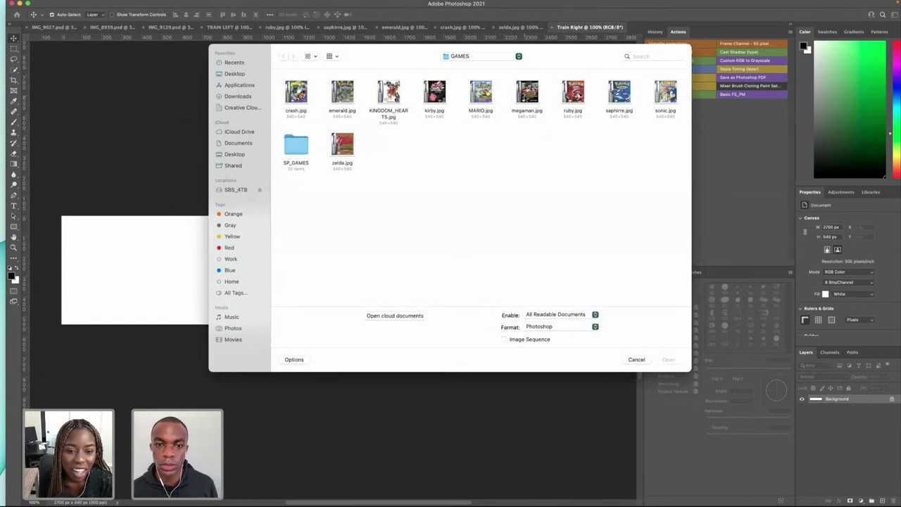
left_click(525, 98)
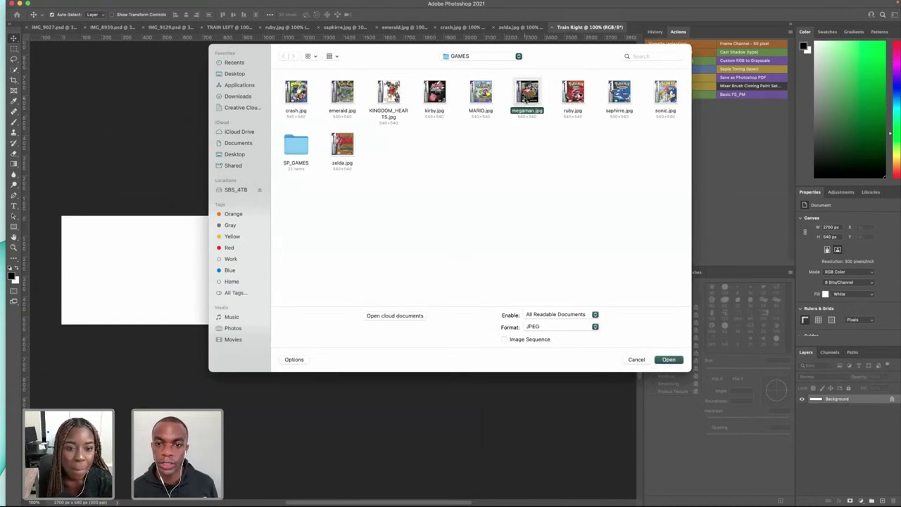
left_click(395, 102, "super")
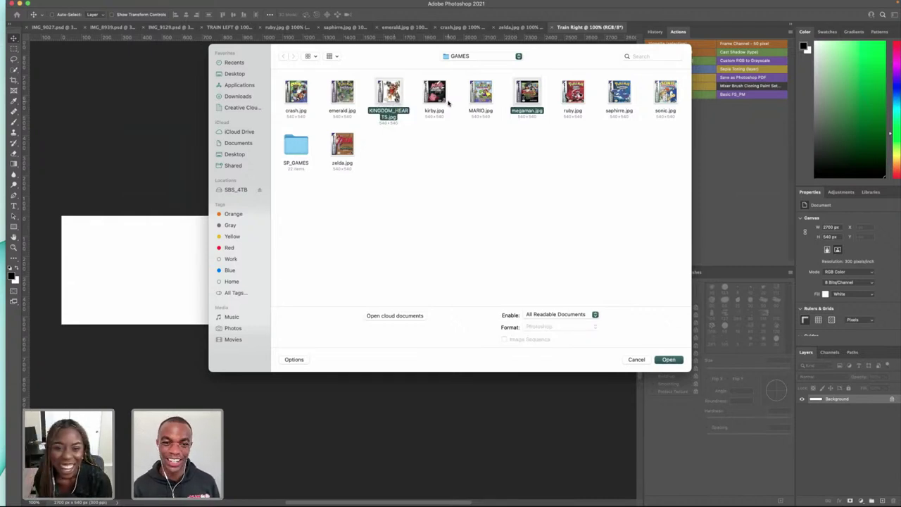
left_click(675, 95)
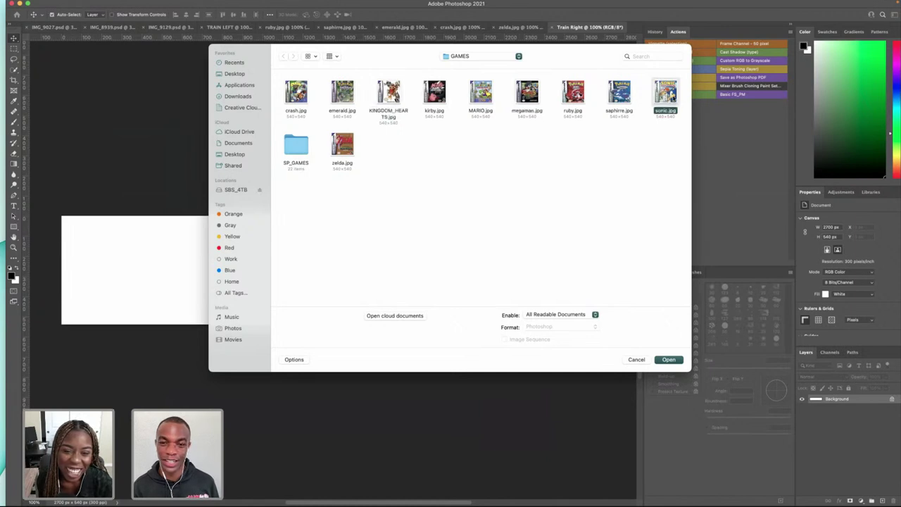
left_click(520, 99, "super")
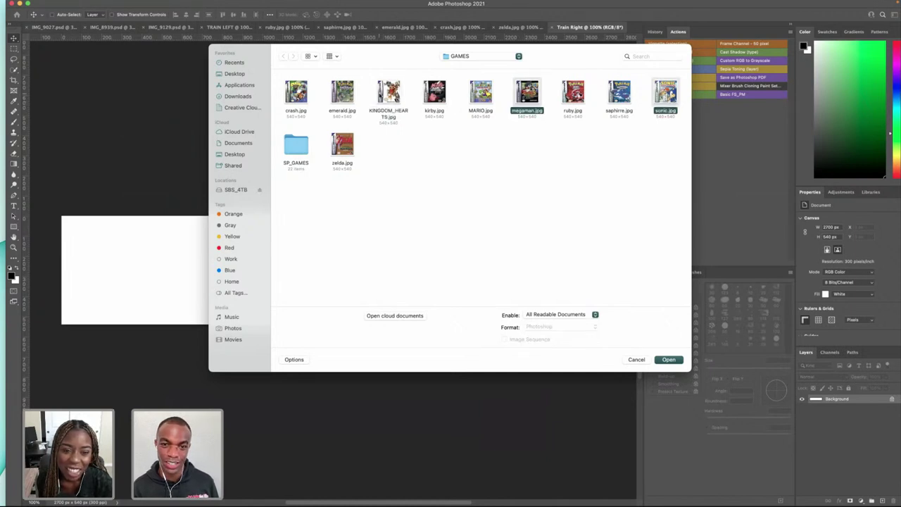
left_click(387, 100, "super")
left_click(422, 100, "super")
left_click(481, 97, "super")
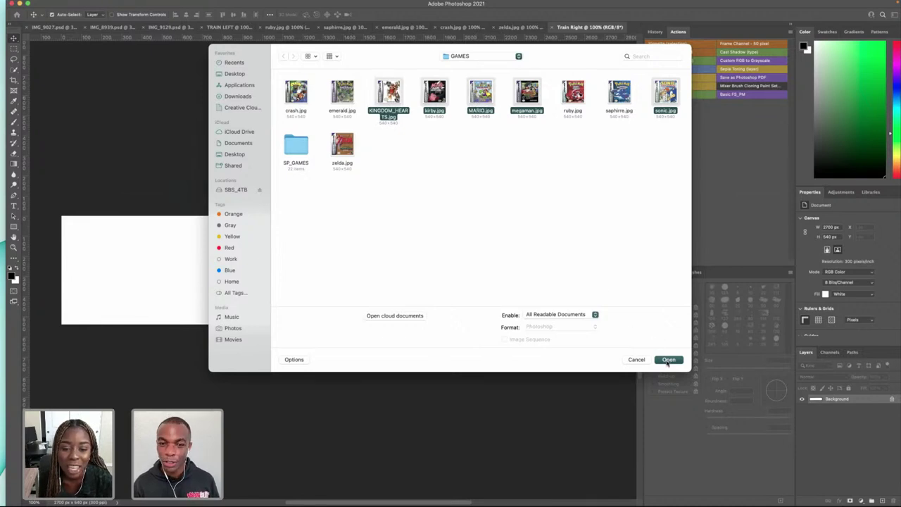
left_click(668, 359)
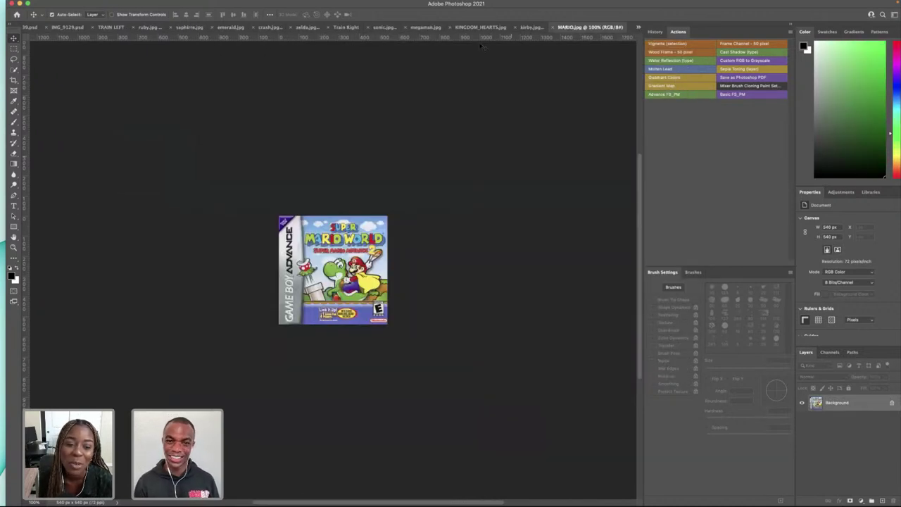
- Unlock the sonic.jpg background layer, copy the cover into Train Right and place it flush with the canvas's left edge
left_click(531, 27)
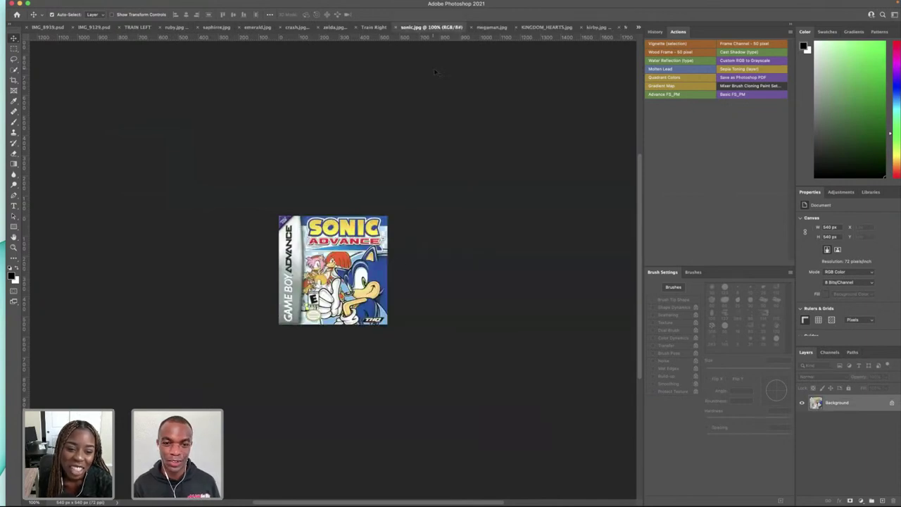
left_click(890, 402)
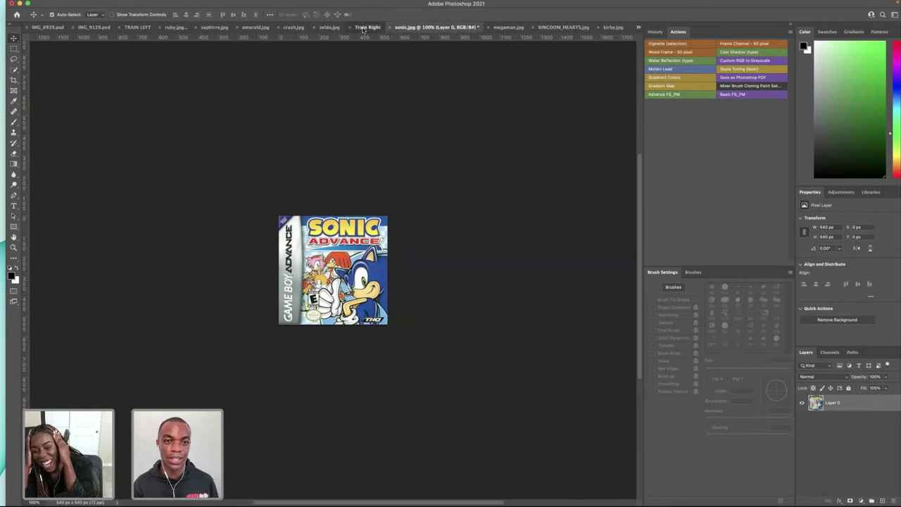
left_click(367, 27)
key("ctrl+v")
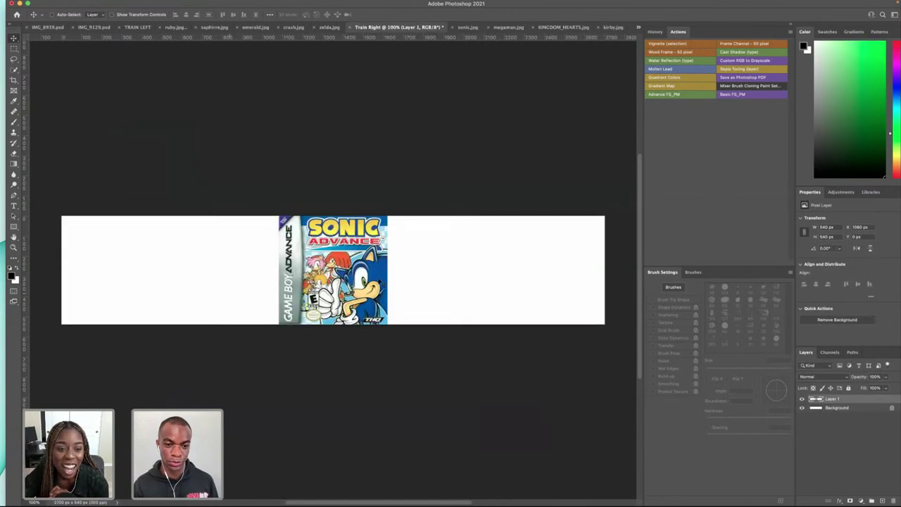
left_click_drag(373, 280, 153, 279)
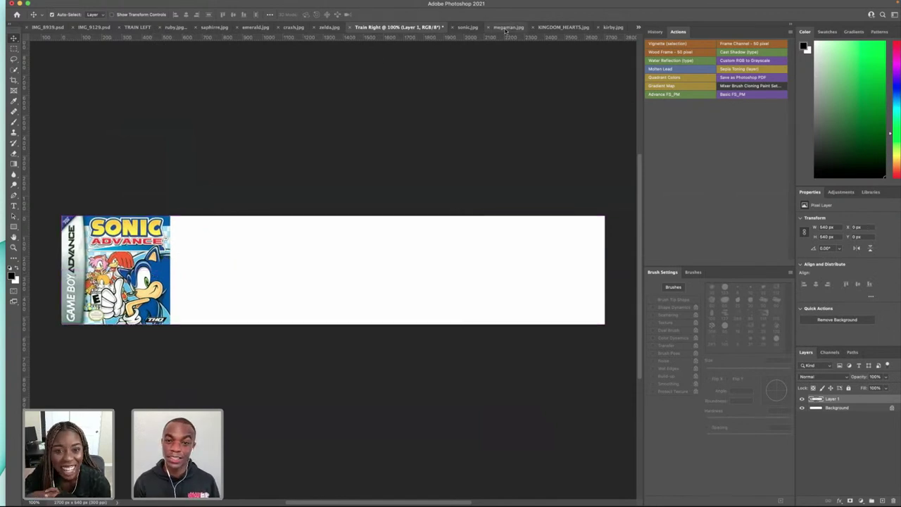
- Unlock the megaman.jpg background layer, copy the cover into Train Right and place it flush against the Sonic cover's right side
left_click(467, 27)
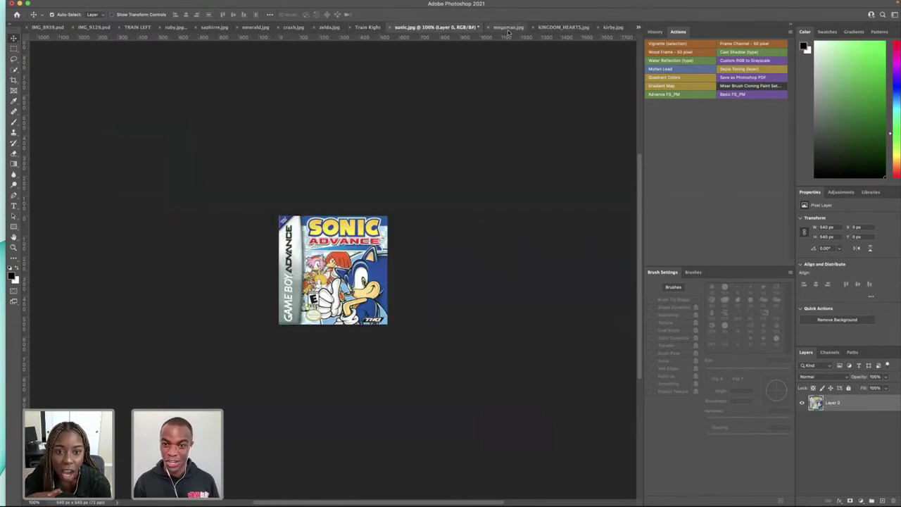
left_click(507, 27)
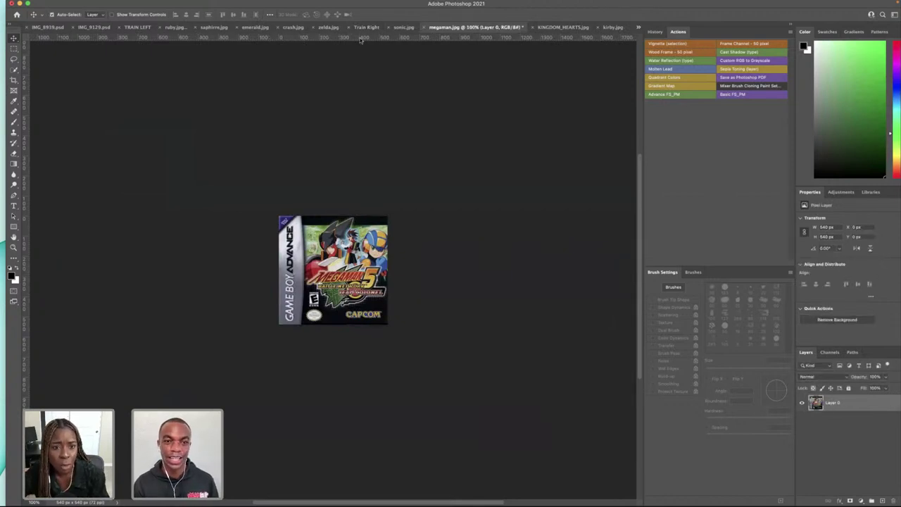
left_click_drag(360, 40, 260, 271)
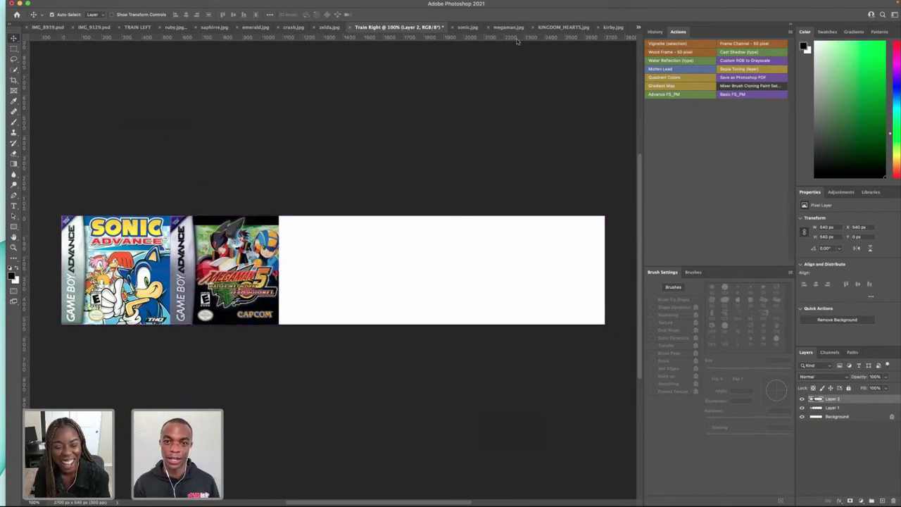
- Unlock the KINGDOM_HEARTS.jpg background layer, copy the cover into Train Right and place it flush right of the Megaman cover
left_click(469, 28)
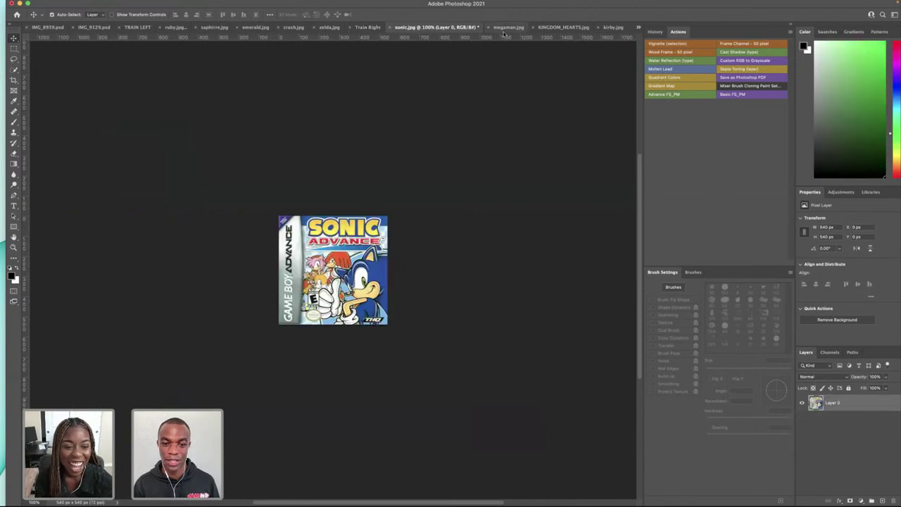
left_click(503, 30)
left_click(554, 30)
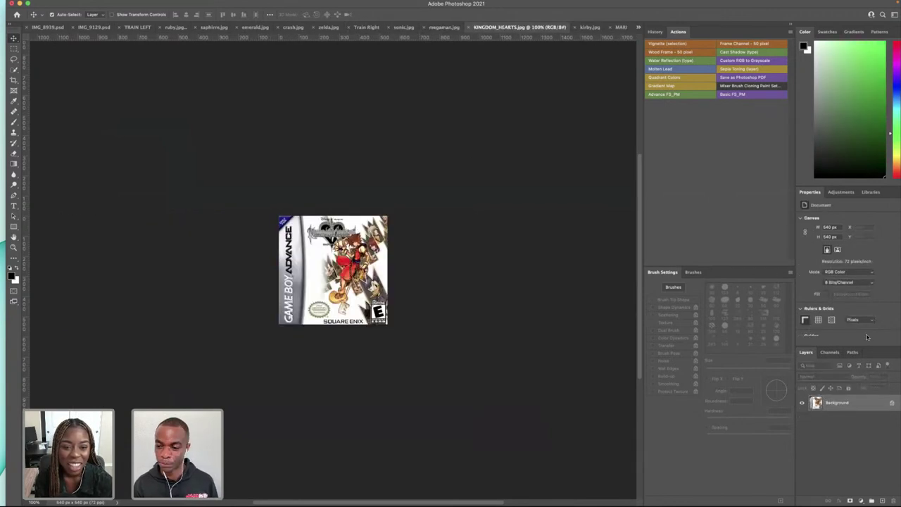
double_click(857, 406)
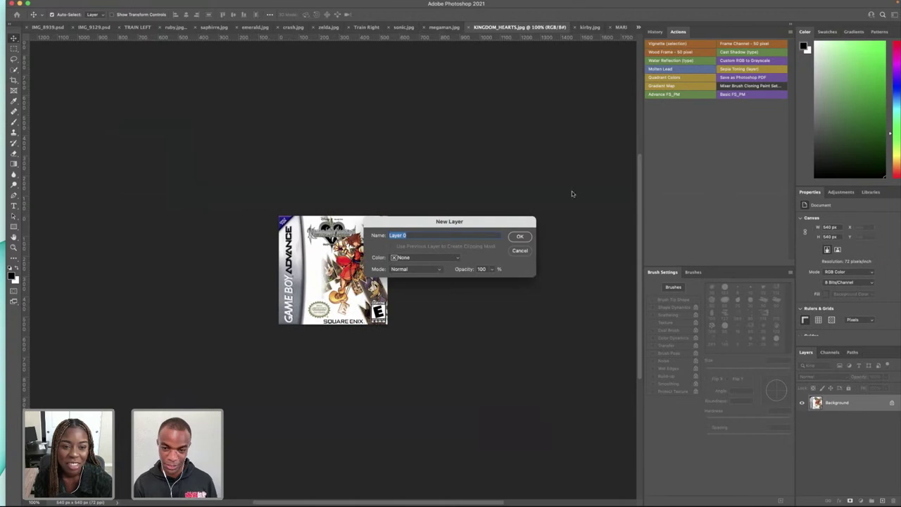
left_click(520, 237)
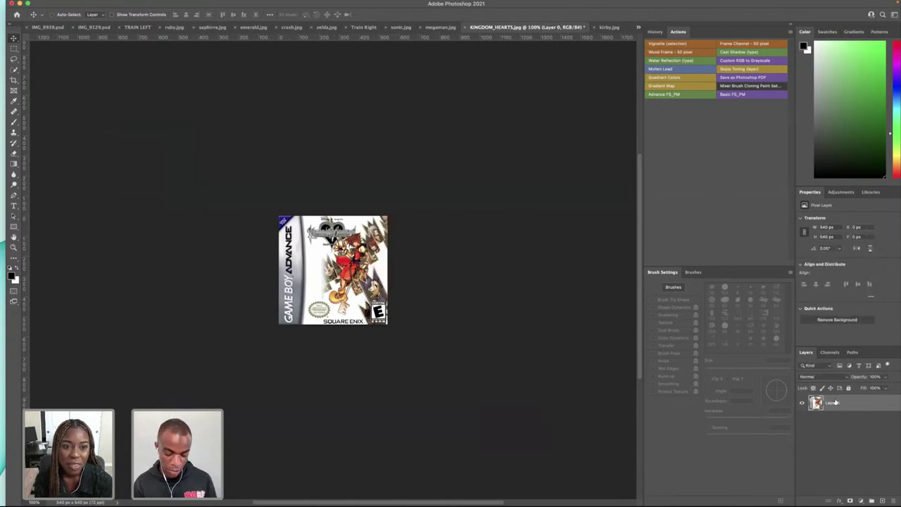
left_click_drag(834, 402, 378, 278)
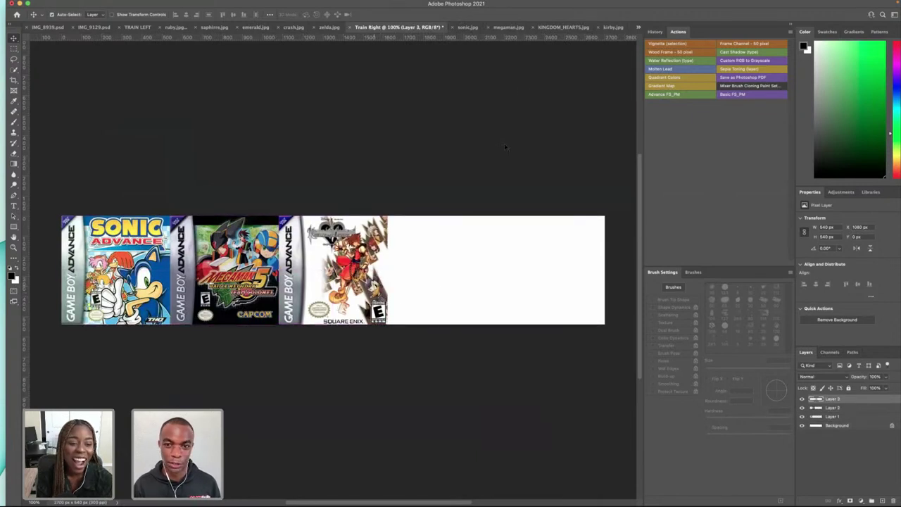
- Unlock the kirby.jpg background layer, copy the cover into Train Right and place it flush right of the Kingdom Hearts cover
left_click(638, 28)
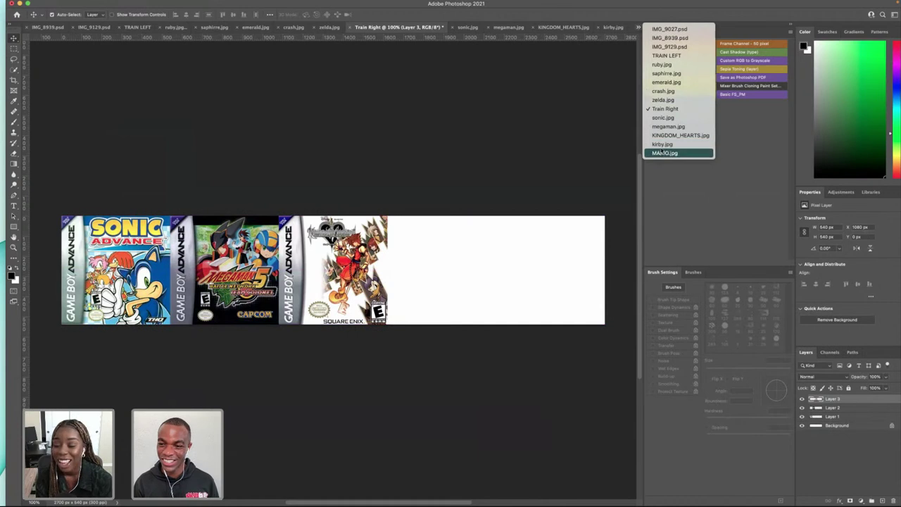
left_click(662, 144)
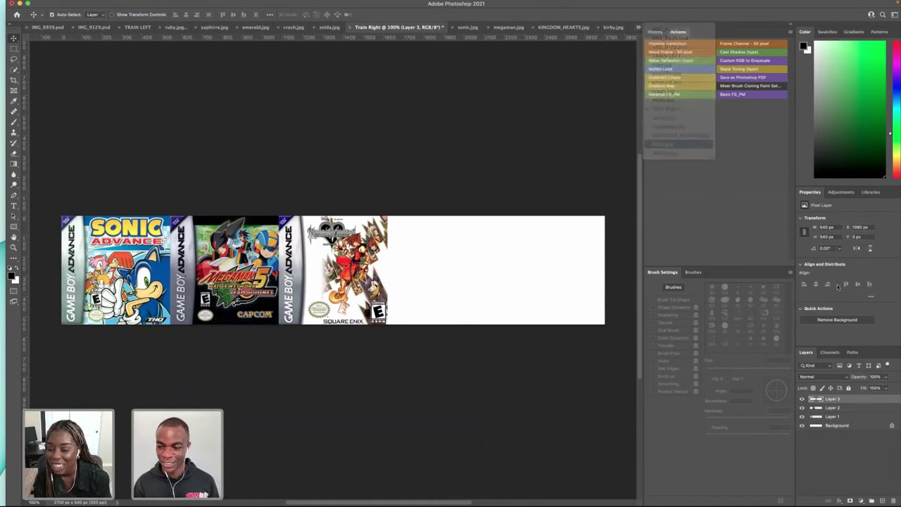
left_click(892, 402)
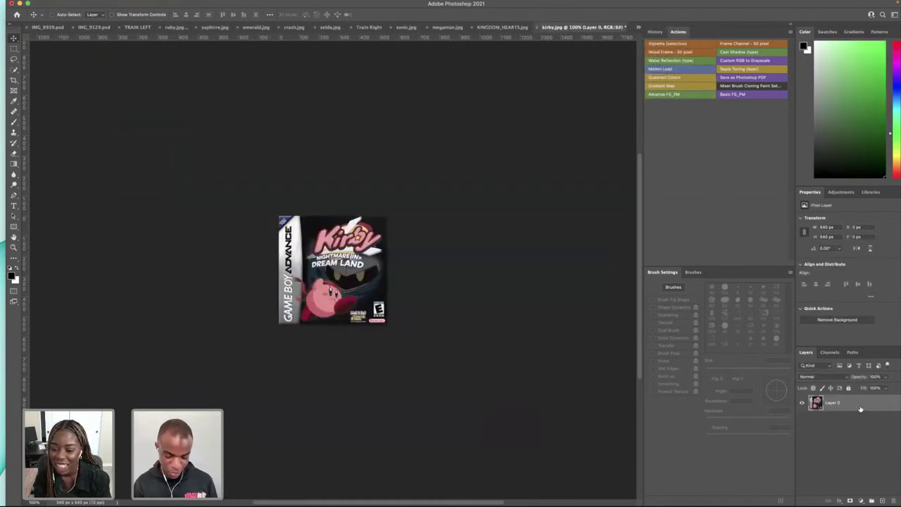
left_click(372, 28)
key("ctrl+v")
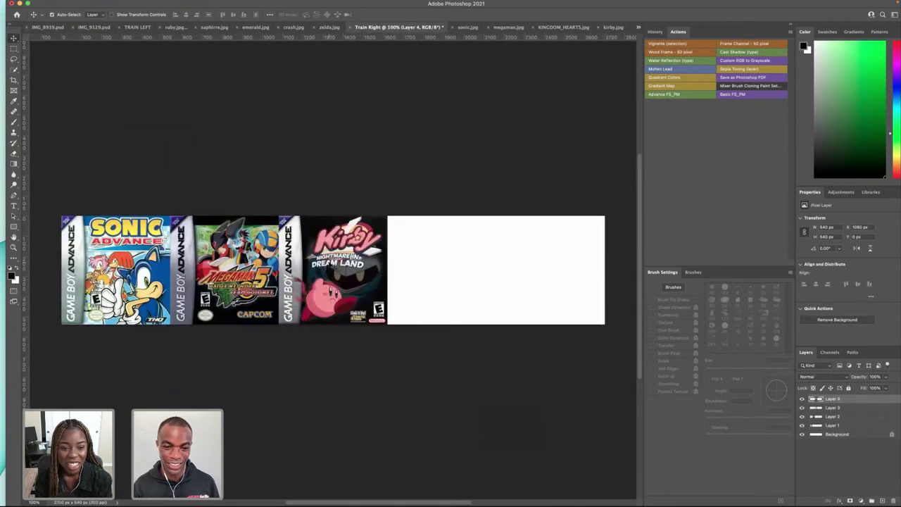
left_click_drag(321, 236, 451, 243)
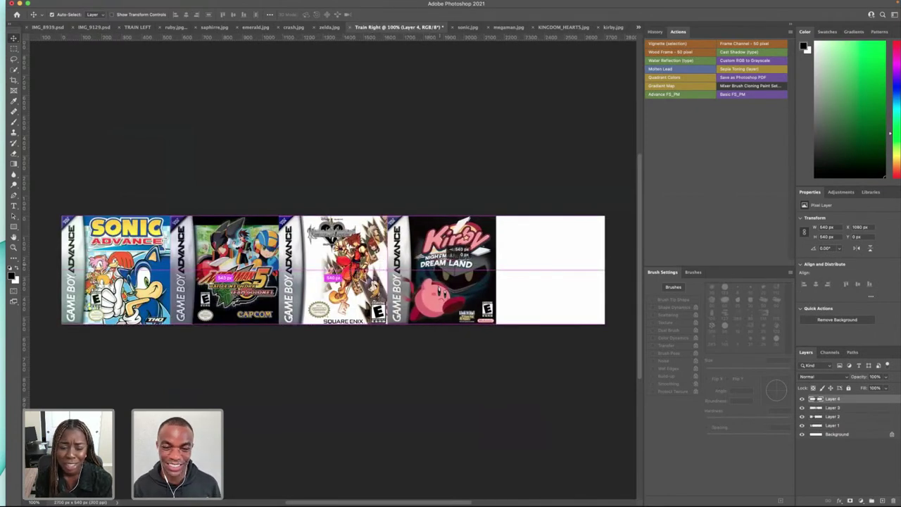
- Unlock the MARIO.jpg background layer, copy the cover into Train Right and place it in the remaining space right of the Kirby cover
left_click(638, 26)
left_click(662, 154)
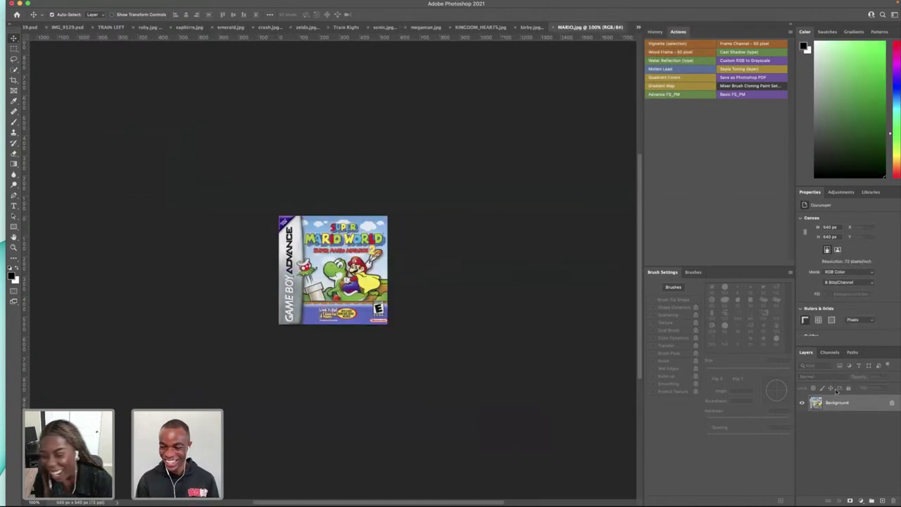
left_click(892, 404)
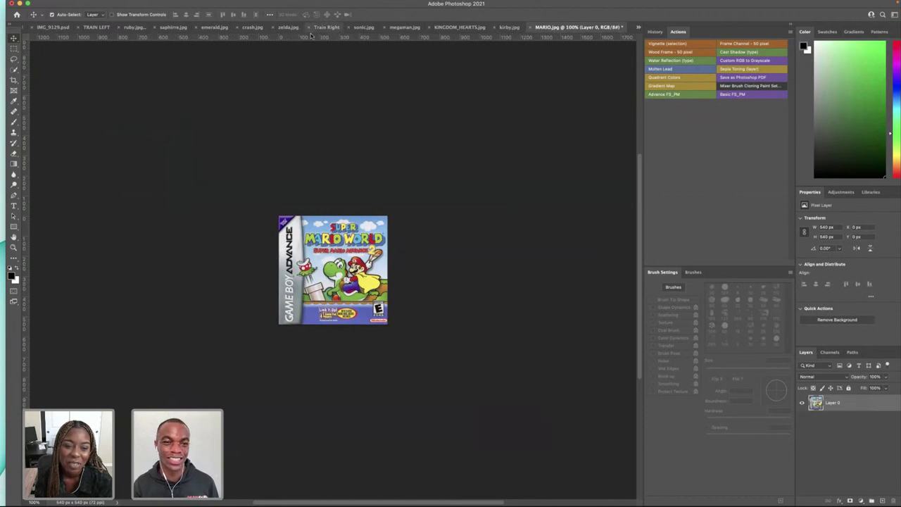
left_click_drag(320, 37, 539, 262)
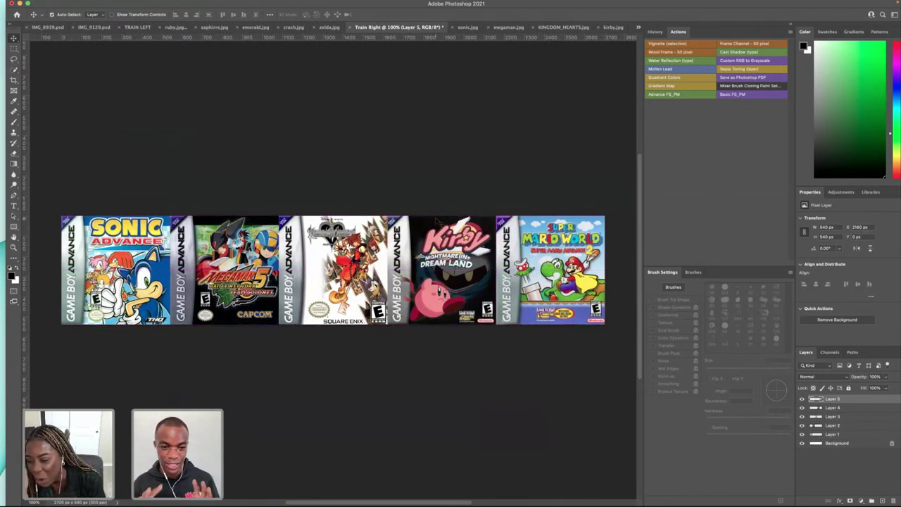
- Stamp all visible layers into a new top layer in both Train Right and TRAIN LEFT, keeping the separate cover layers and unlocking TRAIN LEFT's background
key("super+alt+shift+e")
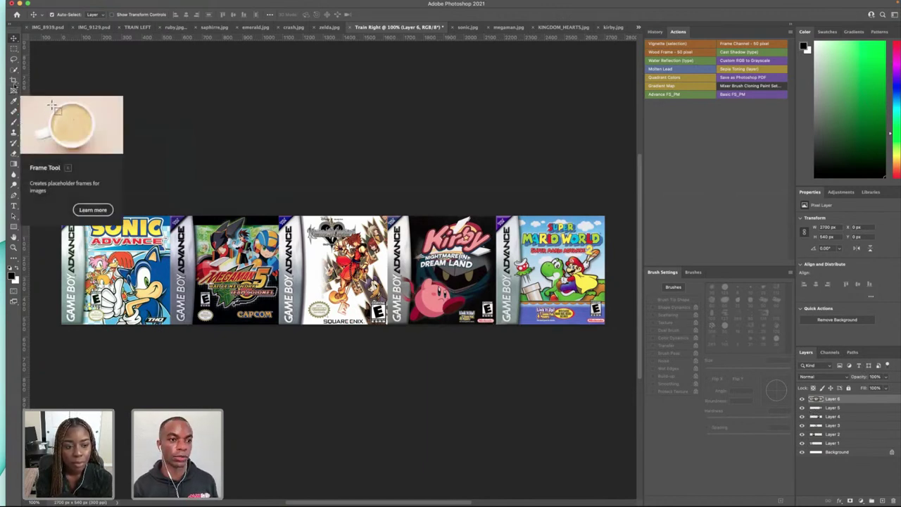
left_click(130, 27)
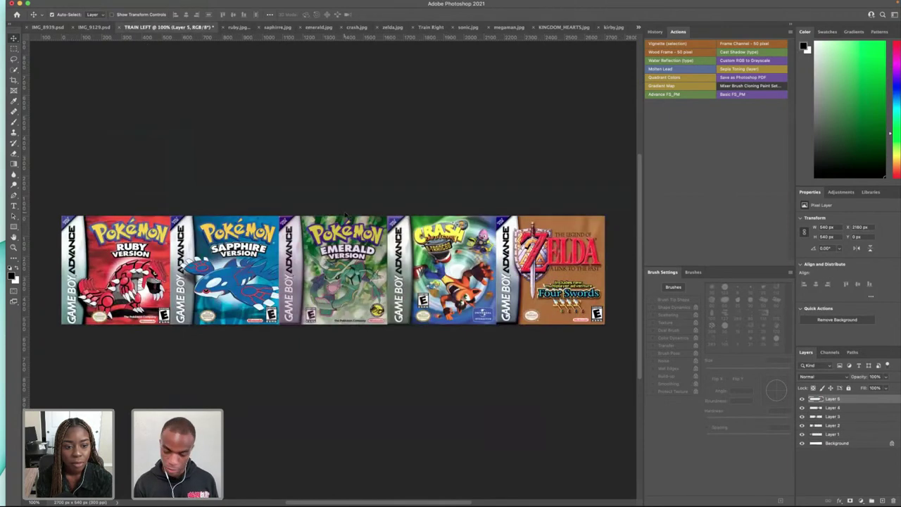
key("super+shift+e")
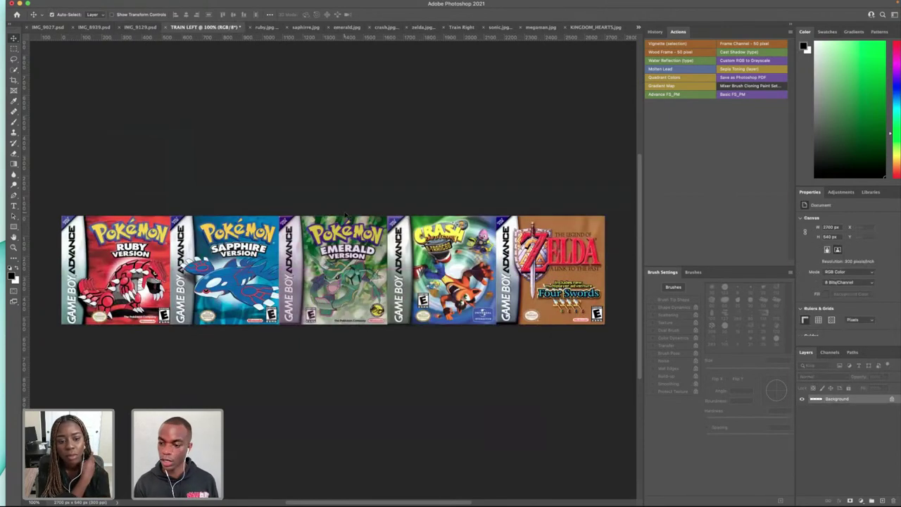
key("super+z")
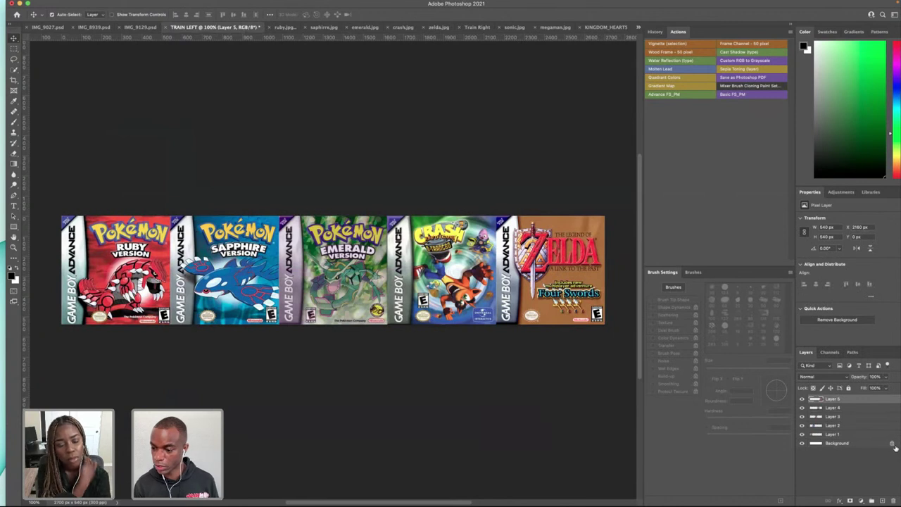
left_click(827, 400)
key("super+alt+shift+e")
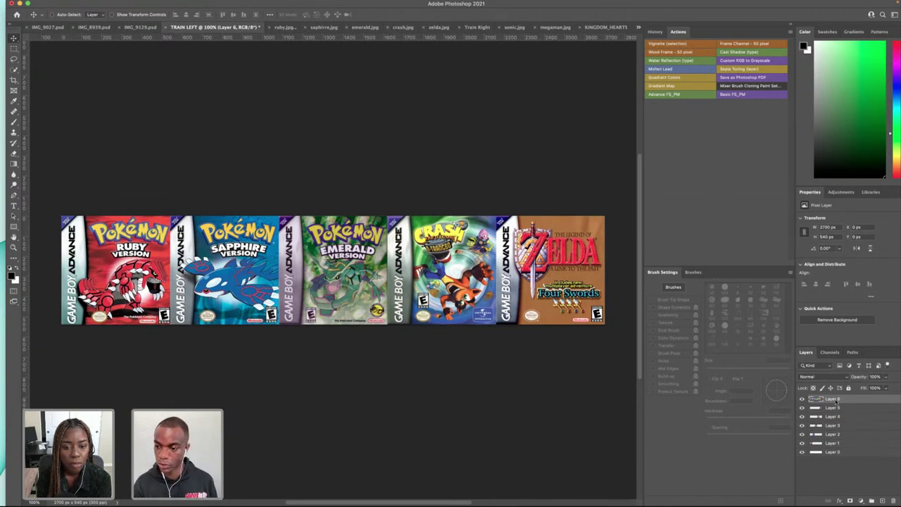
- Copy the merged TRAIN LEFT strip into IMG_9027.psd above Layer 2 and place it across the top of the Game Boy's screen
left_click(638, 27)
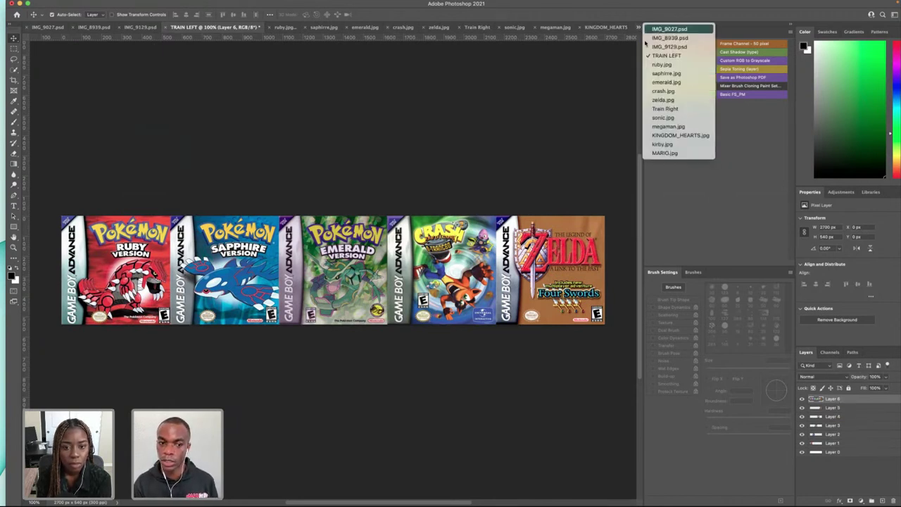
left_click(669, 28)
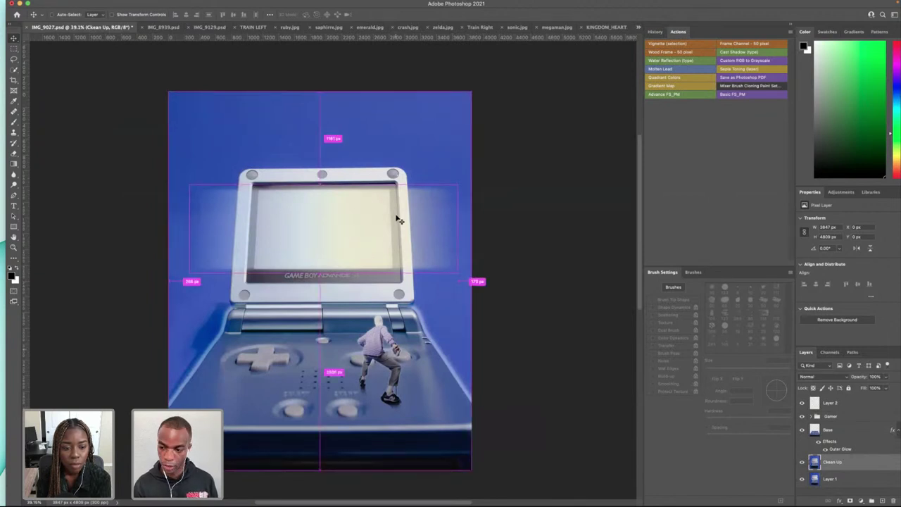
left_click(845, 406)
key("ctrl+v")
left_click_drag(443, 292, 436, 201)
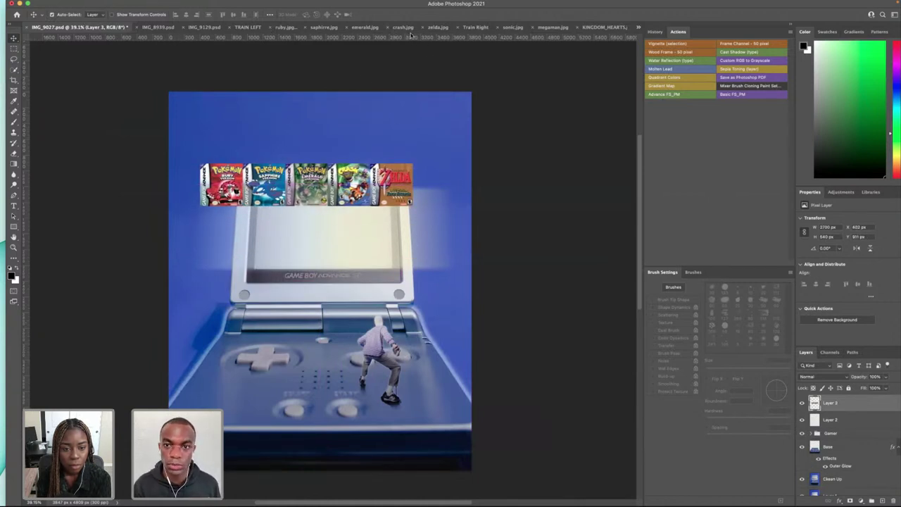
- Copy the merged Train Right strip into IMG_9027.psd and place it across the Game Boy's screen, running off the canvas's right edge
left_click(366, 28)
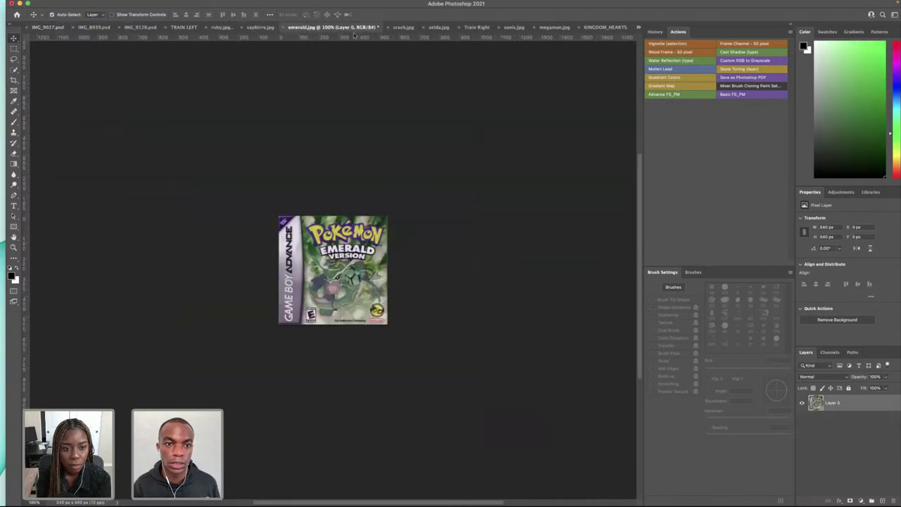
left_click(421, 28)
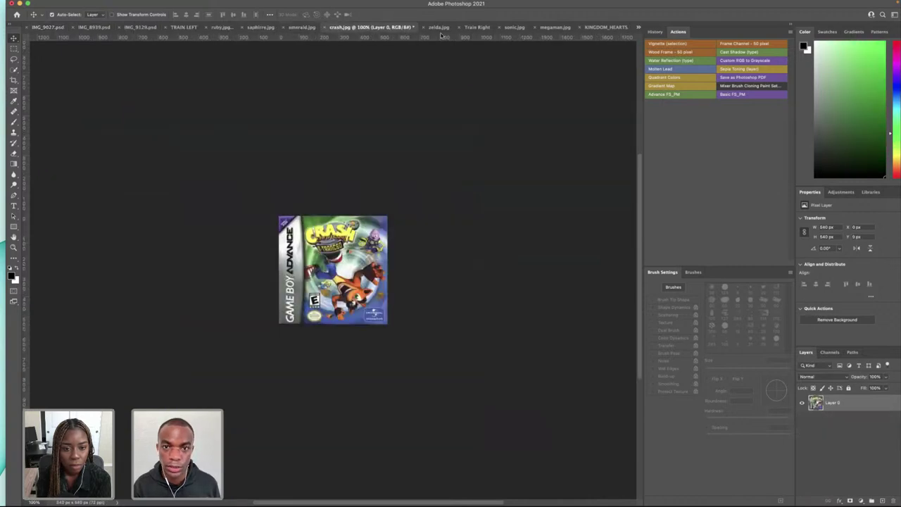
left_click(439, 28)
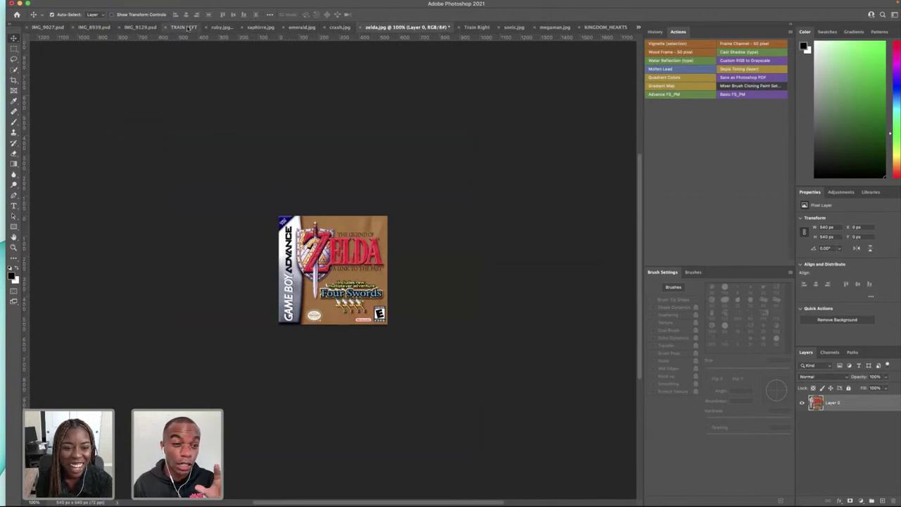
left_click(473, 27)
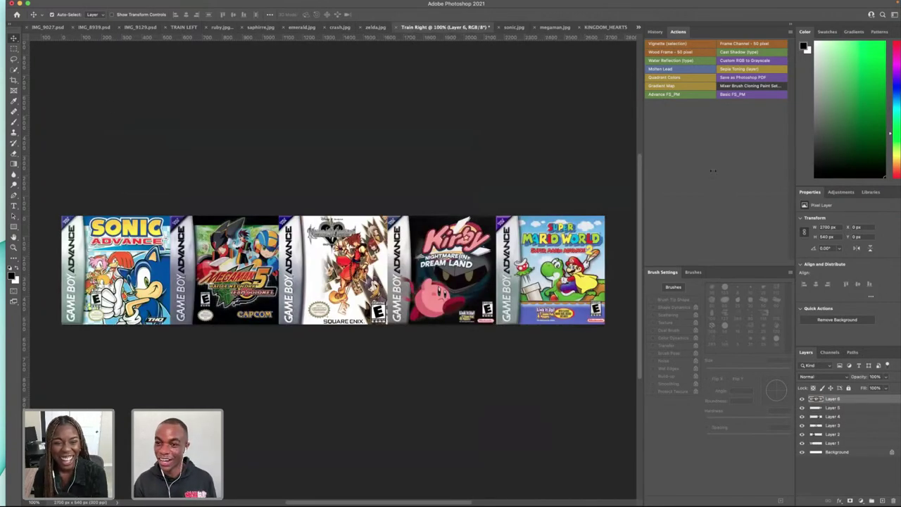
left_click(639, 28)
left_click(667, 32)
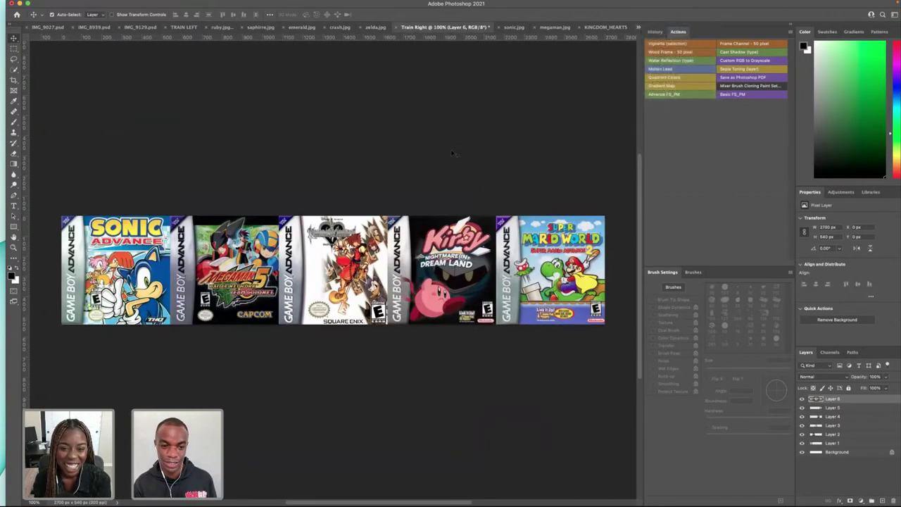
key("ctrl+v")
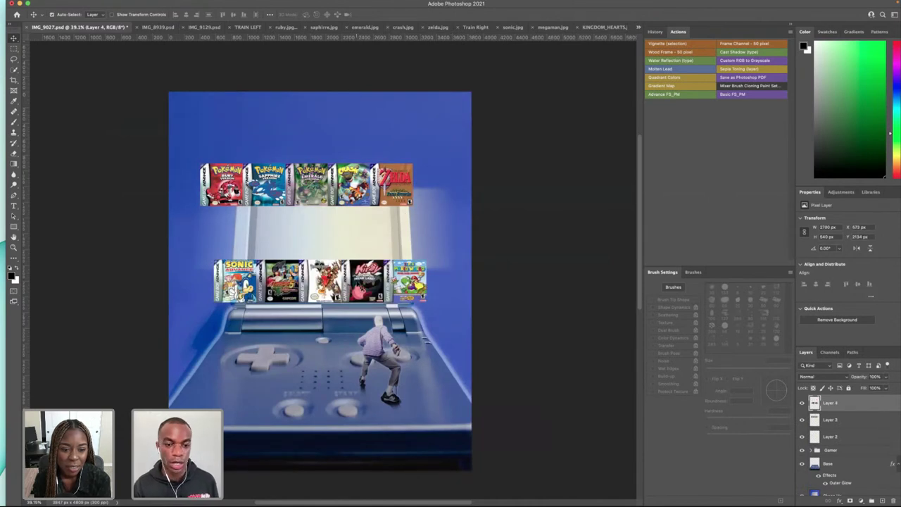
left_click_drag(363, 283, 409, 223)
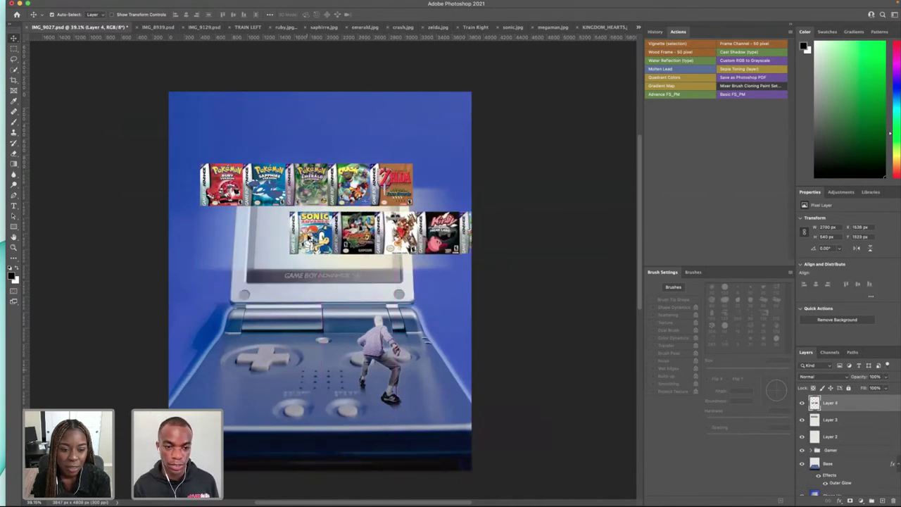
- Move the Pokémon cover strip over the Game Boy's screen so it runs off the canvas's left edge, and rename its layer TRAIN LEFT
left_click_drag(303, 191, 232, 216)
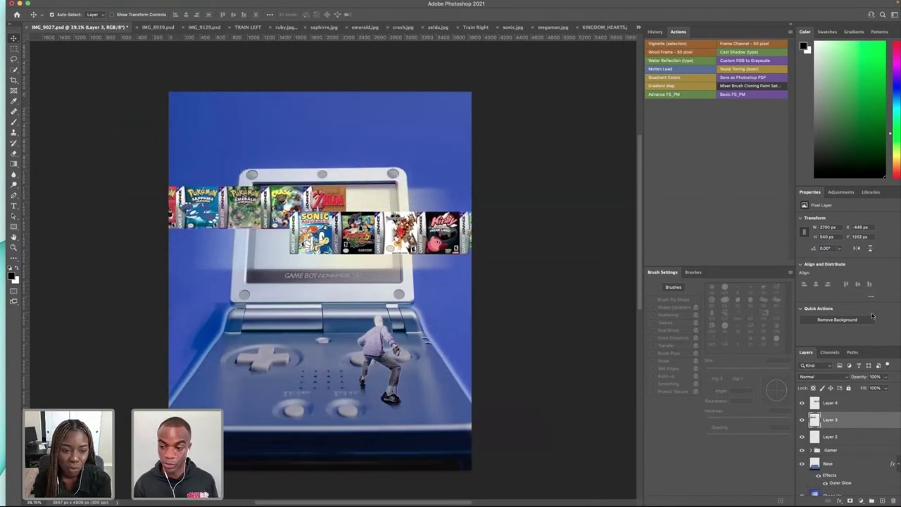
double_click(832, 420)
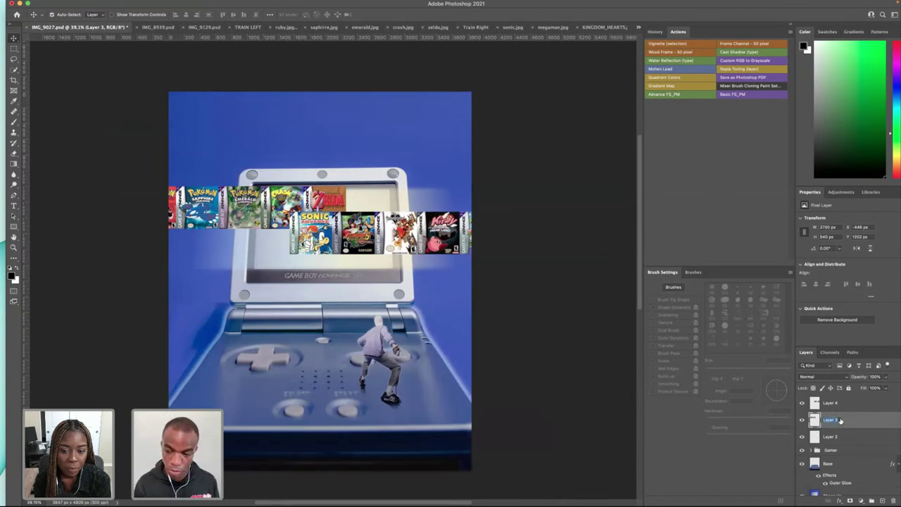
left_click(802, 420)
left_click(801, 419)
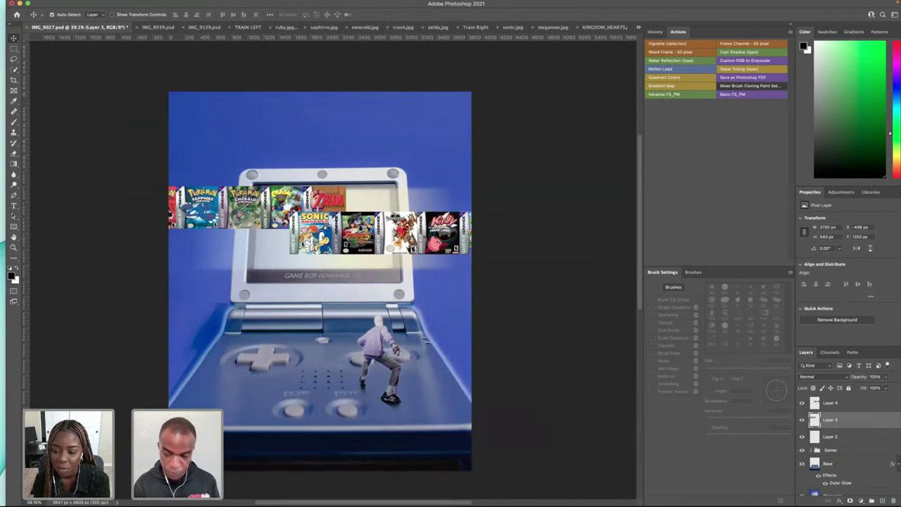
- Rename the Layer 4 cover strip TRAIN RIGHT and hide it
double_click(830, 402)
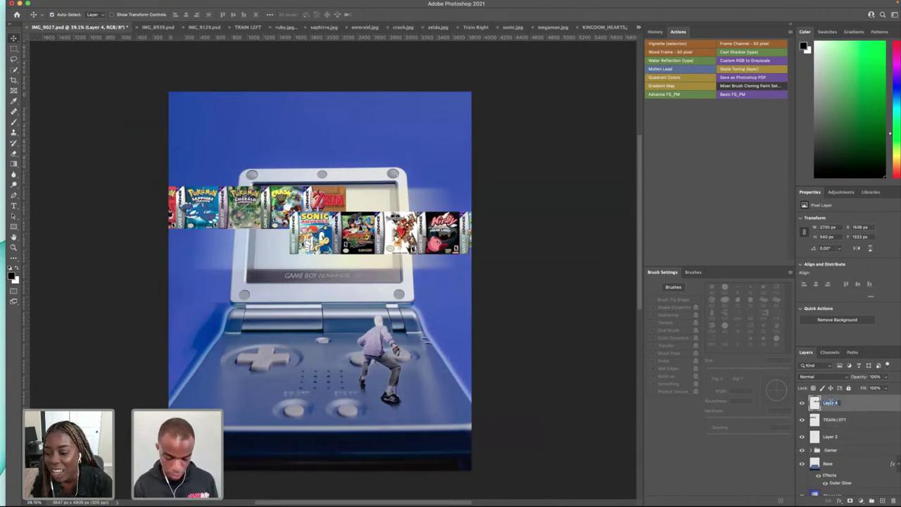
type("TR")
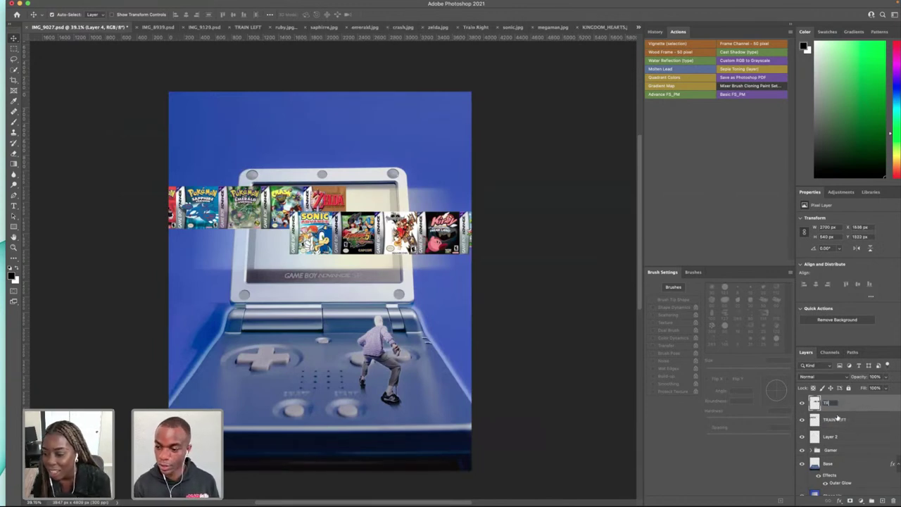
type("AIN RIGHT")
key("Return")
left_click(801, 404)
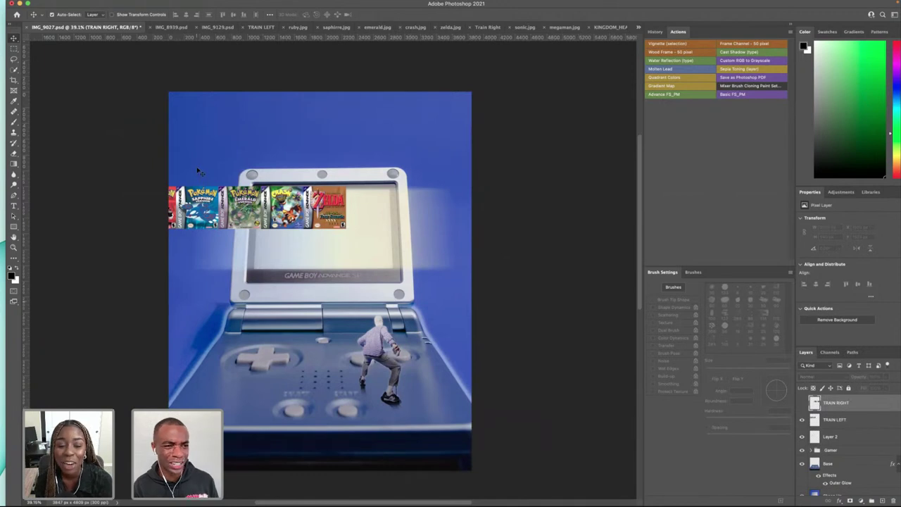
- Move the TRAIN LEFT strip down and apply a Perspective transform that makes its left end tall and tapers its right end over the screen
left_click_drag(230, 213, 257, 229)
key("ctrl+t")
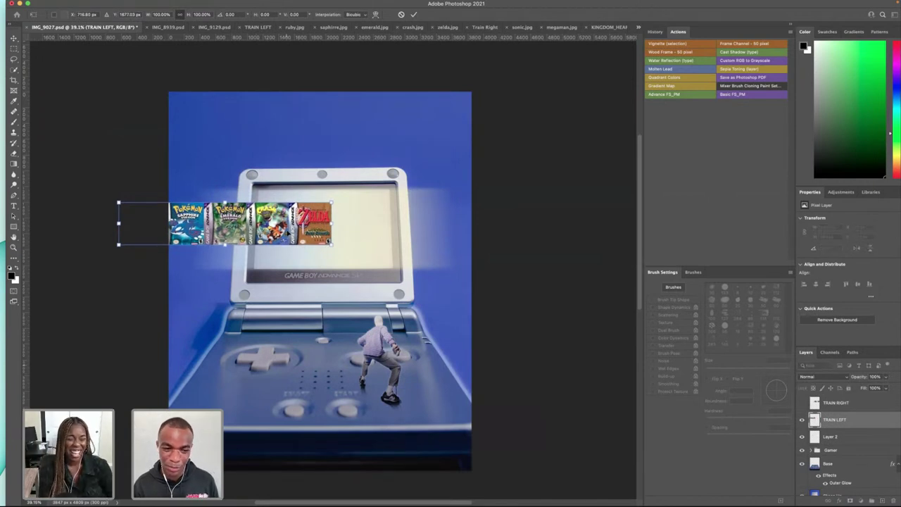
right_click(215, 229)
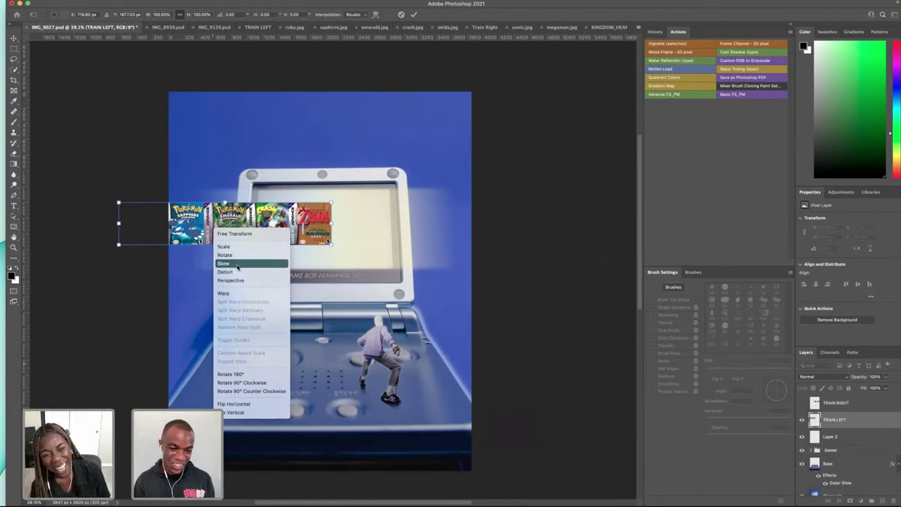
left_click(231, 280)
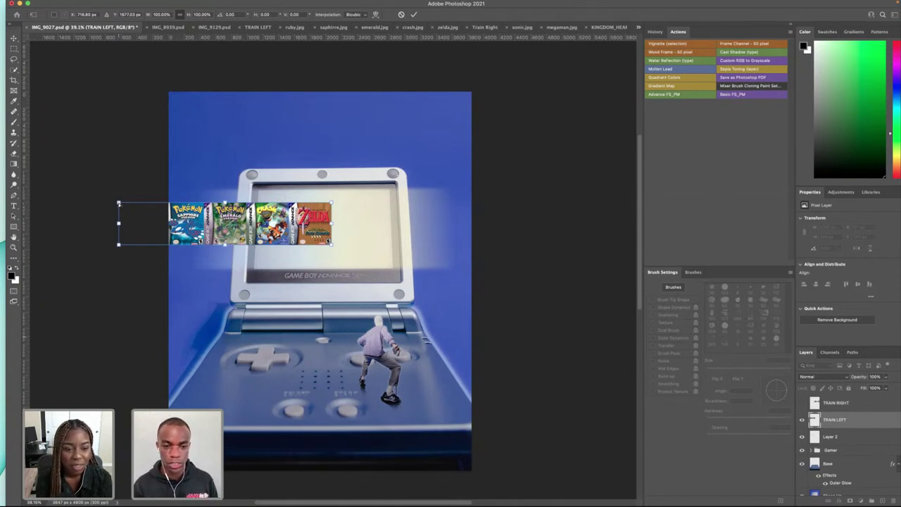
right_click(245, 228)
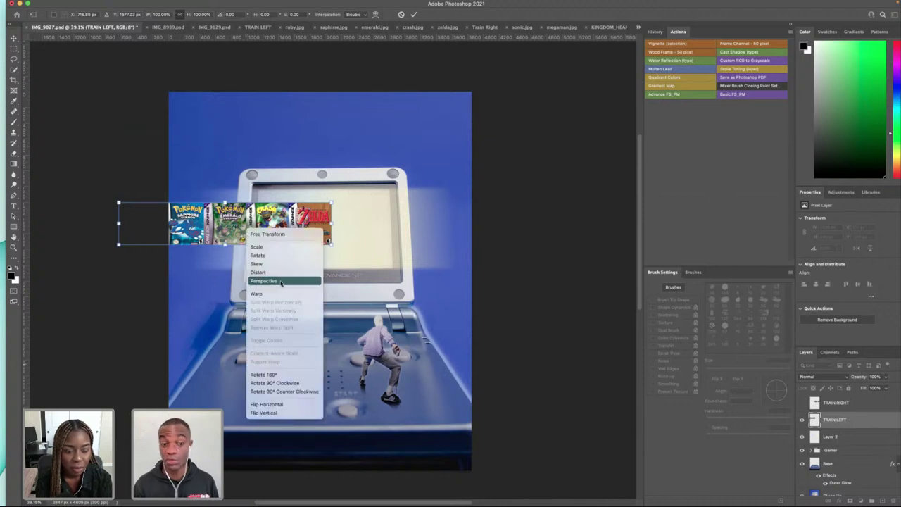
left_click(280, 282)
left_click_drag(118, 203, 121, 186)
left_click_drag(130, 181, 138, 183)
mouse_move(280, 223)
left_mouse_down()
mouse_move(272, 227)
mouse_move(280, 211)
left_mouse_up()
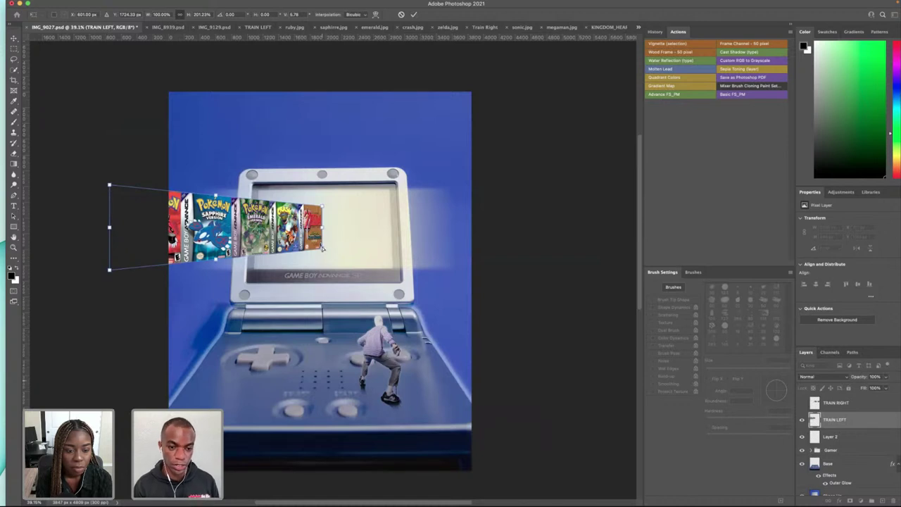
left_click_drag(322, 248, 276, 231)
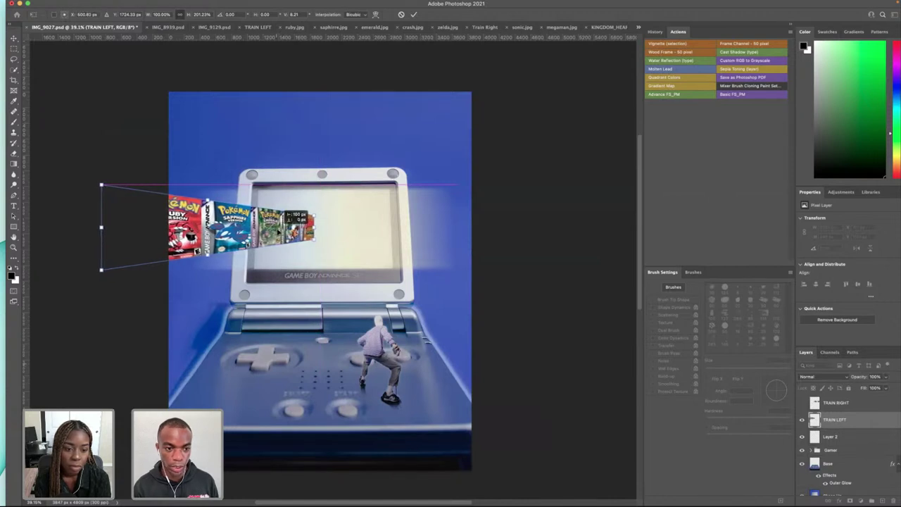
key("Return")
- Scale the TRAIN LEFT strip to about 76% and skew its outer left corners apart so that end is taller
key("super+t")
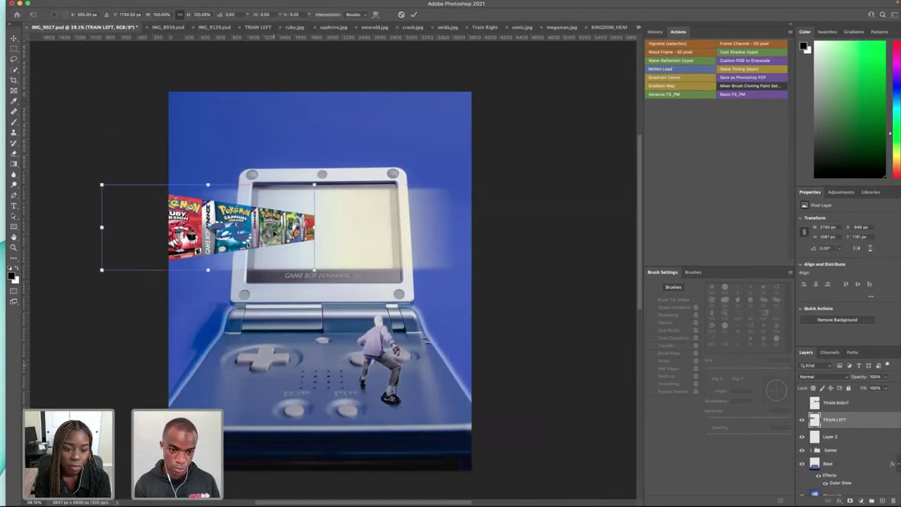
left_click_drag(100, 184, 157, 191)
left_click_drag(221, 225, 230, 213)
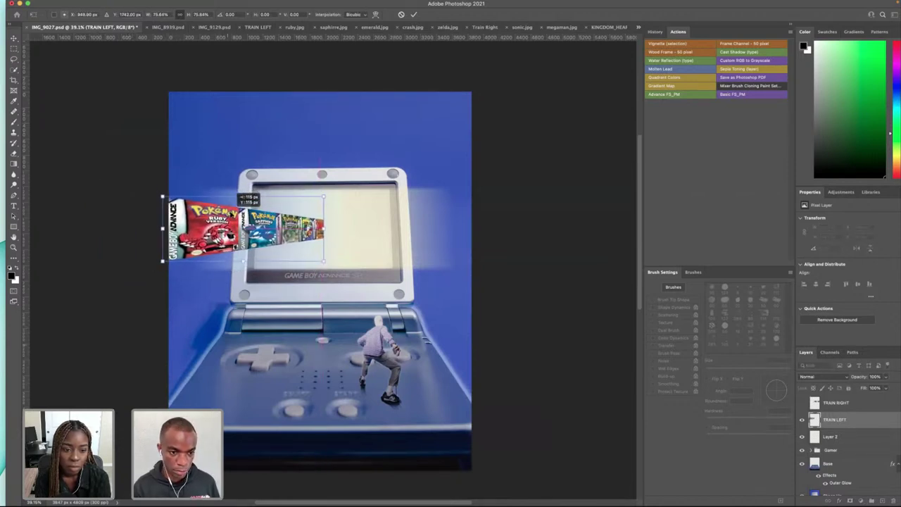
right_click(230, 213)
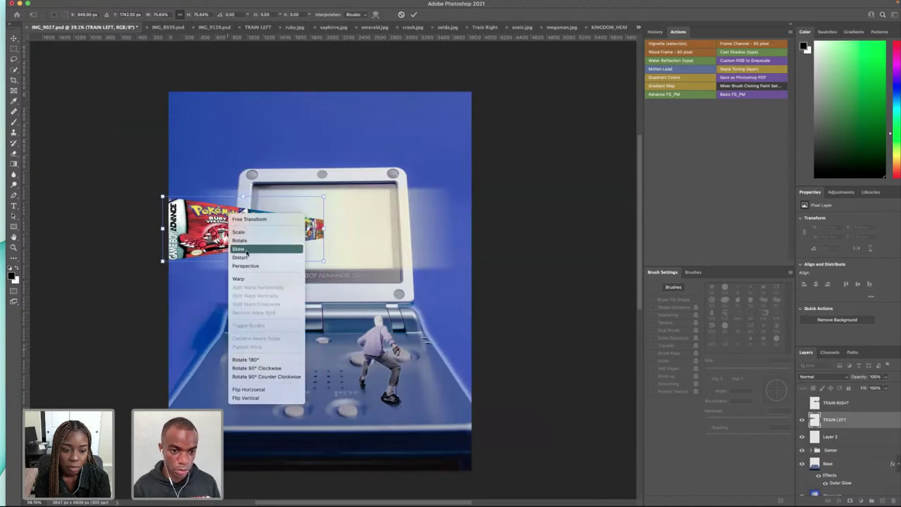
left_click(238, 248)
left_click_drag(163, 197, 162, 184)
left_click_drag(162, 262, 162, 268)
key("Return")
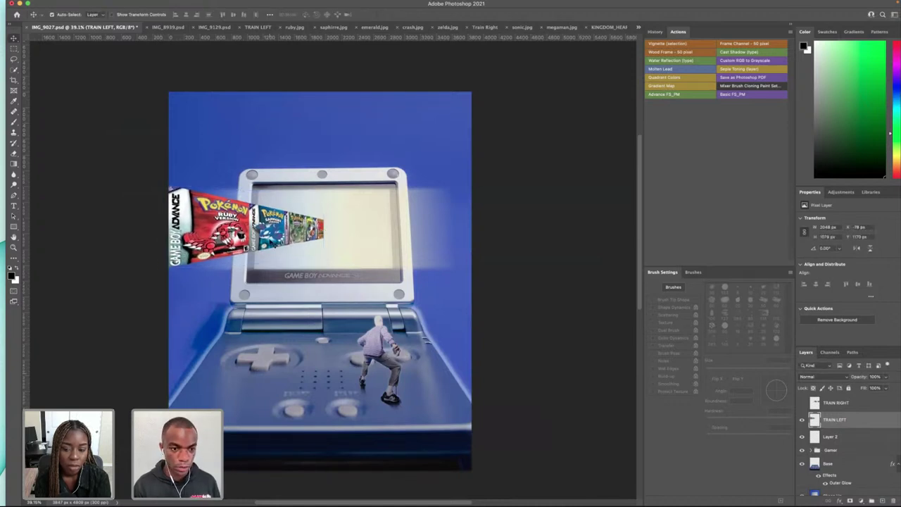
- Align the TRAIN LEFT strip with the canvas's left edge and distort its right corners inward to about 95% width
left_click_drag(282, 224, 317, 241)
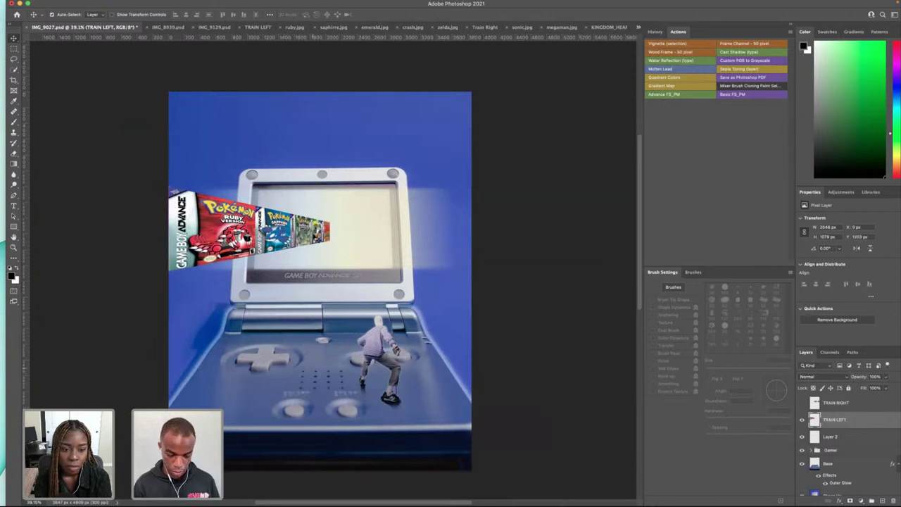
key("super+t")
right_click(325, 237)
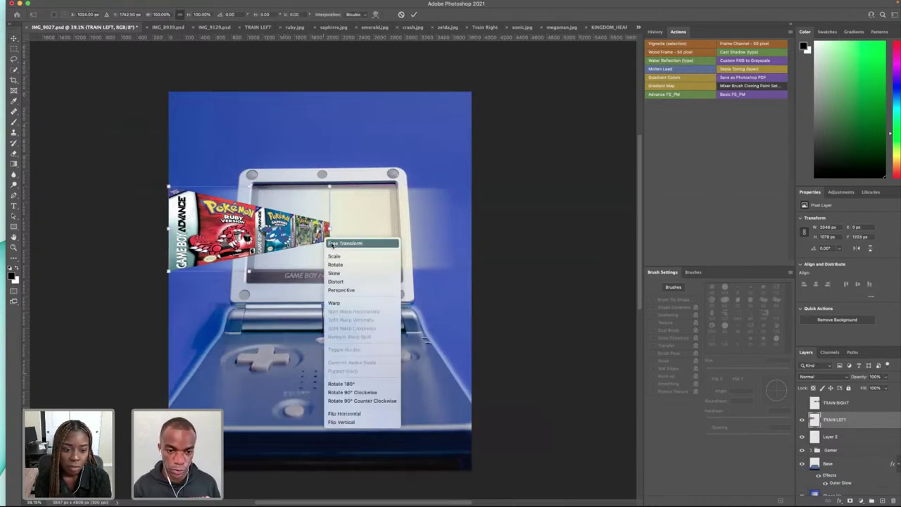
left_click(343, 284)
left_click_drag(329, 272, 321, 269)
left_click_drag(330, 189, 323, 188)
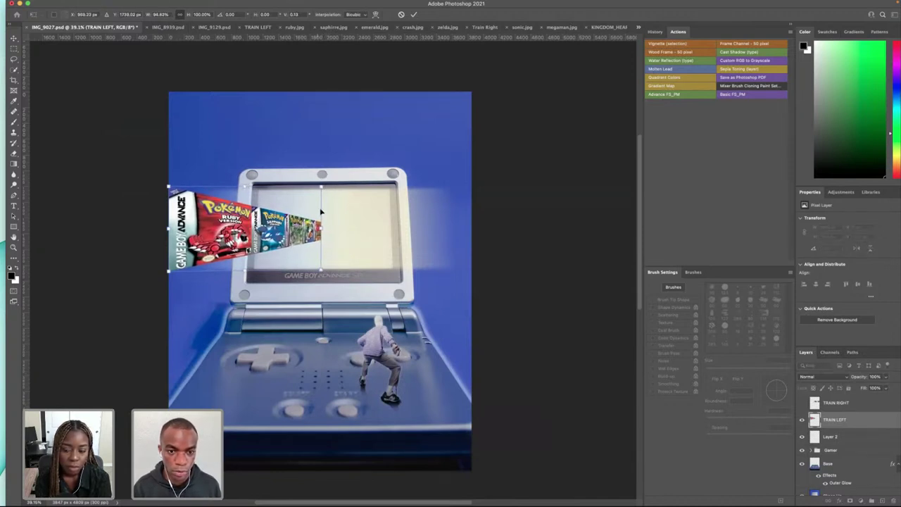
left_click_drag(321, 269, 321, 270)
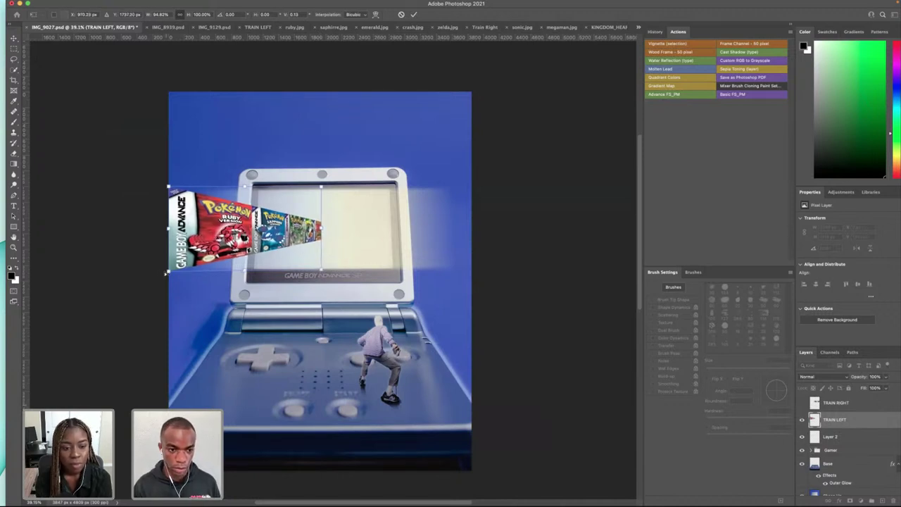
left_click_drag(167, 272, 167, 273)
key("Return")
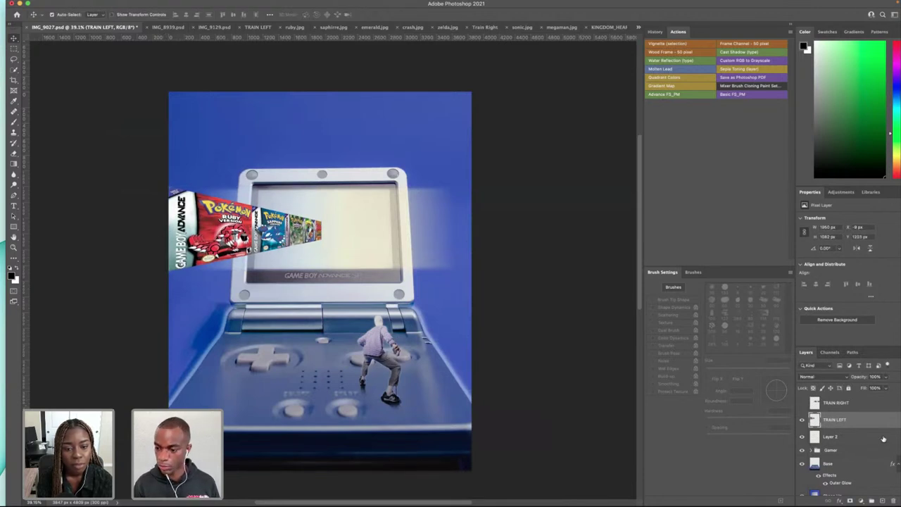
- Show TRAIN RIGHT and give it a mirrored perspective, tall at its right end and tapering to meet TRAIN LEFT at the screen's middle
left_click(814, 403)
left_click(802, 404)
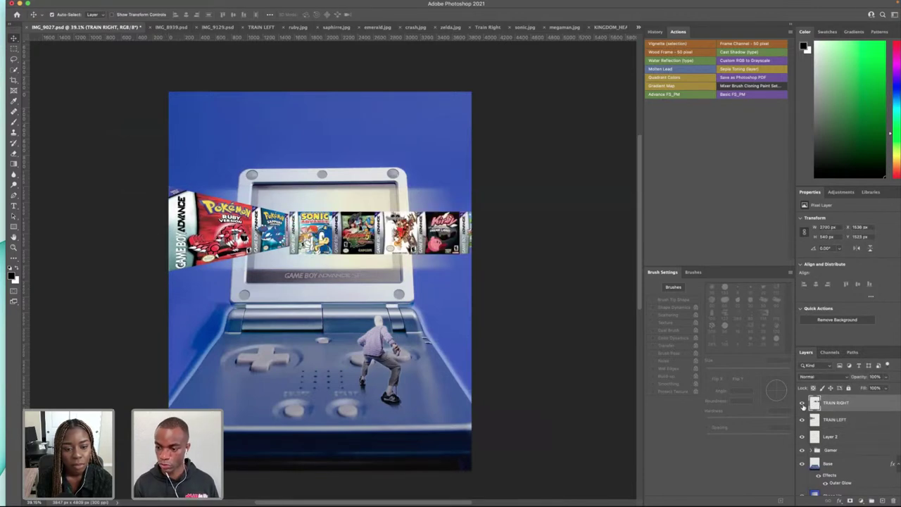
left_click_drag(398, 235, 331, 235)
key("super+t")
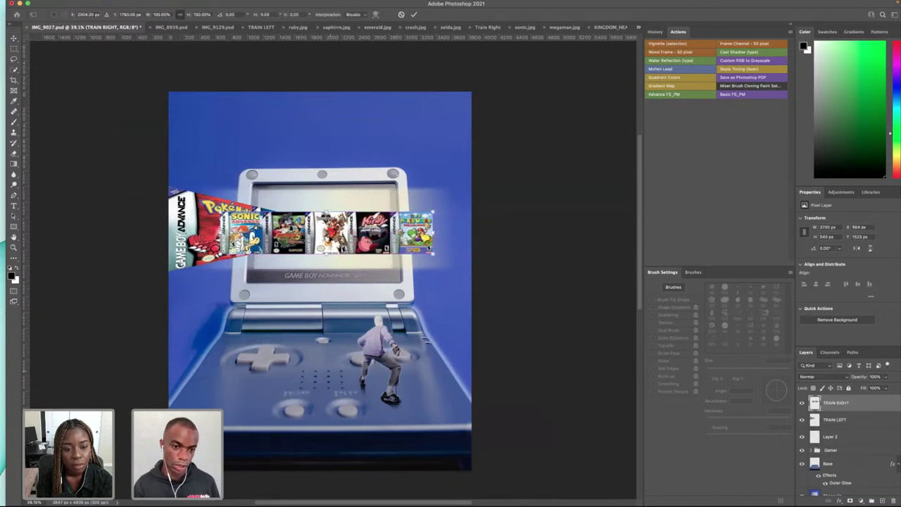
right_click(398, 232)
left_click(427, 285)
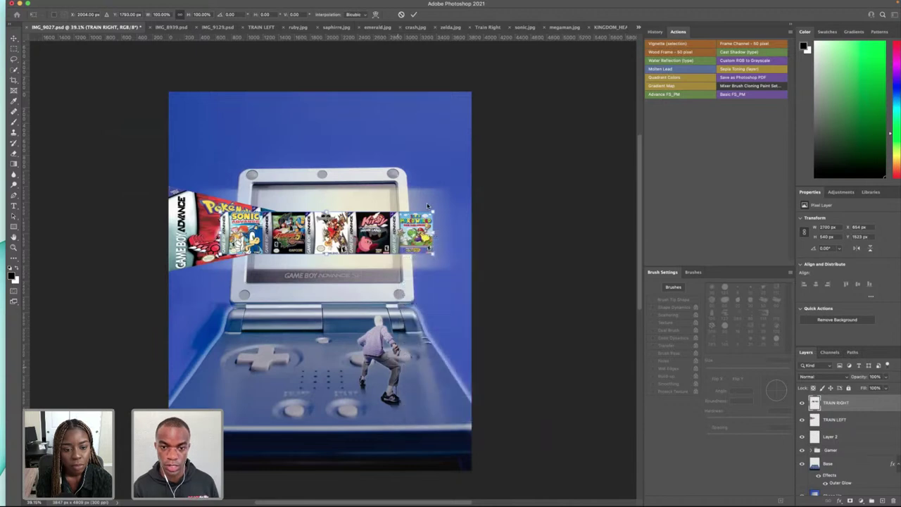
left_click_drag(432, 212, 432, 185)
left_click_drag(369, 235, 475, 222)
left_click_drag(532, 280, 533, 277)
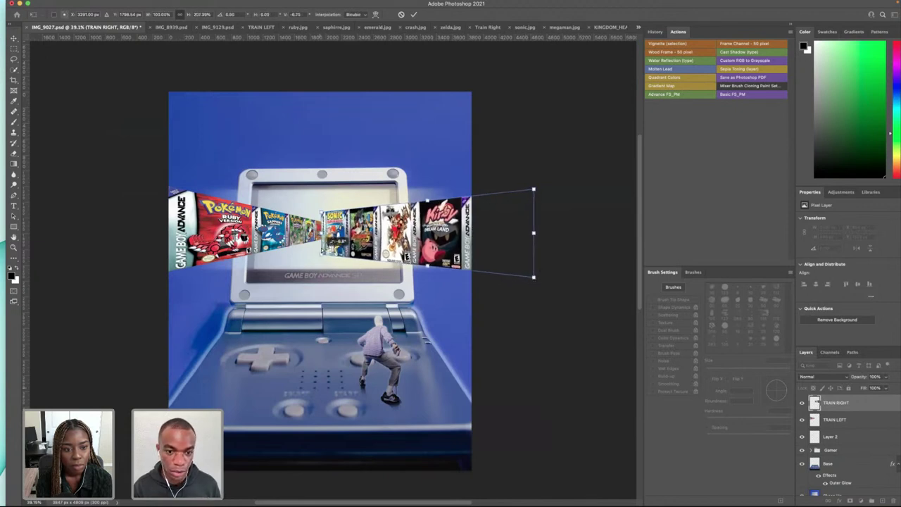
left_click_drag(321, 254, 346, 213)
key("Return")
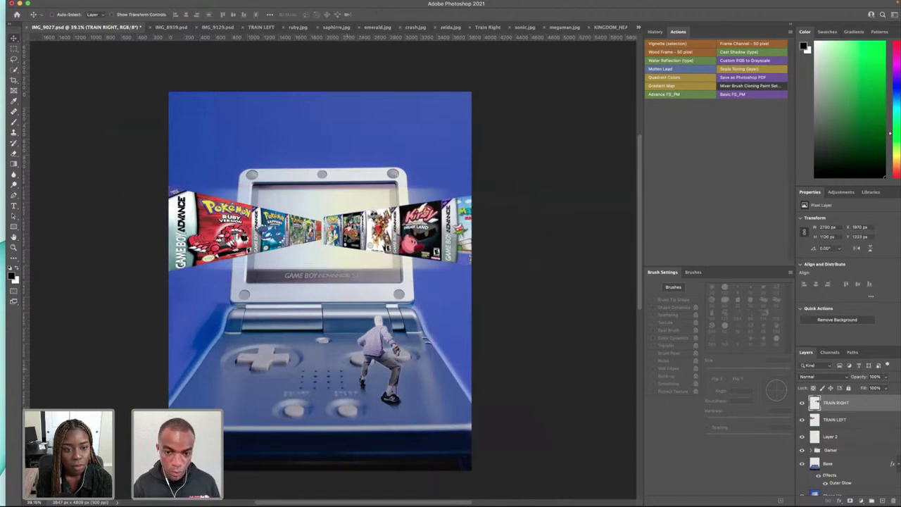
- Slide the TRAIN RIGHT strip inward until its Super Mario cover ends at the canvas's right edge, and remove that layer
key("ctrl+t")
right_click(444, 218)
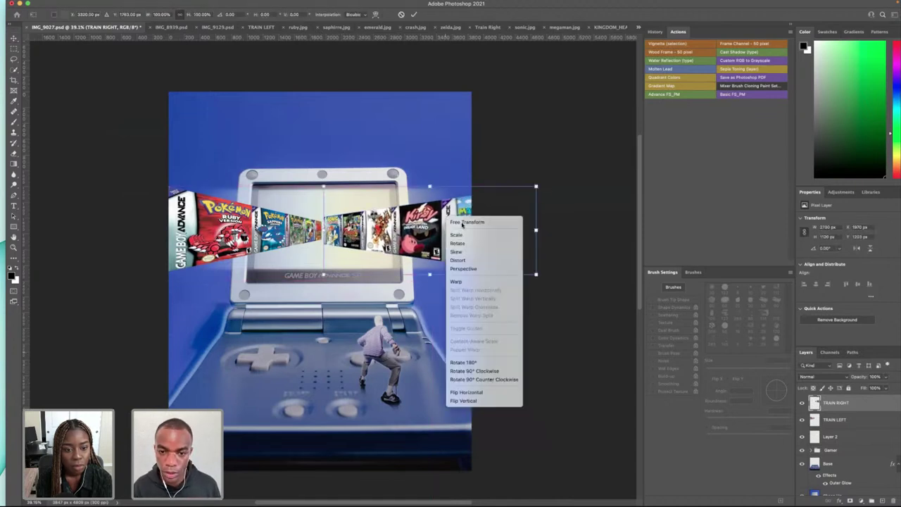
left_click(527, 193)
mouse_move(528, 192)
left_mouse_down()
mouse_move(458, 204)
mouse_move(488, 188)
mouse_move(536, 187)
left_mouse_up()
left_click_drag(440, 233, 420, 233)
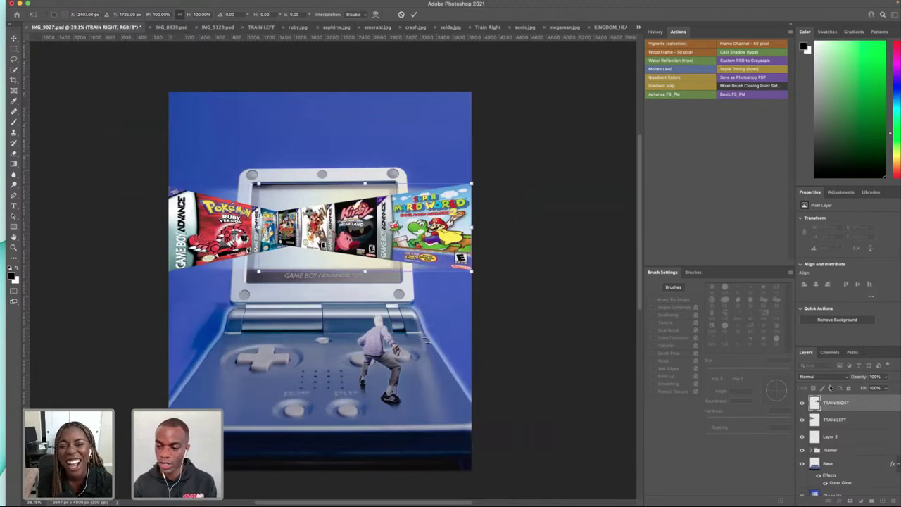
key("Return")
key("ctrl+e")
key("ctrl+z")
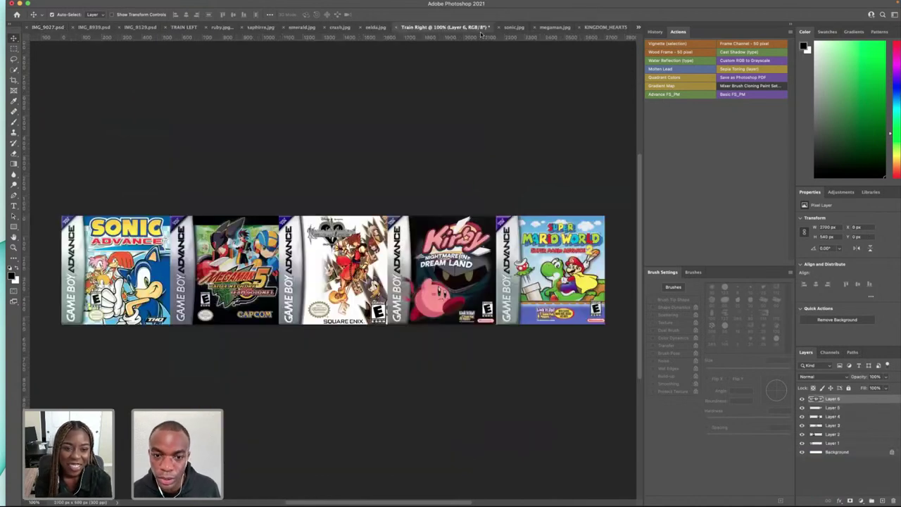
- Delete the merged Layer 6 from the Train Right document
left_click(484, 26)
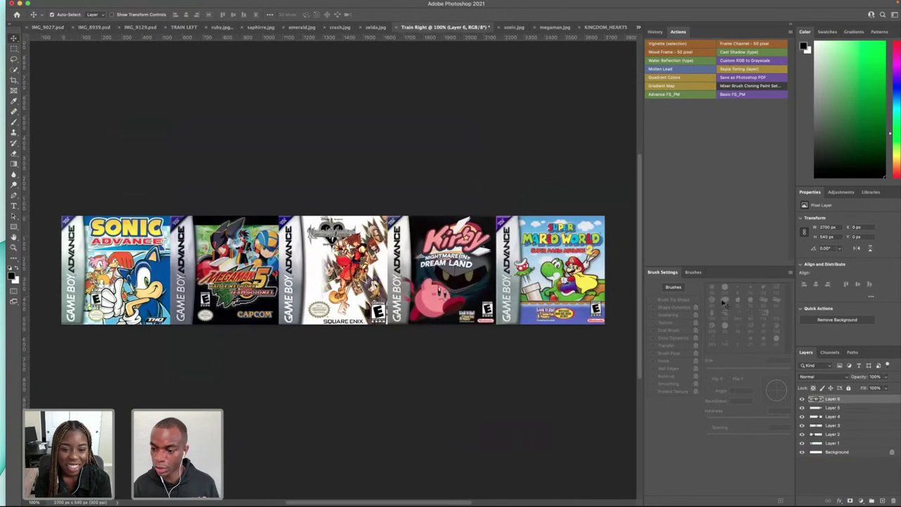
left_click_drag(113, 253, 244, 278)
key("Delete")
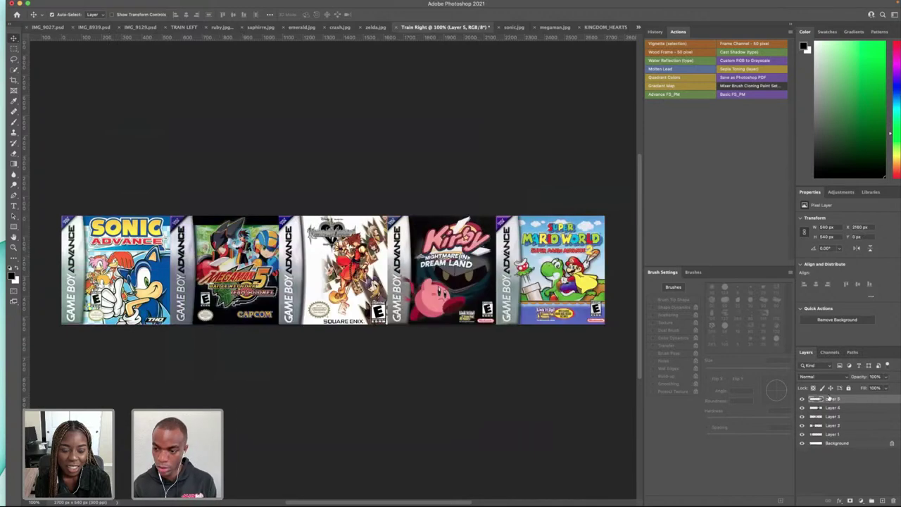
- Reorder the separate covers with Super Mario at the strip's left end, Kirby second and Sonic at its right end
left_click(833, 434)
left_click_drag(158, 309, 121, 271)
left_click(837, 399)
left_click_drag(538, 265, 562, 265)
mouse_move(223, 266)
left_mouse_down()
mouse_move(459, 263)
mouse_move(234, 278)
left_mouse_up()
left_click_drag(350, 273, 519, 271)
left_click_drag(437, 275, 415, 272)
left_click_drag(542, 271, 248, 262)
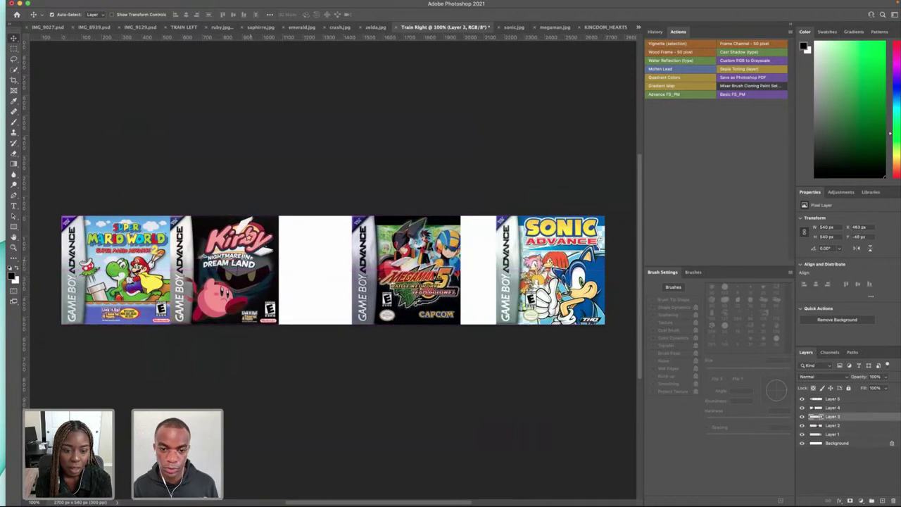
- Place the Megaman cover fourth beside Sonic and the Kingdom Hearts cover in the middle of the strip
left_click_drag(431, 273, 464, 272)
left_click_drag(252, 267, 310, 267)
left_click_drag(191, 267, 346, 267)
mouse_move(278, 268)
left_mouse_down()
mouse_move(219, 268)
mouse_move(289, 269)
left_mouse_up()
left_click_drag(349, 270, 318, 281)
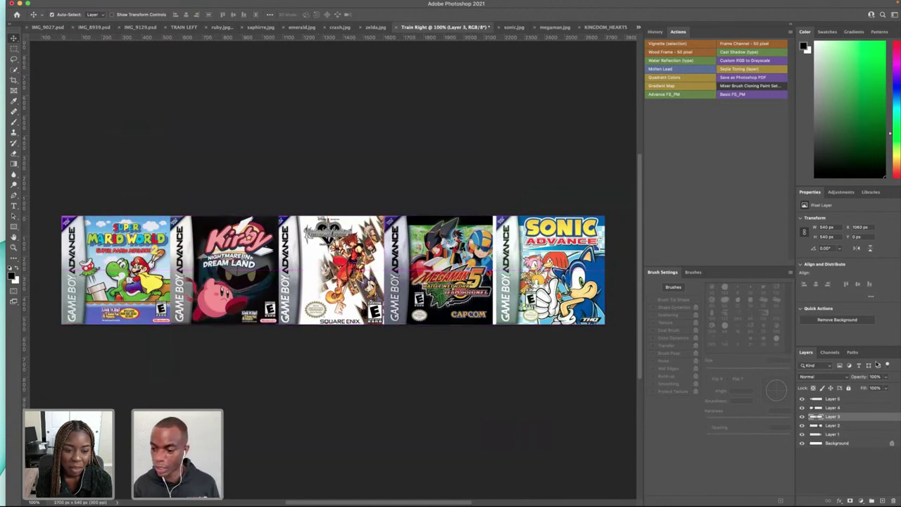
- Stamp the reordered covers into a new top layer and copy it into IMG_9027.psd, running across the screen off the canvas's right edge
left_click(848, 399)
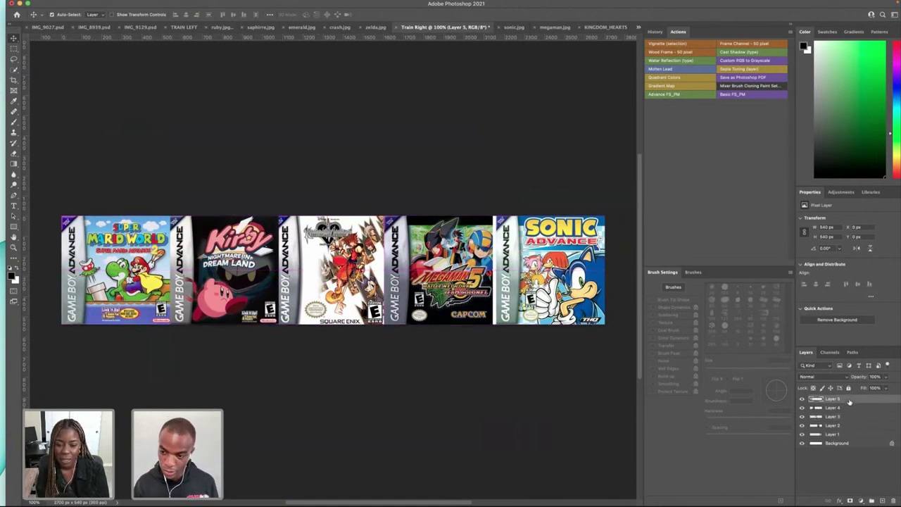
key("super+alt+shift+e")
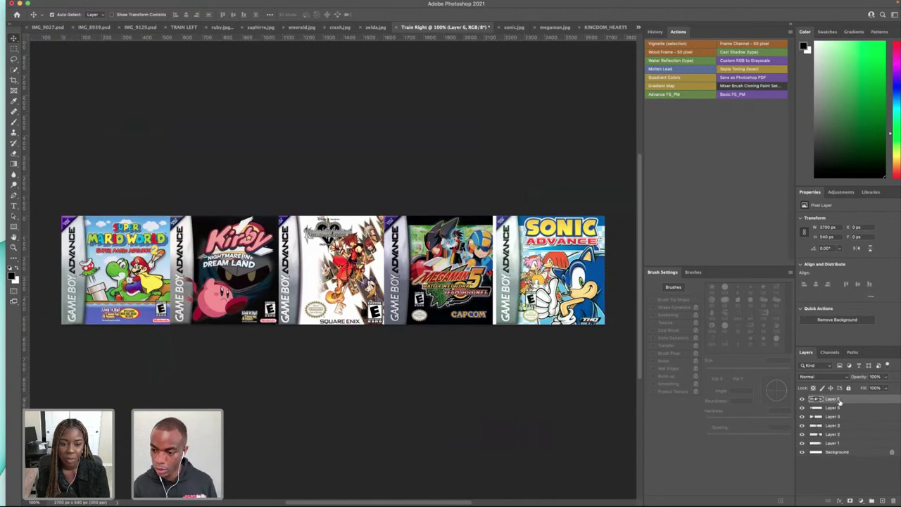
left_click(637, 26)
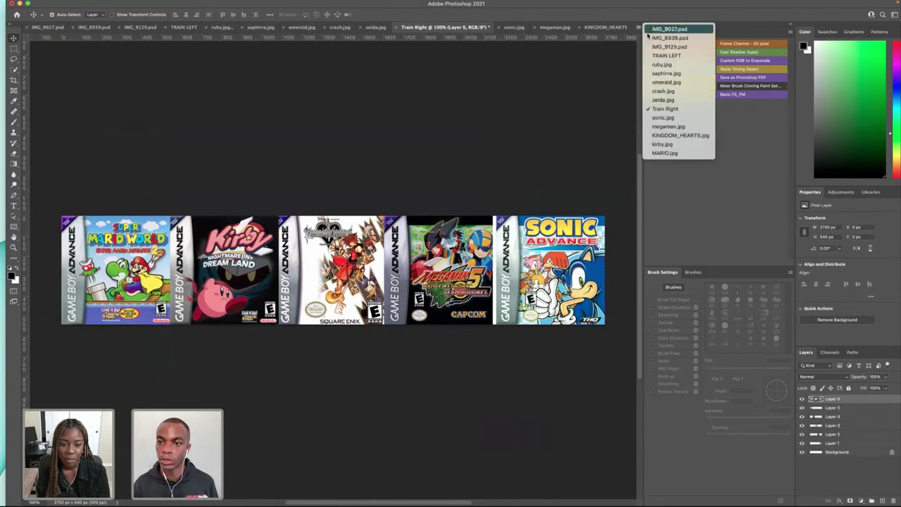
left_click(668, 29)
key("super+v")
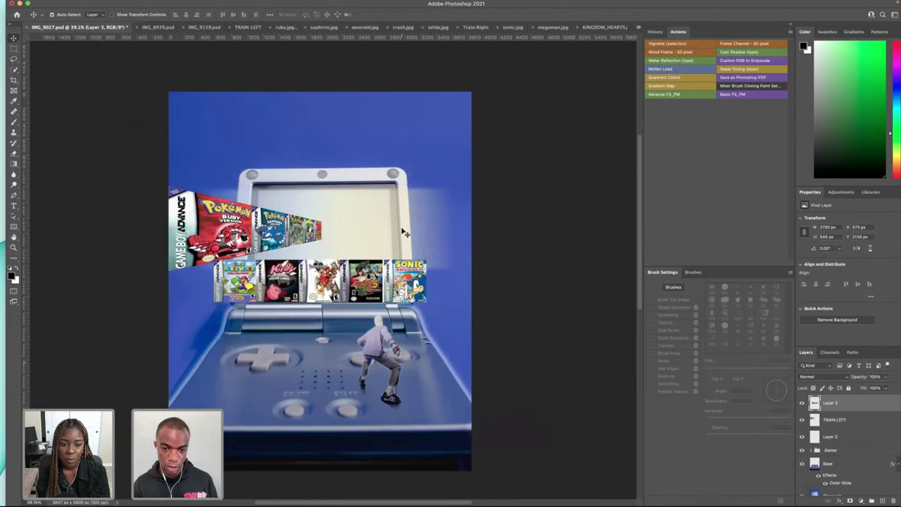
left_click_drag(342, 285, 392, 233)
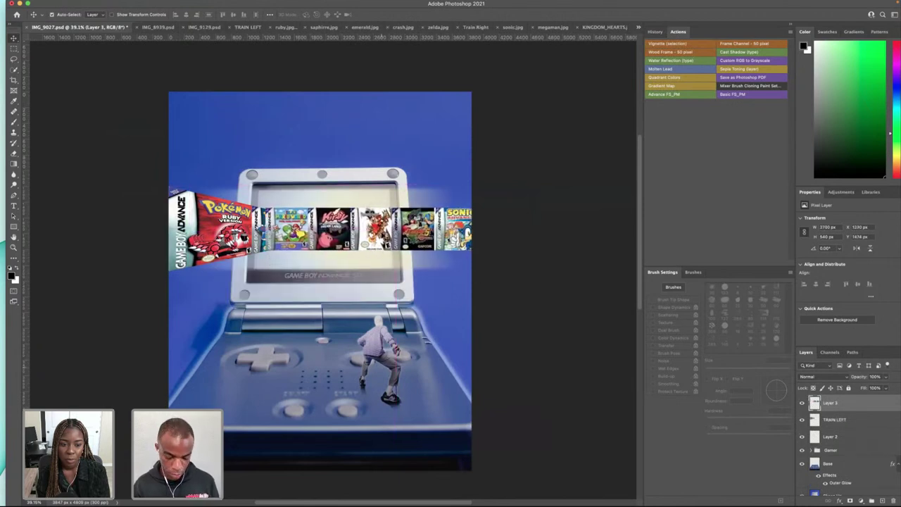
- Apply a perspective transform to the right cover strip on Layer 3, enlarging its Sonic end so the covers recede toward the screen
right_click(382, 230)
left_click(330, 202)
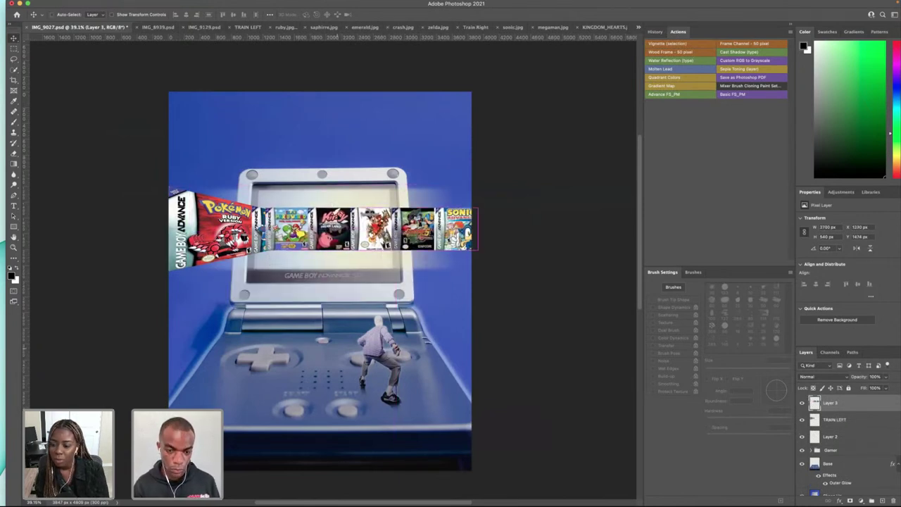
key("super+t")
scroll(336, 217, "right", 8)
scroll(335, 217, "up", 3)
scroll(356, 228, "right", 3)
scroll(233, 254, "left", 5)
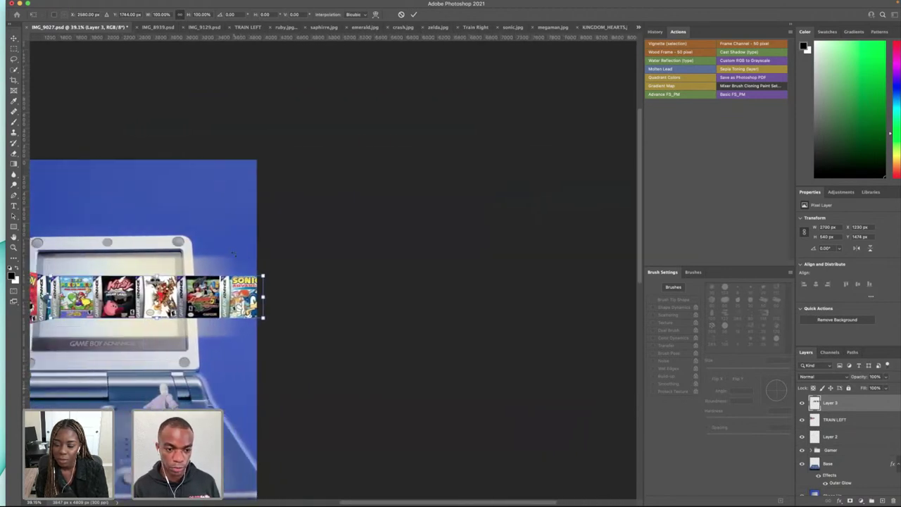
scroll(233, 253, "left", 5)
right_click(317, 285)
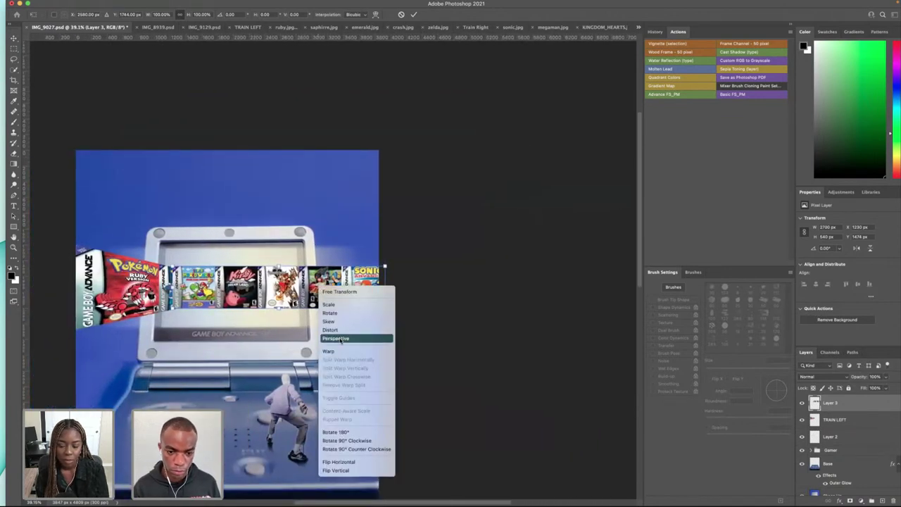
key("Escape")
left_click_drag(386, 269, 385, 247)
- Position the perspective strip with its narrow end inside the screen and its Sonic cover running past the canvas's right edge
left_click_drag(171, 308, 244, 285)
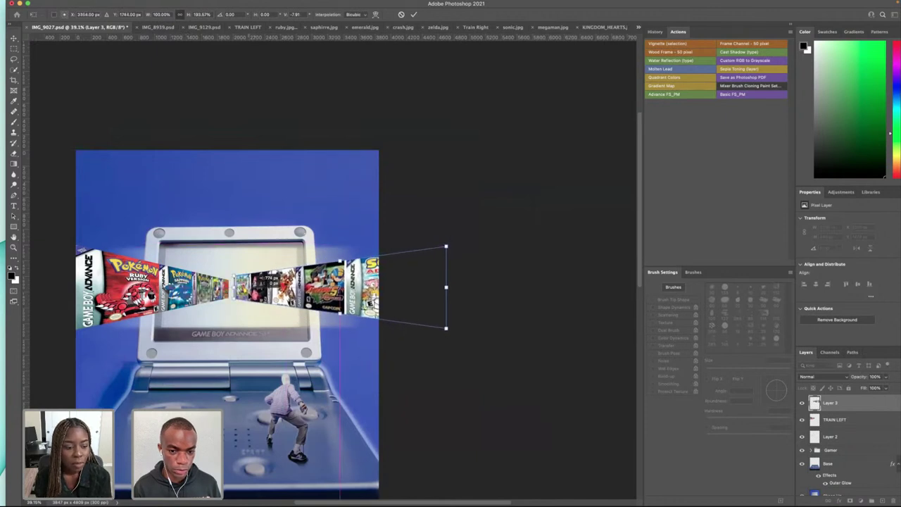
left_click_drag(440, 284, 414, 288)
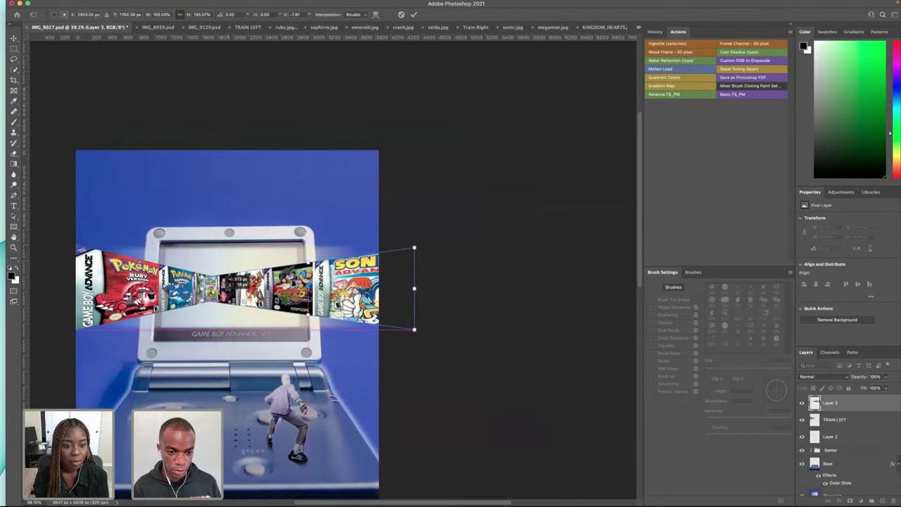
left_click(413, 14)
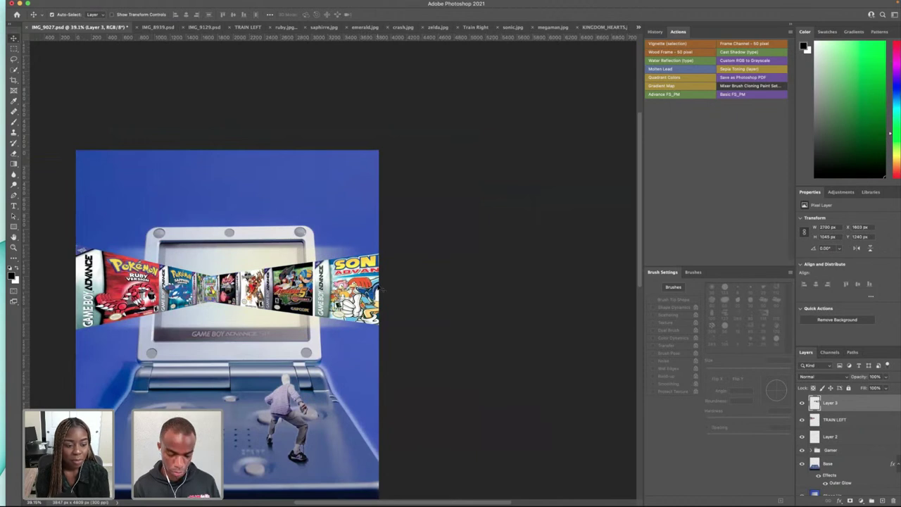
- Scale the right cover strip to 83.20% against the canvas's right edge and pull its narrow end toward the edge, off the left strip
key("ctrl+t")
left_click_drag(413, 247, 354, 271)
right_click(228, 283)
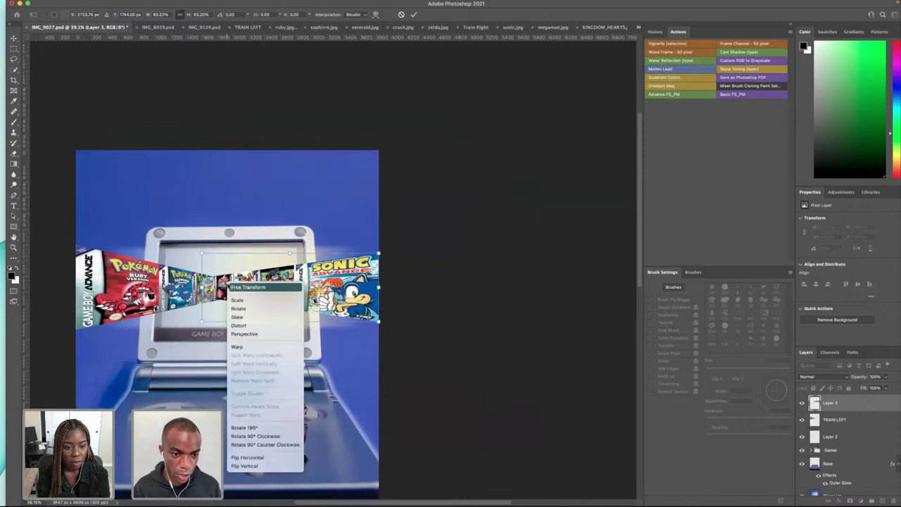
left_click(246, 326)
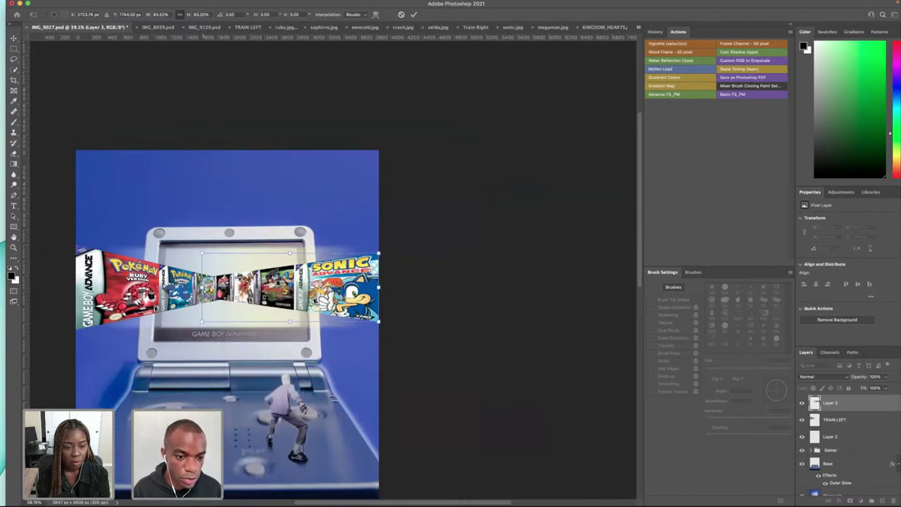
left_click_drag(203, 287, 237, 287)
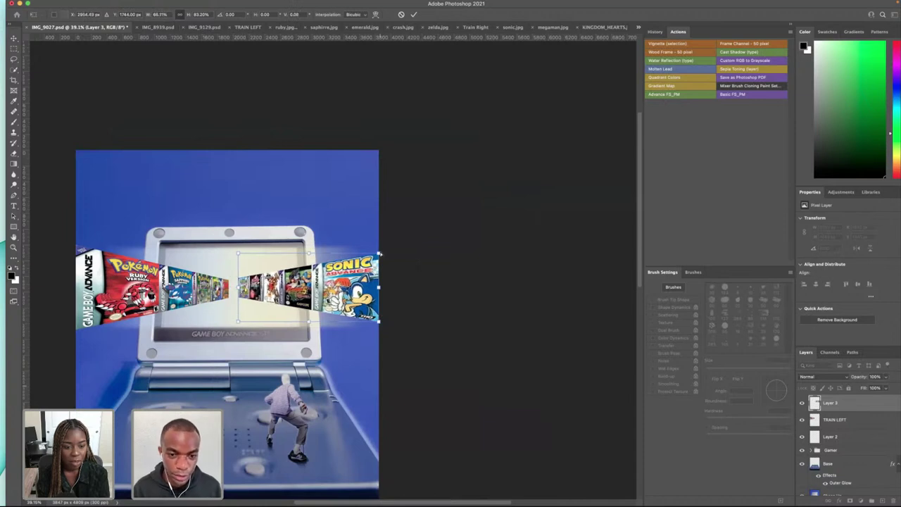
- Extend the upper and lower outer corners of the Sonic end to match the height of the left strip
left_click_drag(378, 251, 375, 249)
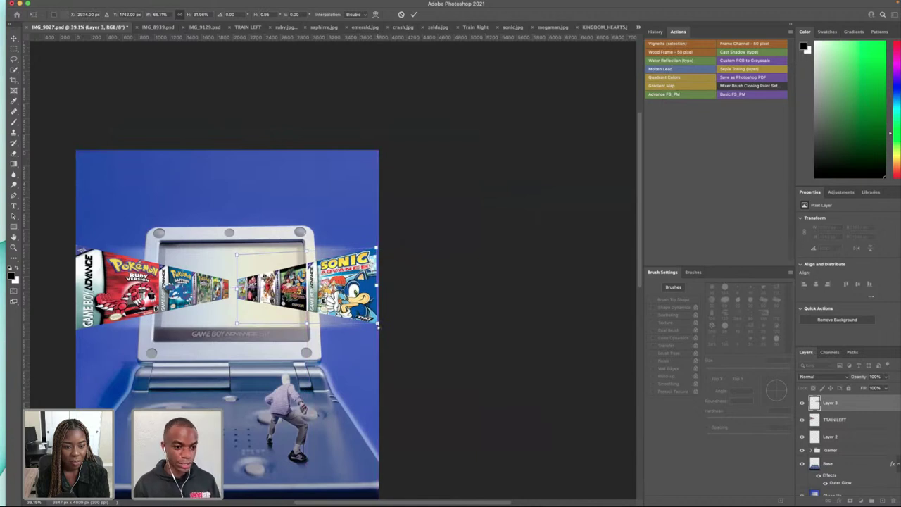
left_click_drag(379, 326, 378, 328)
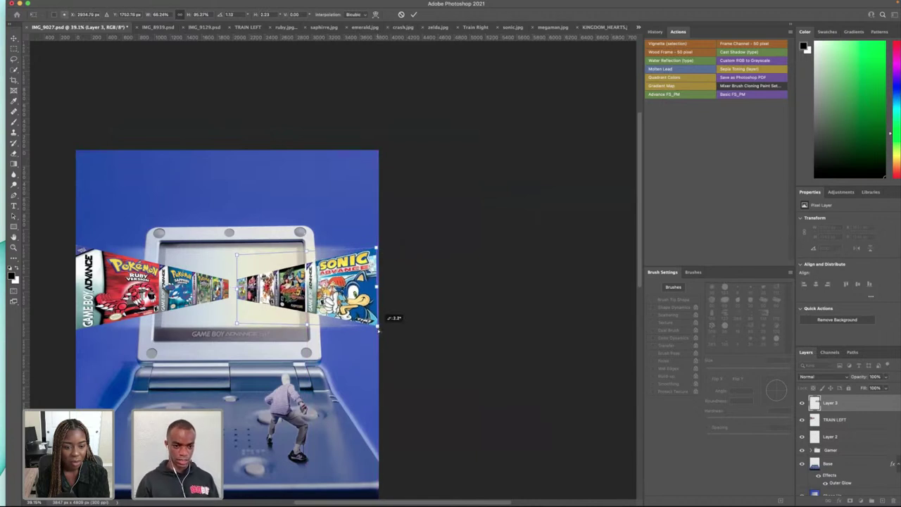
key("Return")
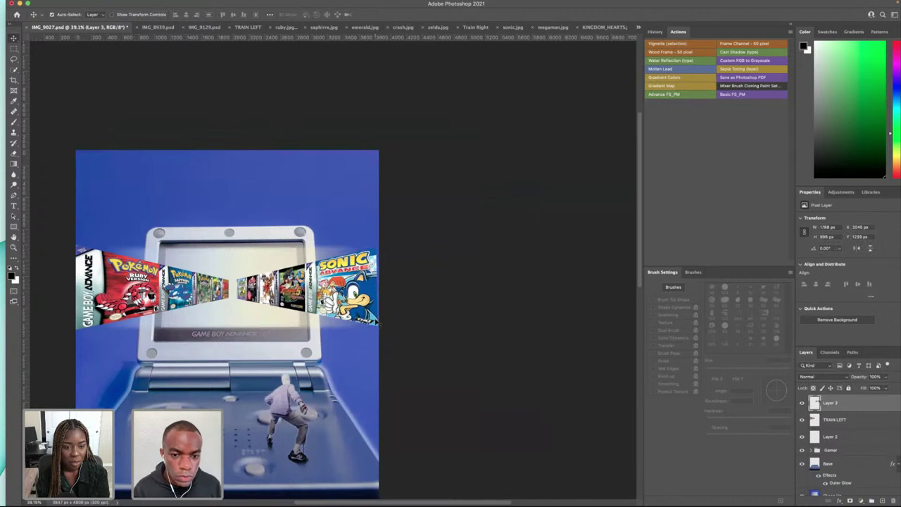
- Nudge the right cover strip until its Sonic end meets the canvas's right edge
right_click(357, 301)
left_click(336, 273)
left_click_drag(342, 281, 345, 283)
right_click(345, 296)
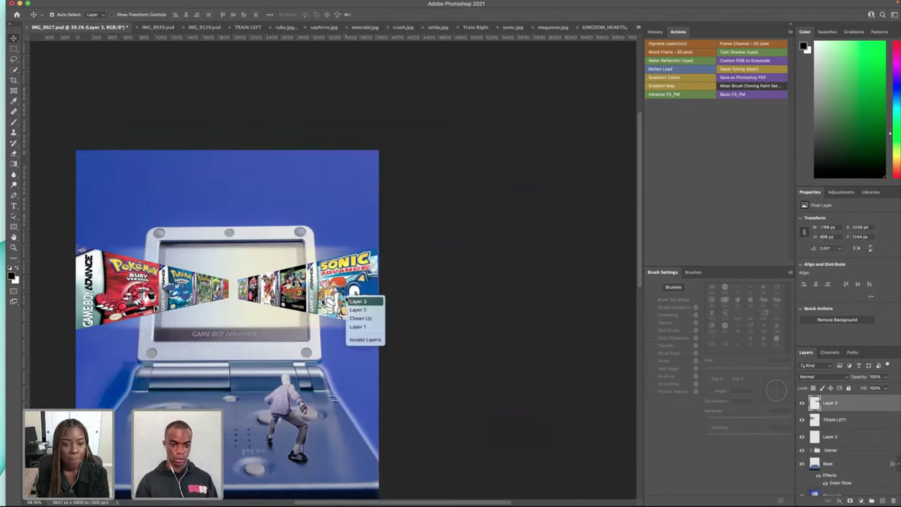
left_click(304, 292)
- Narrow the right cover strip to 98.31% width from its inner end and stretch the outer corners of the Sonic cover
key("super+t")
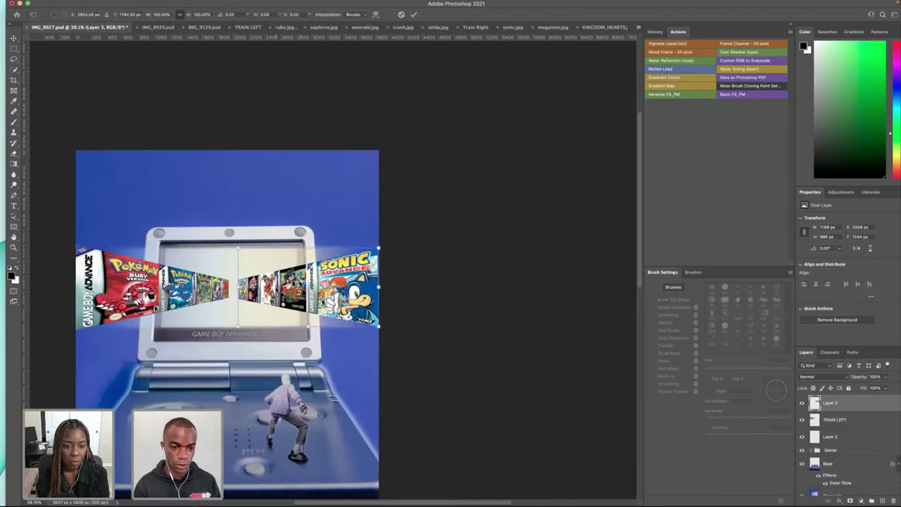
right_click(275, 284)
left_click(221, 300)
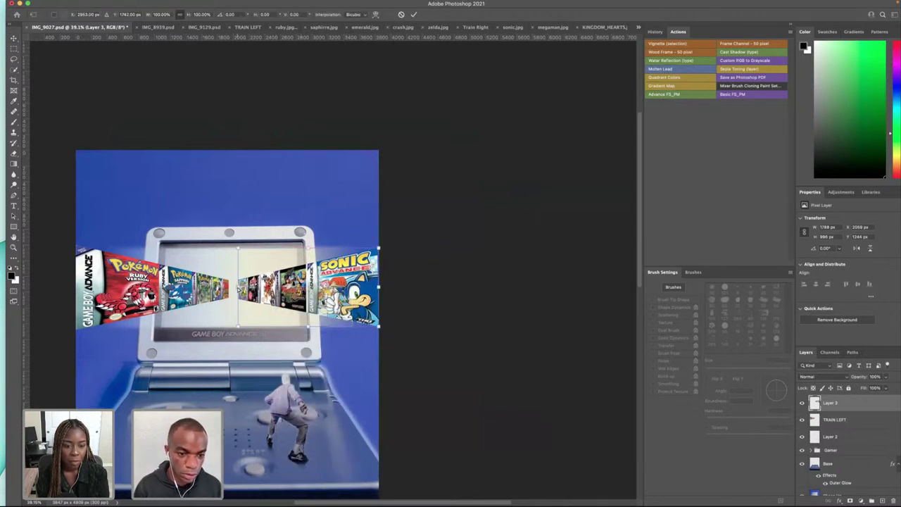
left_click_drag(240, 289, 243, 289)
scroll(332, 285, "left", 10)
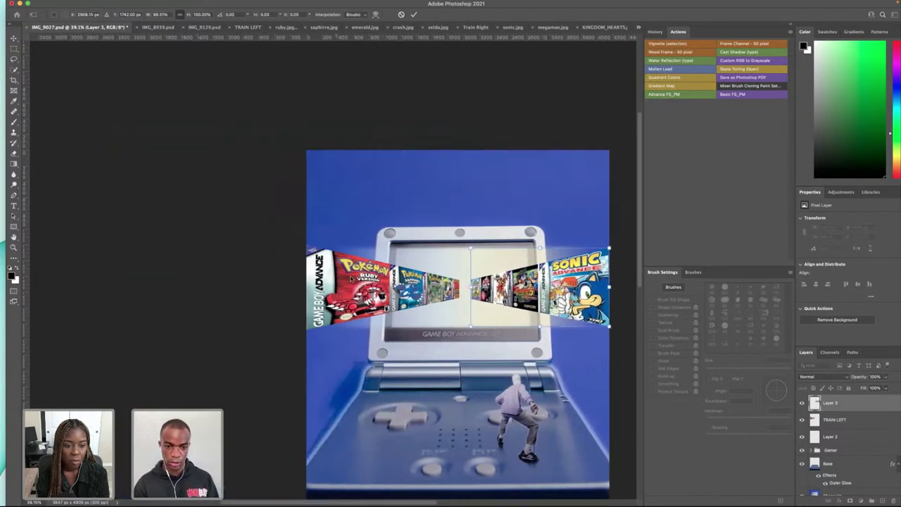
scroll(578, 267, "right", 3)
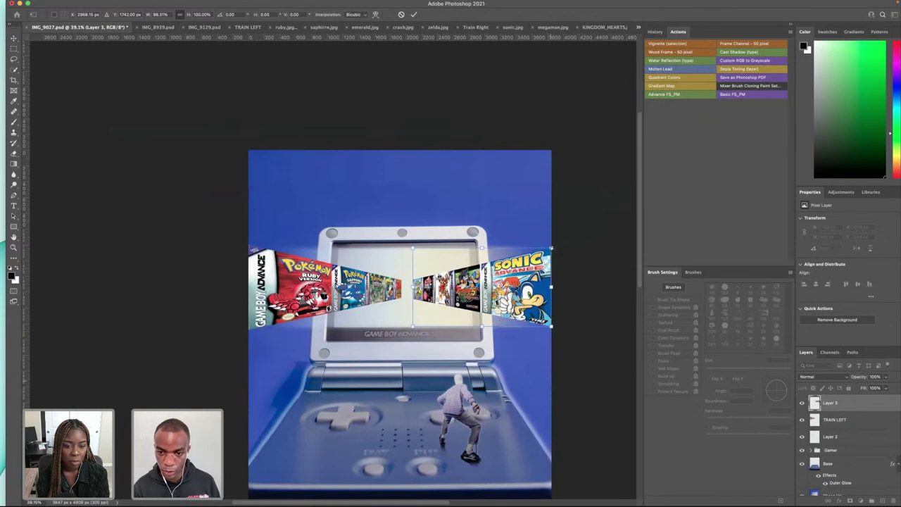
left_click_drag(553, 247, 551, 243)
left_click_drag(551, 327, 559, 320)
key("Return")
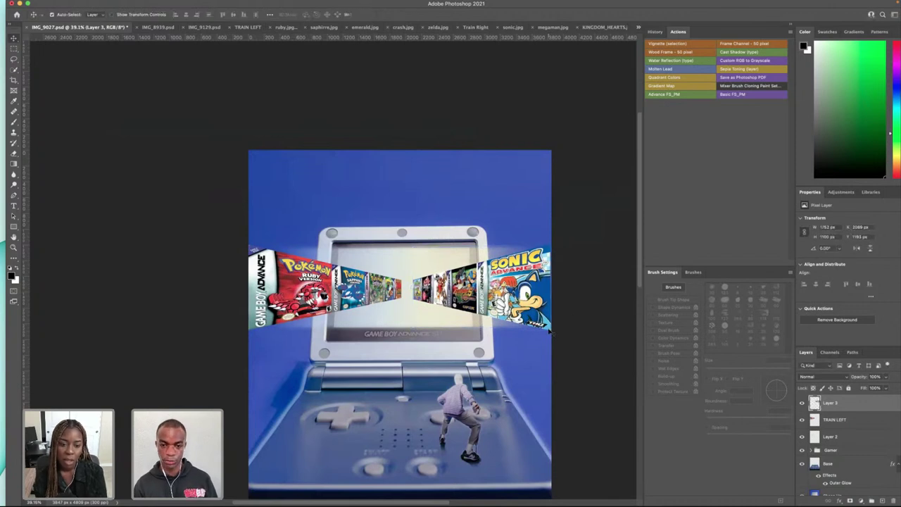
- Rename Layer 3 to TRAIN RIGHT and hide it
double_click(831, 401)
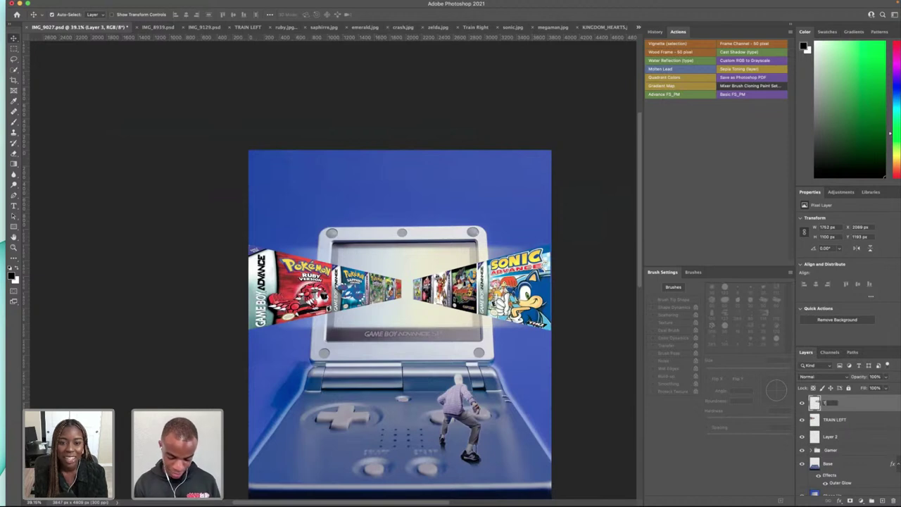
type("TRAIN RIGHT")
key("Return")
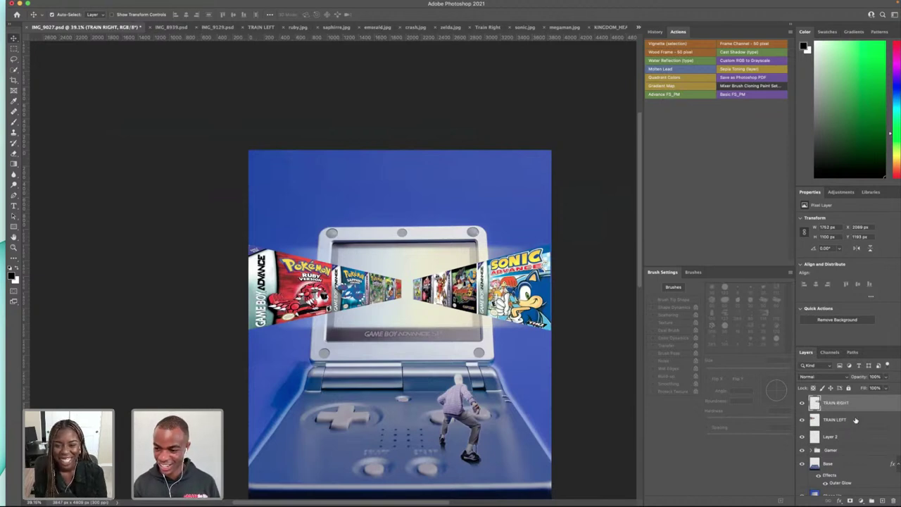
left_click(858, 419)
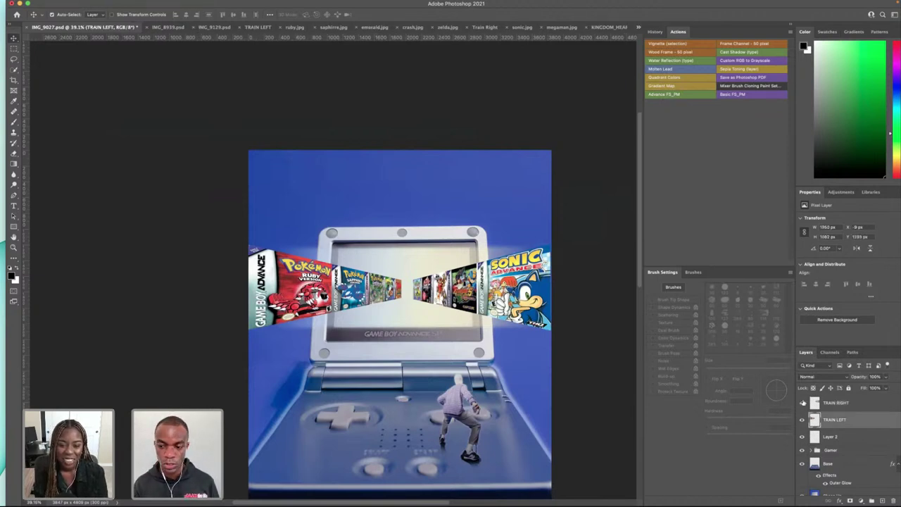
left_click(801, 403)
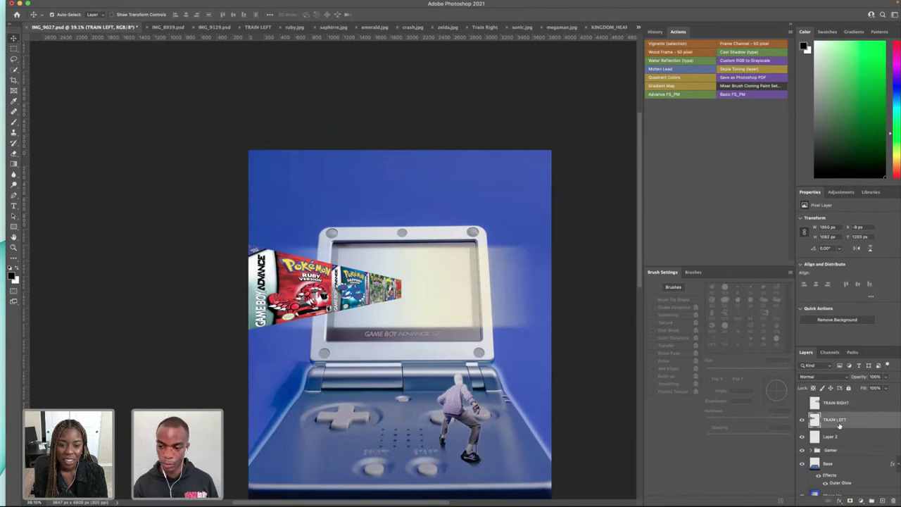
- Duplicate the TRAIN LEFT layer, name the copy TRAIN LEFT as well, and convert the copy to a Smart Object
key("super+j")
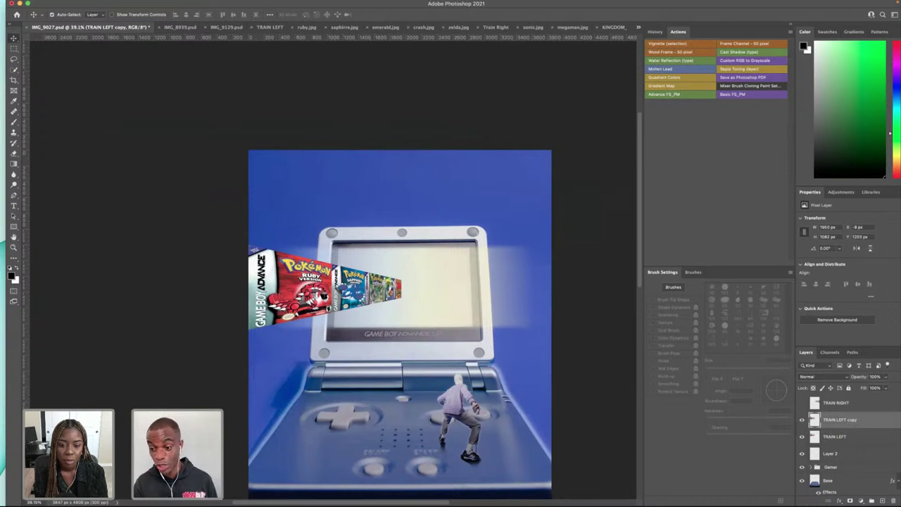
key("Delete")
right_click(860, 418)
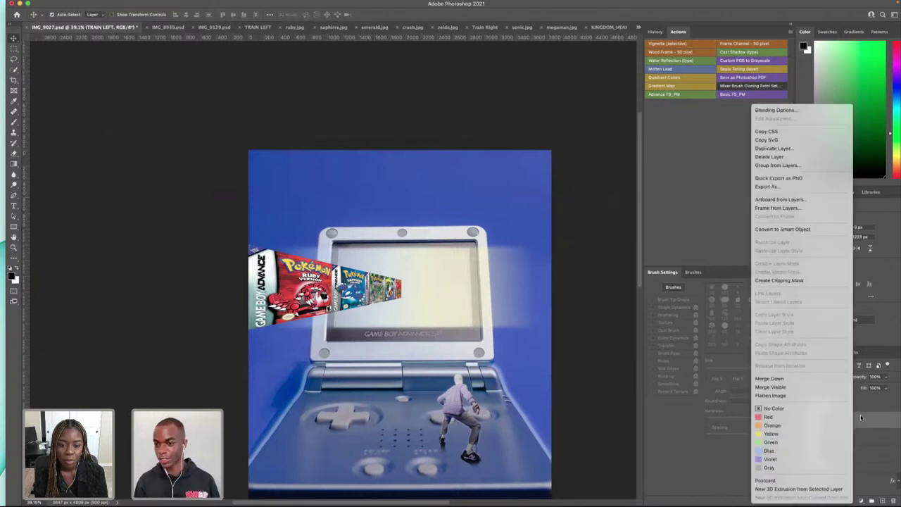
left_click(791, 229)
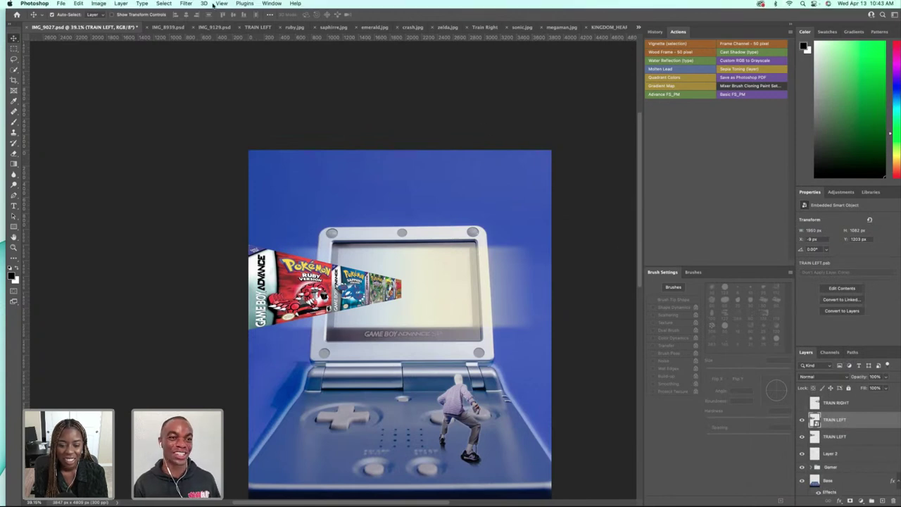
left_click(185, 4)
mouse_move(217, 110)
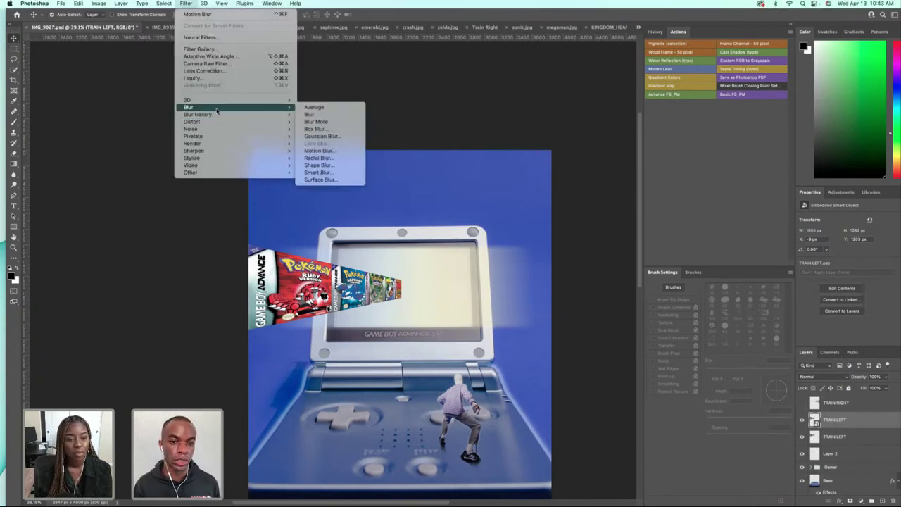
left_click(351, 150)
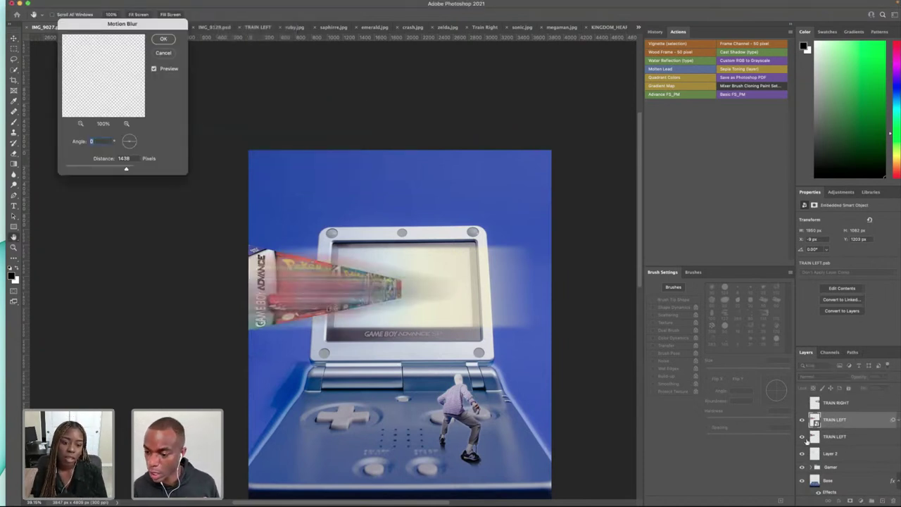
left_click(164, 54)
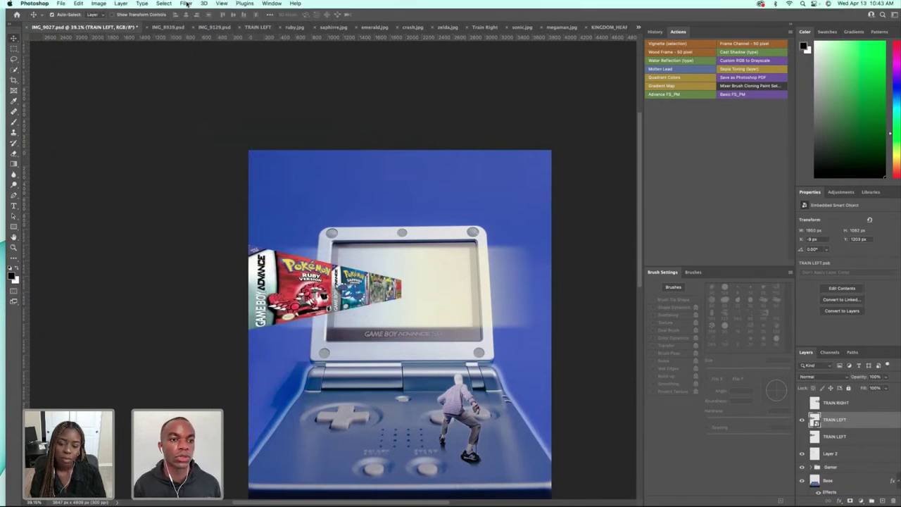
- Apply a Motion Blur with a 0° angle and a distance of 187 pixels to the TRAIN LEFT Smart Object
left_click(186, 3)
mouse_move(232, 107)
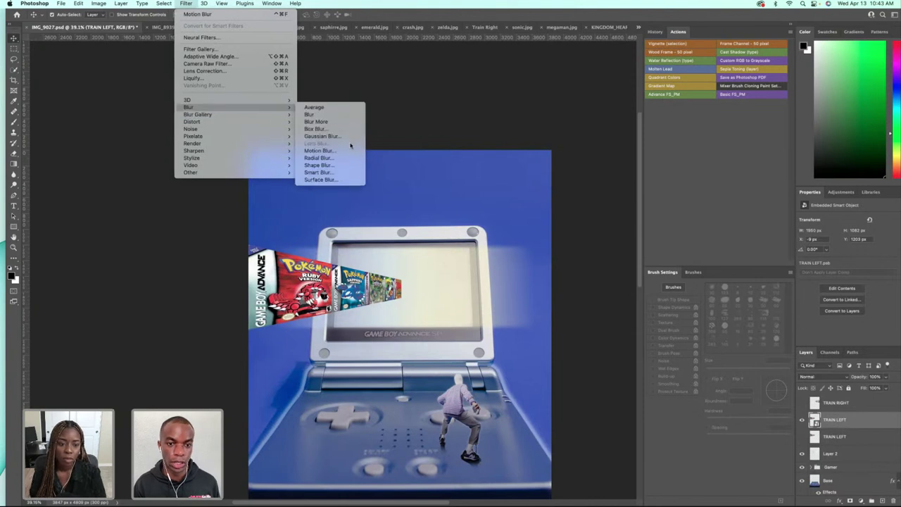
left_click(320, 150)
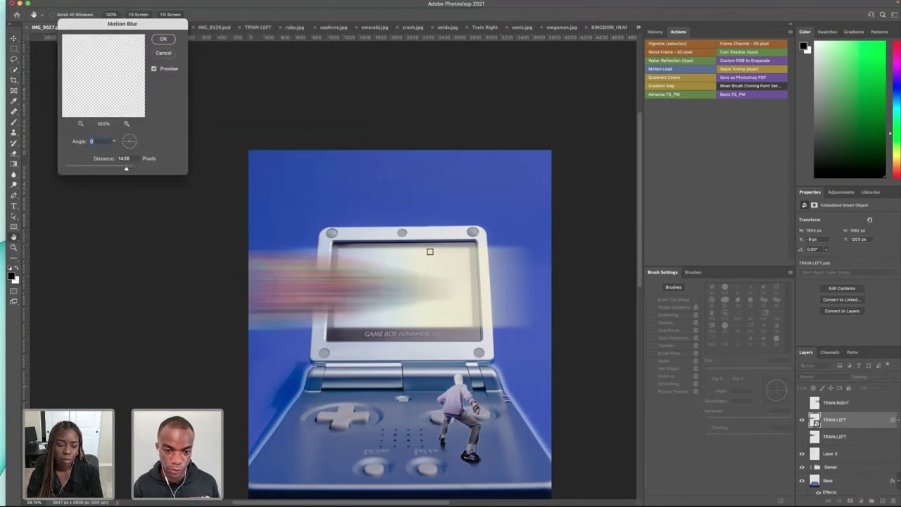
left_click(97, 168)
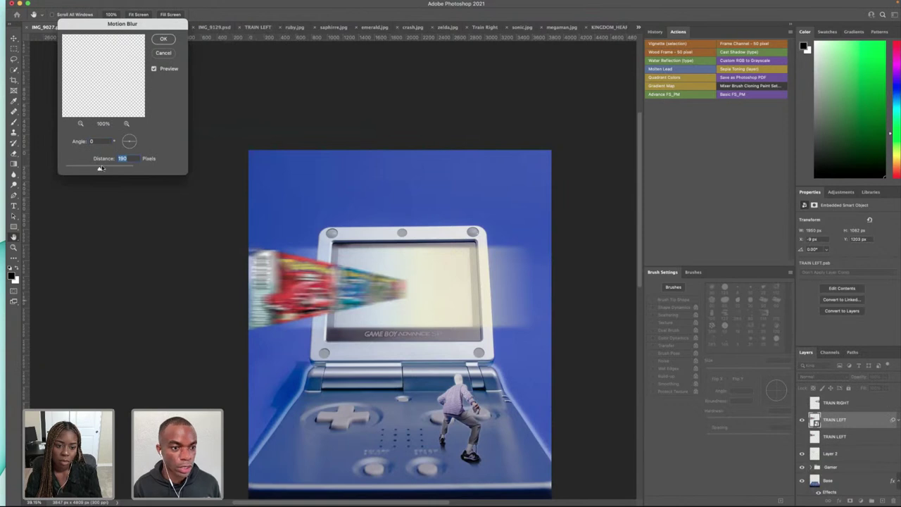
left_click_drag(101, 168, 145, 143)
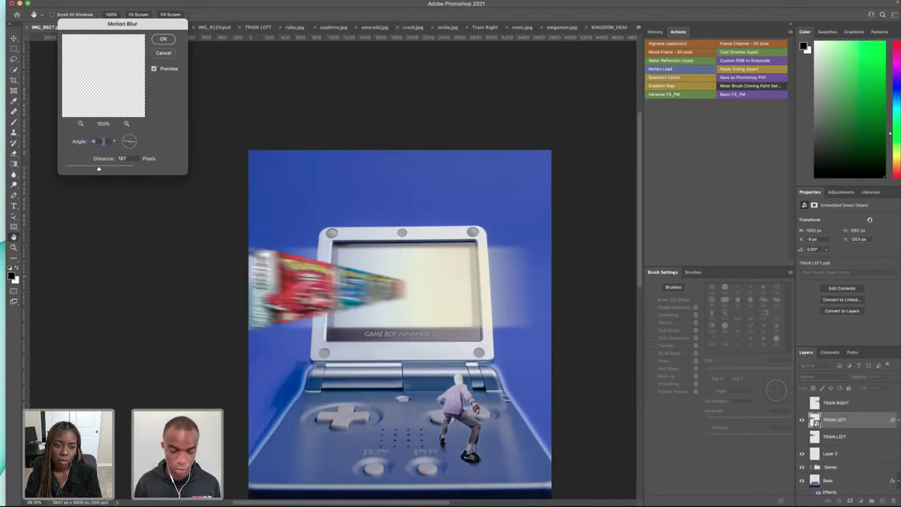
key("Return")
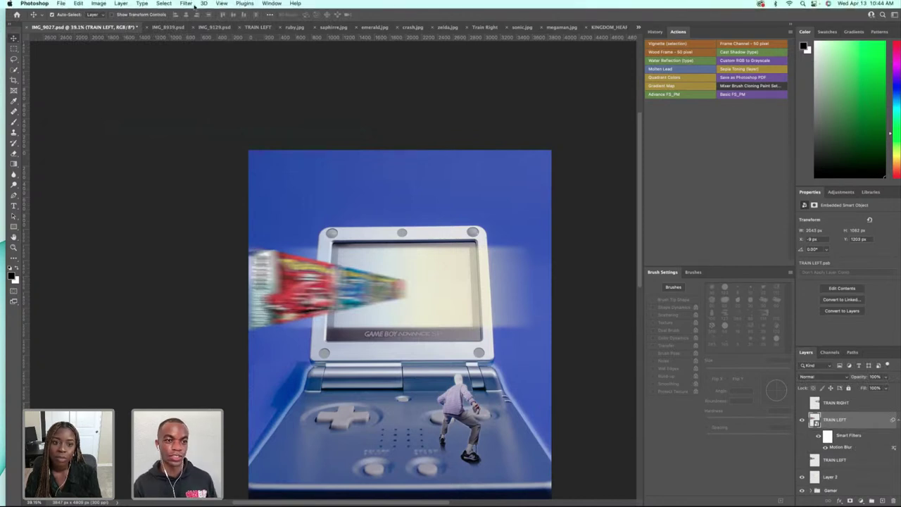
- Apply a second Motion Blur to the TRAIN LEFT Smart Object with a 0° angle and a distance of about 205 pixels
left_click(186, 4)
mouse_move(222, 115)
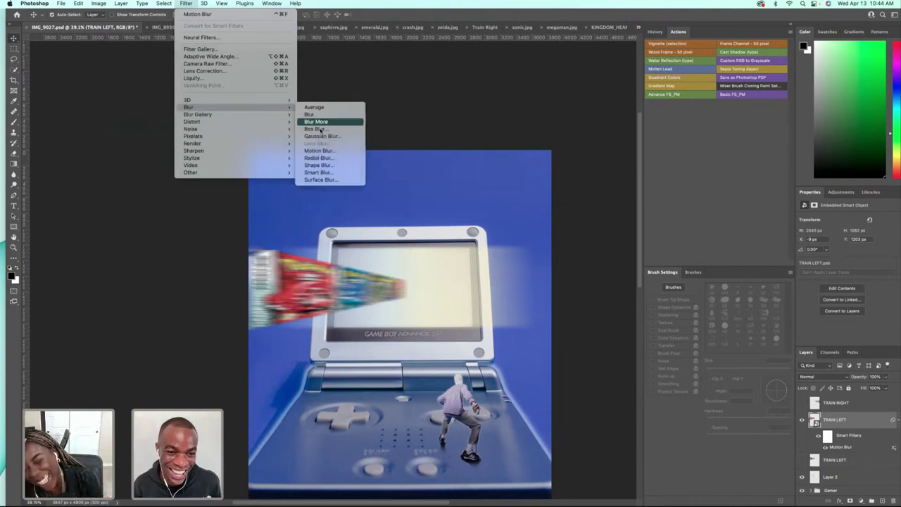
left_click(320, 150)
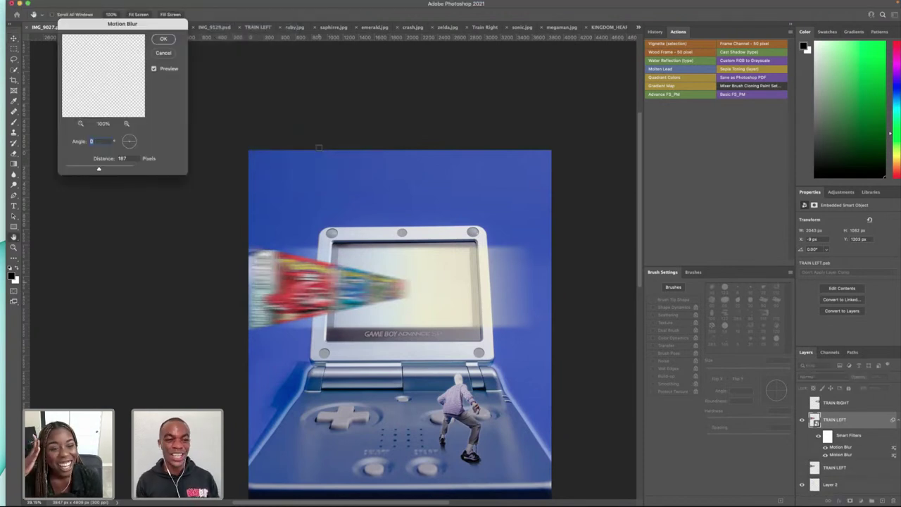
left_click_drag(99, 169, 101, 169)
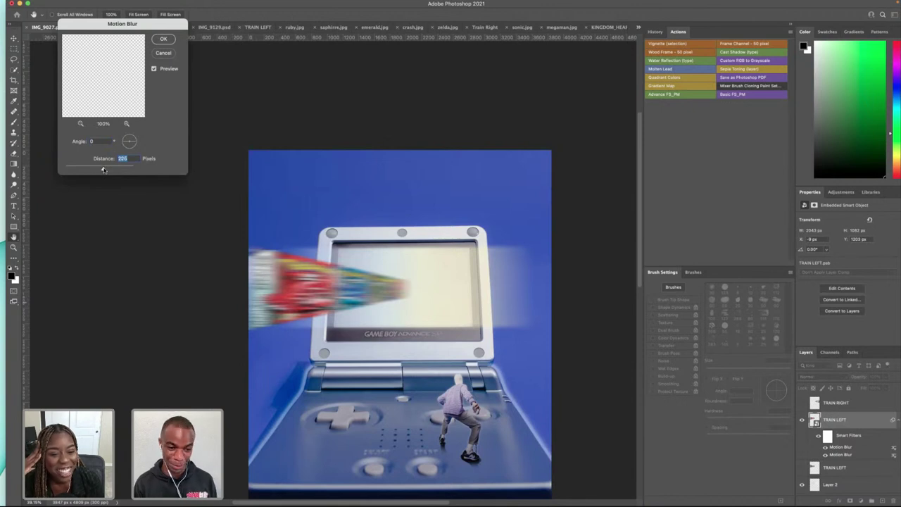
left_click(169, 40)
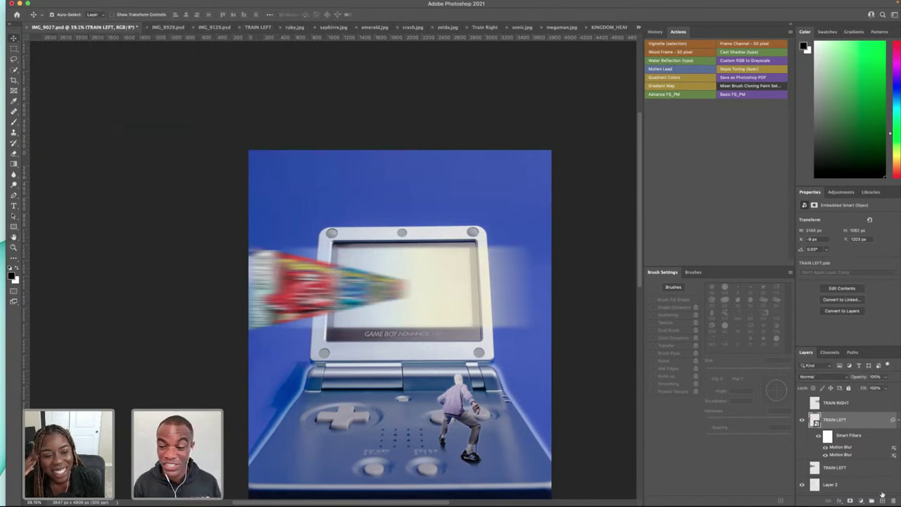
- Show the original TRAIN LEFT layer, move it above the blurred Smart Object, and select the Smart Object
left_click(801, 468)
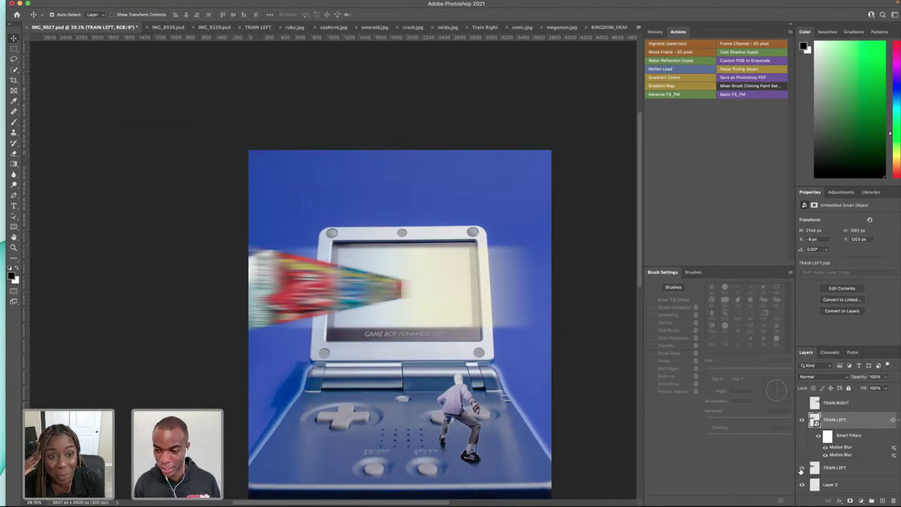
left_click_drag(844, 467, 837, 418)
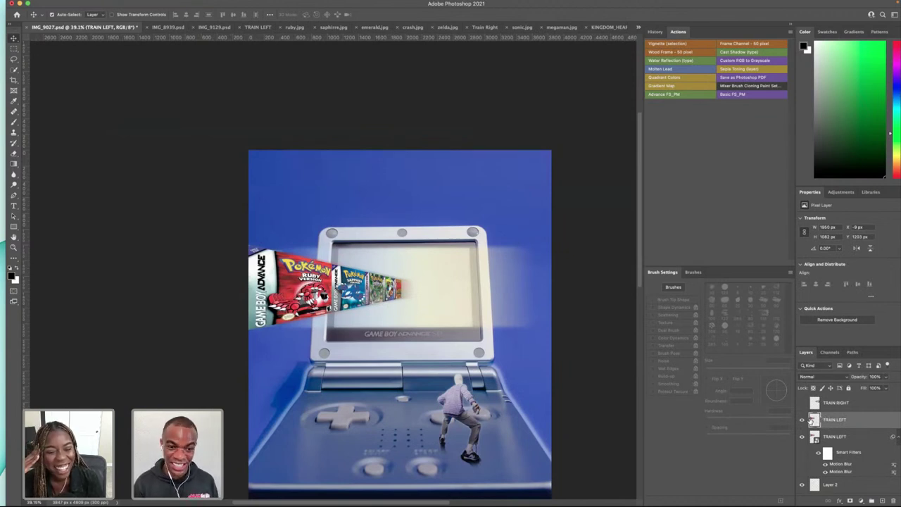
left_click(843, 439)
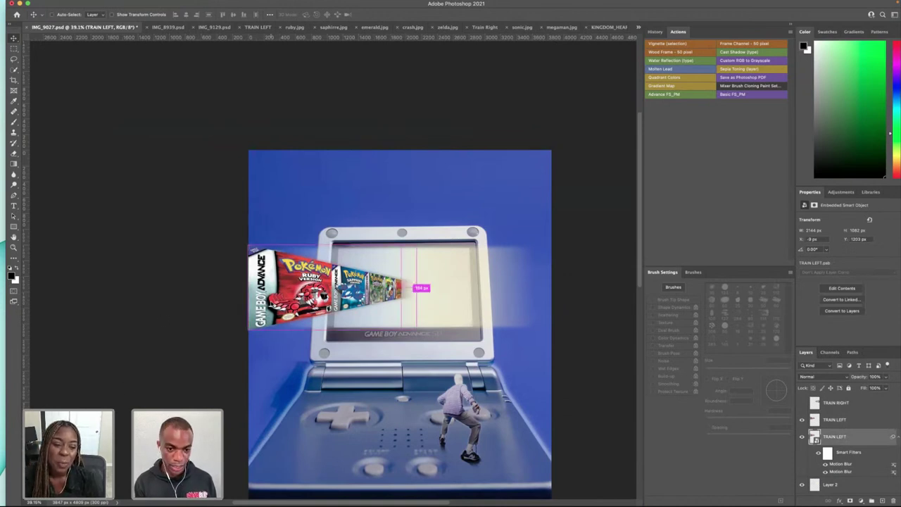
key("ctrl+t")
key("Return")
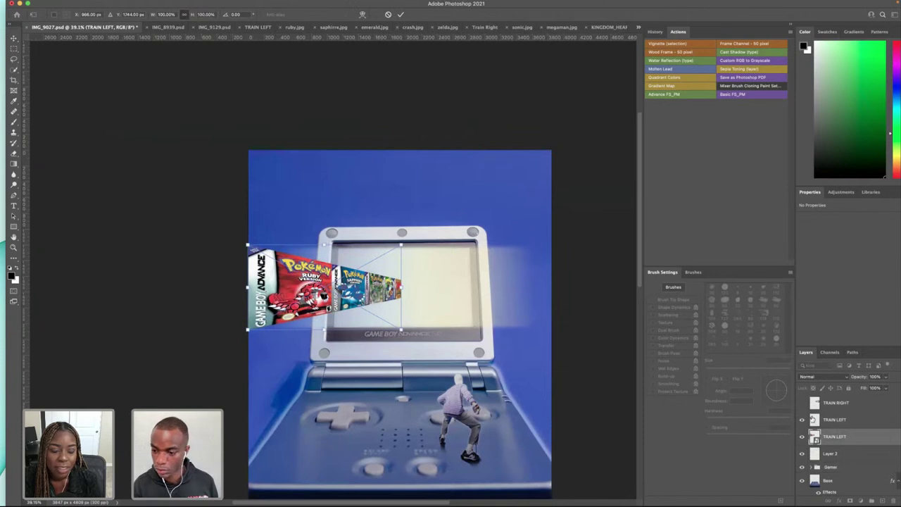
key("Return")
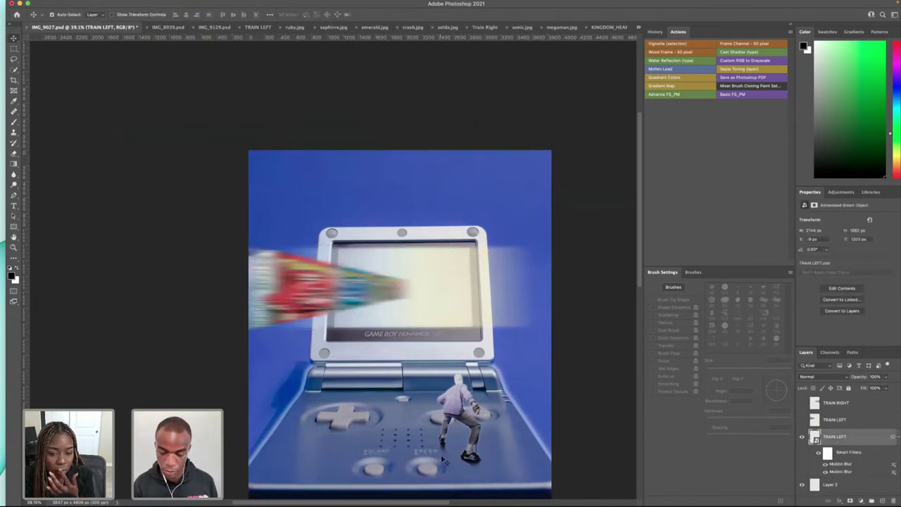
left_click(802, 419)
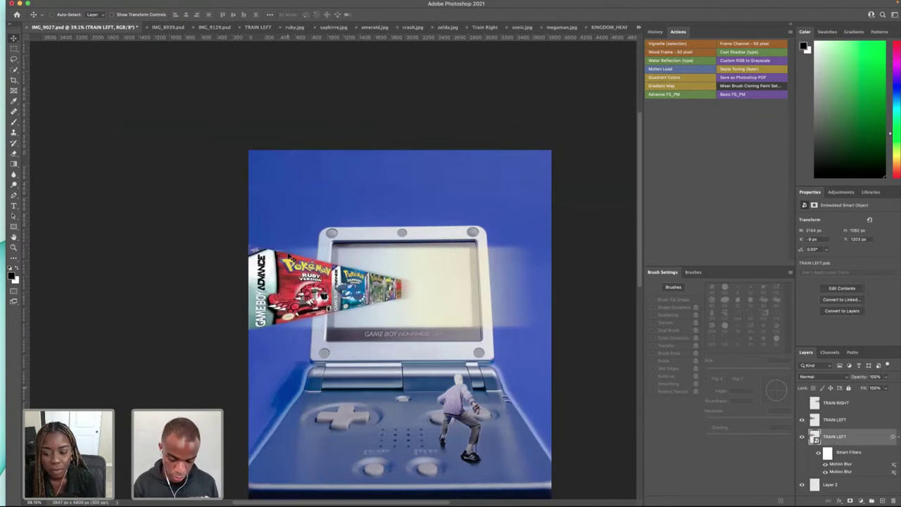
key("super+t")
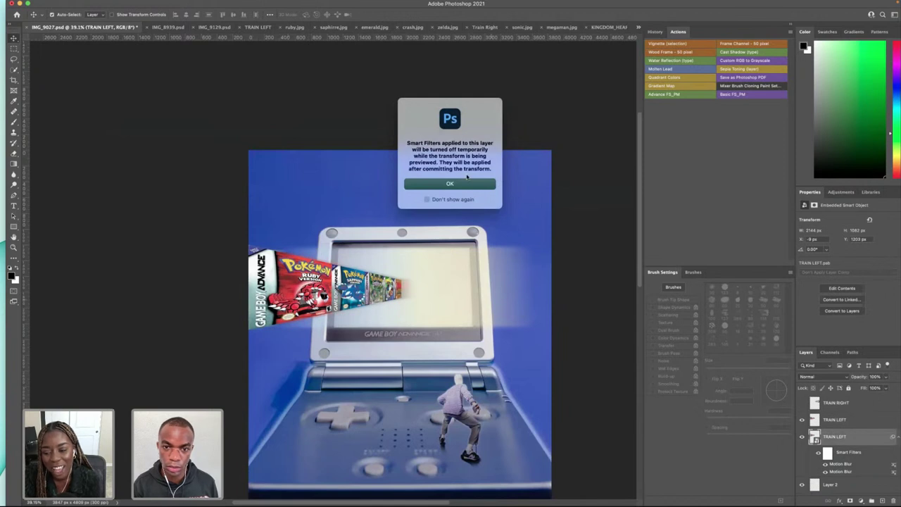
left_click(468, 183)
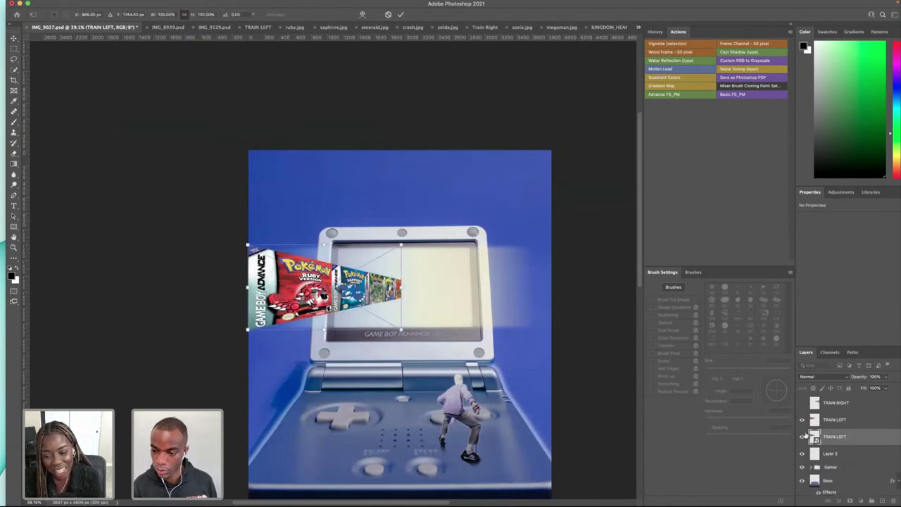
key("Return")
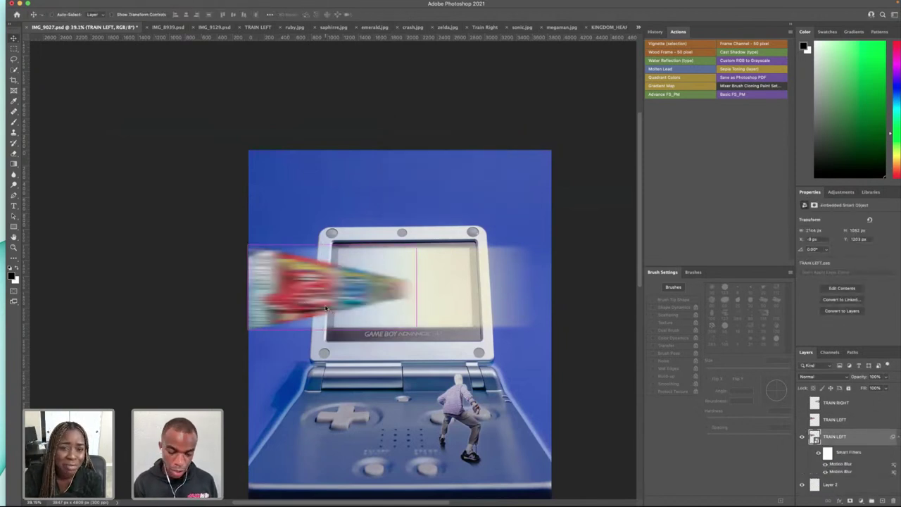
key("super+t")
left_click(464, 185)
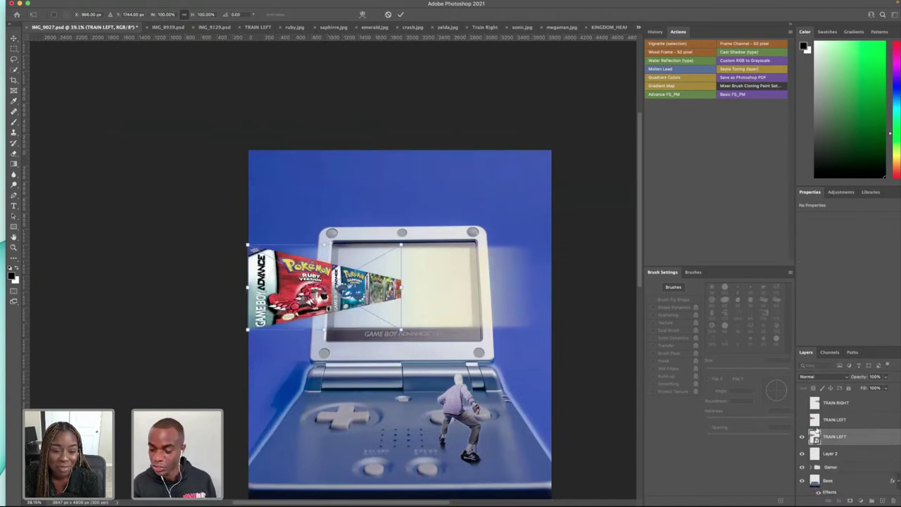
key("Return")
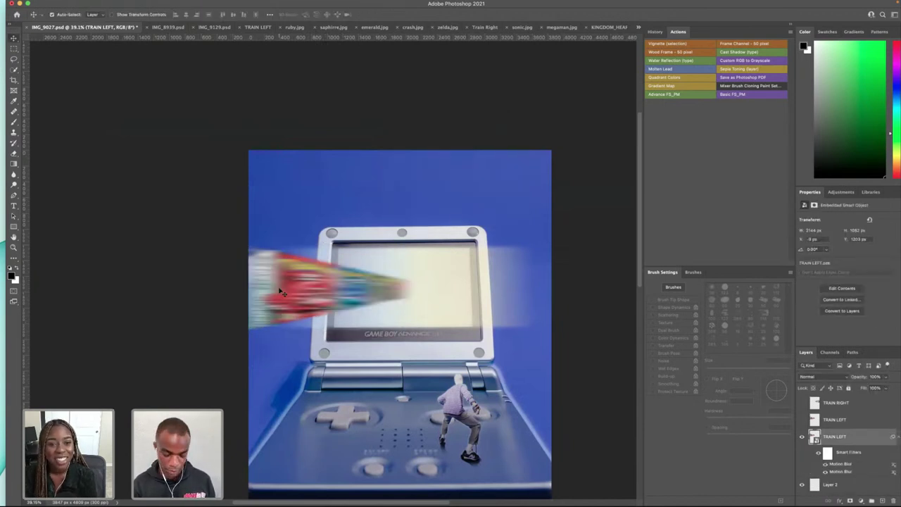
- Stretch the outer upper and lower corners of the blurred TRAIN LEFT strip outward with a Perspective transform and show the sharp TRAIN LEFT layer
key("super+t")
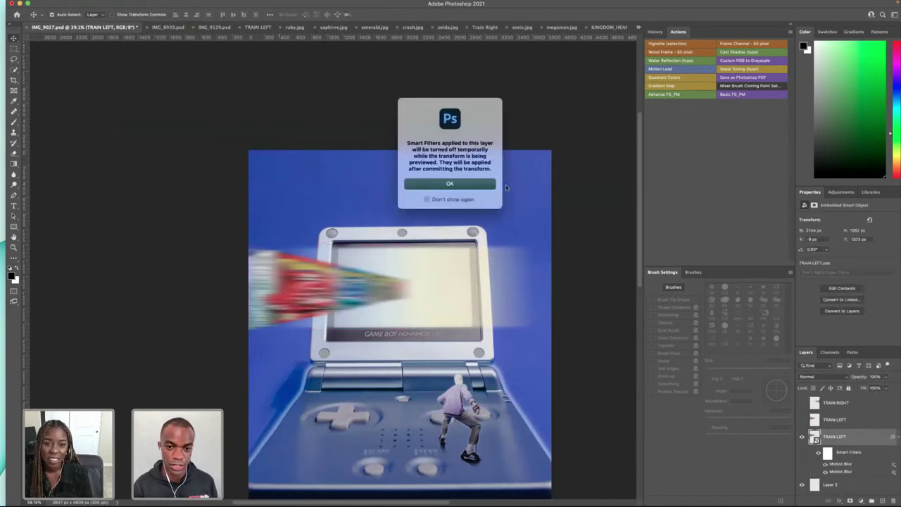
left_click(436, 183)
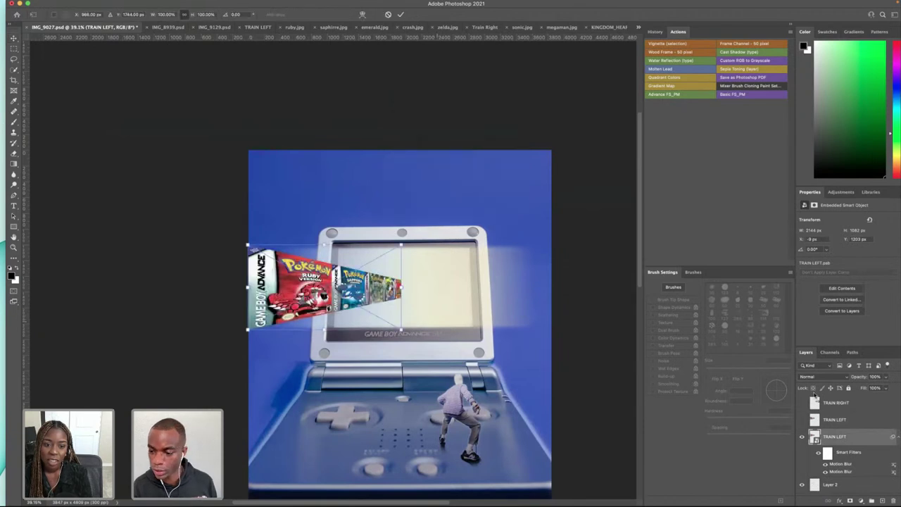
right_click(295, 275)
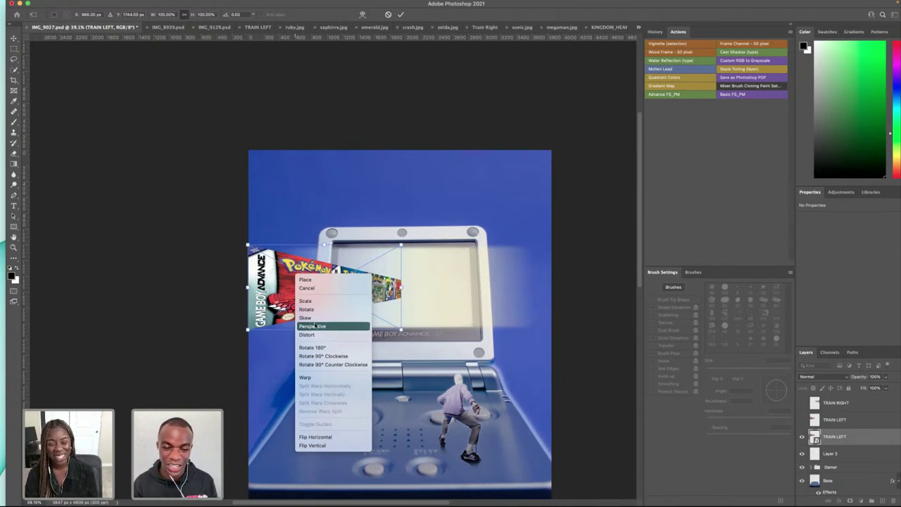
left_click(313, 326)
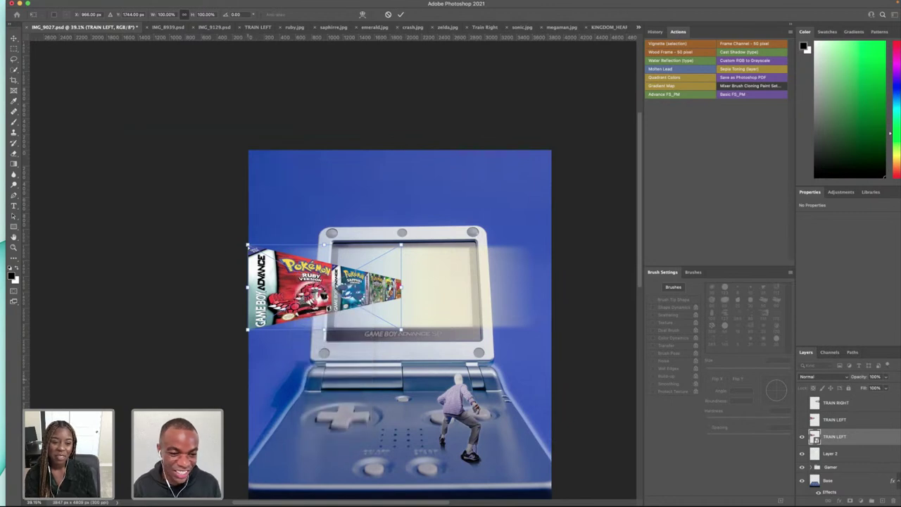
left_click_drag(247, 246, 247, 236)
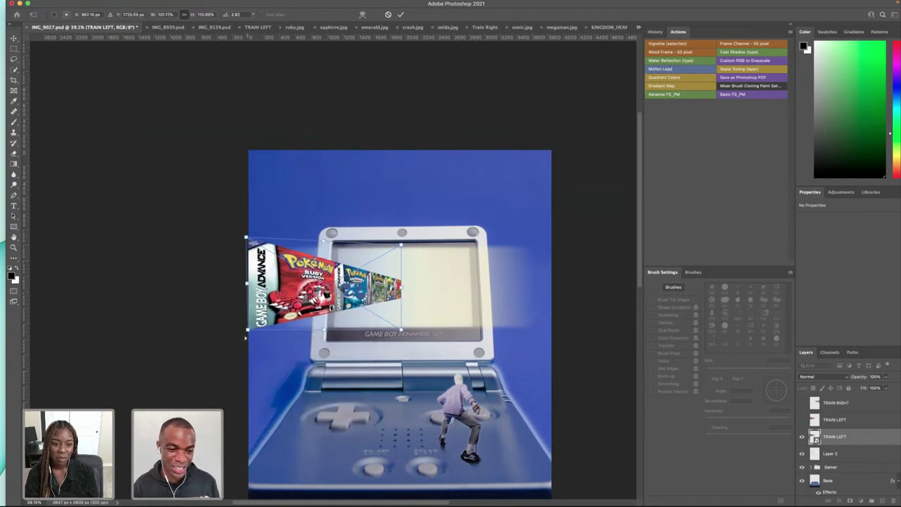
left_click_drag(245, 337, 244, 336)
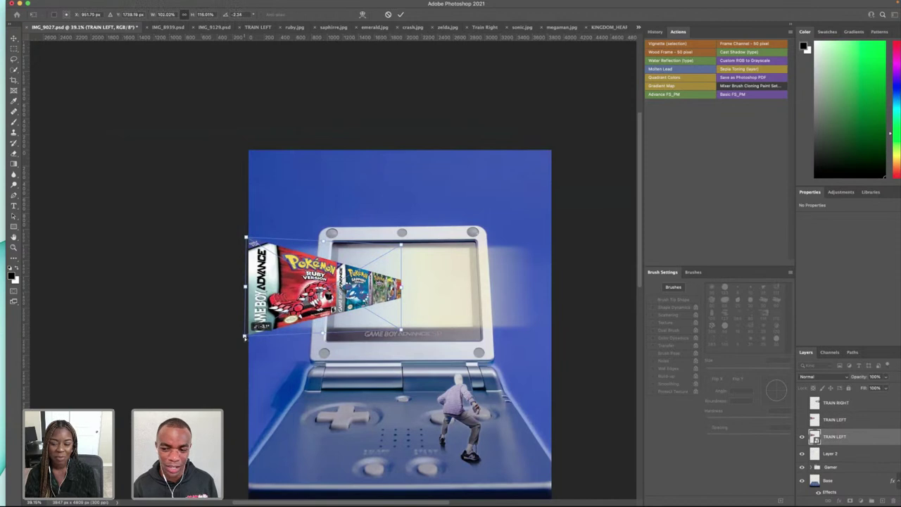
key("Return")
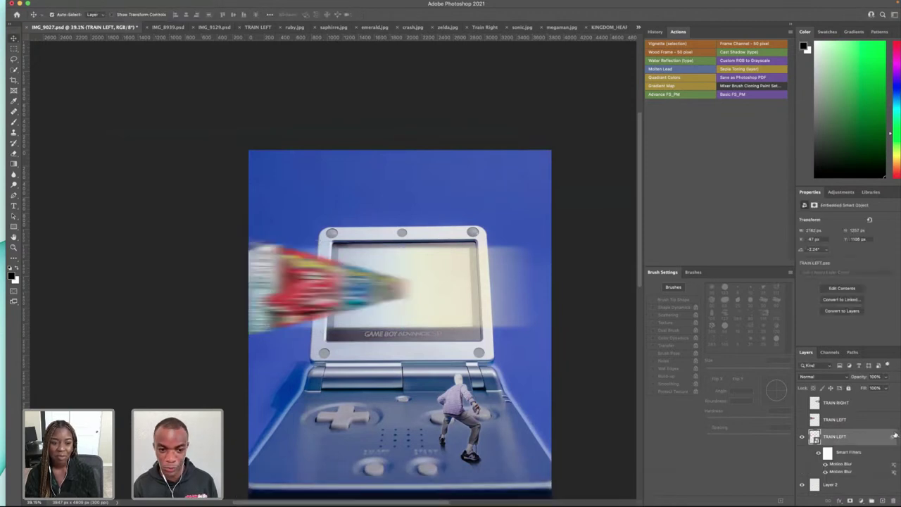
left_click(803, 420)
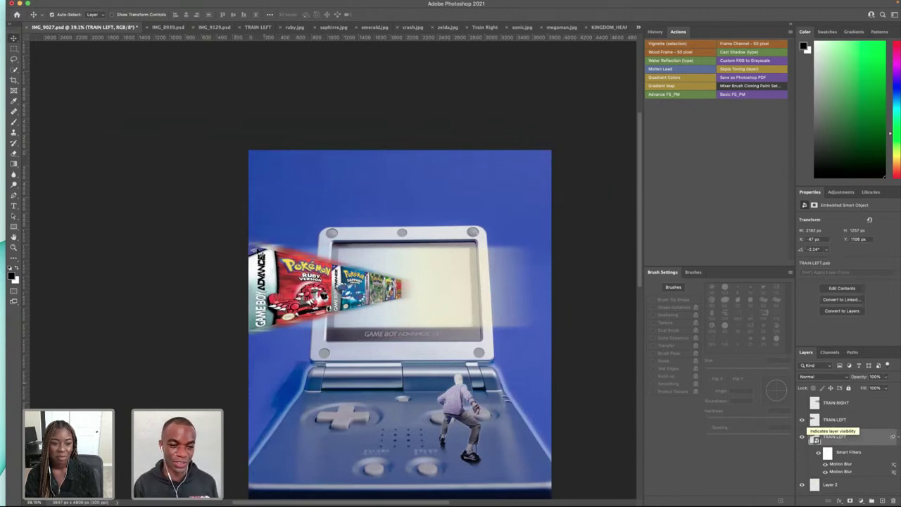
- Add a layer mask to the sharp TRAIN LEFT layer and switch to the Brush tool with a smaller tip
left_click(830, 419)
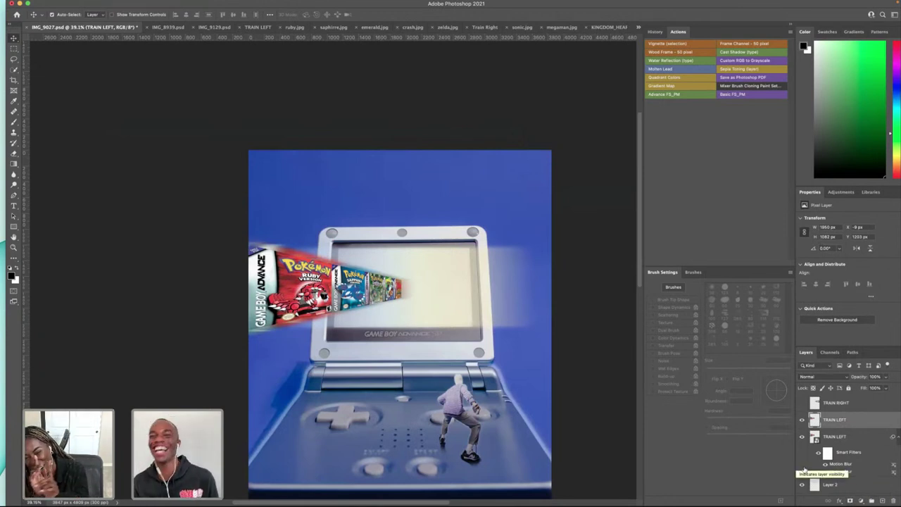
left_click(850, 500)
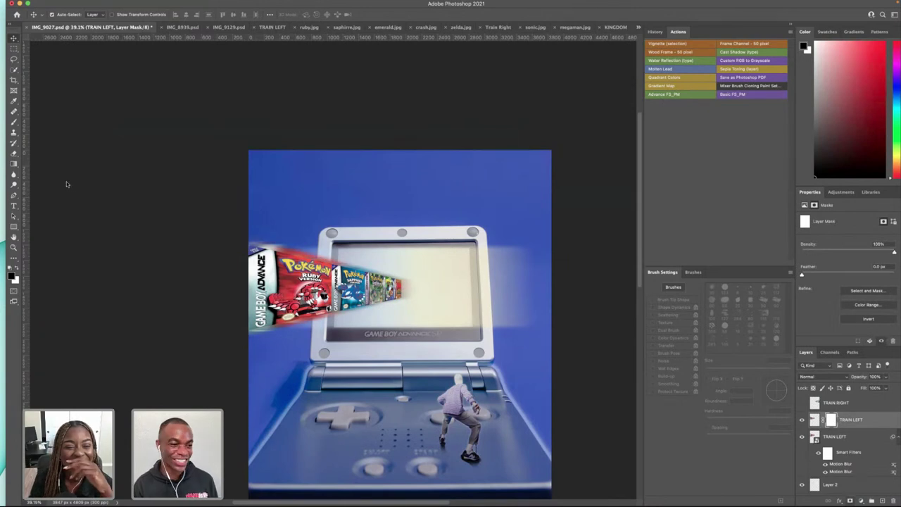
left_click(13, 121)
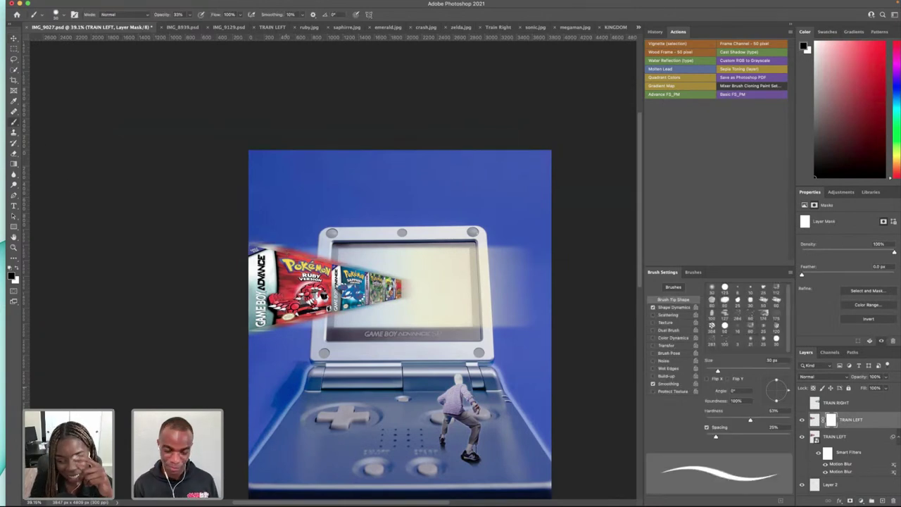
key("bracketleft")
key("bracketleft")
key("bracketleft")
key("bracketleft")
key("bracketleft")
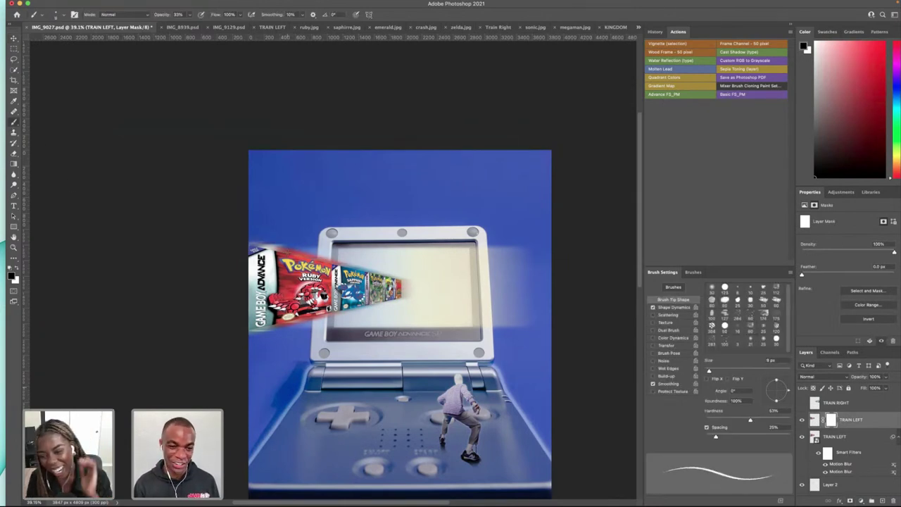
key("bracketright")
key("bracketright")
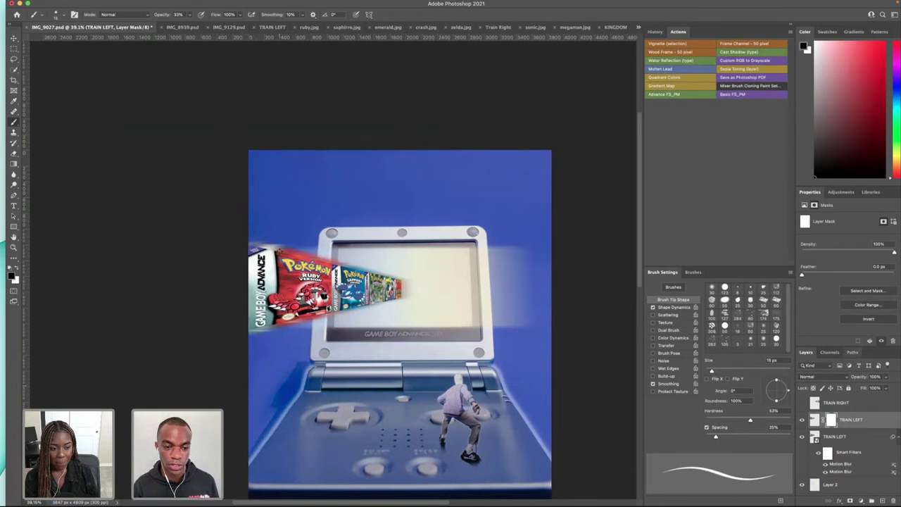
- Set the brush to a 1 px tip at 100% opacity with white as the foreground color
scroll(279, 251, "up", 10)
scroll(279, 251, "down", 4)
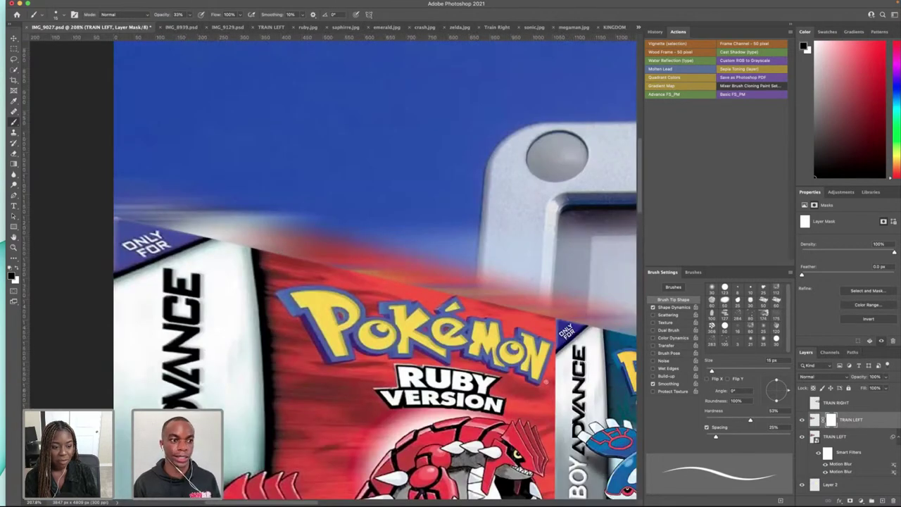
key("bracketleft")
key("bracketleft")
key("bracketleft")
key("bracketleft")
key("bracketleft")
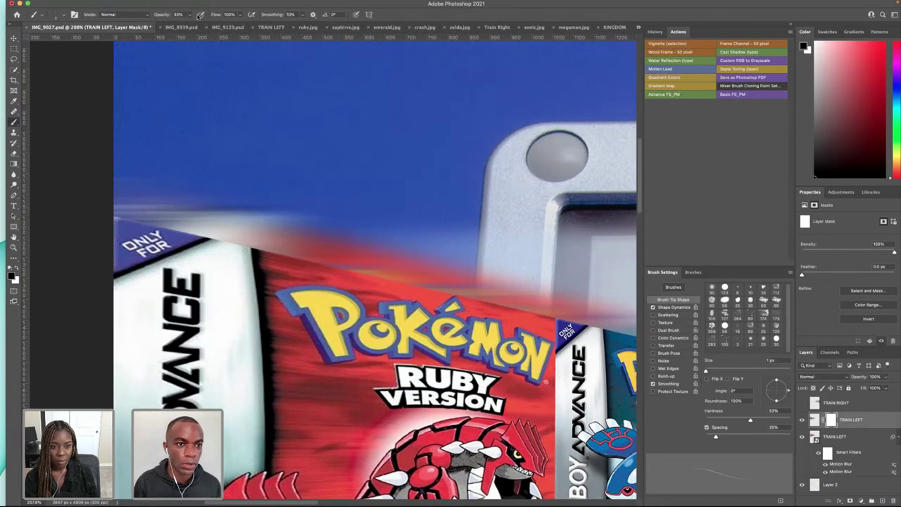
key("0")
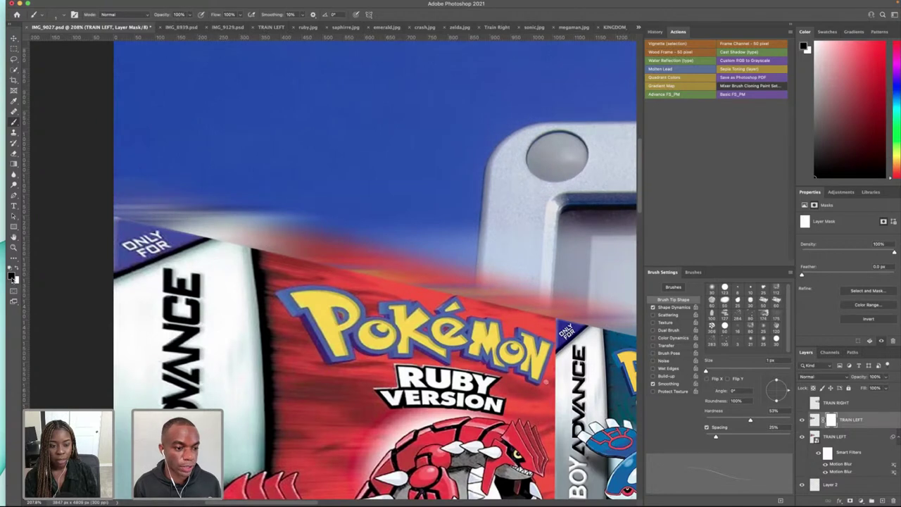
key("x")
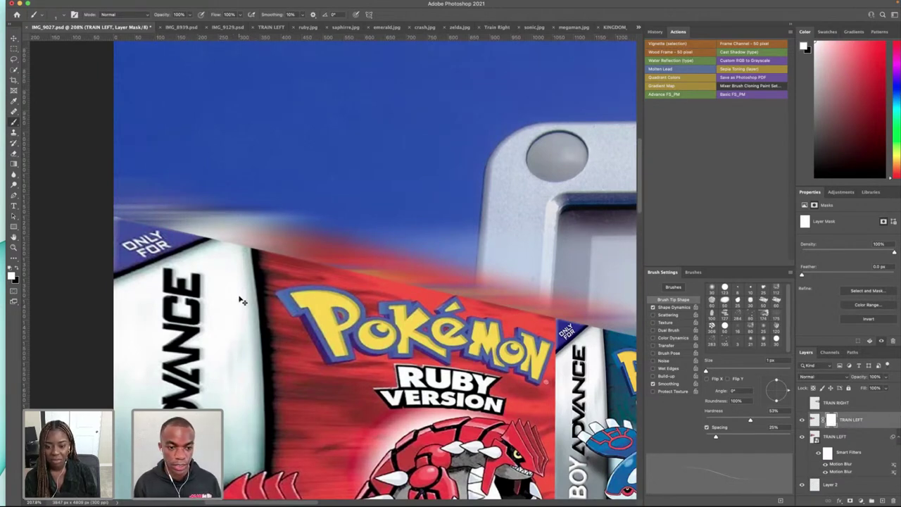
- Make black the foreground color and delete the layer mask from the sharp TRAIN LEFT layer
scroll(239, 301, "right", 1)
scroll(281, 355, "right", 2)
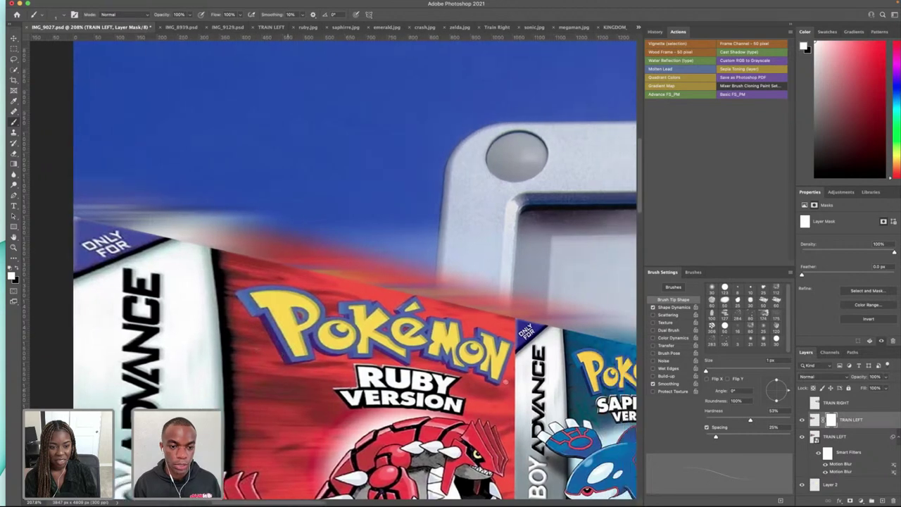
scroll(289, 358, "down", 10)
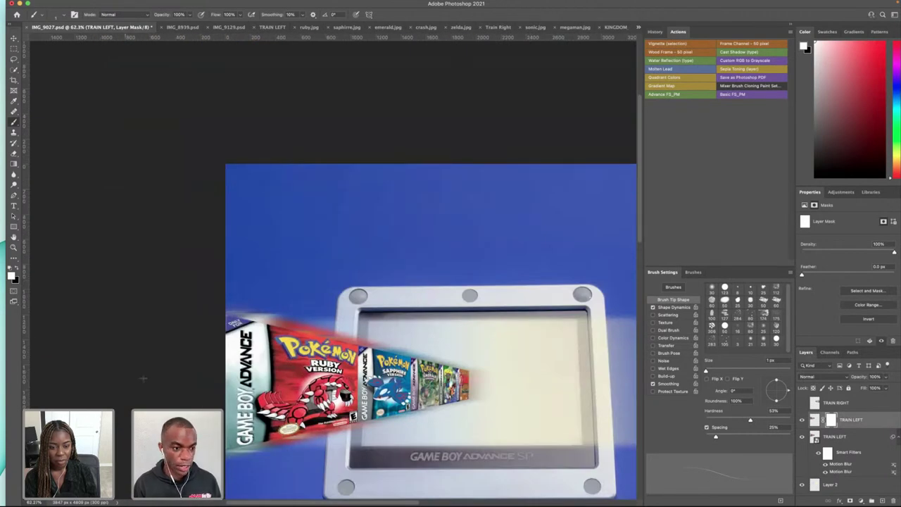
key("x")
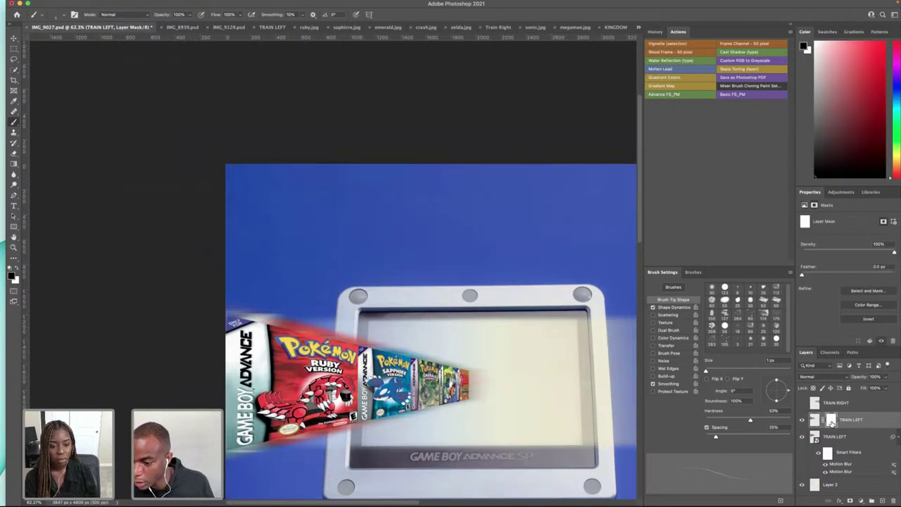
key("Delete")
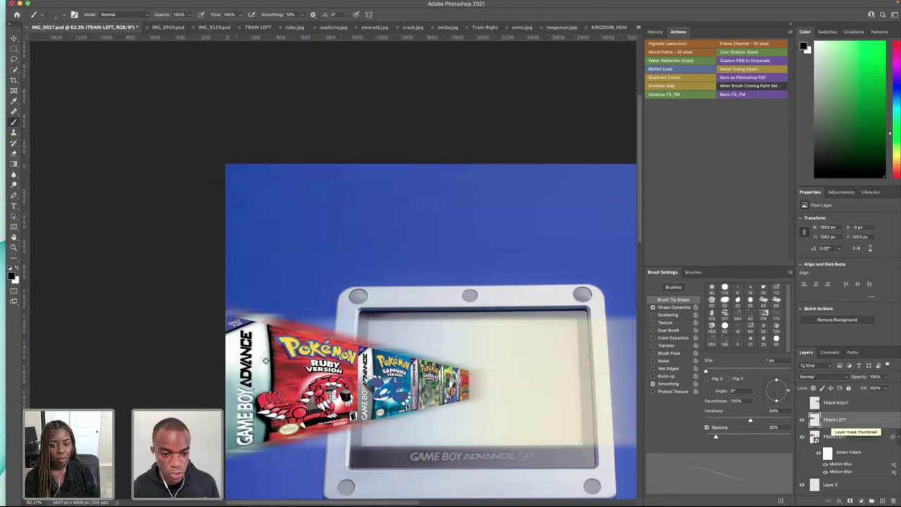
- Enlarge the brush tip to 40 px and add a new white layer mask to the sharp TRAIN LEFT layer
scroll(265, 355, "up", 5)
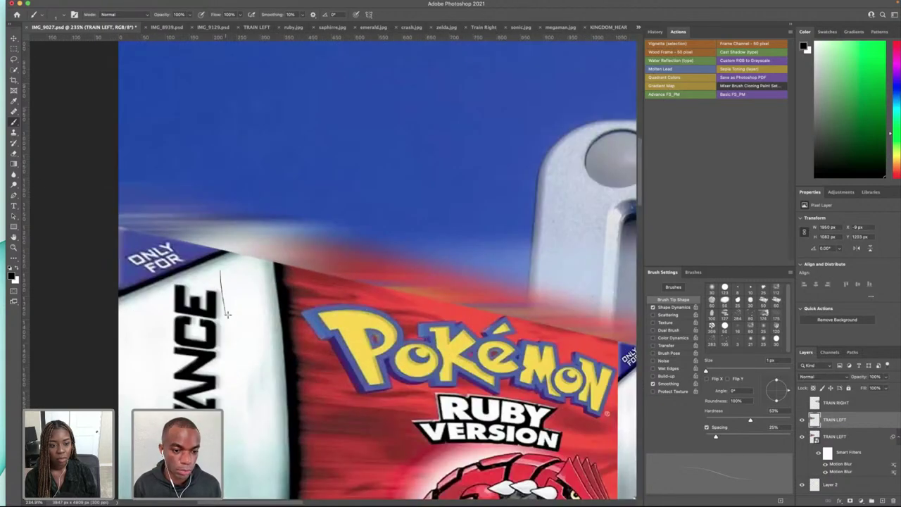
key("bracketright")
key("bracketright")
key("bracketright")
key("bracketright")
key("bracketright")
key("bracketright")
key("bracketright")
key("bracketright")
key("bracketright")
key("bracketright")
key("bracketright")
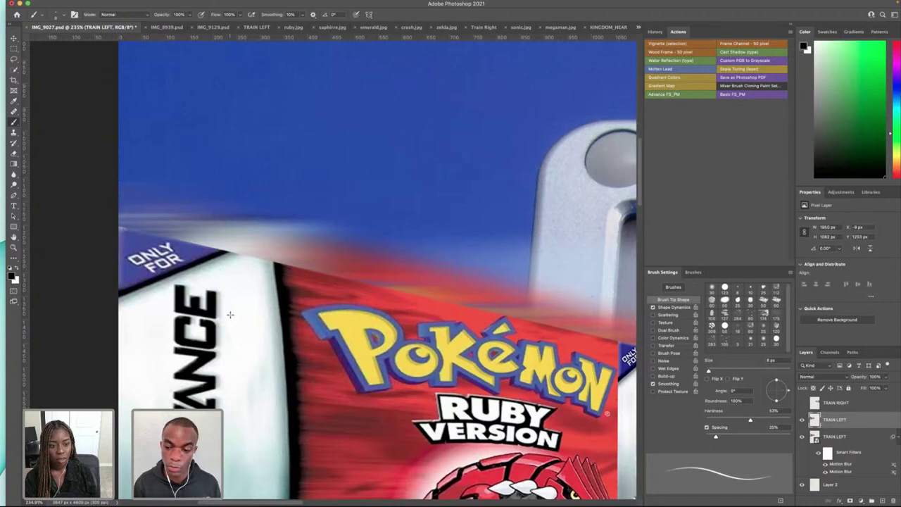
key("bracketright")
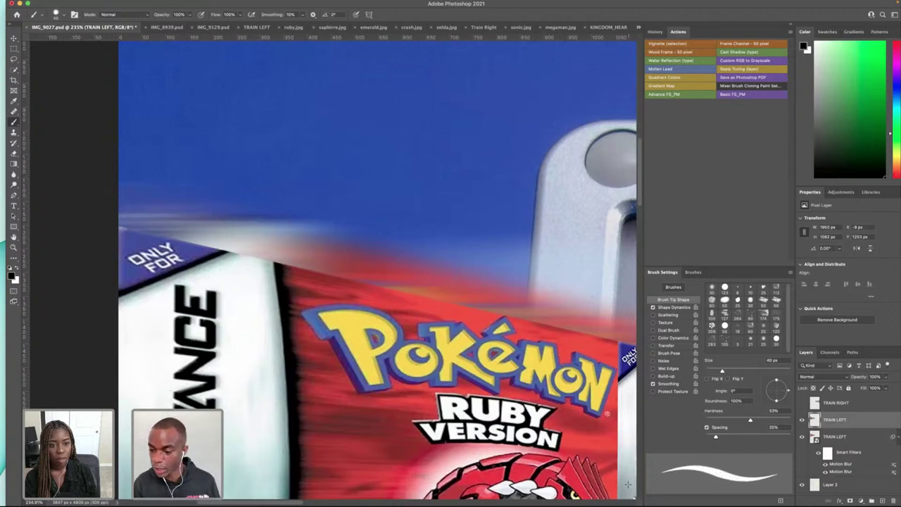
left_click(849, 500)
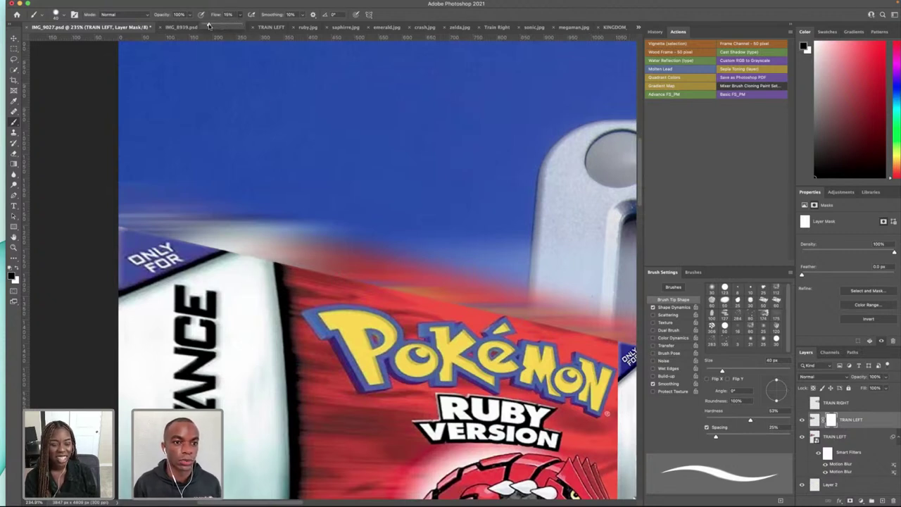
- Enlarge the brush tip to 90 px and lower its opacity to about 48% for painting on the TRAIN LEFT mask
left_click(189, 14)
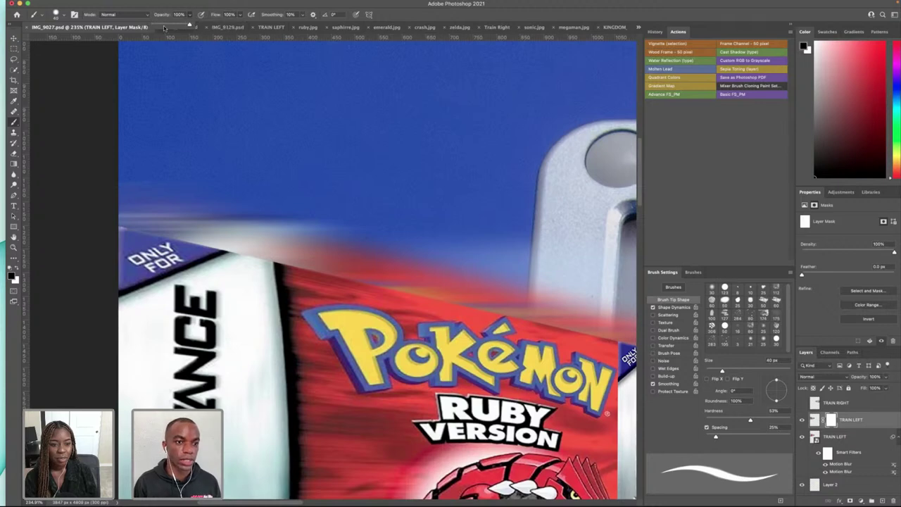
left_click(161, 25)
left_click(254, 253)
key("bracketright")
key("bracketright")
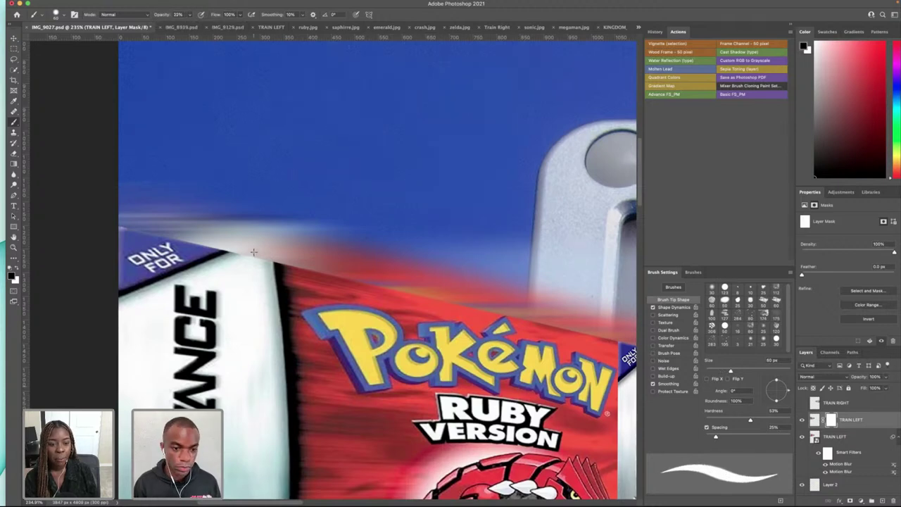
scroll(309, 264, "down", 3)
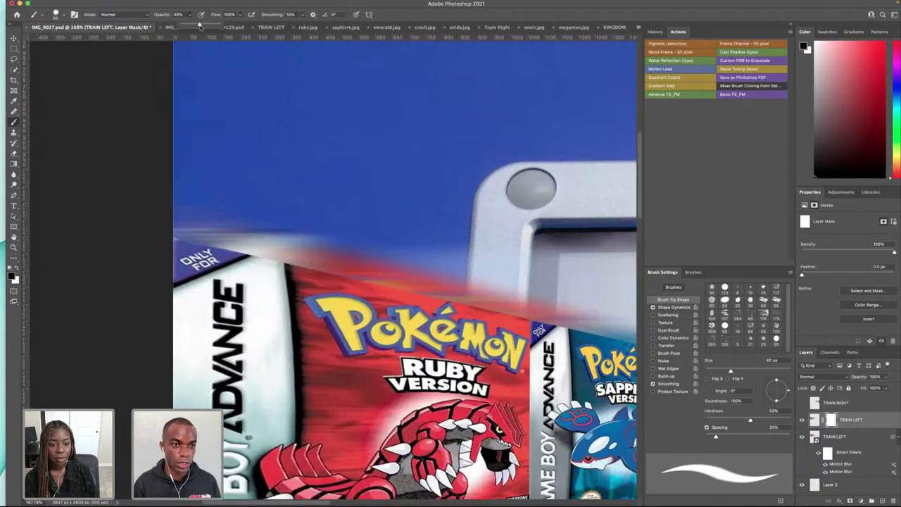
key("super+0")
left_click(275, 229)
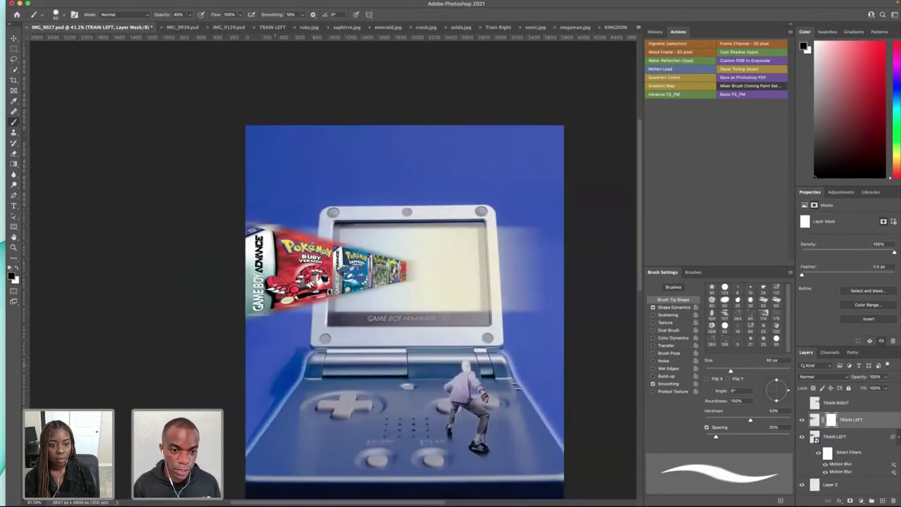
key("bracketright")
key("bracketright")
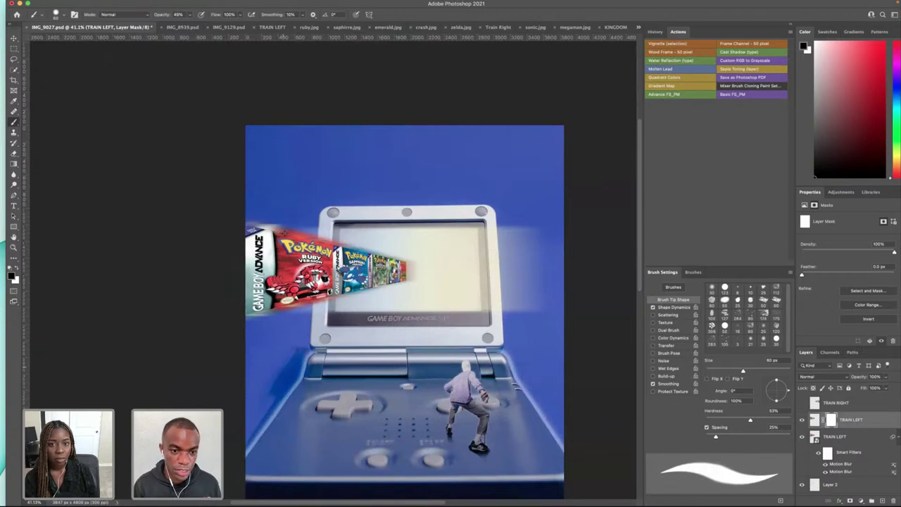
- Try to fade the upper-left edge of the Ruby cover on the TRAIN LEFT mask with the brush at about 66% opacity
scroll(285, 233, "up", 5)
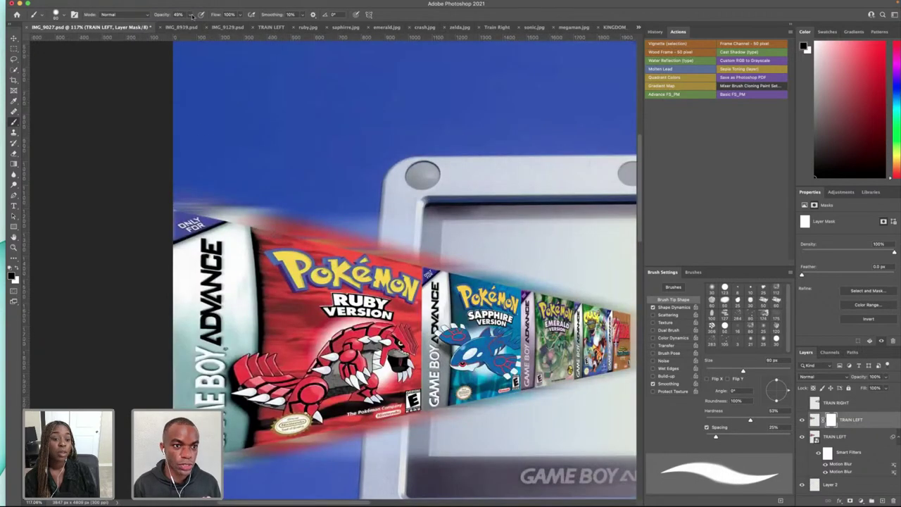
key("6")
key("8")
left_click_drag(246, 226, 186, 219)
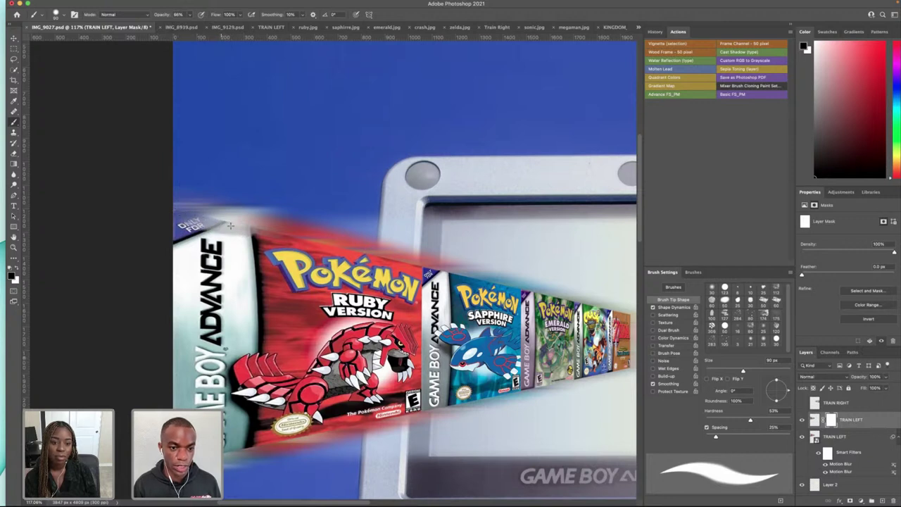
key("super+z")
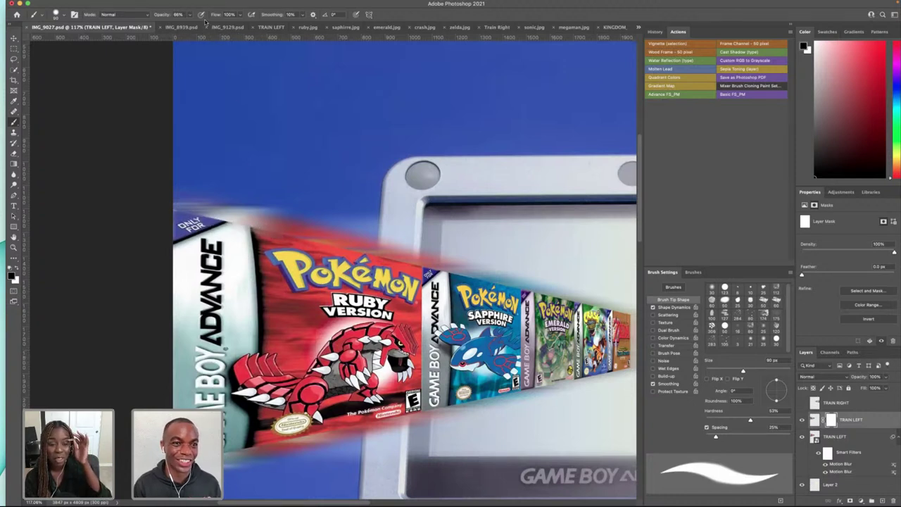
- Try the mask fade on the Ruby cover's upper edge with 83% brush opacity, and undo the strokes
left_click(189, 15)
left_click(195, 26)
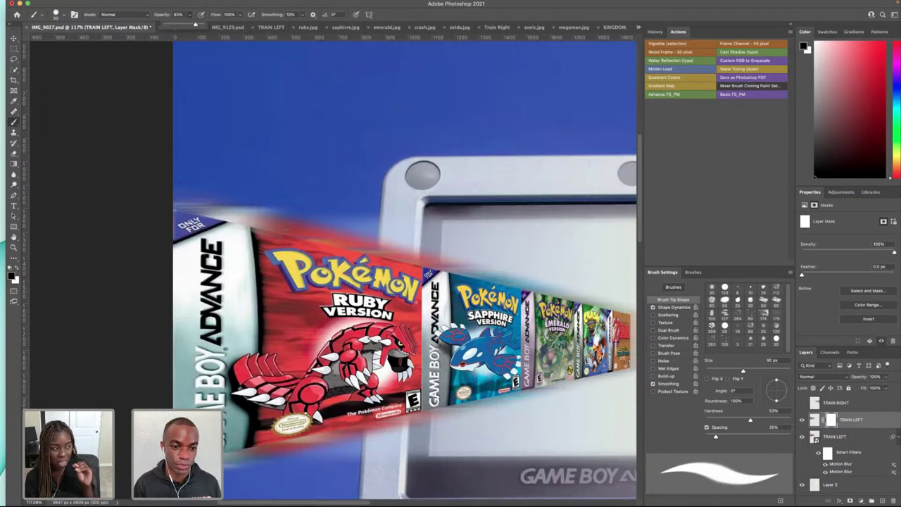
left_click_drag(195, 25, 196, 26)
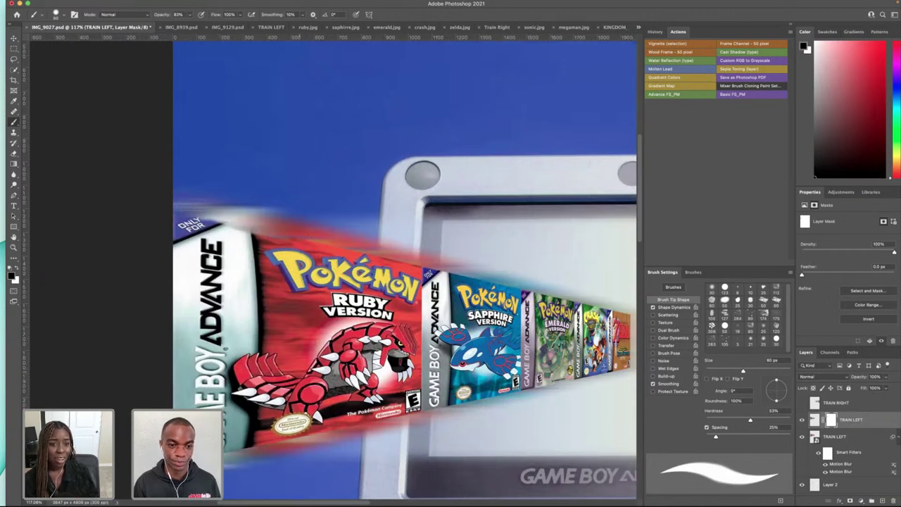
key("super+z")
key("super+z")
key("super+z")
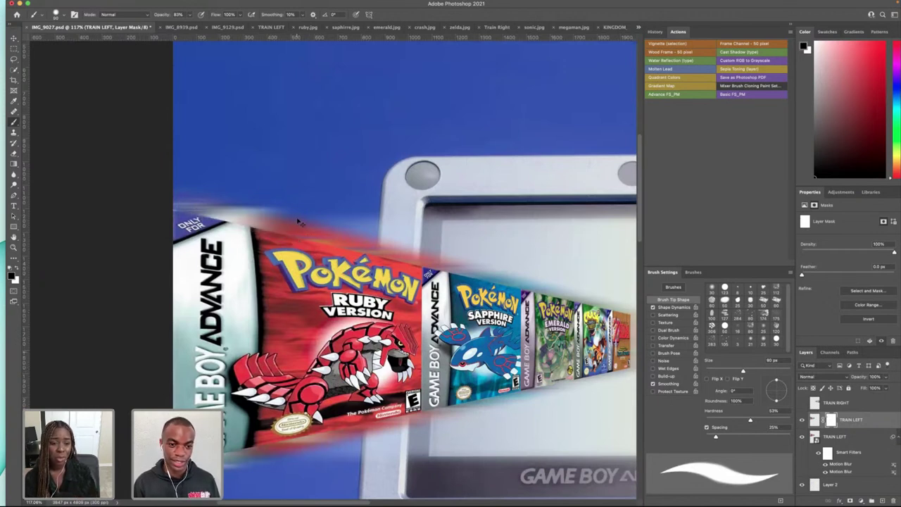
- Set the brush opacity to 50% and paint black on the mask along the Ruby cover's upper-left edge
left_click(189, 15)
left_click_drag(189, 24, 170, 25)
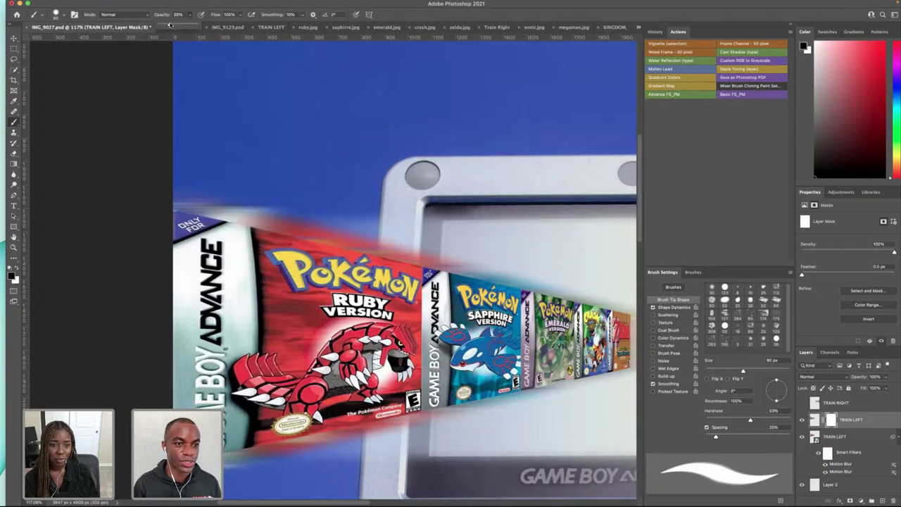
scroll(301, 204, "down", 5)
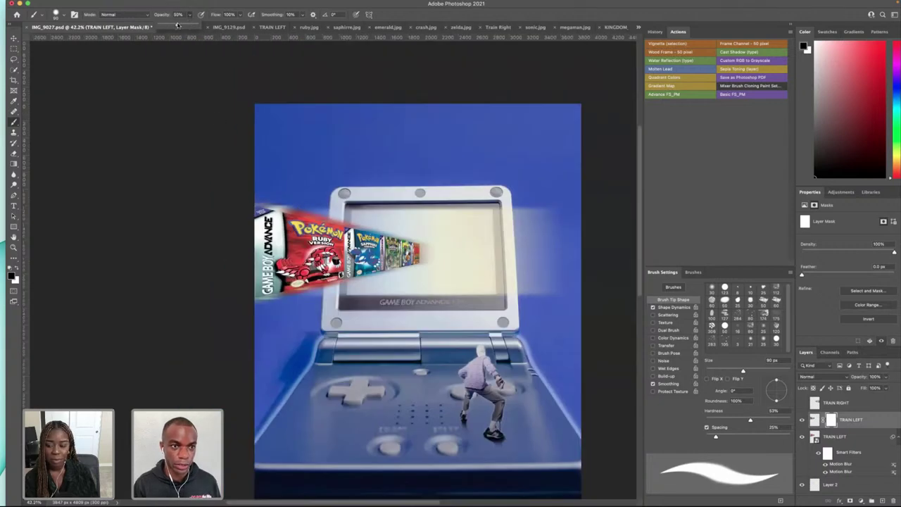
scroll(274, 205, "up", 3)
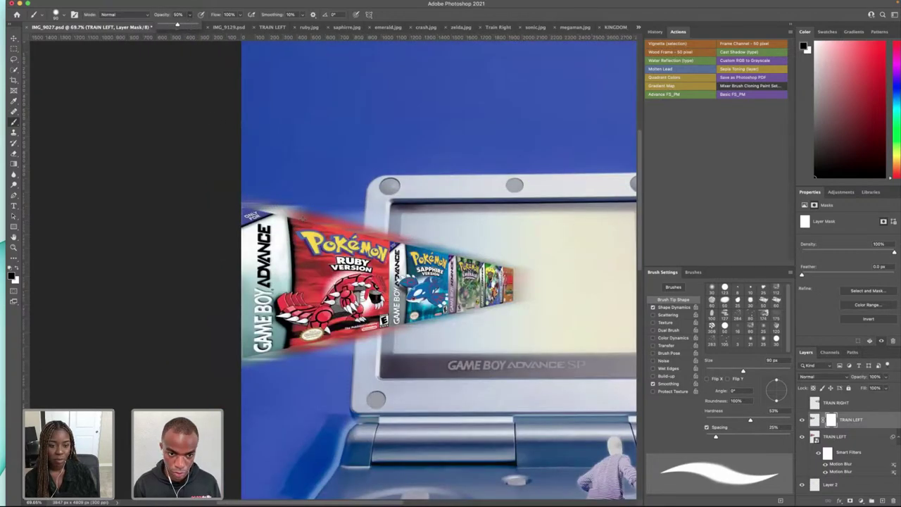
left_click_drag(303, 222, 259, 211)
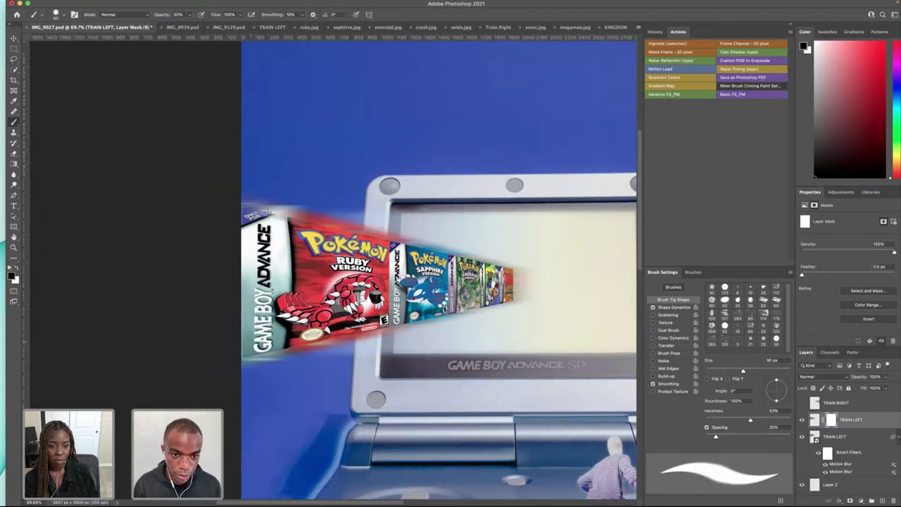
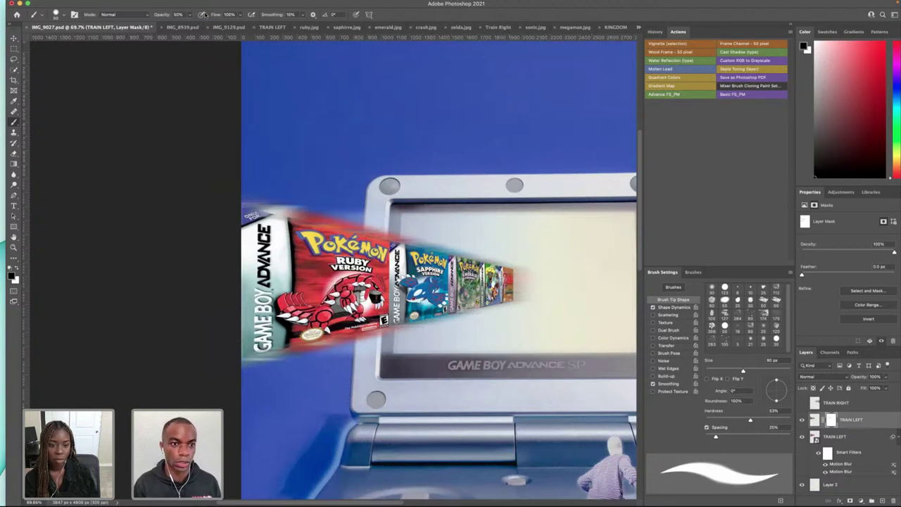
- Set the brush opacity to 63% and paint white on the mask just below the Ruby cover's upper edge
left_click(190, 15)
left_click_drag(190, 25, 195, 25)
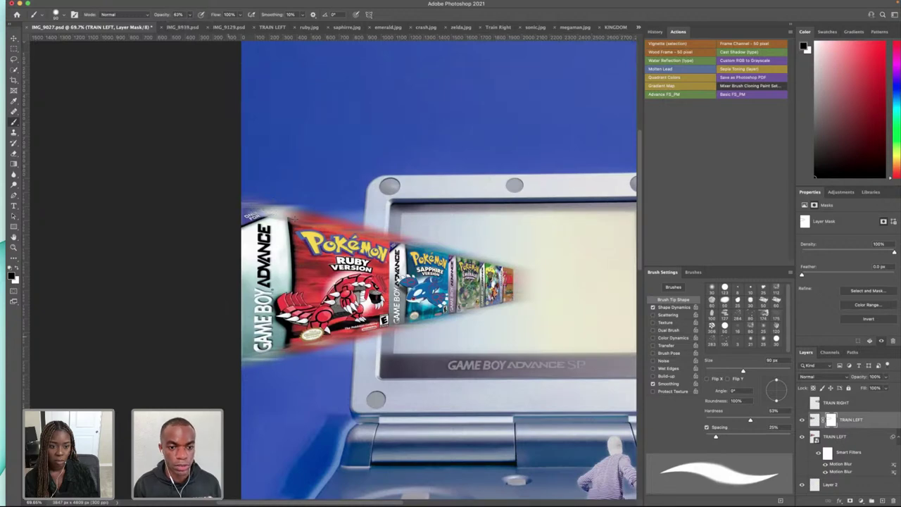
scroll(262, 218, "up", 5)
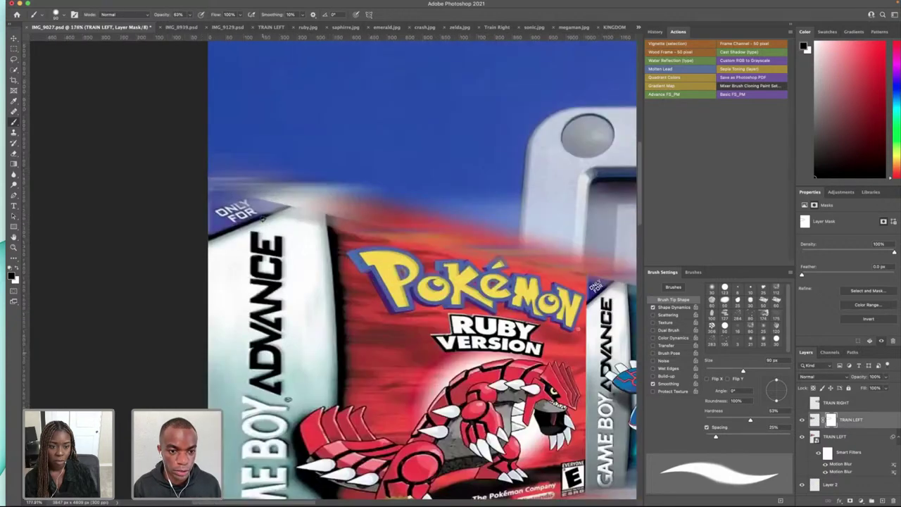
key("x")
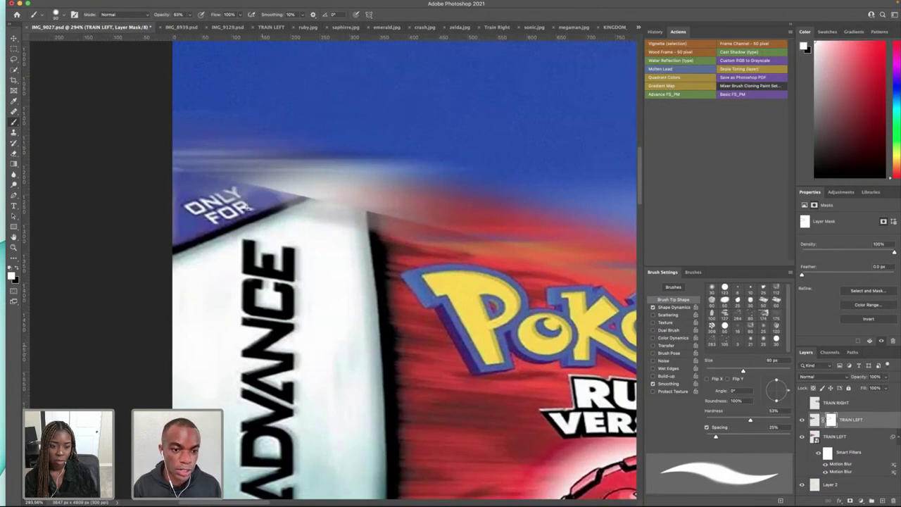
left_click_drag(291, 218, 373, 243)
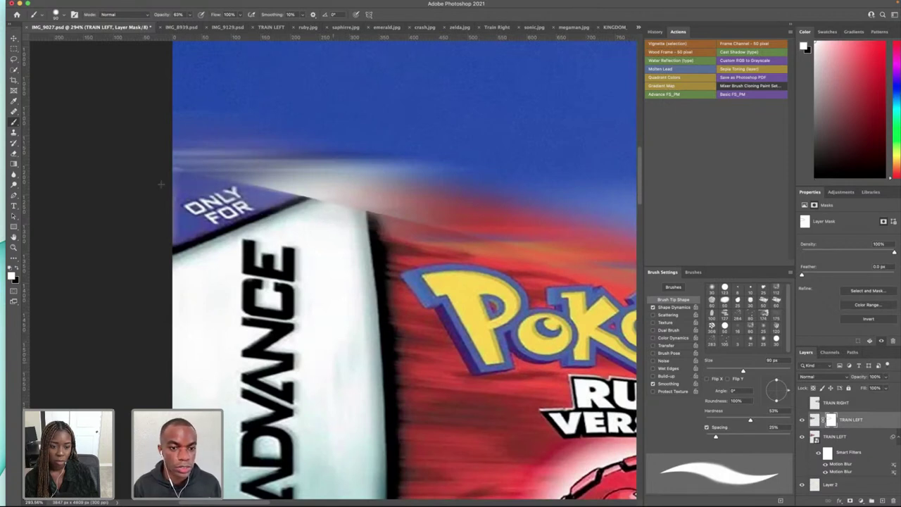
- Paint black on the mask along the Ruby cover's upper-left edge again, raising the brush opacity to 73% for the last stroke
key("x")
mouse_move(331, 211)
left_mouse_down()
mouse_move(328, 193)
mouse_move(252, 175)
mouse_move(236, 201)
mouse_move(200, 186)
left_mouse_up()
left_click(189, 15)
left_click_drag(190, 25, 194, 25)
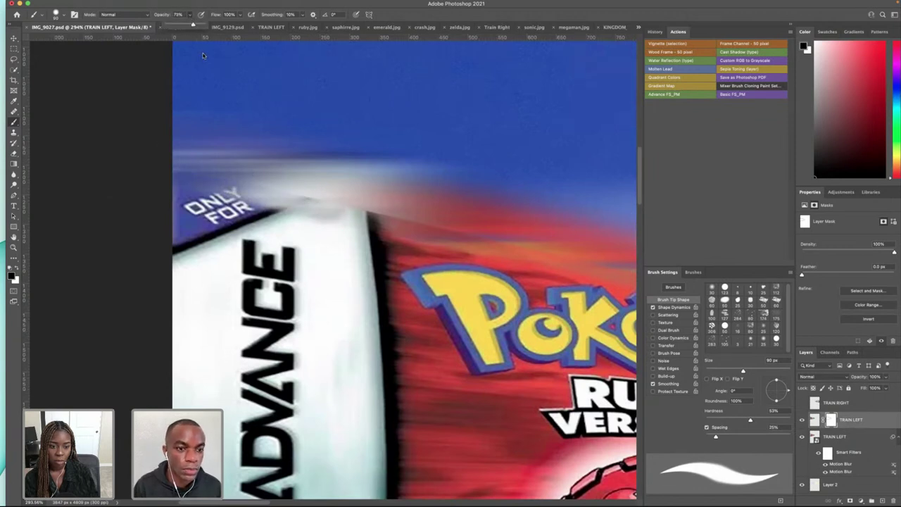
left_click_drag(340, 200, 232, 163)
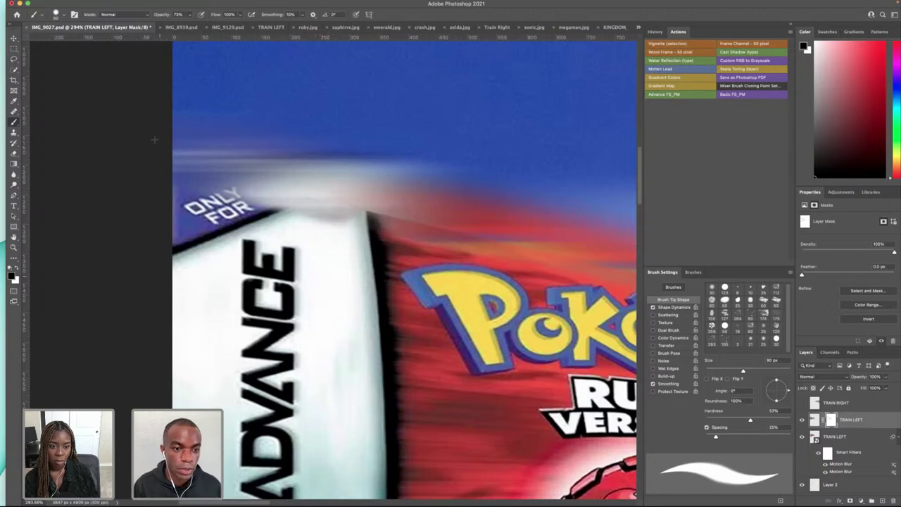
scroll(475, 274, "down", 10)
scroll(557, 317, "right", 4)
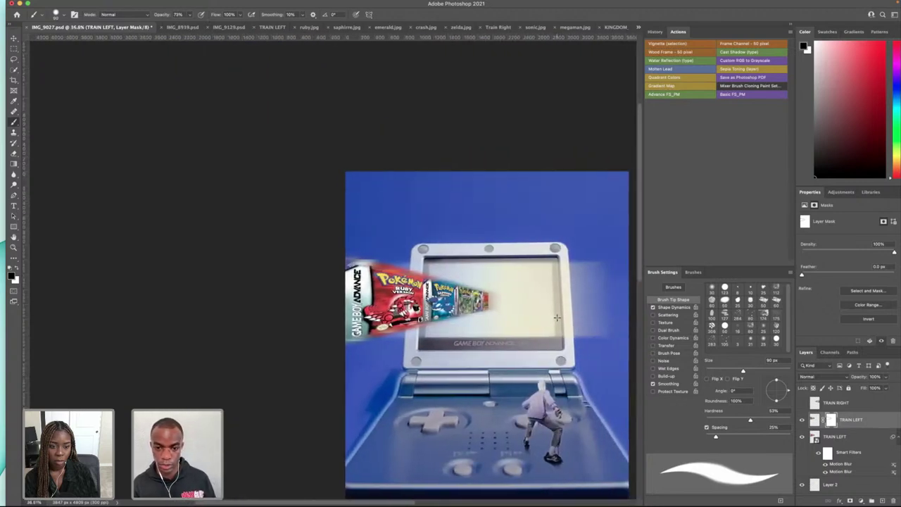
- Paint black on the TRAIN LEFT mask along the Ruby cover's lower-left edge, below the GAME BOY lettering
scroll(556, 318, "right", 3)
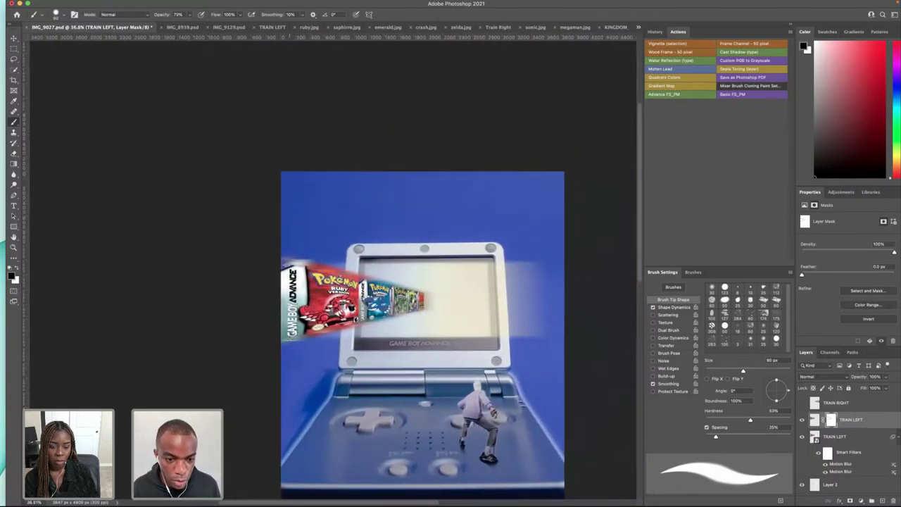
scroll(287, 339, "up", 10)
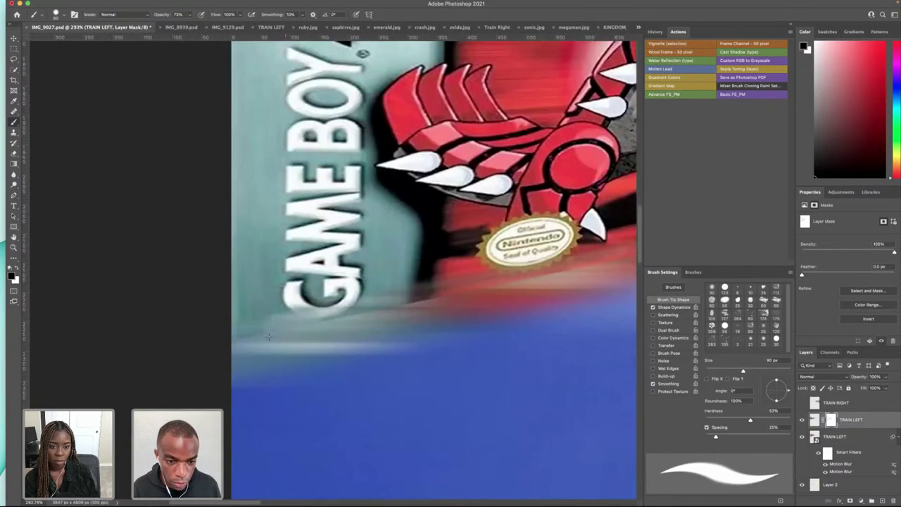
mouse_move(289, 310)
left_mouse_down()
mouse_move(365, 318)
mouse_move(442, 303)
left_mouse_up()
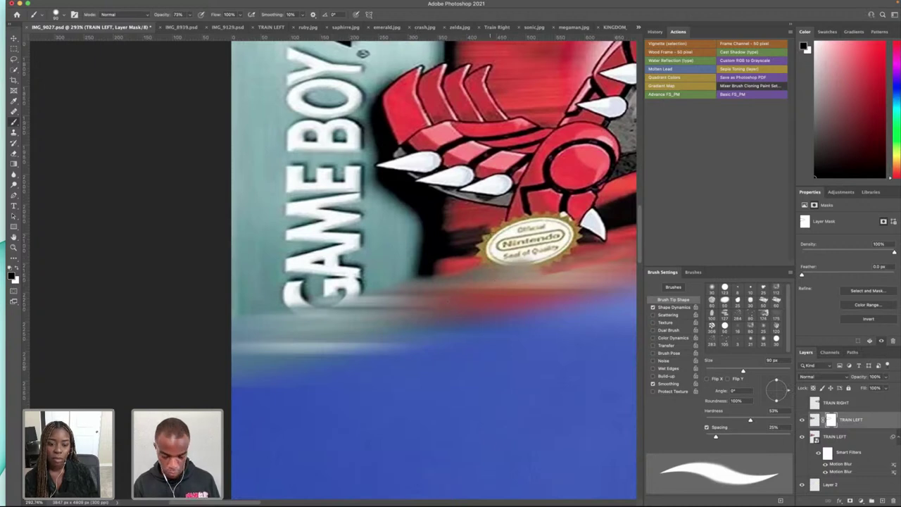
- Reduce the brush to 70 px and touch up the mask with black and white around the Ruby cover's gold Nintendo seal
key("x")
key("bracketleft")
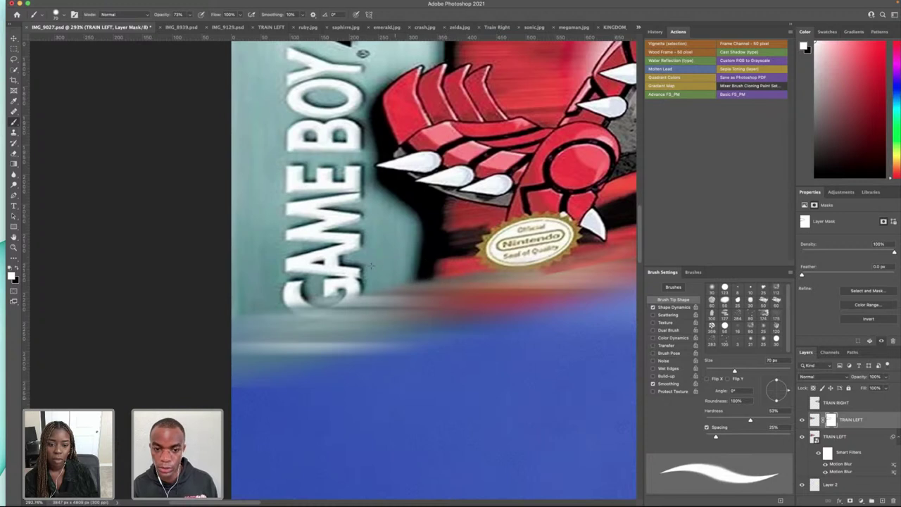
scroll(535, 256, "right", 5)
scroll(535, 256, "down", 2)
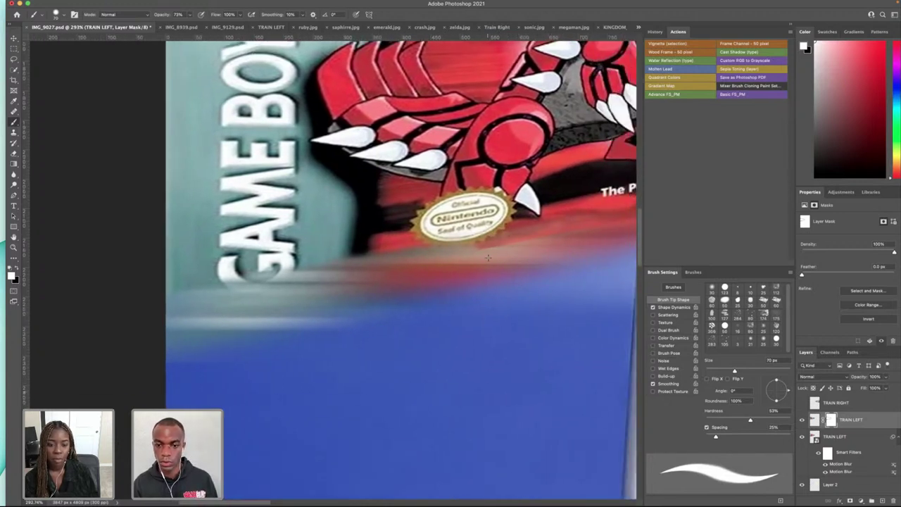
key("super+space")
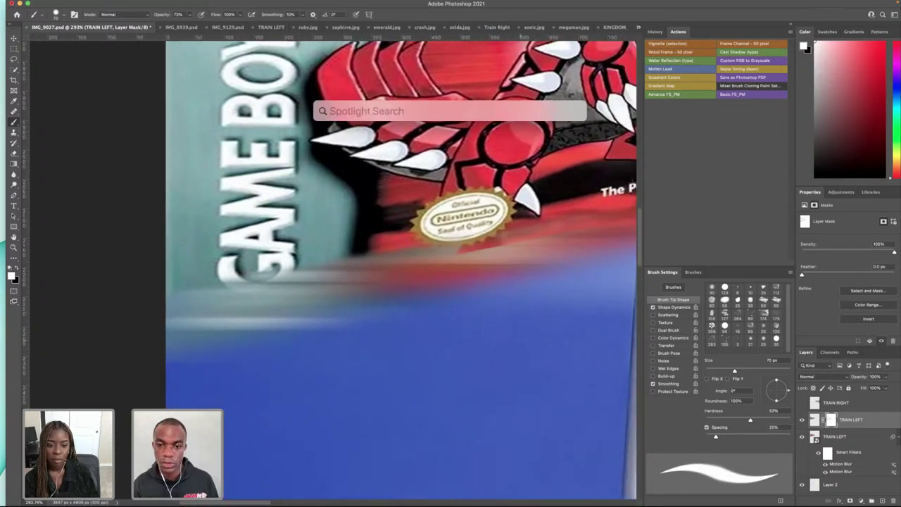
key("Escape")
key("x")
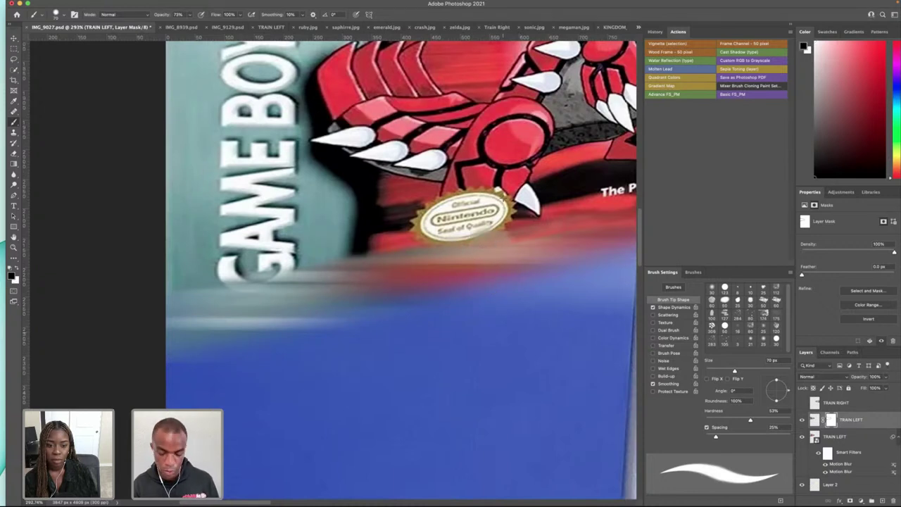
key("x")
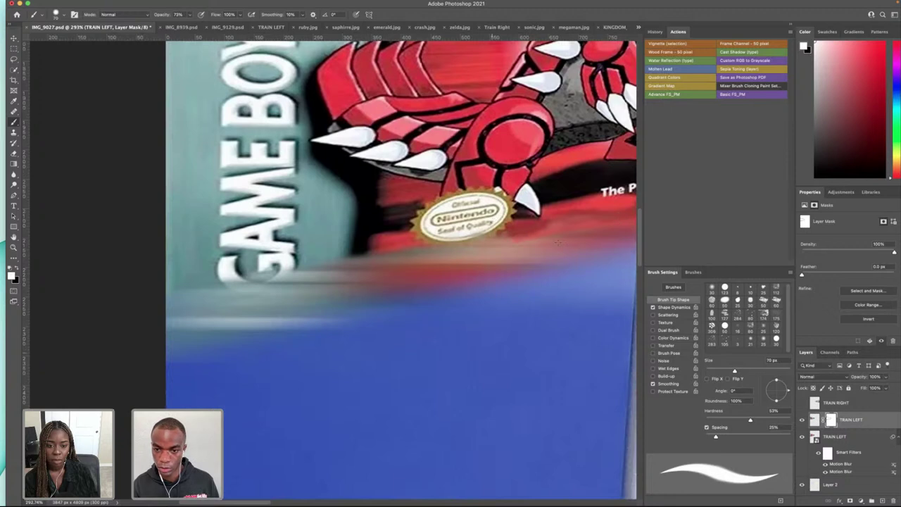
key("x")
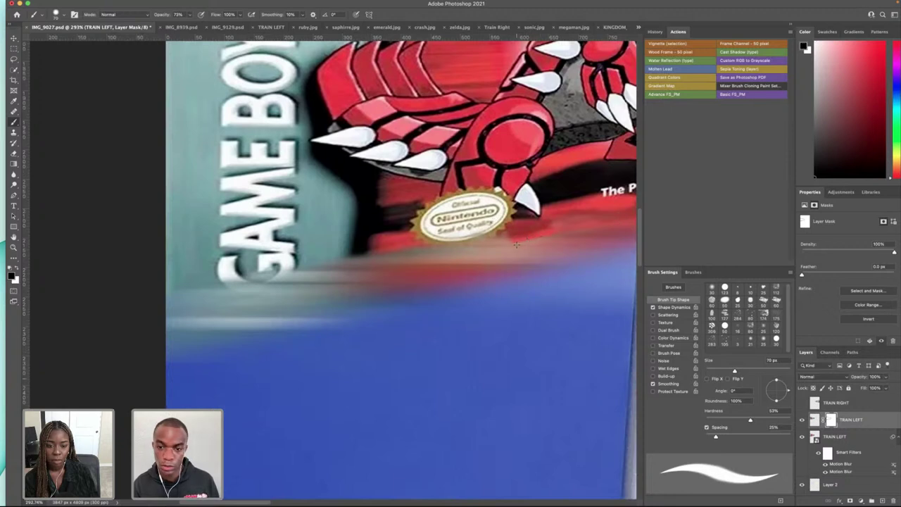
left_click_drag(517, 244, 552, 224)
scroll(553, 223, "down", 5)
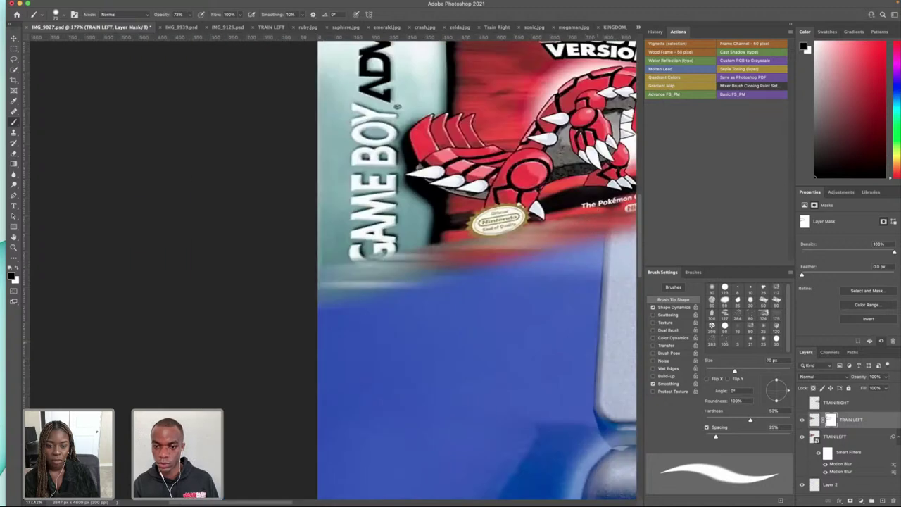
key("x")
left_click_drag(562, 220, 518, 220)
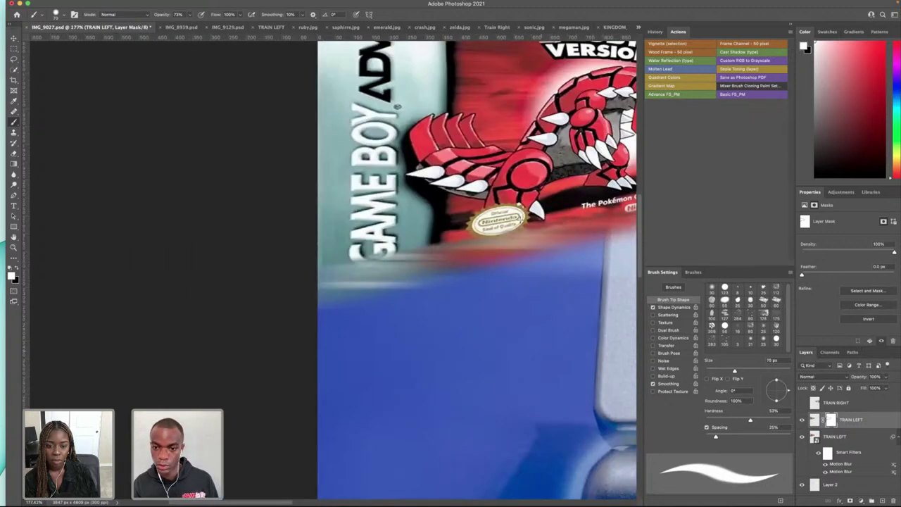
- Set the brush hardness to 0% and paint black on the mask along the Ruby cover's lower-right edge toward the Sapphire cover
left_click(61, 16)
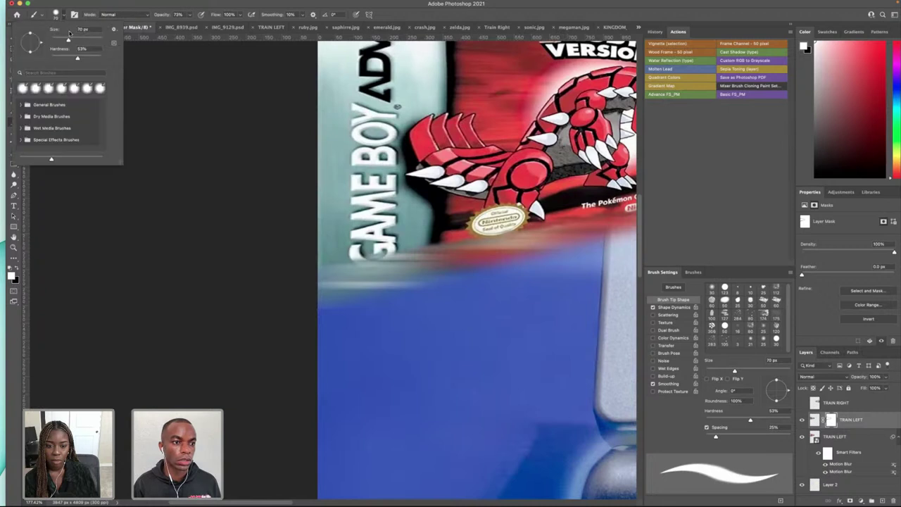
left_click_drag(61, 57, 51, 57)
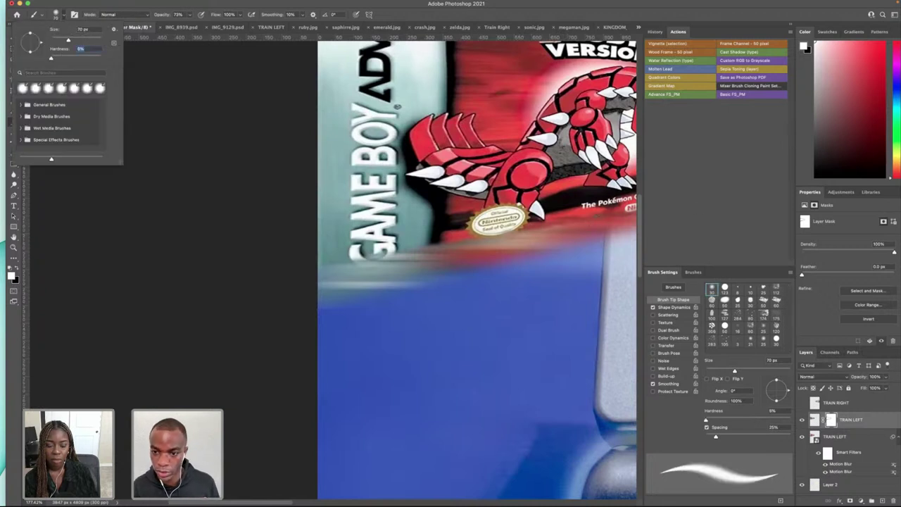
scroll(614, 199, "right", 5)
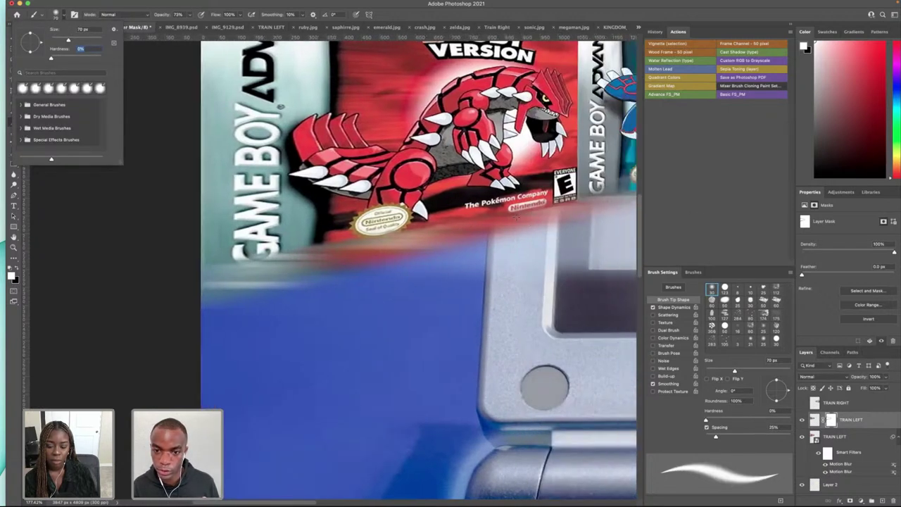
key("Return")
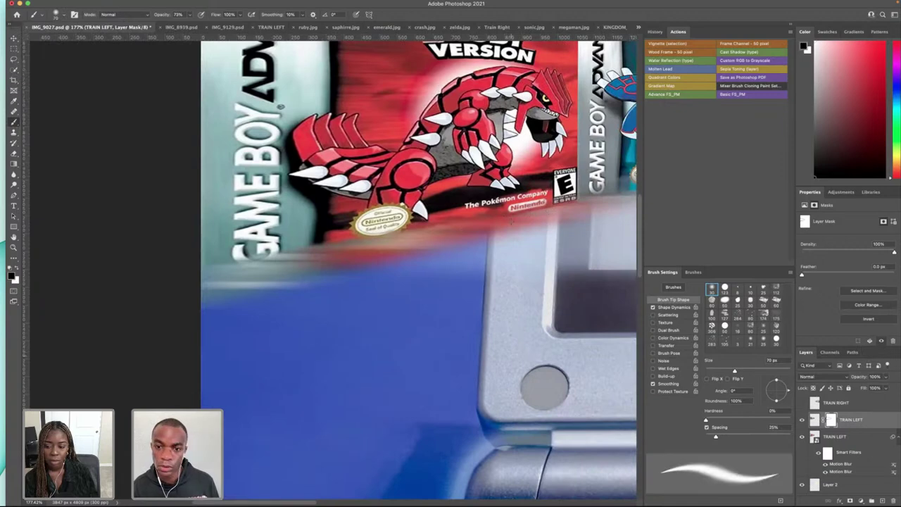
left_click_drag(519, 215, 599, 190)
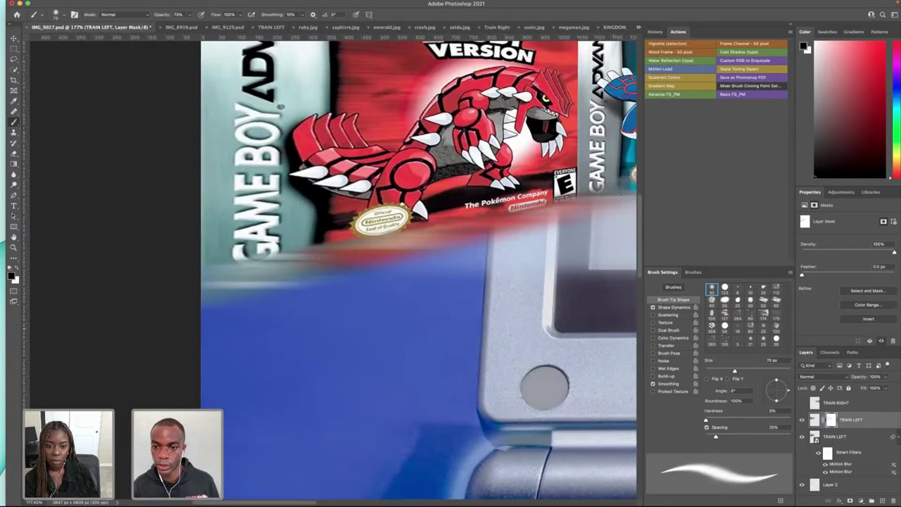
- Examine the blended edges of the left cover strip up close and against the whole console
scroll(525, 202, "up", 1)
scroll(524, 204, "up", 6)
scroll(525, 204, "right", 2)
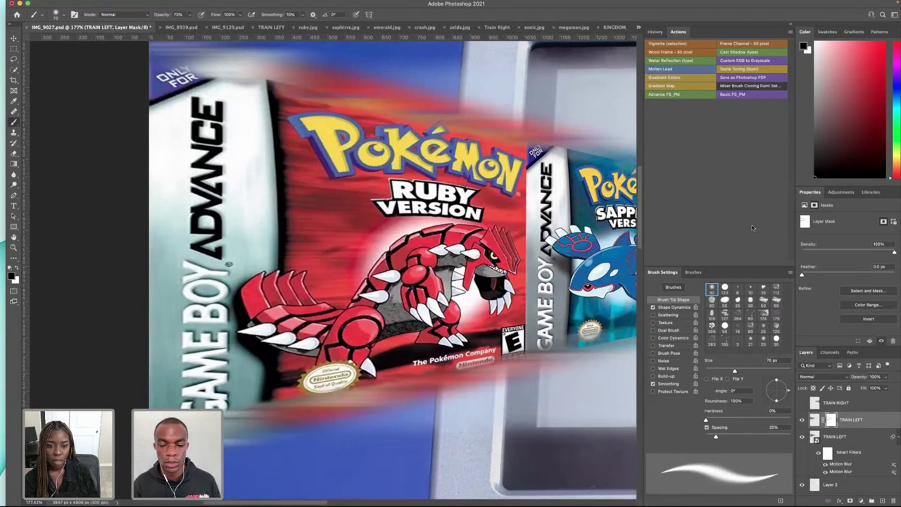
scroll(487, 149, "right", 5)
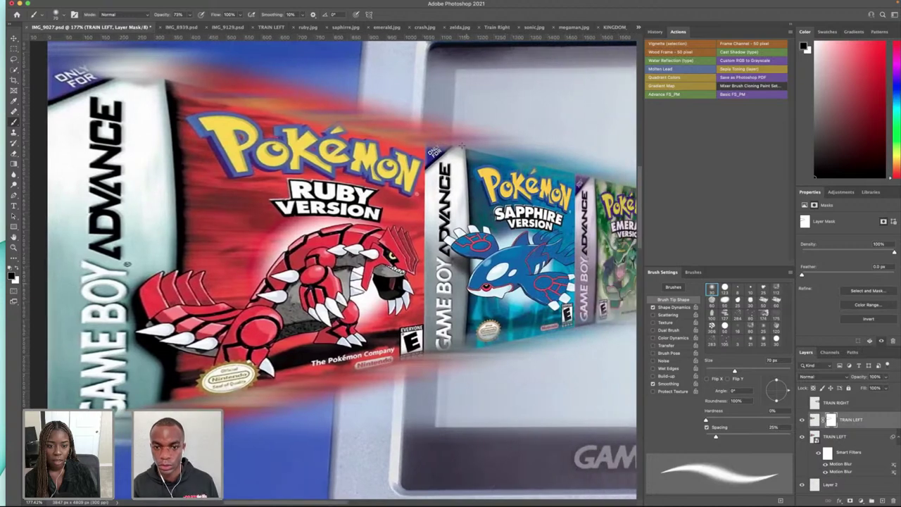
scroll(454, 186, "down", 2)
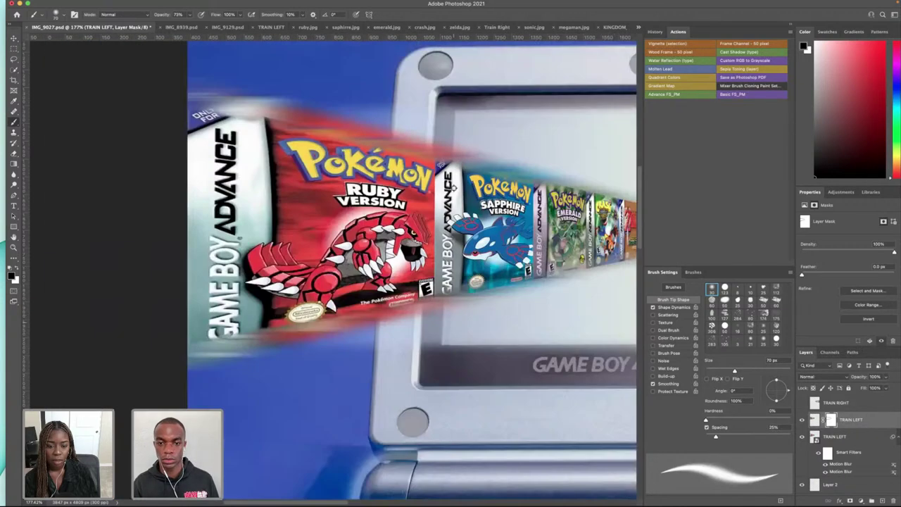
scroll(453, 187, "down", 5)
scroll(454, 186, "up", 3)
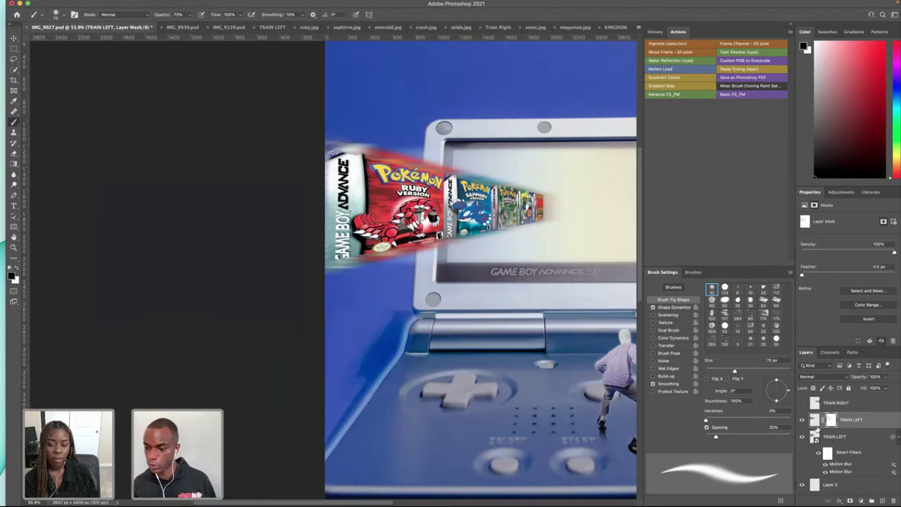
- Target the image of the masked TRAIN LEFT layer instead of its mask and start a Field Blur on it
left_click(814, 421)
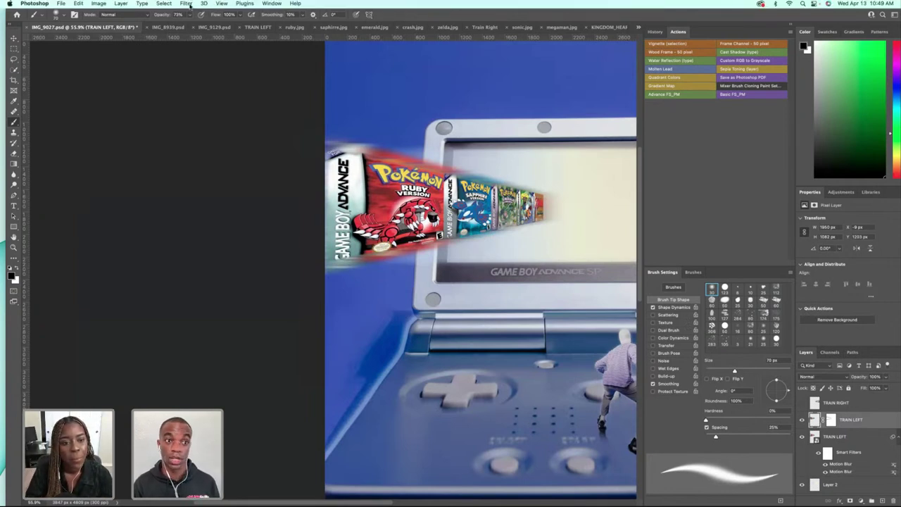
left_click(188, 5)
mouse_move(222, 115)
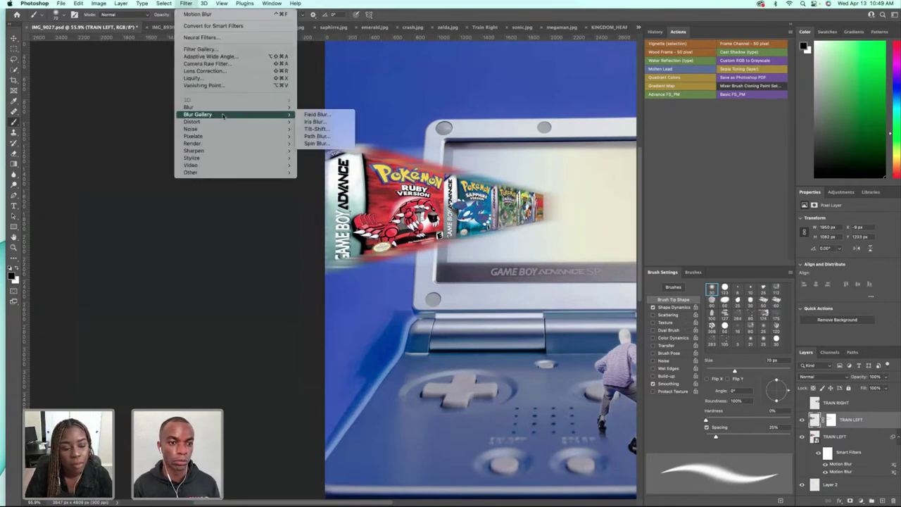
left_click(317, 114)
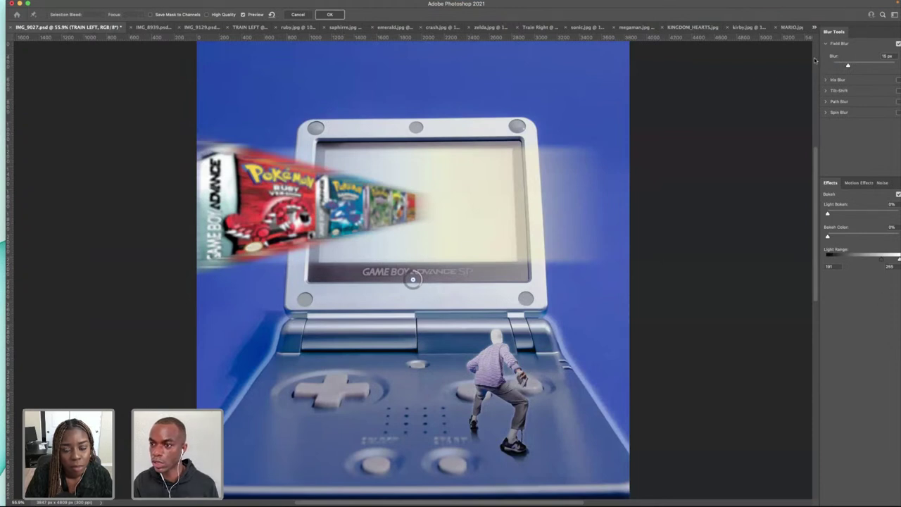
left_click_drag(817, 62, 785, 69)
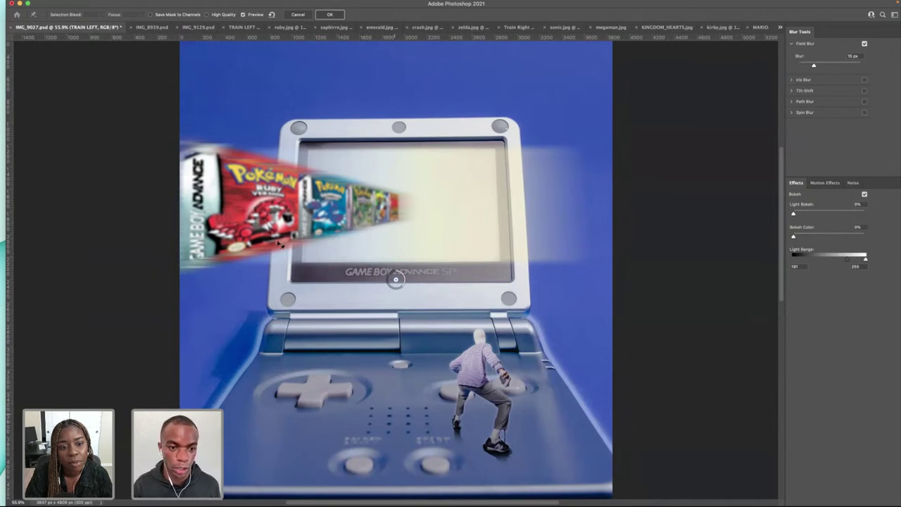
- Place Field Blur pins on the Ruby cover, the Sapphire cover and the farthest cover of the left strip
left_click(267, 218)
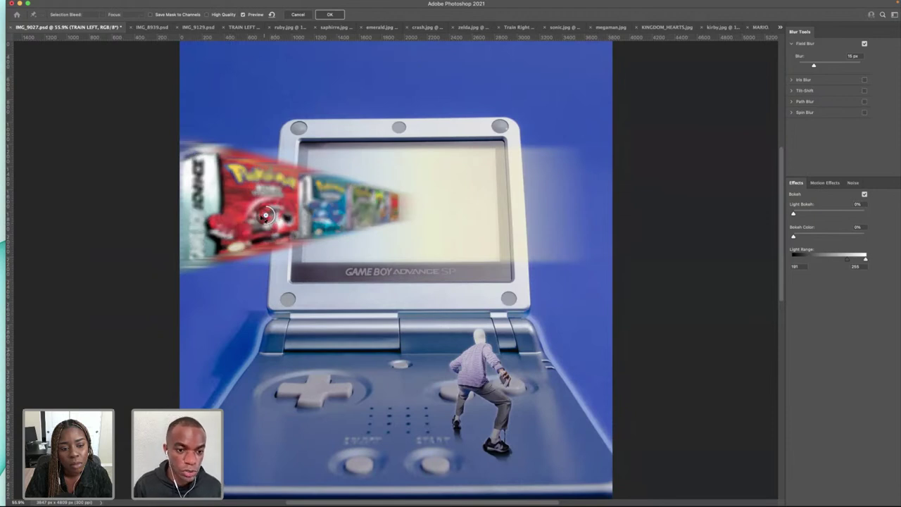
left_click_drag(267, 216, 239, 203)
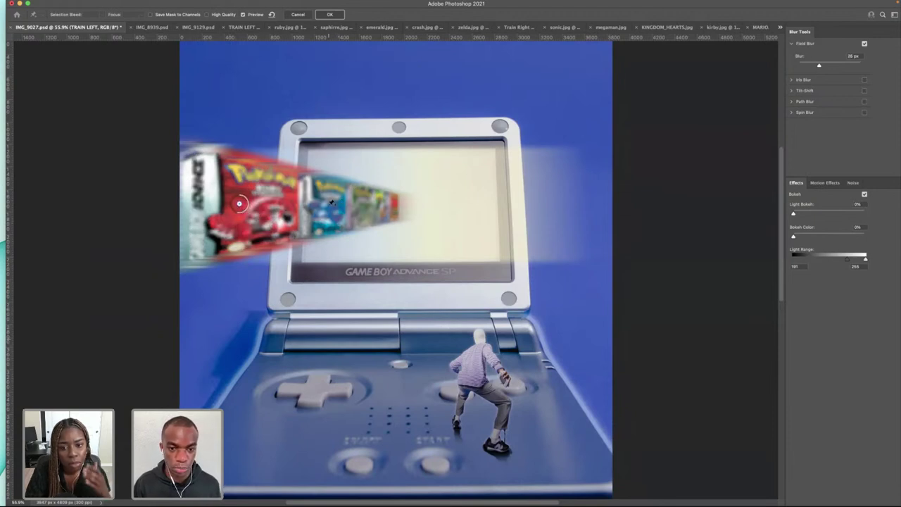
left_click(329, 204)
left_click(393, 204)
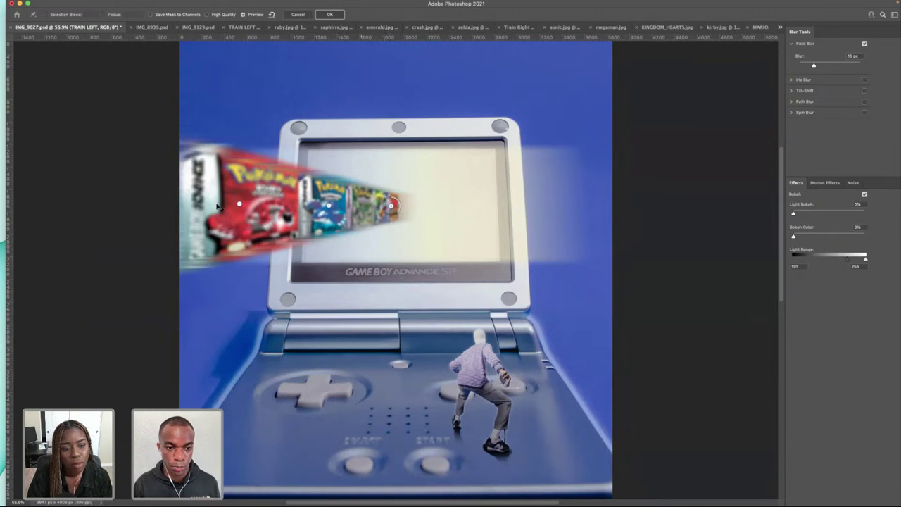
- Set the Field Blur to 0 px on Ruby and 8 px on Sapphire, adjust the farthest pin's blur, and apply the filter
left_click(239, 204)
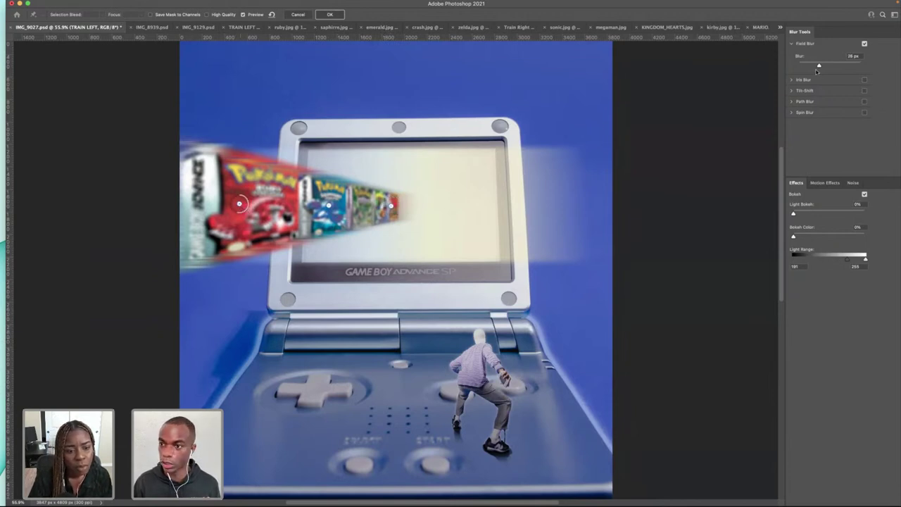
left_click_drag(813, 65, 792, 68)
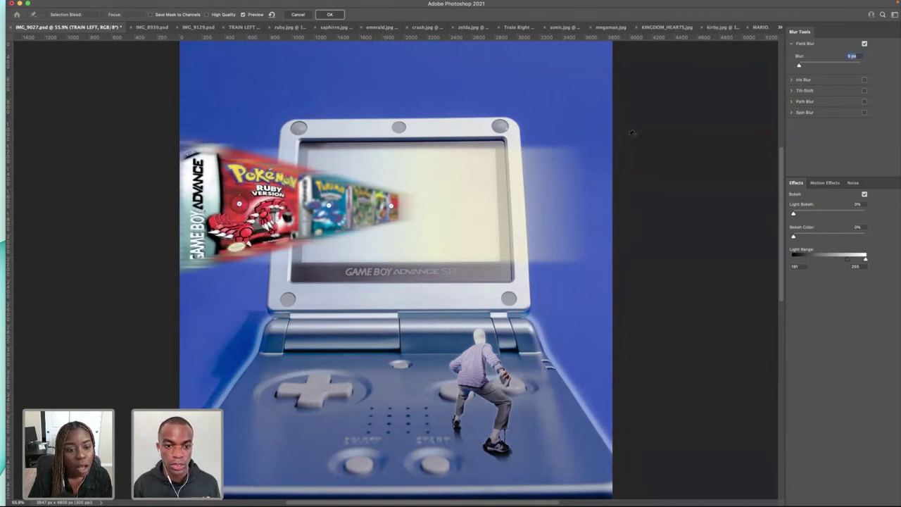
left_click(328, 205)
left_click_drag(338, 211, 339, 204)
left_click_drag(336, 207, 337, 204)
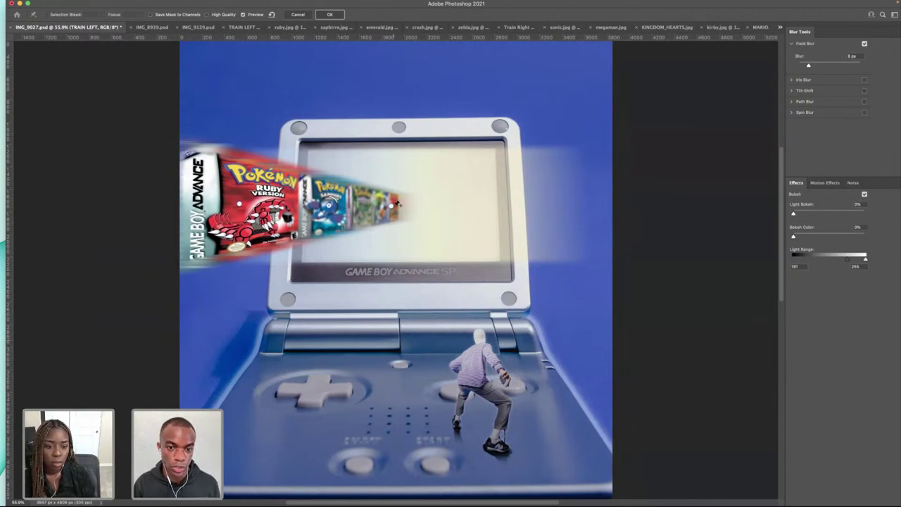
mouse_move(392, 206)
left_mouse_down()
mouse_move(375, 214)
mouse_move(392, 214)
left_mouse_up()
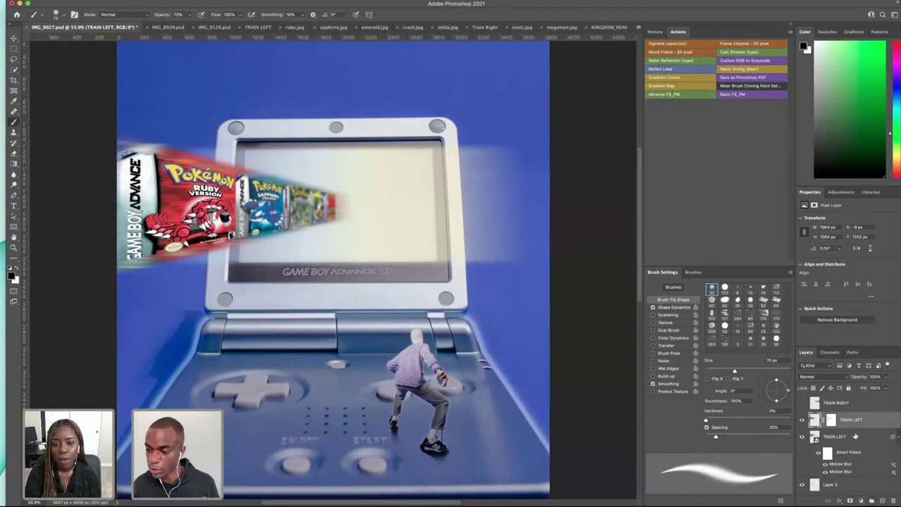
- Paint white on the TRAIN LEFT layer mask along the outer edge of the Ruby cover to restore the sharp artwork there
left_click(832, 420)
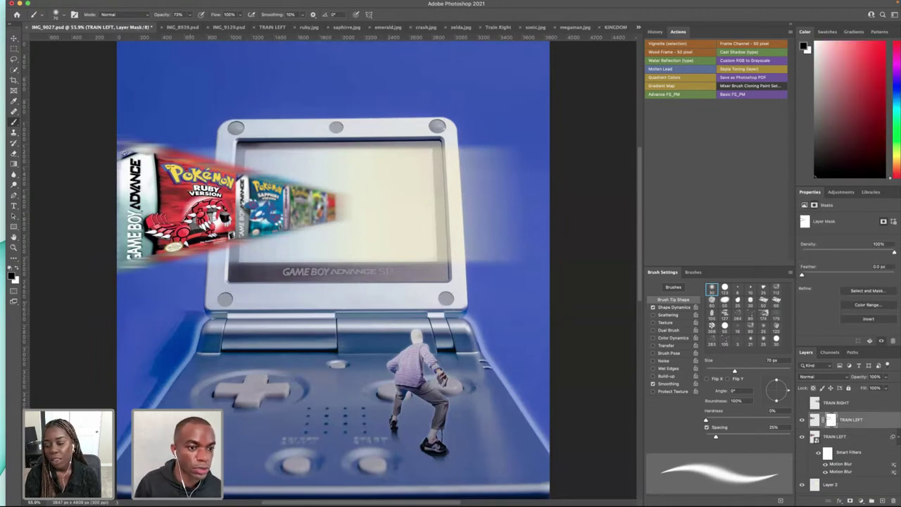
scroll(132, 157, "up", 5)
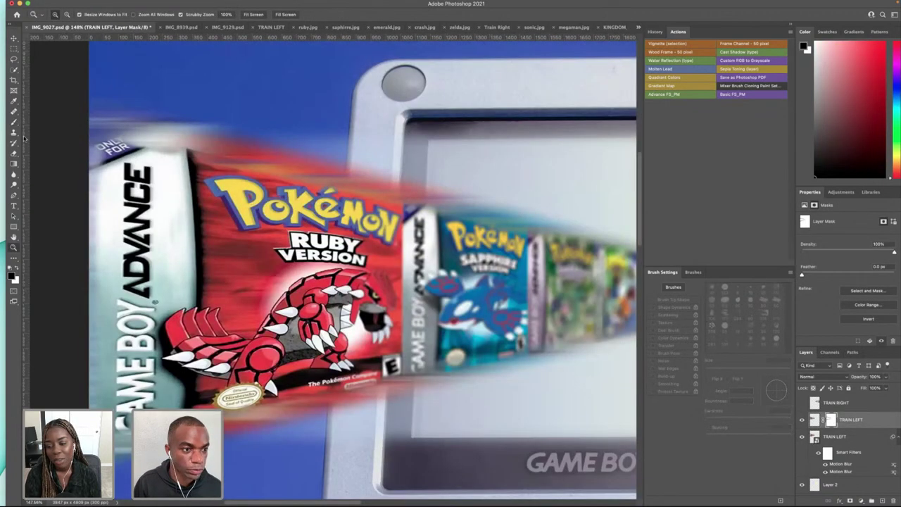
key("x")
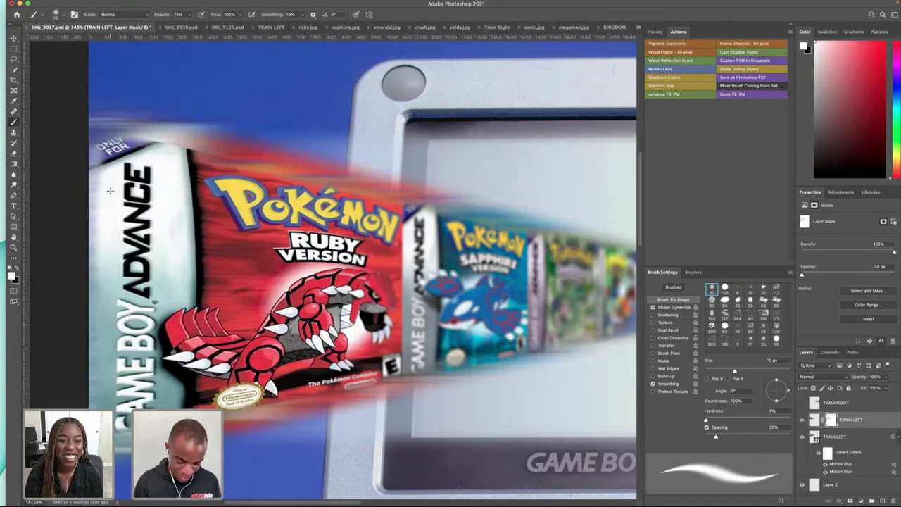
key("x")
key("x")
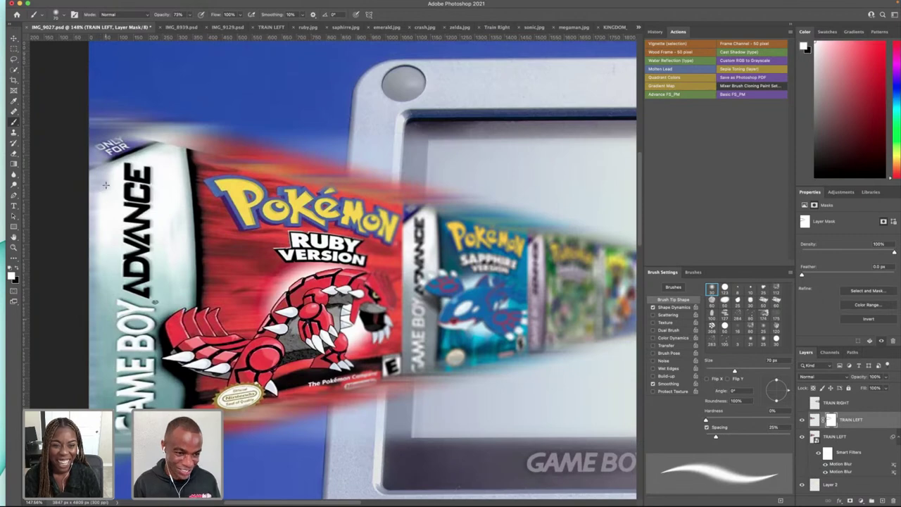
left_click_drag(96, 205, 95, 152)
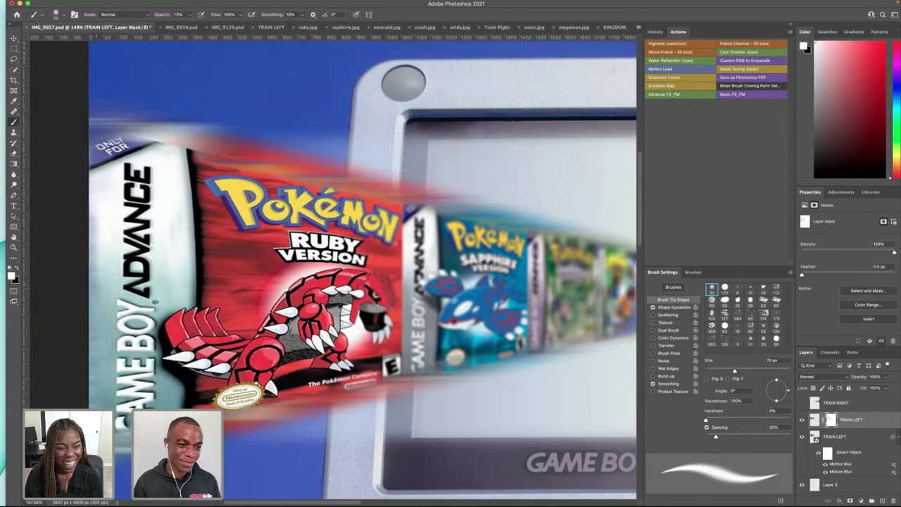
mouse_move(102, 237)
left_mouse_down()
mouse_move(103, 330)
mouse_move(96, 232)
mouse_move(93, 386)
left_mouse_up()
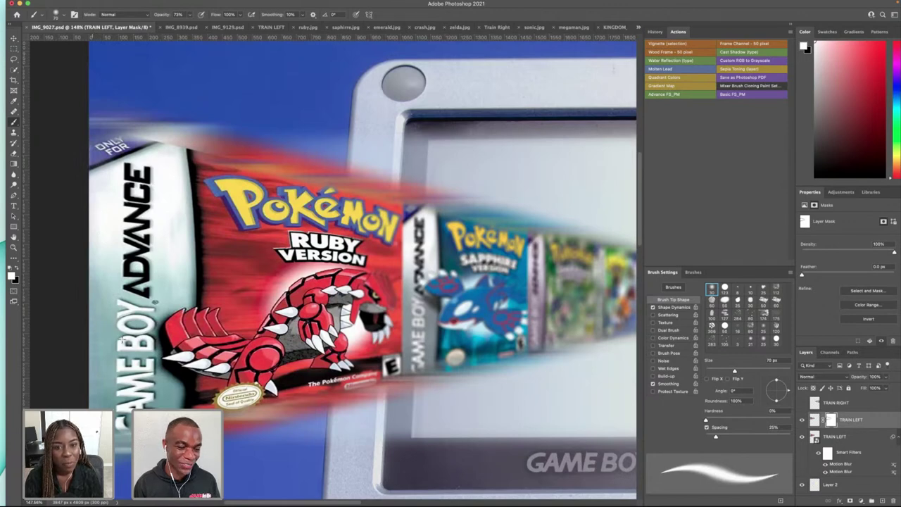
- Show the TRAIN RIGHT layer and duplicate it, leaving only the copy visible
scroll(167, 251, "down", 5)
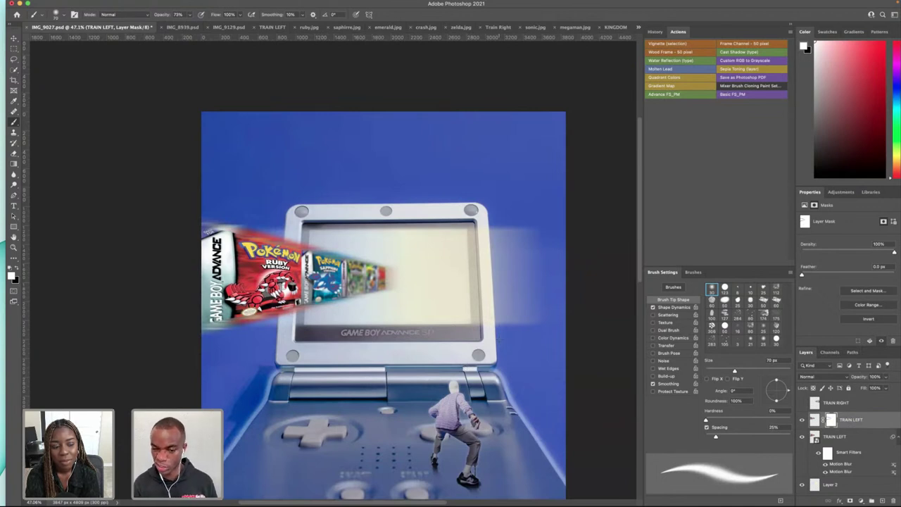
left_click(801, 403)
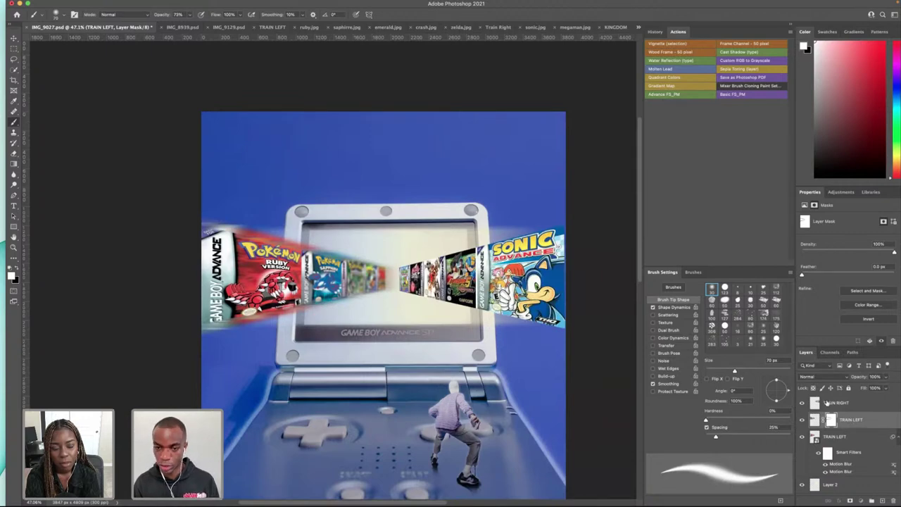
left_click(827, 402)
scroll(457, 307, "down", 5)
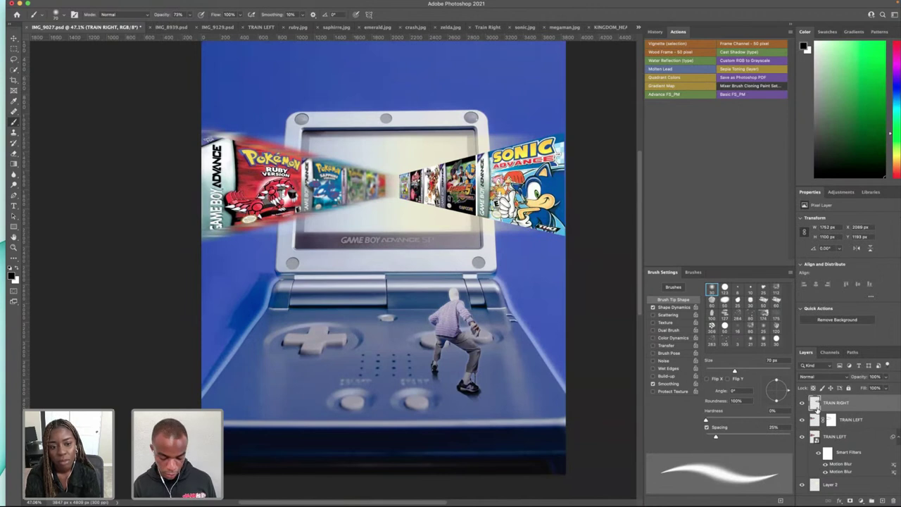
key("super+j")
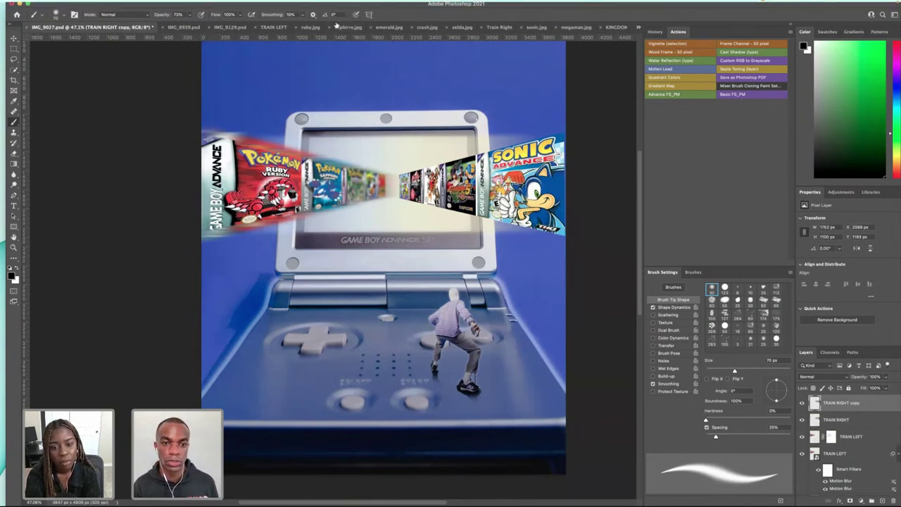
left_click(801, 420)
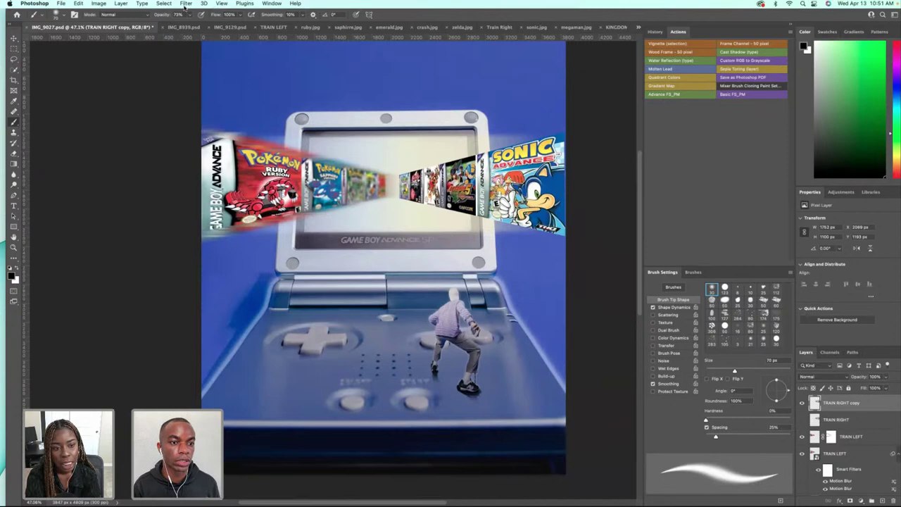
- Apply a Motion Blur with angle 0 and distance 226 pixels to TRAIN RIGHT copy and place it beneath the visible TRAIN RIGHT layer
left_click(185, 5)
mouse_move(220, 108)
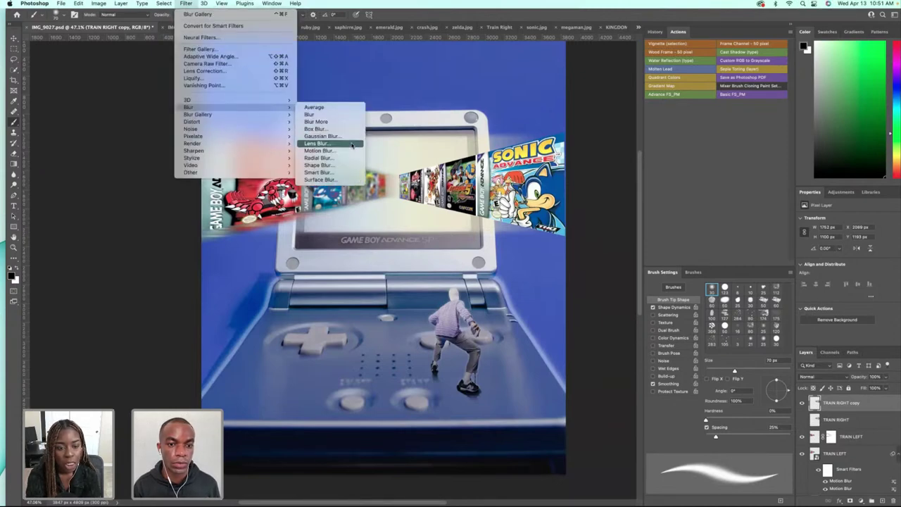
left_click(318, 150)
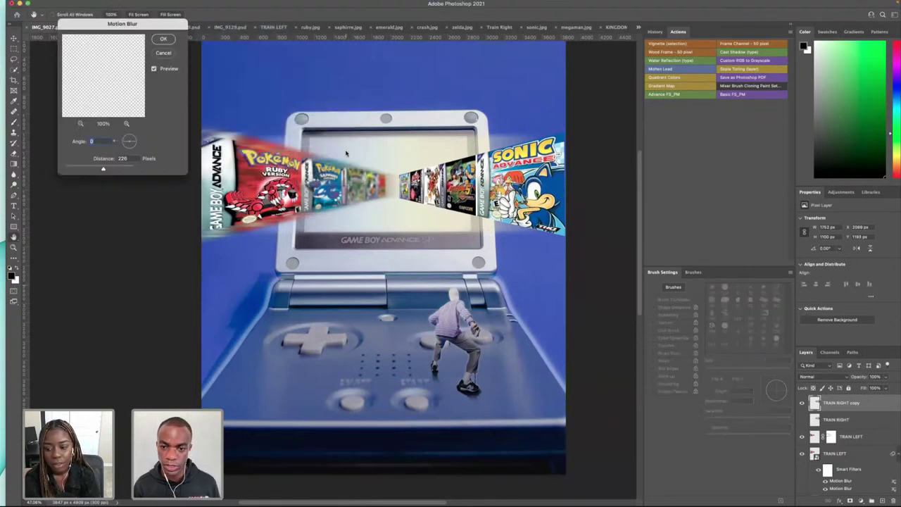
left_click(164, 40)
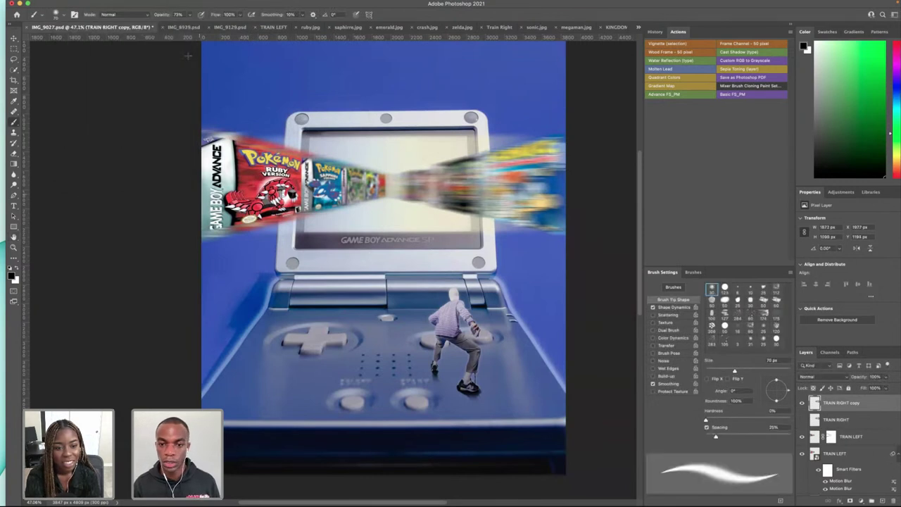
left_click_drag(836, 421, 823, 398)
left_click(836, 419)
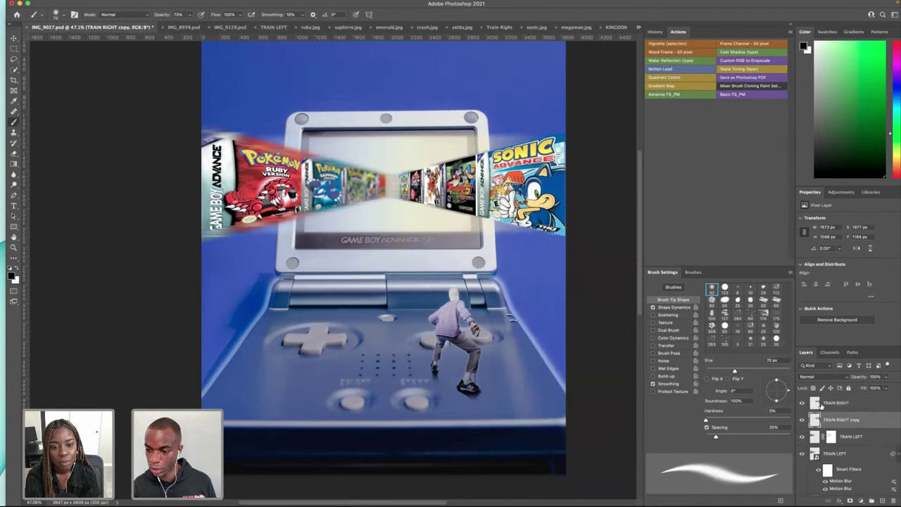
- Distort the blurred TRAIN RIGHT copy so its two outer corners extend past the canvas edge, above and below the Sonic cover
key("ctrl+t")
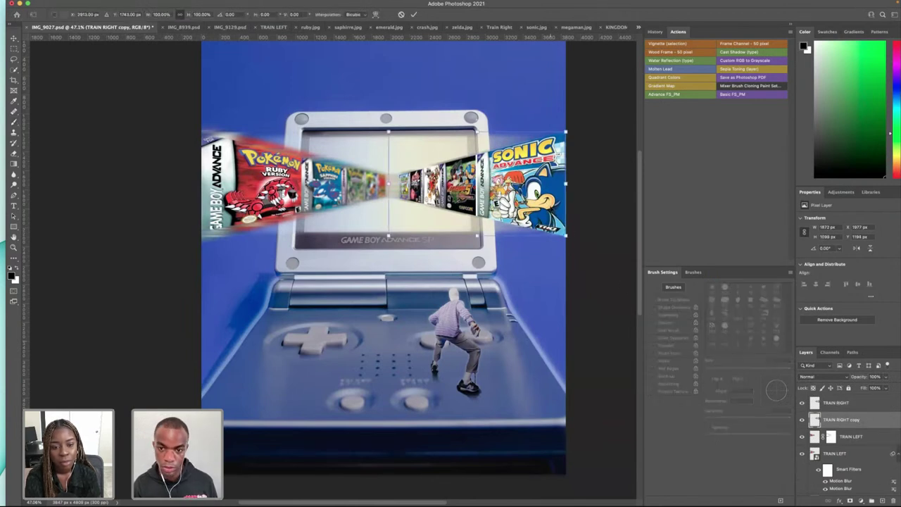
right_click(549, 188)
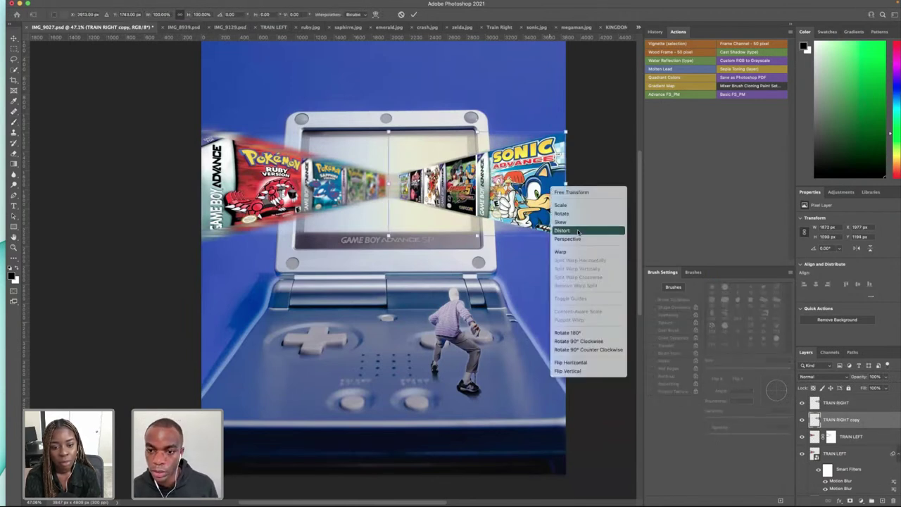
left_click(577, 231)
left_click_drag(566, 133, 571, 123)
left_click_drag(568, 242, 568, 243)
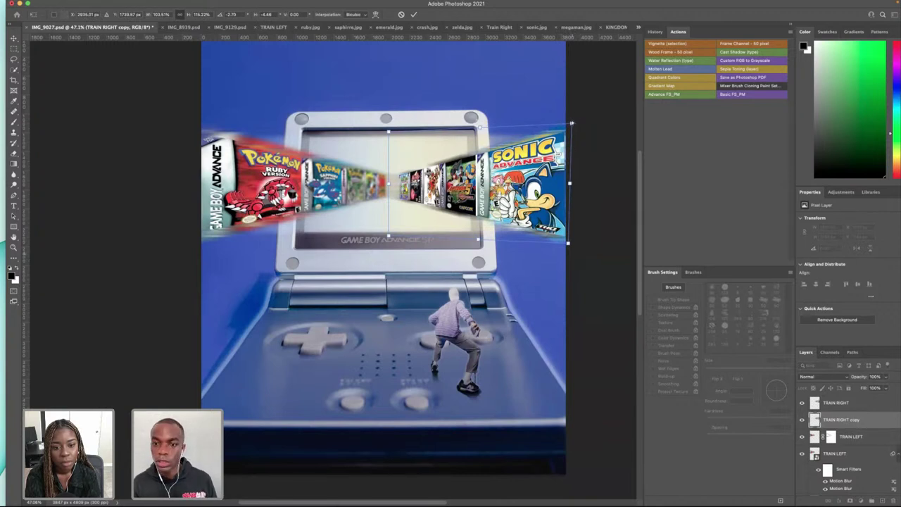
key("Return")
key("b")
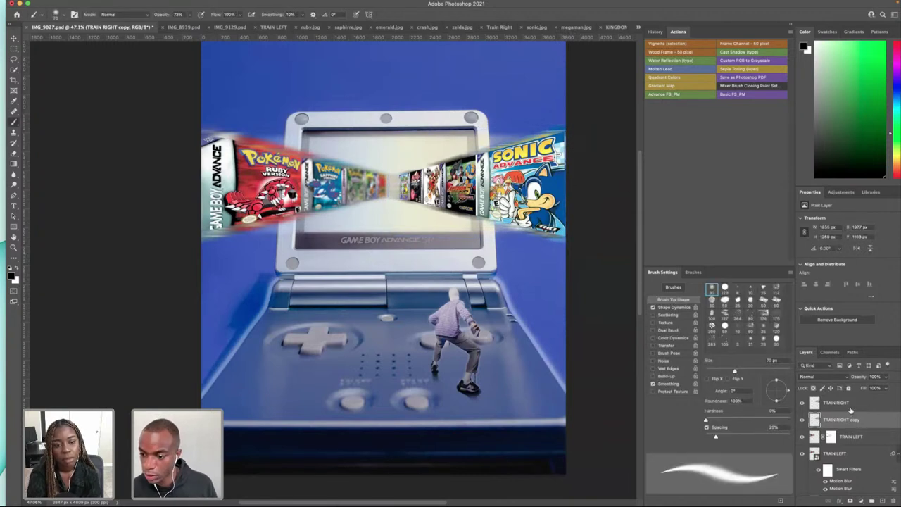
- Distort the sharp TRAIN RIGHT layer by moving its upper outer corner slightly outward past the canvas edge
key("alt+]")
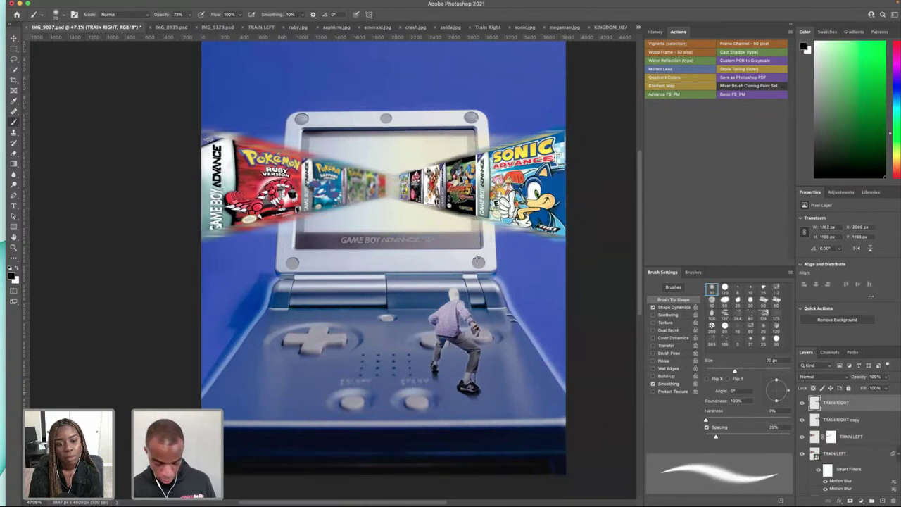
key("ctrl+t")
right_click(551, 185)
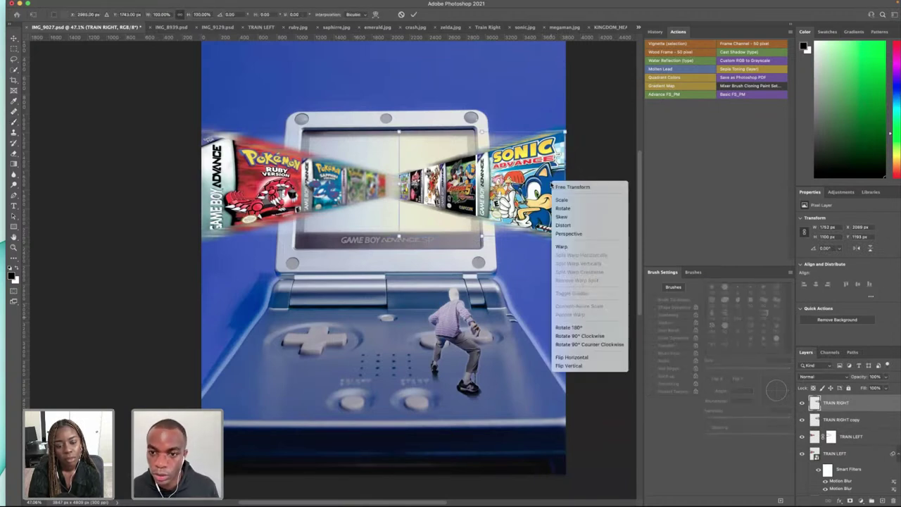
left_click(563, 225)
left_click_drag(564, 133, 569, 131)
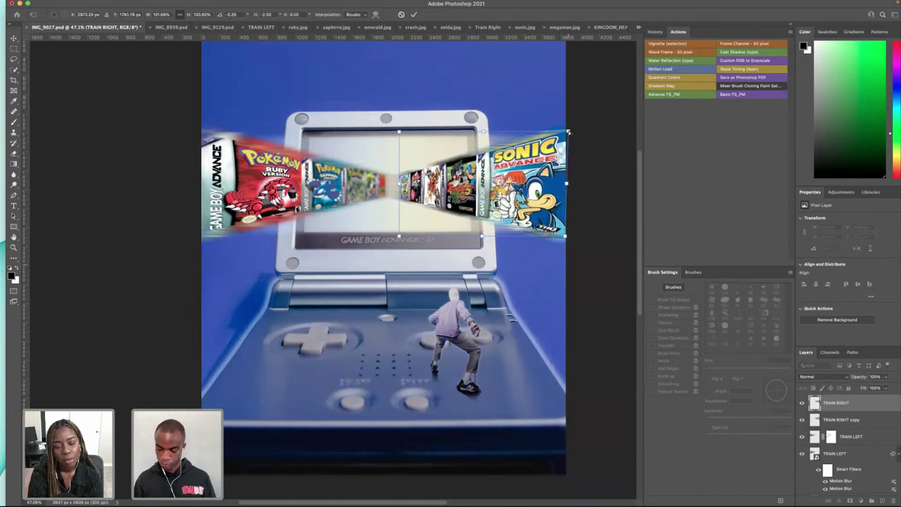
key("Return")
key("b")
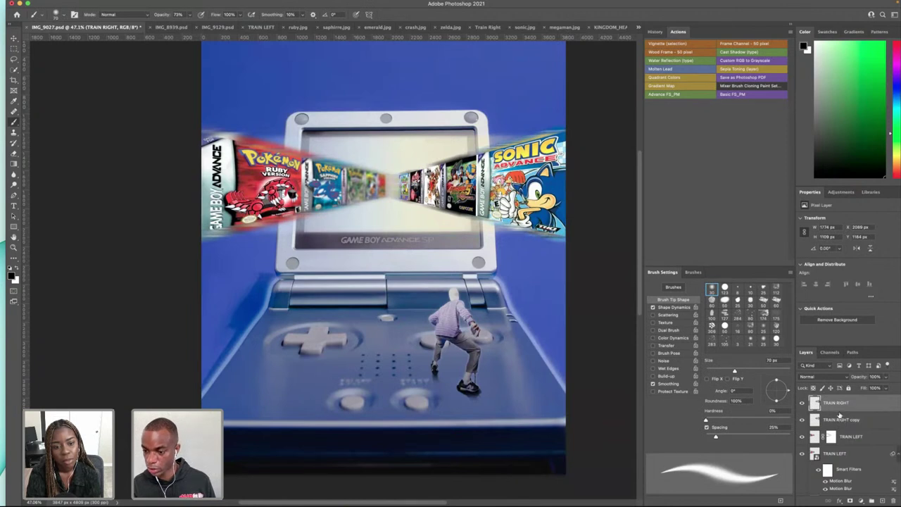
- Add a layer mask to TRAIN RIGHT and paint black along the Sonic cover's upper edge with the soft 70 px brush at 73% opacity
left_click(850, 501)
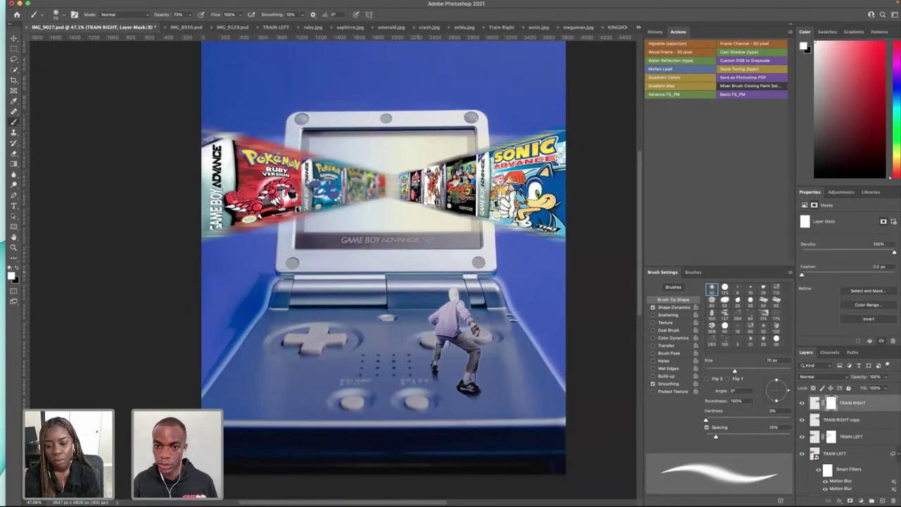
scroll(558, 147, "left", 2)
scroll(556, 148, "left", 1)
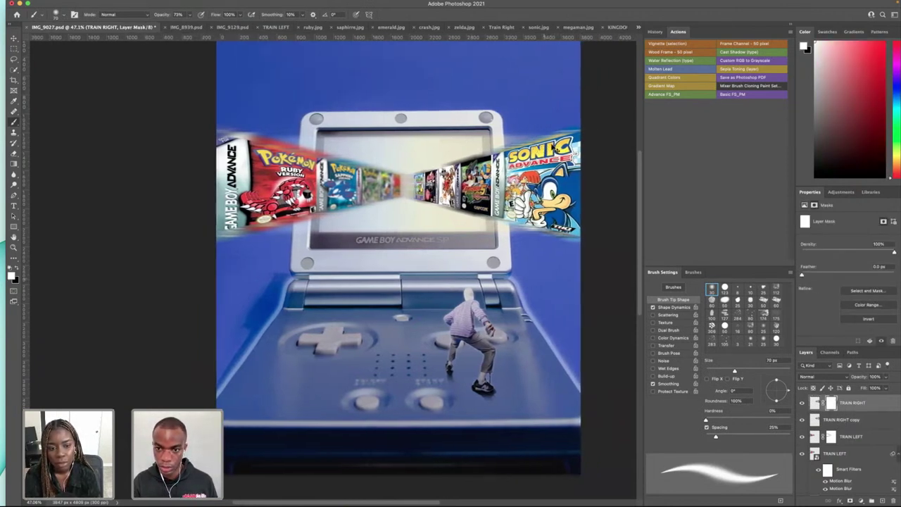
scroll(551, 148, "right", 3)
scroll(534, 144, "up", 10)
scroll(534, 143, "down", 6)
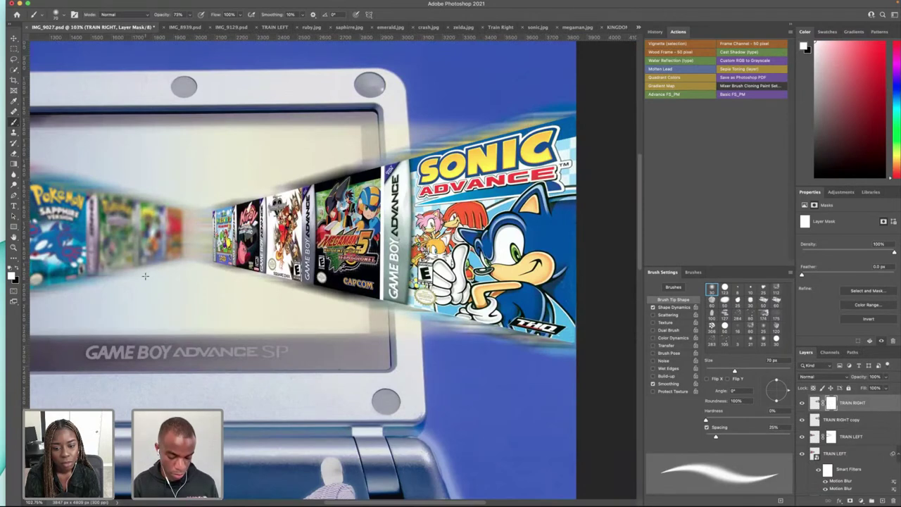
key("x")
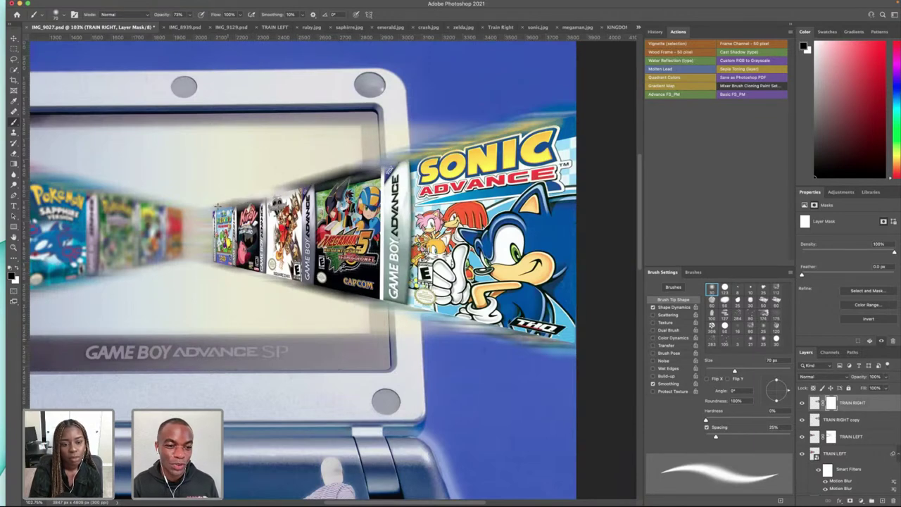
mouse_move(414, 150)
left_mouse_down()
mouse_move(407, 157)
mouse_move(580, 114)
left_mouse_up()
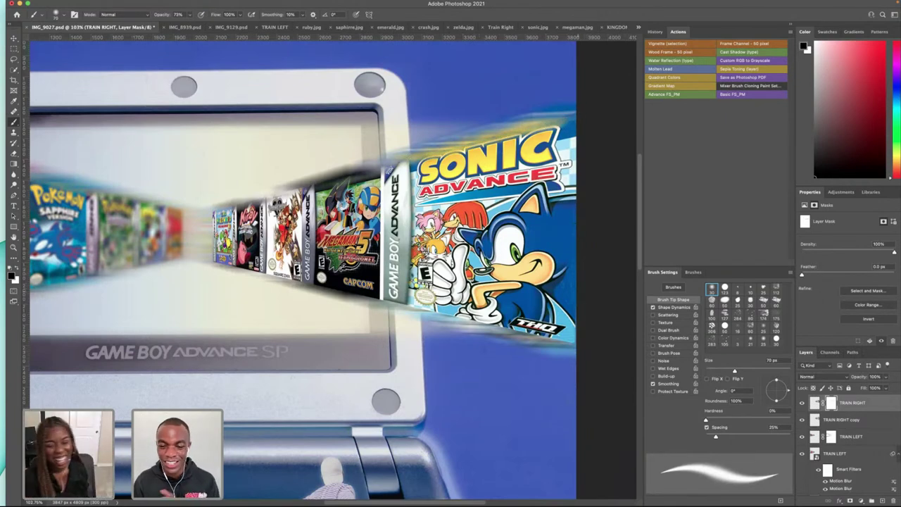
- Paint black on the TRAIN RIGHT mask along the strip's lower edge from Sonic to the farthest cover, redoing one stroke
left_click_drag(577, 346, 439, 318)
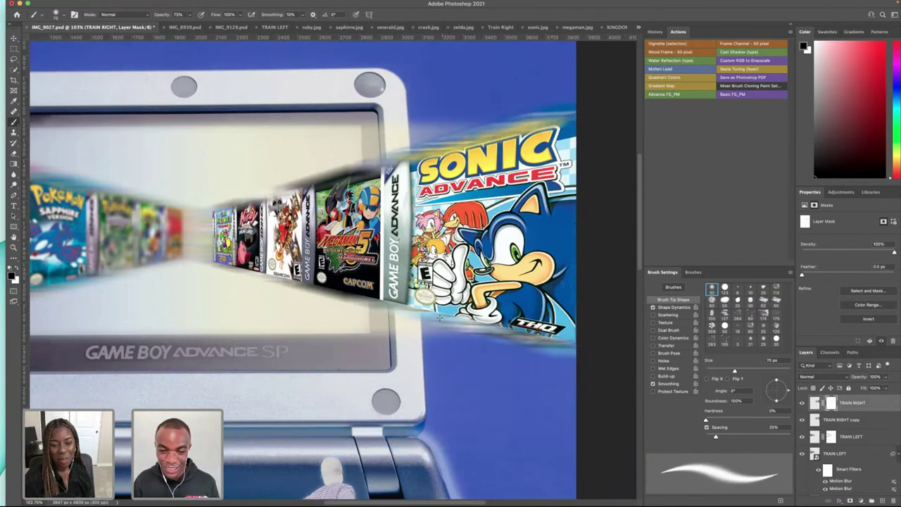
left_click_drag(506, 323, 343, 290)
key("super+z")
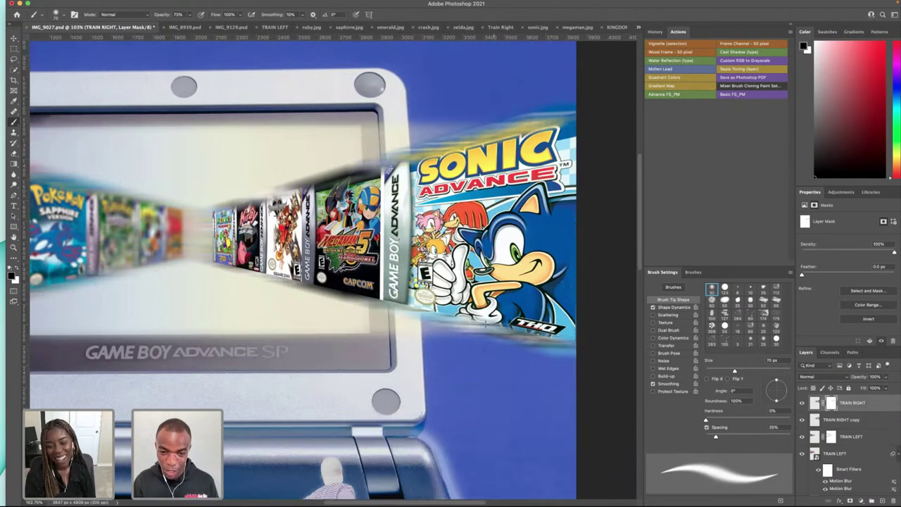
mouse_move(492, 325)
left_mouse_down()
mouse_move(343, 297)
mouse_move(217, 257)
left_mouse_up()
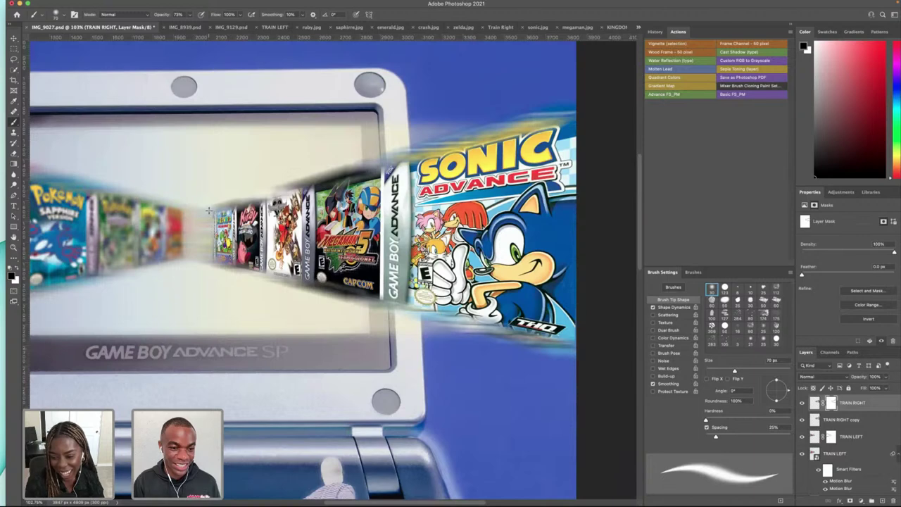
- Distort the blurred TRAIN RIGHT copy by pulling its upper outer corner slightly up and outward beyond the canvas edge
scroll(210, 258, "down", 3)
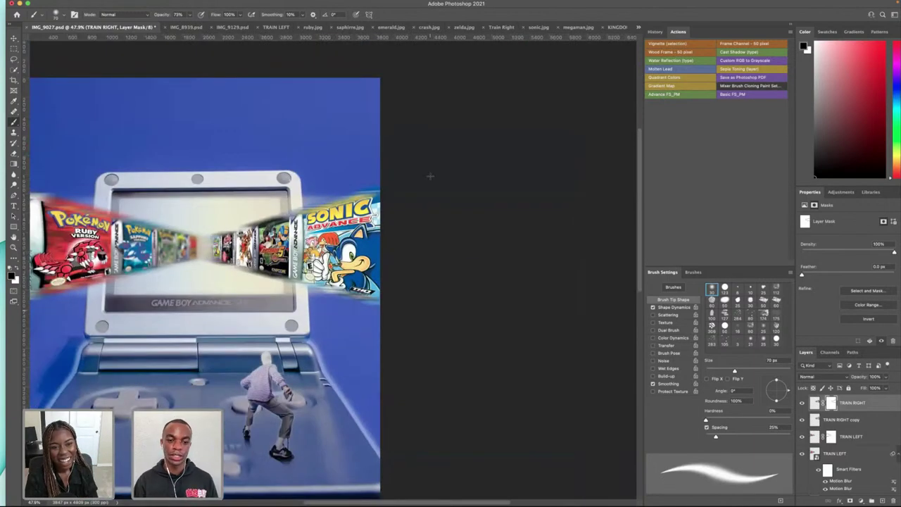
left_click(848, 419)
key("ctrl+t")
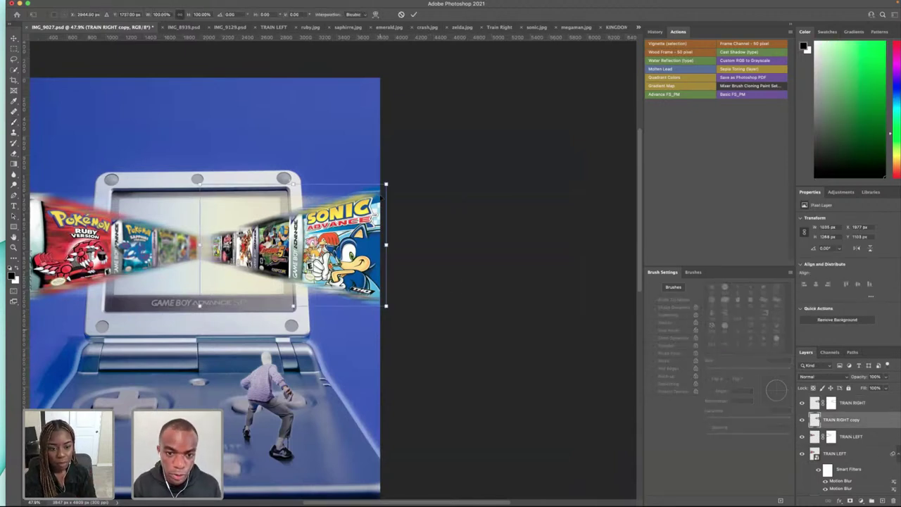
right_click(365, 201)
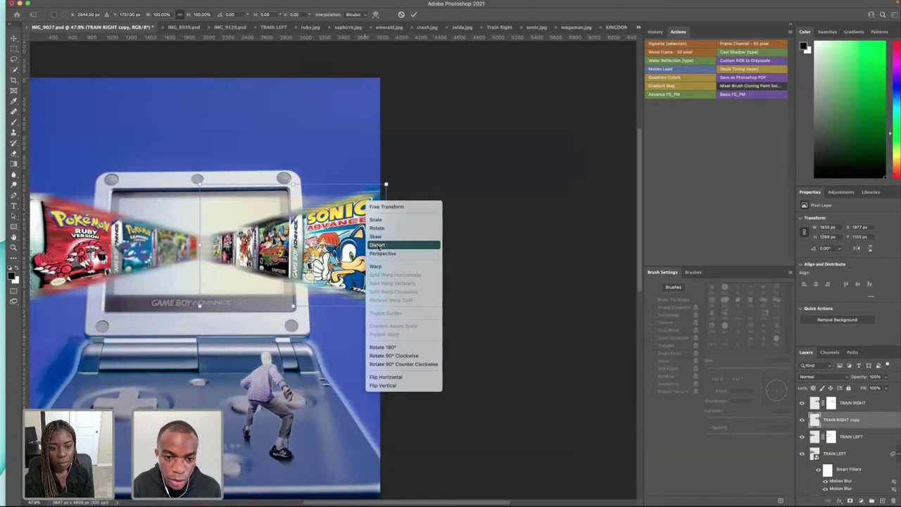
left_click(379, 245)
left_click_drag(386, 184, 393, 178)
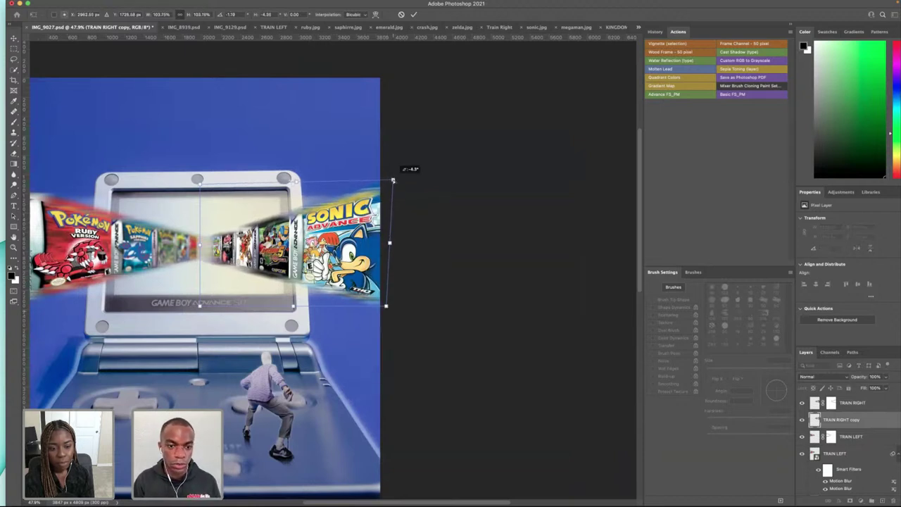
key("Return")
key("b")
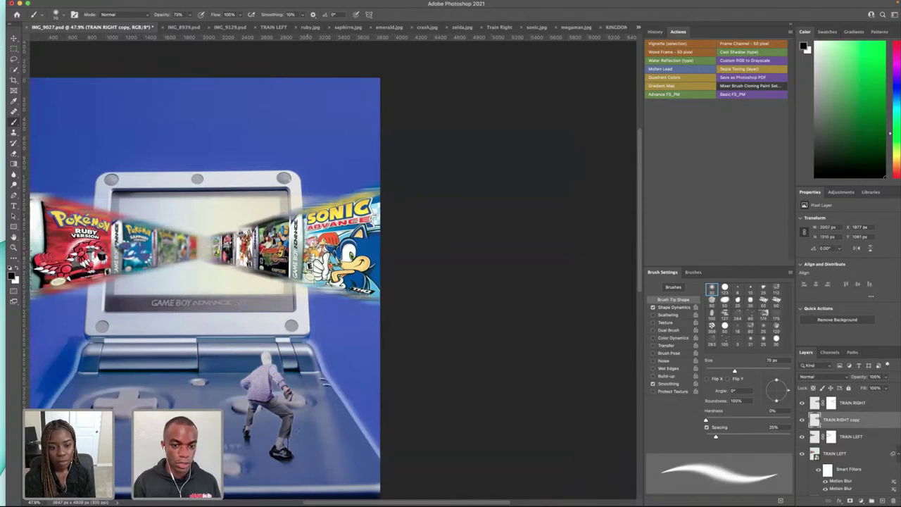
- Start a Field Blur on TRAIN RIGHT with pins on the farthest cover and the Sonic cover, reducing the blur around Sonic
left_click(814, 408)
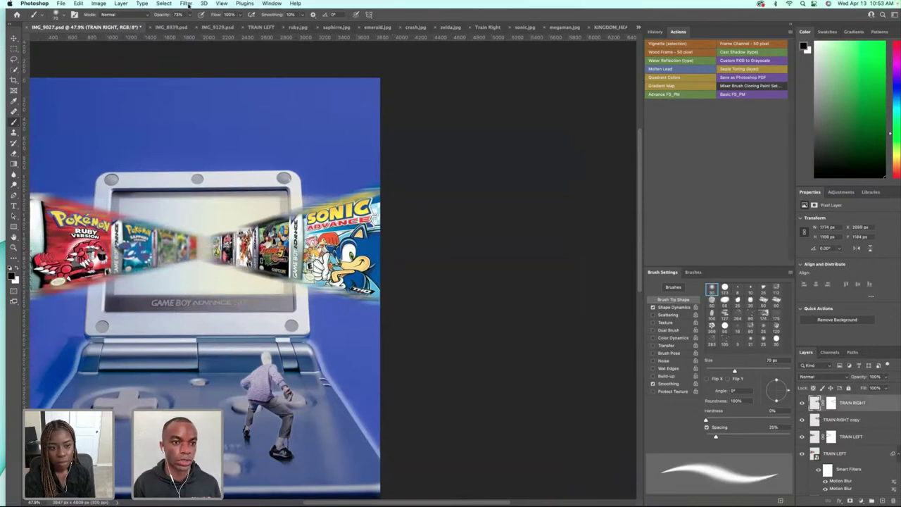
left_click(188, 4)
mouse_move(282, 114)
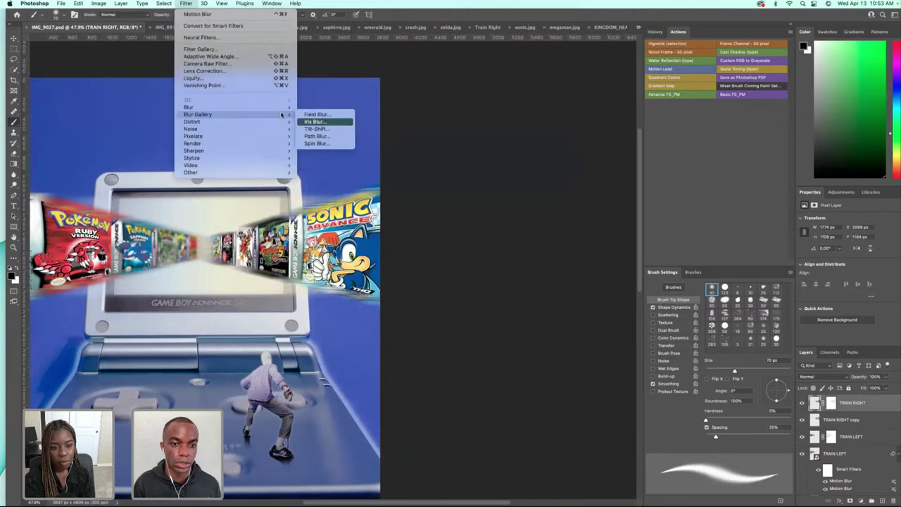
left_click(312, 113)
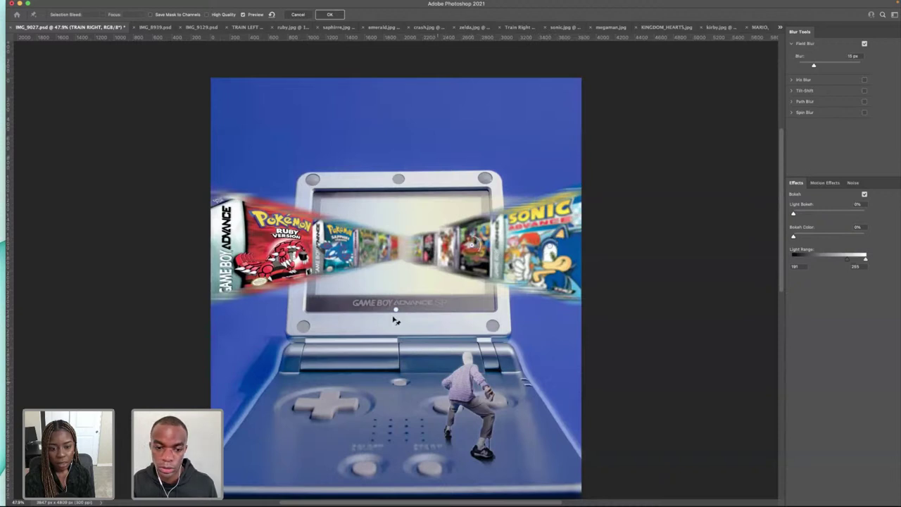
left_click_drag(398, 313, 419, 248)
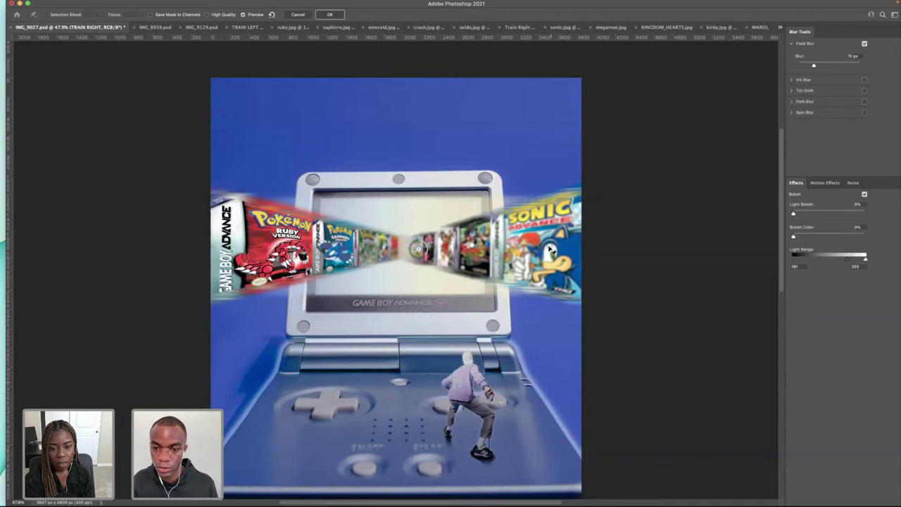
left_click(550, 245)
left_click_drag(812, 64, 806, 65)
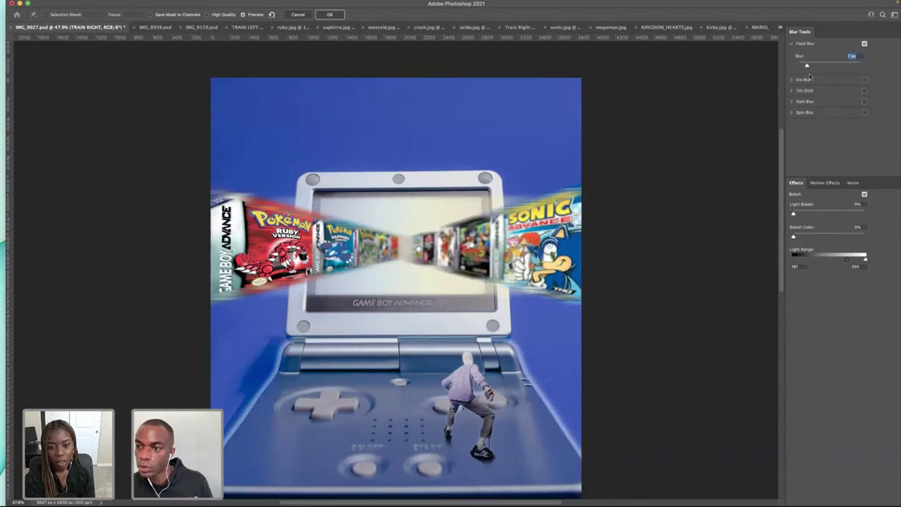
mouse_move(807, 67)
left_mouse_down()
mouse_move(818, 66)
mouse_move(801, 67)
left_mouse_up()
left_click(806, 66)
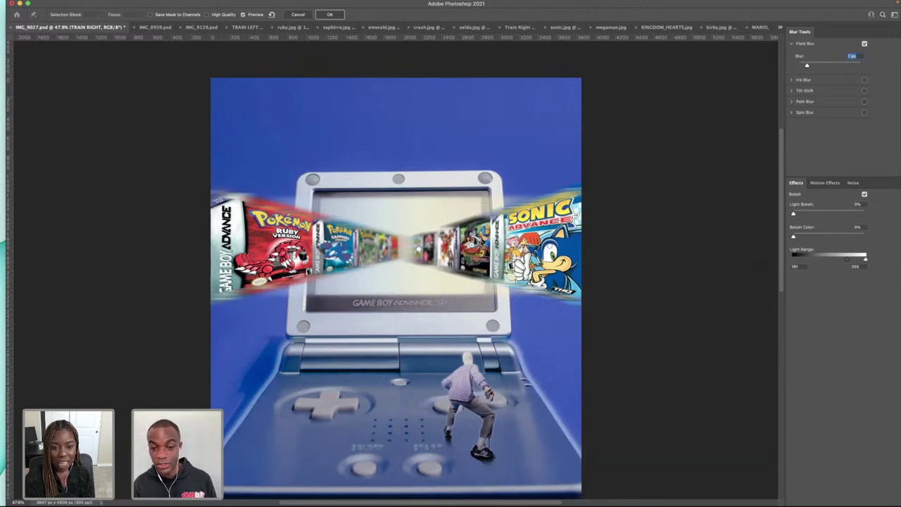
- Add a Field Blur pin on the Mega Man cover, set the farthest cover's pin to 9 px, and apply the blur
left_click(480, 242)
left_click(419, 249)
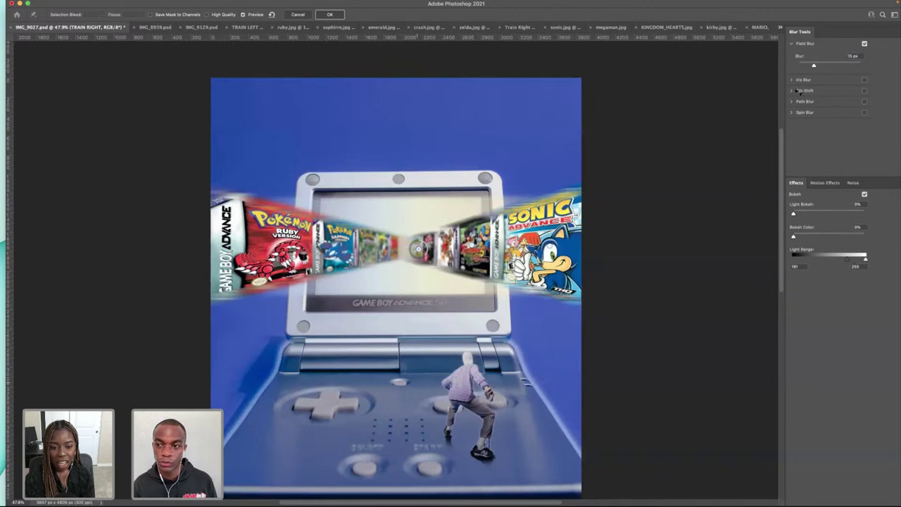
left_click_drag(811, 65, 810, 65)
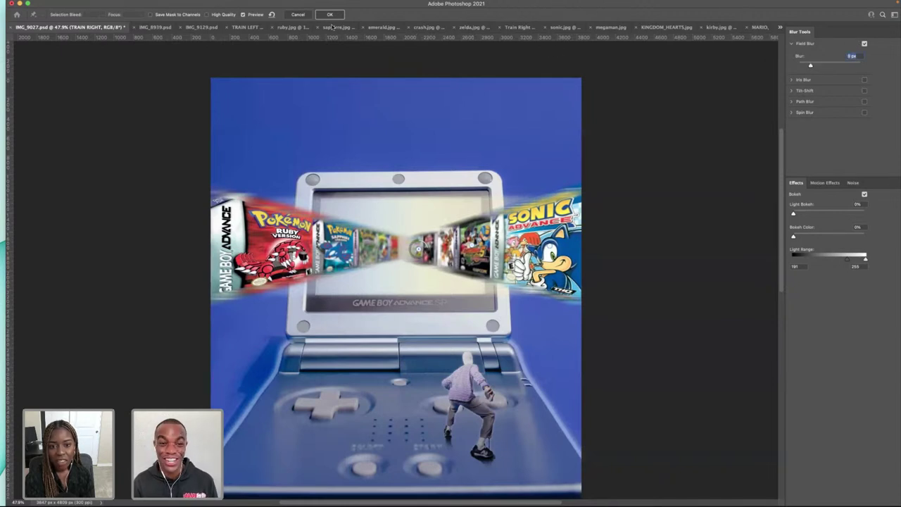
left_click(330, 15)
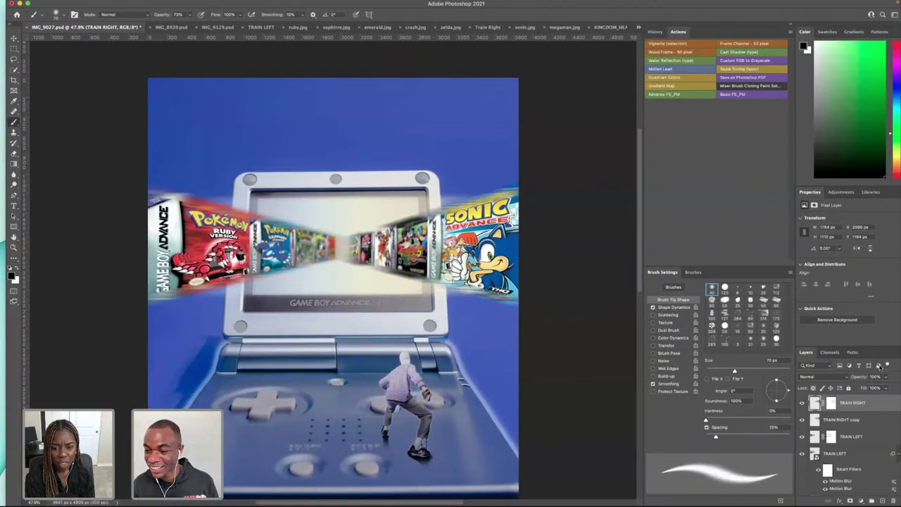
- Nudge TRAIN RIGHT slightly upward and shift the blurred TRAIN RIGHT copy outward and slightly up behind it
left_click(847, 419)
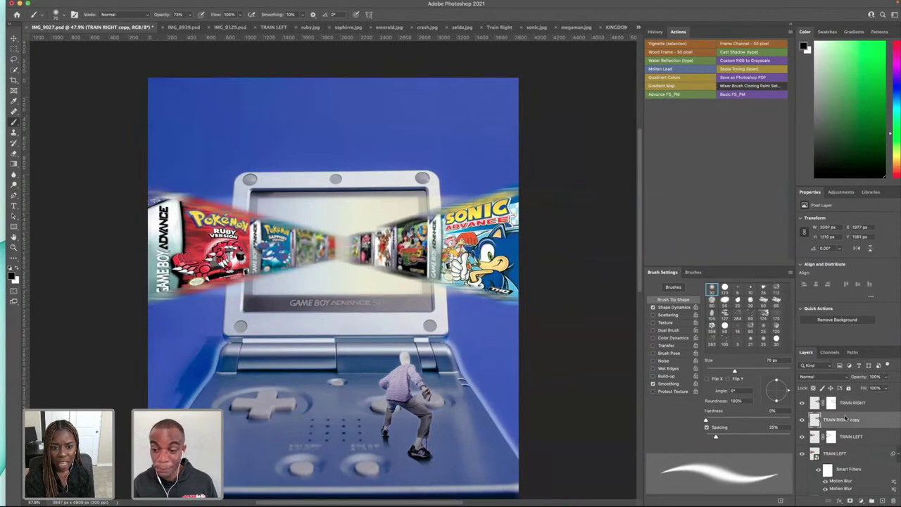
left_click(14, 38)
left_click_drag(435, 241, 435, 240)
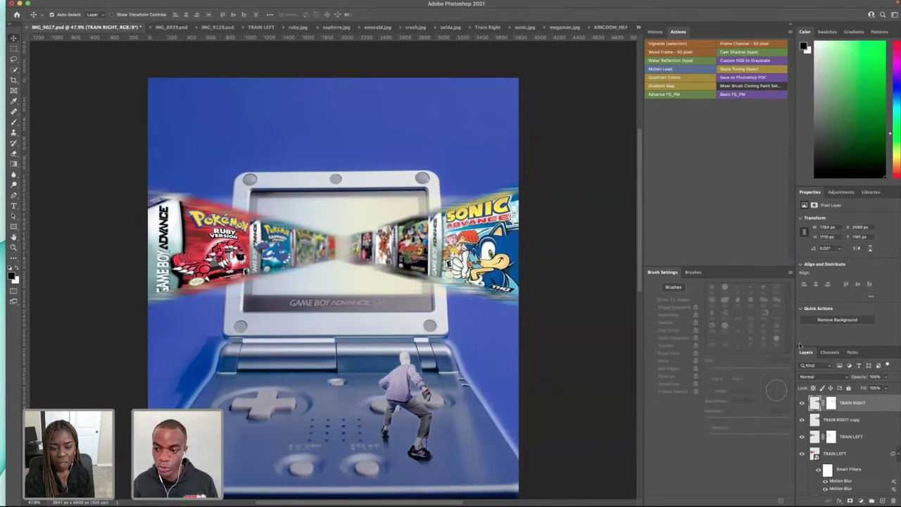
left_click(843, 419)
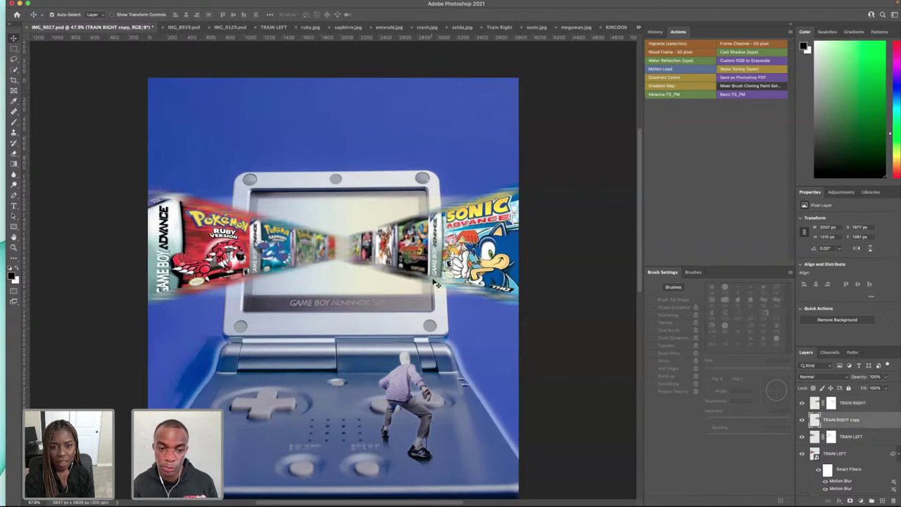
left_click_drag(435, 283, 437, 281)
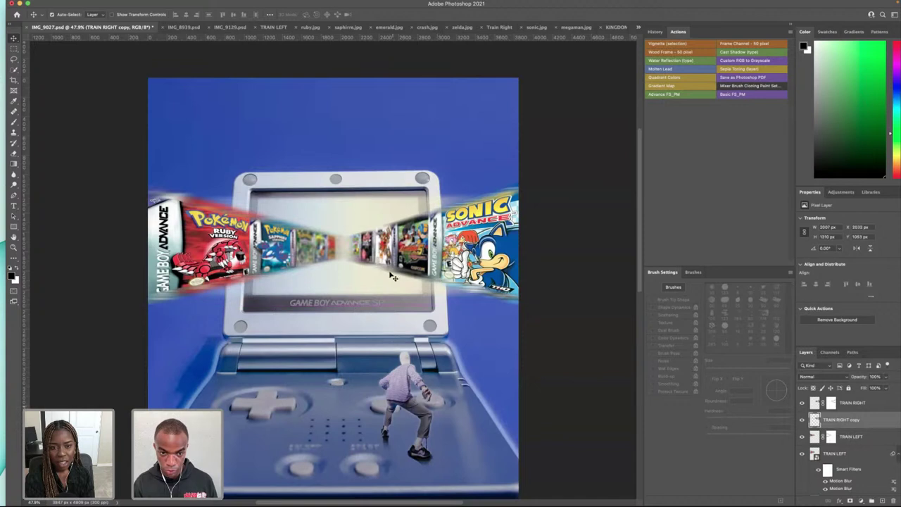
- Distort the TRAIN RIGHT copy by moving its inner edge slightly outward, away from the screen's centre
key("ctrl+t")
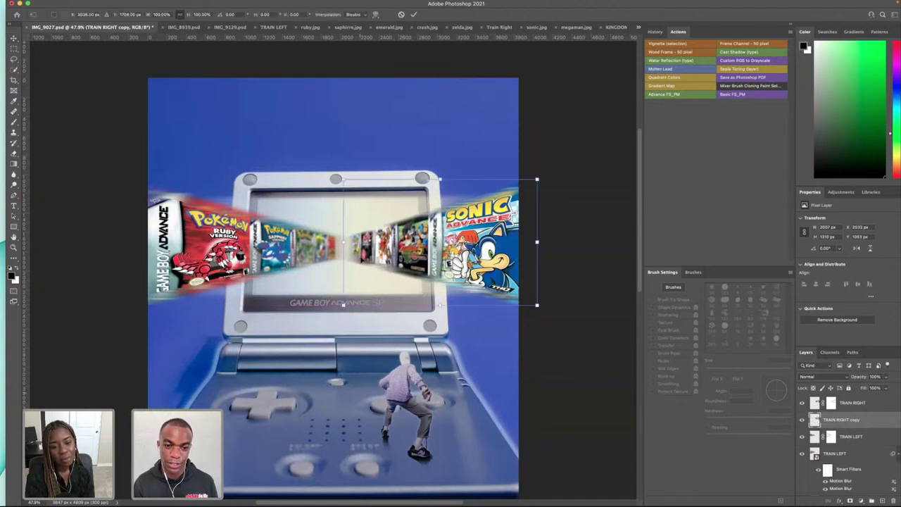
right_click(363, 259)
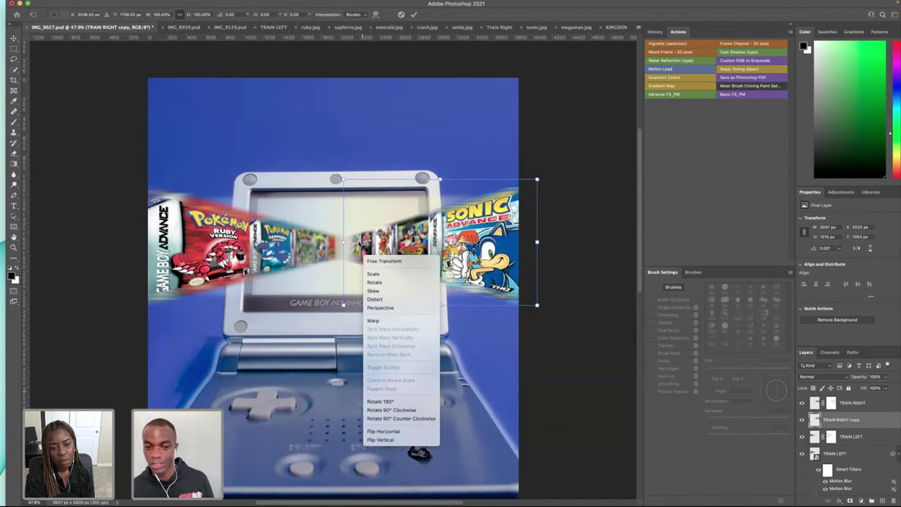
left_click(402, 299)
left_click_drag(342, 243, 345, 241)
key("Return")
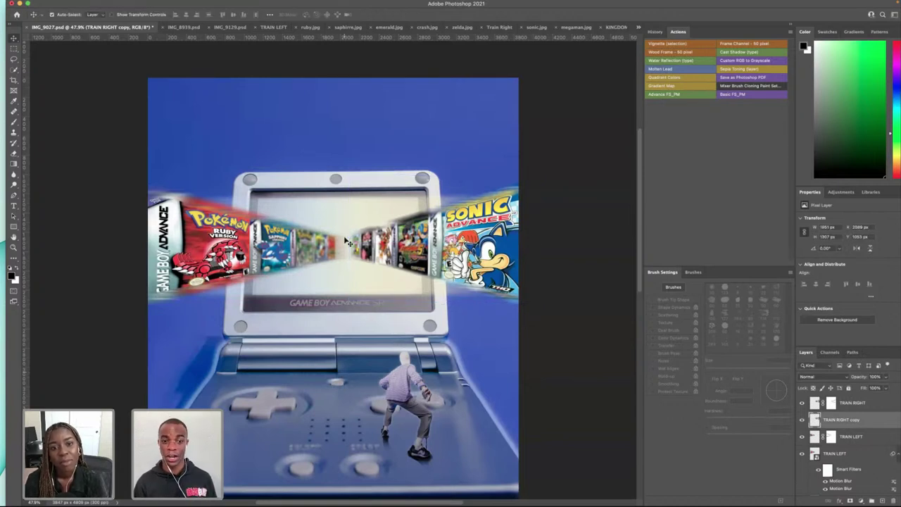
- Fine-tune the vertical positions of TRAIN RIGHT and its blurred copy so the blur trails line up around the covers
left_click_drag(384, 244, 393, 233)
left_click(843, 421)
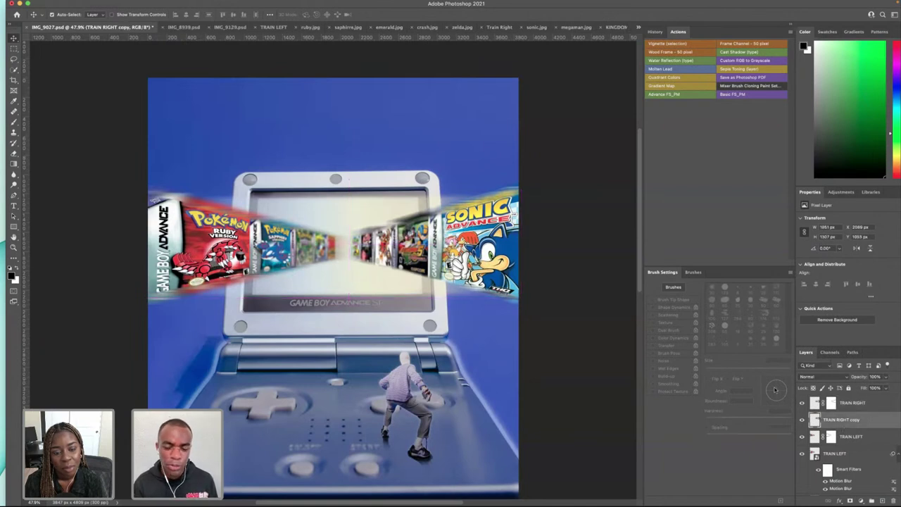
left_click_drag(512, 195, 521, 178)
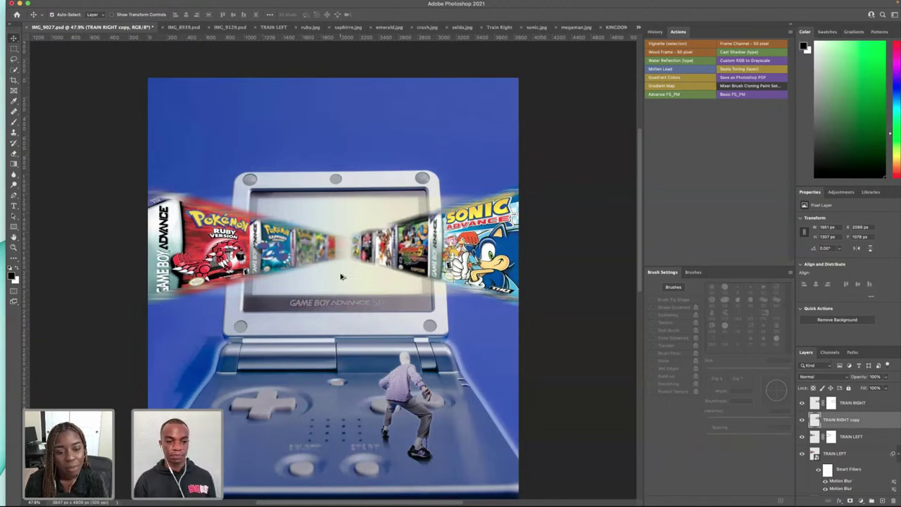
scroll(340, 277, "up", 2)
scroll(340, 276, "down", 3)
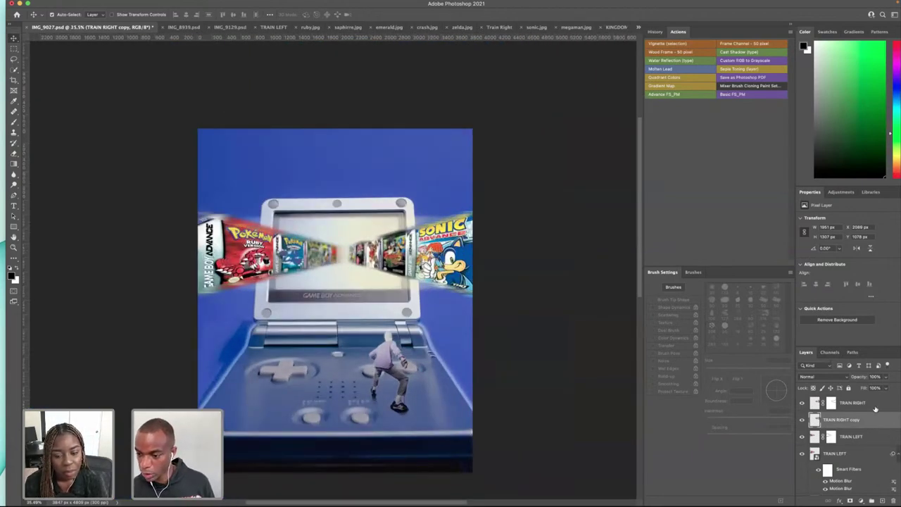
- Try a Hue/Saturation adjustment clipped to TRAIN RIGHT with saturation at about +86, and delete it
left_click(873, 407)
left_click(860, 499)
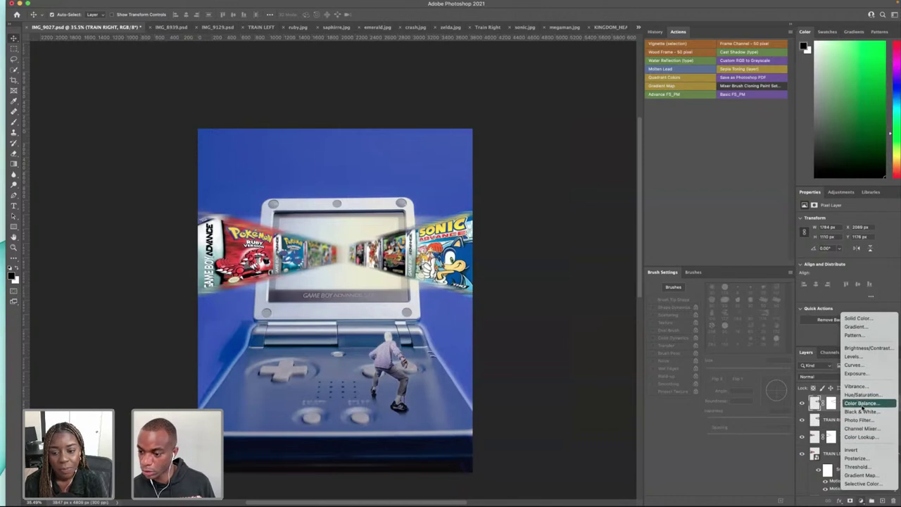
left_click(860, 395)
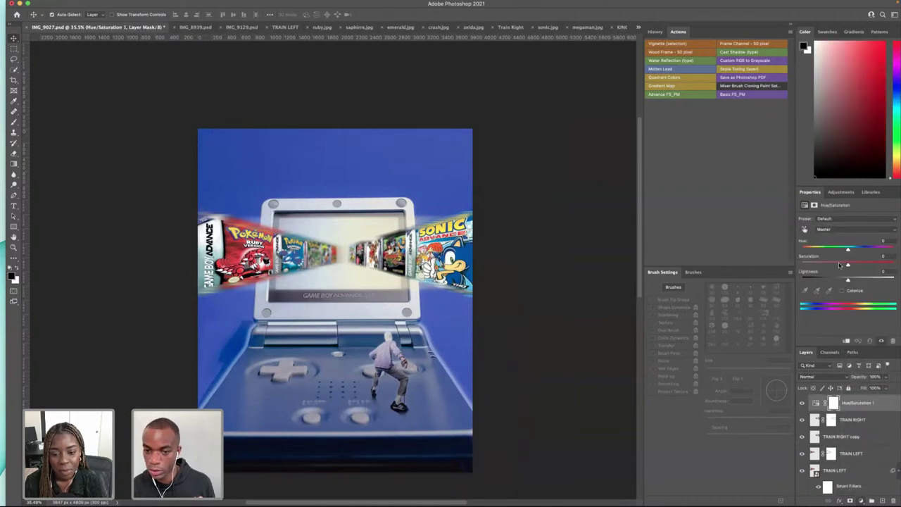
left_click(839, 265)
mouse_move(884, 265)
left_mouse_down()
mouse_move(899, 264)
mouse_move(888, 265)
left_mouse_up()
left_click(847, 341)
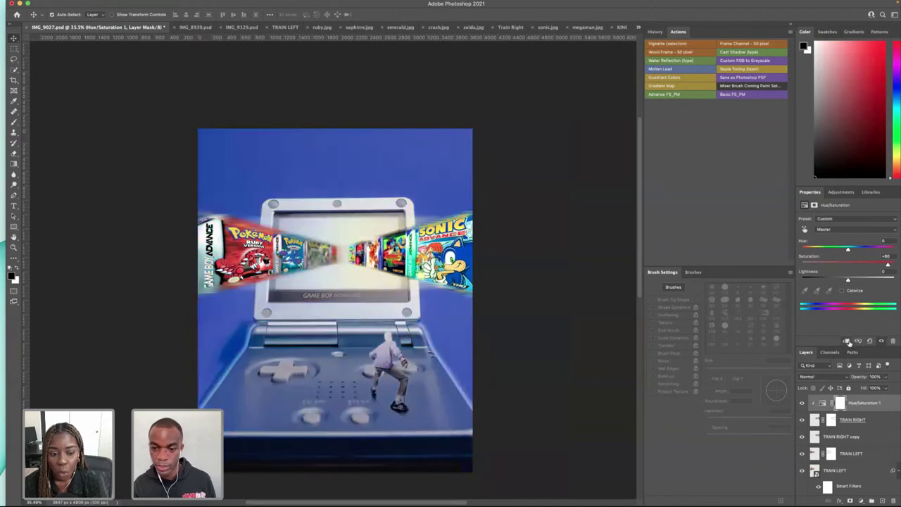
key("Delete")
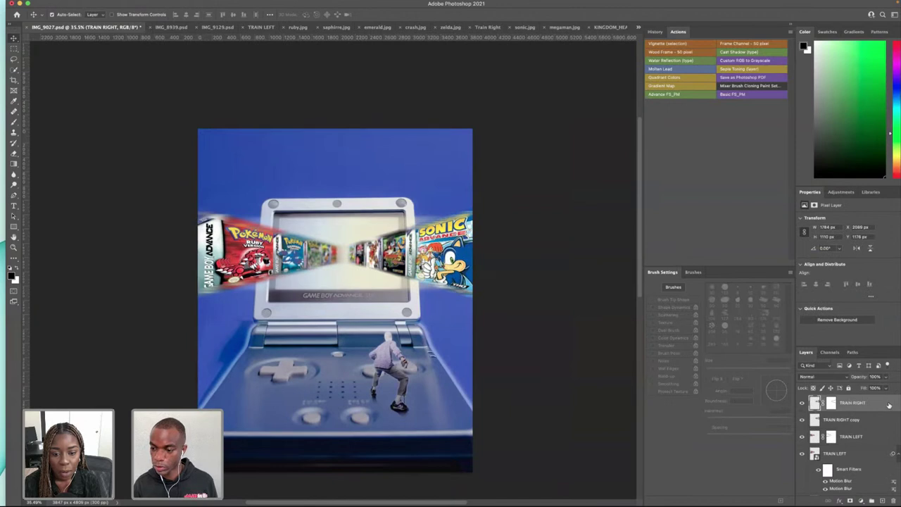
- In the Camera Raw Filter, shape TRAIN RIGHT's tone curve with raised blacks, deepened shadows, lowered highlights and a midtone point at input 110, output 131
right_click(888, 405)
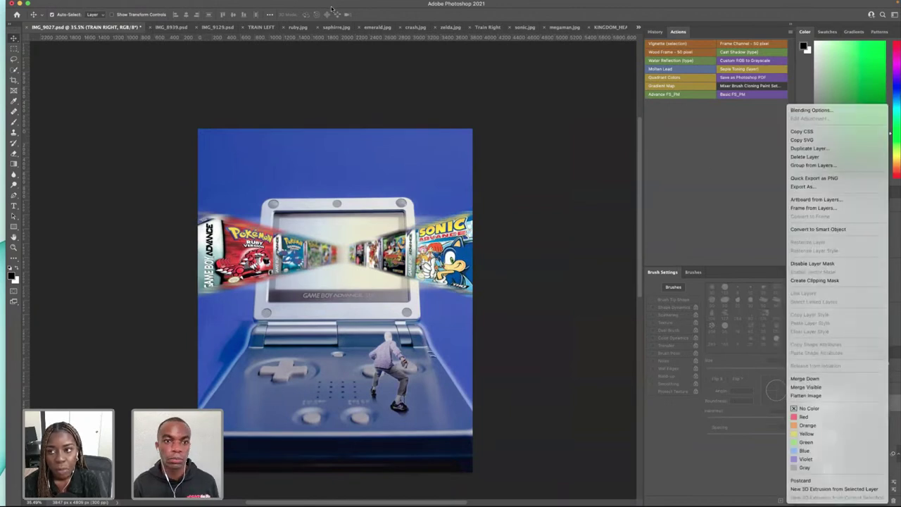
key("Escape")
mouse_move(245, 5)
left_click(186, 4)
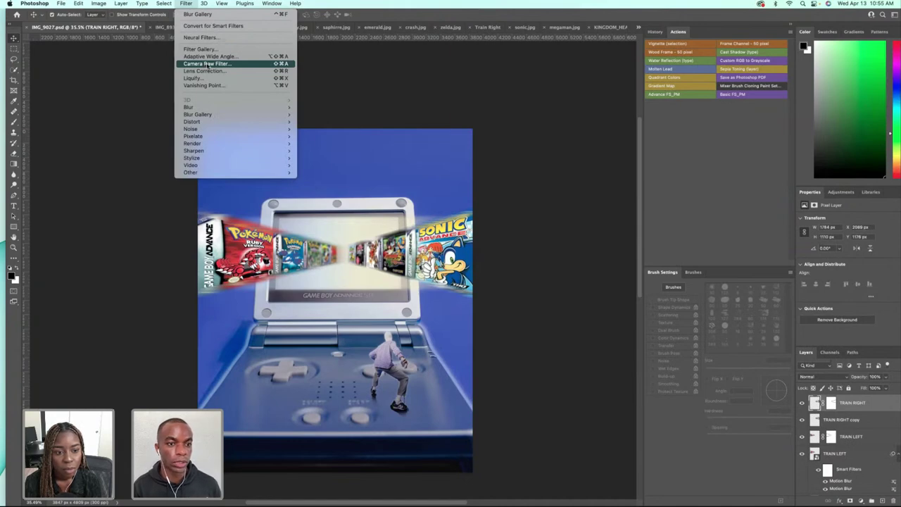
left_click(208, 64)
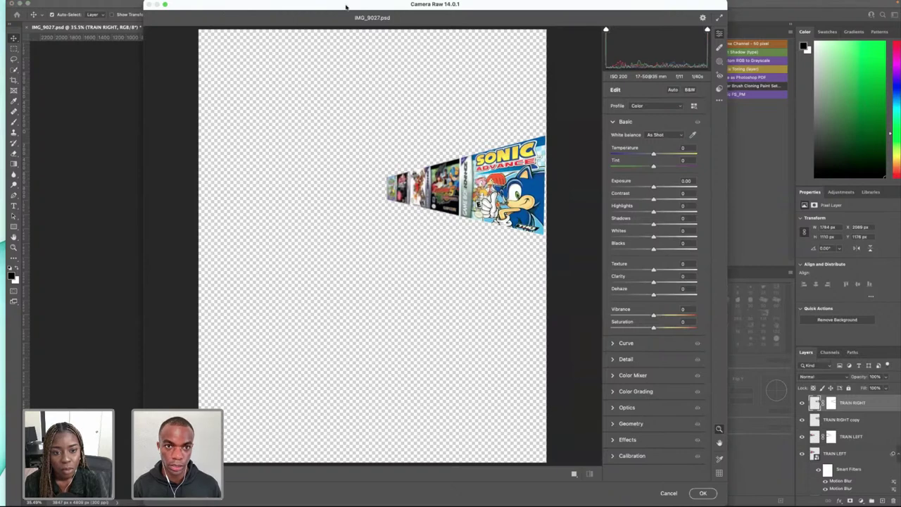
left_click_drag(225, 13, 405, 13)
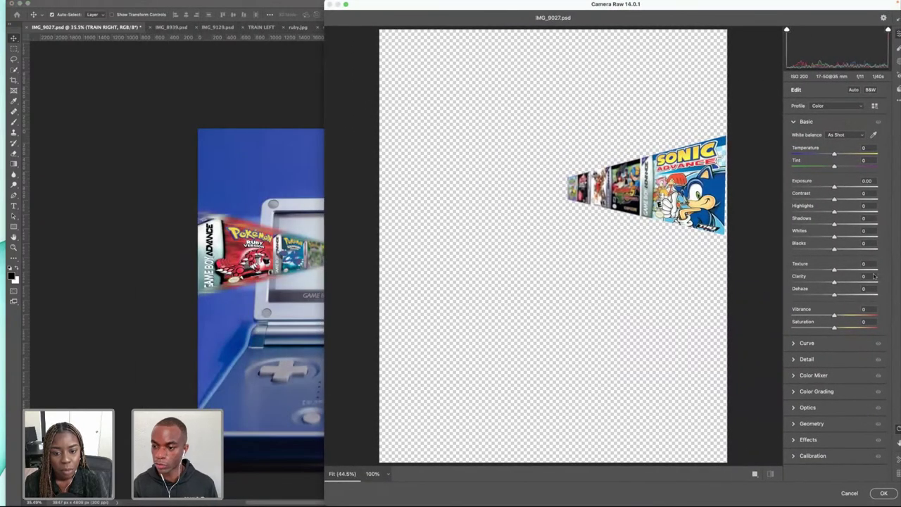
left_click(794, 345)
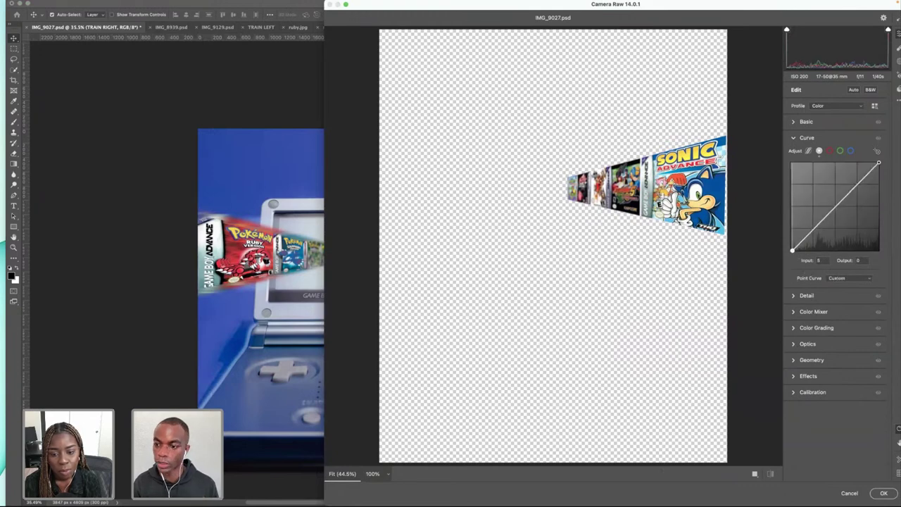
left_click_drag(791, 250, 831, 206)
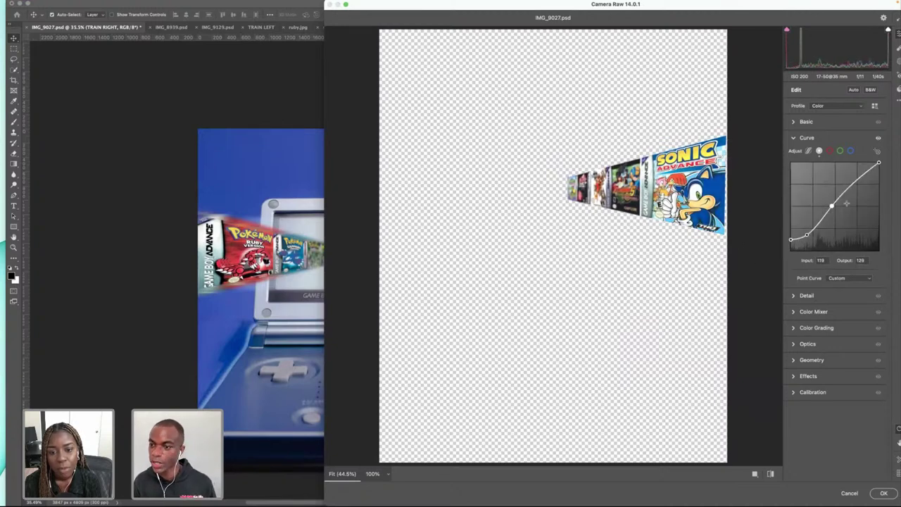
mouse_move(832, 206)
left_mouse_down()
mouse_move(857, 184)
mouse_move(829, 205)
left_mouse_up()
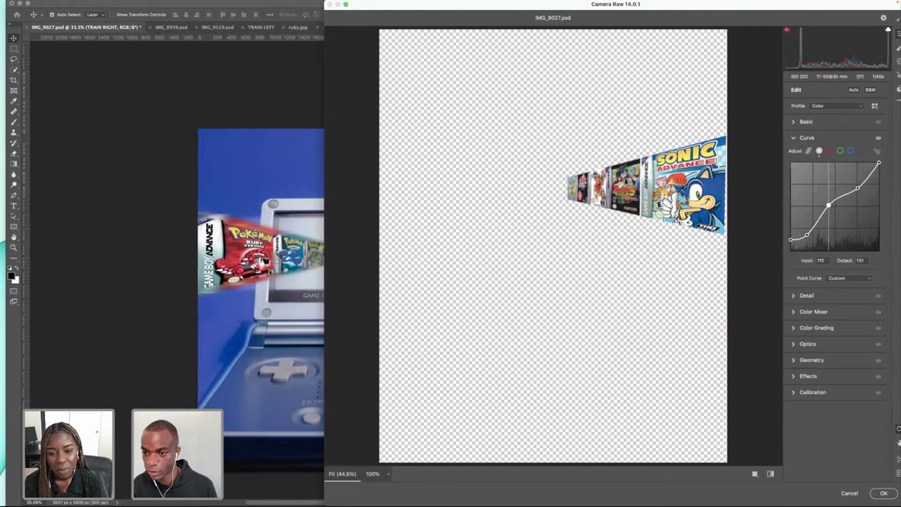
- Raise the Blues luminance to about +19 in Camera Raw's Color Mixer and apply the filter to TRAIN RIGHT
left_click(795, 296)
left_click(794, 259)
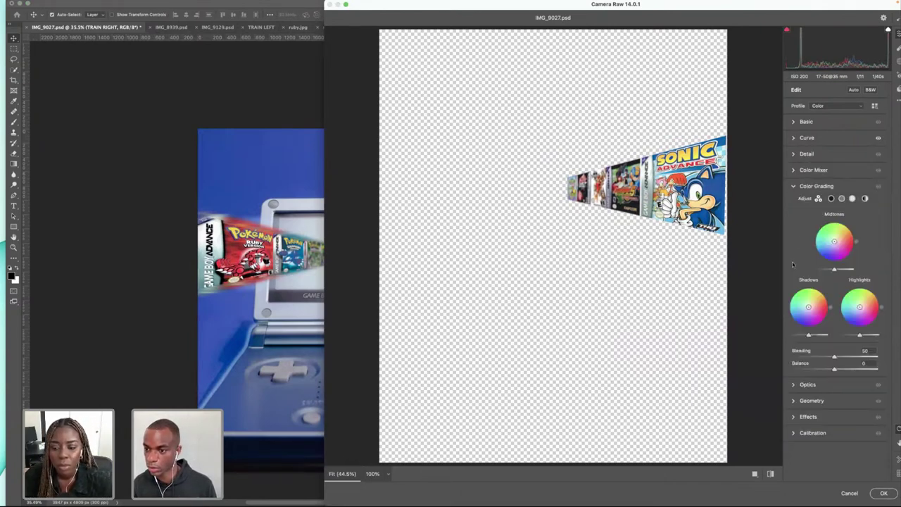
left_click(794, 170)
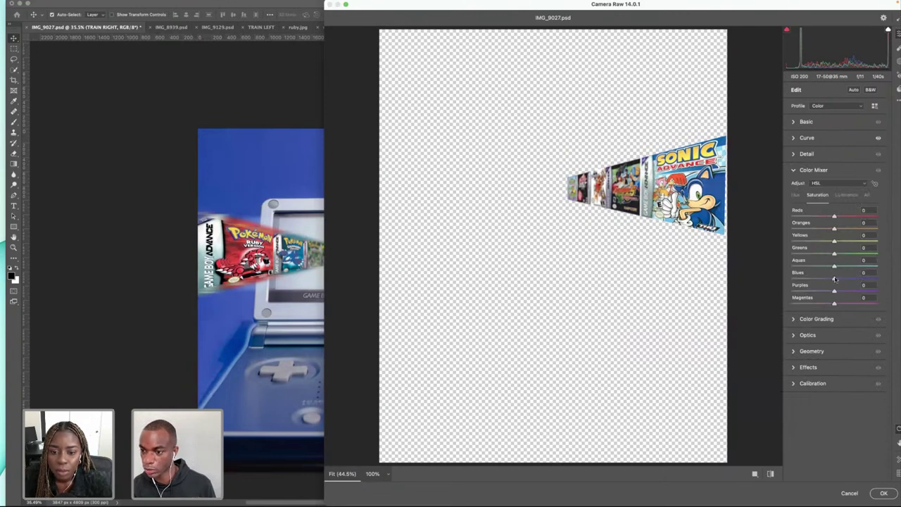
mouse_move(835, 278)
left_mouse_down()
mouse_move(848, 279)
mouse_move(818, 280)
mouse_move(843, 279)
left_mouse_up()
left_click(845, 195)
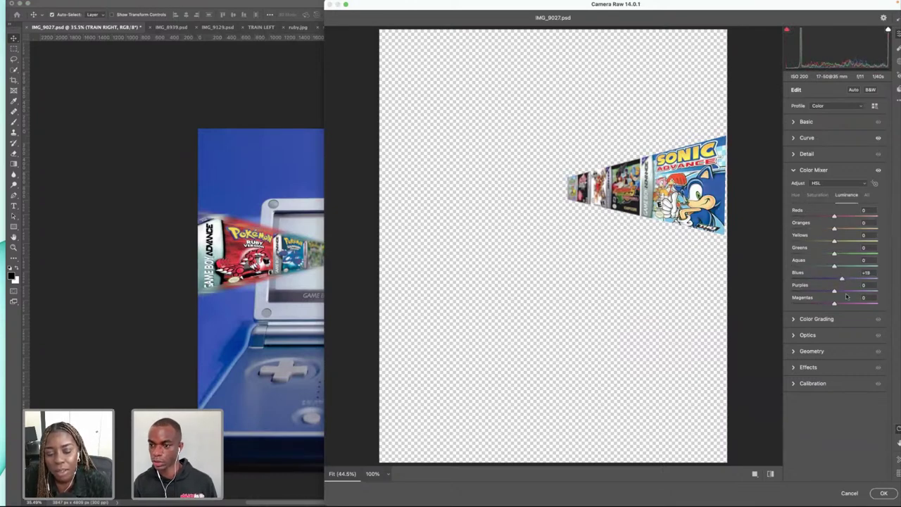
left_click(883, 493)
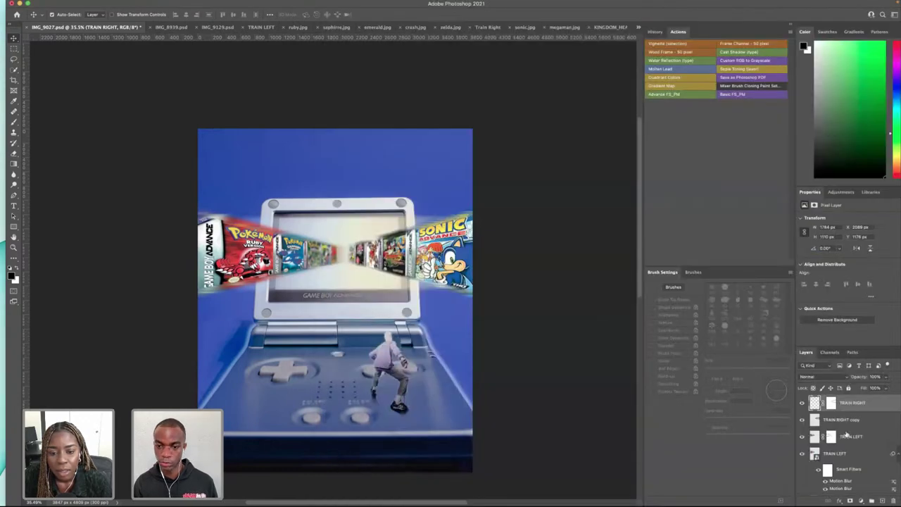
- Select the masked TRAIN LEFT layer's image rather than its mask
scroll(482, 294, "left", 5)
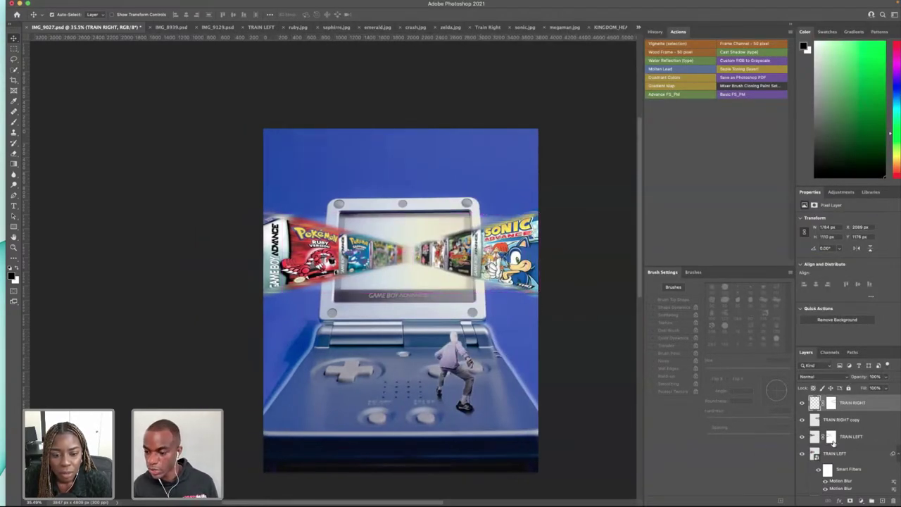
left_click(811, 441)
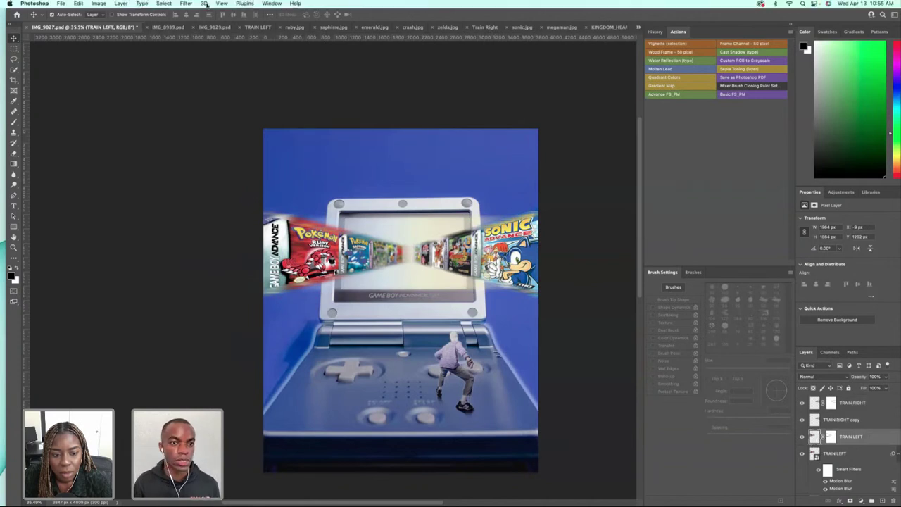
left_click(185, 3)
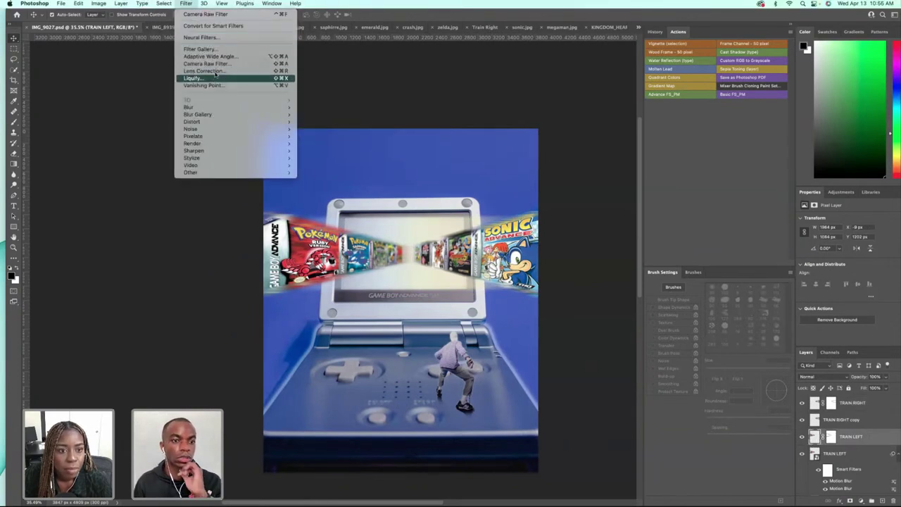
left_click(208, 49)
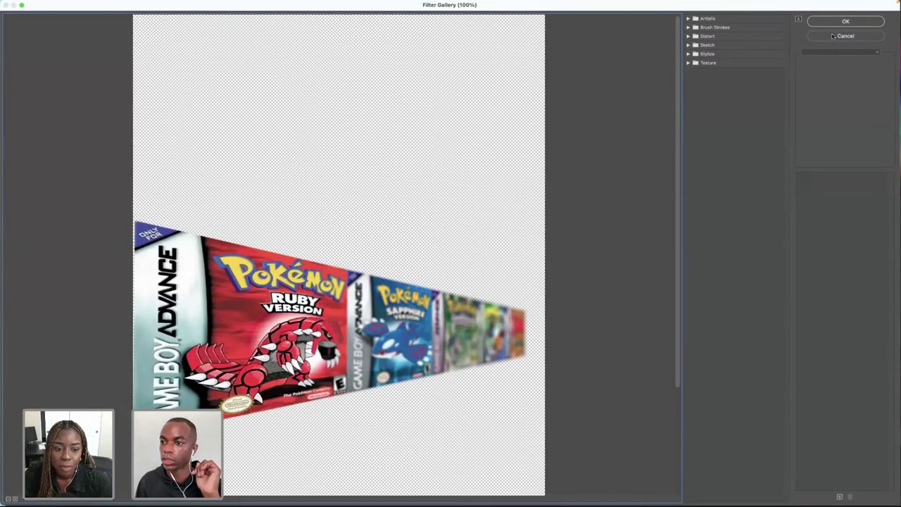
left_click(857, 38)
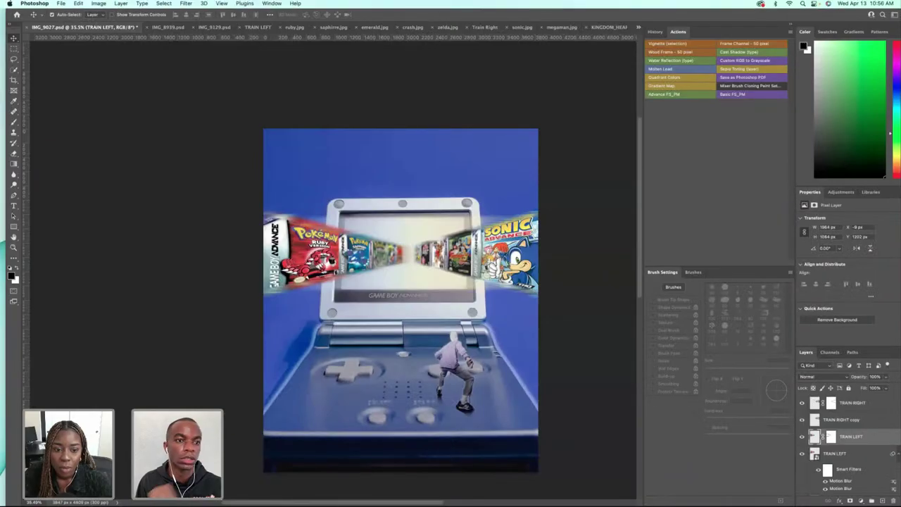
- In the Camera Raw Filter, shape TRAIN LEFT's tone curve with raised blacks, the white point's output at 224, darker midtones, and shadows at output 41
left_click(185, 3)
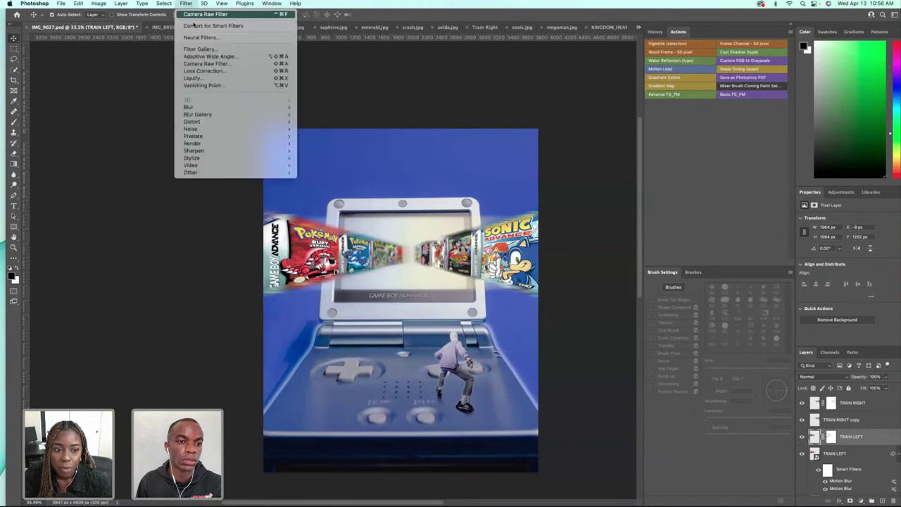
left_click(204, 64)
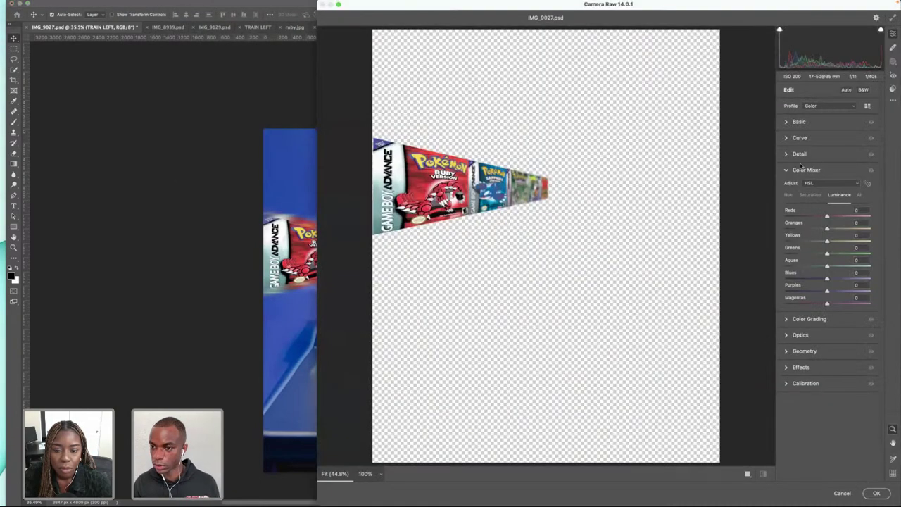
left_click(800, 138)
left_click_drag(783, 250, 871, 174)
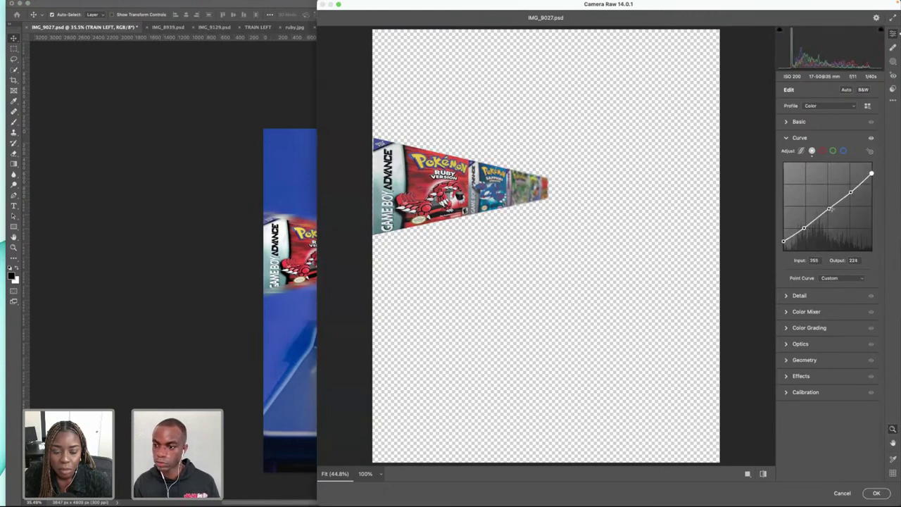
mouse_move(829, 208)
left_mouse_down()
mouse_move(803, 231)
mouse_move(824, 214)
left_mouse_up()
double_click(803, 227)
left_click_drag(784, 241, 784, 245)
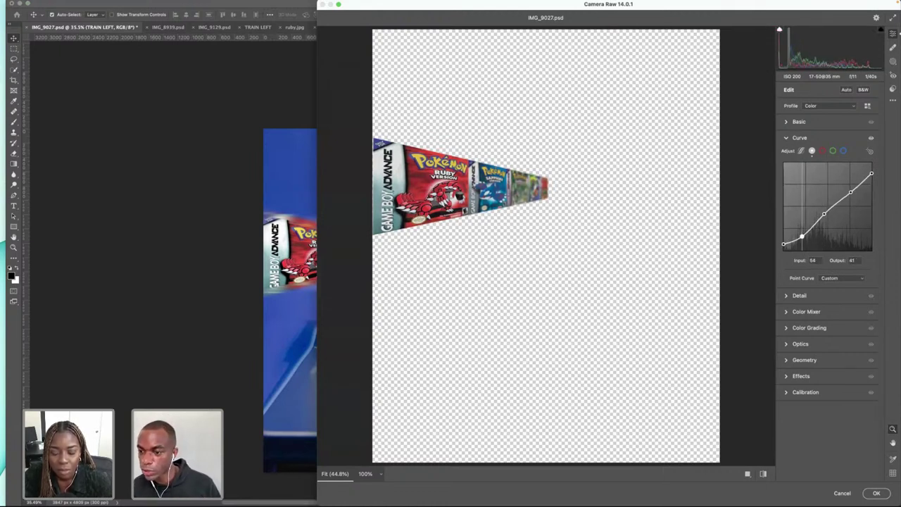
left_click(802, 236)
- Set TRAIN LEFT's overall saturation to -28 and the Reds saturation to +21 in the Color Mixer
left_click(789, 123)
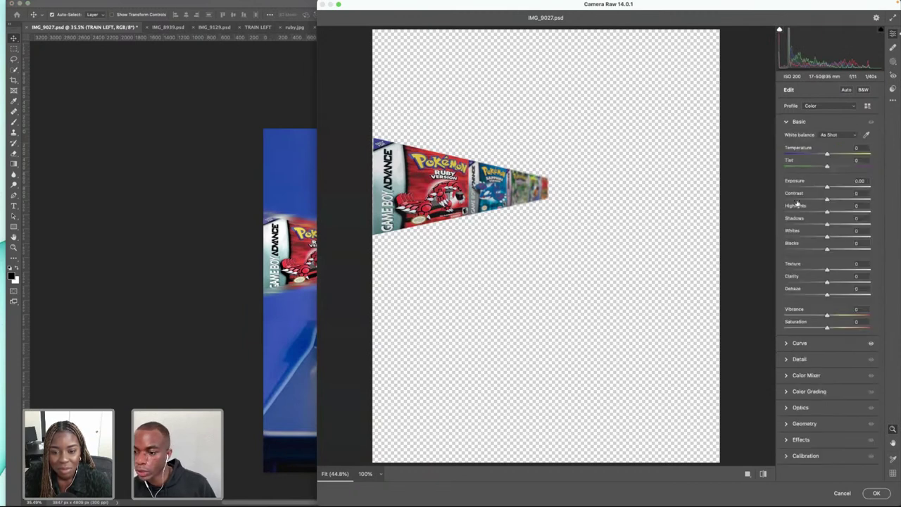
left_click_drag(819, 327, 816, 327)
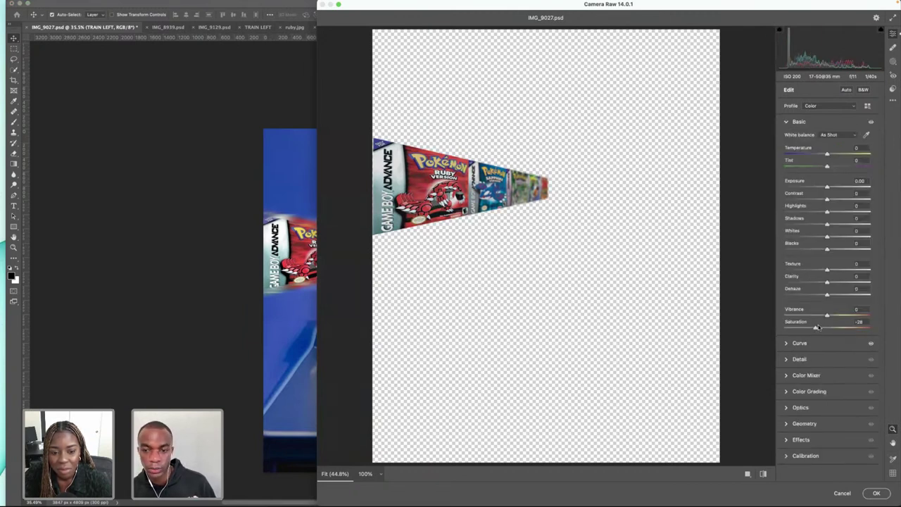
left_click(787, 345)
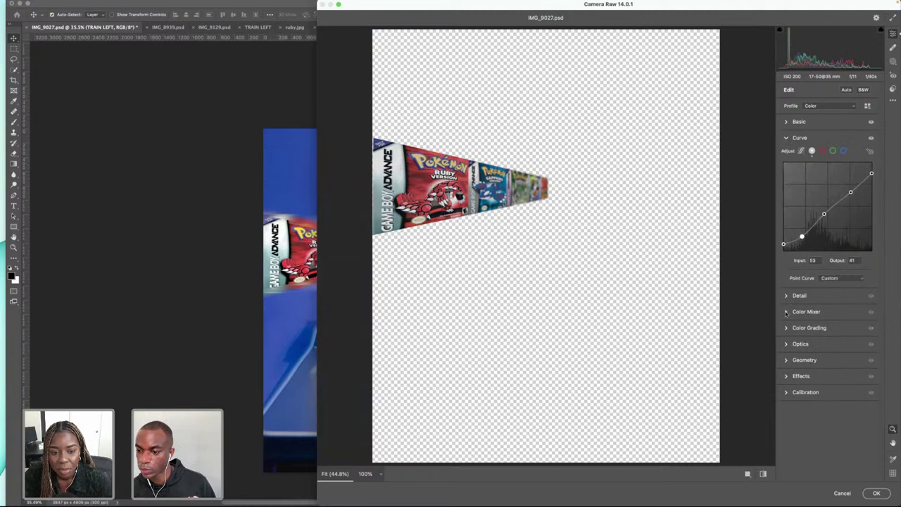
left_click(786, 313)
left_click(817, 199)
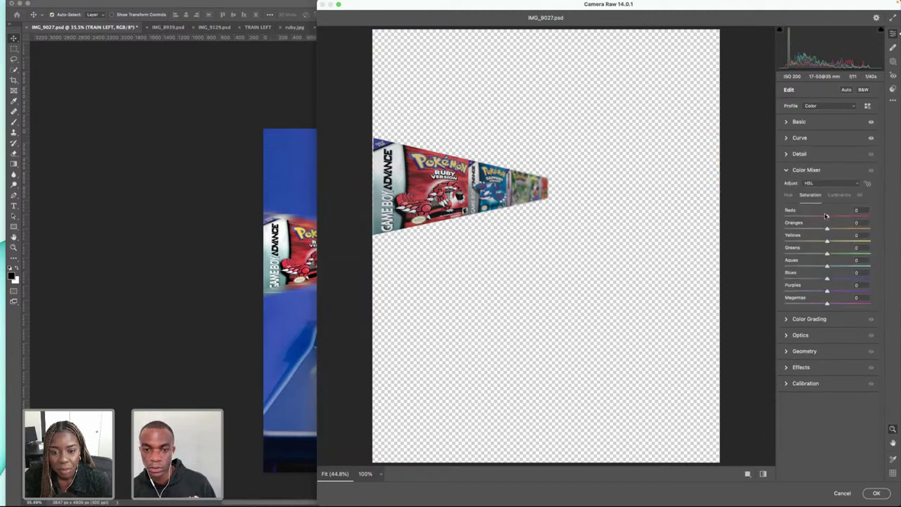
mouse_move(826, 216)
left_mouse_down()
mouse_move(815, 216)
mouse_move(834, 216)
left_mouse_up()
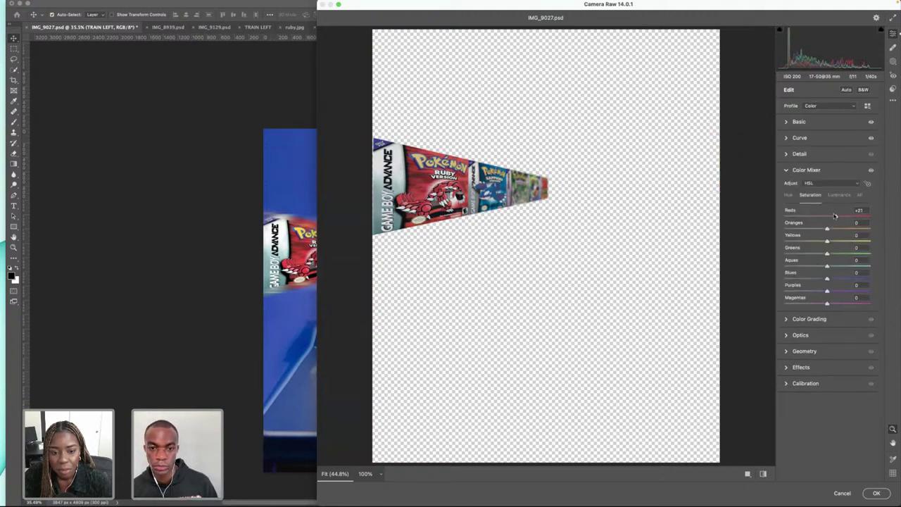
- Apply the Camera Raw saturation adjustment of the reds to the TRAIN LEFT layer
left_click_drag(519, 5, 380, 34)
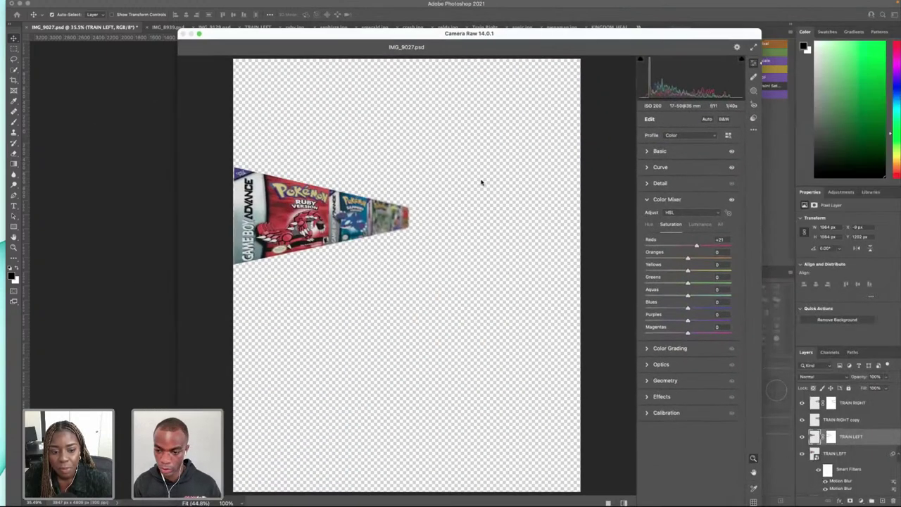
left_click_drag(534, 36, 542, 6)
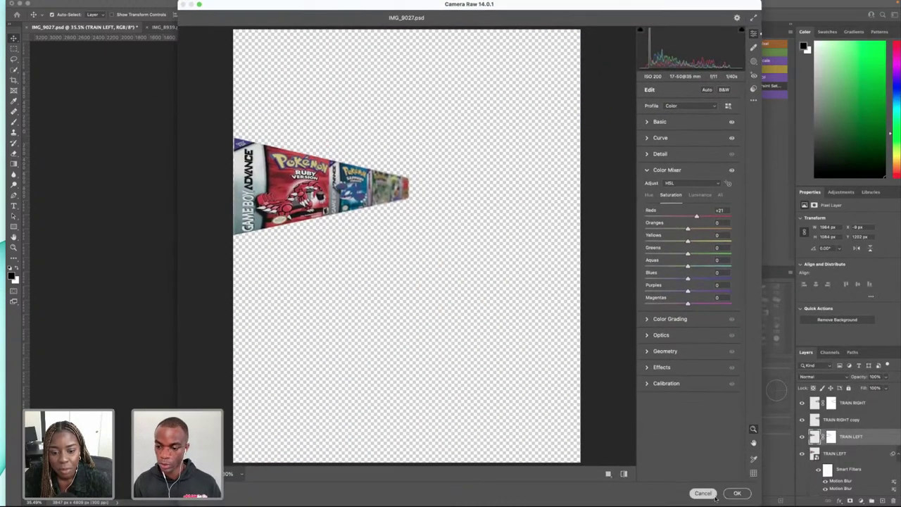
left_click(736, 494)
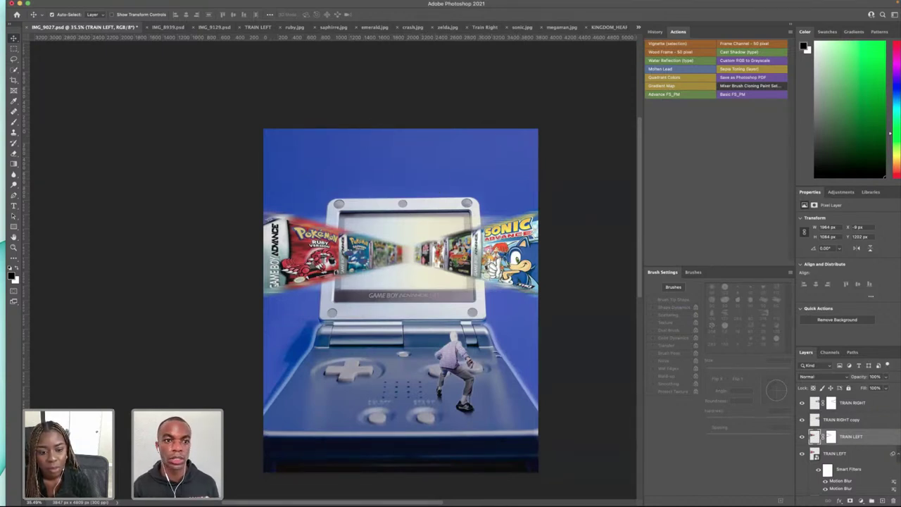
- Switch to the IMG_9129.psd document, make Layer 0 the active layer and hide Layer 1
left_click(214, 27)
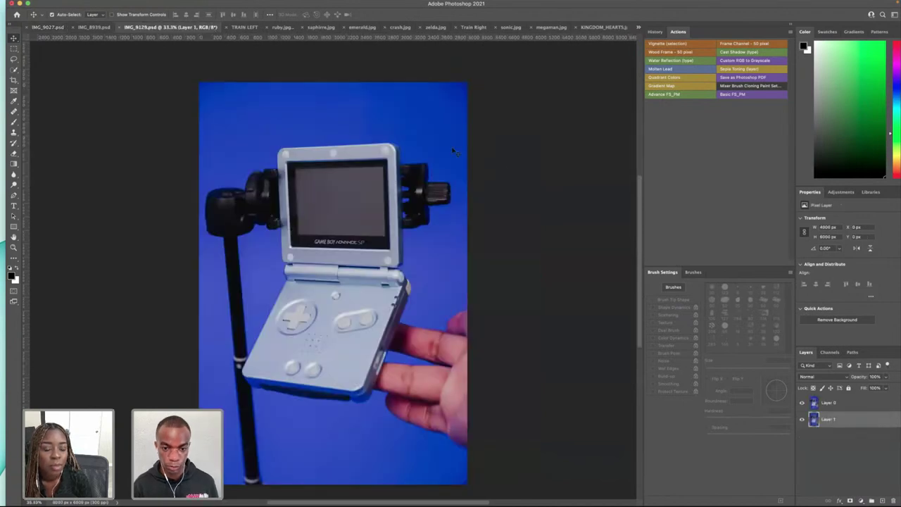
left_click(848, 404)
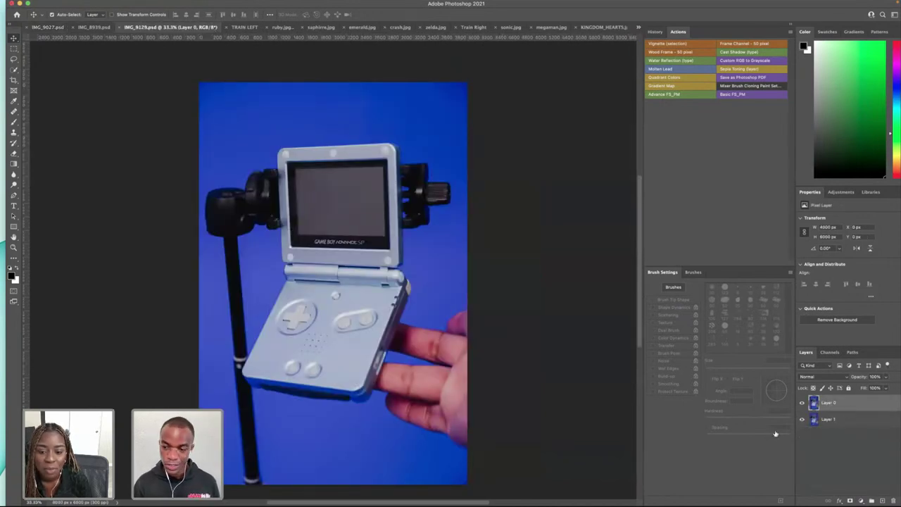
left_click(802, 419)
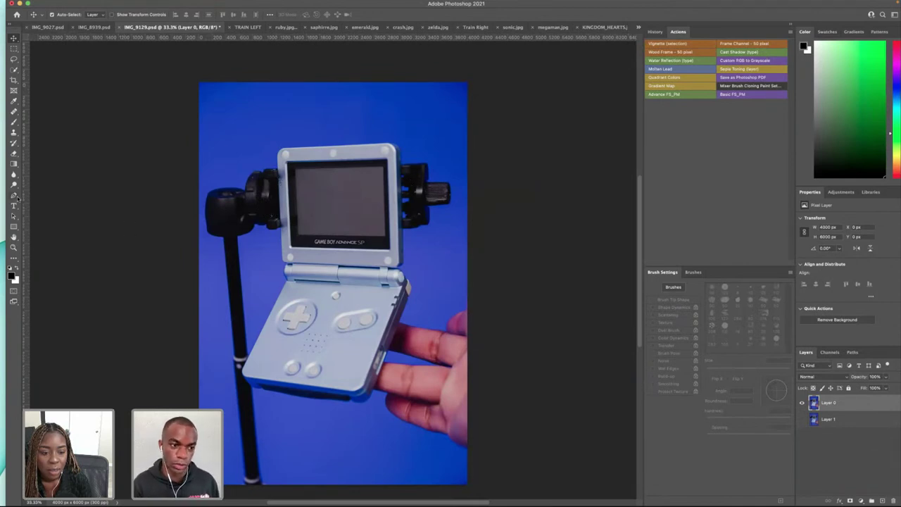
- Start a Pen tool path on Layer 0 at the console's lower-left underside and trace it around the rounded corner
left_click(14, 195)
scroll(276, 305, "left", 3)
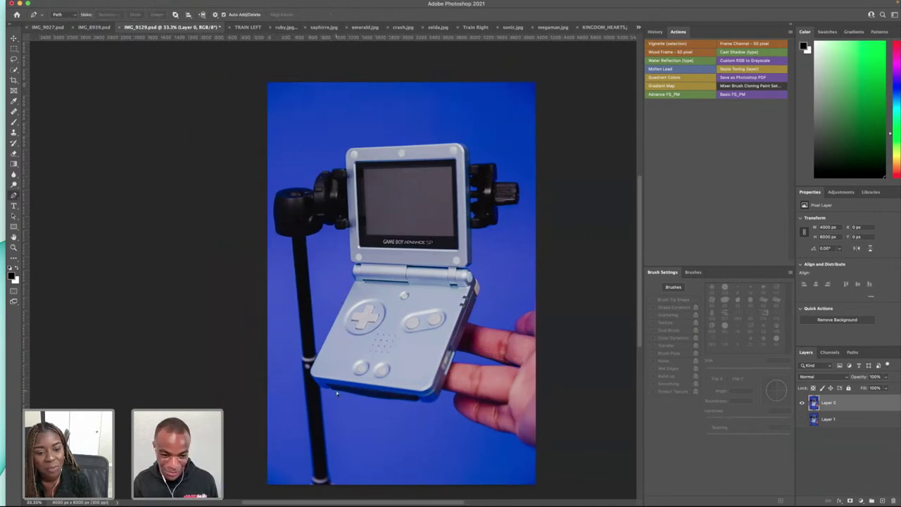
scroll(319, 386, "up", 10)
scroll(320, 386, "down", 3)
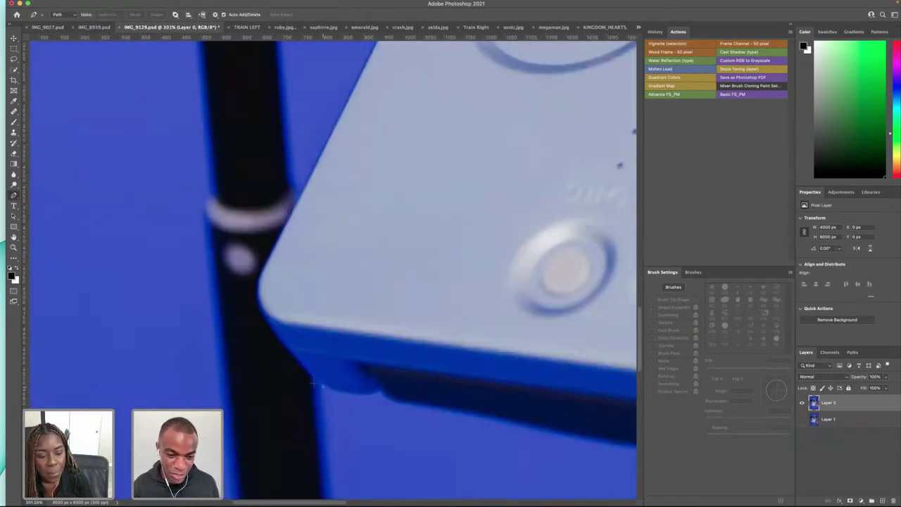
left_click(306, 371)
left_click(300, 364)
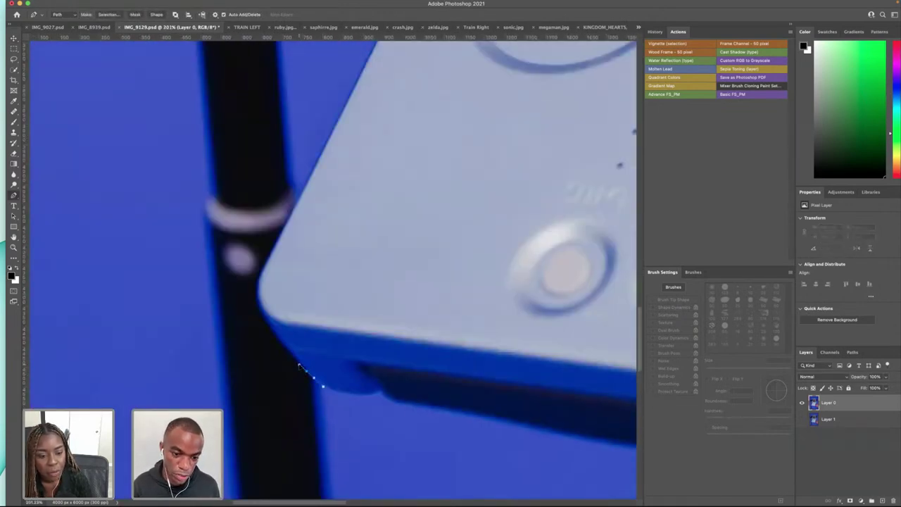
left_click(281, 344)
left_click(276, 337)
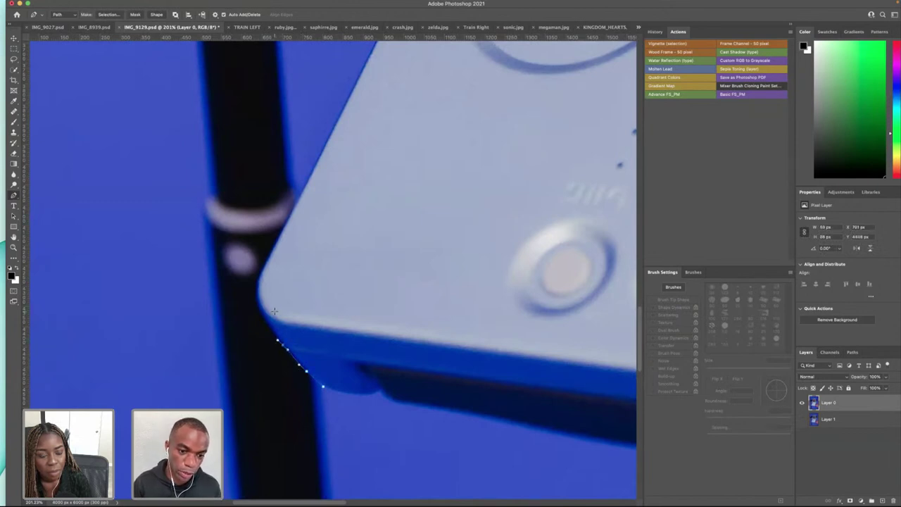
left_click(270, 326)
left_click(264, 318)
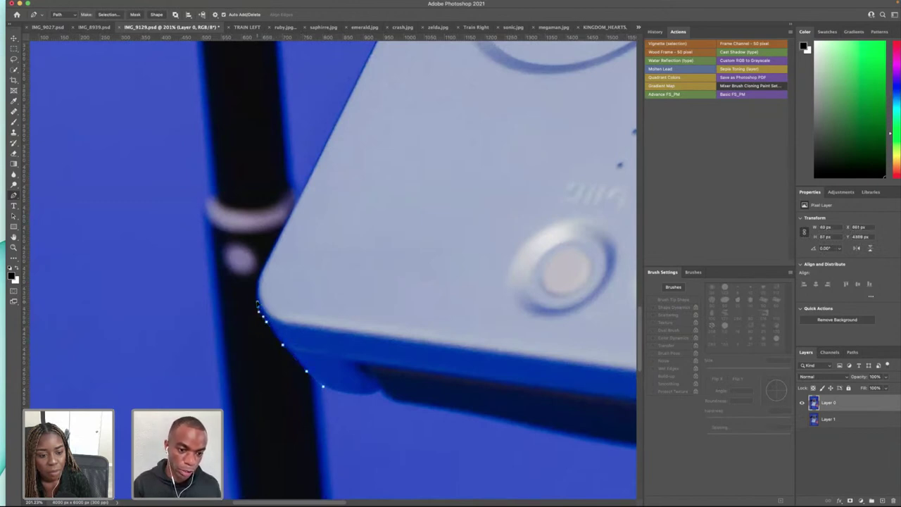
left_click(255, 302)
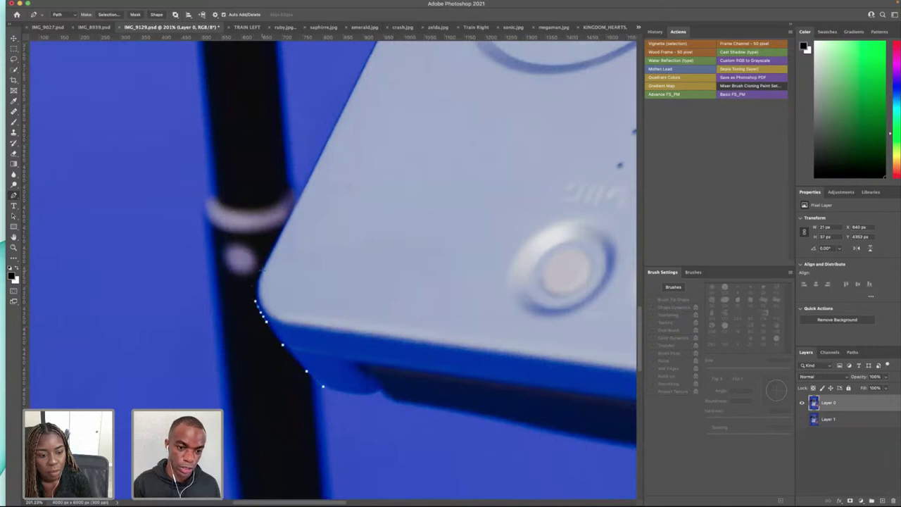
left_click(258, 279)
- Continue the path up the left edge of the console's button half as far as the hinge
scroll(268, 261, "up", 5)
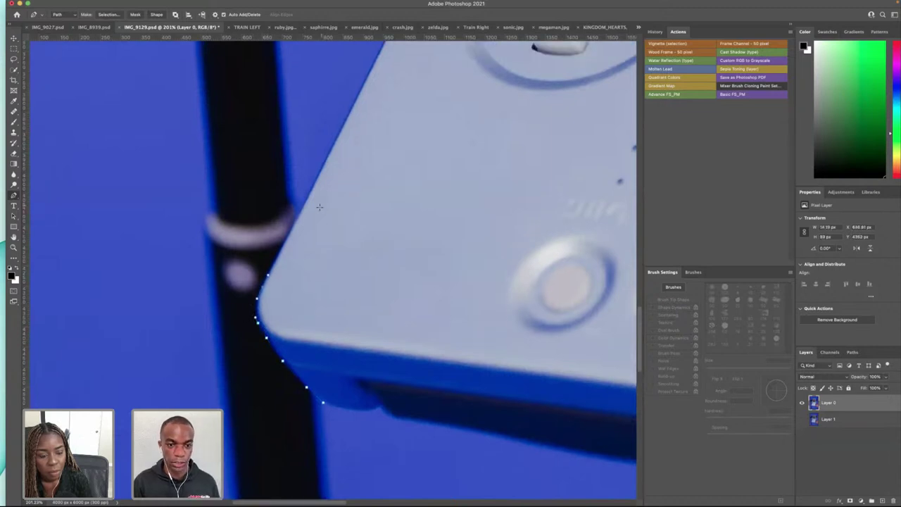
left_click(313, 258)
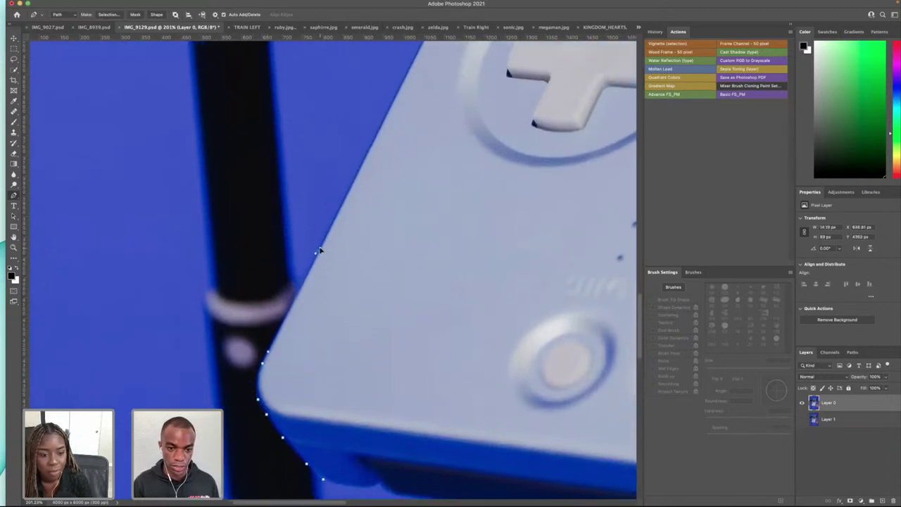
scroll(322, 242, "up", 5)
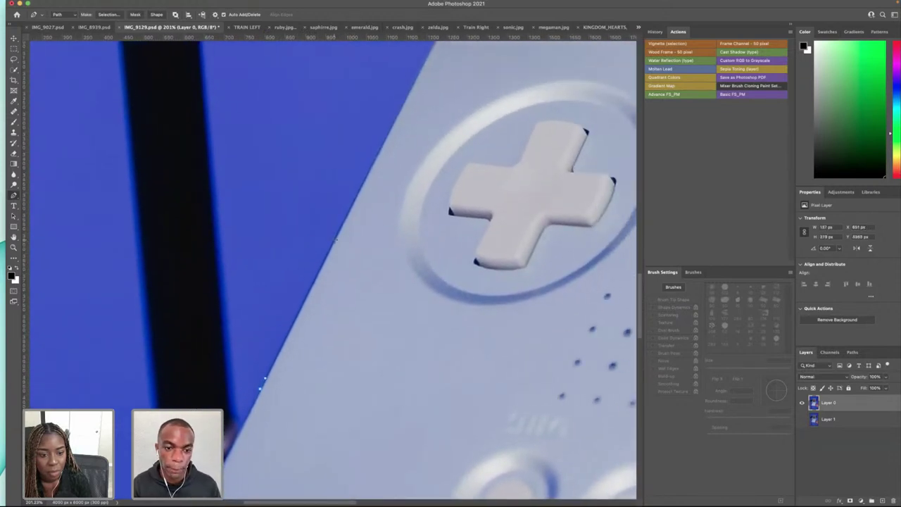
left_click_drag(330, 249, 339, 230)
scroll(339, 230, "up", 5)
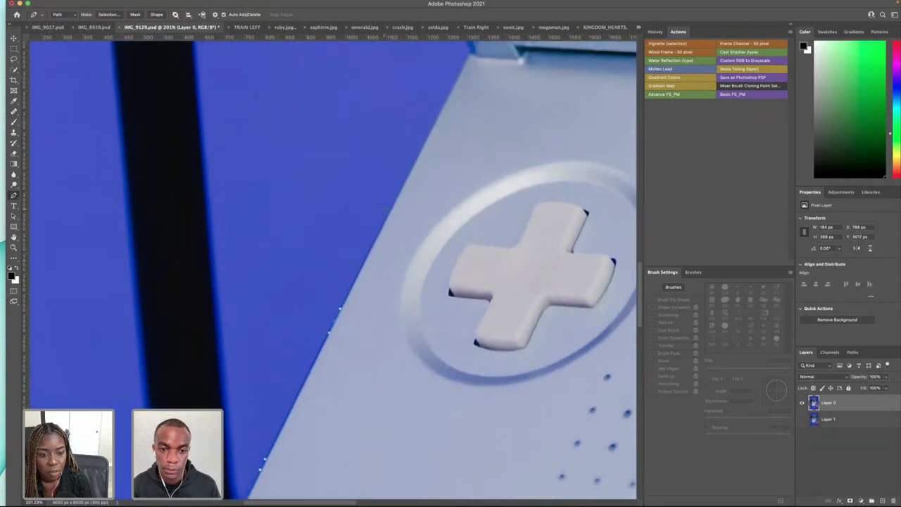
scroll(389, 200, "up", 5)
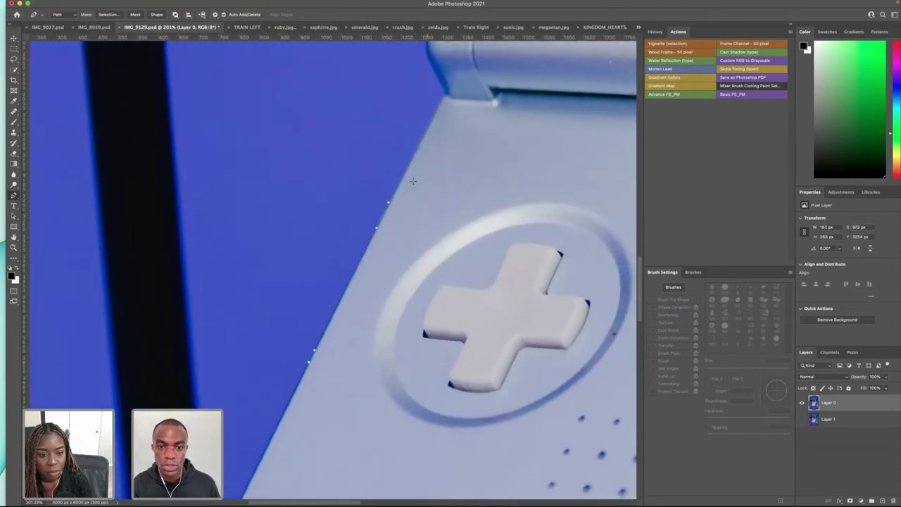
left_click_drag(429, 232, 439, 207)
key("ctrl+z")
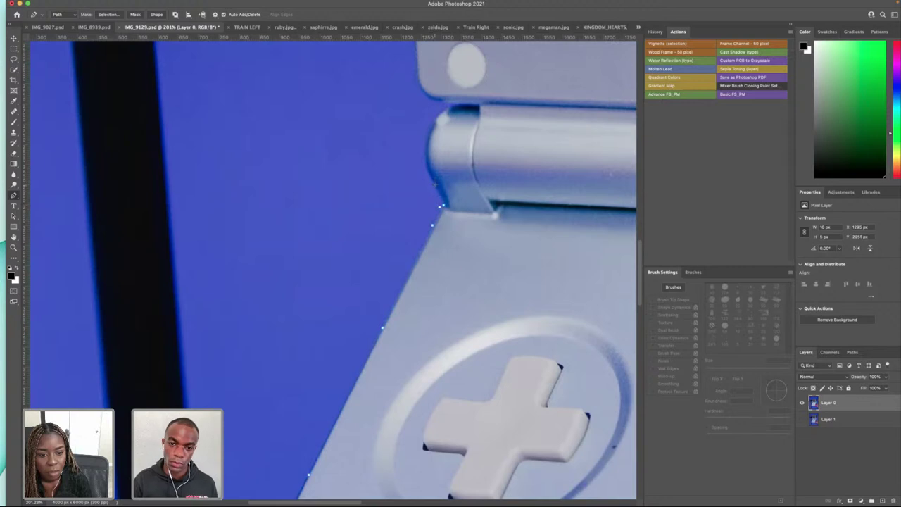
- Curve the path around the left end of the hinge up to the gap below the screen half
scroll(422, 182, "up", 2)
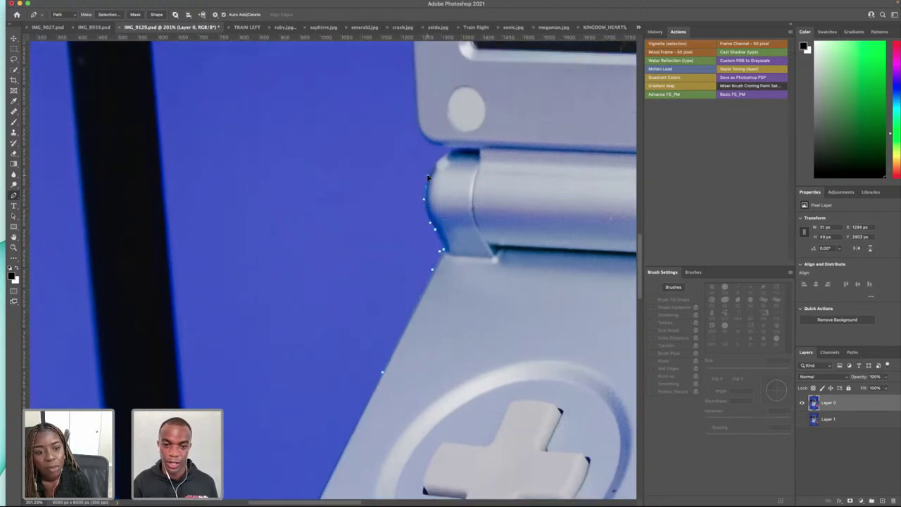
left_click_drag(428, 177, 441, 155)
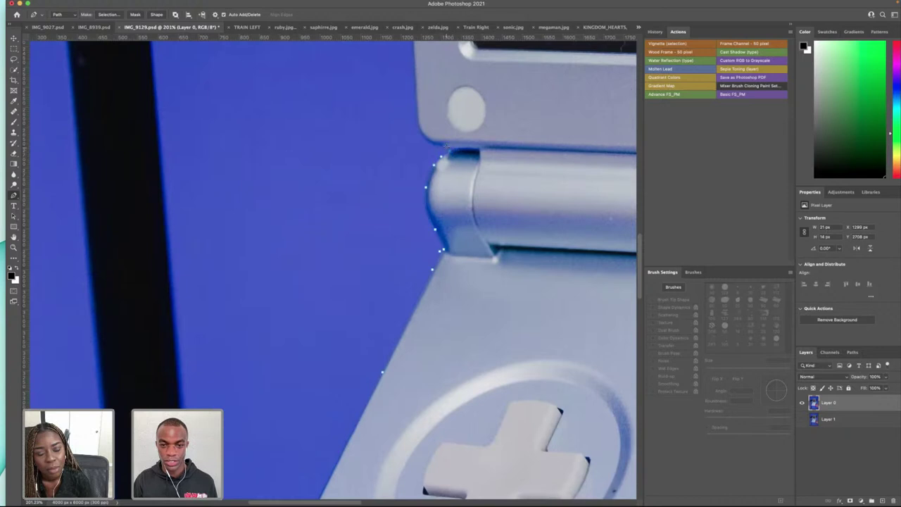
left_click(449, 150)
- Trace the path around the lower-left corner of the console's screen half
scroll(331, 268, "up", 5)
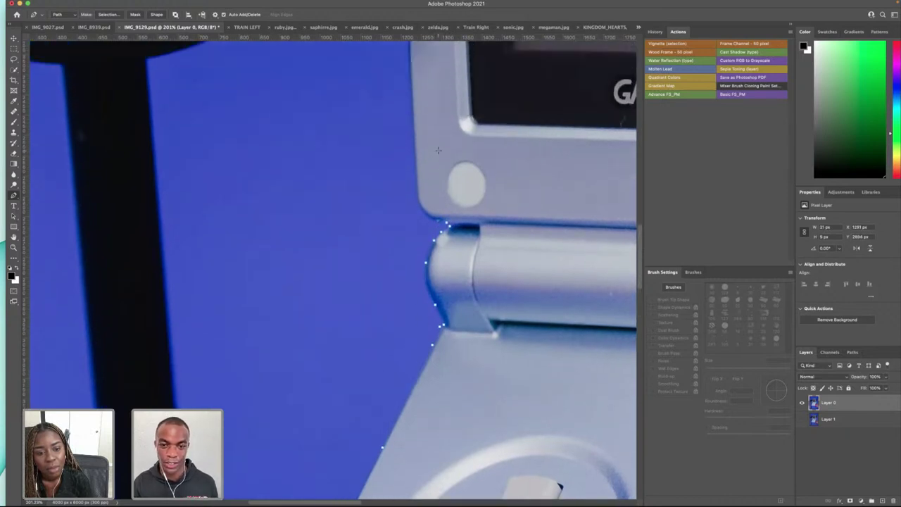
left_click(437, 290)
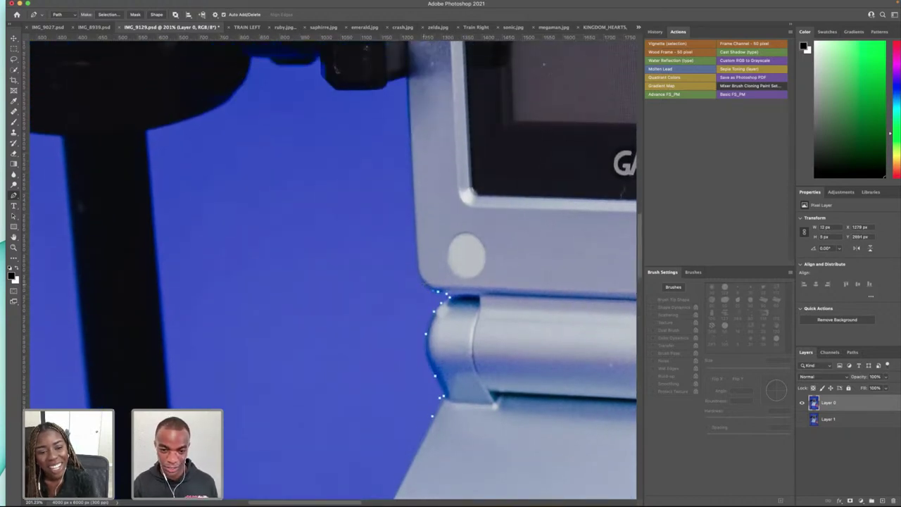
left_click(415, 266)
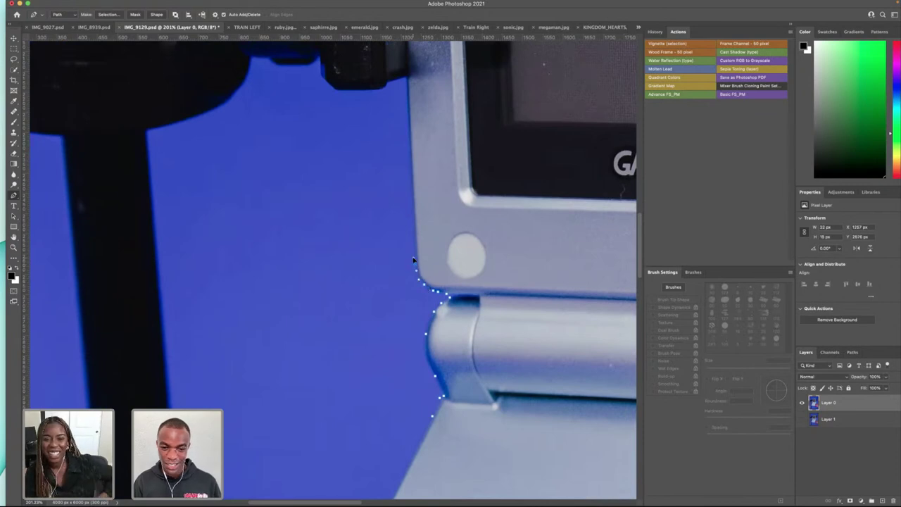
left_click(414, 259)
- Extend the path up the left edge of the screen half, separating it from the black clamp
scroll(414, 259, "up", 5)
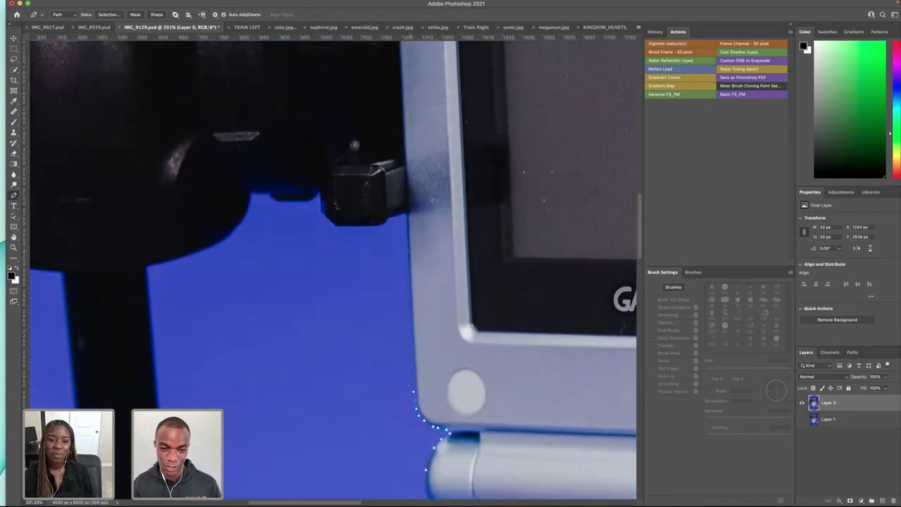
left_click(408, 243)
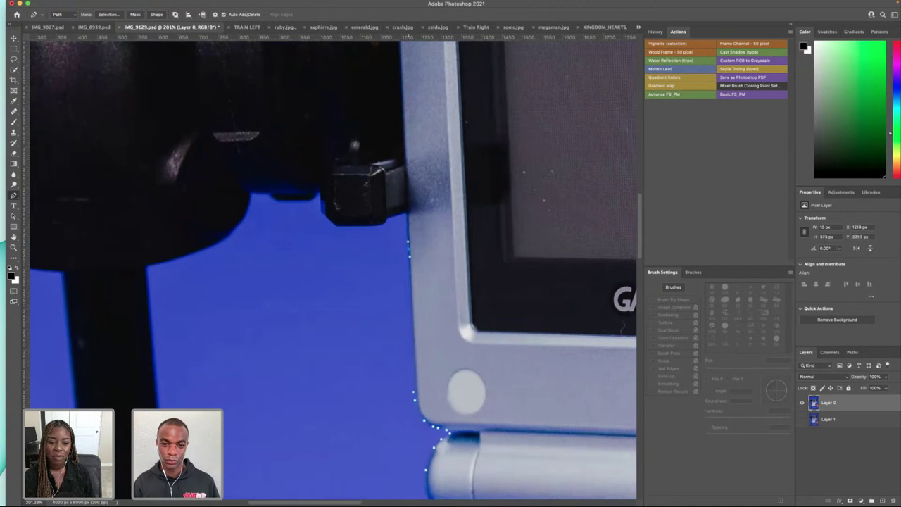
scroll(408, 244, "up", 4)
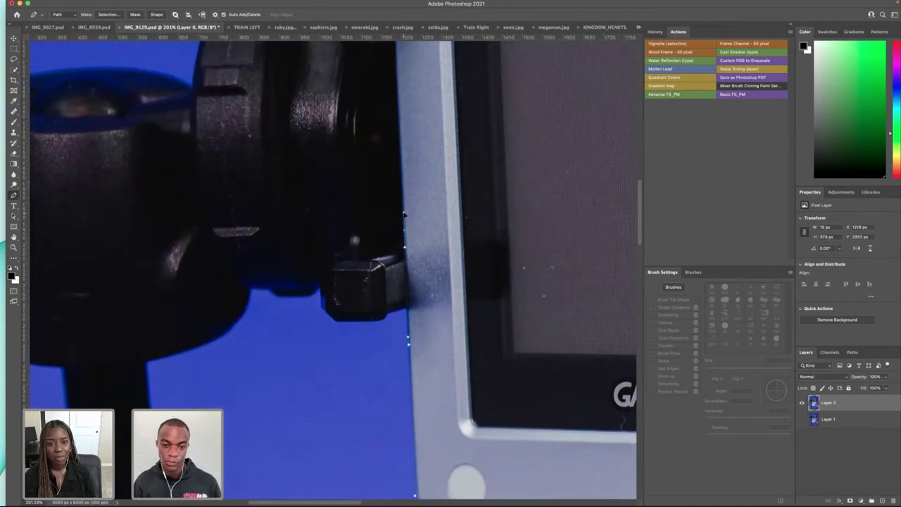
left_click(404, 213)
scroll(404, 213, "up", 7)
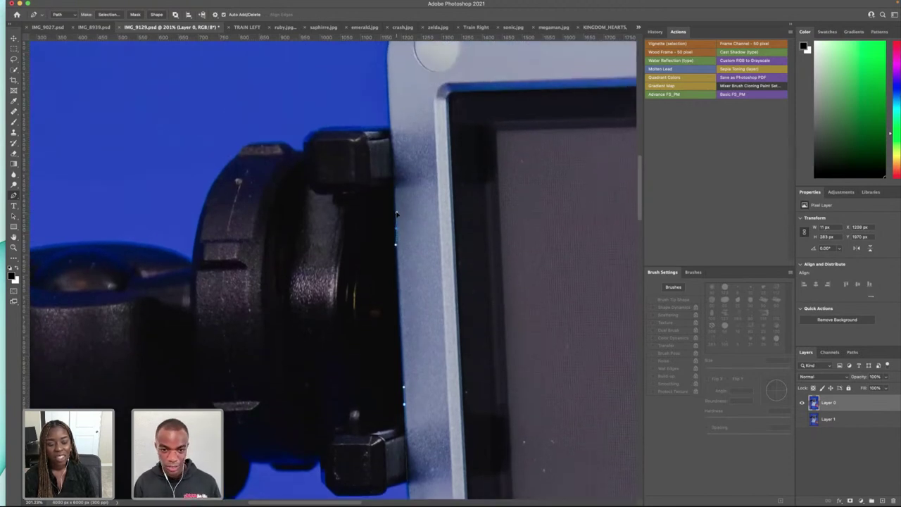
left_click(396, 214)
- Trace the path past the clamp and around the upper-left corner of the screen half
scroll(396, 214, "up", 5)
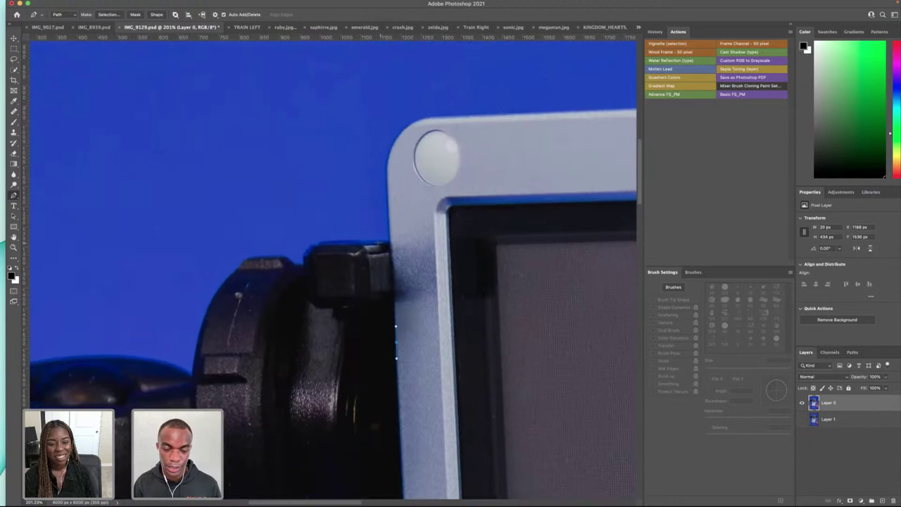
left_click(387, 209)
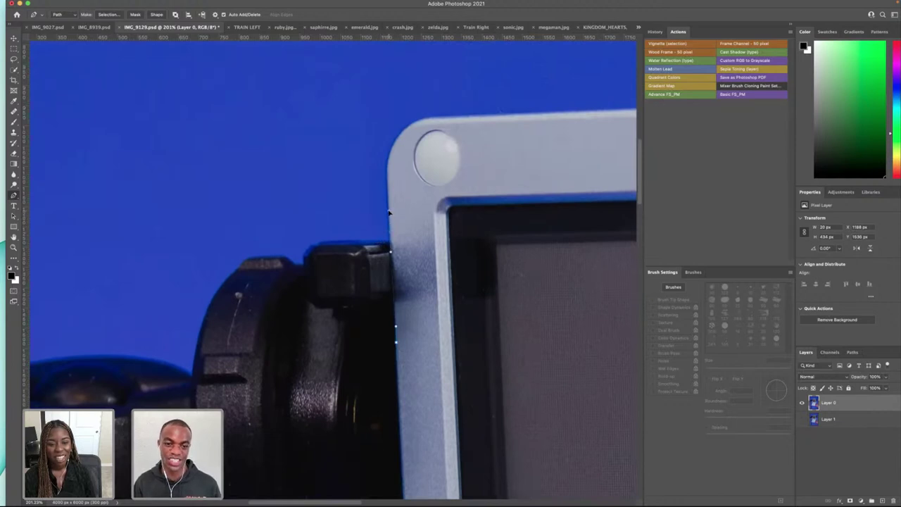
left_click(387, 171)
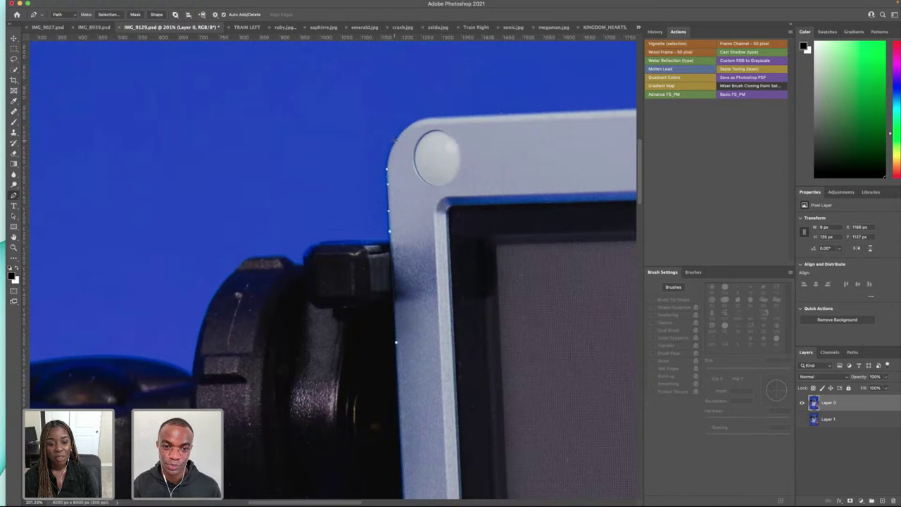
left_click(404, 133)
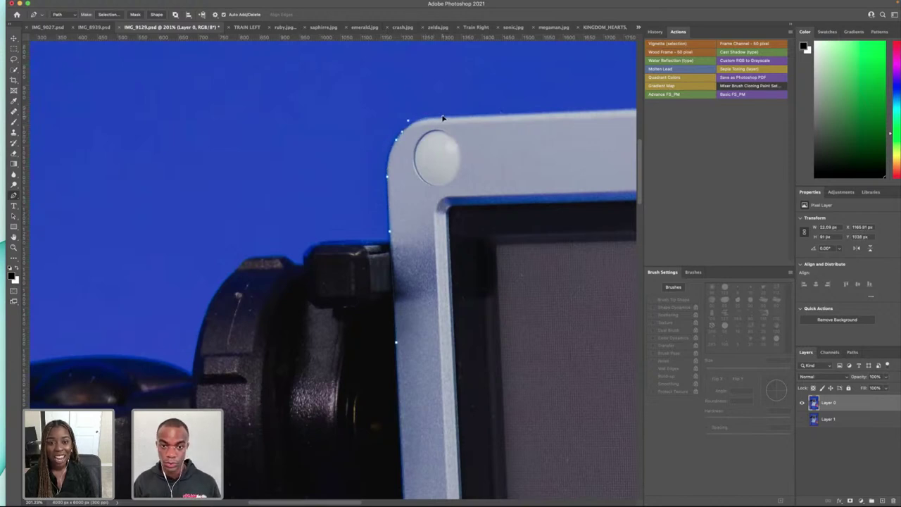
scroll(443, 118, "right", 5)
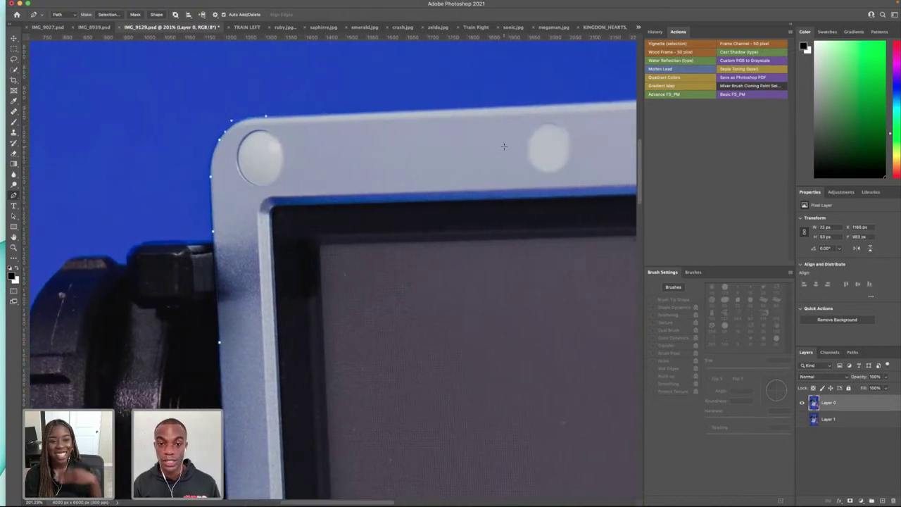
scroll(492, 140, "up", 4)
scroll(530, 159, "right", 4)
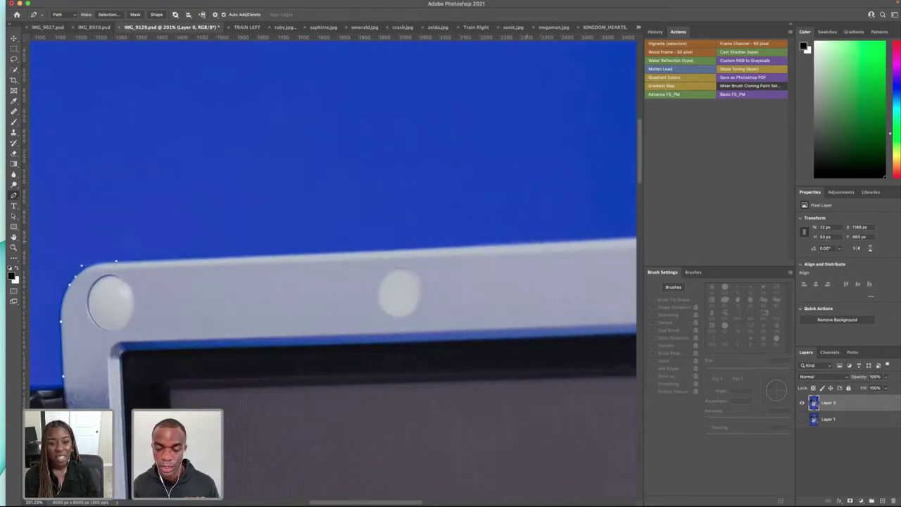
scroll(514, 248, "down", 5)
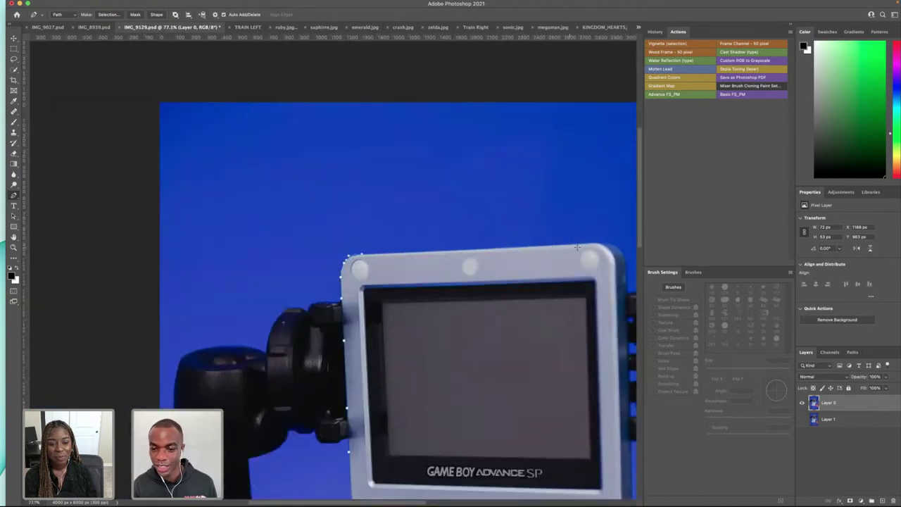
scroll(505, 246, "up", 5)
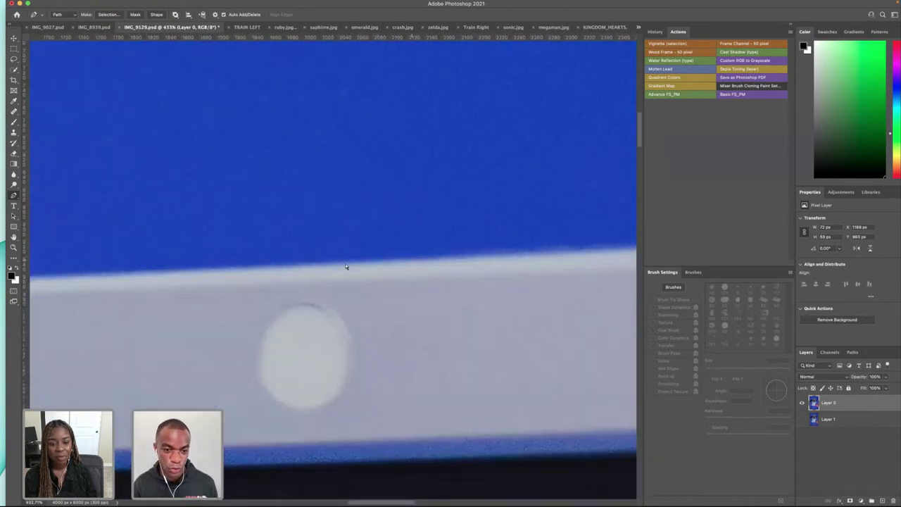
scroll(346, 264, "down", 2)
scroll(346, 265, "down", 2)
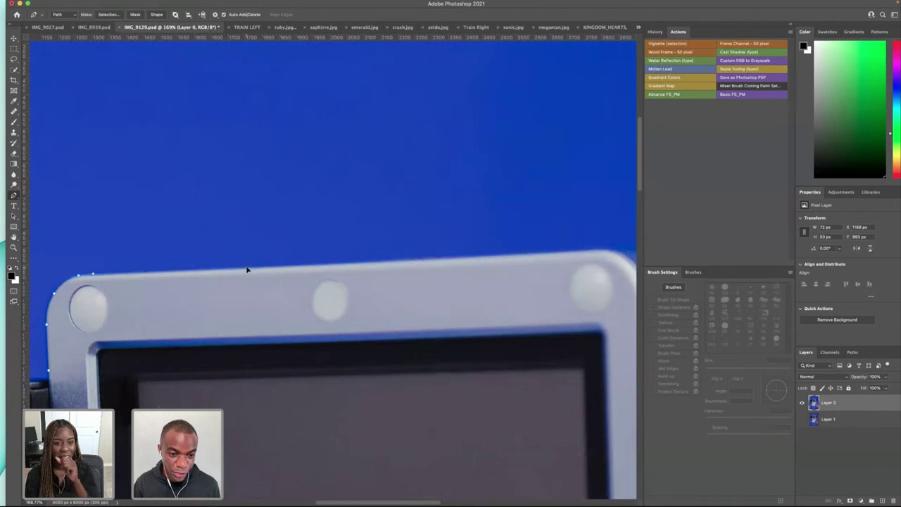
scroll(67, 278, "up", 6)
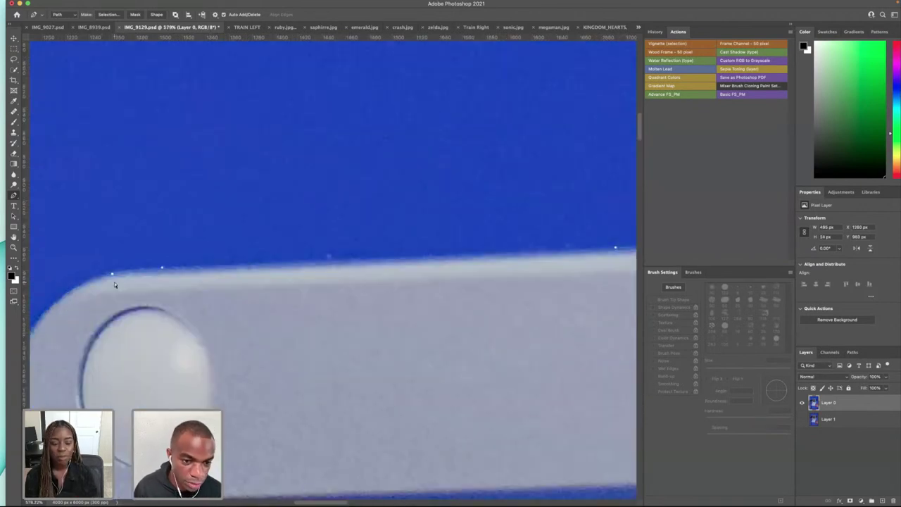
- Undo the path points on the top edge and around the upper-left corner of the console's screen half
key("super+z")
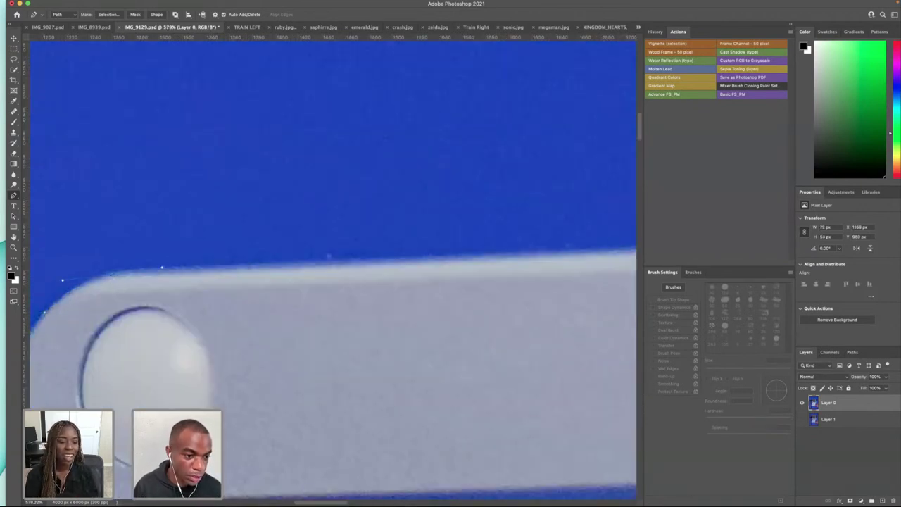
left_click(110, 285)
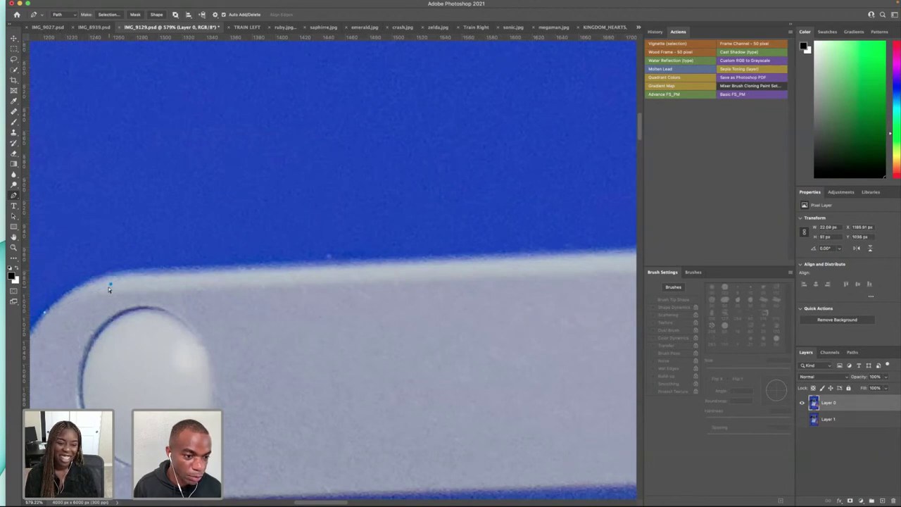
key("ctrl+z")
scroll(70, 300, "left", 5)
scroll(70, 300, "down", 1)
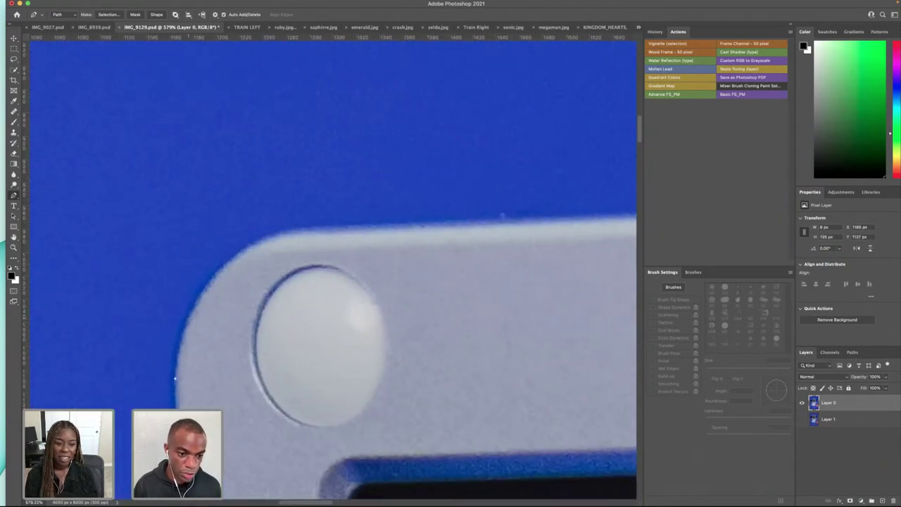
- Retrace the path around the screen half's upper-left corner with closely spaced anchor points, ending on its top edge
left_click(178, 339)
left_click(197, 294)
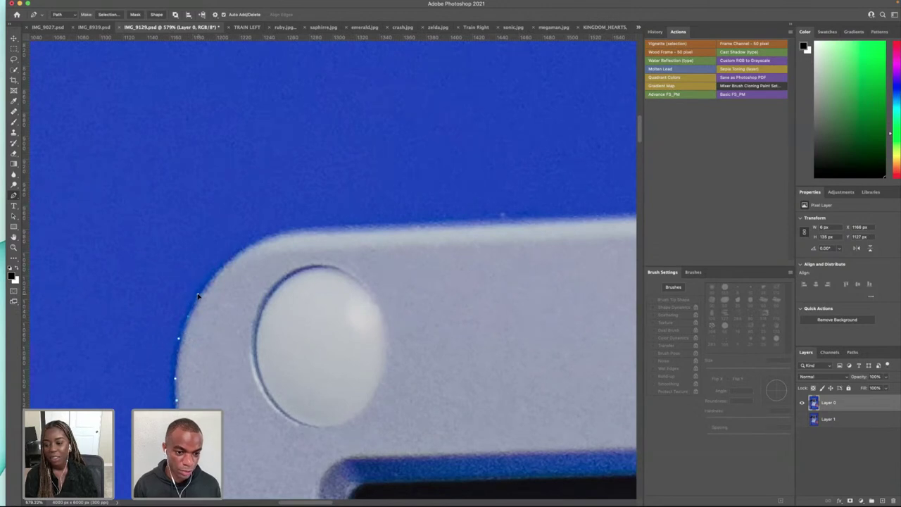
left_click(212, 272)
left_click(239, 252)
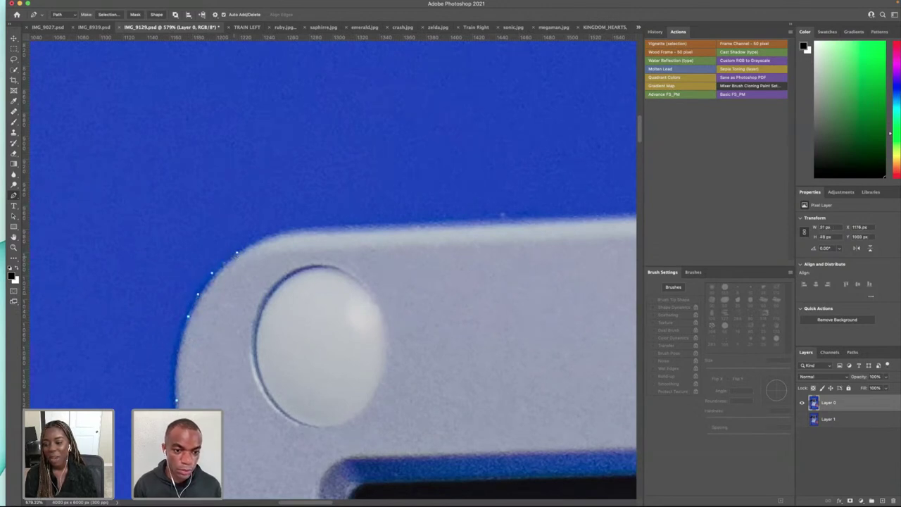
left_click(295, 230)
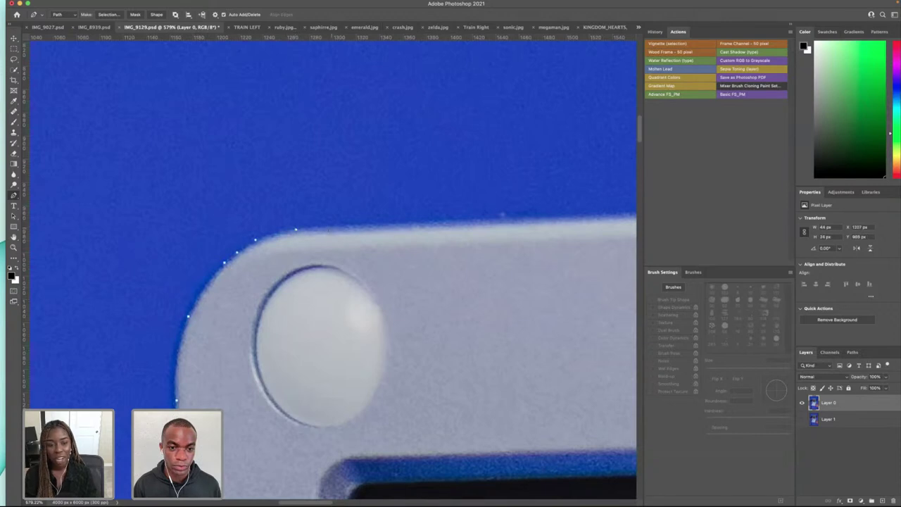
left_click(356, 227)
- Extend the path along the screen half's top edge toward the middle round pad
scroll(356, 227, "right", 5)
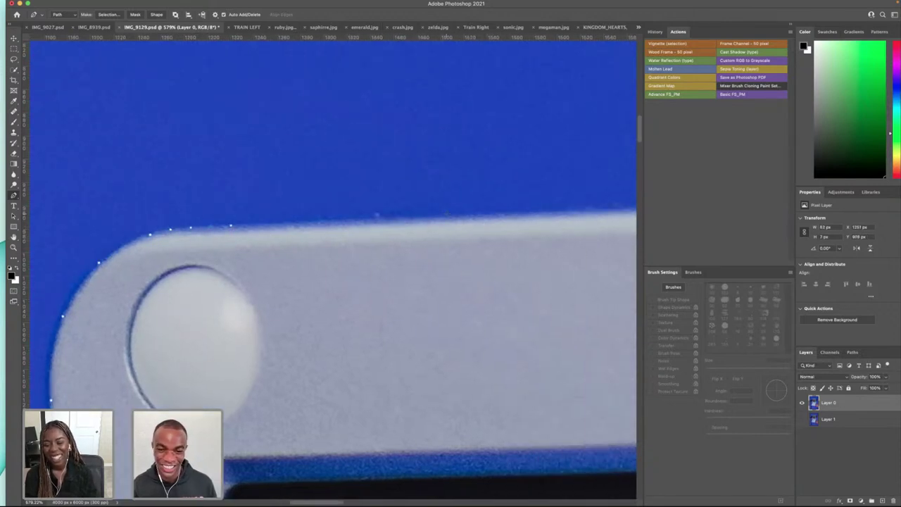
left_click(475, 216)
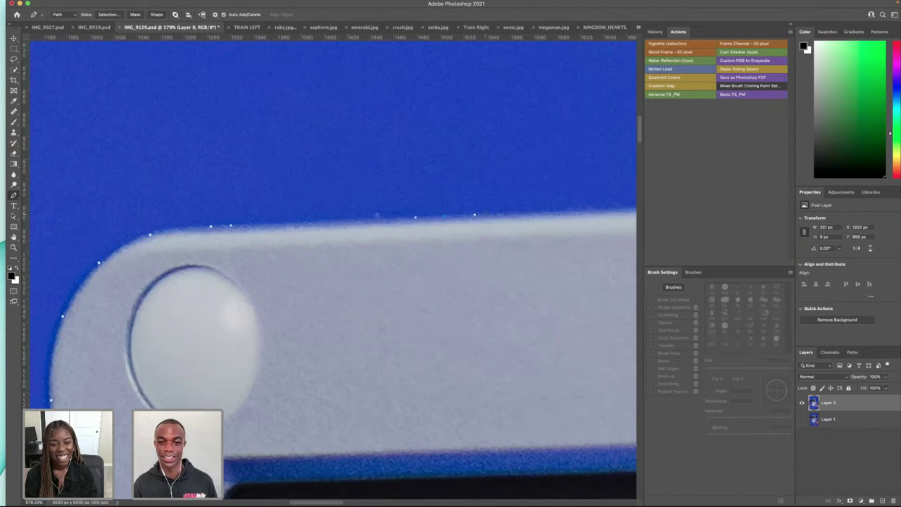
scroll(475, 215, "right", 10)
scroll(443, 222, "right", 3)
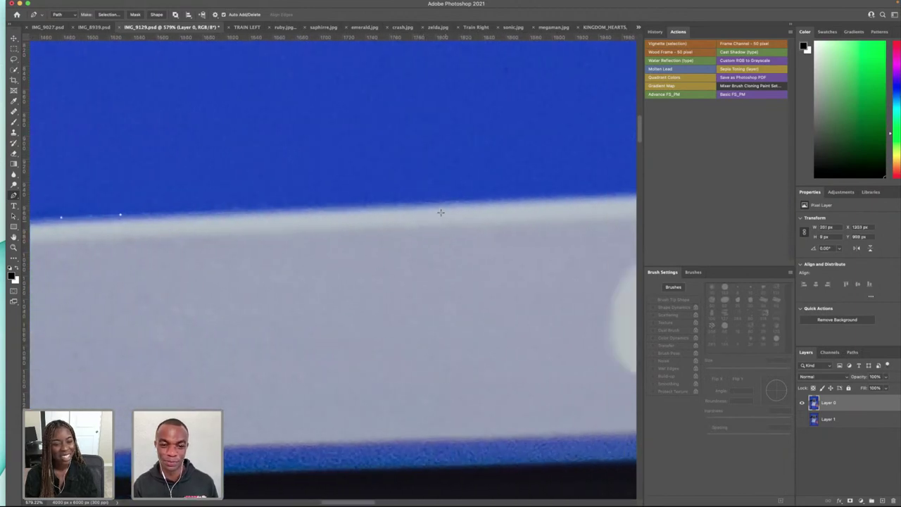
left_click(486, 199)
scroll(465, 202, "right", 7)
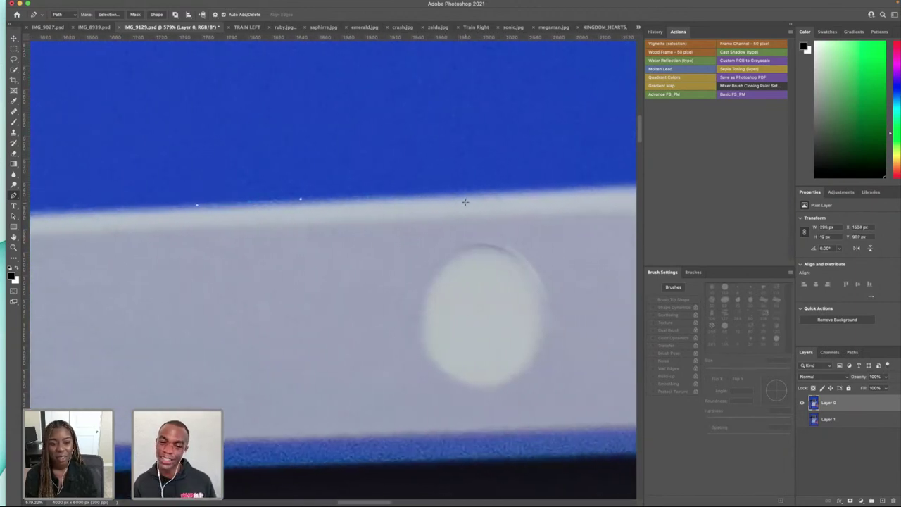
- Continue the path along the top edge above and past the middle round pad
left_click_drag(545, 192, 557, 190)
key("super+z")
scroll(524, 193, "right", 2)
scroll(523, 194, "right", 7)
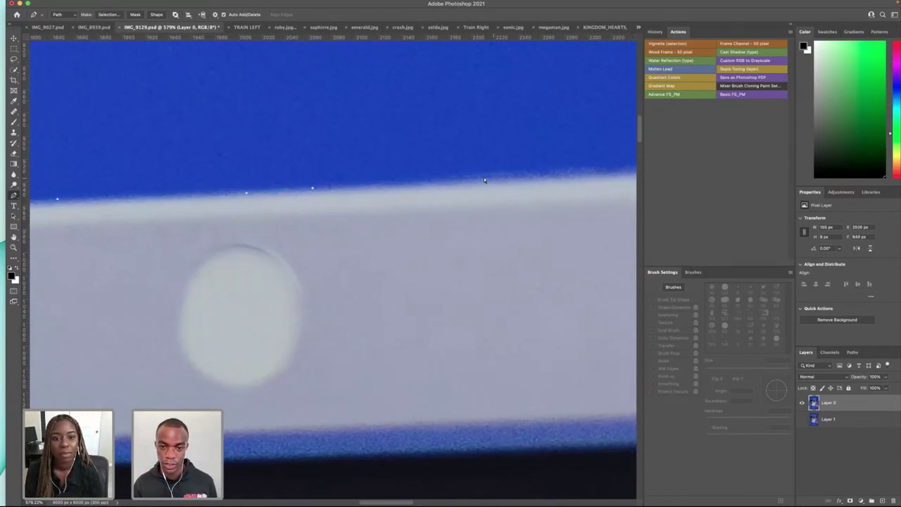
left_click_drag(492, 180, 510, 177)
scroll(535, 179, "right", 6)
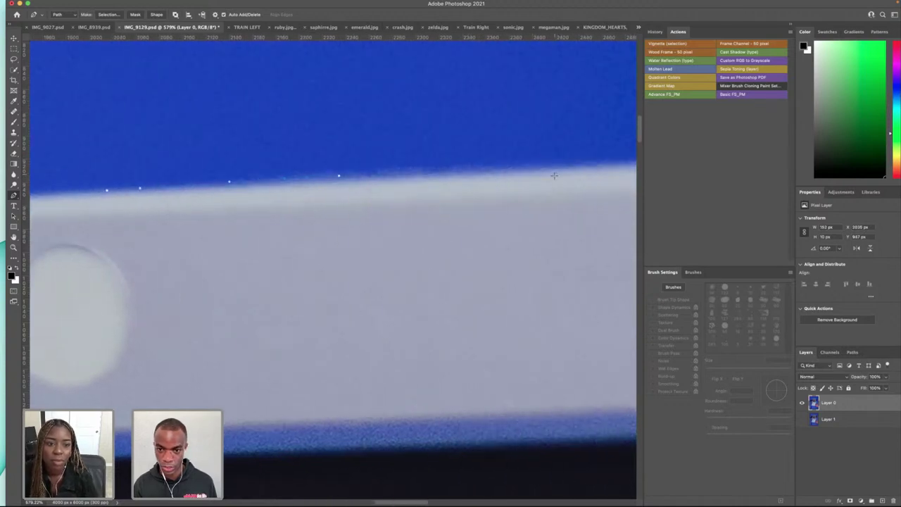
- Carry the path along the rest of the top edge to the start of the upper-right corner
scroll(541, 179, "down", 5)
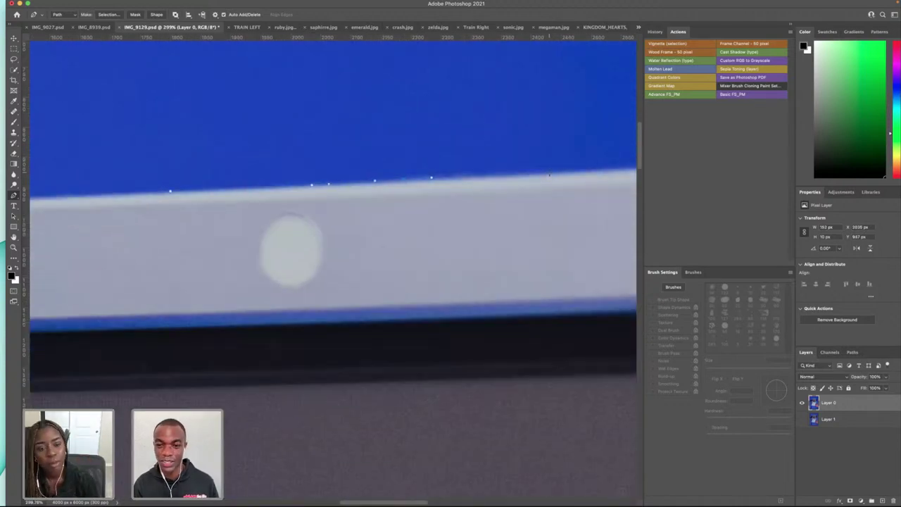
scroll(568, 176, "right", 5)
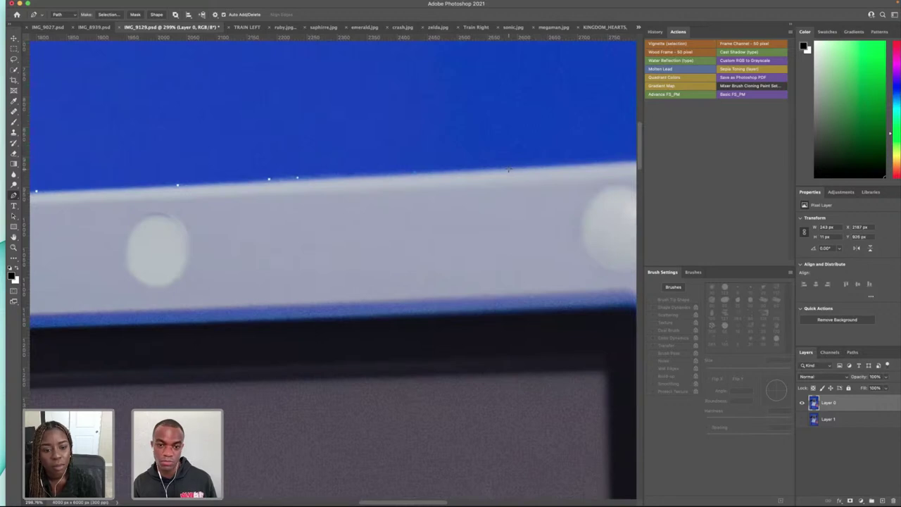
left_click(426, 171)
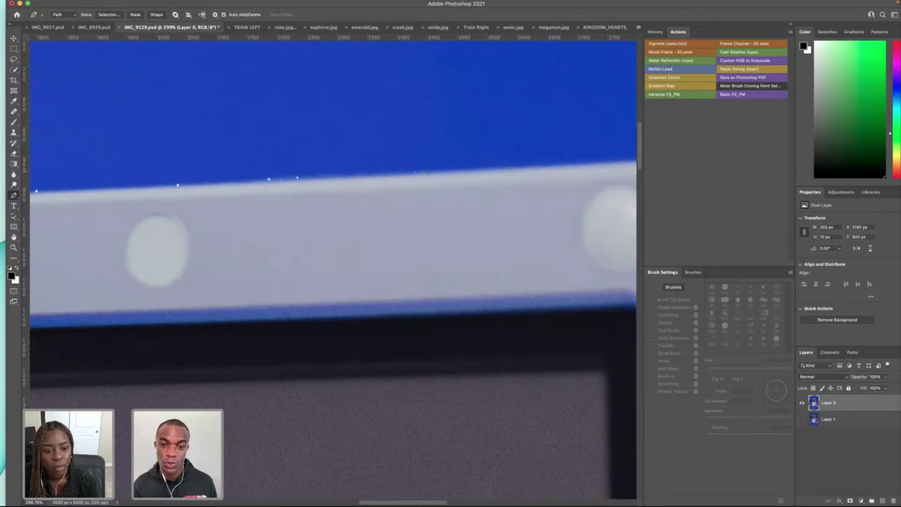
left_click(512, 166)
scroll(586, 168, "right", 6)
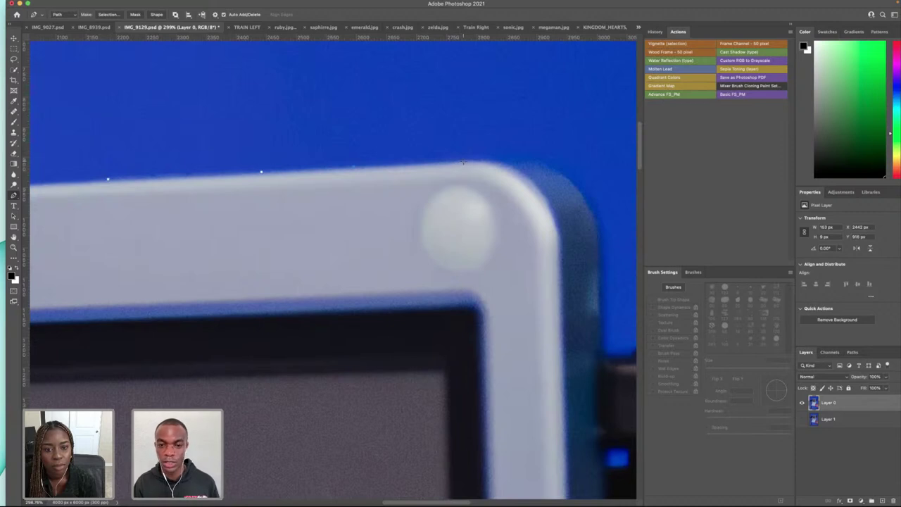
left_click(463, 162)
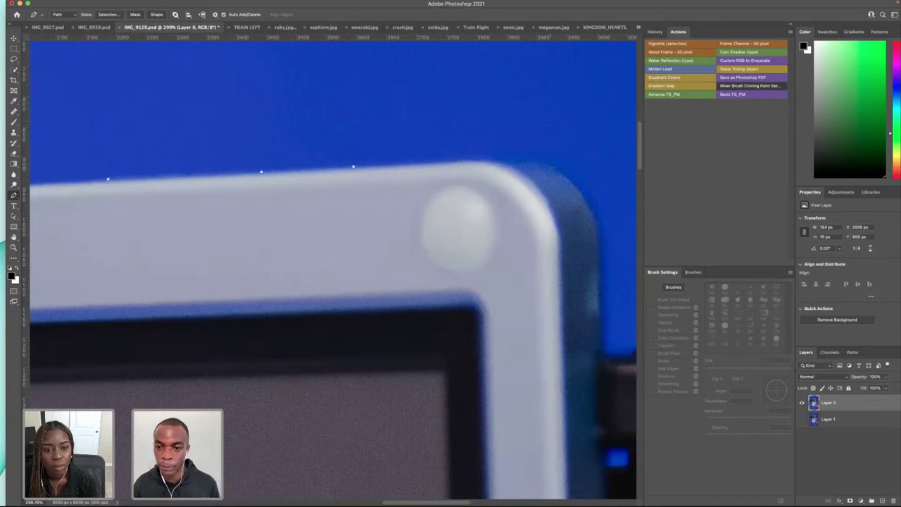
left_click(575, 184)
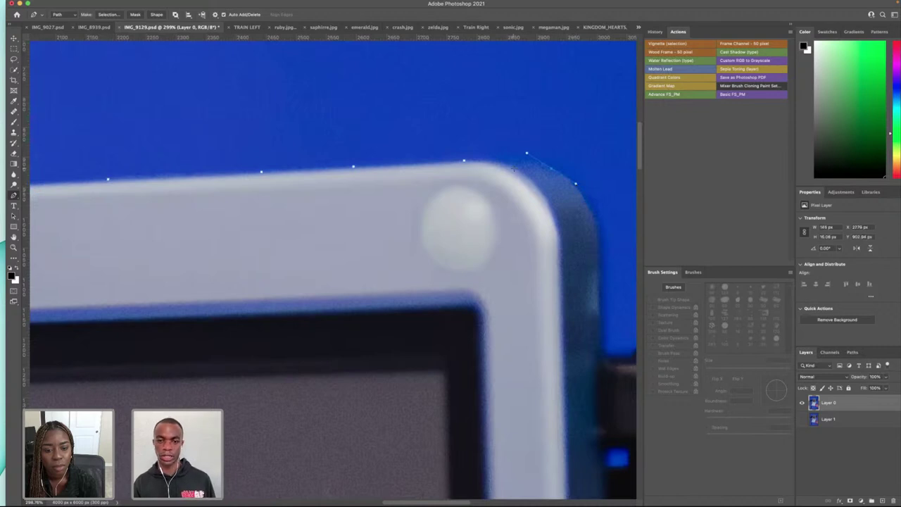
left_click(585, 197)
left_click(594, 218)
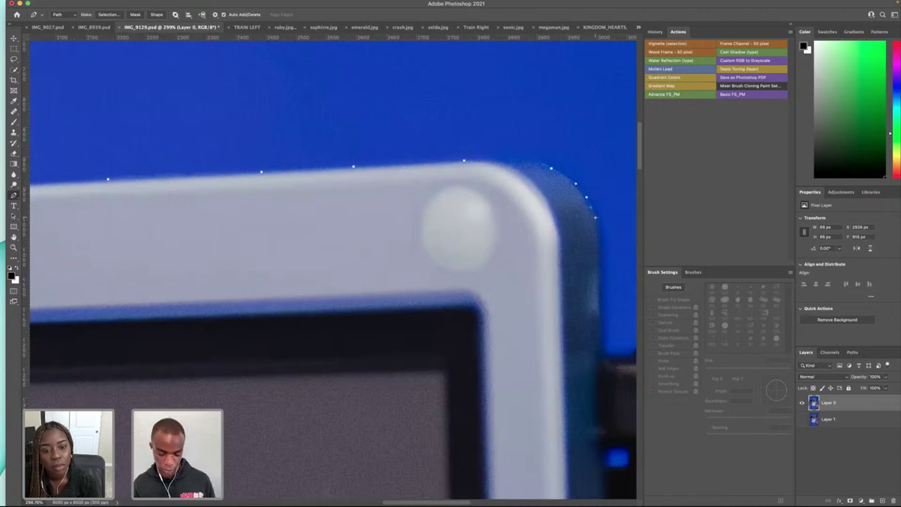
key("super+z")
left_click_drag(601, 242, 601, 268)
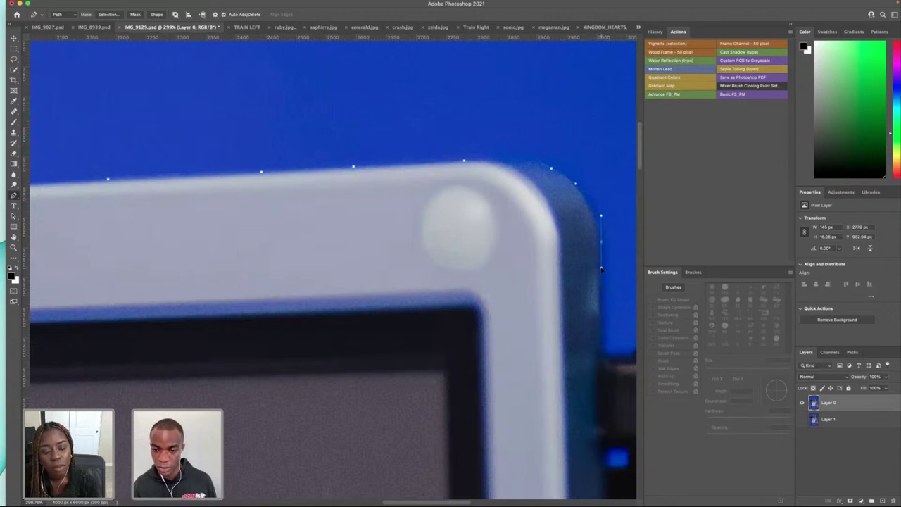
scroll(601, 267, "down", 5)
scroll(535, 227, "right", 3)
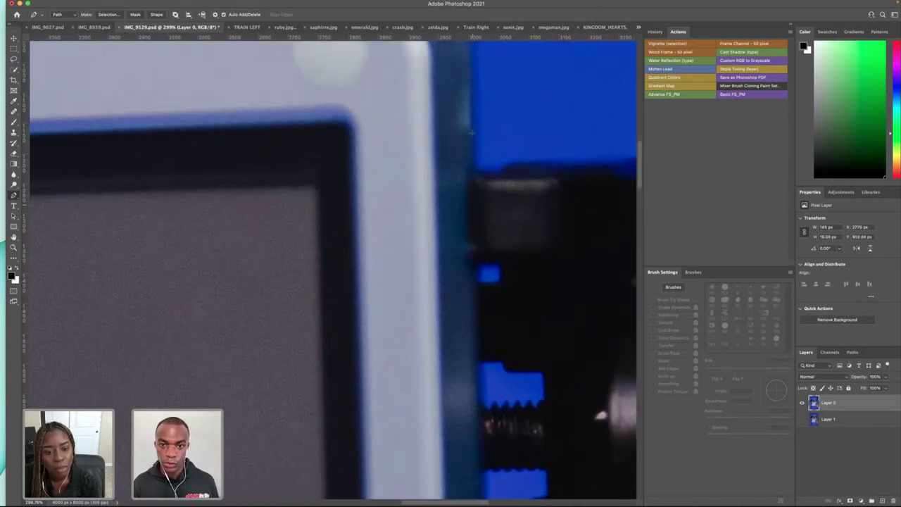
scroll(473, 156, "up", 3)
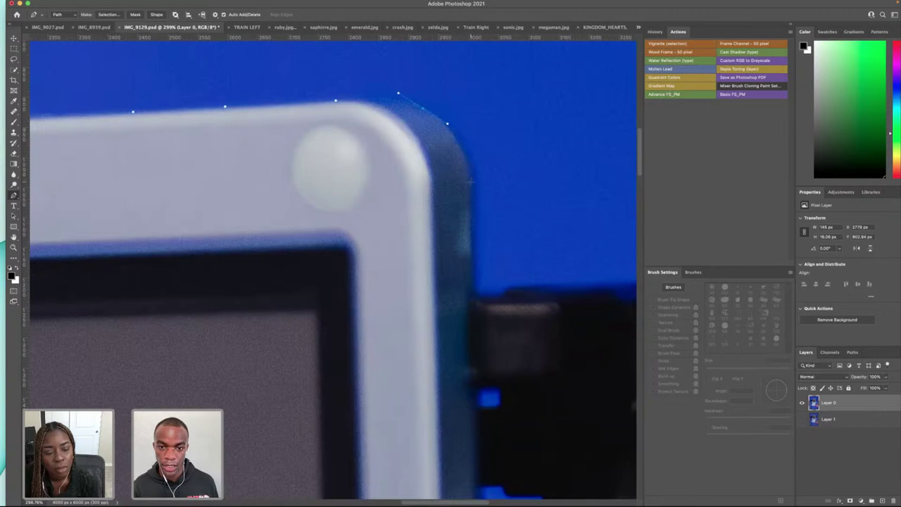
left_click_drag(472, 196, 471, 214)
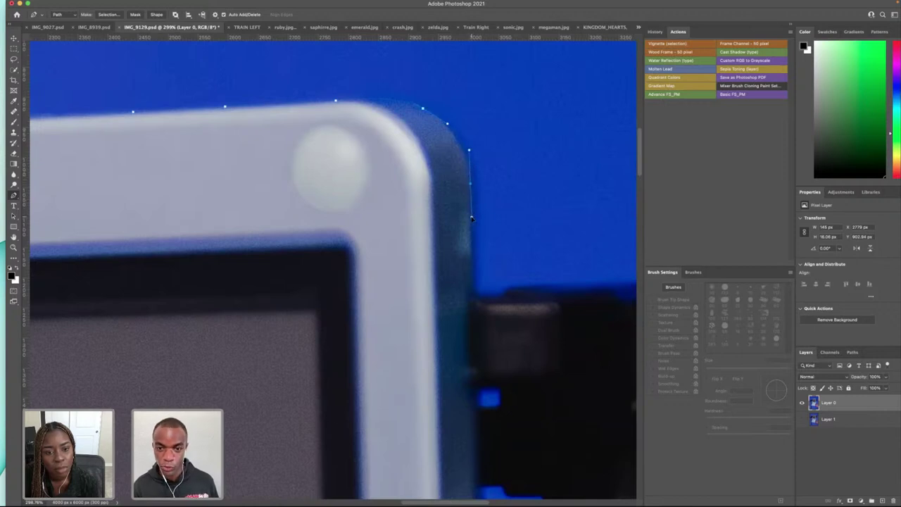
key("super+z")
key("super+z")
key("super+z")
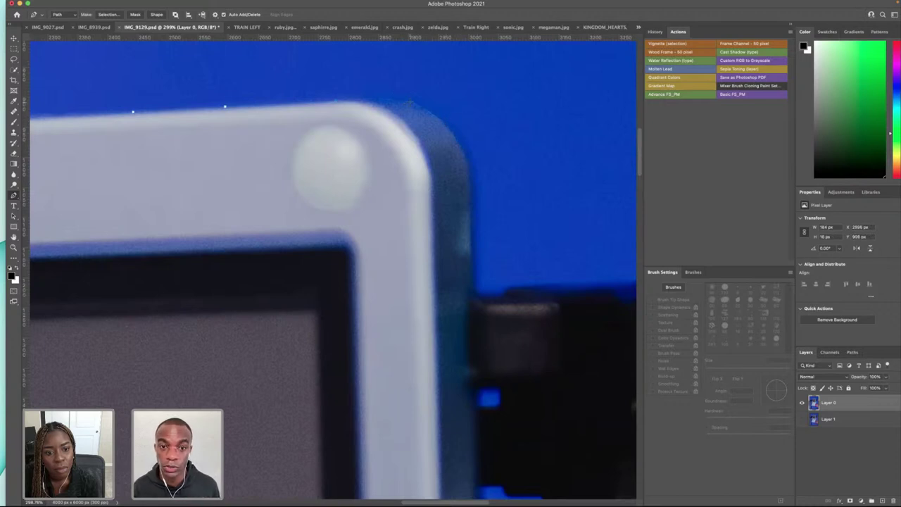
- Curve the path around the outer upper-right corner, including the dark side of the shell, and down to just above the black clamp
left_click_drag(403, 100, 472, 167)
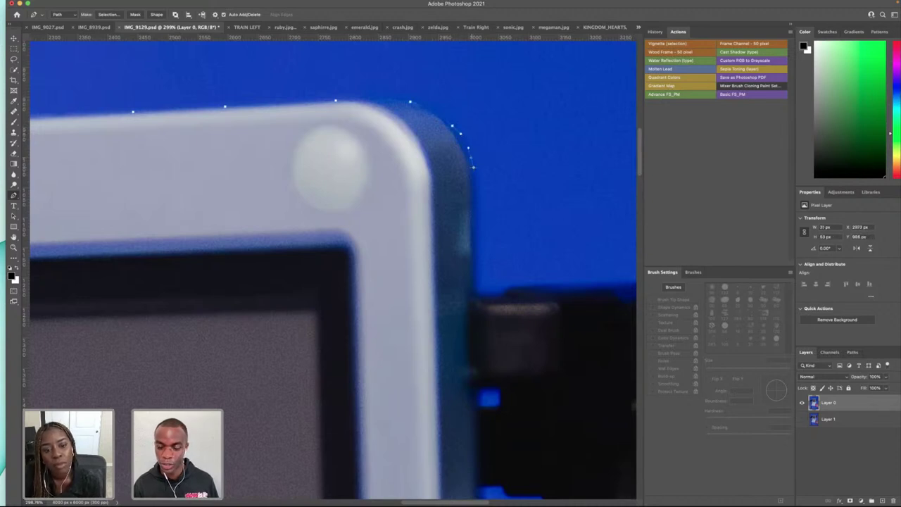
scroll(476, 208, "down", 2)
mouse_move(476, 215)
left_mouse_down()
mouse_move(477, 244)
mouse_move(476, 231)
left_mouse_up()
key("super+z")
- Extend the path down the screen half's right edge, separating it from the clamp, to a point below the clamp
scroll(476, 233, "down", 10)
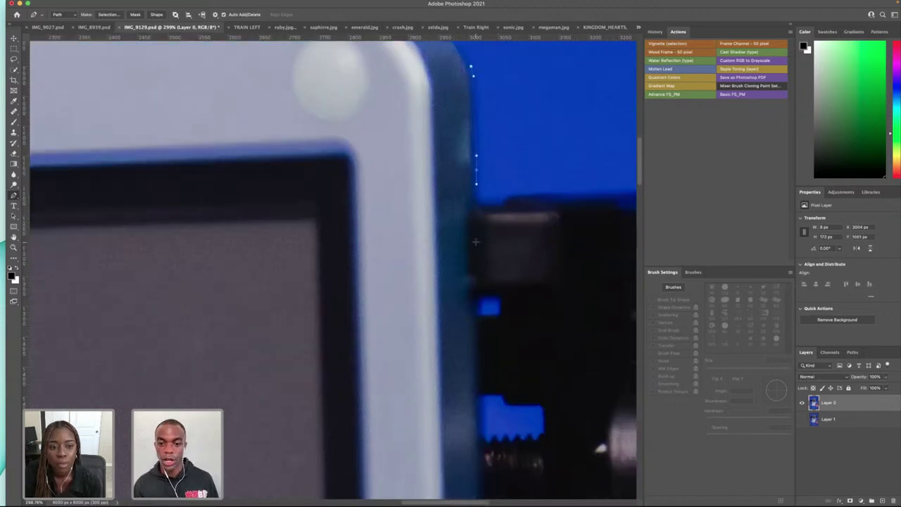
scroll(476, 240, "down", 5)
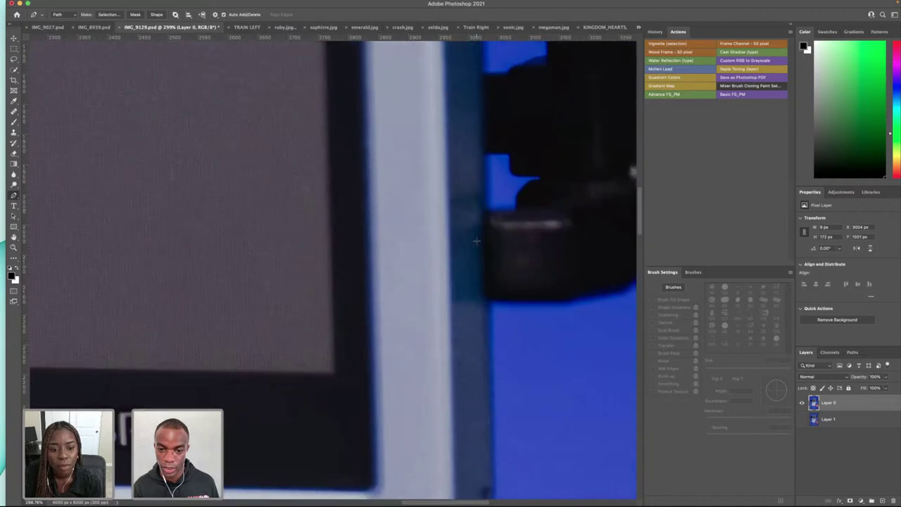
left_click(487, 290)
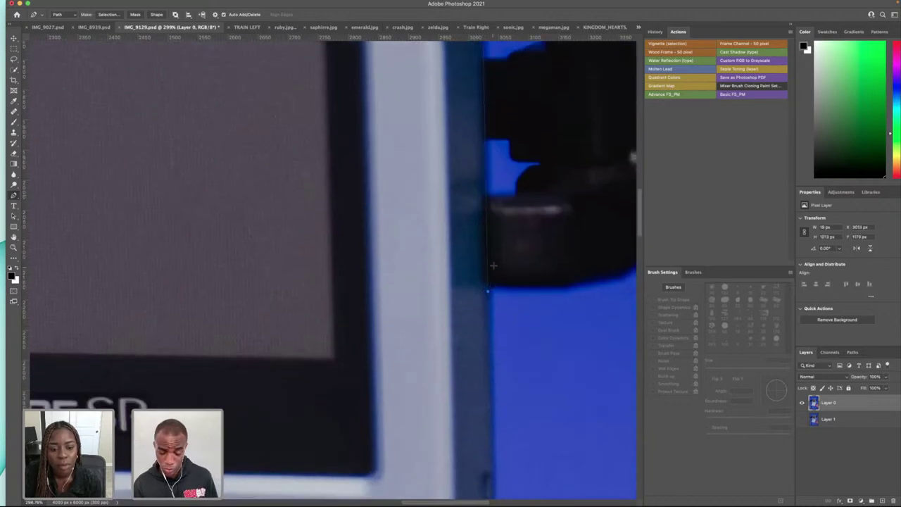
scroll(494, 265, "down", 6)
left_click(493, 230)
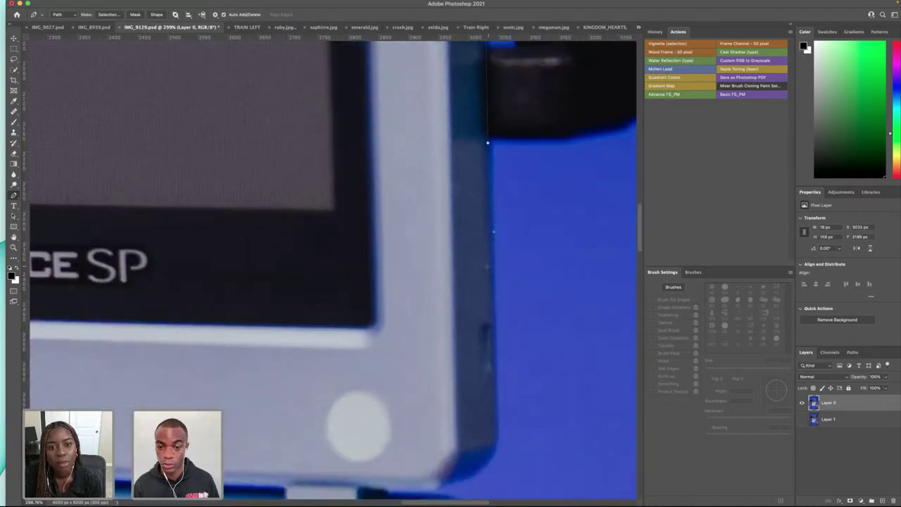
- Redo the last anchor and extend the path down the screen half's right edge to the start of its lower-right corner
key("super+z")
left_click_drag(493, 230, 493, 241)
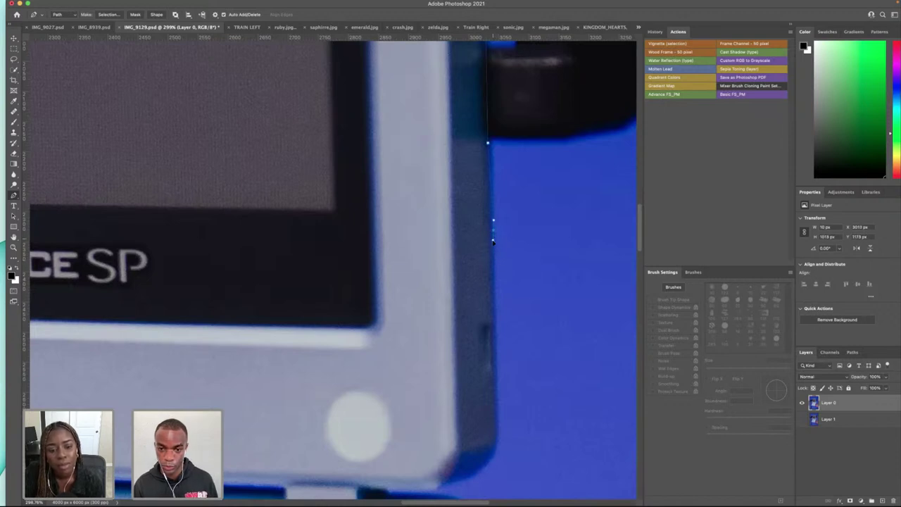
left_click(493, 247)
scroll(492, 247, "down", 5)
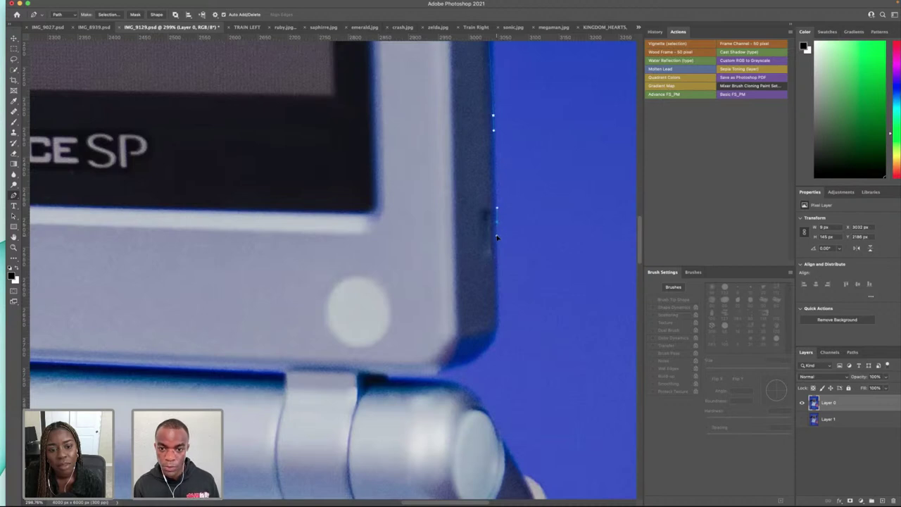
left_click_drag(495, 250, 496, 257)
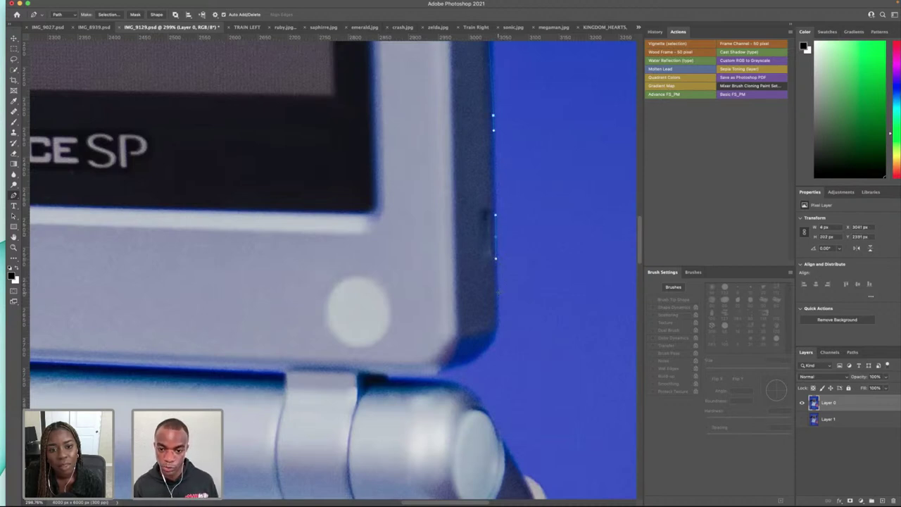
left_click_drag(498, 306, 499, 325)
key("super+z")
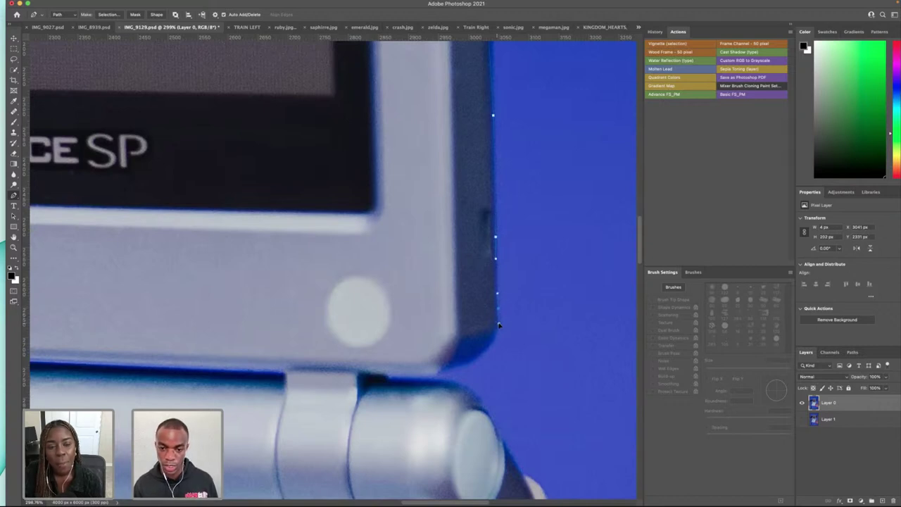
scroll(498, 325, "down", 3)
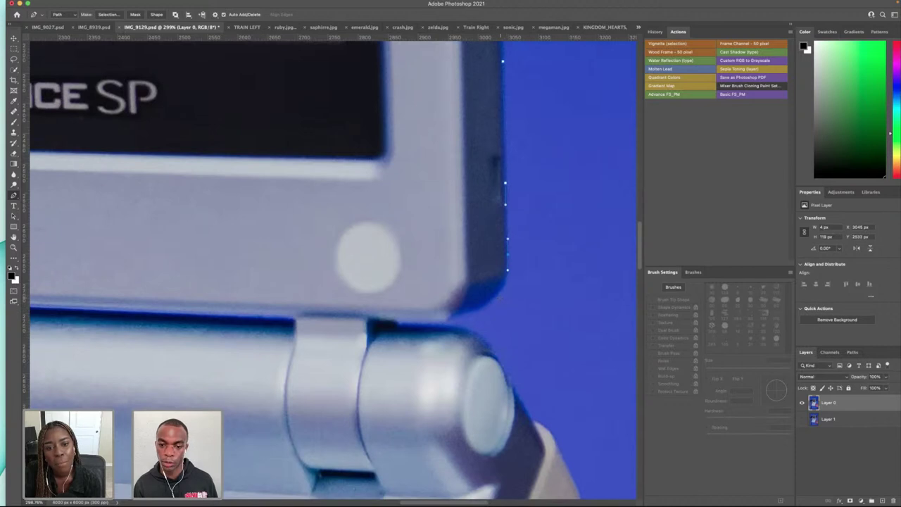
- Curve the path around the screen half's lower-right corner and into the narrow gap above the hinge
left_click(490, 302)
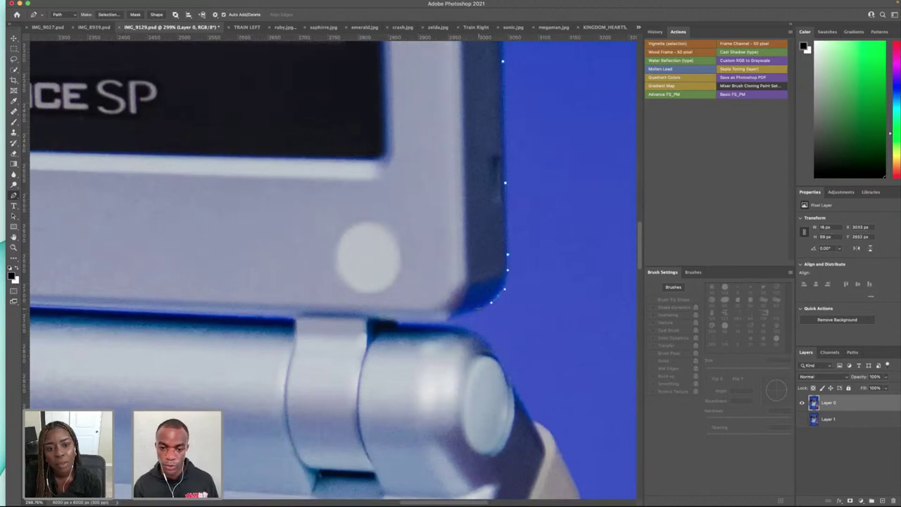
left_click(474, 310)
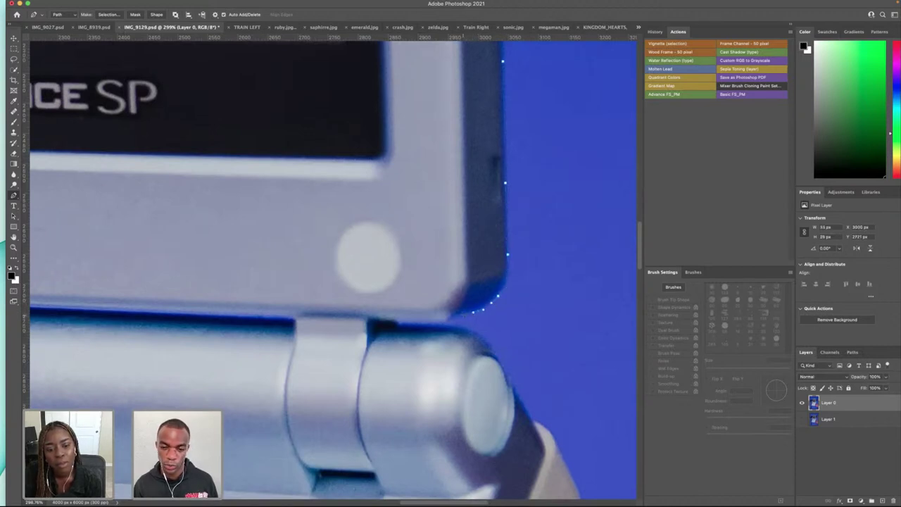
left_click(458, 317)
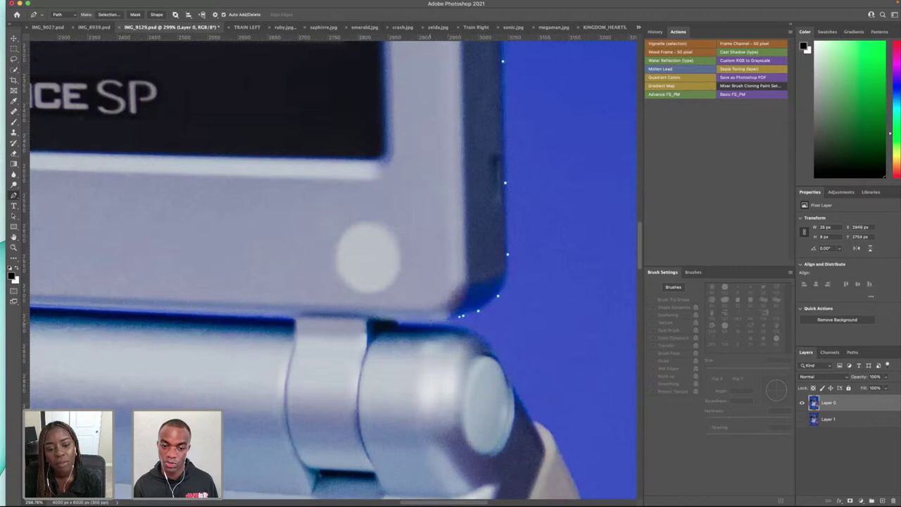
left_click(410, 324)
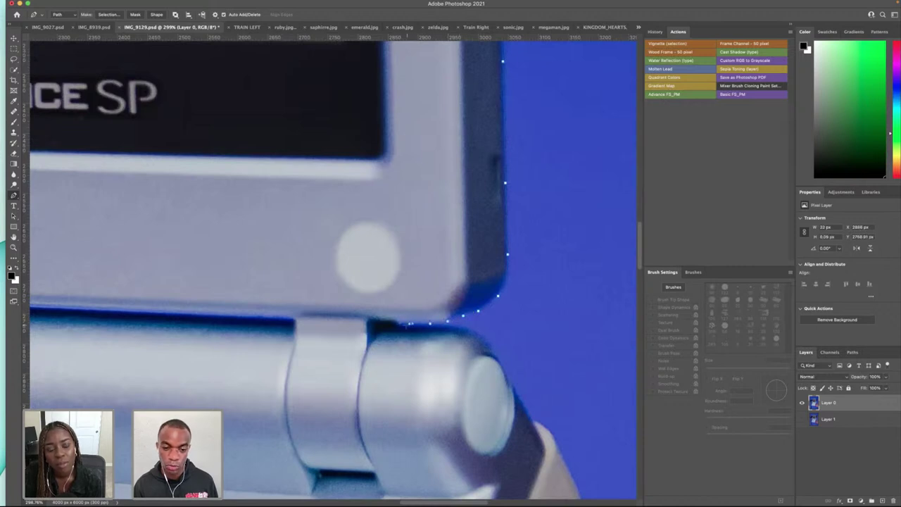
- Trace the path over the rounded right end of the hinge and down to the top of the tan shoulder button
left_click(473, 332)
scroll(473, 332, "down", 3)
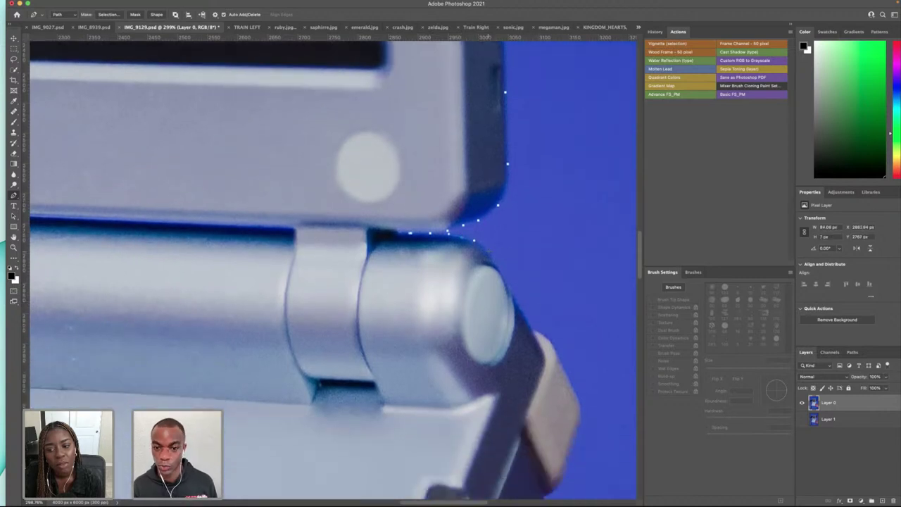
left_click(493, 258)
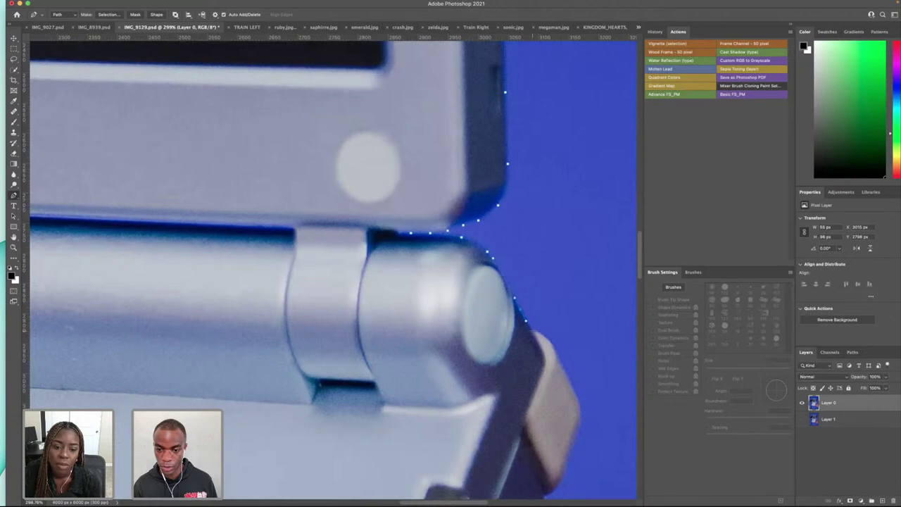
left_click(533, 331)
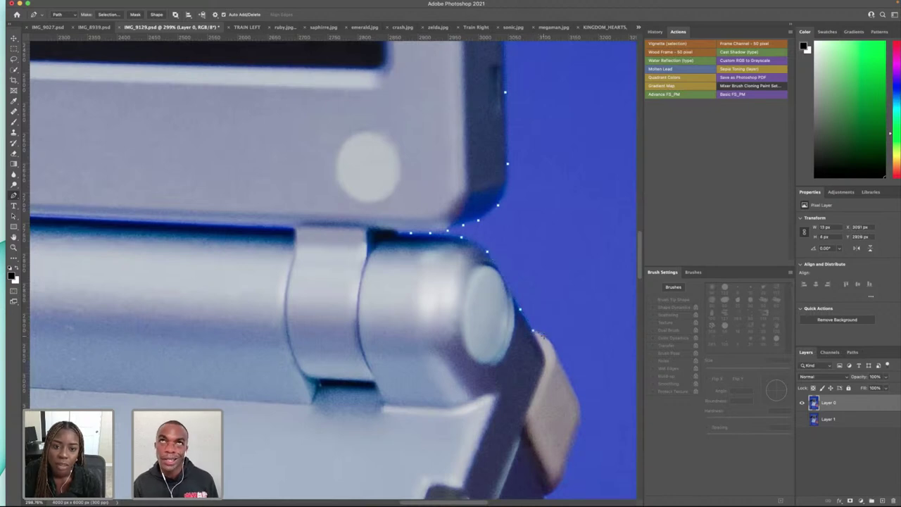
- Trace the path around the outer edge of the tan shoulder button to its lower tip
scroll(542, 336, "down", 3)
left_click(533, 249)
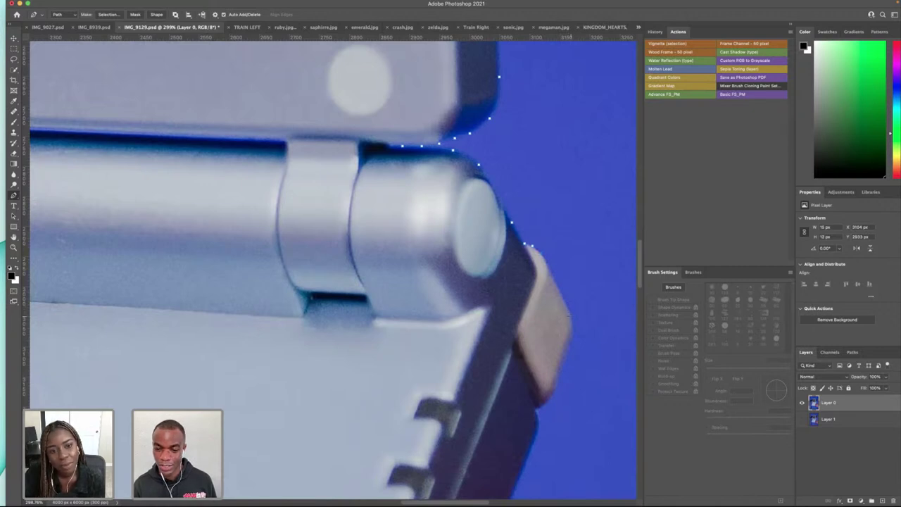
left_click(540, 253)
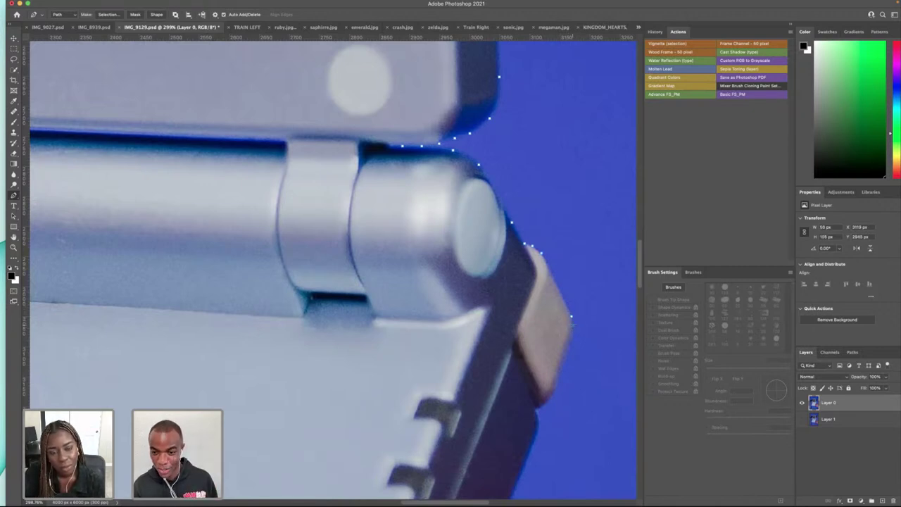
left_click(573, 324)
scroll(576, 327, "down", 1)
left_click(582, 304)
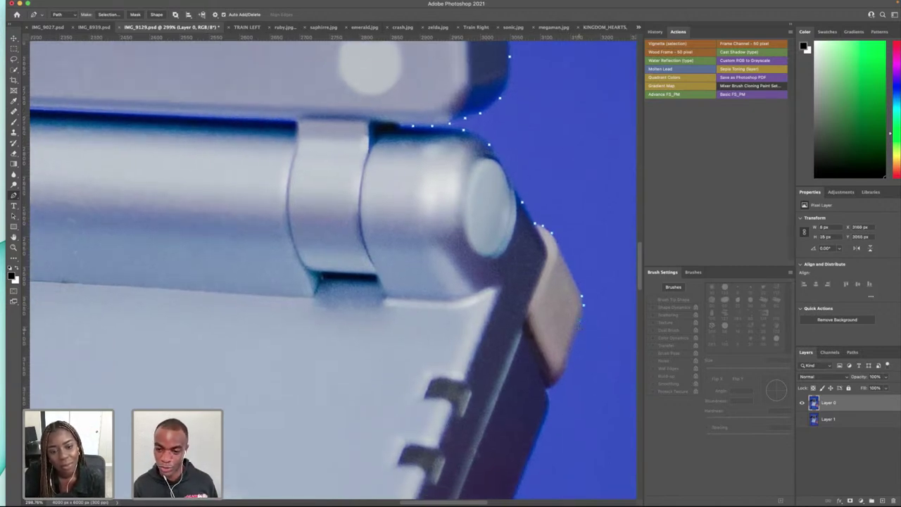
scroll(307, 273, "down", 1)
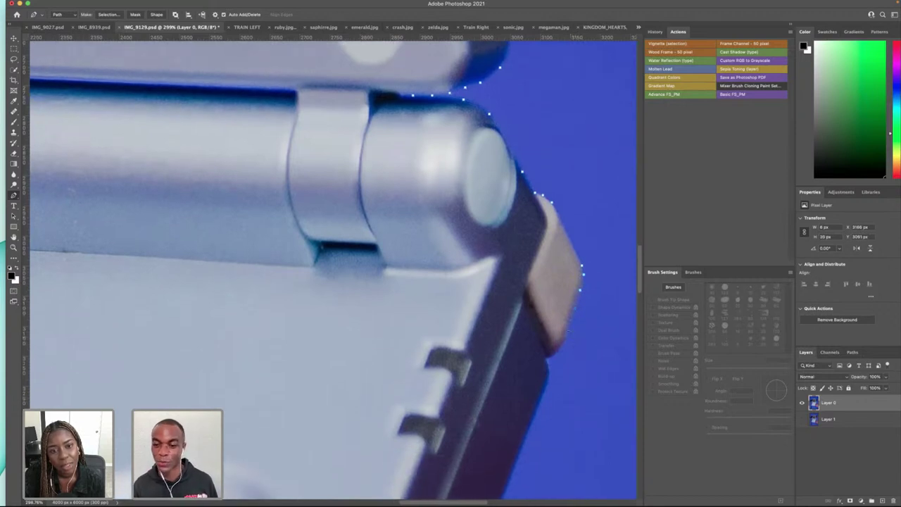
left_click(574, 308)
left_click(565, 339)
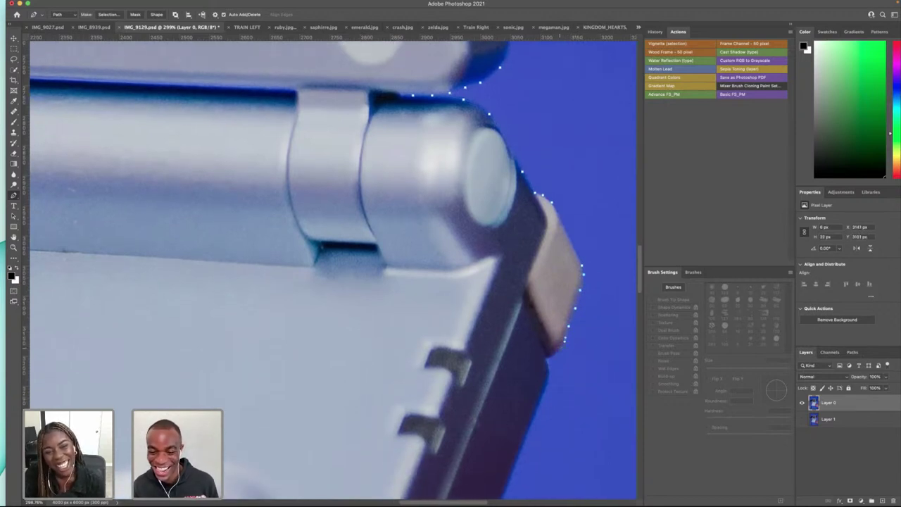
left_click(546, 359)
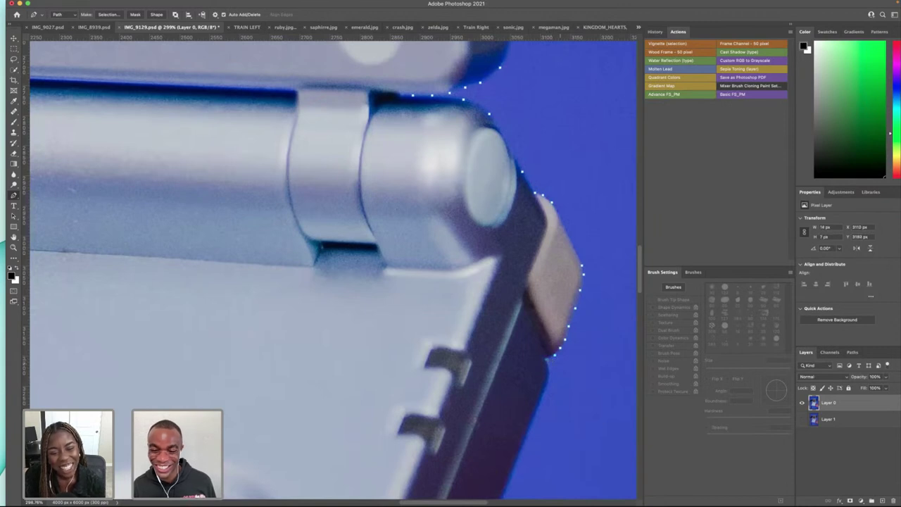
- Continue the path from below the shoulder button down the dark side of the lower half toward the upper finger
left_click(547, 360)
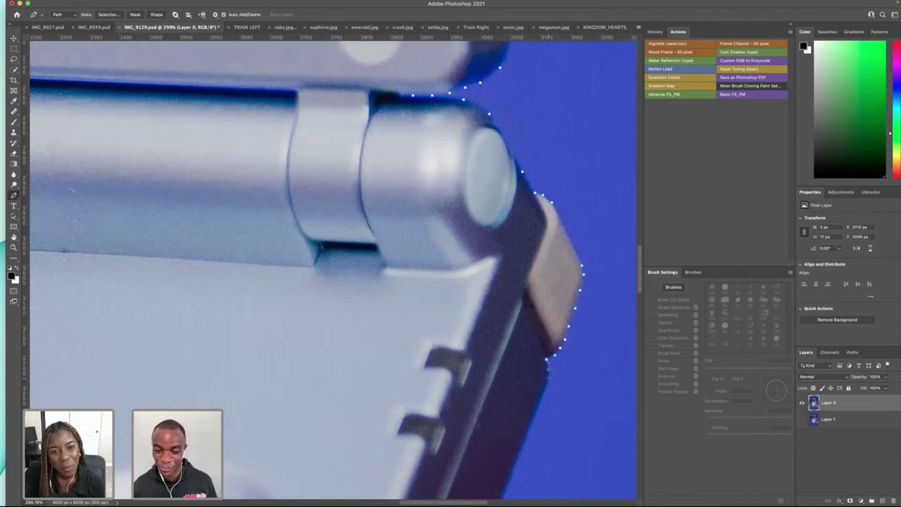
key("super+z")
left_click(550, 371)
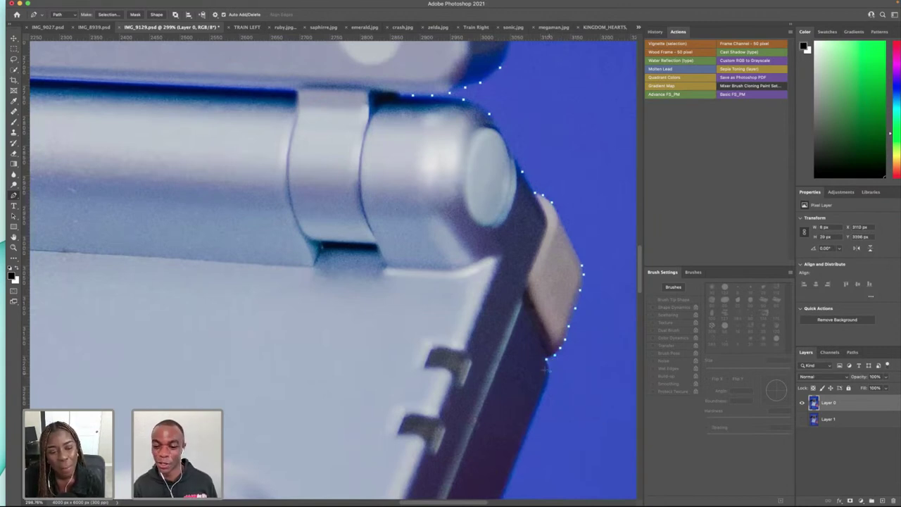
scroll(556, 371, "down", 4)
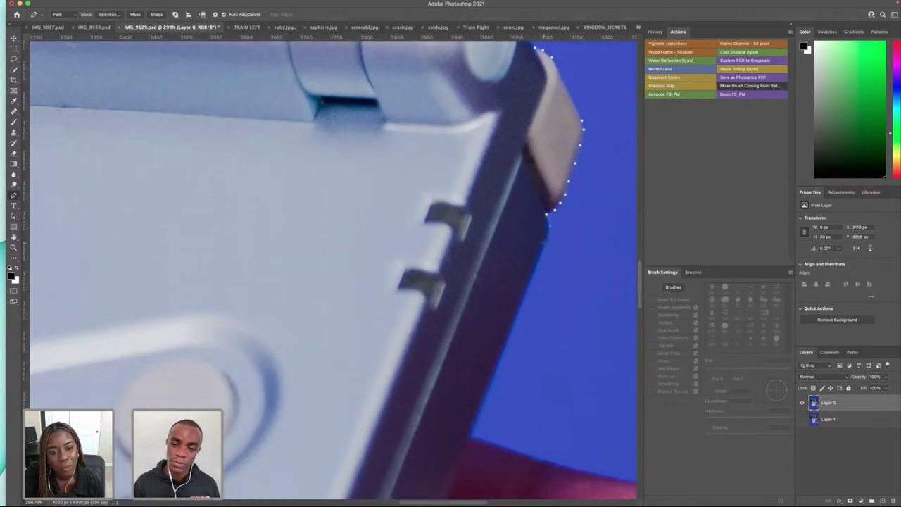
left_click(537, 258)
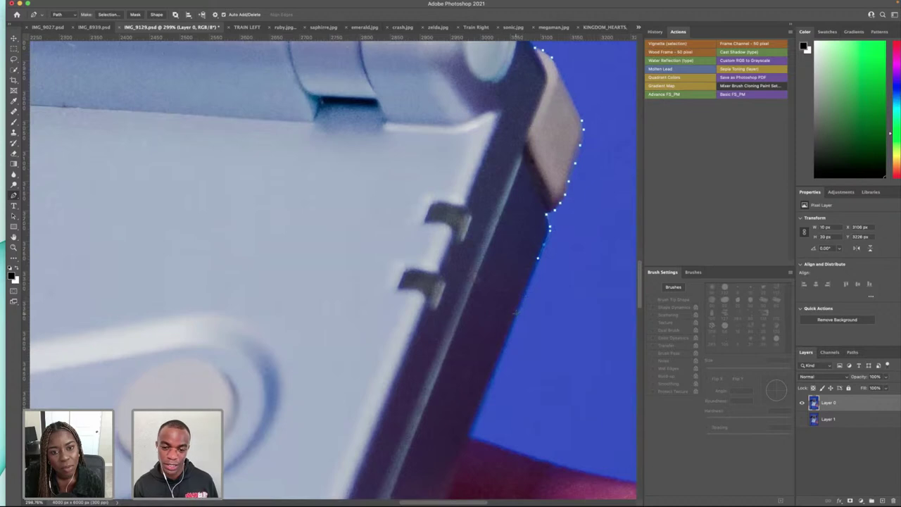
left_click(513, 313)
scroll(507, 267, "down", 10)
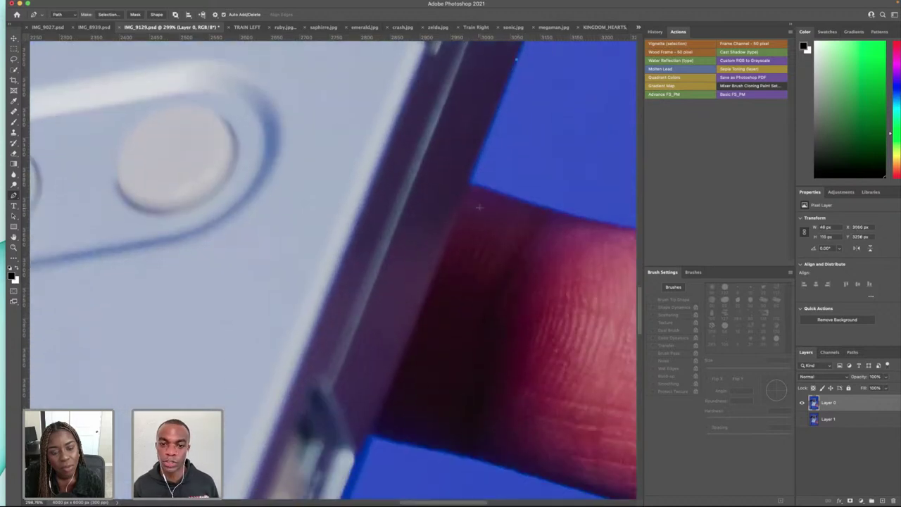
- Extend the path along the dark side of the lower half where it meets the upper finger
left_click(462, 202)
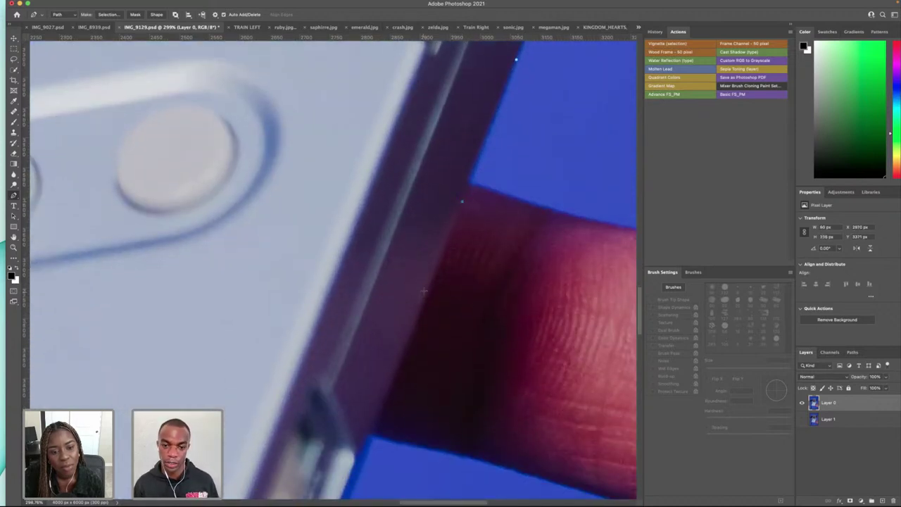
scroll(424, 291, "down", 4)
left_click(398, 267)
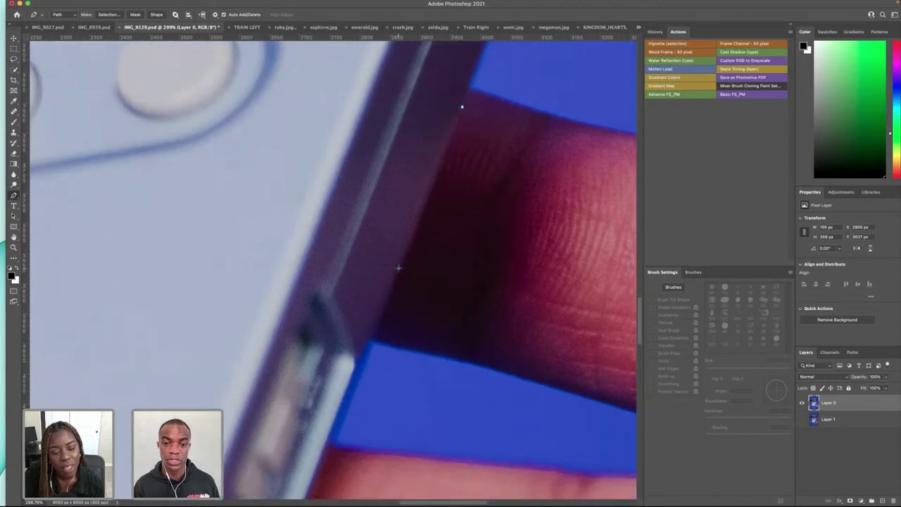
scroll(398, 268, "down", 7)
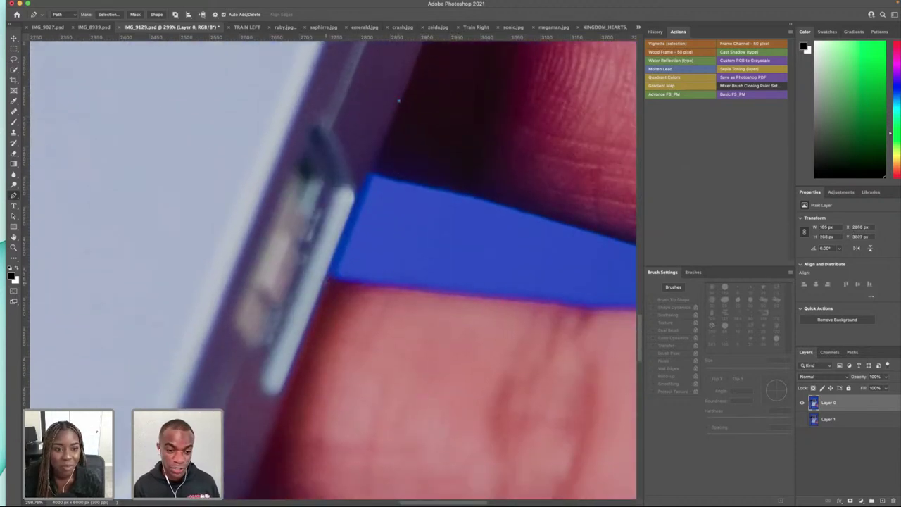
left_click(328, 287)
scroll(325, 289, "down", 1)
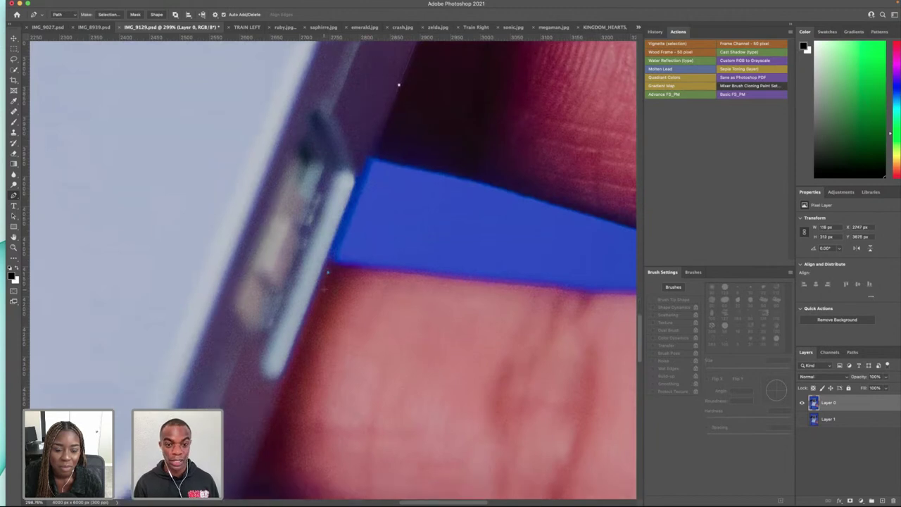
scroll(327, 280, "down", 4)
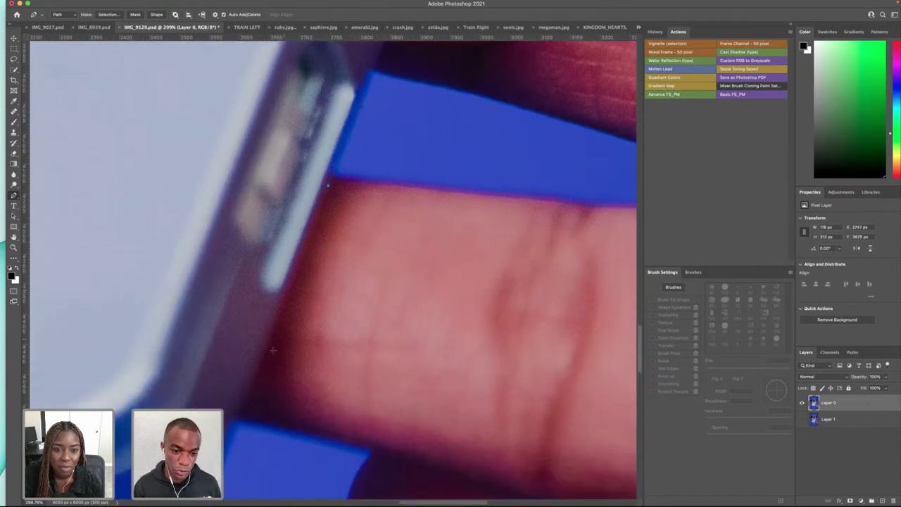
left_click(258, 372)
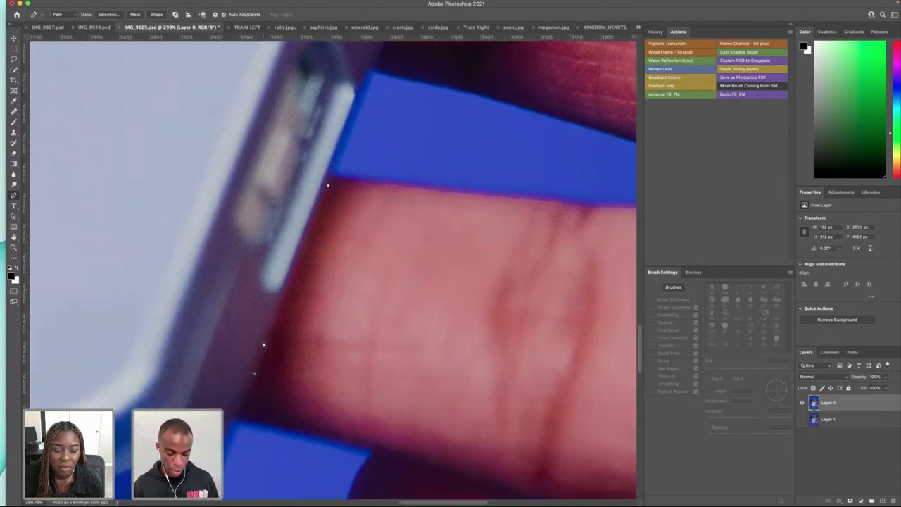
key("super+z")
key("super+z")
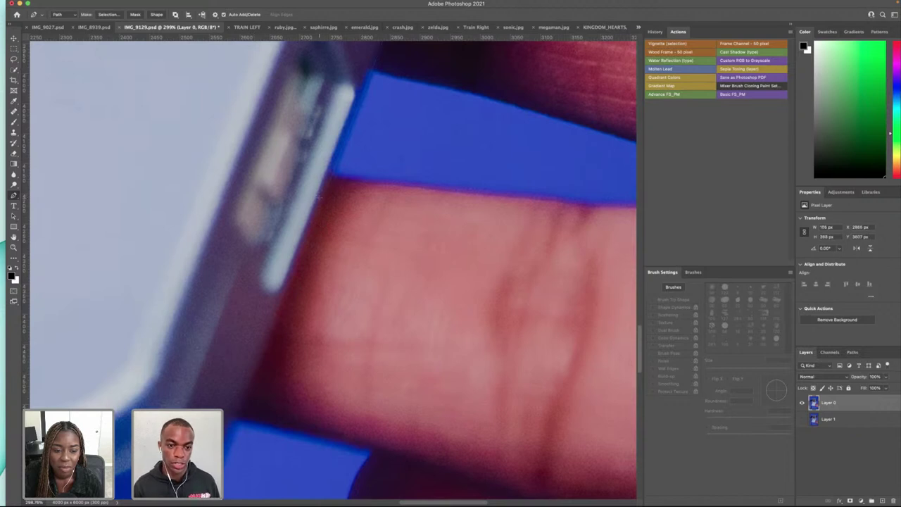
- Trace the path from below the upper finger around the rounded lower corner of the body to its underside
scroll(318, 198, "down", 8)
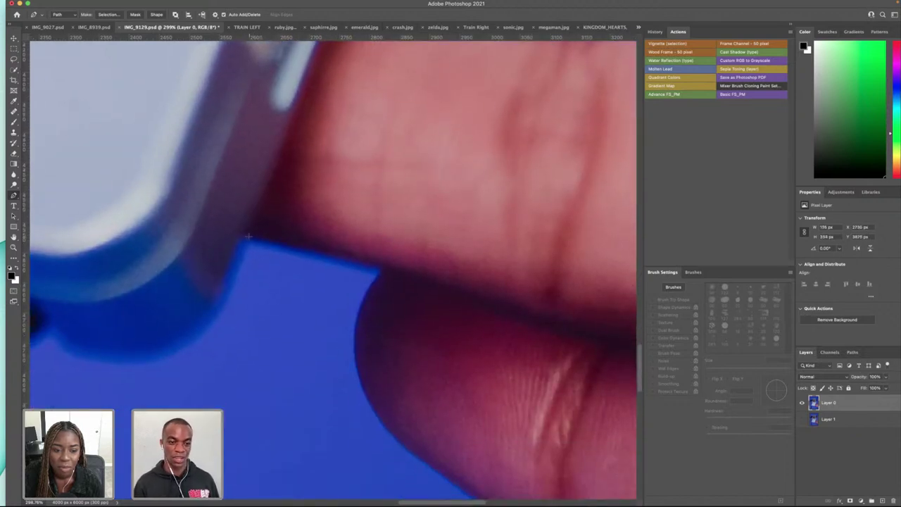
left_click_drag(224, 289, 304, 263)
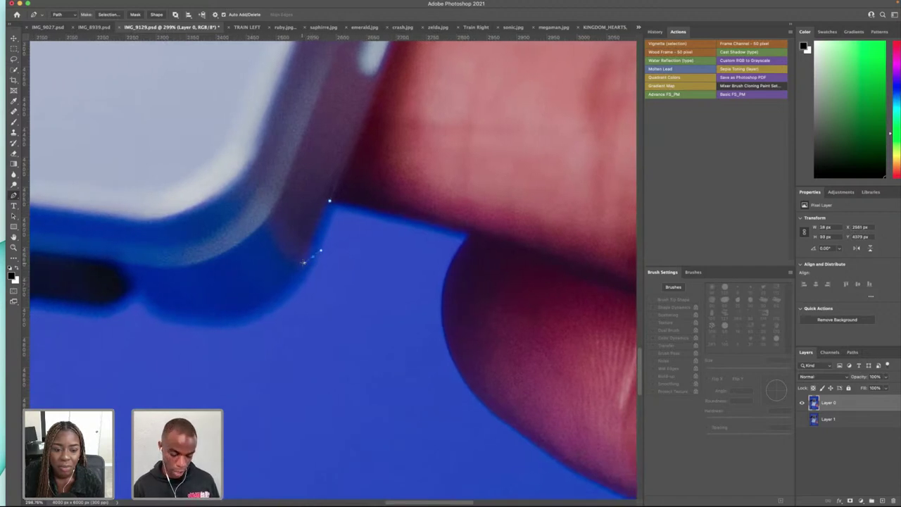
key("super+z")
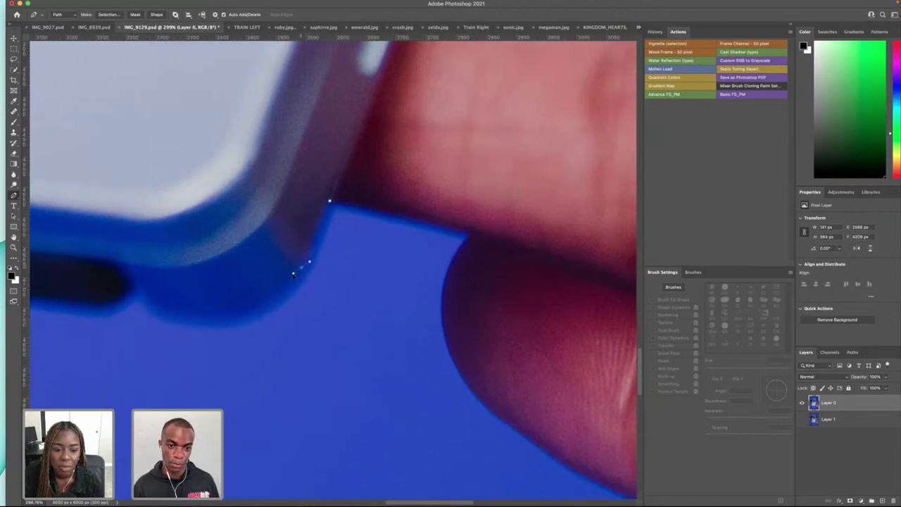
left_click_drag(294, 274, 292, 279)
key("super+z")
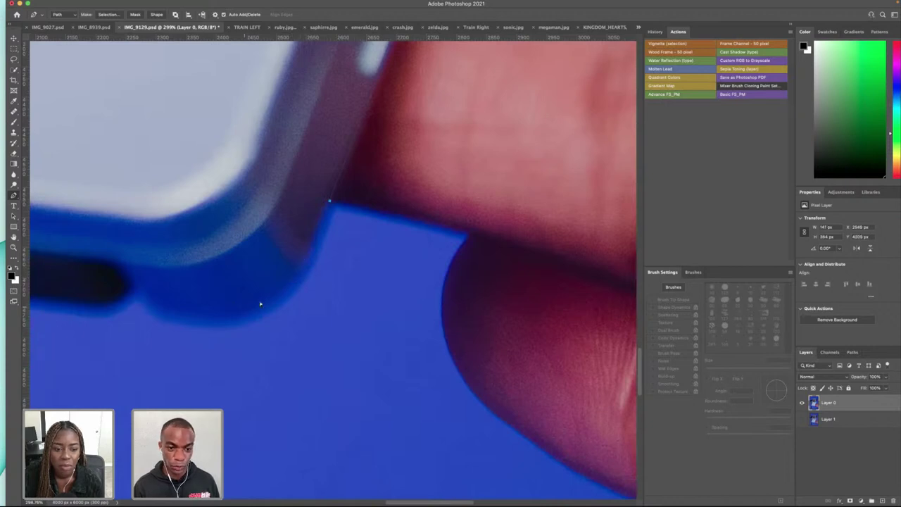
left_click_drag(259, 304, 435, 305)
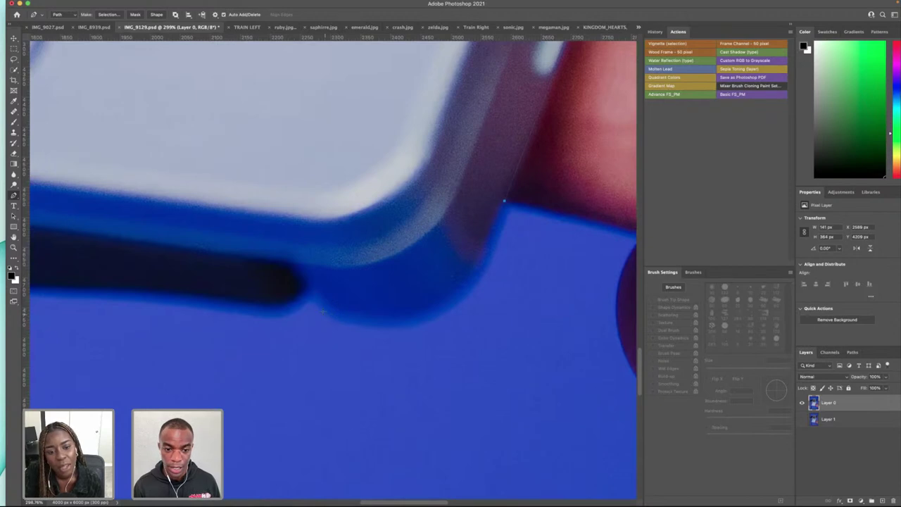
left_click_drag(323, 311, 308, 306)
key("super+z")
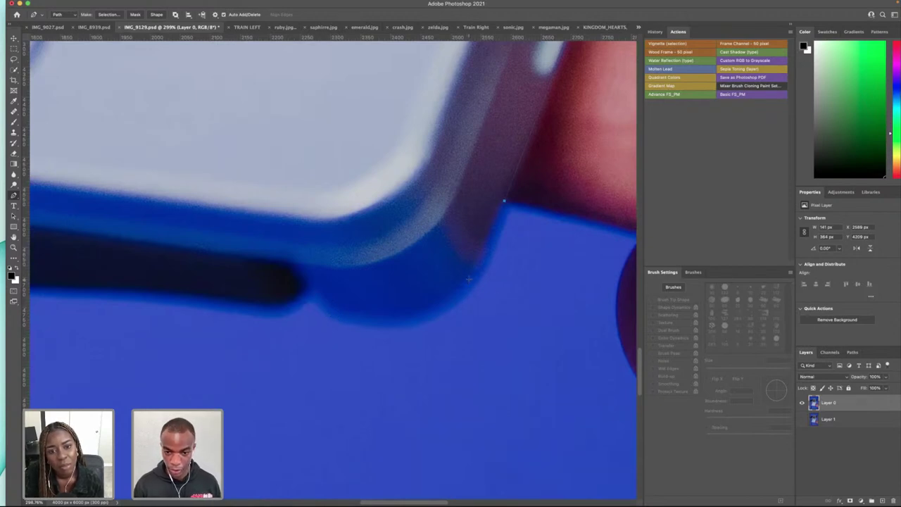
left_click_drag(468, 279, 456, 291)
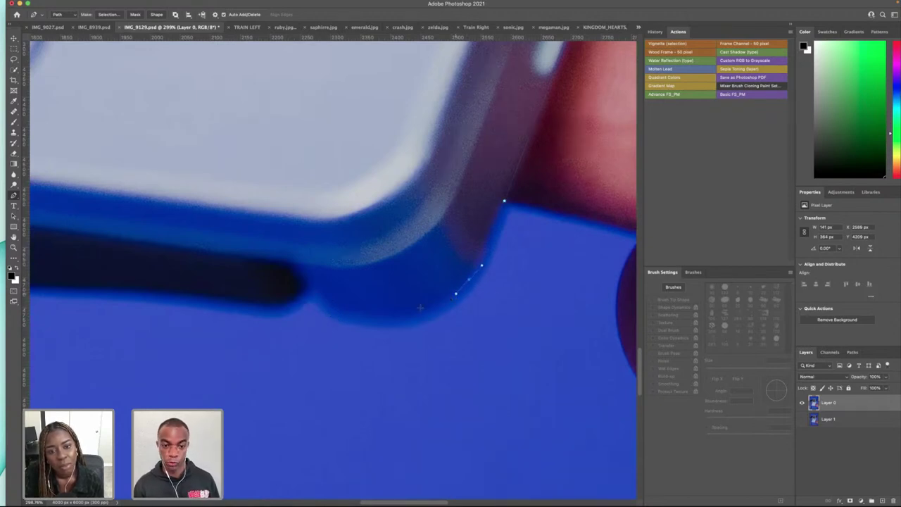
left_click_drag(370, 326, 342, 324)
- Continue the path past the notch and along the lower edge of the dark strip on the body's underside
scroll(326, 316, "left", 6)
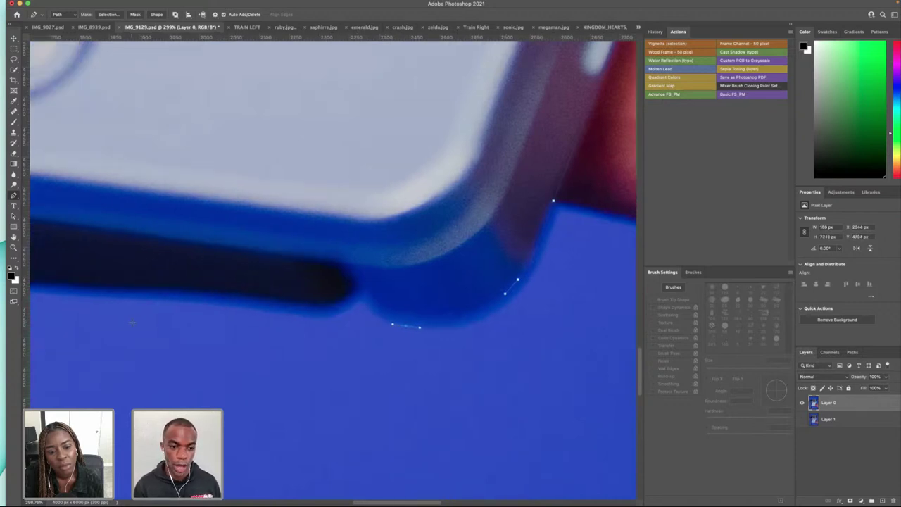
left_click(418, 303)
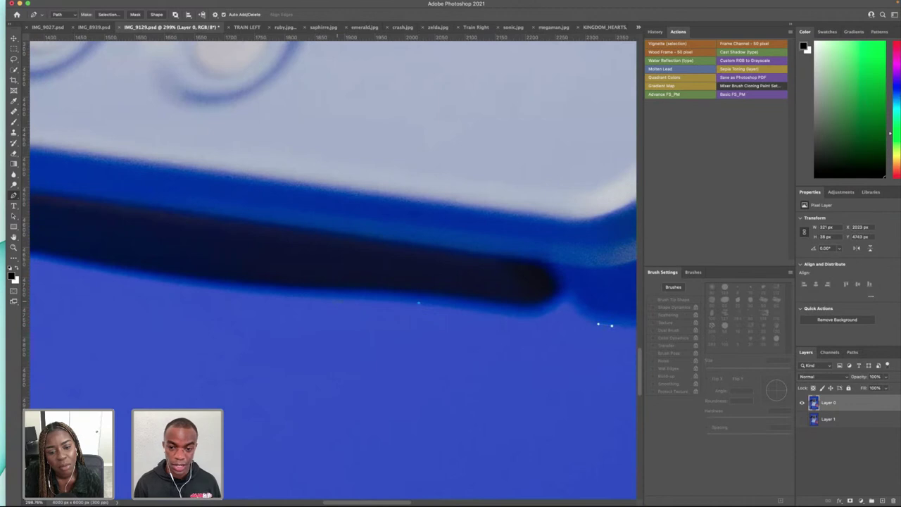
key("super+z")
left_click(507, 304)
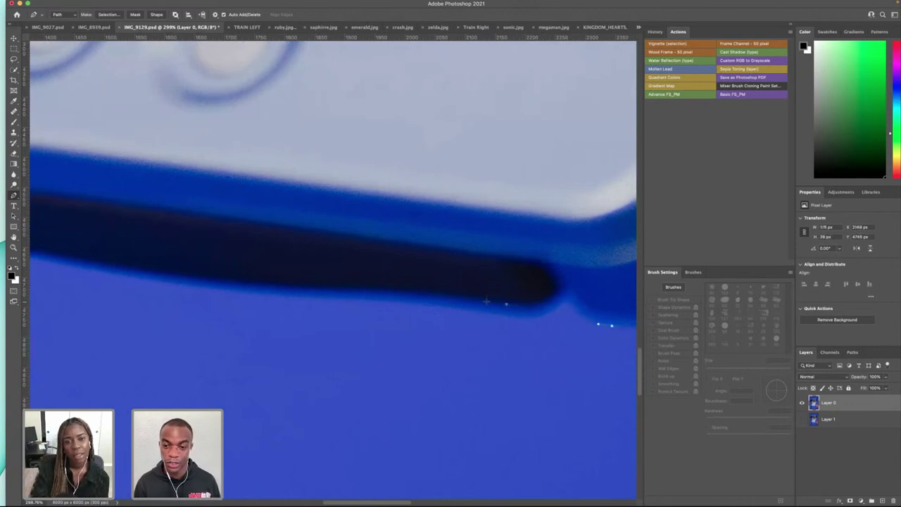
left_click(341, 287)
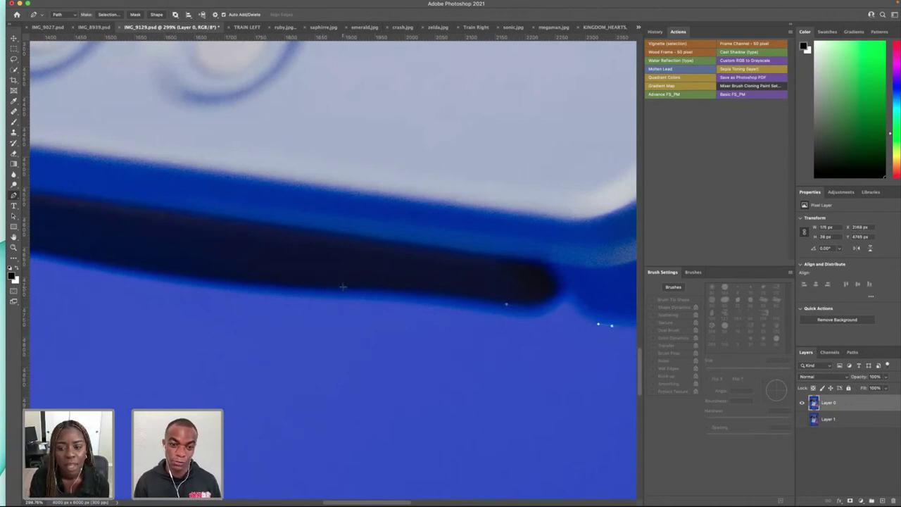
key("super+z")
left_click_drag(391, 289, 360, 290)
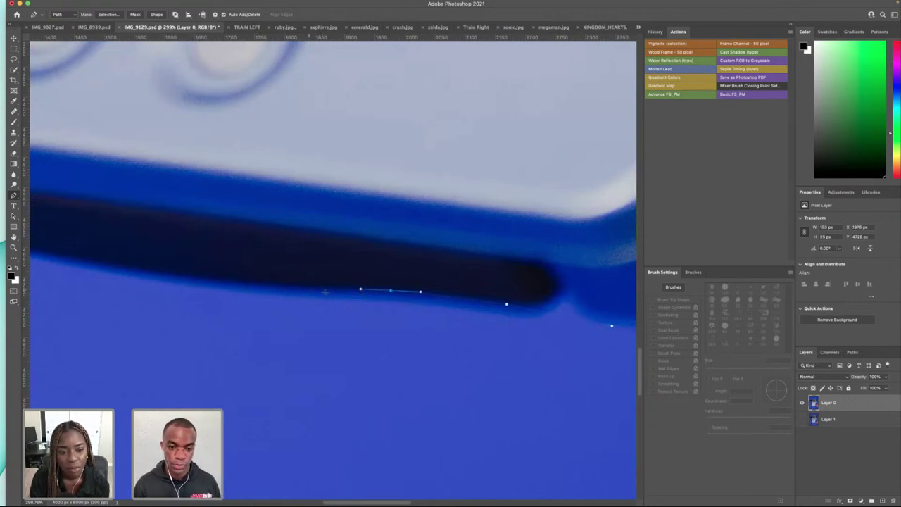
left_click_drag(266, 283, 239, 284)
- Extend the path along the curved lower edge of the dark strip toward its far end near the black stand
scroll(239, 284, "left", 5)
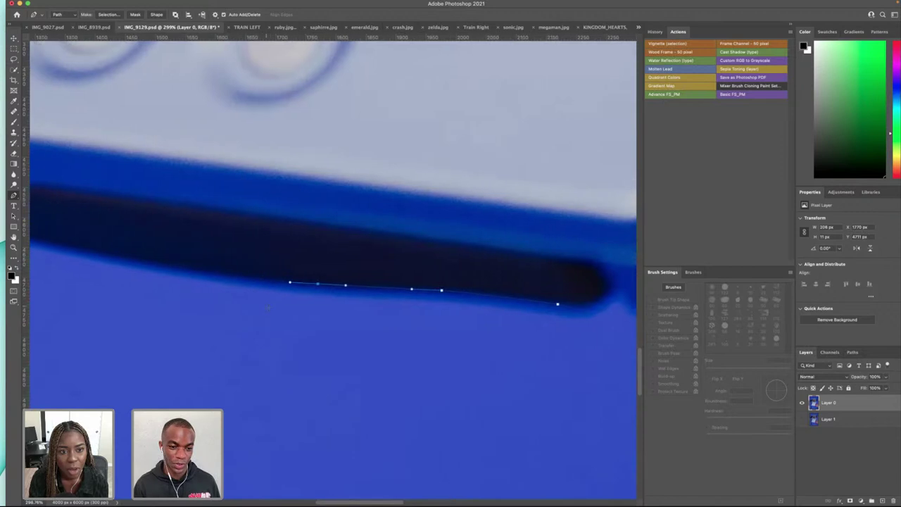
left_click_drag(291, 271, 256, 268)
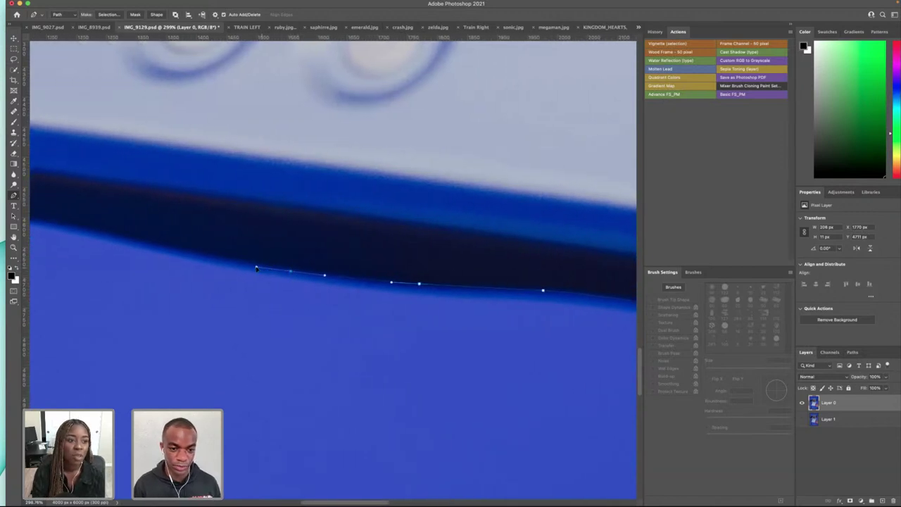
scroll(310, 250, "left", 5)
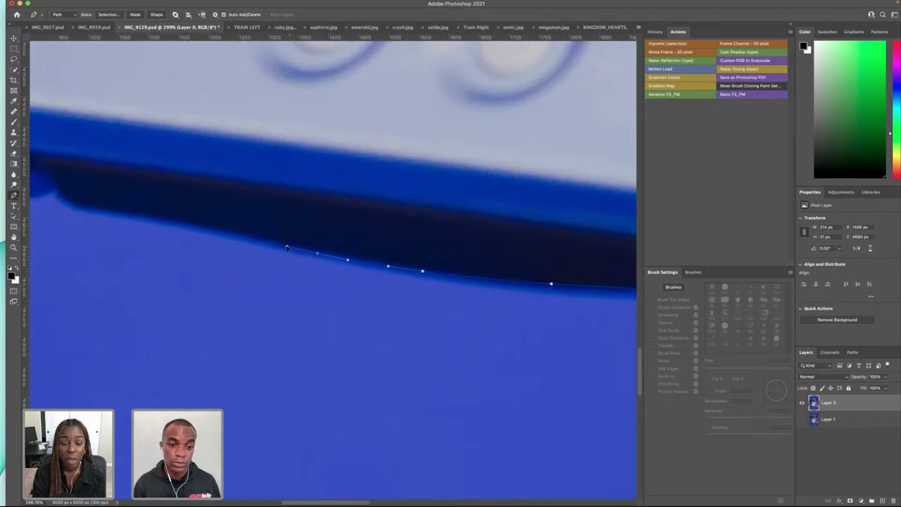
scroll(289, 246, "left", 5)
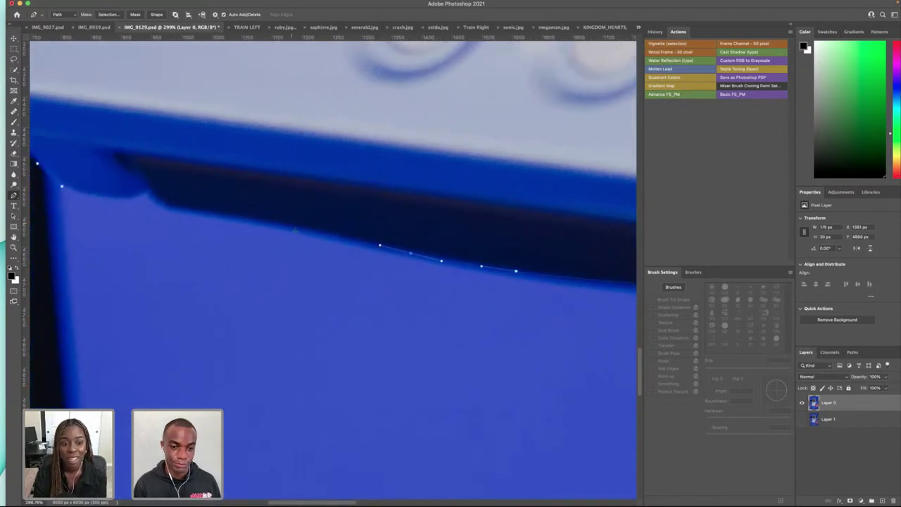
left_click_drag(297, 228, 210, 213)
key("super+z")
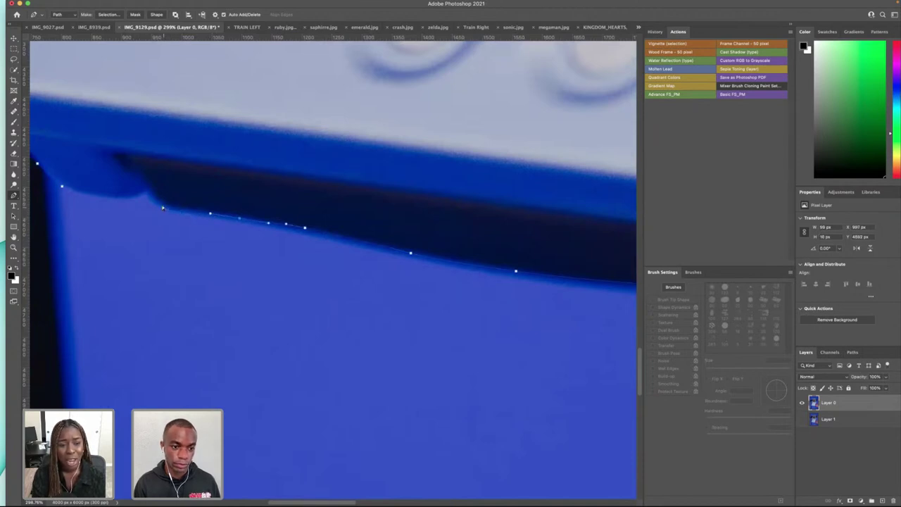
- Trace around the end of the dark strip and the adjoining blue bump, closing the path at its starting anchor
left_click_drag(156, 206, 115, 199)
left_click(147, 191)
left_click(114, 198)
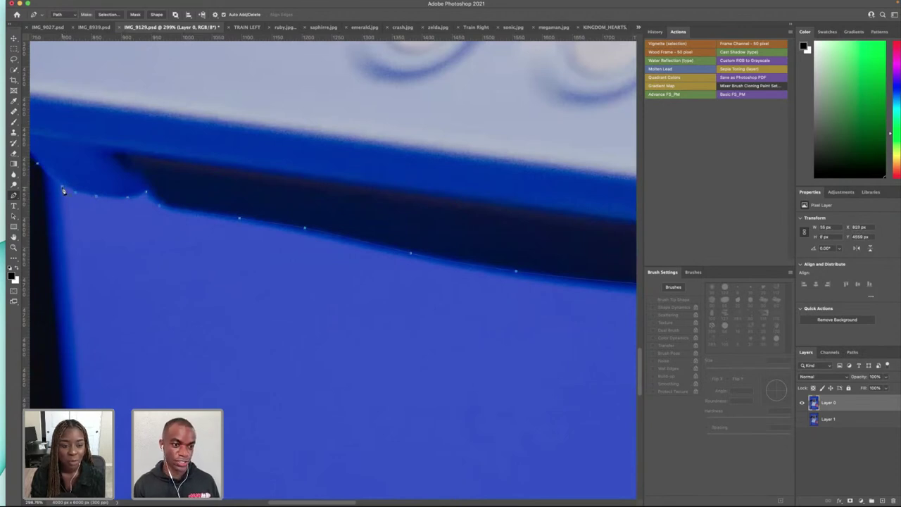
left_click(62, 187)
- Refine the path around the lower corner beside the fingers by adding an anchor and repositioning the neighbouring anchors on the edge
scroll(310, 216, "down", 10)
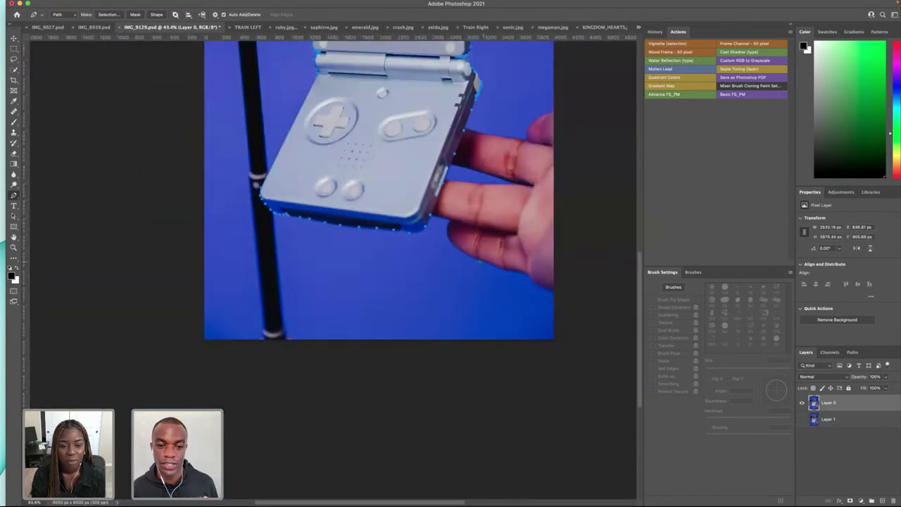
scroll(429, 238, "up", 4)
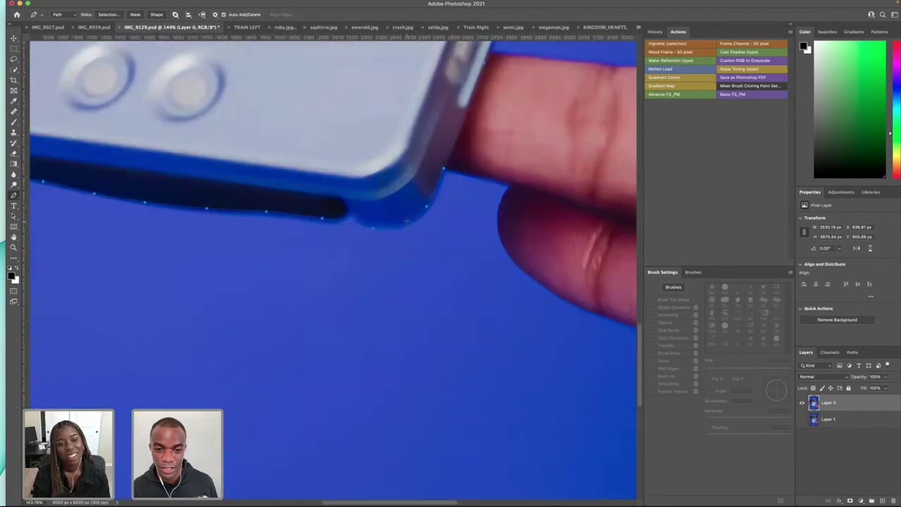
left_click_drag(404, 219, 406, 225)
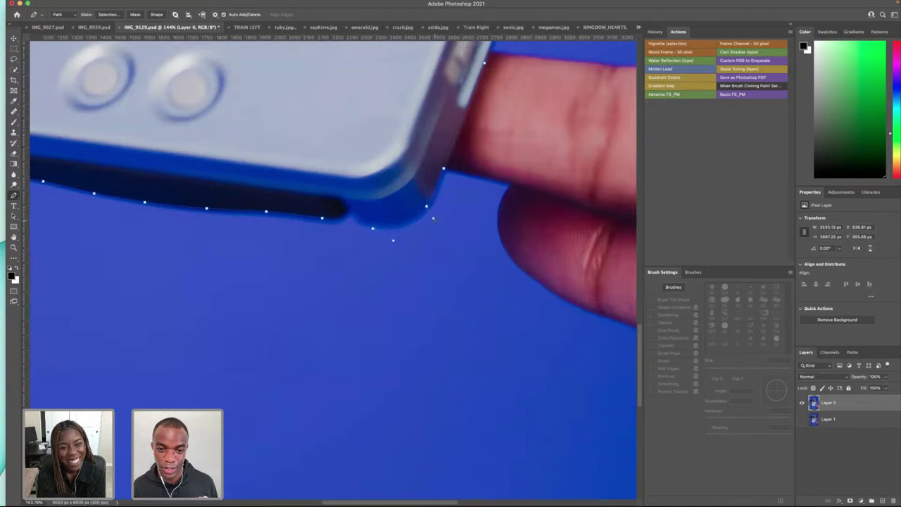
left_click(433, 218, "super")
key("super+z")
key("super+z")
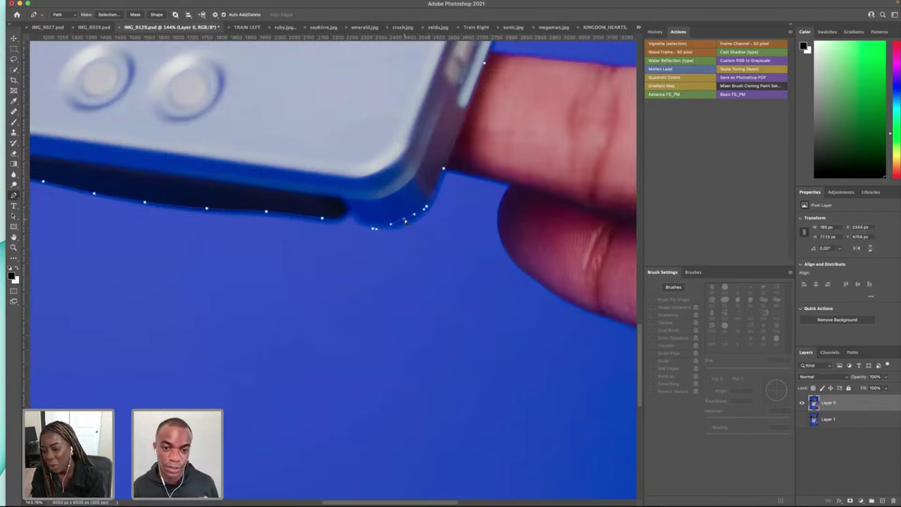
left_click_drag(405, 221, 431, 209)
left_click(437, 202, "super")
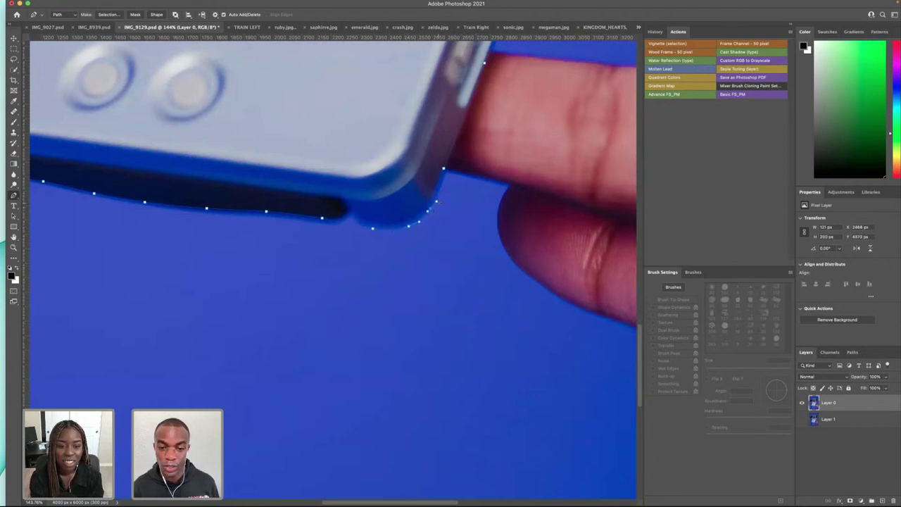
left_click(445, 169, "super")
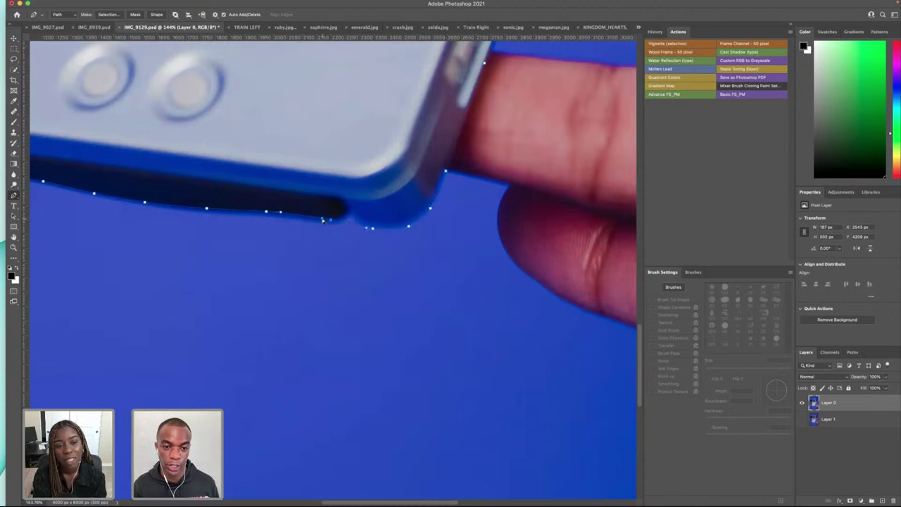
- Reshape the path between the dark strip's rounded end and the lower corner so it follows the notch
left_click_drag(322, 219, 322, 223)
left_click(343, 226)
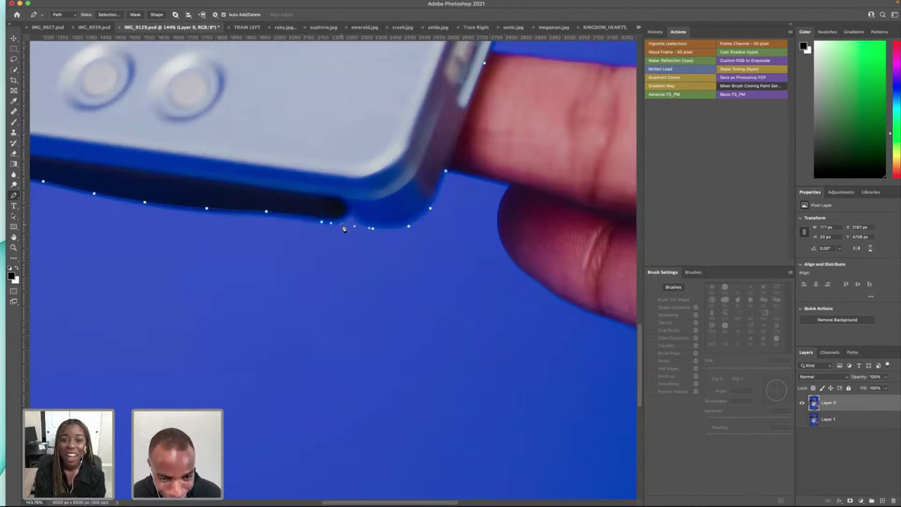
key("super+z")
left_click_drag(348, 222, 349, 225)
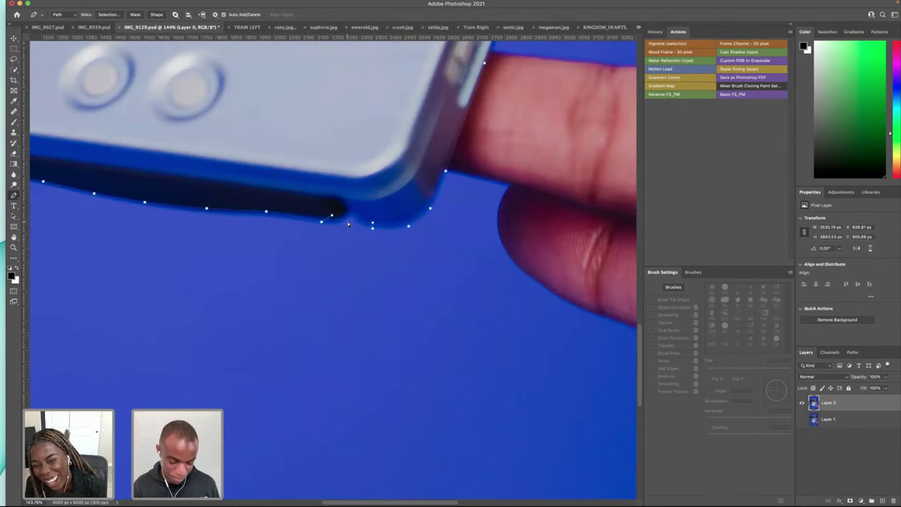
left_click(348, 226)
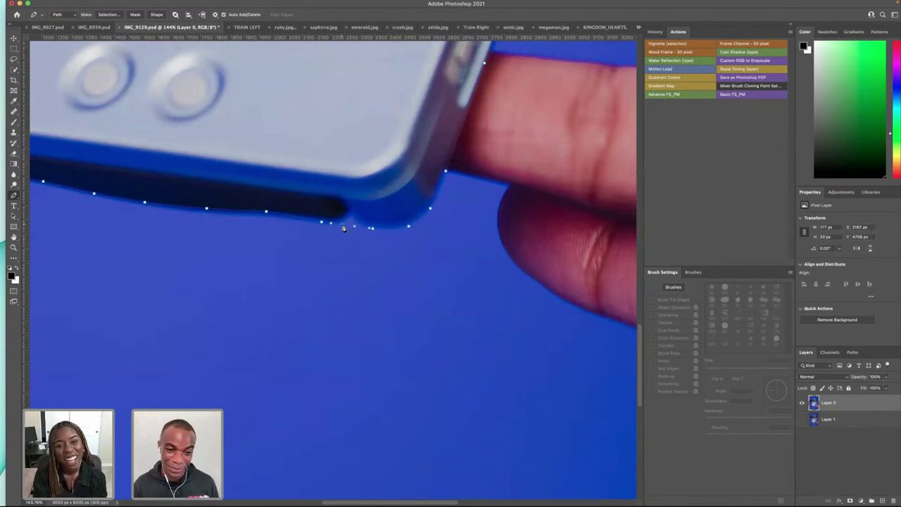
key("super+z")
left_click_drag(373, 220, 368, 214)
key("super+z")
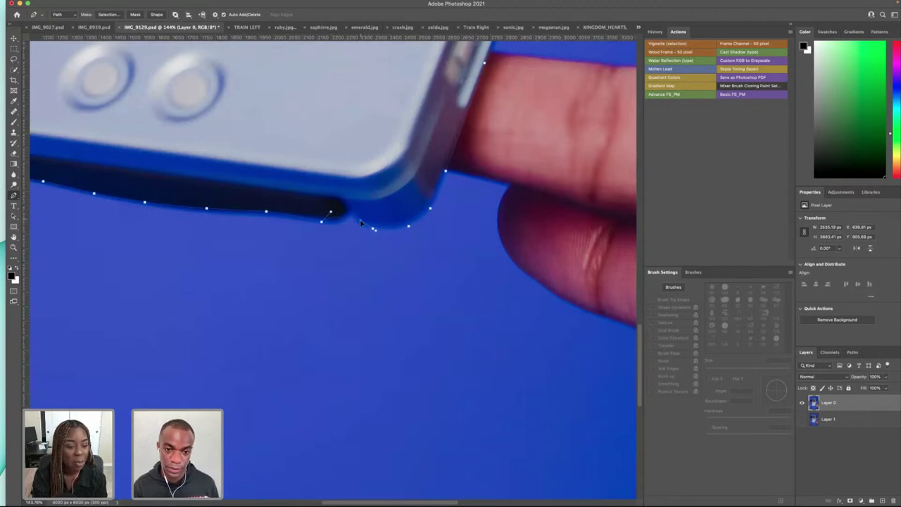
left_click_drag(331, 211, 349, 221)
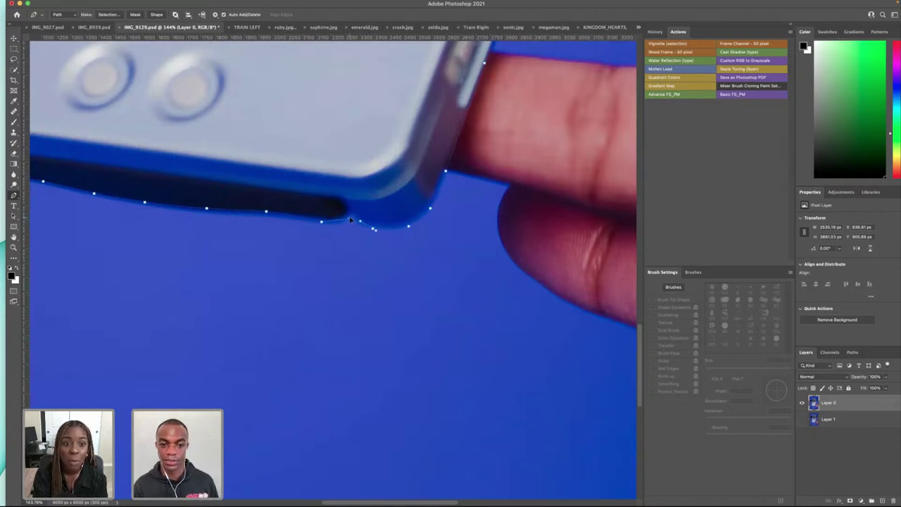
- Turn the closed Game Boy path into a new anti-aliased selection with a feather radius of 0 pixels
scroll(349, 221, "down", 10)
scroll(322, 195, "up", 6)
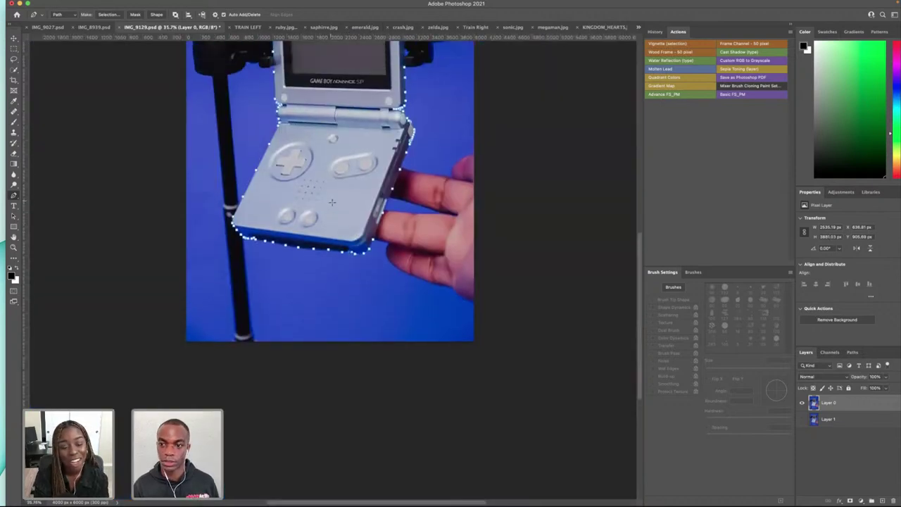
scroll(332, 208, "down", 1)
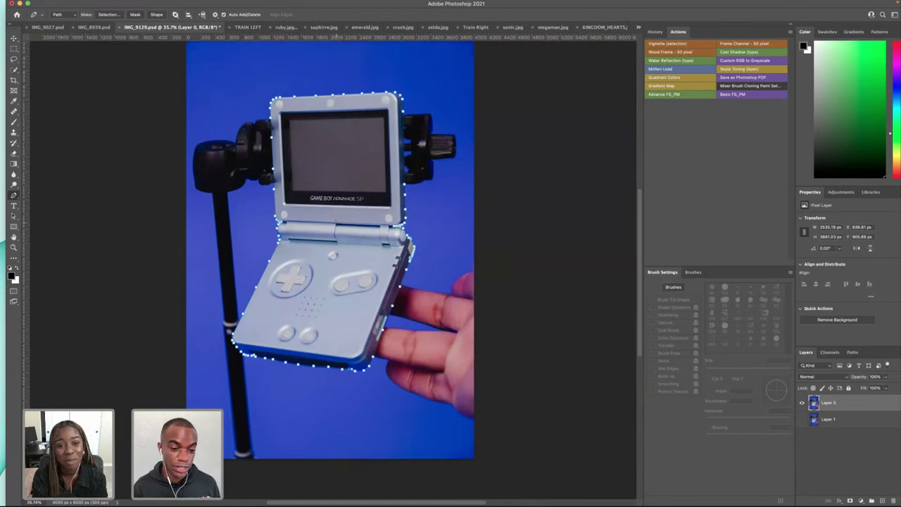
right_click(337, 228)
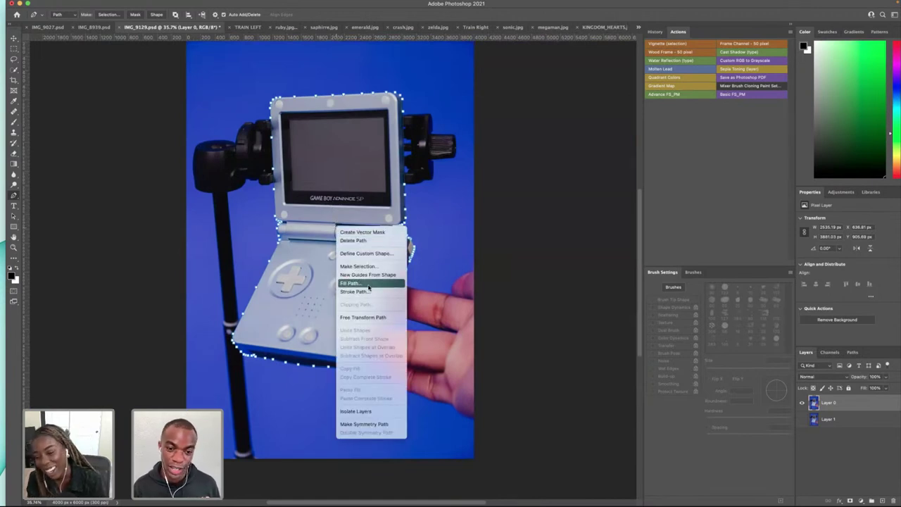
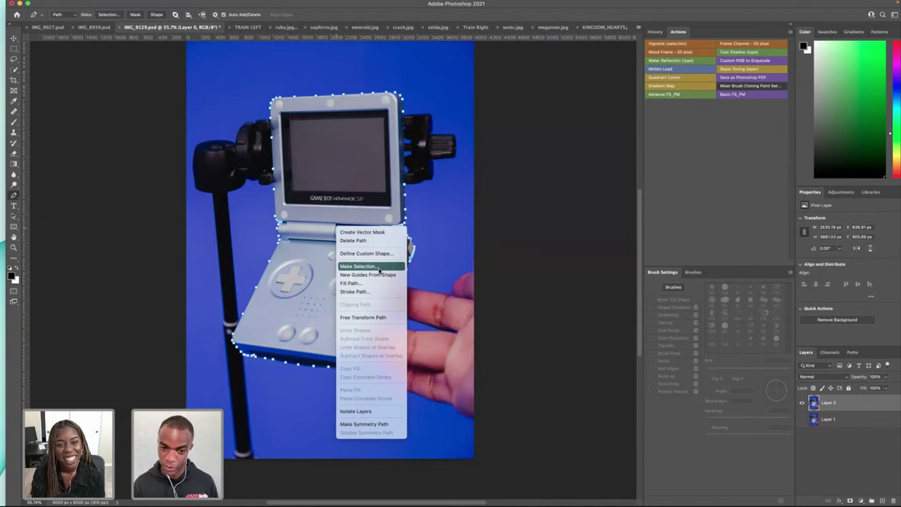
left_click(379, 267)
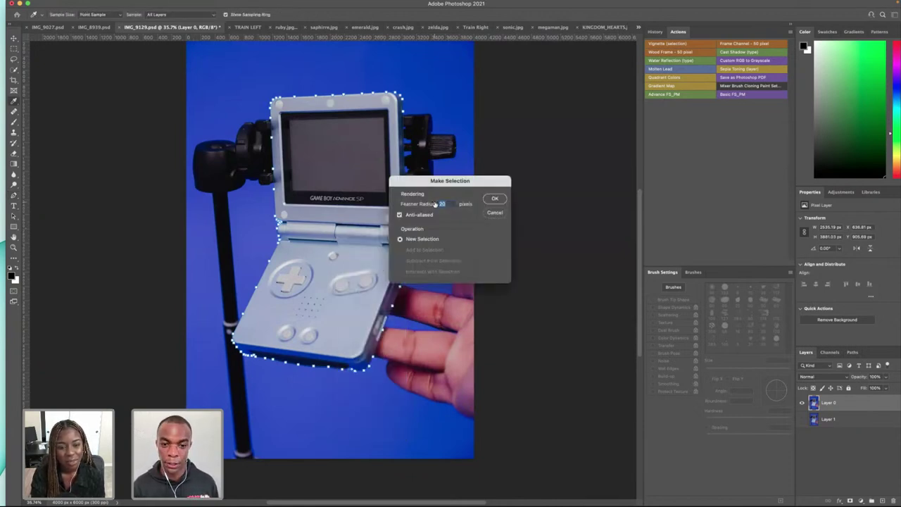
type("1")
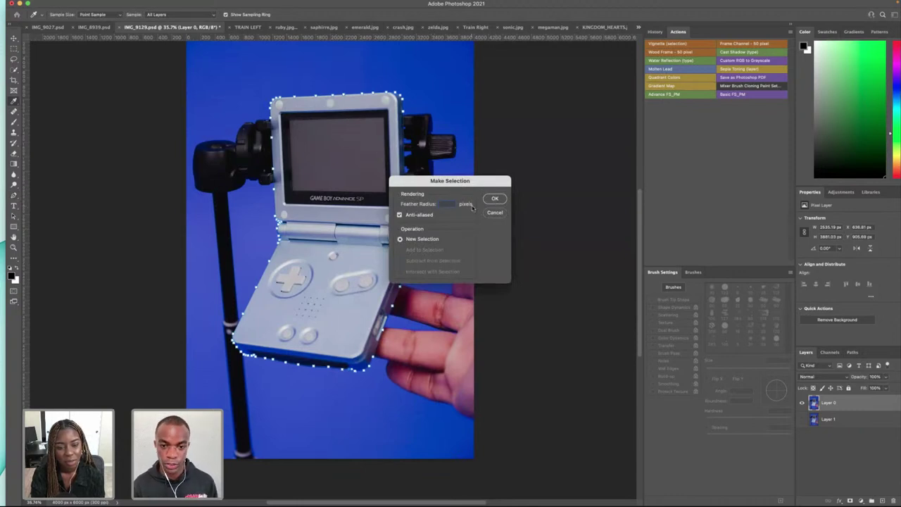
type("0")
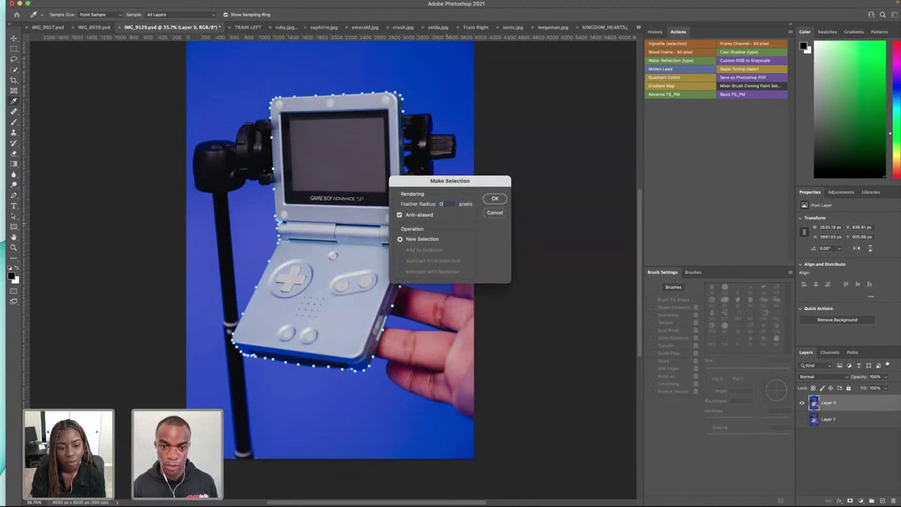
left_click(495, 199)
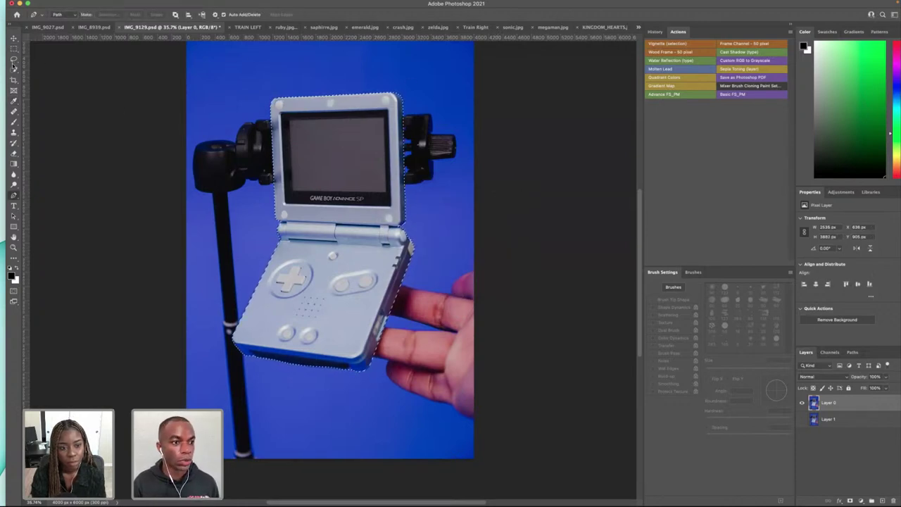
- Refine the Game Boy selection in Select and Mask with a feather of about 3.7 px
left_click(16, 51)
left_click(331, 14)
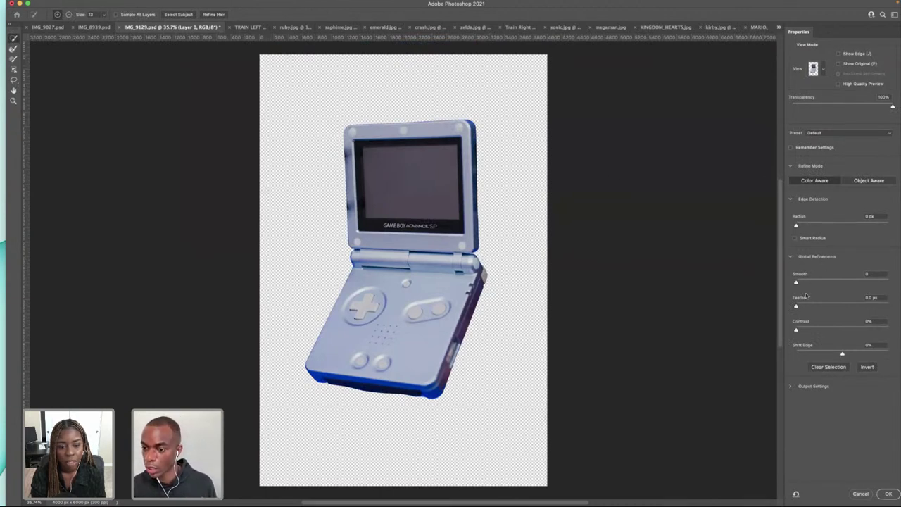
left_click_drag(798, 307, 809, 307)
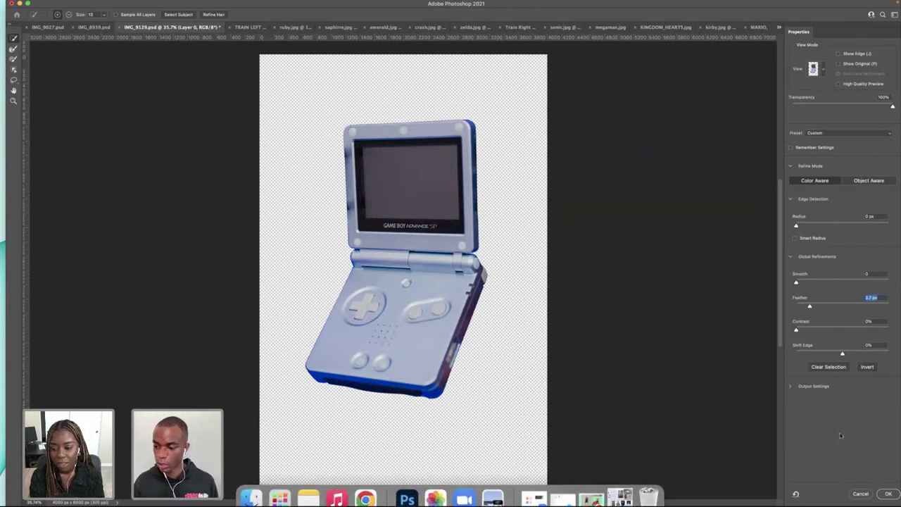
left_click(881, 494)
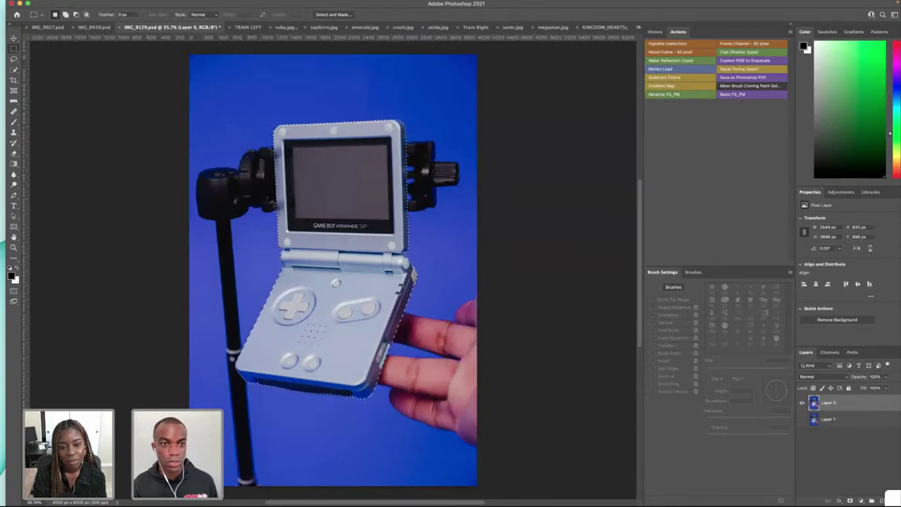
- Invert the selection, delete the blue background, stand and fingers around the Game Boy, and clear the selection
left_click(163, 4)
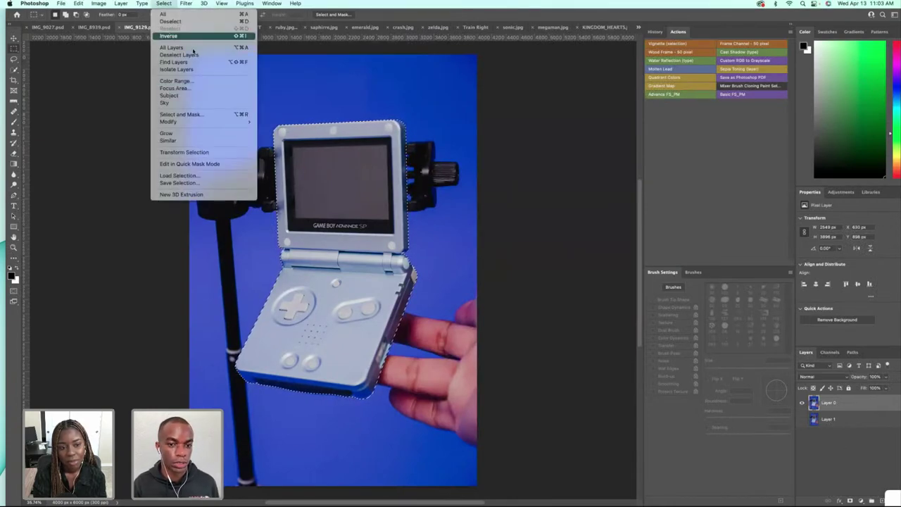
left_click(170, 35)
key("Delete")
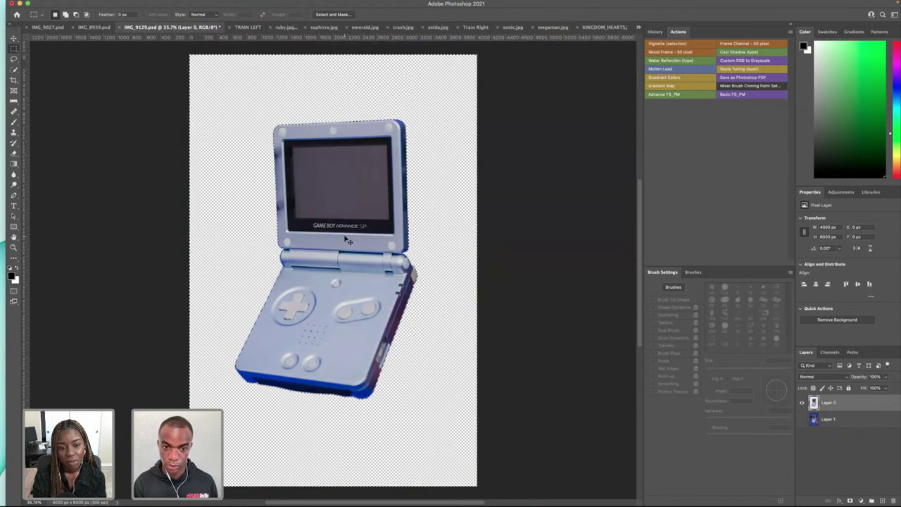
key("super+d")
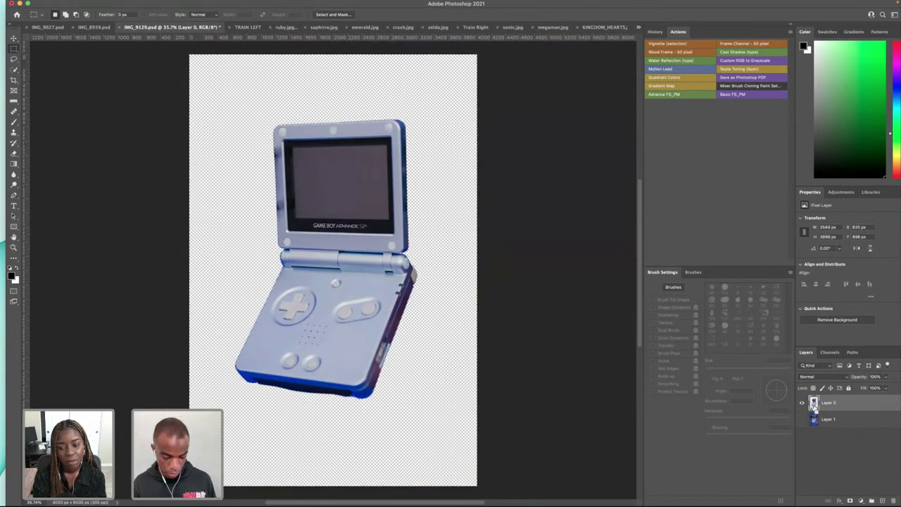
- Switch to the IMG_9027.psd composite and paste the Game Boy cutout into it
left_click(638, 27)
left_click(668, 29)
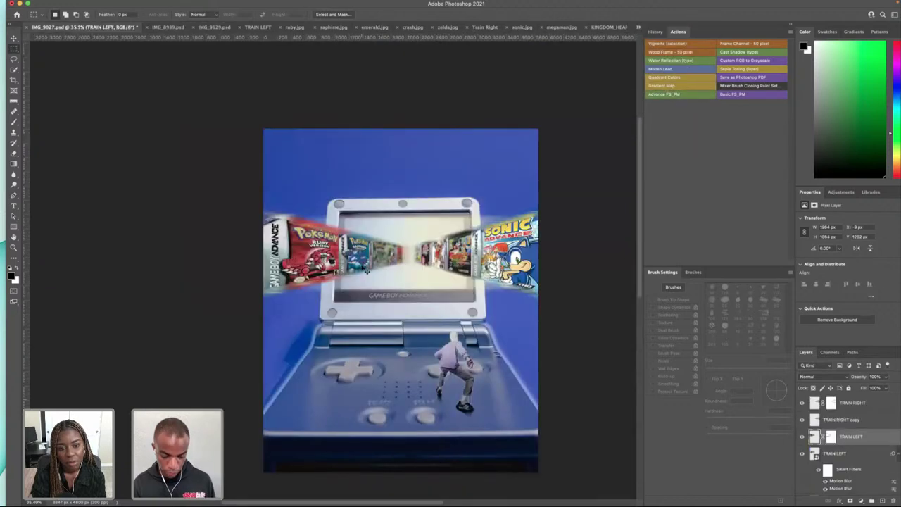
key("super+v")
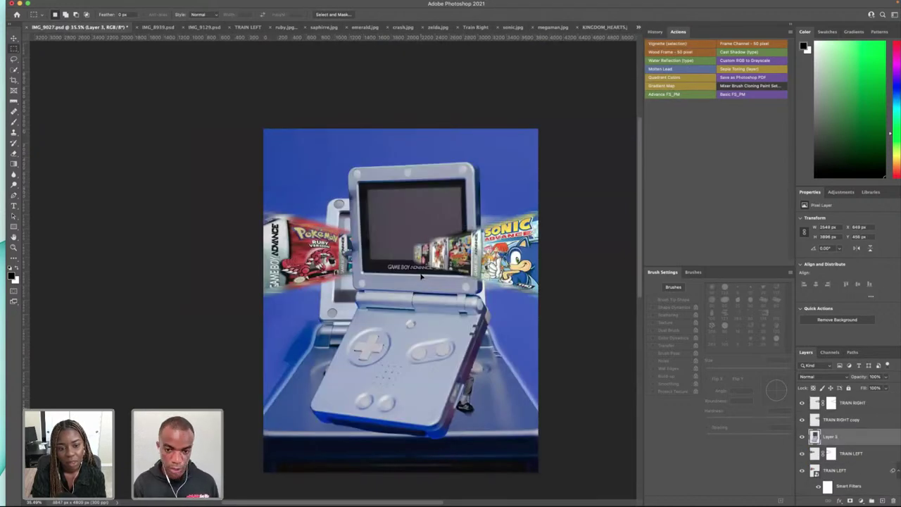
- Scale the pasted Game Boy down to about 21% and move it into the image's upper-right corner
key("super+t")
left_click_drag(310, 161, 478, 355)
left_click_drag(472, 410, 495, 161)
- Check the reference adverts in ADOBE_1 (1).pdf and return to the composite
mouse_move(517, 504)
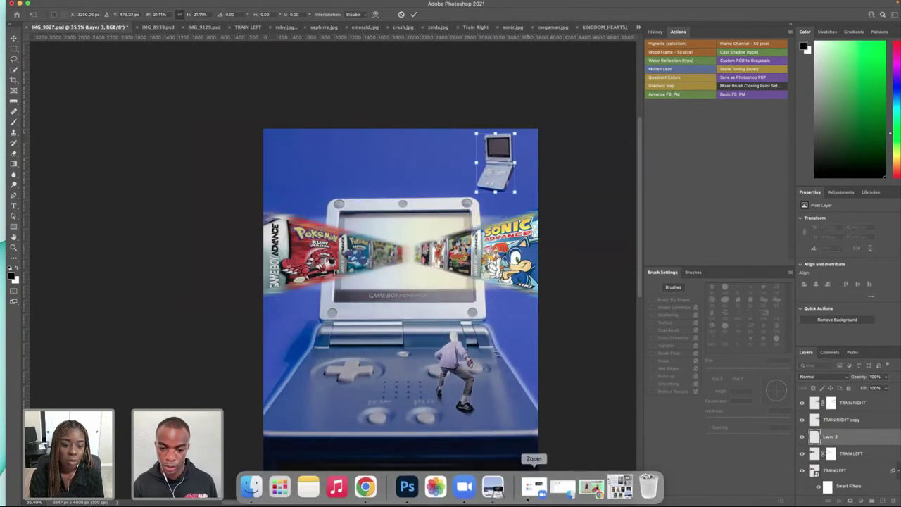
left_click(503, 485)
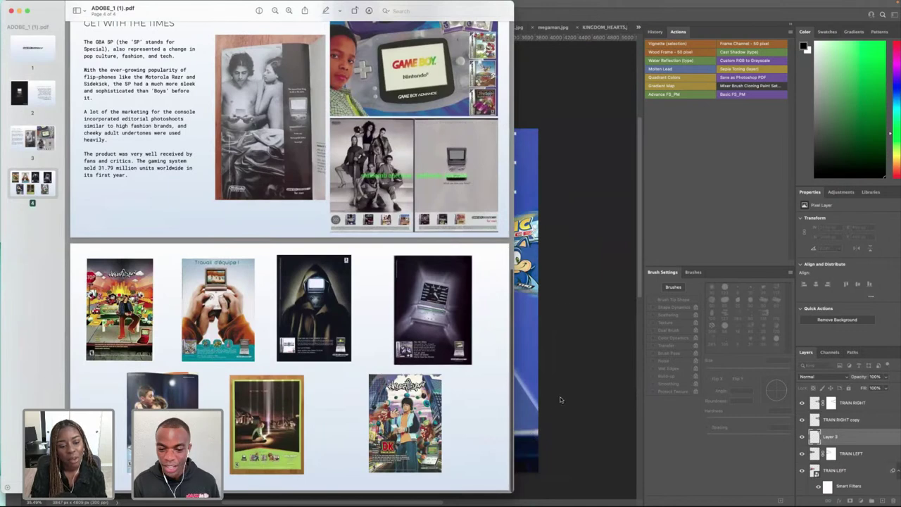
left_click(583, 18)
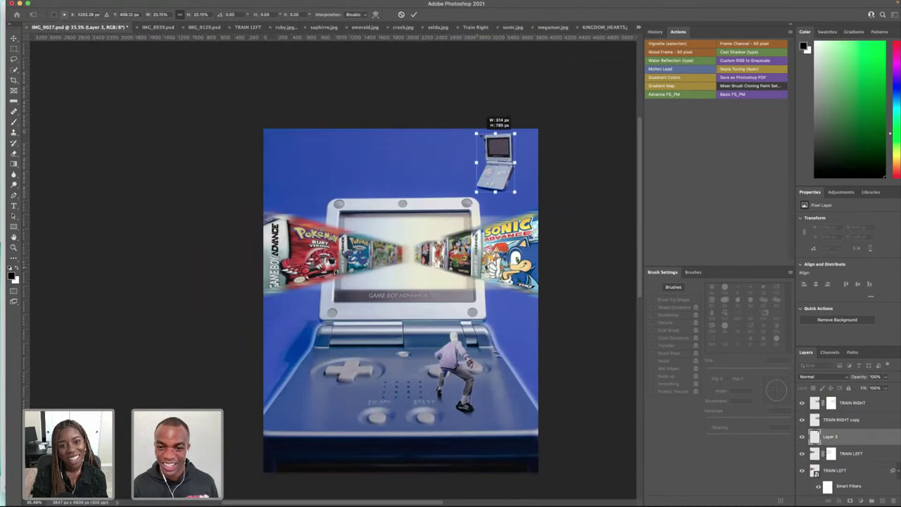
- Shrink the small Game Boy to about 15%, tilt it clockwise in the image's upper-right corner, and apply the transform
left_click_drag(476, 133, 490, 149)
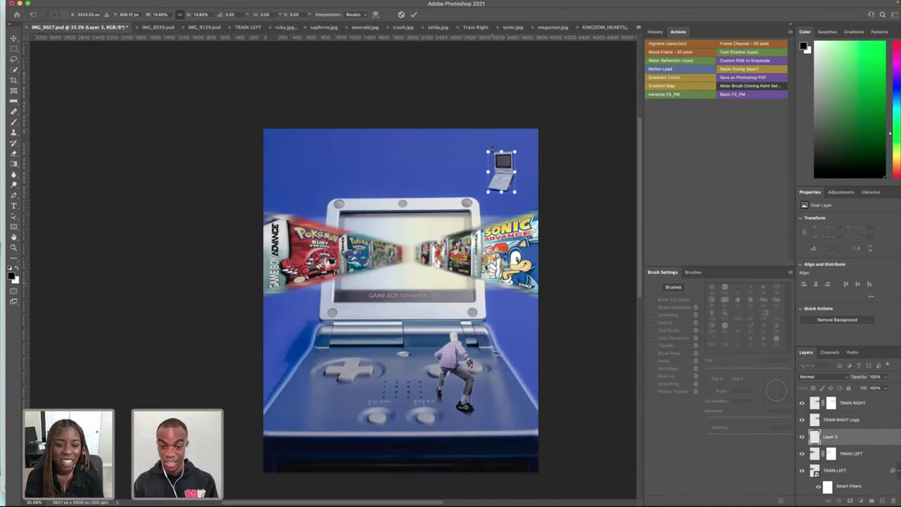
left_click_drag(521, 197, 525, 146)
key("Return")
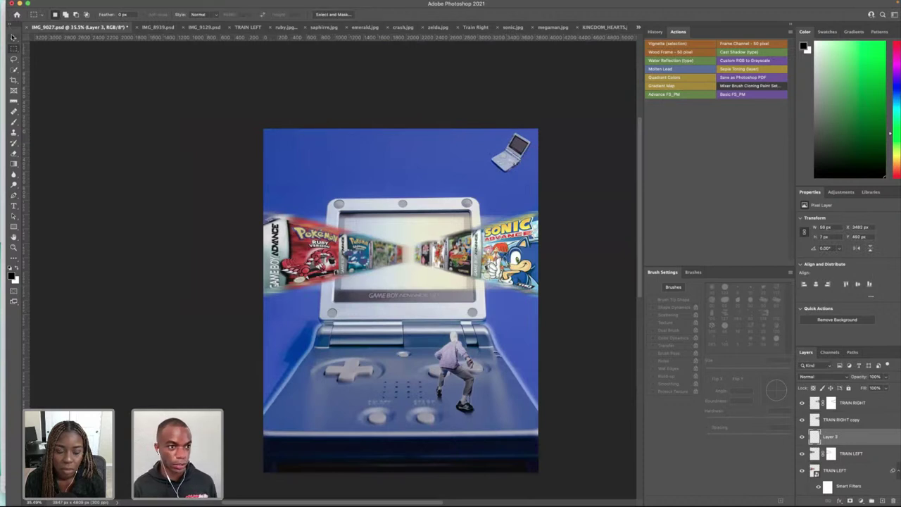
- Move the small Game Boy's layer above TRAIN RIGHT in the layer stack and rename it GBA SP
key("v")
left_click_drag(847, 441, 832, 405)
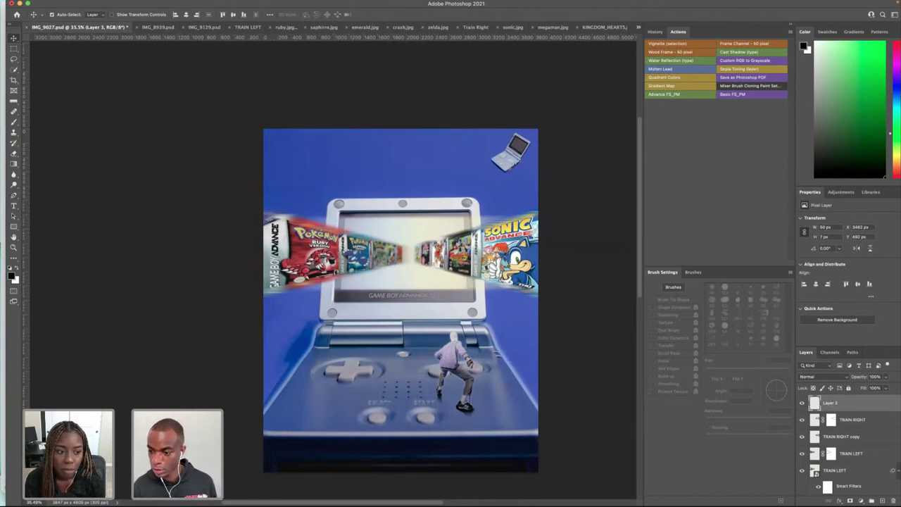
double_click(830, 402)
type("GBA SP")
key("Return")
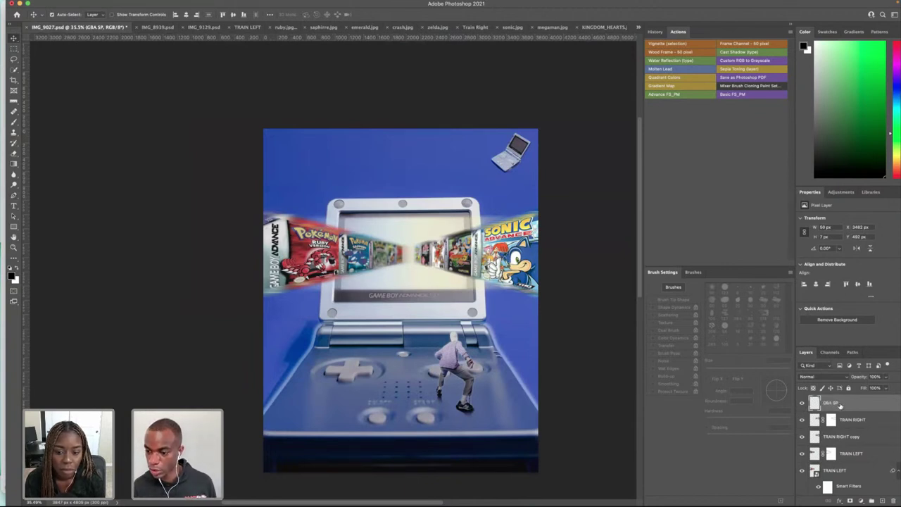
- Add an Outer Glow layer style to the GBA SP layer and open its settings
right_click(839, 406)
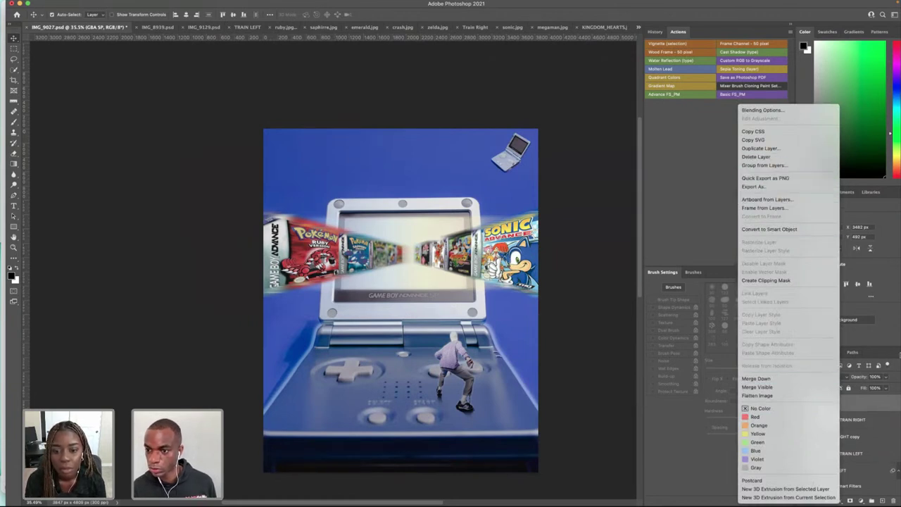
left_click(746, 111)
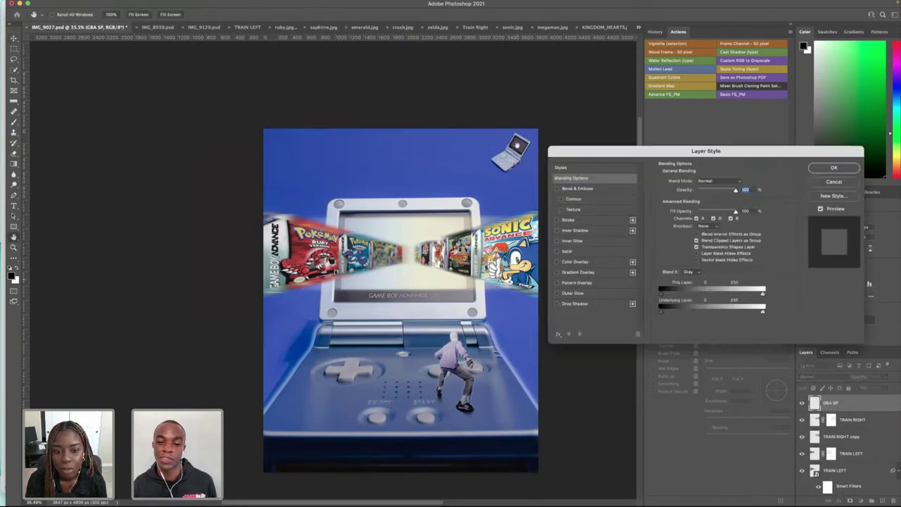
left_click_drag(587, 153, 576, 233)
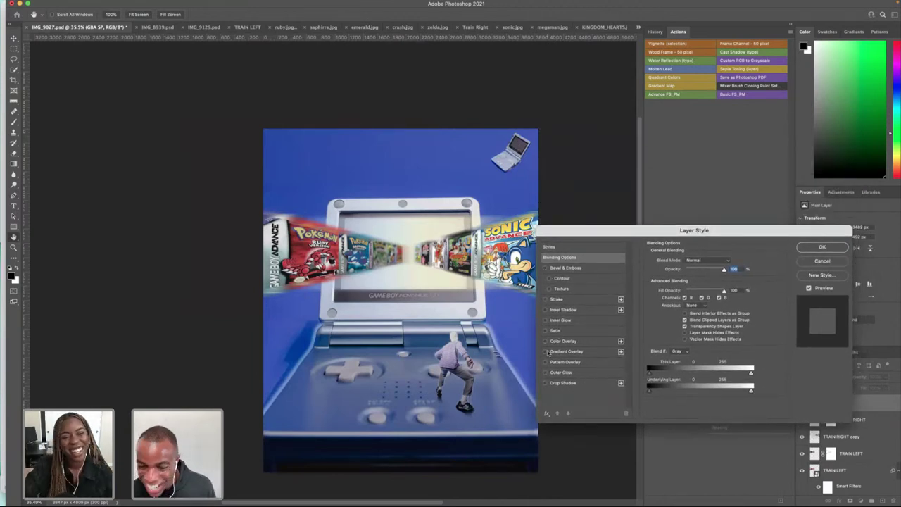
left_click(545, 372)
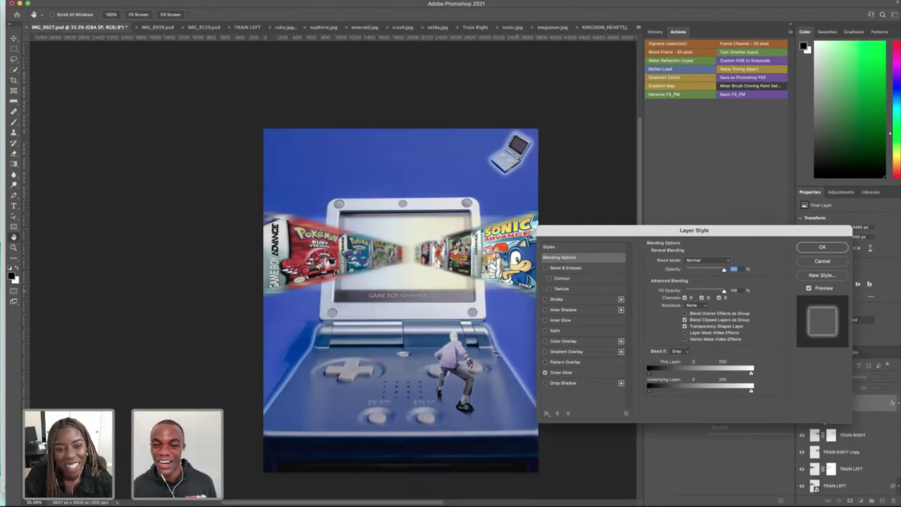
scroll(516, 156, "up", 5)
left_click(570, 373)
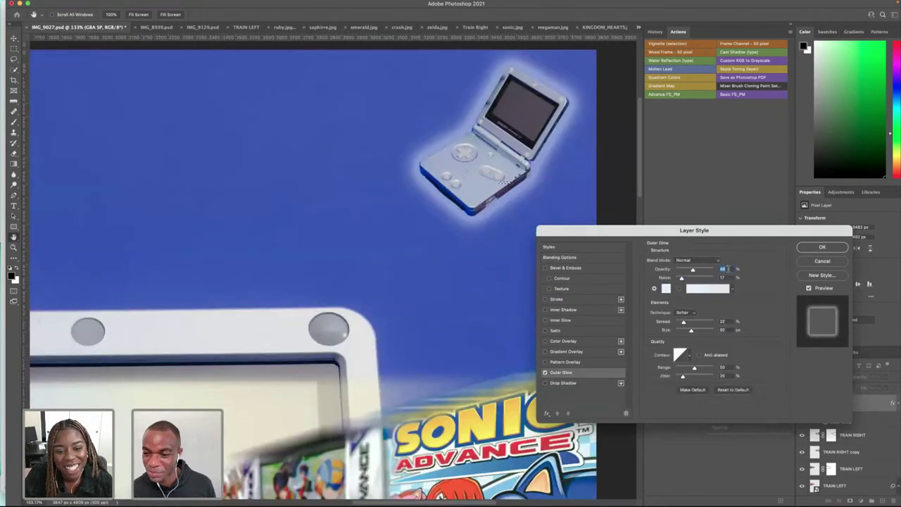
- Set the Outer Glow to 54% opacity, about 13% spread and about 109 px size, and apply the style
left_click_drag(692, 271, 696, 270)
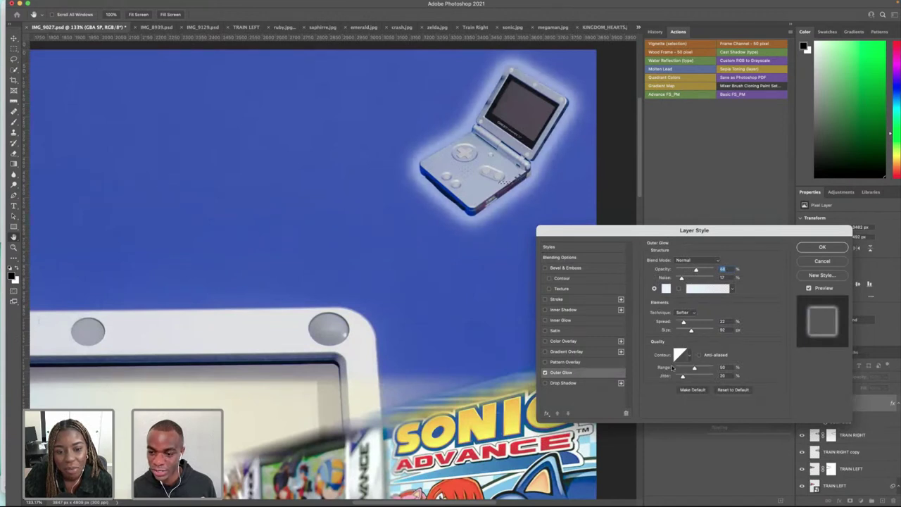
left_click_drag(681, 322, 696, 334)
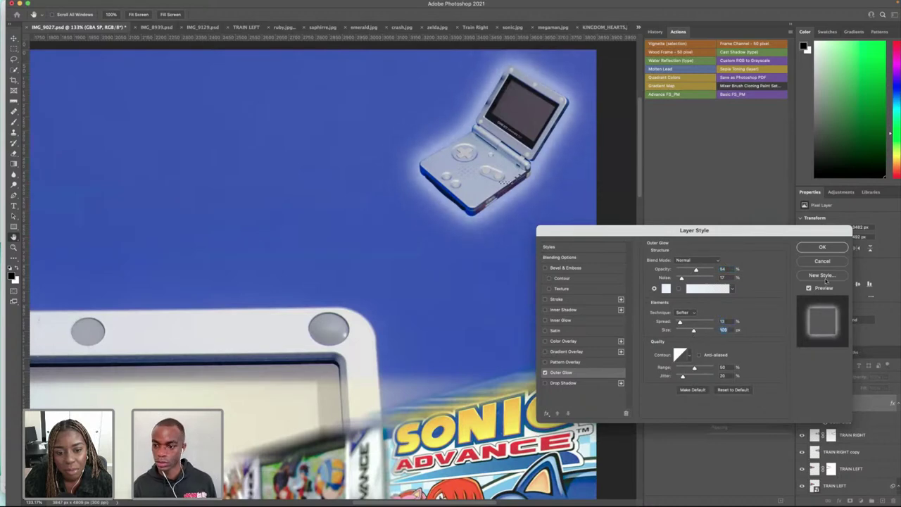
left_click(821, 247)
- Open the Gameboy_advance_SP_logo.svg.png file from the STOCK folder
scroll(444, 228, "down", 5)
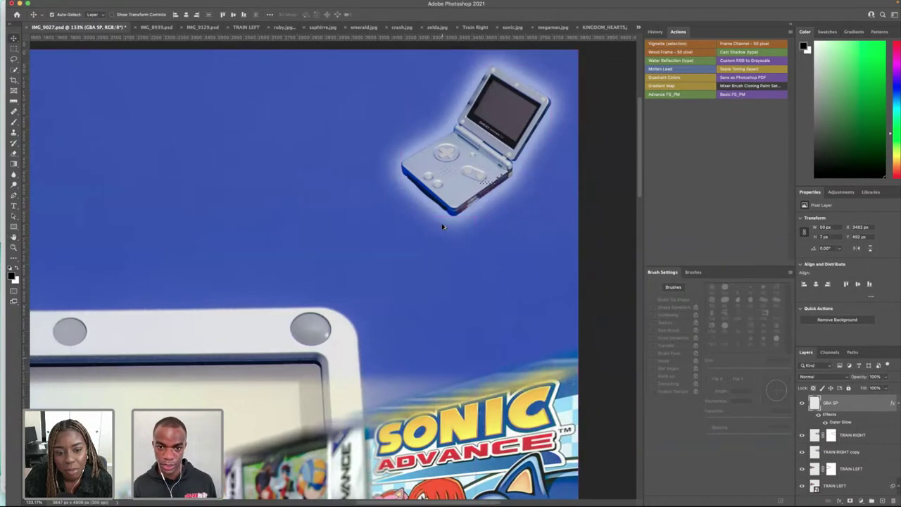
scroll(280, 229, "down", 3)
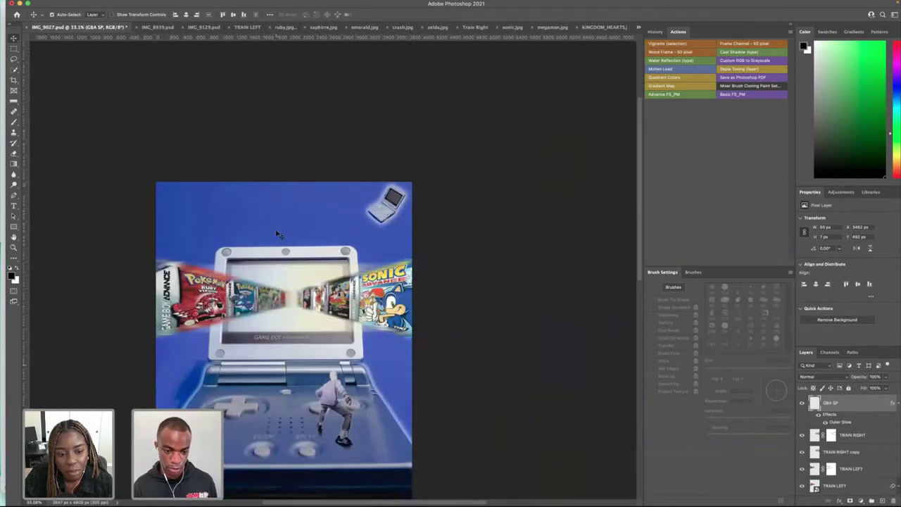
key("super+o")
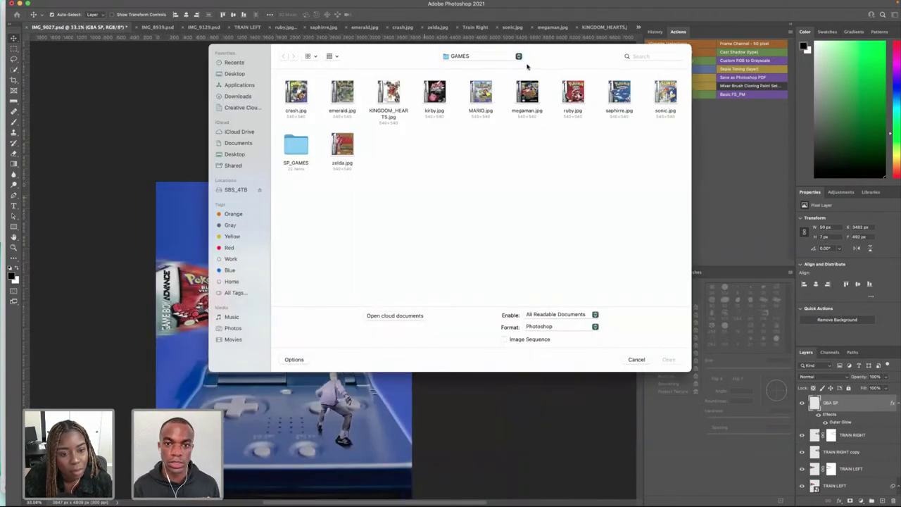
left_click(483, 62)
left_click(473, 66)
left_click(349, 94)
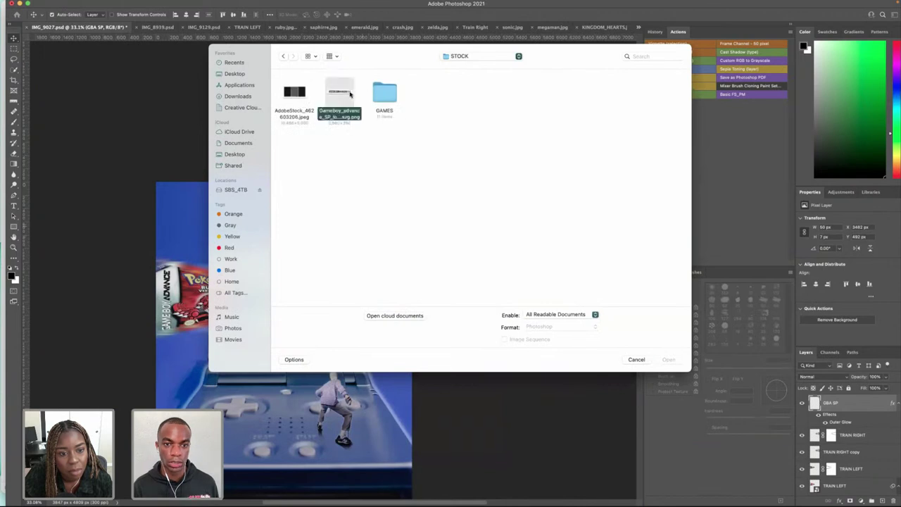
left_click(670, 361)
left_click(669, 359)
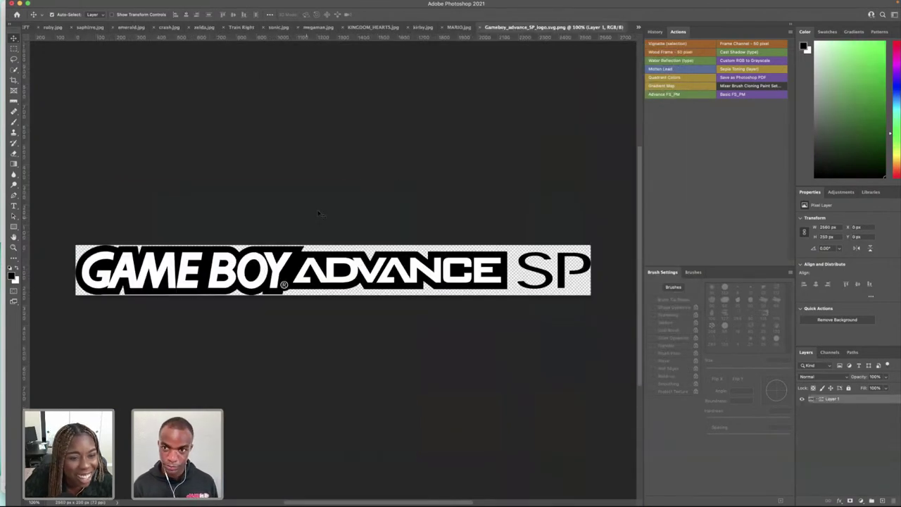
- Paste the Game Boy Advance SP logo into IMG_9027.psd, accepting the colour profile conversion, and position it above the large console's screen
left_click(639, 27)
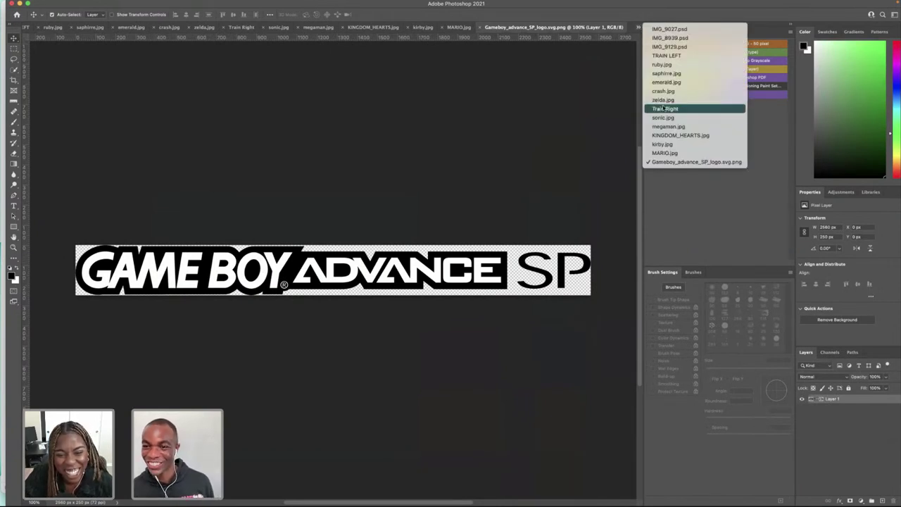
left_click(668, 29)
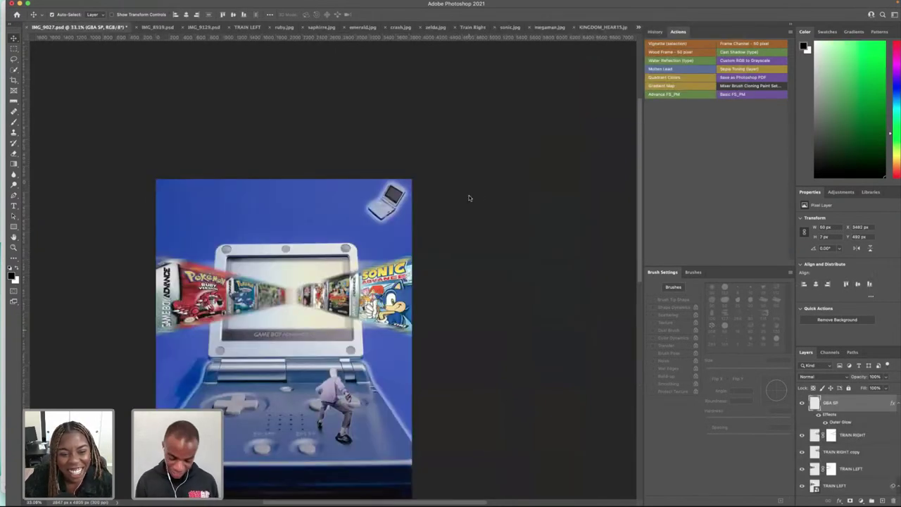
key("cmd+v")
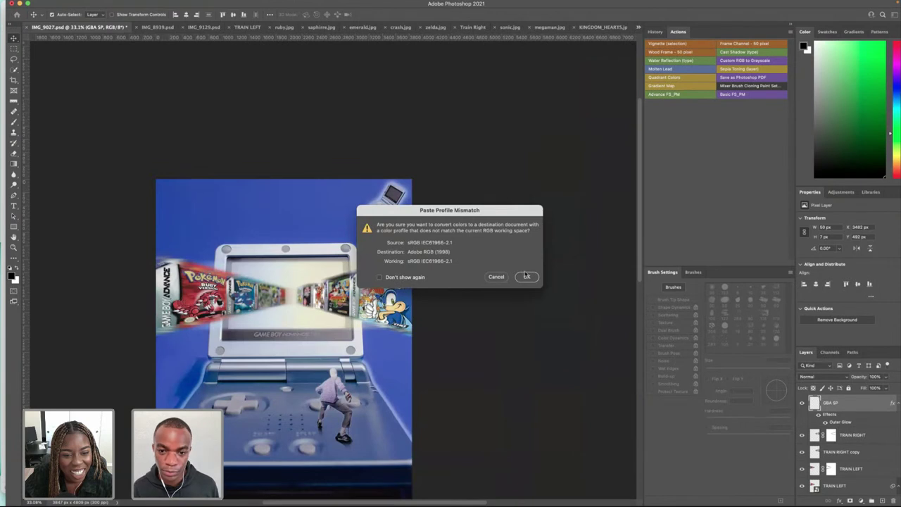
left_click(526, 276)
left_click_drag(305, 212, 296, 228)
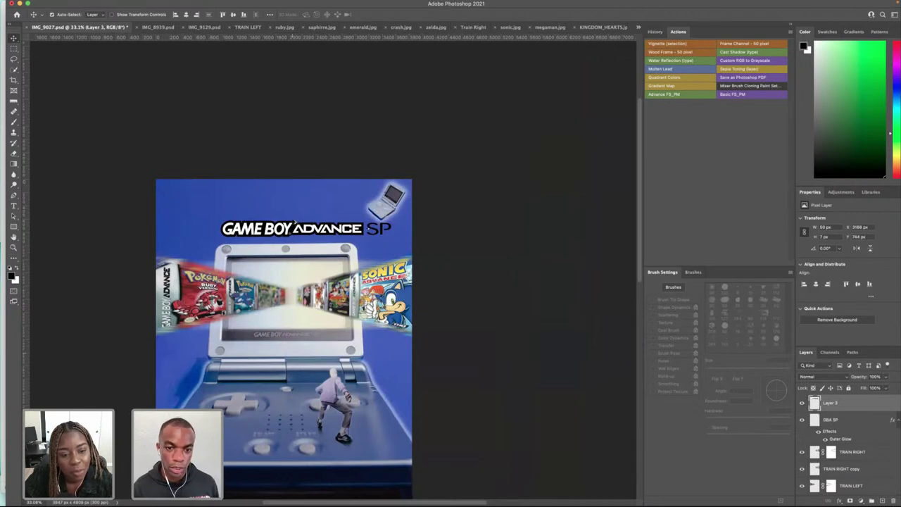
- Scale the pasted logo down to about 675 px wide so it sits directly beneath the small glowing console
scroll(294, 220, "up", 5)
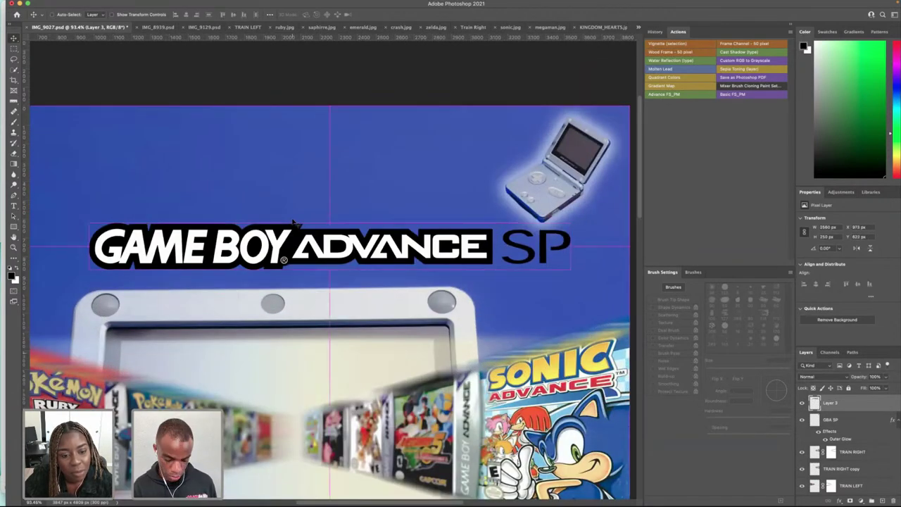
key("super")
key("super+t")
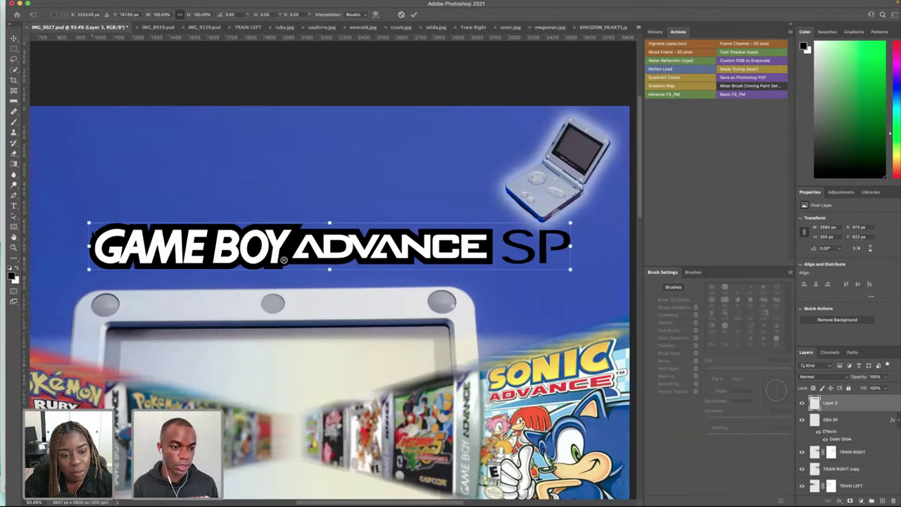
left_click_drag(89, 224, 498, 249)
scroll(457, 256, "right", 2)
key("Return")
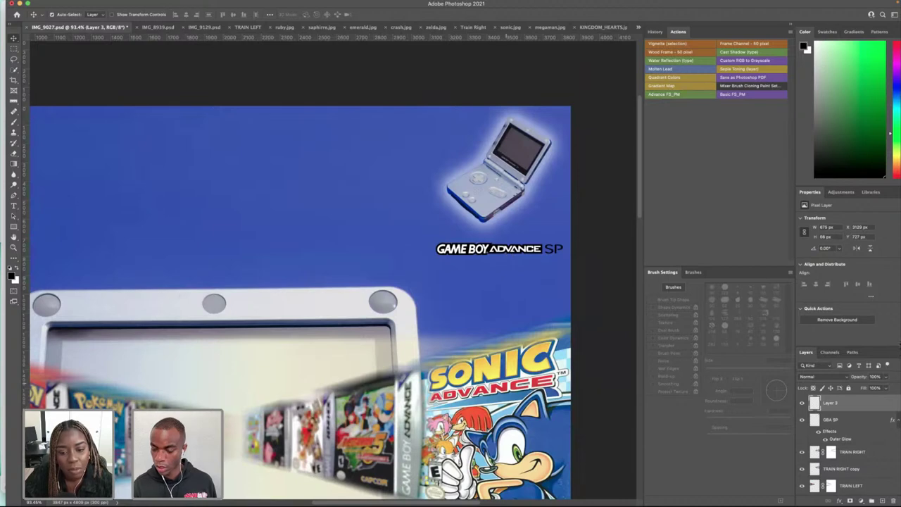
- Add an Outer Glow to the logo layer, reduce the glow's size, and apply the style
right_click(843, 406)
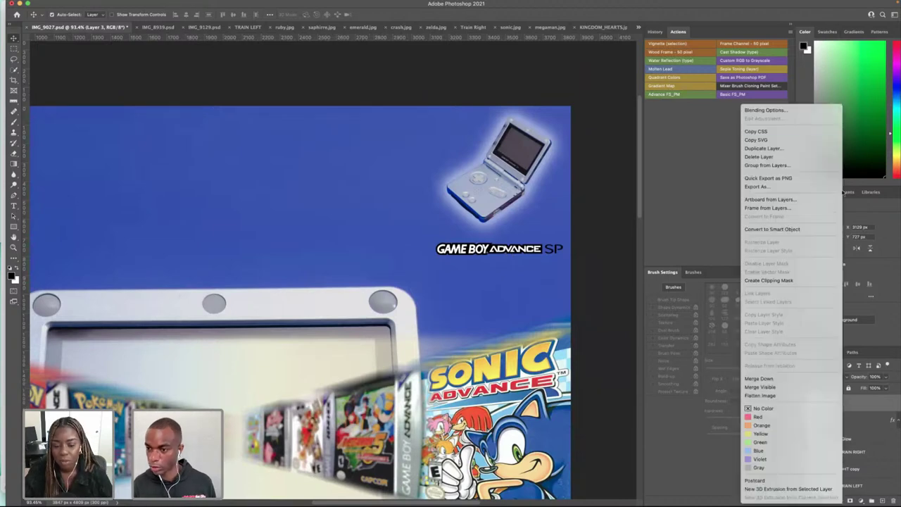
left_click(805, 114)
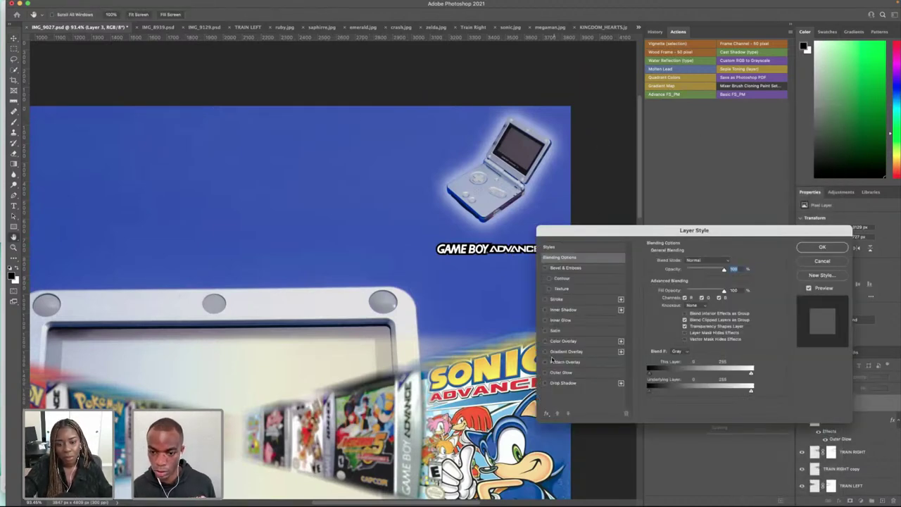
left_click(545, 372)
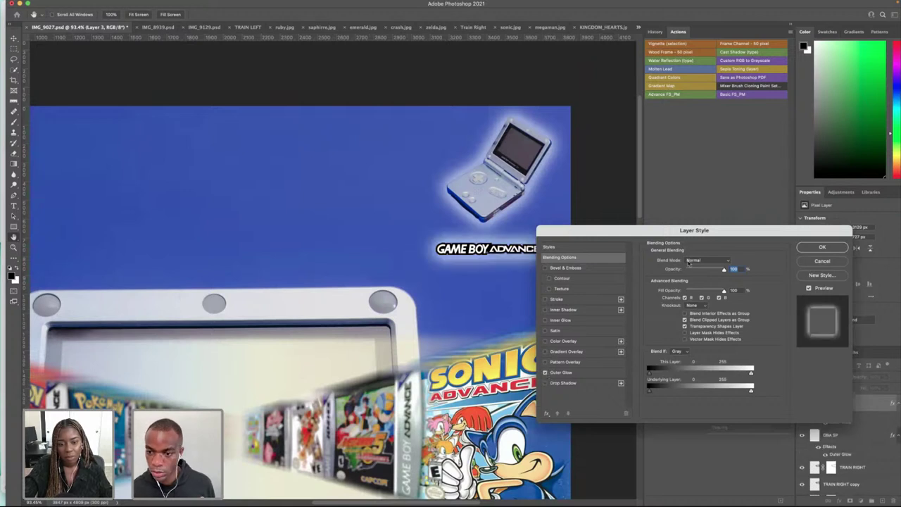
left_click(561, 372)
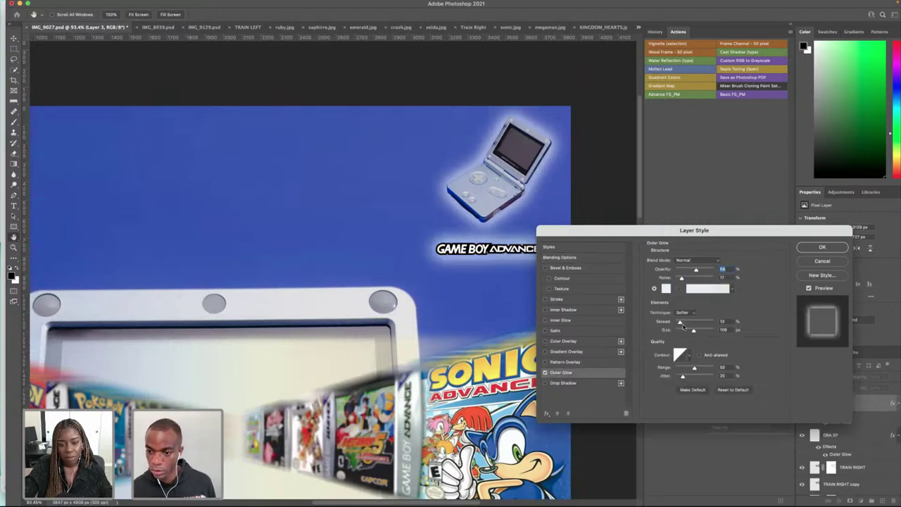
mouse_move(691, 332)
left_mouse_down()
mouse_move(673, 329)
mouse_move(682, 332)
left_mouse_up()
left_click(822, 247)
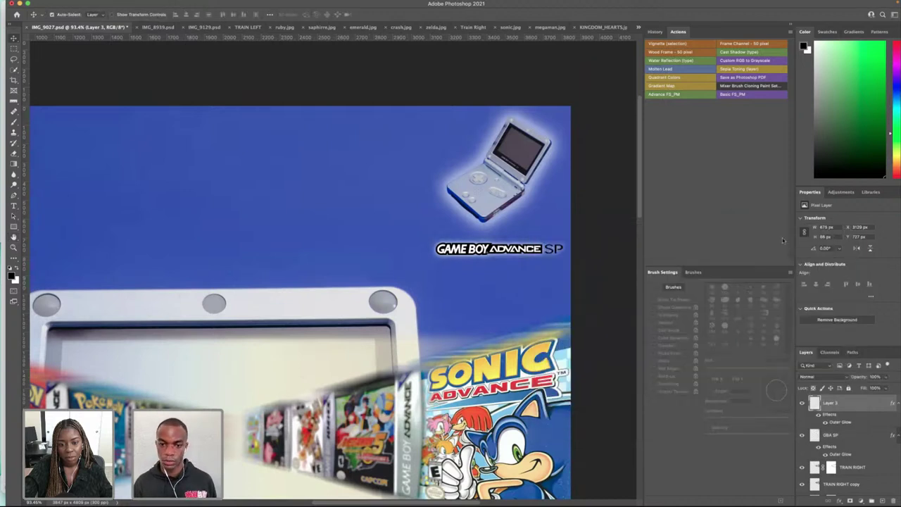
- Shift the logo and the small console slightly left, away from the poster's right edge
left_click_drag(489, 250, 478, 249)
left_click_drag(510, 181, 500, 181)
scroll(358, 225, "right", 2)
scroll(359, 226, "down", 10)
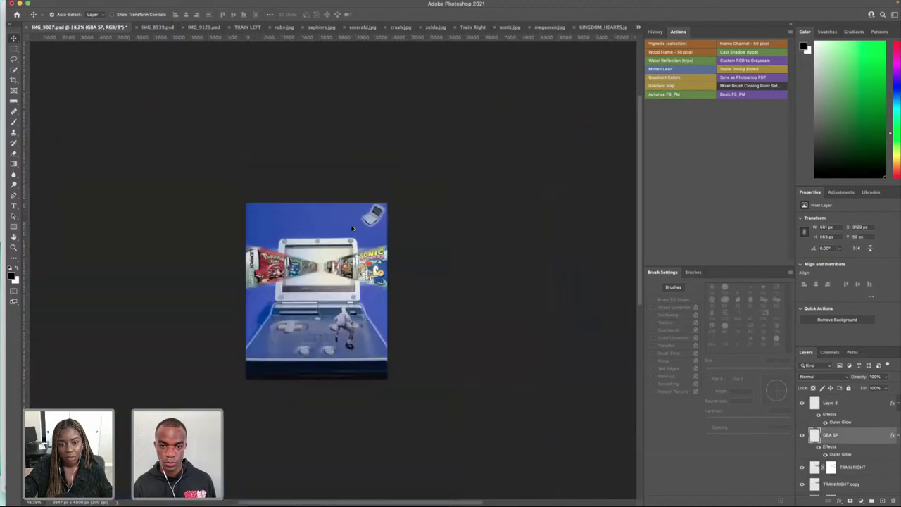
- Scale the GBA SP console down to about 438 px wide and move it up slightly in the poster's corner
scroll(457, 218, "up", 6)
scroll(499, 217, "down", 2)
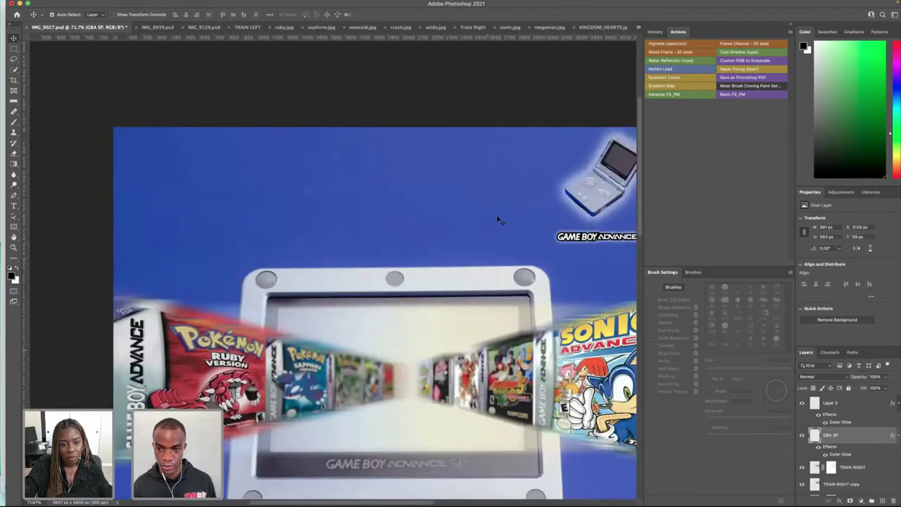
scroll(512, 216, "right", 3)
key("super+t")
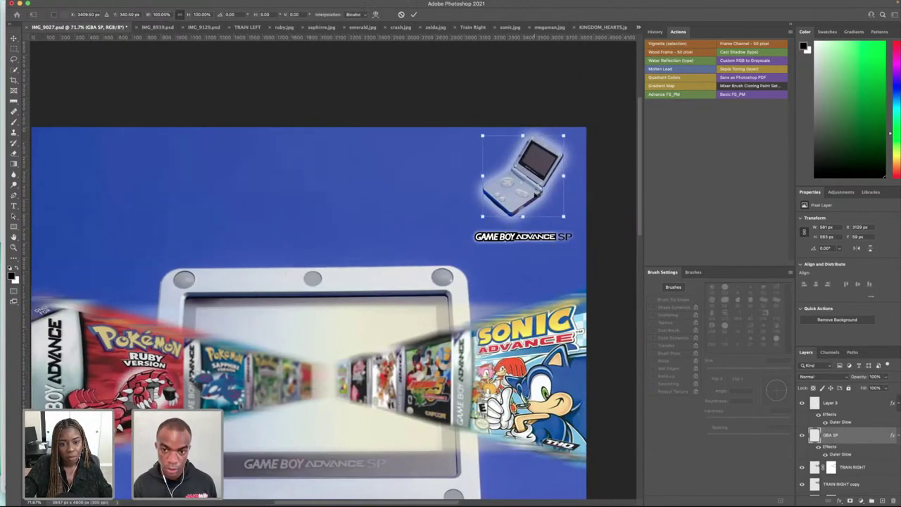
left_click_drag(482, 135, 500, 153)
key("Return")
left_click_drag(530, 186, 527, 174)
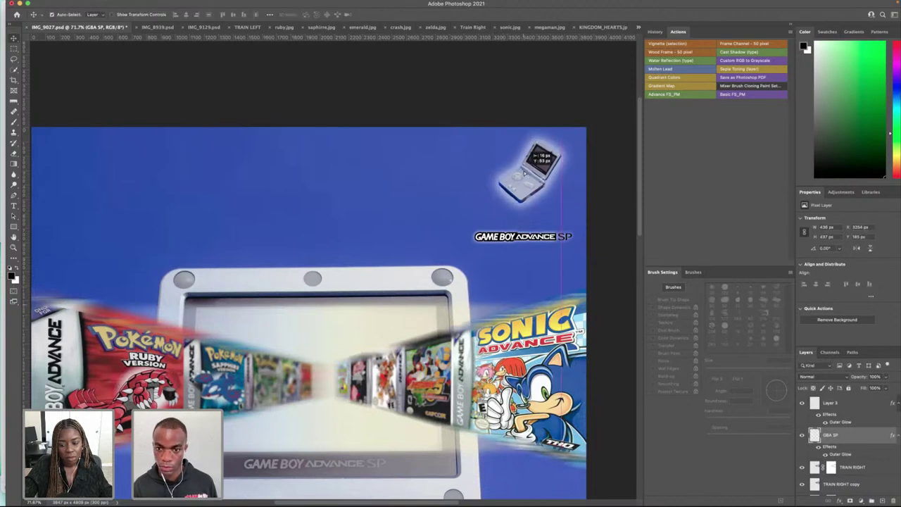
- Scale the logo down to about 574 px wide and bring it up close beneath the small console
left_click(526, 234)
key("super+t")
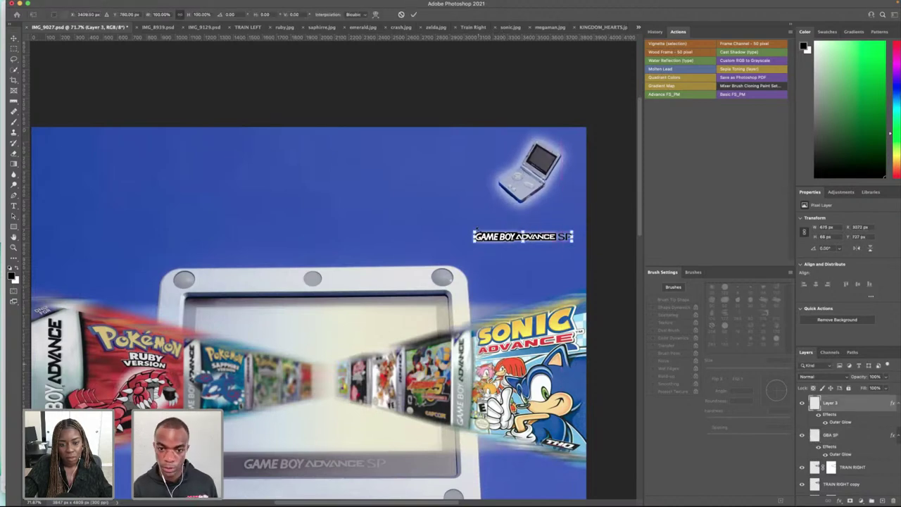
left_click_drag(474, 232, 532, 222)
key("Return")
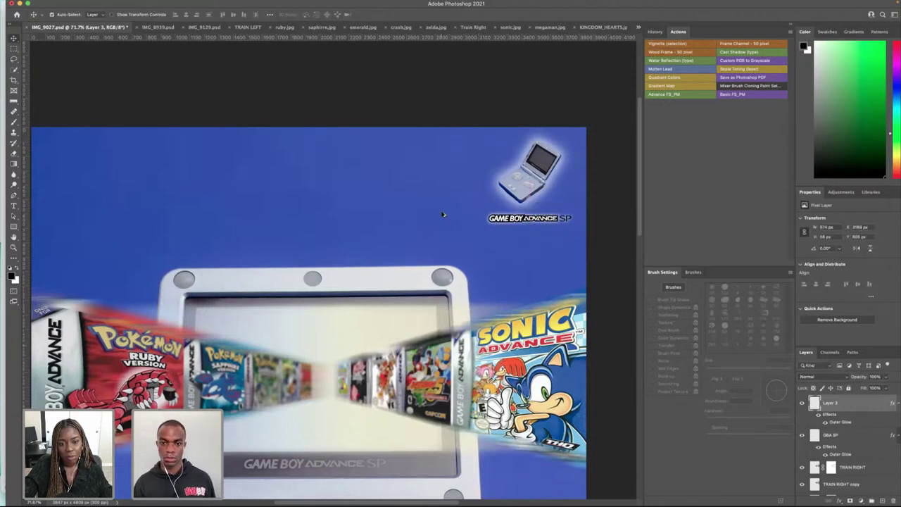
left_click_drag(443, 214, 443, 241)
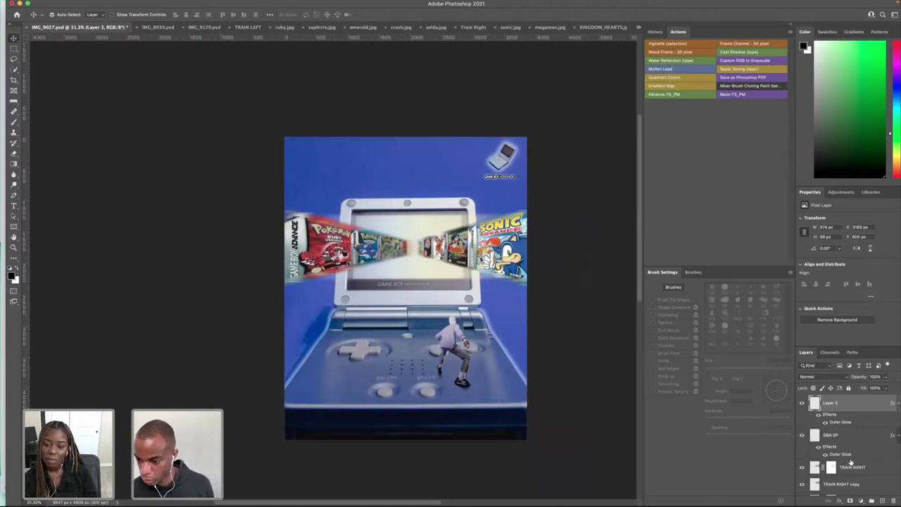
- Set the Gamer layer's Outer Glow to about 22% spread and about 38 px size, and apply it
scroll(894, 469, "down", 3)
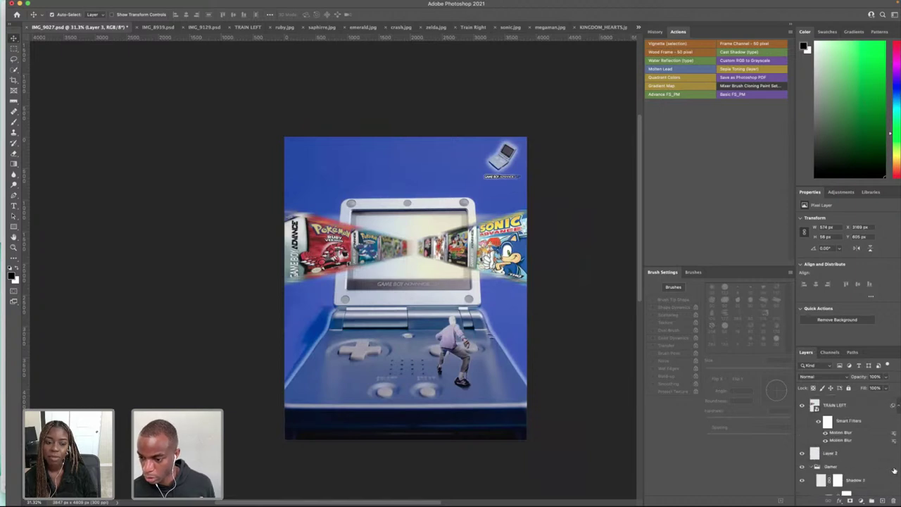
scroll(854, 435, "down", 3)
left_click(855, 436)
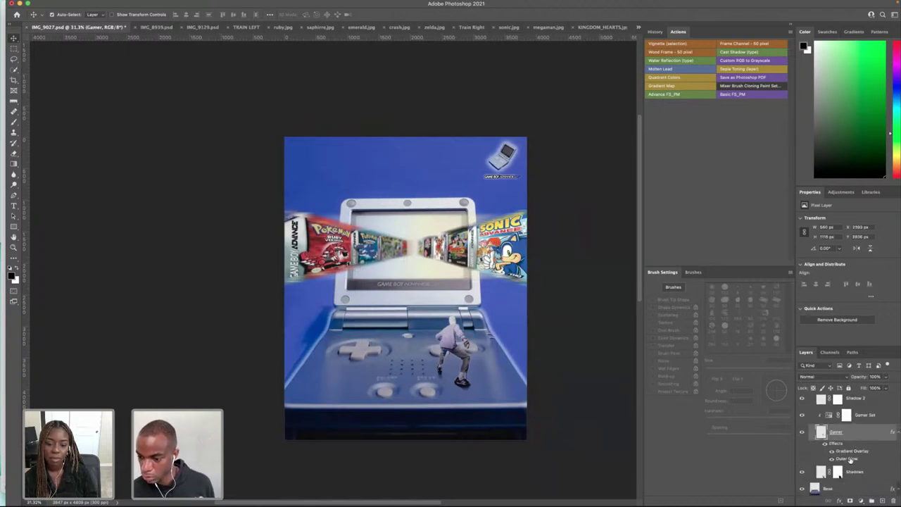
double_click(850, 458)
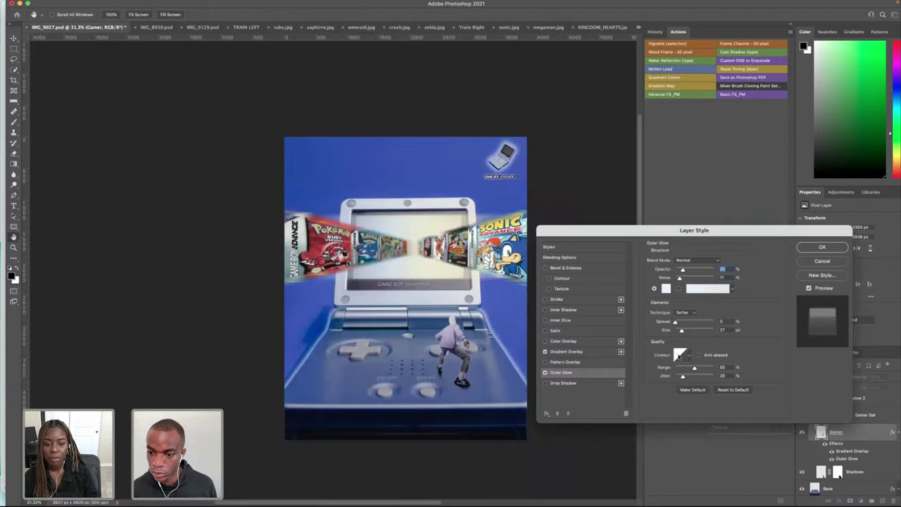
mouse_move(676, 323)
left_mouse_down()
mouse_move(692, 334)
mouse_move(683, 336)
left_mouse_up()
left_click(822, 247)
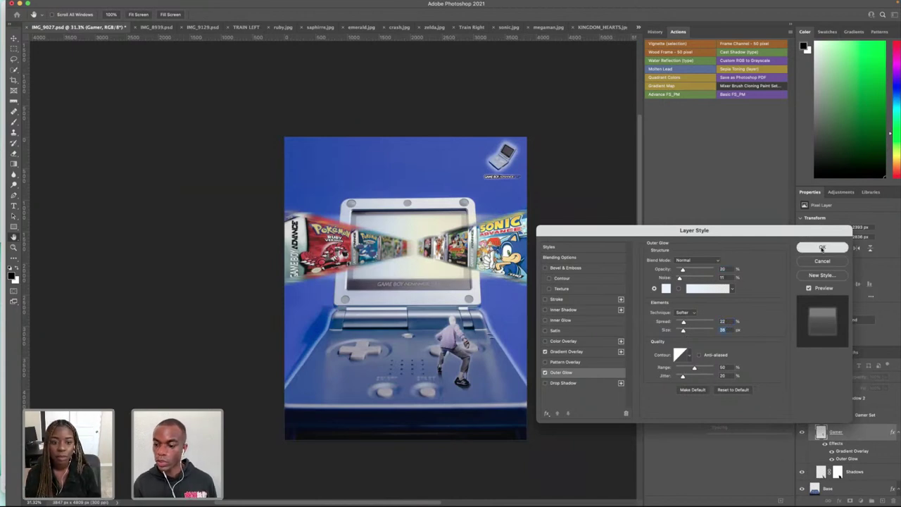
- Duplicate the Gamer layer inside the Gamer group
scroll(847, 465, "up", 2)
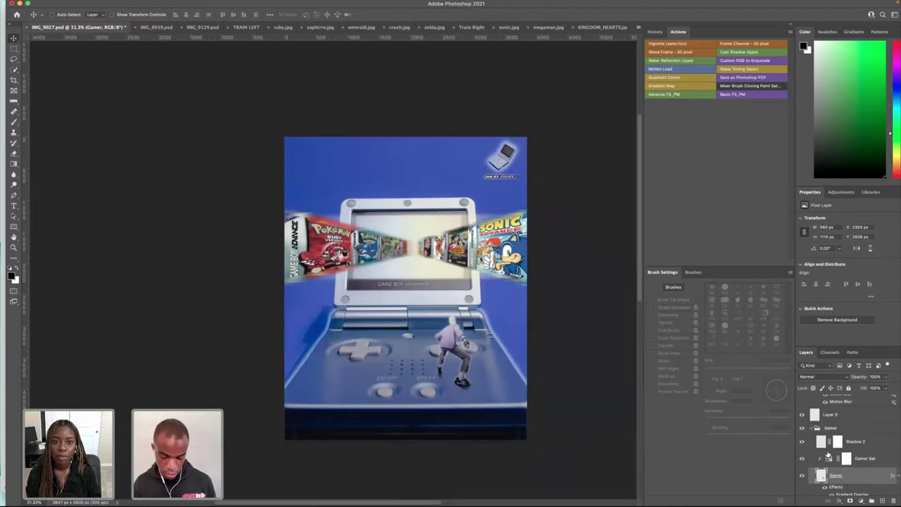
key("super+j")
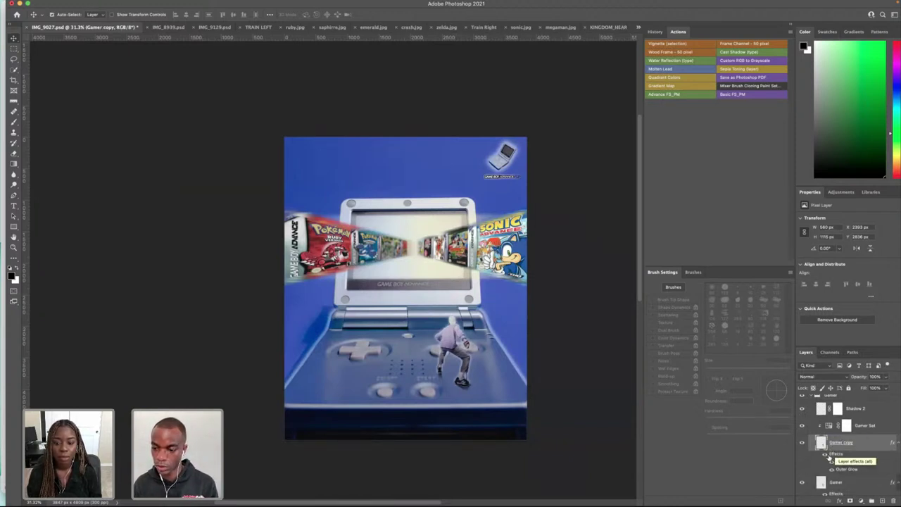
double_click(844, 457)
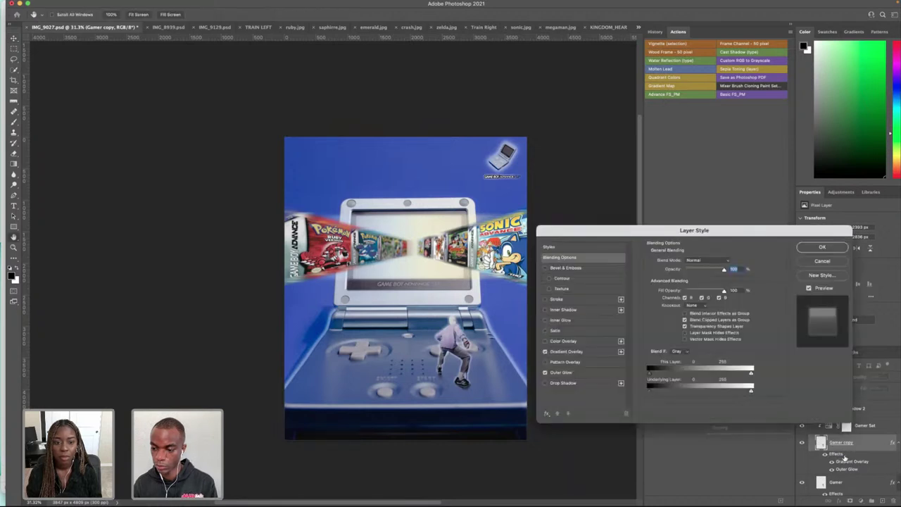
left_click(822, 263)
key("Delete")
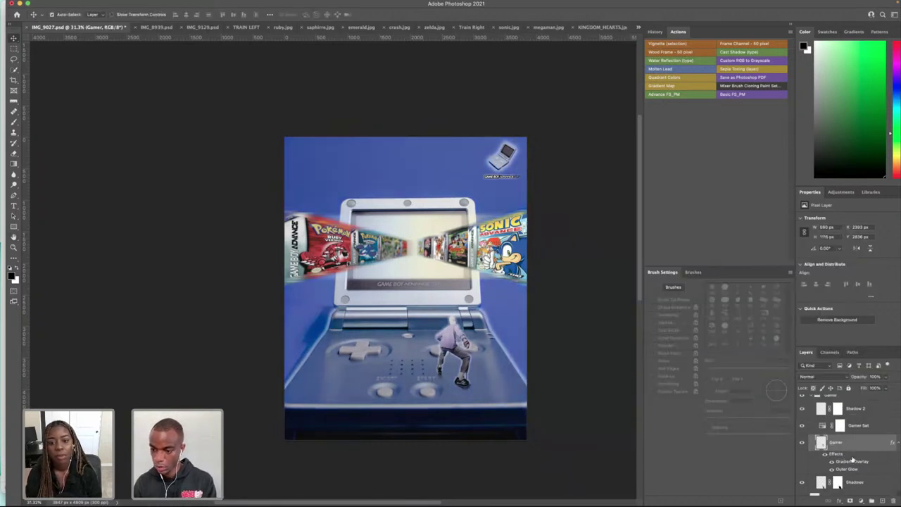
key("super+z")
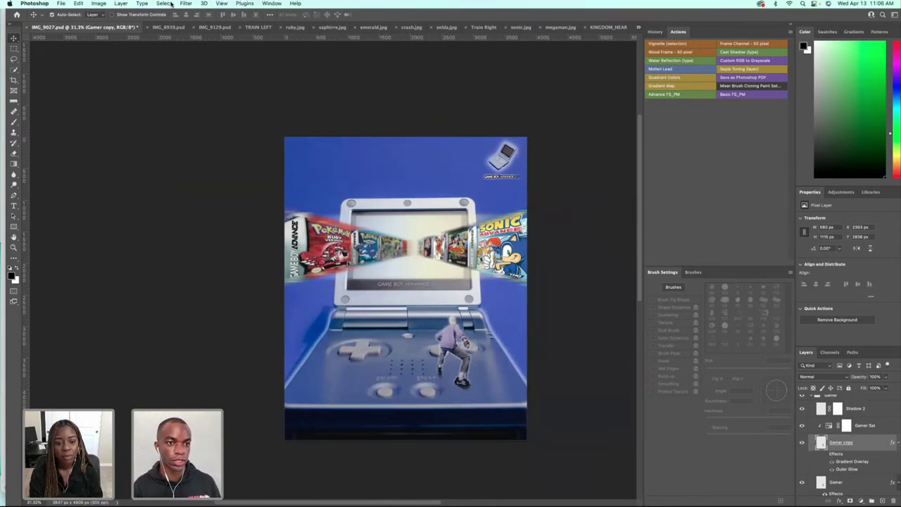
- Apply a Motion Blur to the Gamer copy layer with an angle of about 18° and a distance of about 406 pixels
left_click(186, 4)
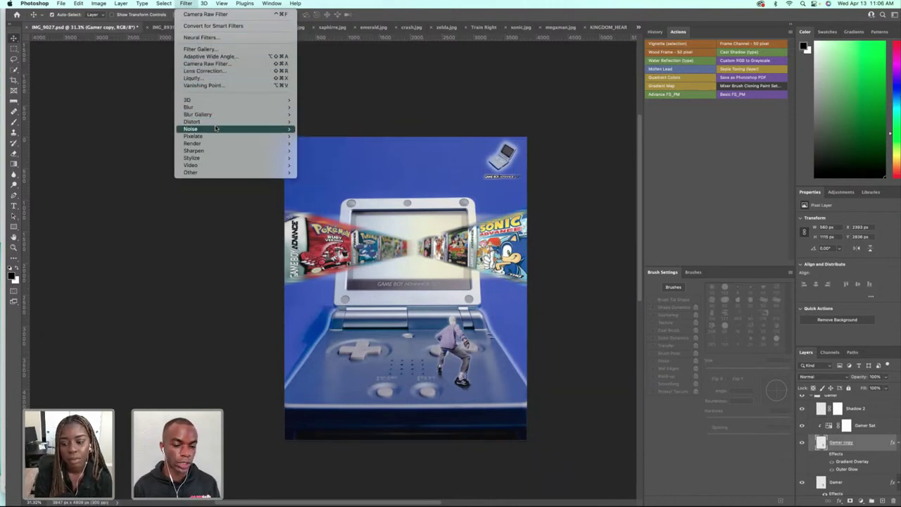
mouse_move(223, 132)
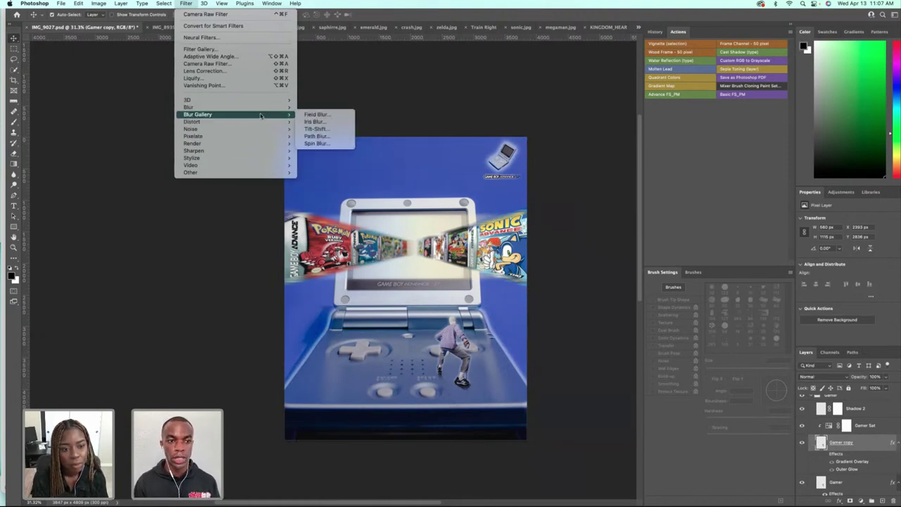
mouse_move(262, 110)
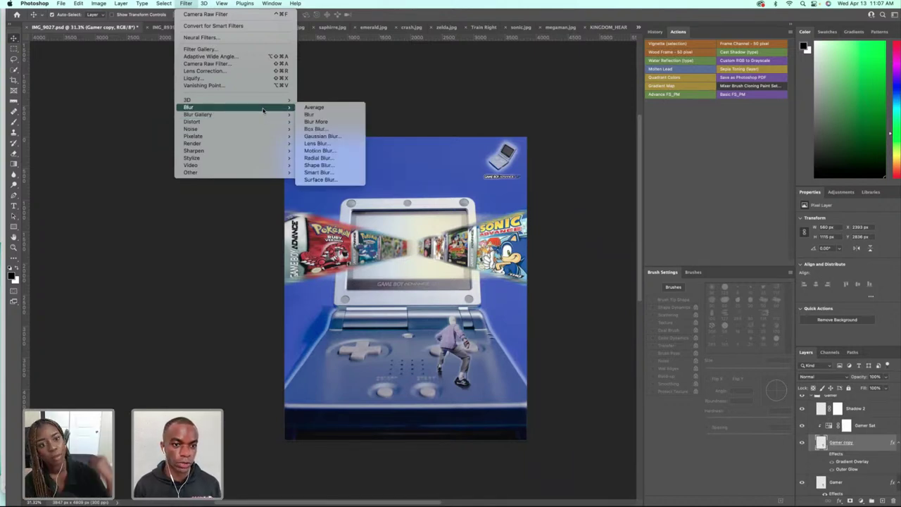
left_click(324, 151)
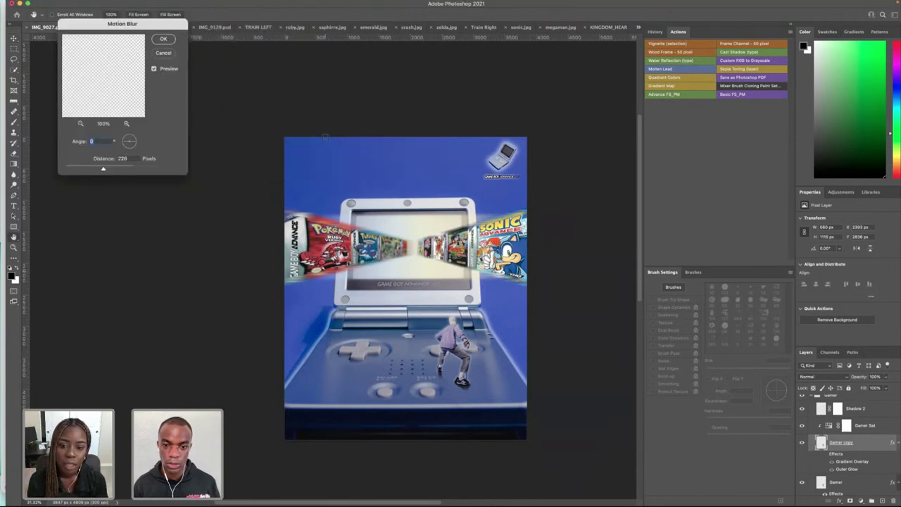
mouse_move(123, 169)
left_mouse_down()
mouse_move(106, 168)
mouse_move(136, 141)
mouse_move(112, 169)
left_mouse_up()
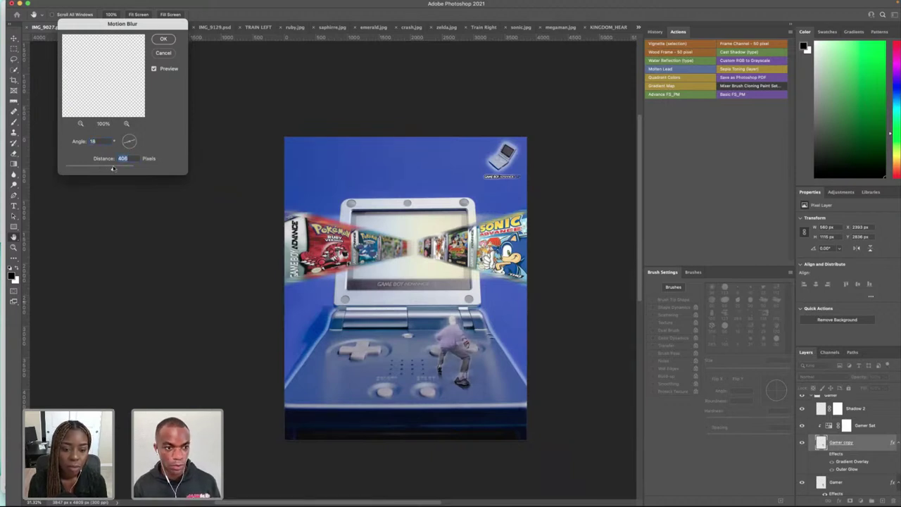
left_click(164, 40)
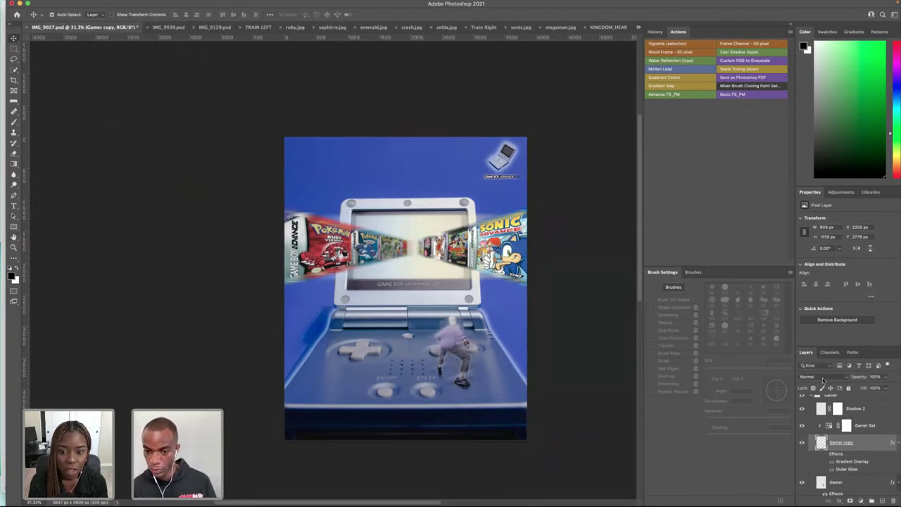
- Set the Gamer copy layer's blend mode to Soft Light and its opacity to about 80%
left_click(824, 379)
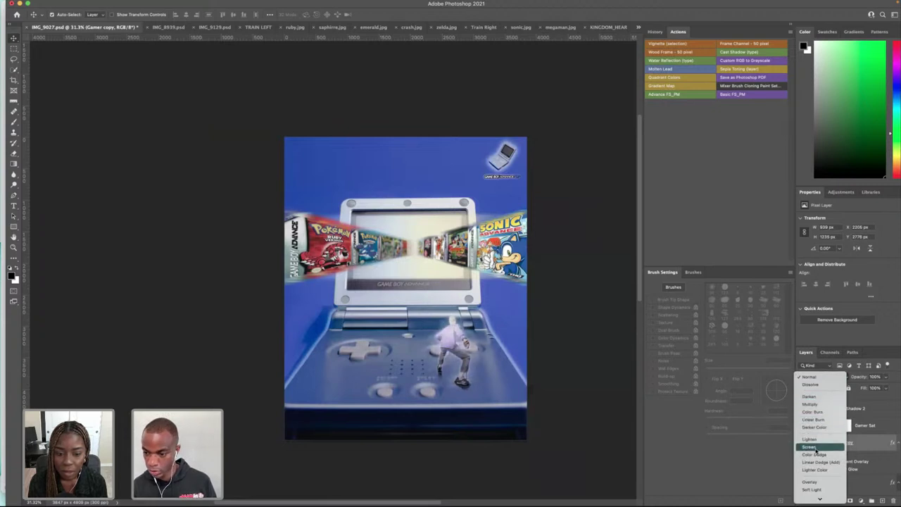
scroll(815, 449, "down", 3)
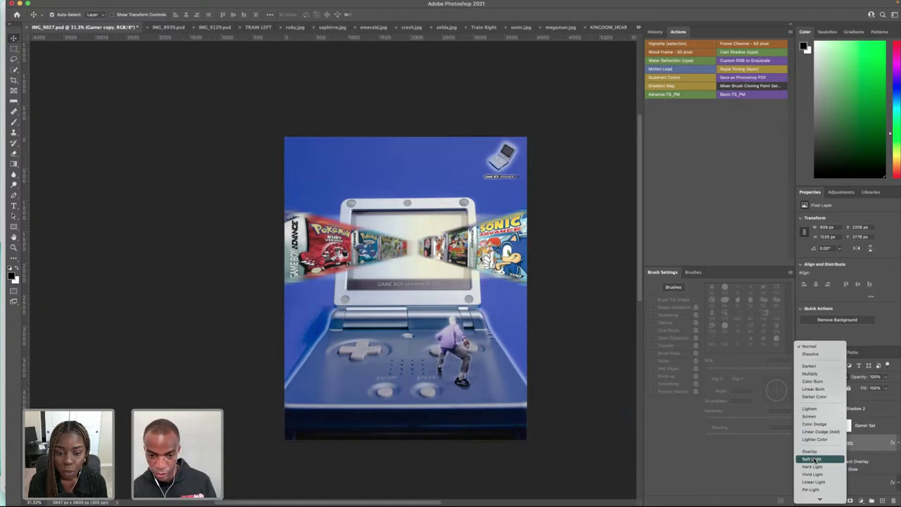
left_click(813, 459)
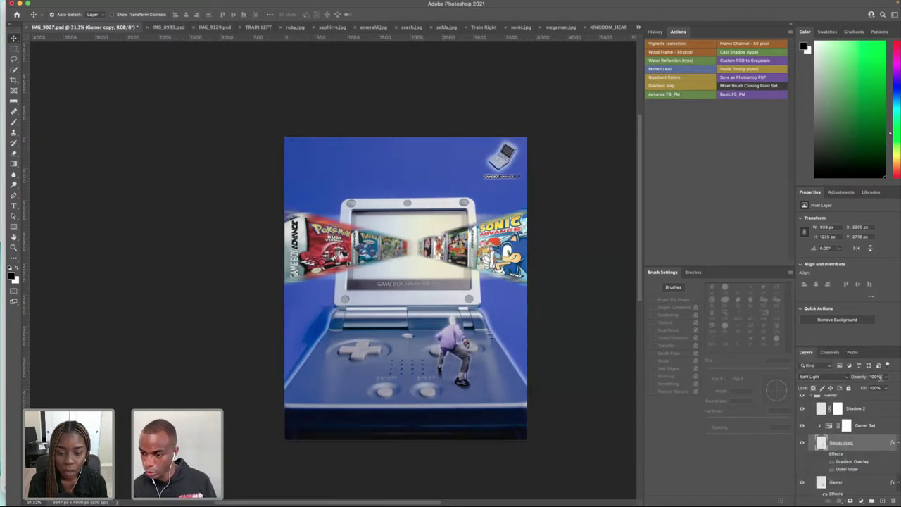
mouse_move(884, 378)
left_mouse_down()
mouse_move(872, 389)
mouse_move(882, 388)
left_mouse_up()
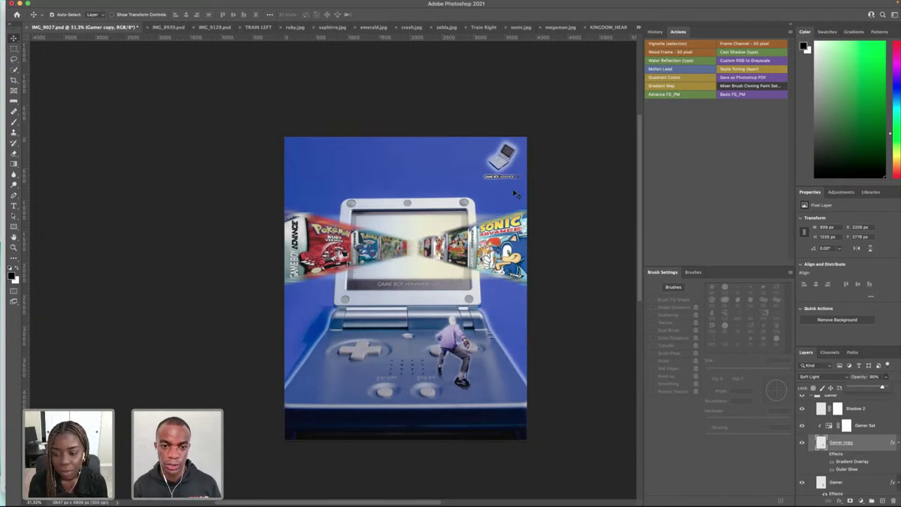
left_click(879, 418)
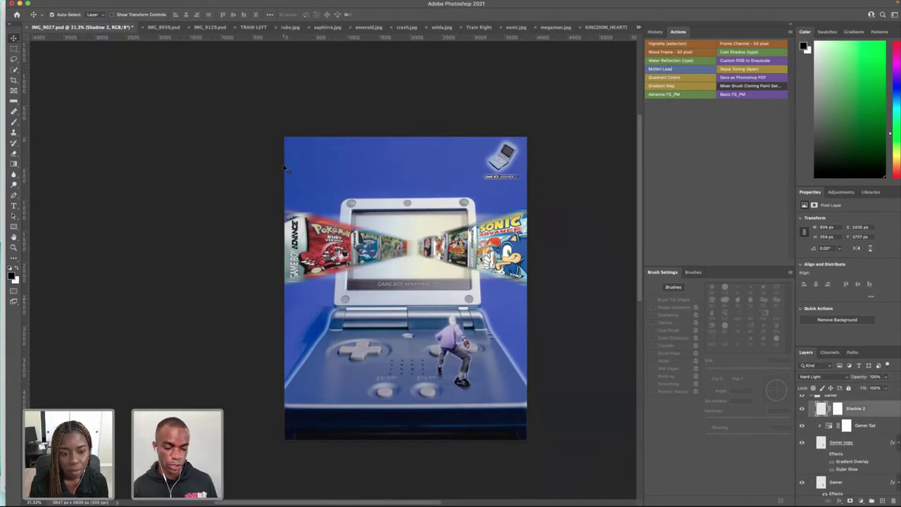
- Select Layer 3 as the active layer and set the Horizontal Type tool's text color to pale yellow, #fffbd5
left_click(168, 91)
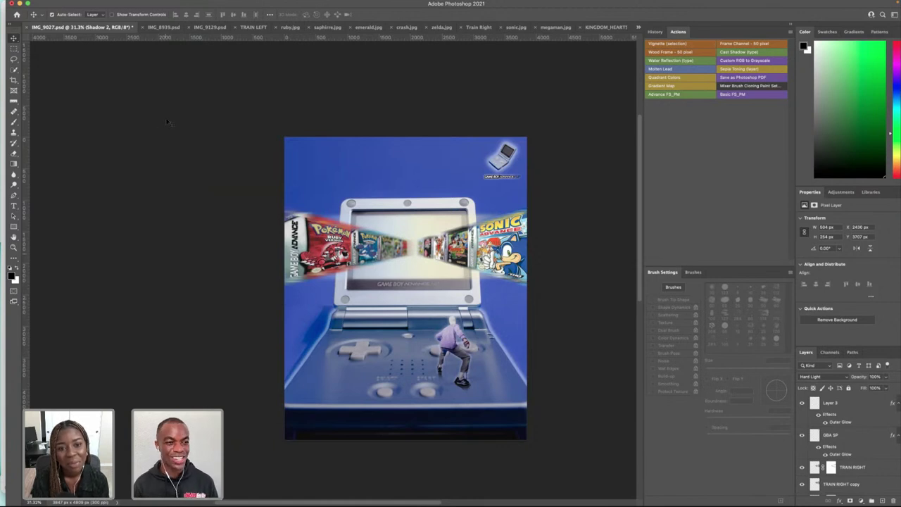
scroll(150, 121, "up", 1)
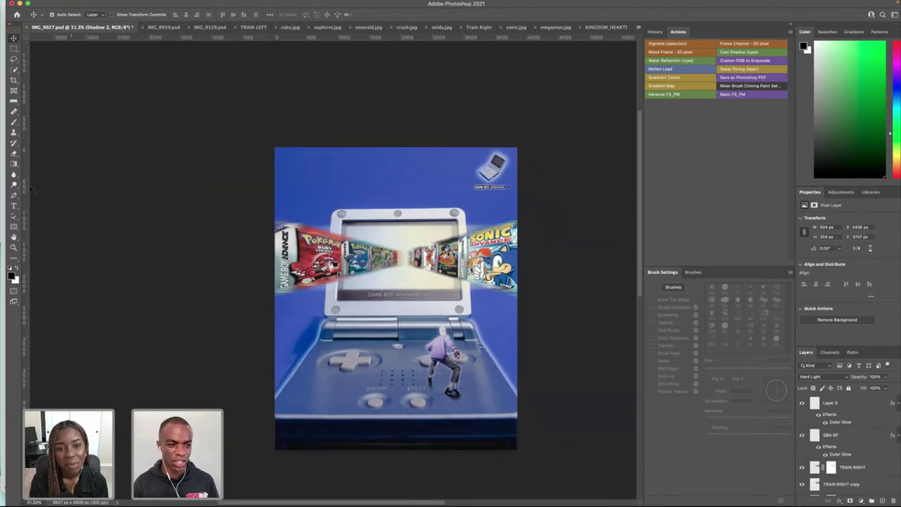
scroll(437, 165, "down", 3)
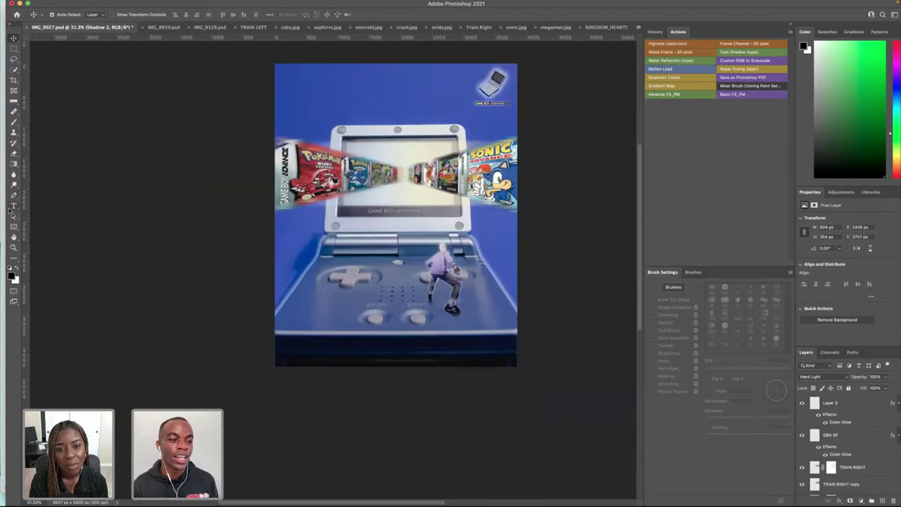
left_click(13, 207)
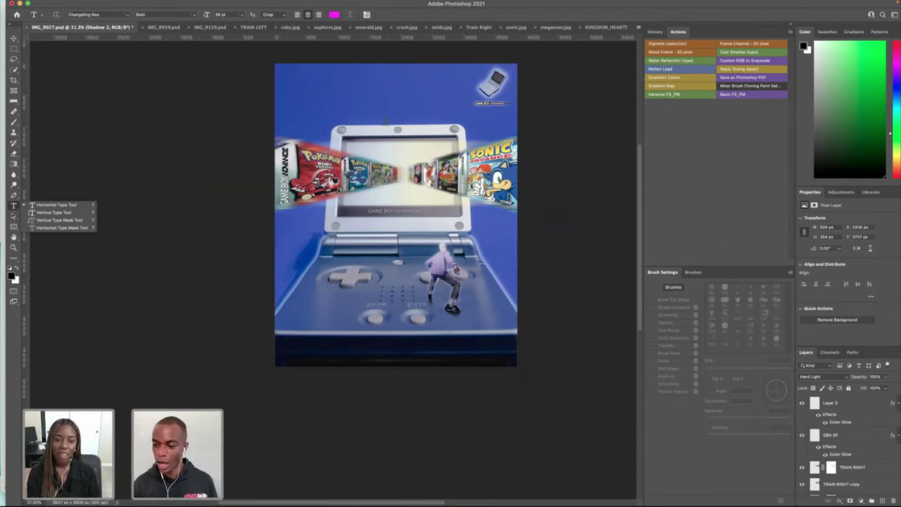
left_click(847, 414)
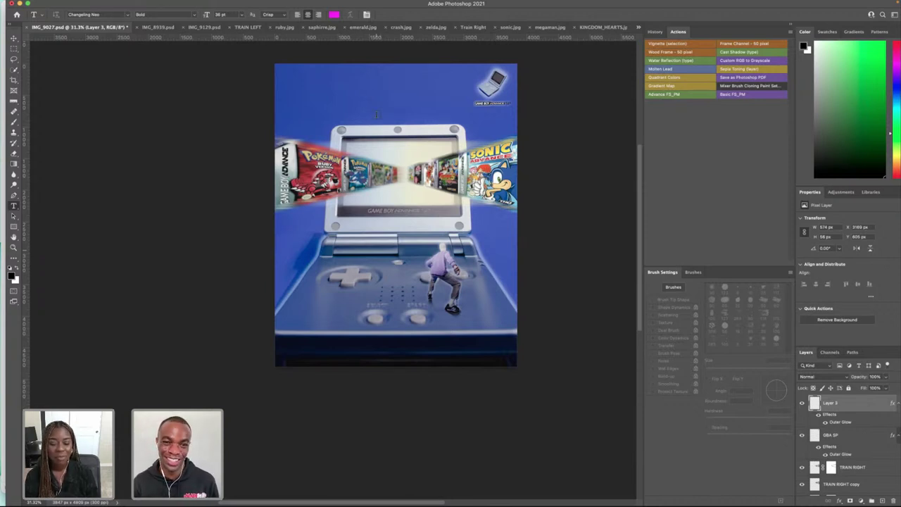
left_click(333, 14)
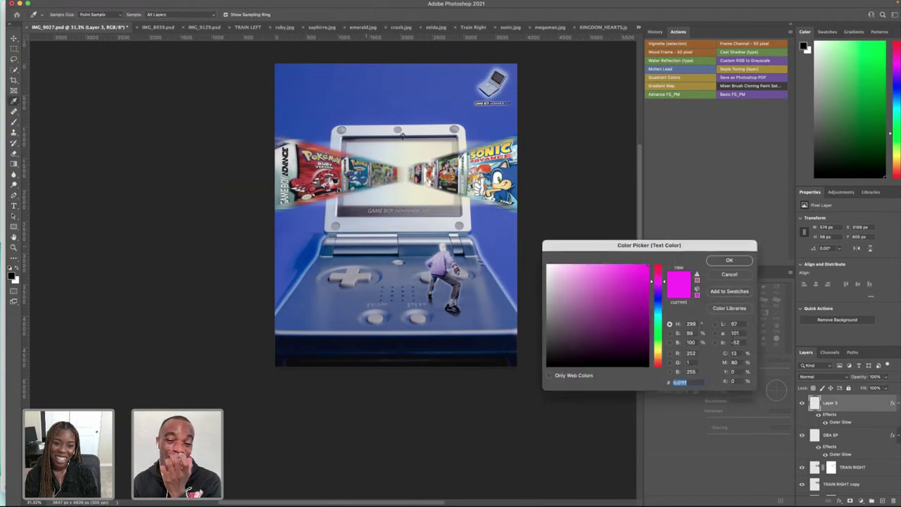
left_click(547, 276)
mouse_move(576, 272)
left_mouse_down()
mouse_move(546, 268)
mouse_move(542, 293)
mouse_move(543, 284)
mouse_move(588, 279)
left_mouse_up()
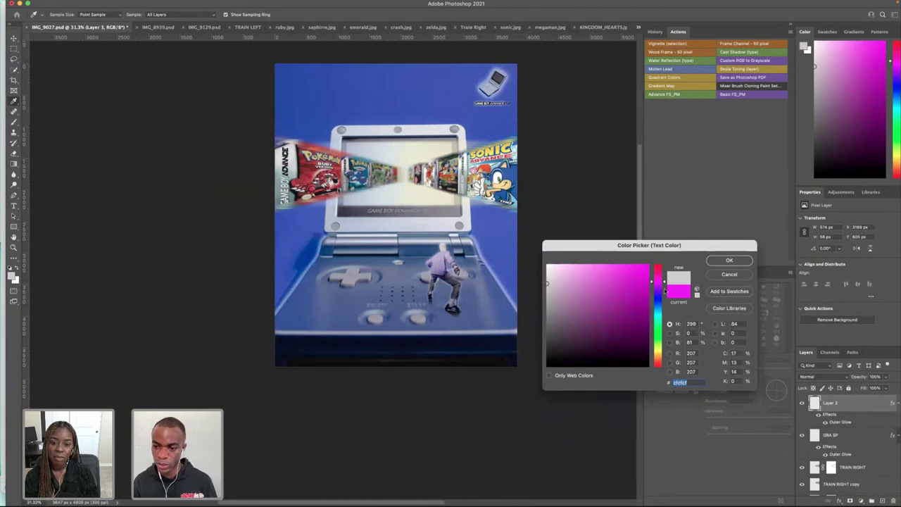
left_click_drag(663, 282, 662, 352)
left_click_drag(573, 265, 561, 265)
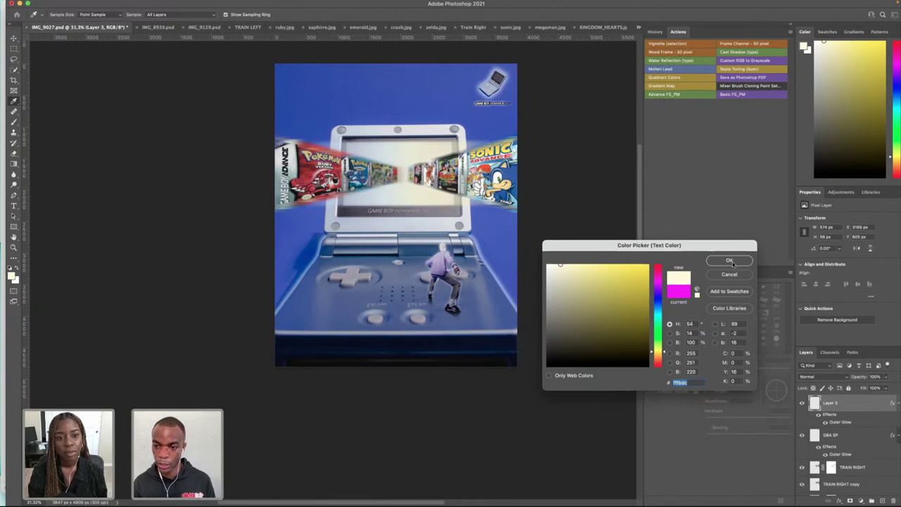
left_click(562, 265)
left_click_drag(562, 265, 561, 263)
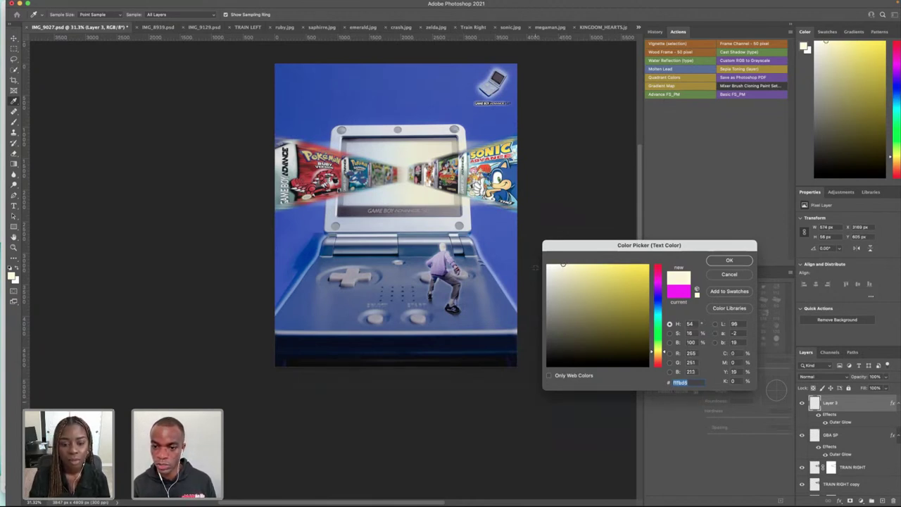
left_click(728, 260)
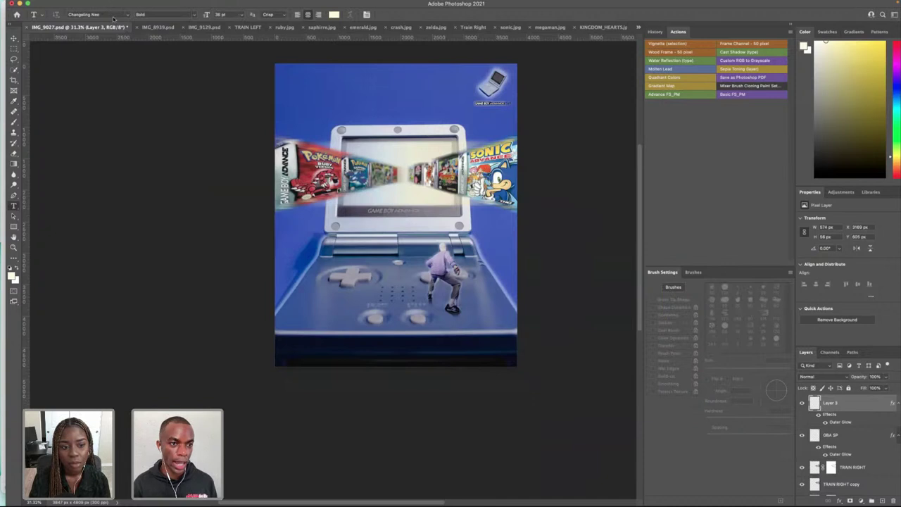
- Set the text font to OCR A Std Regular
left_click(113, 15)
type("OCR")
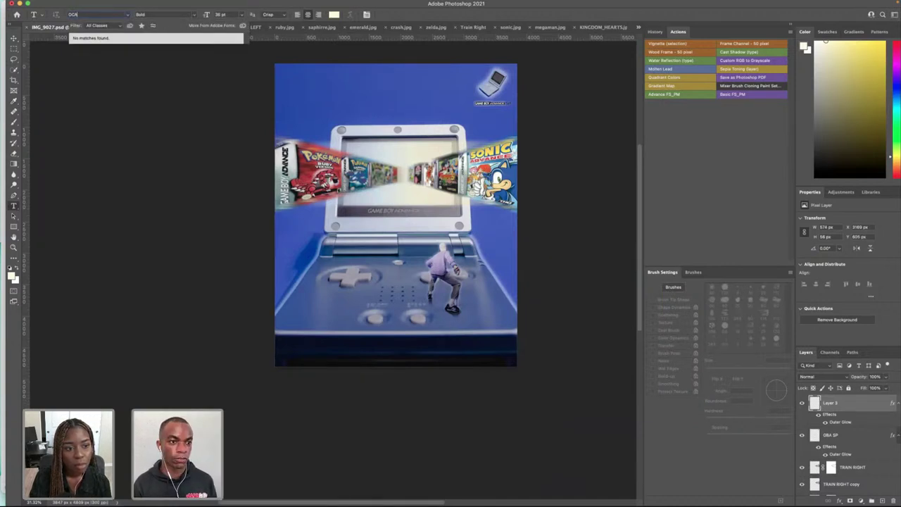
key("BackSpace")
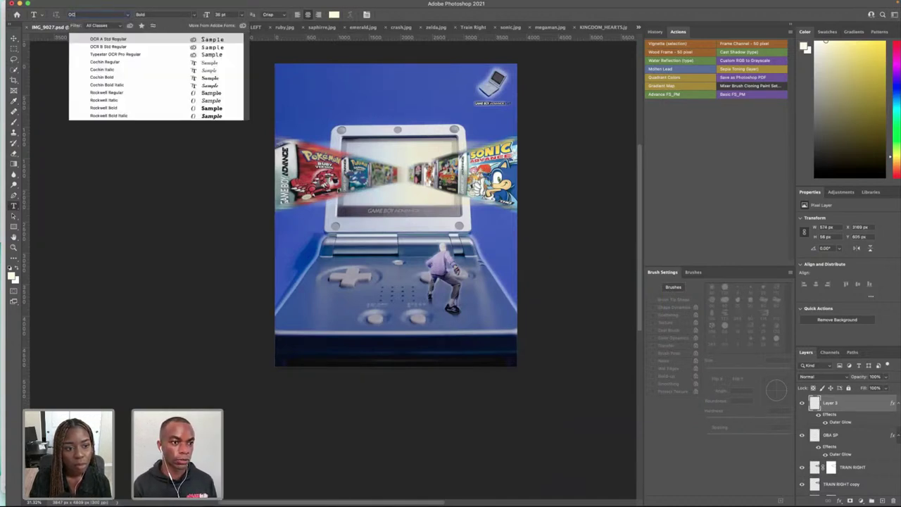
left_click(128, 42)
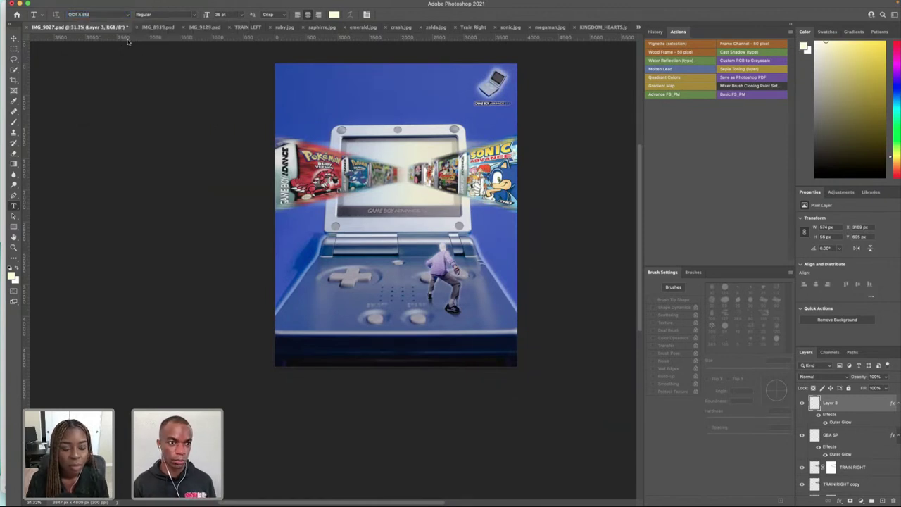
- Add the tagline "new stage. same classics." as 36 pt text on the blue background just above the large console
left_click(368, 116)
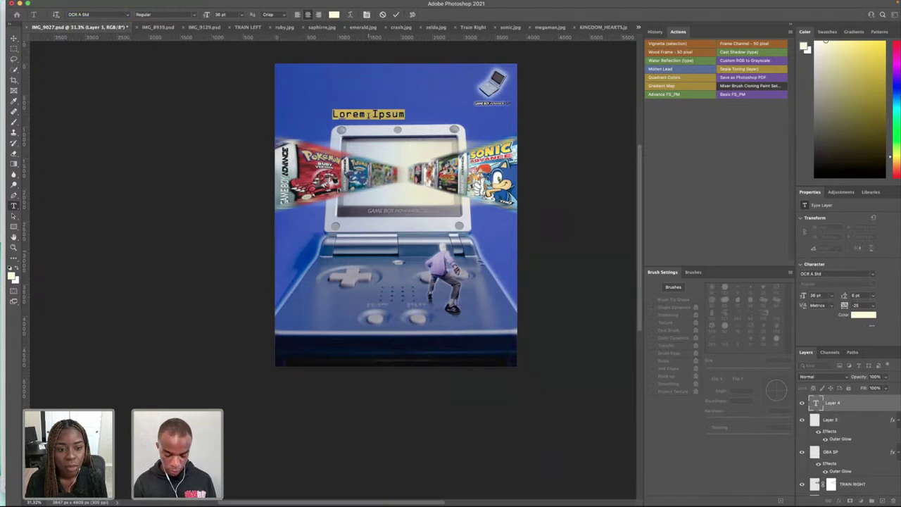
type("ne")
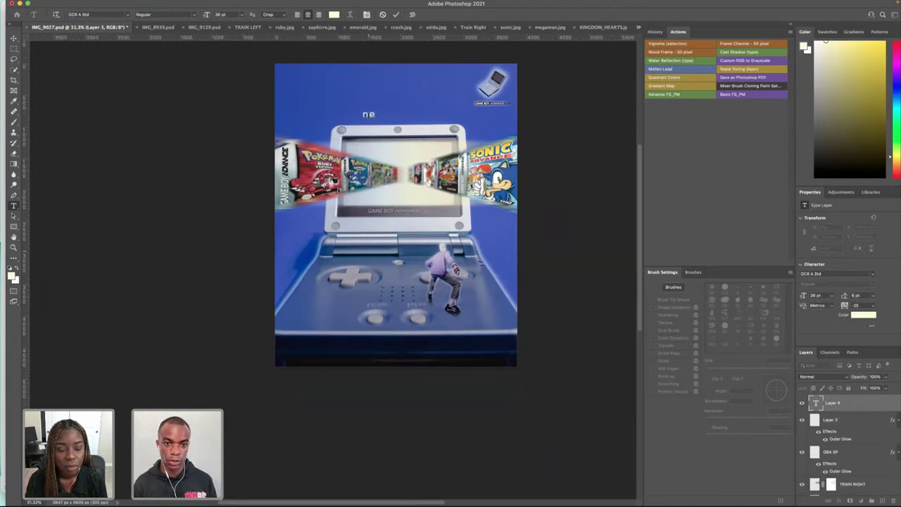
type("w. stage")
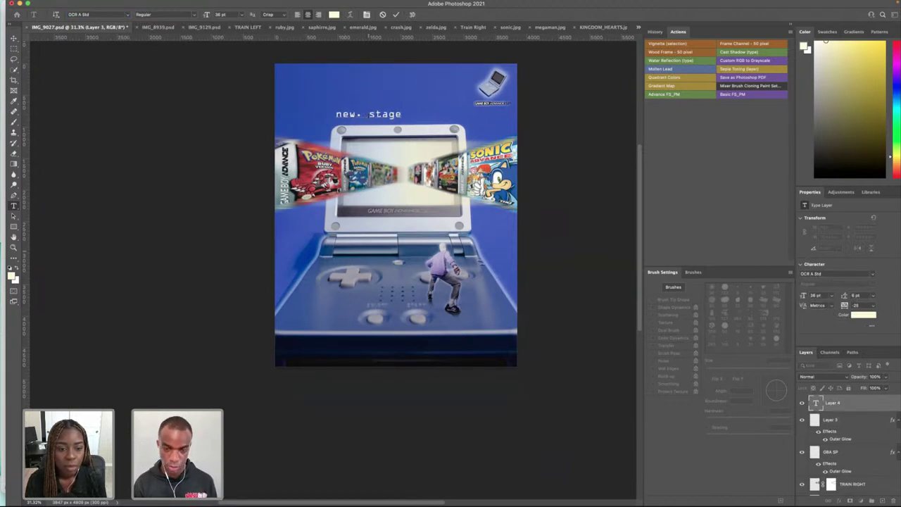
key("BackSpace")
key("BackSpace")
key("BackSpace")
key("BackSpace")
key("BackSpace")
key("BackSpace")
key("BackSpace")
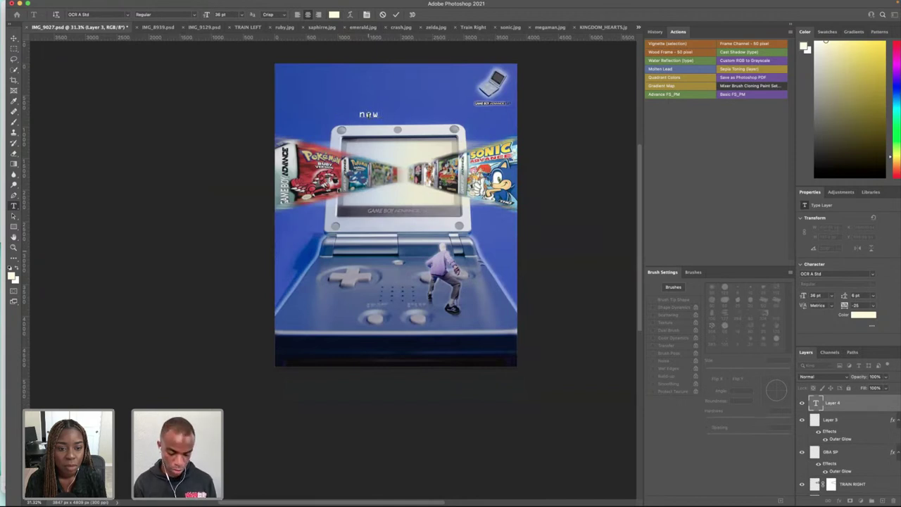
type("stage")
key("BackSpace")
key("BackSpace")
key("BackSpace")
key("BackSpace")
key("BackSpace")
key("BackSpace")
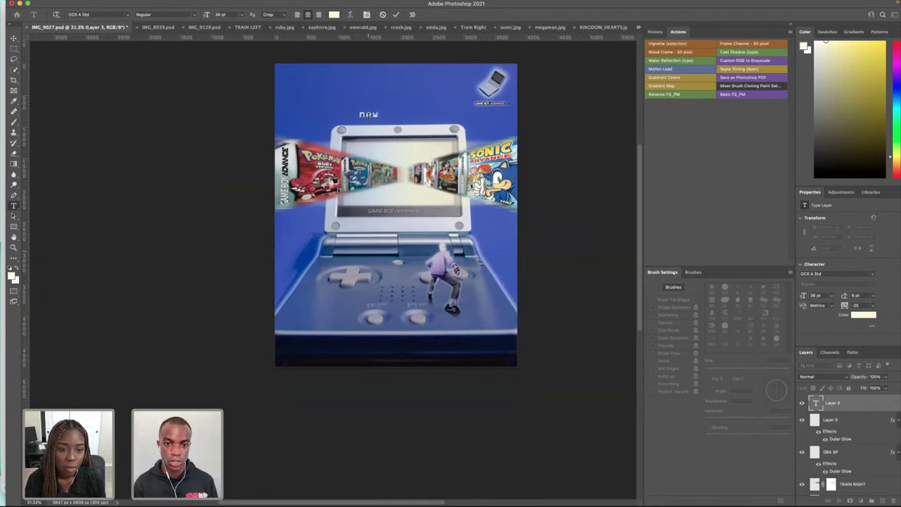
type("stage.")
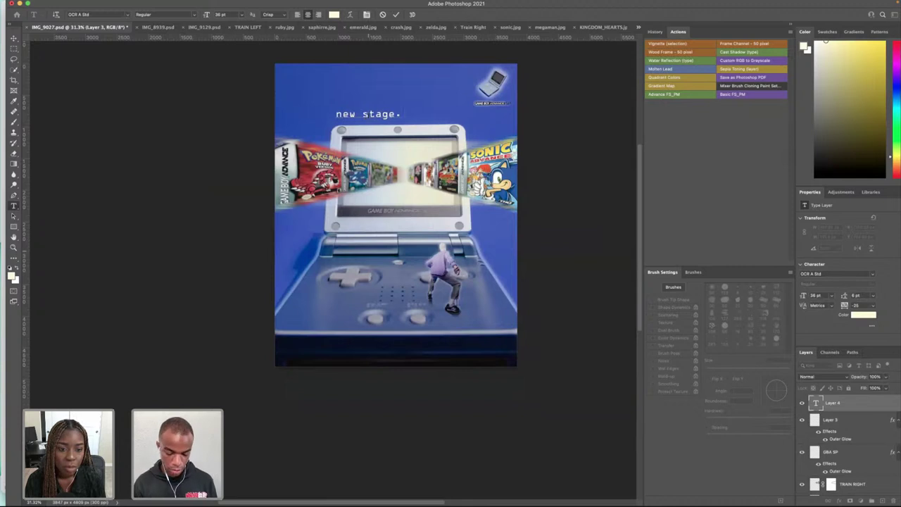
type(" same classic")
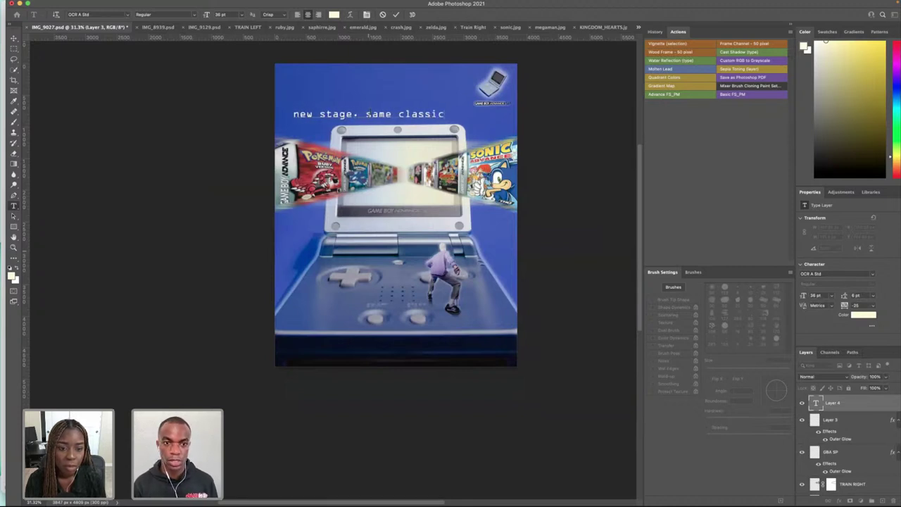
type("s.")
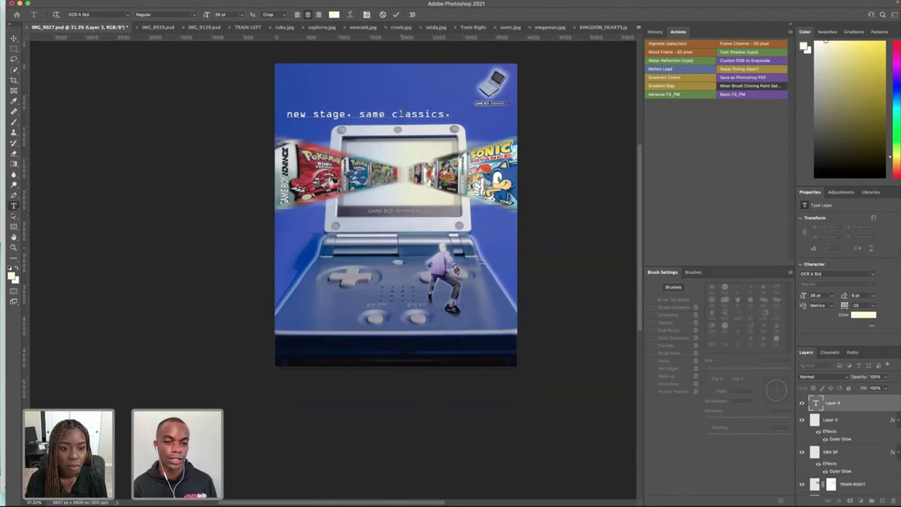
left_click(13, 38)
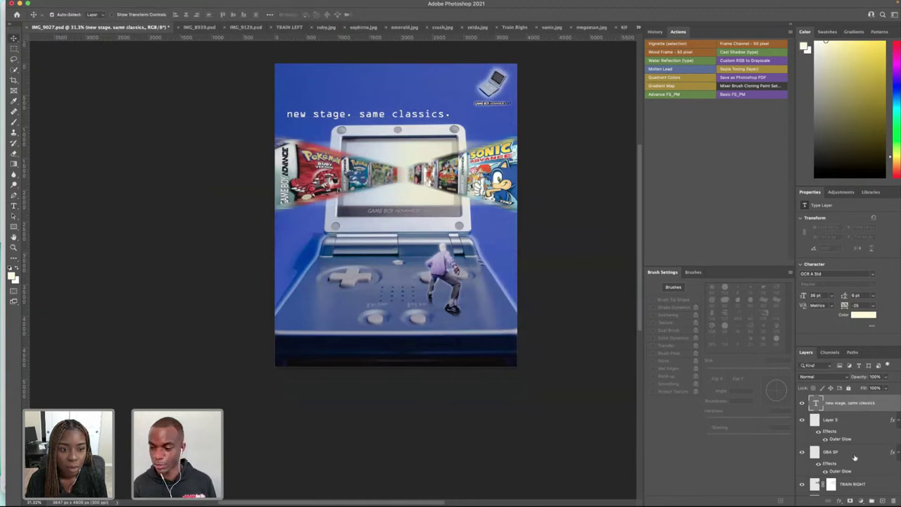
- Move the tagline sideways so it sits centered above the large console's screen
left_click(849, 422)
left_click(843, 403)
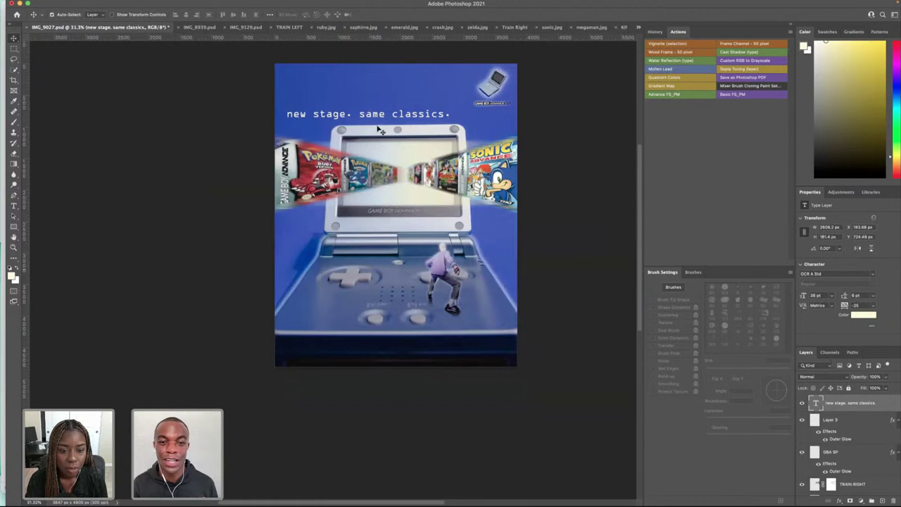
left_click_drag(398, 120, 433, 121)
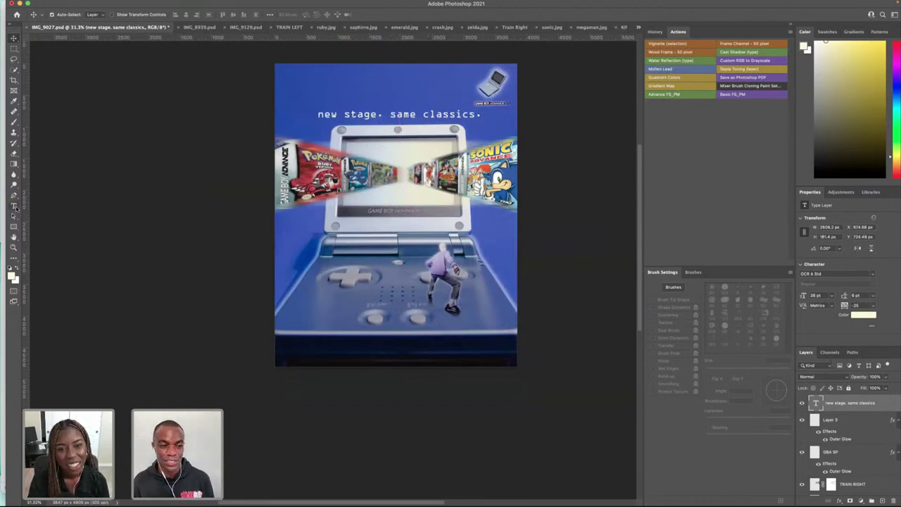
- Set the whole tagline's font size to 24 pt and nudge it down closer to the console's upper edge
left_click(14, 205)
double_click(411, 114)
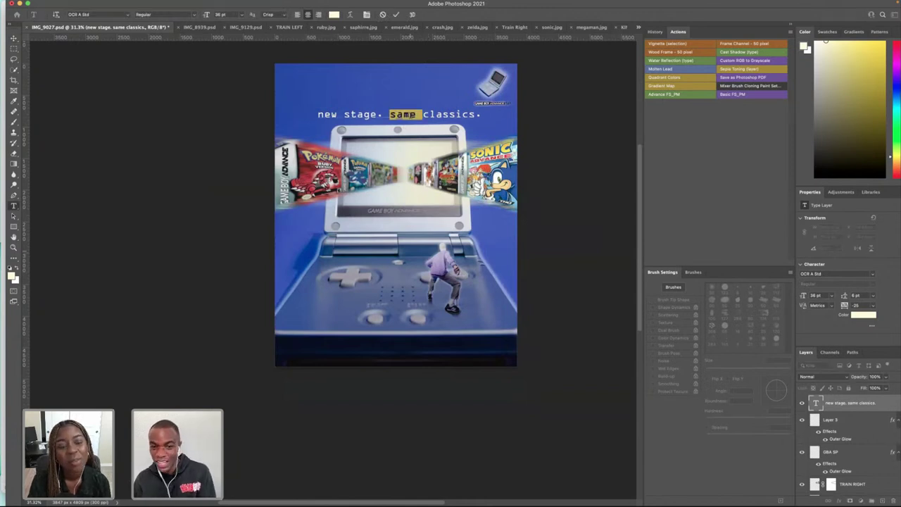
triple_click(408, 114)
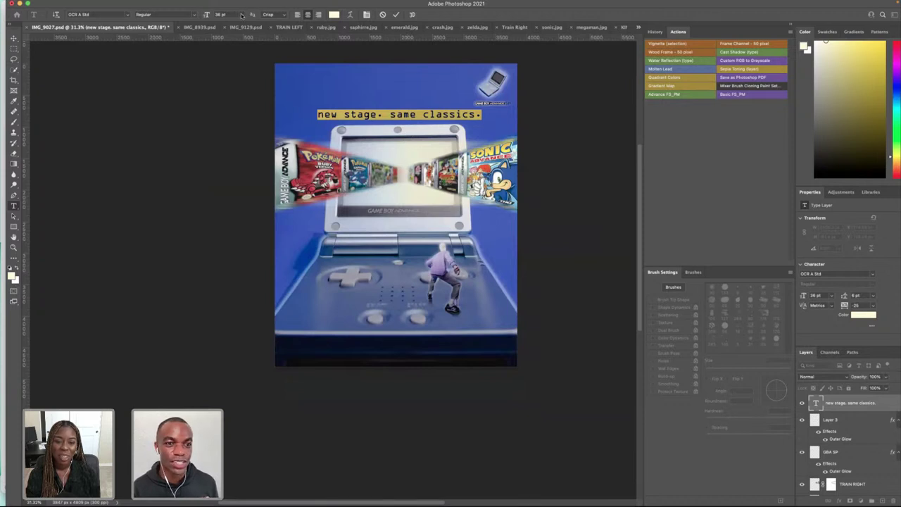
left_click(242, 16)
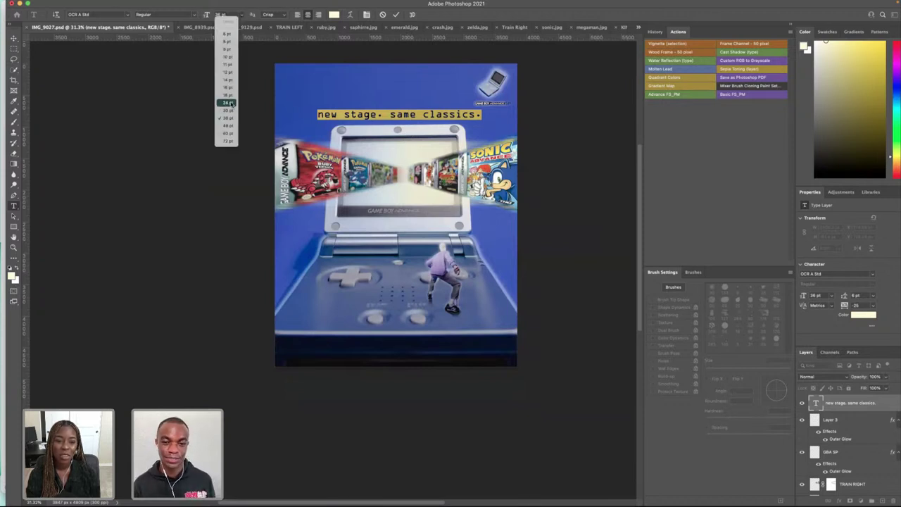
left_click(227, 103)
left_click(13, 37)
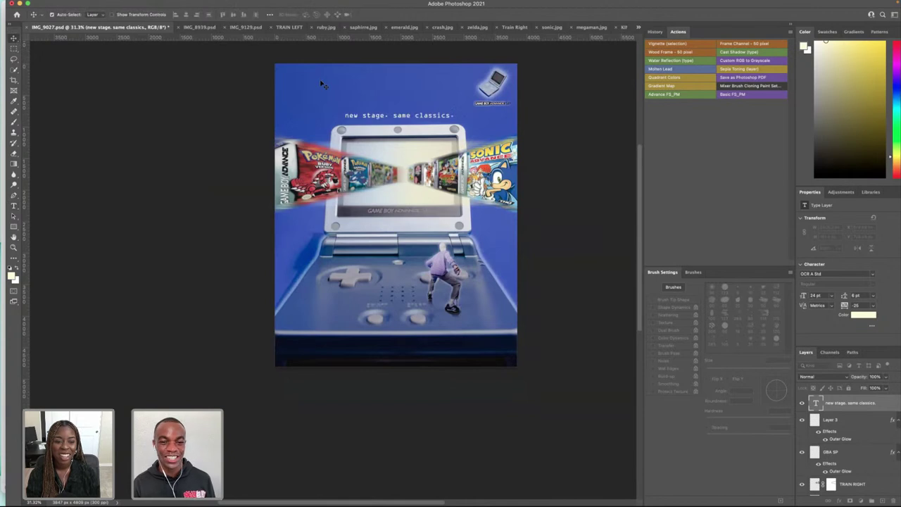
left_click_drag(412, 116, 411, 117)
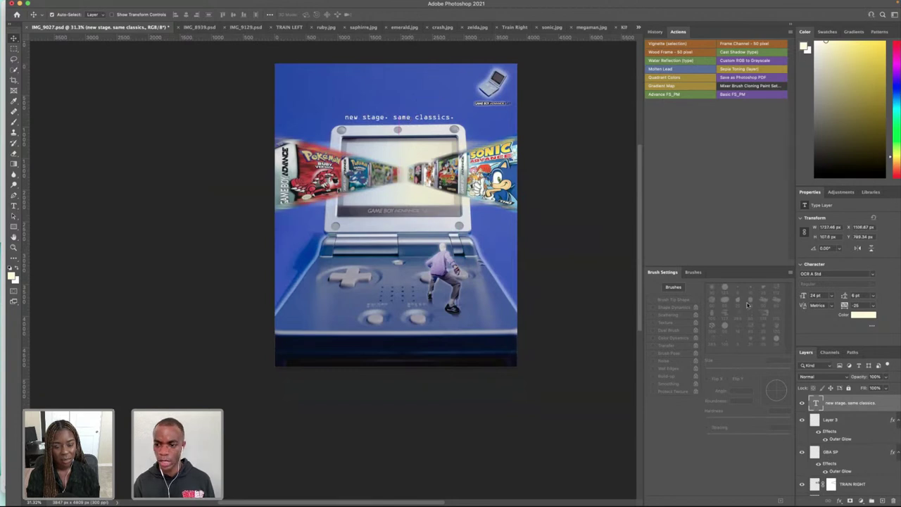
- Add an outer glow to the "new stage. same classics." text layer and set the glow color to white
right_click(839, 412)
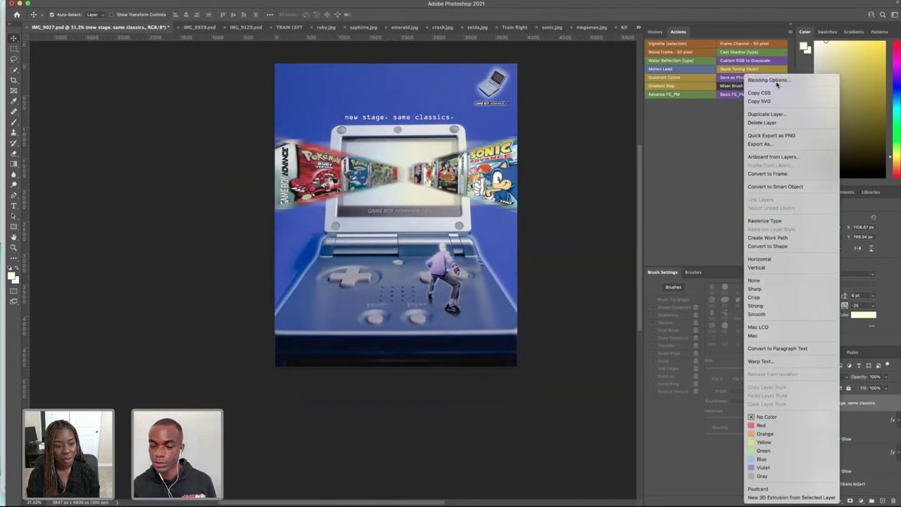
left_click(768, 80)
left_click(545, 372)
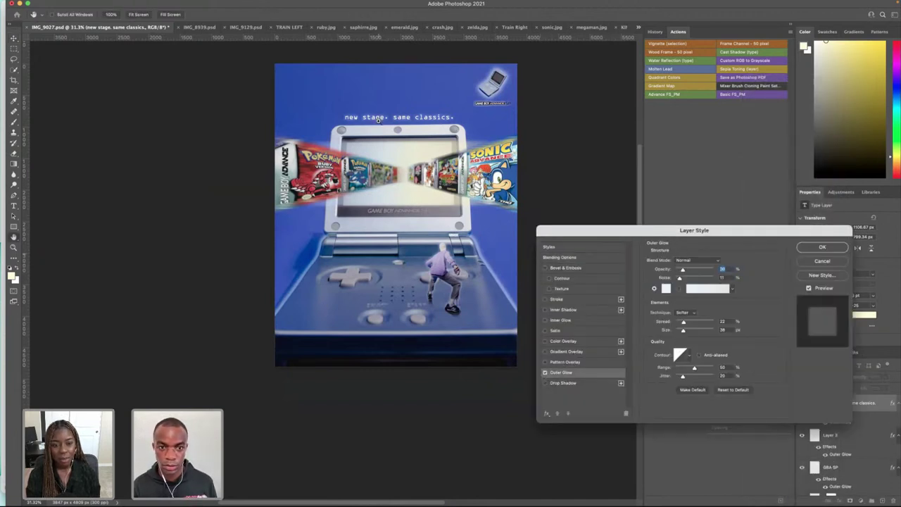
scroll(381, 123, "left", 1)
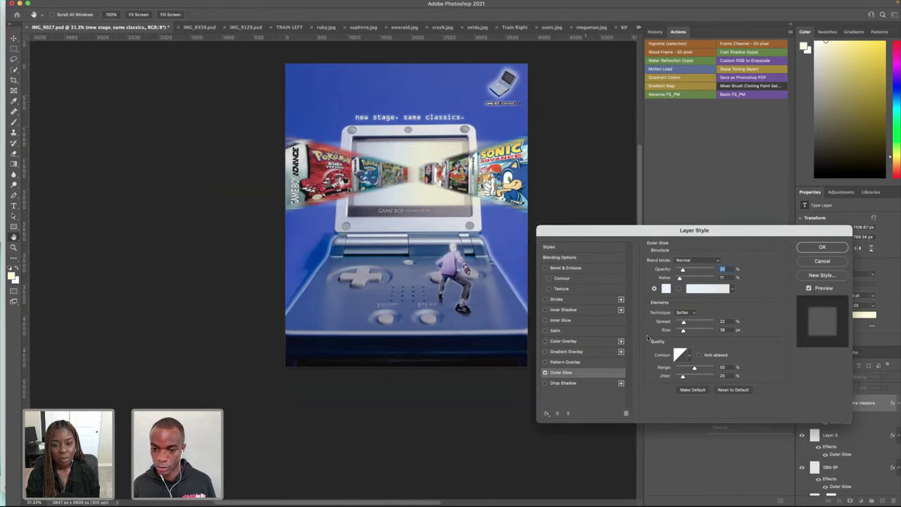
left_click(668, 290)
left_click(502, 238)
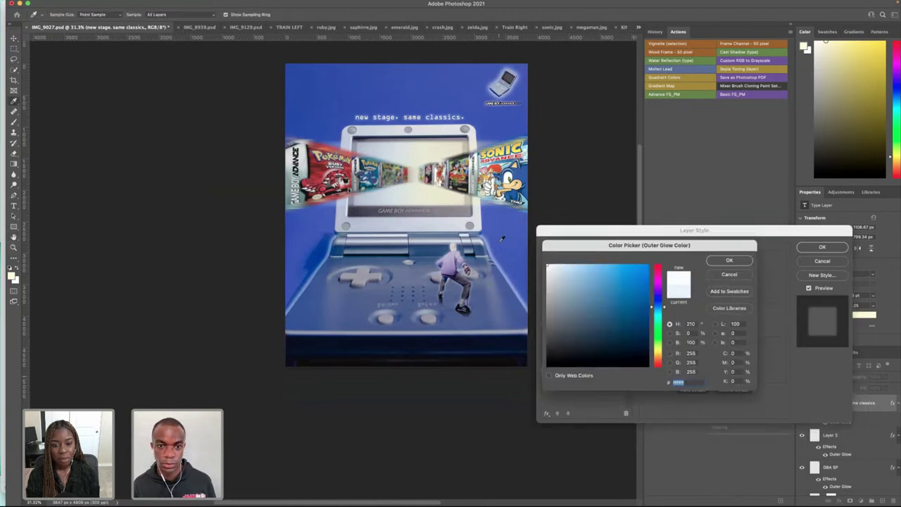
key("alt")
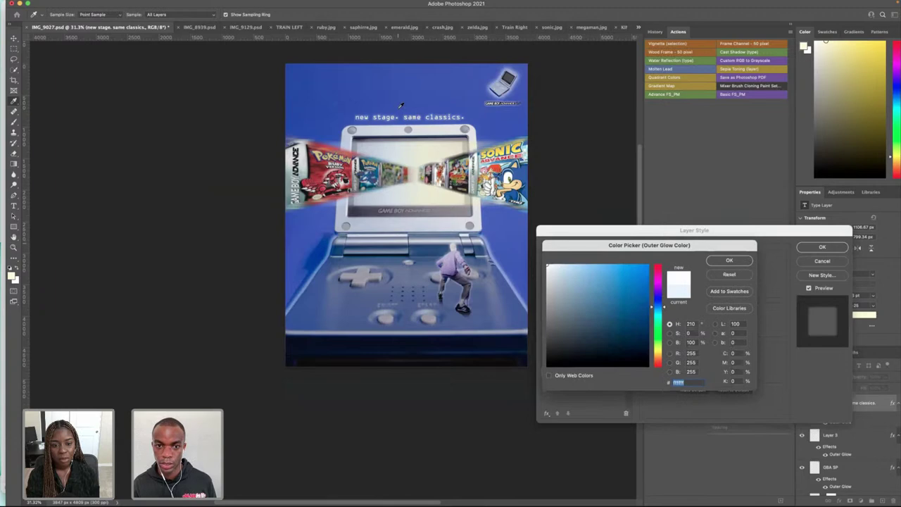
left_click(729, 260)
scroll(432, 134, "left", 2)
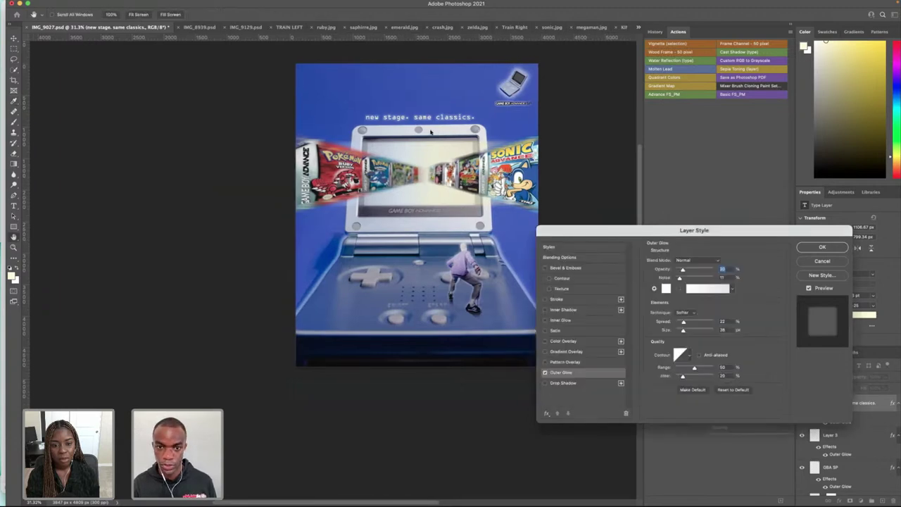
- Refine the tagline's outer glow to 40% opacity, 19% noise, 5% spread and 21 px size, and apply it
scroll(441, 124, "up", 10)
scroll(441, 124, "down", 3)
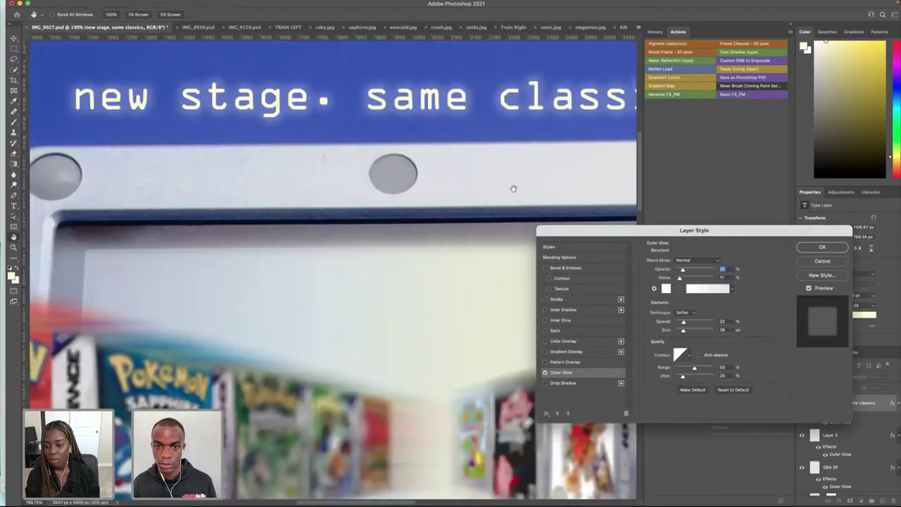
mouse_move(683, 321)
left_mouse_down()
mouse_move(699, 333)
mouse_move(683, 332)
left_mouse_up()
mouse_move(680, 279)
left_mouse_down()
mouse_move(700, 279)
mouse_move(680, 279)
mouse_move(689, 272)
left_mouse_up()
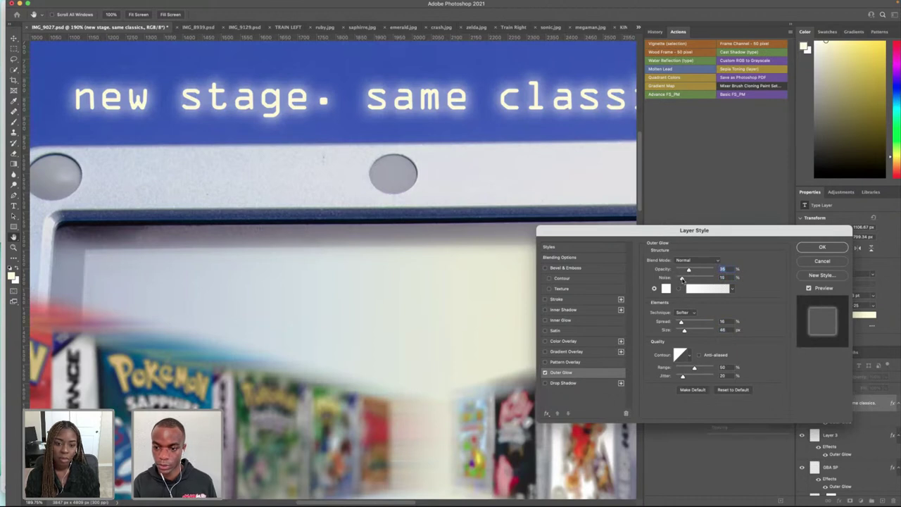
left_click_drag(680, 324, 676, 323)
left_click_drag(683, 279, 683, 279)
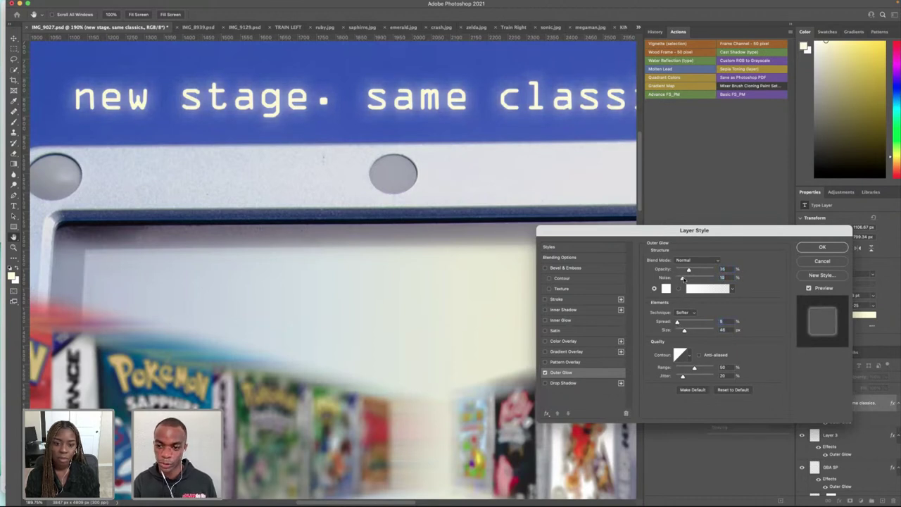
mouse_move(684, 335)
left_mouse_down()
mouse_move(693, 332)
mouse_move(679, 332)
left_mouse_up()
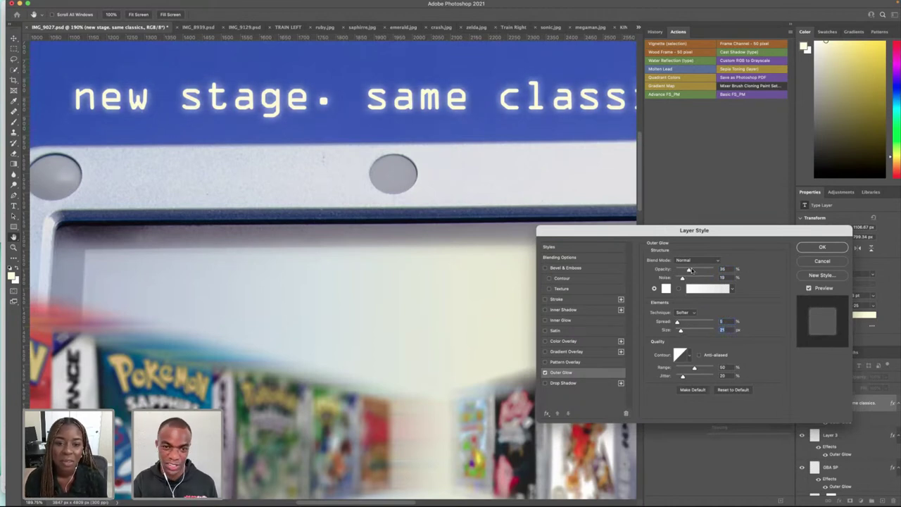
left_click_drag(690, 269, 693, 271)
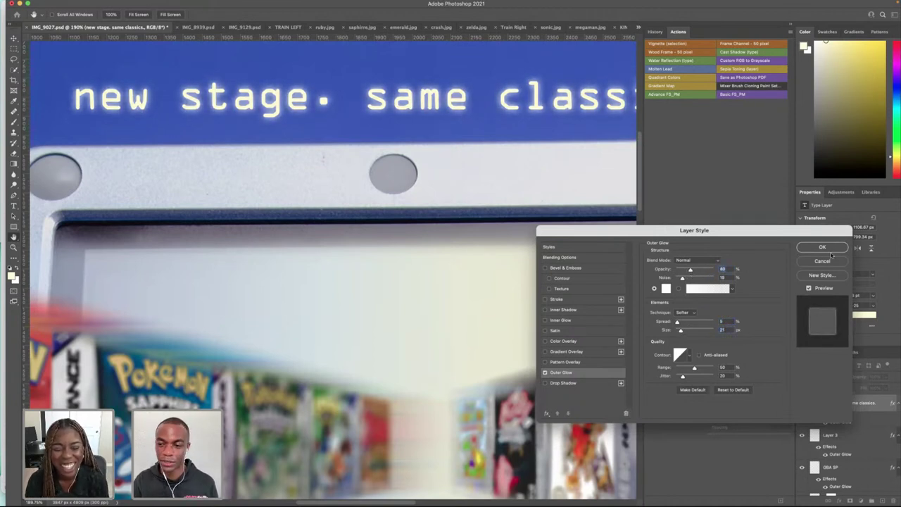
key("ctrl+0")
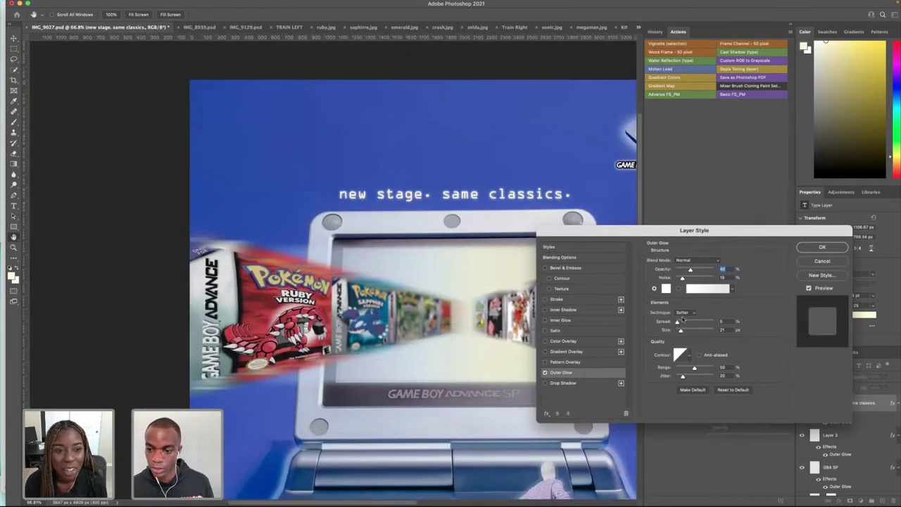
left_click_drag(679, 322, 677, 322)
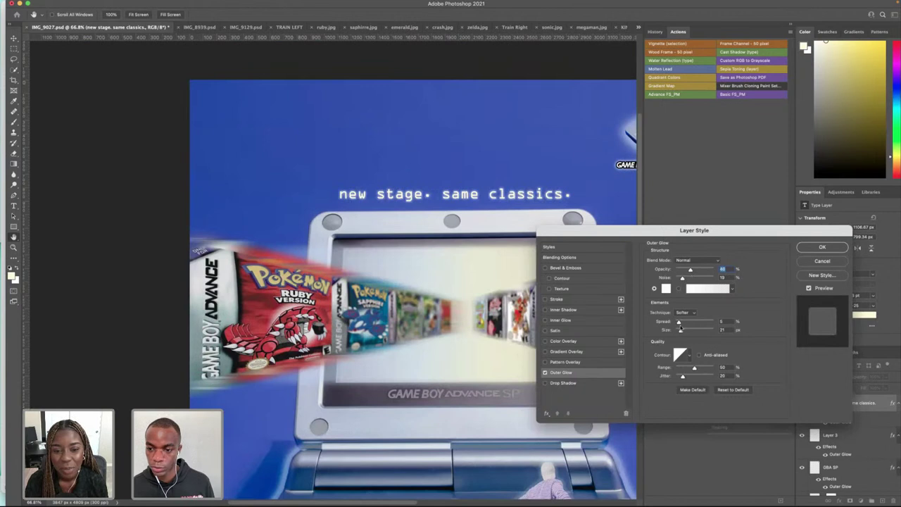
left_click(818, 248)
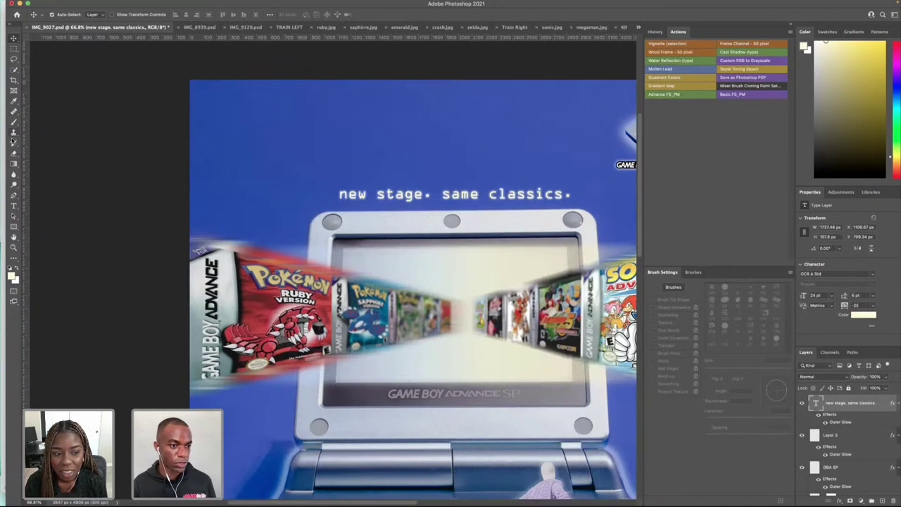
- Recolor the whole tagline to a more saturated pale yellow
left_click(13, 205)
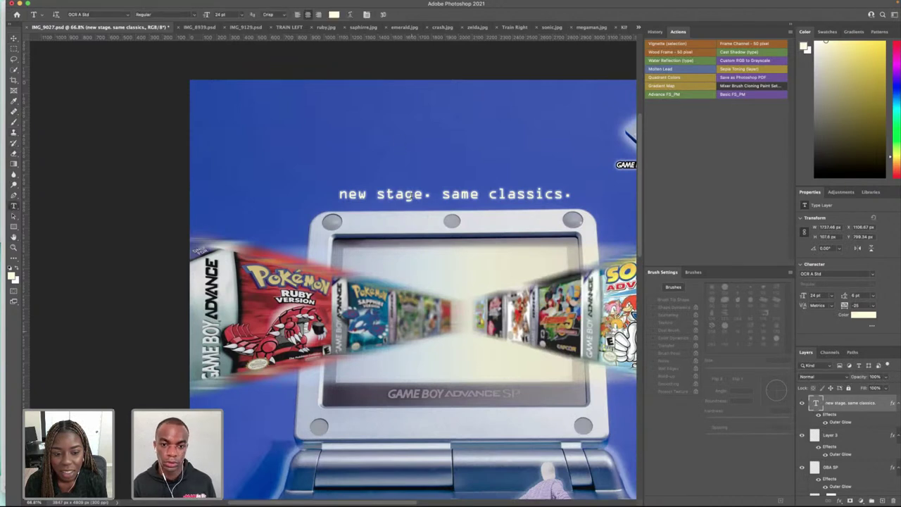
triple_click(408, 196)
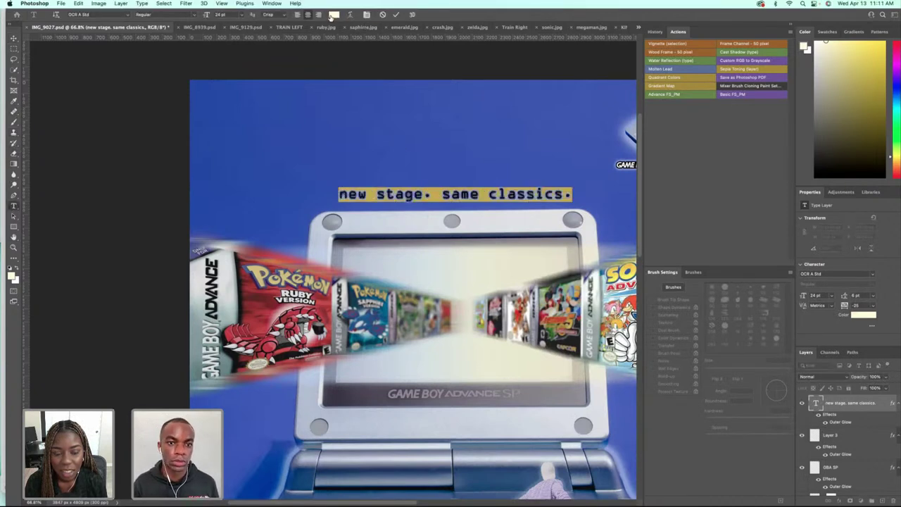
left_click(333, 15)
left_click(669, 332)
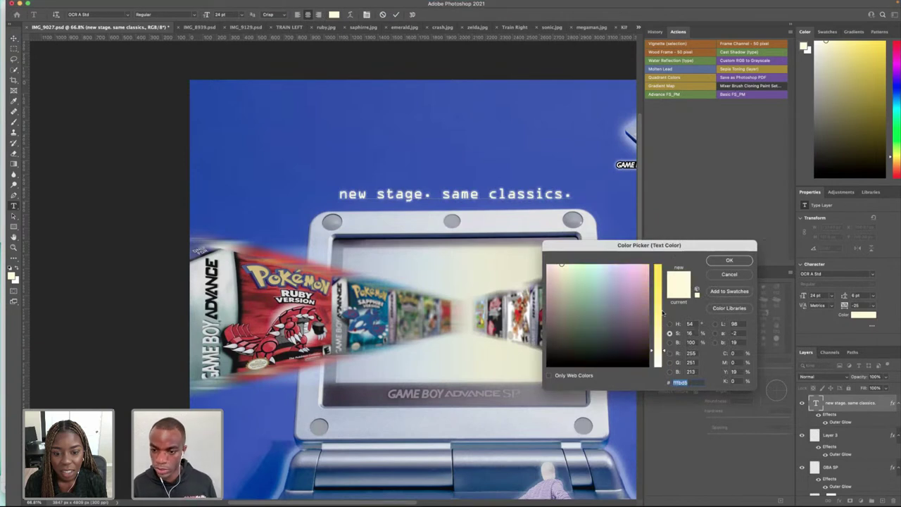
left_click_drag(664, 352, 666, 330)
left_click(730, 260)
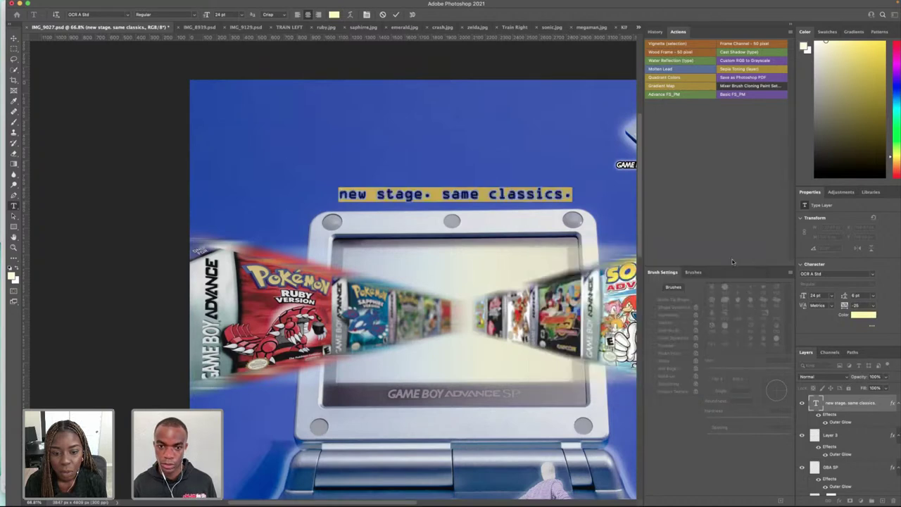
left_click(14, 38)
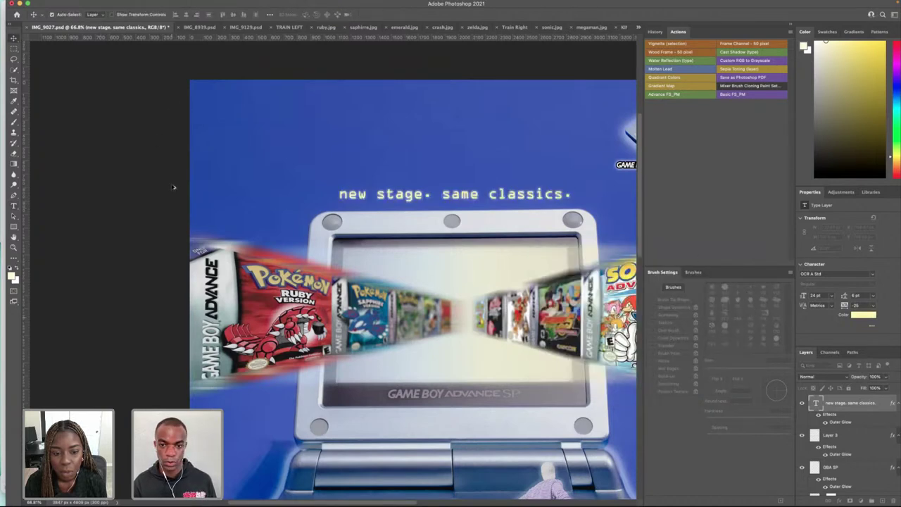
- Distort the masked TRAIN LEFT layer by pulling its inner edge slightly away from the center of the console's screen
scroll(175, 188, "down", 5)
scroll(448, 296, "down", 2)
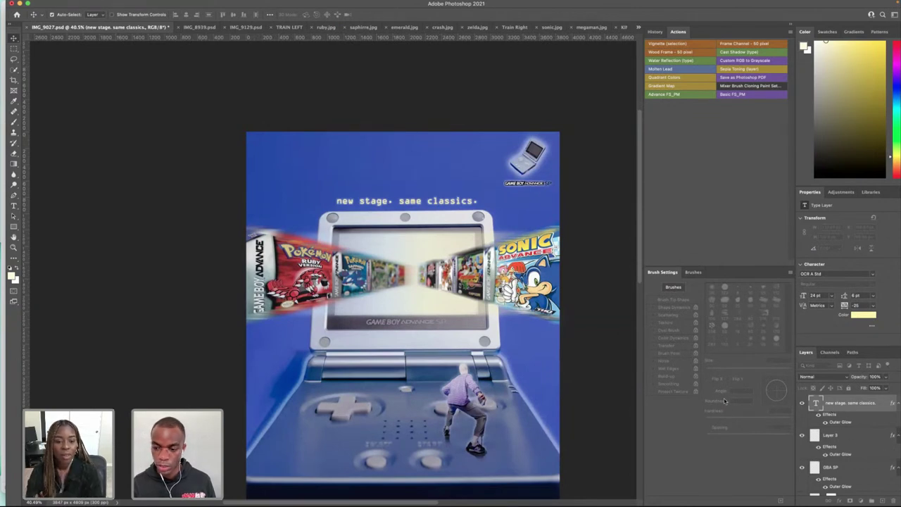
scroll(816, 461, "down", 2)
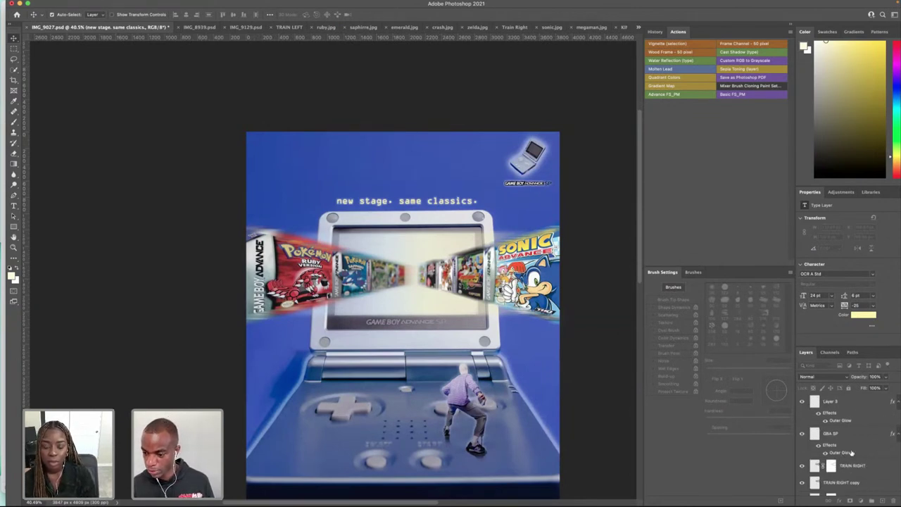
left_click(840, 472)
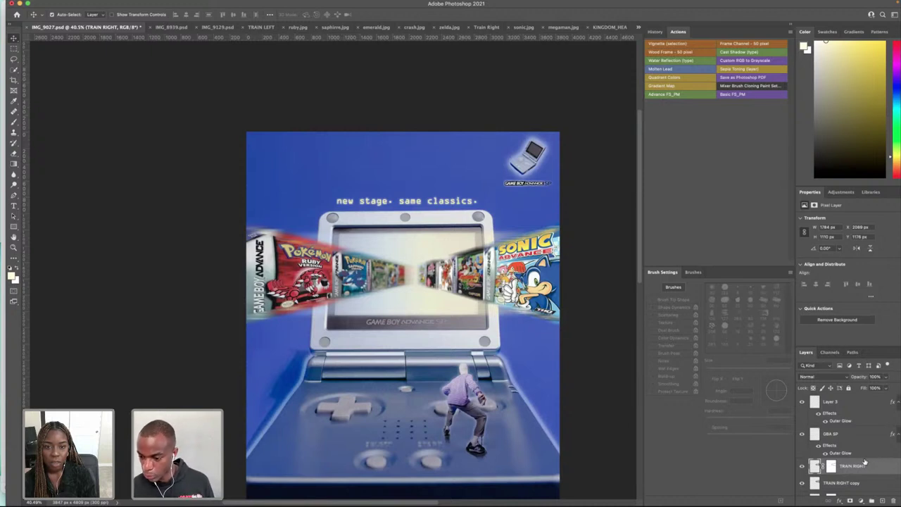
scroll(814, 461, "down", 2)
left_click(814, 458)
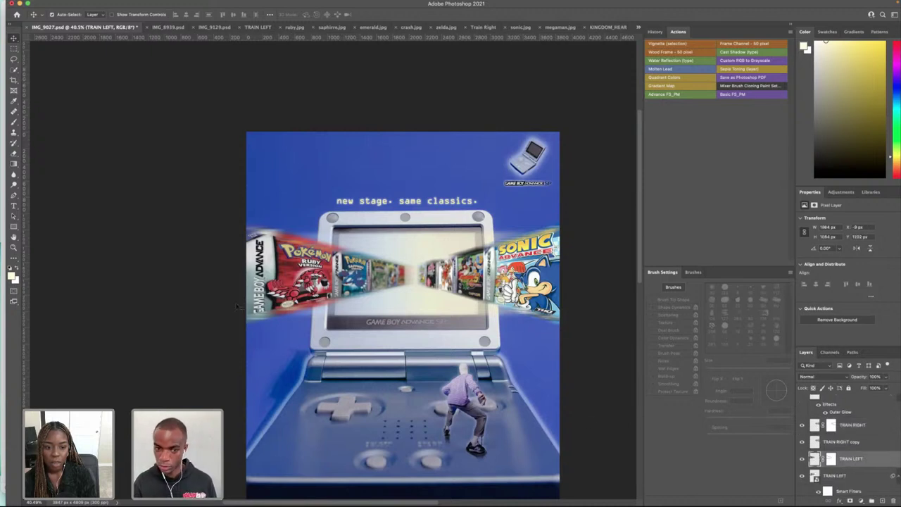
key("ctrl+t")
right_click(381, 274)
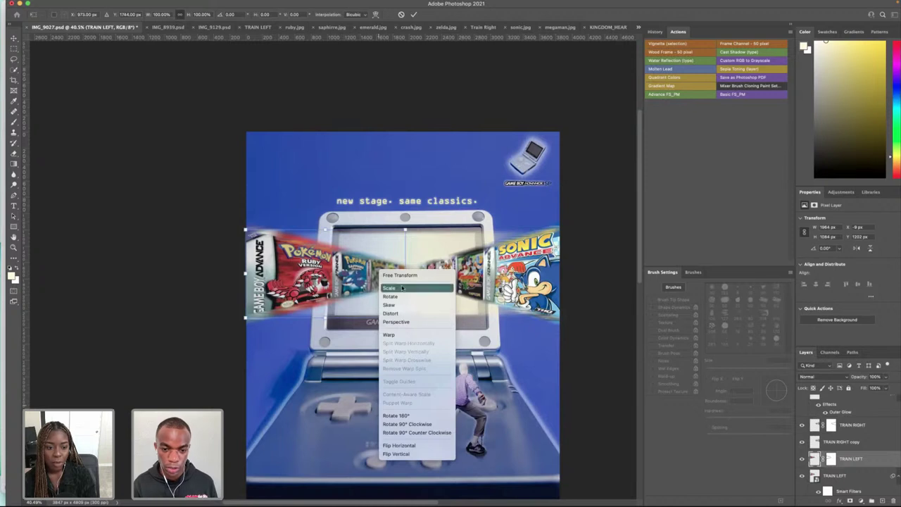
left_click(402, 314)
left_click_drag(406, 273, 400, 278)
key("Return")
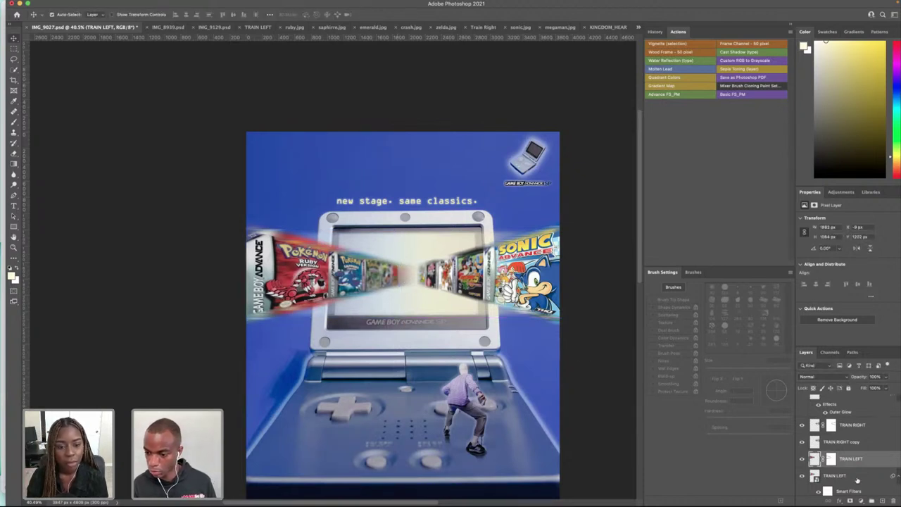
- Transform the TRAIN LEFT smart object in perspective mode, pulling its inner edge back to line up with the masked layer above it
left_click(779, 451)
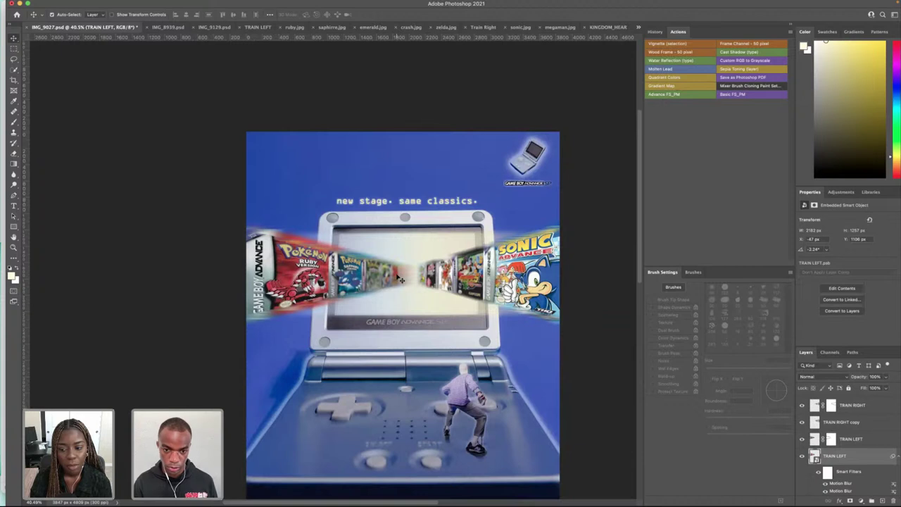
key("ctrl+t")
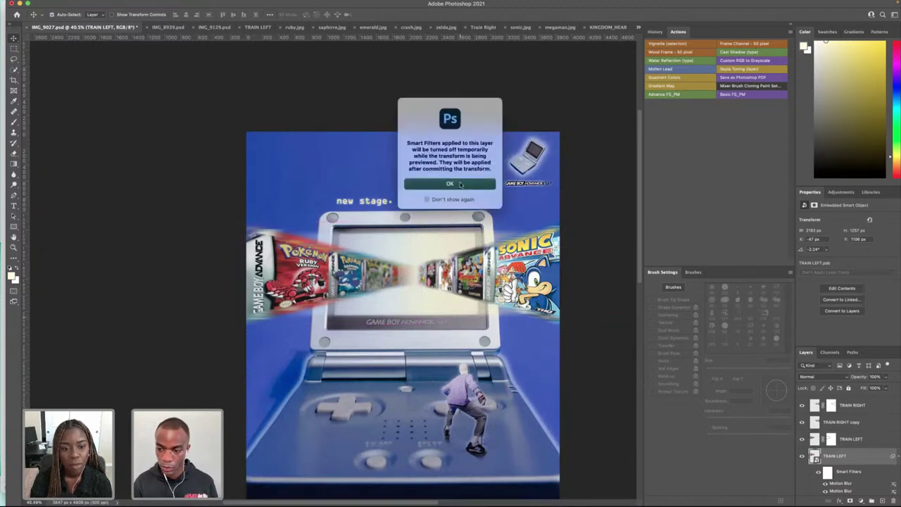
left_click(457, 185)
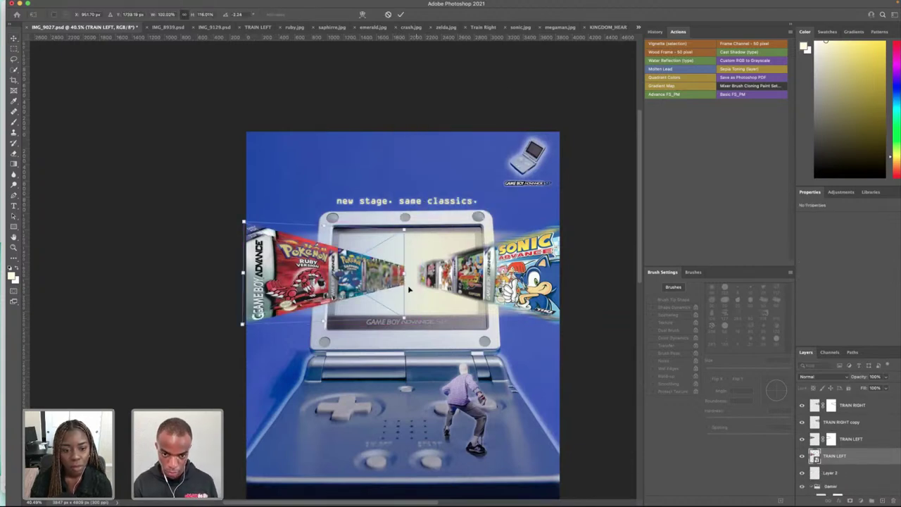
right_click(408, 289)
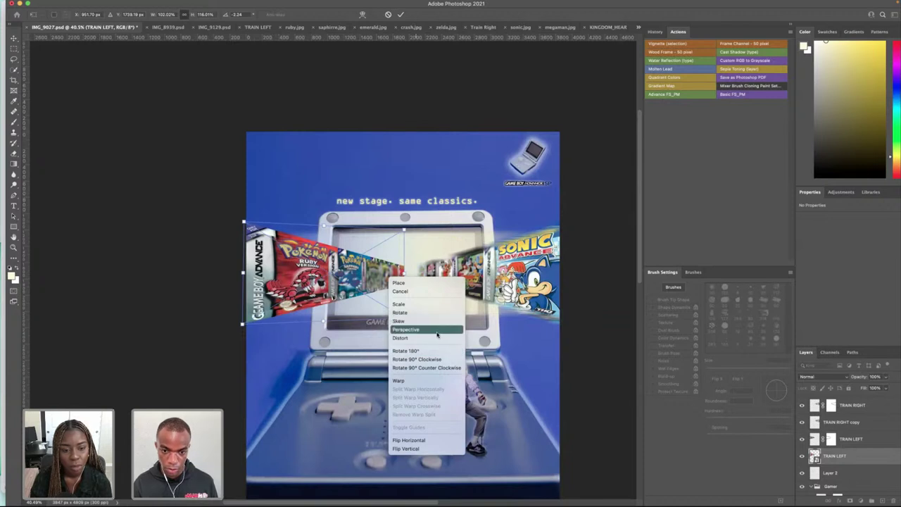
left_click(436, 330)
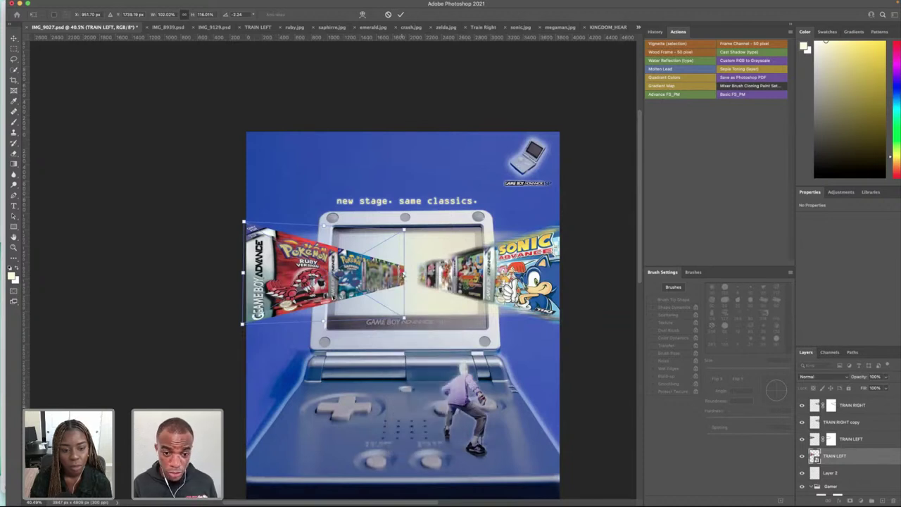
left_click_drag(404, 275, 399, 277)
key("Return")
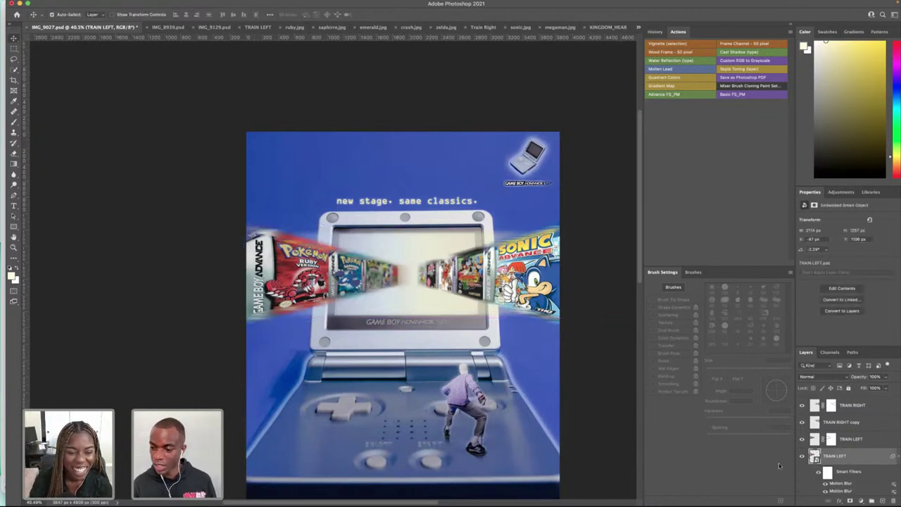
- Add a white layer mask to the TRAIN LEFT smart object that carries the Motion Blur filters
scroll(423, 278, "left", 2)
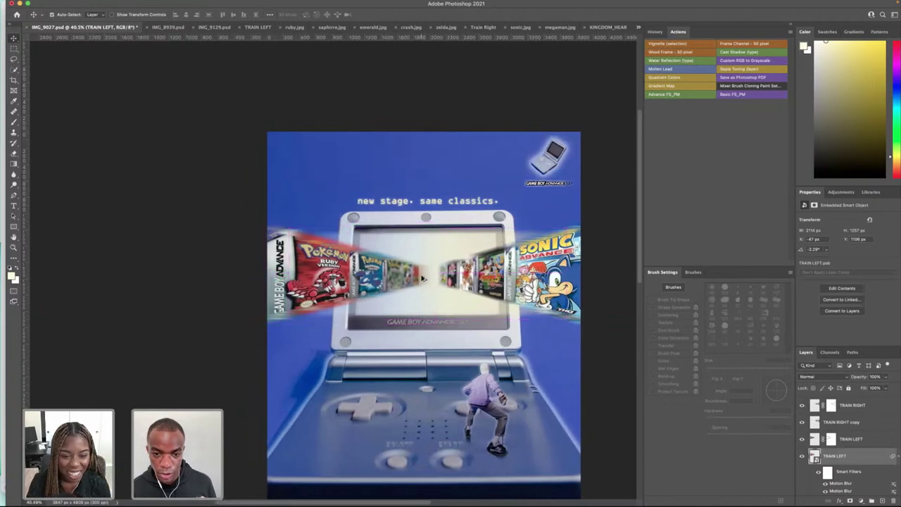
scroll(422, 278, "up", 10)
scroll(421, 278, "up", 4)
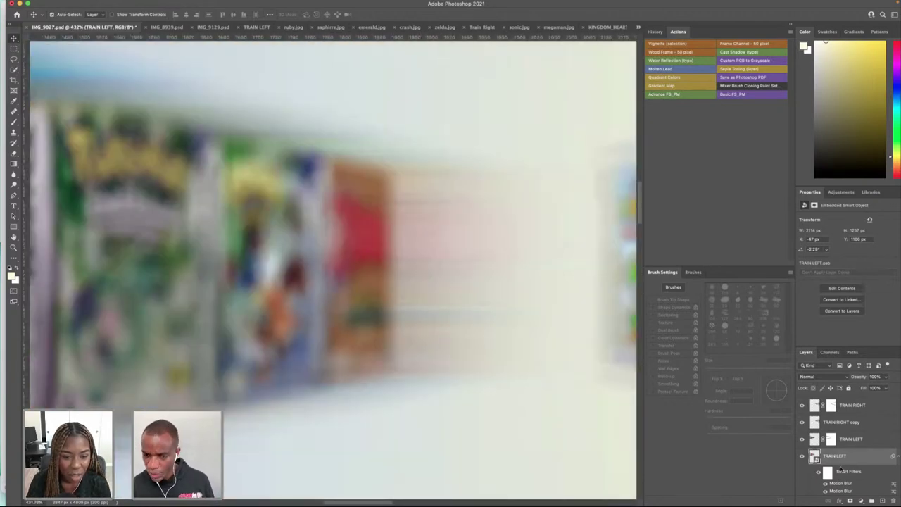
scroll(440, 223, "right", 3)
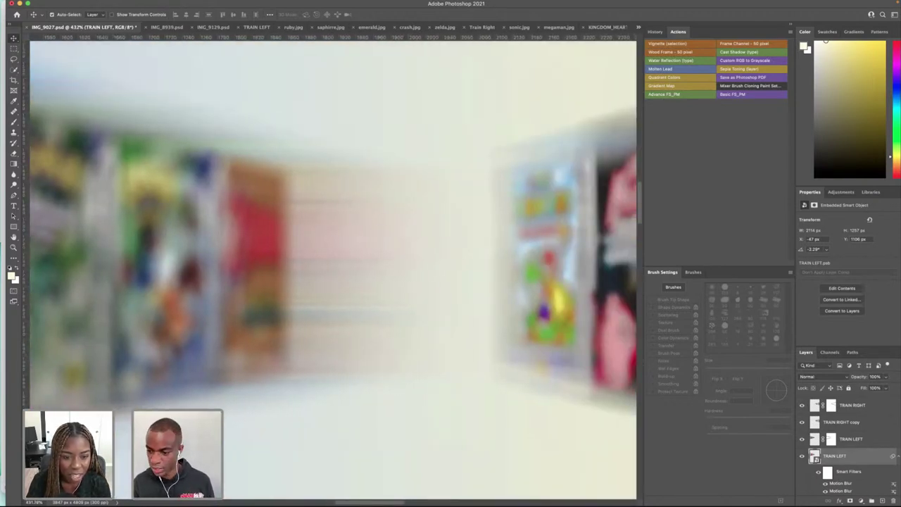
scroll(844, 484, "down", 1)
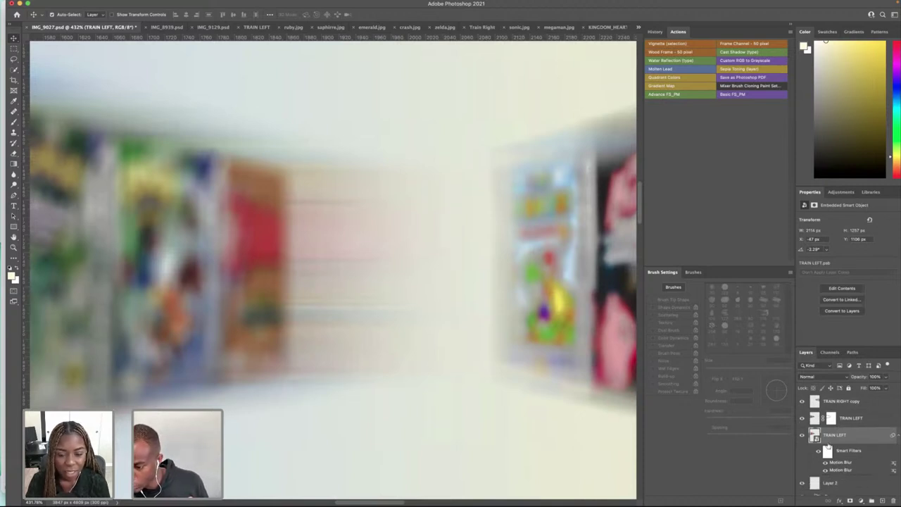
left_click(848, 500)
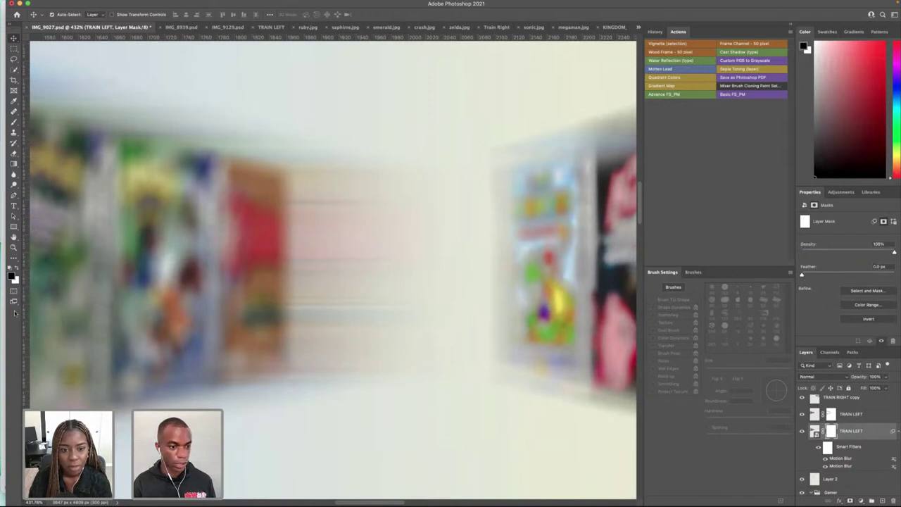
- Paint black on the TRAIN LEFT smart object's mask with a soft 70 px brush at 41% opacity, fading the streaks at its inner end
left_click(14, 122)
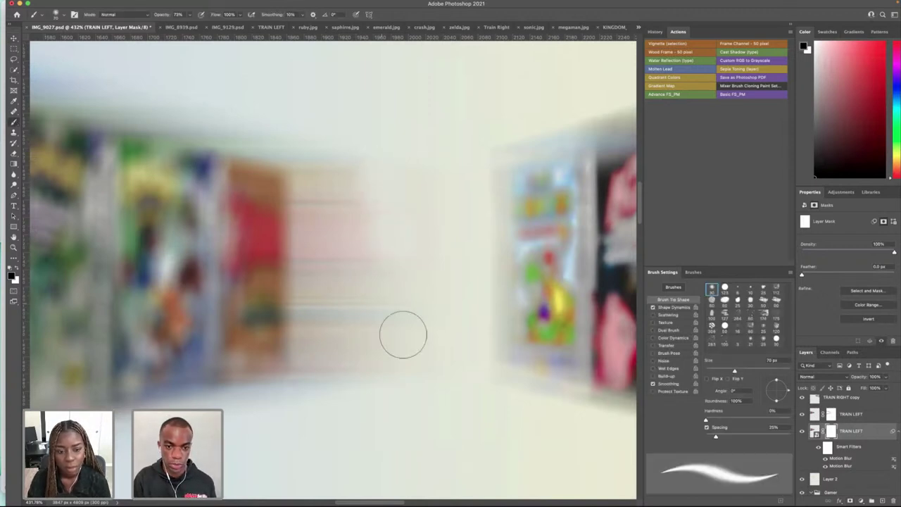
mouse_move(345, 131)
left_mouse_down()
mouse_move(368, 212)
mouse_move(372, 419)
left_mouse_up()
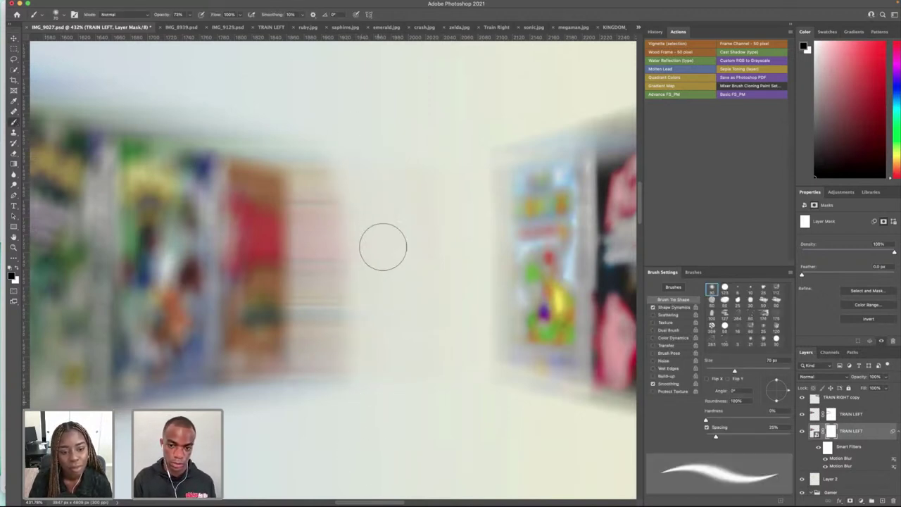
key("ctrl+z")
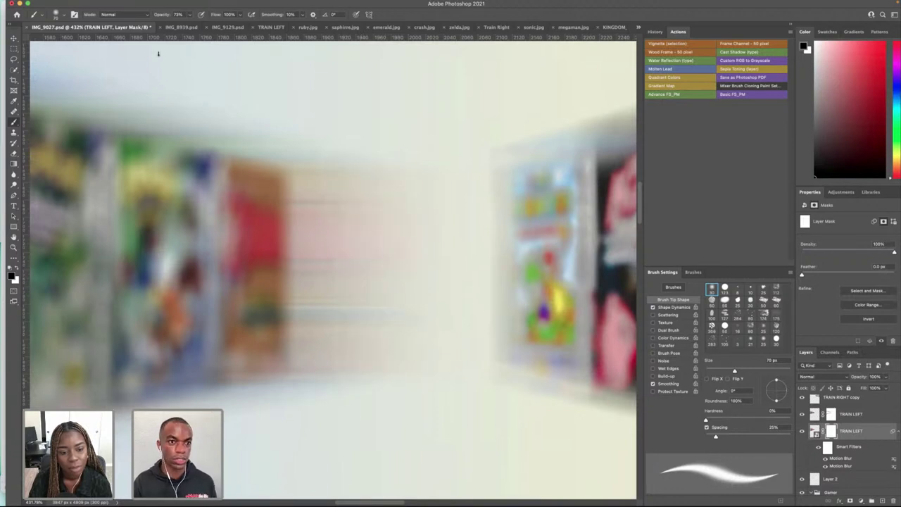
left_click(188, 17)
left_click(174, 25)
left_click(371, 190)
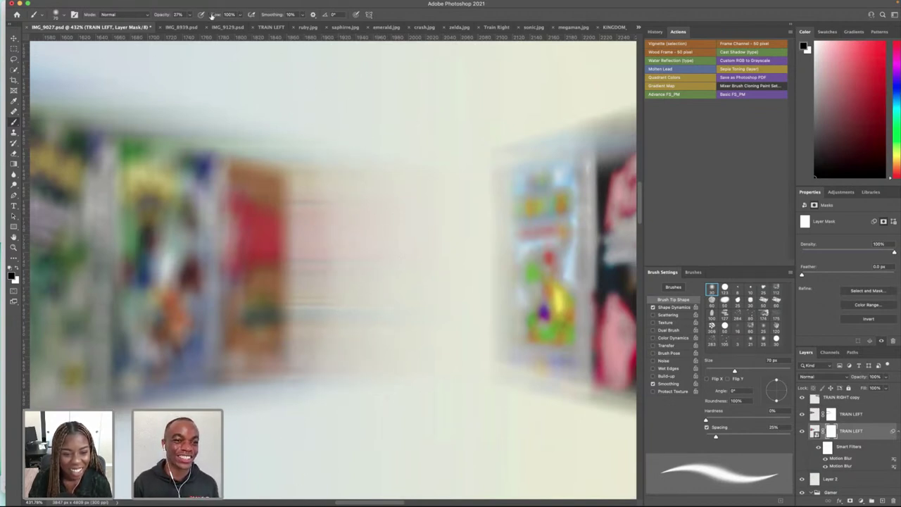
left_click(190, 14)
left_click(193, 26)
left_click_drag(432, 193, 406, 270)
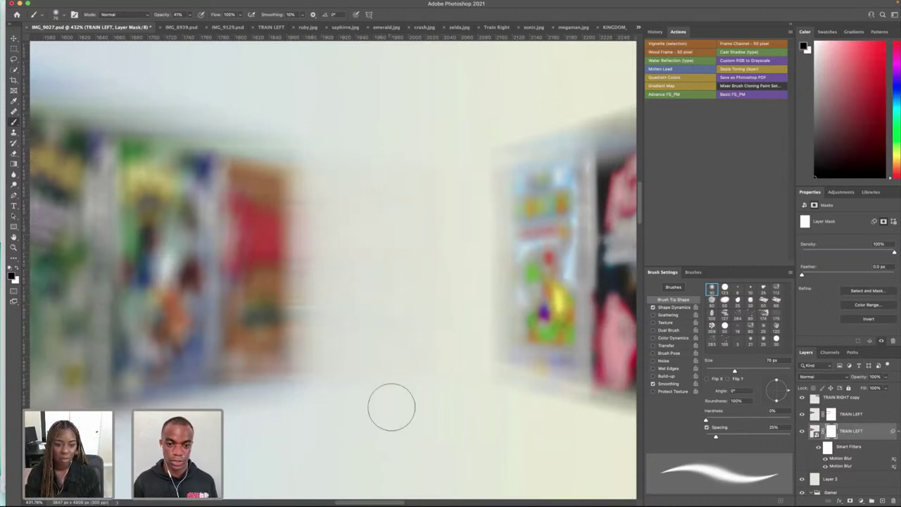
scroll(363, 294, "down", 5)
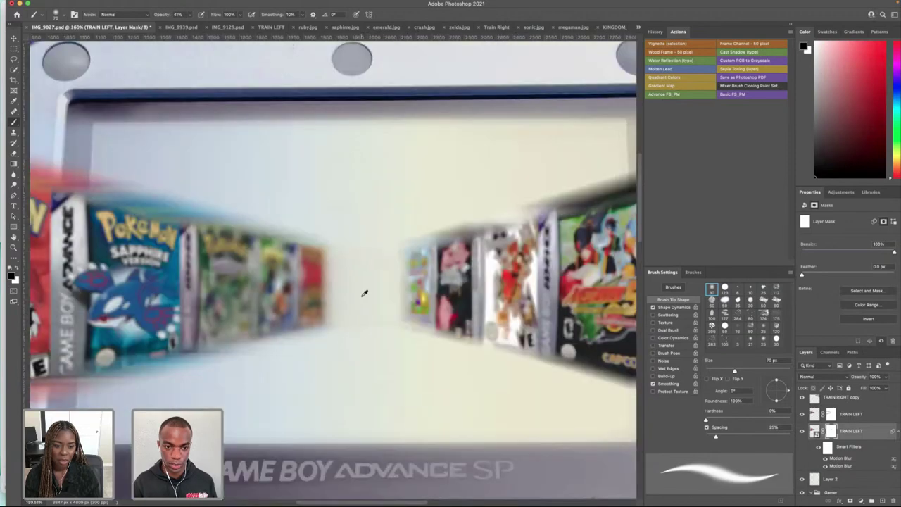
scroll(363, 294, "down", 5)
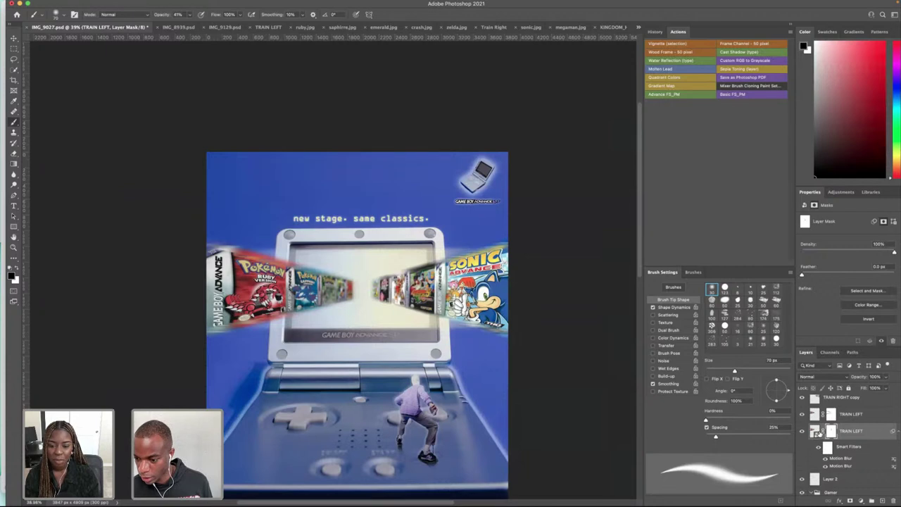
- Apply Add Noise to Layer 2 with an amount of 21.27% and uniform distribution
scroll(817, 434, "down", 2)
left_click(820, 436)
mouse_move(182, 9)
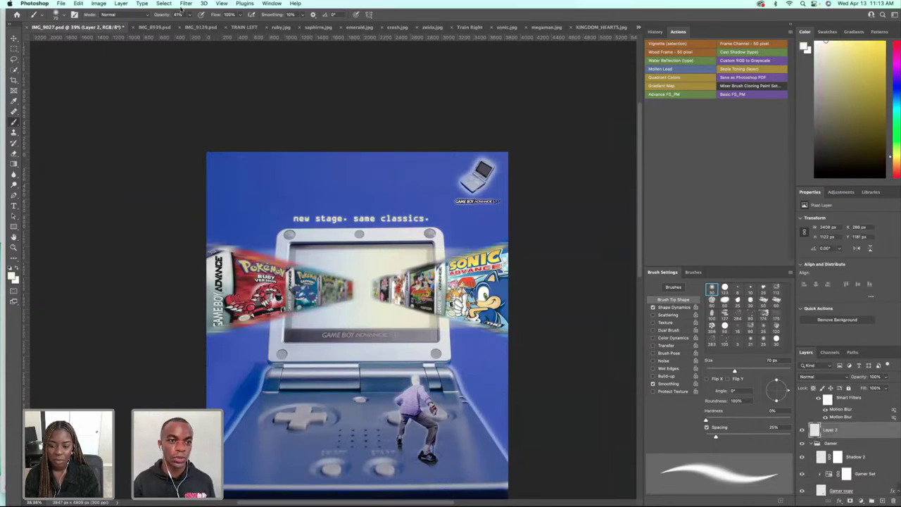
left_click(222, 3)
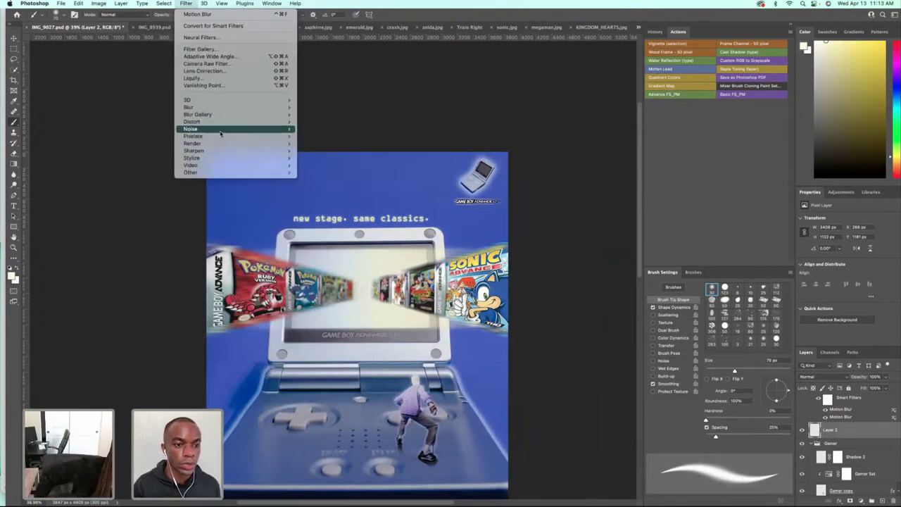
mouse_move(232, 129)
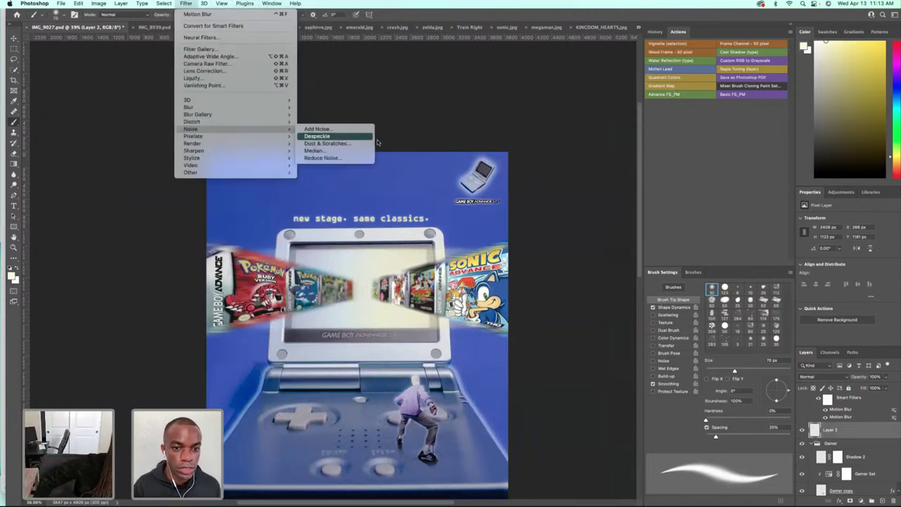
left_click(342, 131)
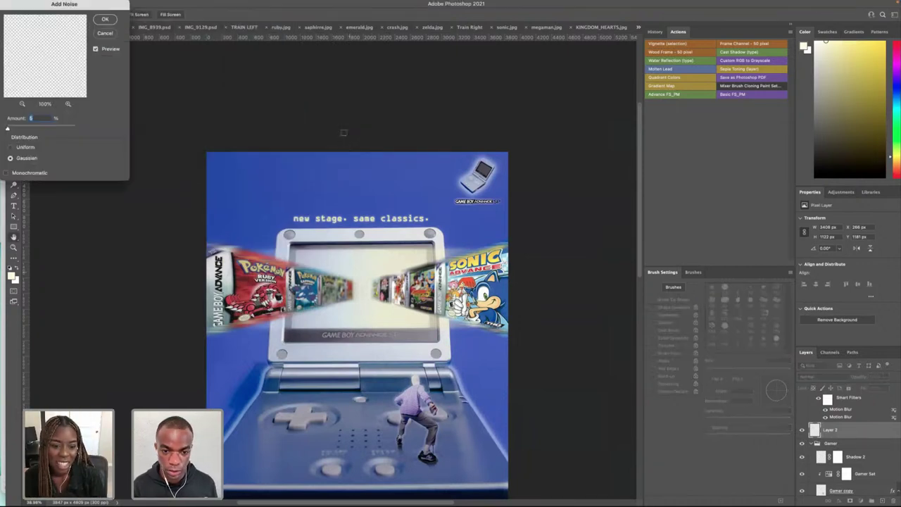
left_click(23, 126)
left_click_drag(19, 128, 11, 131)
left_click_drag(44, 9, 90, 33)
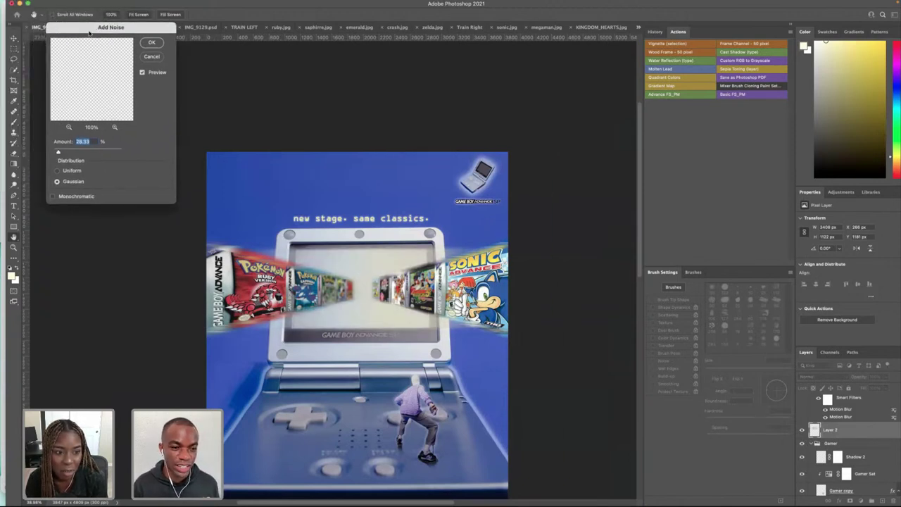
left_click(57, 171)
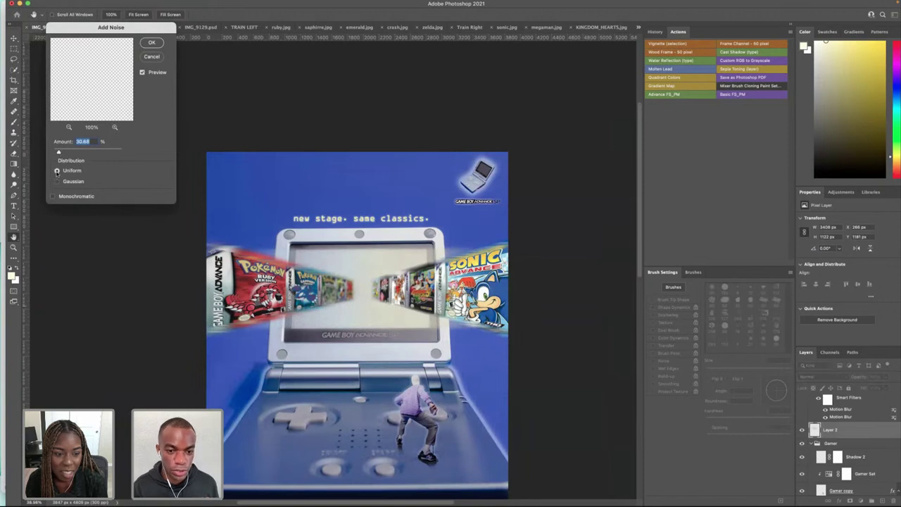
left_click_drag(58, 152, 57, 154)
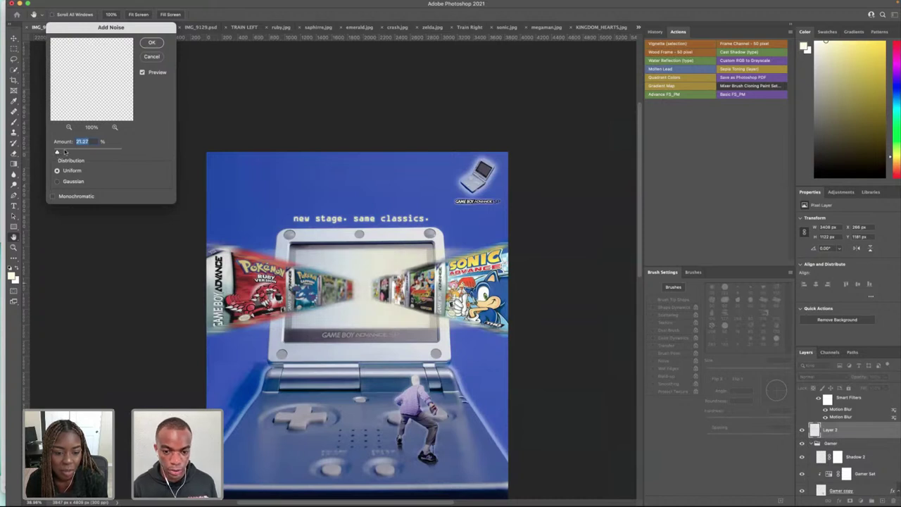
left_click(150, 43)
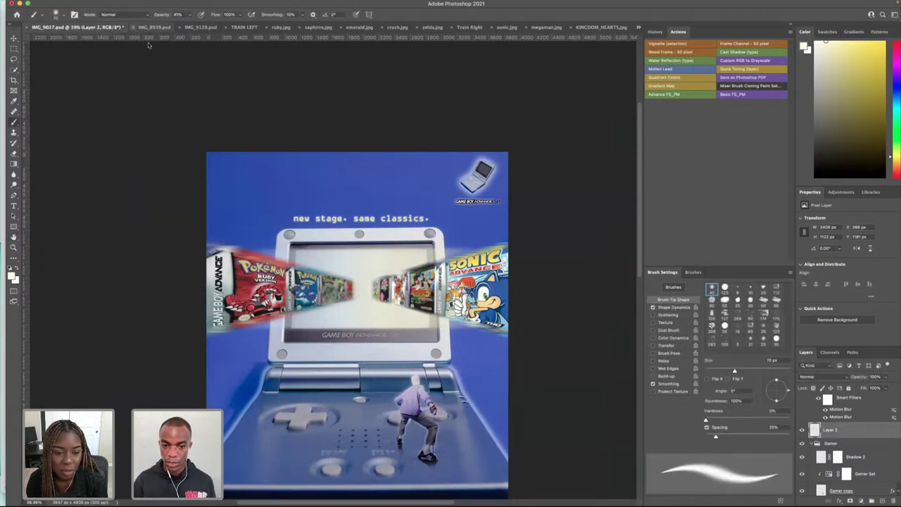
- Apply Add Noise to the Gamer layer with an amount of 4.80% and uniform distribution
scroll(825, 433, "down", 5)
left_click(825, 434)
mouse_move(186, 3)
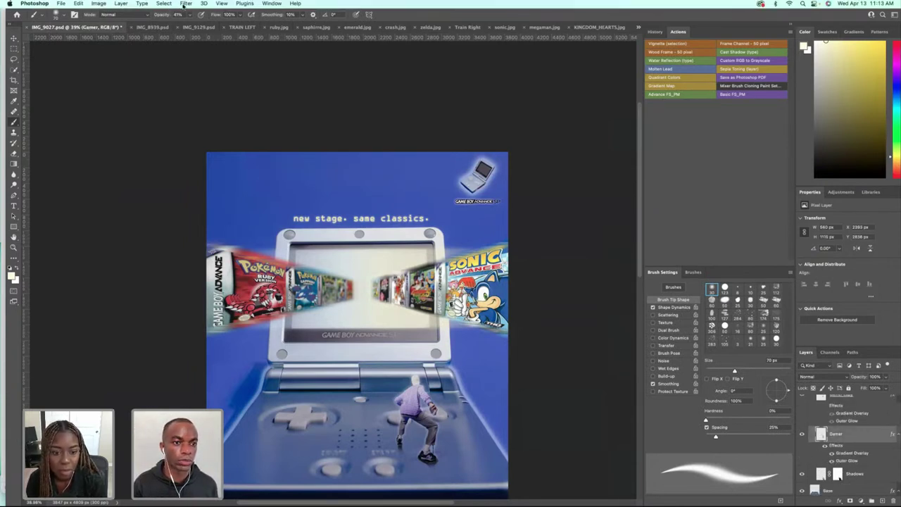
left_click(185, 3)
mouse_move(267, 129)
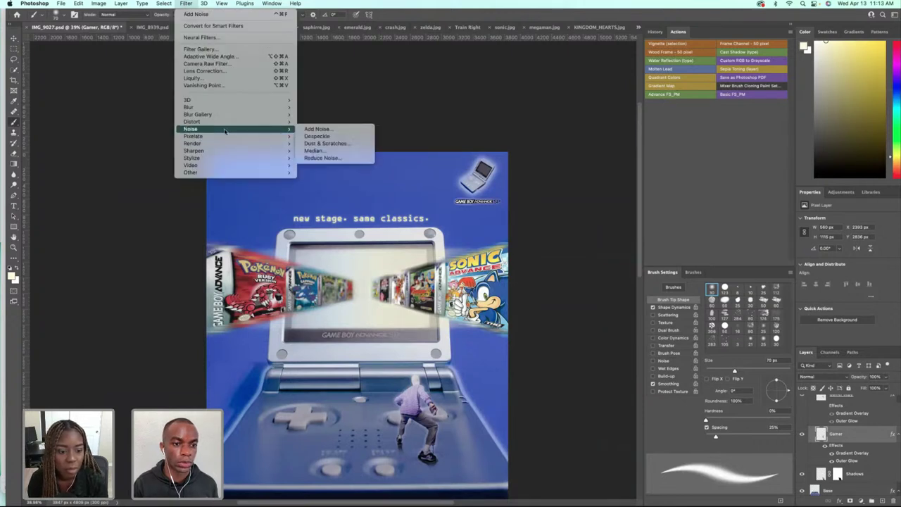
left_click(357, 136)
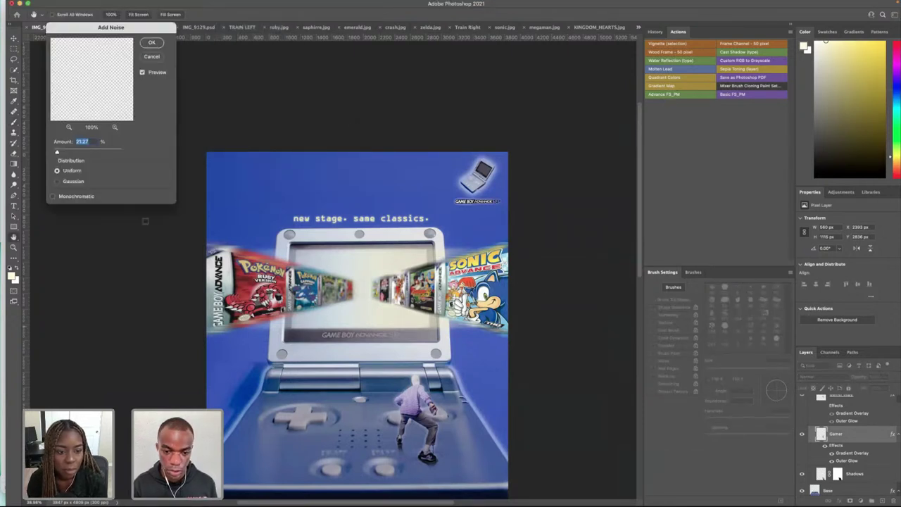
scroll(404, 398, "up", 10)
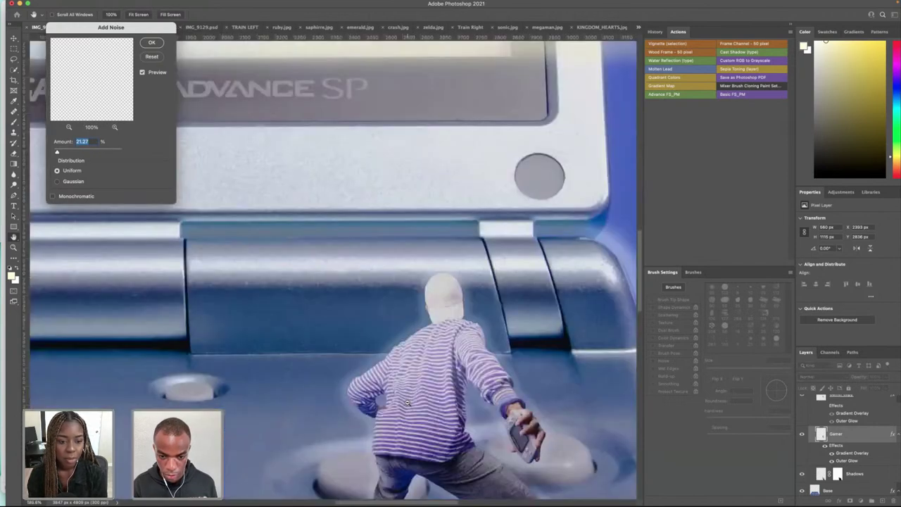
scroll(403, 398, "down", 4)
left_click_drag(59, 154, 54, 152)
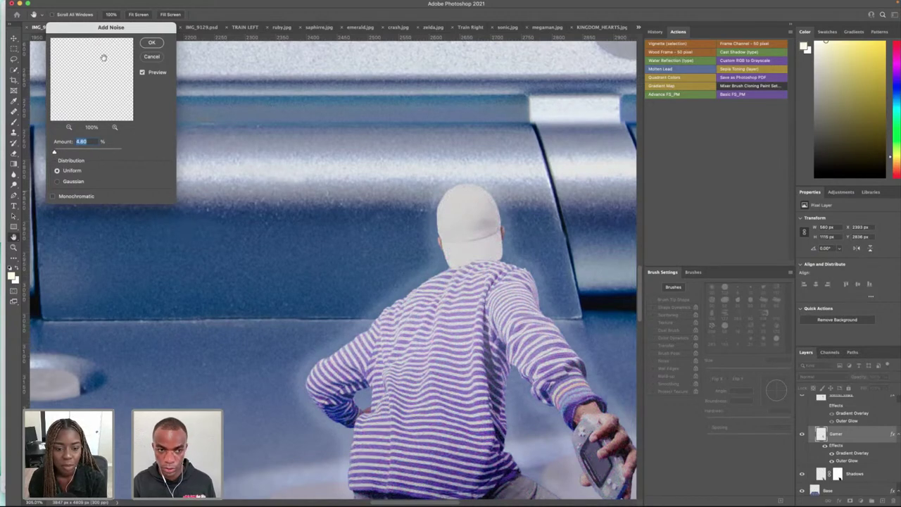
left_click(151, 43)
- Apply a Gaussian Blur with a 0.7 pixel radius to the Gamer layer
scroll(378, 264, "down", 5)
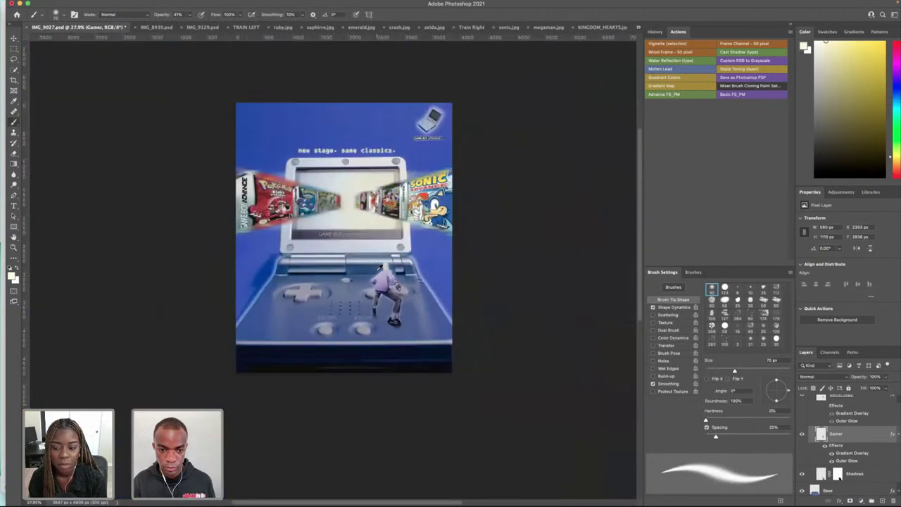
scroll(380, 266, "up", 2)
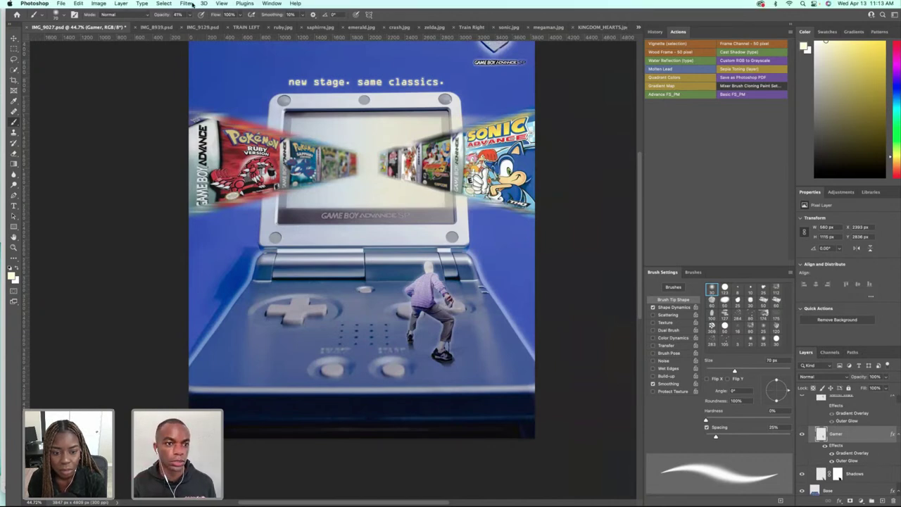
left_click(192, 4)
mouse_move(232, 115)
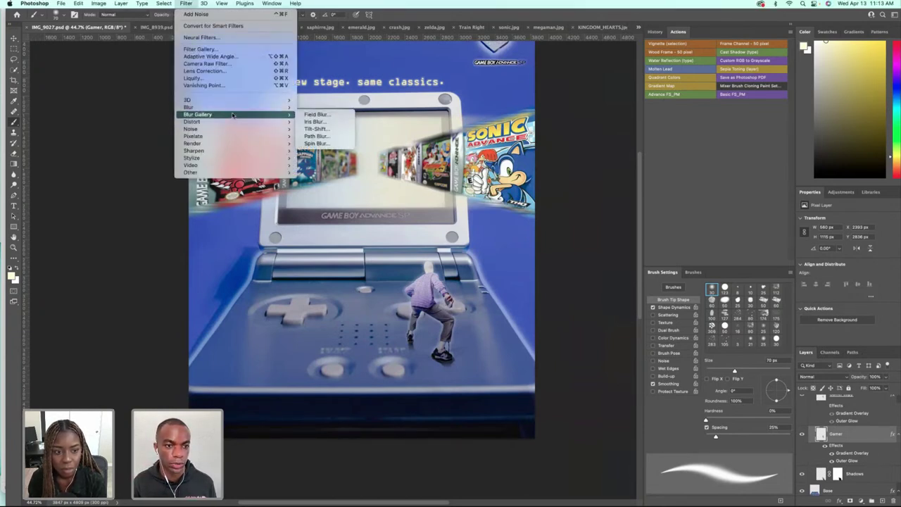
left_click(332, 136)
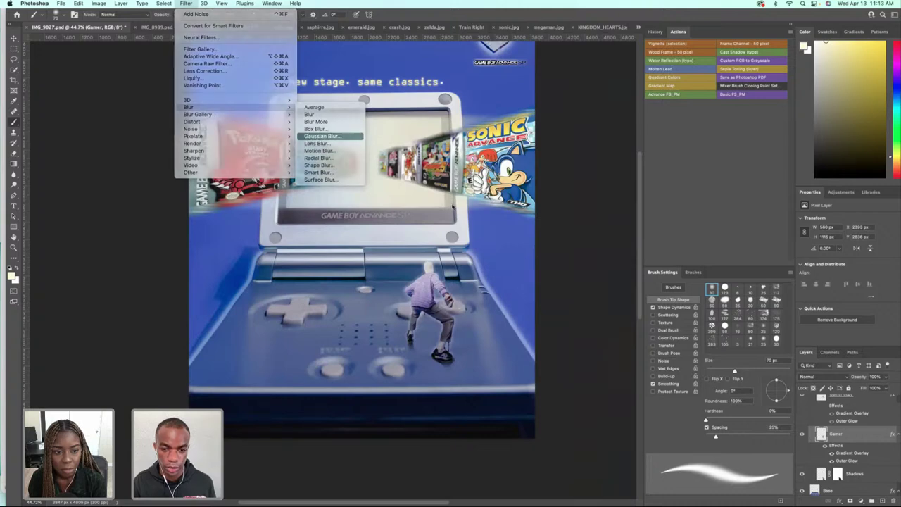
left_click_drag(610, 272, 590, 273)
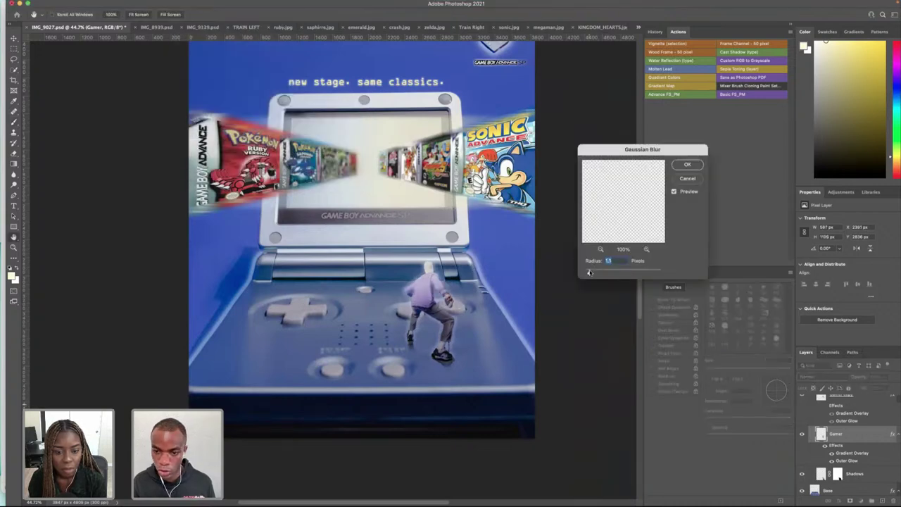
scroll(453, 294, "up", 10)
left_click_drag(453, 295, 558, 294)
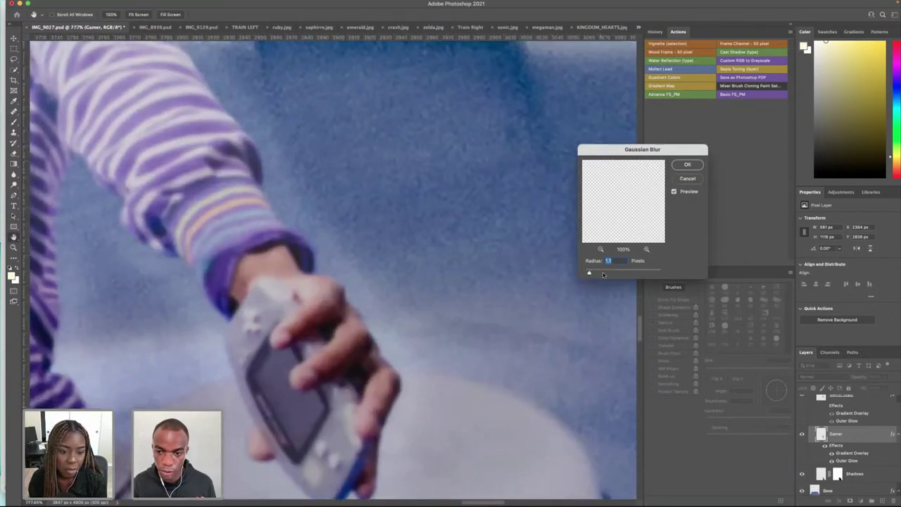
mouse_move(603, 274)
left_mouse_down()
mouse_move(568, 275)
mouse_move(588, 274)
left_mouse_up()
scroll(233, 256, "down", 5)
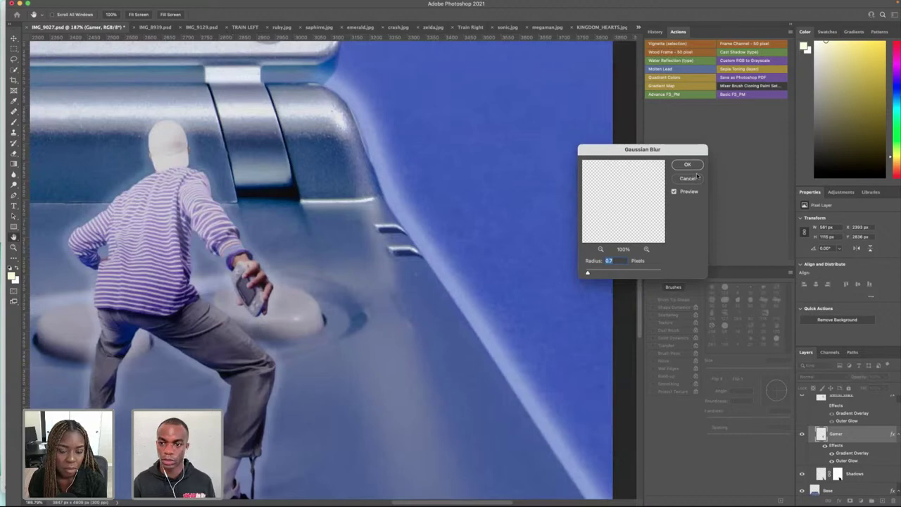
left_click_drag(617, 151, 497, 205)
left_click(575, 218)
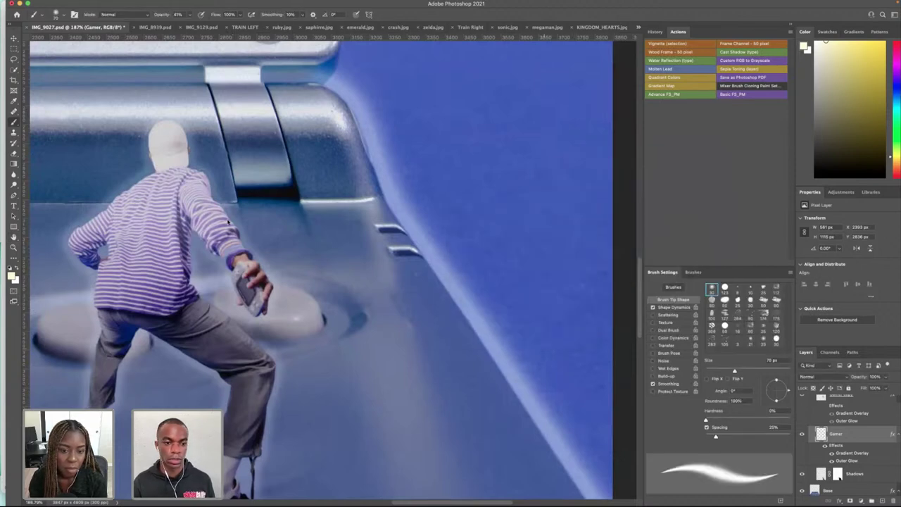
scroll(230, 218, "down", 5)
scroll(236, 218, "left", 3)
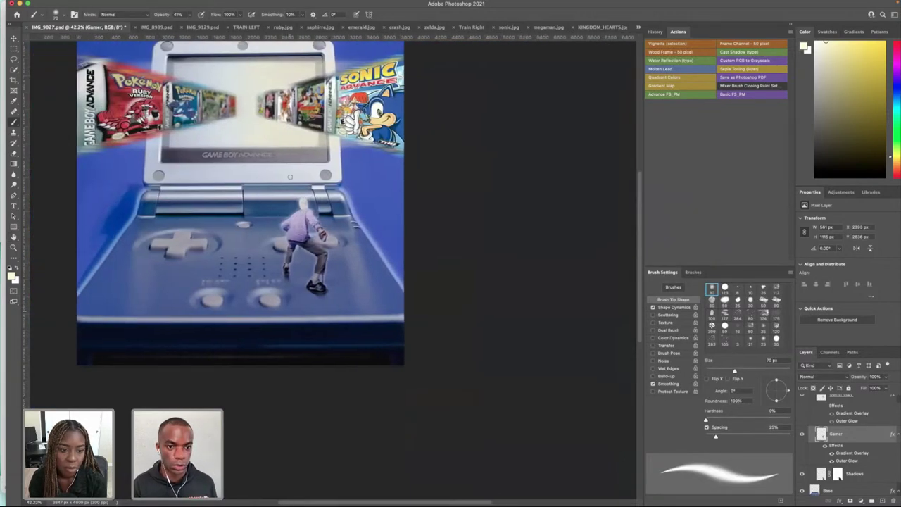
scroll(236, 219, "up", 5)
scroll(236, 218, "left", 2)
scroll(289, 180, "left", 2)
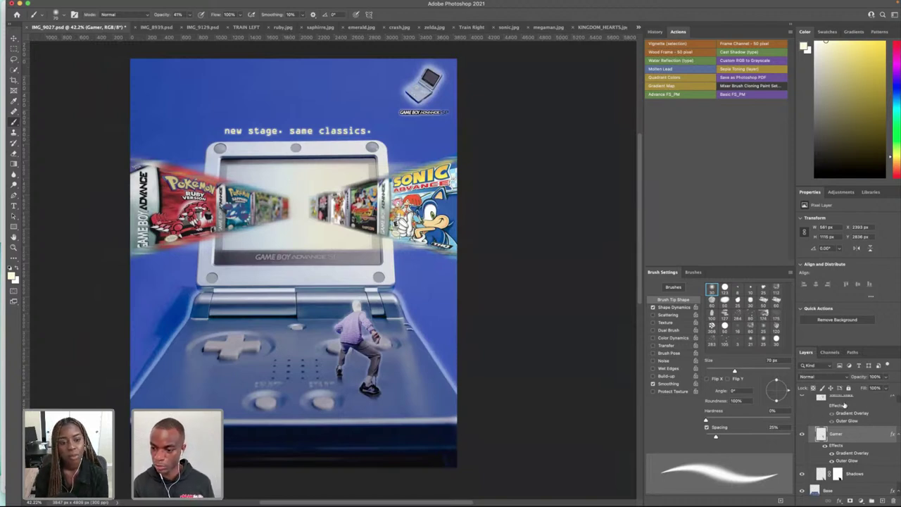
- Select the tagline text layer and open AdobeStock_462603206.jpeg from the STOCK folder, ignoring its embedded ICC profile
left_click(844, 405)
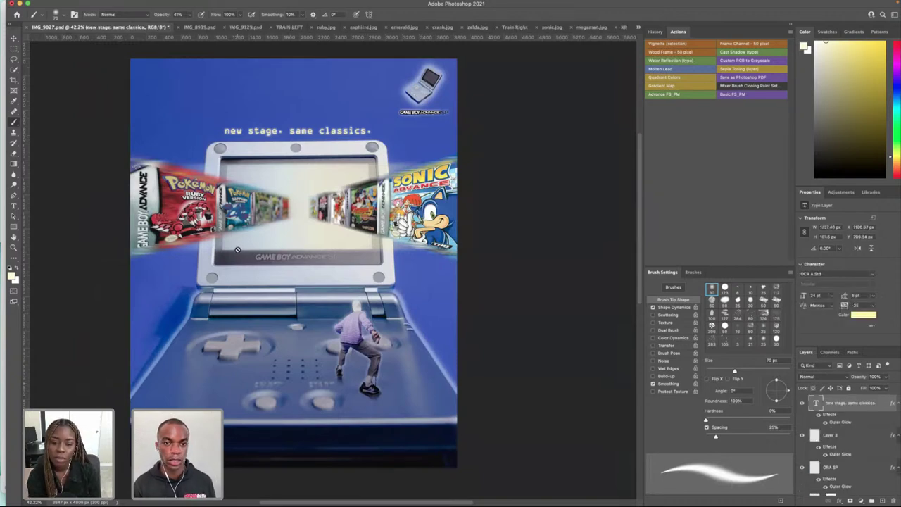
key("super+o")
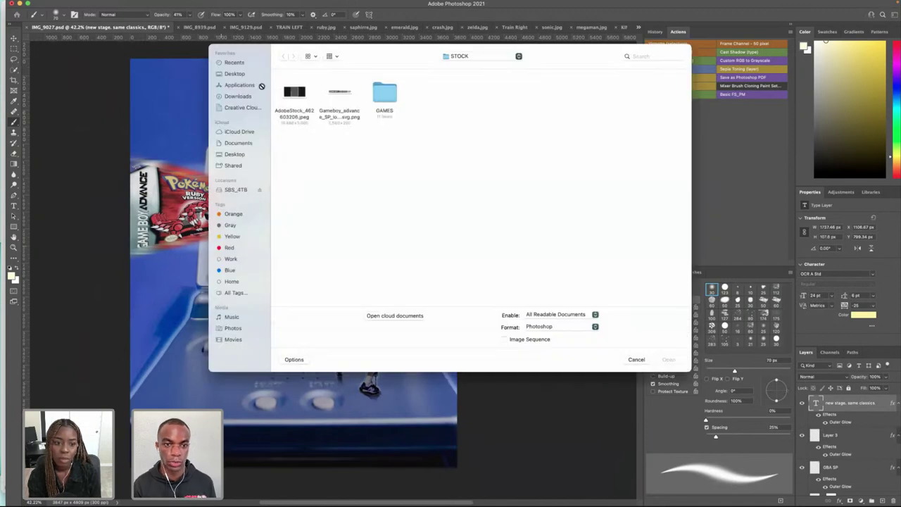
left_click(302, 94)
left_click(668, 360)
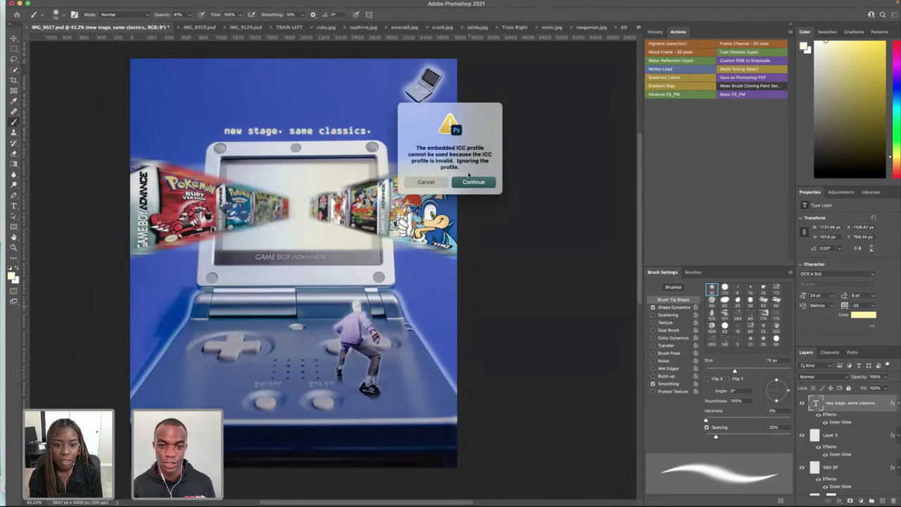
left_click(473, 182)
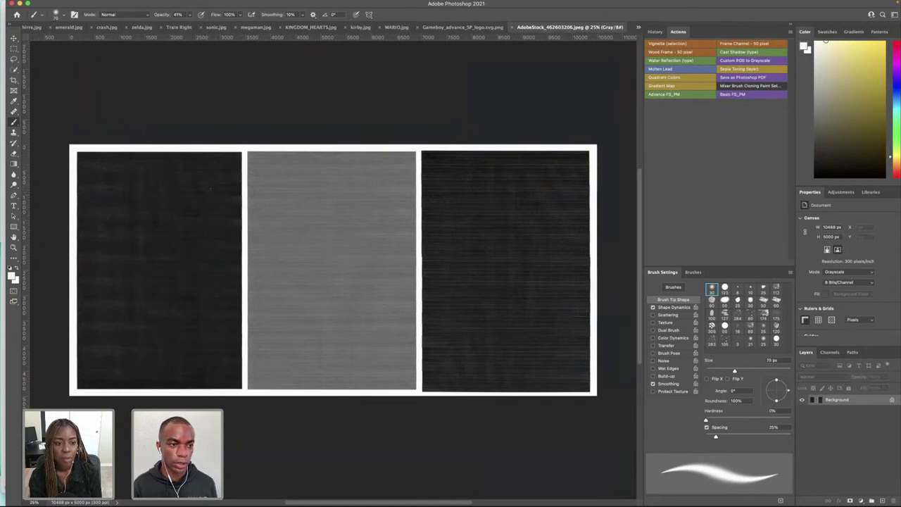
- Unlock the stock texture's background layer and copy the texture into IMG_9027.psd as a new layer above the tagline
left_click(892, 400)
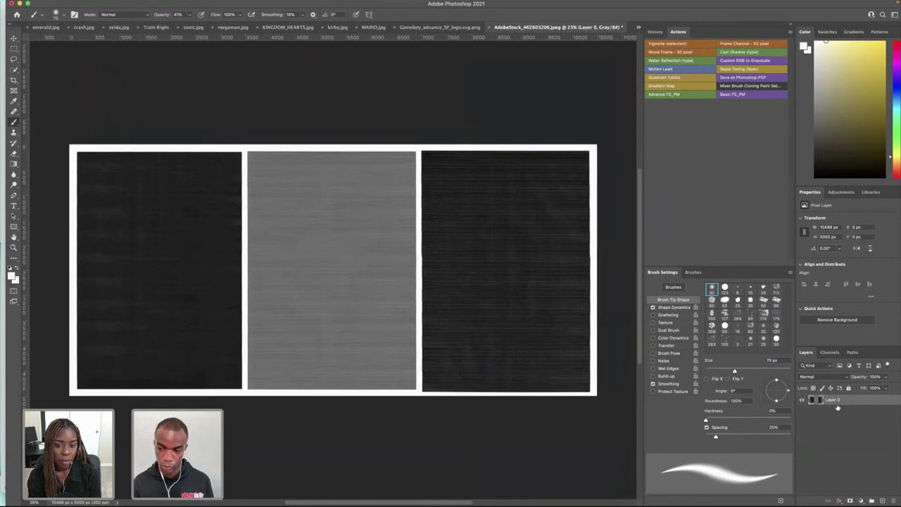
left_click(639, 28)
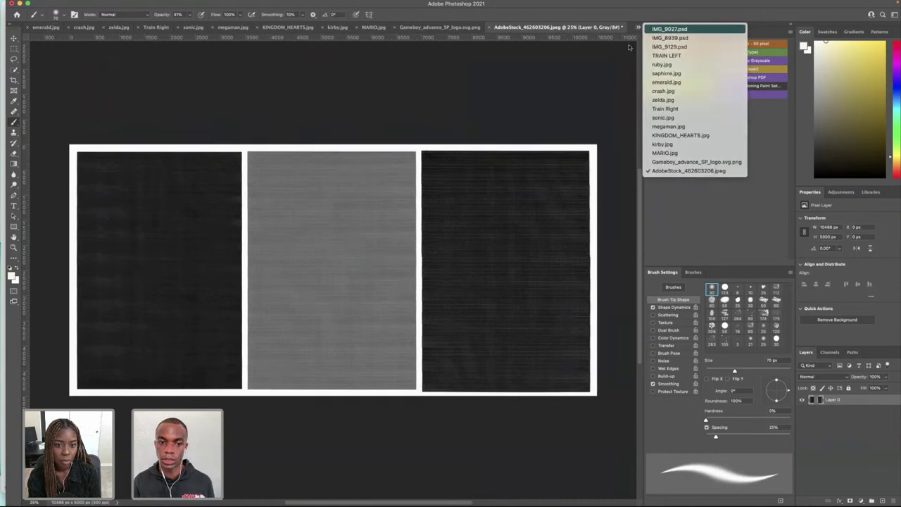
left_click(669, 29)
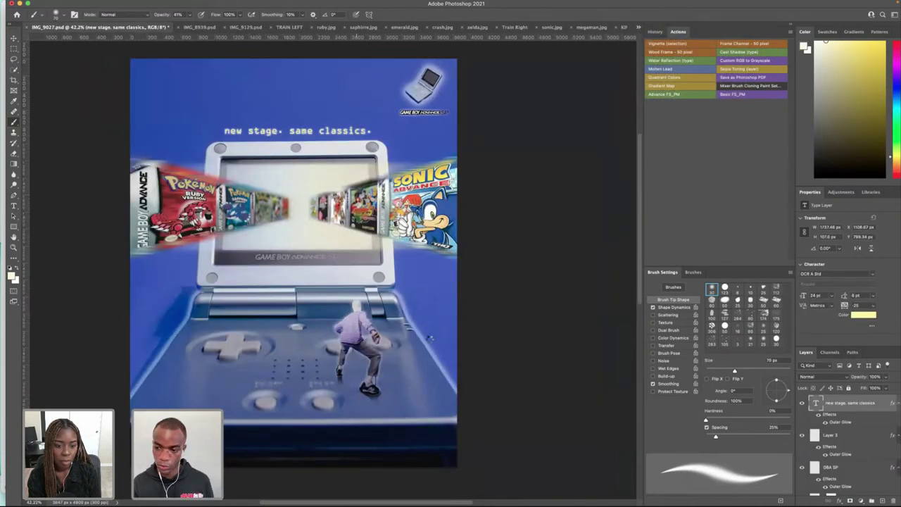
key("ctrl+v")
scroll(242, 325, "down", 5)
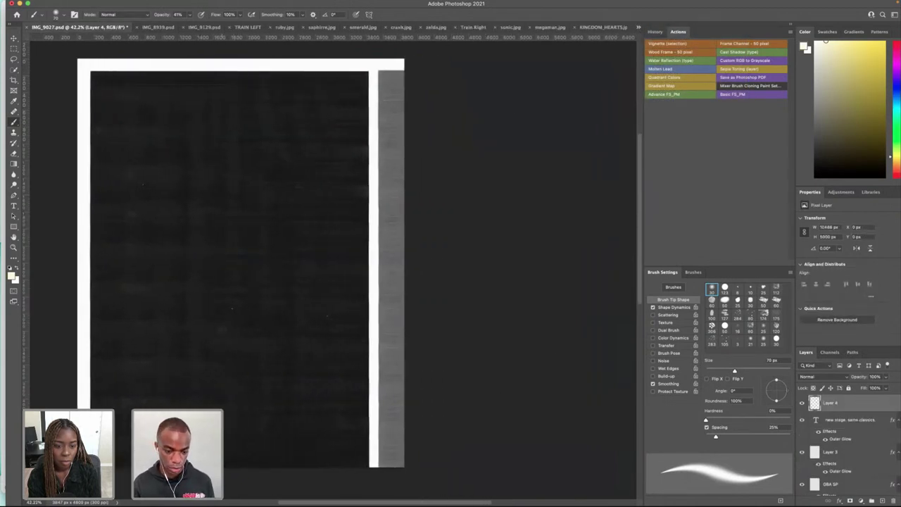
- Scale the pasted texture to about 122% and position it so its first dark panel covers the whole canvas
scroll(224, 326, "up", 3)
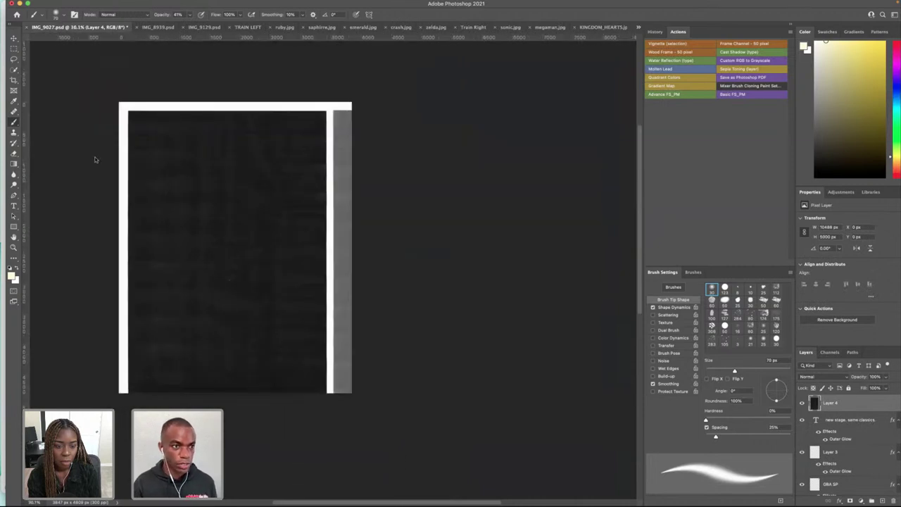
key("v")
mouse_move(173, 187)
left_mouse_down()
mouse_move(322, 185)
mouse_move(136, 178)
mouse_move(286, 181)
mouse_move(228, 175)
left_mouse_up()
key("ctrl+t")
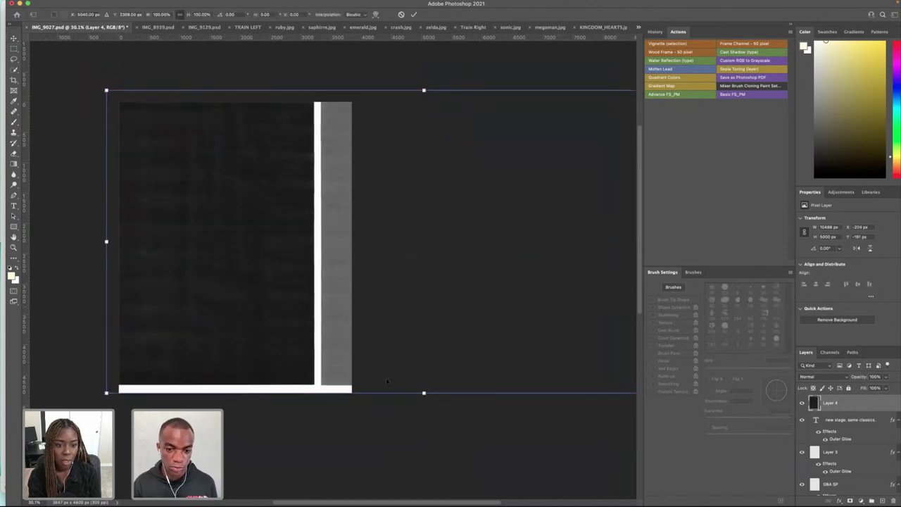
key("super+minus")
key("super+minus")
key("super+minus")
key("super+minus")
key("super+minus")
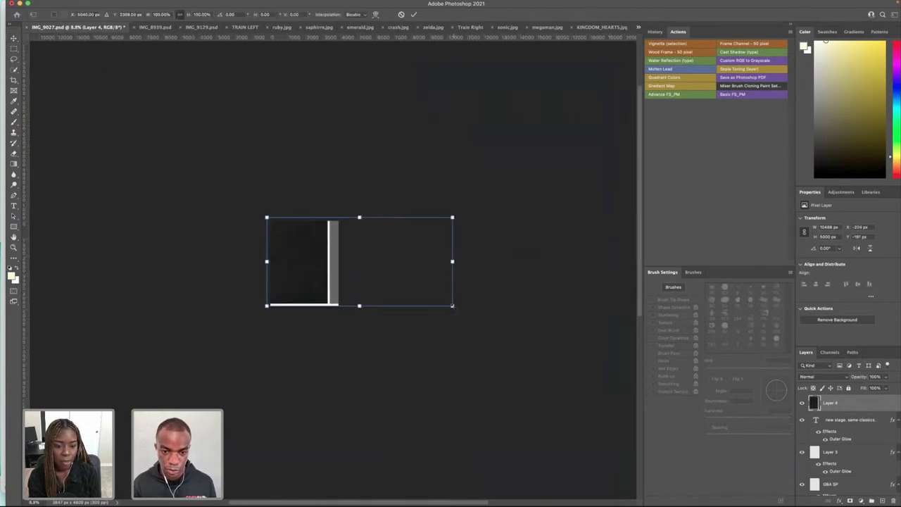
left_click_drag(452, 305, 493, 325)
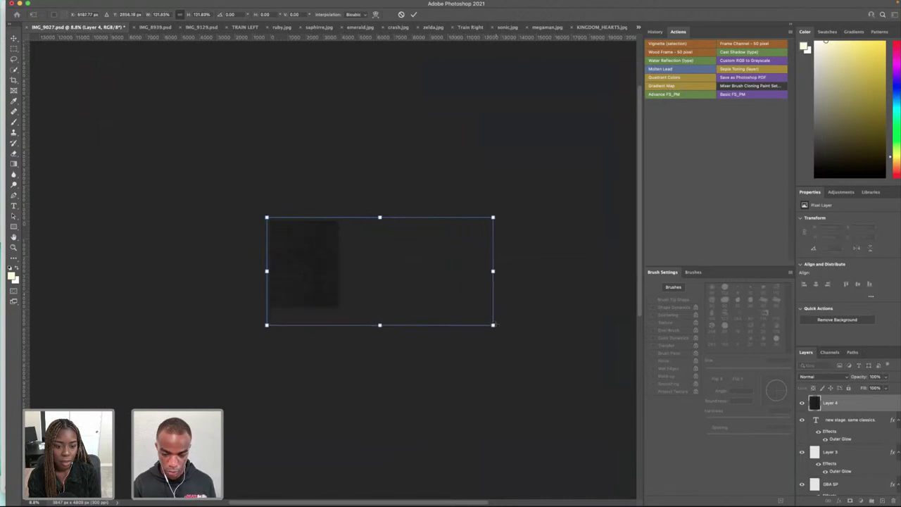
key("Escape")
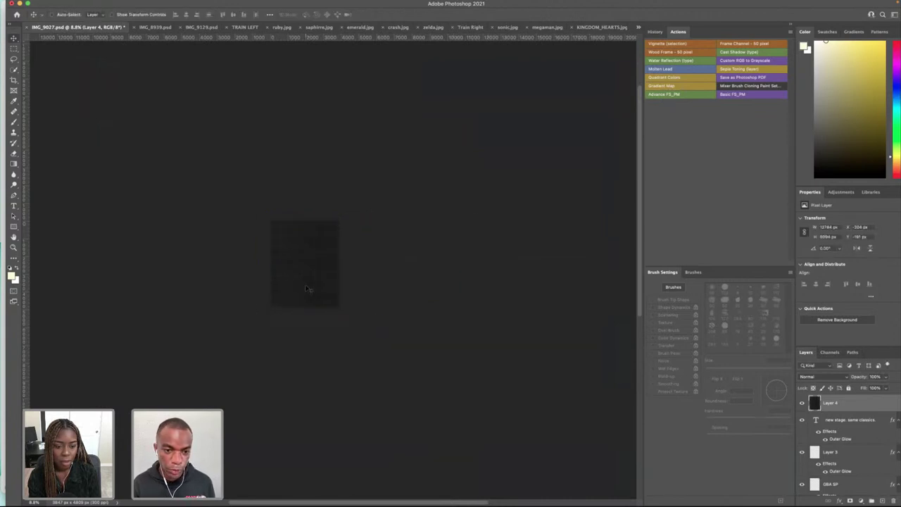
scroll(296, 267, "up", 5)
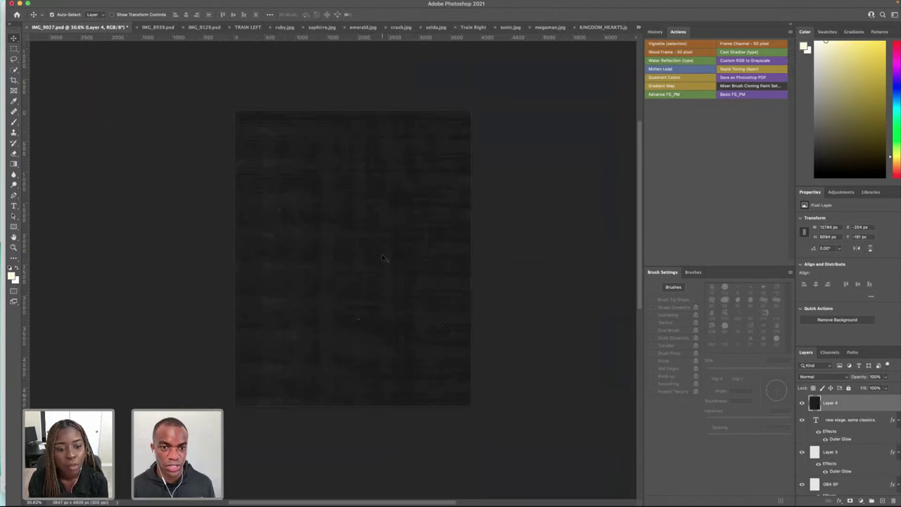
left_click_drag(382, 258, 381, 252)
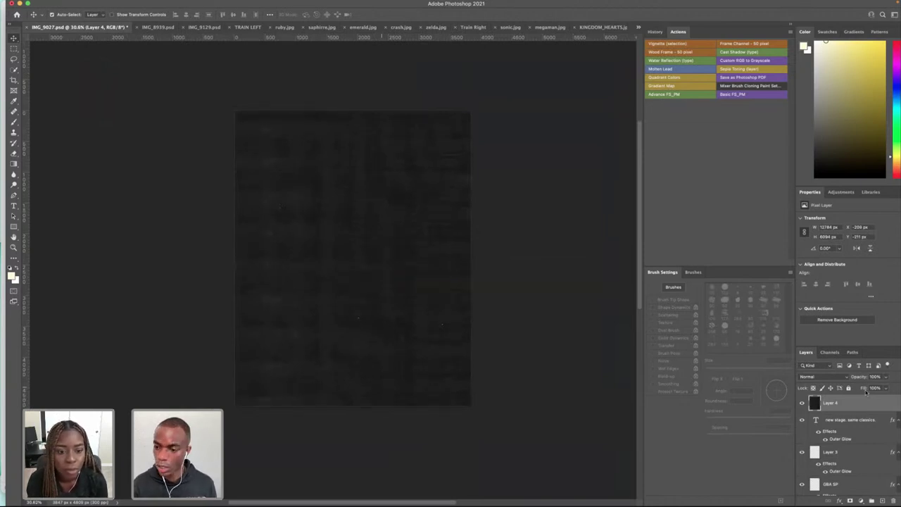
- Preview the blend modes on the texture layer and set it to Color Dodge
left_click(824, 377)
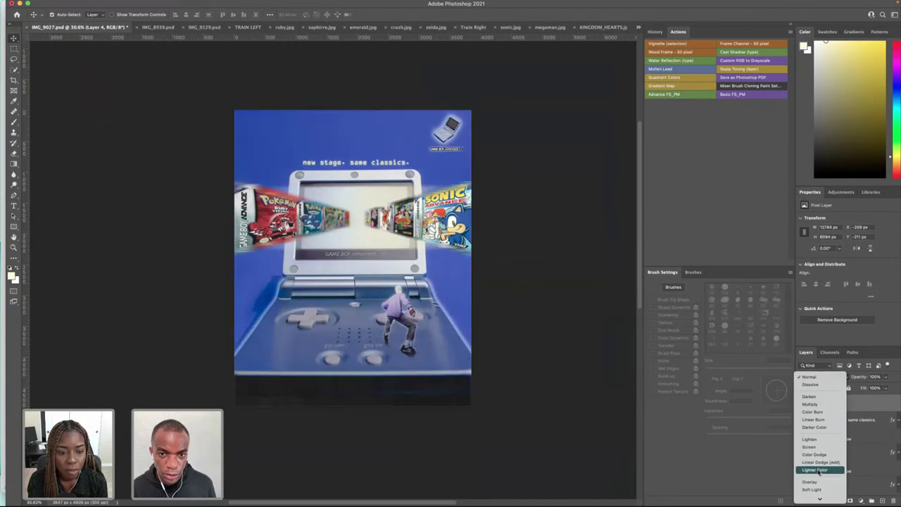
scroll(818, 473, "down", 2)
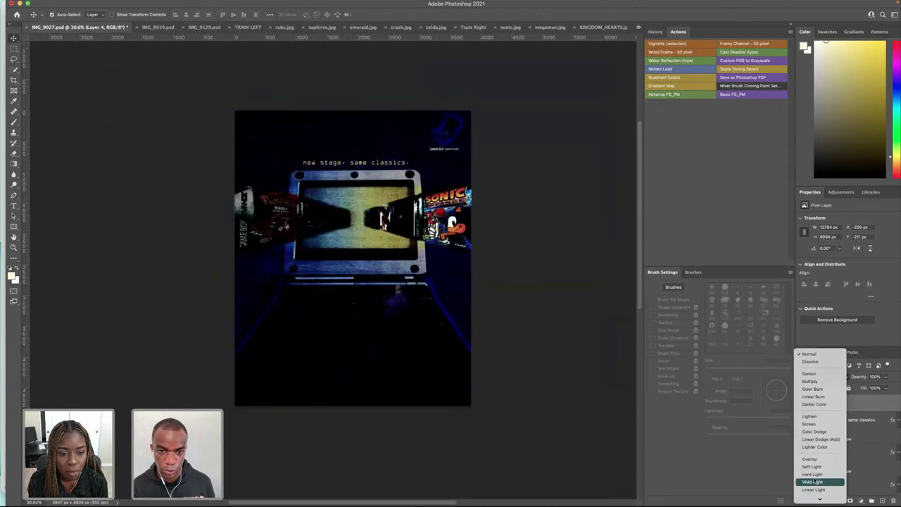
scroll(816, 480, "down", 1)
scroll(812, 481, "down", 3)
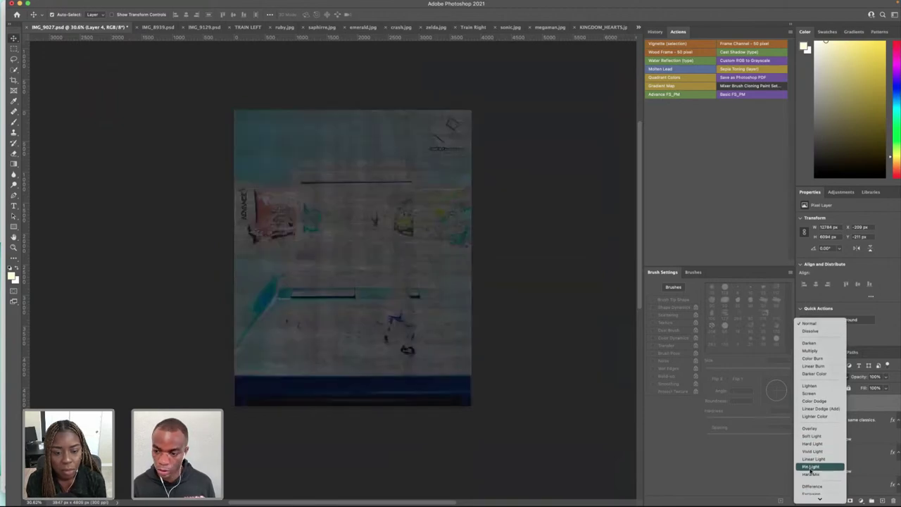
scroll(810, 475, "down", 3)
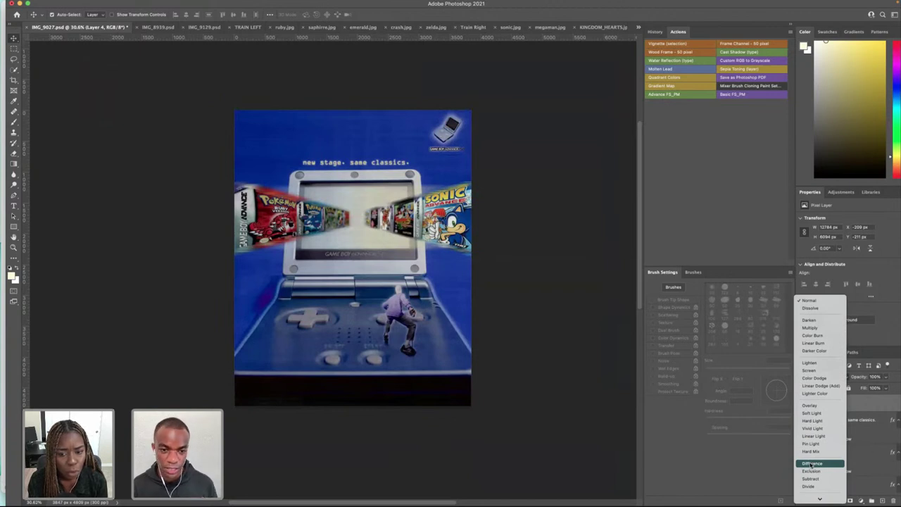
scroll(811, 466, "down", 2)
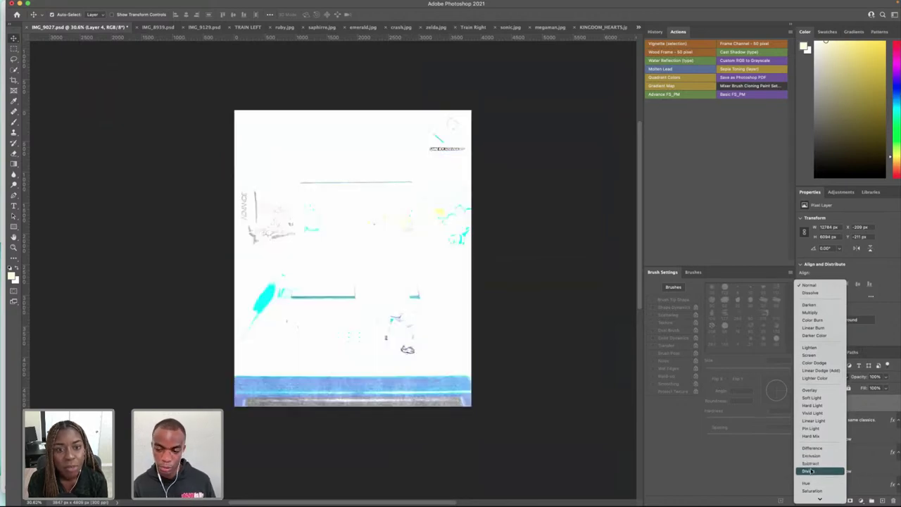
scroll(810, 471, "down", 1)
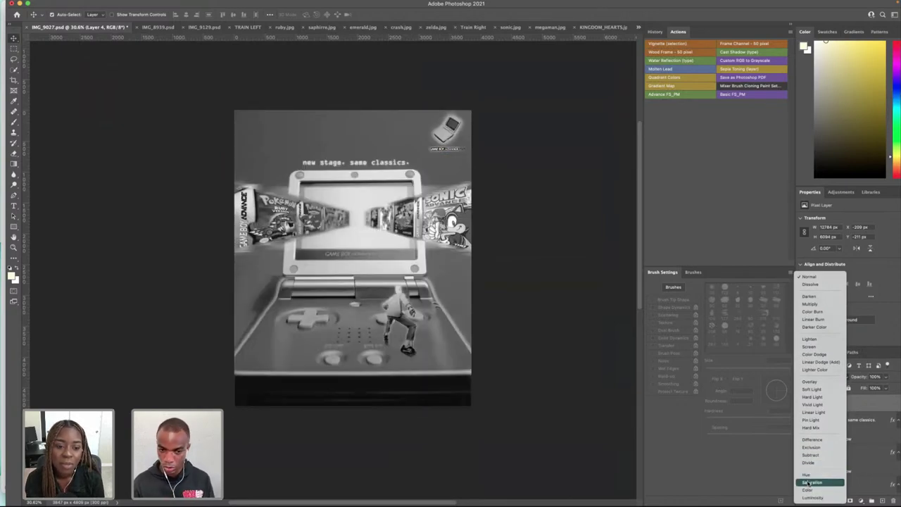
left_click(831, 354)
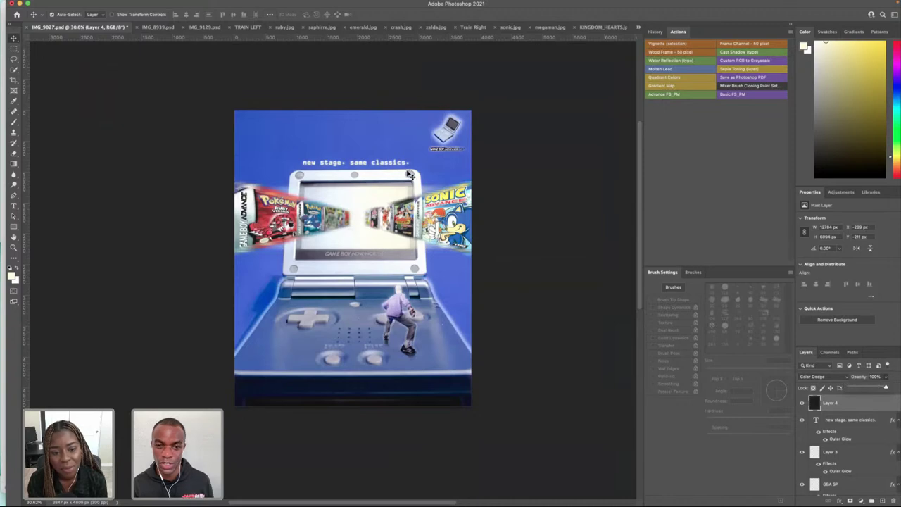
- Lower the opacity of the Color Dodge texture layer to 32%
scroll(389, 164, "left", 2)
scroll(319, 144, "up", 5)
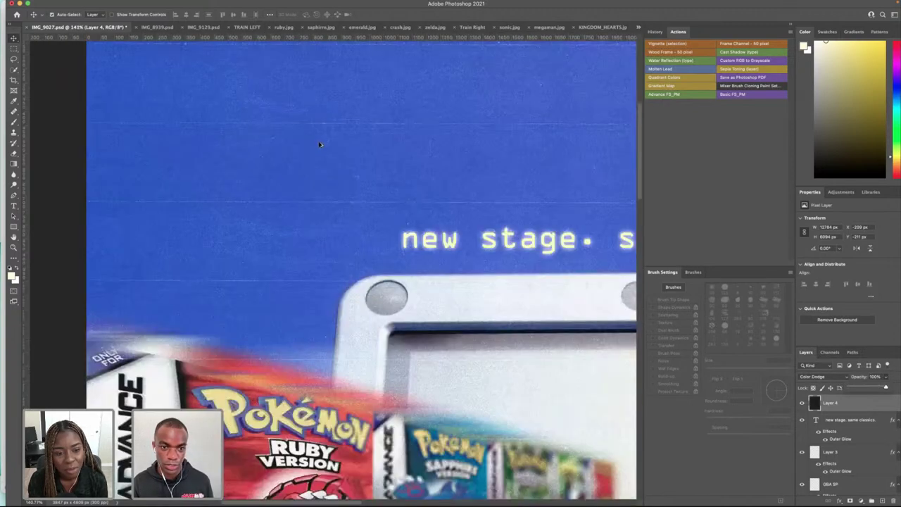
scroll(324, 151, "down", 4)
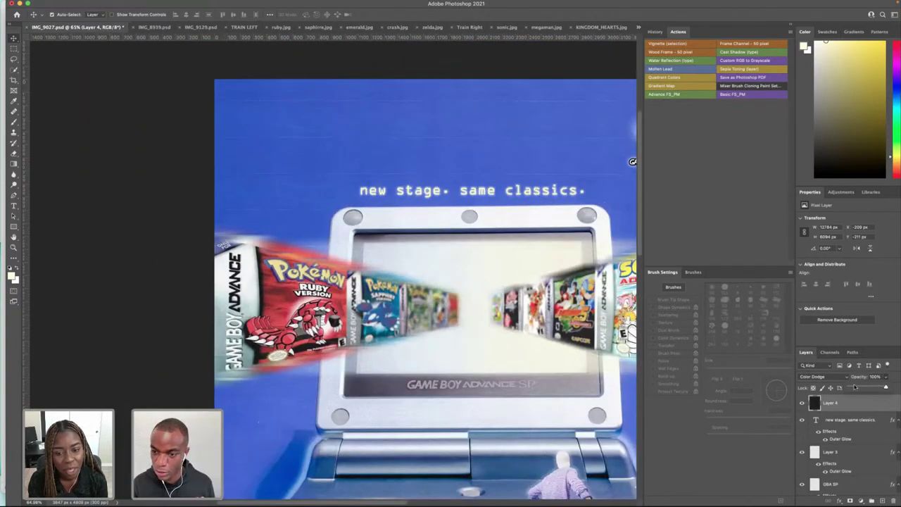
key("1")
key("5")
left_click_drag(857, 389, 862, 389)
scroll(478, 290, "right", 5)
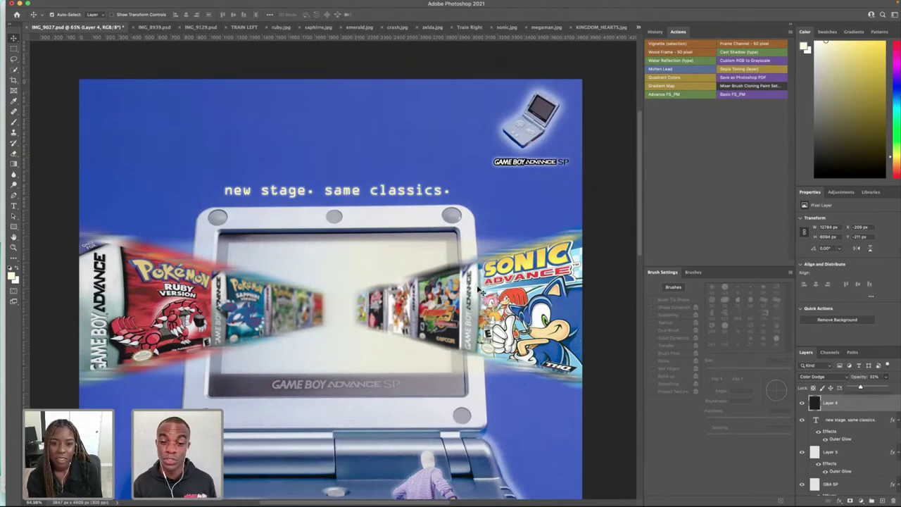
- Examine the textured composite close up and as a whole to judge the overlay's strength
scroll(440, 305, "down", 5)
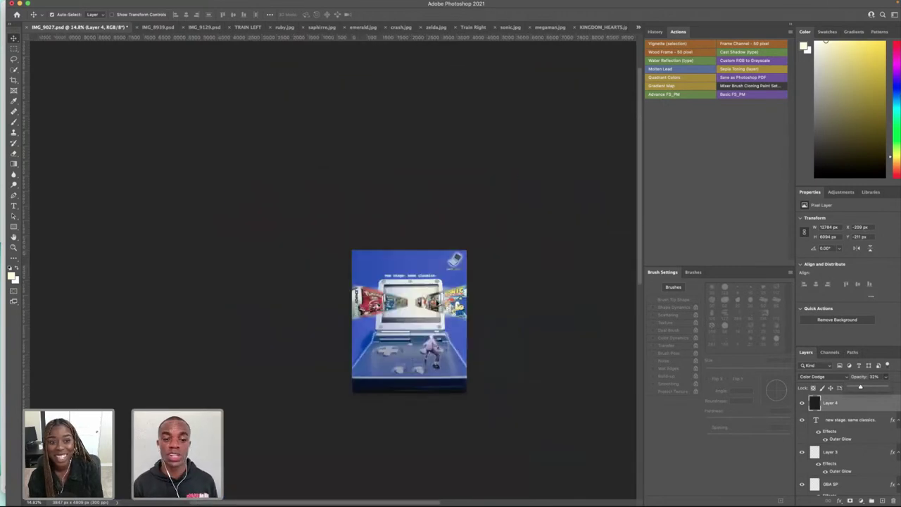
scroll(443, 304, "up", 4)
scroll(443, 305, "down", 2)
scroll(443, 305, "down", 2)
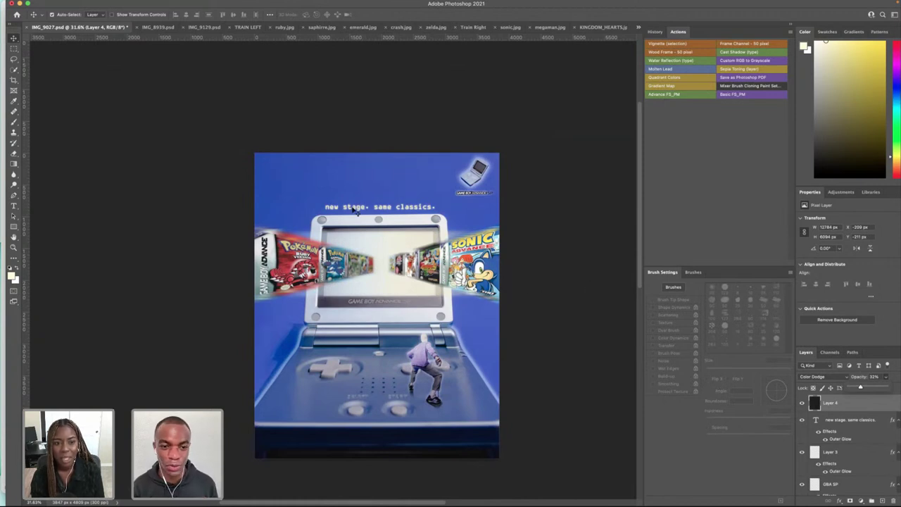
left_click(366, 302)
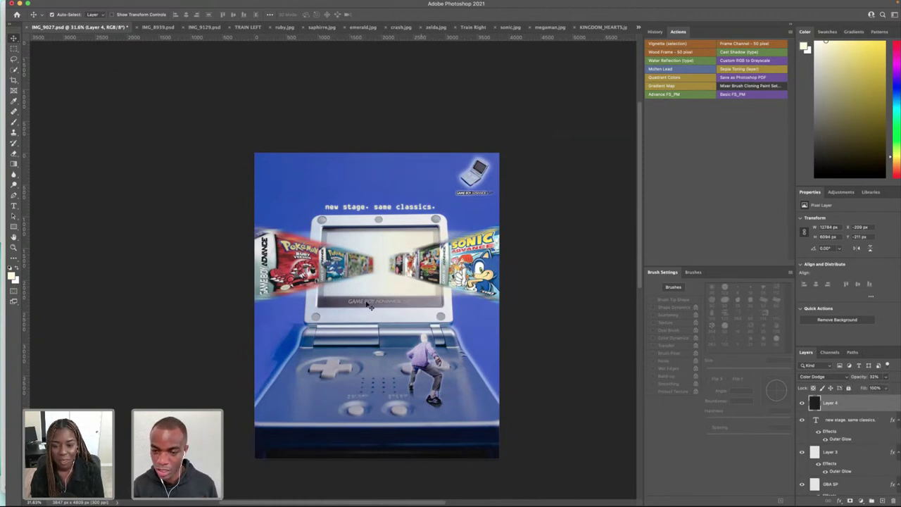
scroll(355, 175, "left", 1)
scroll(371, 205, "right", 1)
scroll(371, 205, "down", 1)
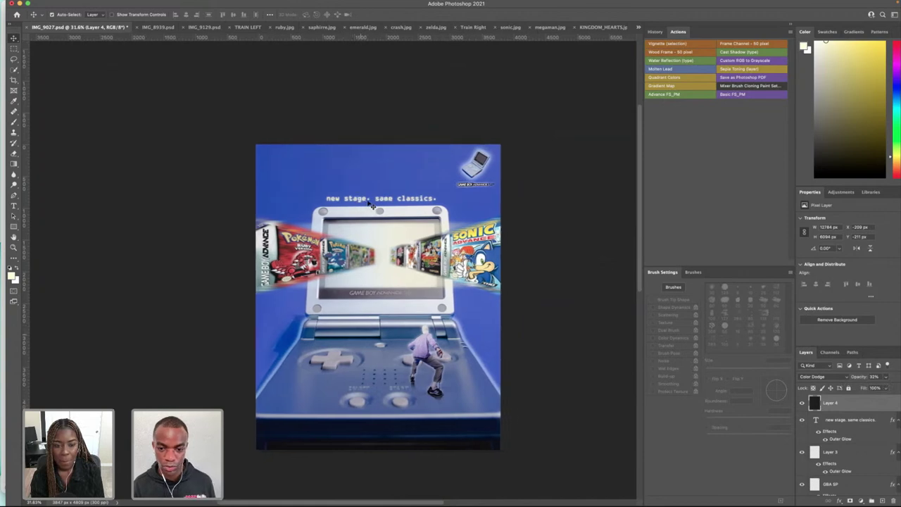
scroll(344, 176, "right", 2)
scroll(321, 148, "left", 1)
scroll(322, 151, "up", 5)
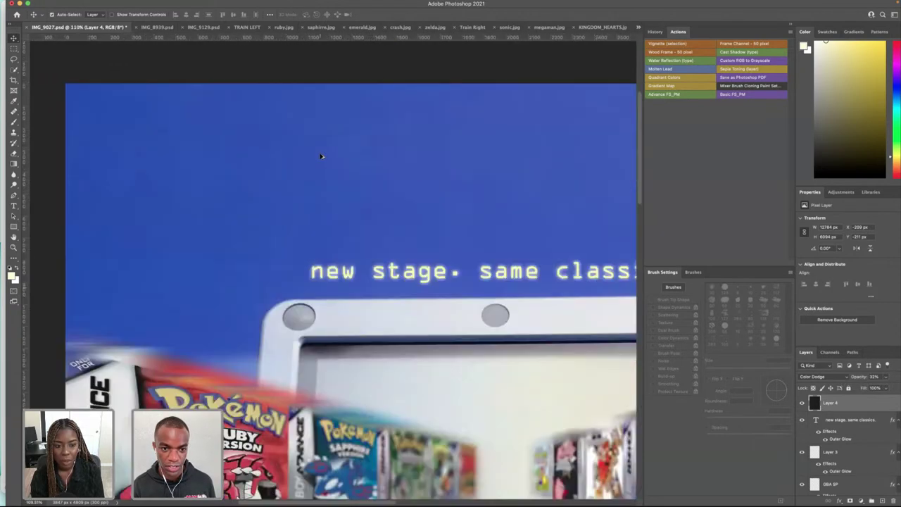
scroll(411, 201, "down", 5)
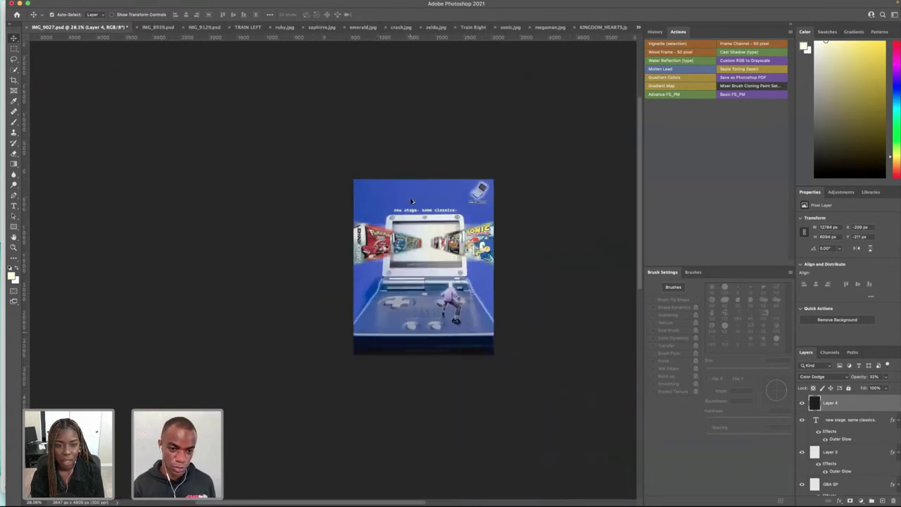
scroll(409, 197, "up", 2)
scroll(406, 195, "right", 2)
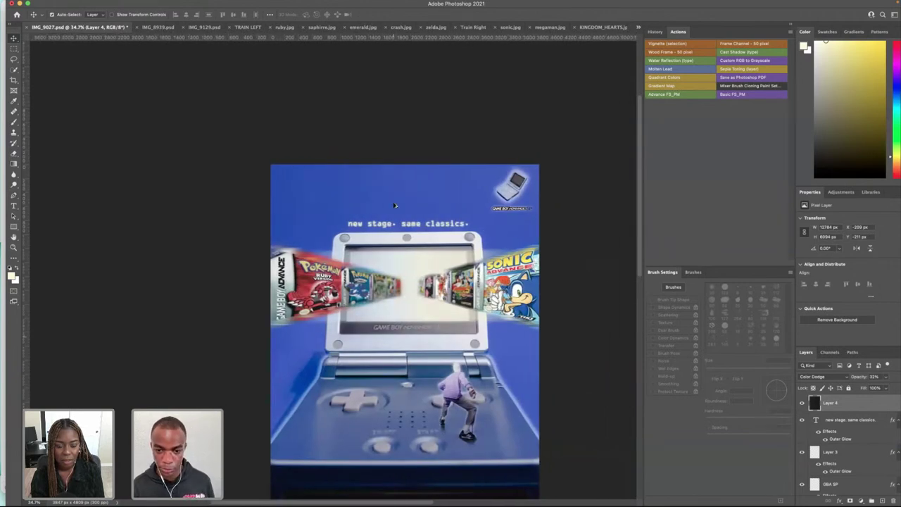
scroll(406, 195, "down", 5)
- Hide the texture layer and show it again to compare the advert with and without the overlay
left_click(802, 404)
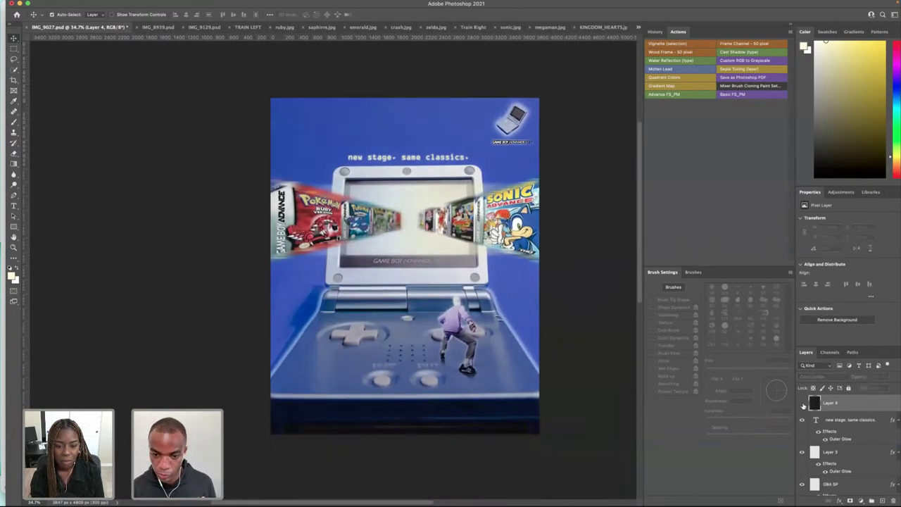
left_click(802, 404)
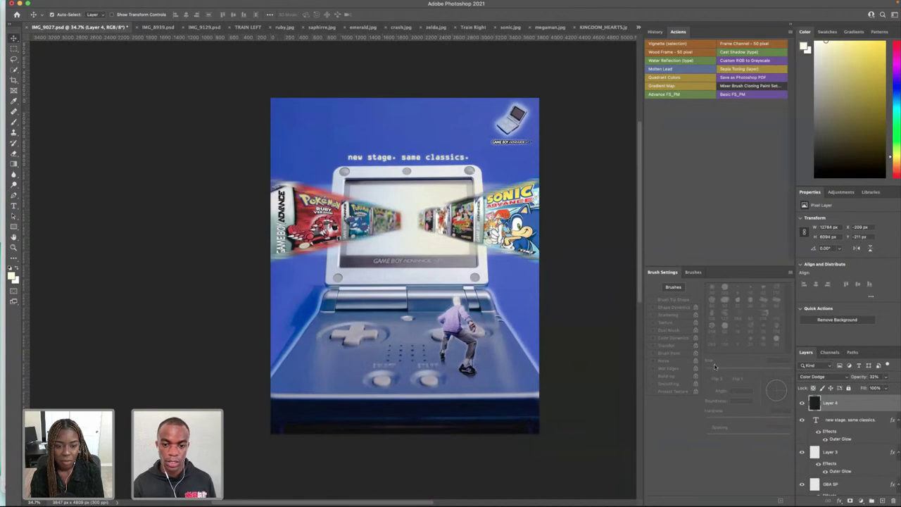
scroll(497, 184, "right", 2)
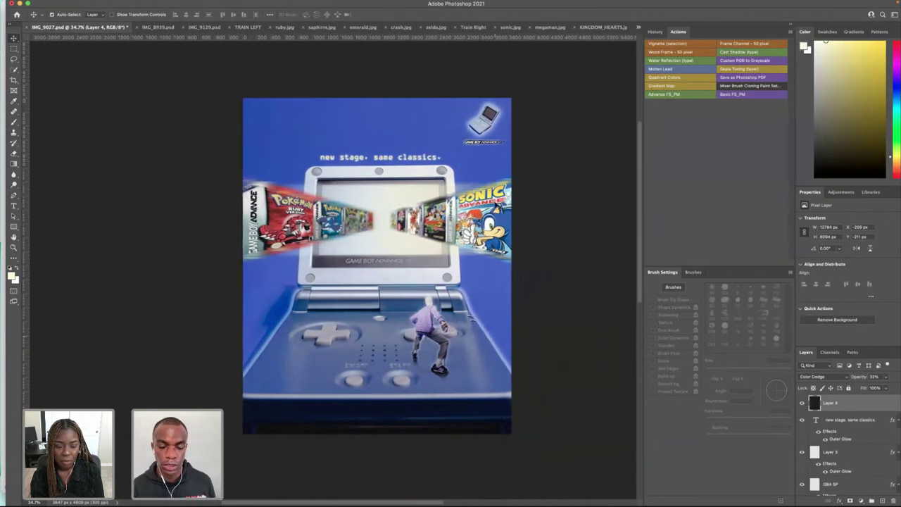
- Add uniform noise of about 4.8% to the upper TRAIN LEFT layer
scroll(483, 189, "down", 1)
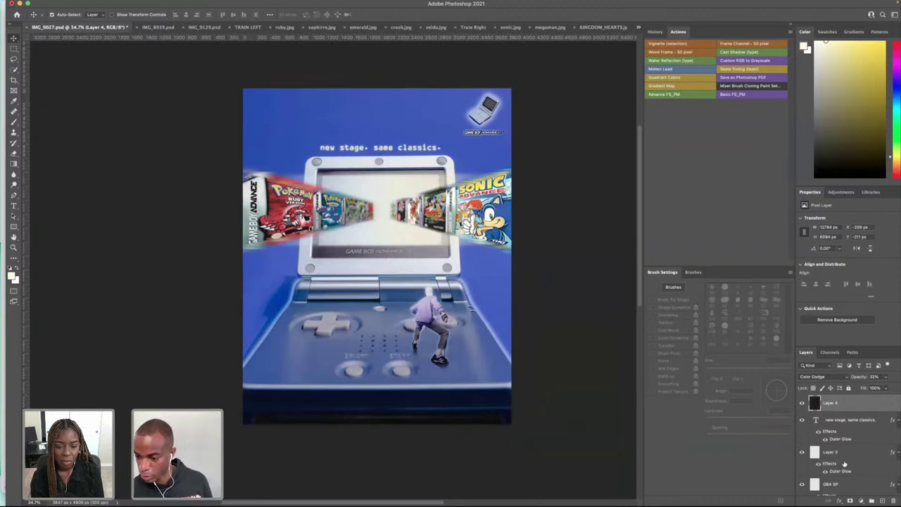
scroll(817, 453, "down", 5)
left_click(816, 451)
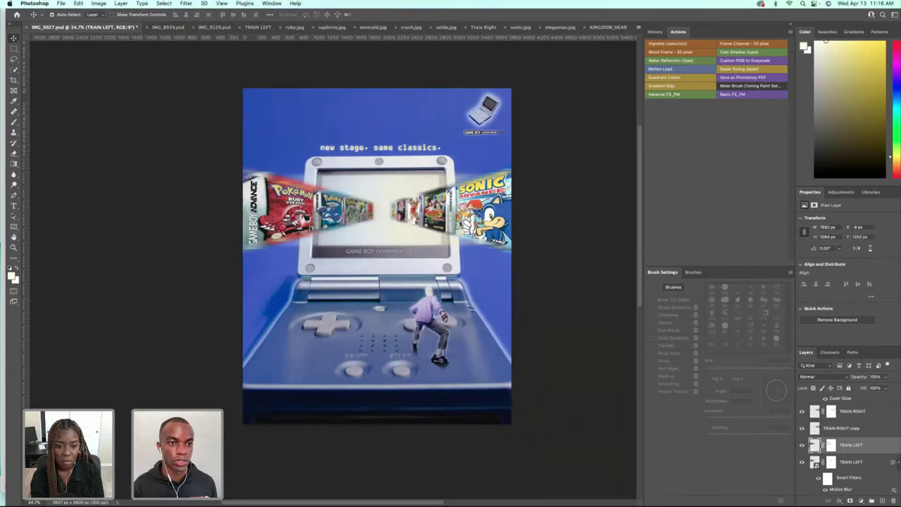
left_click(165, 4)
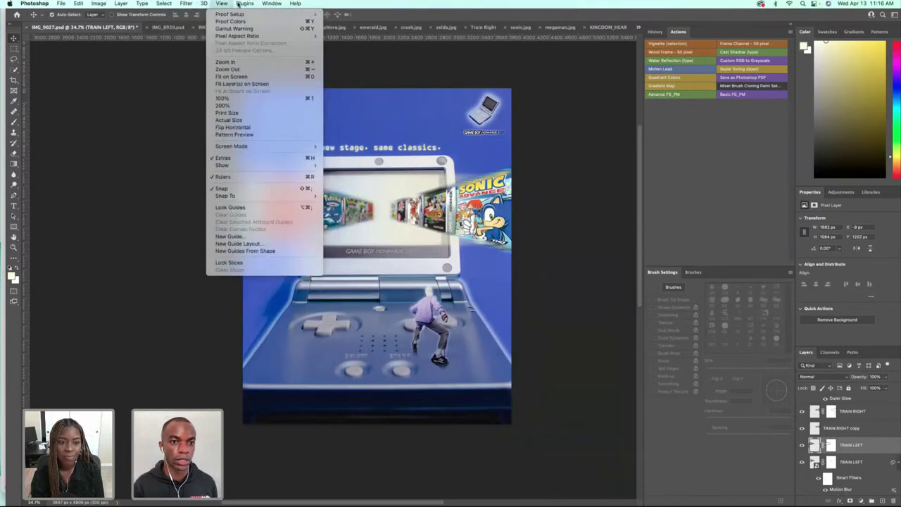
mouse_move(186, 4)
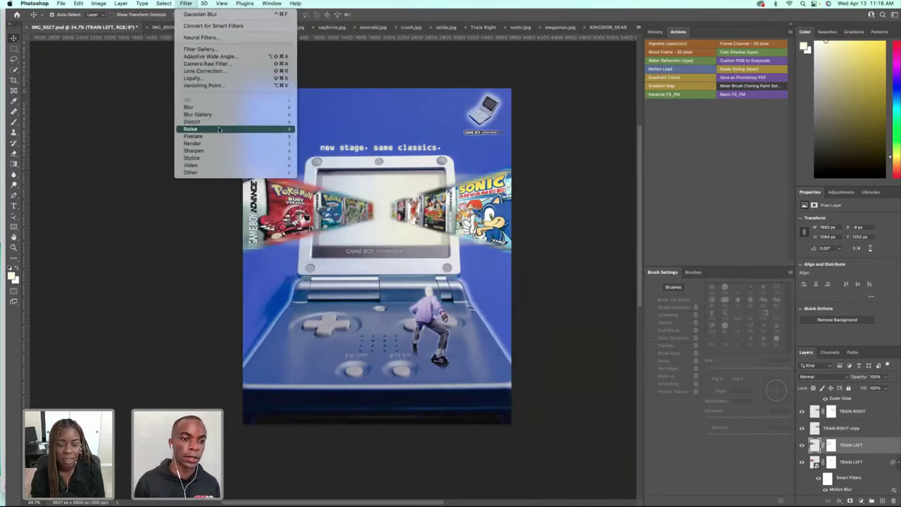
mouse_move(190, 131)
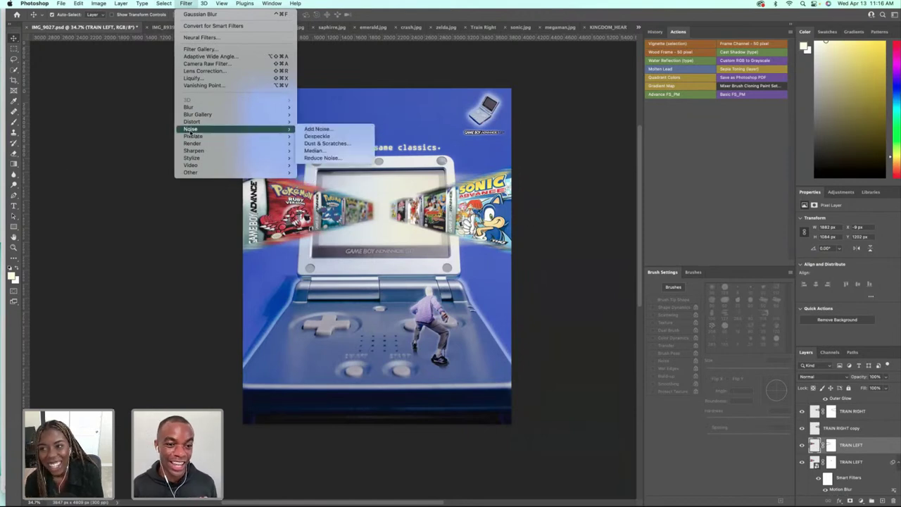
left_click(317, 129)
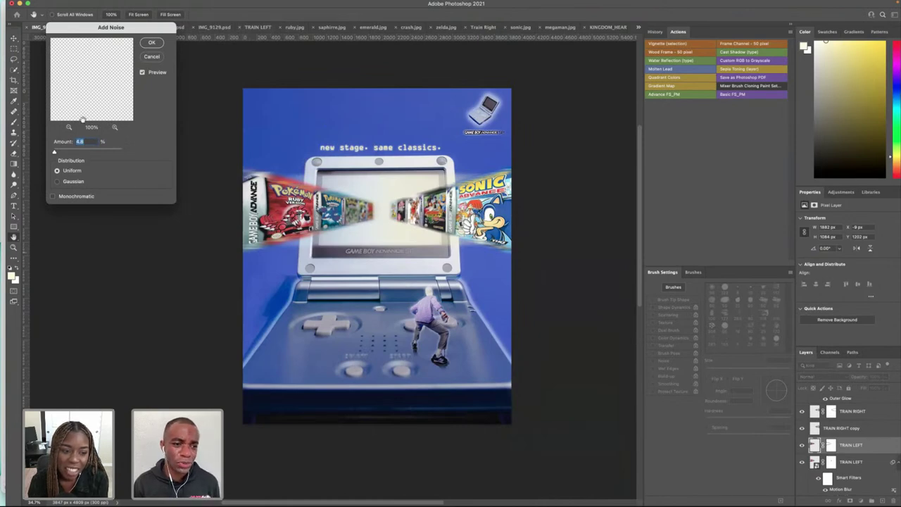
scroll(276, 197, "up", 10)
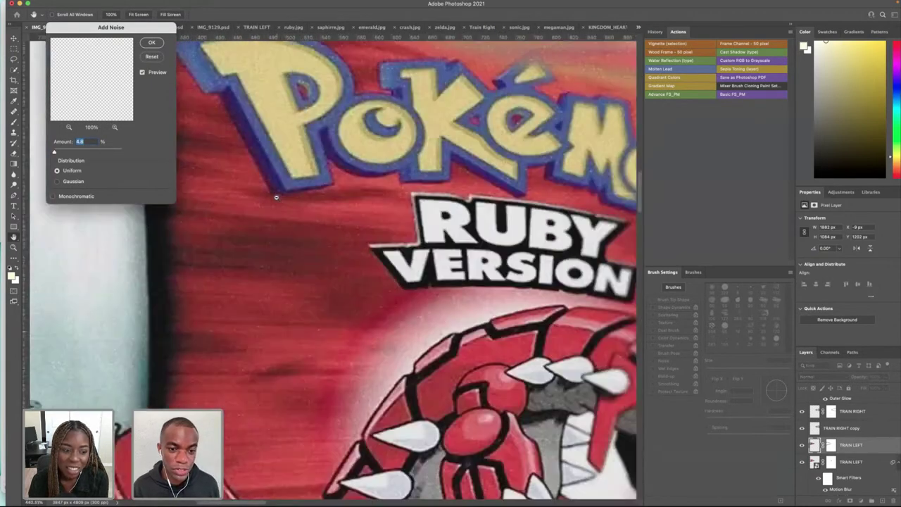
scroll(276, 197, "down", 3)
left_click_drag(67, 152, 54, 153)
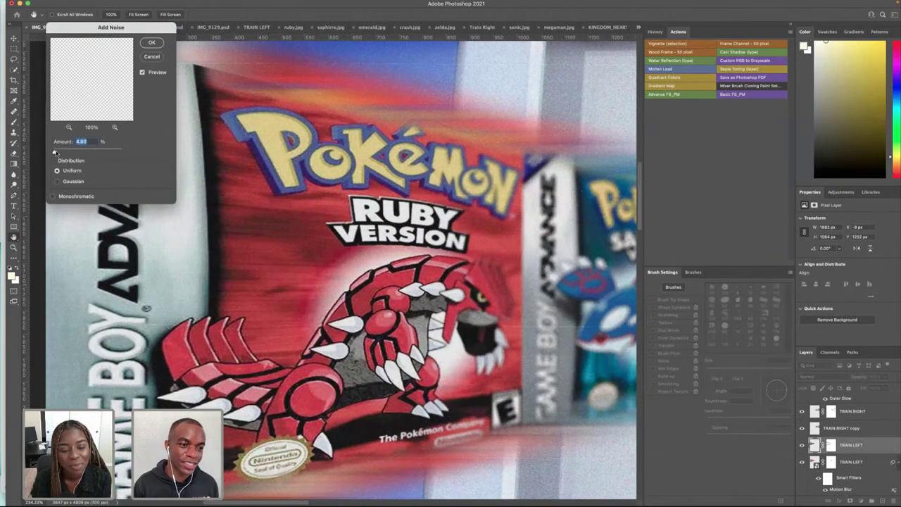
left_click(151, 43)
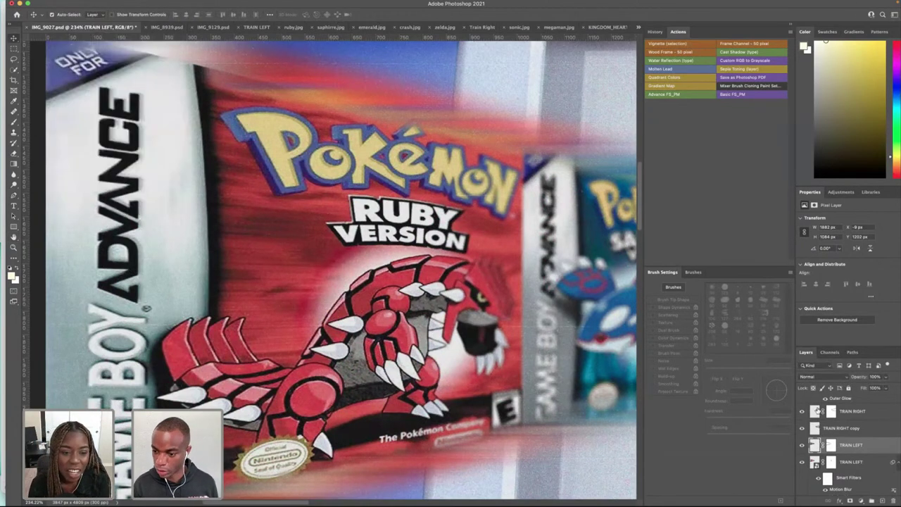
- Add uniform noise of about 2.46% to the TRAIN RIGHT layer
left_click(816, 411)
scroll(357, 374, "right", 10)
scroll(356, 373, "right", 15)
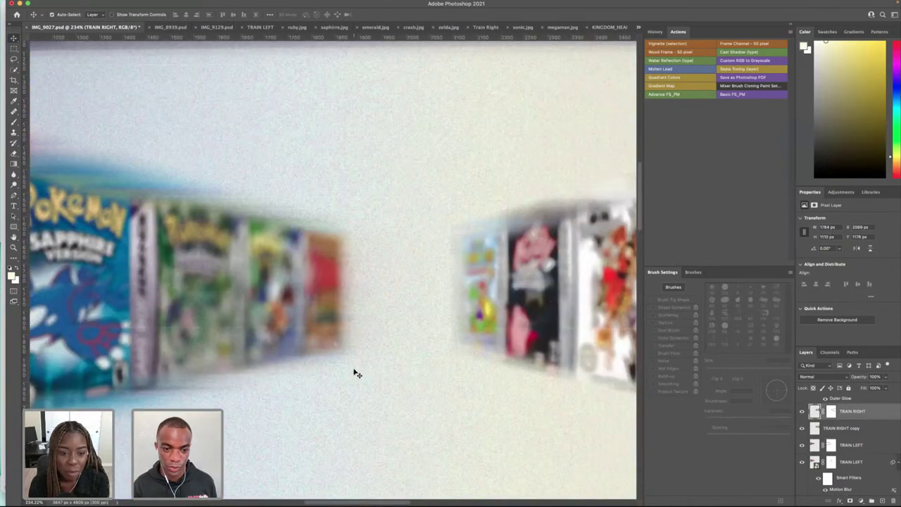
scroll(355, 373, "right", 10)
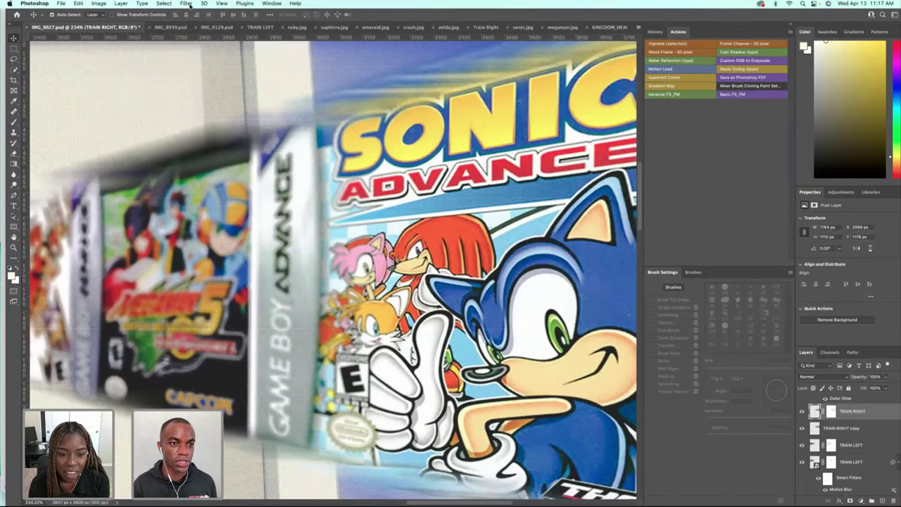
left_click(187, 4)
mouse_move(211, 129)
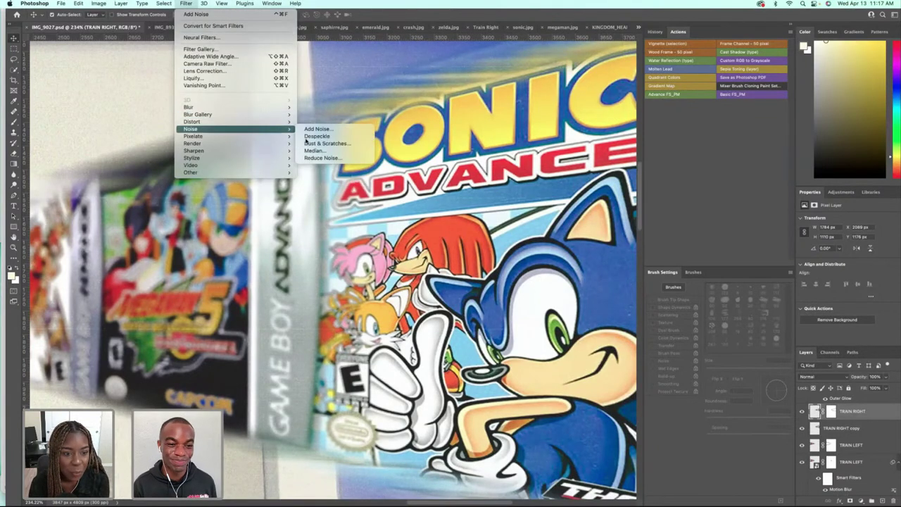
left_click(317, 129)
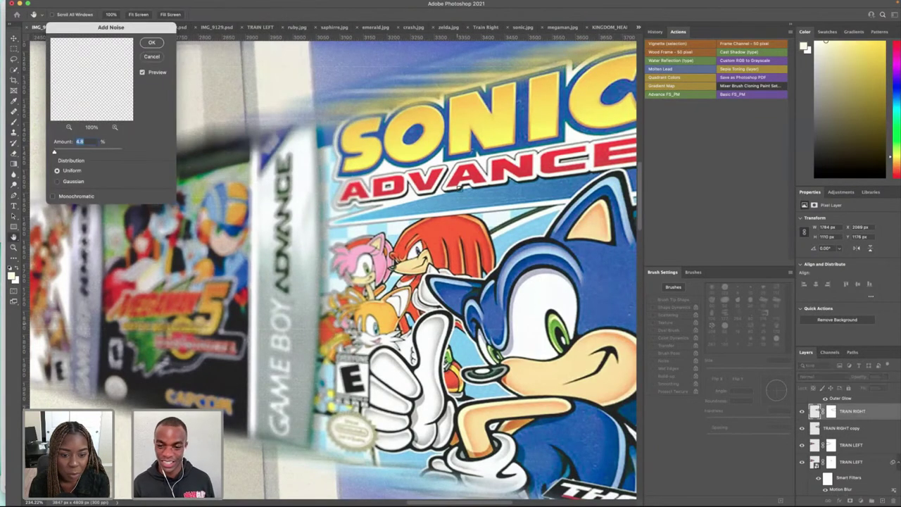
left_click_drag(54, 152, 53, 152)
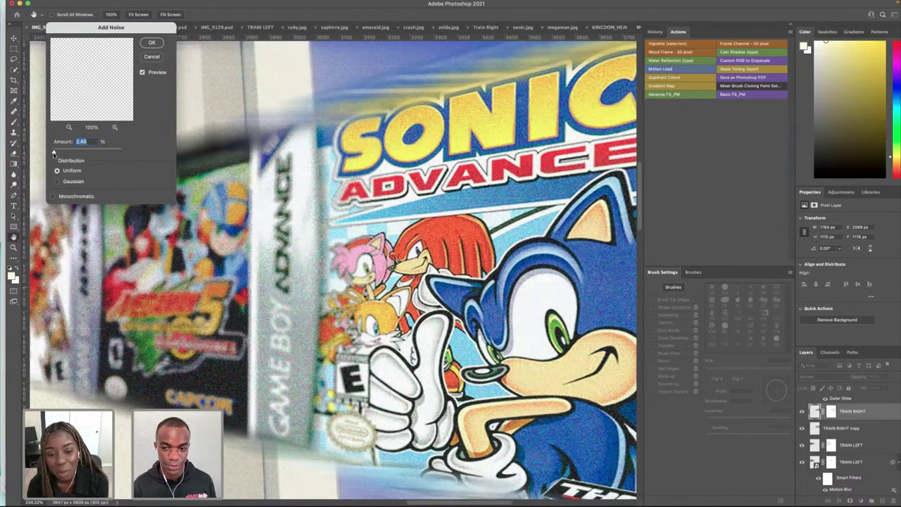
left_click(162, 45)
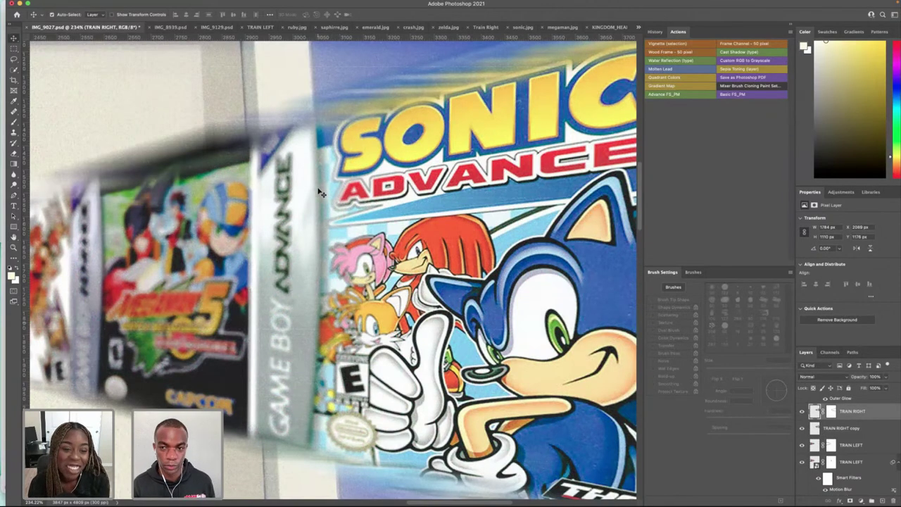
- Examine the whole advert at several zoom levels to judge how the game-cover trains blend with the console
scroll(315, 194, "right", 2)
scroll(288, 198, "down", 10)
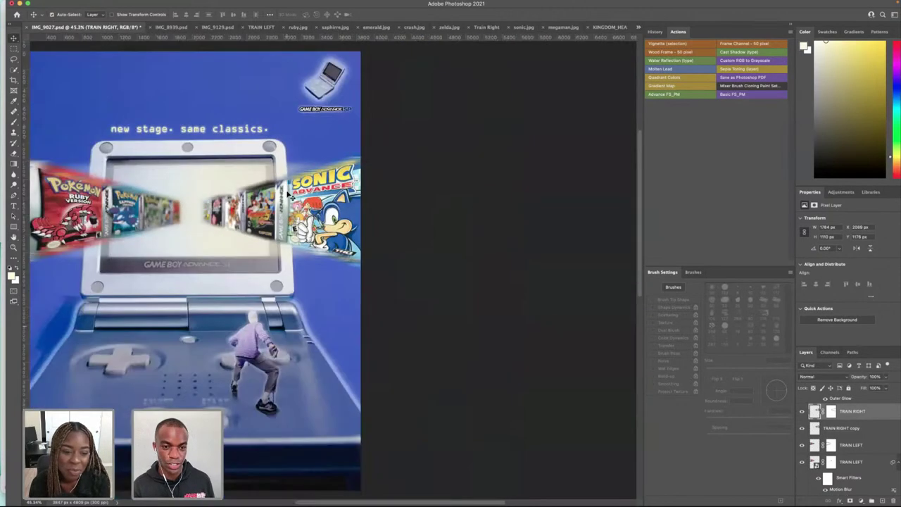
scroll(294, 192, "up", 3)
scroll(295, 192, "down", 3)
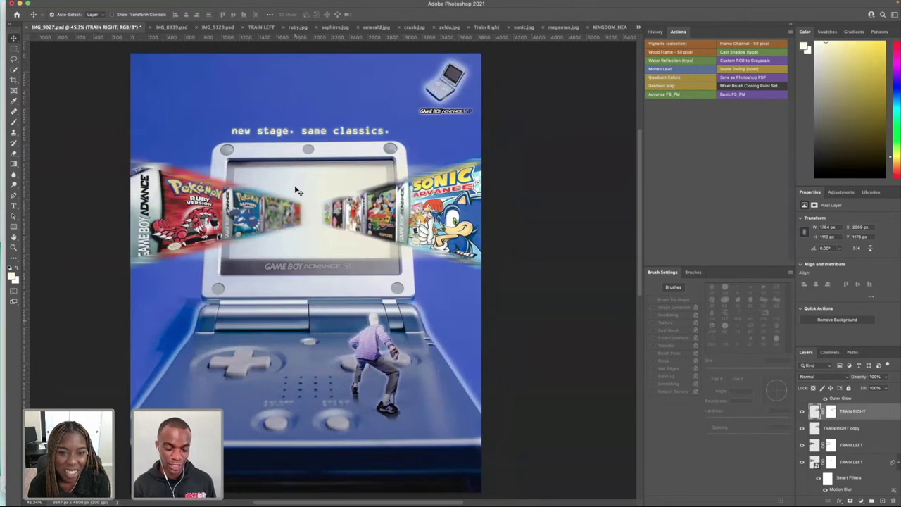
scroll(299, 191, "down", 2)
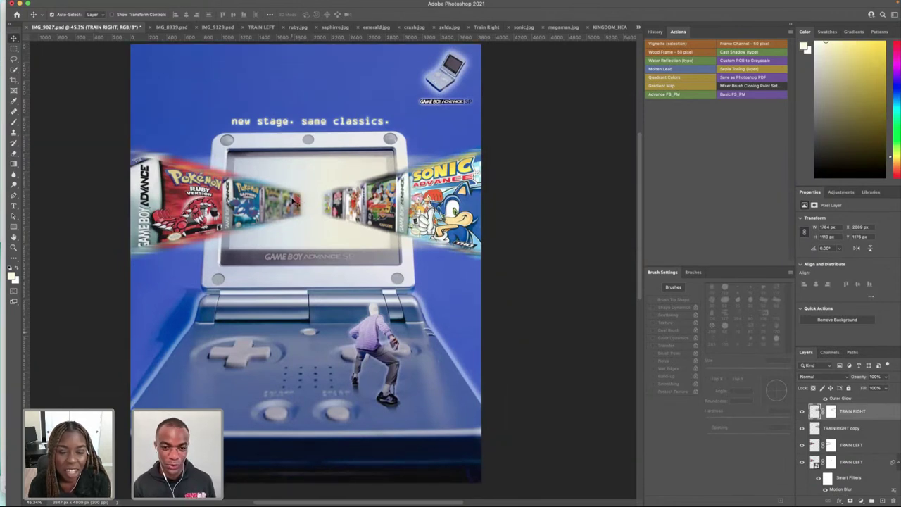
scroll(301, 197, "left", 3)
scroll(302, 201, "up", 2)
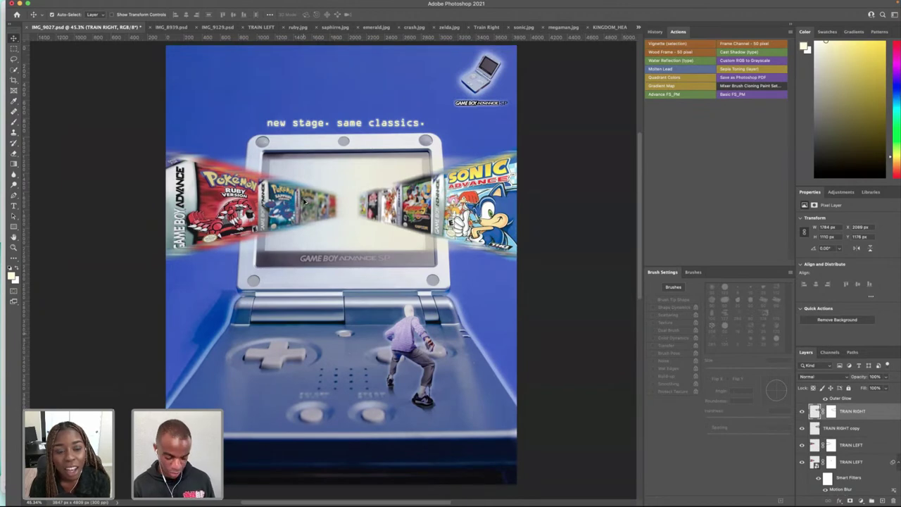
scroll(305, 202, "down", 2, "alt")
scroll(304, 202, "up", 2, "alt")
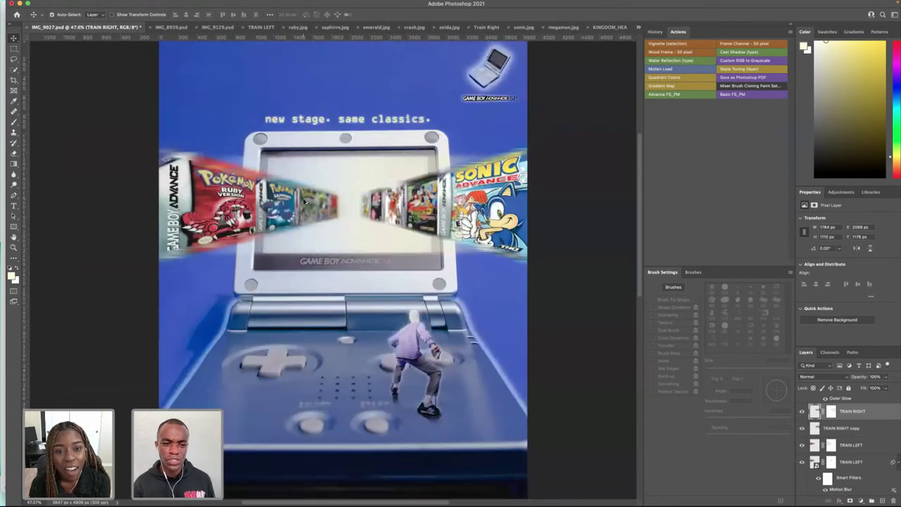
scroll(305, 202, "down", 2, "alt")
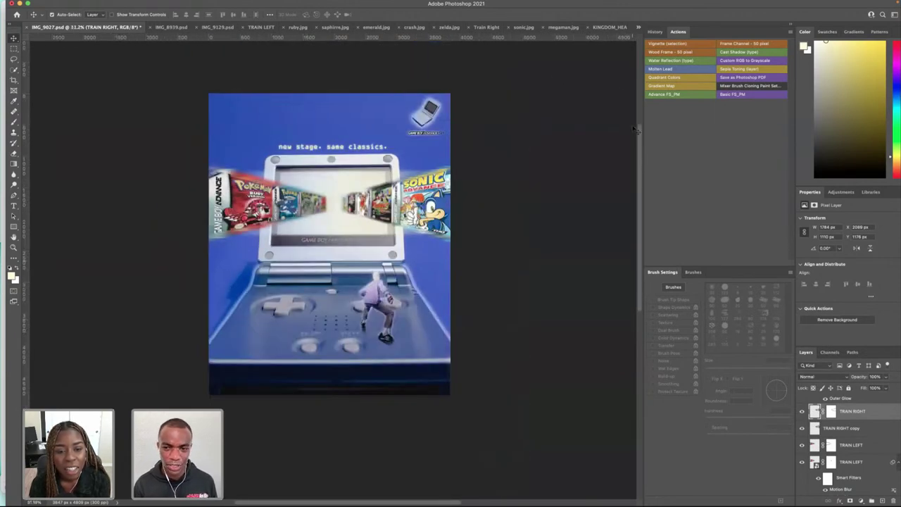
left_click_drag(639, 132, 638, 183)
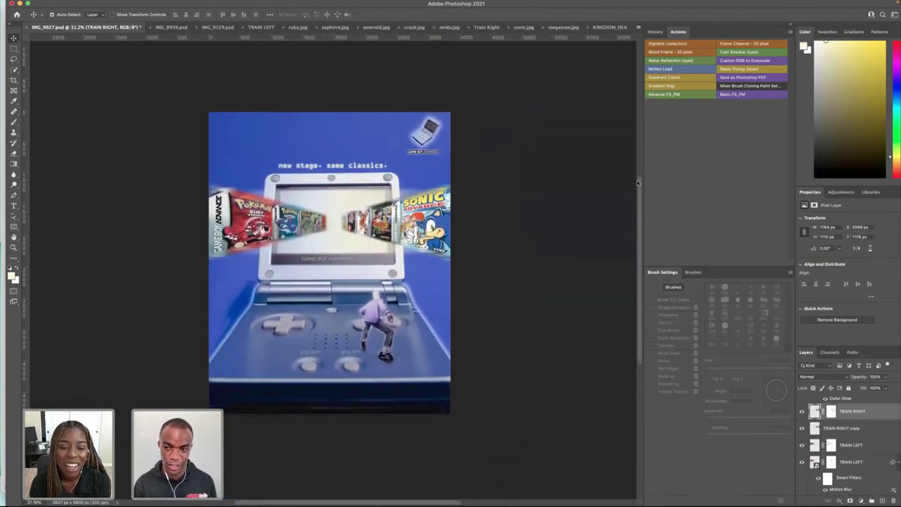
scroll(637, 183, "down", 1)
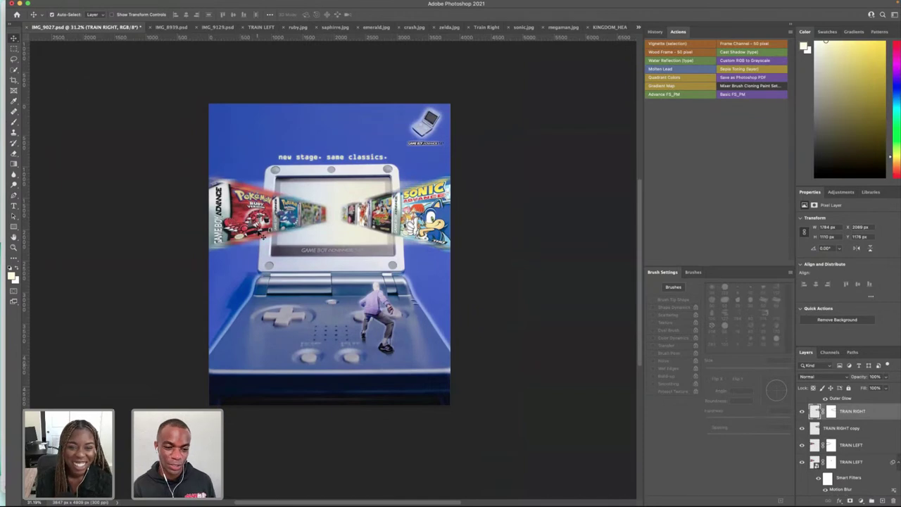
scroll(260, 236, "up", 3)
scroll(295, 232, "up", 2)
scroll(295, 230, "down", 2)
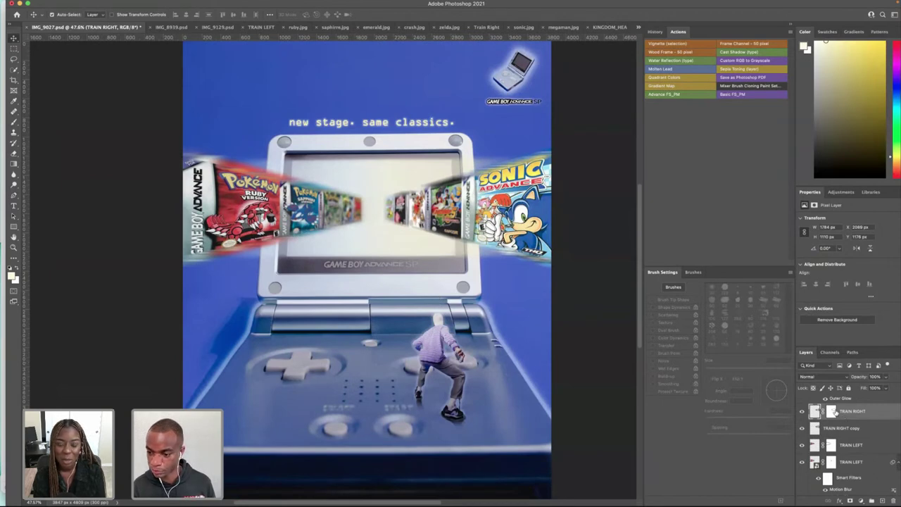
- Select the Color Dodge texture layer and bring the skater and console buttons into close view
scroll(835, 412, "up", 5)
left_click(817, 408)
scroll(413, 367, "up", 6)
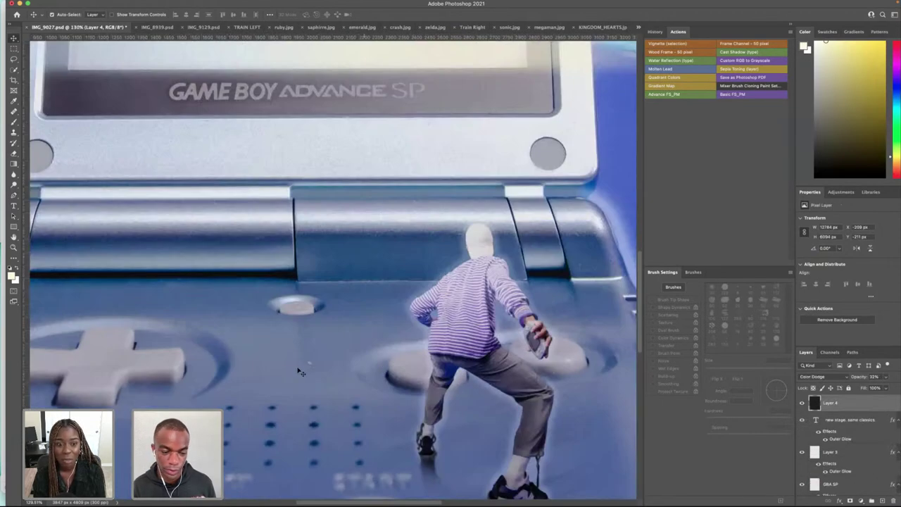
left_click(13, 133)
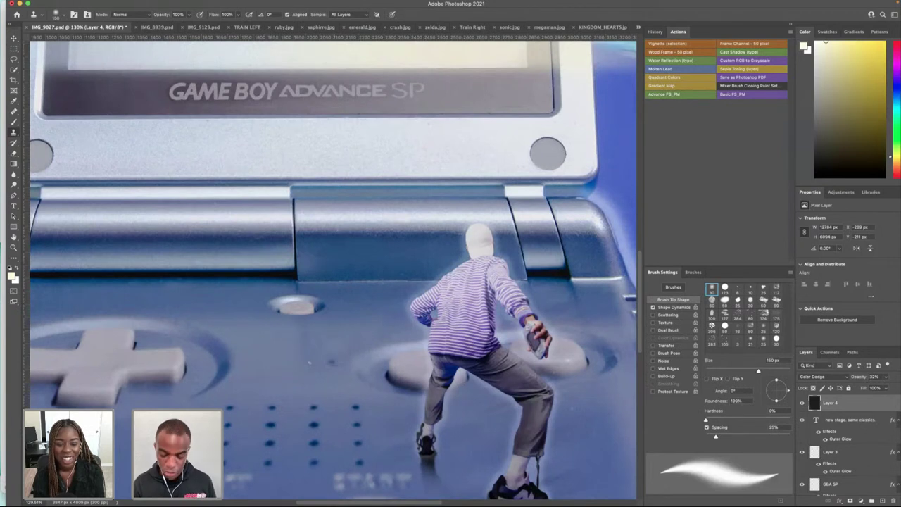
key("bracketleft")
key("bracketleft")
key("bracketleft")
key("bracketleft")
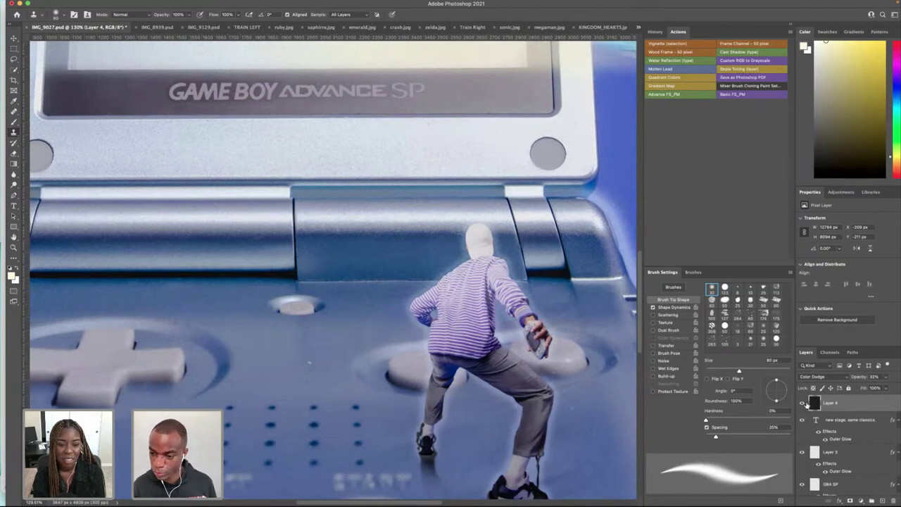
scroll(430, 356, "right", 5)
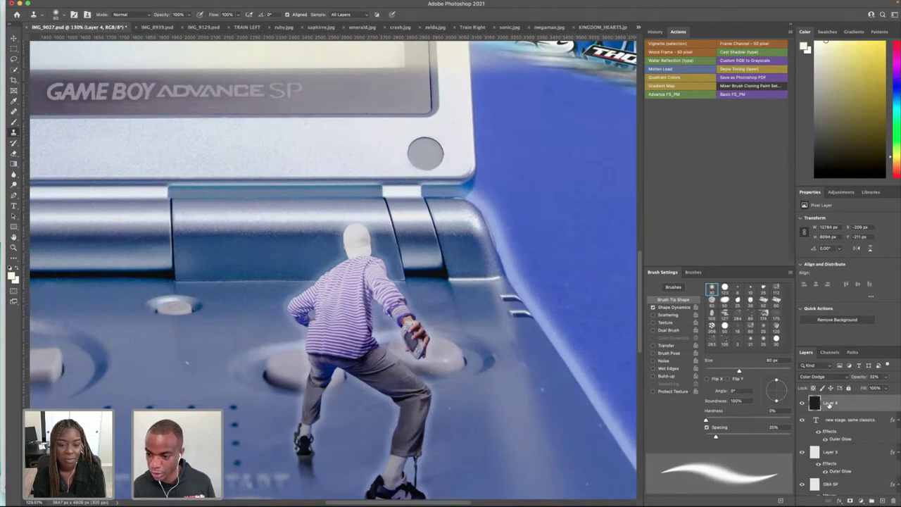
- Set up the Eraser with a soft 25 px tip for cleaning the Color Dodge texture layer over the console buttons
left_click(13, 153)
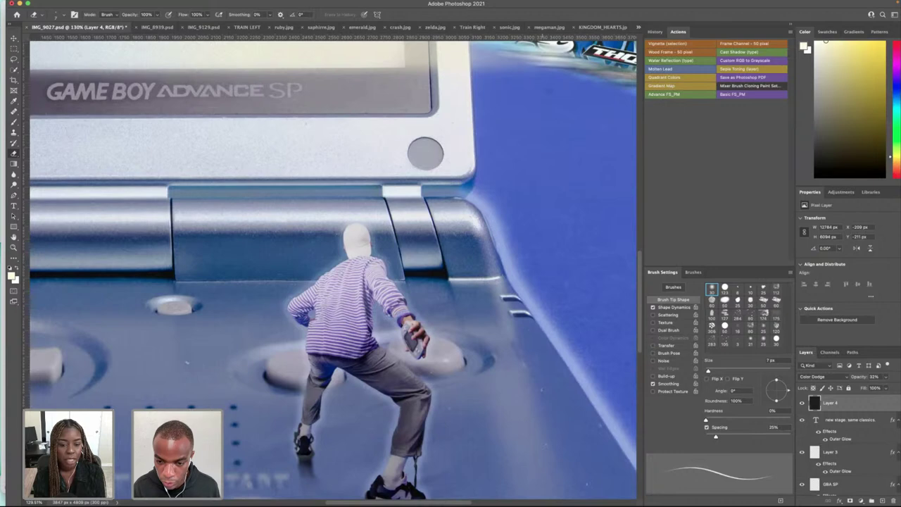
scroll(548, 391, "up", 10)
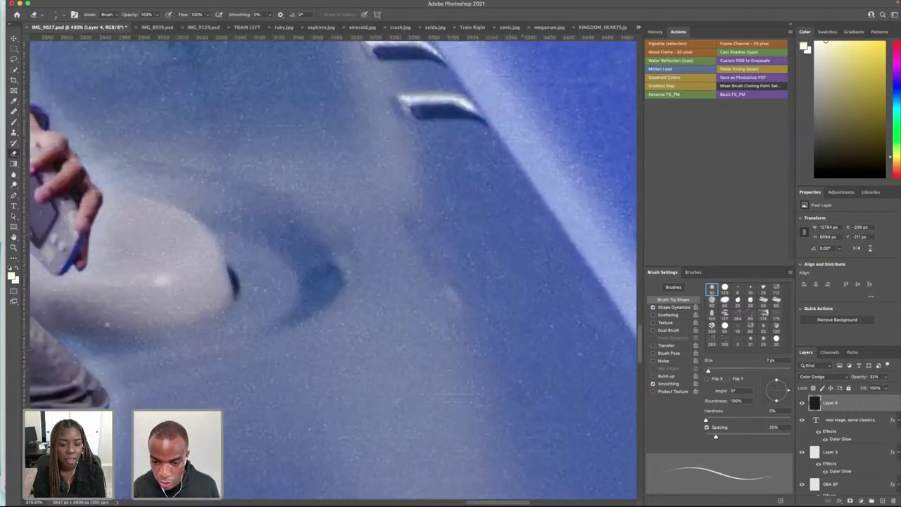
scroll(299, 270, "left", 4)
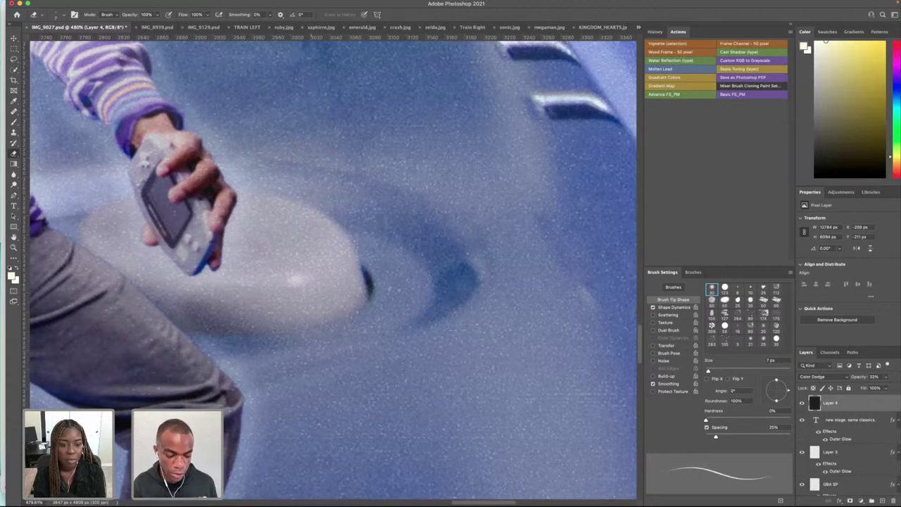
scroll(334, 270, "left", 10)
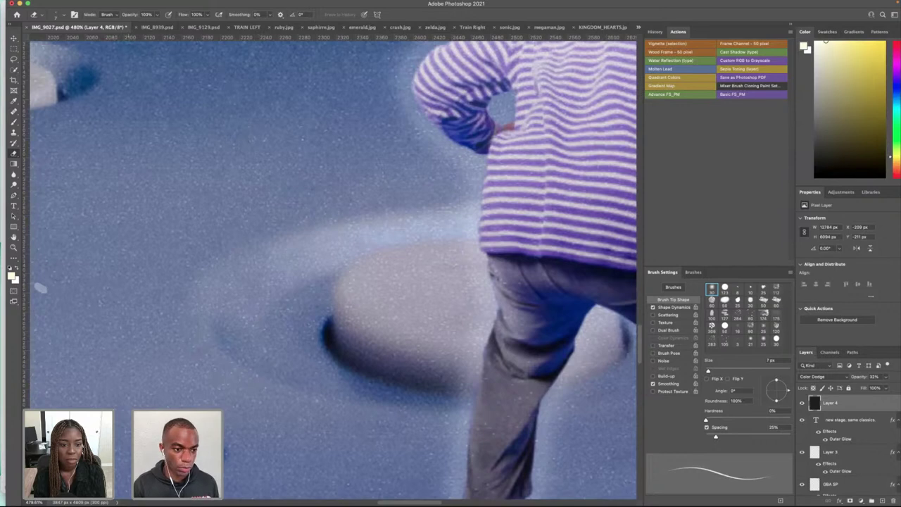
scroll(212, 285, "left", 6)
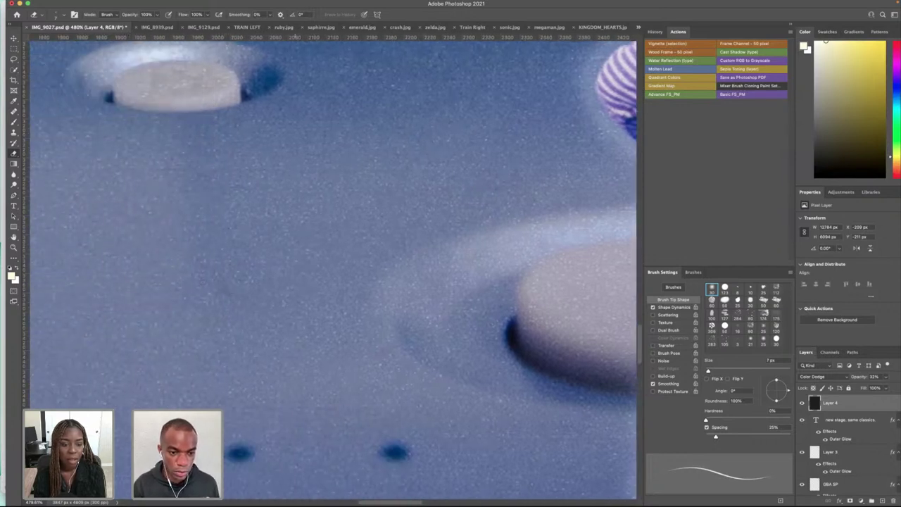
key("super+0")
scroll(269, 317, "up", 5)
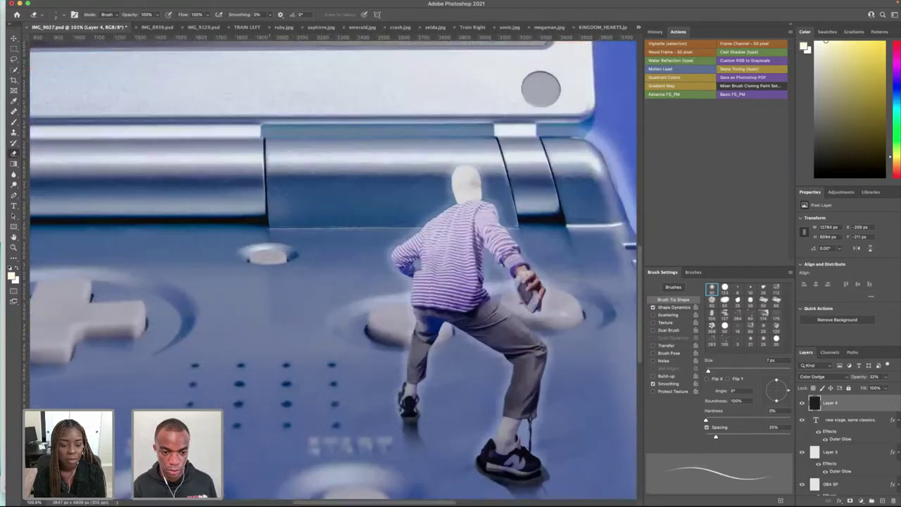
key("bracketright")
key("bracketright")
key("bracketright")
key("bracketright")
key("bracketright")
key("bracketright")
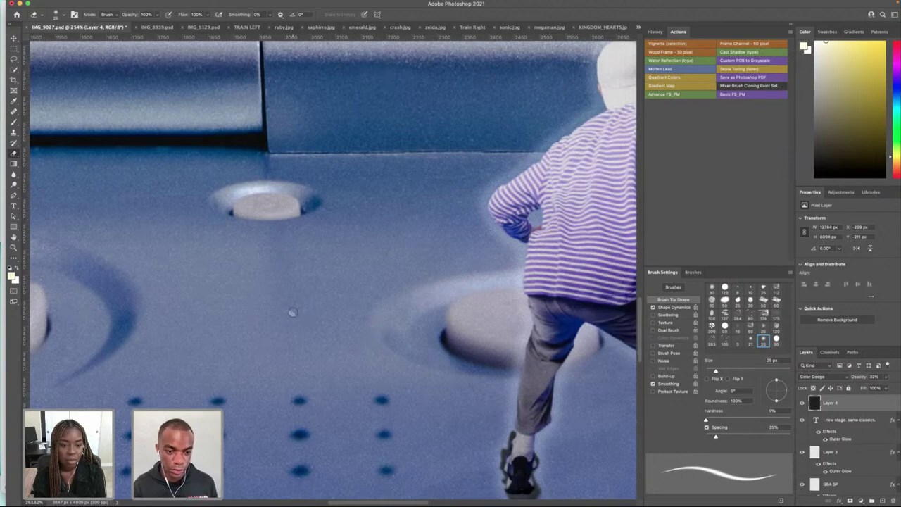
- Examine the skater, console buttons and the console's right edge at close zoom for stray texture specks
scroll(337, 337, "down", 3)
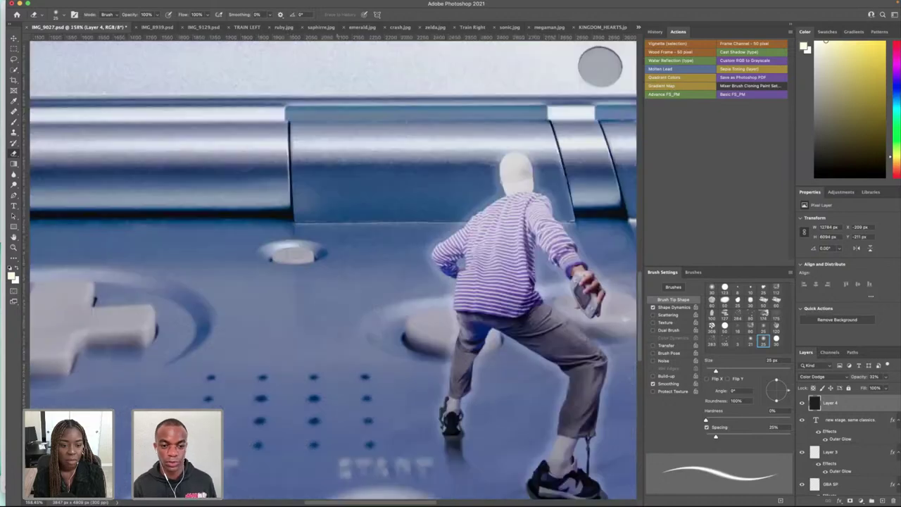
scroll(336, 335, "down", 2)
scroll(296, 323, "left", 2)
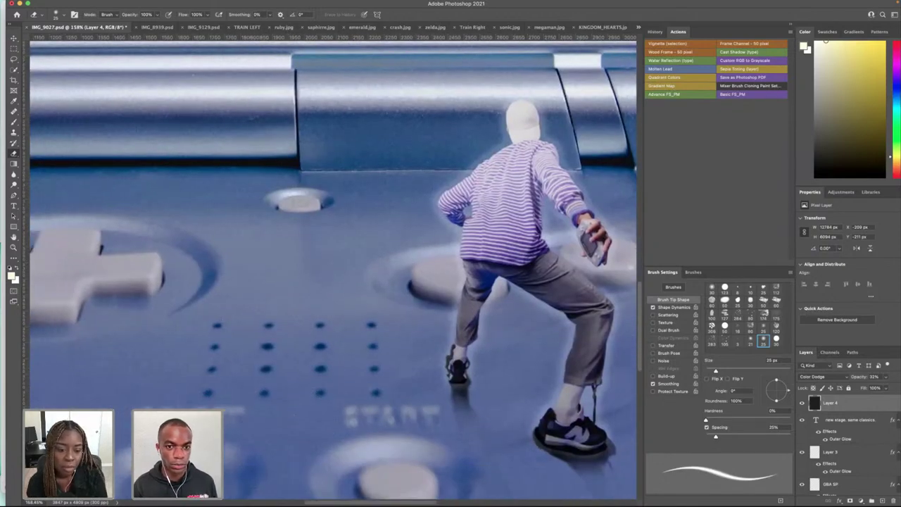
scroll(254, 324, "down", 3)
scroll(254, 320, "down", 5)
scroll(254, 320, "up", 2)
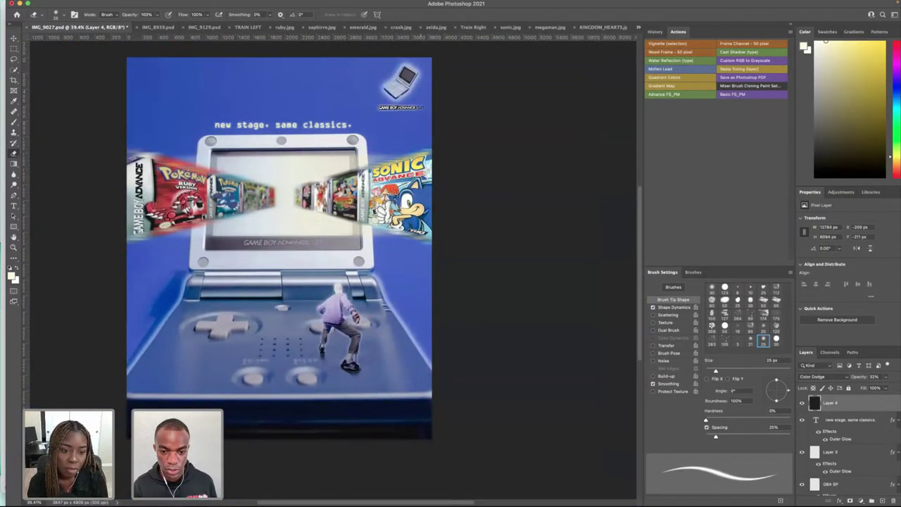
scroll(420, 333, "up", 10)
scroll(356, 391, "down", 4)
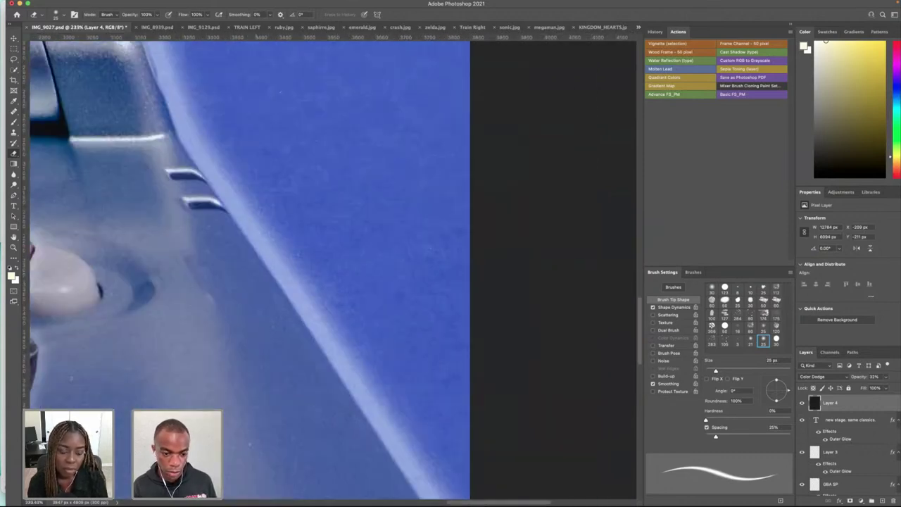
scroll(249, 269, "down", 3)
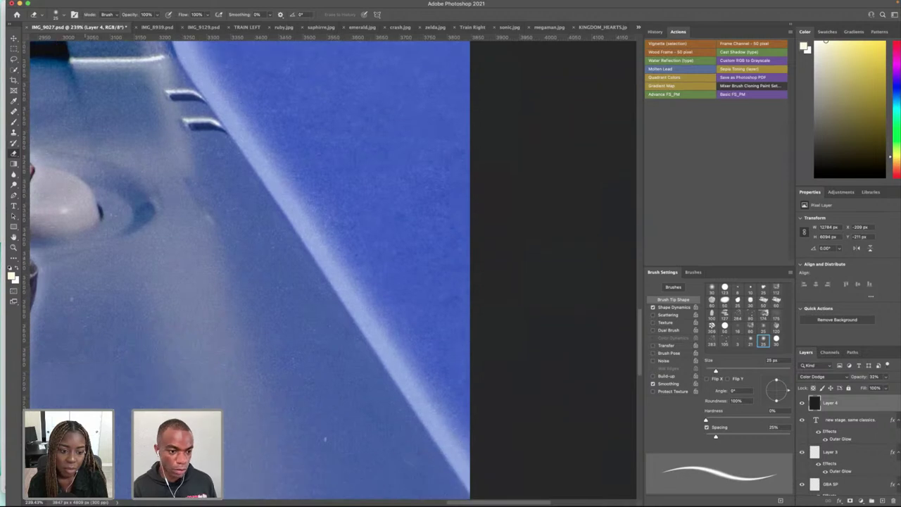
scroll(250, 270, "down", 5)
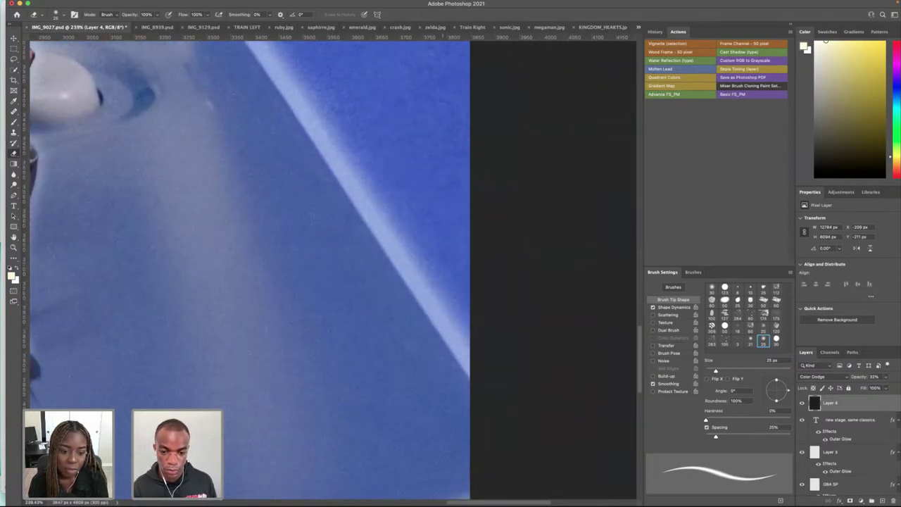
scroll(142, 272, "up", 9)
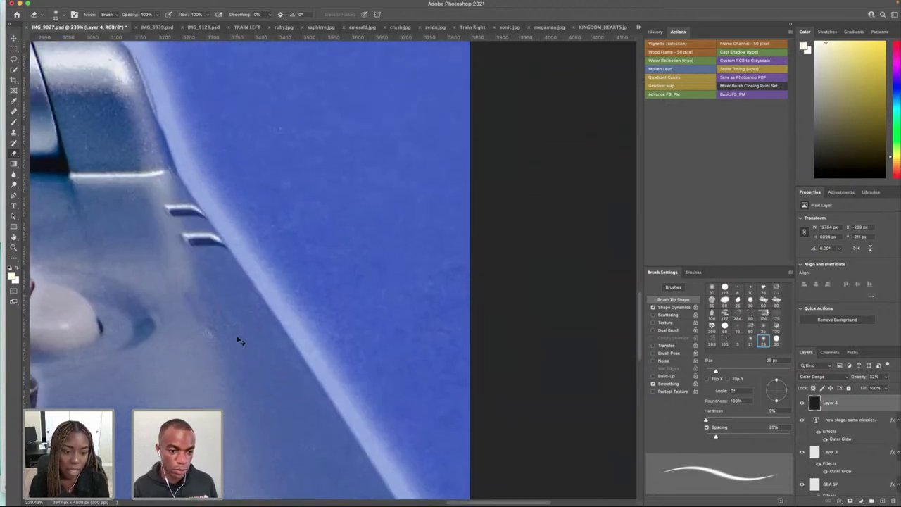
- Examine the console screen frame, game-cover trains and tagline up close for remaining texture flaws
scroll(103, 181, "up", 10)
scroll(331, 268, "left", 15)
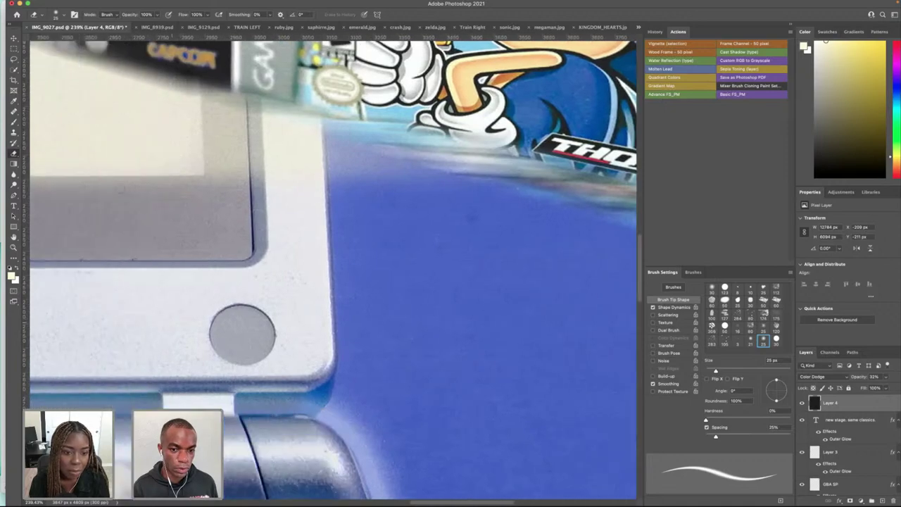
scroll(330, 267, "up", 10)
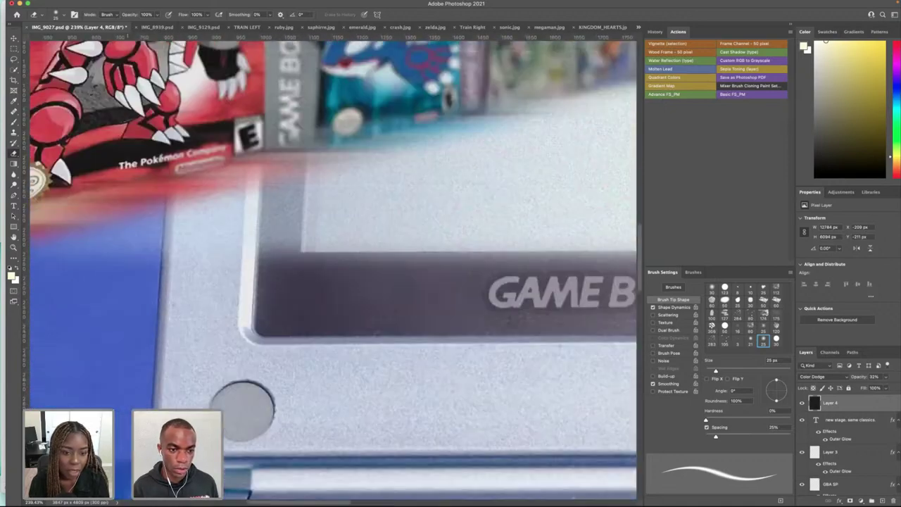
scroll(330, 267, "right", 8)
scroll(181, 318, "right", 8)
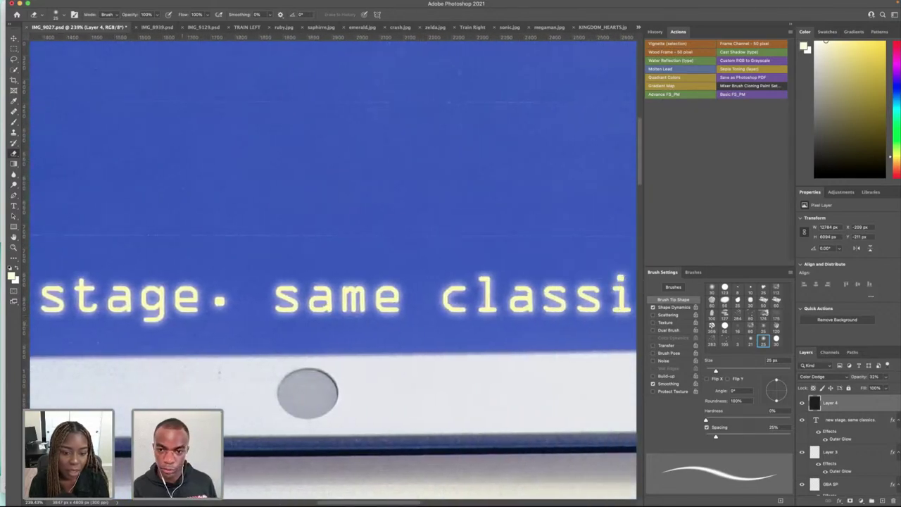
scroll(182, 318, "down", 6)
scroll(182, 318, "down", 5)
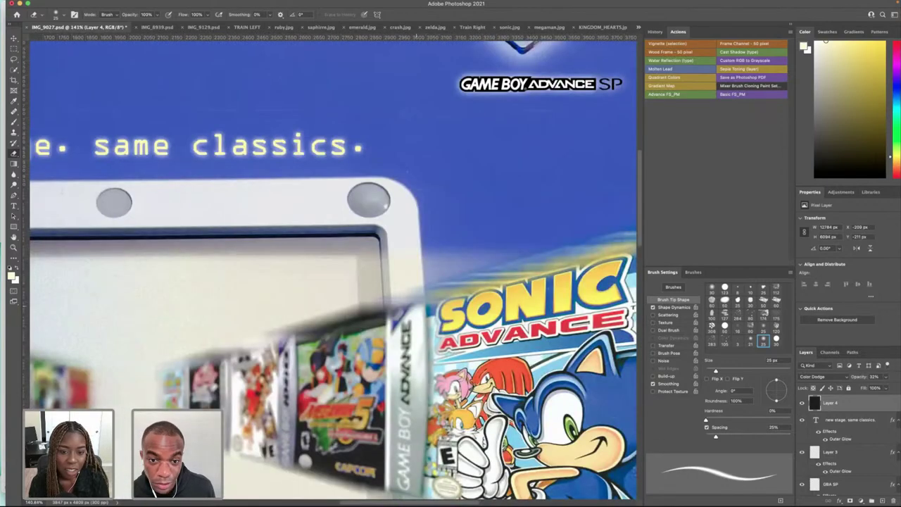
scroll(330, 267, "down", 10)
scroll(330, 267, "left", 3)
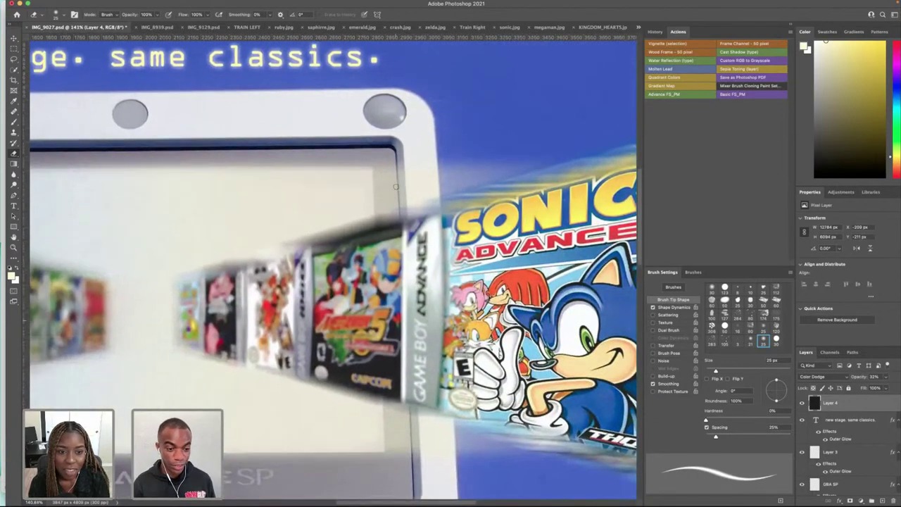
scroll(428, 221, "down", 10)
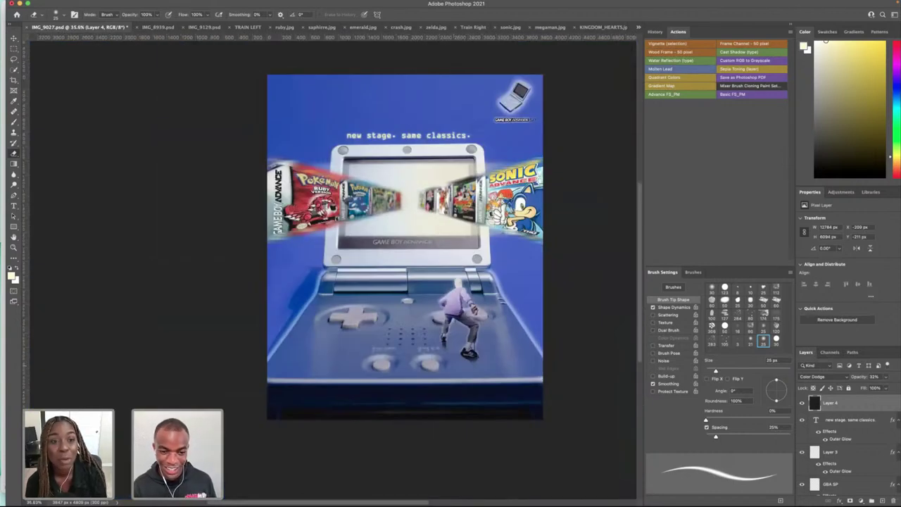
scroll(391, 247, "right", 2)
scroll(363, 246, "right", 2)
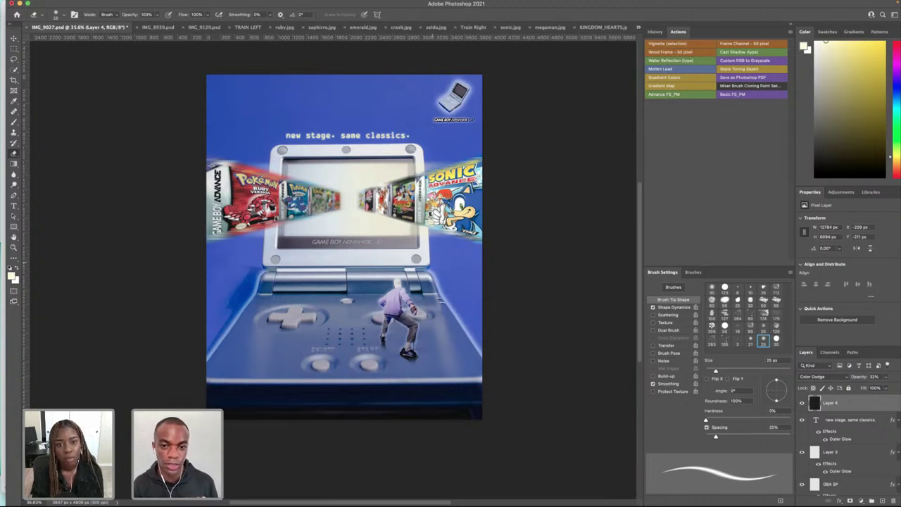
scroll(549, 108, "up", 2)
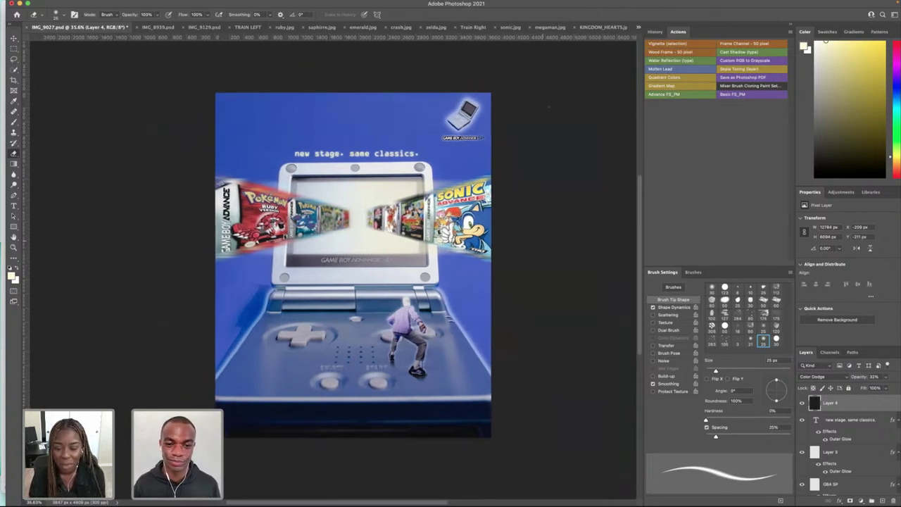
scroll(549, 107, "down", 3)
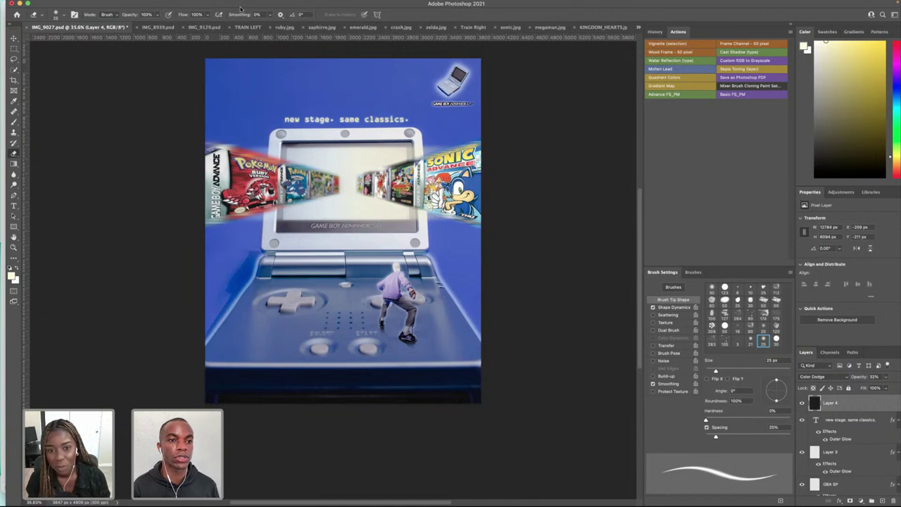
left_click(186, 4)
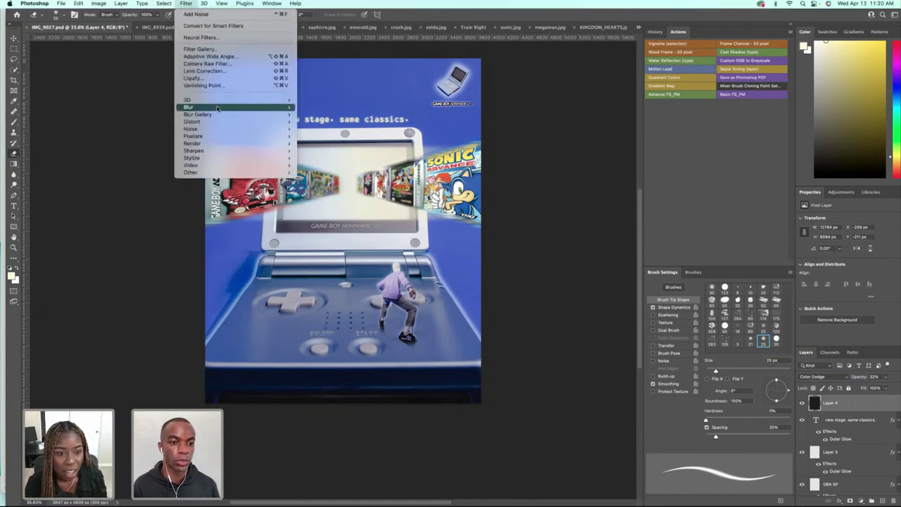
mouse_move(222, 114)
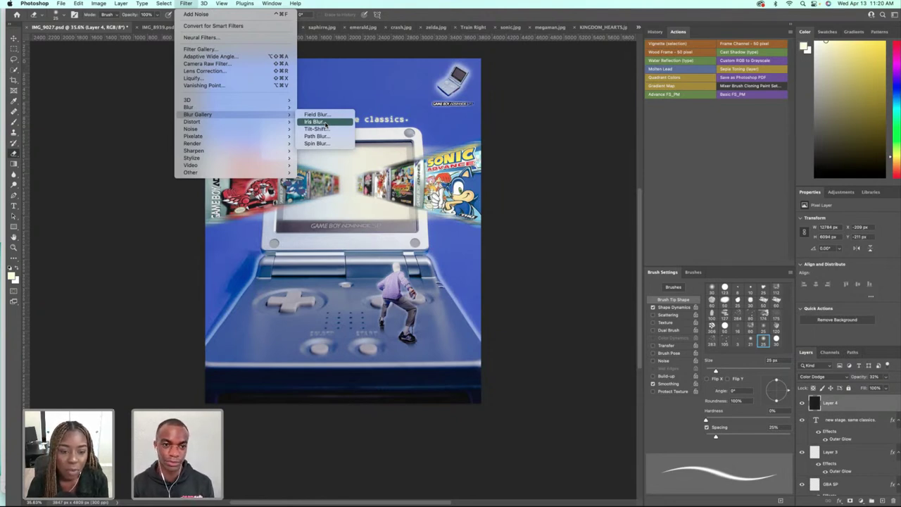
left_click(99, 100)
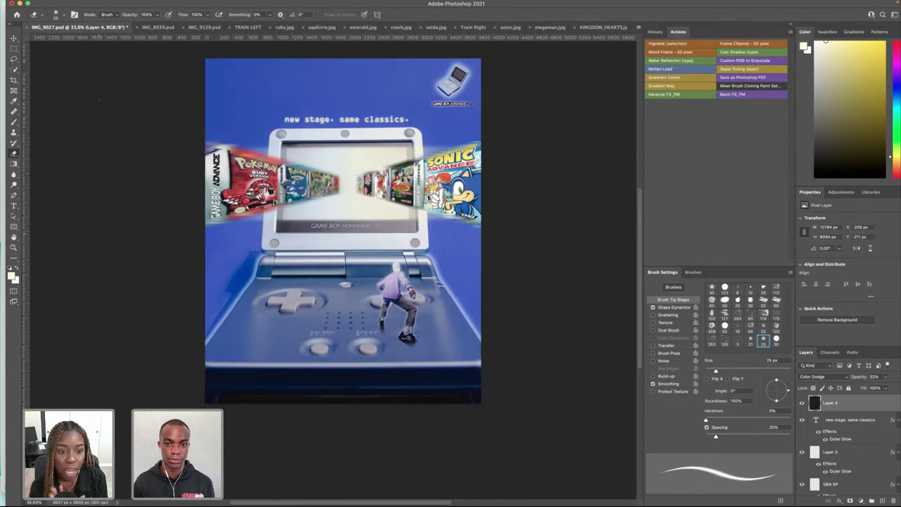
scroll(98, 98, "up", 2)
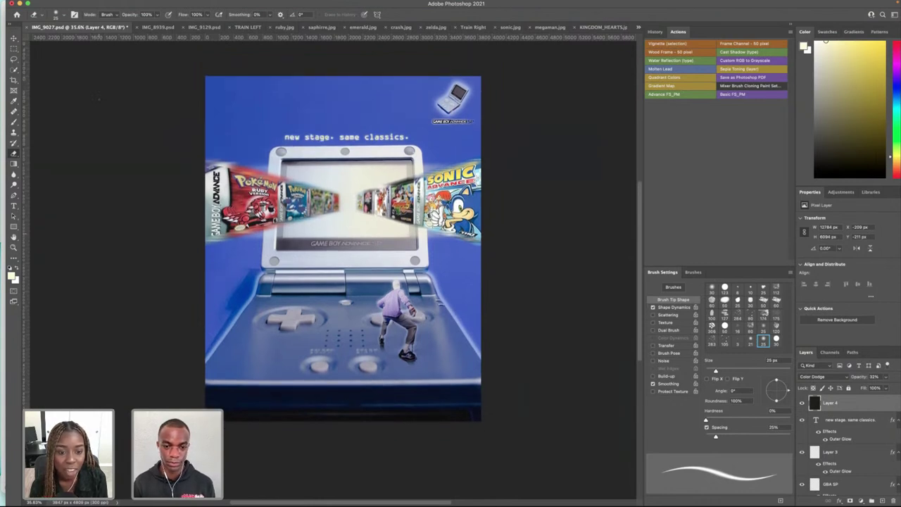